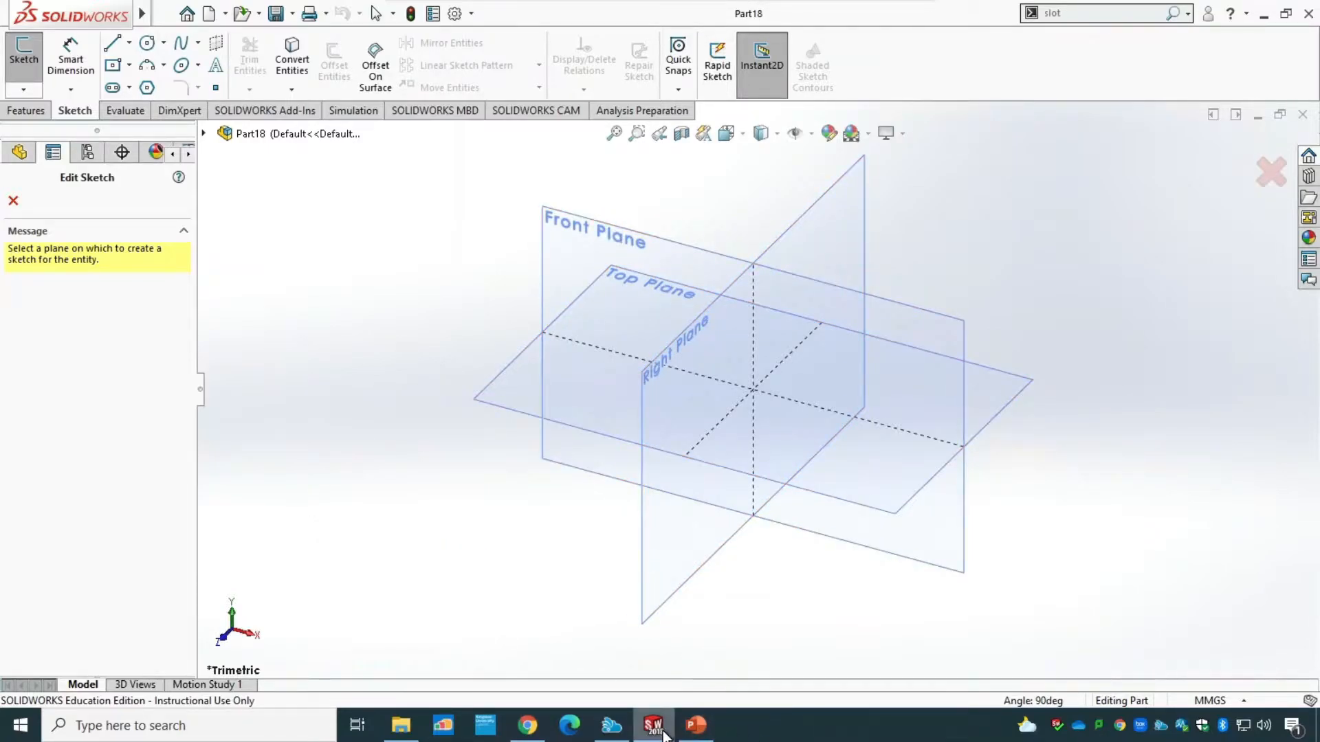
Switch to PowerPoint to examine the dimensioned bracket drawing, and return to SOLIDWORKS.
left_click(696, 726)
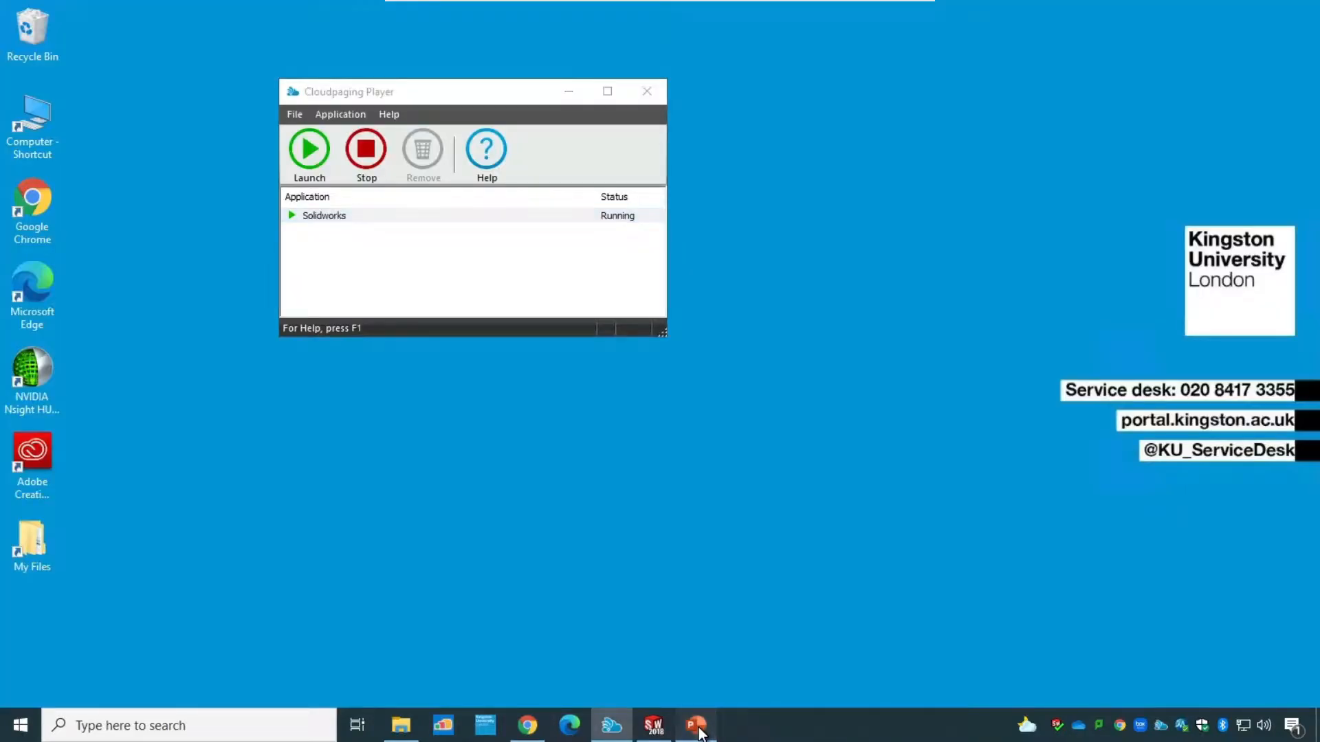
left_click(696, 726)
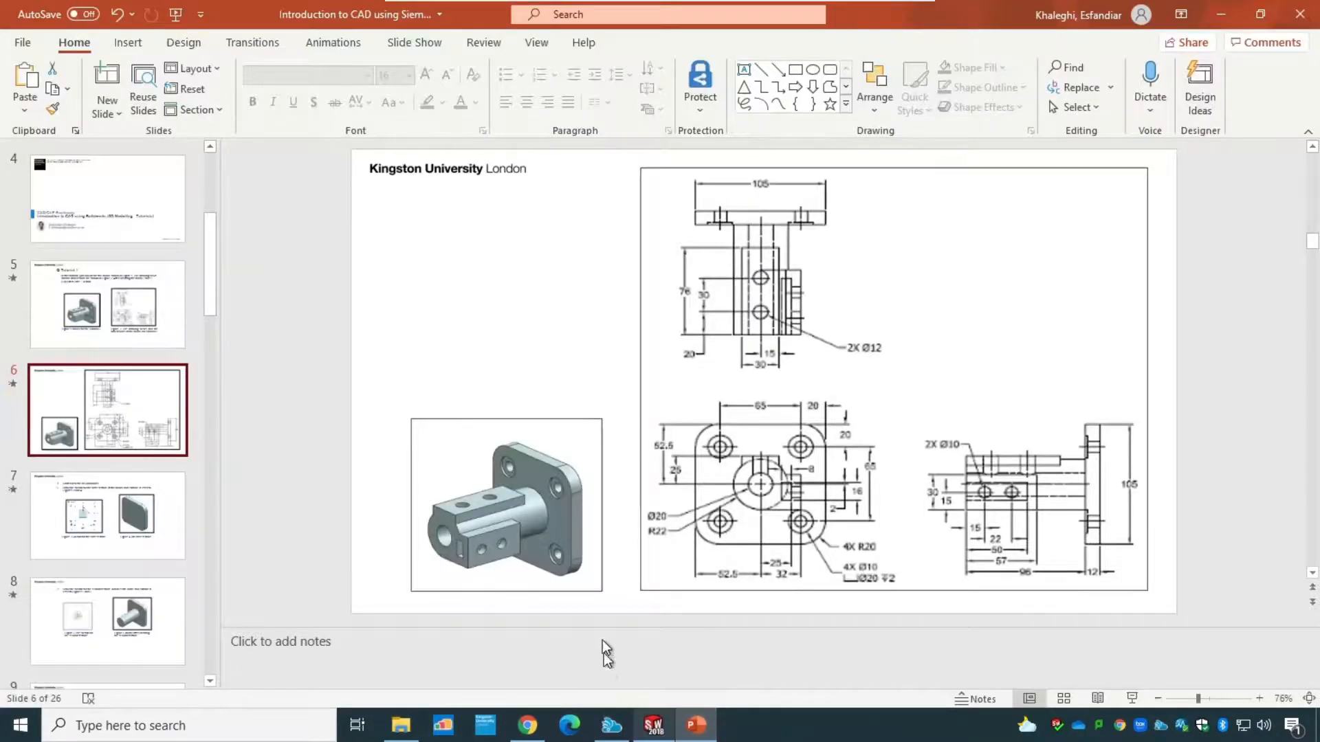
left_click(653, 725)
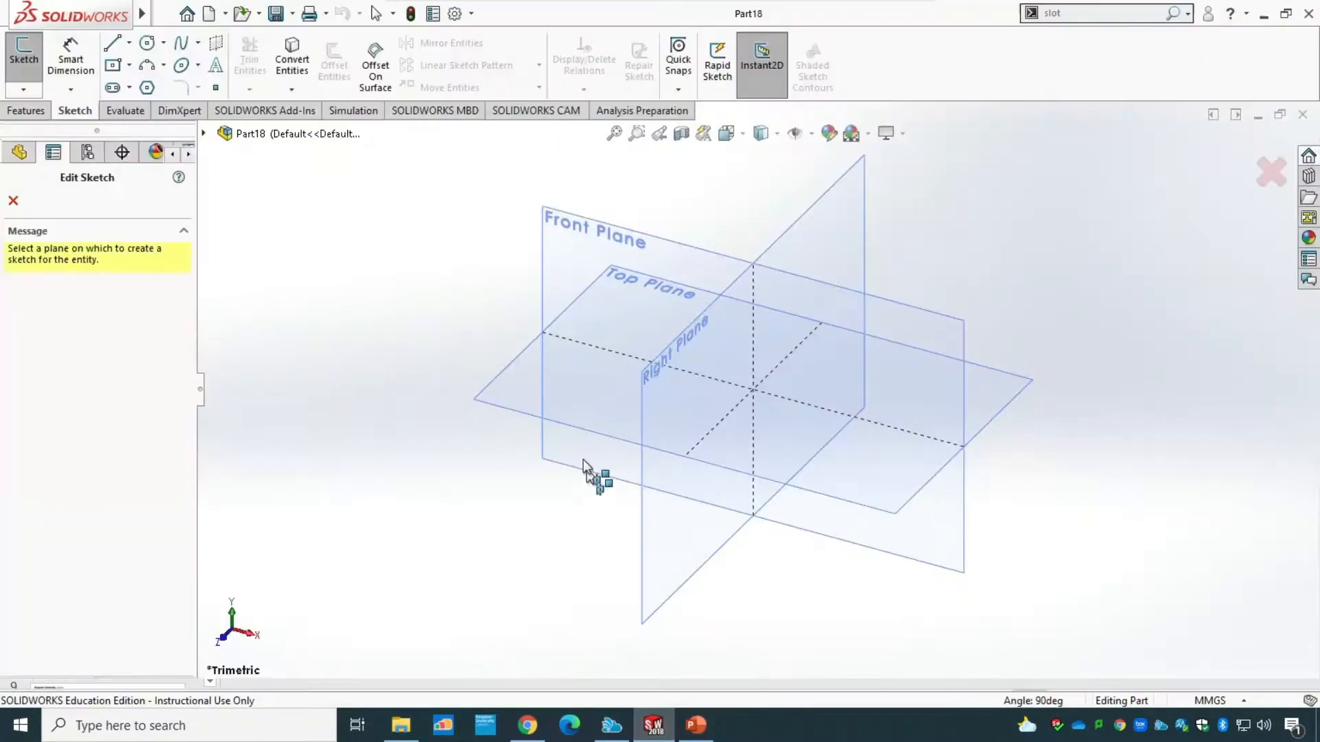
Sketch a center rectangle of about 117 by 94 mm on the Front Plane, centred on the origin.
left_click(561, 217)
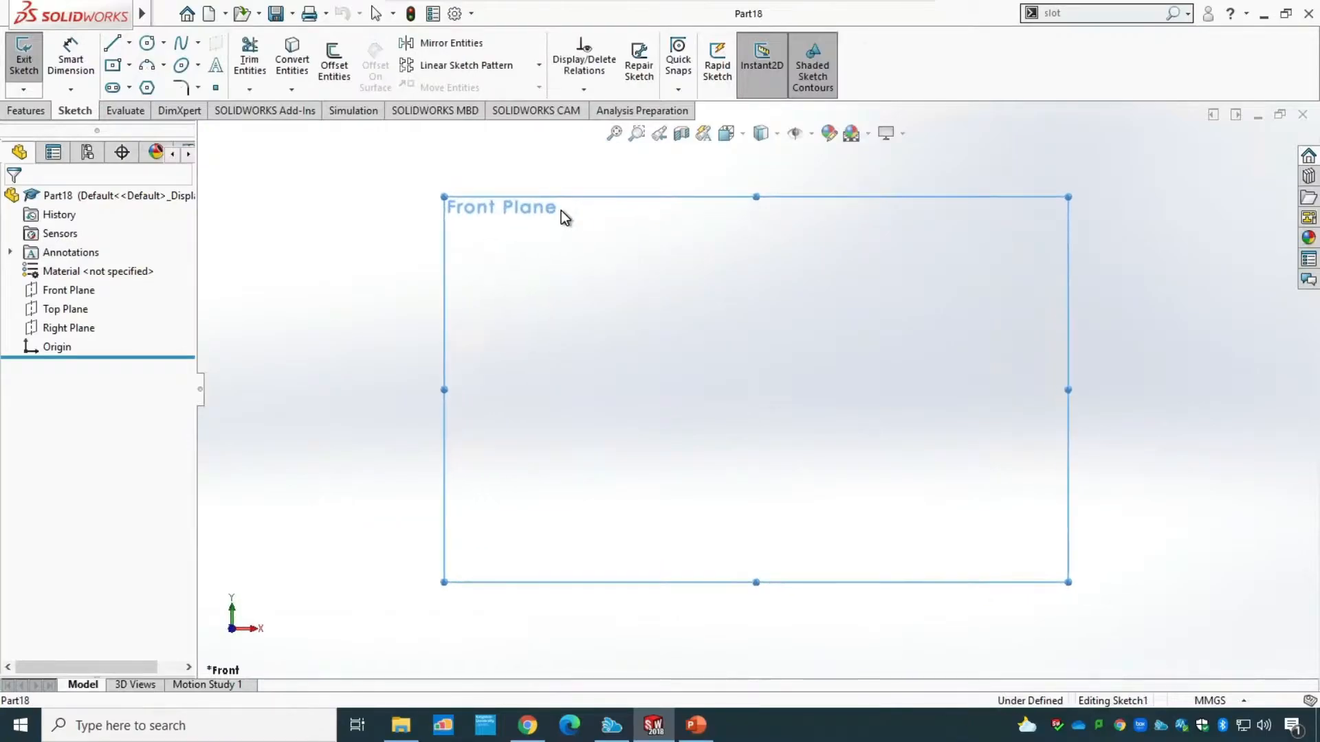
left_click(129, 65)
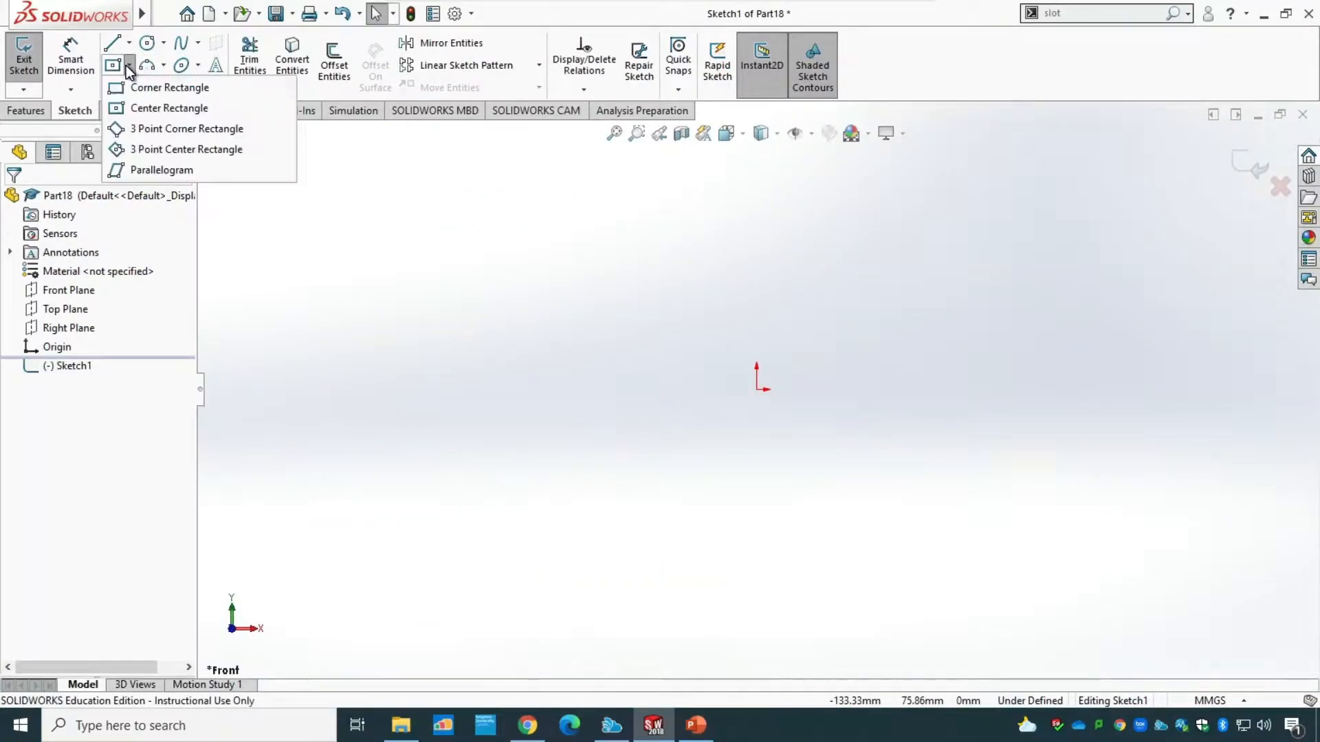
left_click(196, 110)
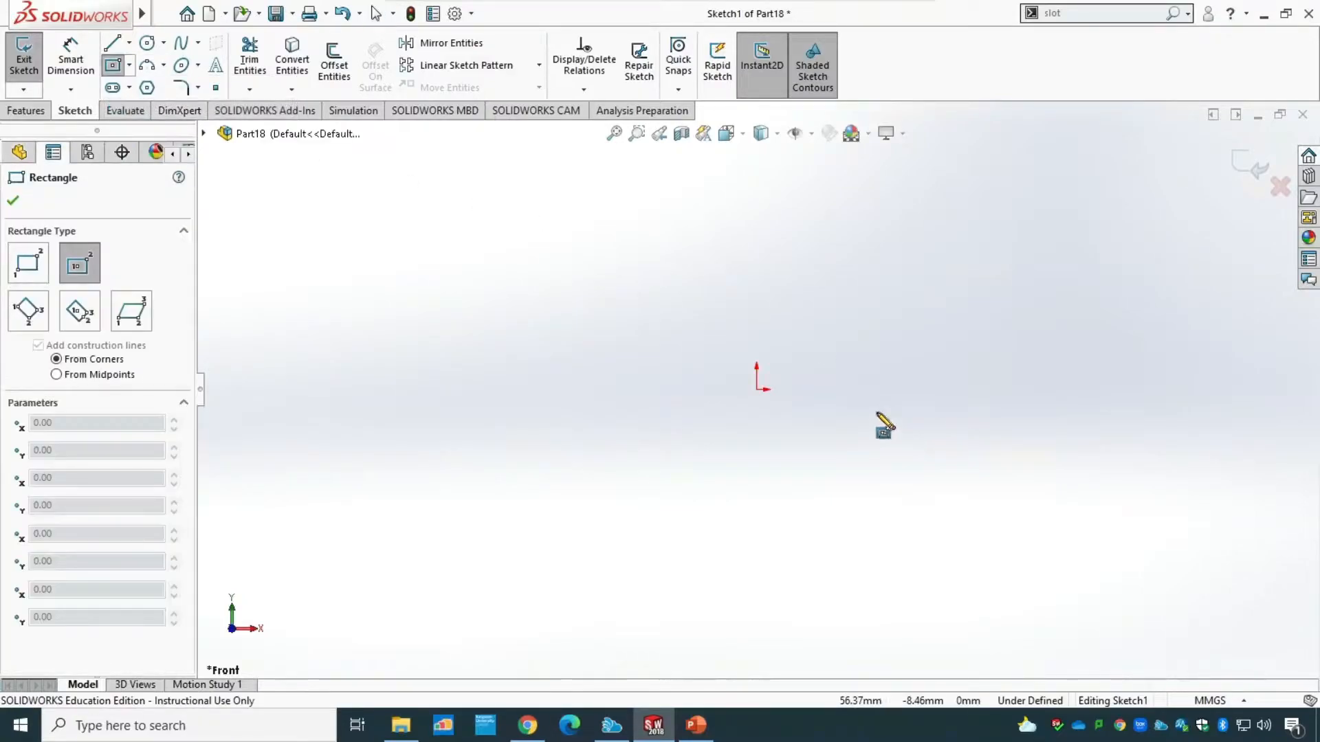
left_click(757, 389)
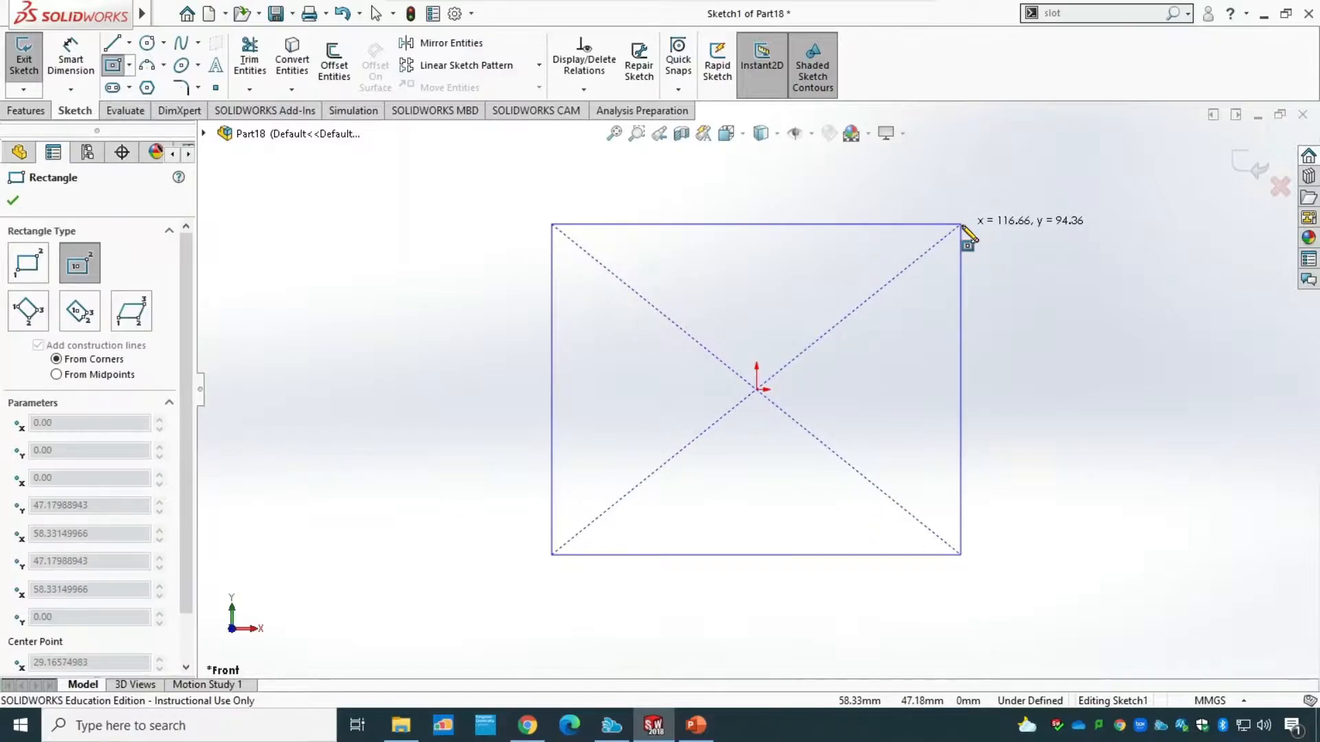
left_click(961, 225)
key("Escape")
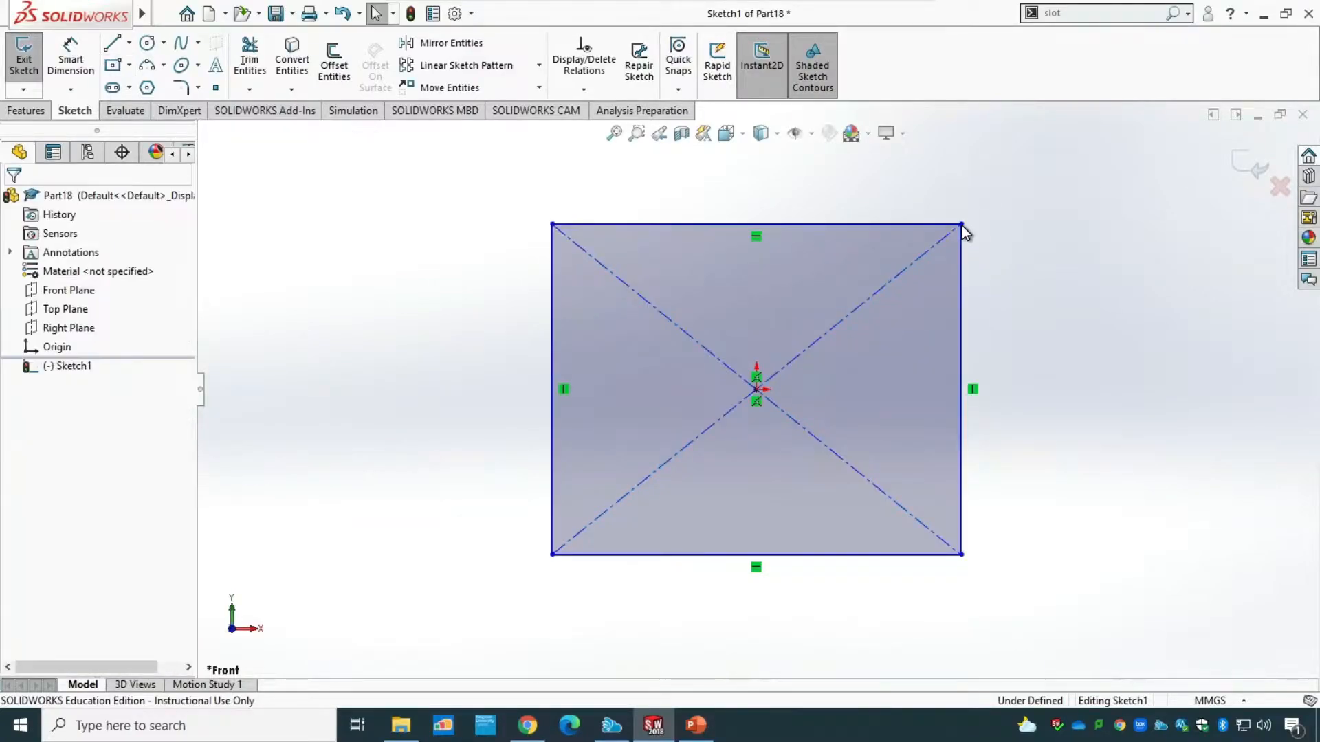
Dimension the rectangle's upper edge and vertical side, setting both width and height to 105 mm.
left_click(71, 58)
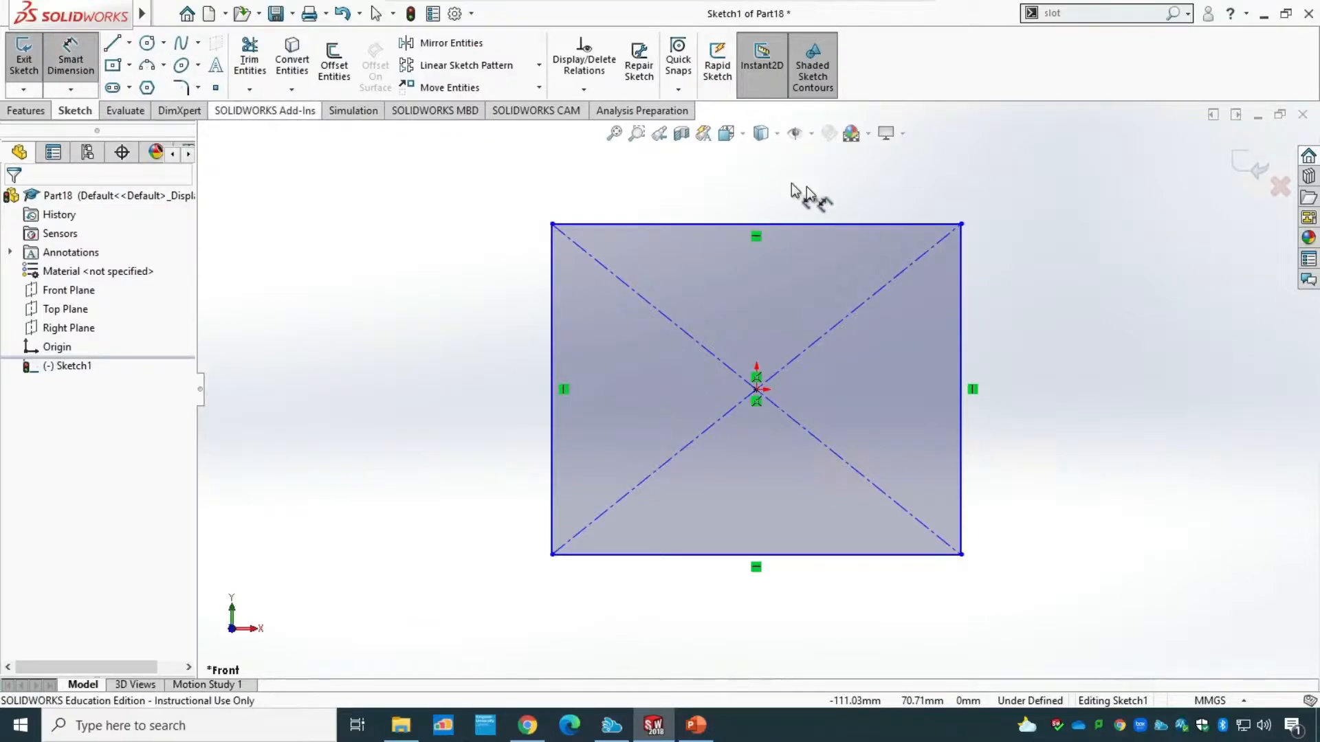
left_click(836, 225)
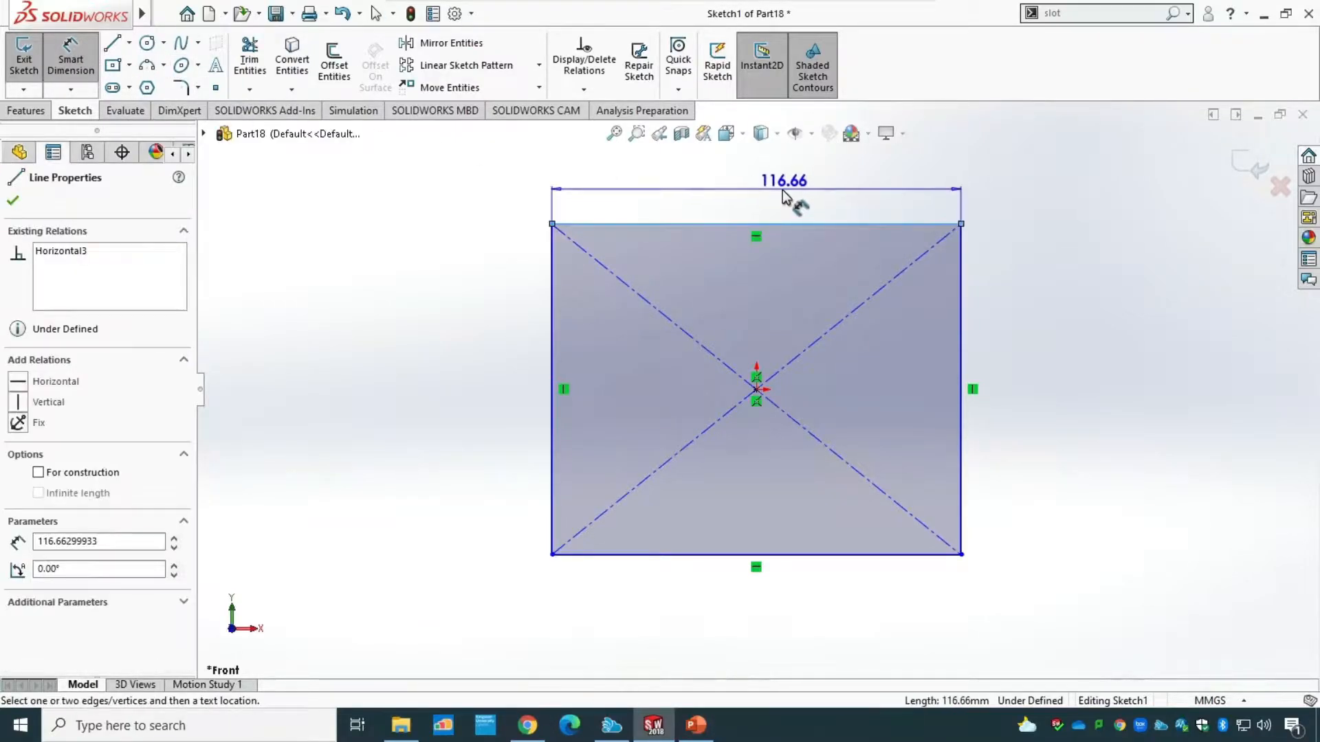
left_click(752, 190)
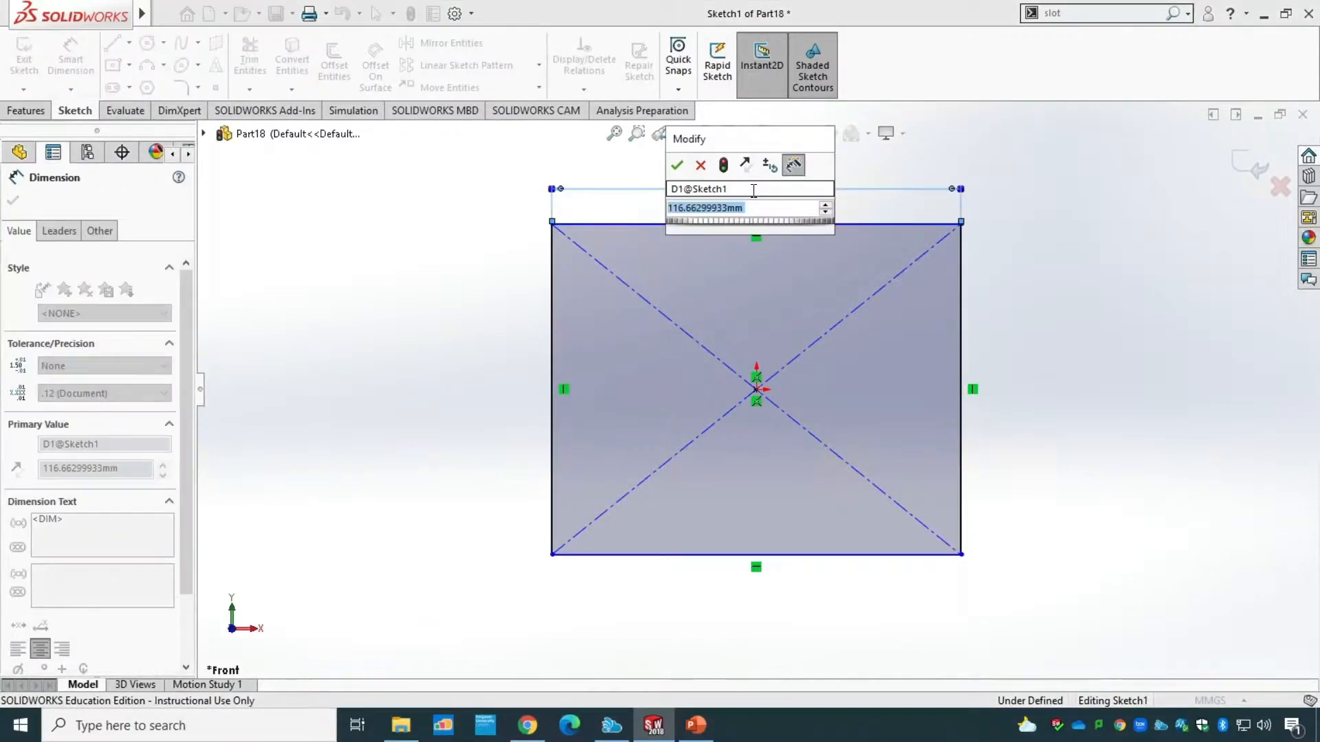
type("105")
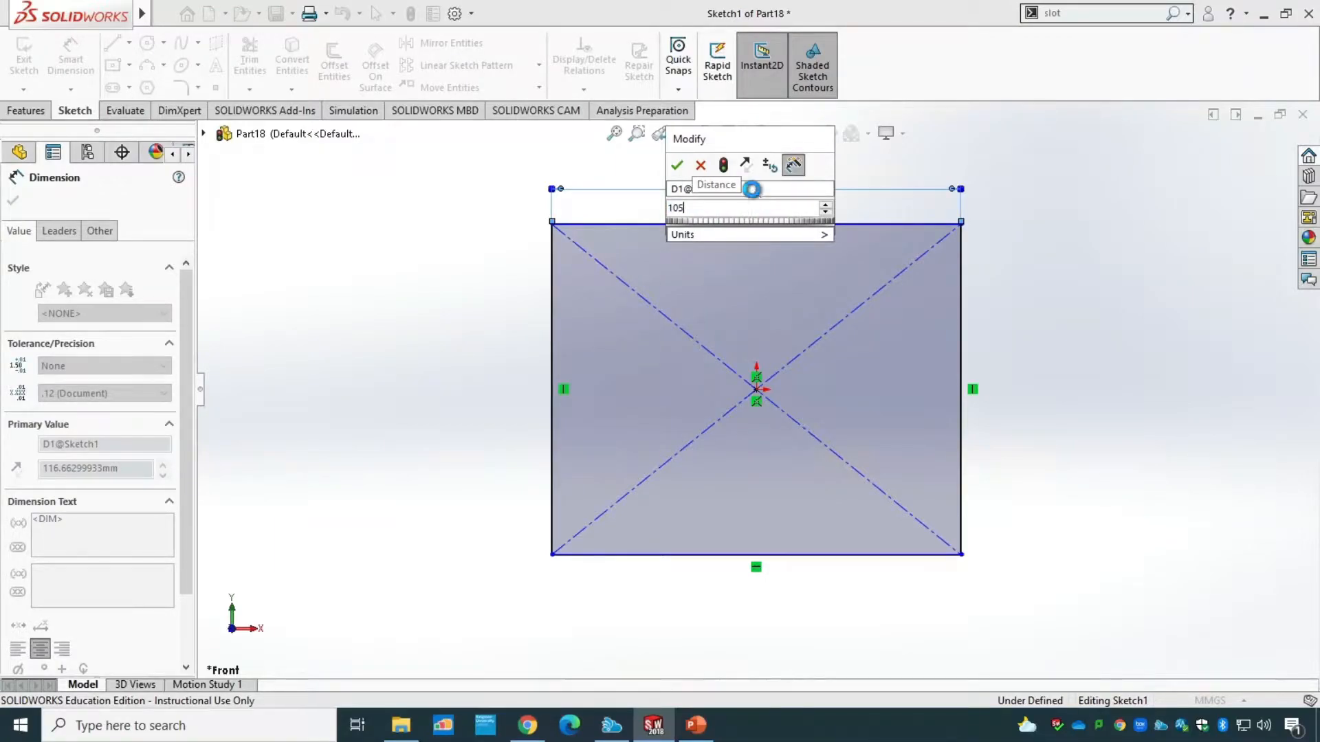
key("Return")
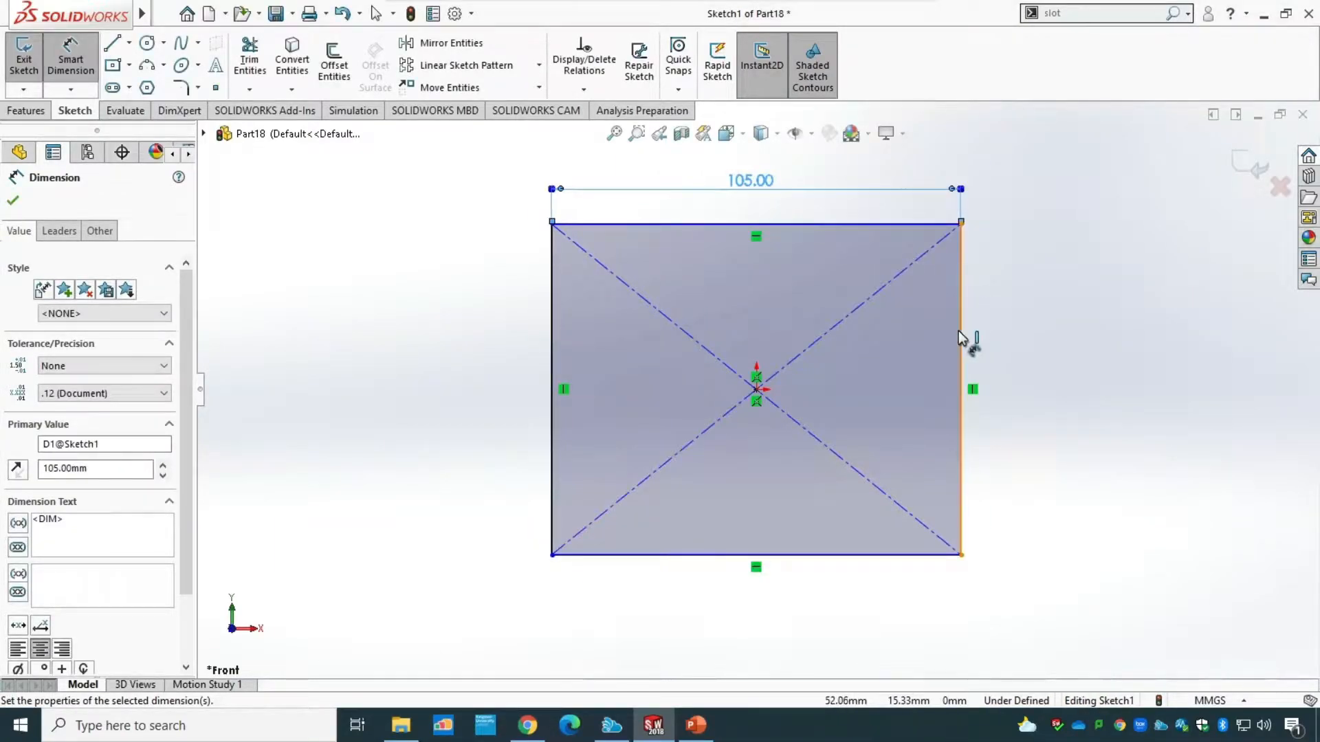
left_click(970, 338)
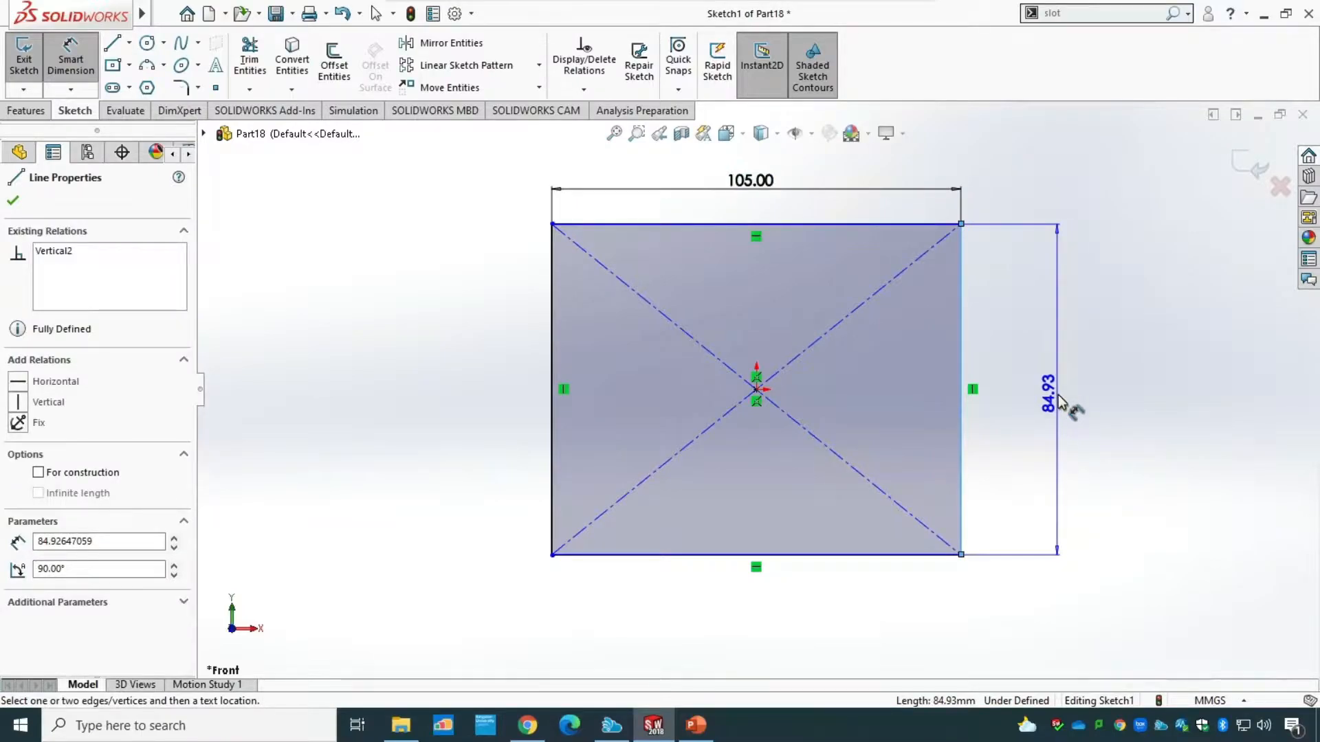
left_click(1058, 400)
type("105")
key("Return")
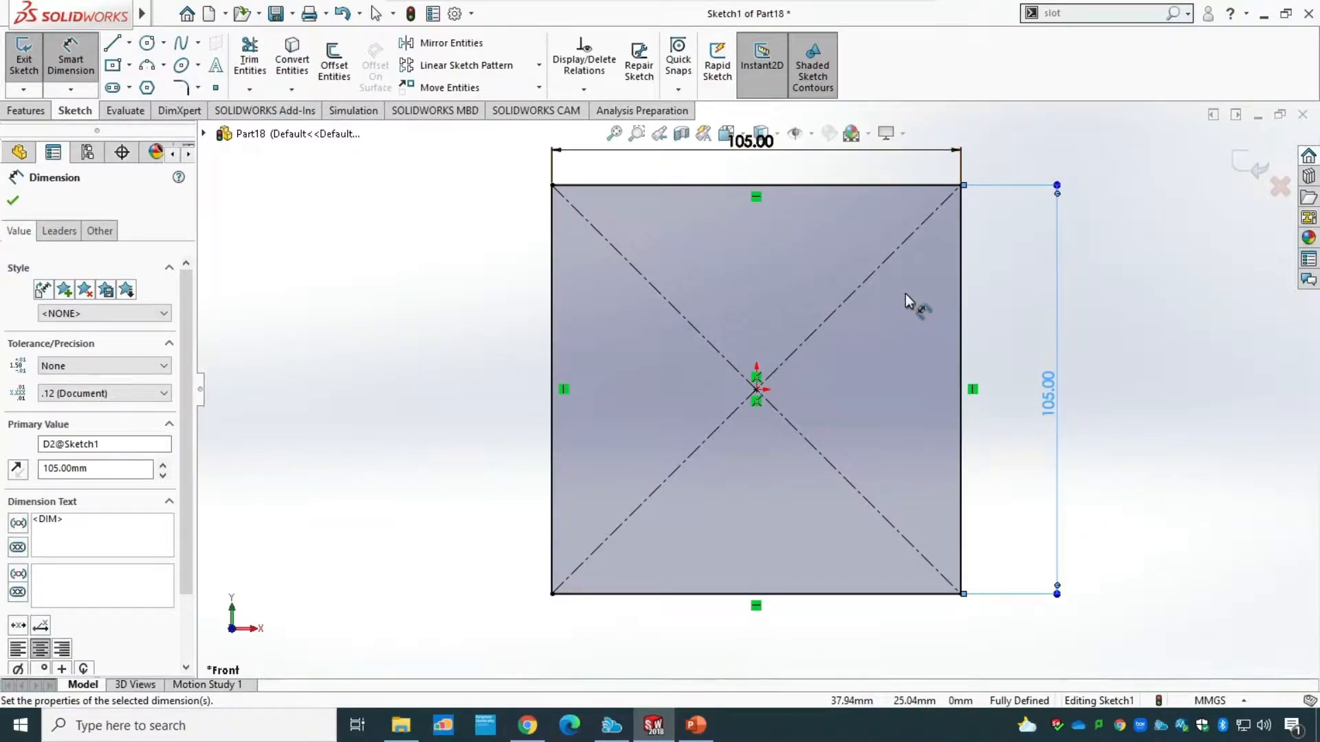
left_click(14, 201)
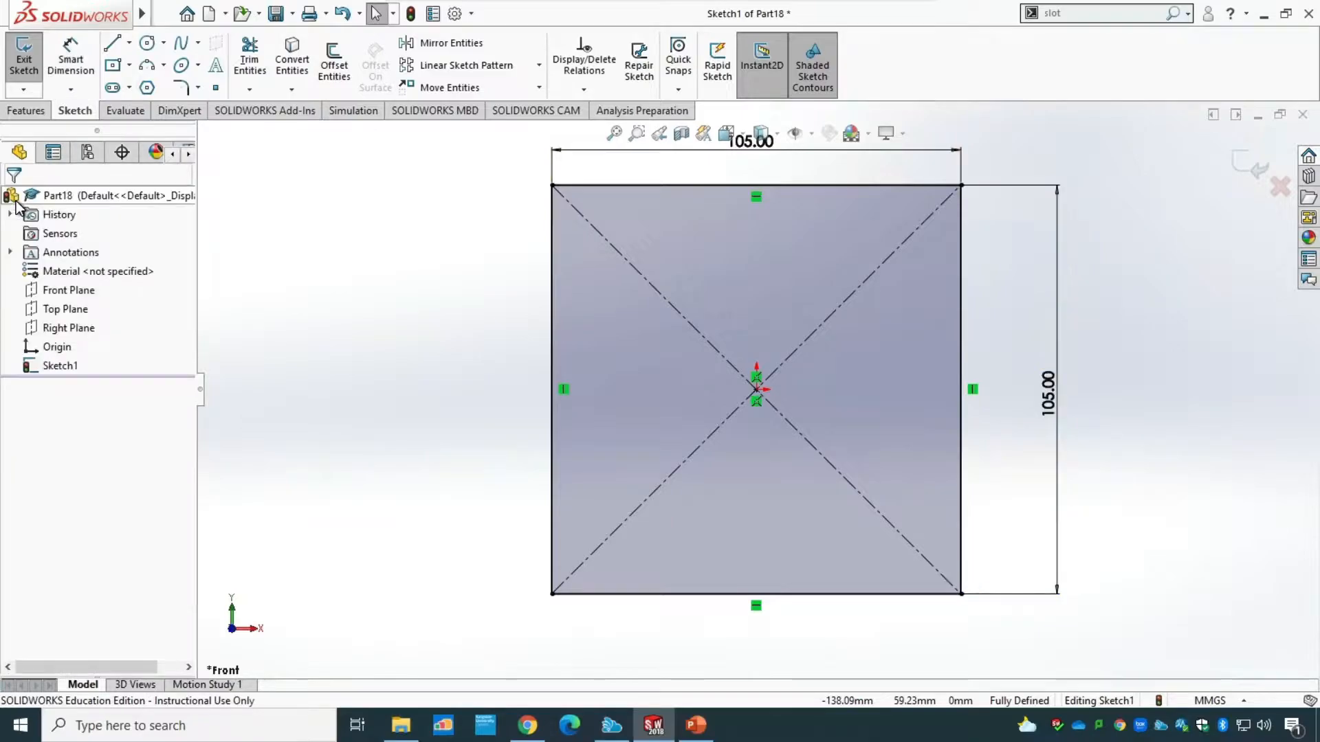
Round all four corners of the square with 20 mm sketch fillets and exit the sketch.
left_click(198, 88)
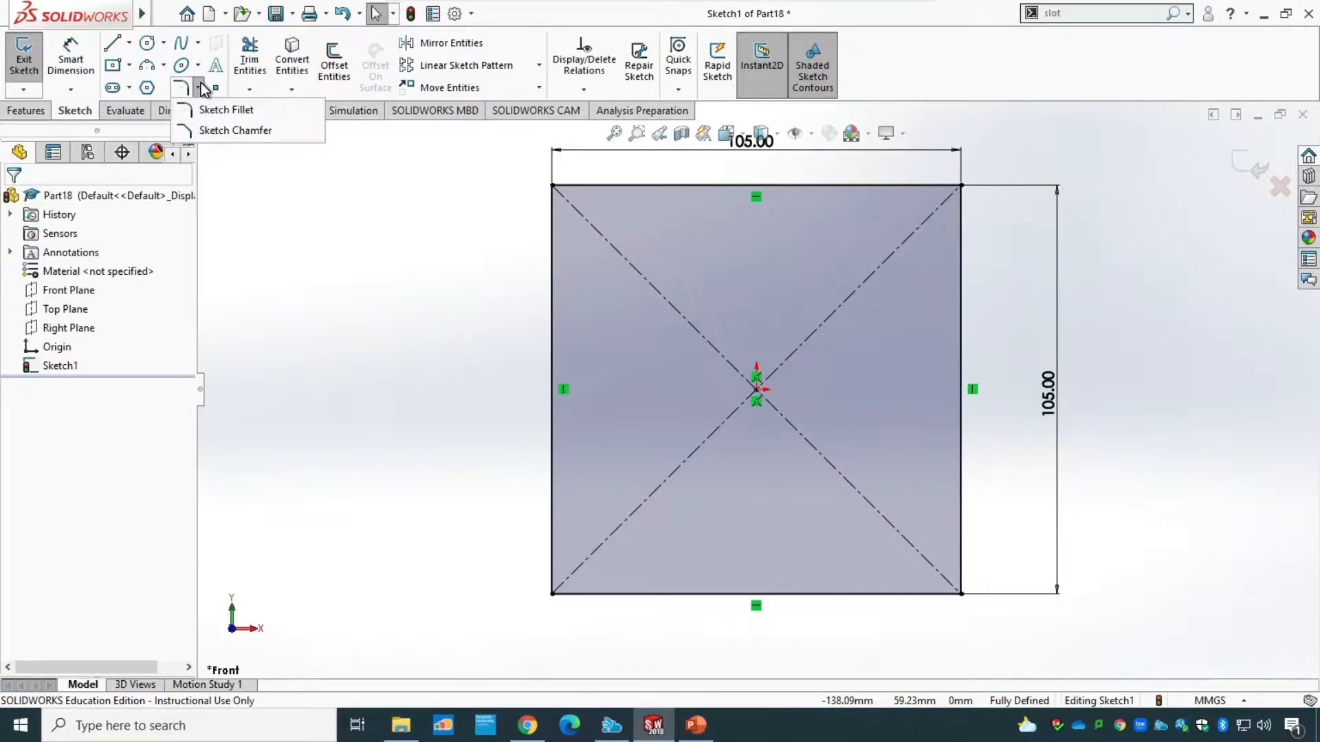
left_click(229, 111)
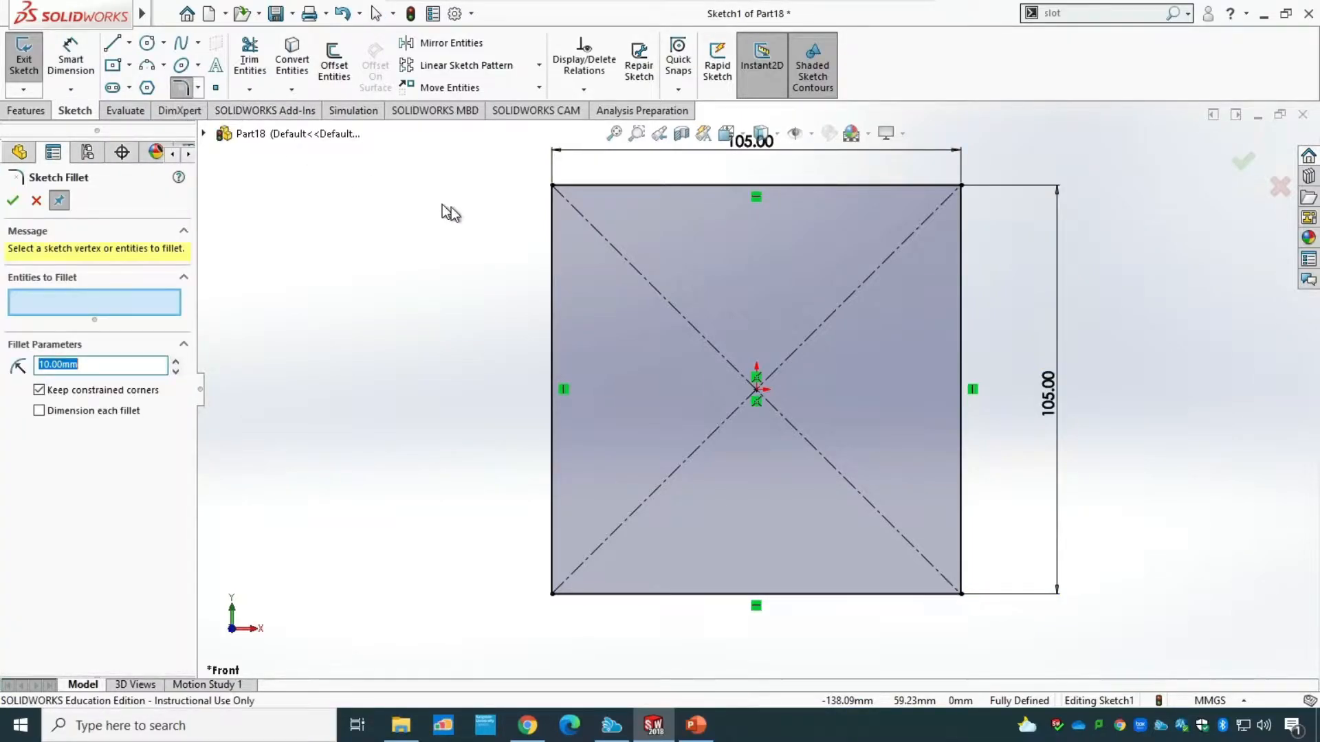
left_click(551, 253)
left_click(596, 186)
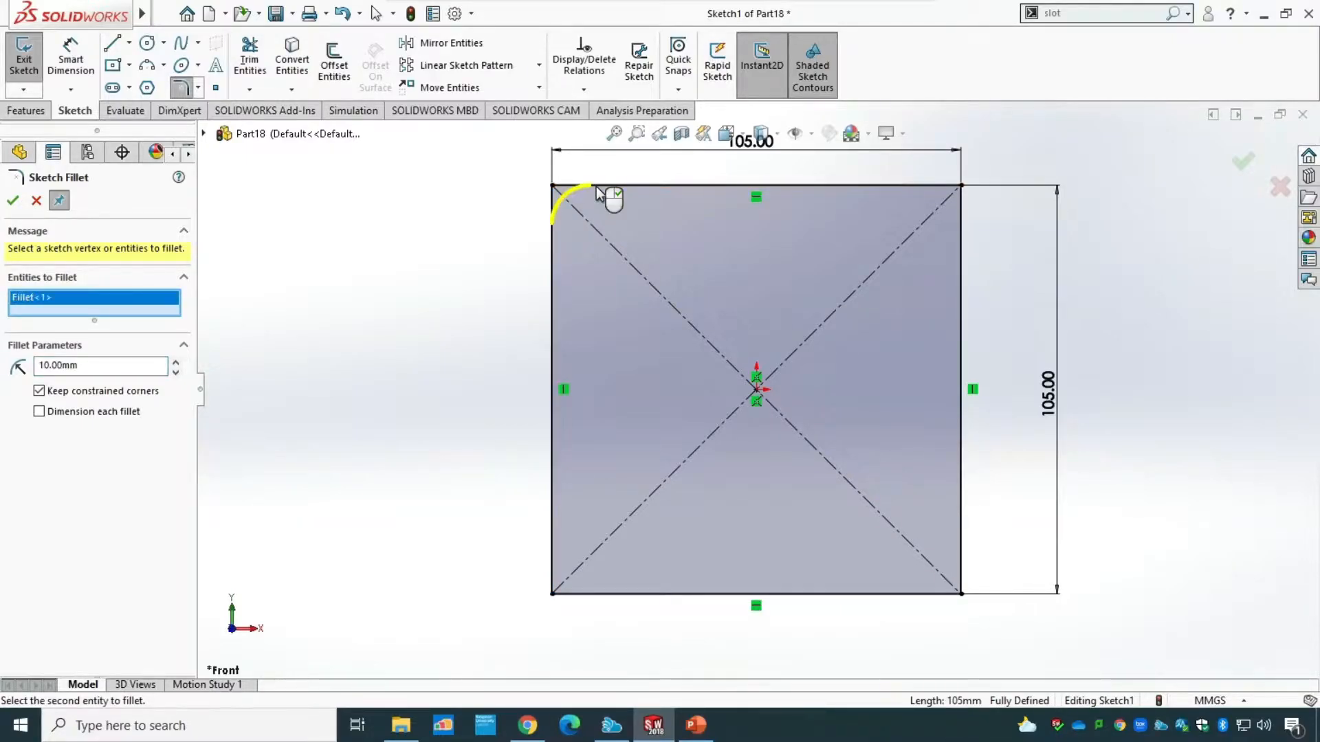
left_click(50, 365)
left_click_drag(50, 365, 30, 365)
type("20")
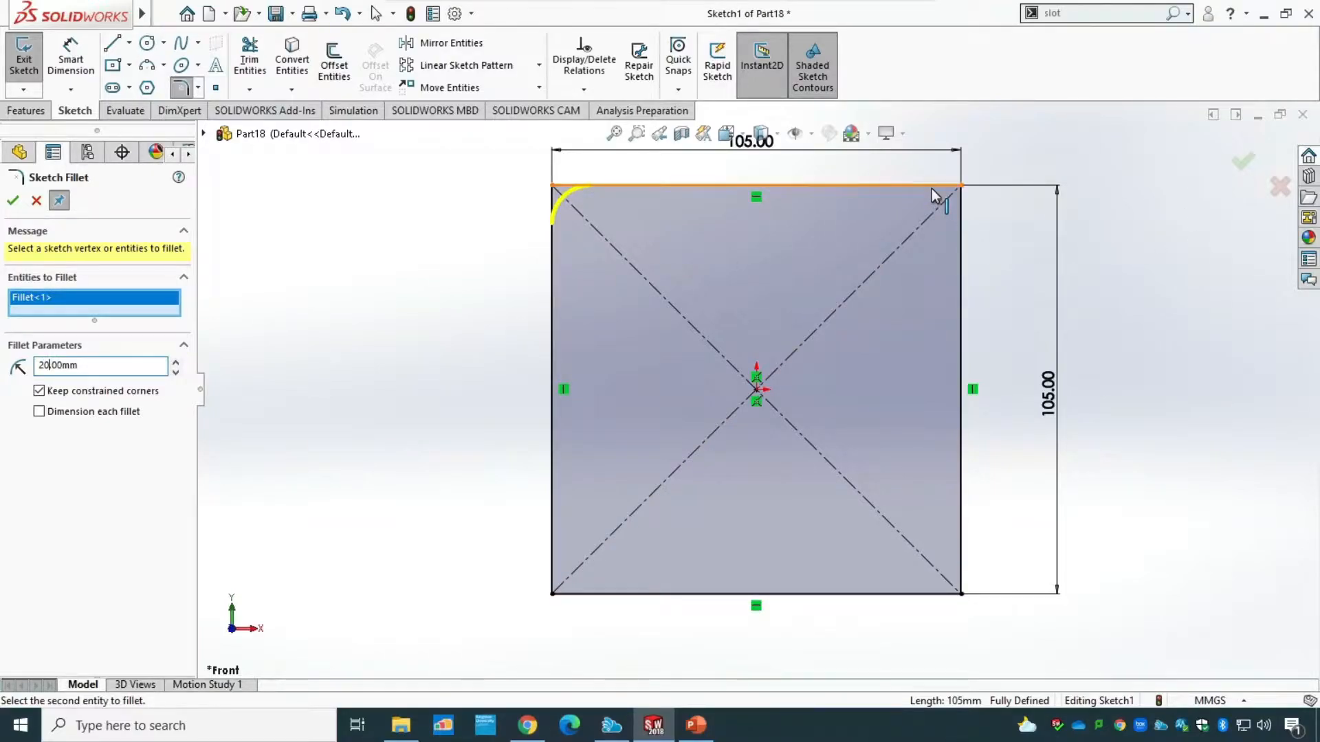
left_click(959, 226)
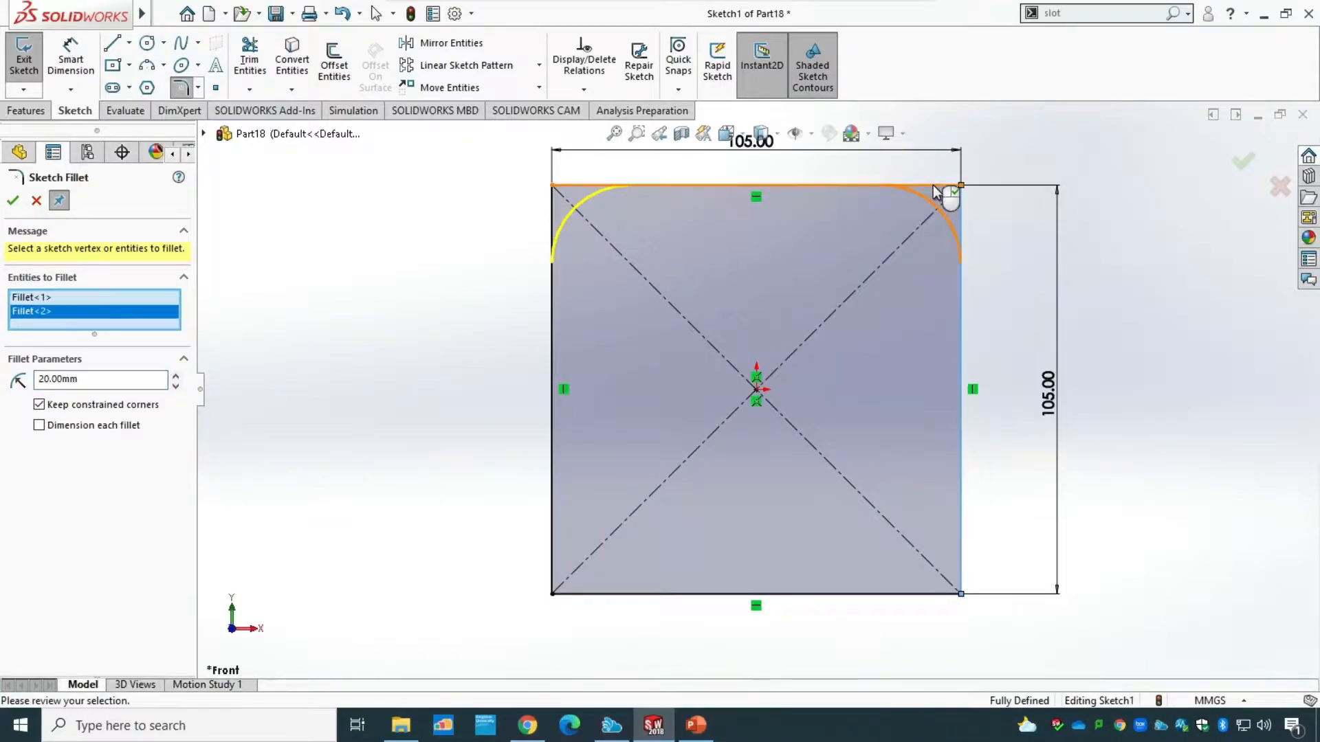
left_click(939, 594)
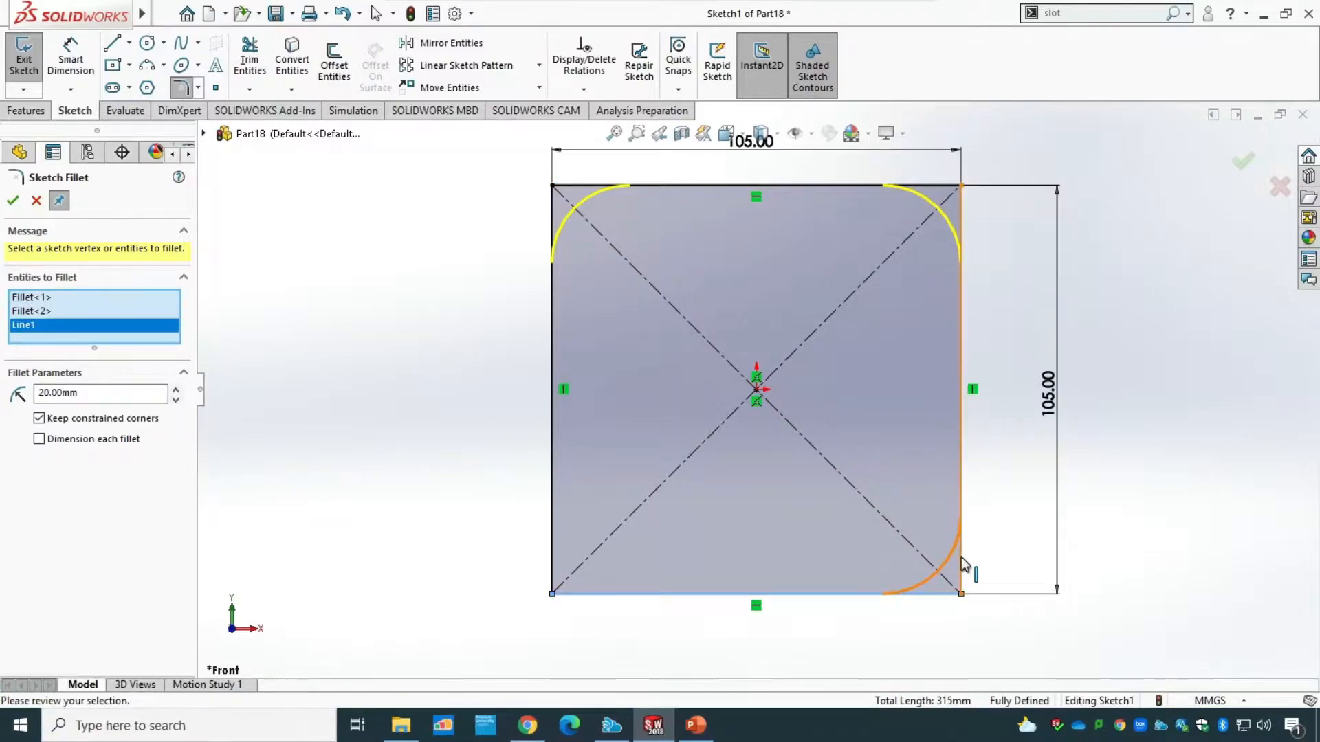
left_click(552, 551)
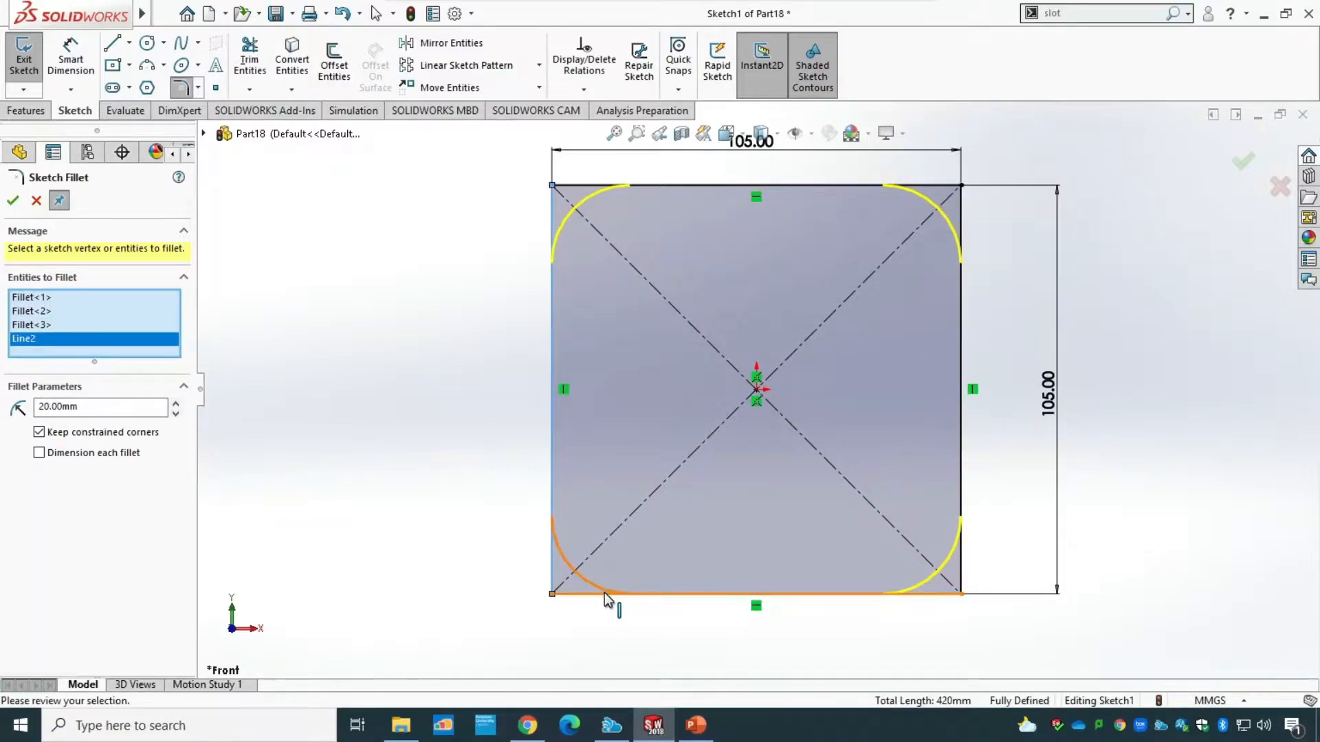
left_click(13, 200)
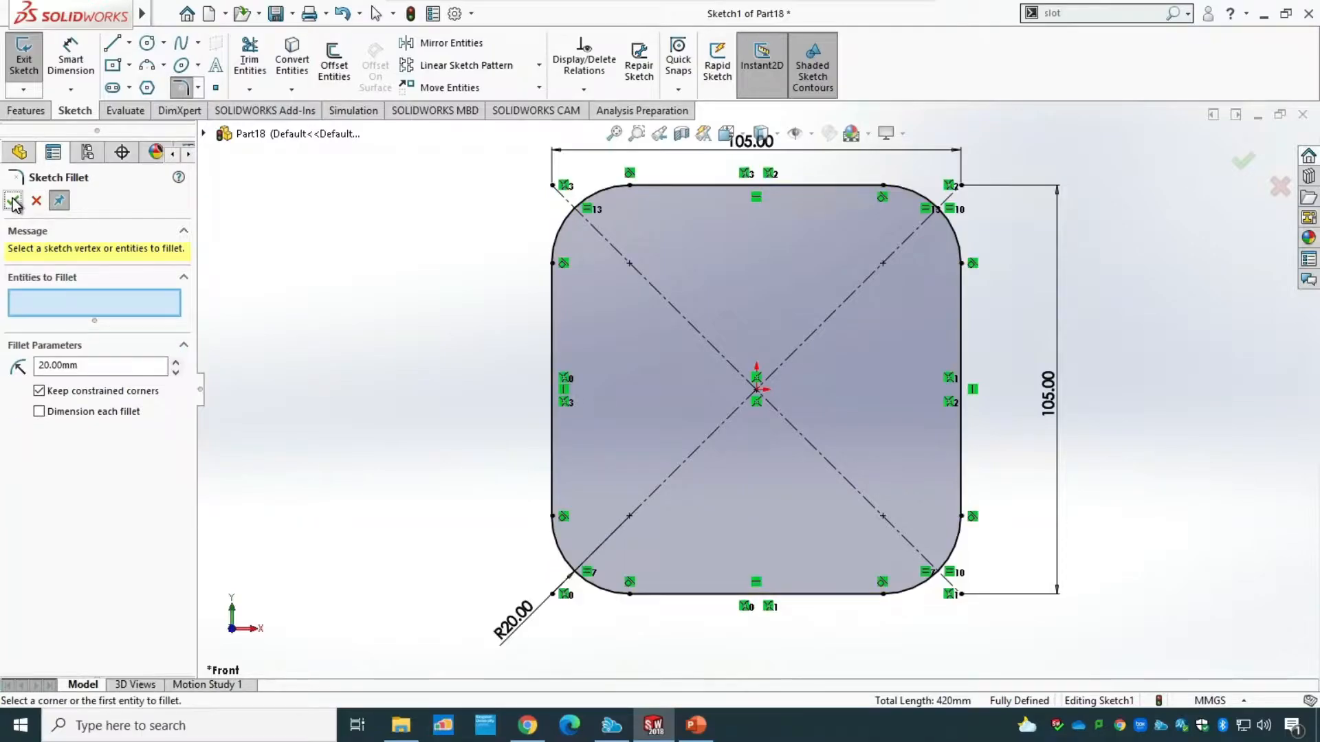
left_click(24, 67)
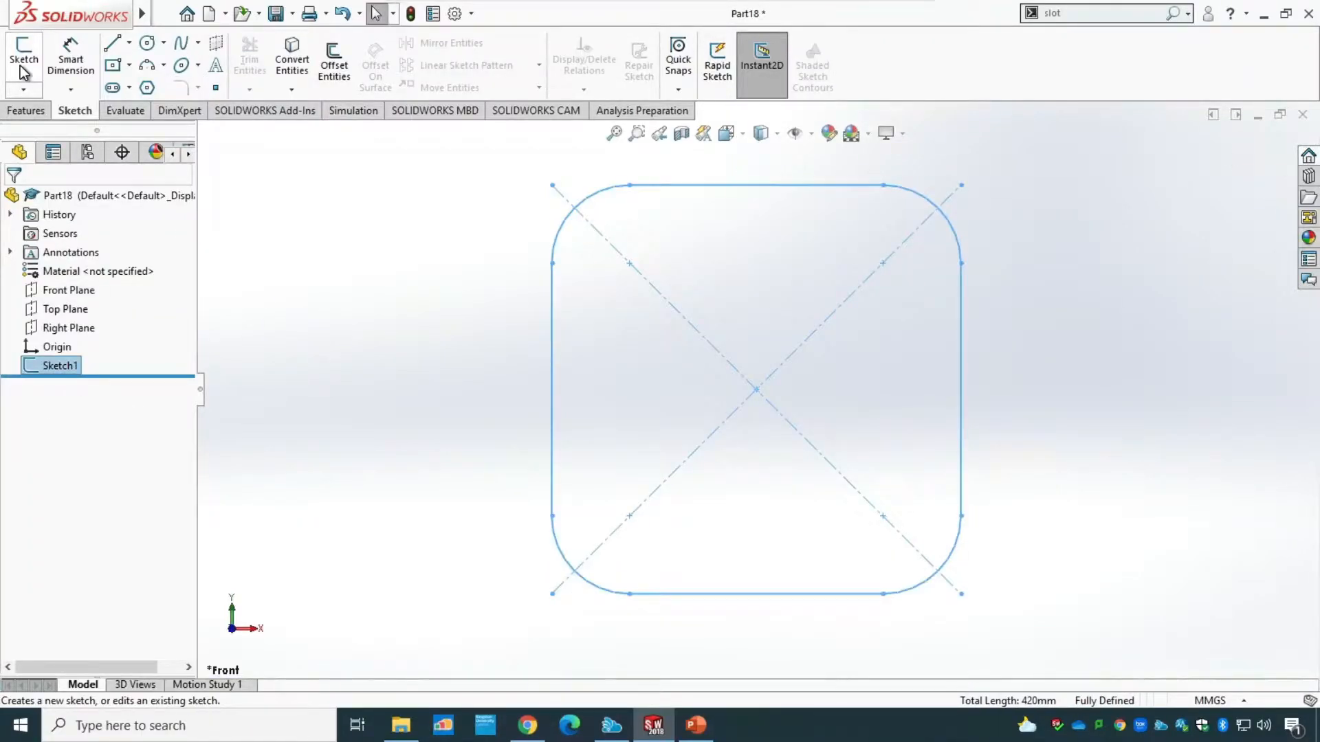
Extrude the rounded square profile as a blind boss 12 mm deep.
left_click(28, 112)
left_click(40, 67)
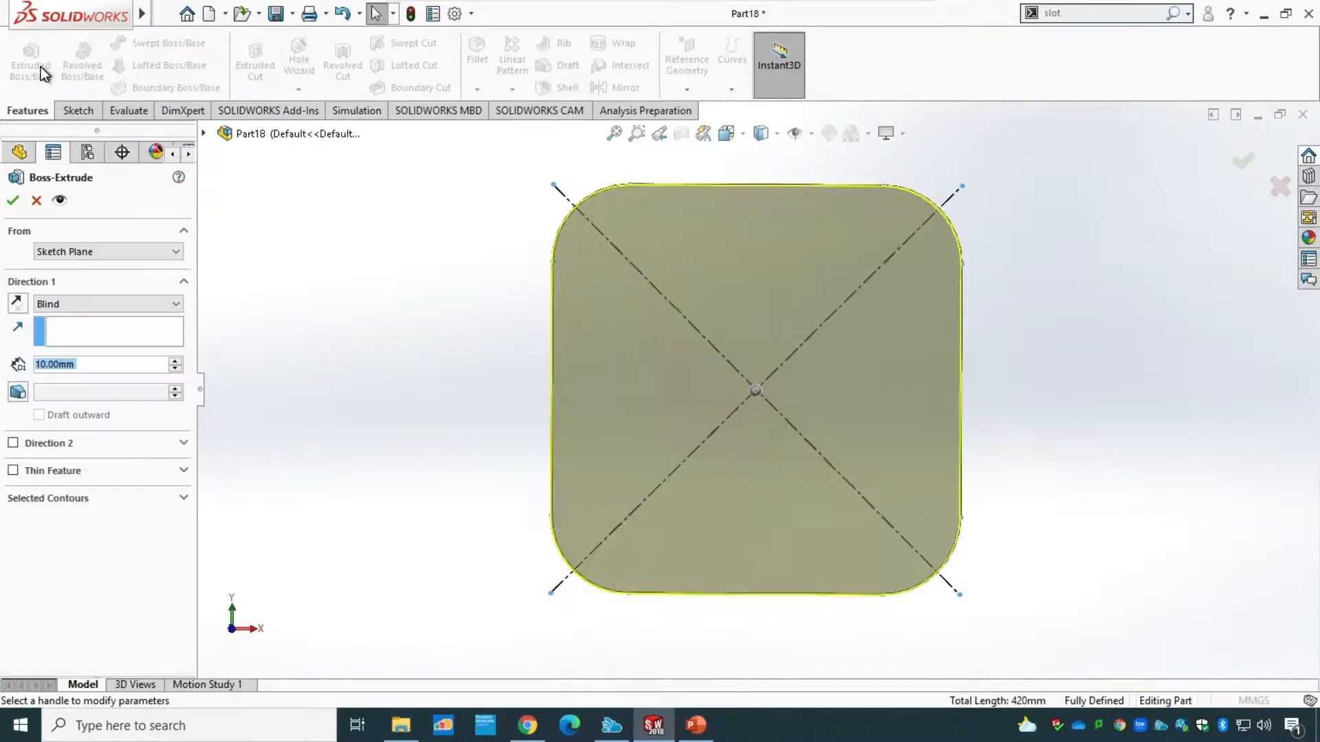
middle_click_drag(433, 539, 375, 511)
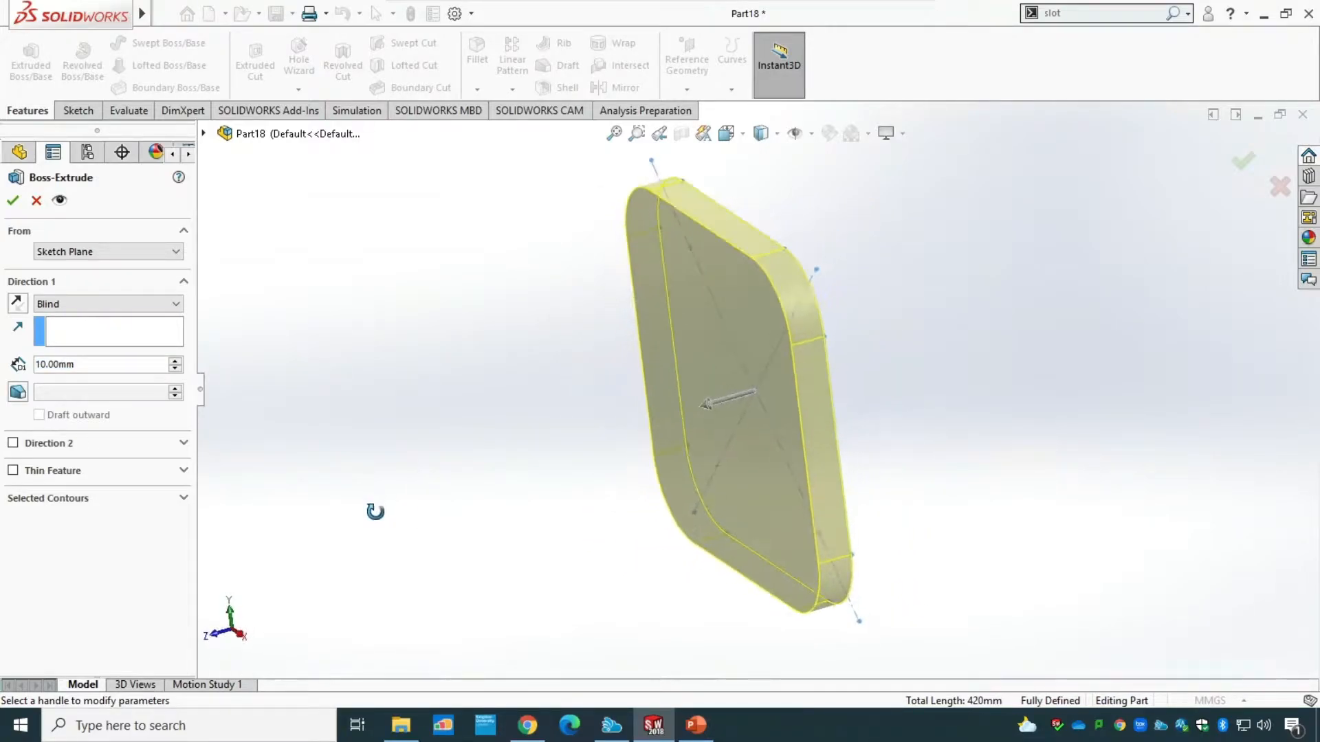
double_click(101, 364)
type("12")
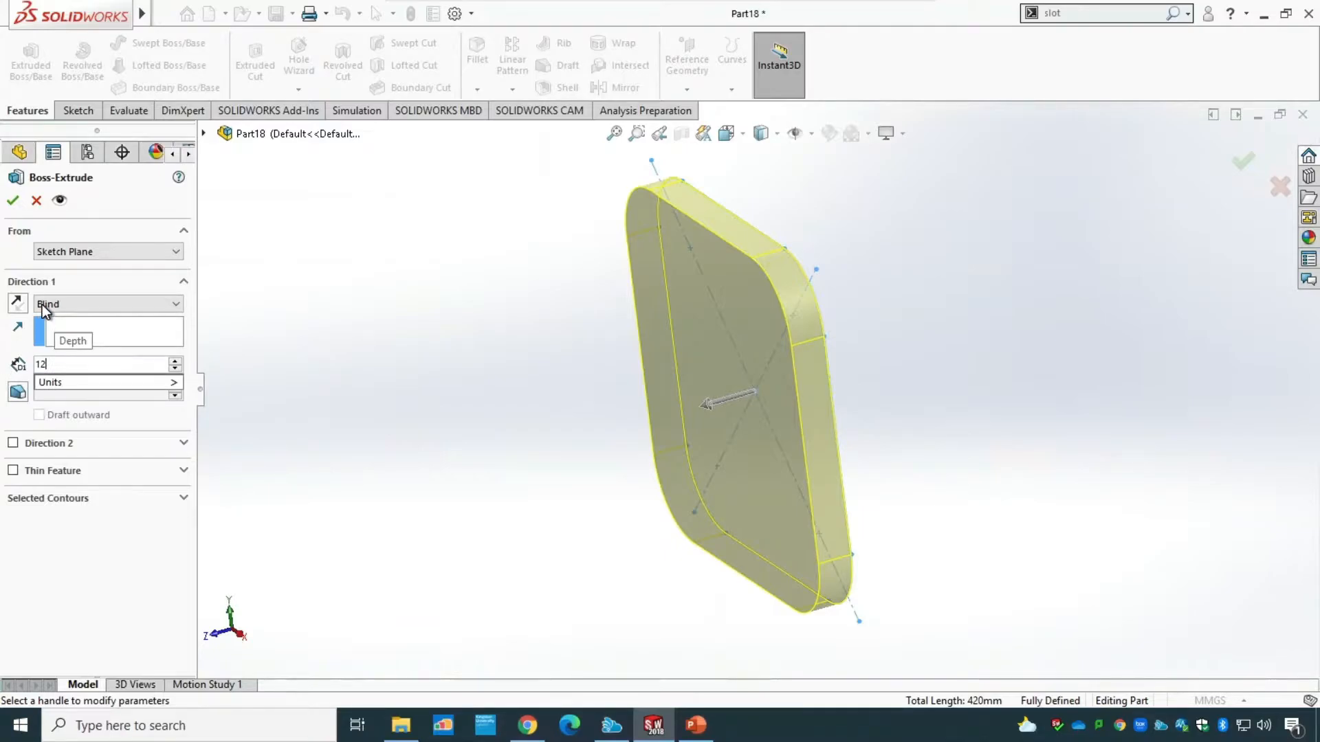
key("Return")
left_click(15, 201)
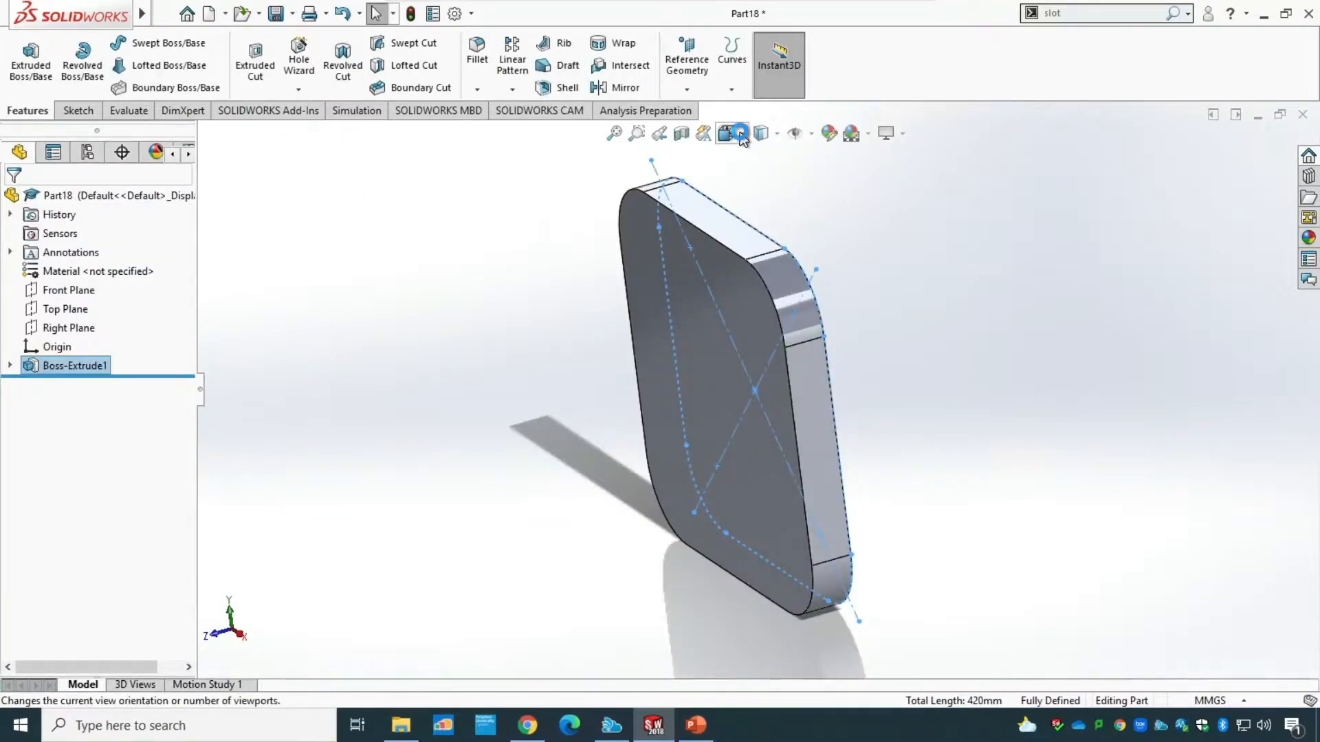
Check the bracket drawing in PowerPoint and open a new sketch in SOLIDWORKS on the plate's large front face.
left_click(743, 136)
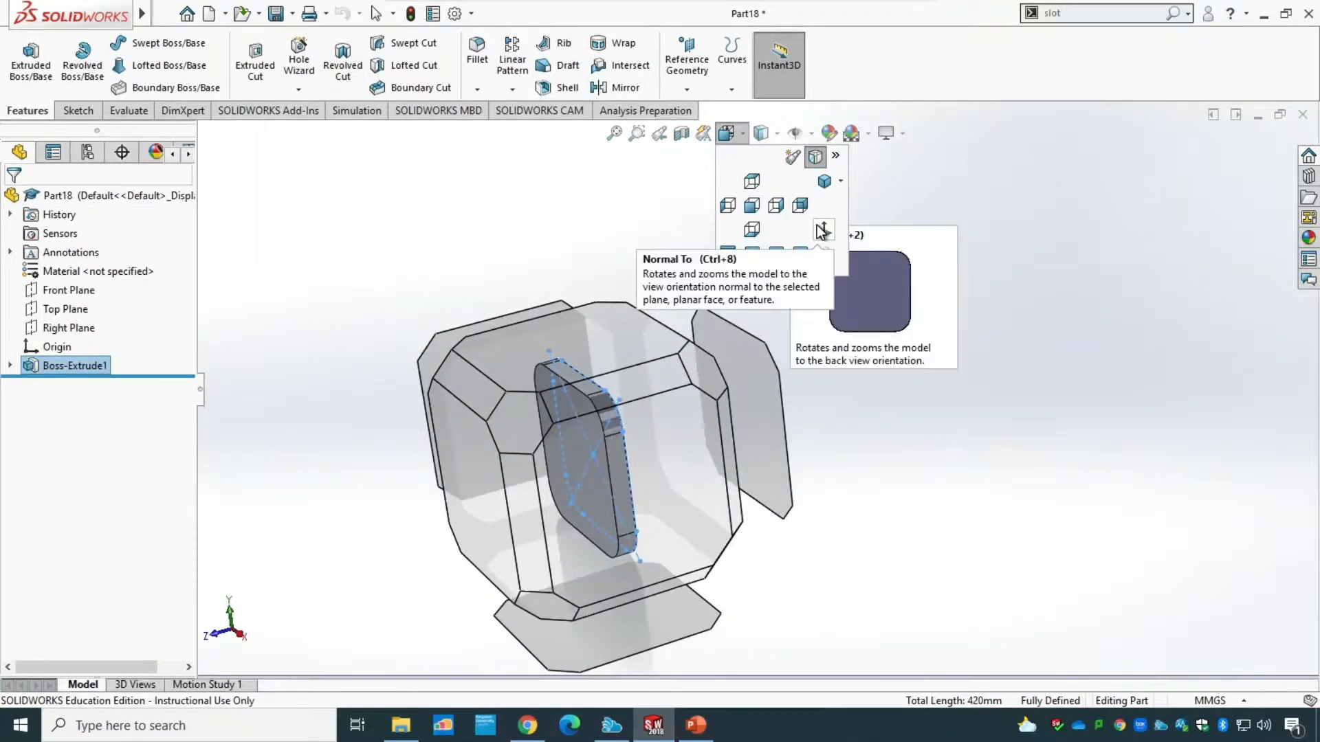
left_click(824, 182)
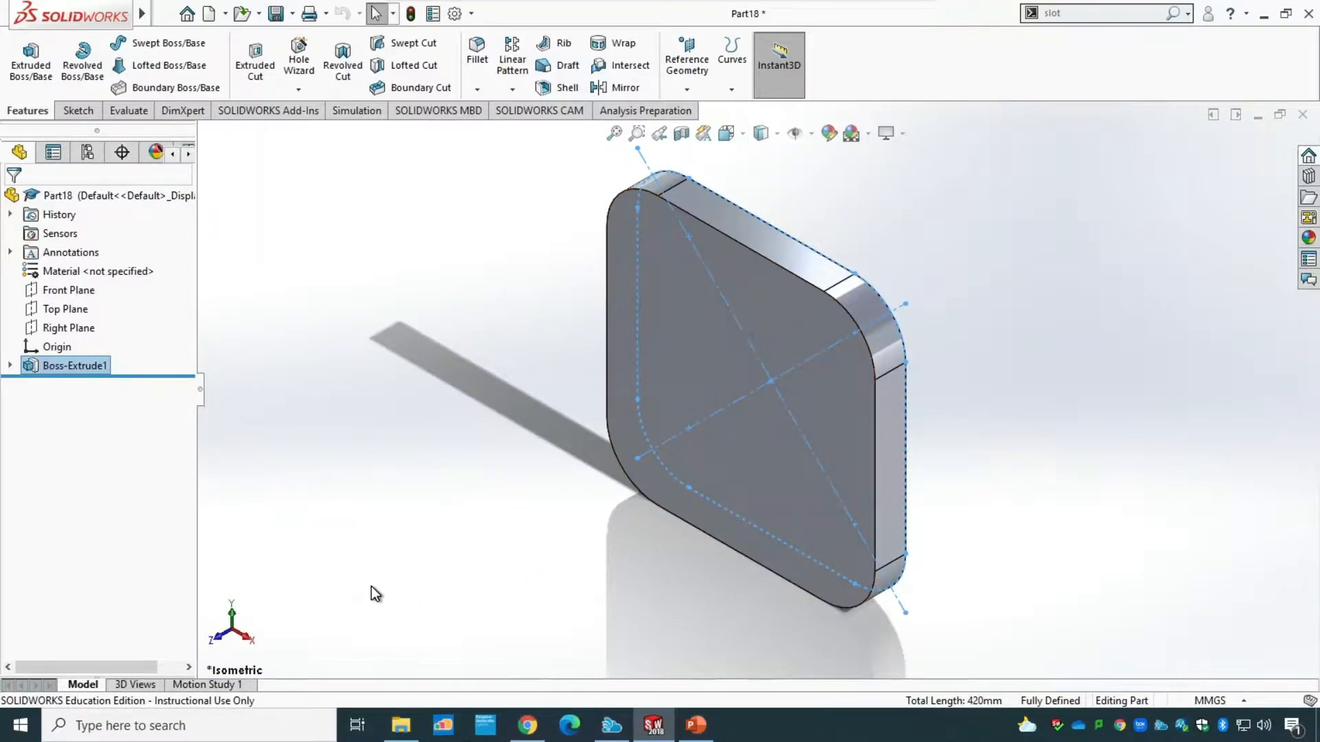
left_click(693, 725)
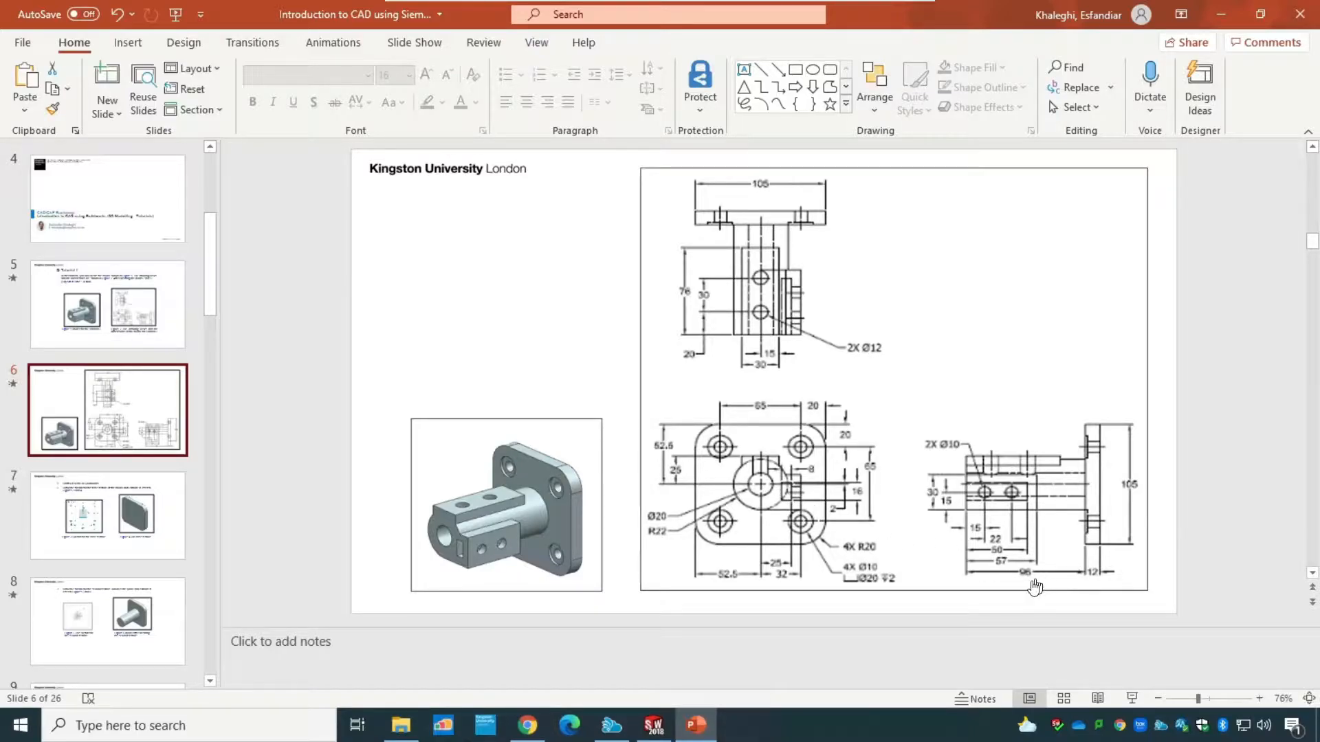
left_click(654, 725)
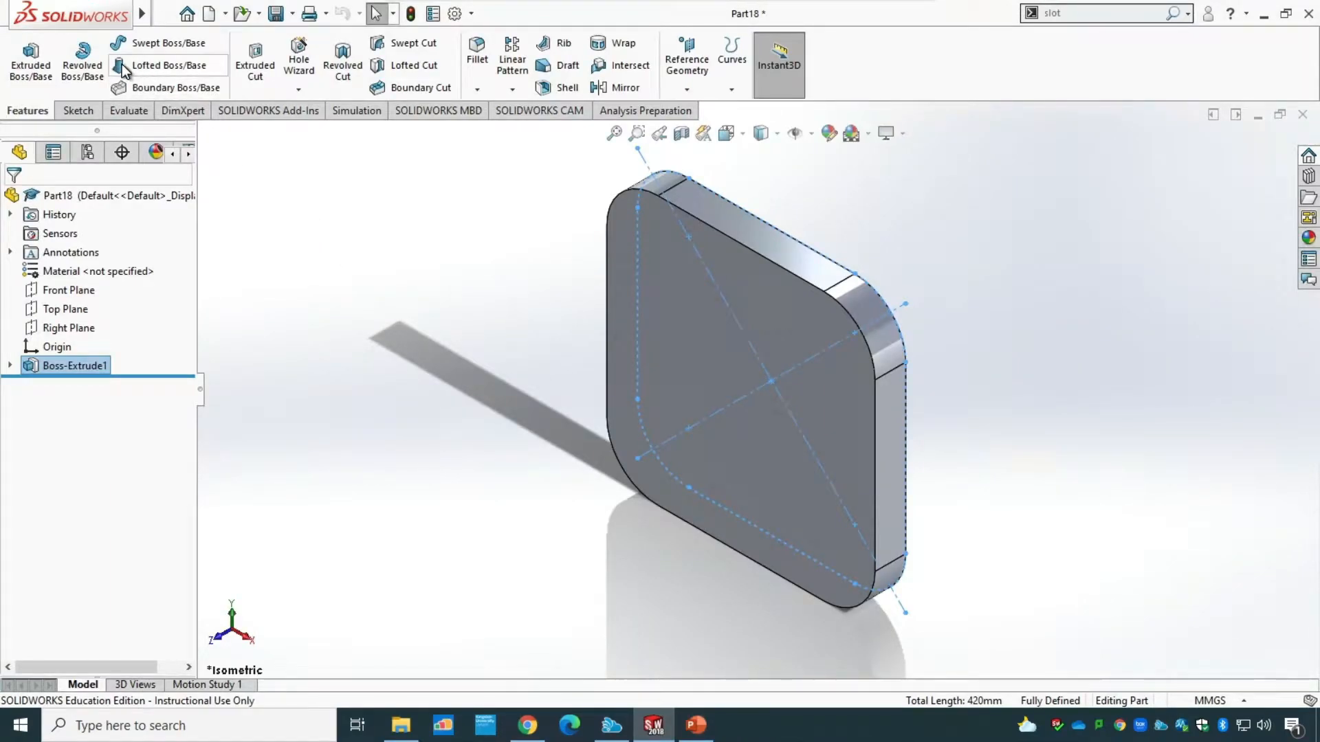
left_click(84, 112)
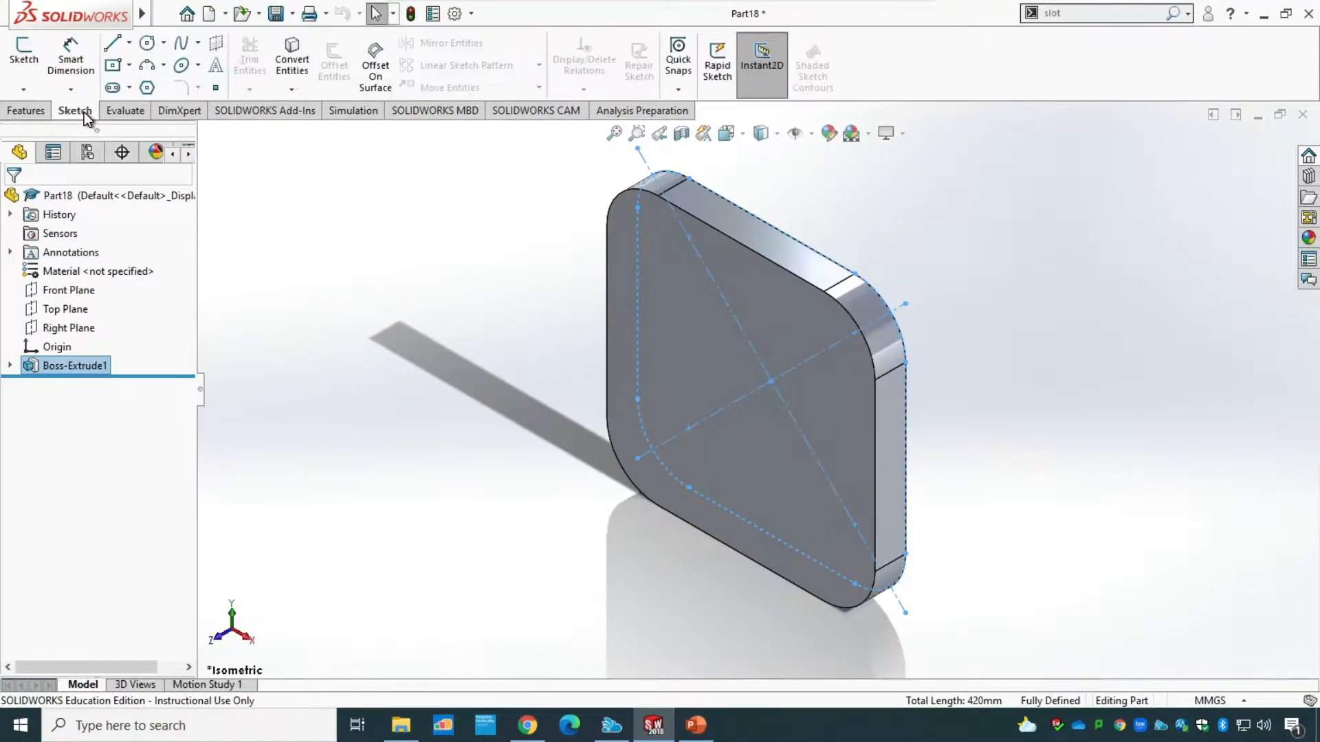
left_click(17, 54)
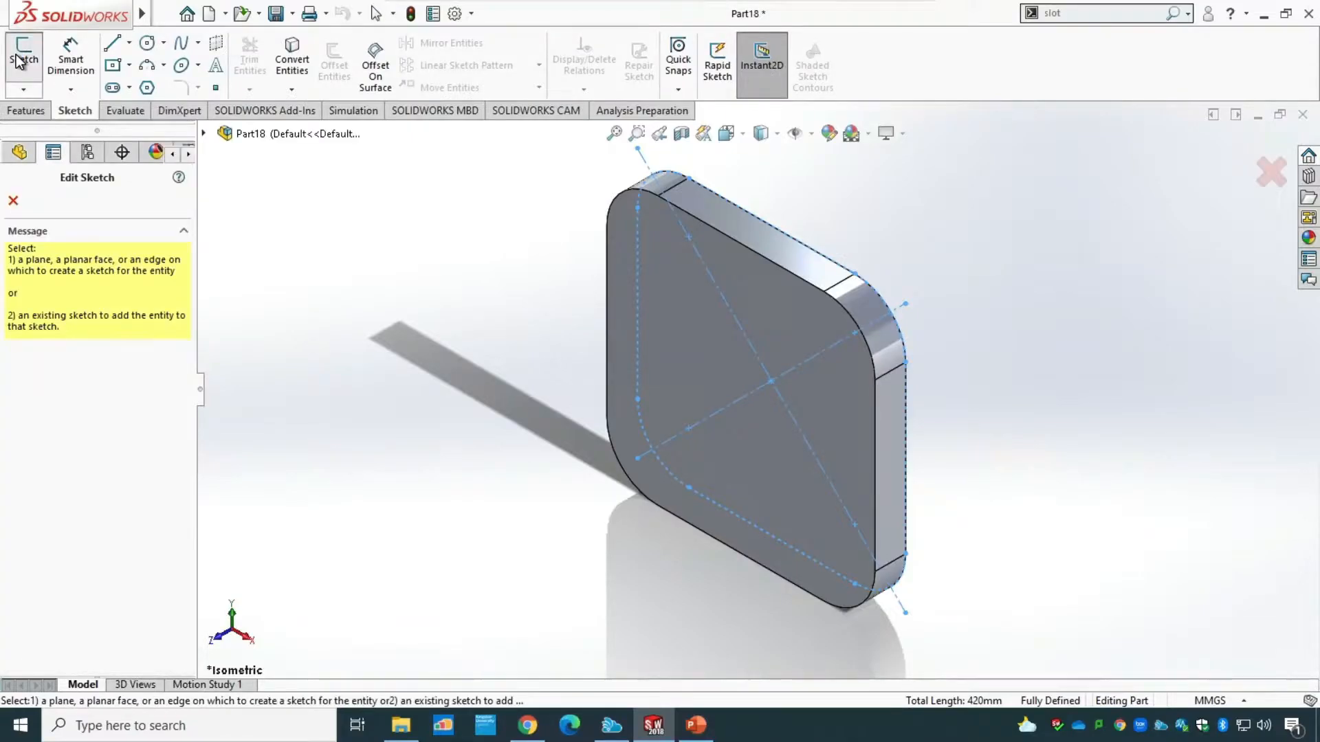
left_click(791, 318)
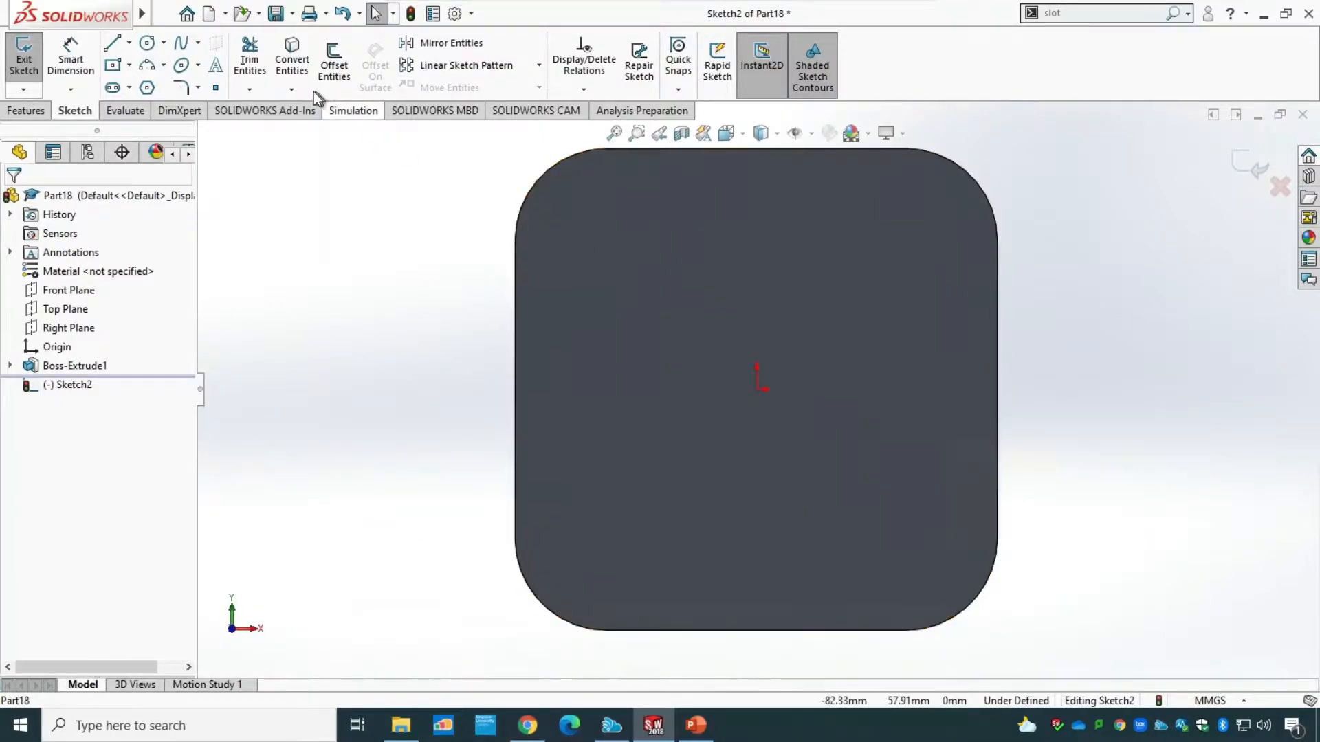
Sketch a circle of about 31 mm radius centred on the origin of the plate's front face.
left_click(146, 42)
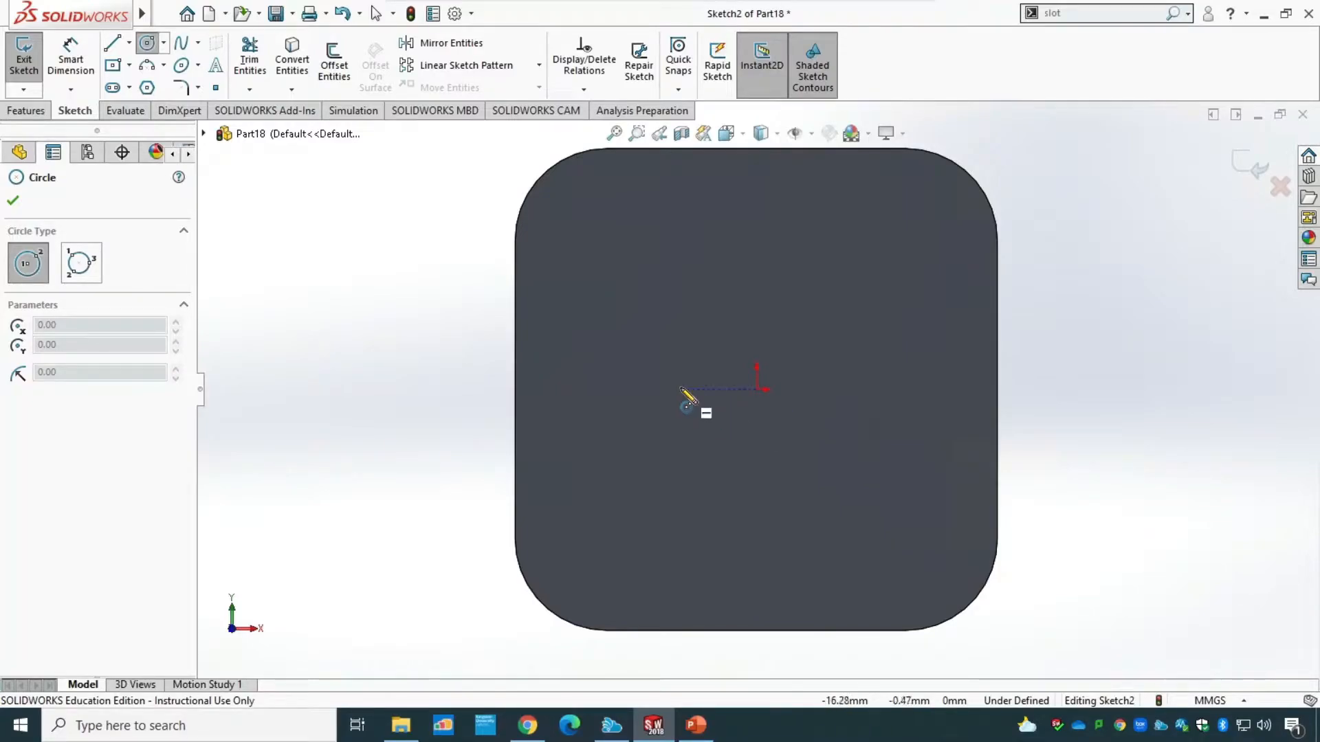
left_click(758, 390)
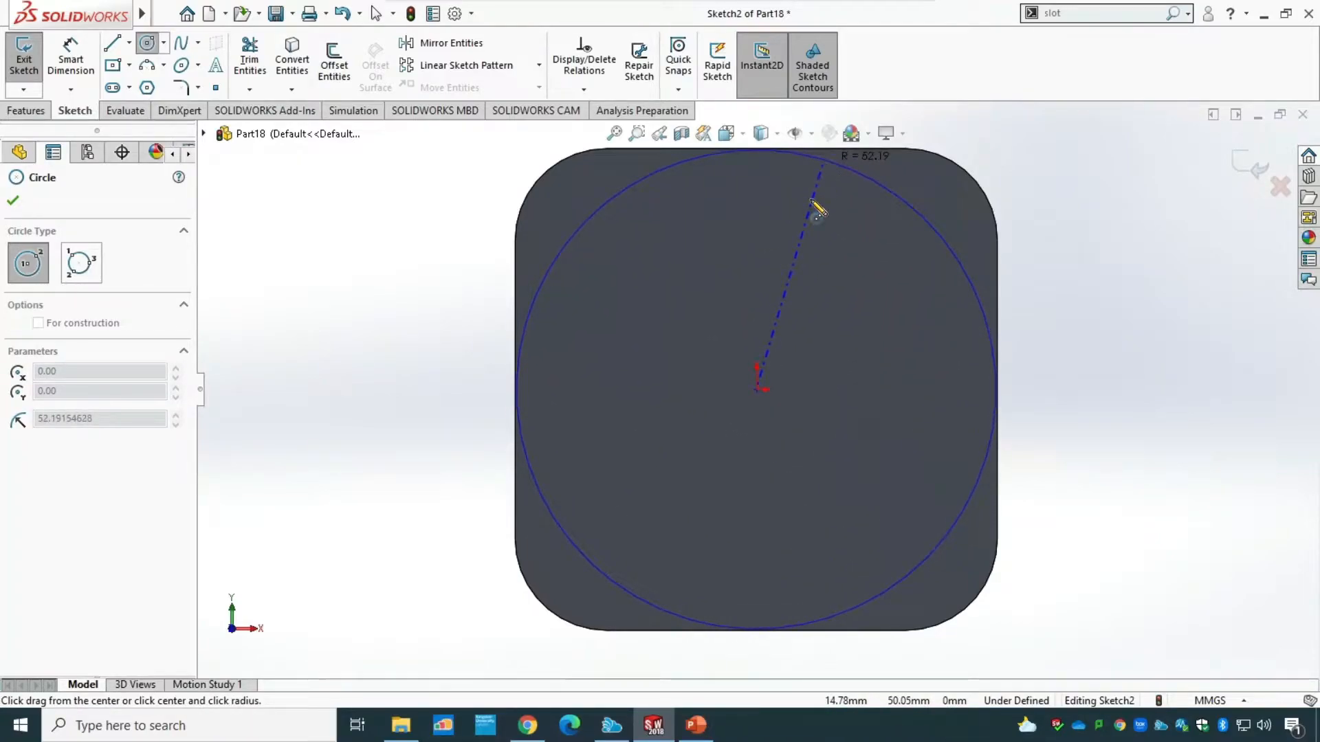
left_click(788, 254)
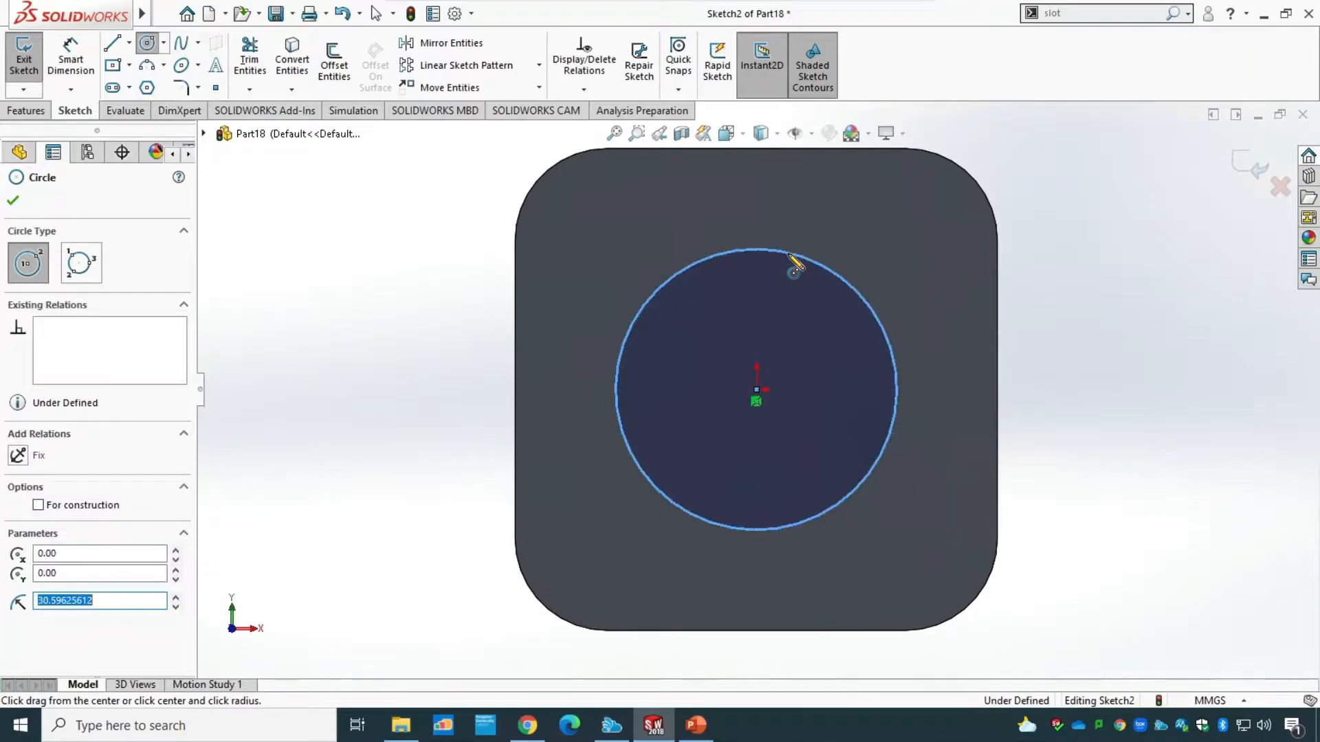
key("Escape")
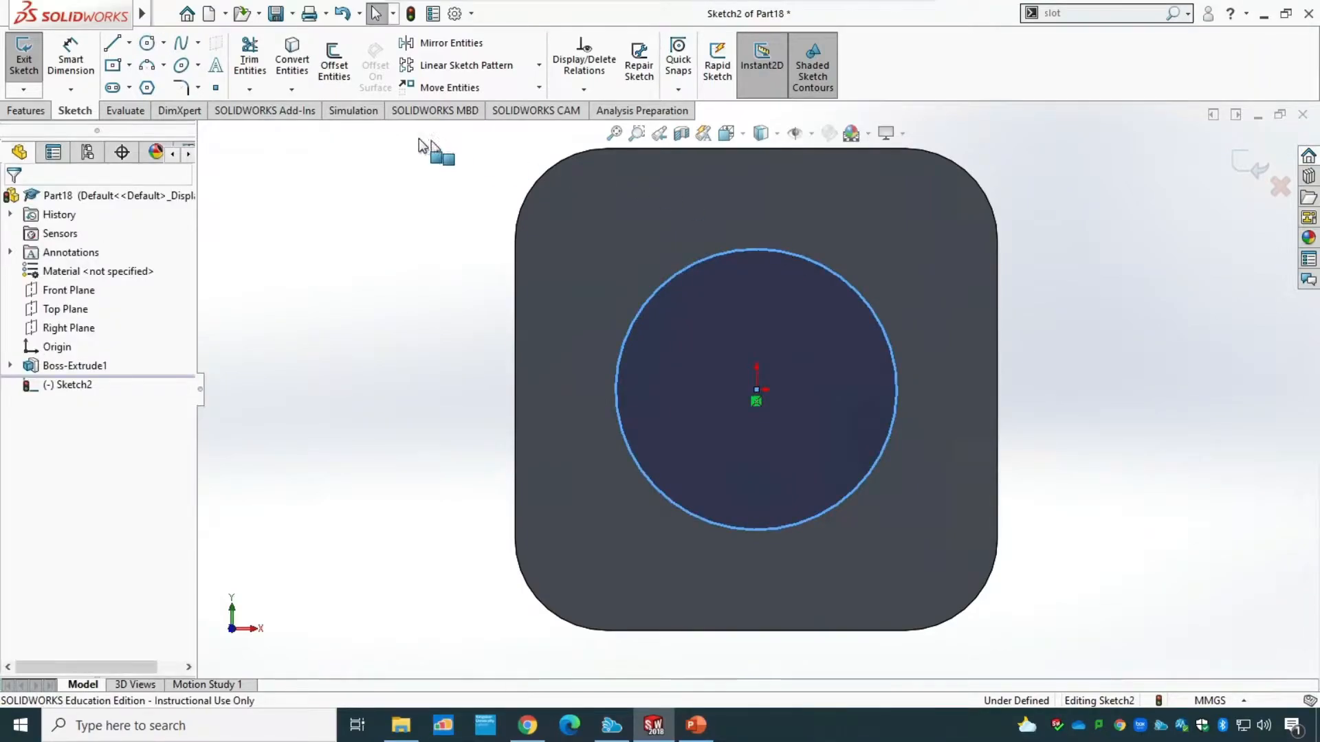
Dimension the circle's diameter as 44 mm, consulting the bracket drawing in PowerPoint before returning to SOLIDWORKS.
left_click(71, 59)
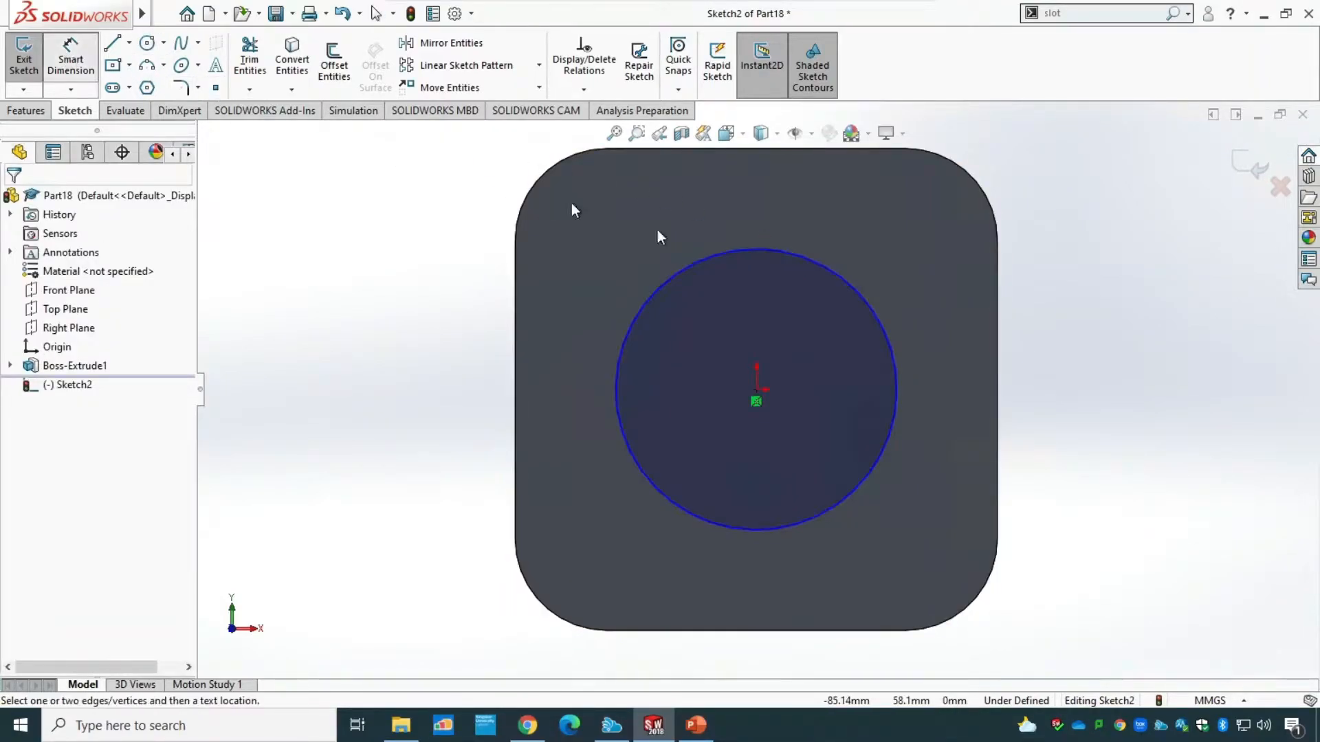
left_click(775, 249)
left_click(756, 210)
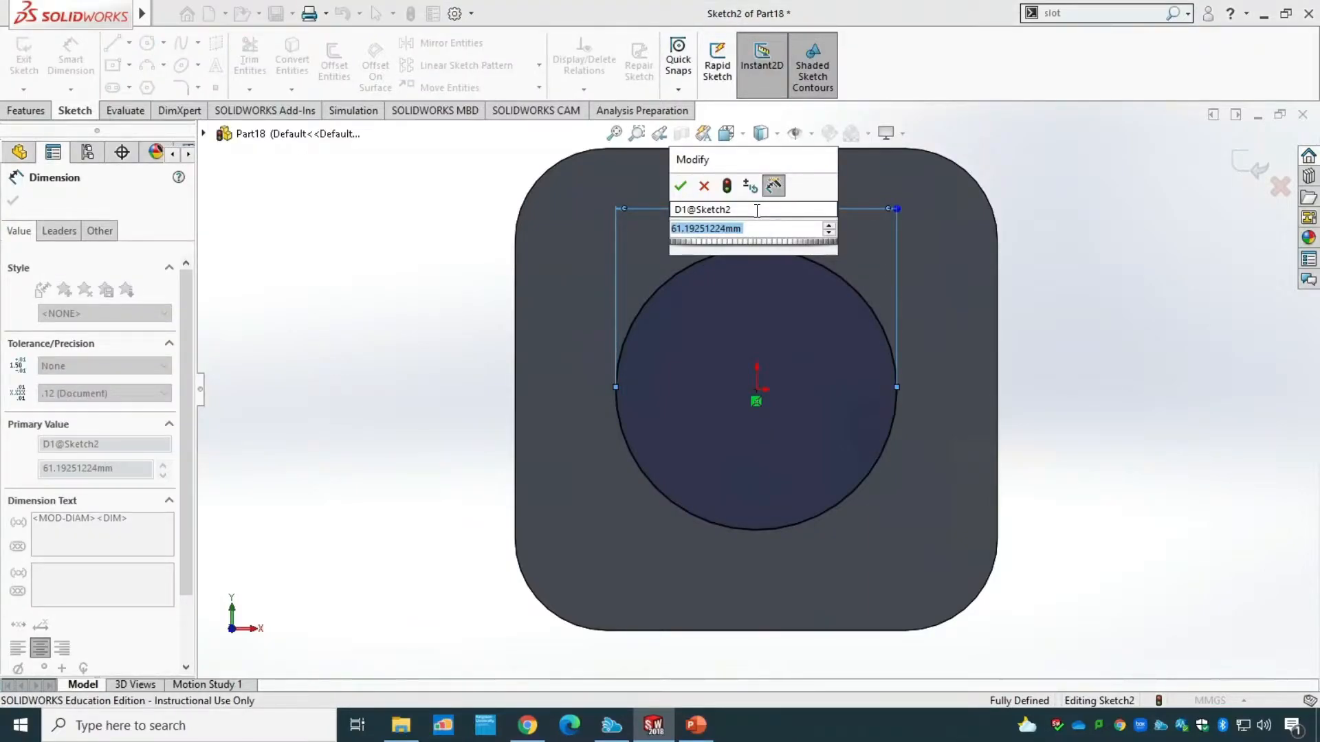
left_click(695, 725)
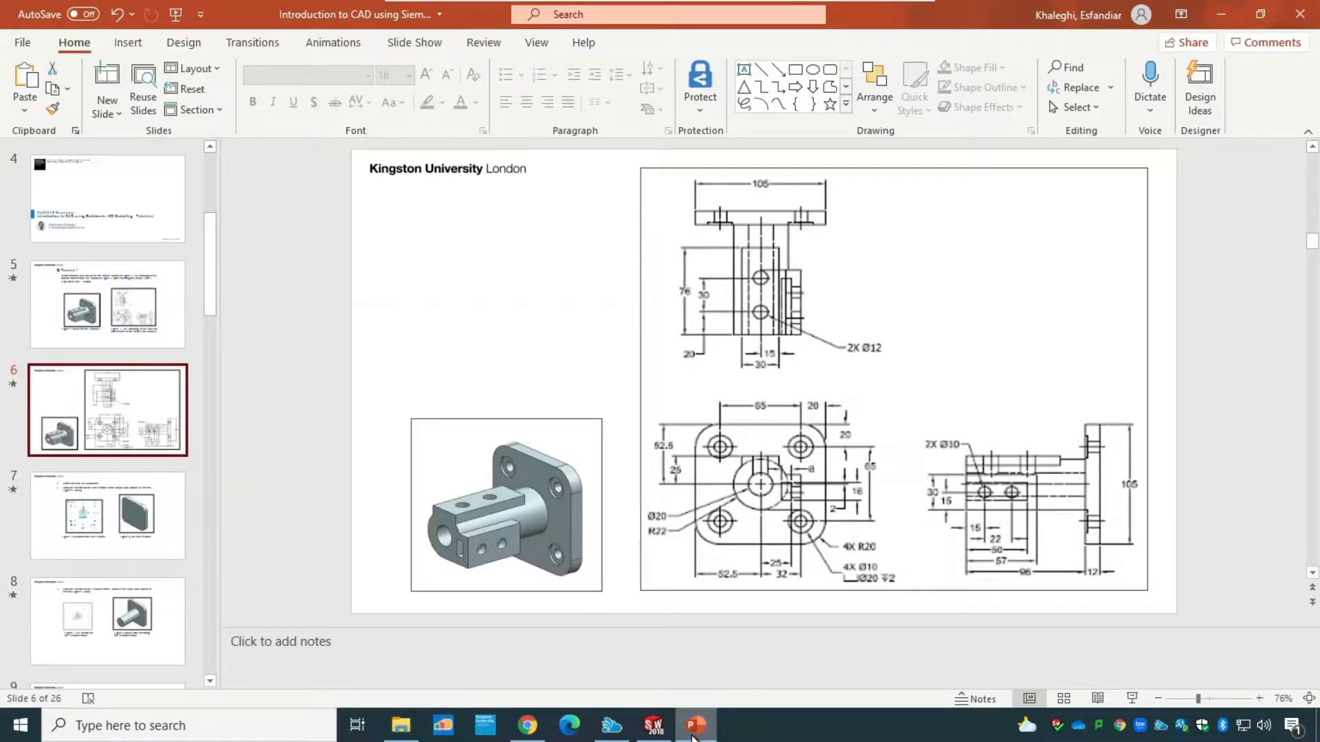
left_click(654, 726)
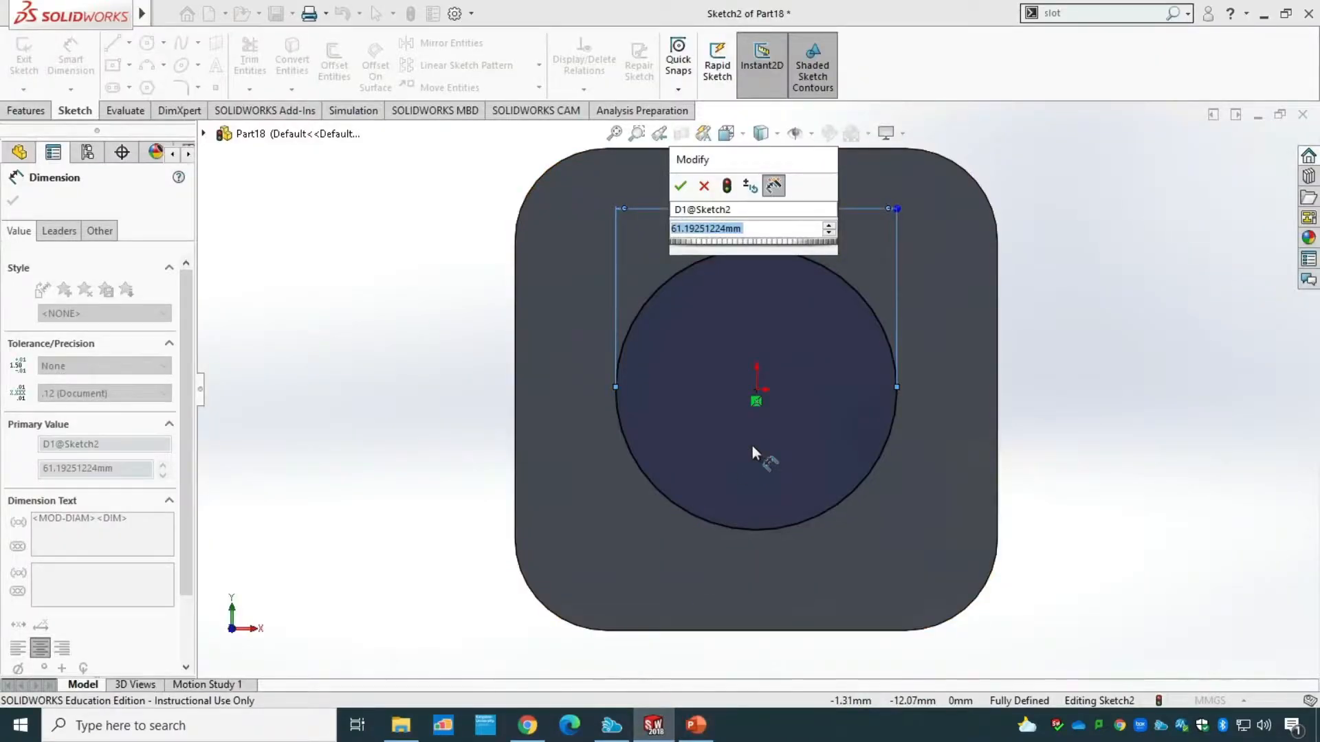
type("44")
key("Return")
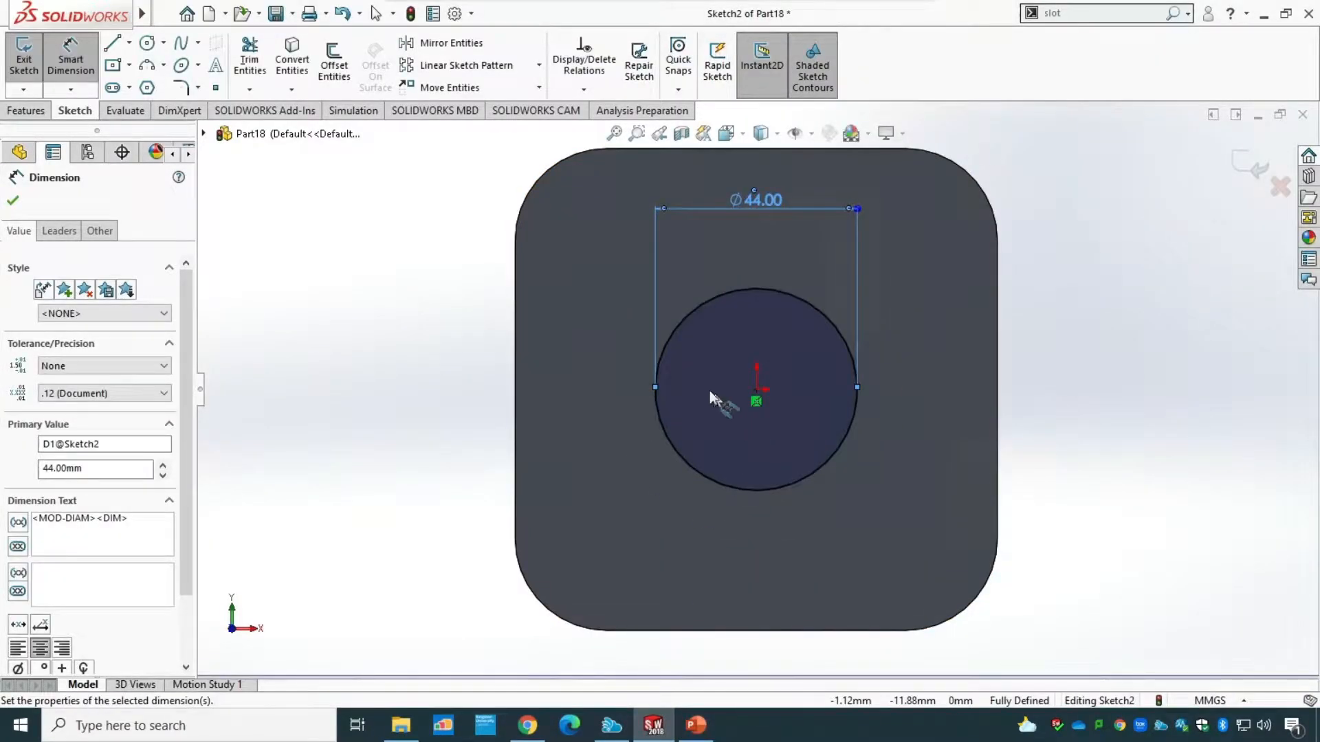
left_click(13, 202)
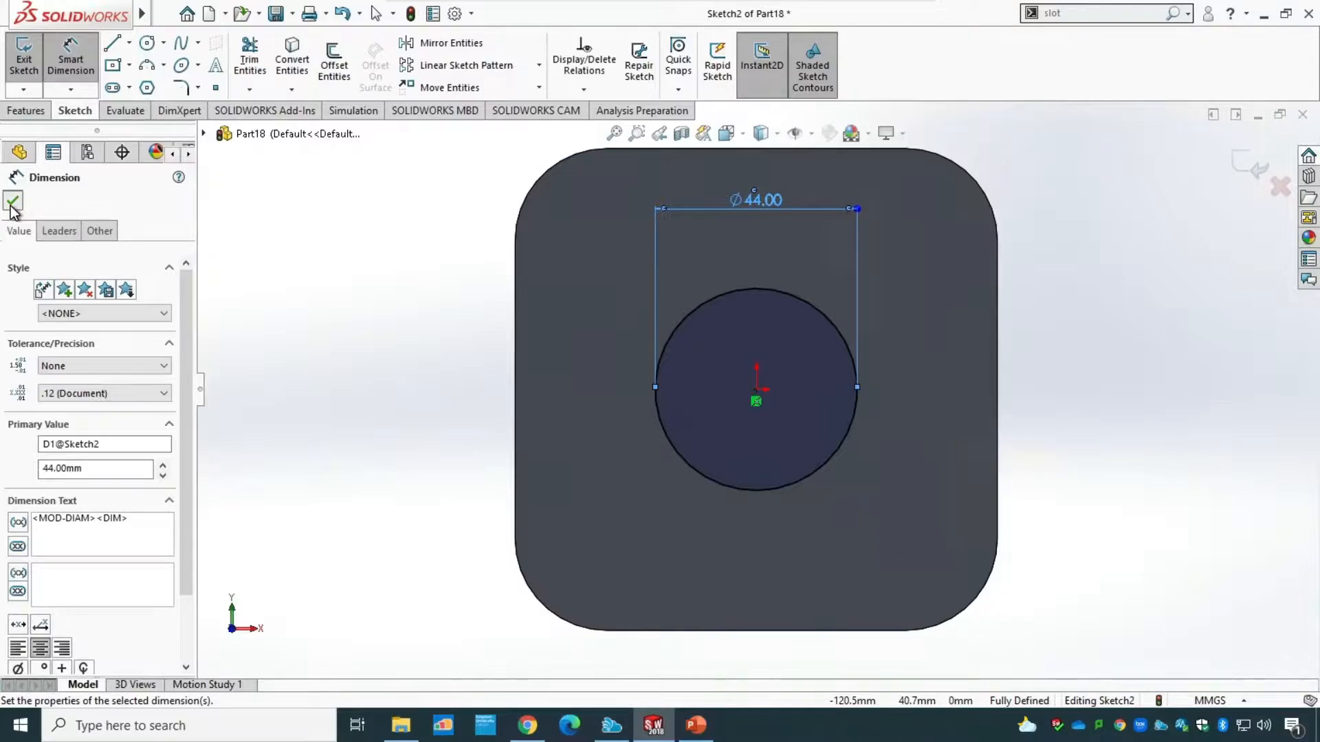
Display the circle's dimension as a radius, place its label outside the circle at the lower left, and exit the sketch.
double_click(769, 202)
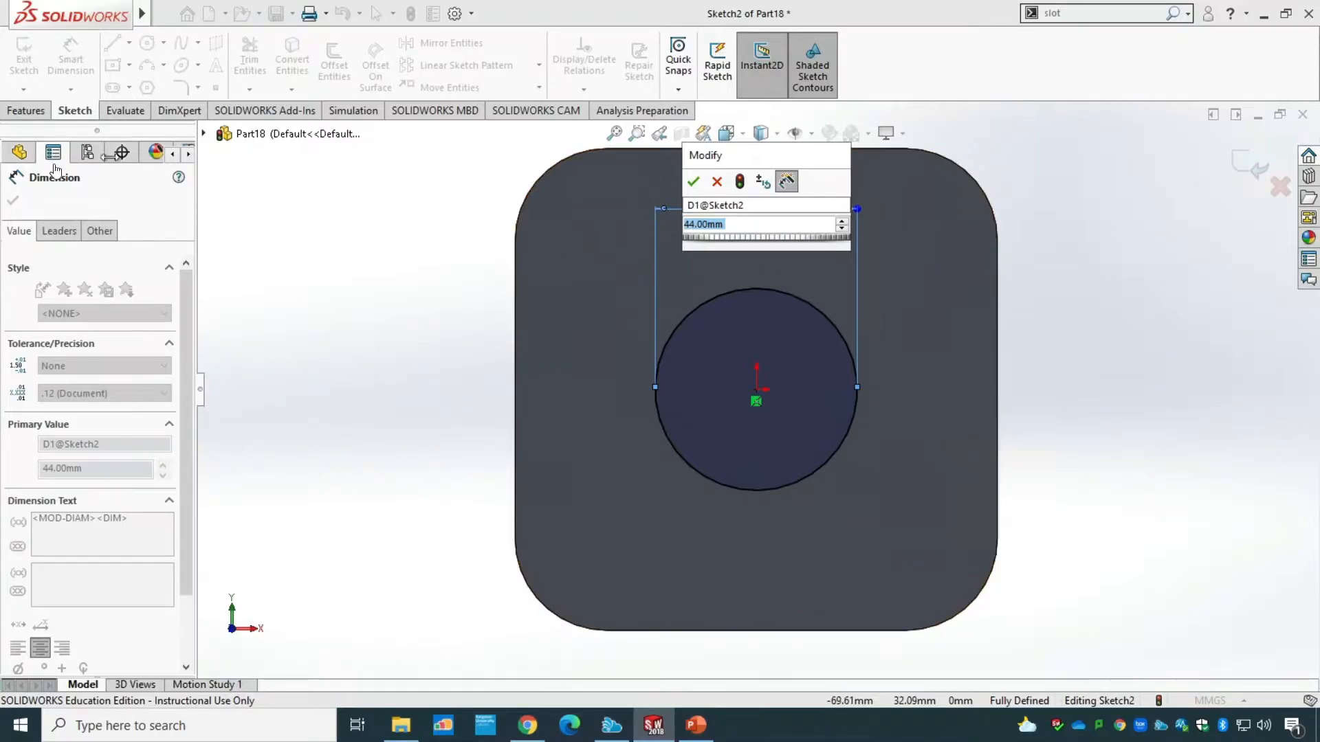
left_click(694, 183)
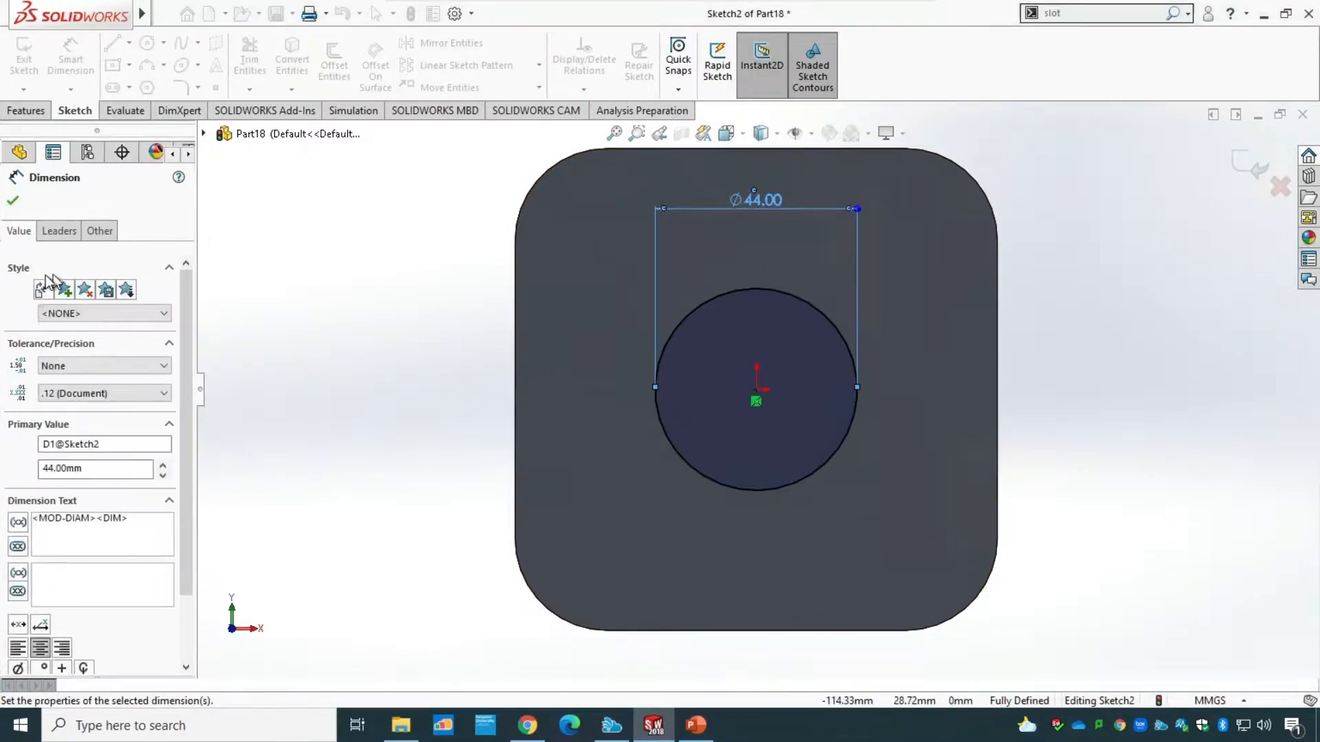
left_click(59, 232)
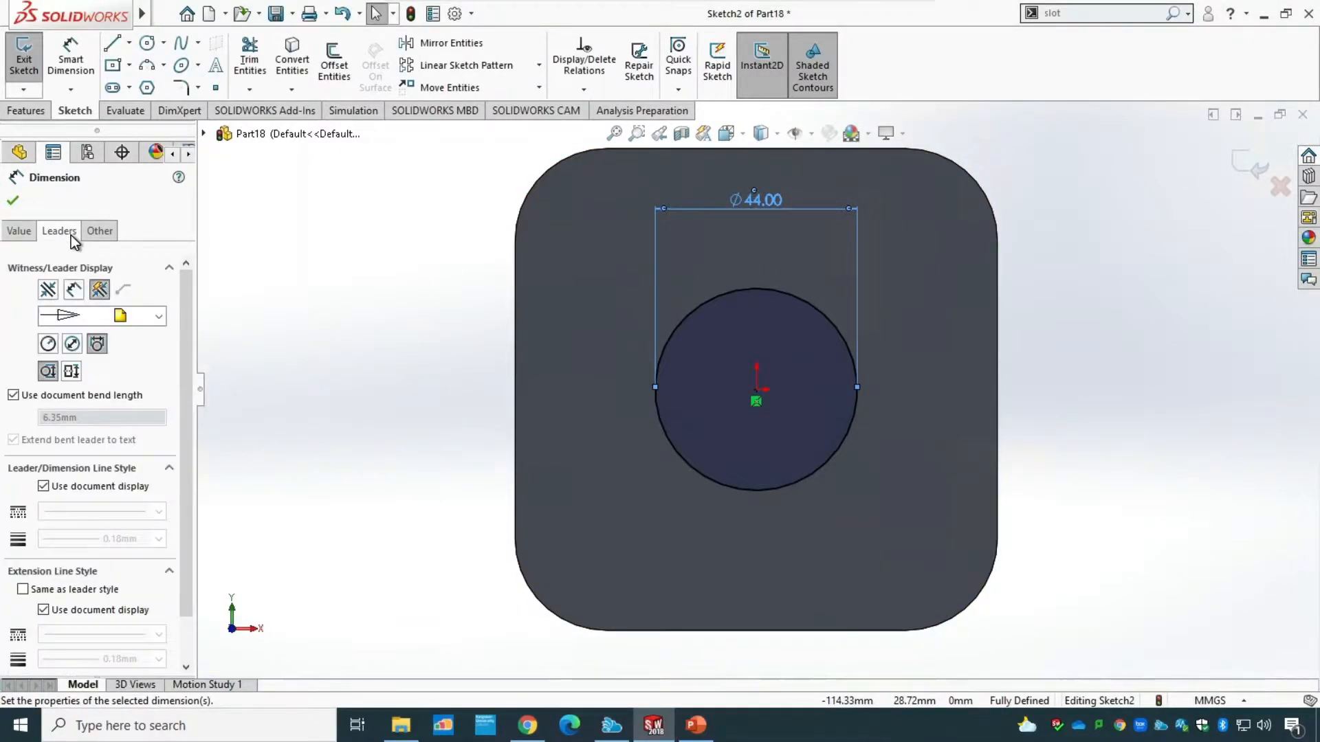
left_click(48, 345)
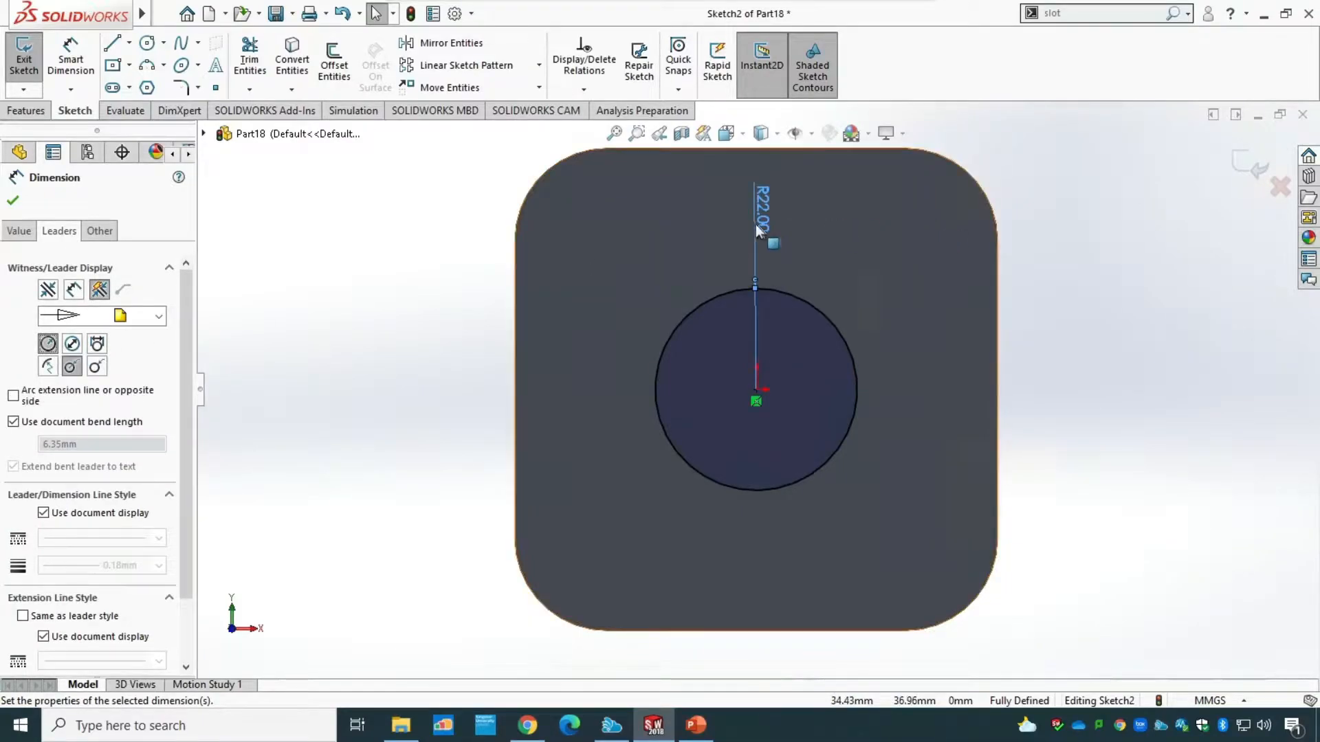
left_click_drag(763, 218, 571, 358)
left_click_drag(583, 421, 596, 509)
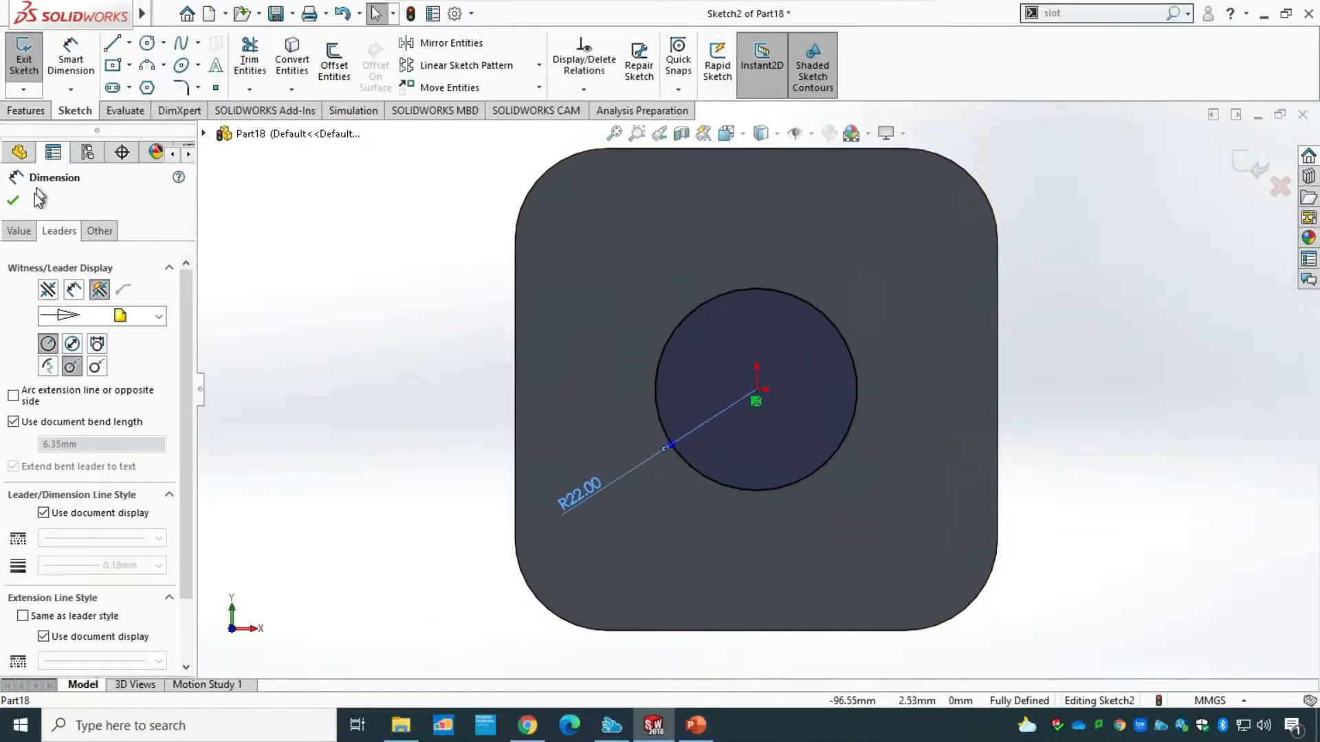
left_click(12, 200)
left_click(23, 59)
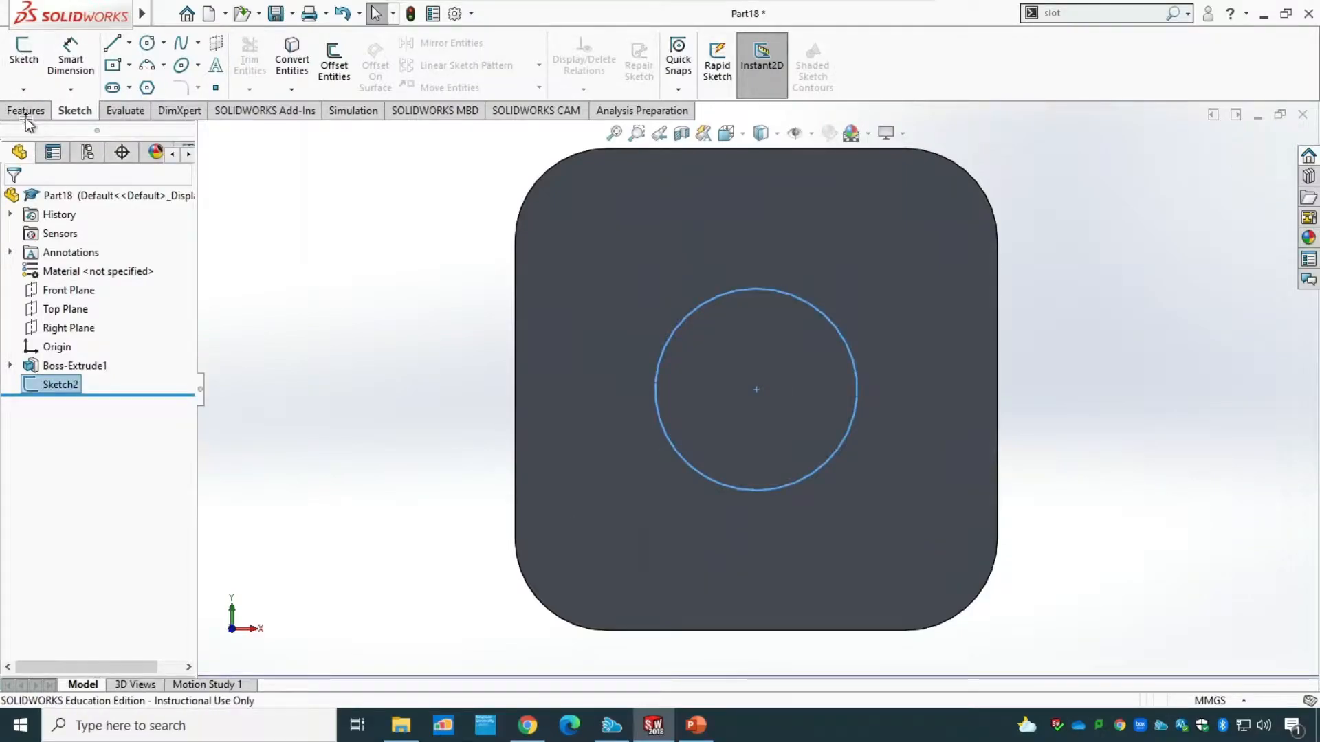
Extrude the circle outward from the plate as a blind boss 96 mm deep, merged with the plate.
middle_click_drag(374, 356, 291, 390)
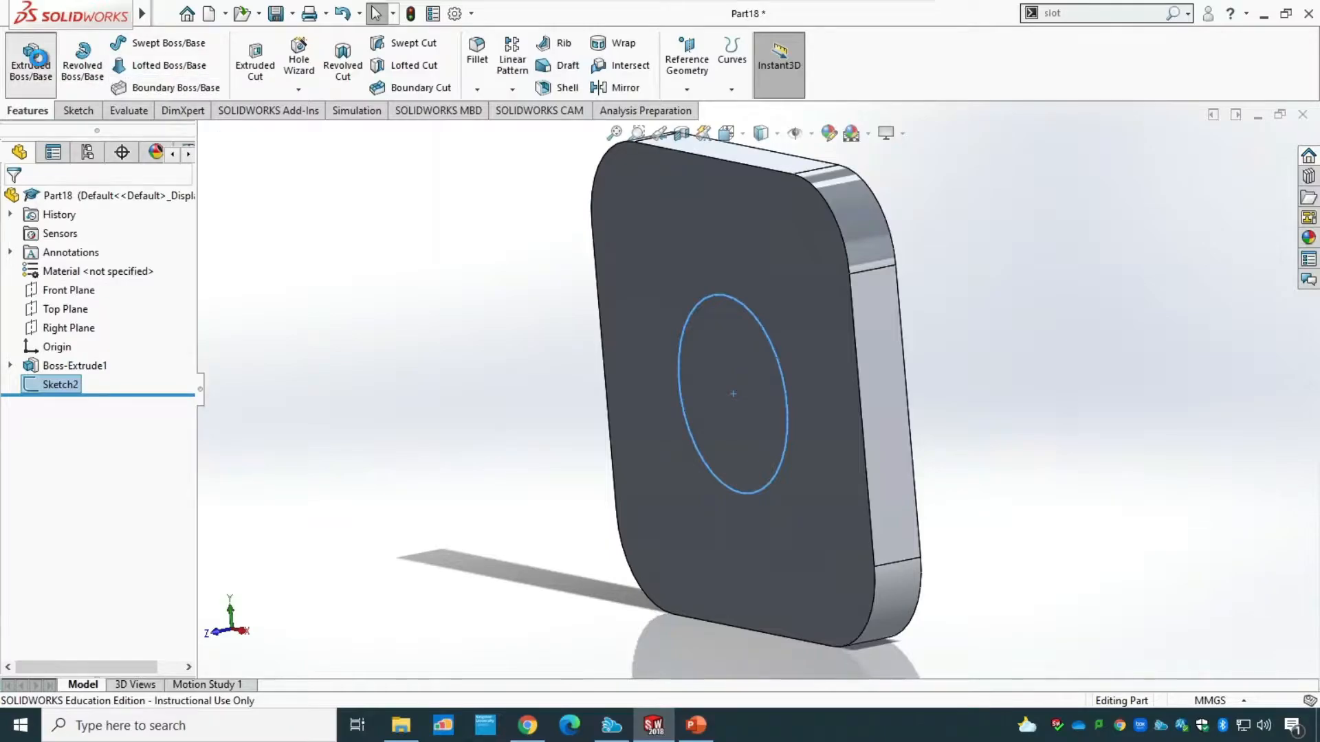
left_click(38, 59)
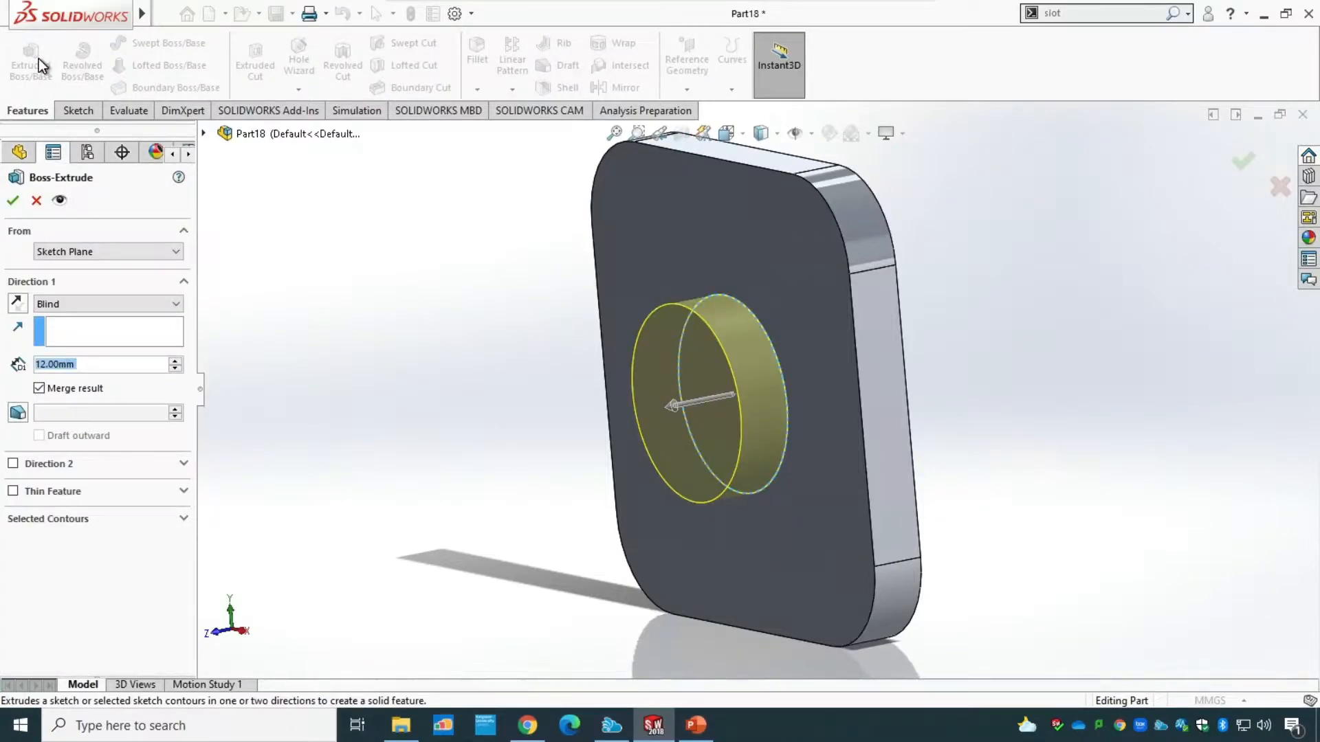
type("96")
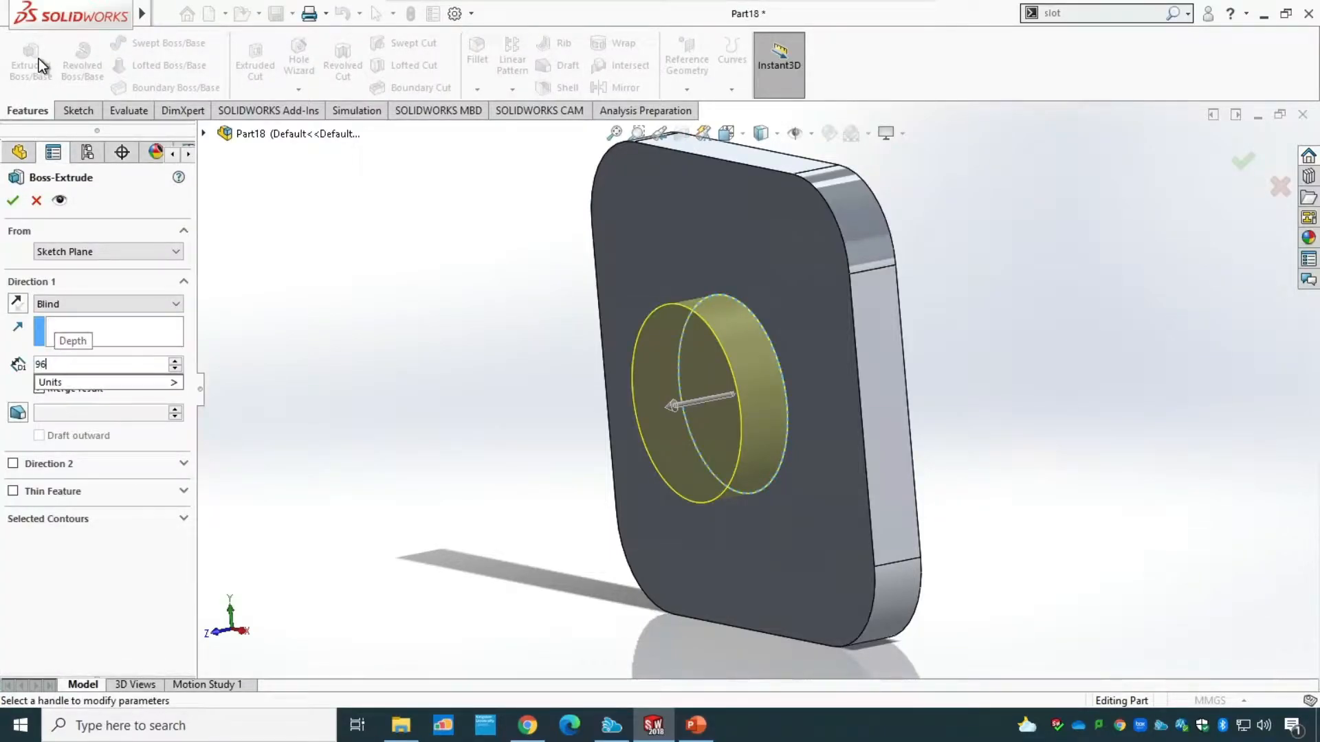
key("Return")
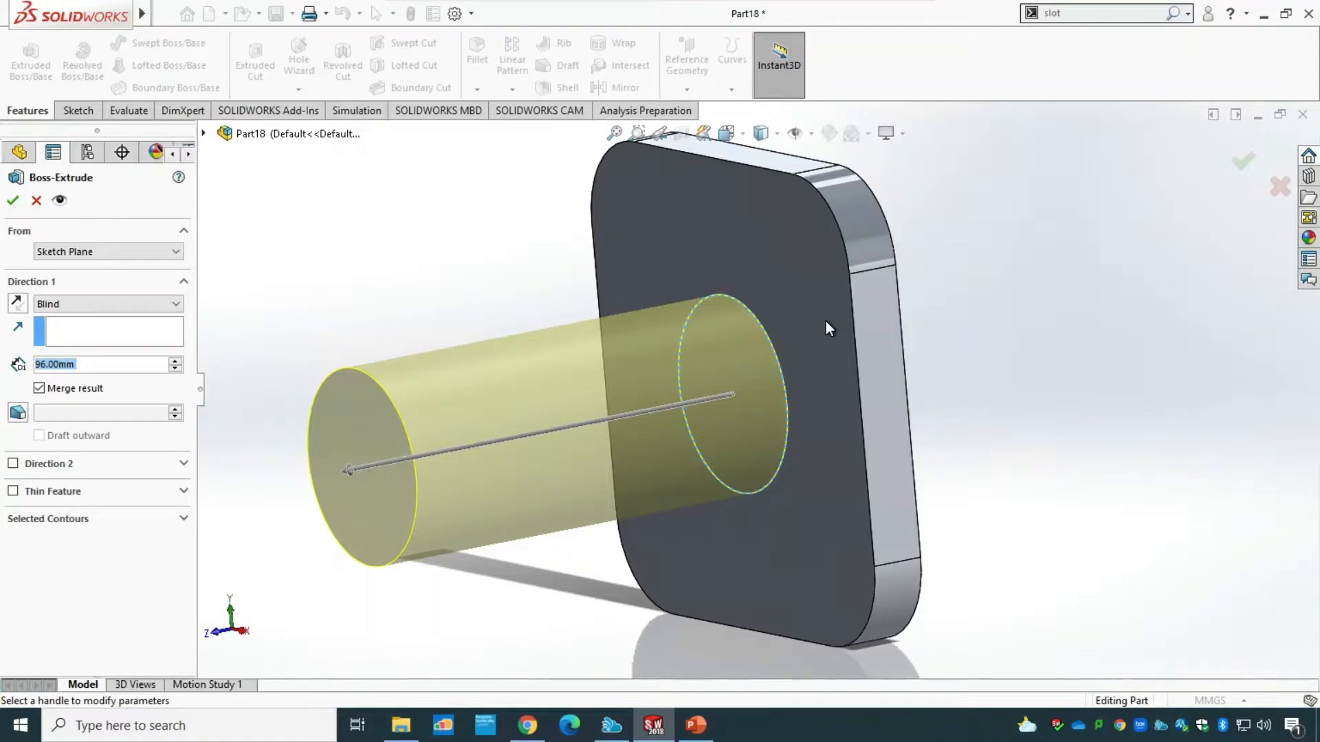
left_click(13, 201)
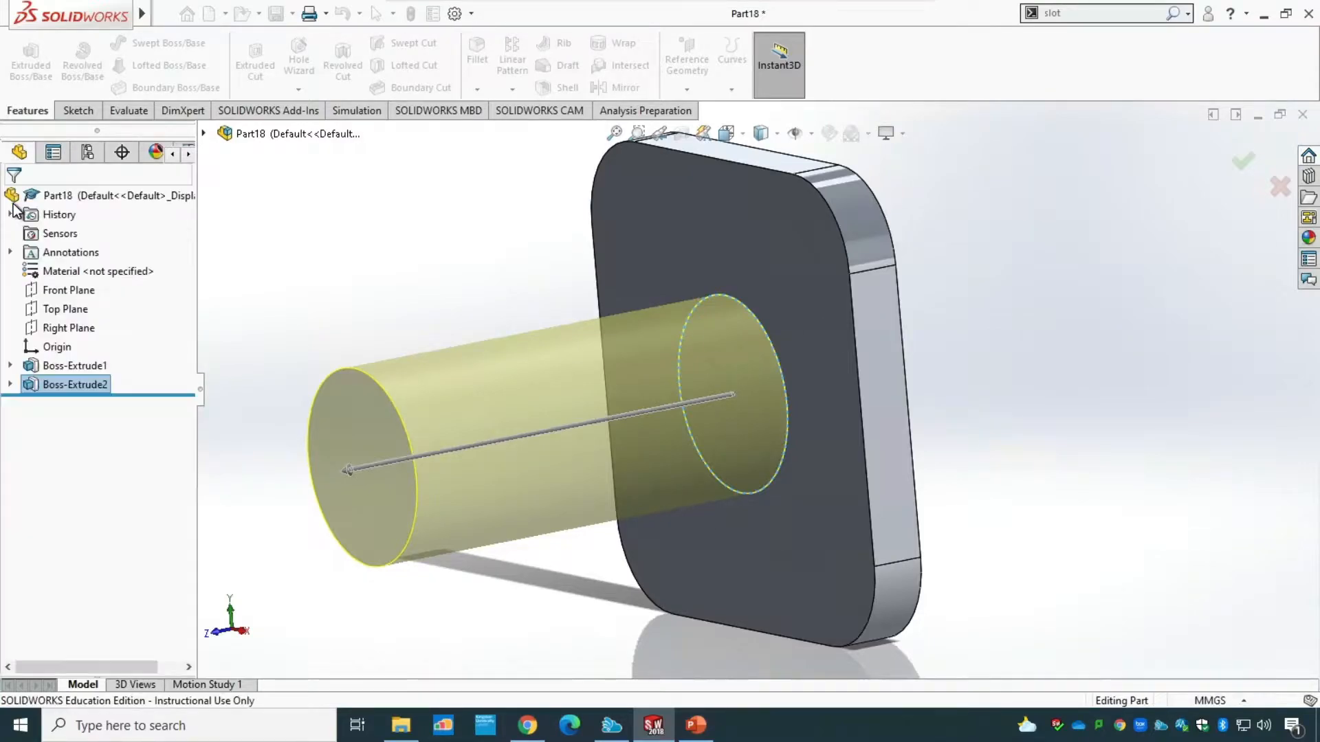
Orbit the bracket and bring up the standard view orientations.
mouse_move(1140, 385)
middle_mouse_down()
mouse_move(1197, 338)
mouse_move(1221, 331)
mouse_move(1232, 351)
mouse_move(1211, 342)
mouse_move(1225, 337)
mouse_move(1139, 396)
mouse_move(1150, 367)
middle_mouse_up()
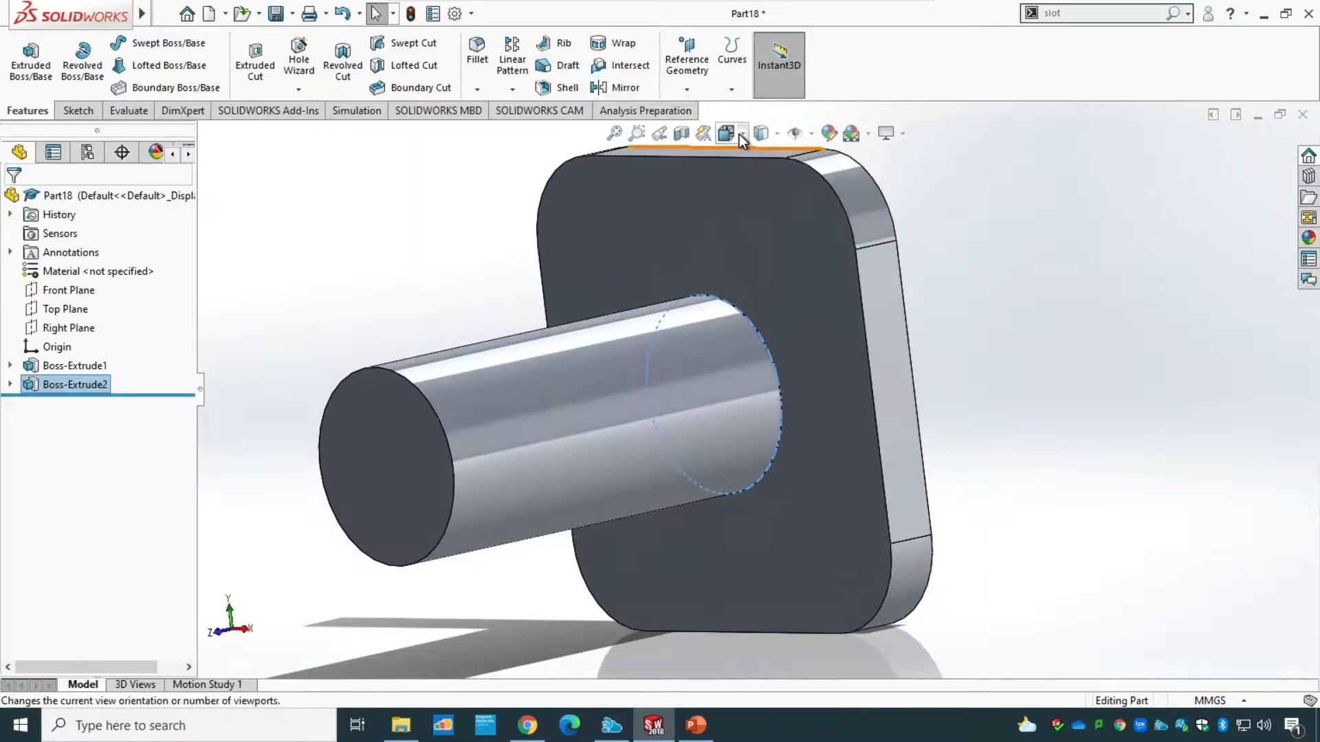
left_click(740, 134)
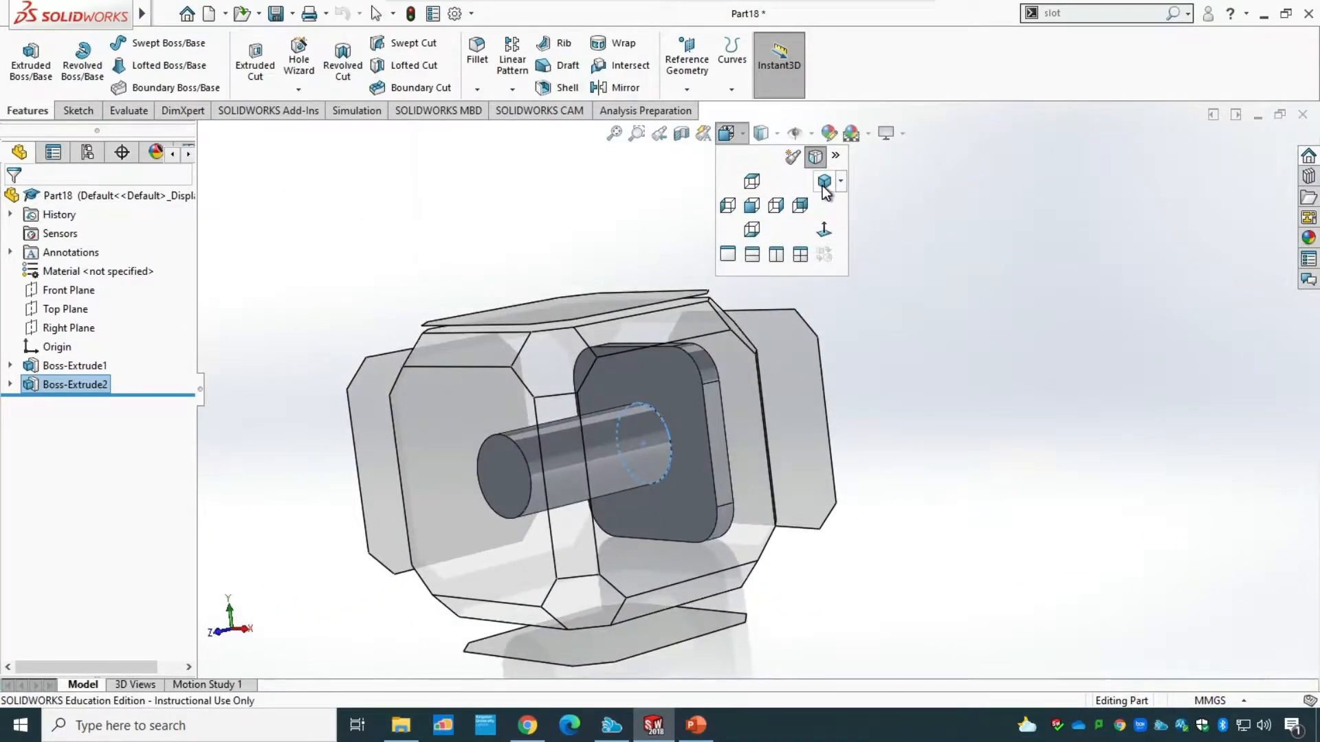
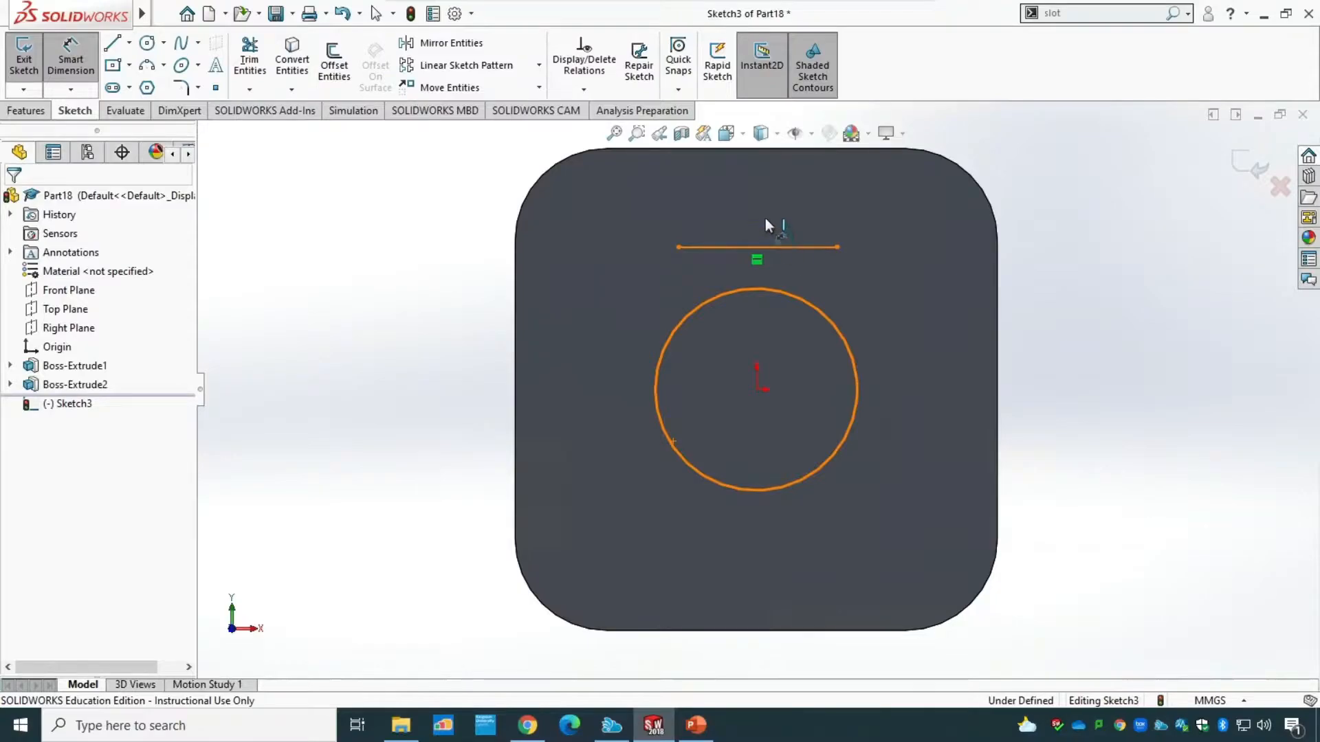
Dimension the horizontal line above the cylindrical boss to 30 mm long.
left_click(763, 217)
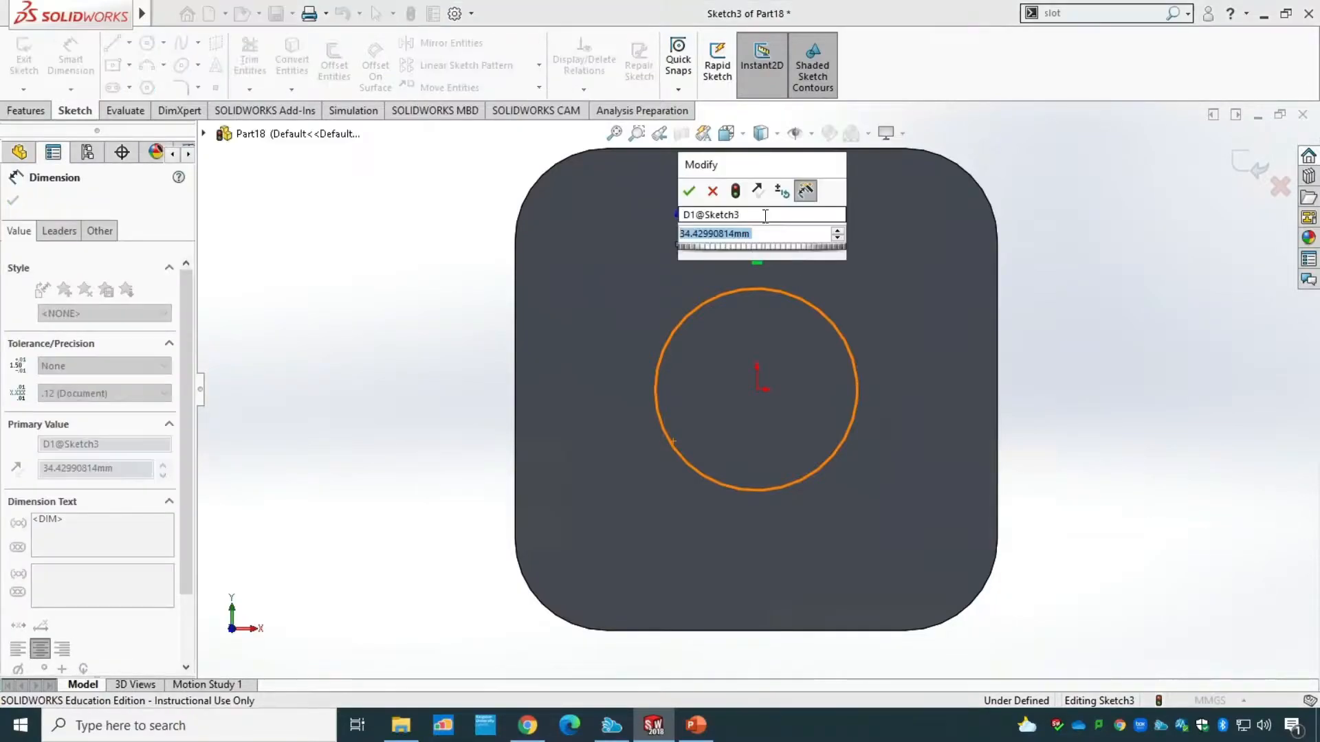
type("30")
key("Return")
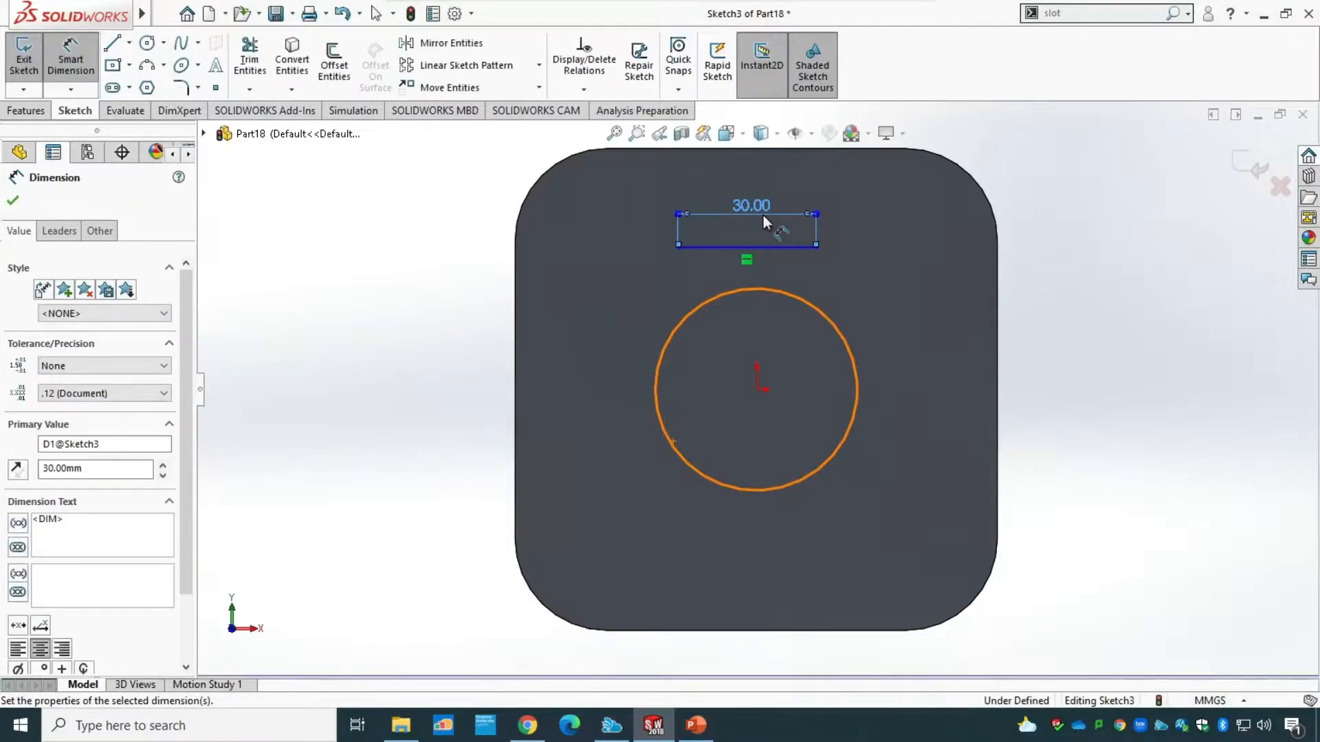
key("Escape")
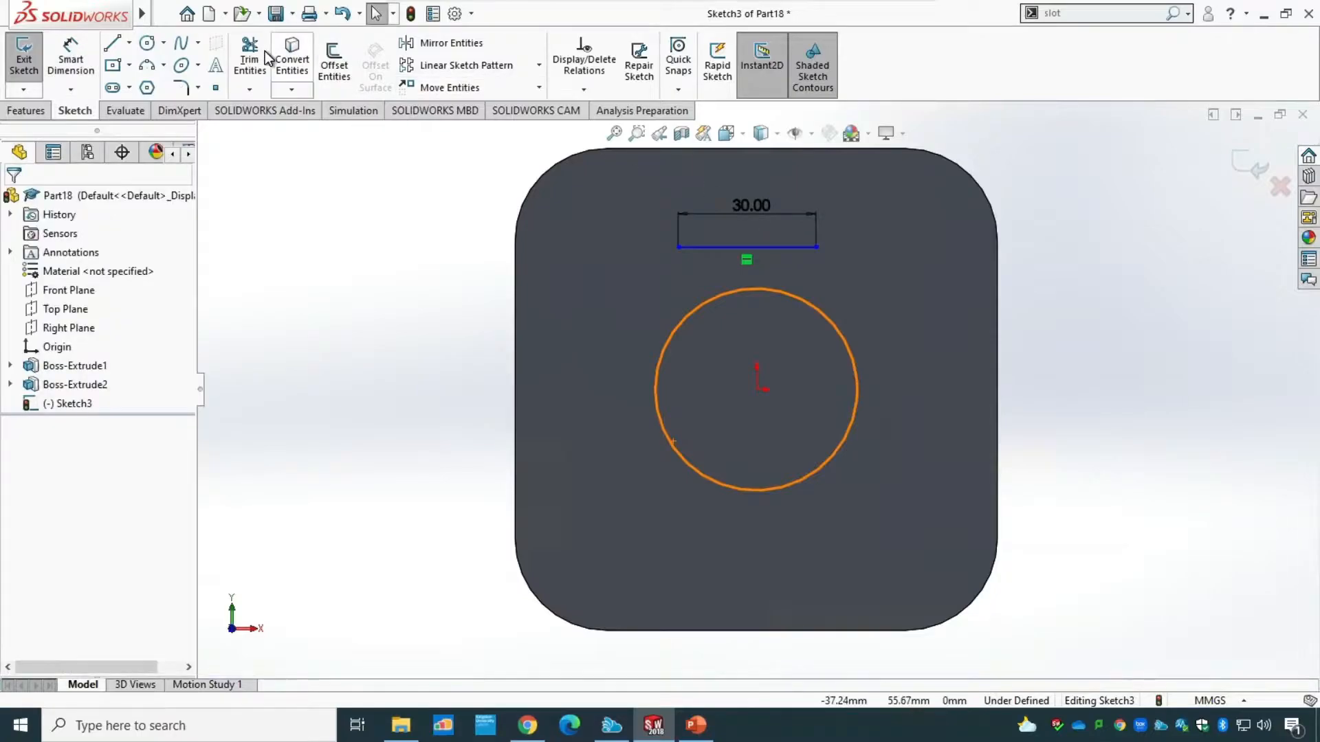
Sketch two side lines, about 16 and 18 mm long, from the horizontal line's ends down to the boss's circular edge.
left_click(116, 47)
left_click(679, 247)
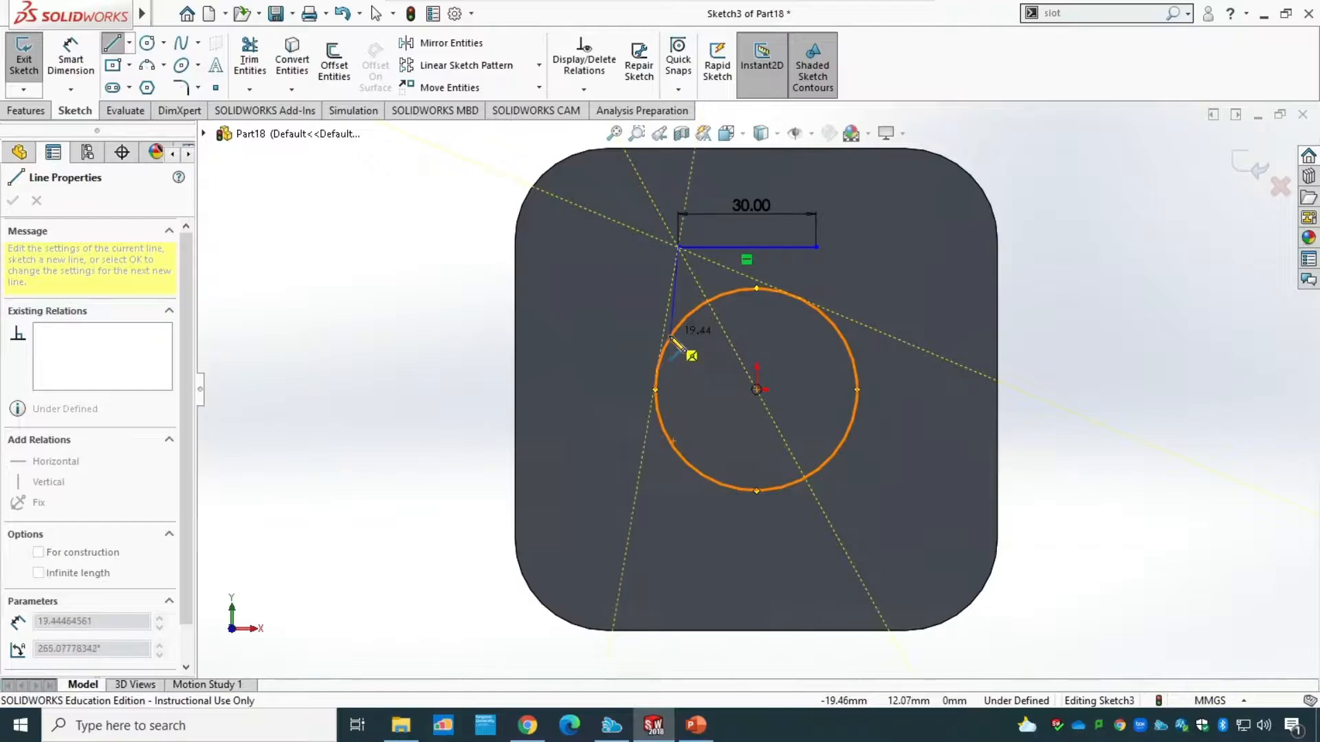
left_click(683, 322)
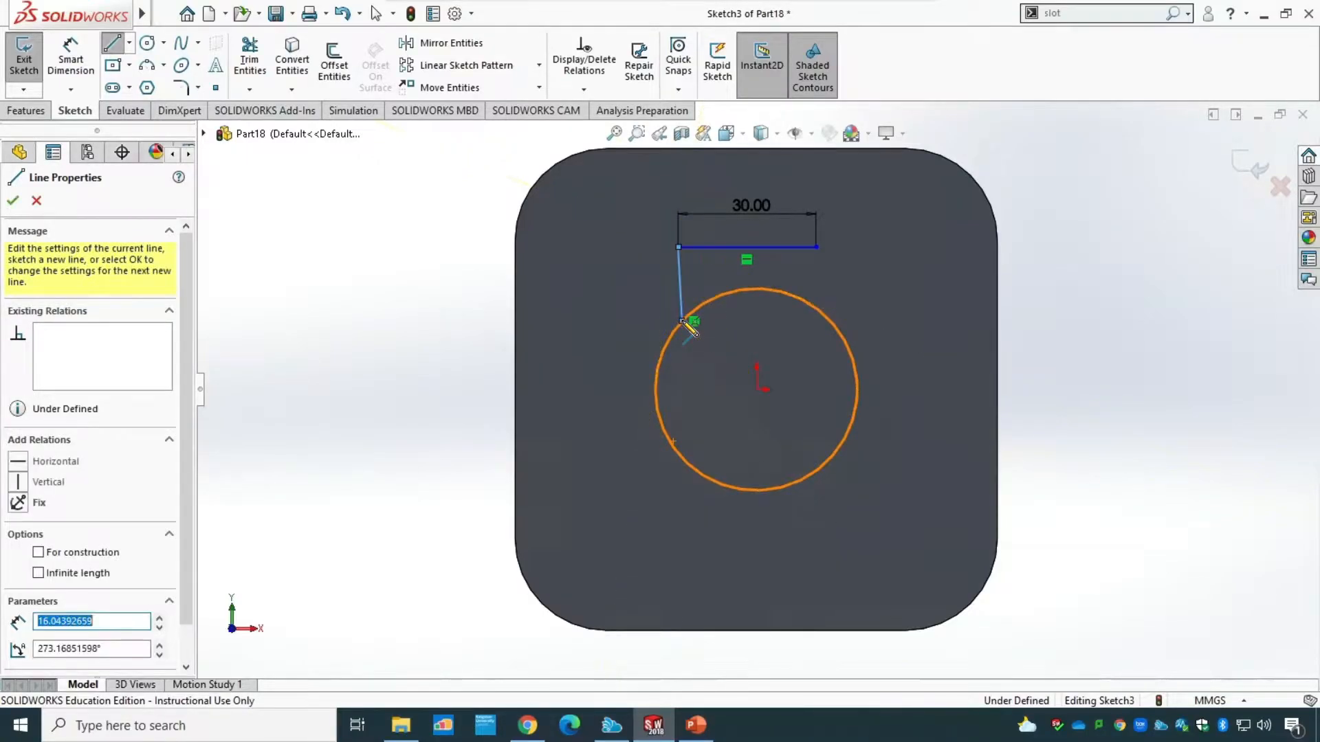
key("Escape")
left_click(115, 44)
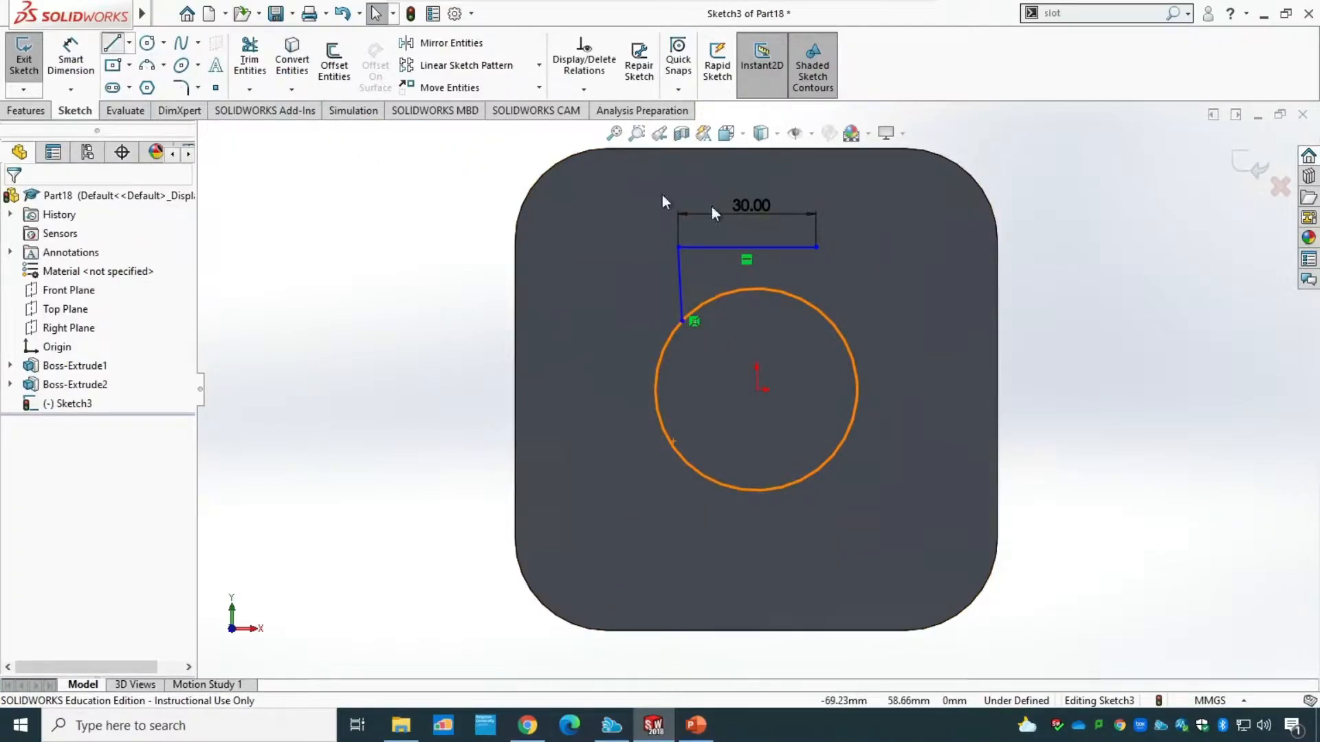
left_click(816, 248)
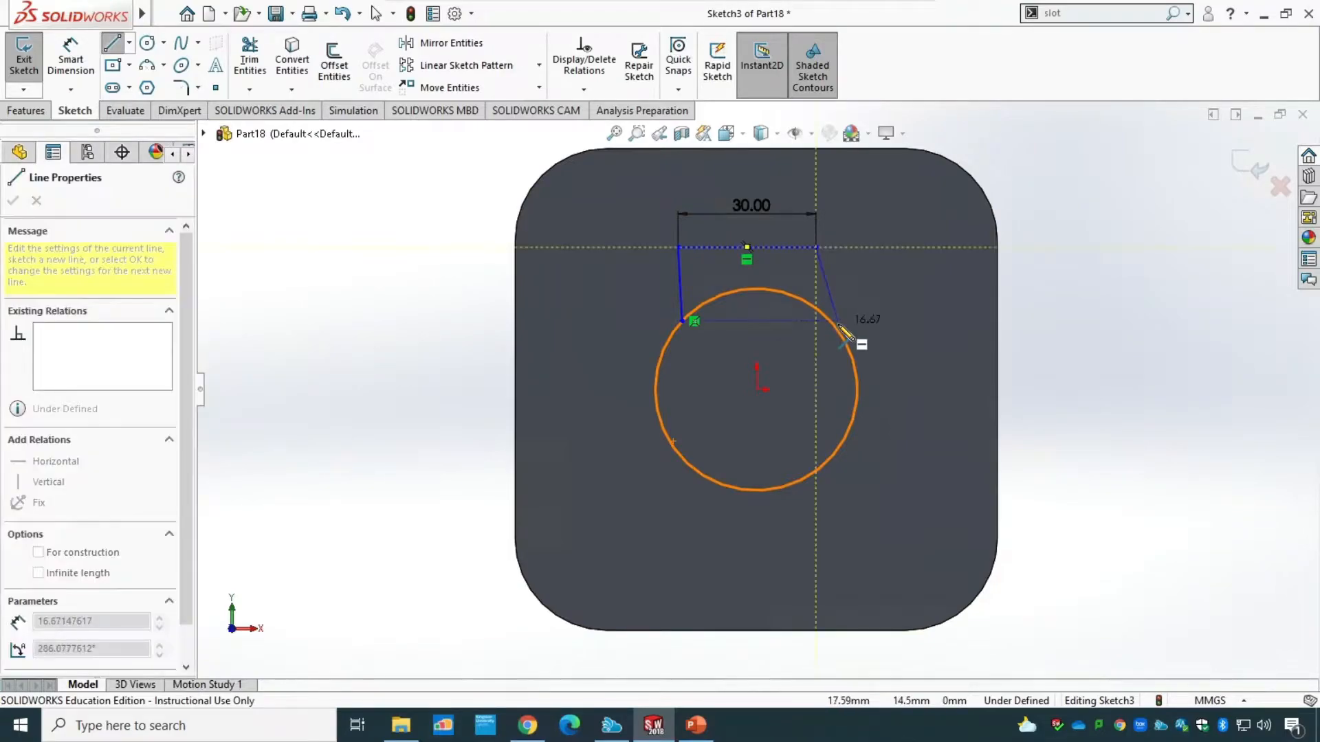
left_click(836, 327)
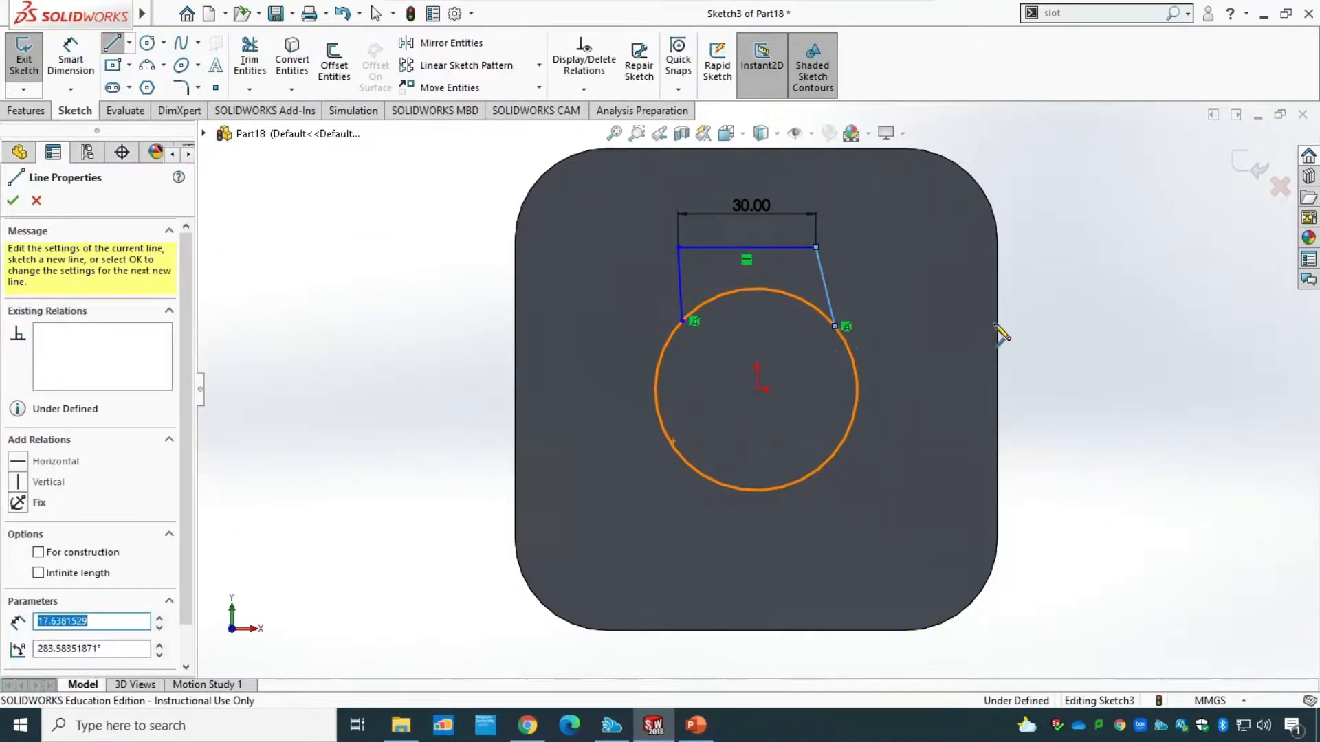
key("Escape")
left_click(590, 89)
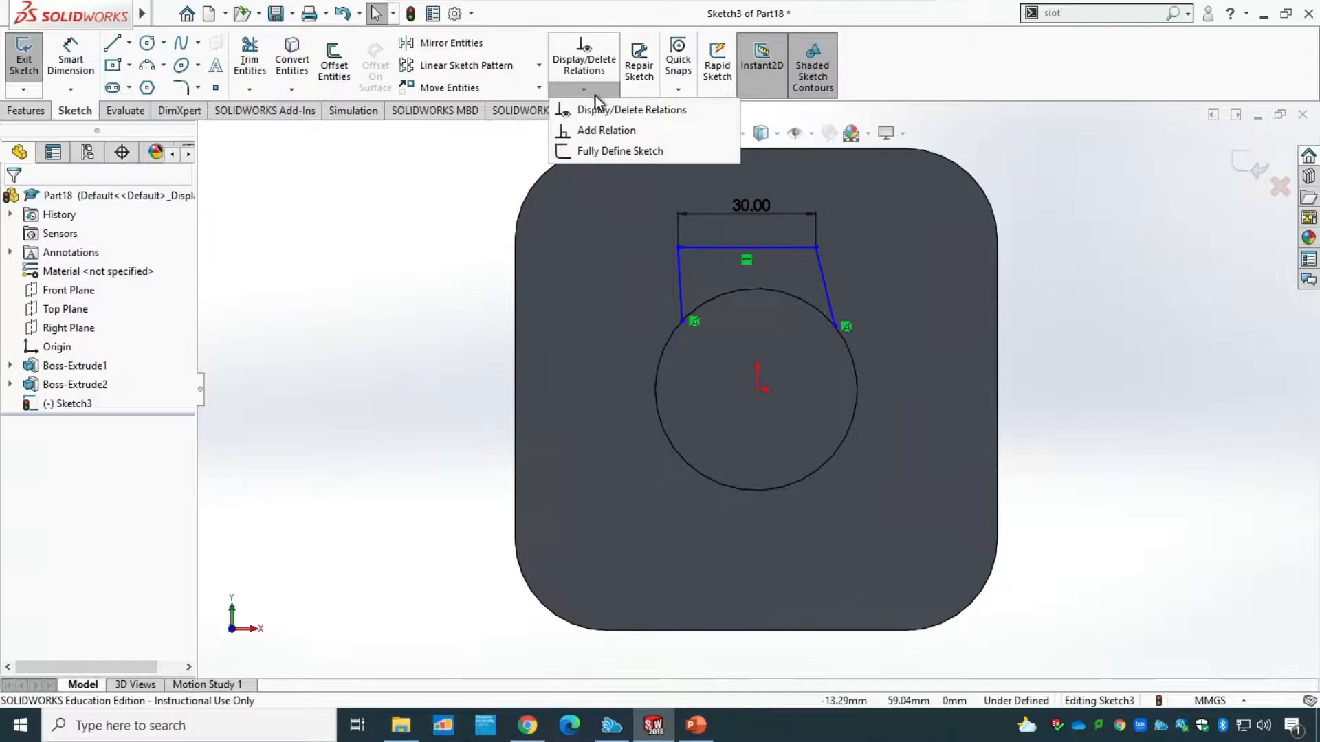
left_click(609, 131)
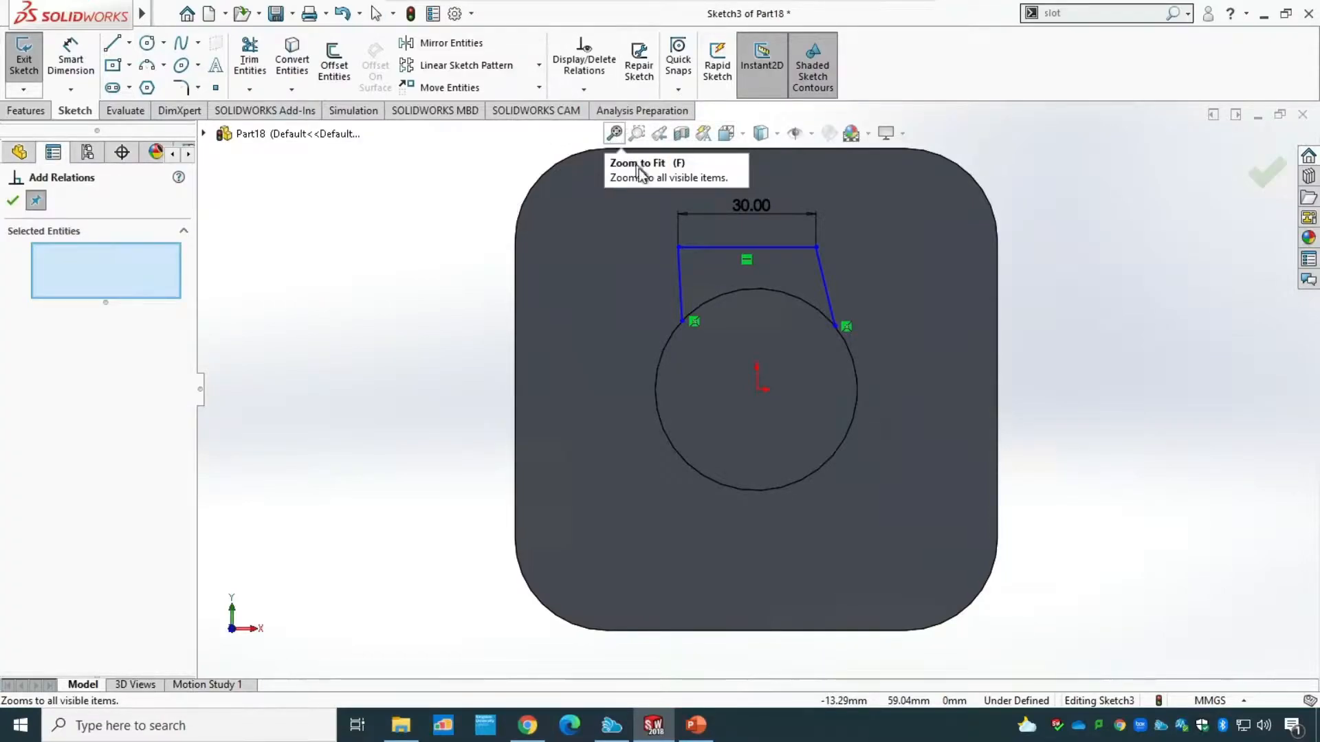
left_click(680, 284)
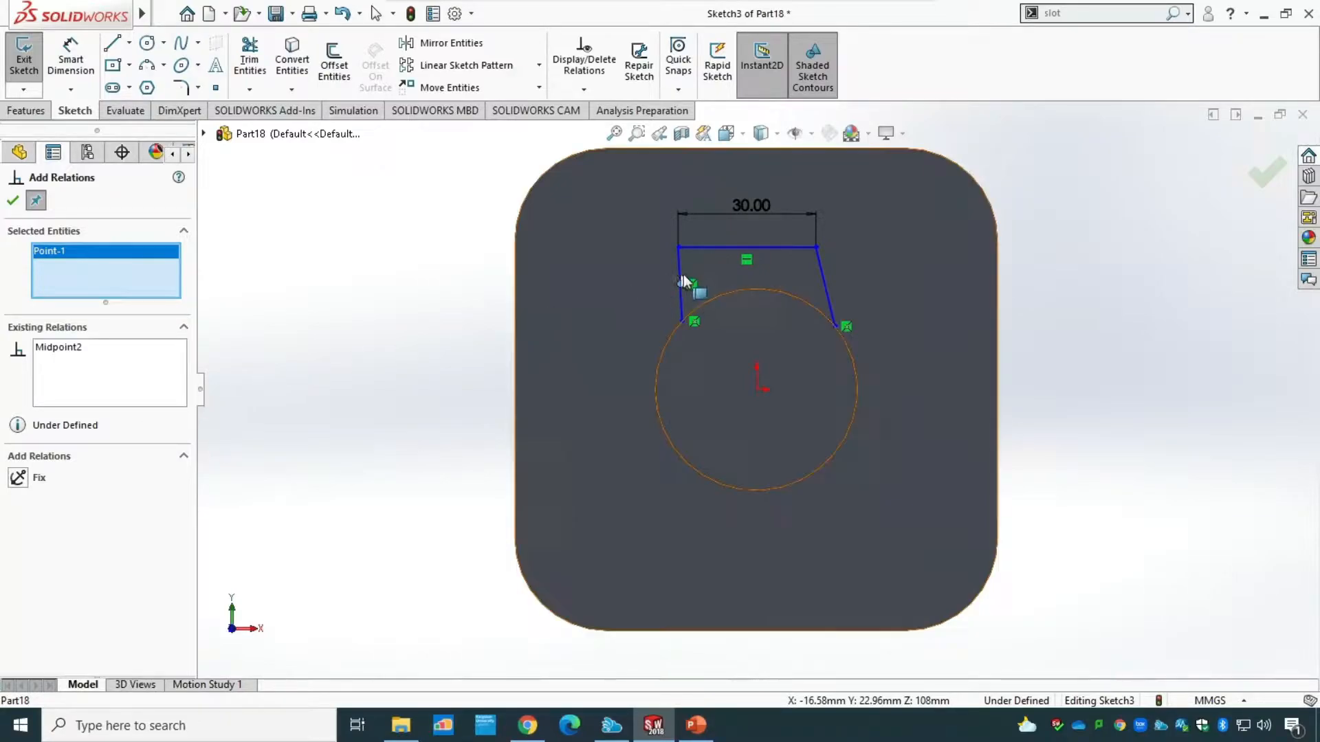
key("Escape")
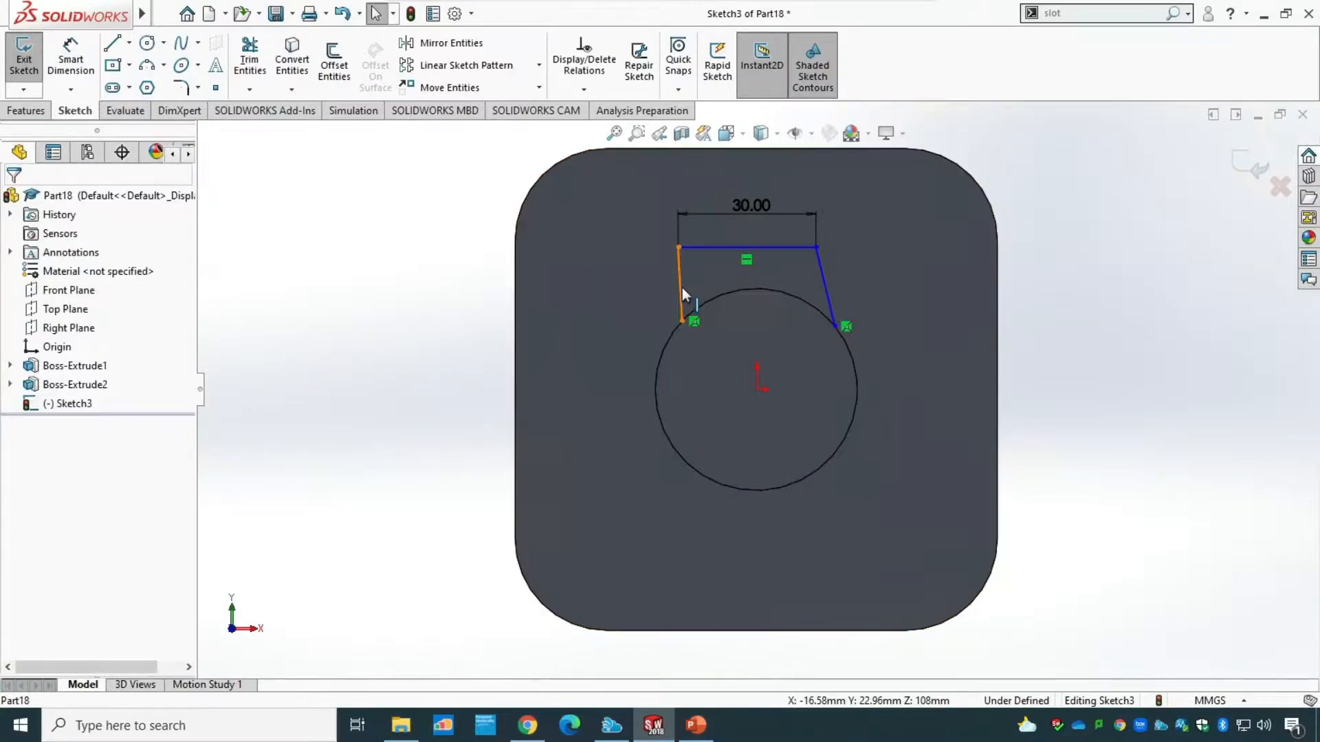
Add a vertical relation to each of the two side lines joining the horizontal line to the circular edge.
left_click(584, 89)
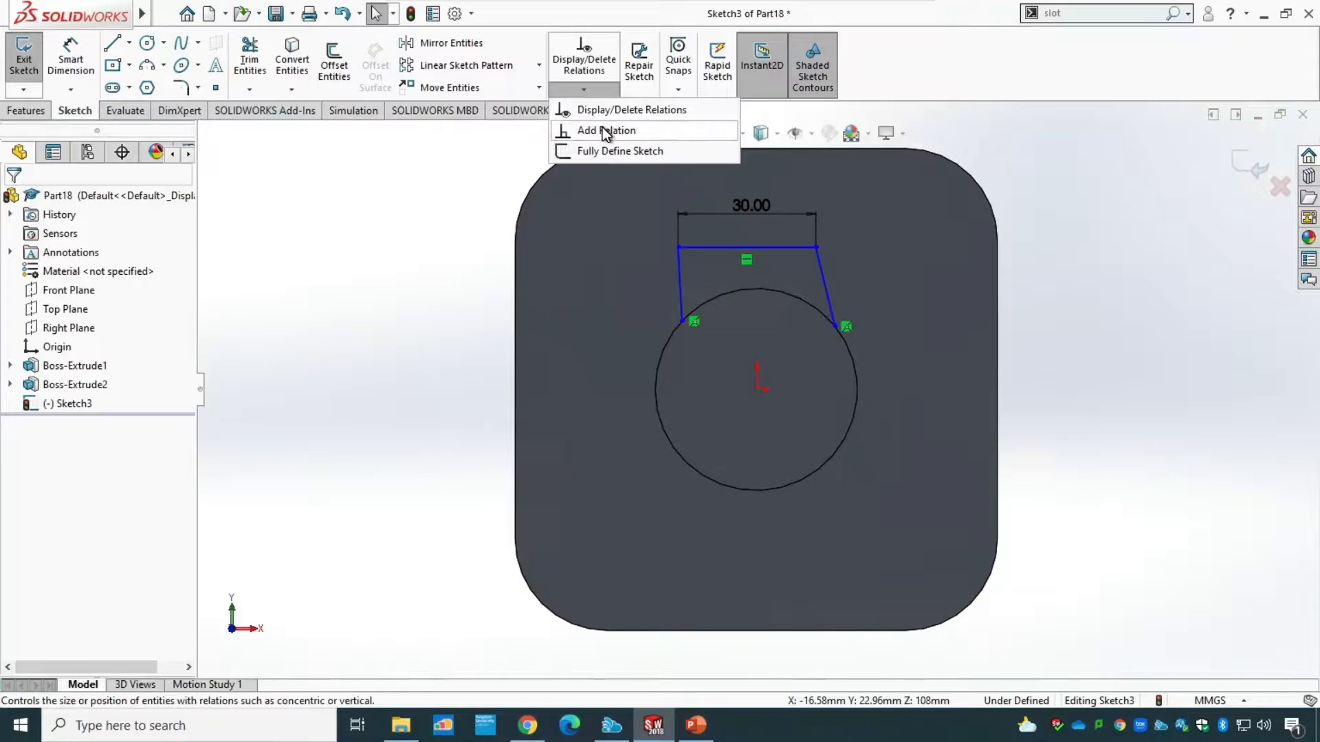
left_click(605, 131)
left_click(679, 271)
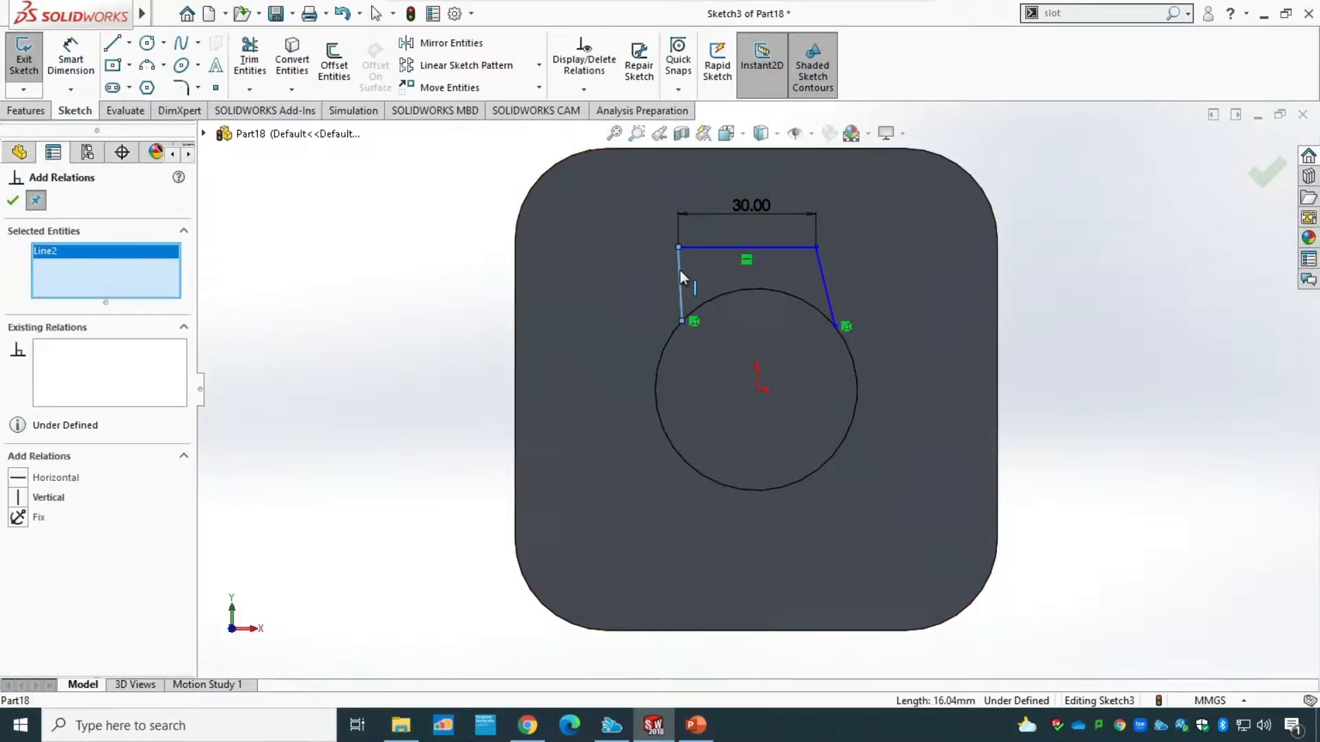
left_click(20, 497)
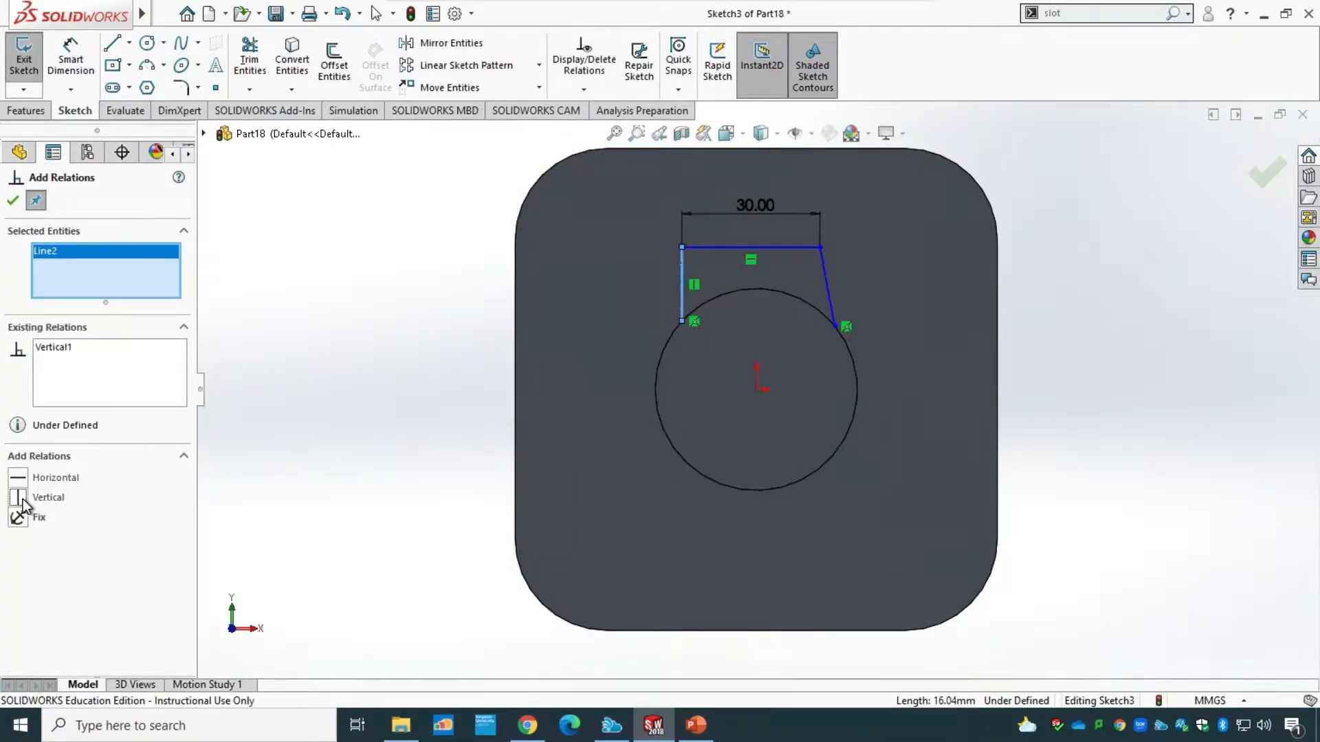
left_click(825, 275)
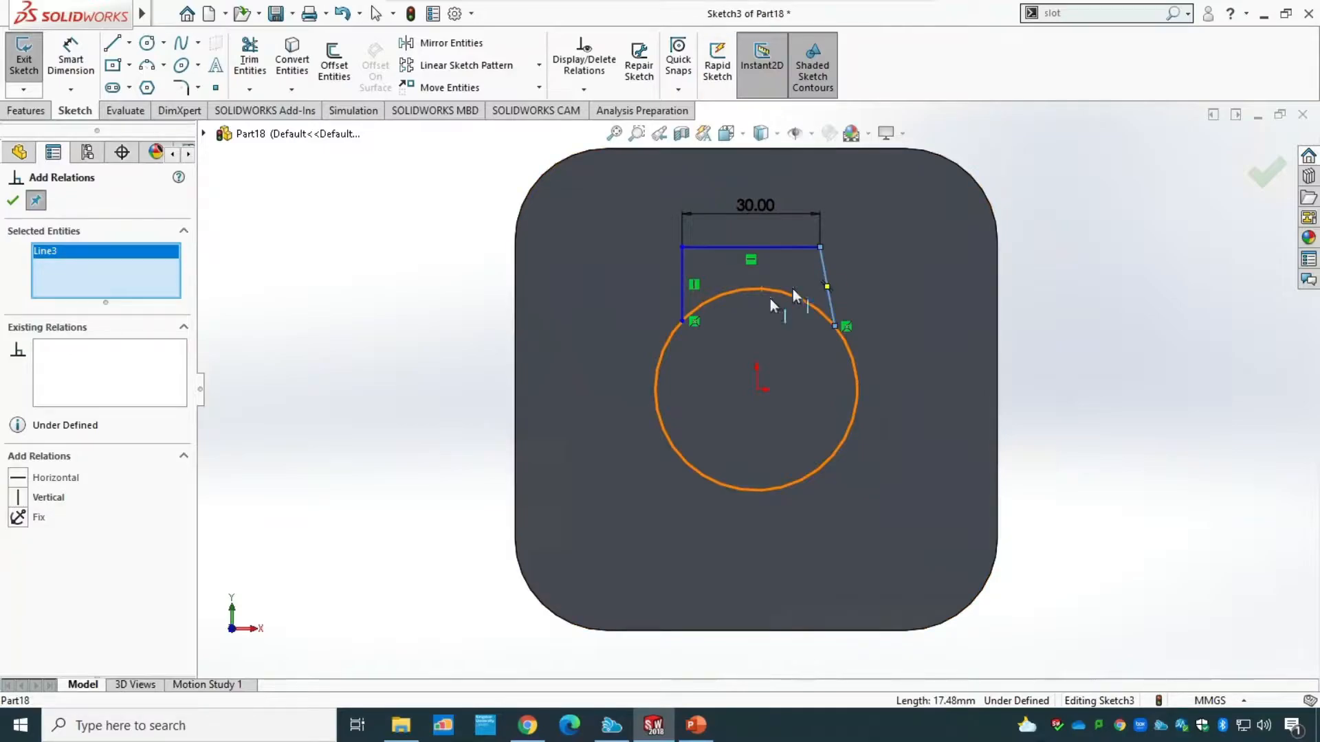
left_click(20, 498)
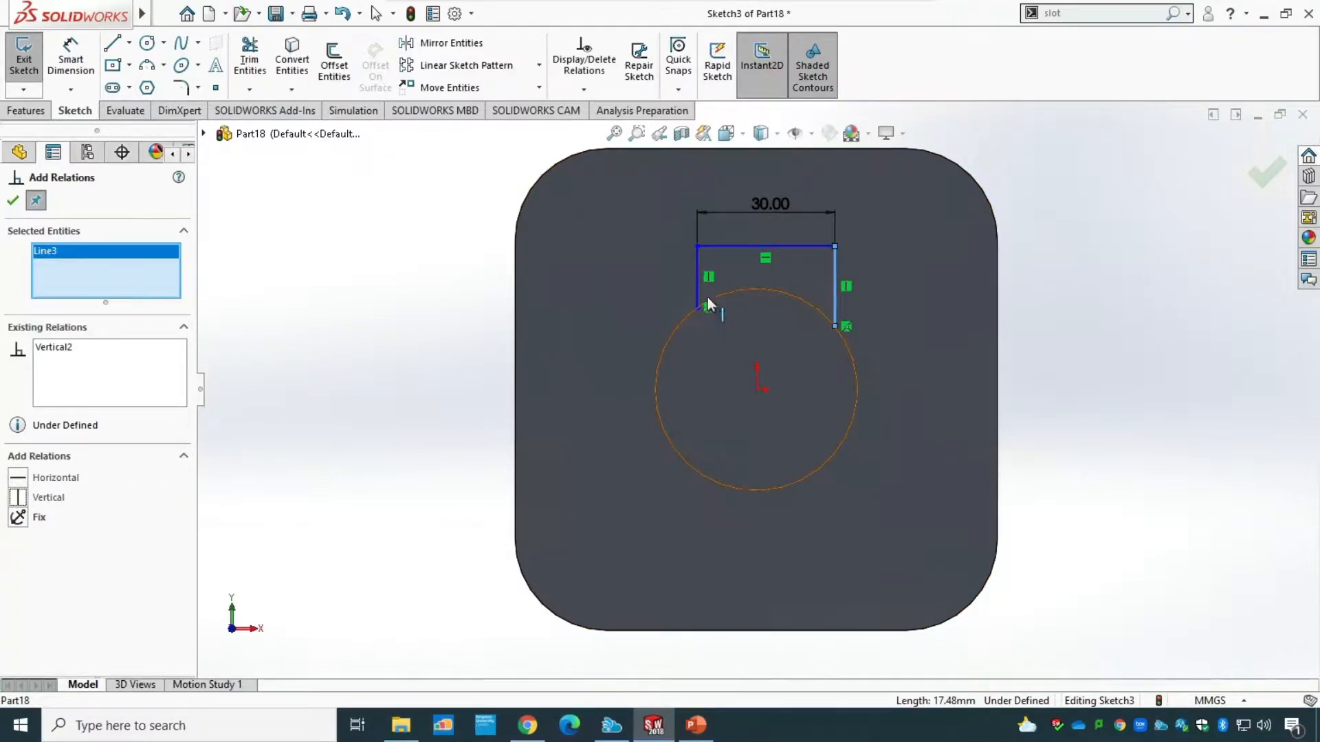
Make the two vertical side lines equal in length and finish adding relations.
left_click(697, 292)
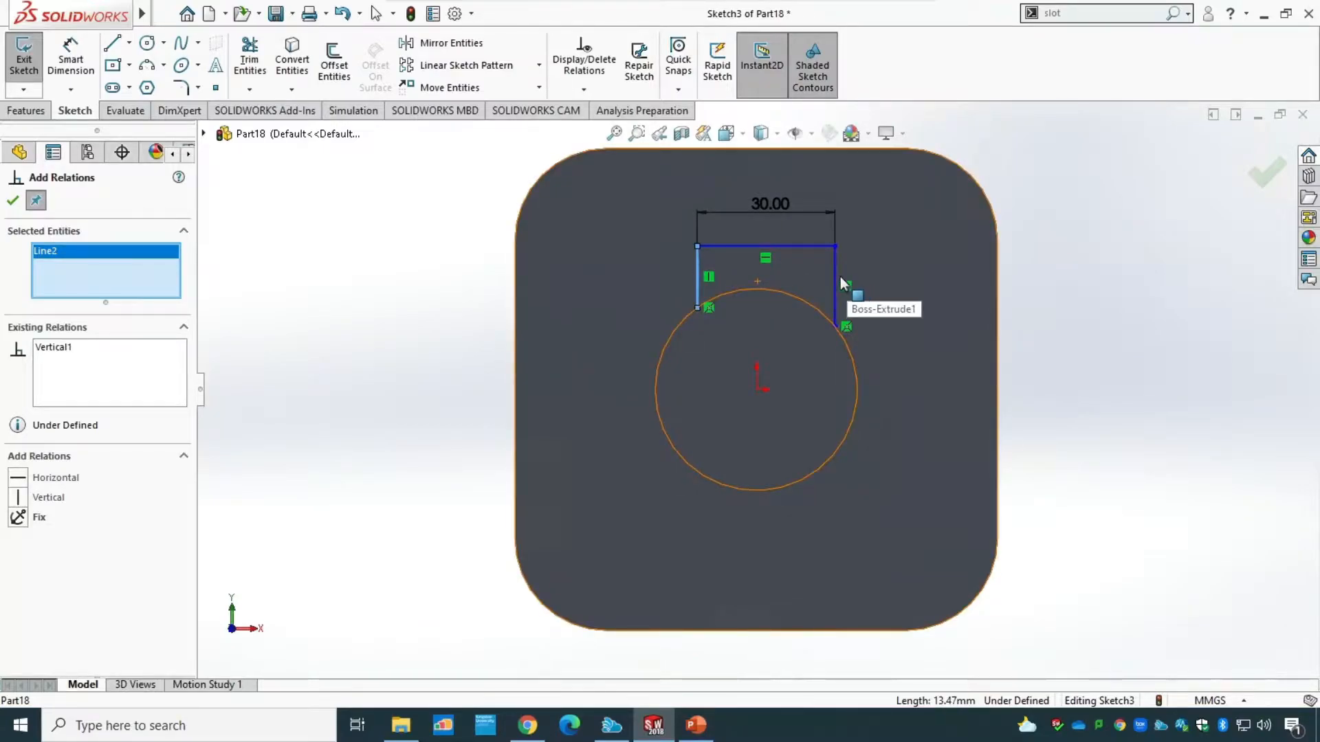
left_click(833, 311)
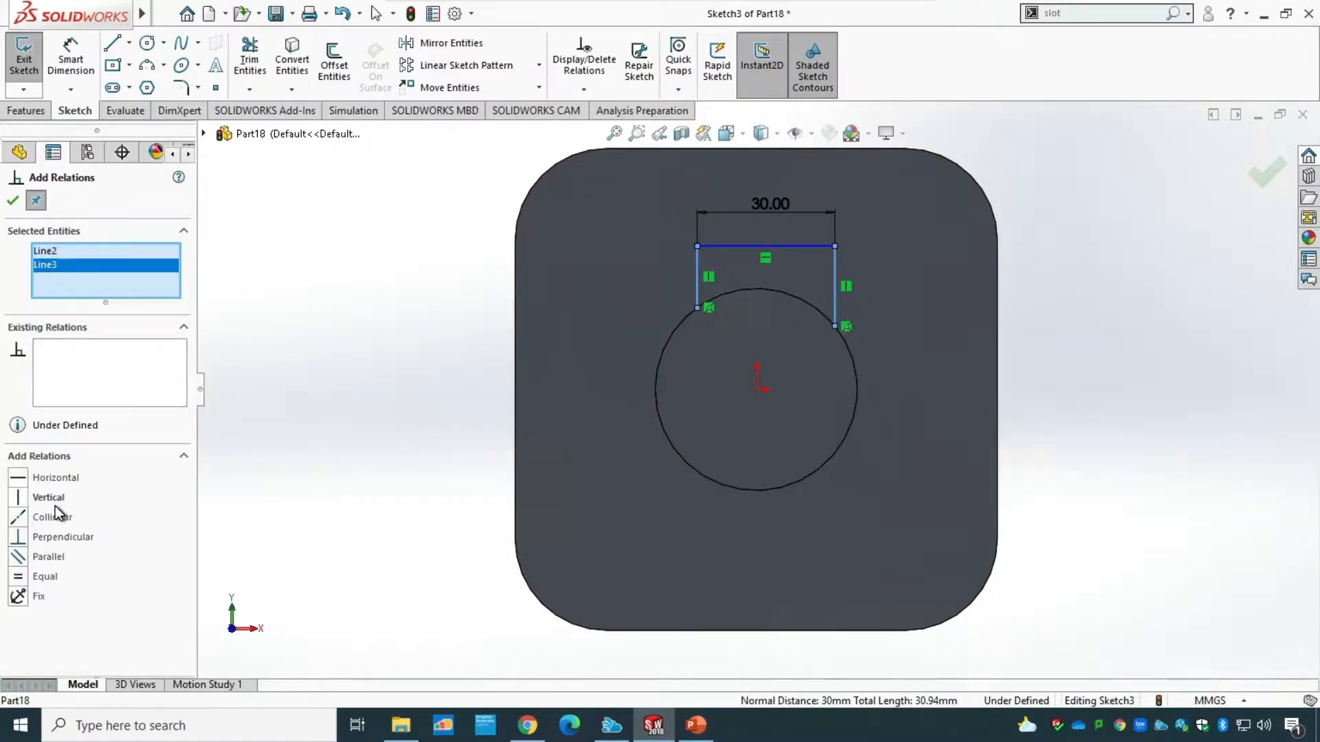
left_click(18, 580)
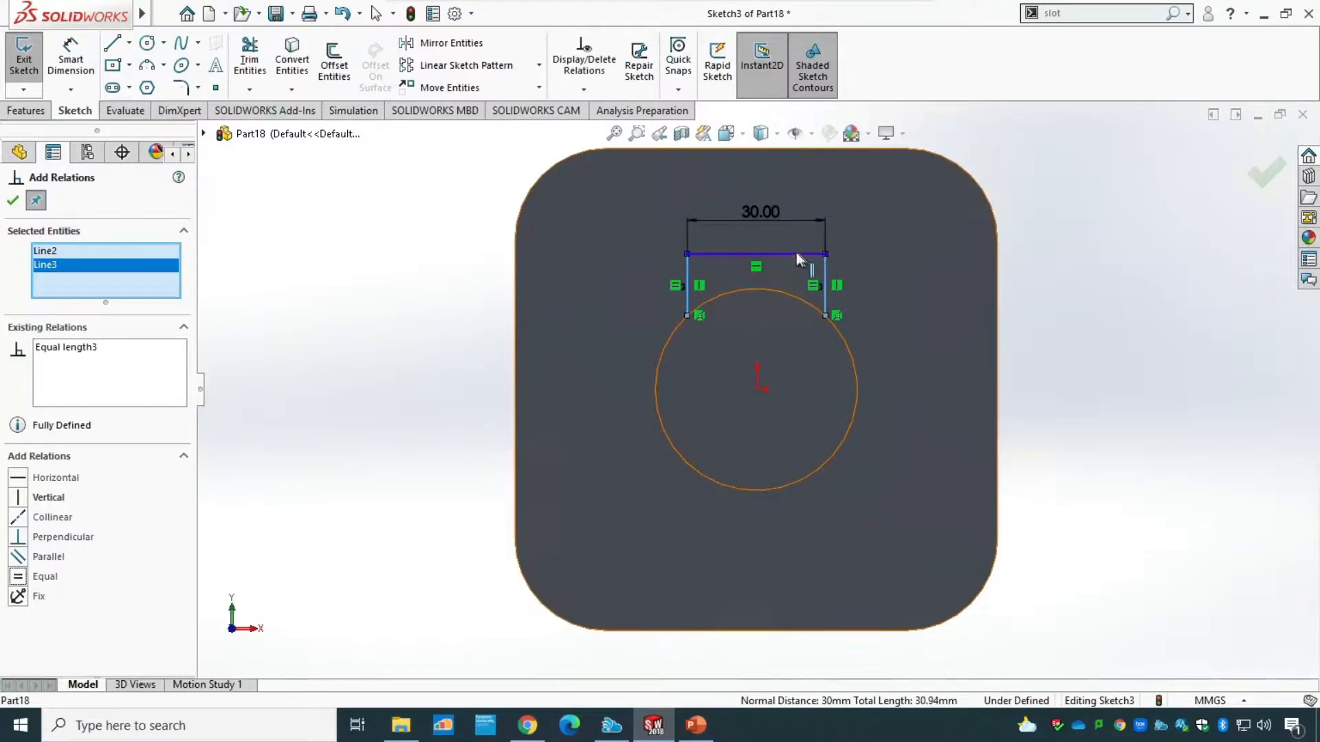
left_click(13, 200)
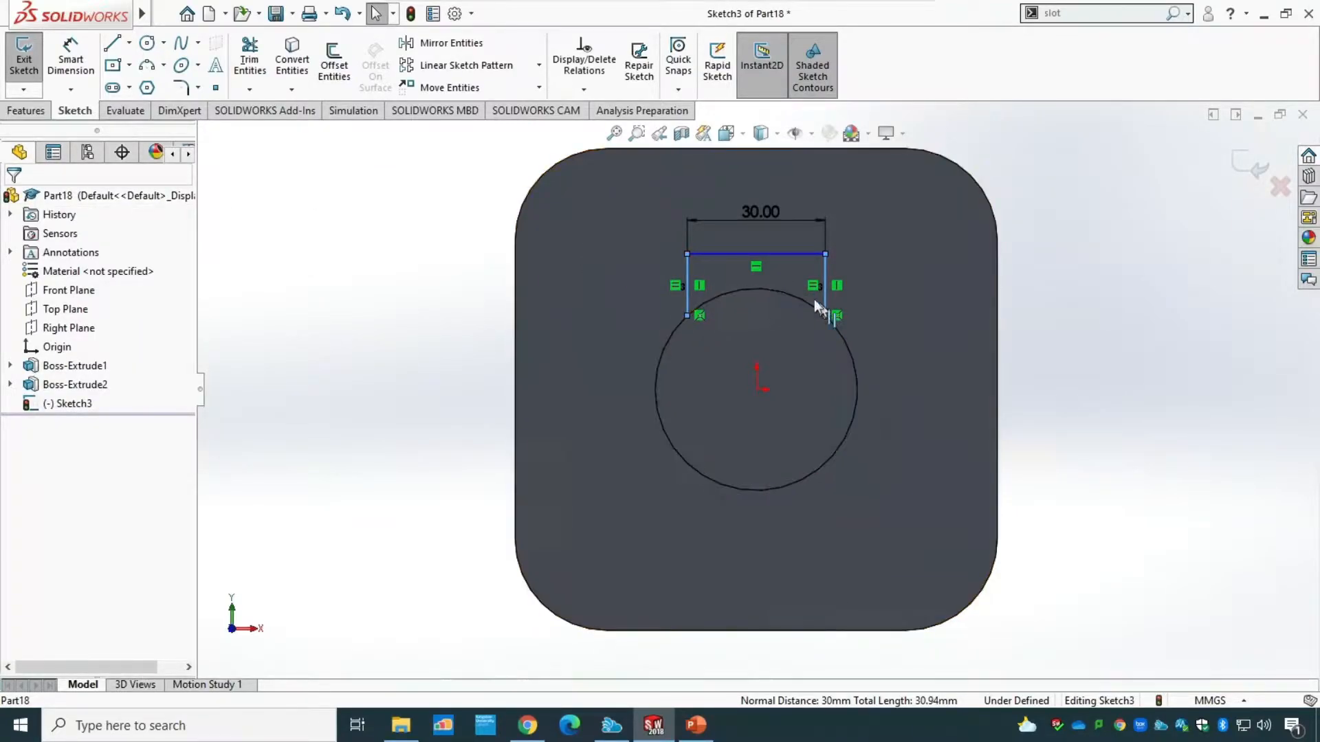
Close the profile with a 22 mm radius three-point arc along the boss edge between the side lines' lower ends, and exit the sketch.
left_click(164, 67)
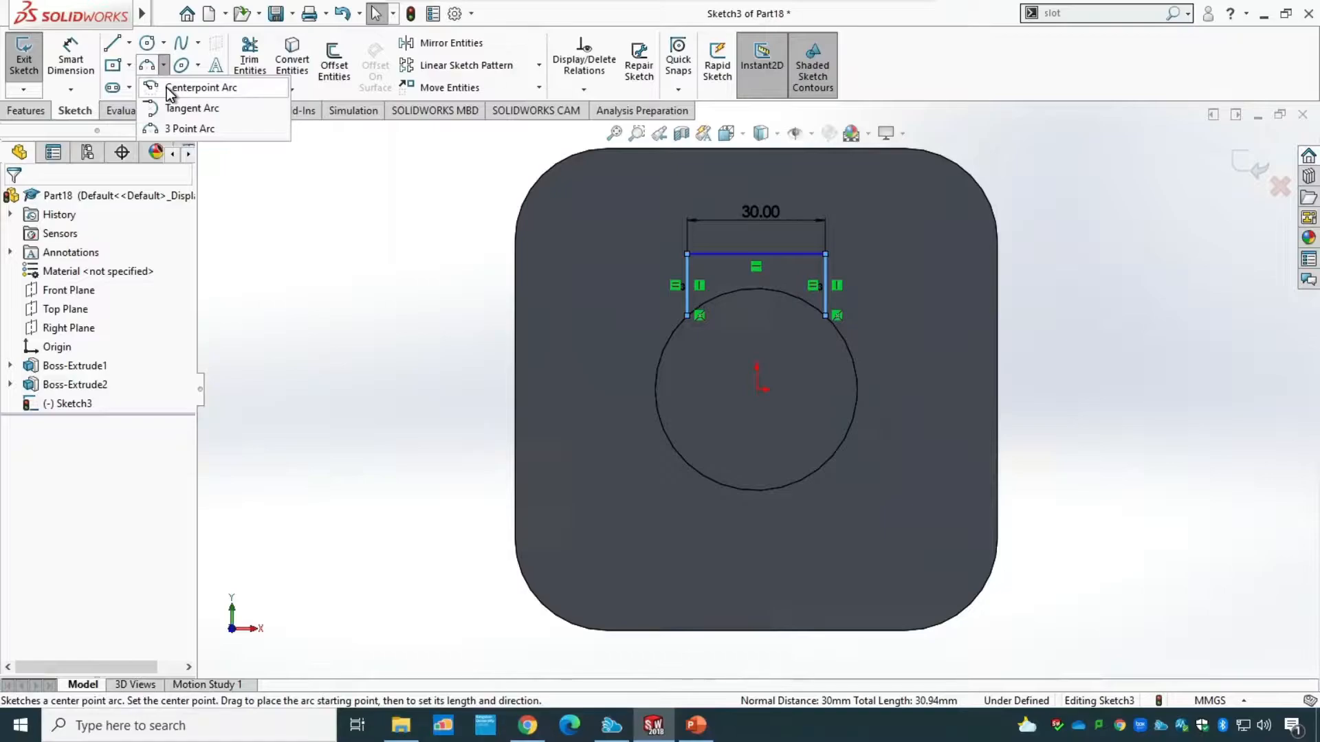
left_click(181, 128)
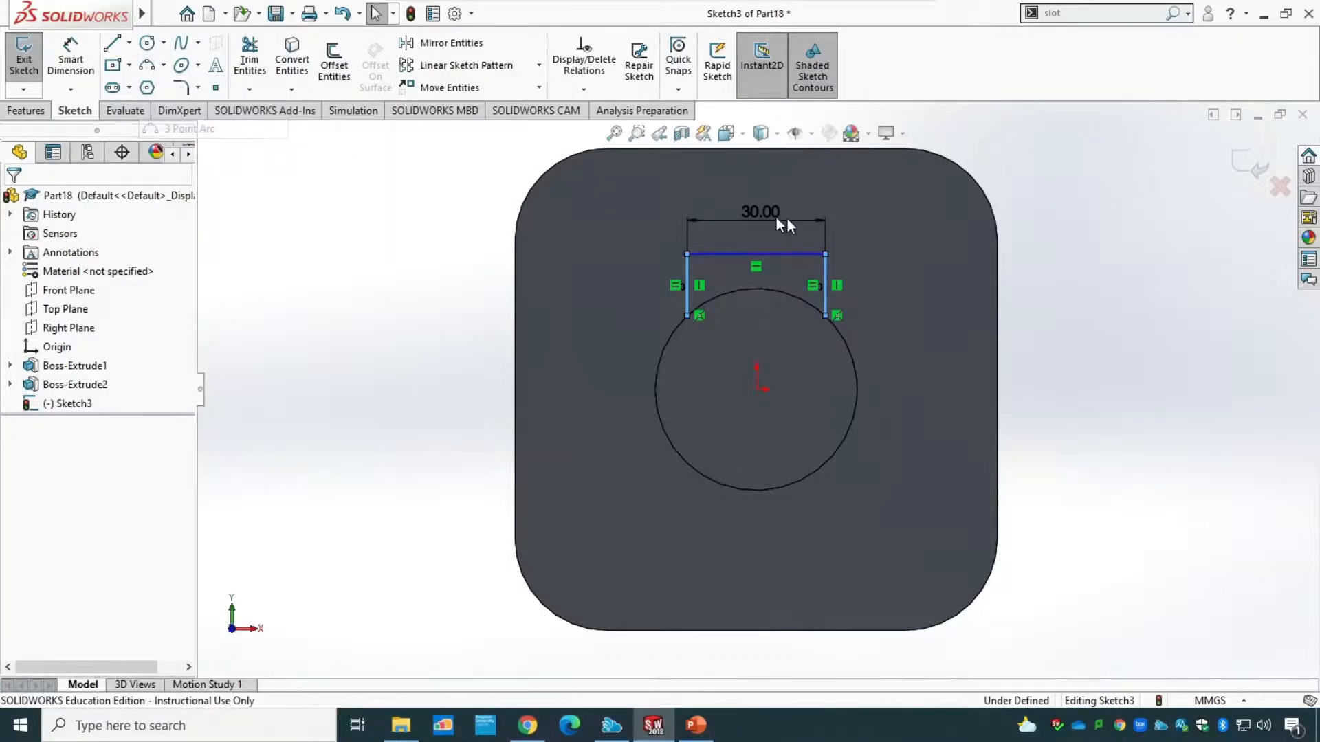
left_click(688, 315)
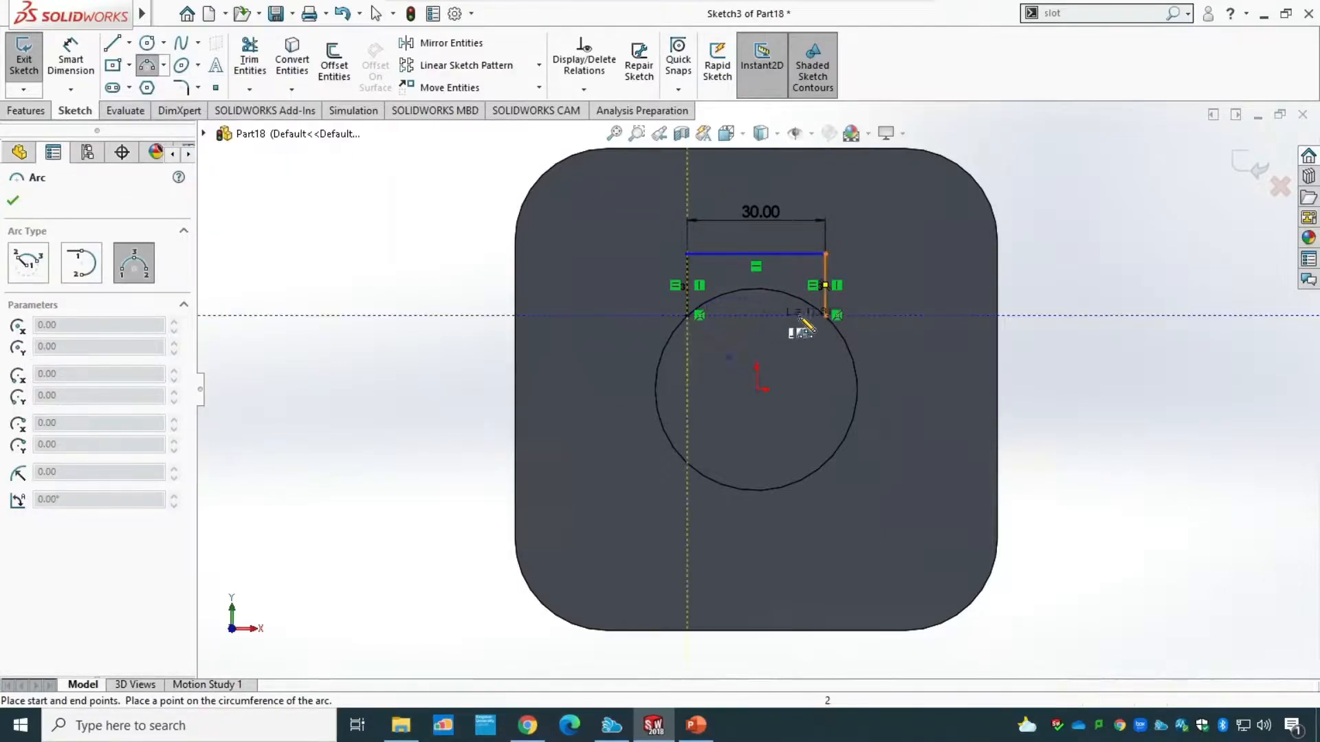
left_click(826, 316)
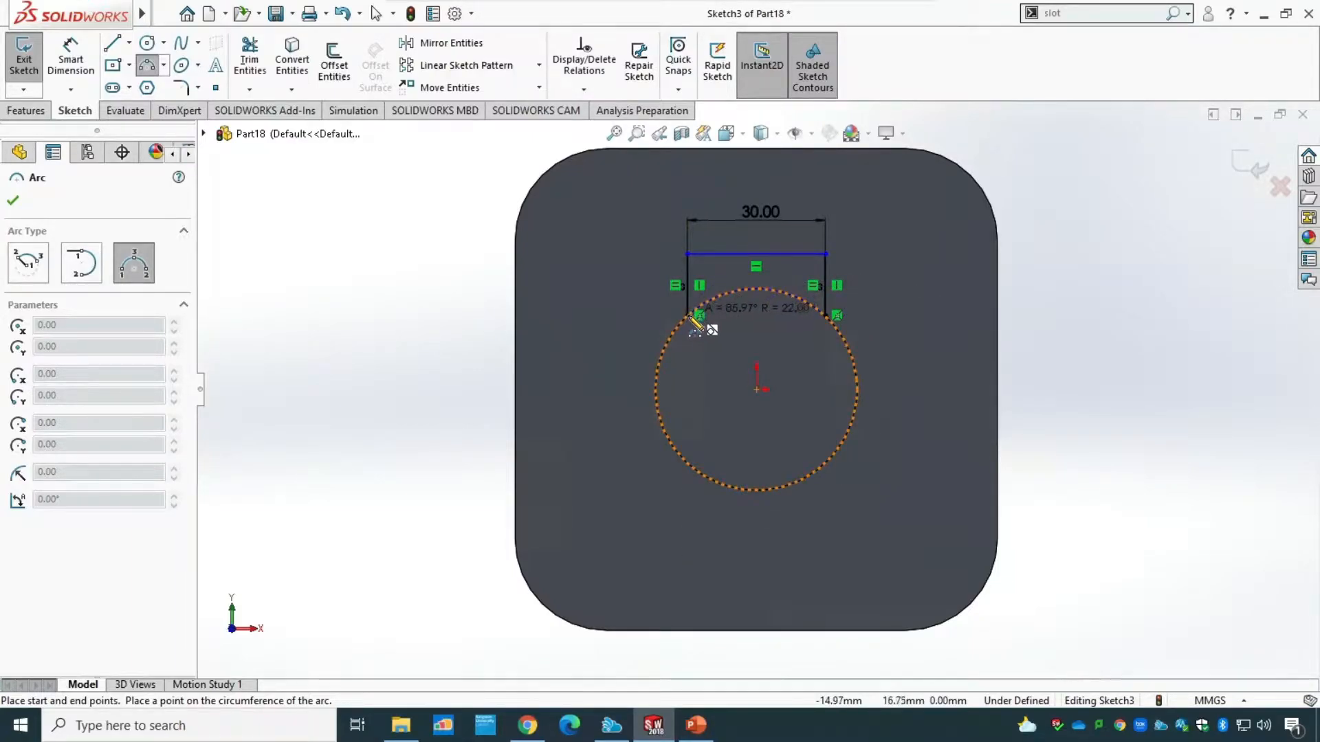
left_click(758, 289)
key("Escape")
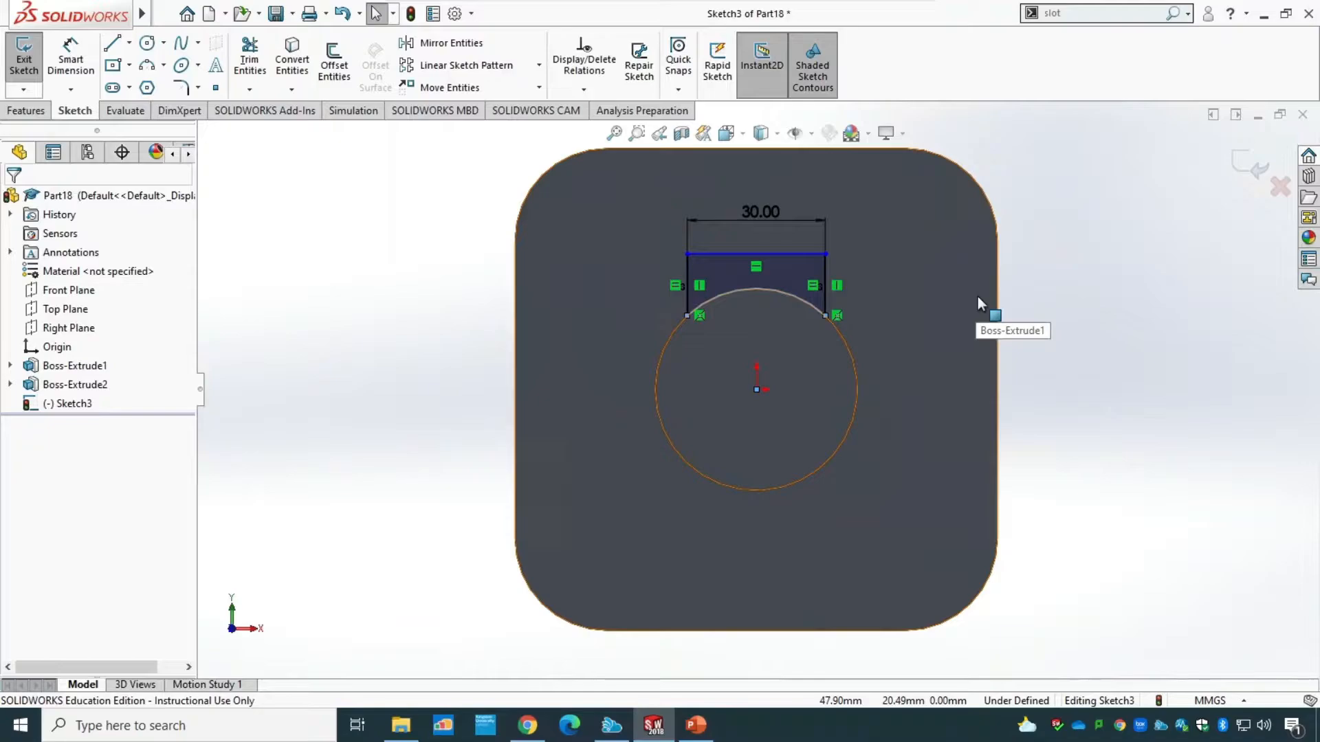
left_click(28, 64)
Extrude the profile toward the base plate as a merged blind boss 76 mm deep, consulting the PowerPoint drawing before returning to SOLIDWORKS.
mouse_move(1140, 424)
middle_mouse_down()
mouse_move(1034, 462)
mouse_move(1108, 460)
mouse_move(1045, 472)
middle_mouse_up()
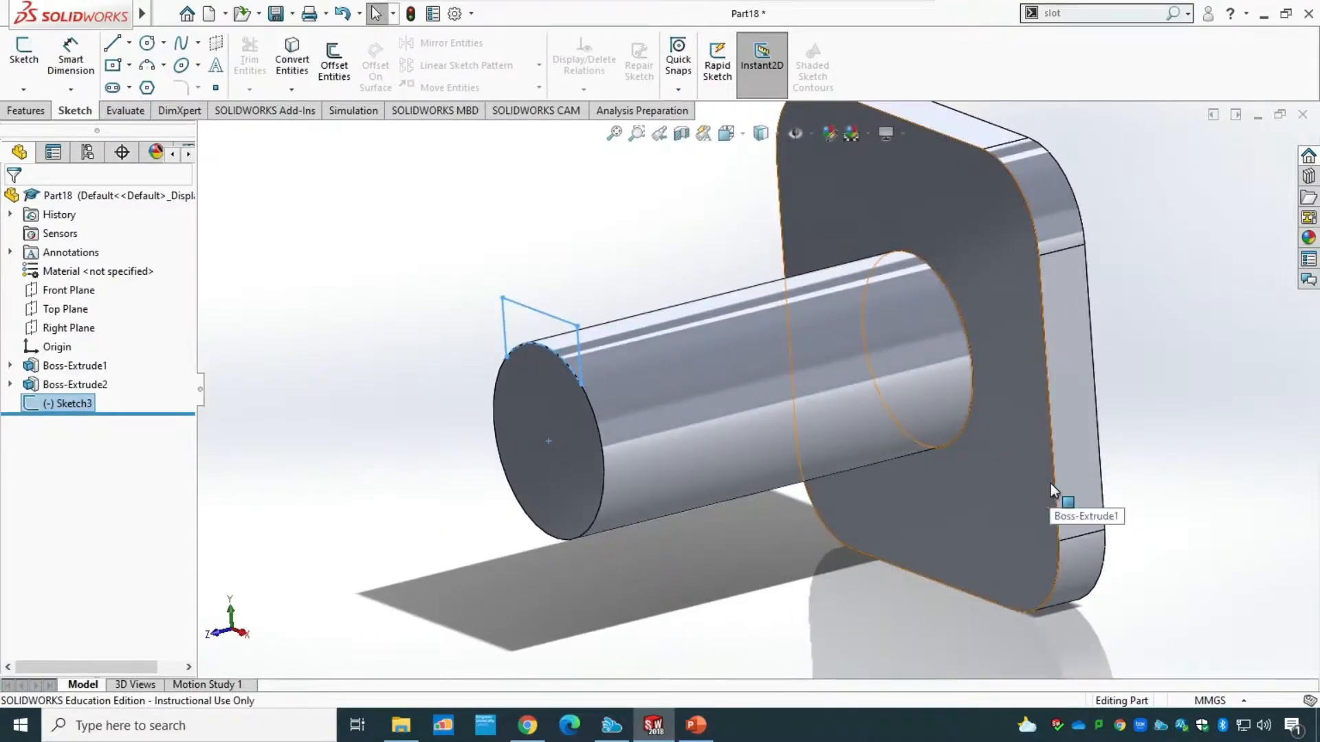
mouse_move(411, 402)
middle_mouse_down()
mouse_move(472, 389)
mouse_move(415, 402)
mouse_move(415, 387)
middle_mouse_up()
left_click(15, 112)
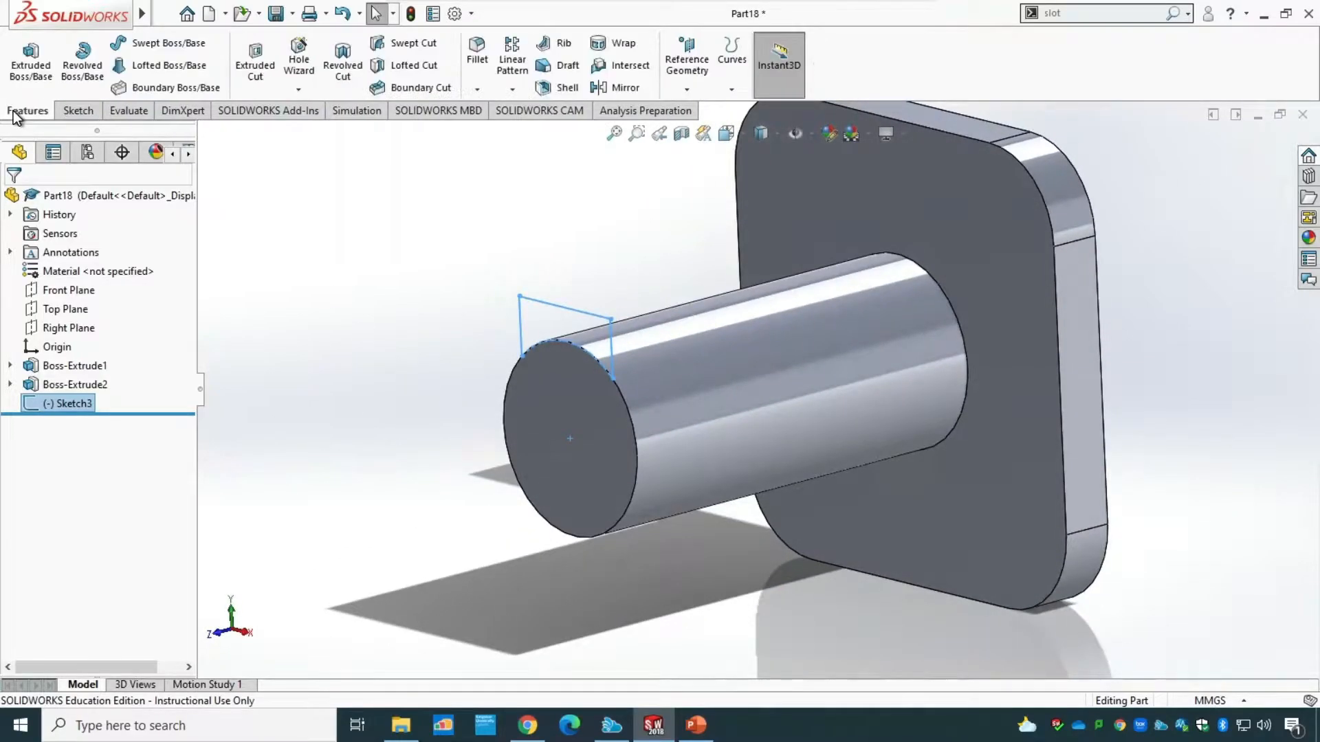
left_click(27, 68)
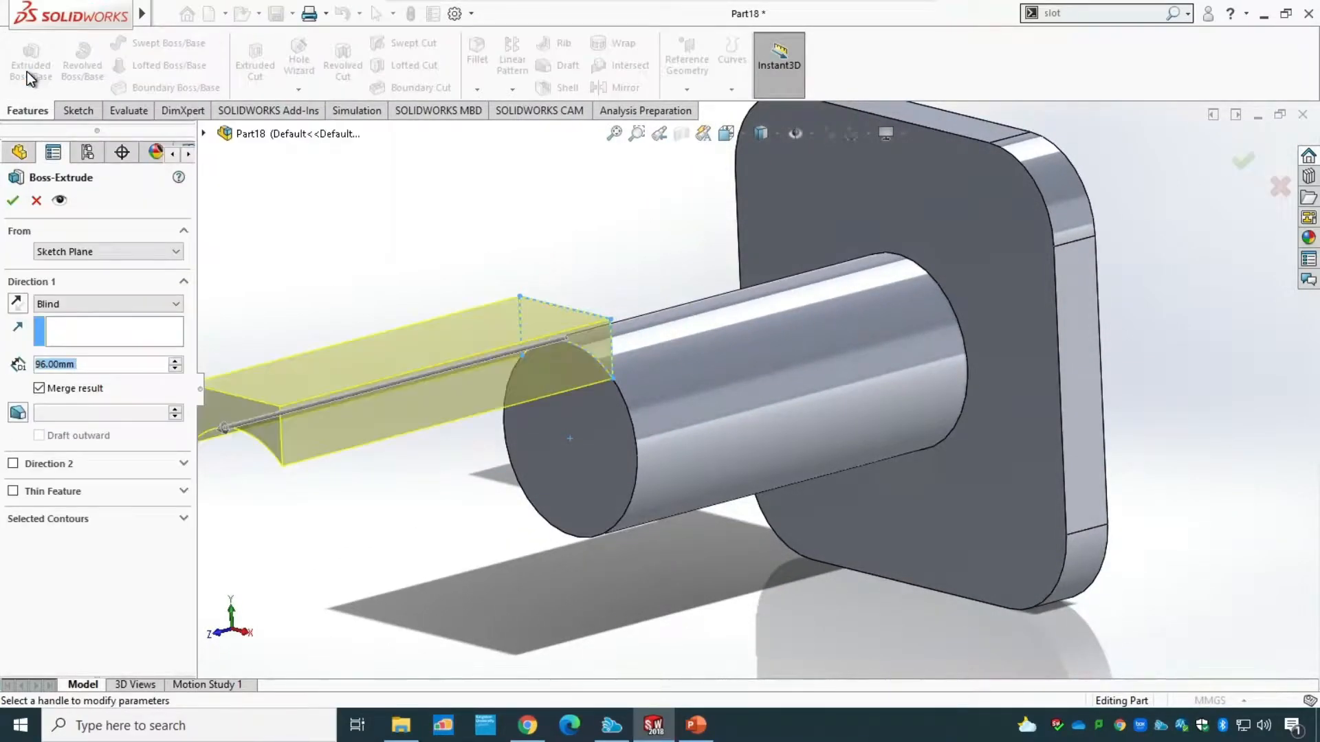
left_click(21, 309)
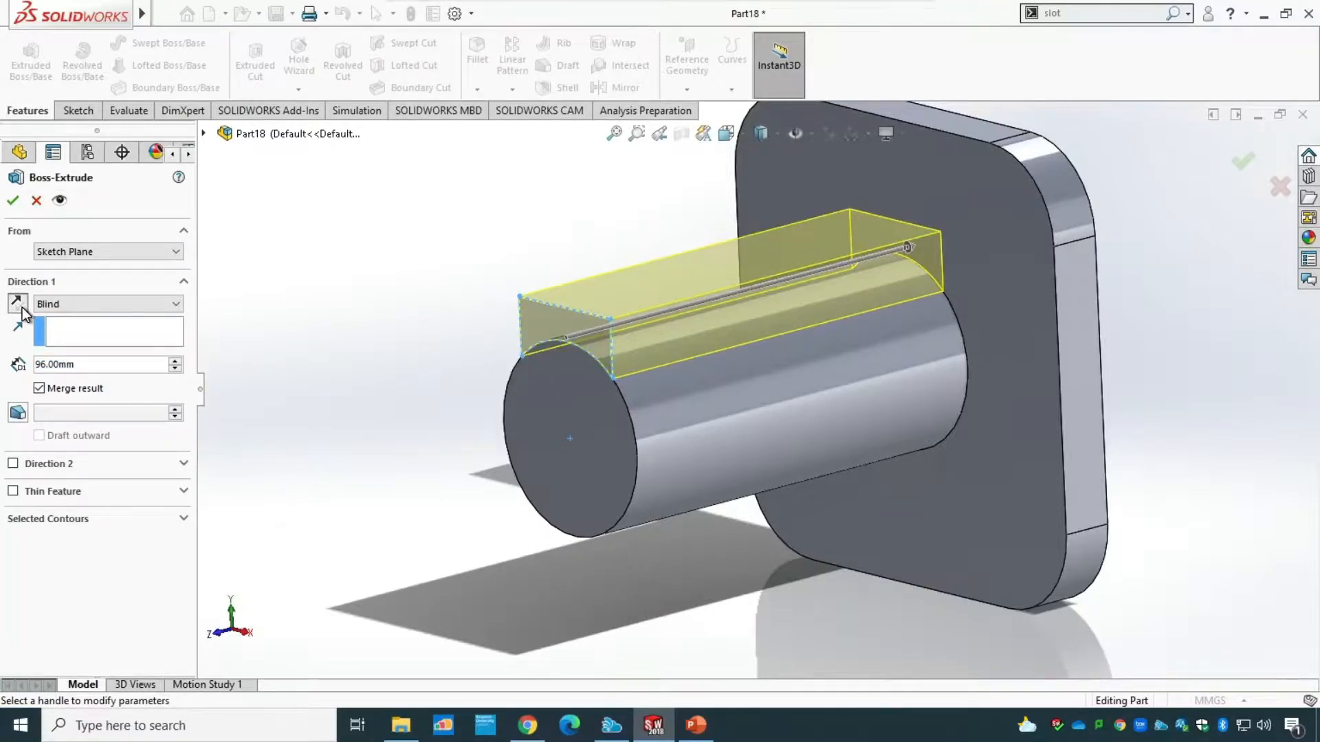
left_click(696, 725)
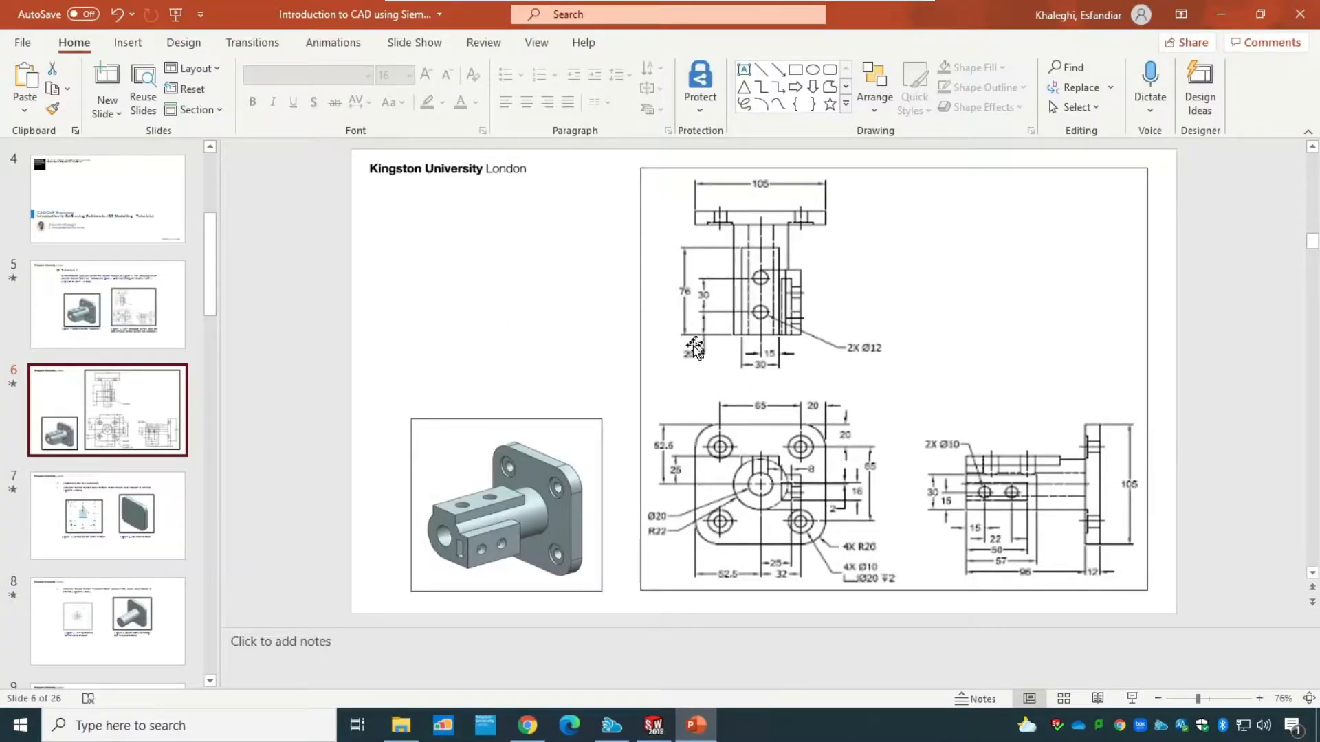
left_click(653, 724)
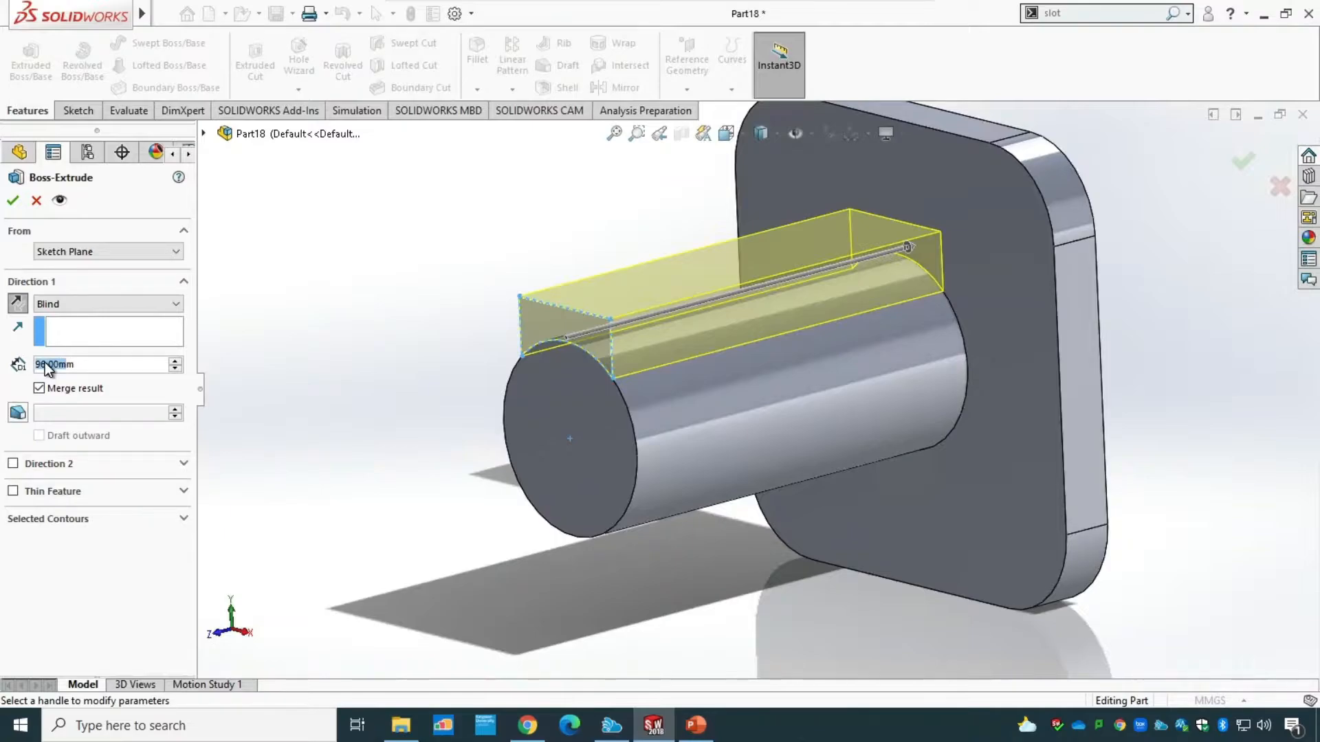
left_click_drag(84, 365, 6, 362)
type("76")
key("Return")
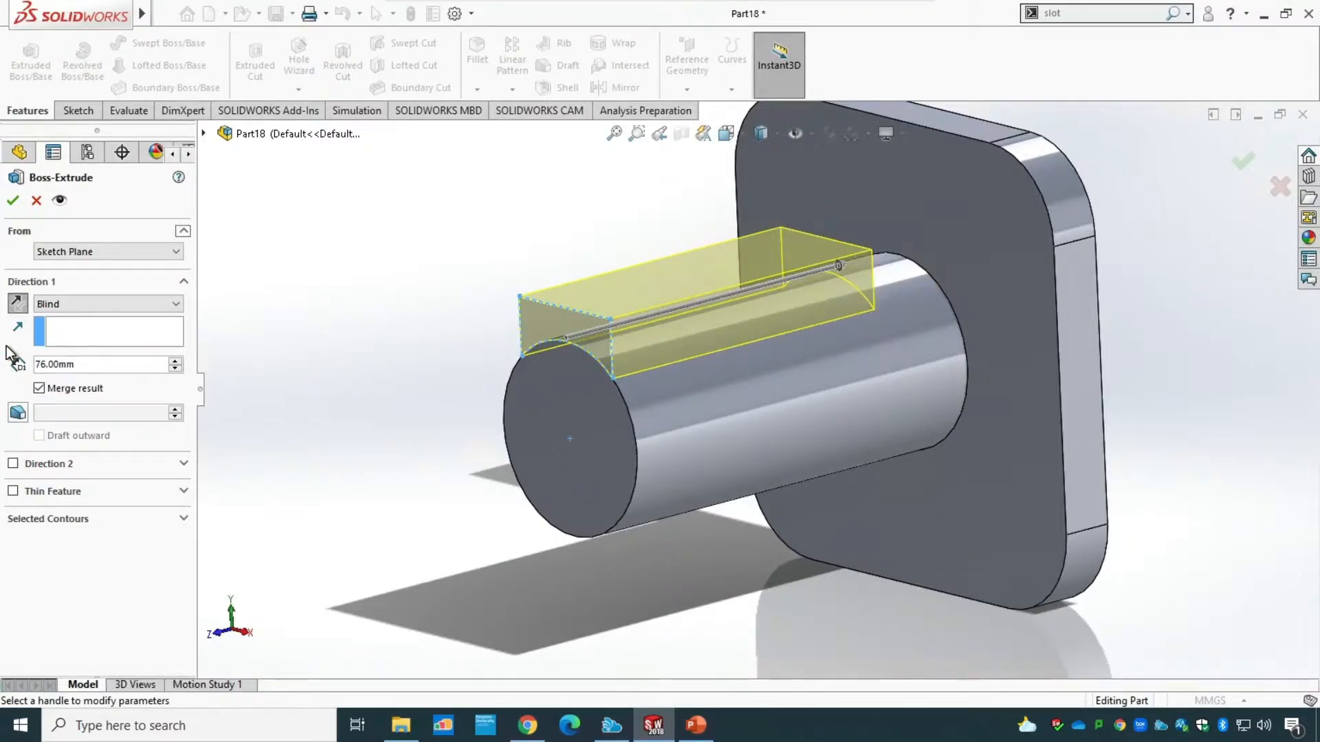
left_click(13, 199)
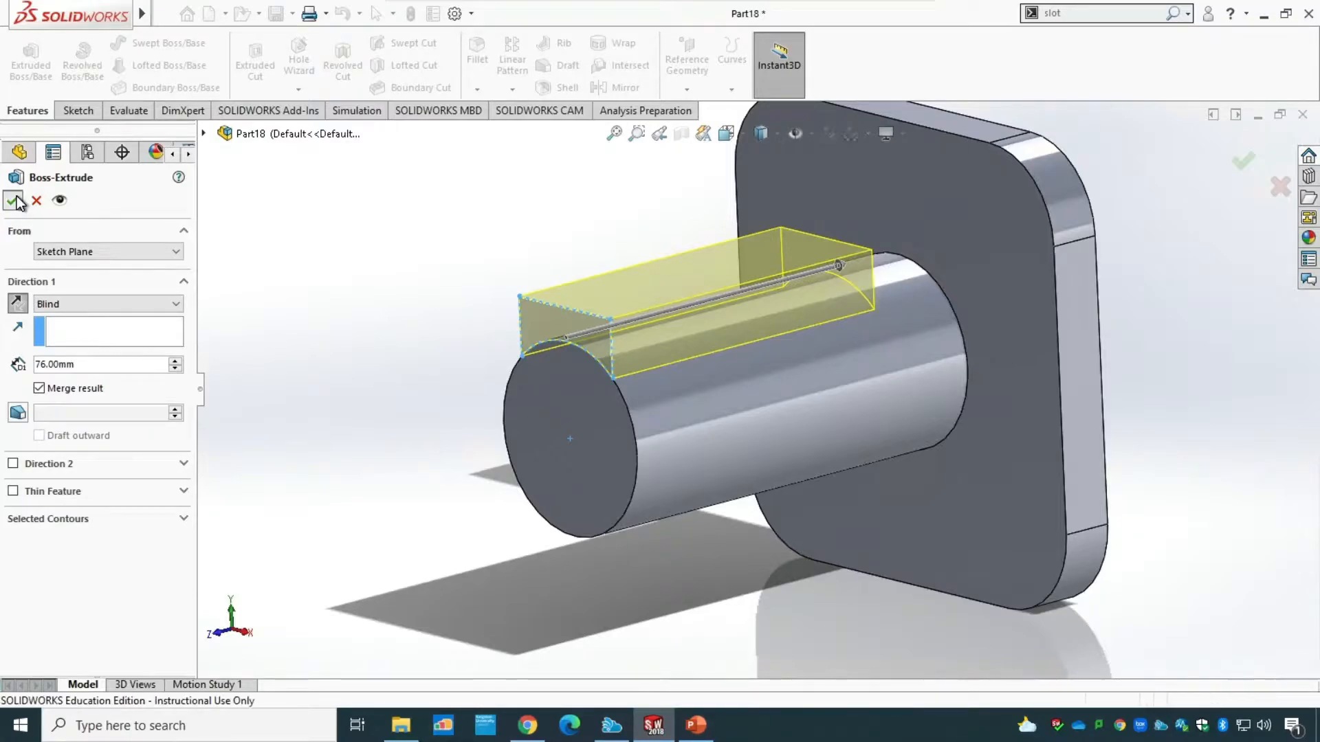
mouse_move(375, 365)
middle_mouse_down()
mouse_move(433, 353)
mouse_move(365, 351)
middle_mouse_up()
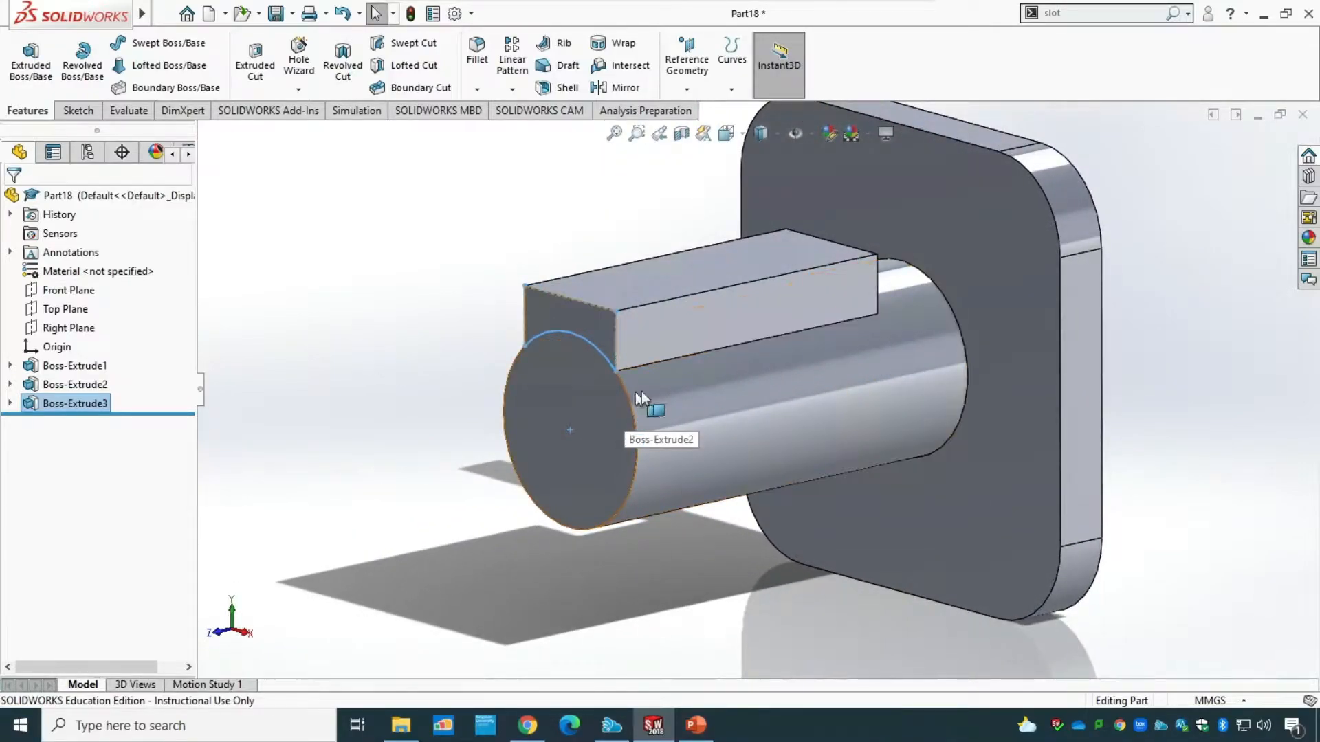
Consult the dimensioned drawing in PowerPoint and, back in SOLIDWORKS, start a sketch on the cylindrical boss's circular end face.
left_click(693, 728)
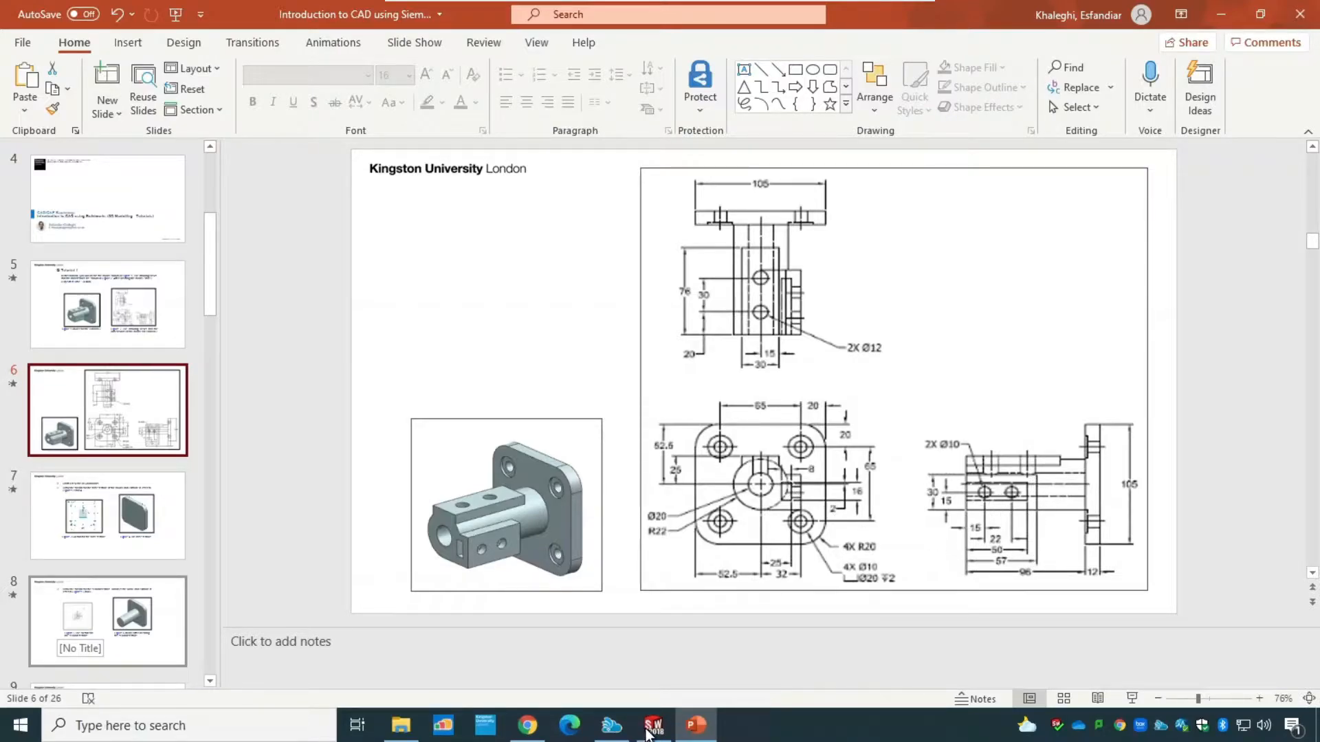
left_click(650, 733)
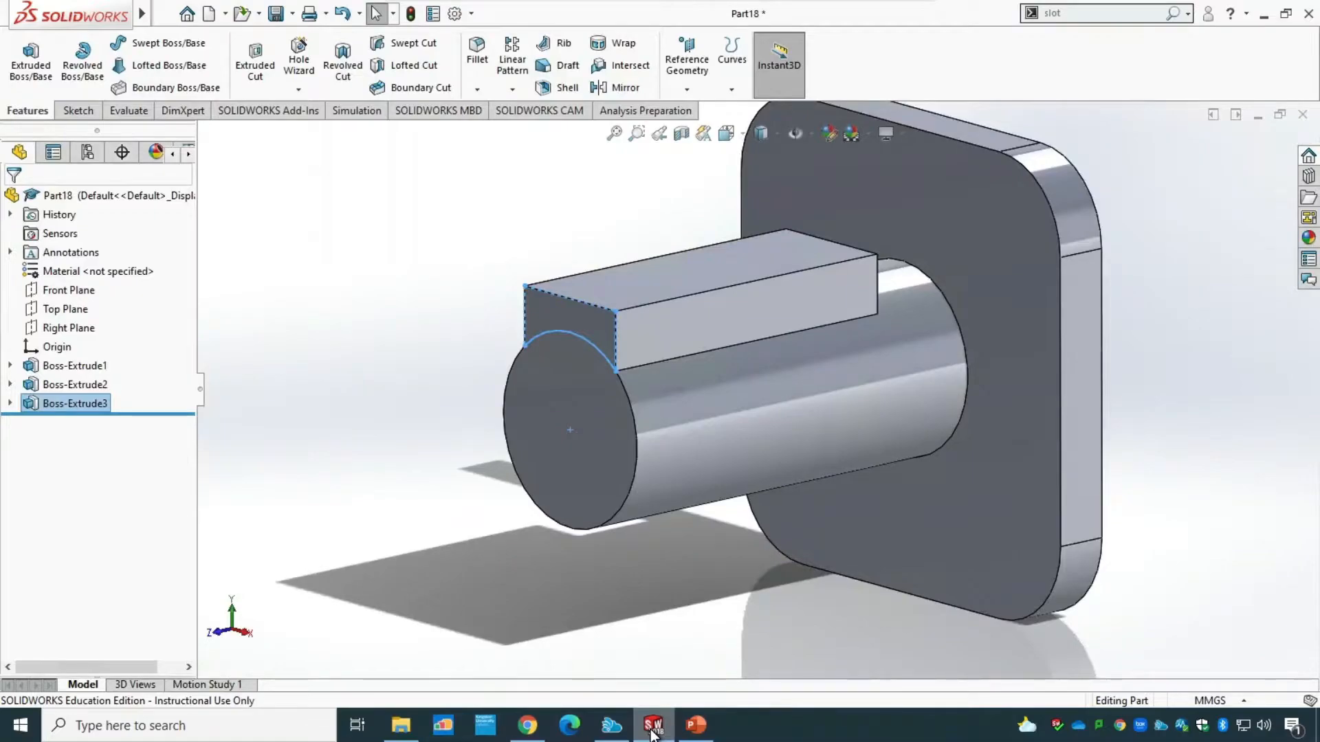
left_click(89, 110)
left_click(23, 60)
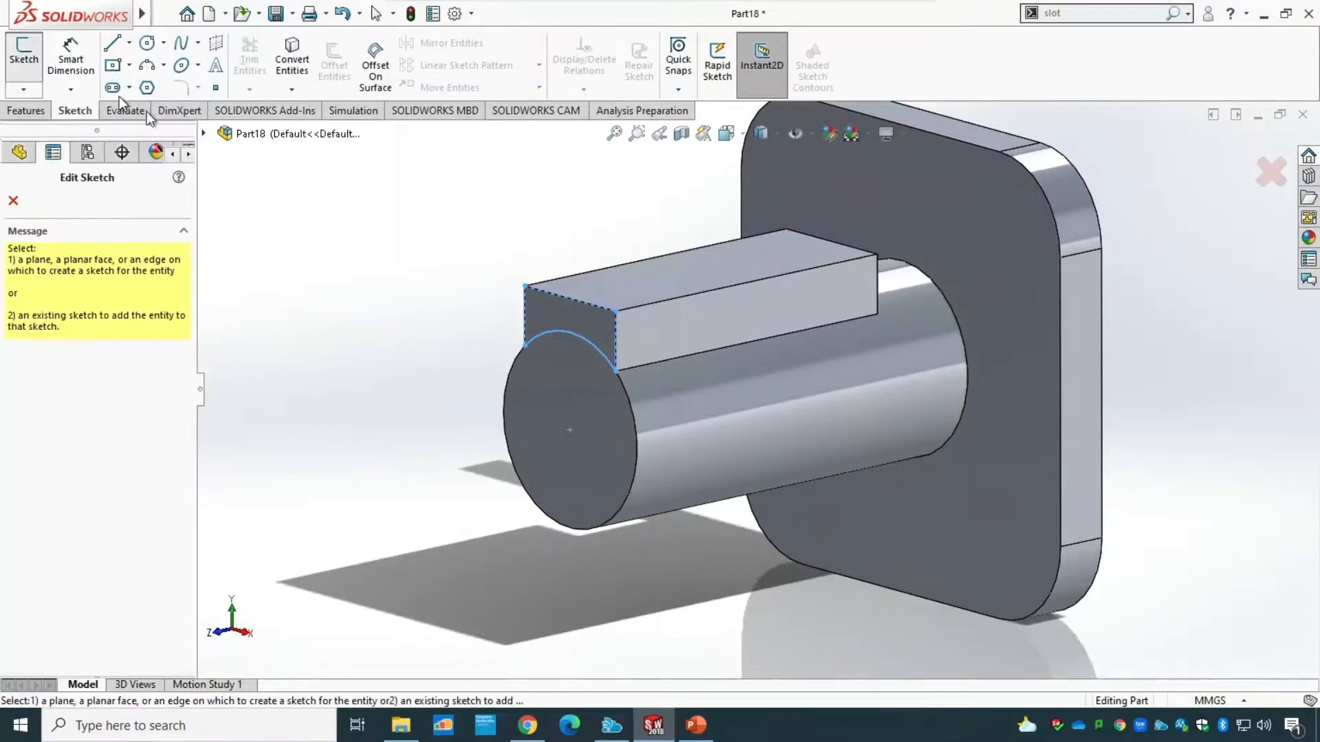
left_click(608, 458)
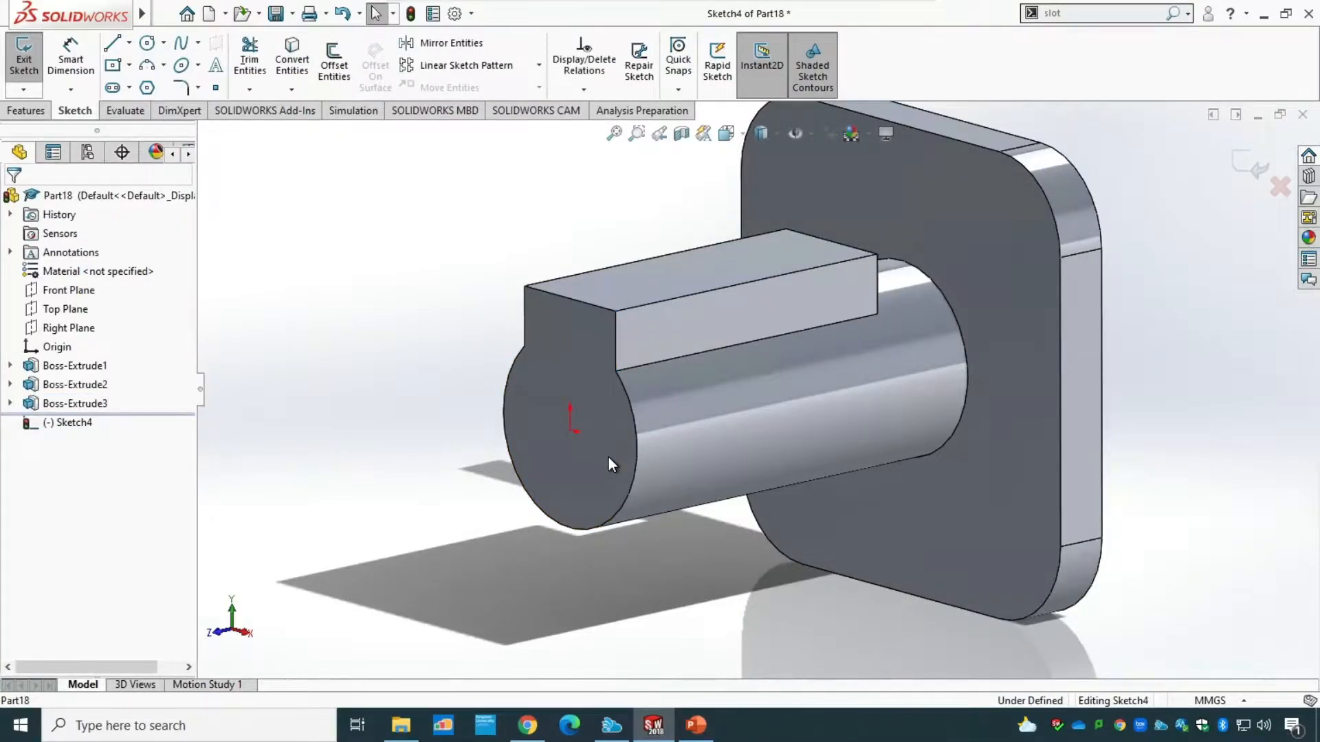
key("ctrl+8")
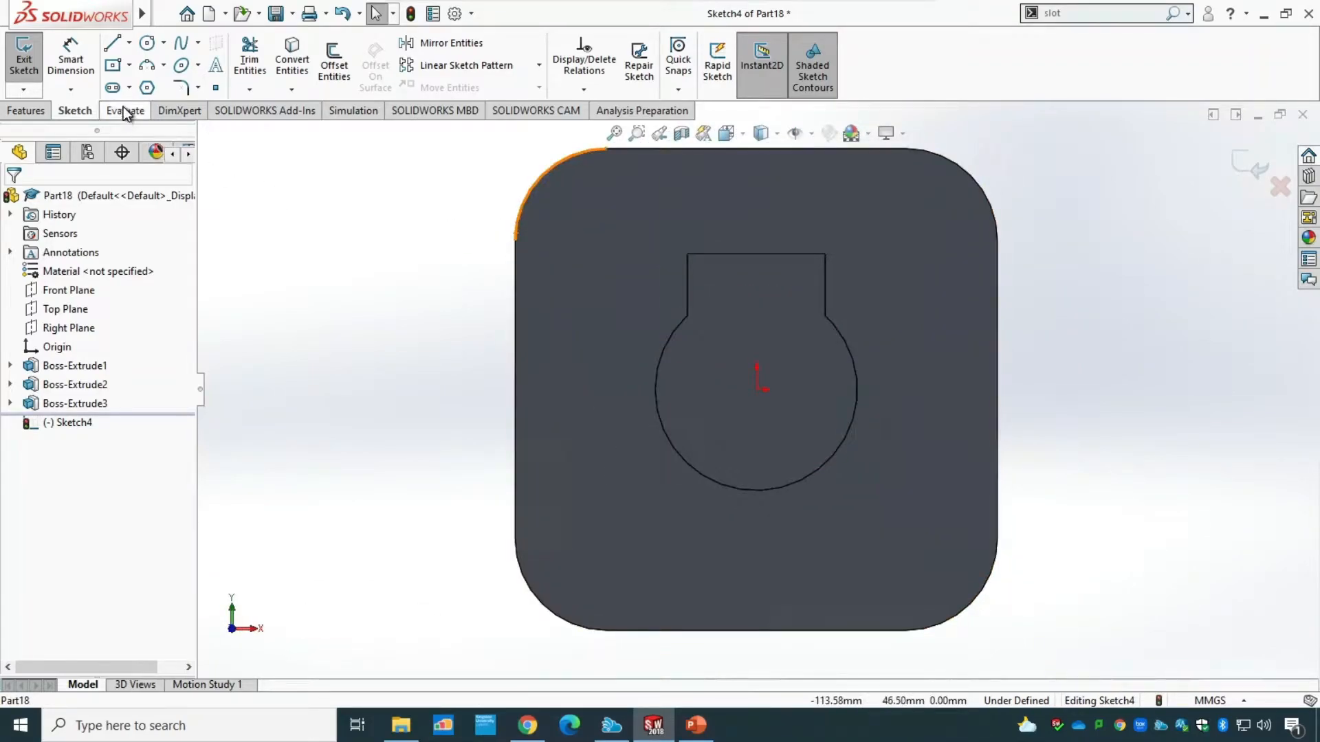
Sketch a horizontal line about 42 mm long from the circular edge's lowest point outward, and a vertical line about 44 mm up from its end.
left_click(113, 43)
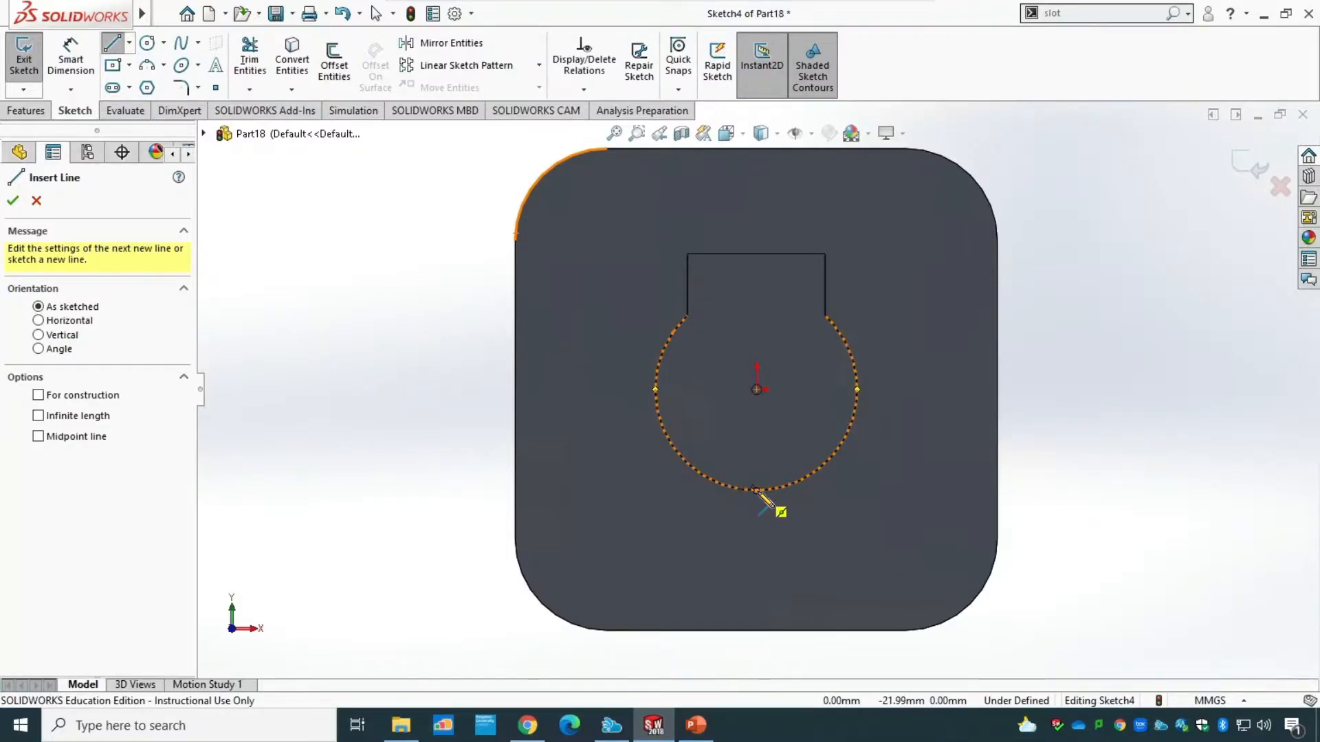
left_click(756, 490)
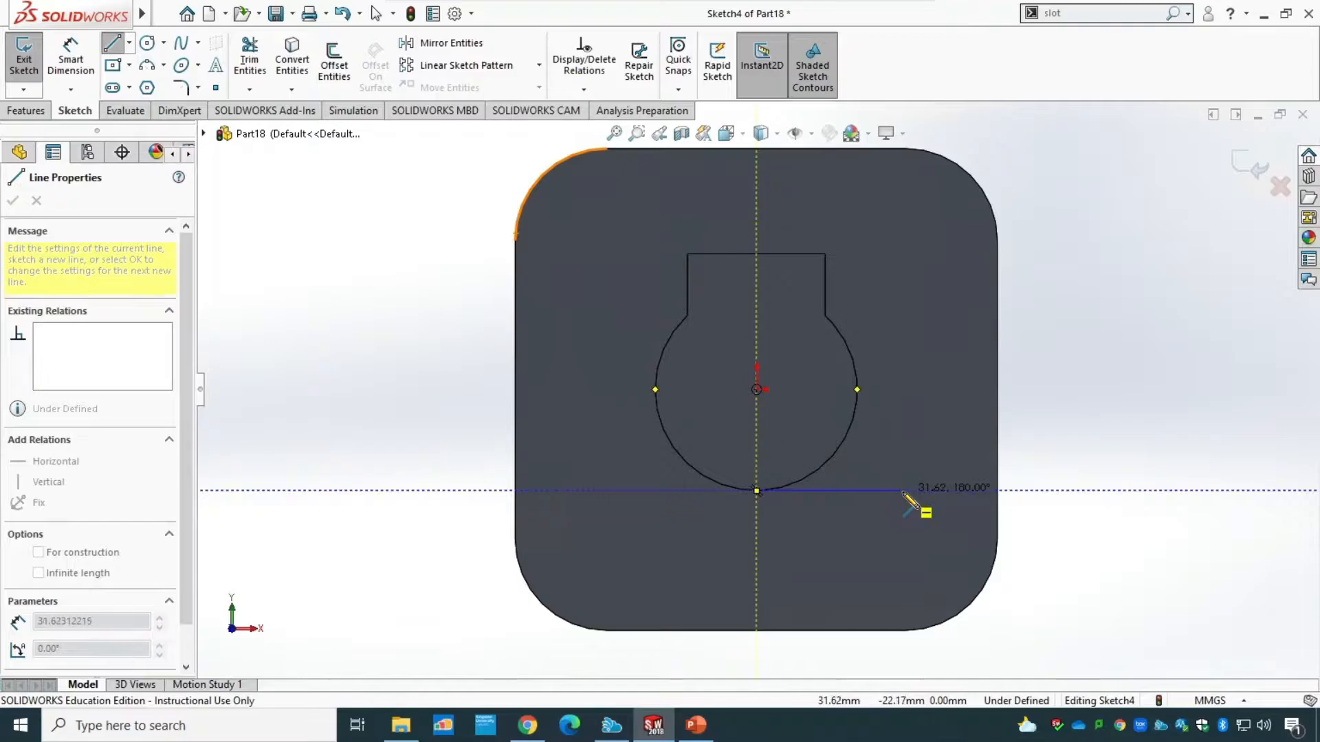
left_click(950, 490)
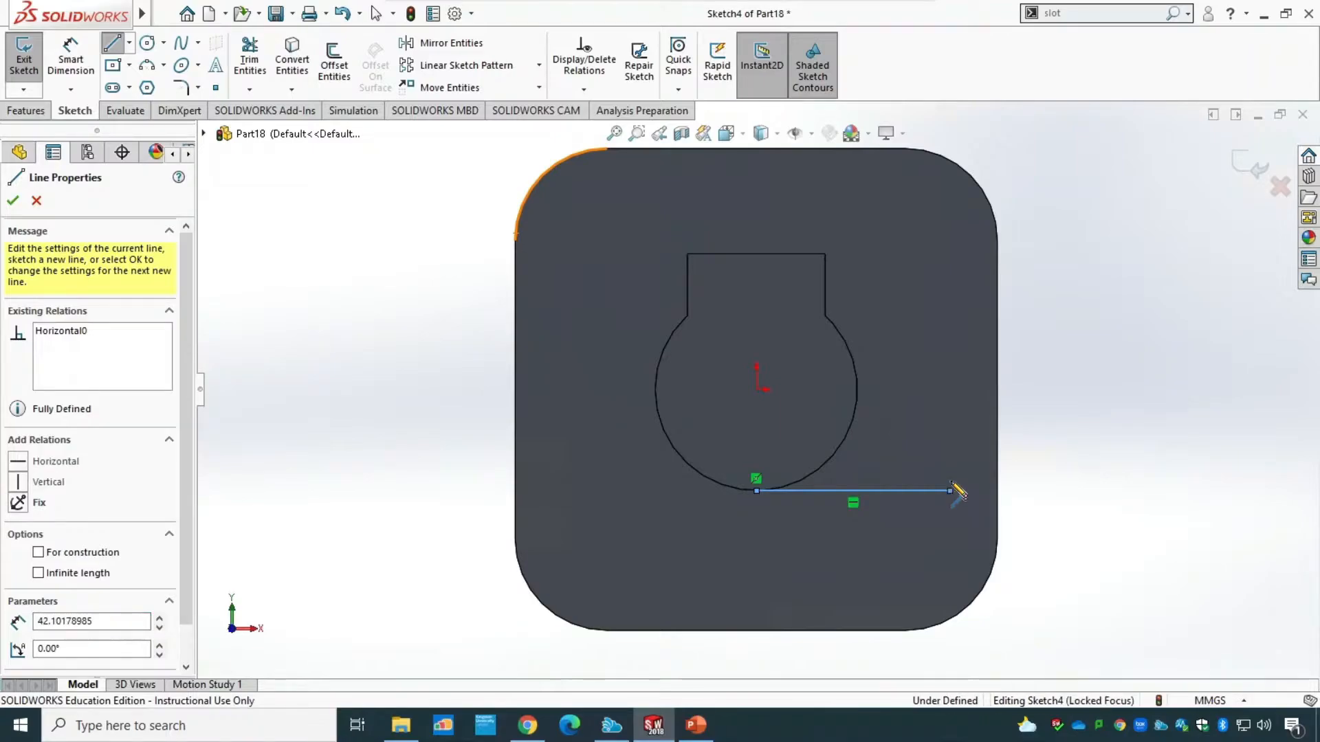
left_click(950, 290)
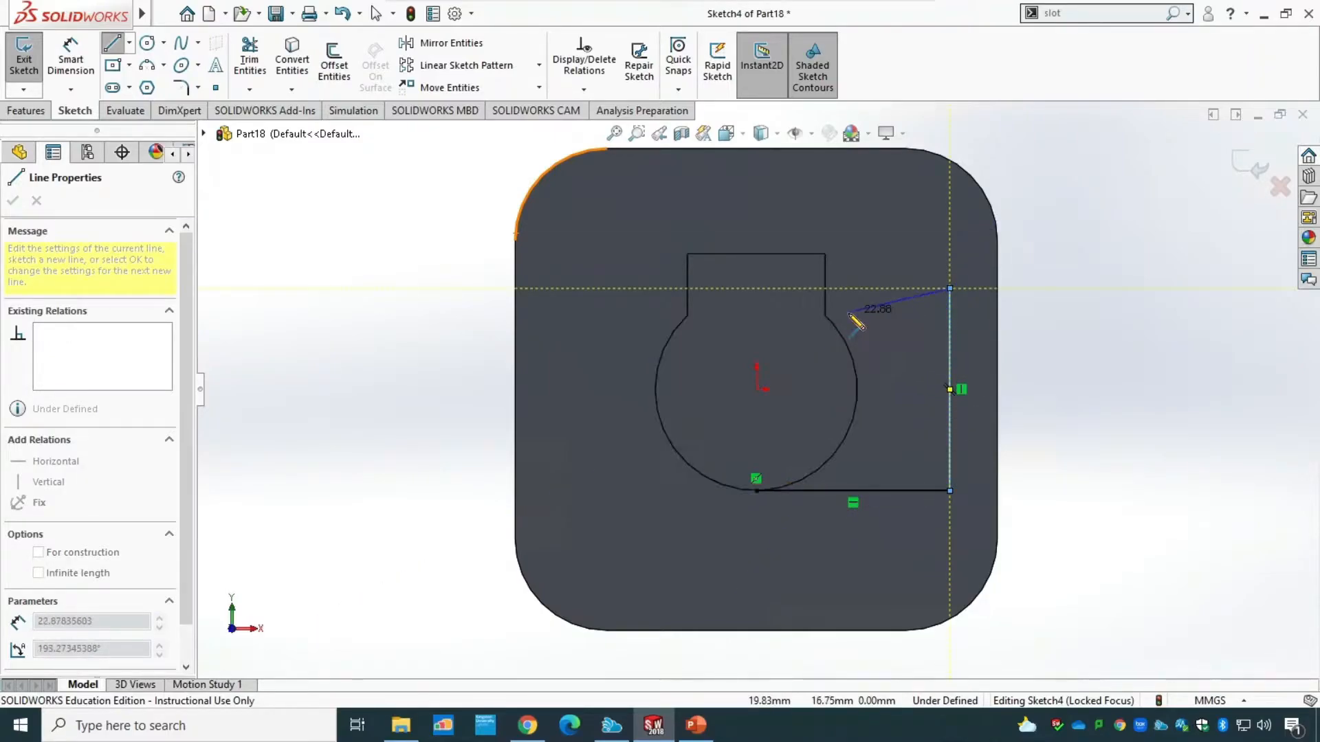
key("Escape")
left_click(952, 305)
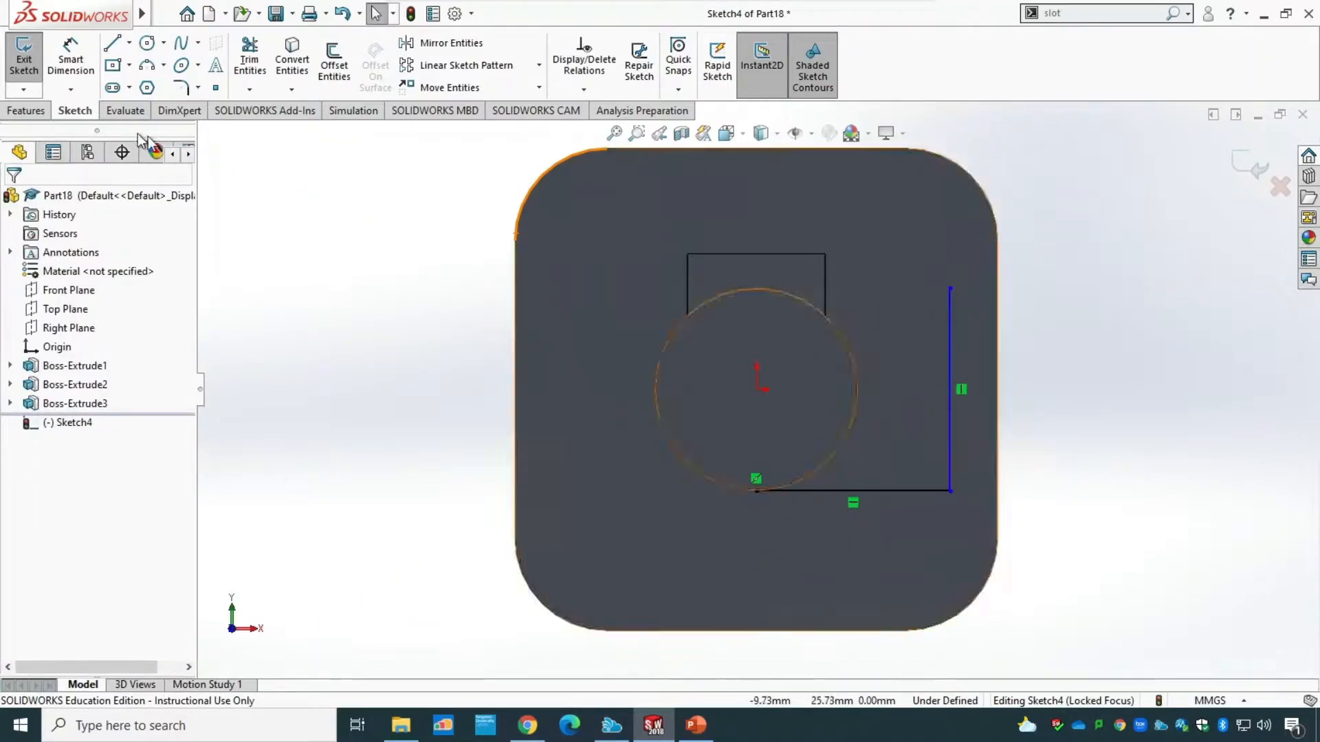
Dimension the horizontal line starting at the circle's lowest point to a length of 32 mm.
left_click(71, 60)
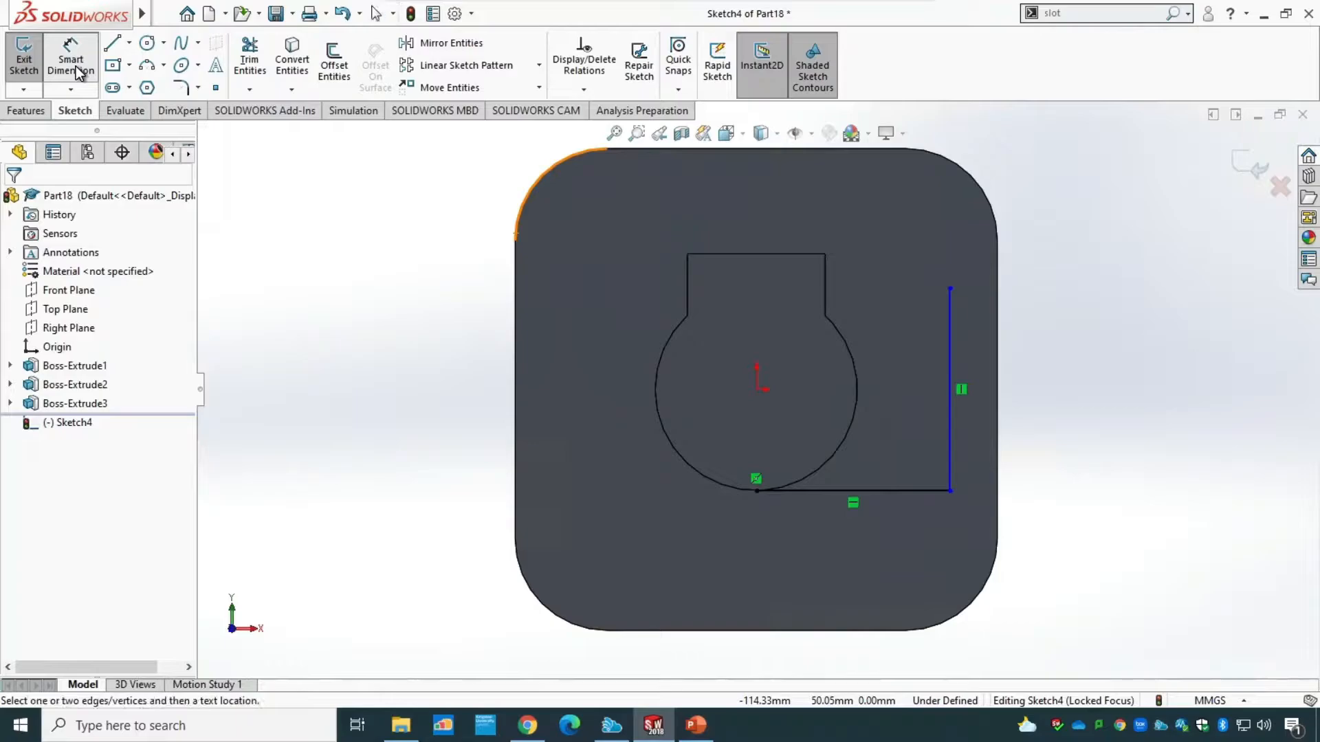
left_click(910, 492)
left_click(855, 576)
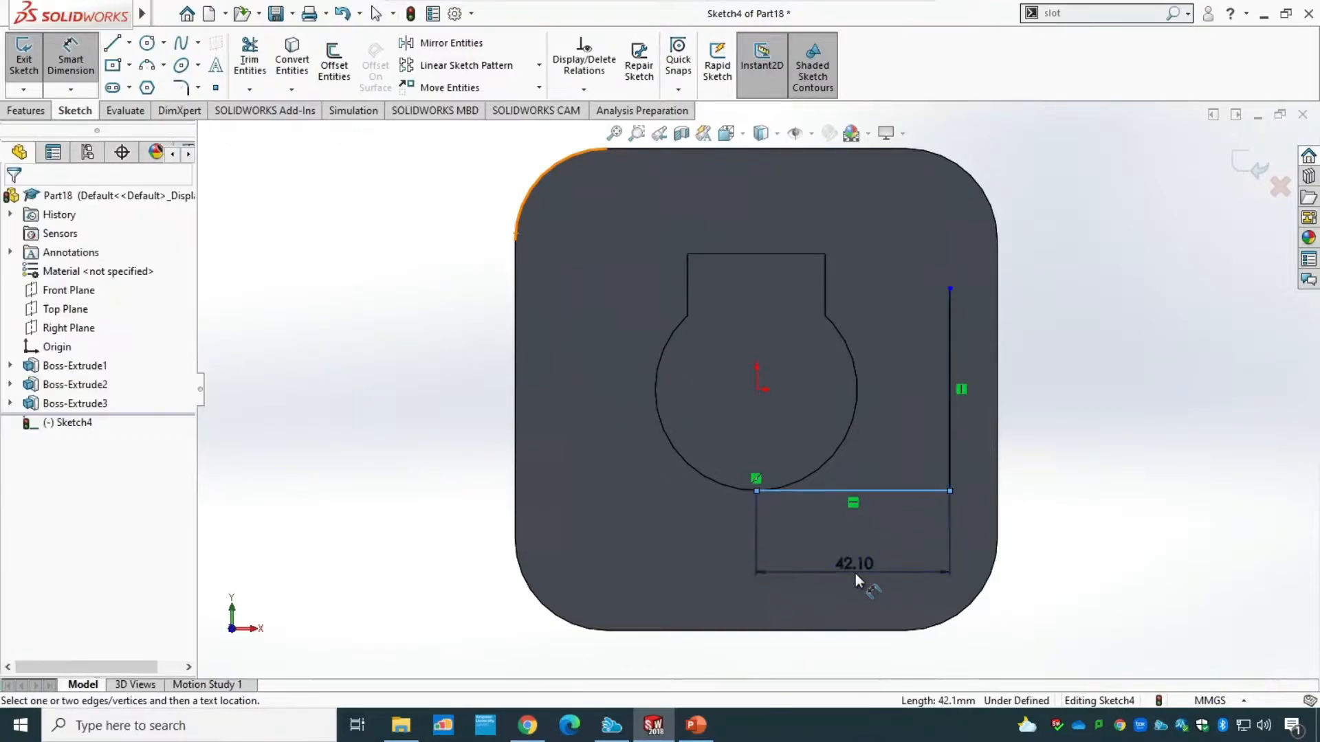
type("32")
key("Return")
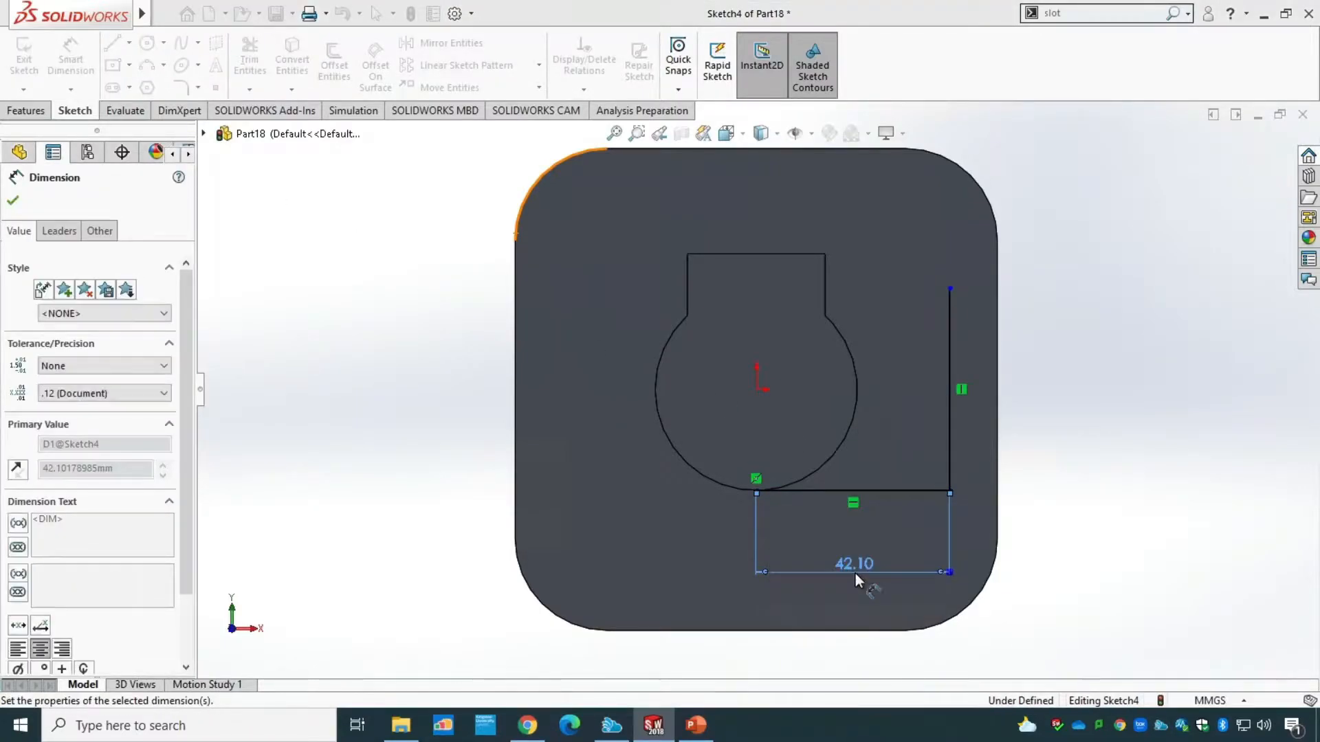
Dimension the vertical line beside the boss to a length of 30 mm and finish dimensioning.
left_click(906, 432)
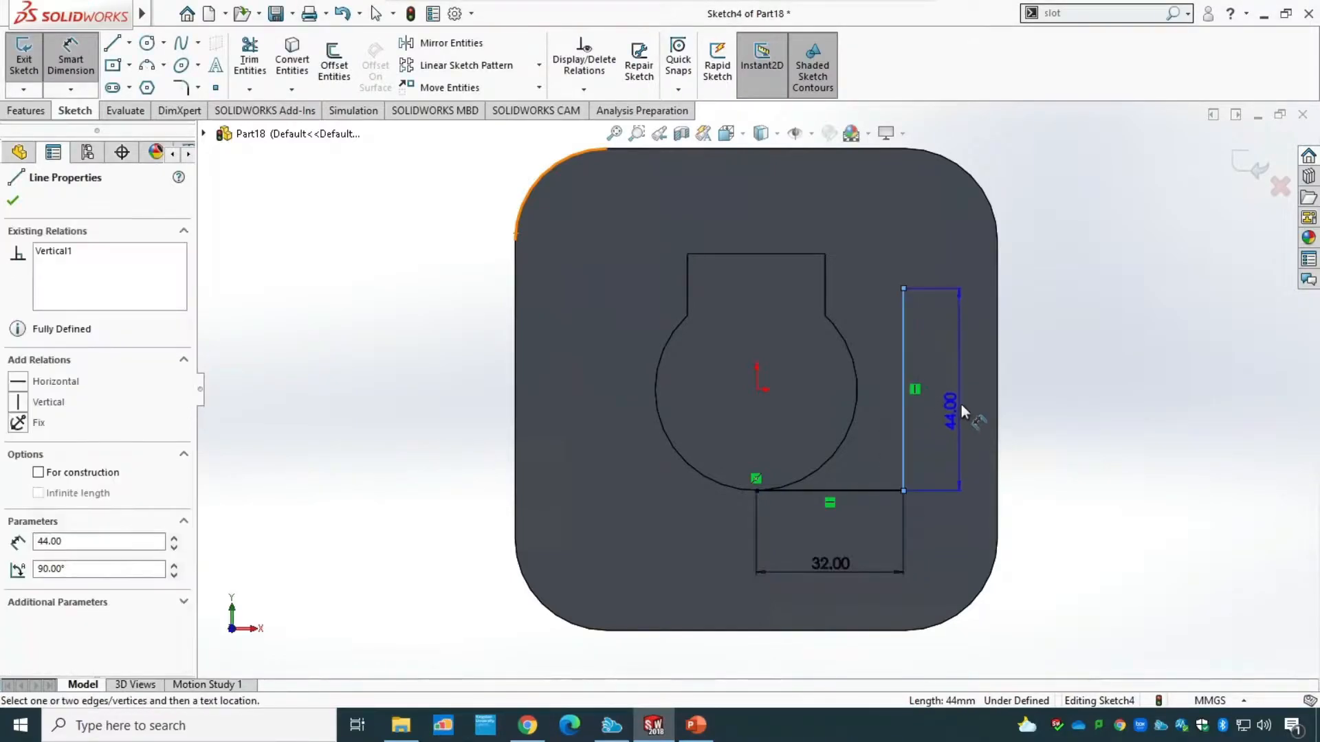
left_click(967, 400)
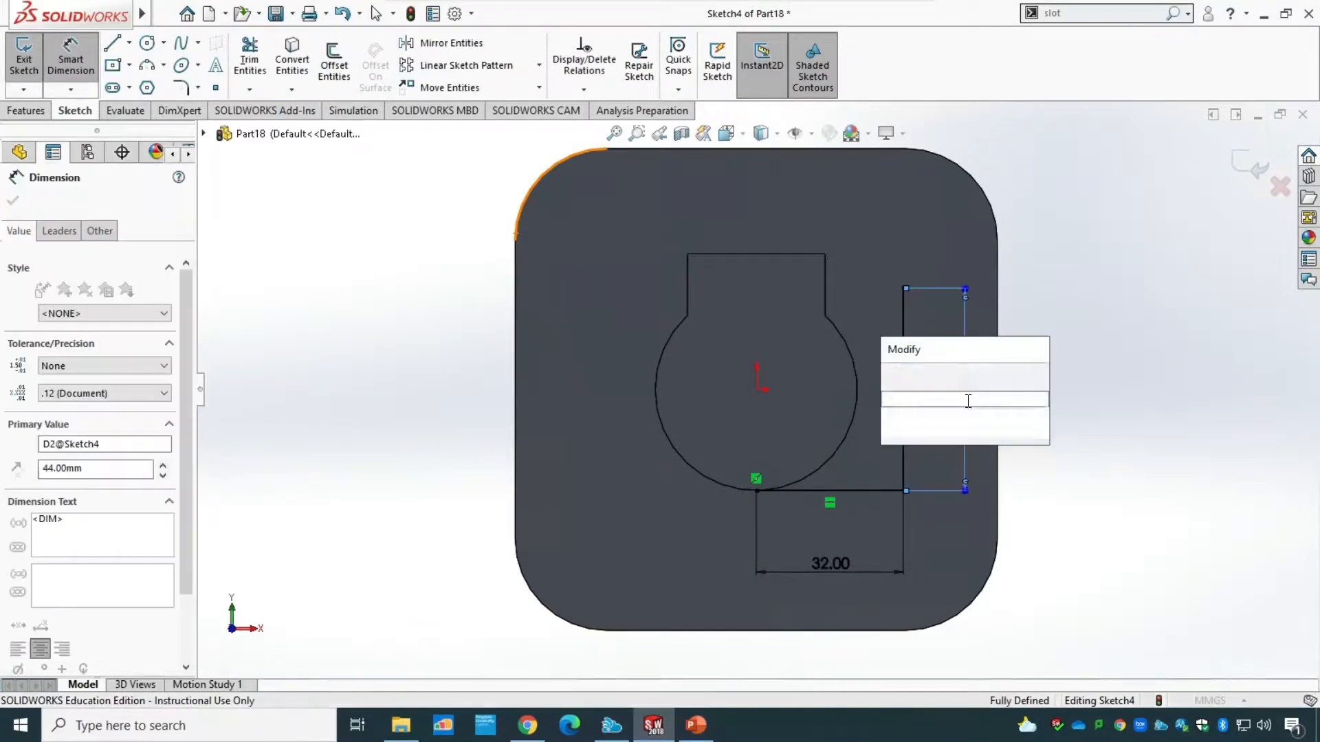
type("30")
key("Return")
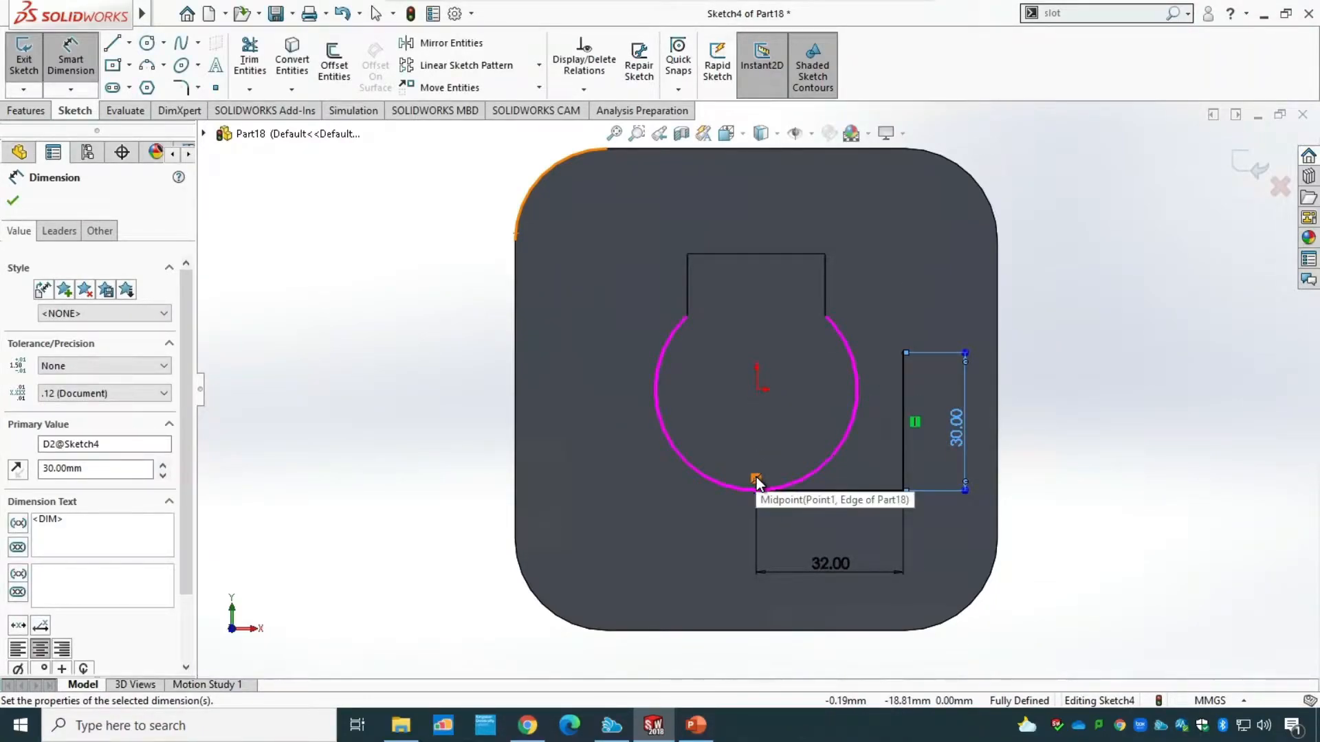
key("Escape")
key("Escape")
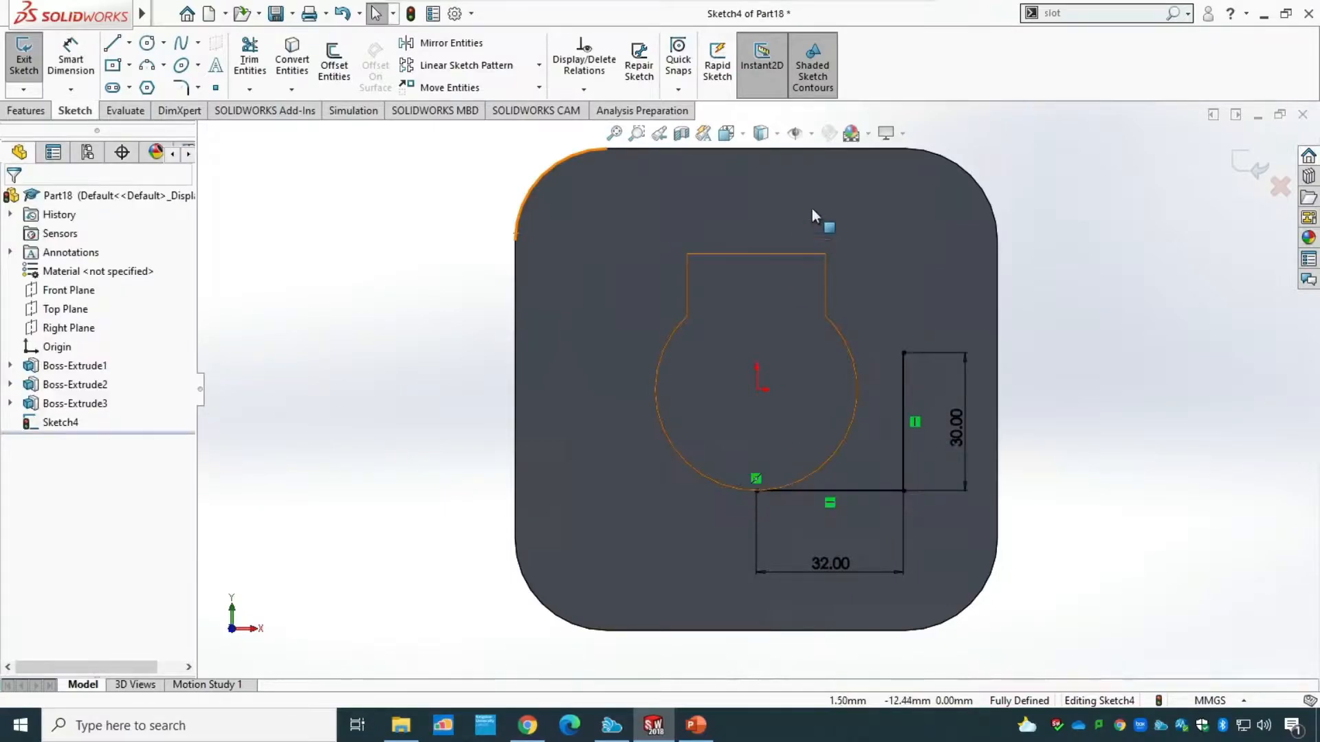
Add a tangent relation between the boss's circular edge and the 32 mm horizontal line.
left_click(583, 89)
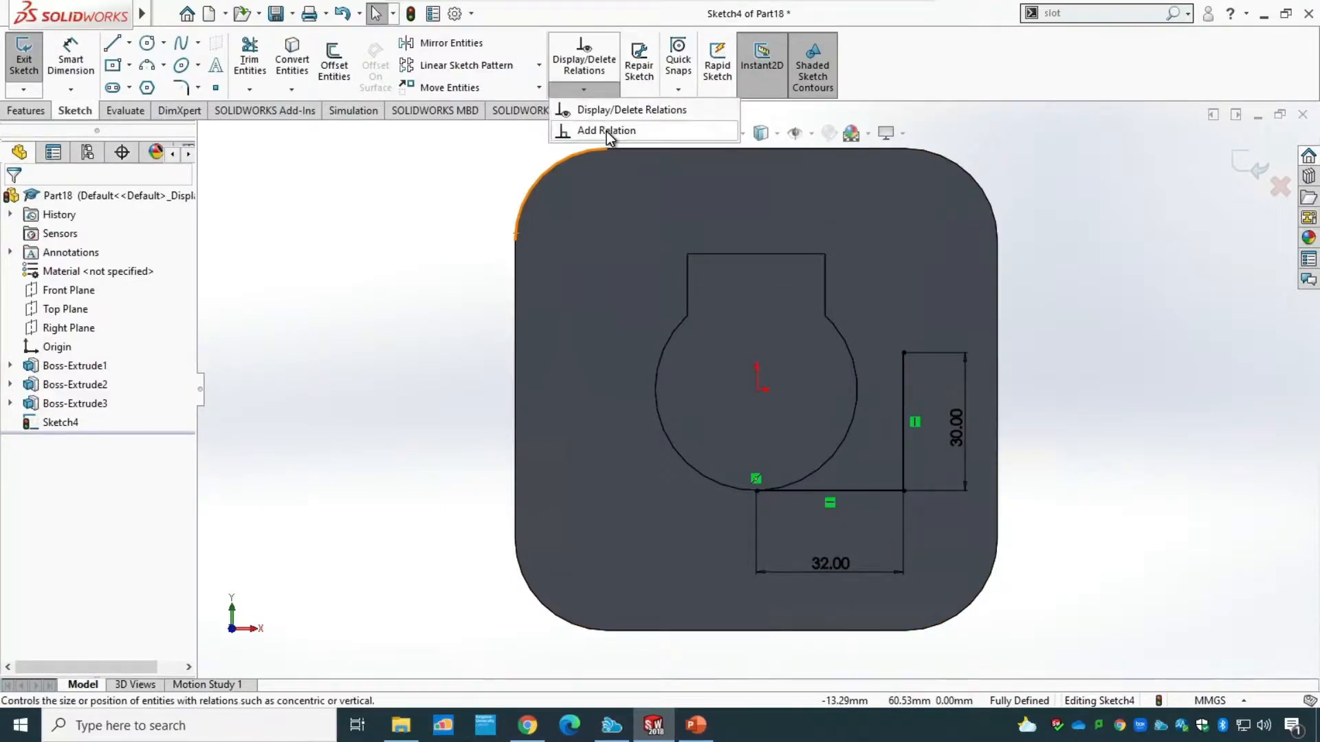
left_click(607, 133)
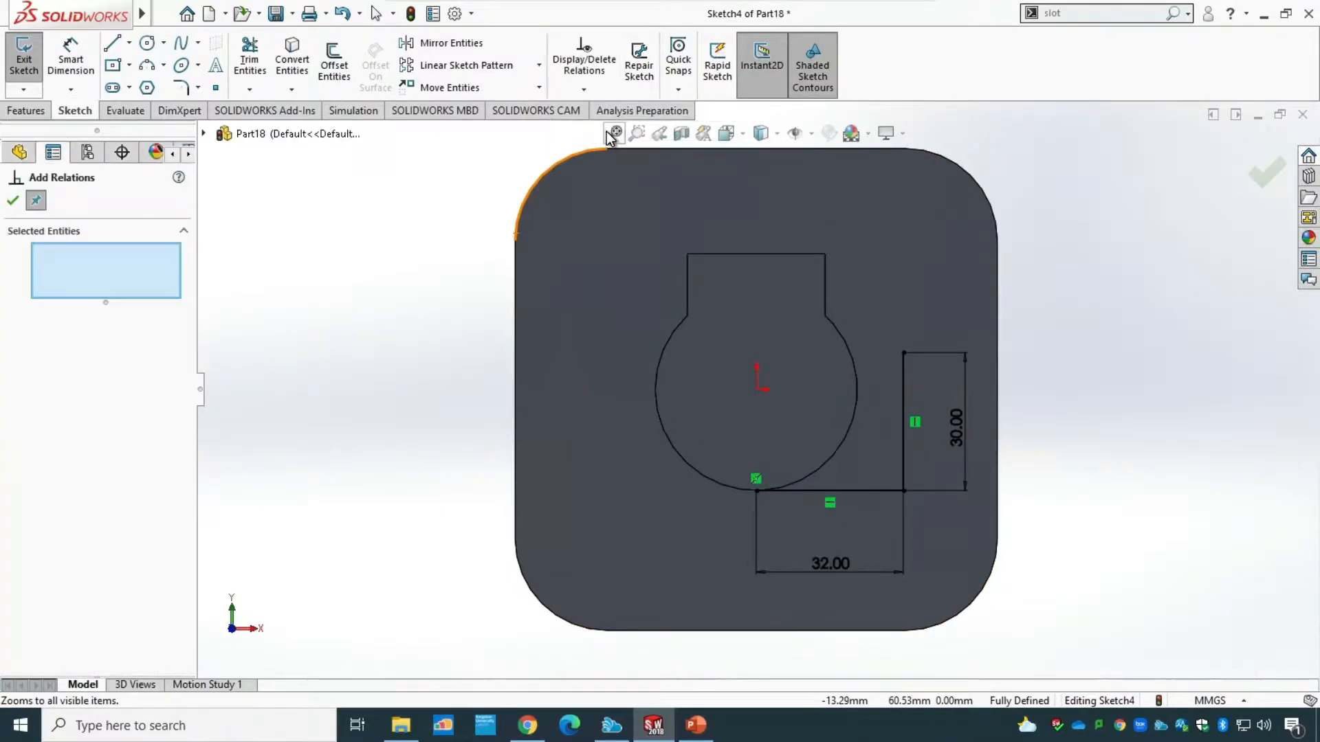
left_click(818, 468)
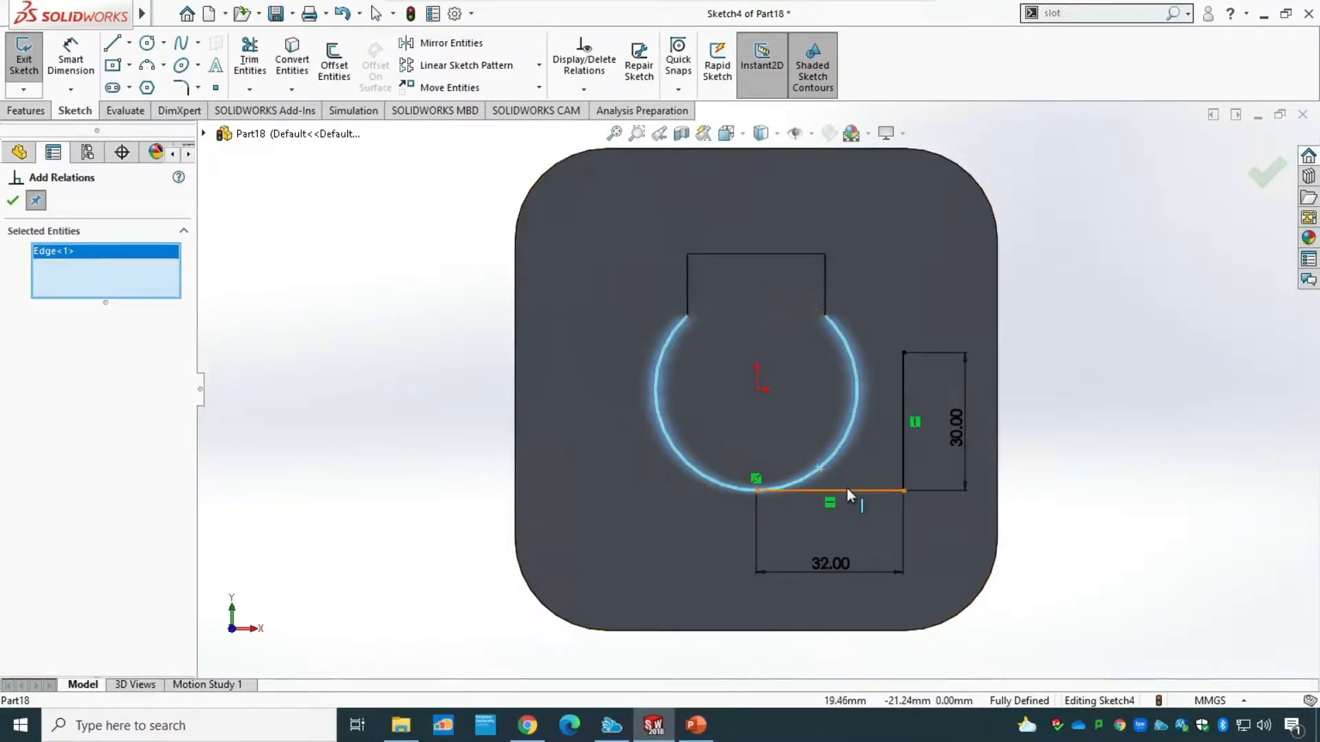
left_click(847, 489)
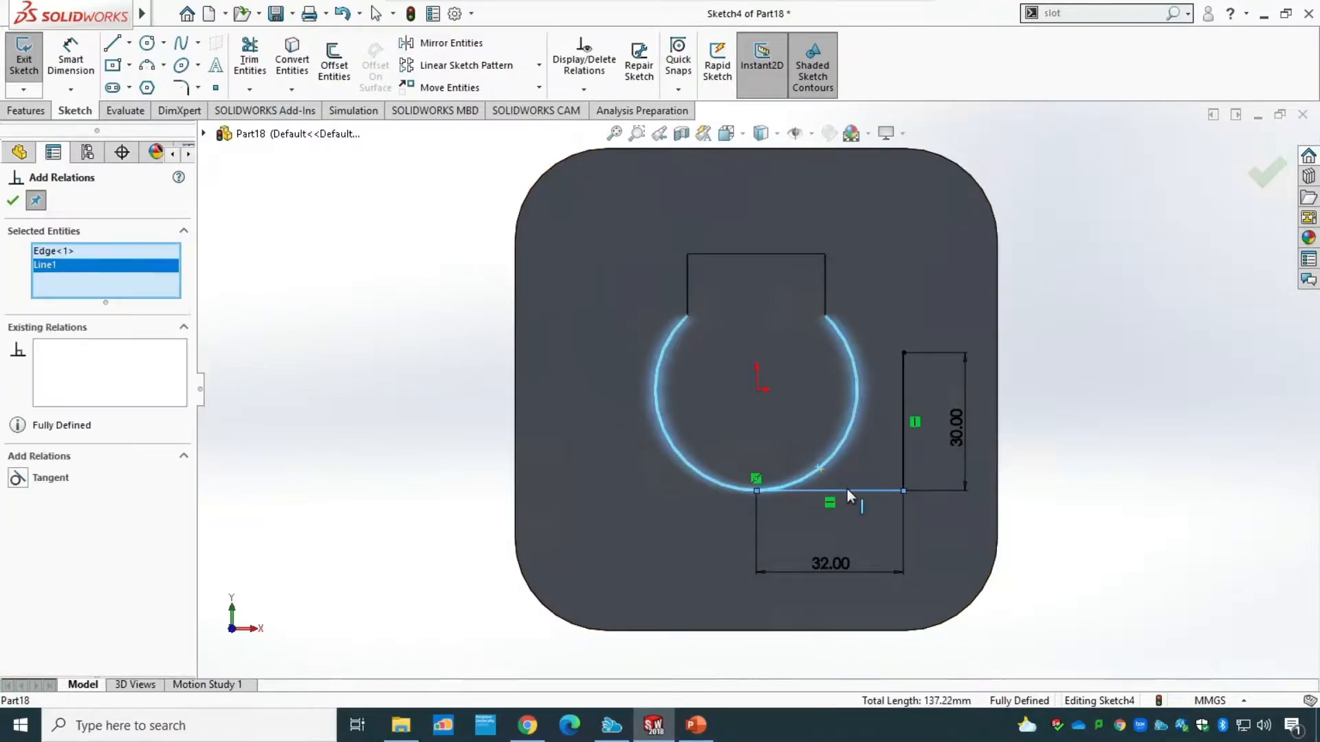
left_click(17, 477)
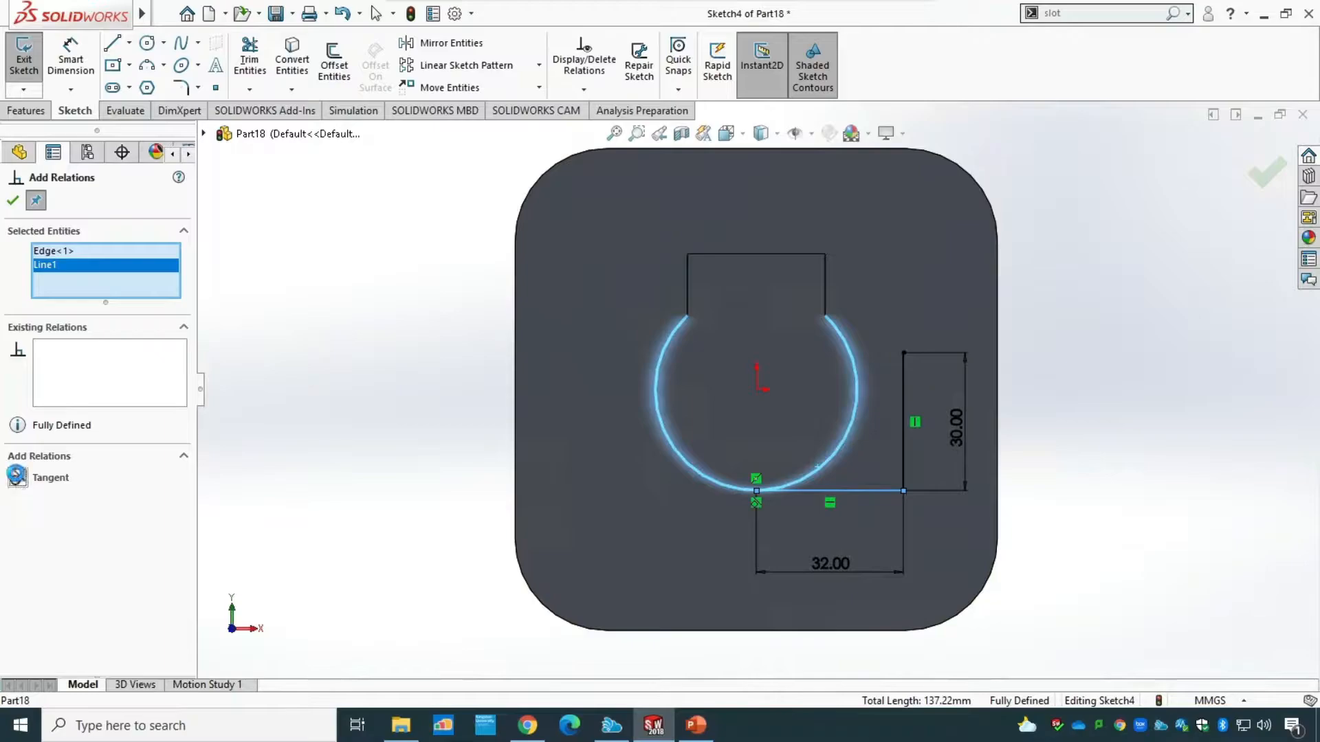
left_click(12, 200)
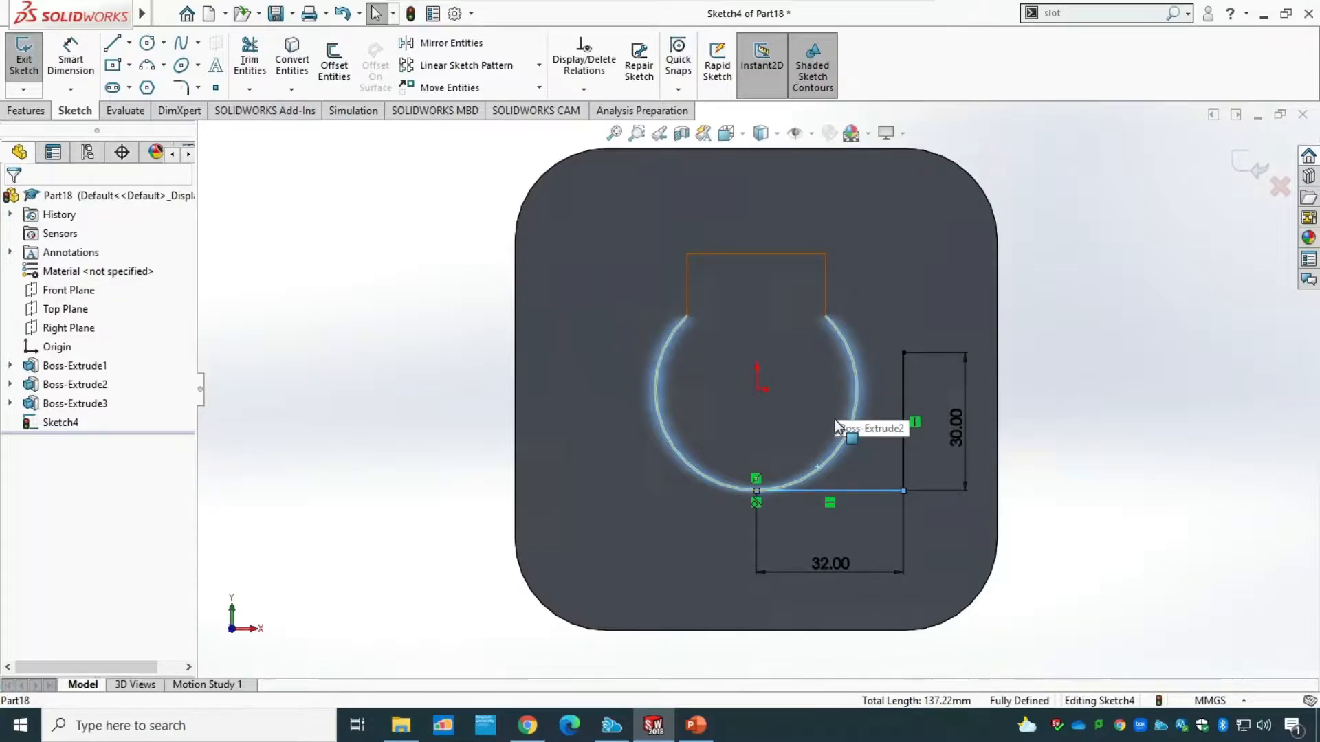
Draw a horizontal line from the vertical line's upper end back to the boss's circular edge.
left_click(112, 43)
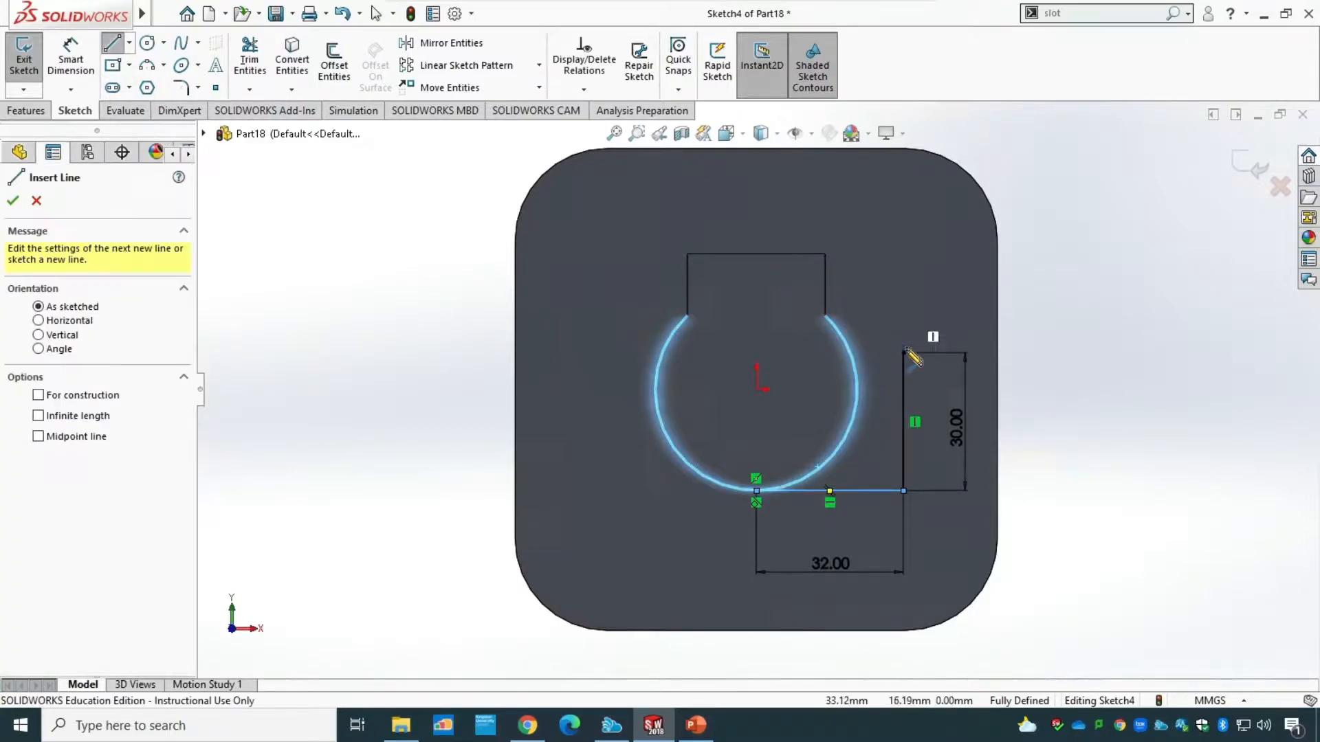
left_click(903, 352)
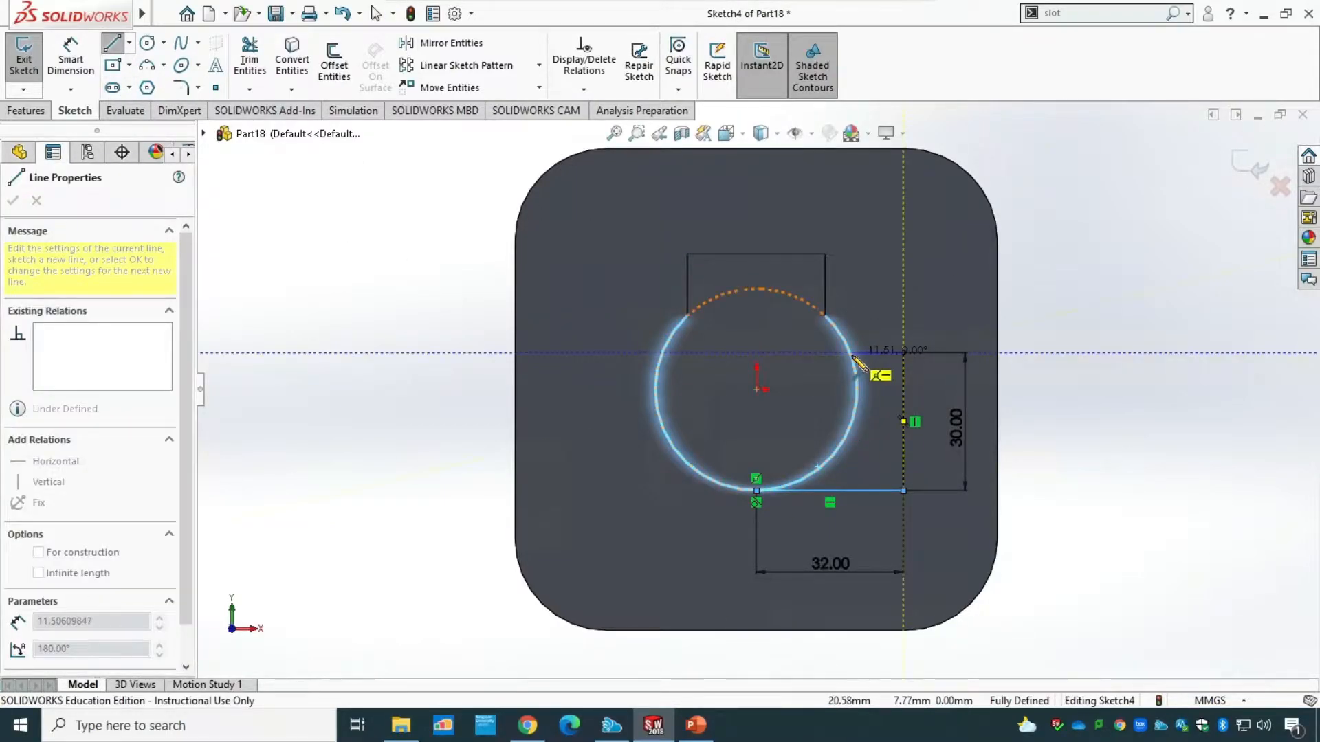
left_click(851, 354)
key("Escape")
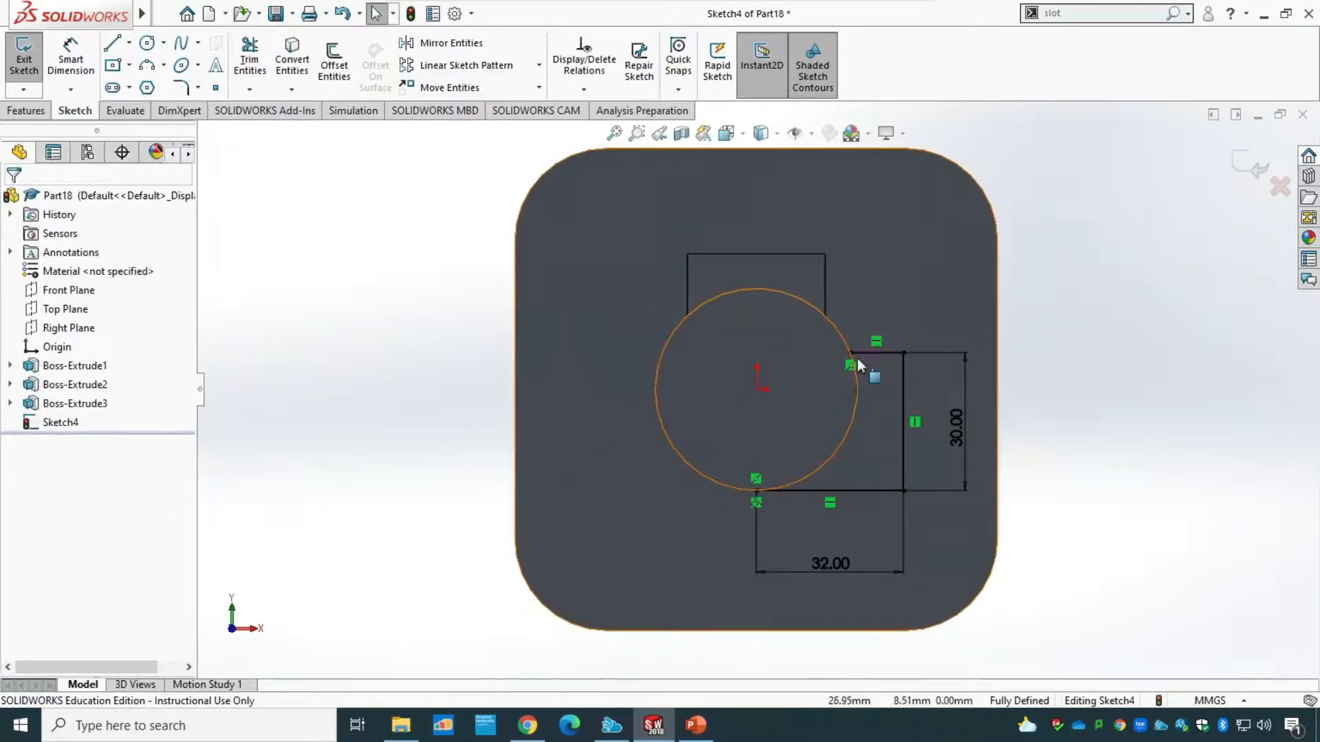
left_click(584, 89)
left_click(609, 133)
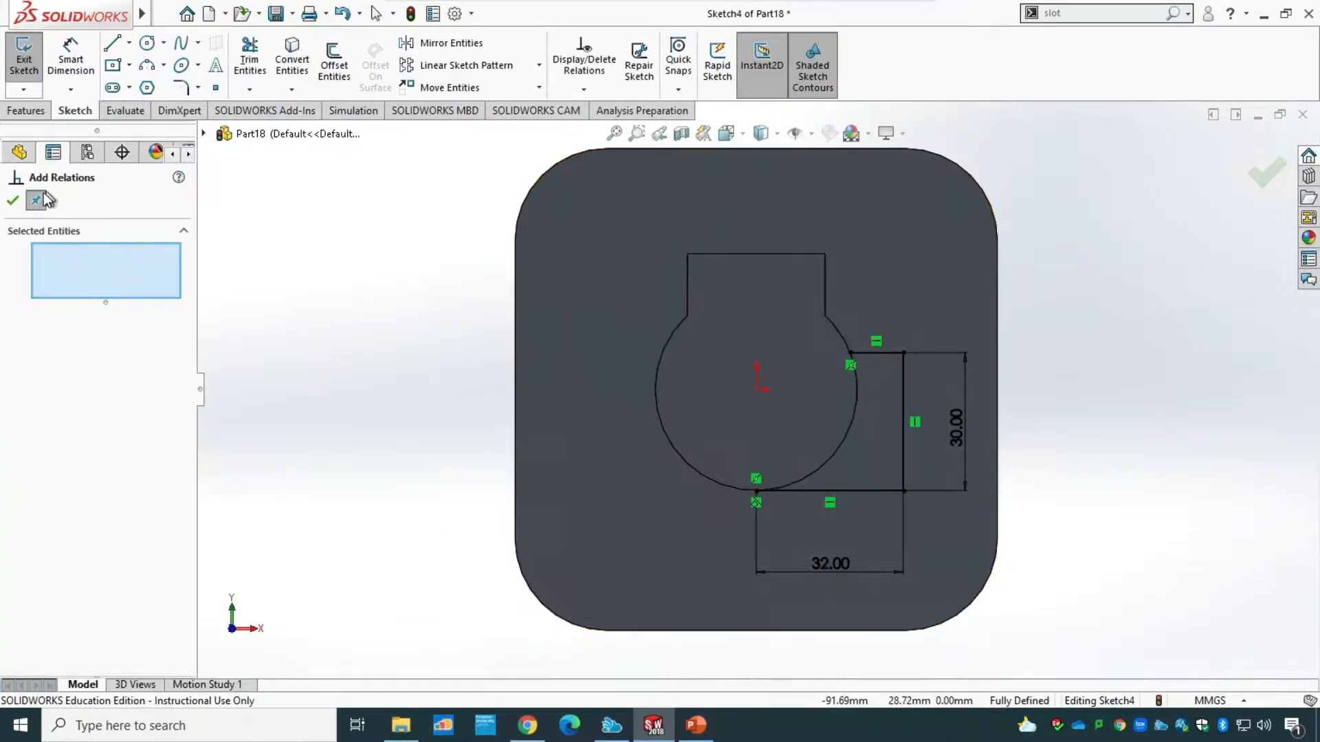
key("Escape")
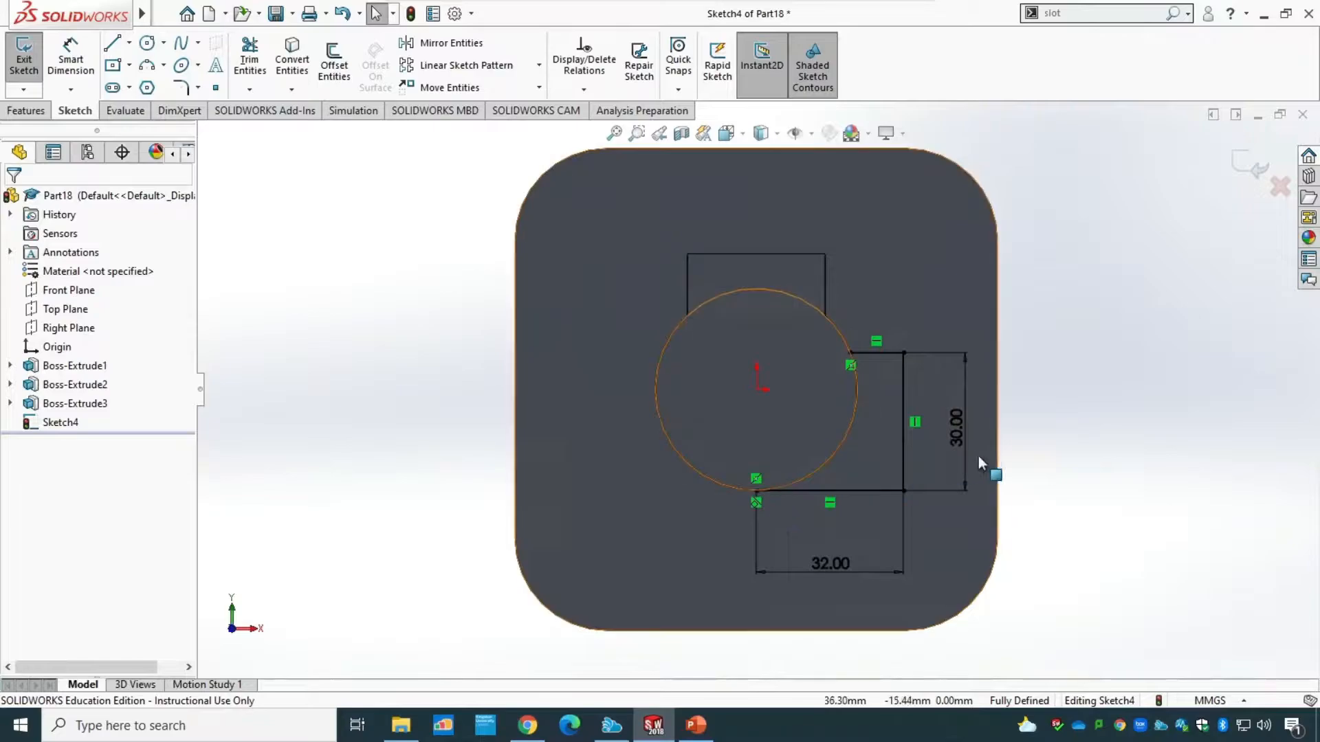
Close the side profile with a 22 mm radius three-point arc along the boss edge, from the upper horizontal line's inner end to the circle's lowest point.
scroll(923, 490, "down", 8)
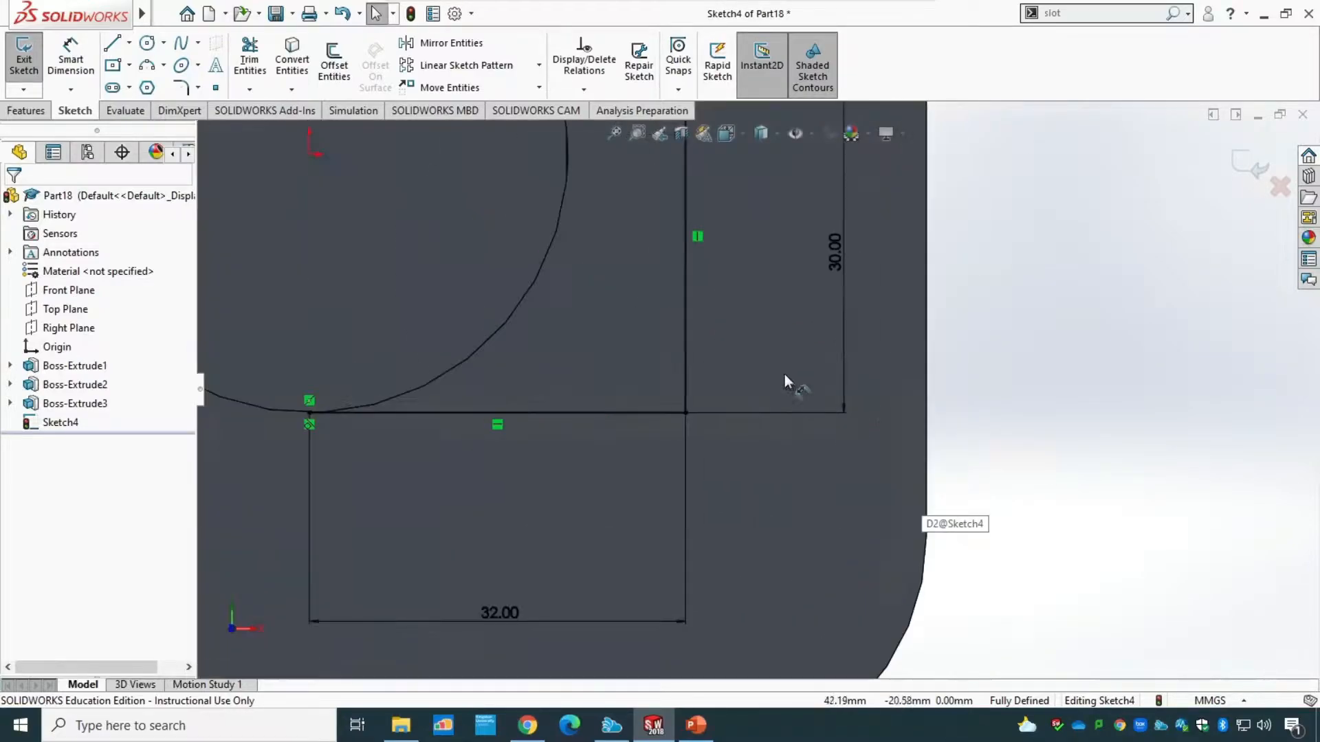
scroll(678, 384, "up", 5)
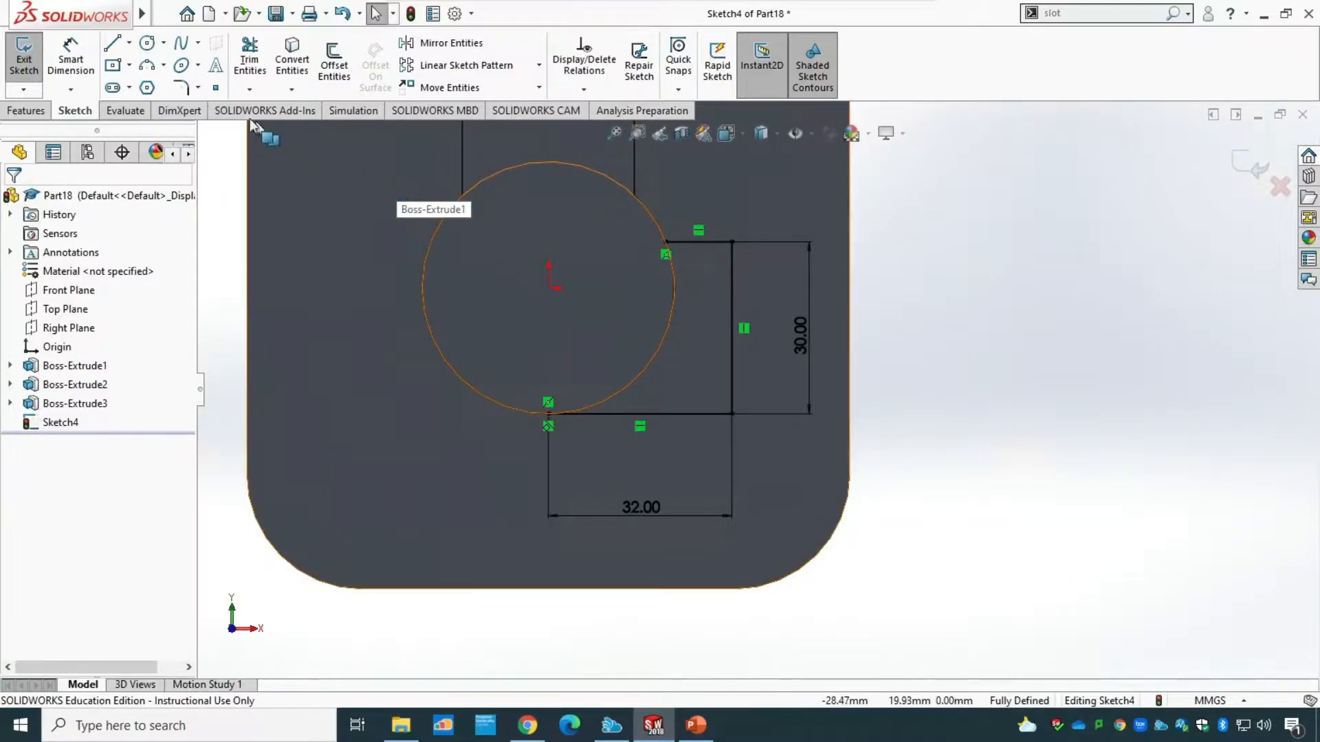
left_click(147, 65)
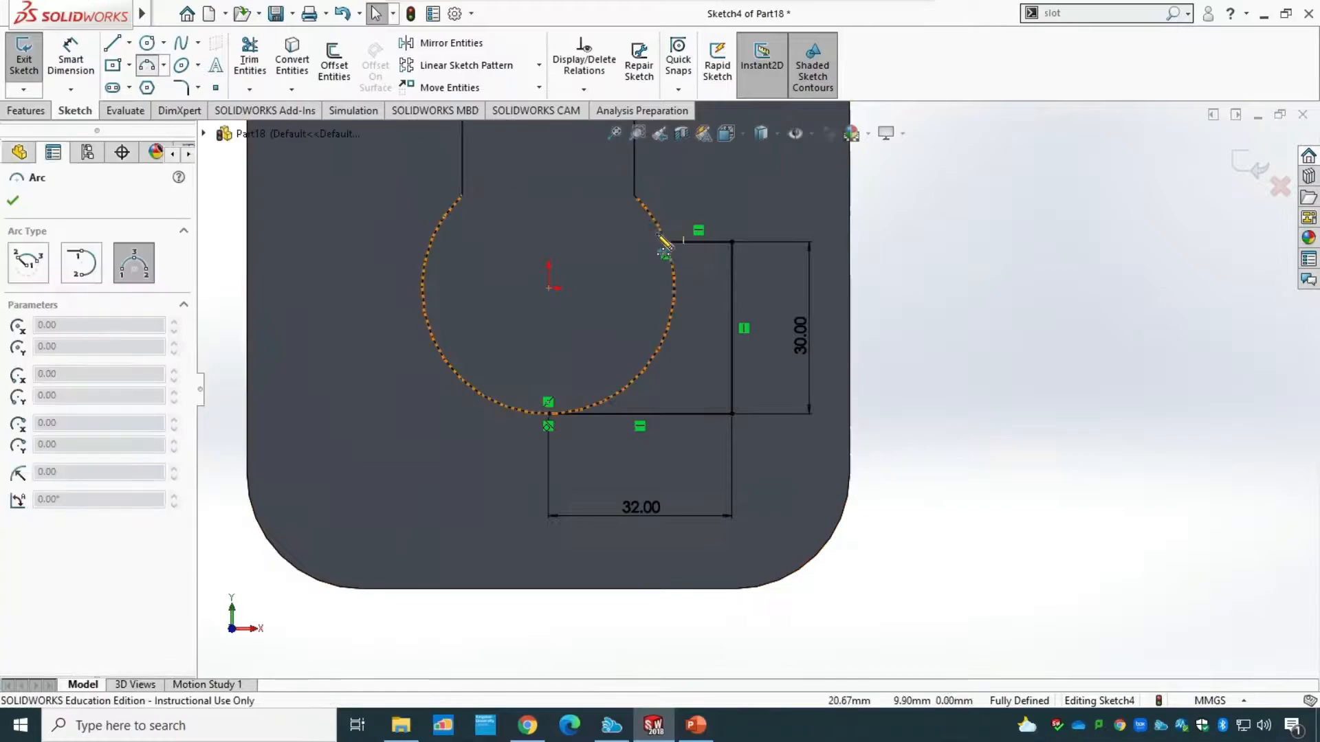
left_click(666, 253)
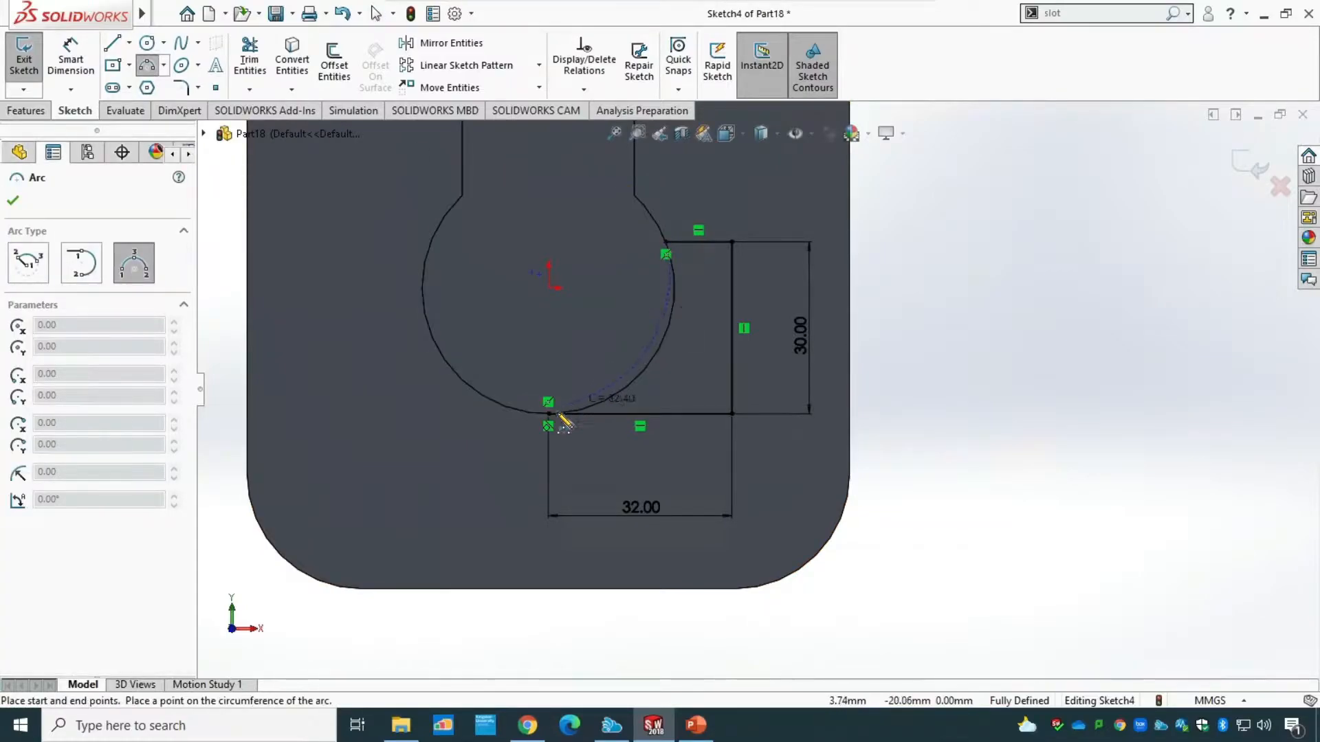
left_click(548, 413)
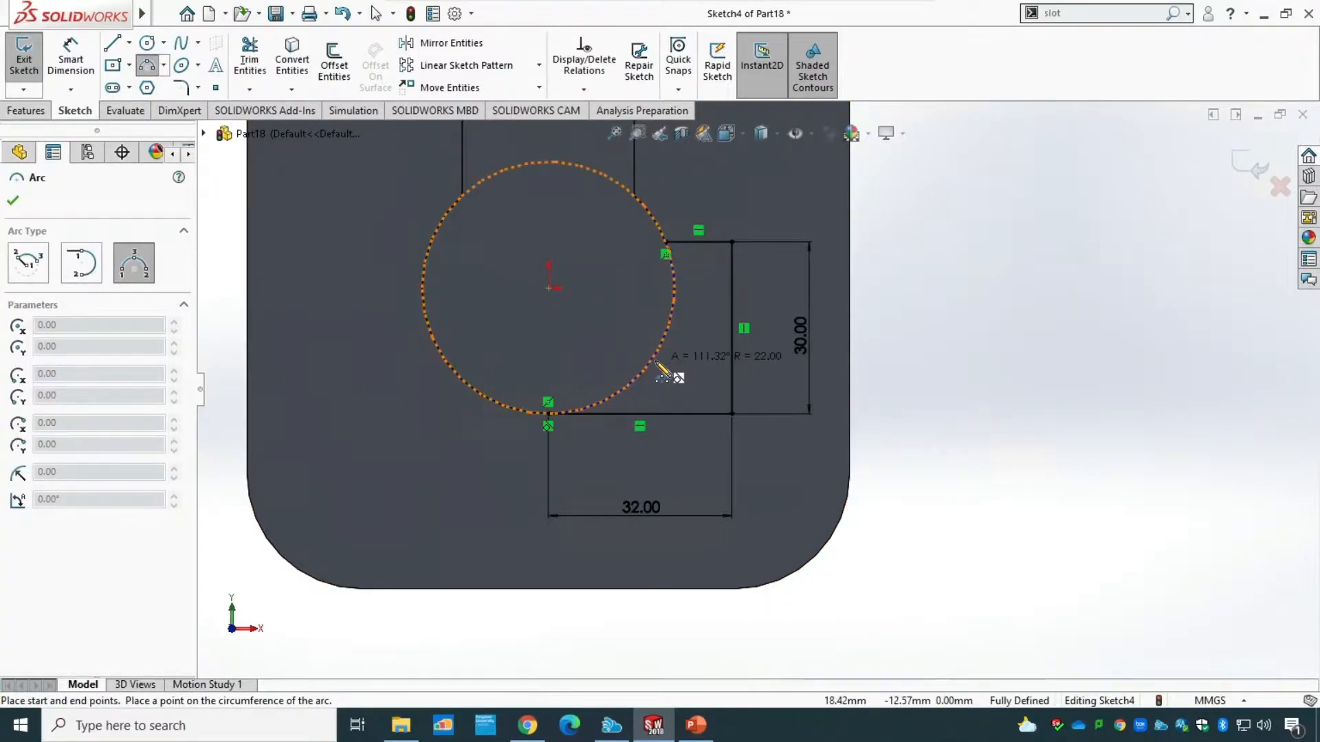
left_click(660, 371)
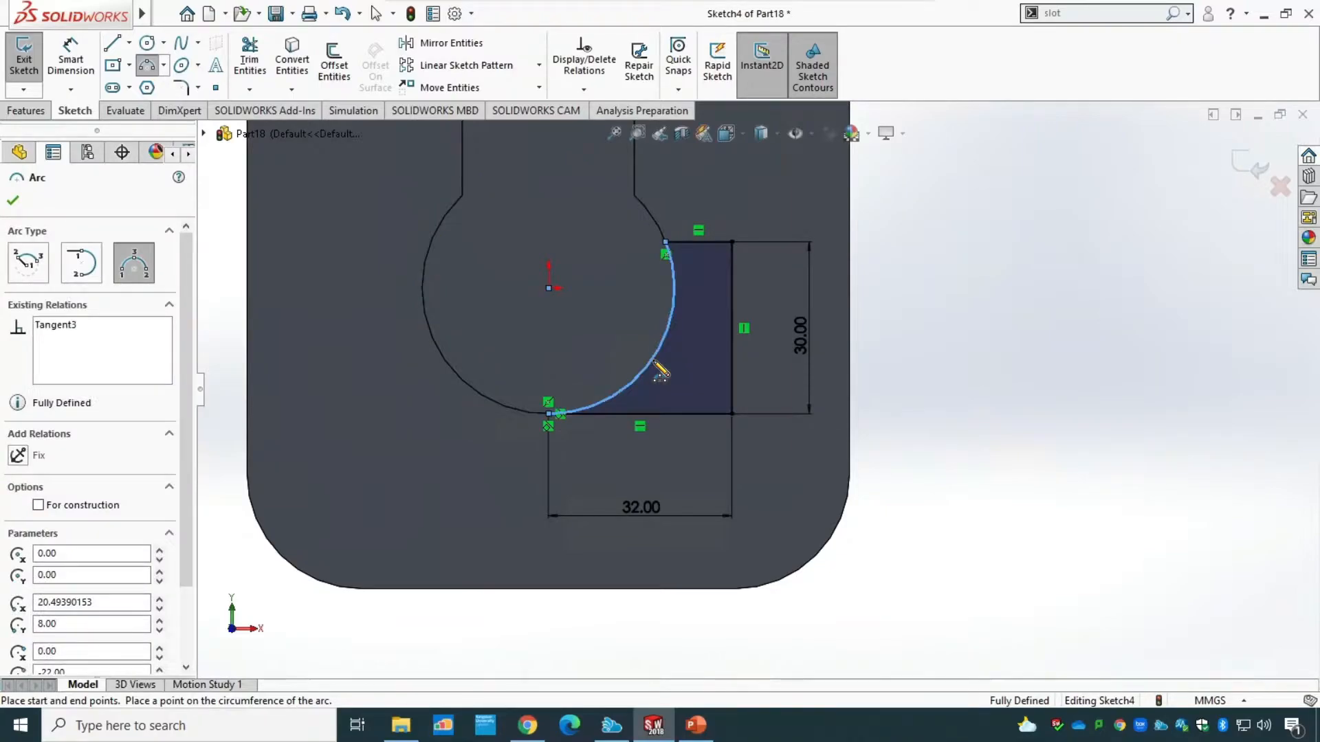
key("Escape")
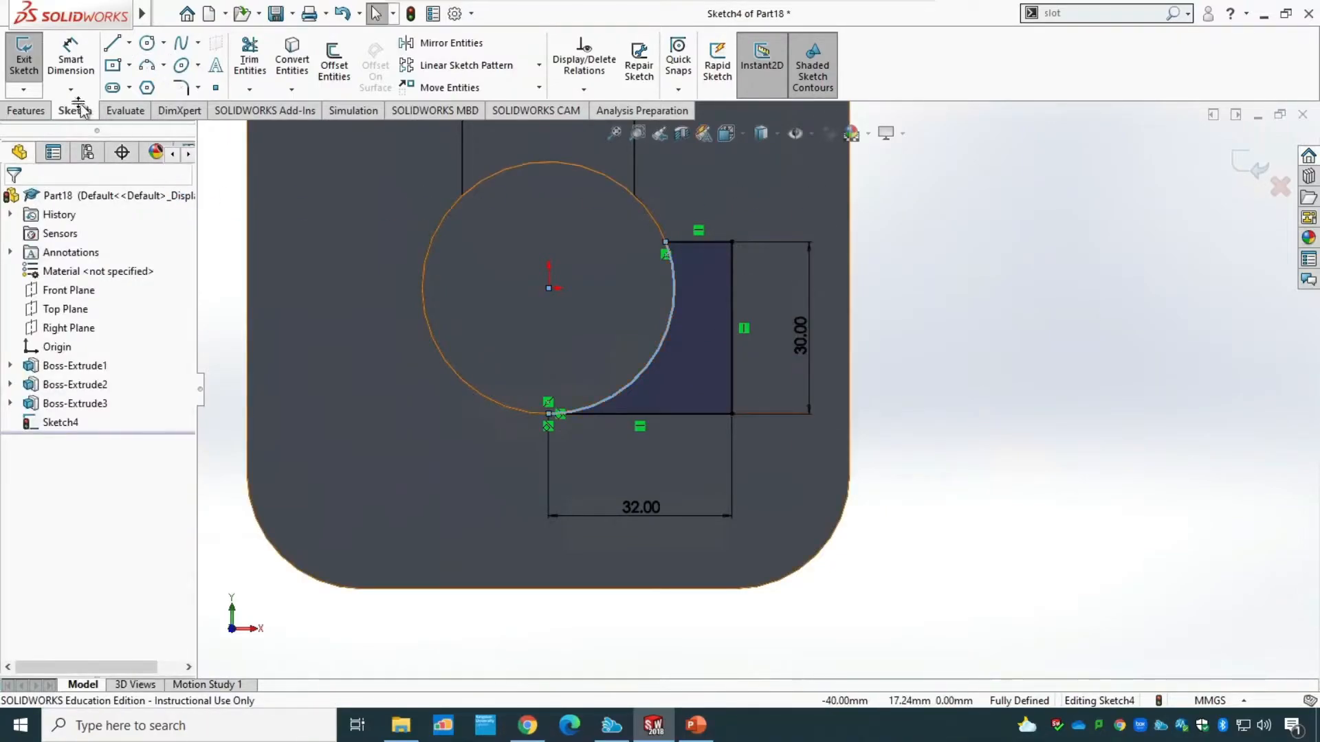
Exit the side profile sketch and extrude it 57 mm in the reversed direction, toward the base plate.
left_click(20, 71)
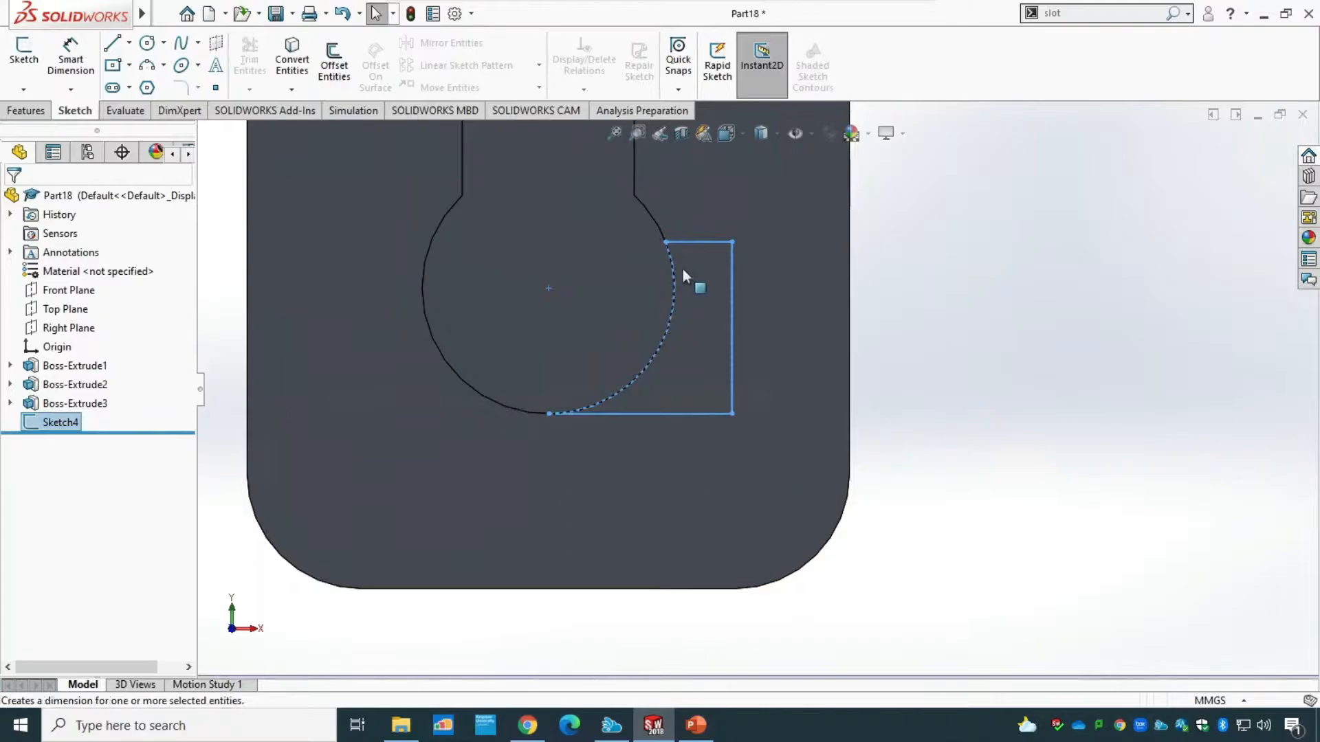
mouse_move(1003, 310)
middle_mouse_down()
mouse_move(902, 353)
mouse_move(843, 428)
mouse_move(672, 580)
mouse_move(678, 524)
mouse_move(701, 539)
middle_mouse_up()
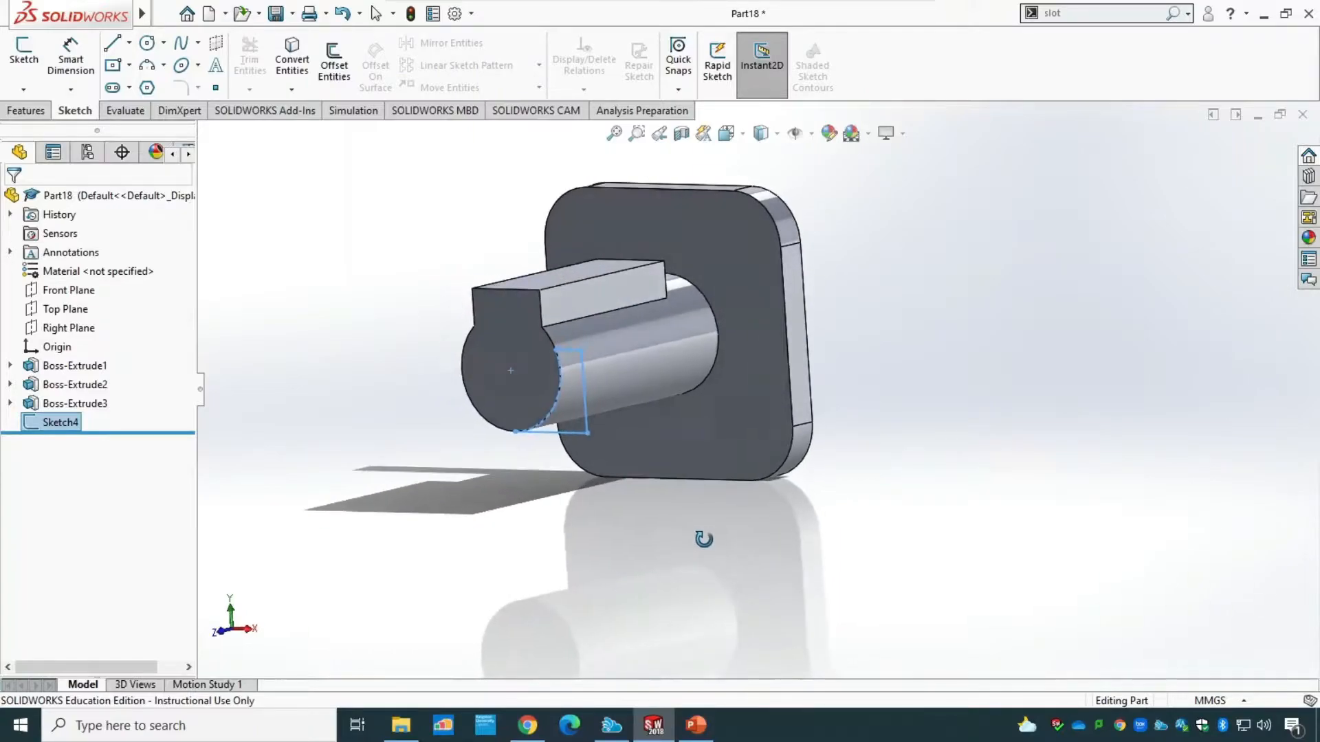
left_click(39, 113)
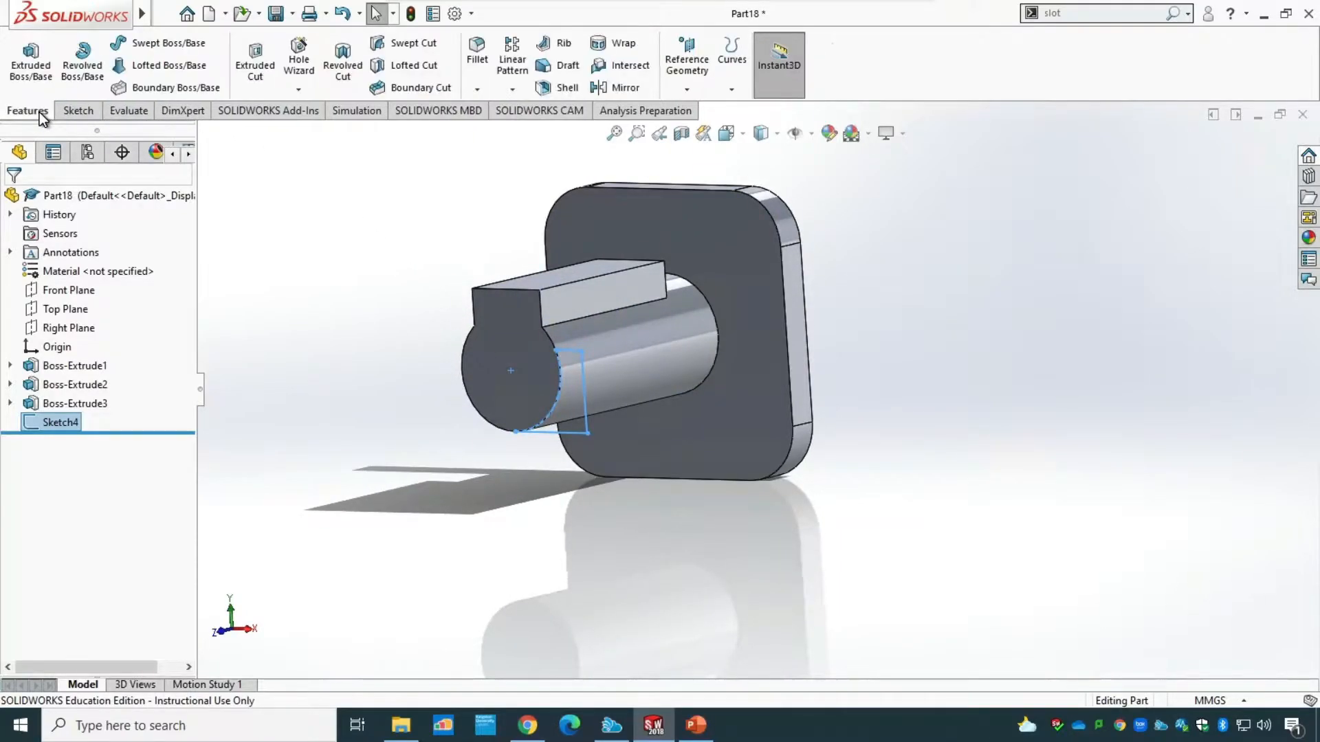
left_click(42, 69)
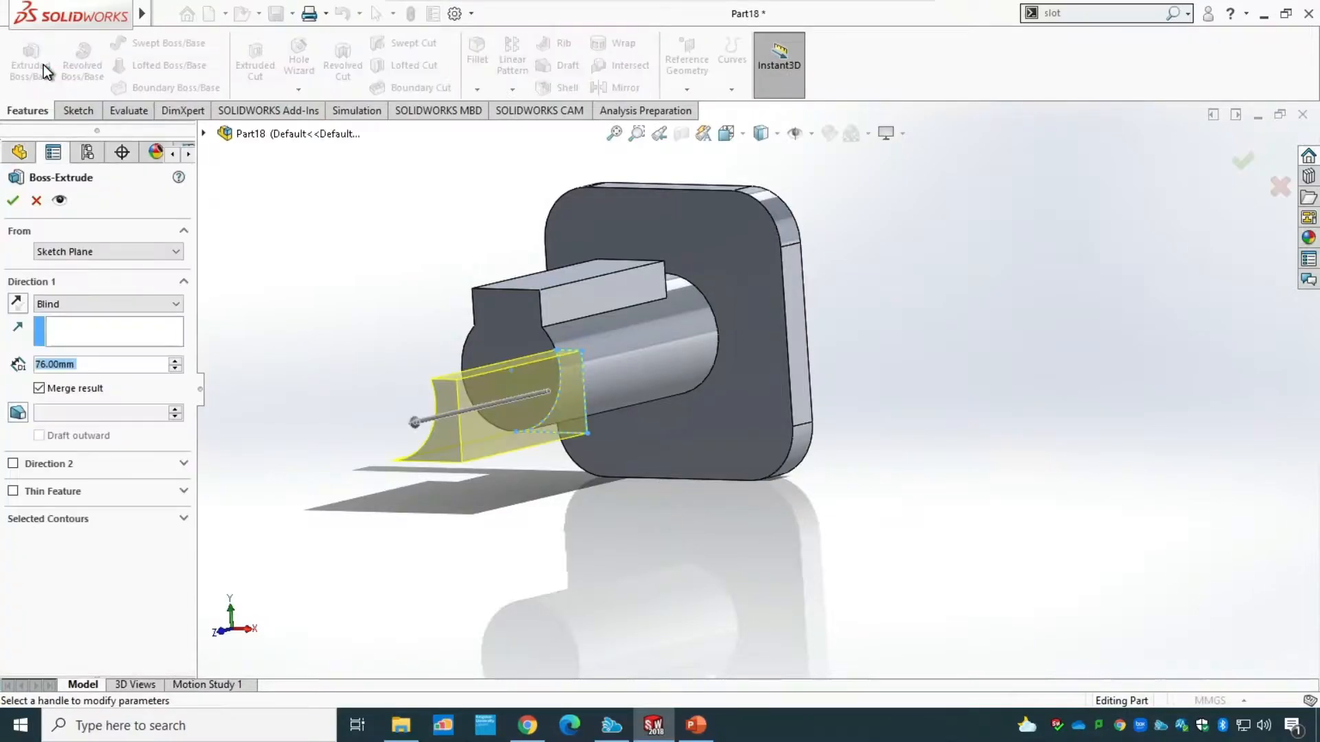
left_click(17, 304)
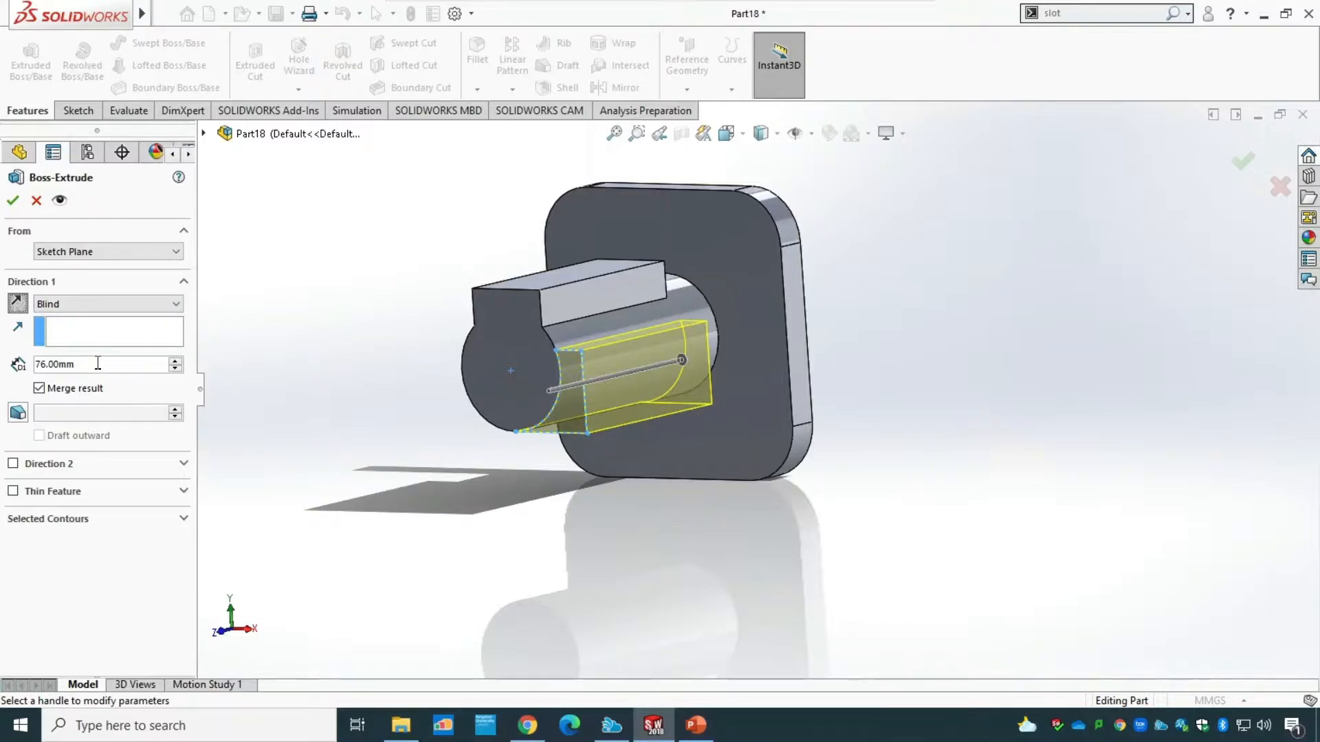
left_click_drag(98, 365, 11, 362)
type("57")
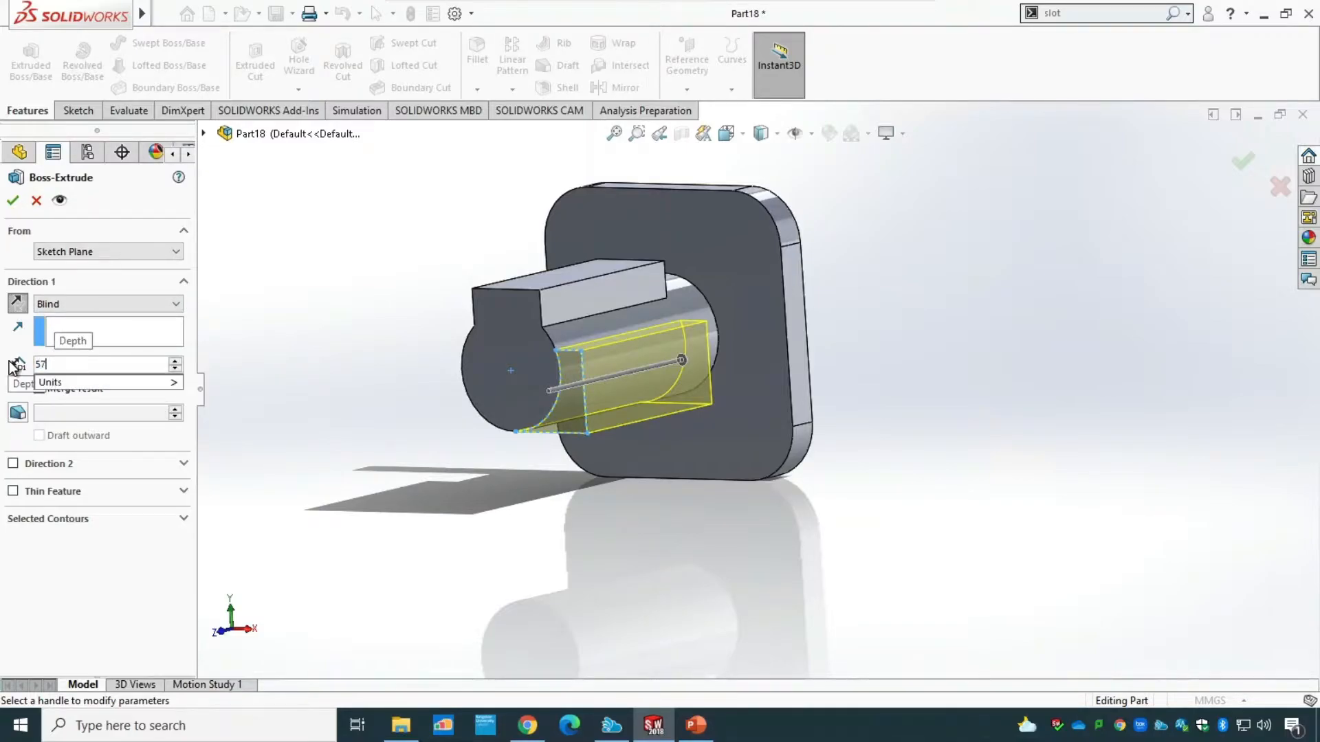
key("Return")
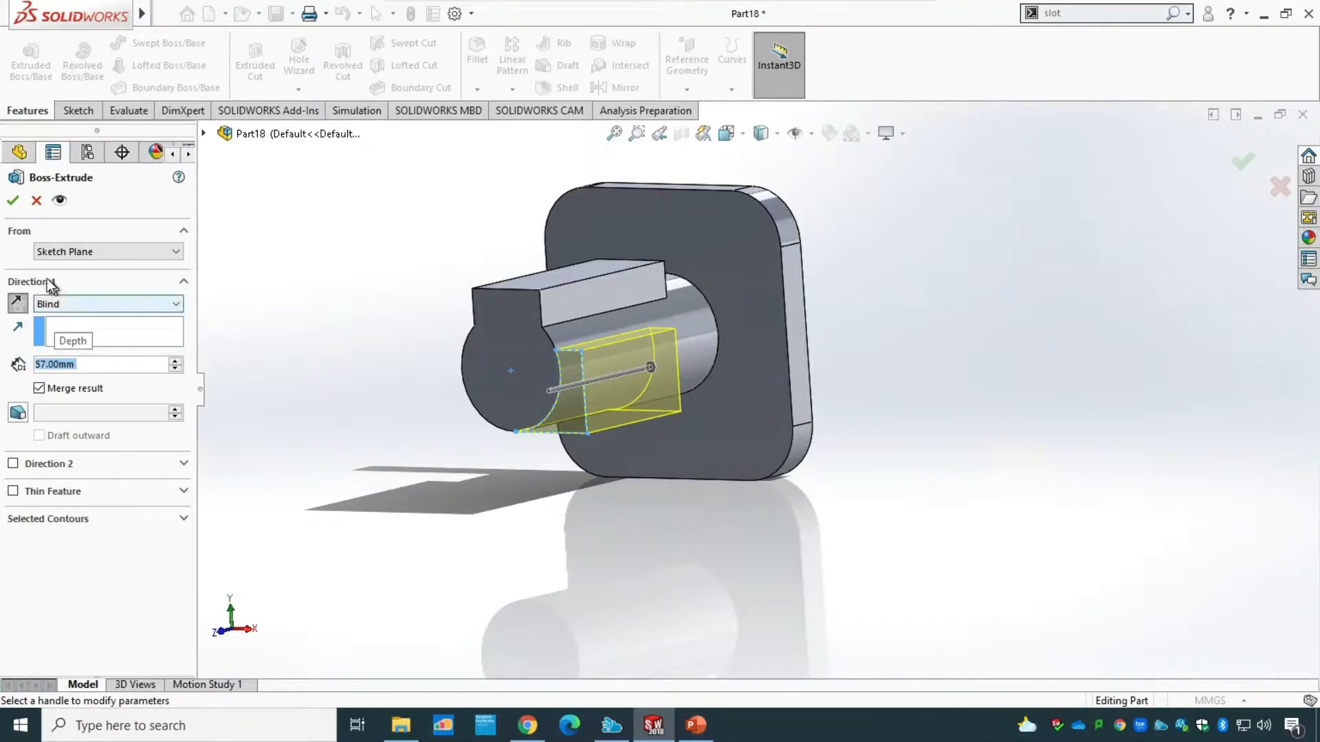
left_click(12, 200)
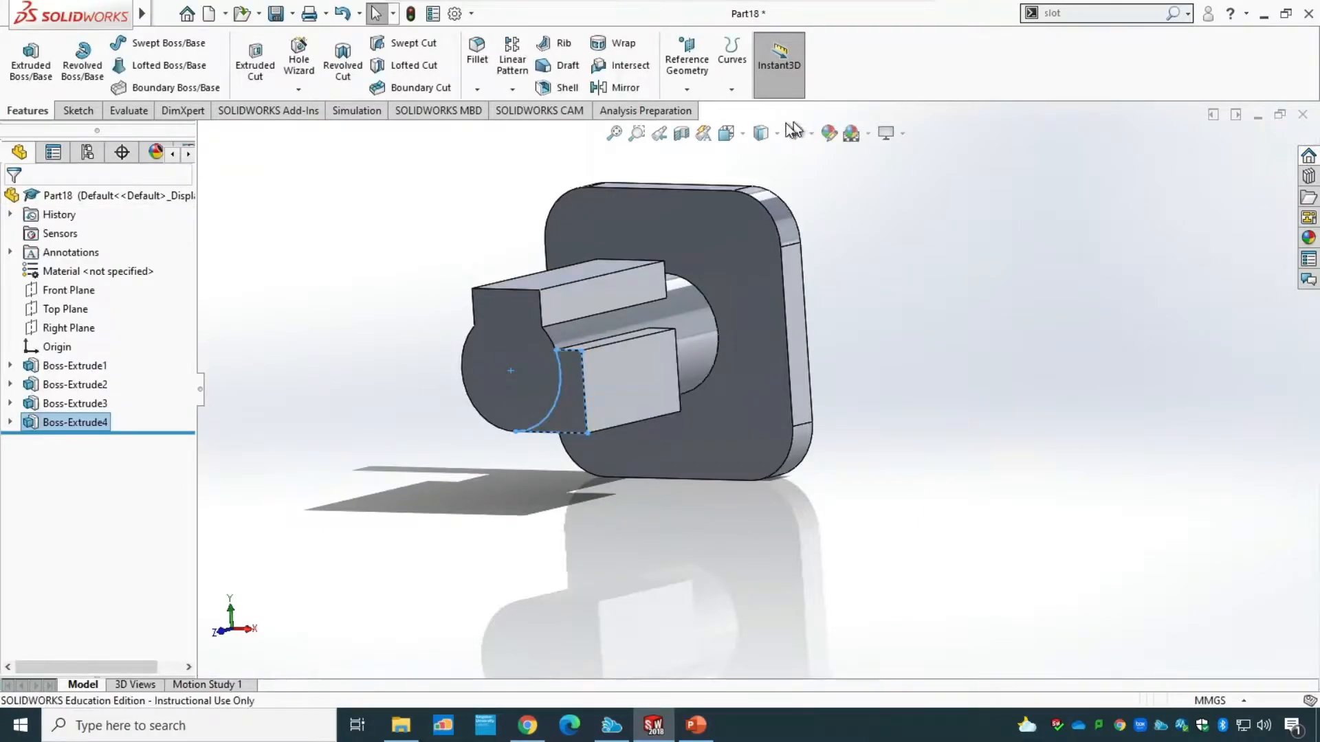
left_click(742, 134)
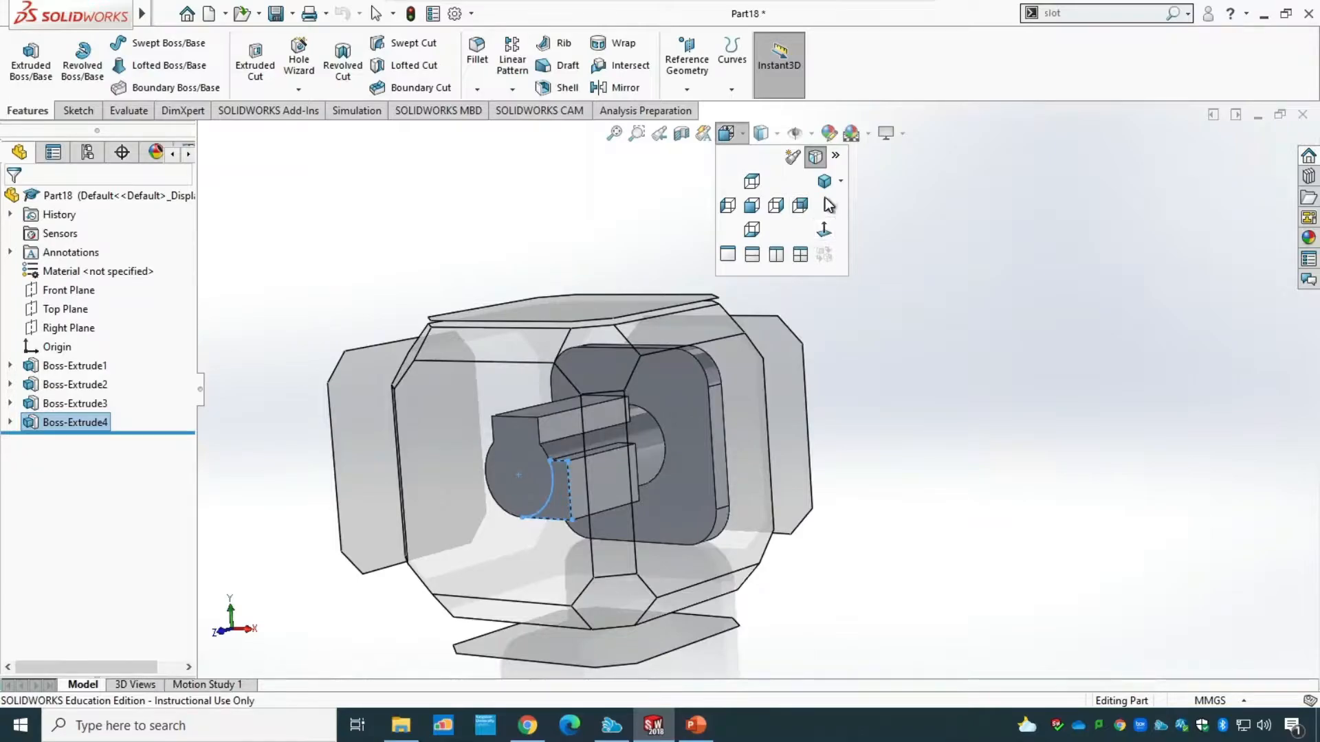
left_click(825, 182)
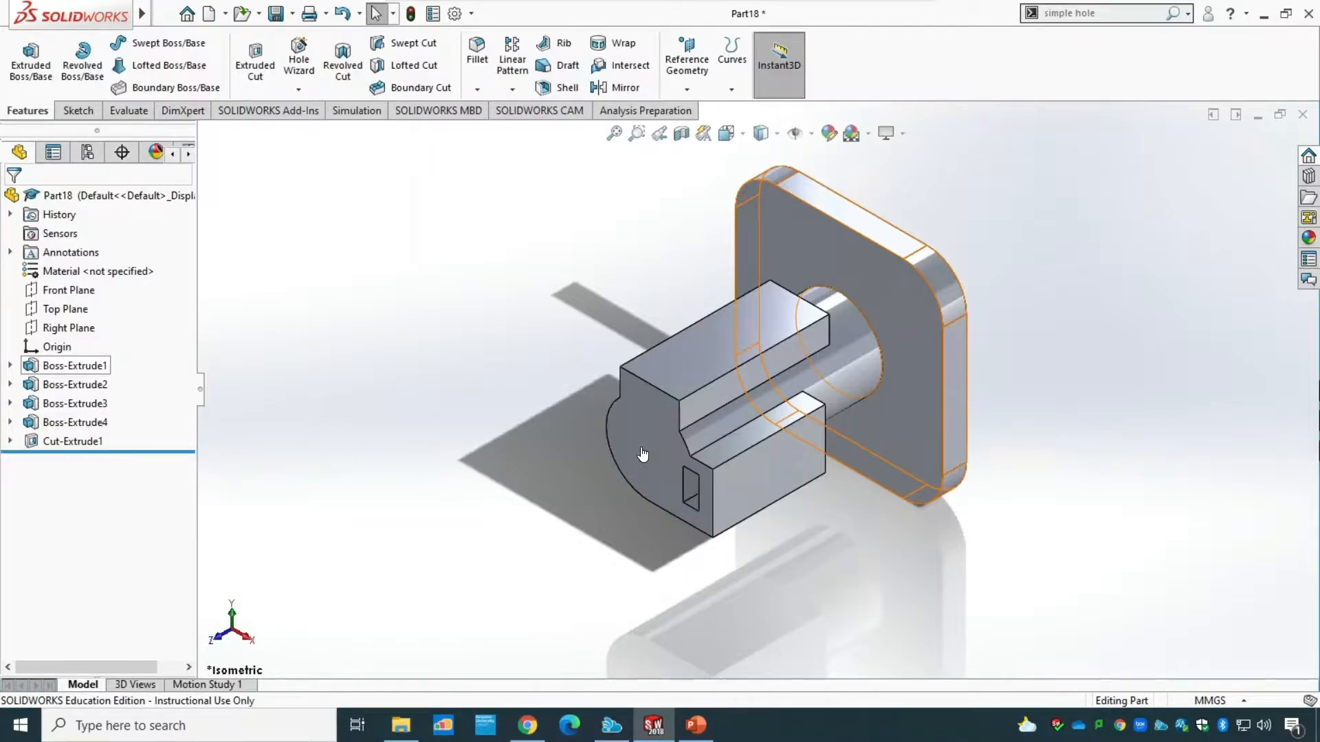
left_click(304, 59)
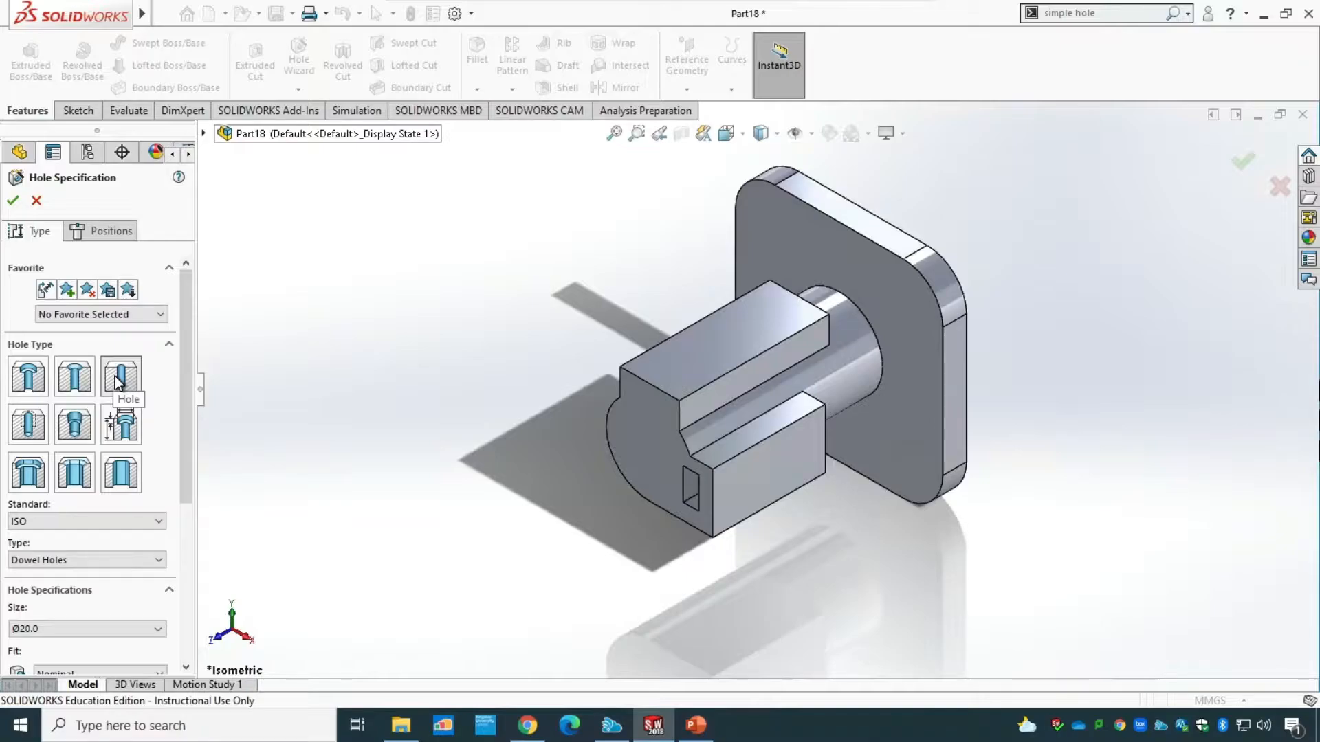
left_click(99, 559)
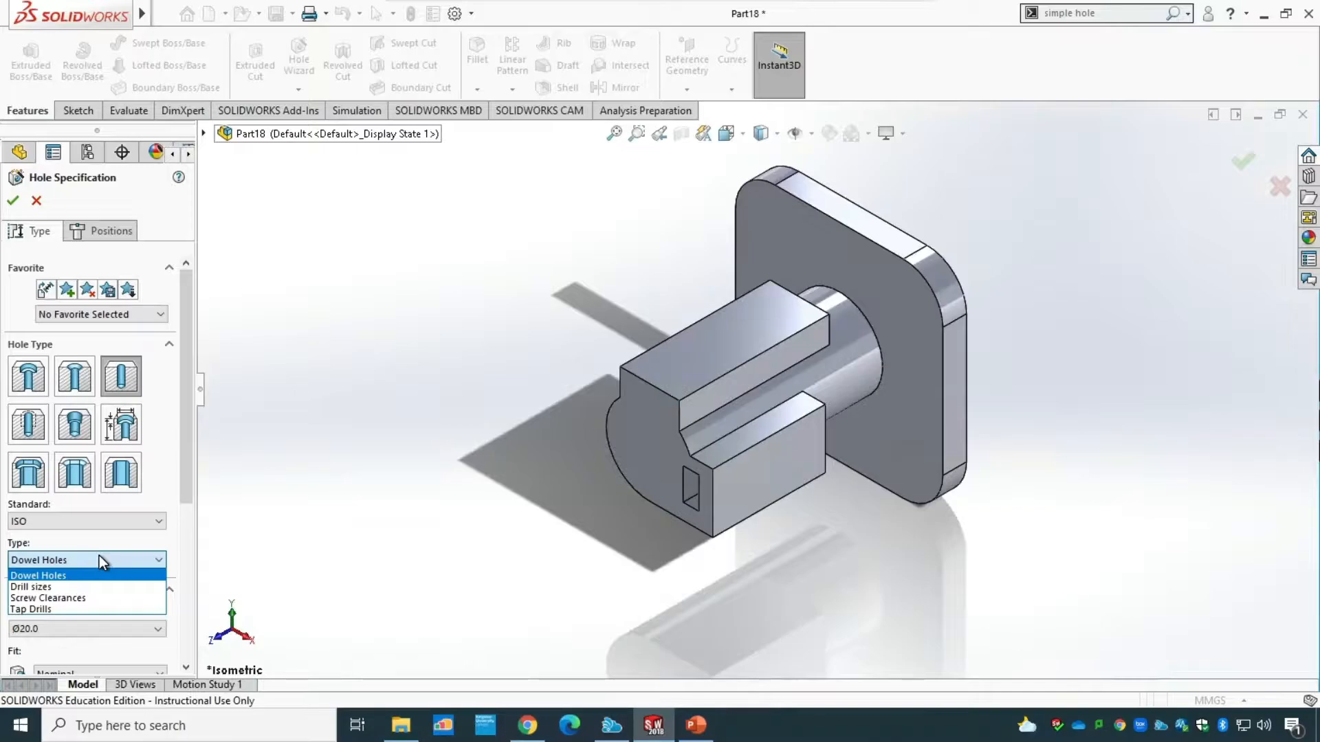
left_click(99, 556)
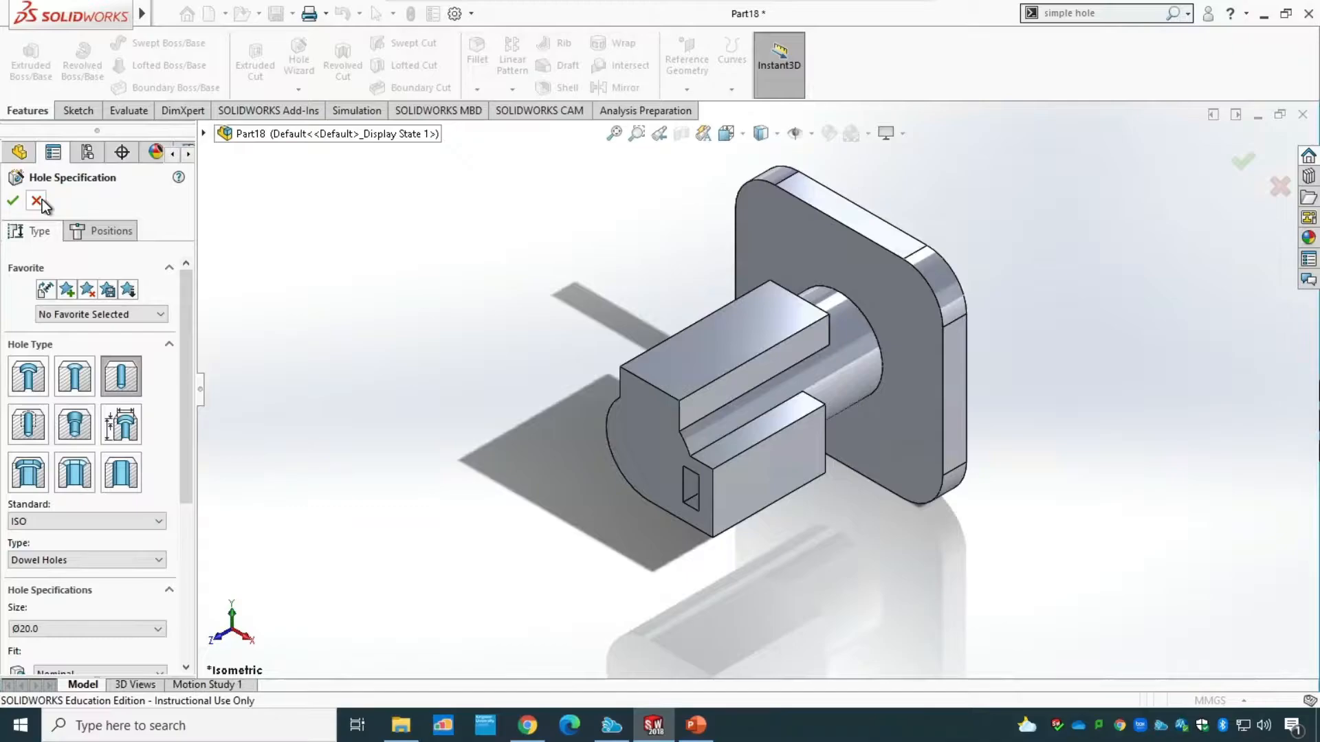
left_click(37, 200)
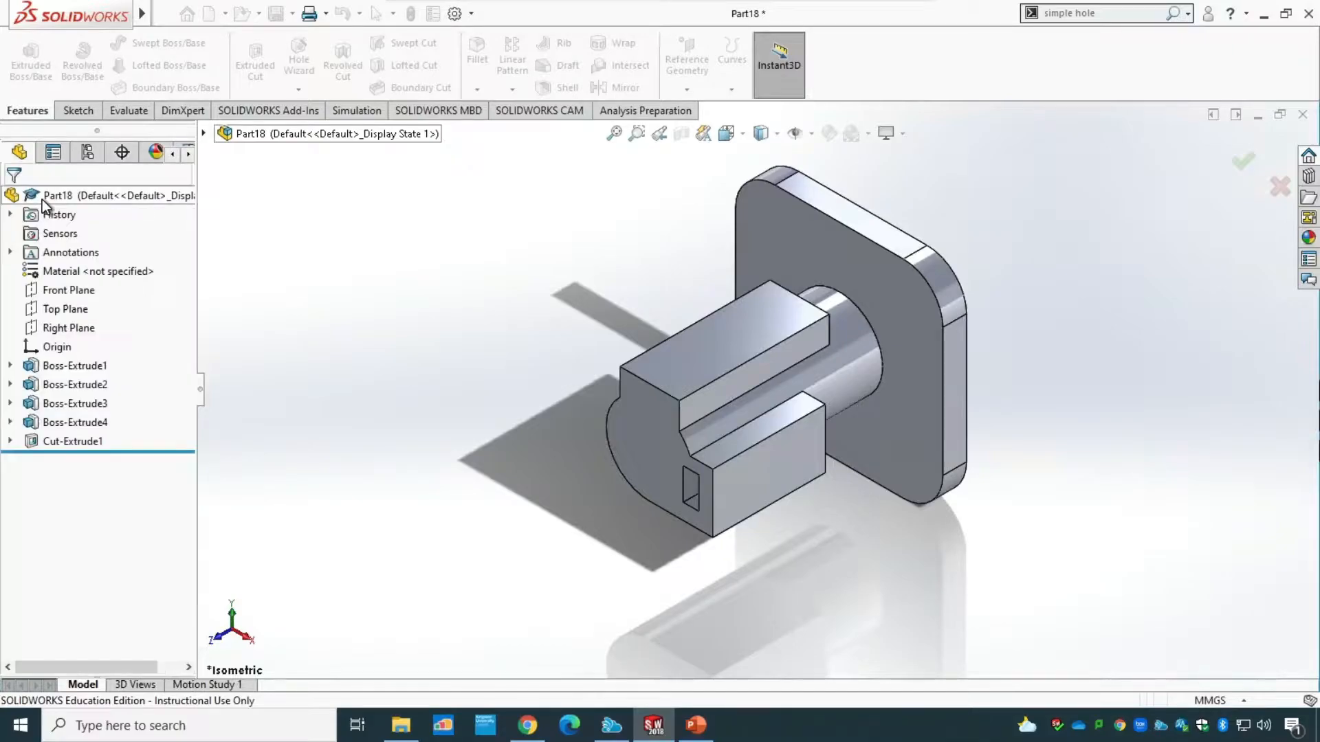
Place a blind Simple Hole on the boss's front end face with a 96 mm depth and 20 mm diameter.
left_click(1118, 18)
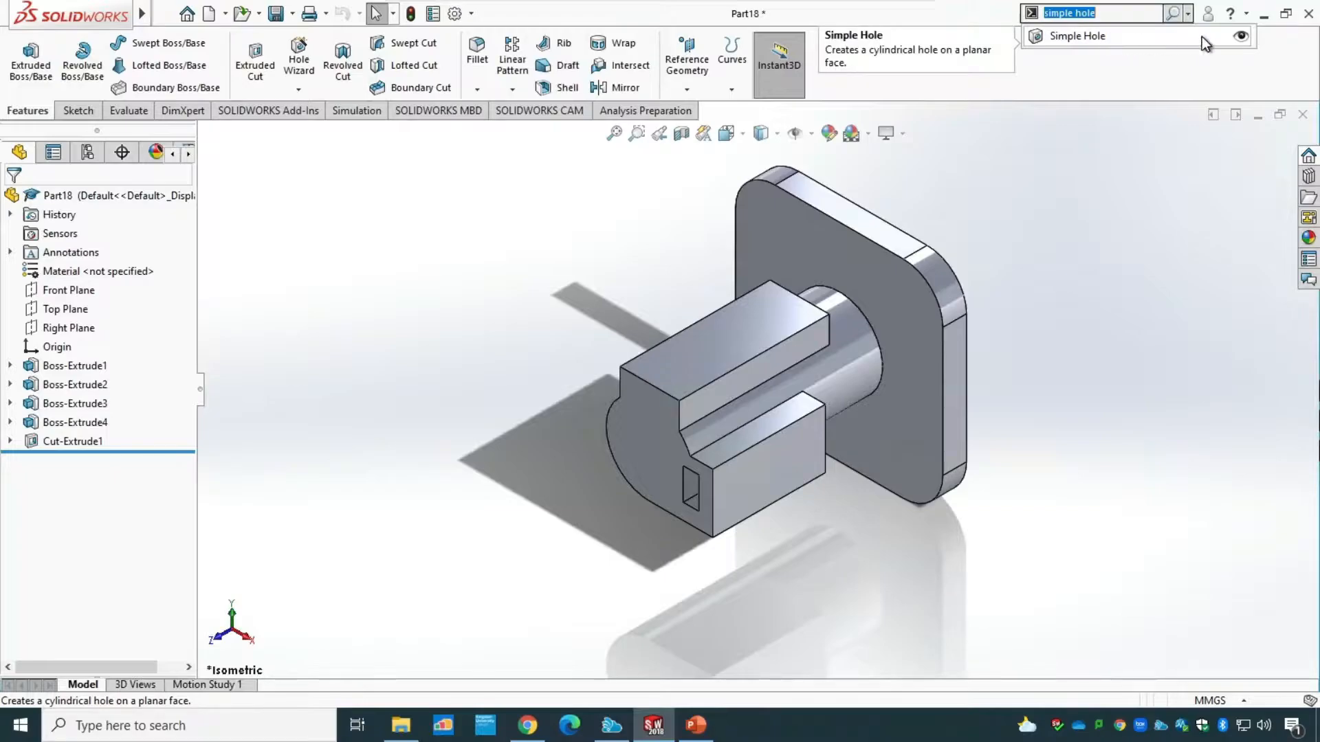
left_click(1237, 35)
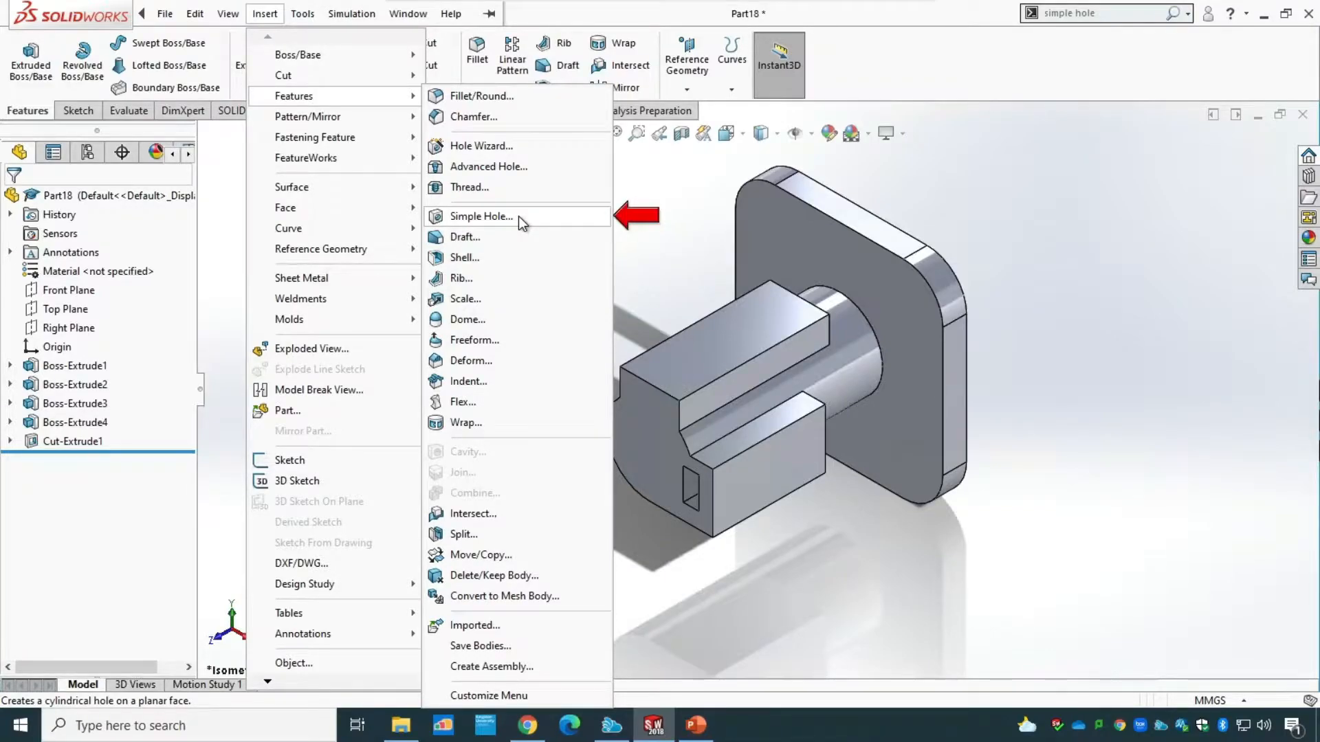
left_click(493, 215)
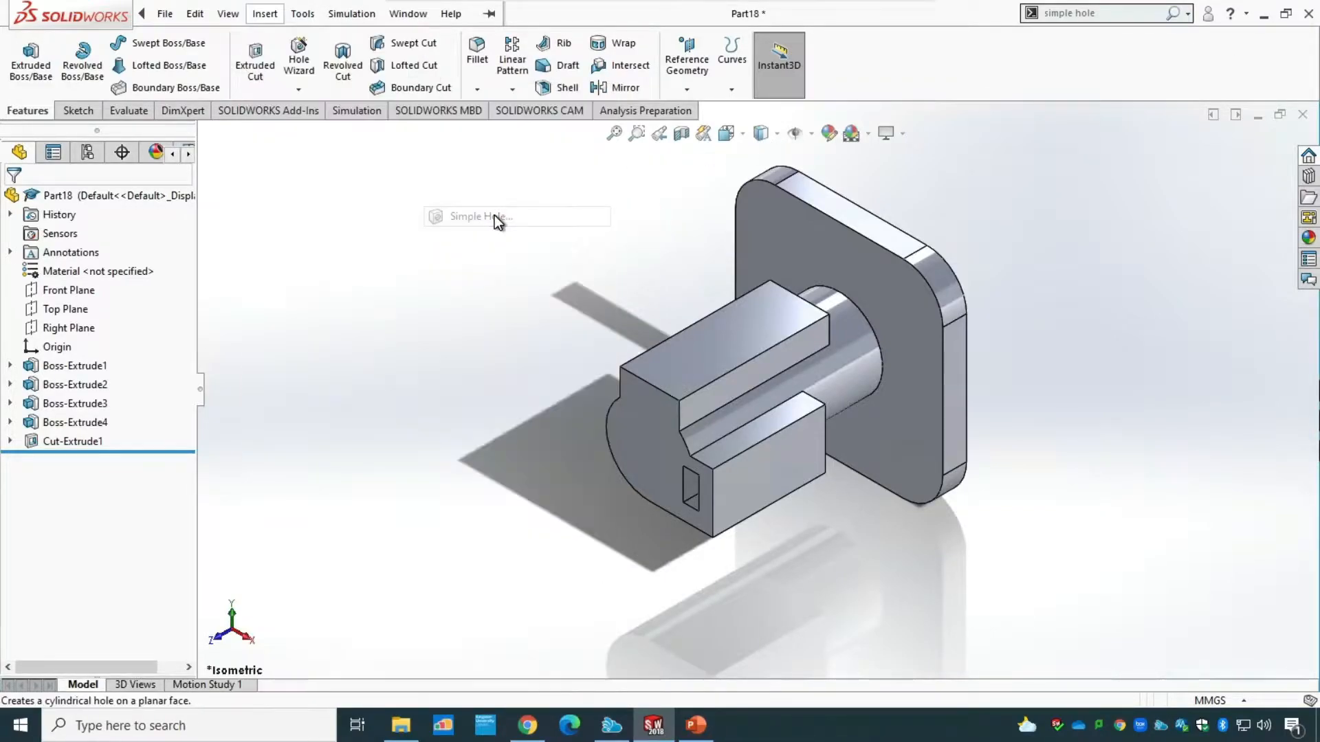
left_click(654, 450)
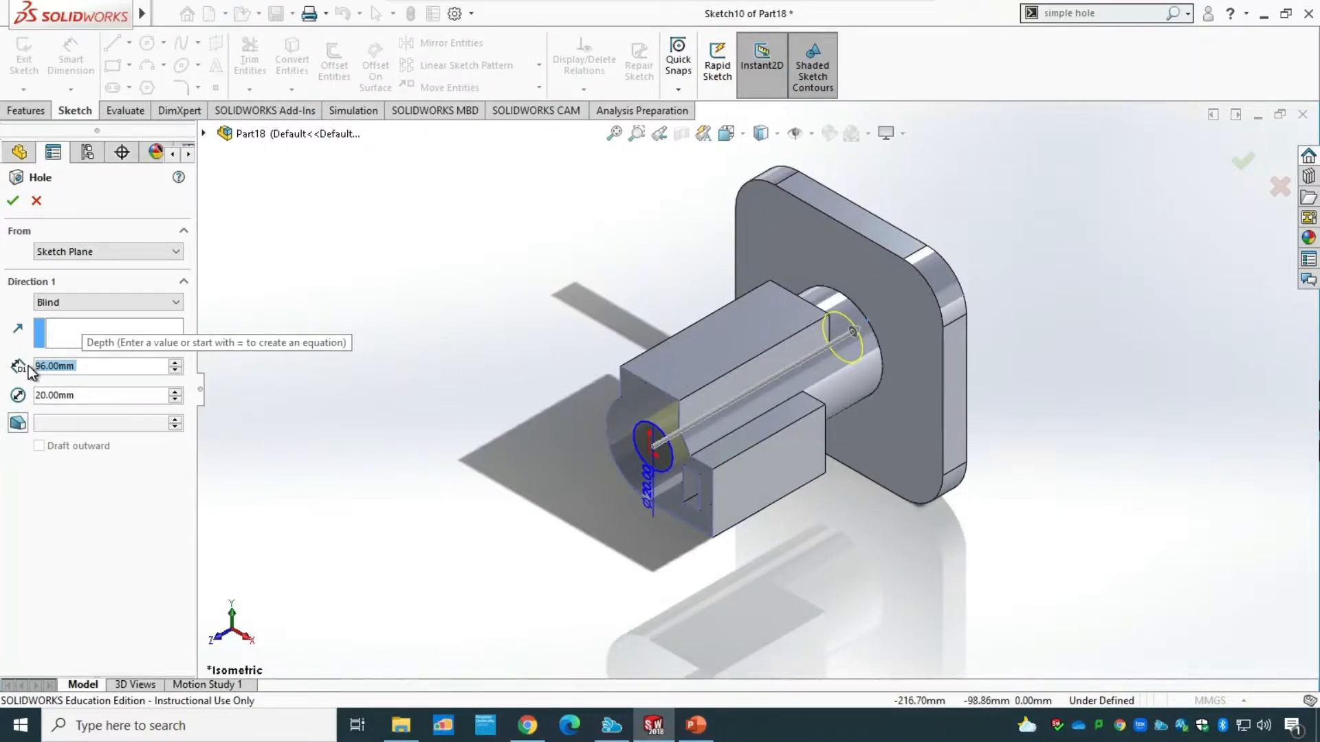
left_click(48, 396)
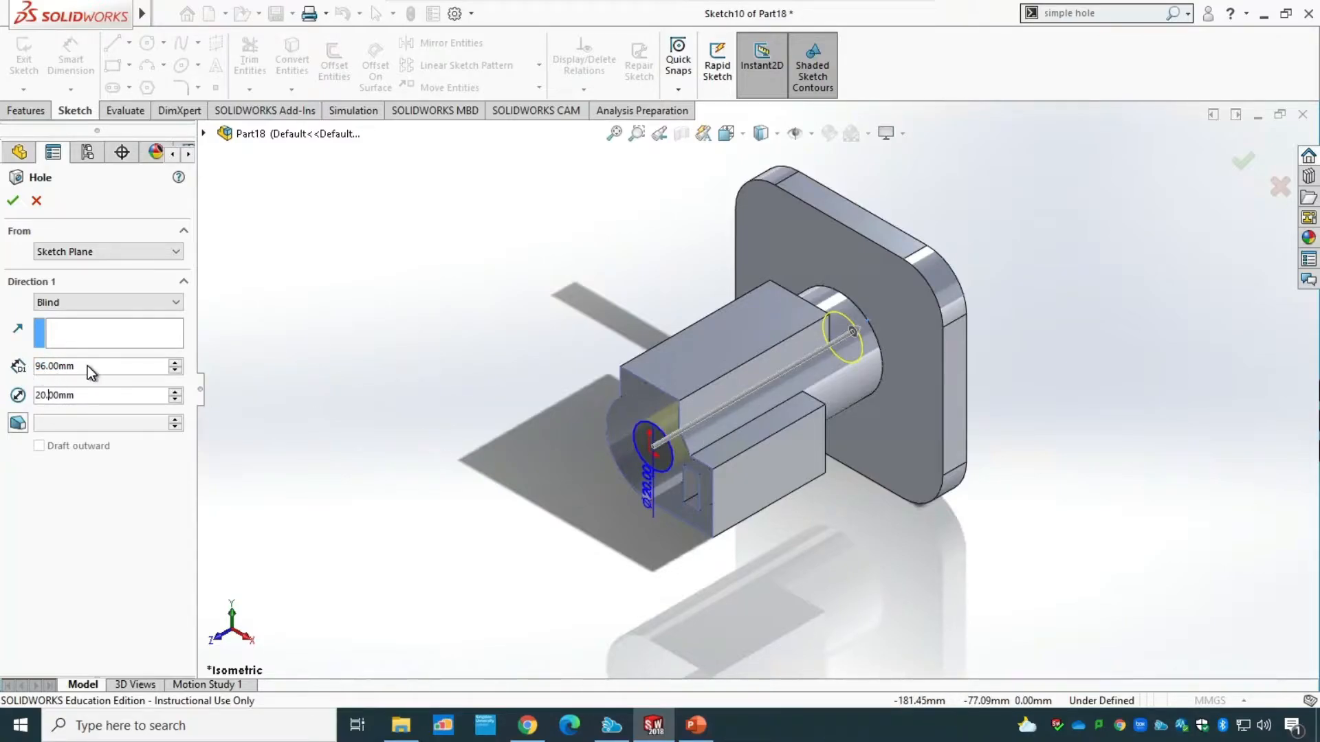
Move the hole's centre onto the origin so it is concentric with the boss, and finish the hole.
scroll(641, 460, "up", 1)
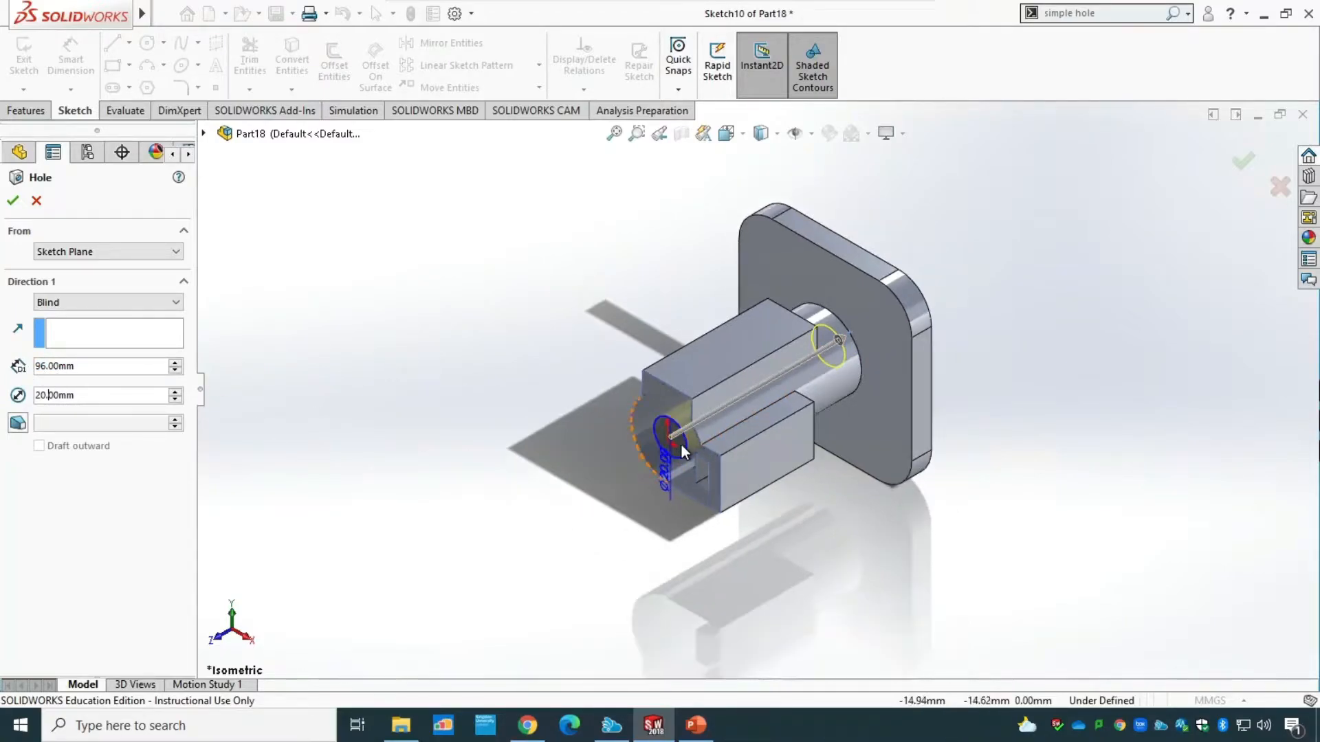
scroll(683, 443, "down", 1)
scroll(684, 450, "down", 5)
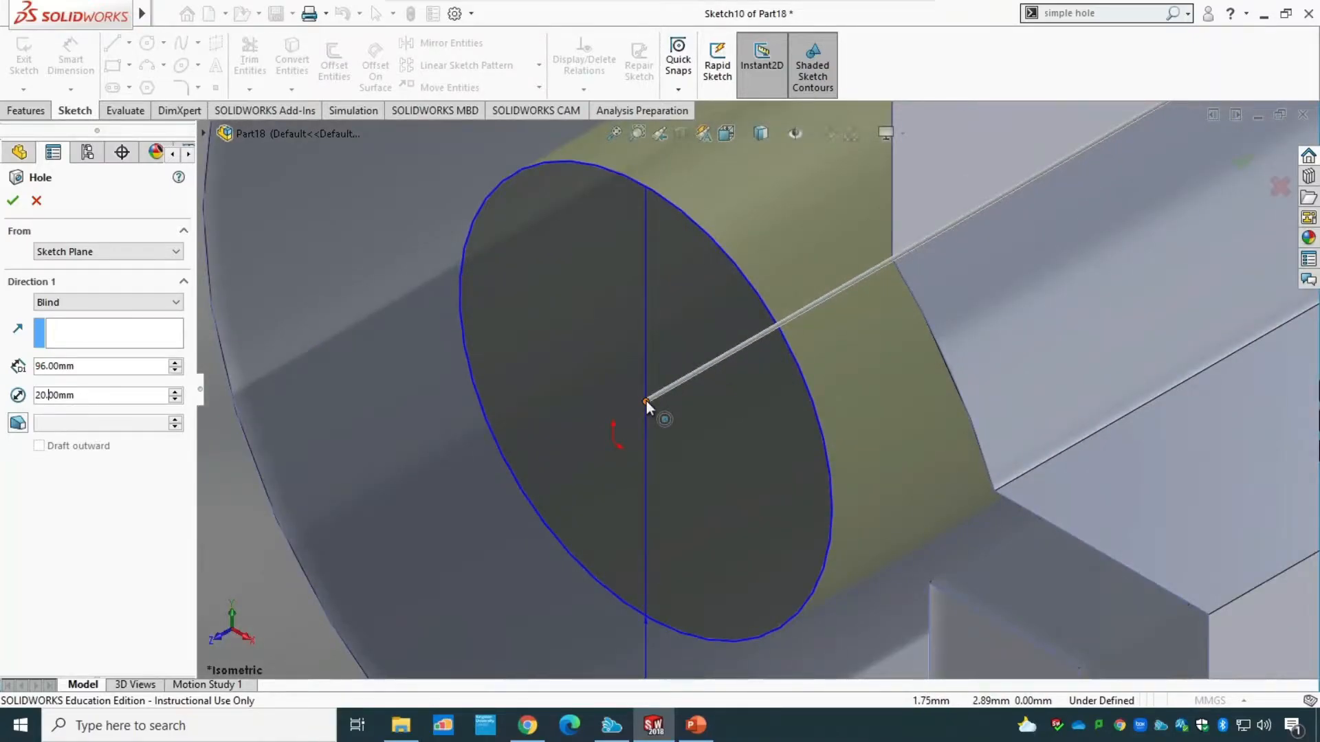
left_click(613, 444)
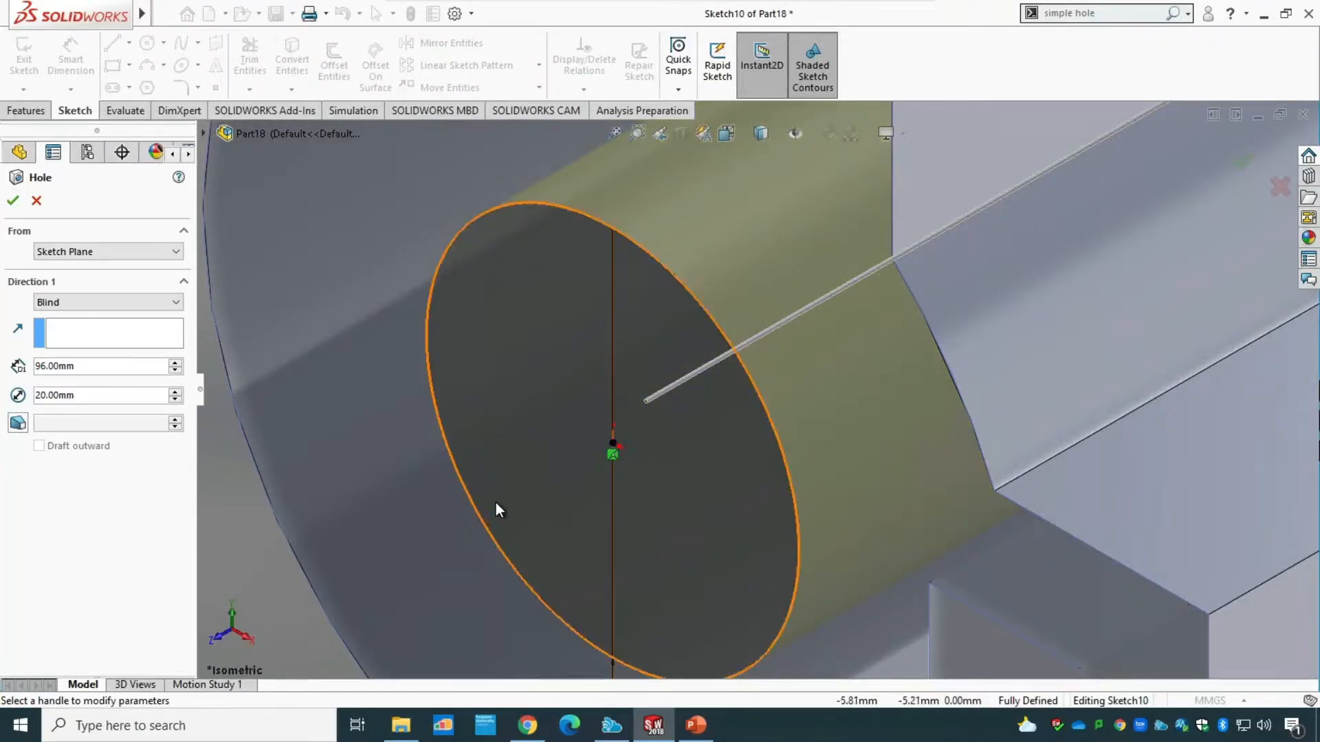
scroll(496, 509, "up", 2)
scroll(493, 507, "up", 5)
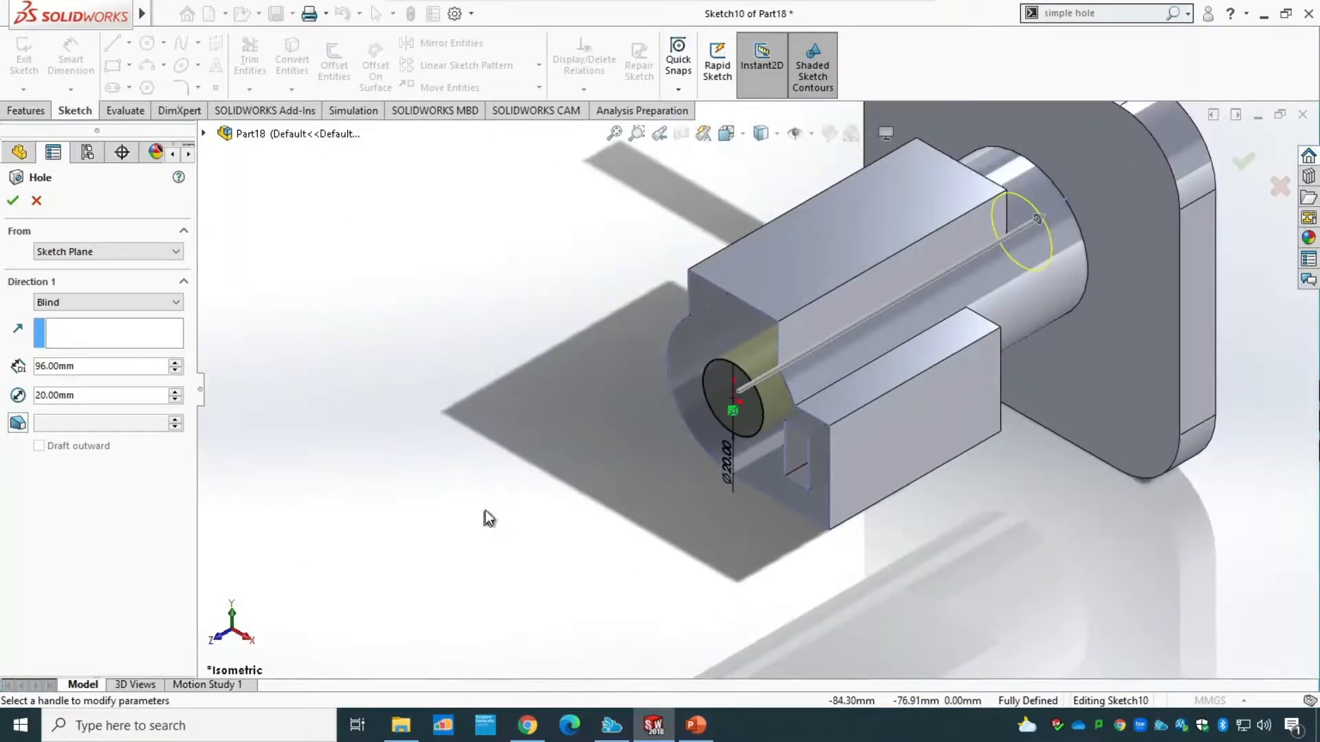
middle_click_drag(489, 518, 542, 420)
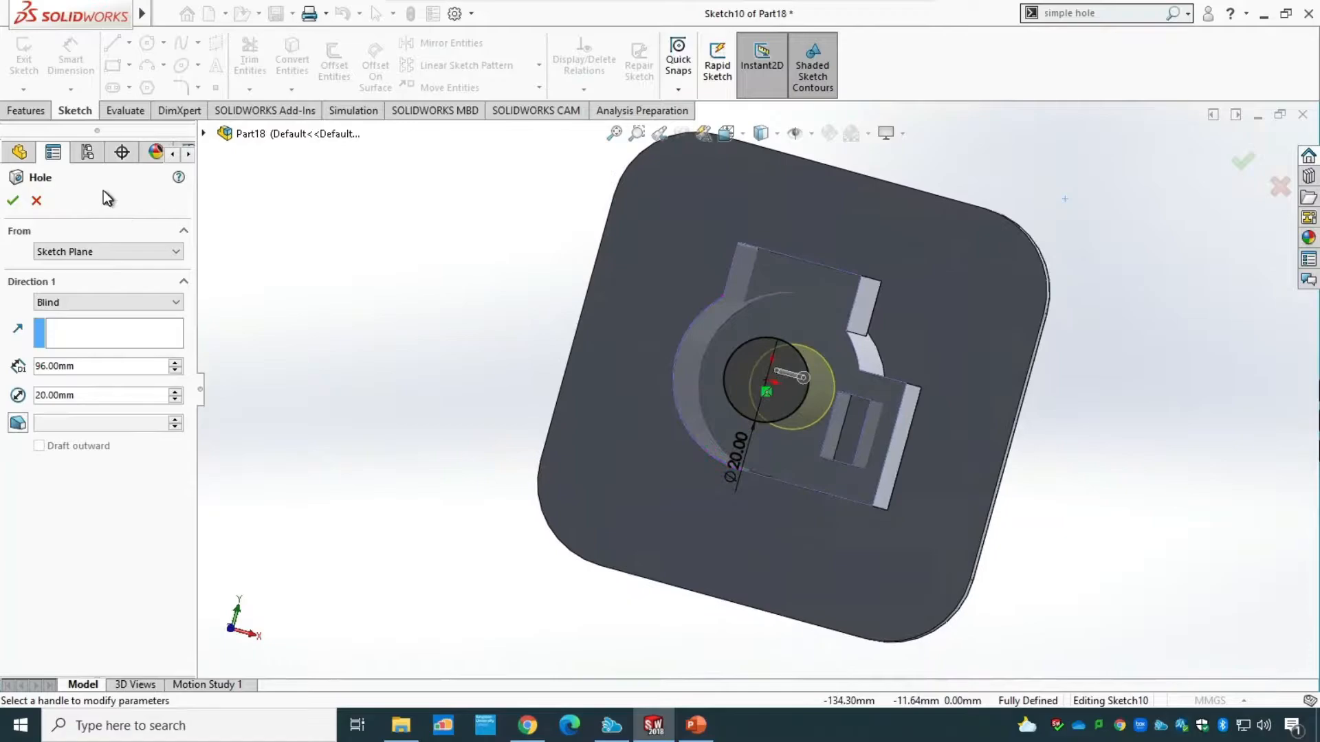
left_click(13, 200)
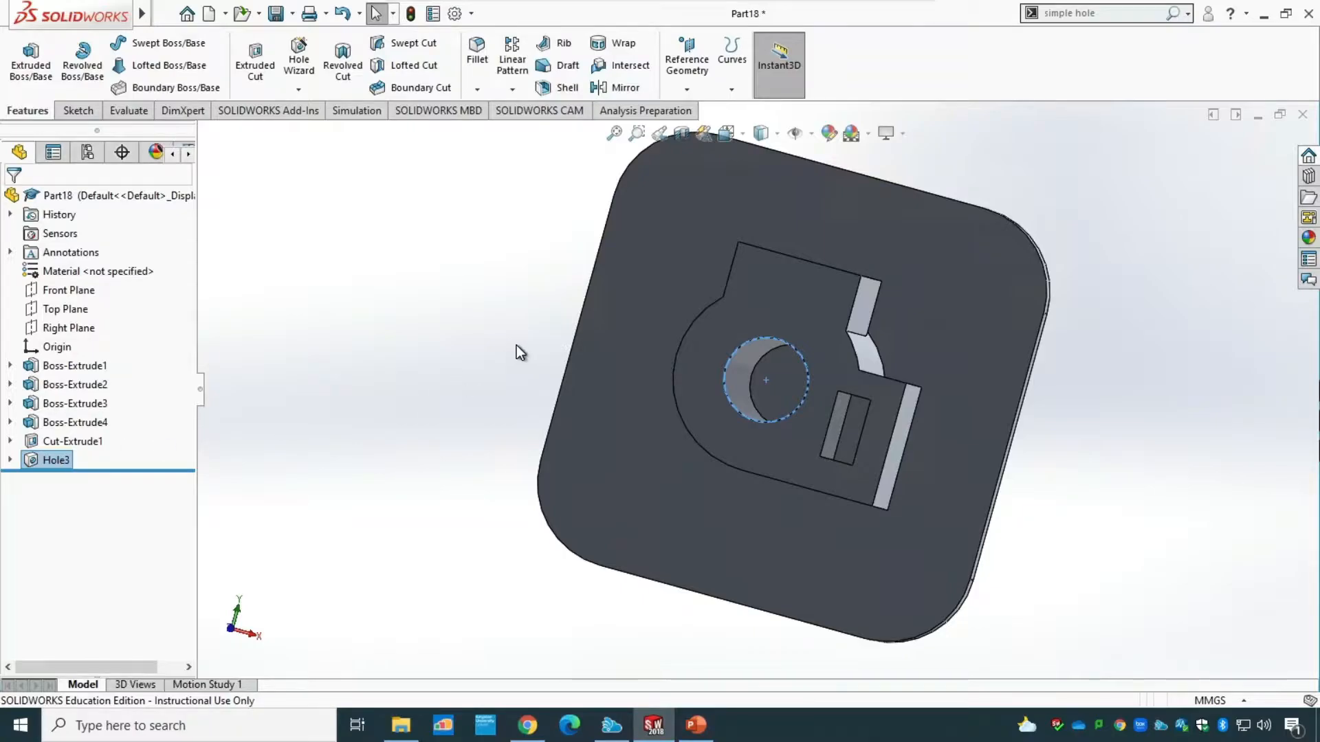
Inspect the new boss hole in isometric view and check the dimensioned drawing in PowerPoint before returning to SOLIDWORKS.
middle_click_drag(517, 345, 448, 368)
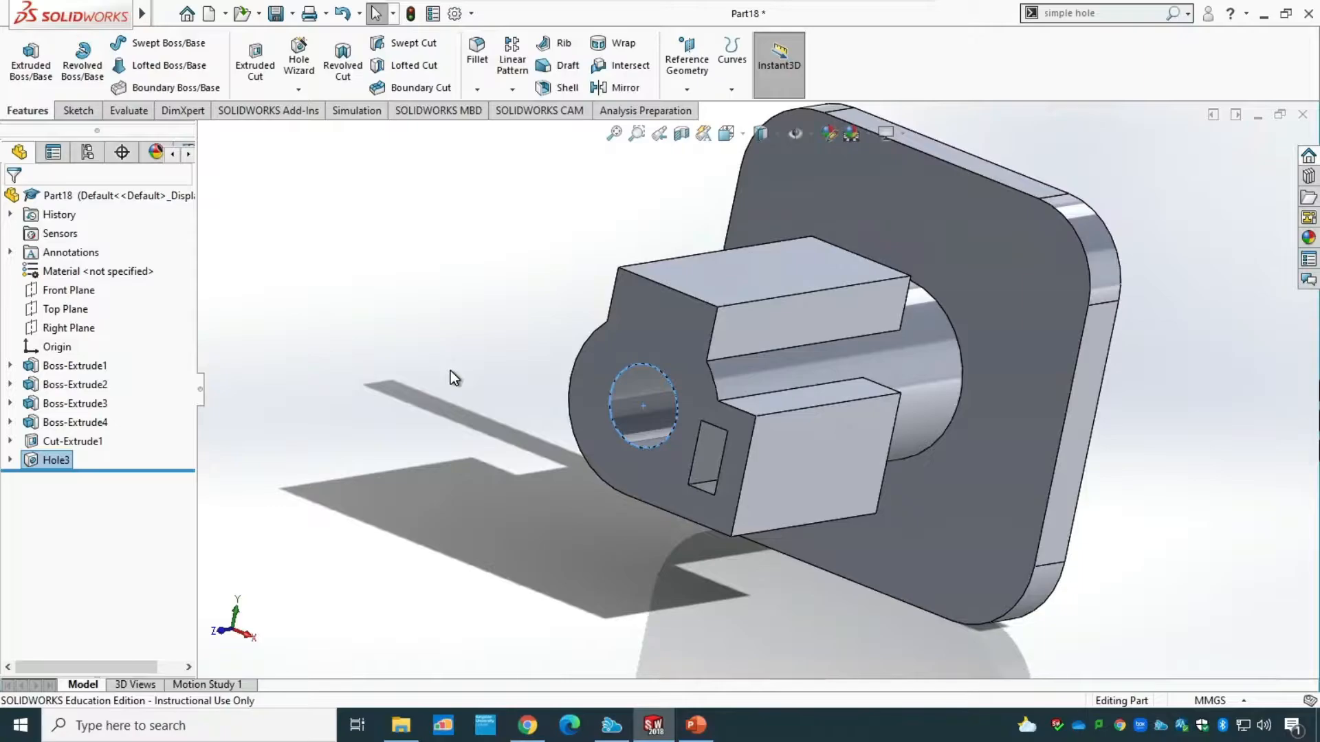
left_click(740, 131)
mouse_move(732, 140)
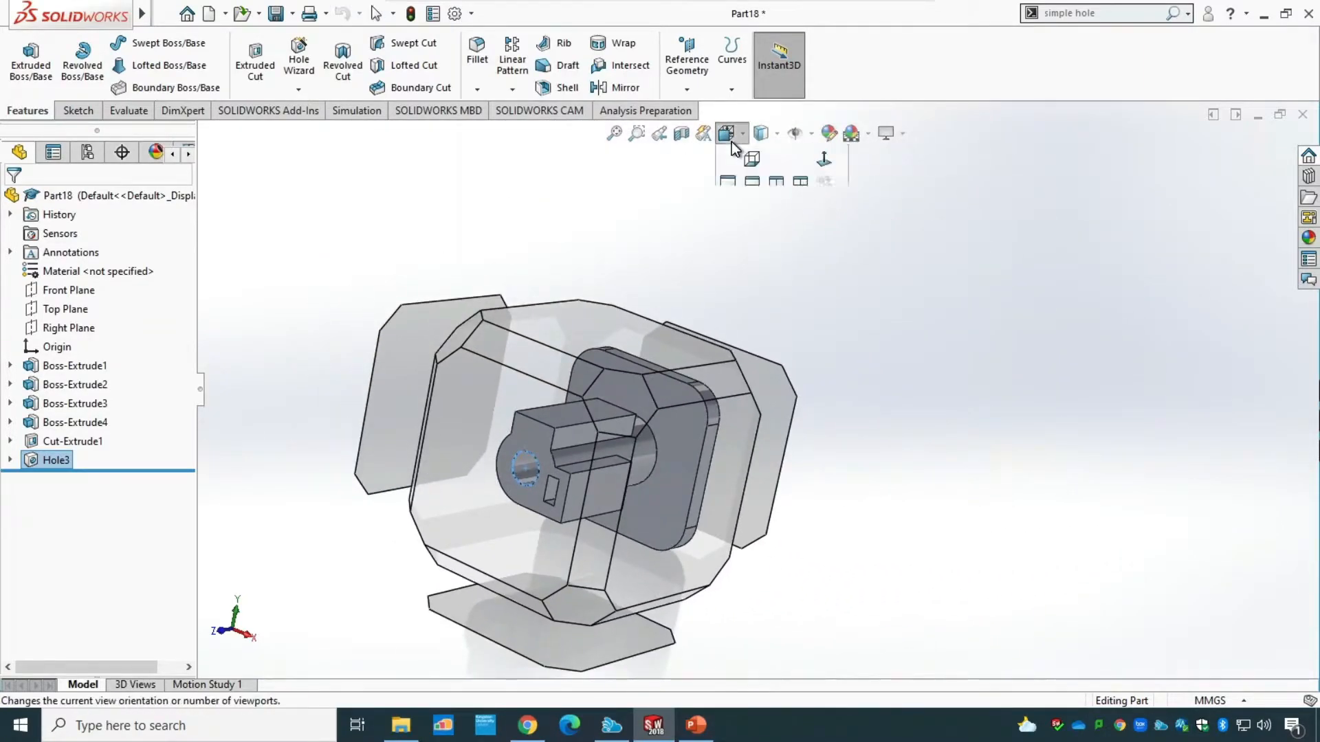
left_click(824, 182)
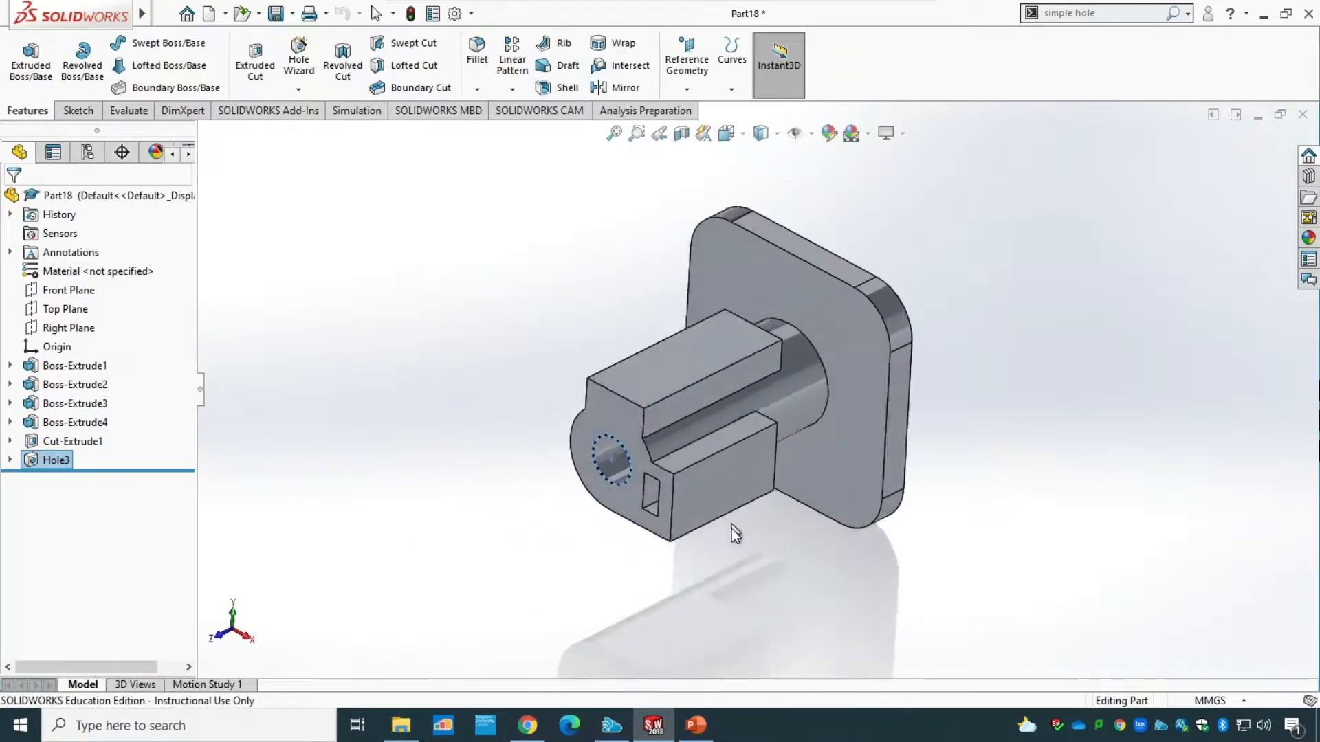
left_click(696, 725)
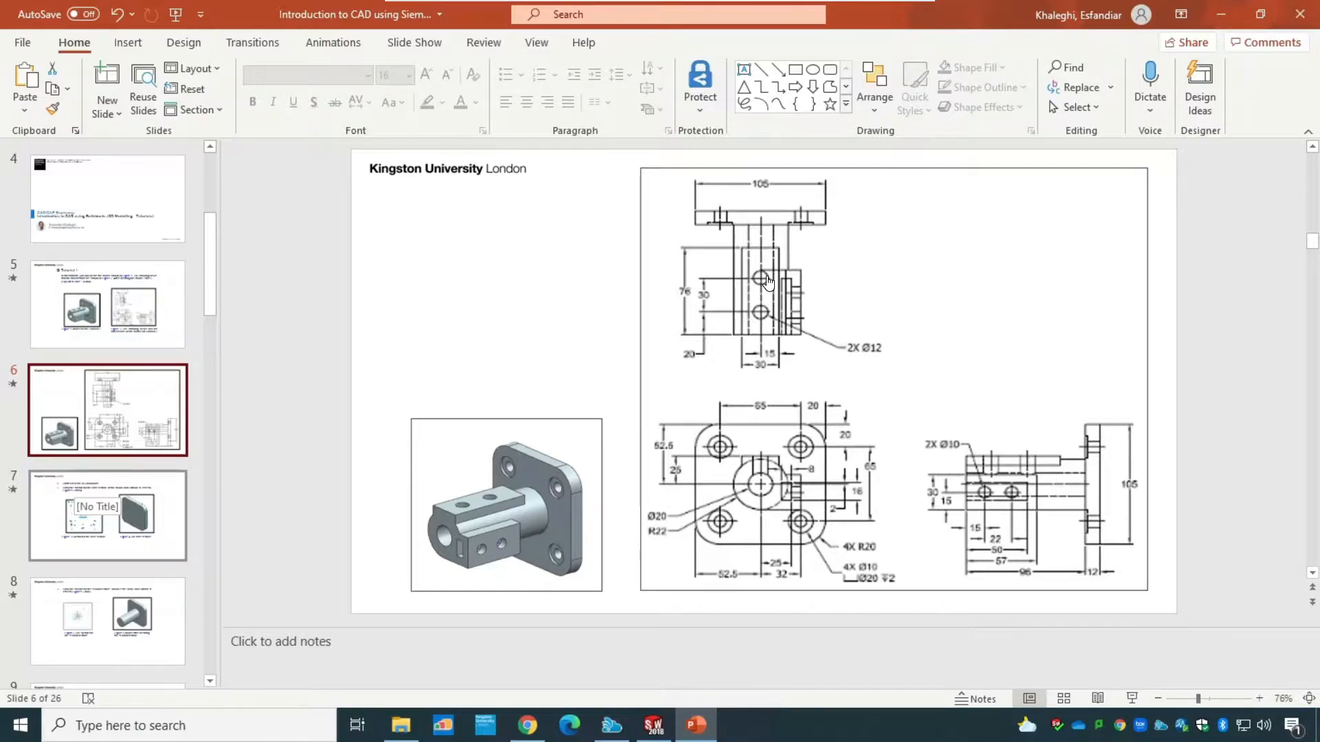
left_click(654, 726)
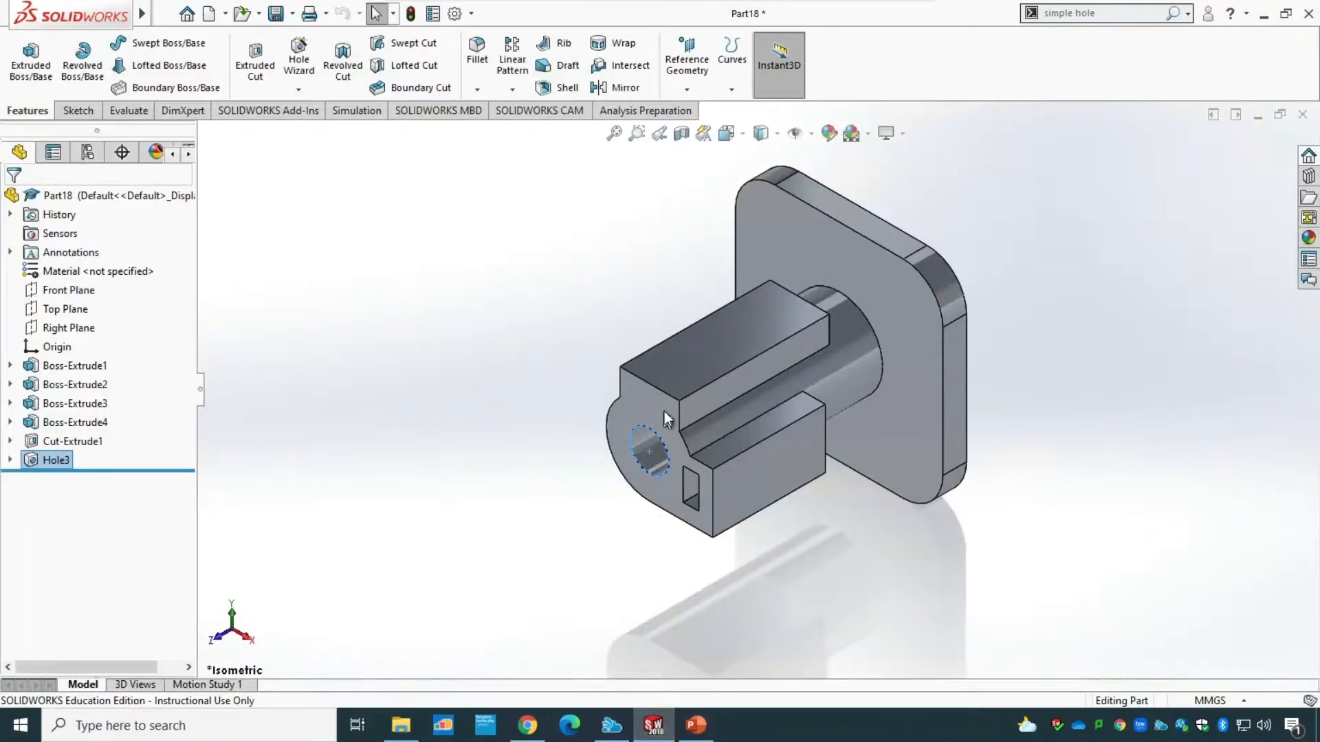
left_click(707, 354)
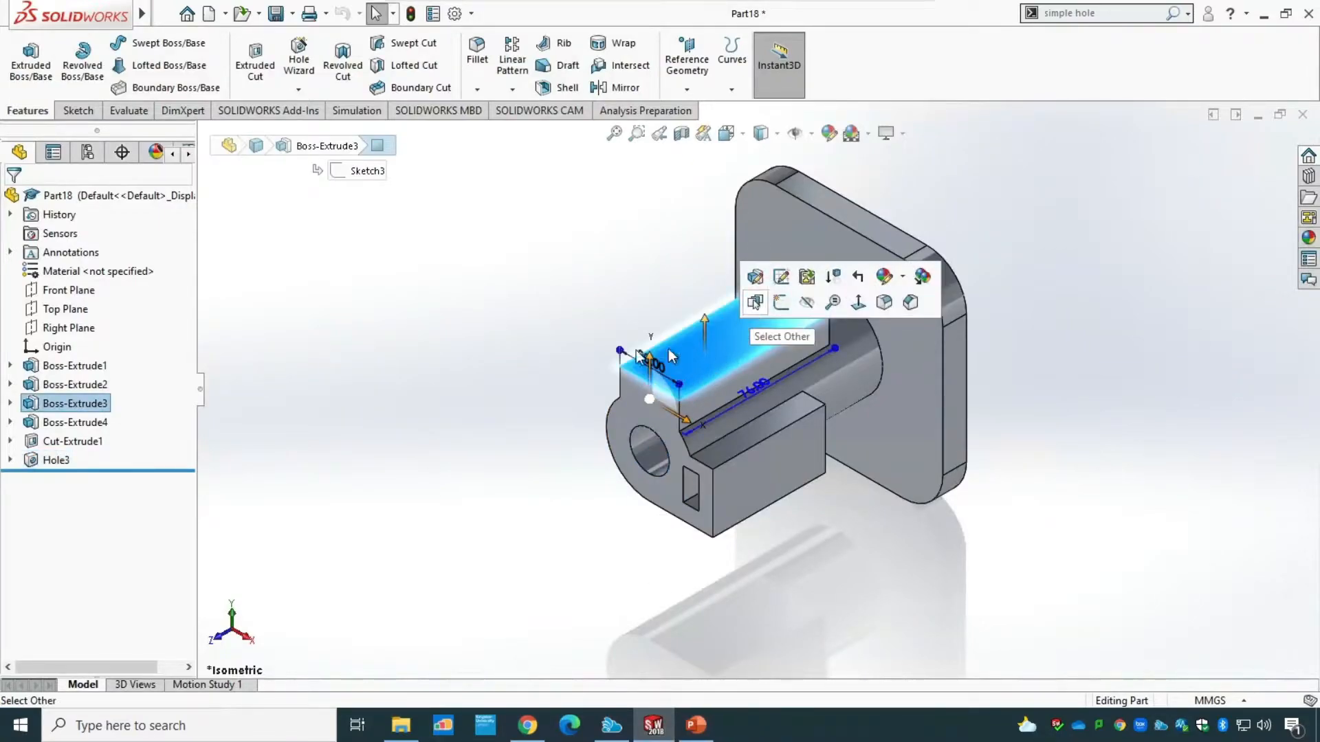
left_click(76, 111)
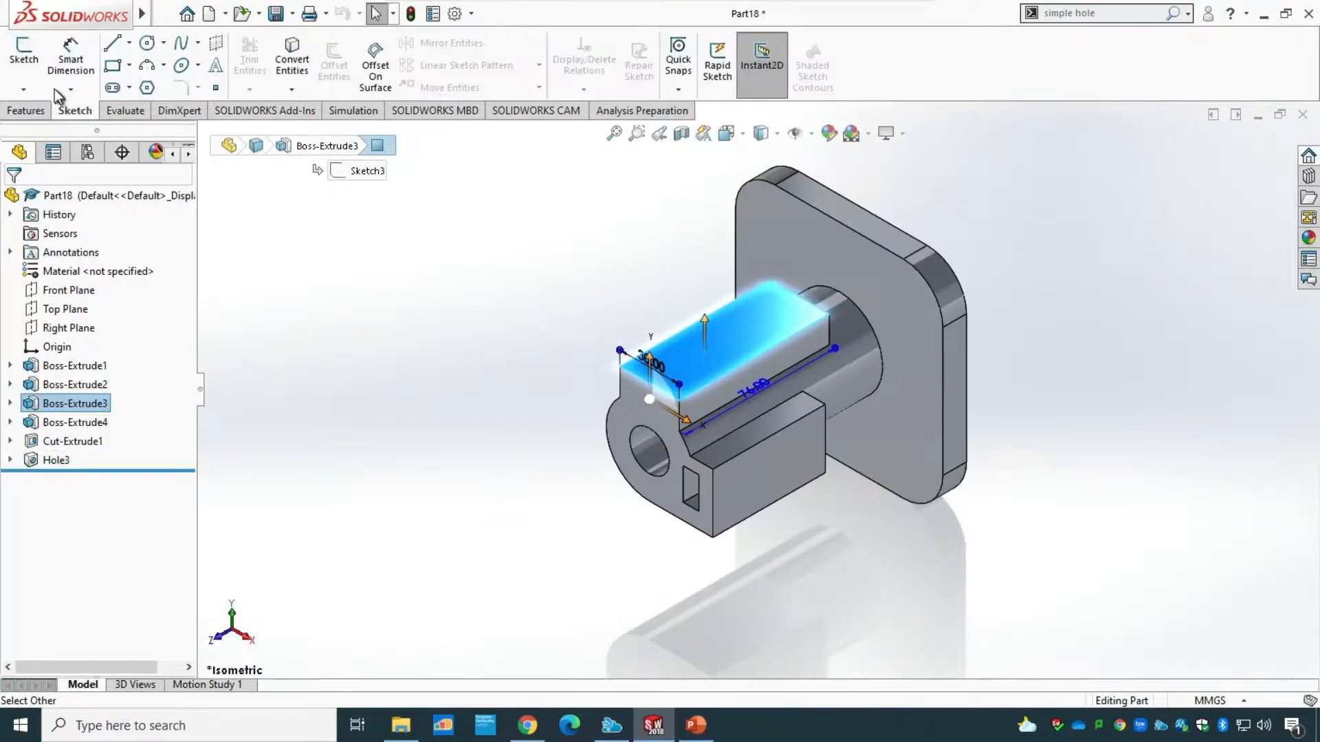
left_click(24, 55)
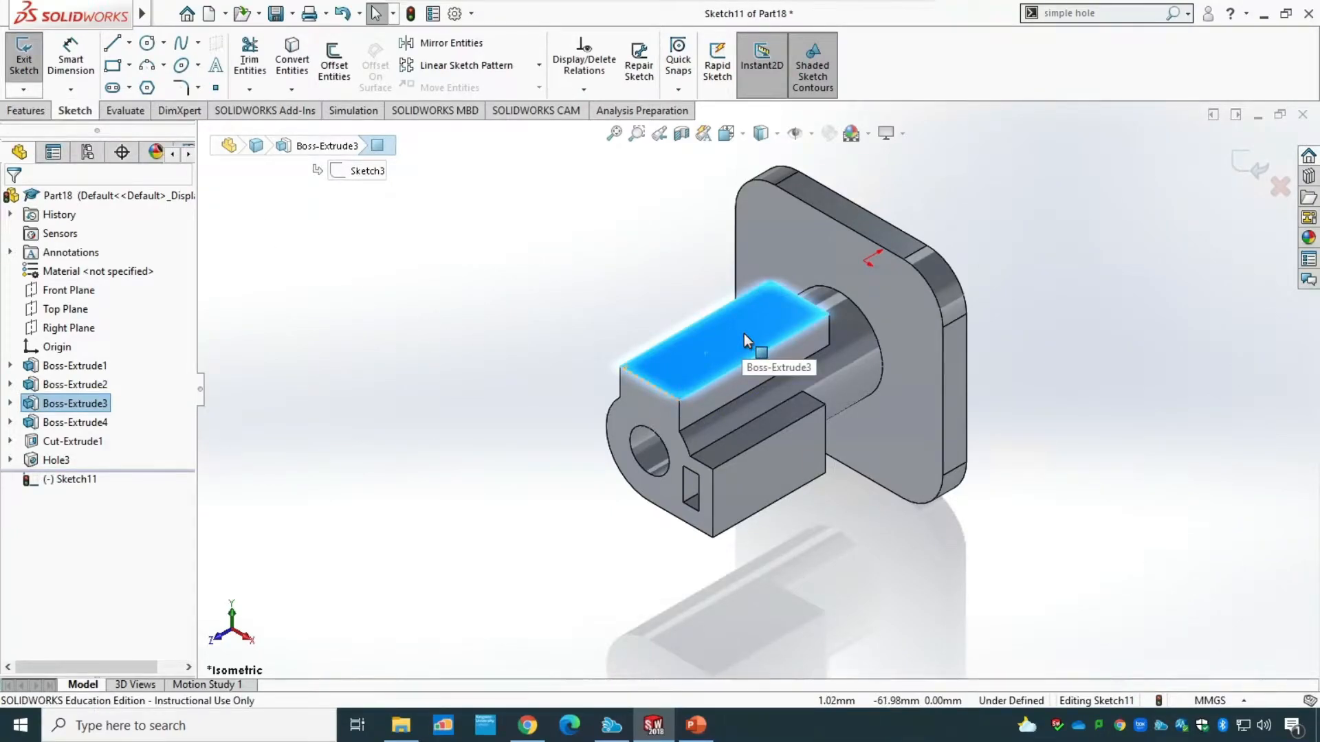
key("ctrl+8")
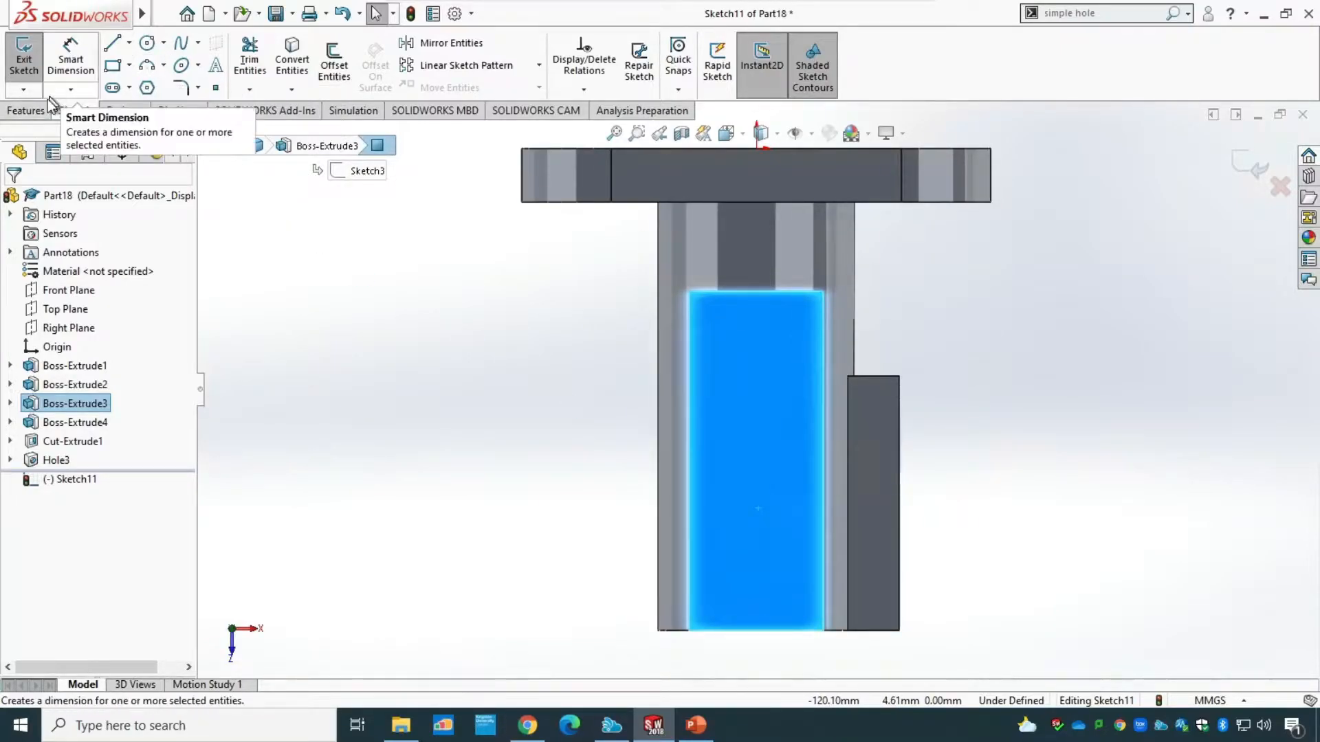
left_click(27, 65)
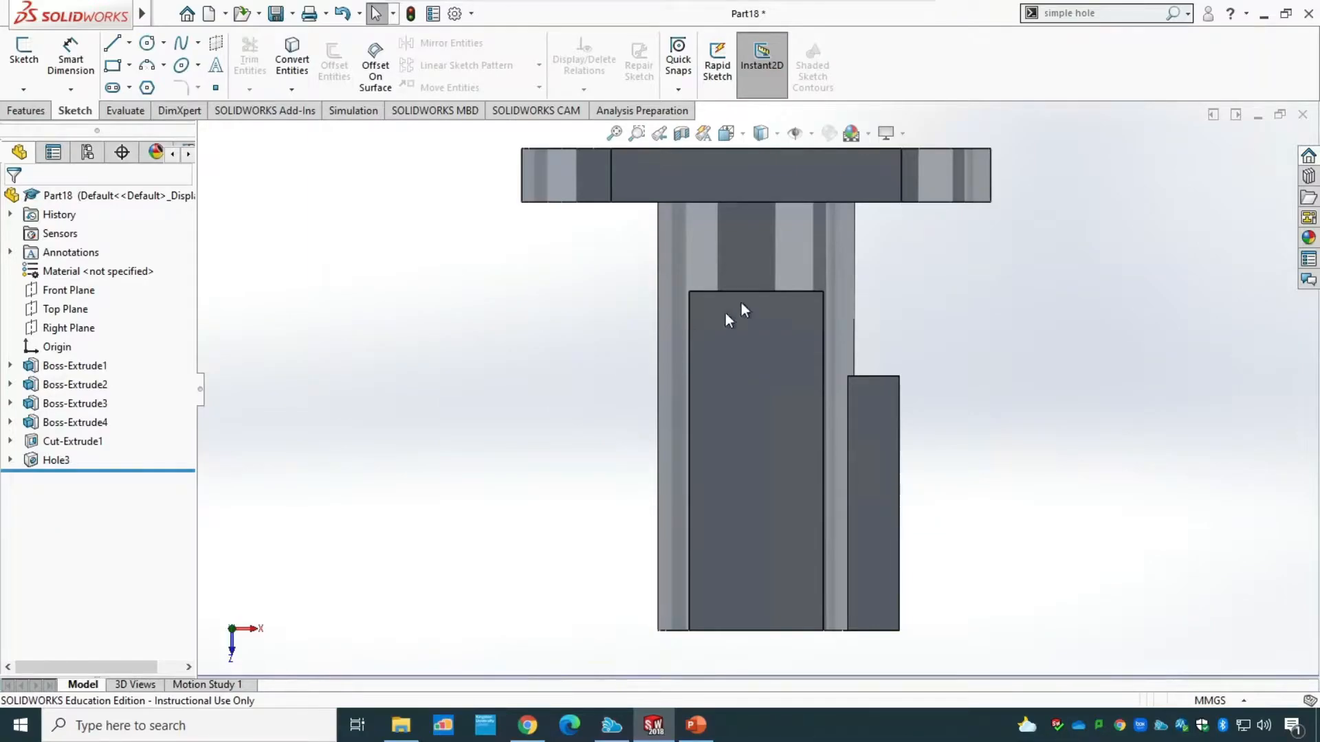
Place a Simple Hole on the top face of the 76 mm block, check the PowerPoint drawing, and set the hole's diameter to 12 mm.
left_click(740, 135)
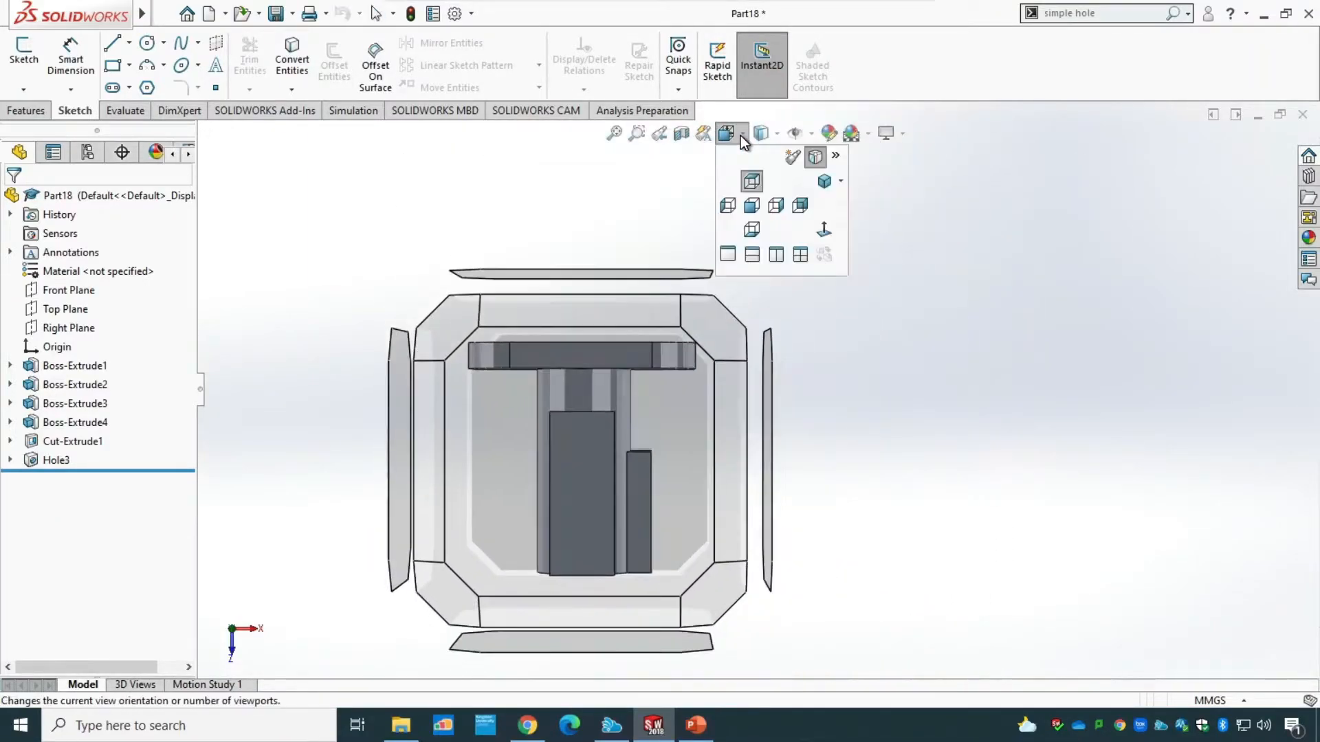
left_click(825, 183)
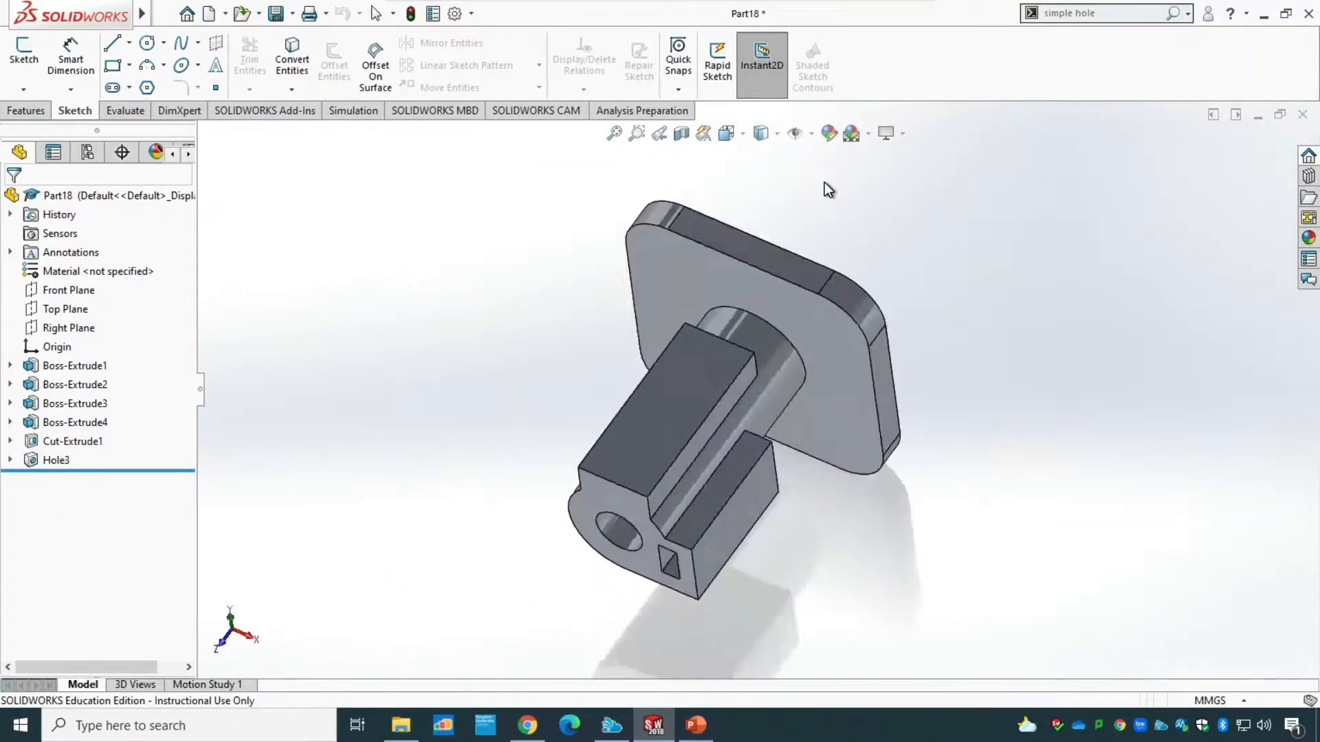
left_click(1089, 14)
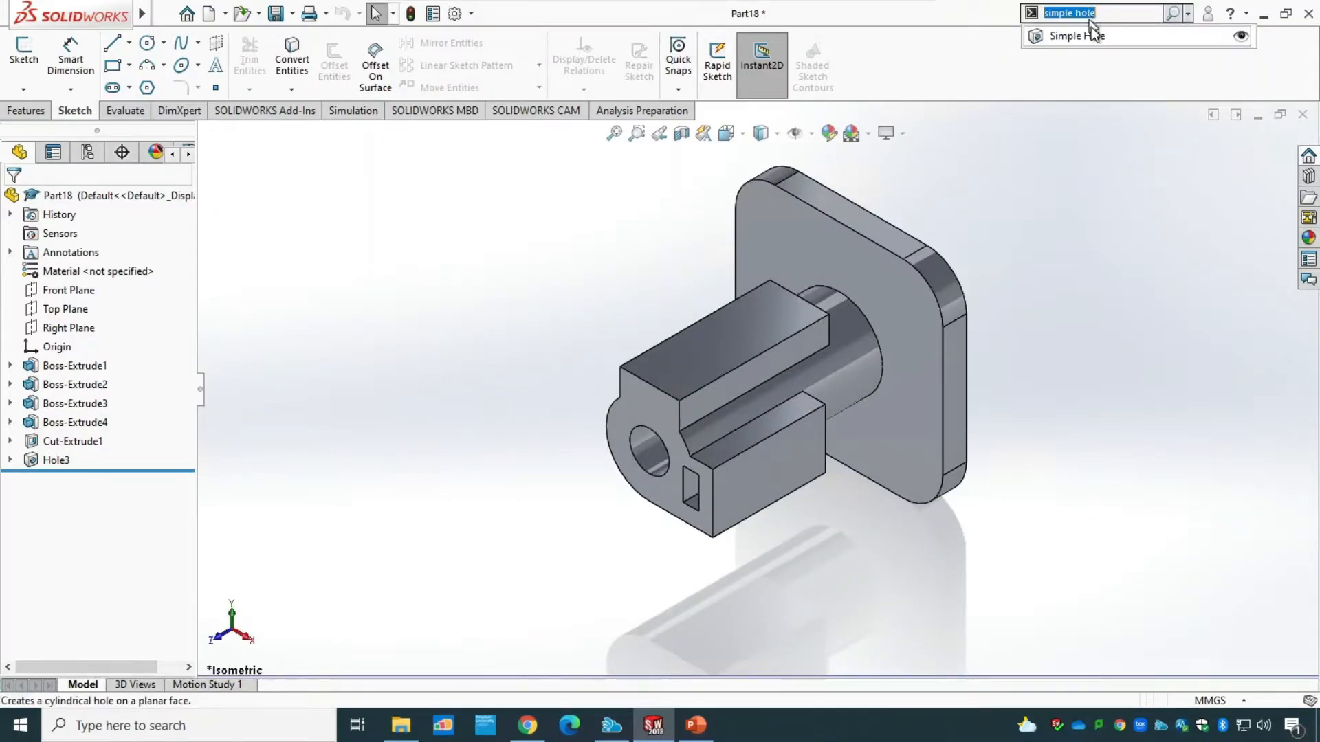
left_click(1096, 39)
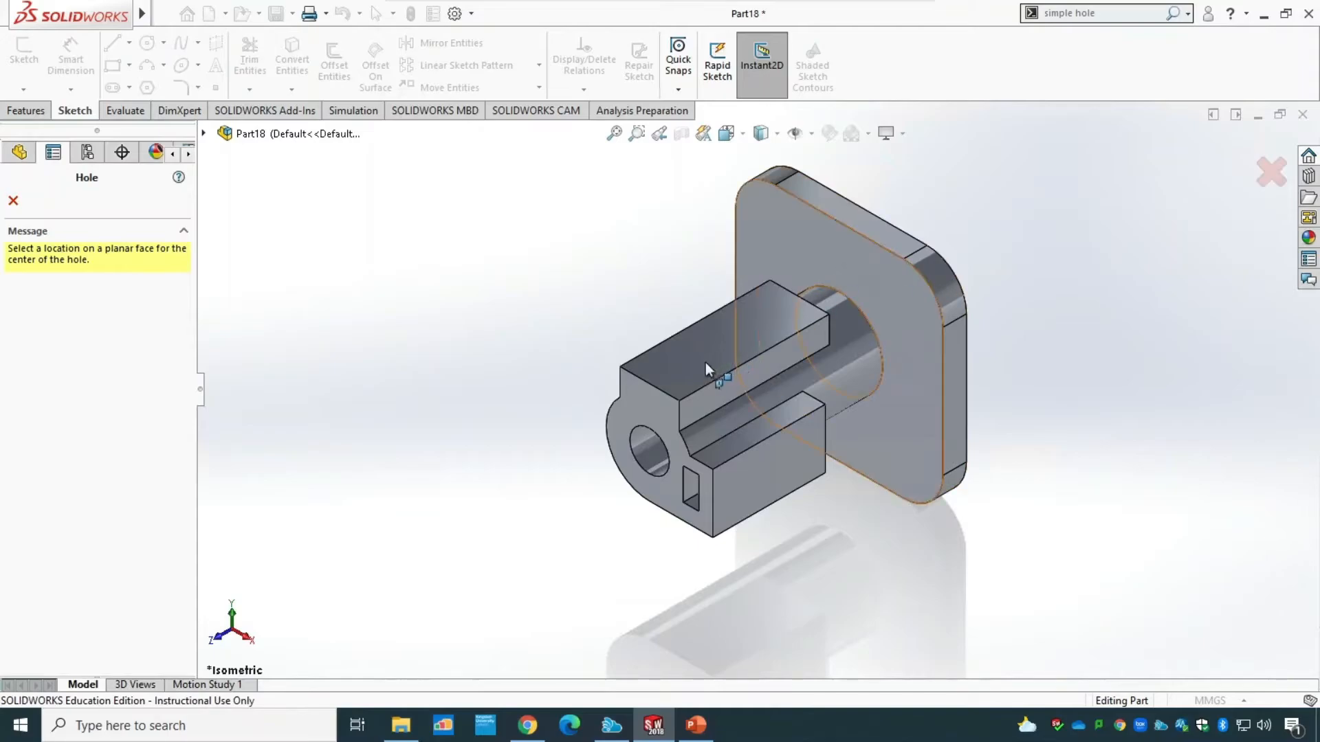
left_click(682, 369)
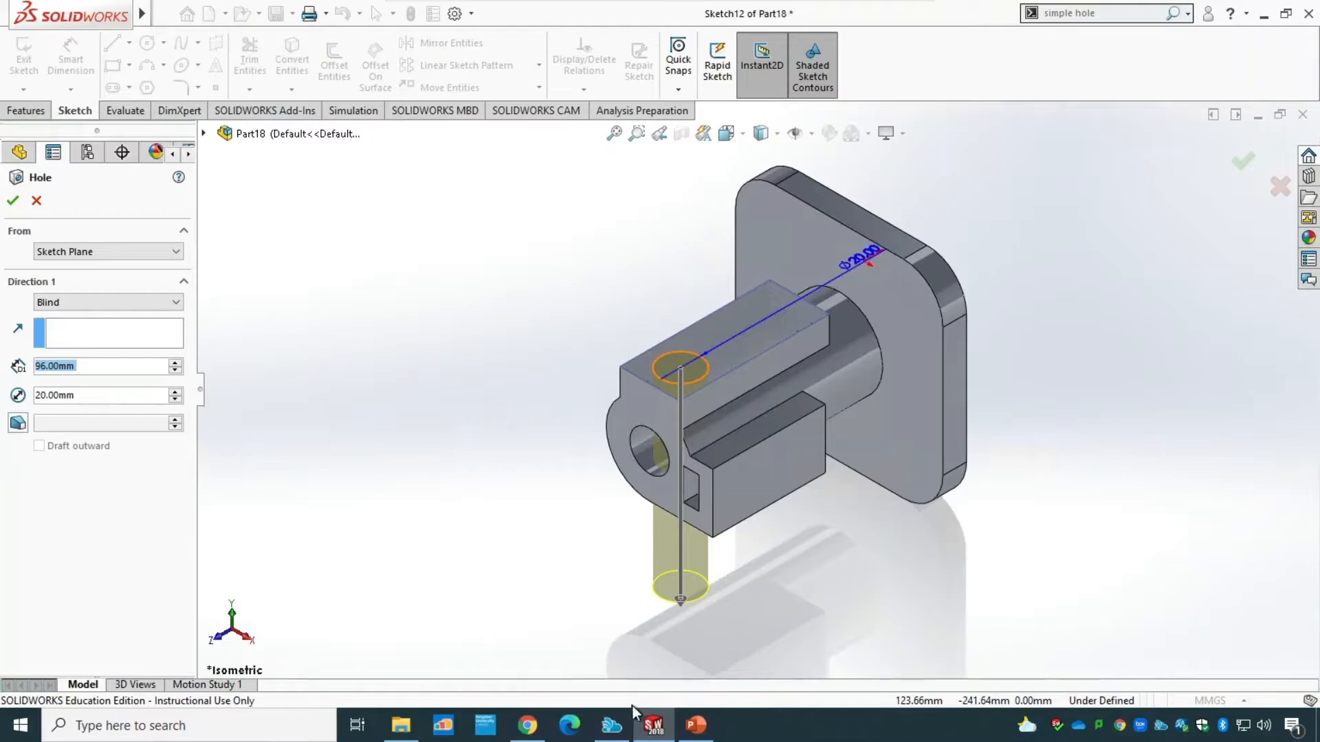
left_click(696, 725)
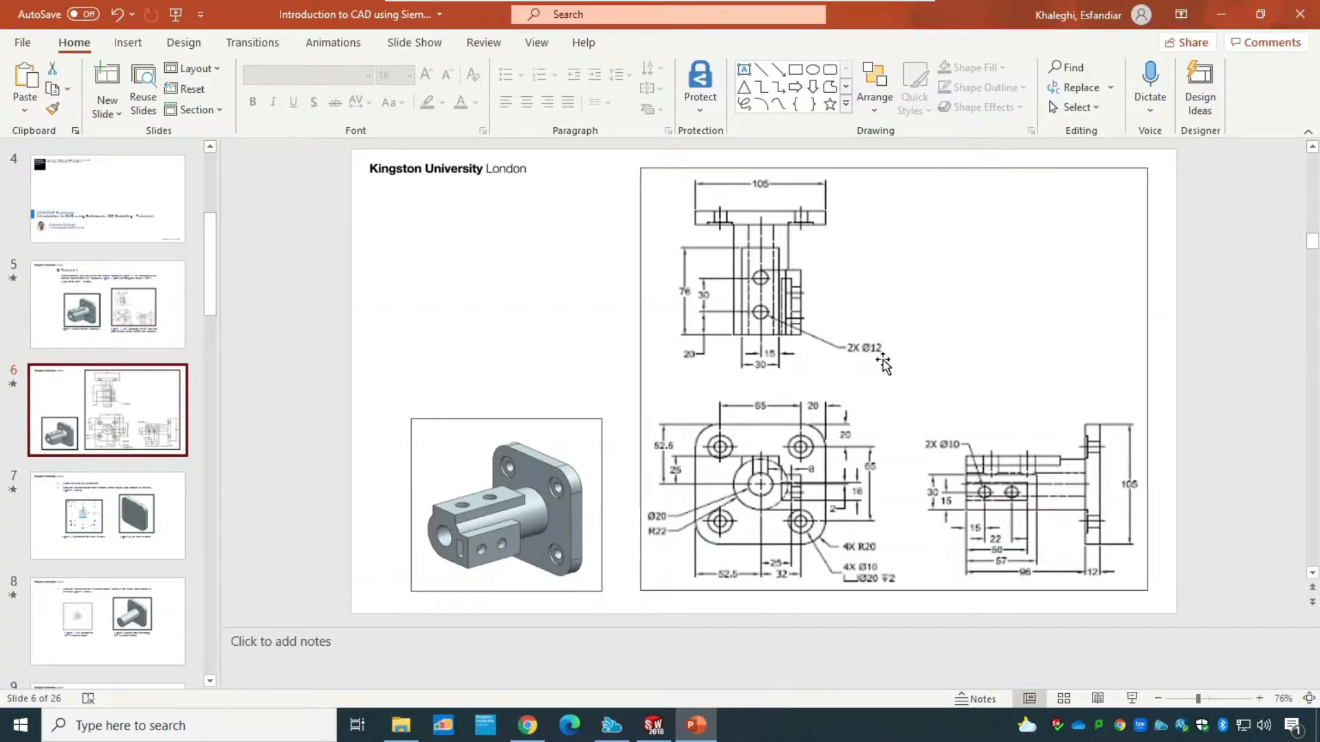
left_click(653, 725)
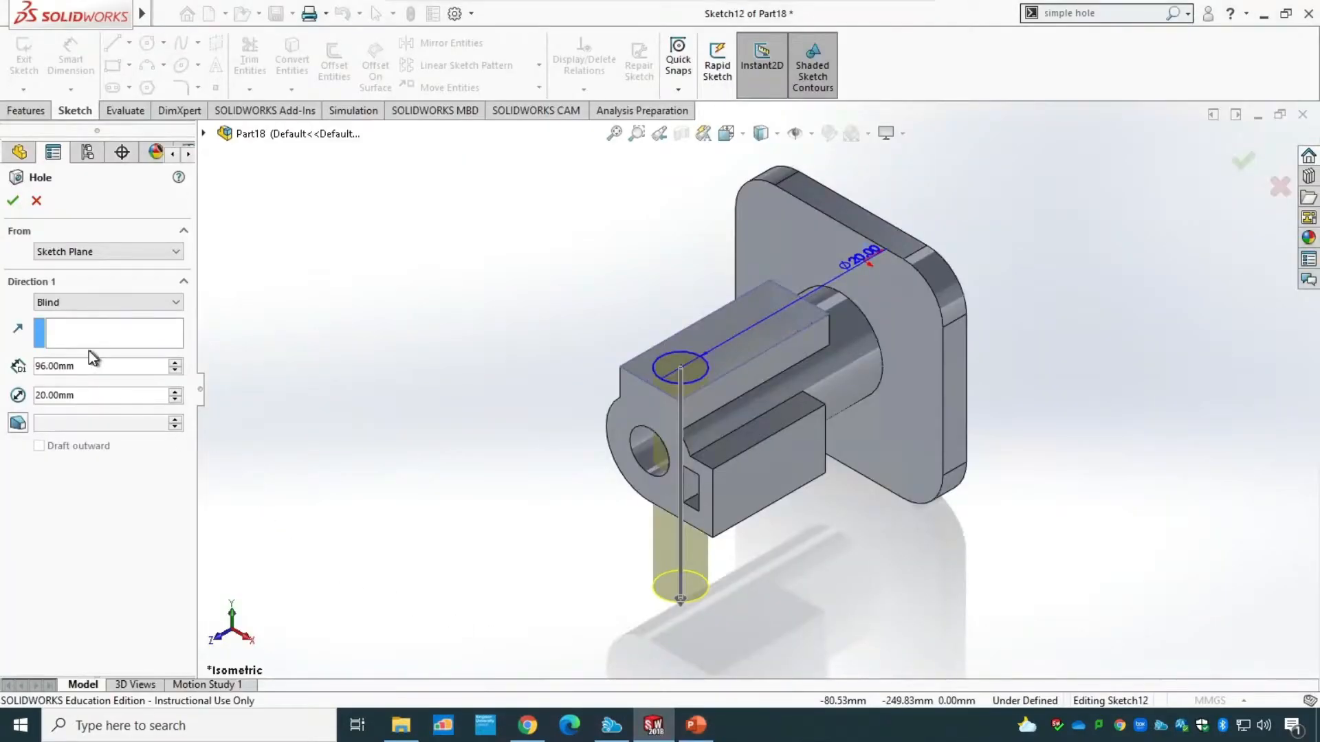
double_click(89, 398)
type("12")
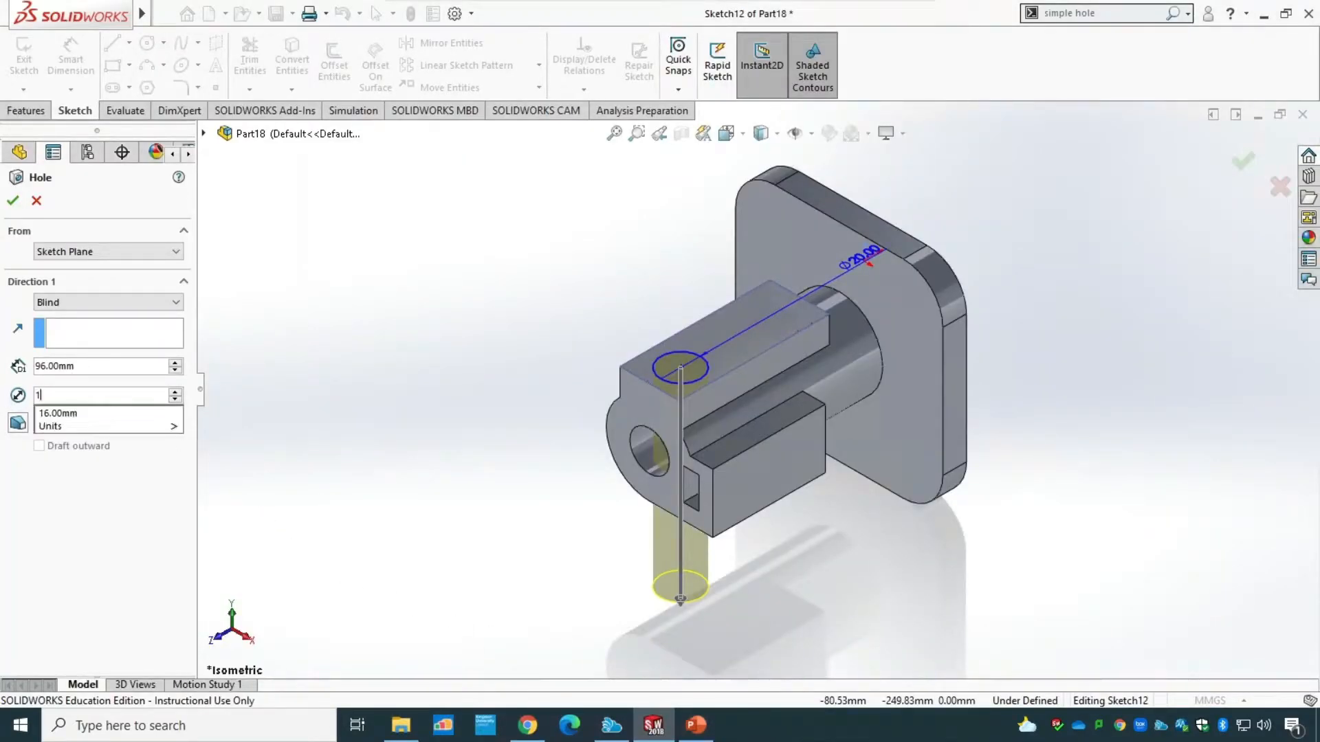
End the 12 mm hole with Up To Surface at the inner face of the boss hole, and finish it.
left_click(89, 368)
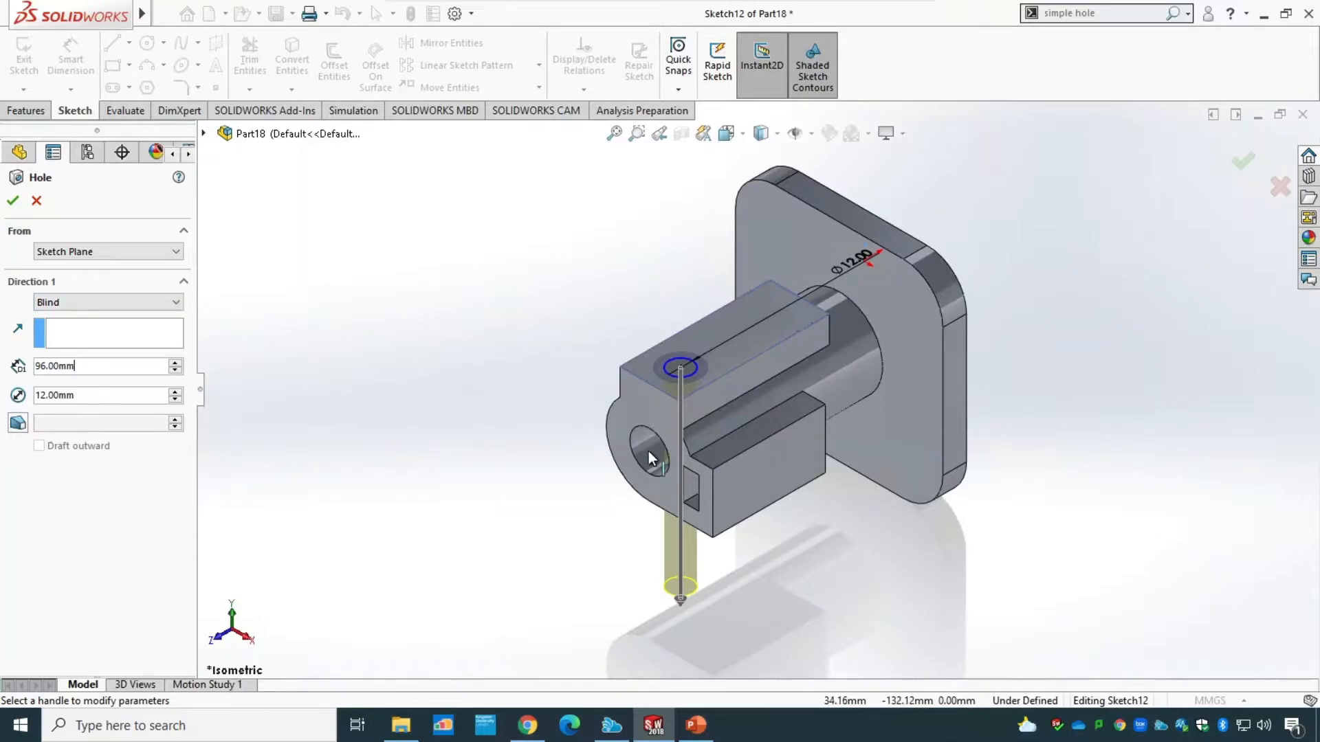
left_click(106, 303)
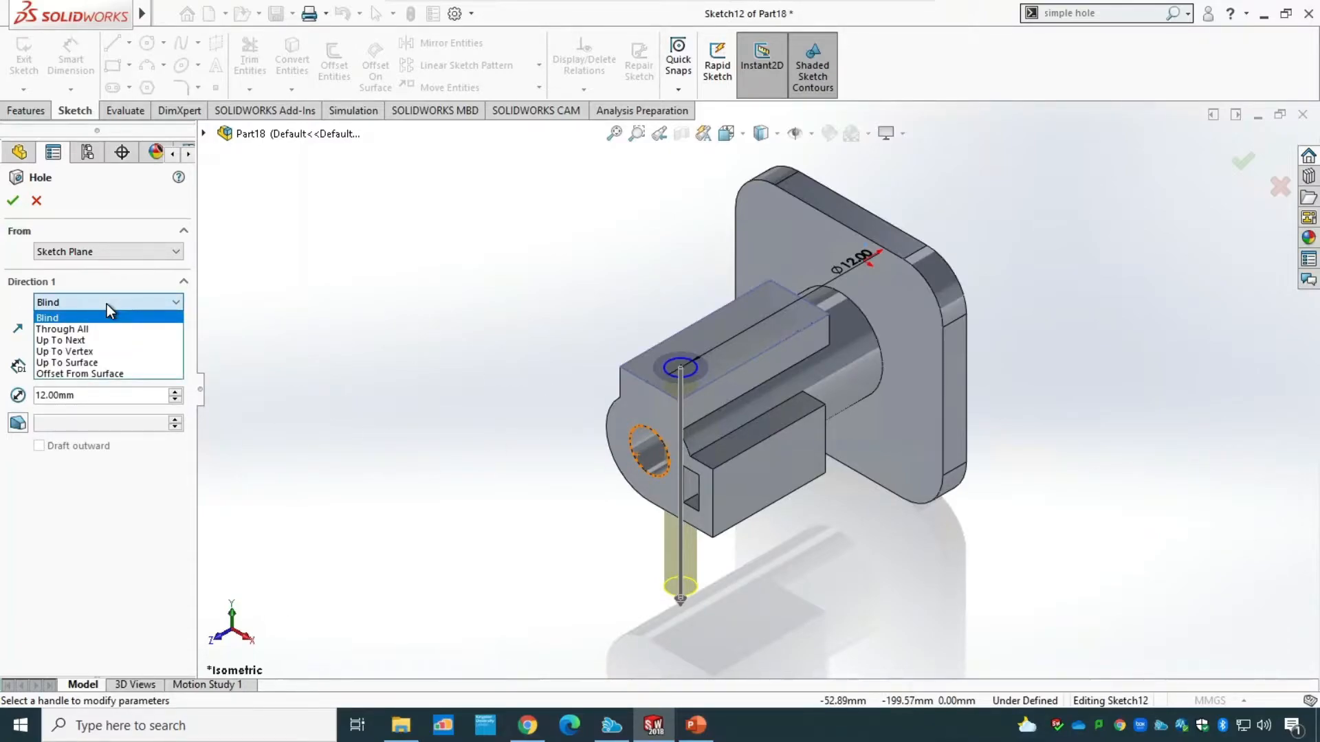
left_click(92, 362)
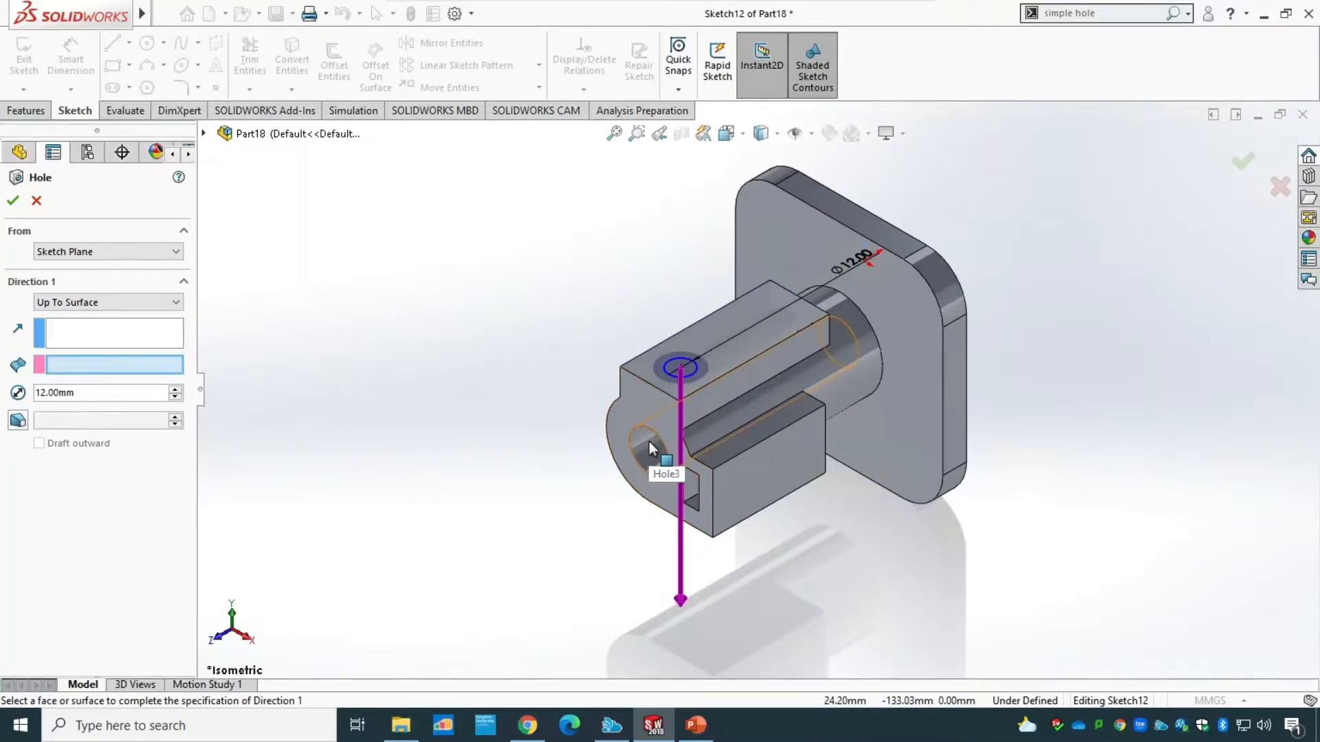
left_click(649, 441)
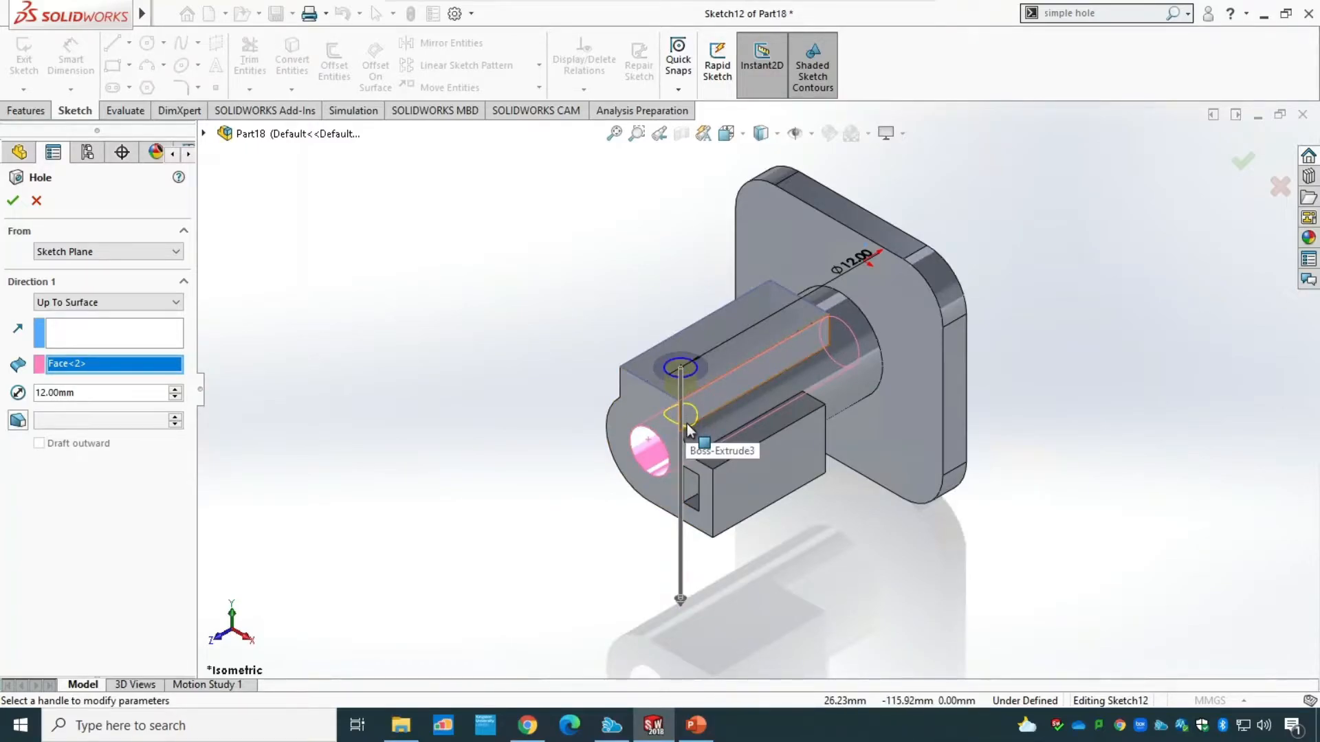
left_click(12, 202)
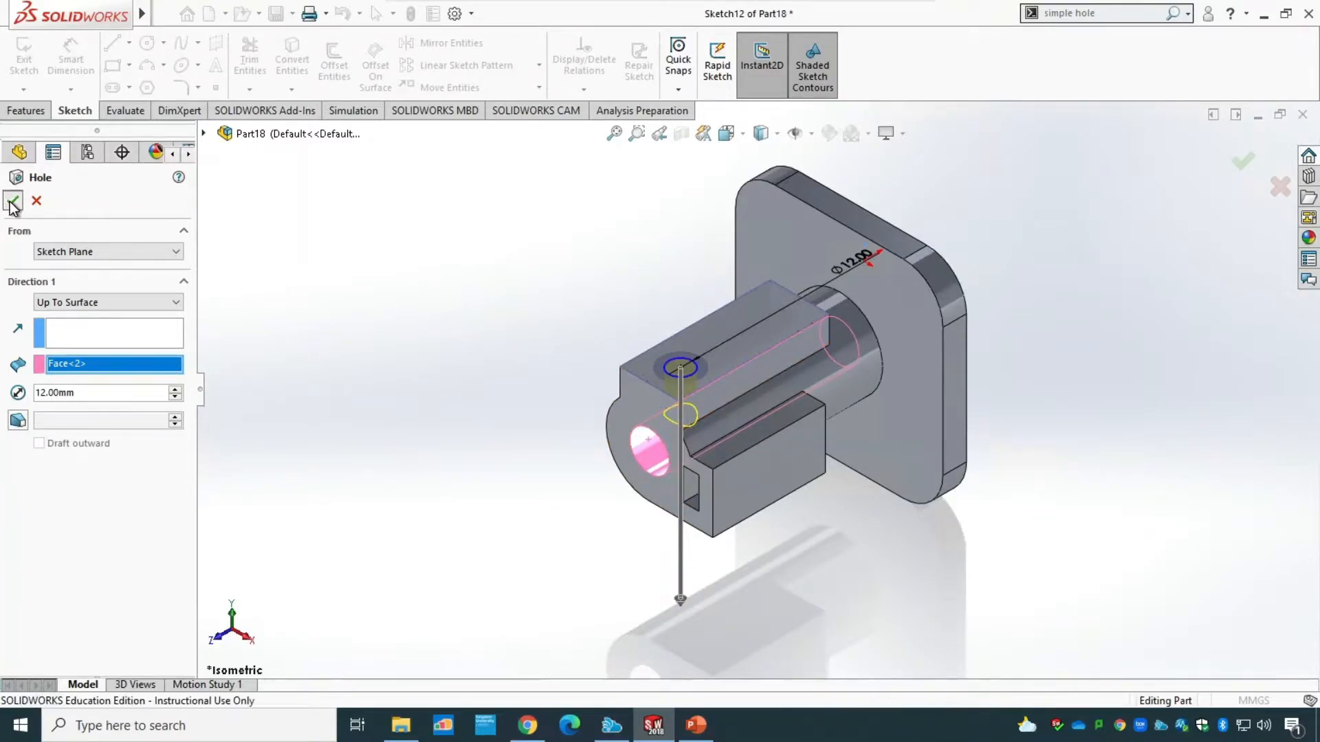
Edit the 12 mm hole's sketch and dimension its centre 15 mm from the block's long edge nearest the side block.
left_click(10, 479)
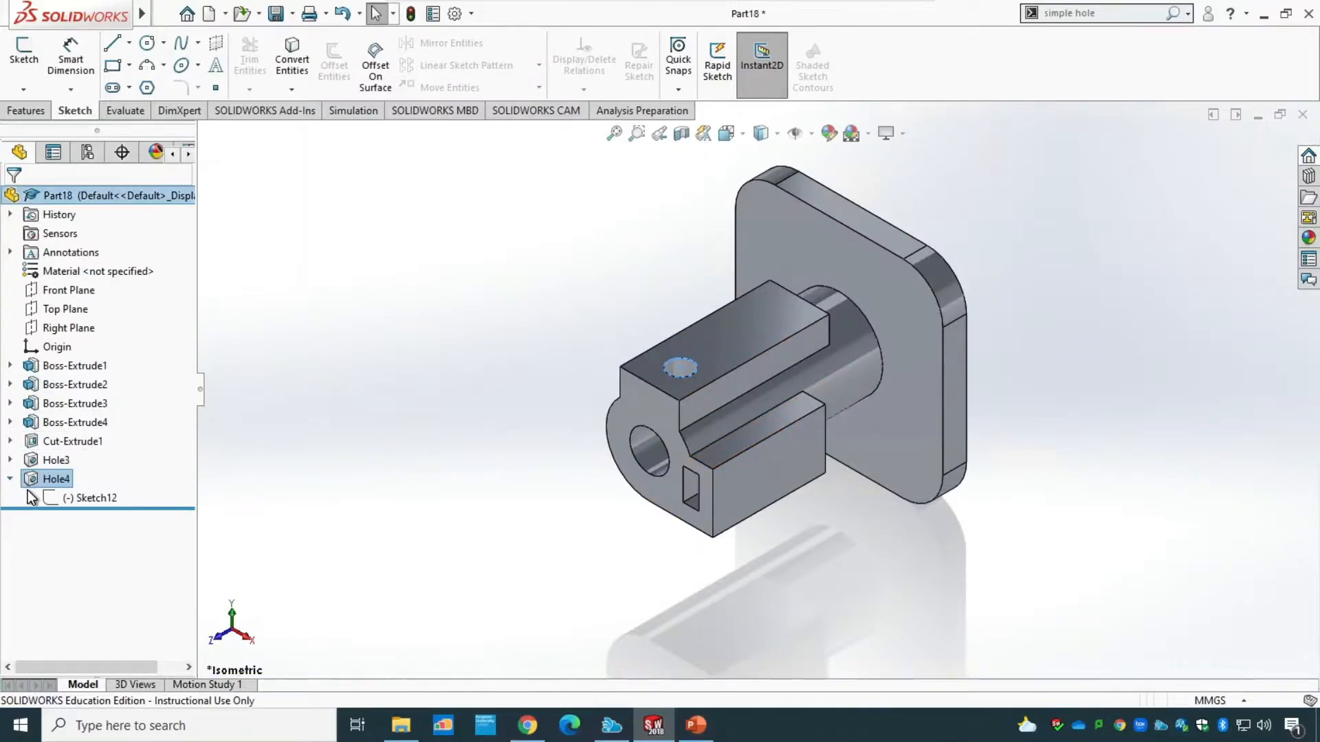
left_click(88, 499)
right_click(88, 499)
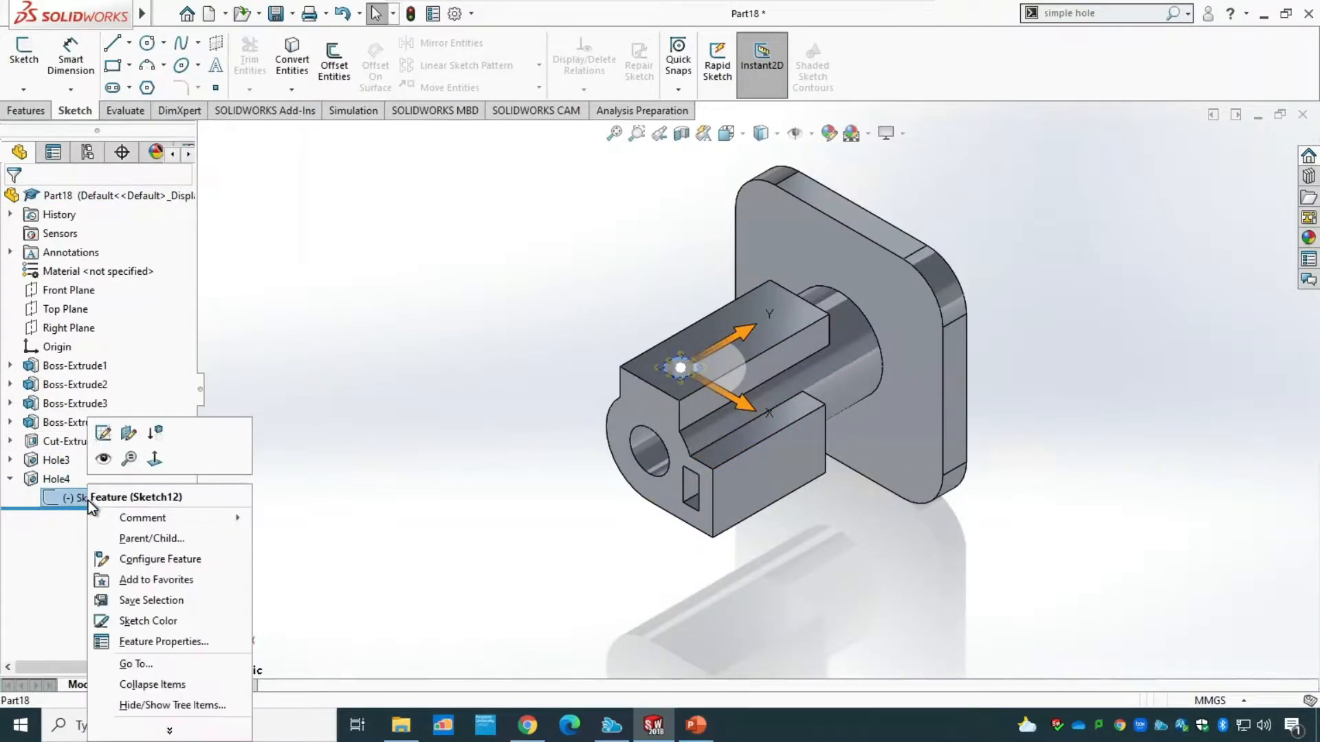
left_click(103, 433)
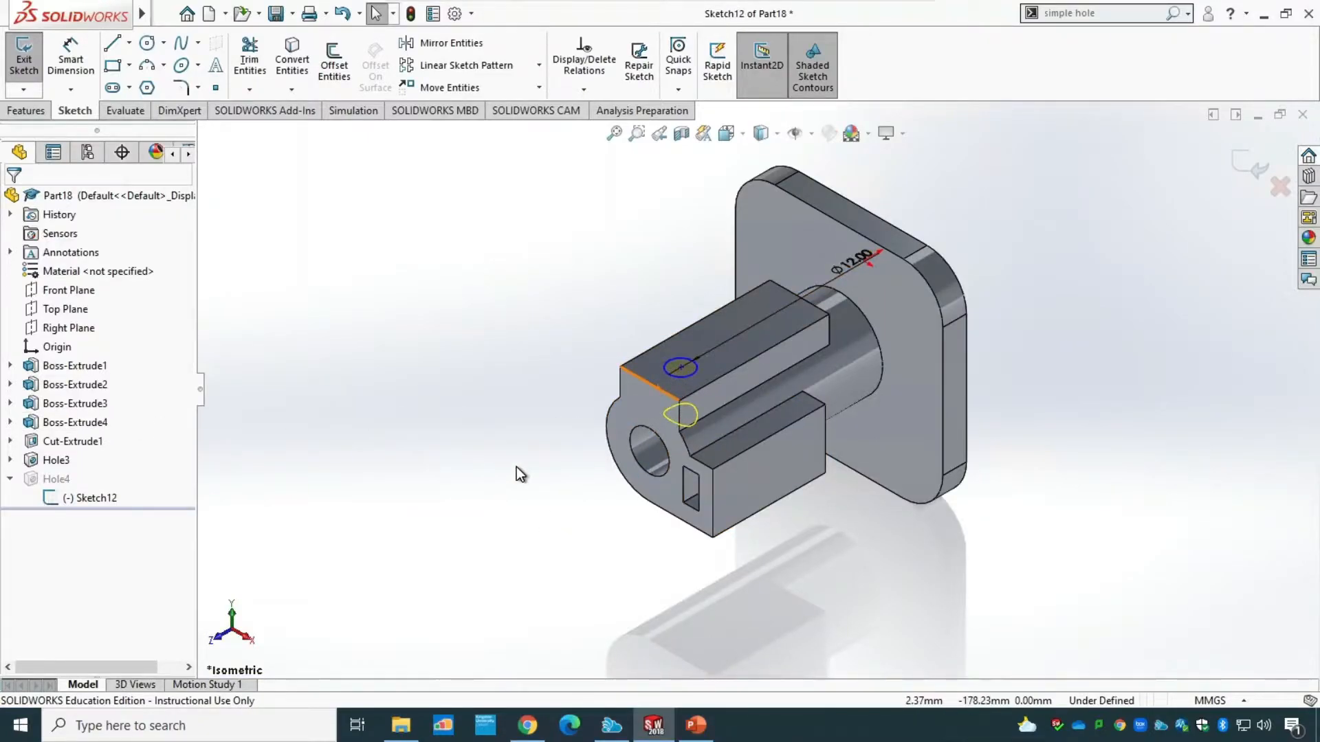
key("ctrl+8")
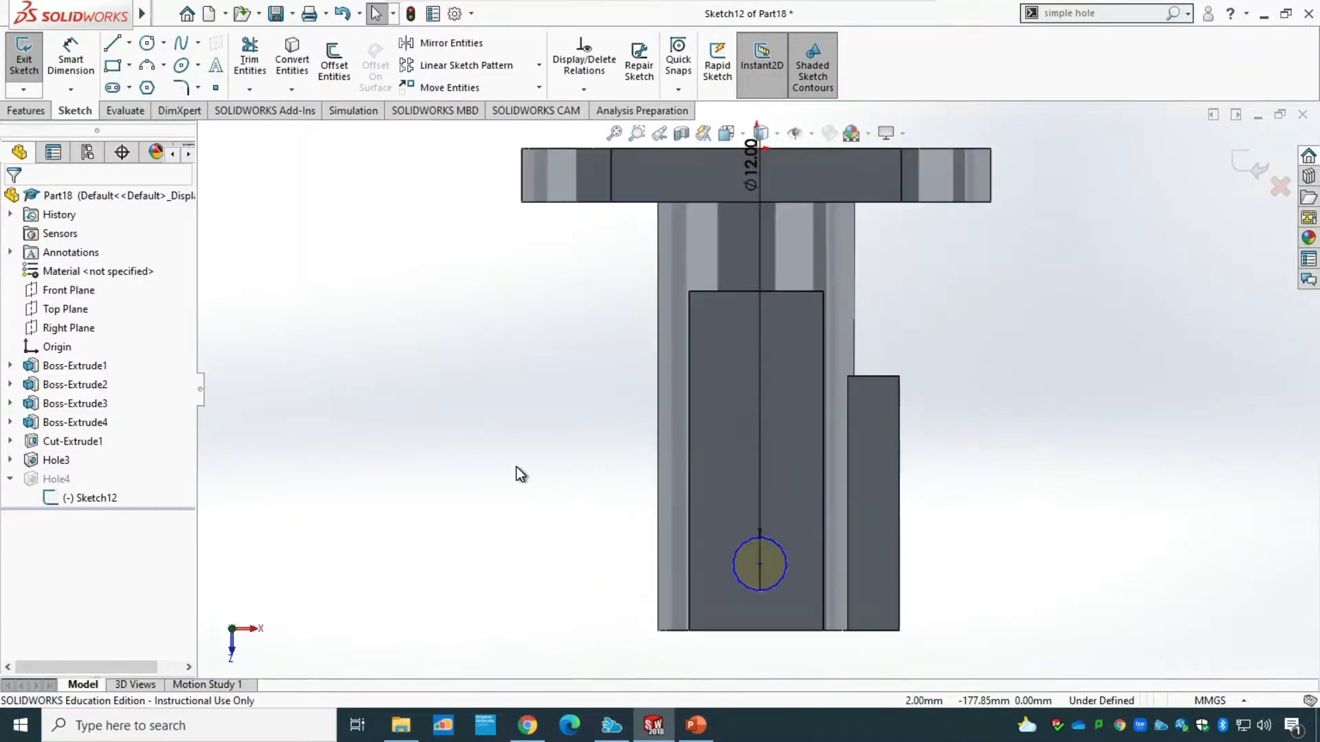
left_click(80, 53)
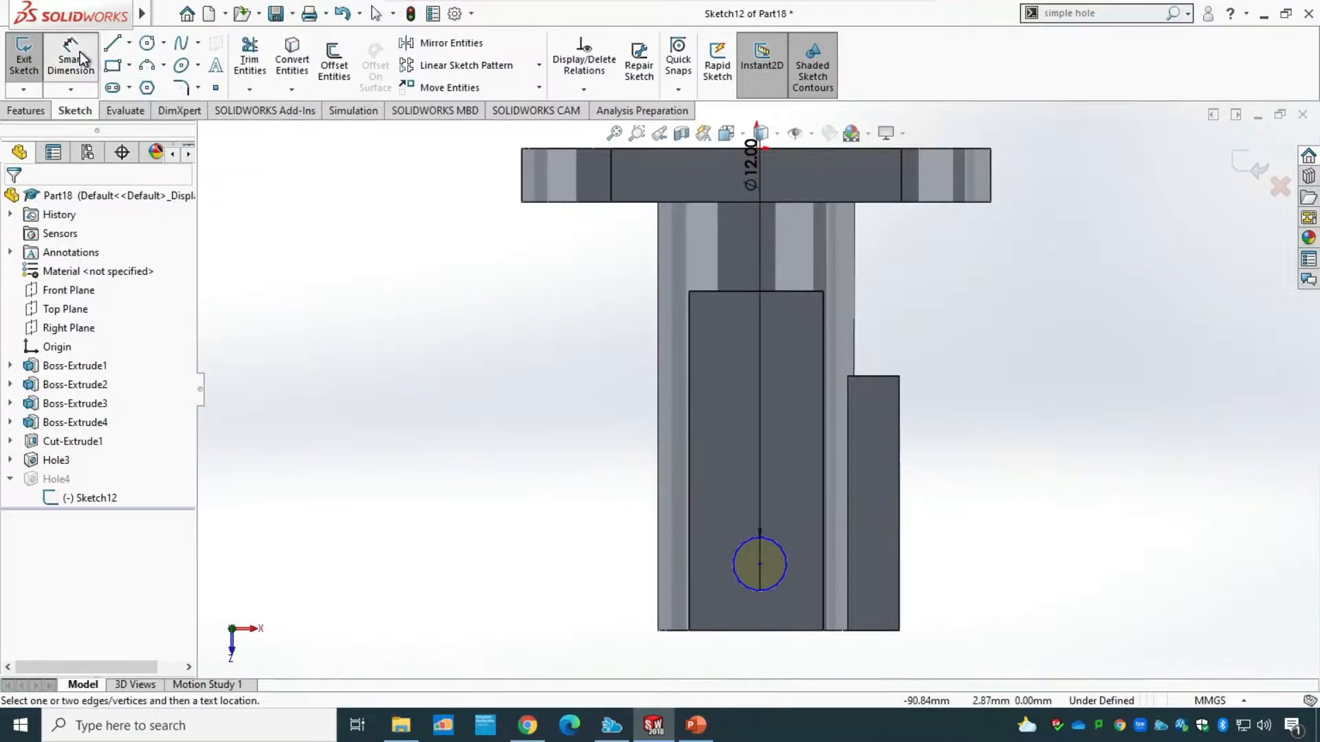
left_click(759, 564)
left_click(824, 559)
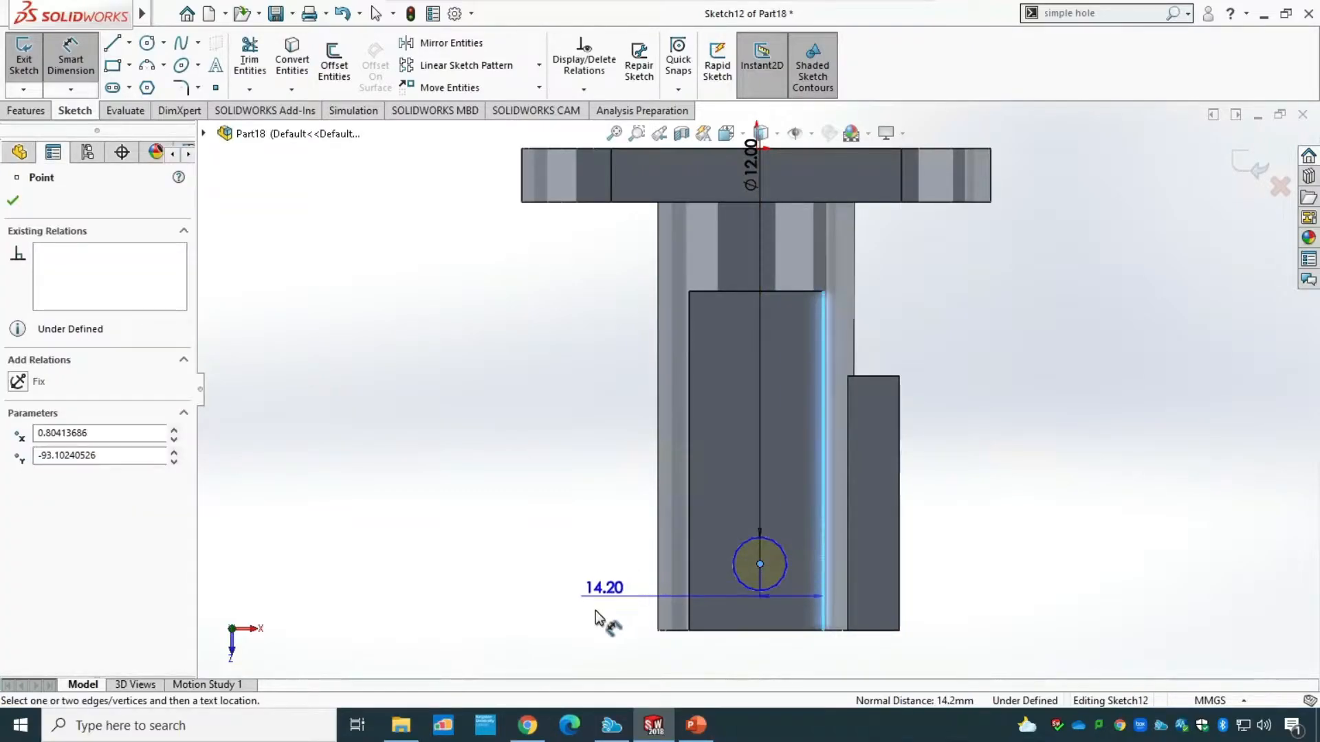
left_click(790, 674)
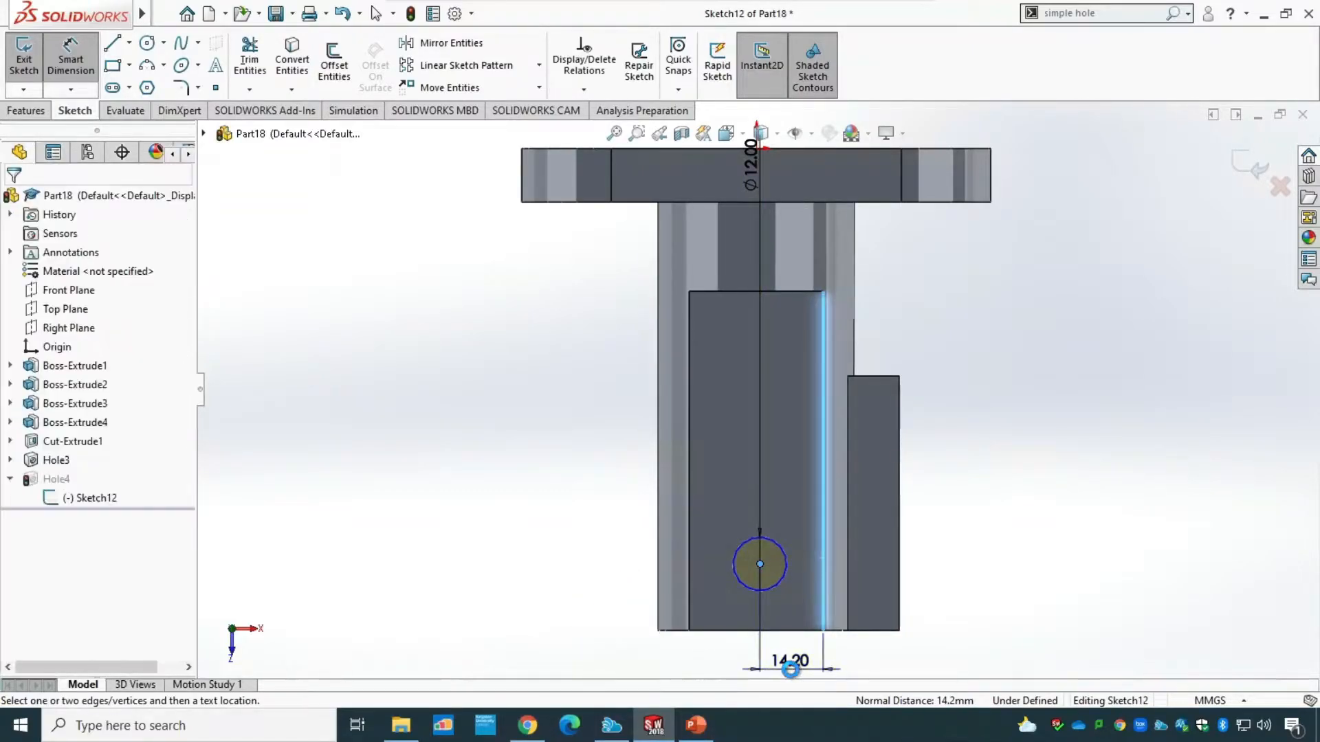
type("15")
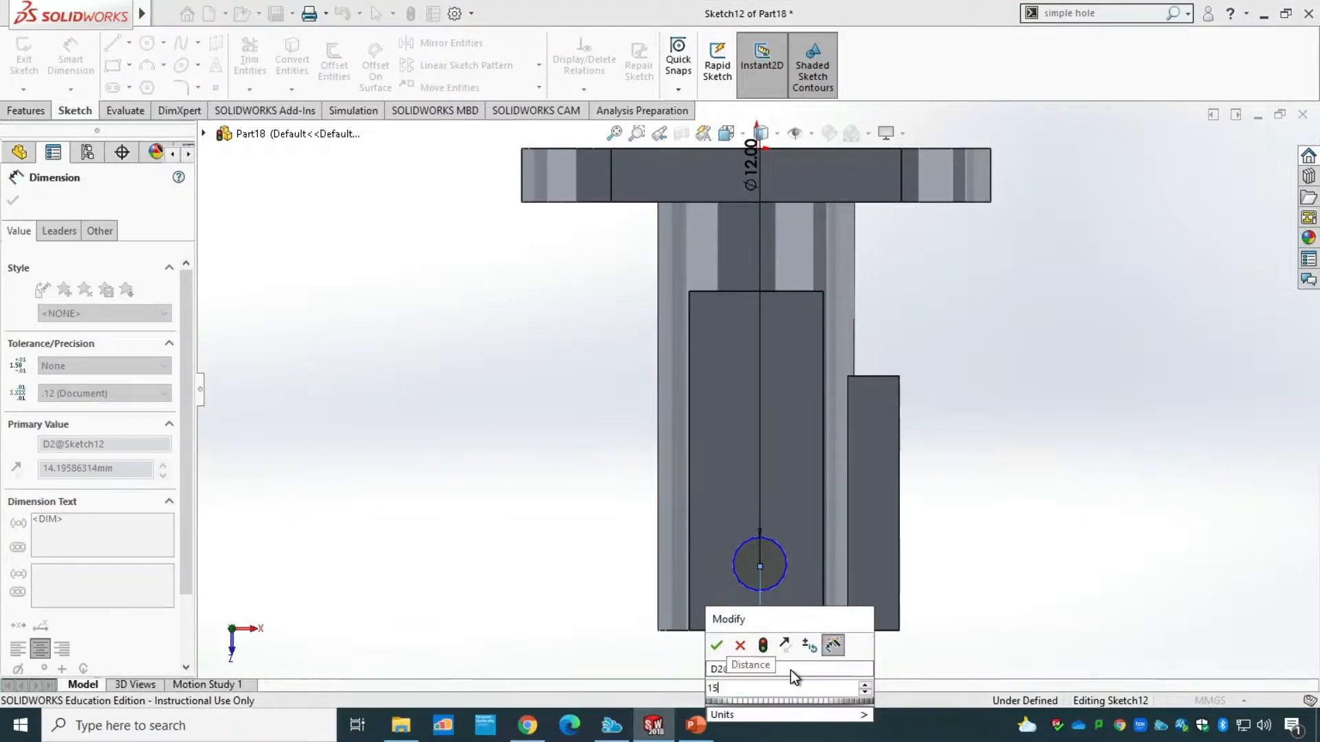
key("Return")
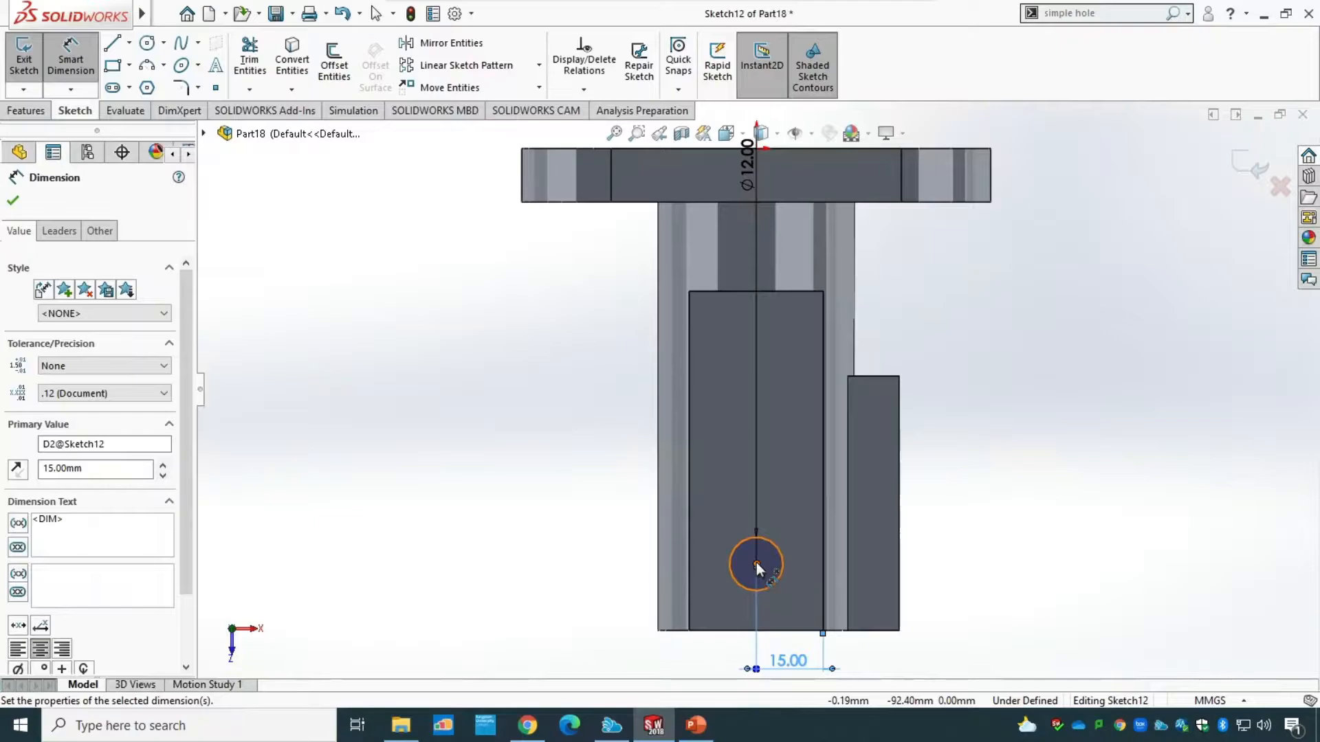
Dimension the 12 mm hole's centre 20 mm from the block's front edge and exit the sketch.
left_click(757, 563)
left_click(740, 631)
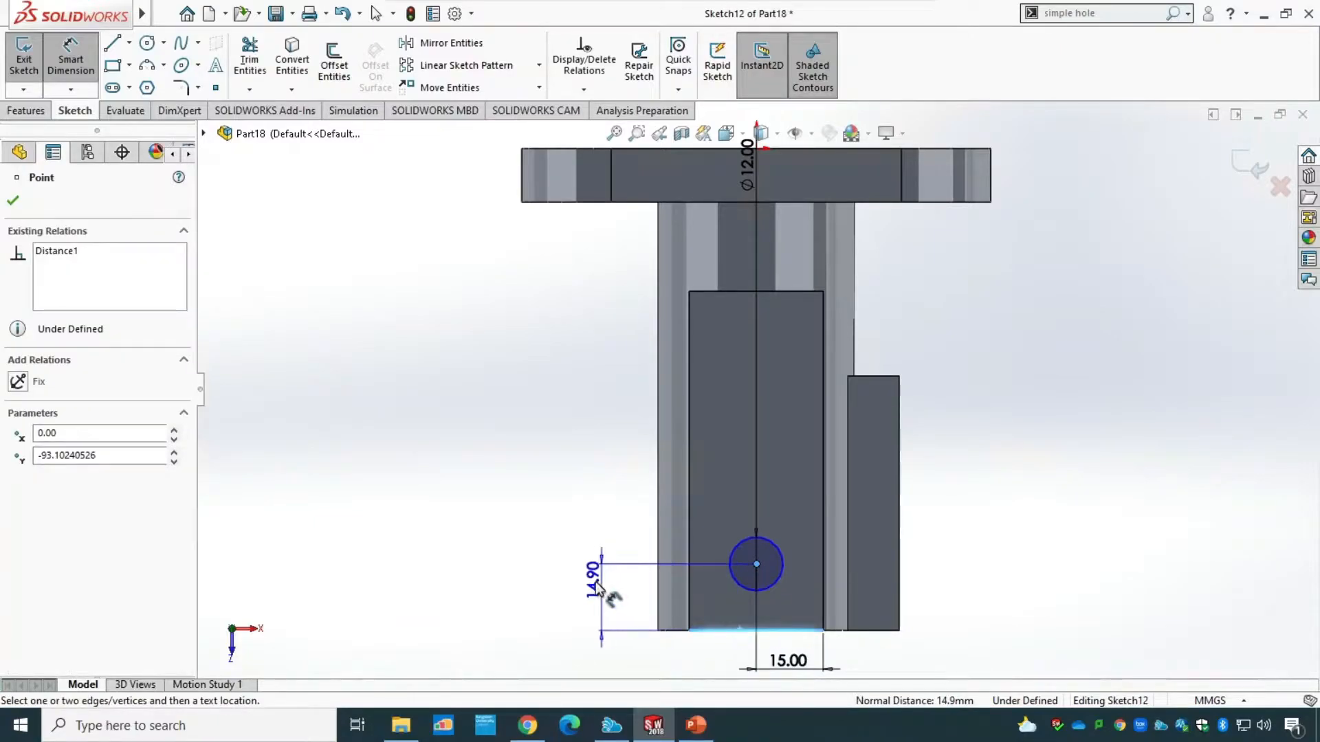
left_click(589, 600)
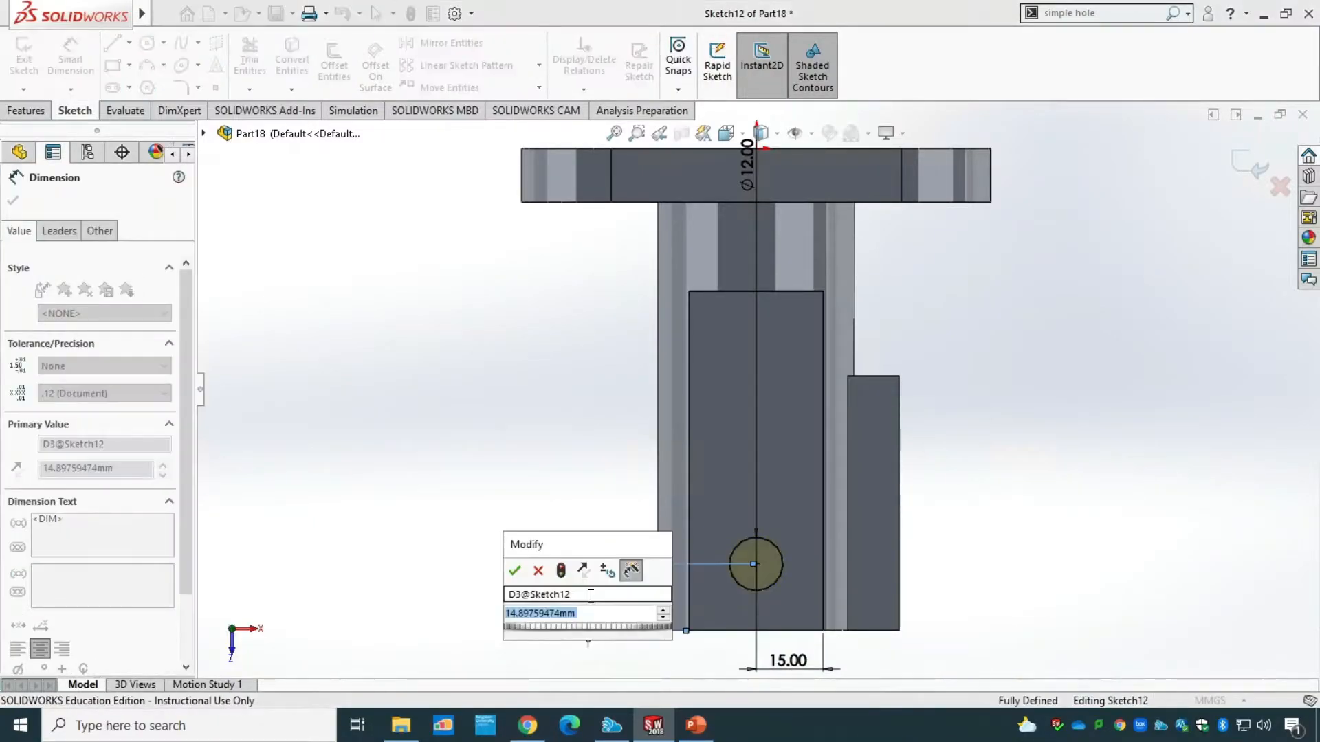
type("20")
key("Return")
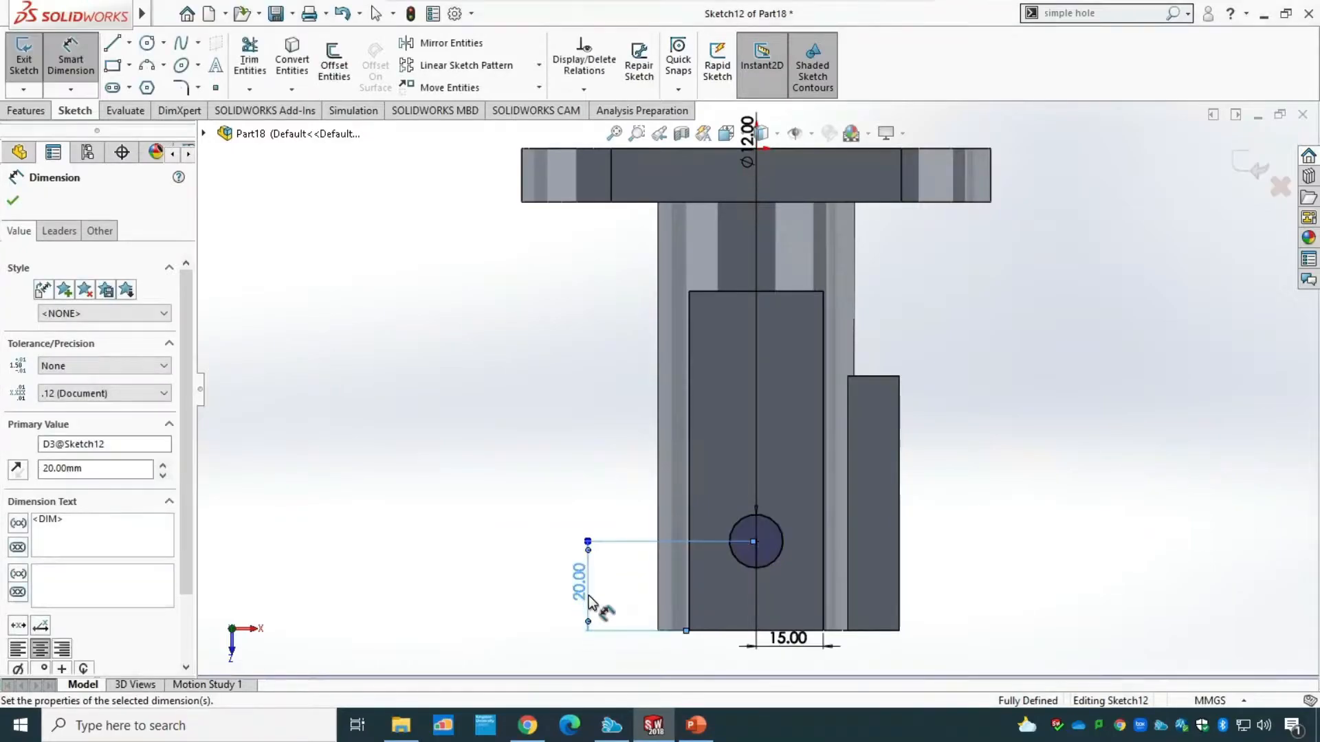
left_click(12, 200)
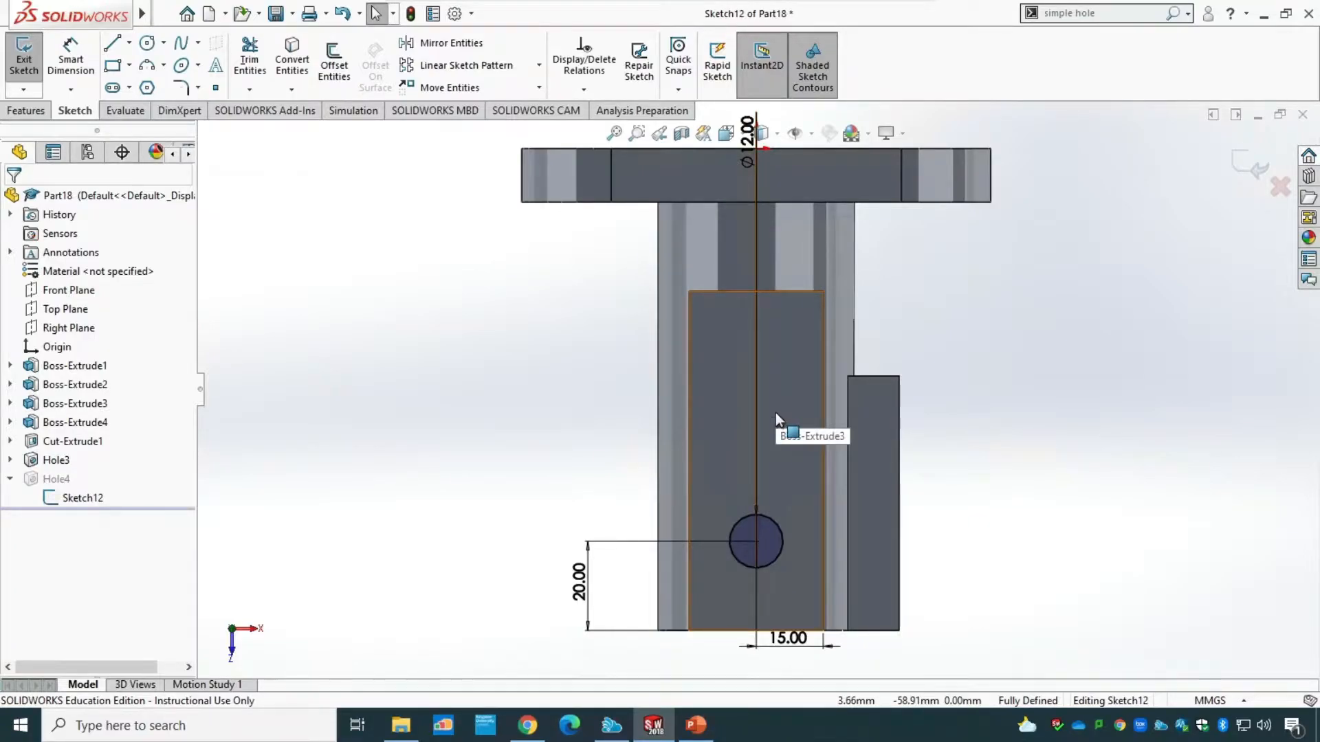
left_click(23, 55)
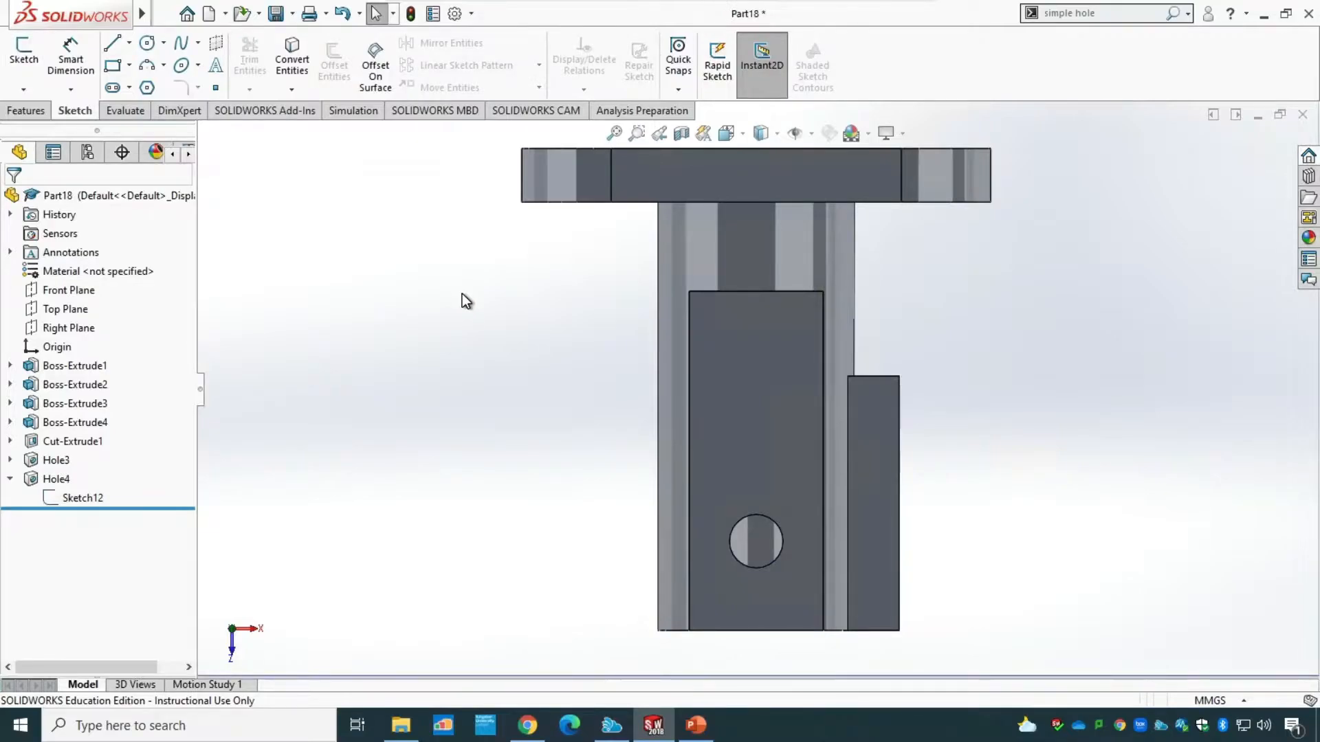
Start a linear pattern and choose the 12 mm block hole as the feature to pattern.
middle_click_drag(519, 407, 486, 273)
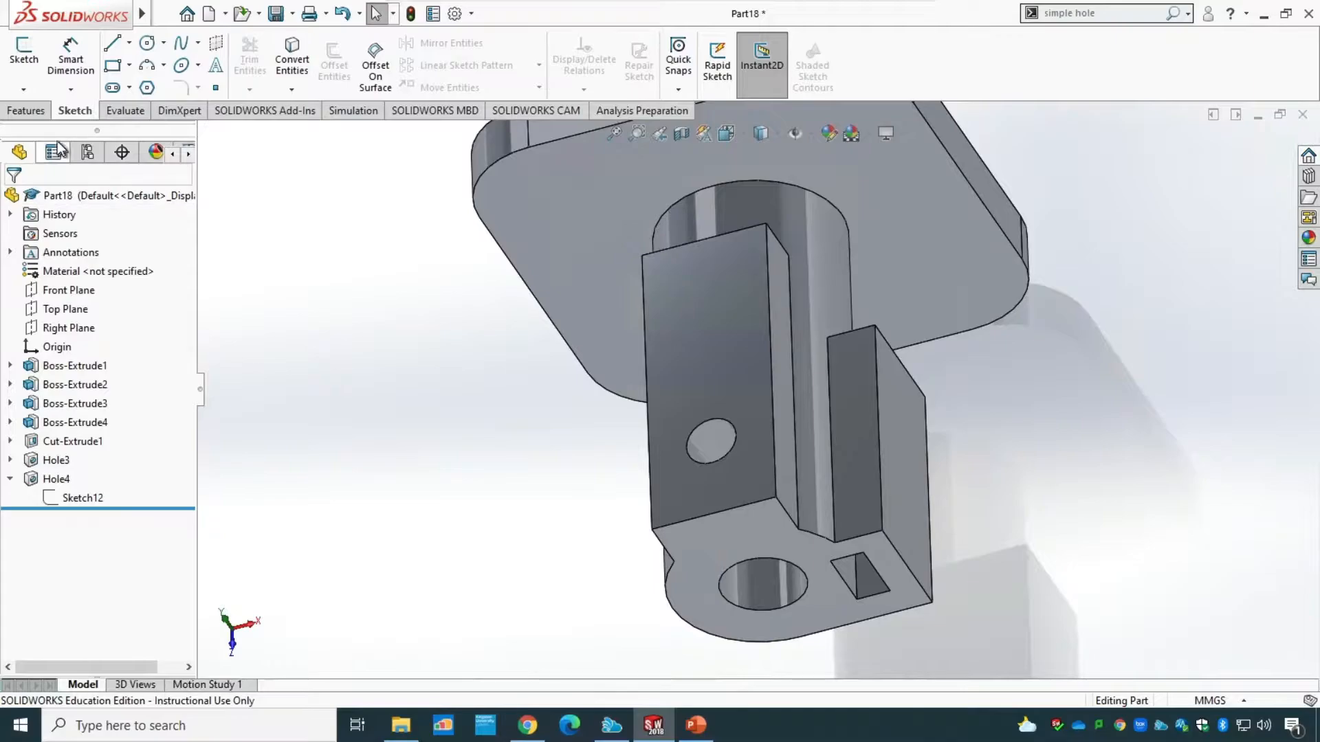
left_click(39, 116)
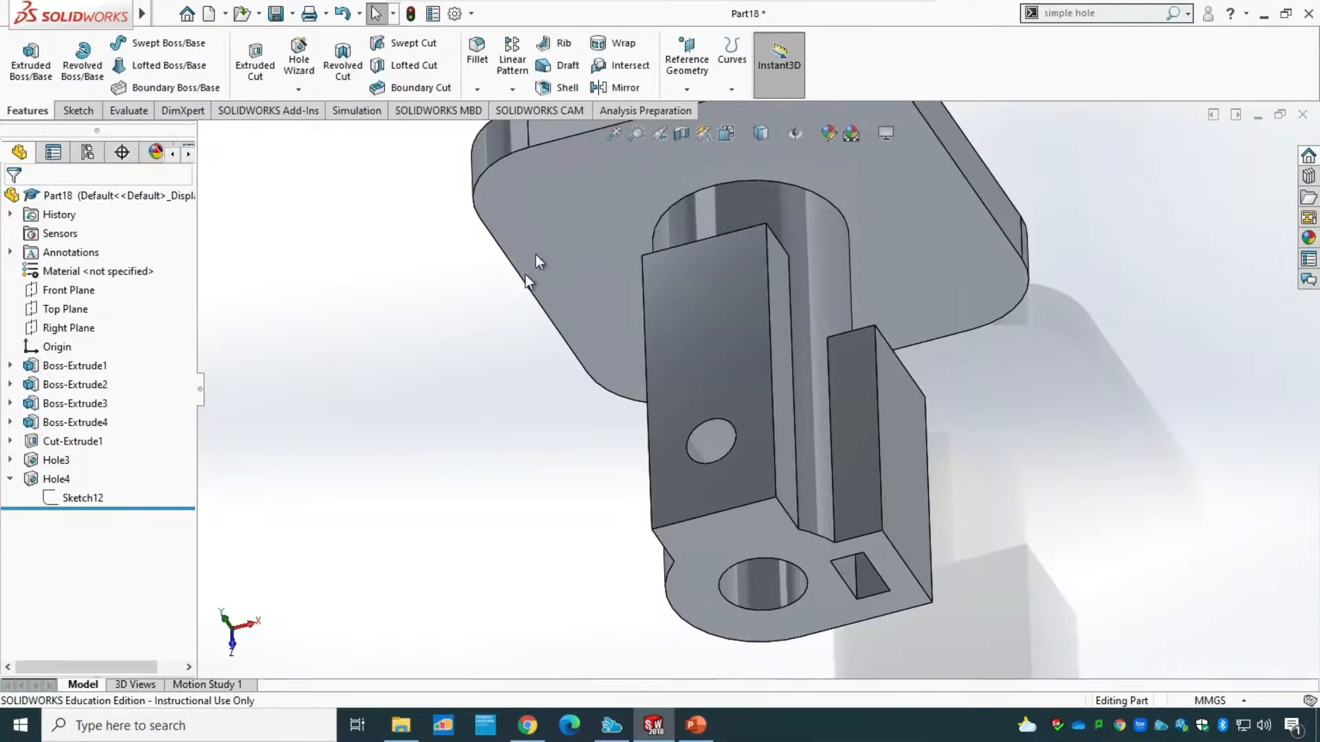
left_click(513, 91)
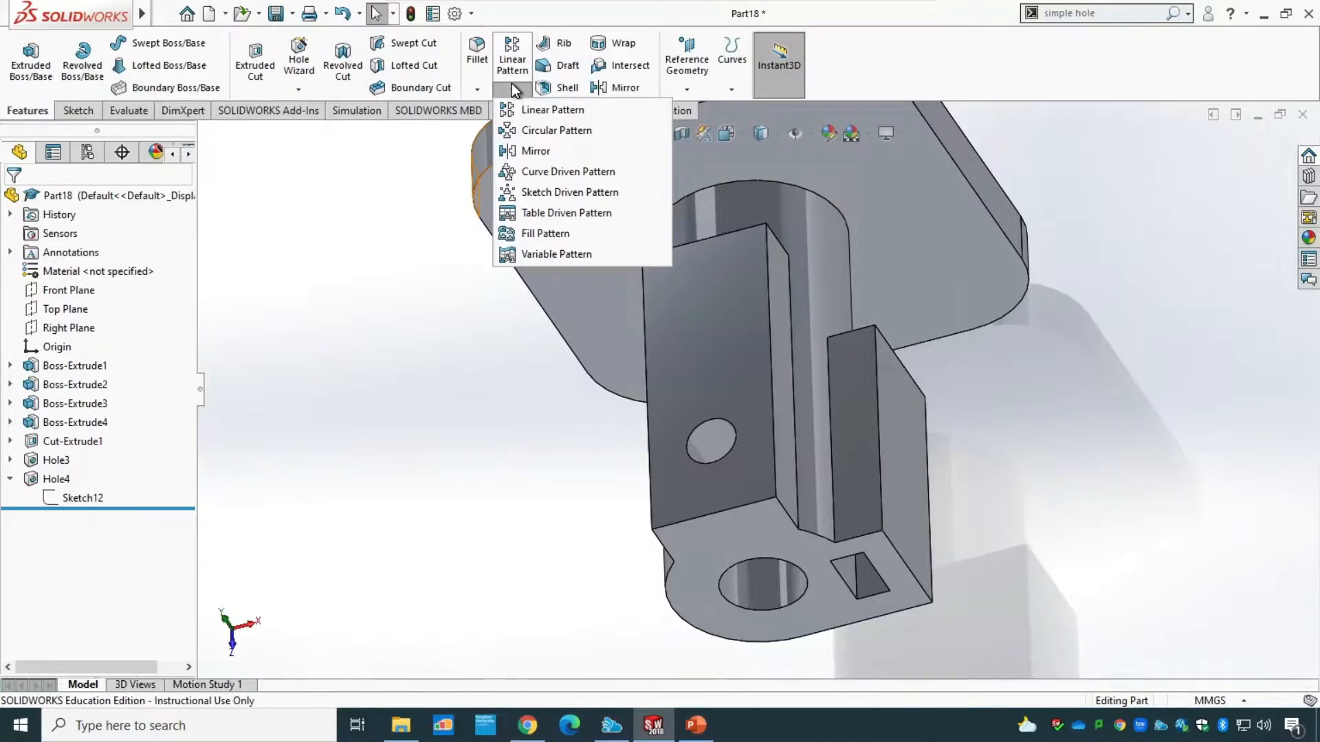
left_click(596, 116)
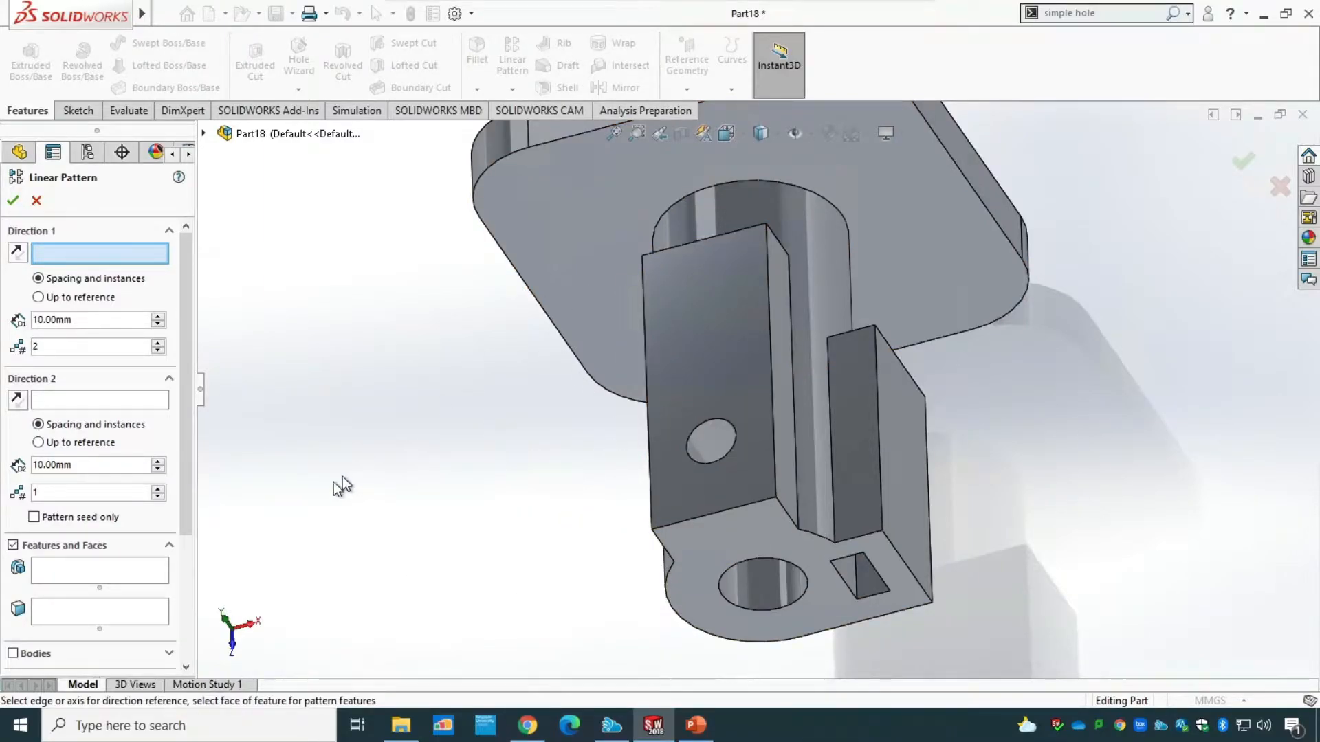
left_click(81, 575)
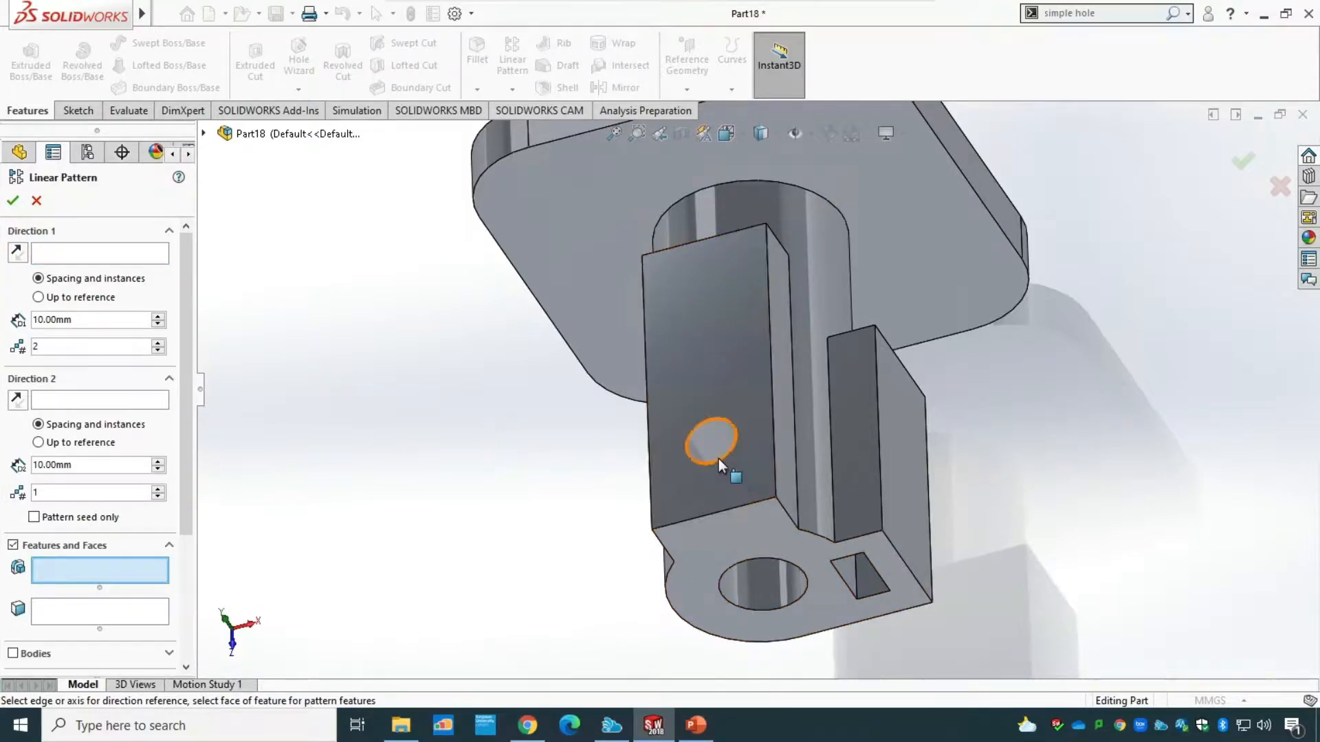
left_click(204, 134)
left_click(269, 417)
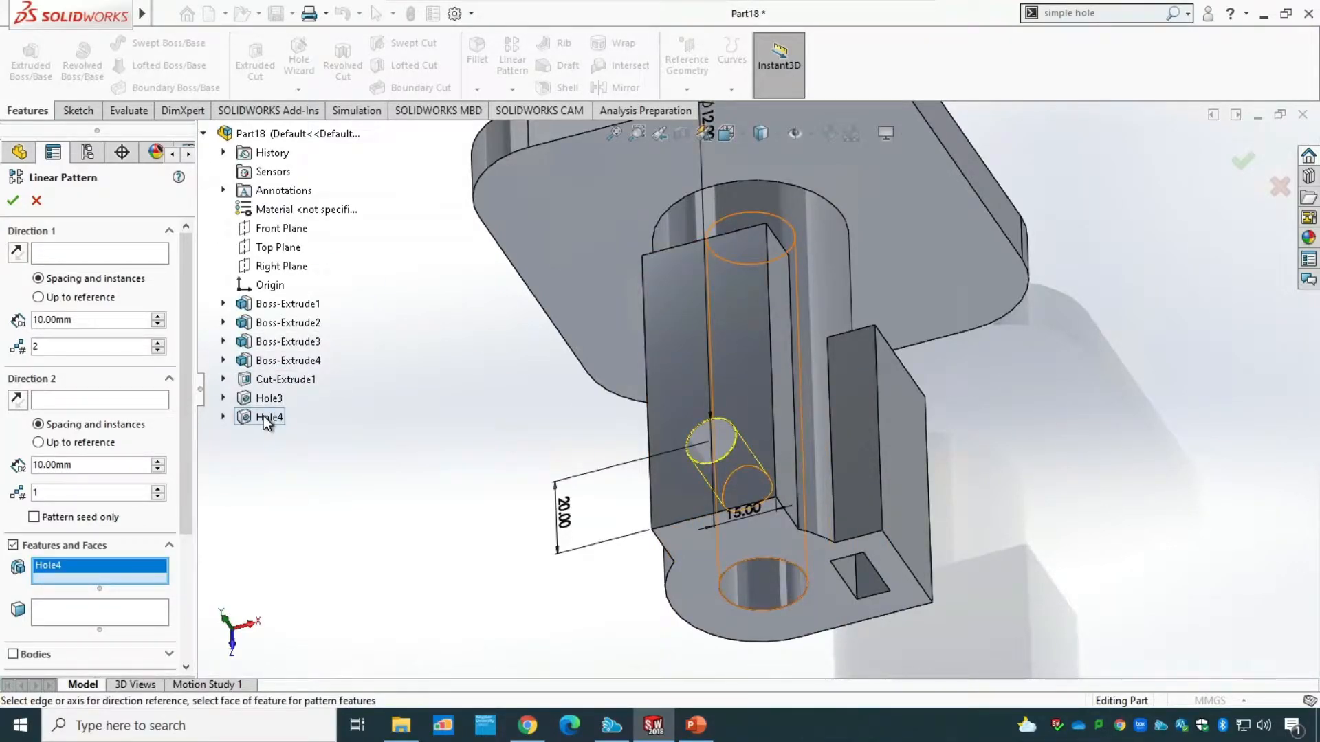
Pattern the 12 mm hole along the block's long edge with 30 mm spacing and two instances, and finish the pattern.
left_click(140, 257)
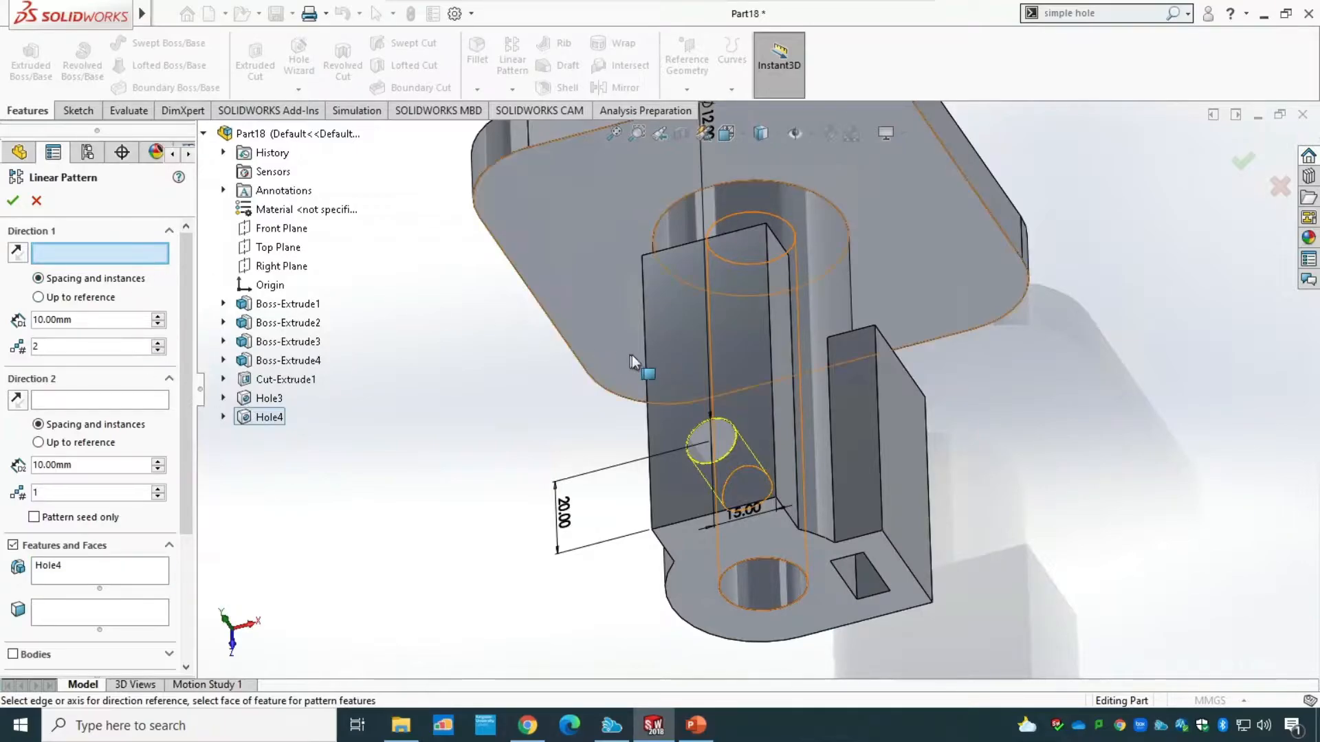
left_click(648, 432)
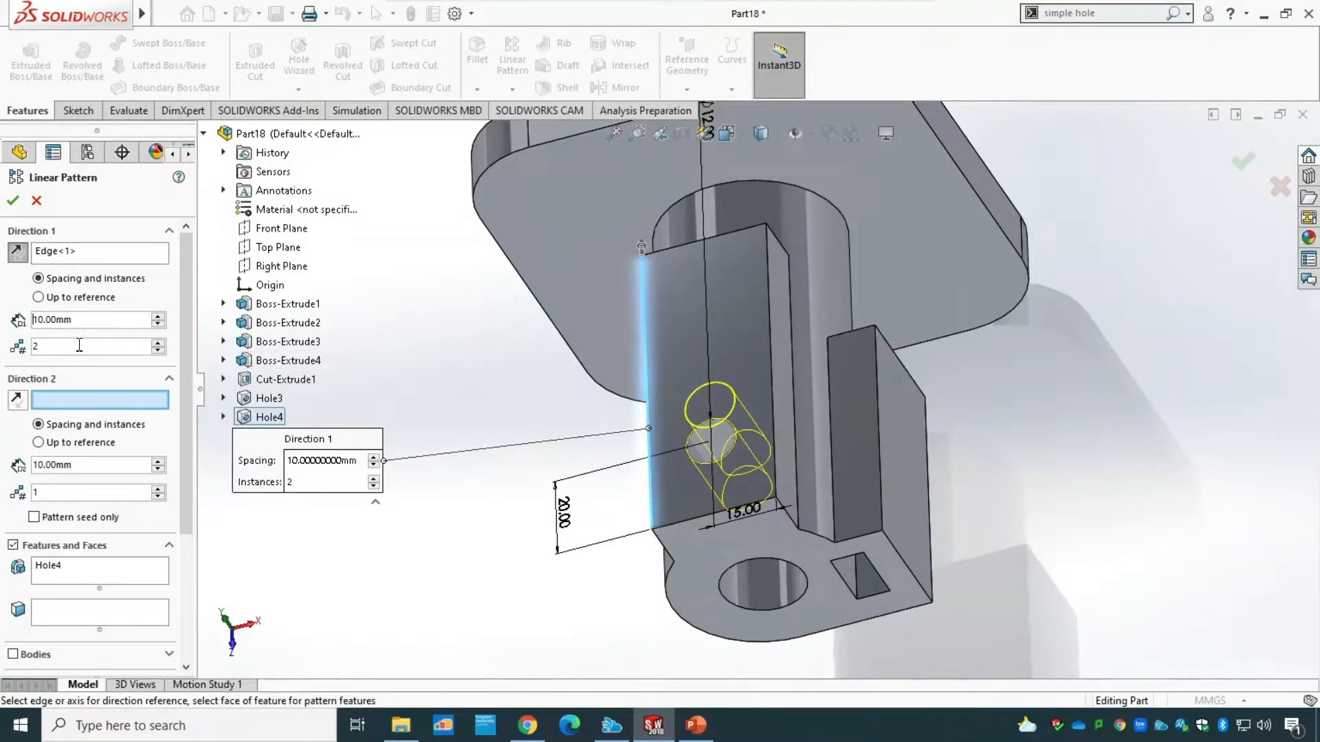
left_click(99, 320)
left_click_drag(54, 338, 4, 344)
type("30")
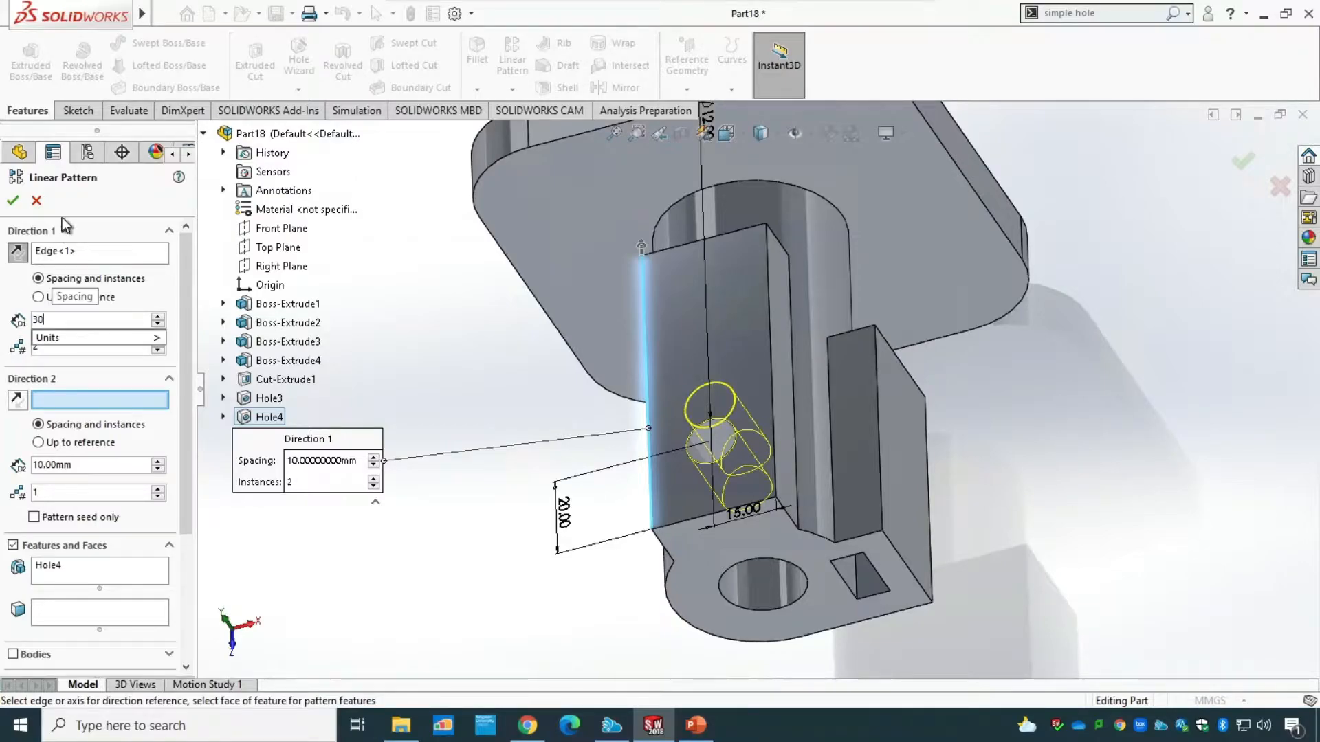
key("Return")
left_click(14, 202)
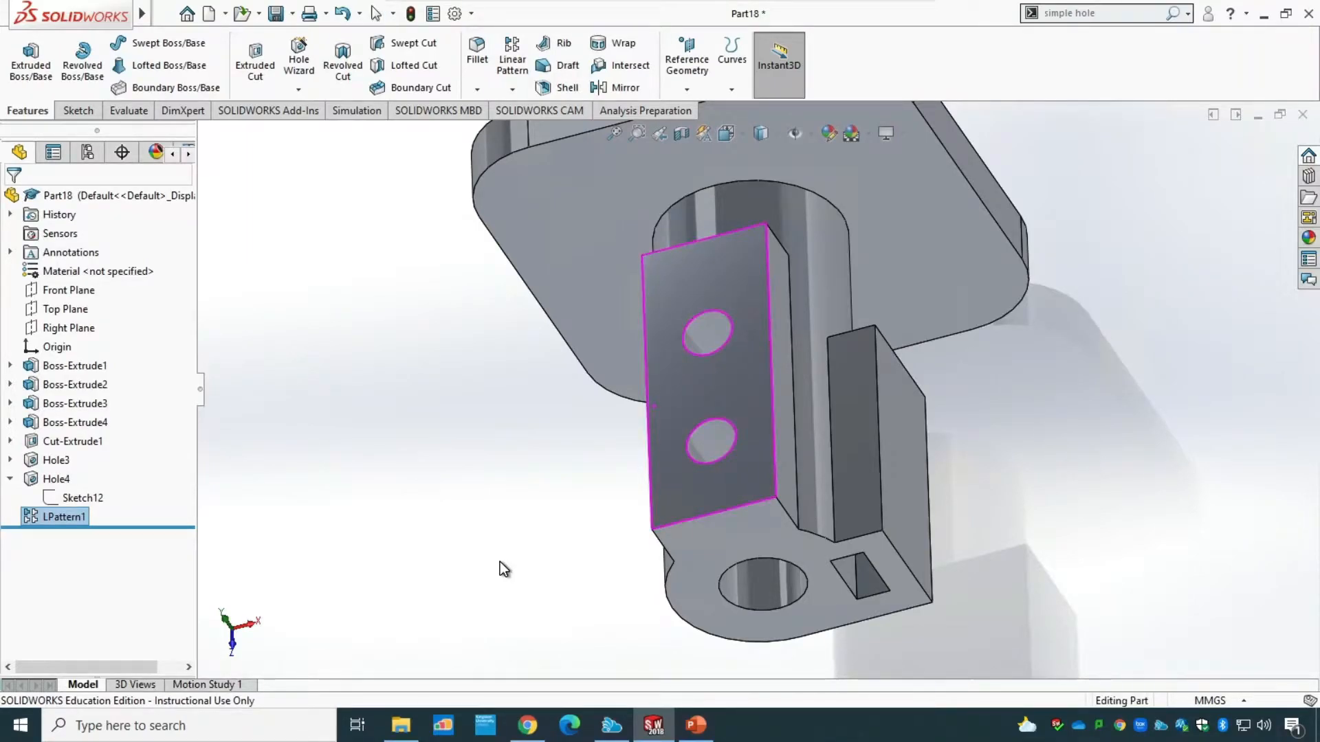
Check the PowerPoint drawing, place a Simple Hole on the side block's outer face, and set its diameter to 10 mm.
middle_click_drag(500, 561, 458, 320)
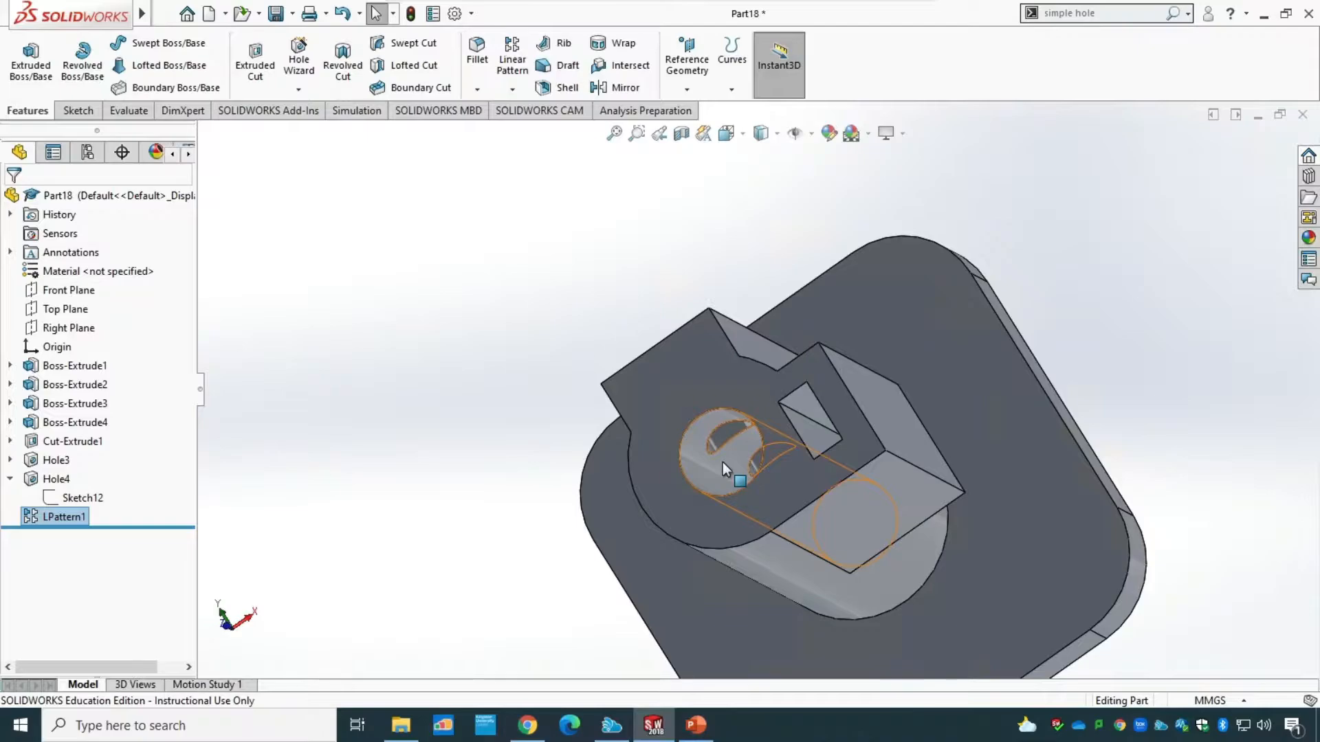
left_click(745, 134)
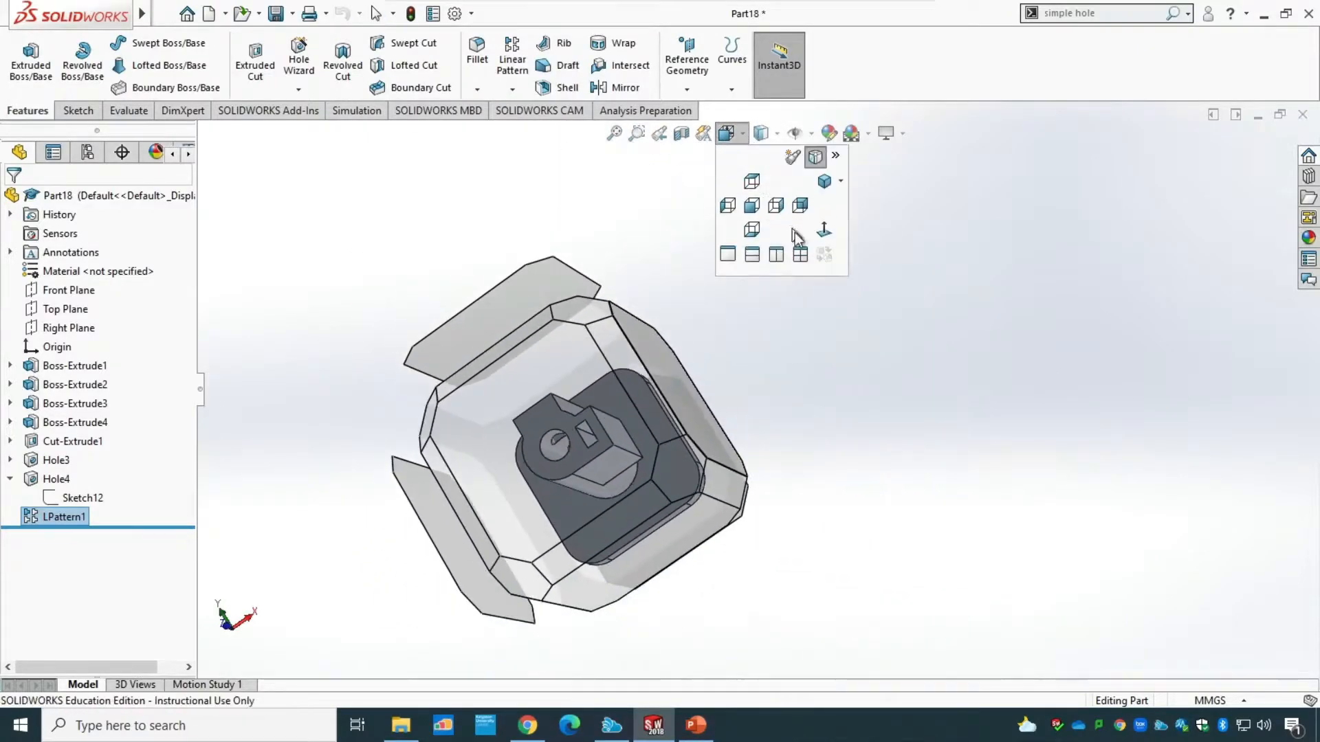
left_click(825, 181)
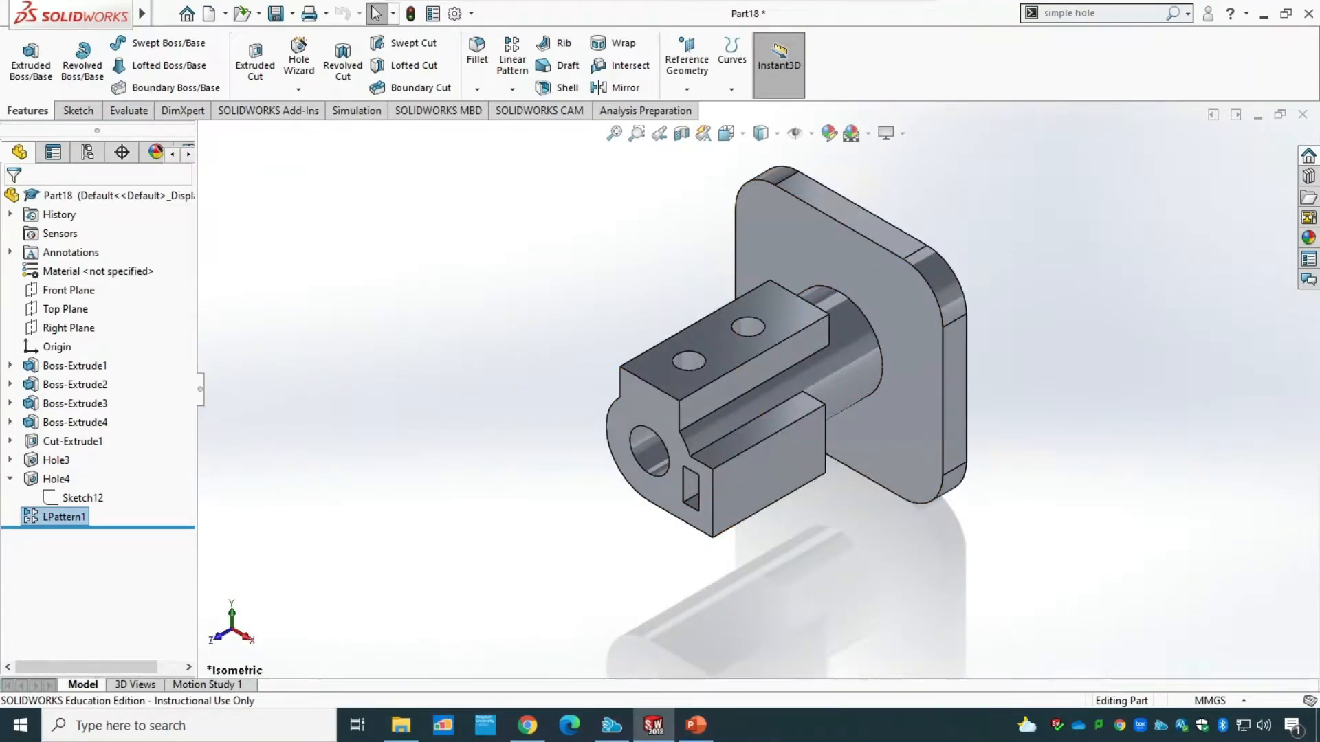
left_click(695, 730)
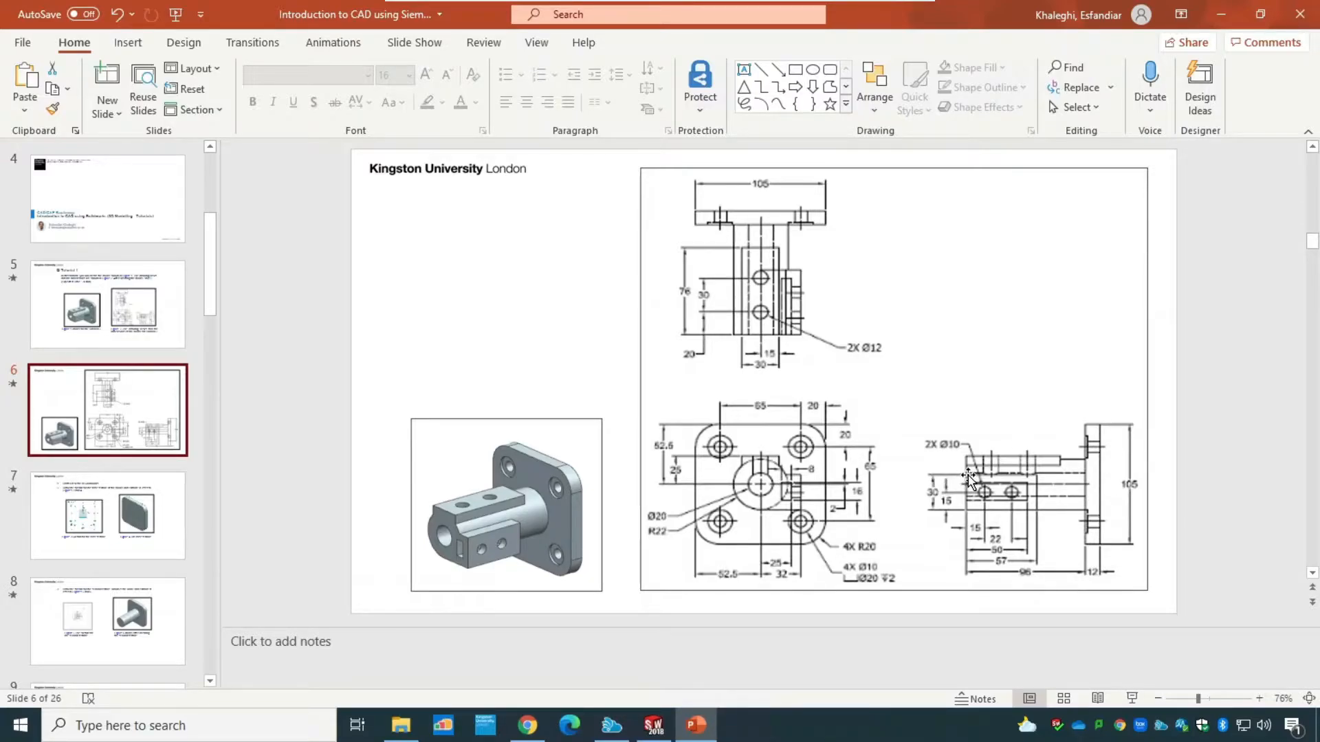
left_click(658, 731)
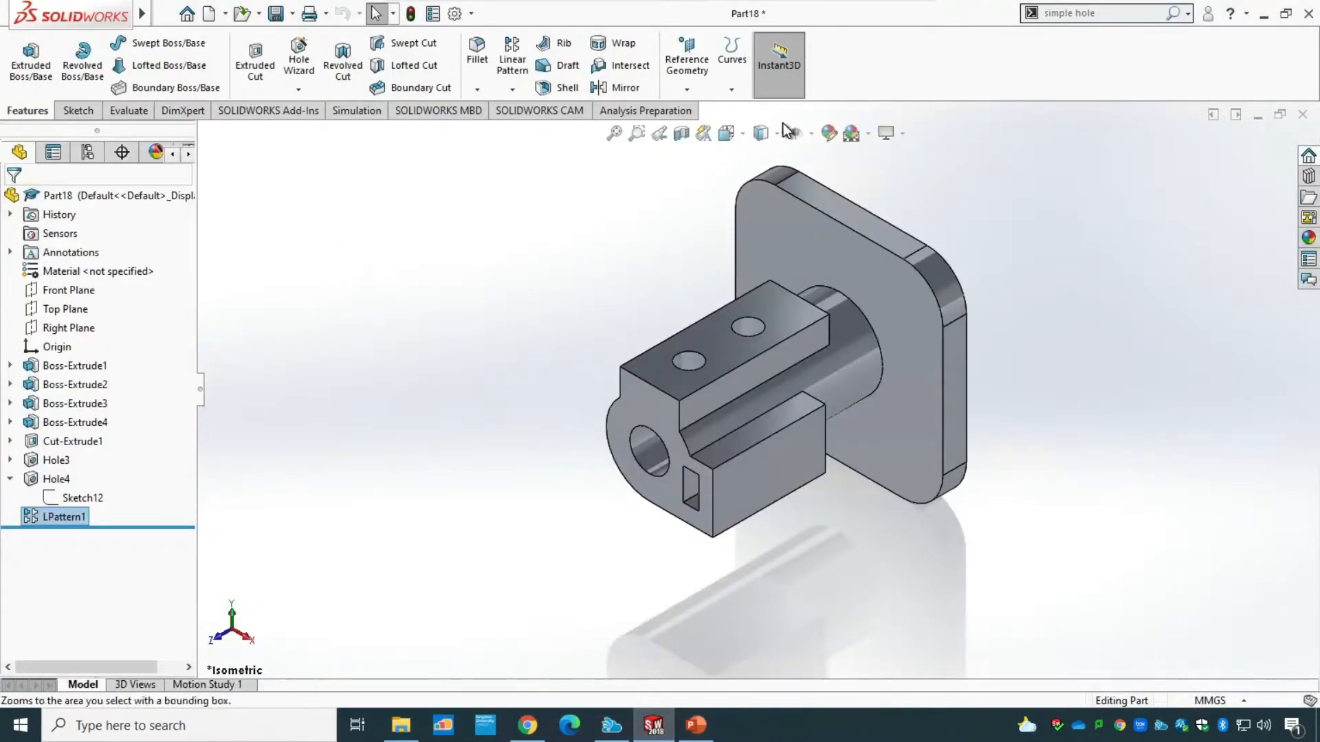
left_click(1067, 18)
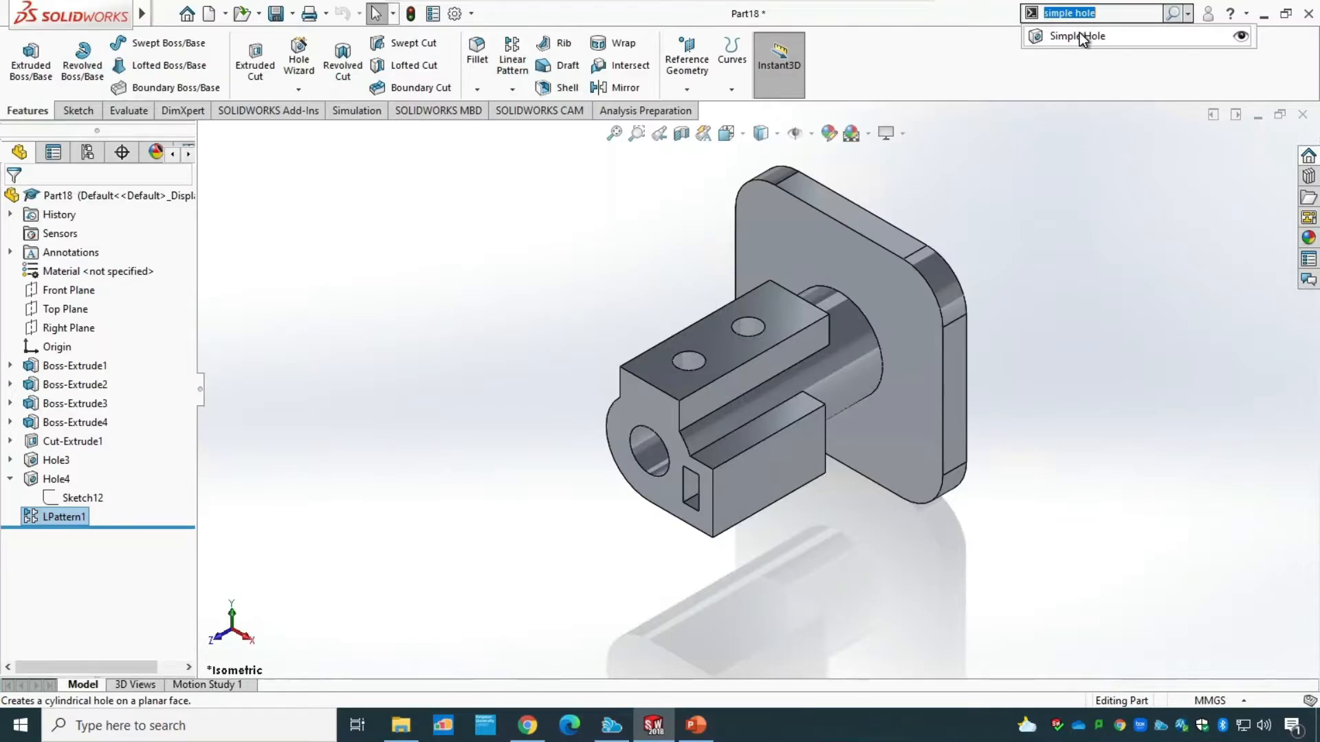
left_click(1079, 35)
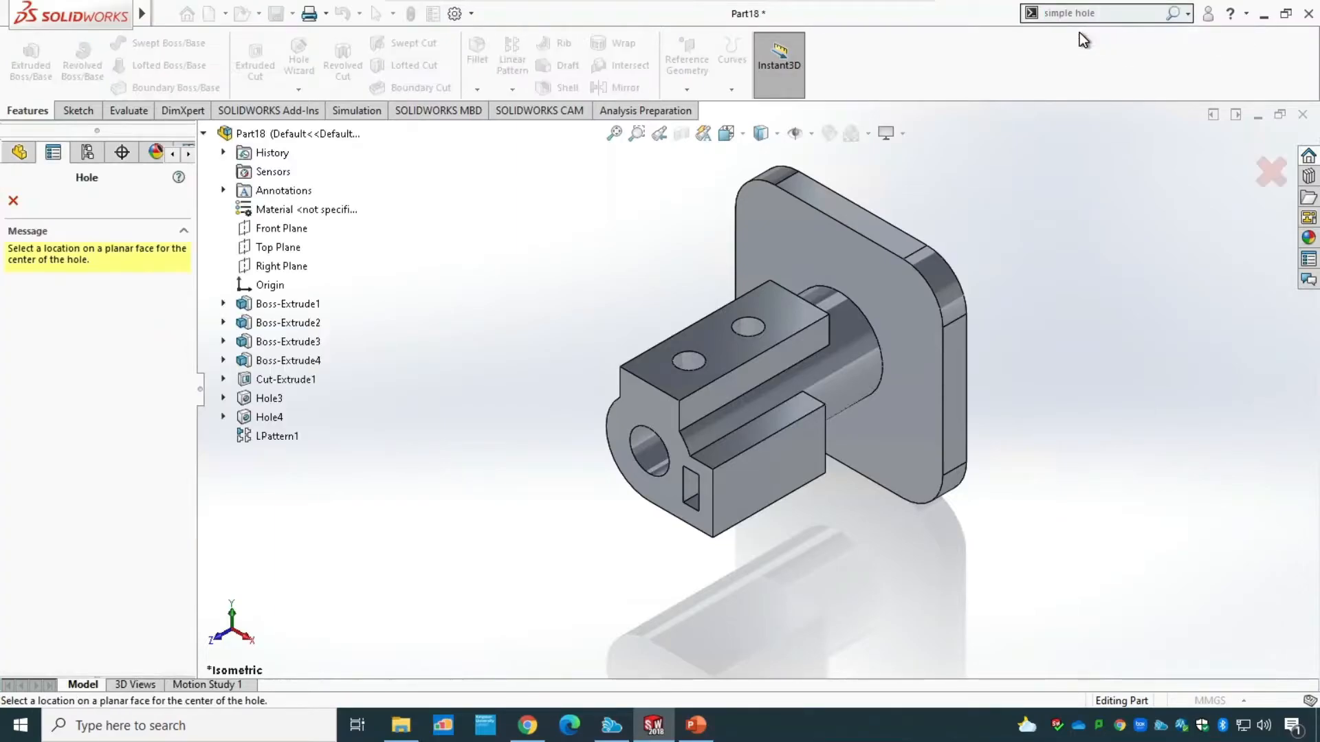
left_click(744, 496)
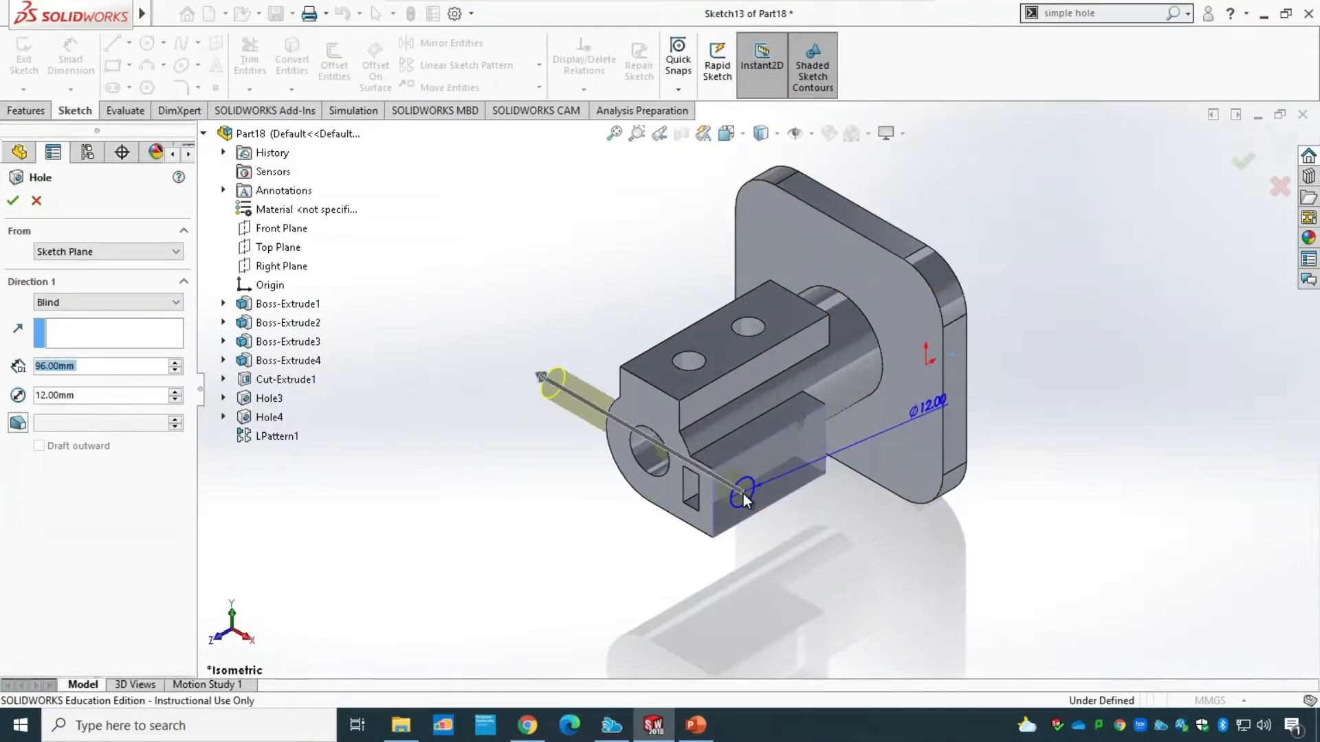
left_click_drag(81, 398, 4, 391)
type("10")
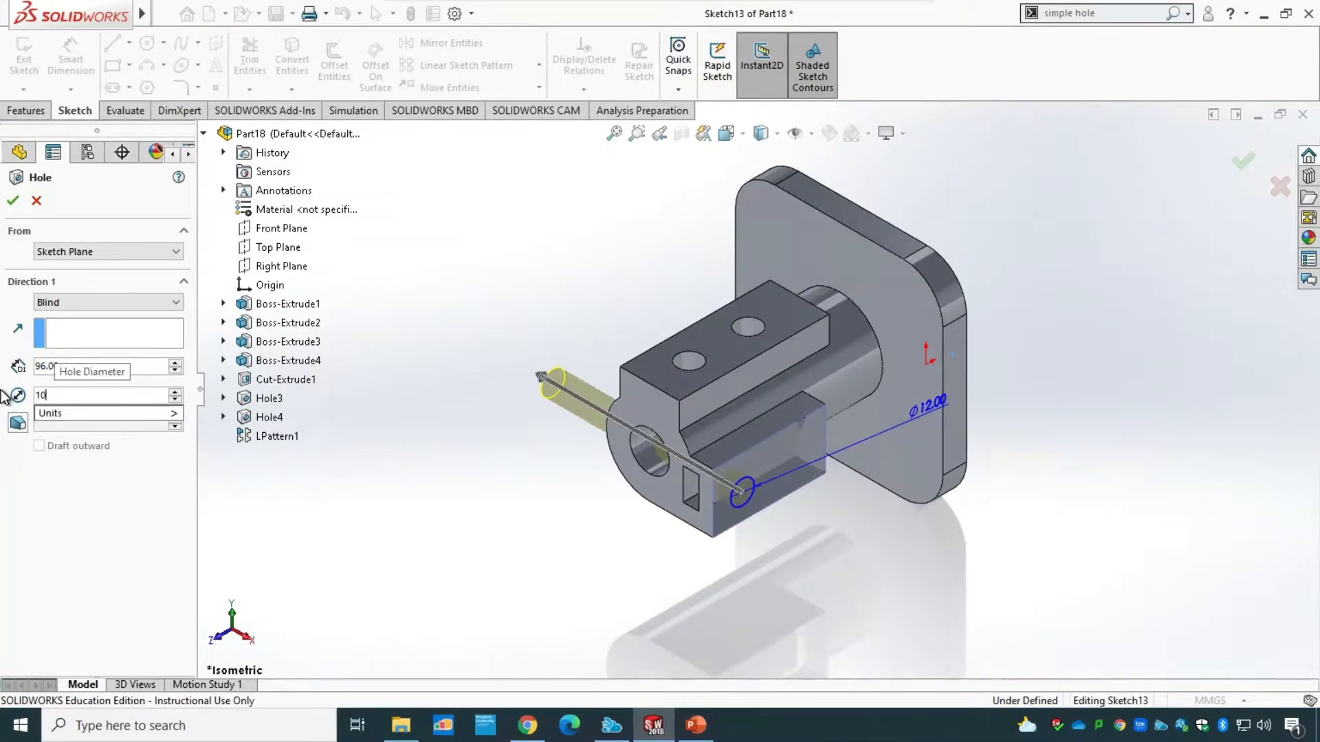
key("Return")
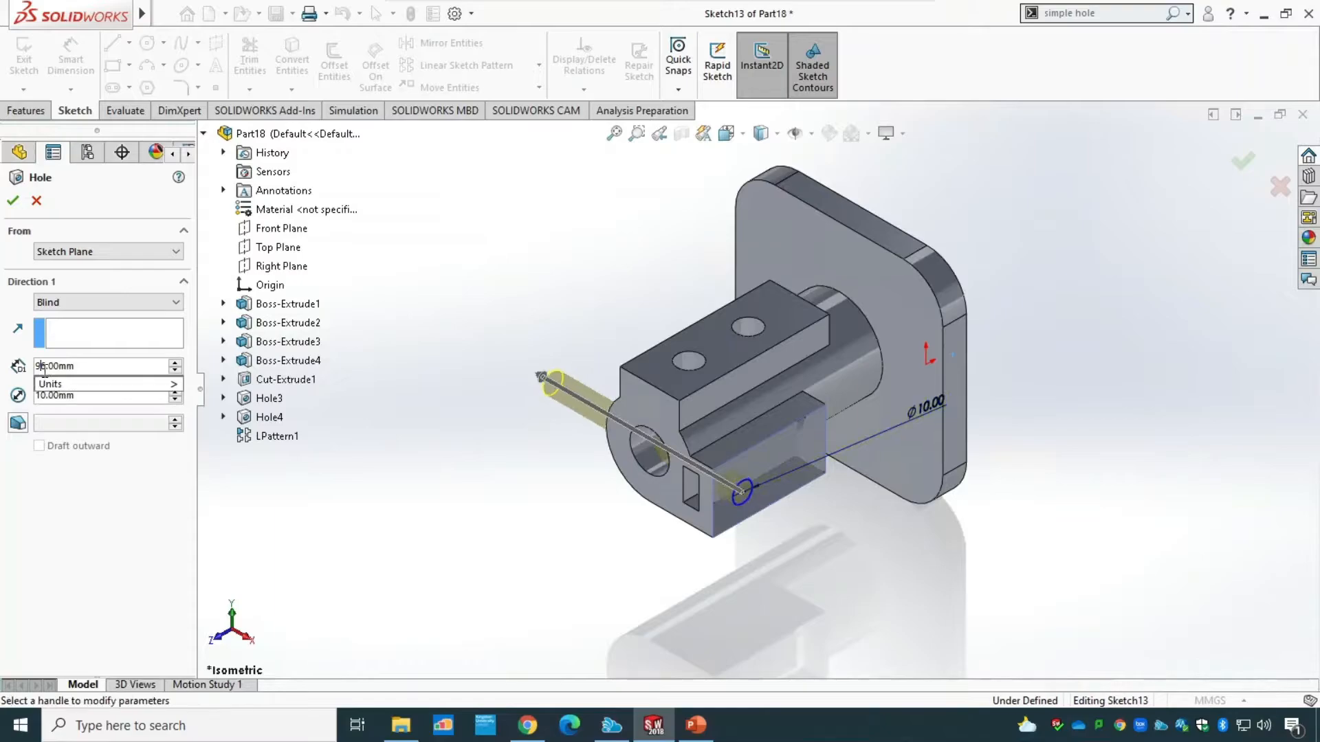
End the 10 mm hole with Up To Surface at the wall of the rectangular slot, and finish it.
left_click(81, 308)
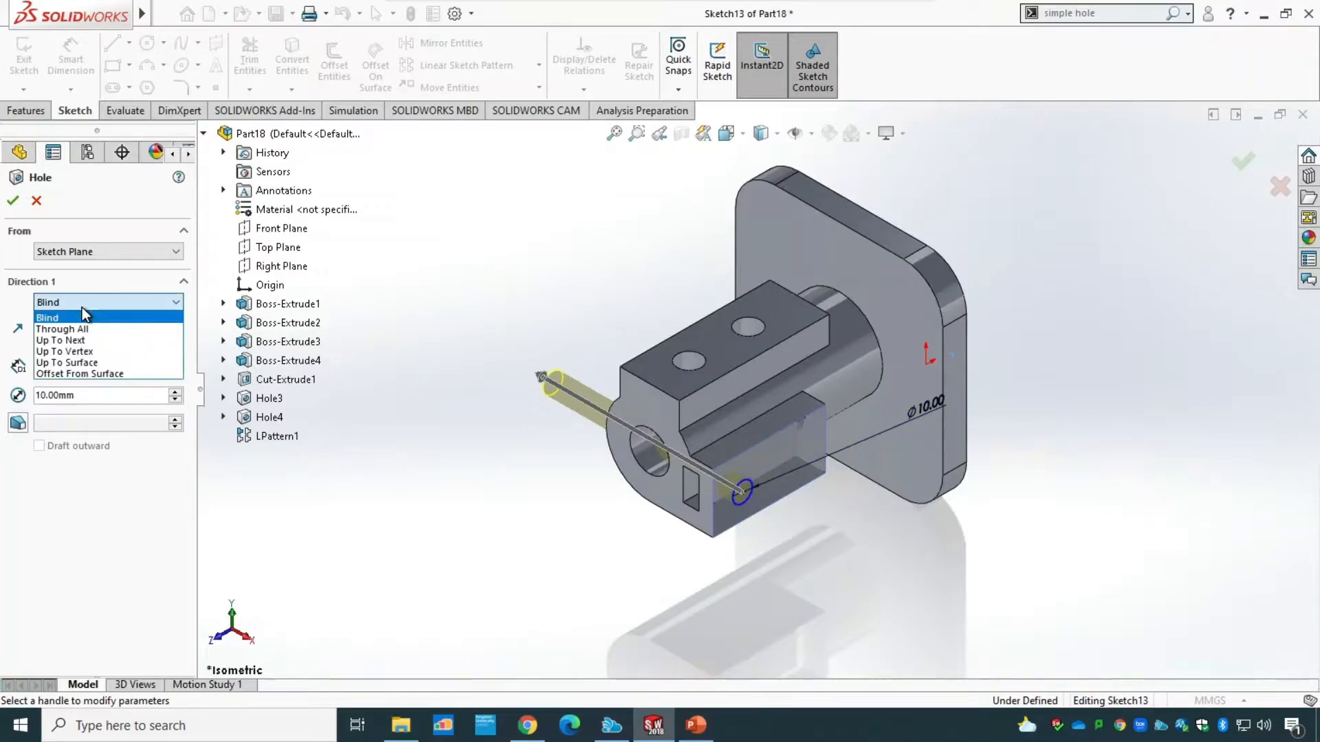
left_click(83, 363)
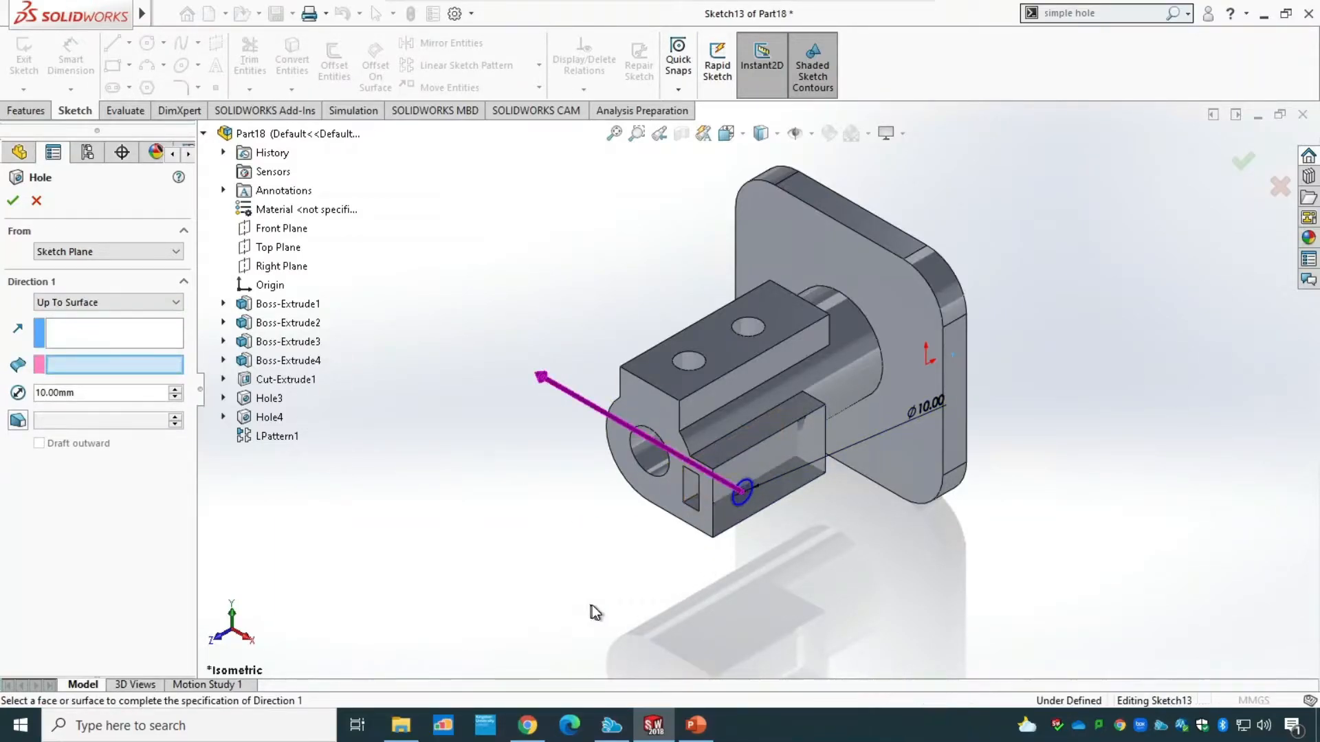
middle_click_drag(591, 609, 684, 616)
scroll(847, 526, "up", 2)
scroll(837, 506, "down", 2)
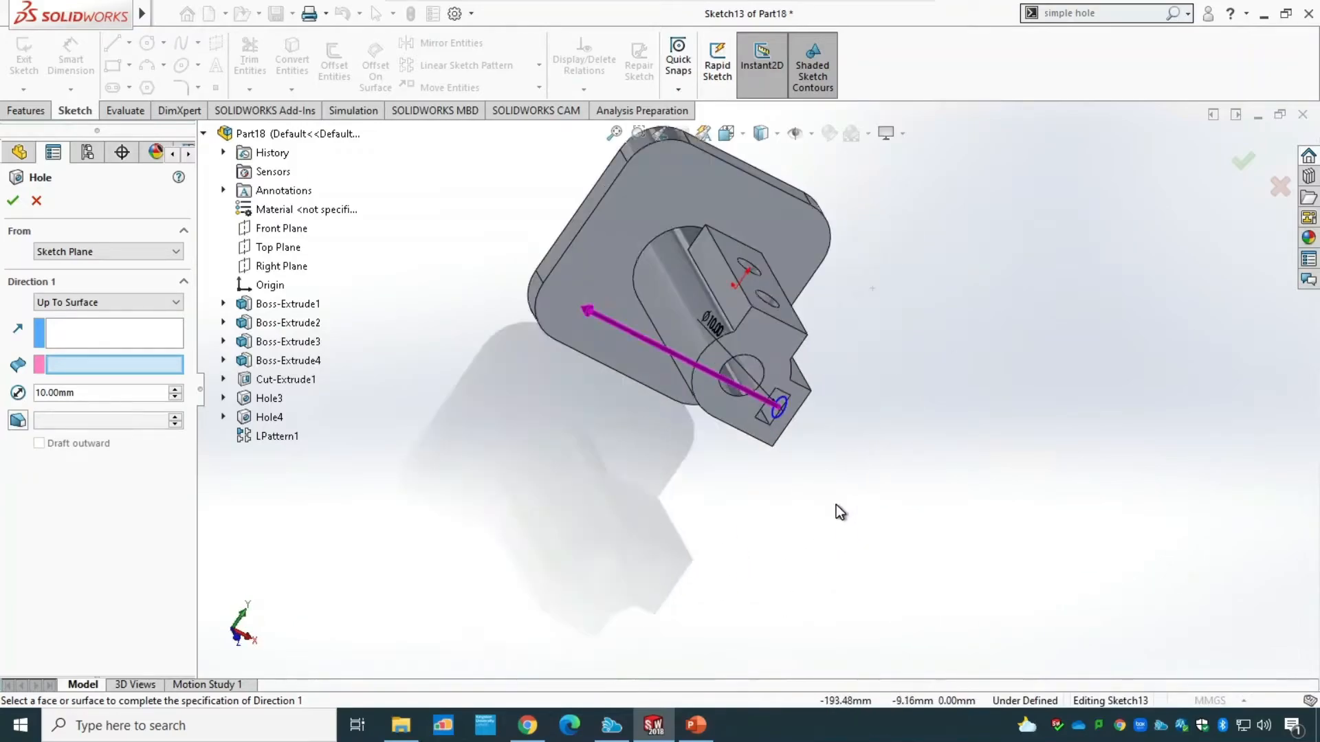
scroll(733, 390, "down", 2)
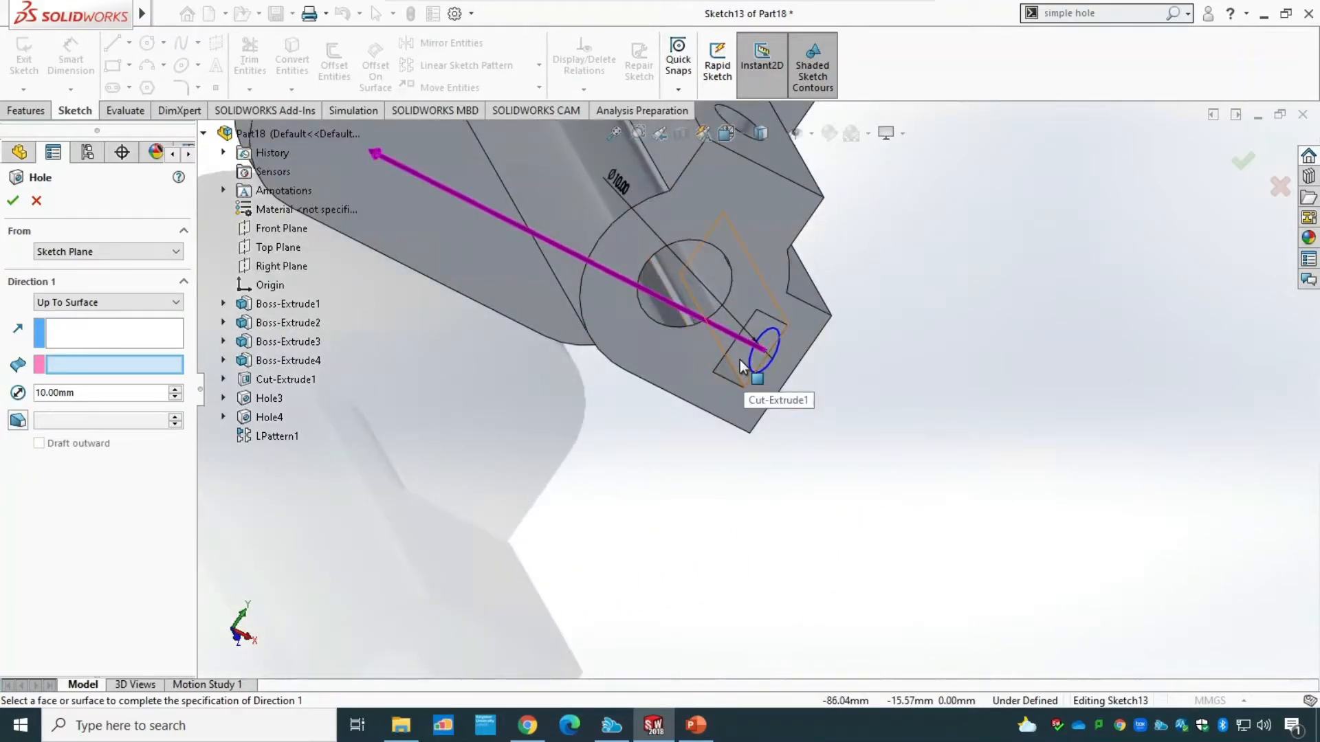
left_click(744, 364)
middle_click_drag(708, 539, 537, 469)
scroll(623, 527, "up", 3)
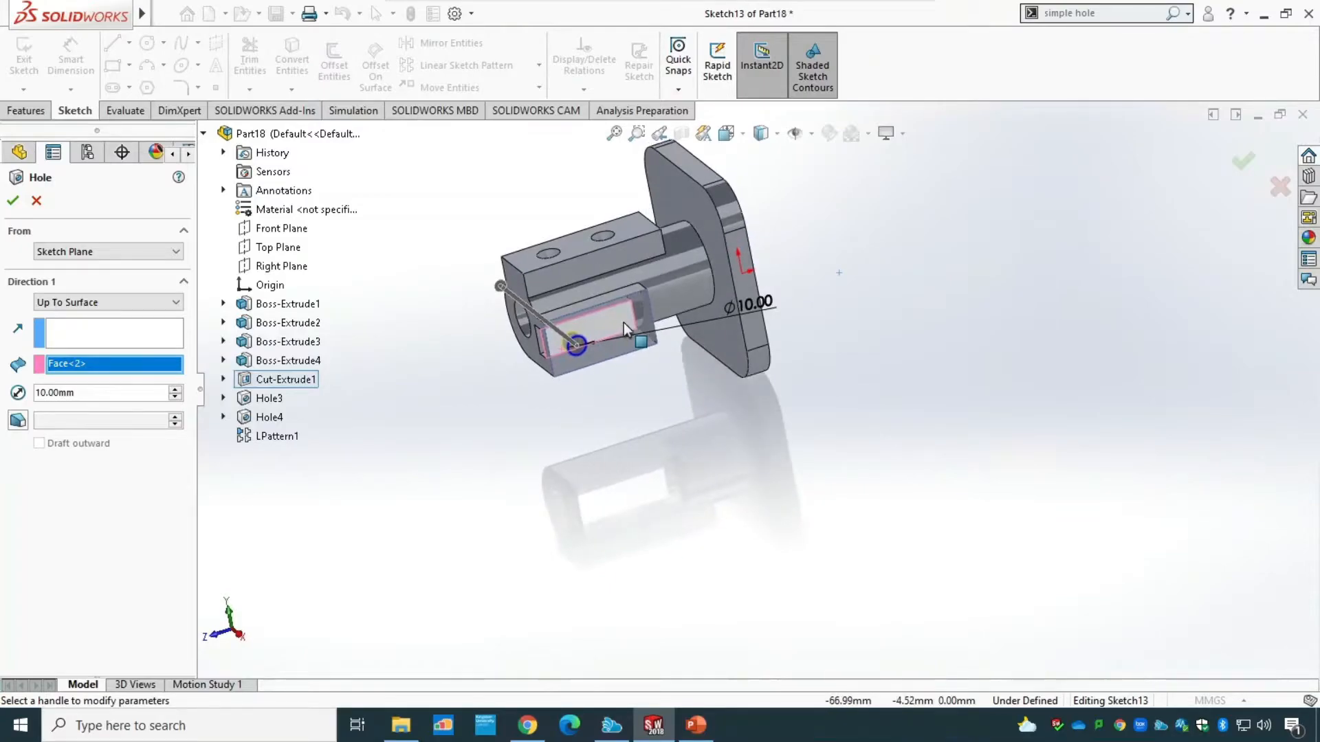
scroll(624, 324, "down", 1)
scroll(612, 329, "down", 2)
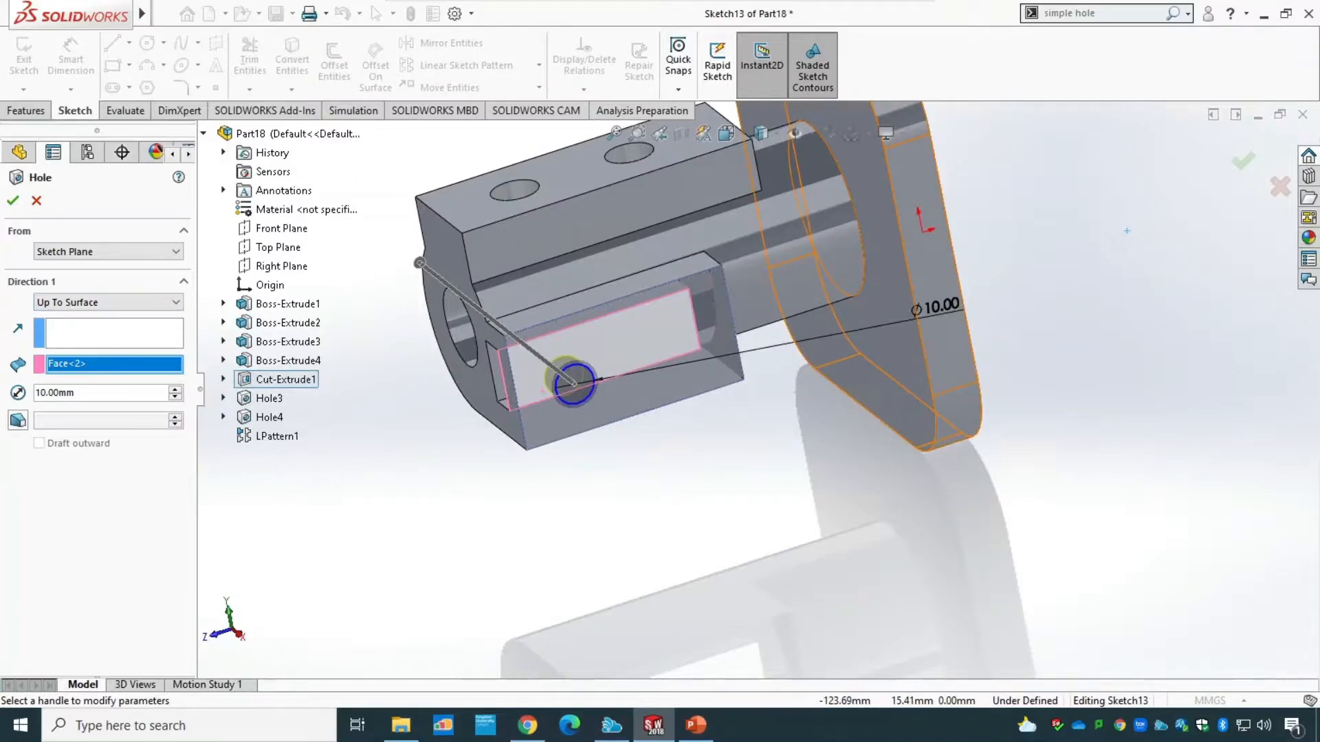
left_click(13, 200)
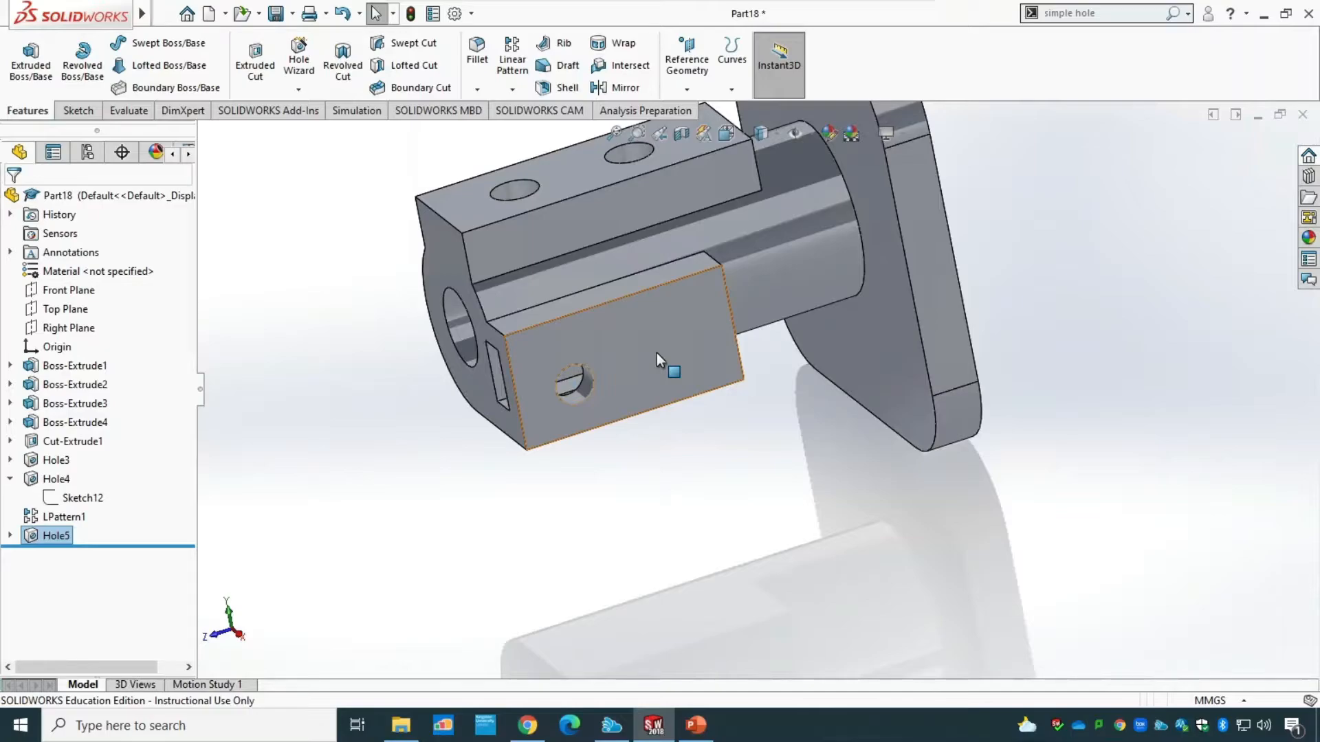
left_click(10, 535)
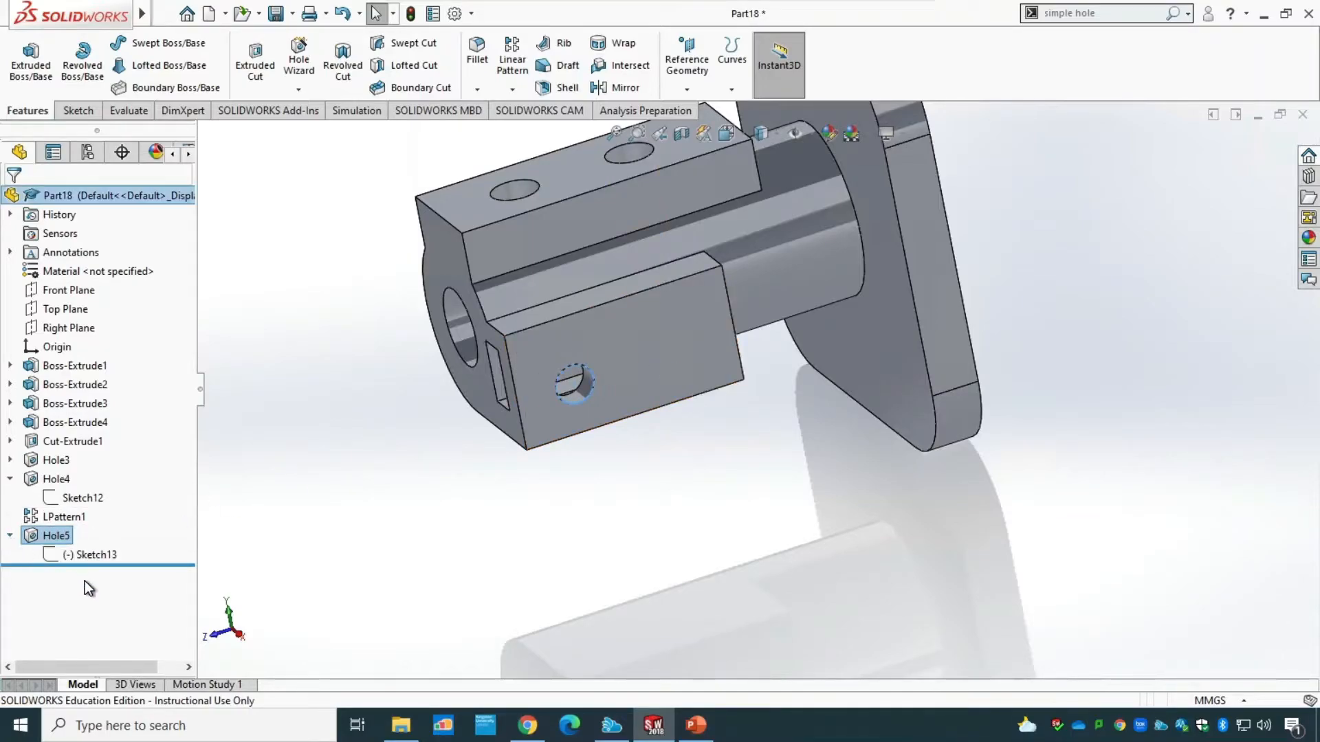
left_click(71, 555)
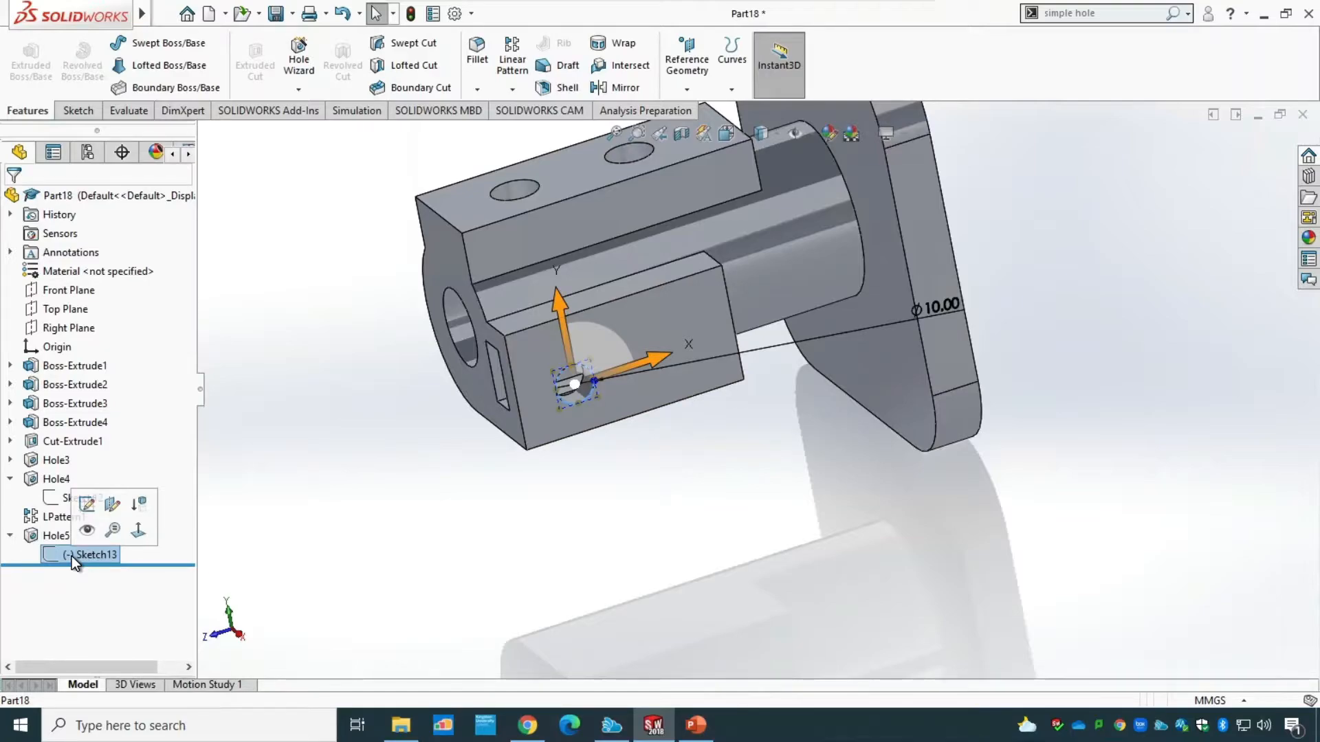
left_click(11, 537)
Start a linear pattern of the 10 mm side-block hole along the block's lower long edge, with the direction reversed toward the flange.
left_click(517, 66)
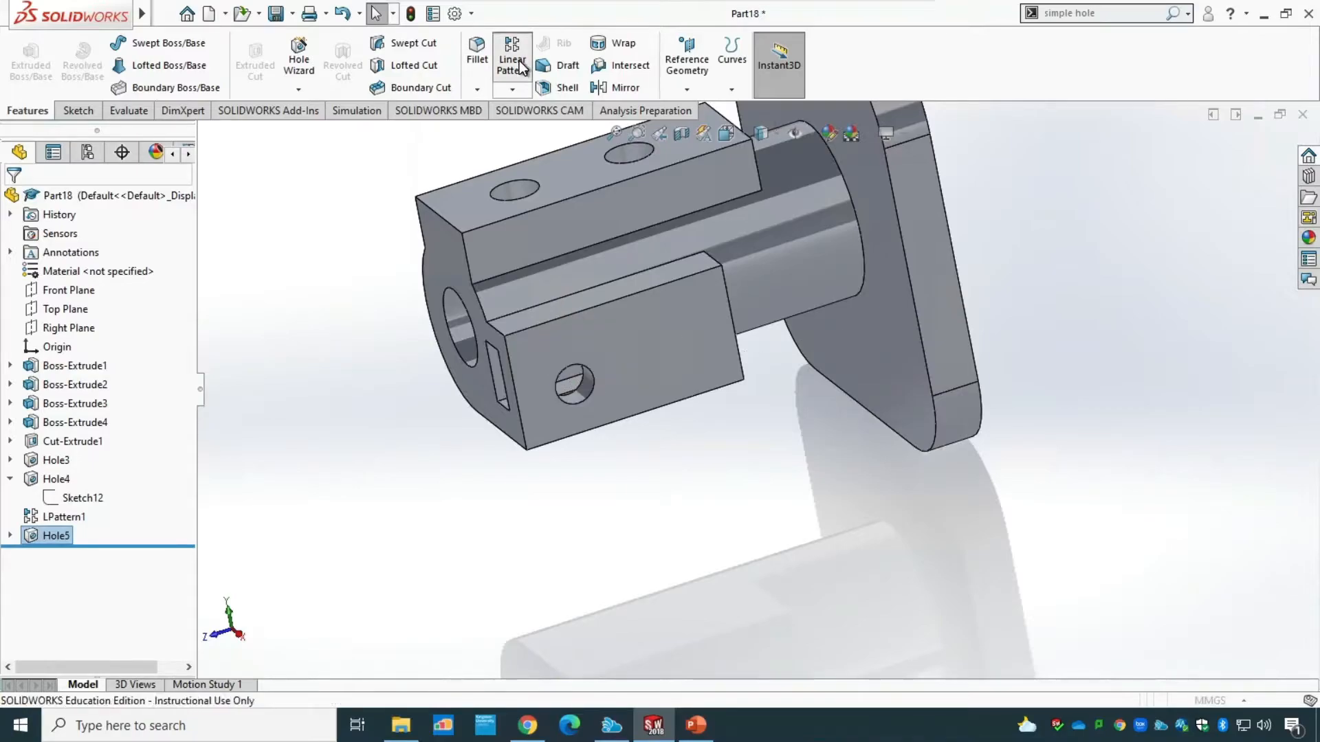
left_click(658, 415)
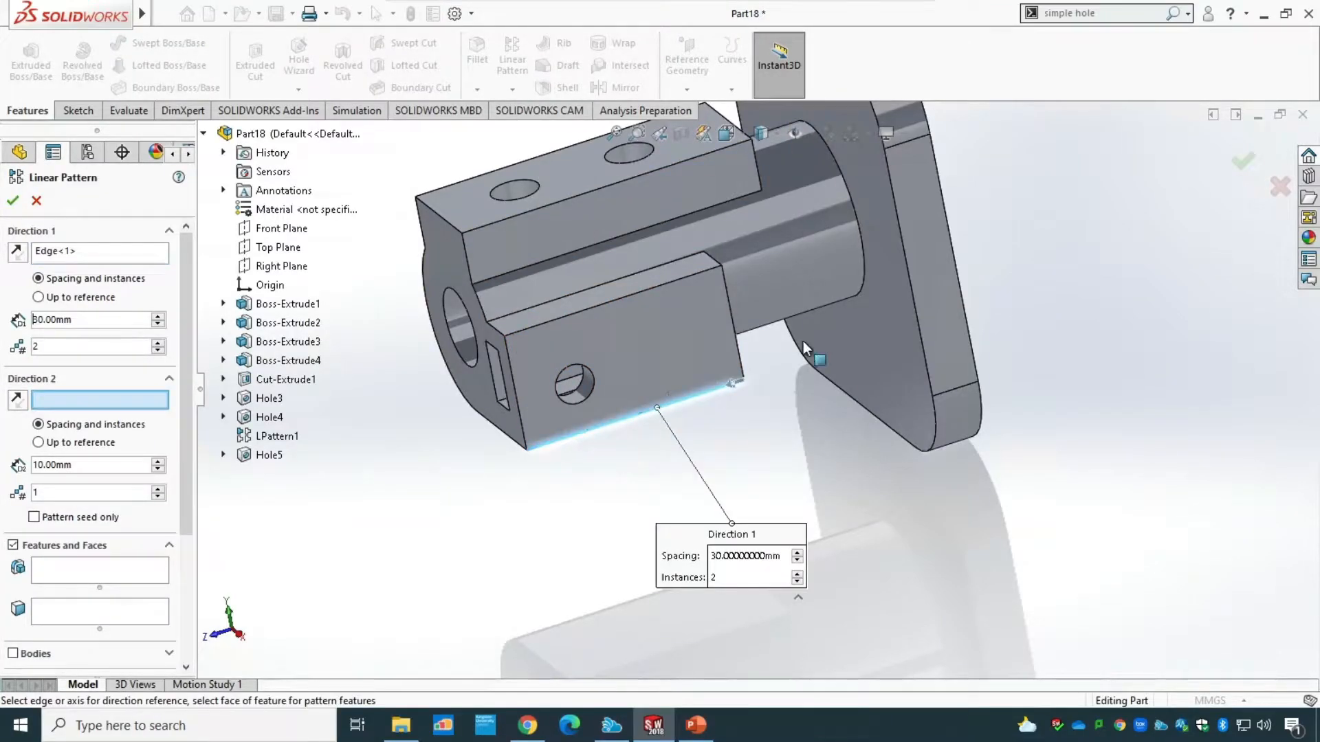
left_click(81, 579)
left_click(265, 455)
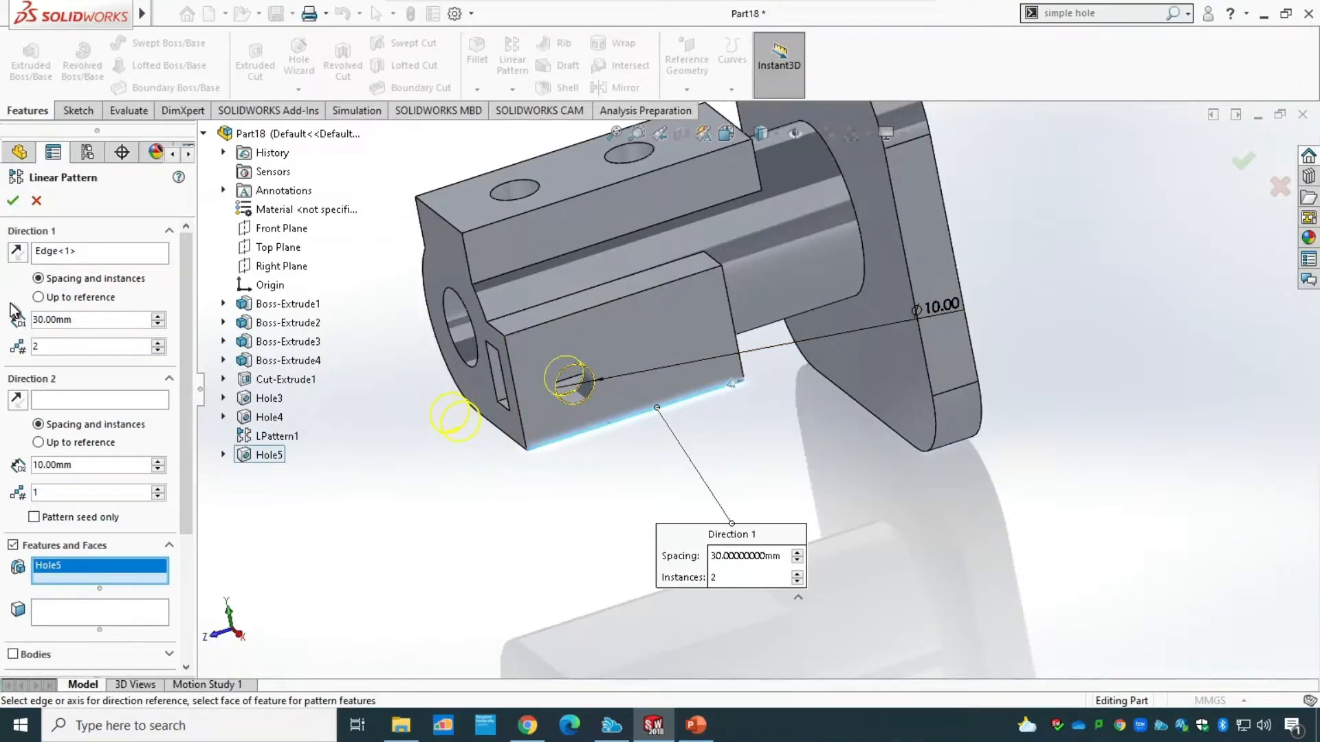
left_click(16, 256)
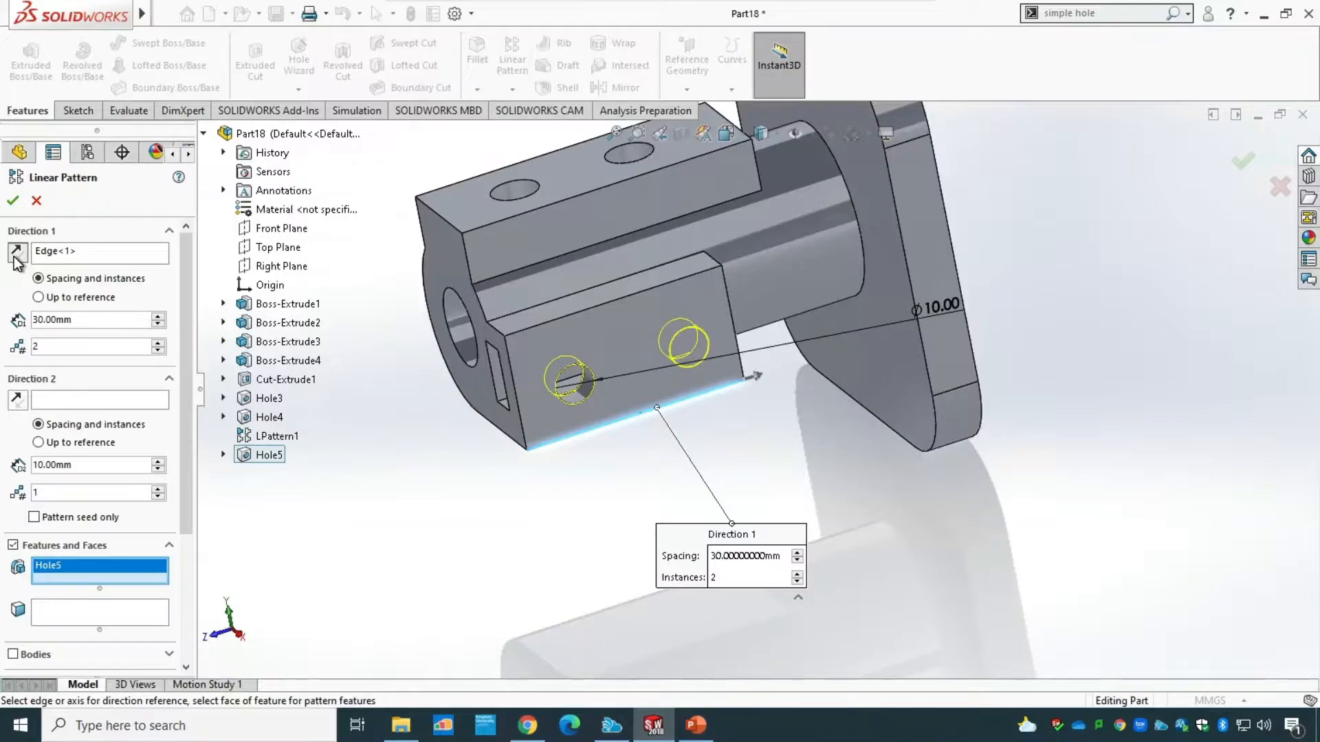
Set the pattern spacing to 22 mm, check it against the PowerPoint drawing, and finish the two-instance pattern in SOLIDWORKS.
left_click_drag(73, 320, 34, 322)
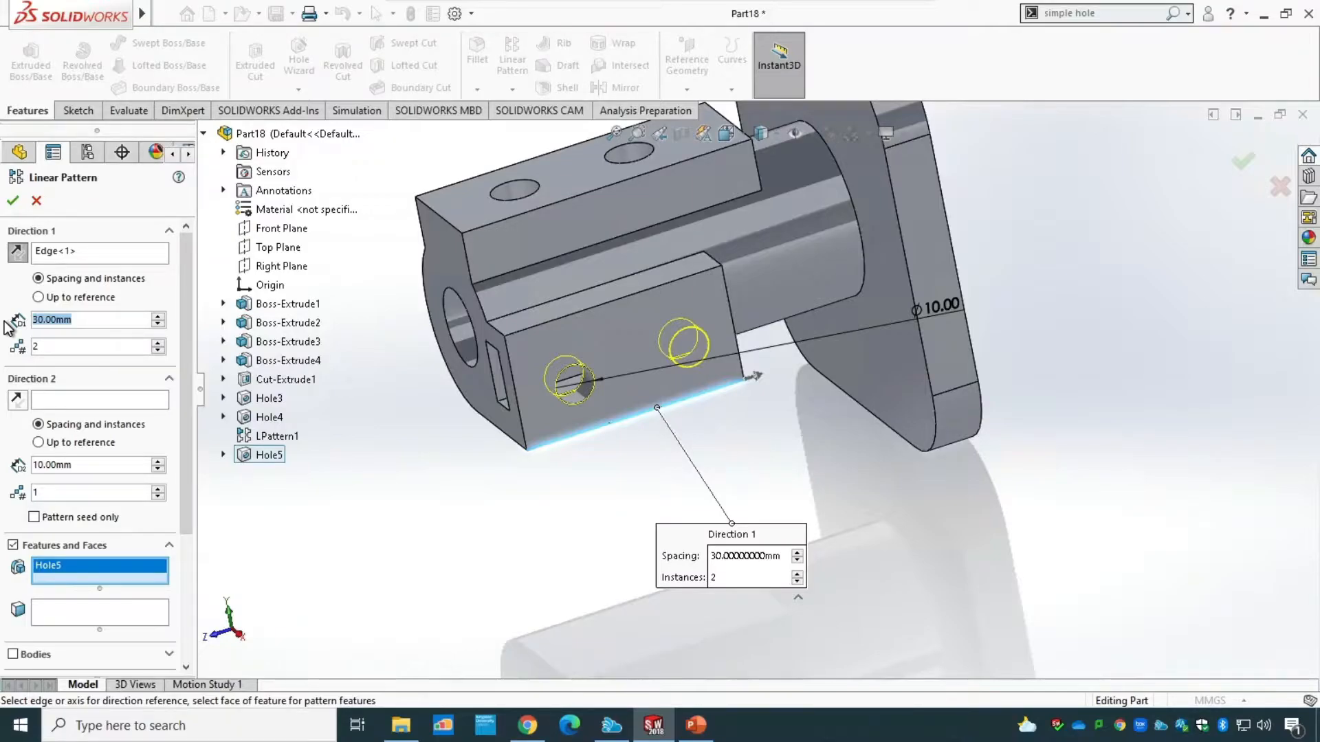
type("22")
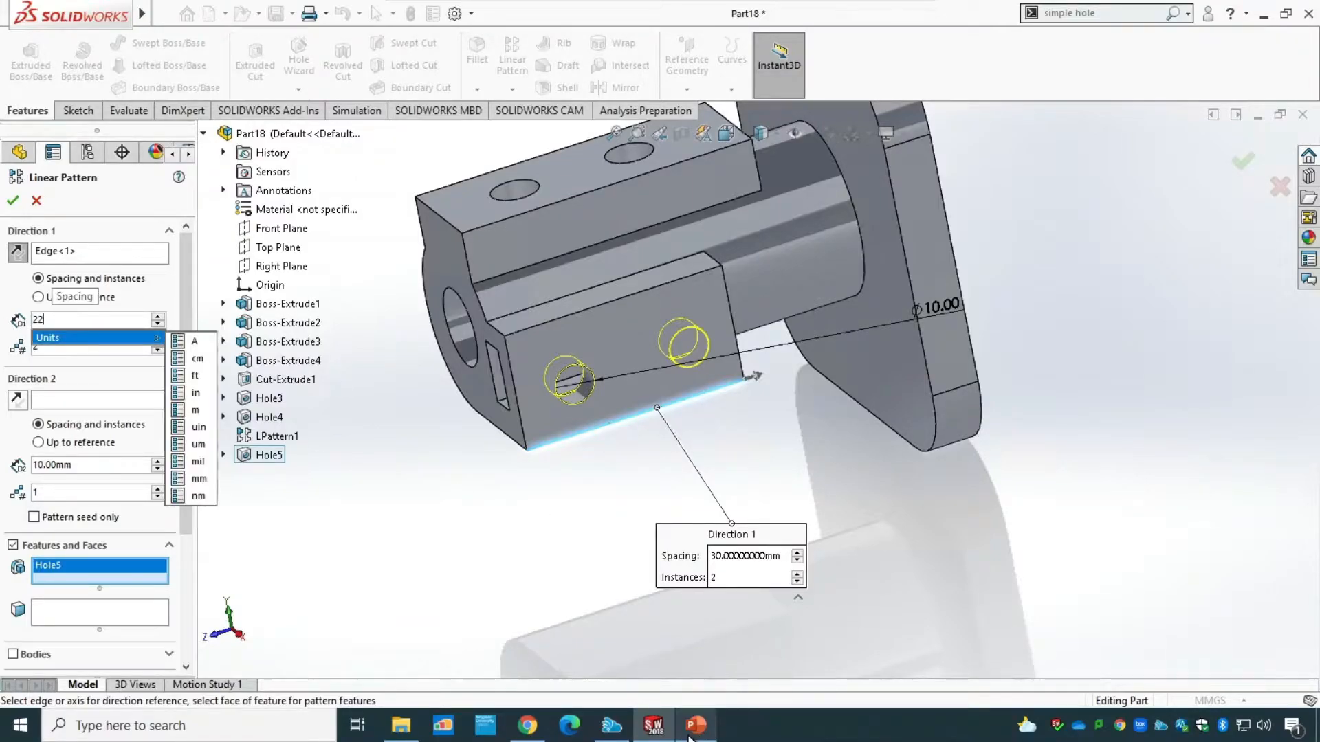
left_click(693, 728)
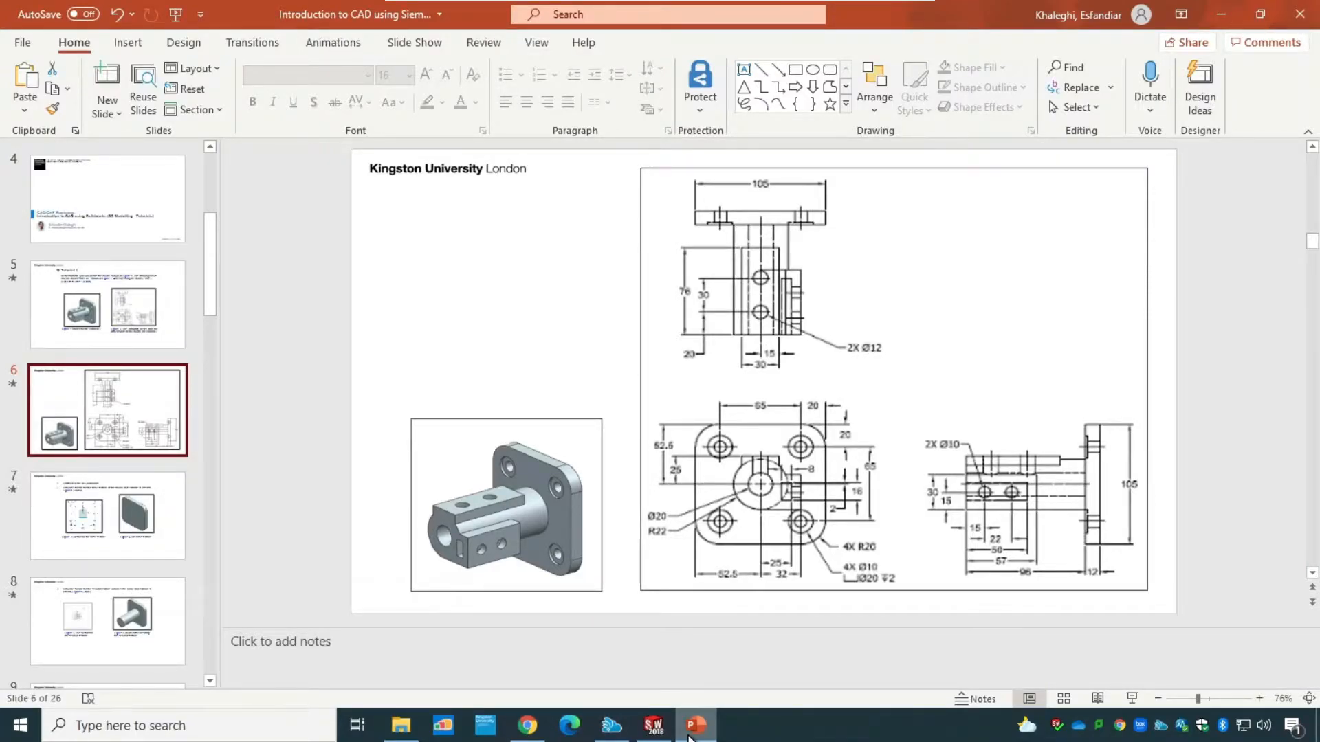
left_click(653, 725)
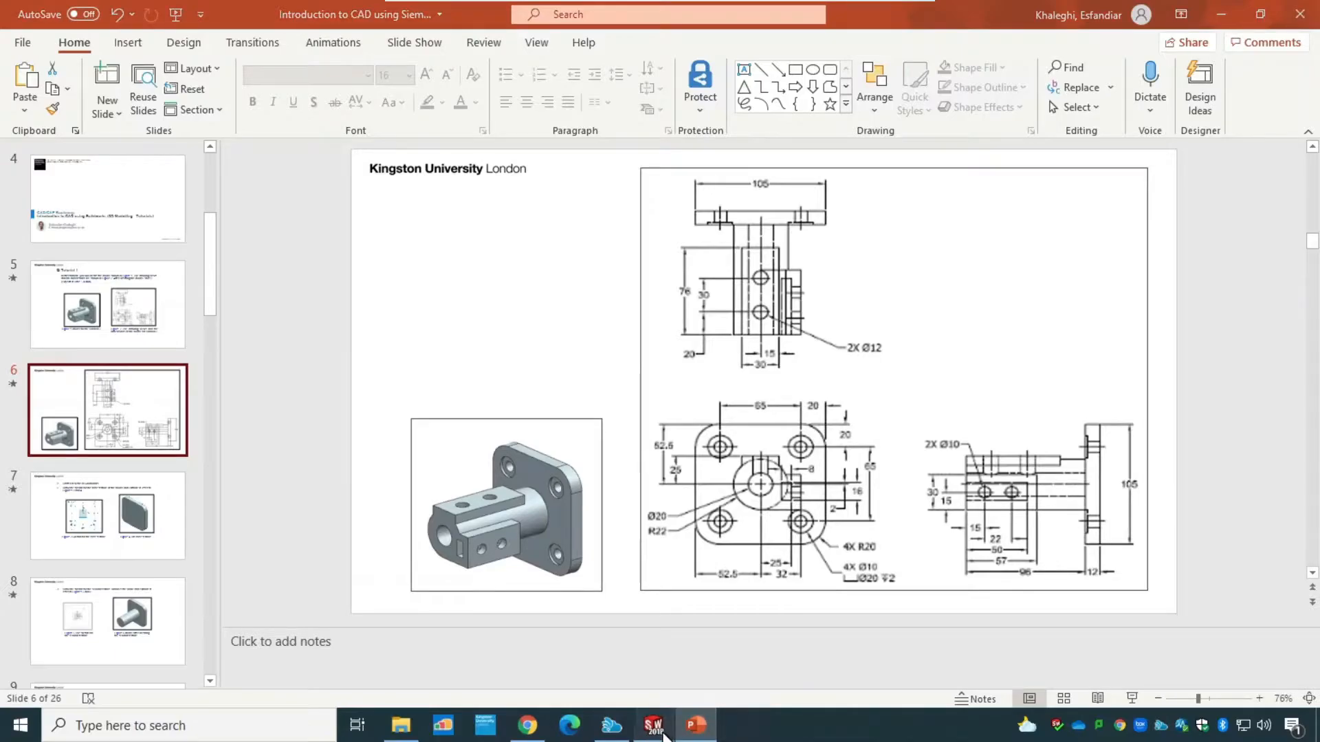
left_click(13, 200)
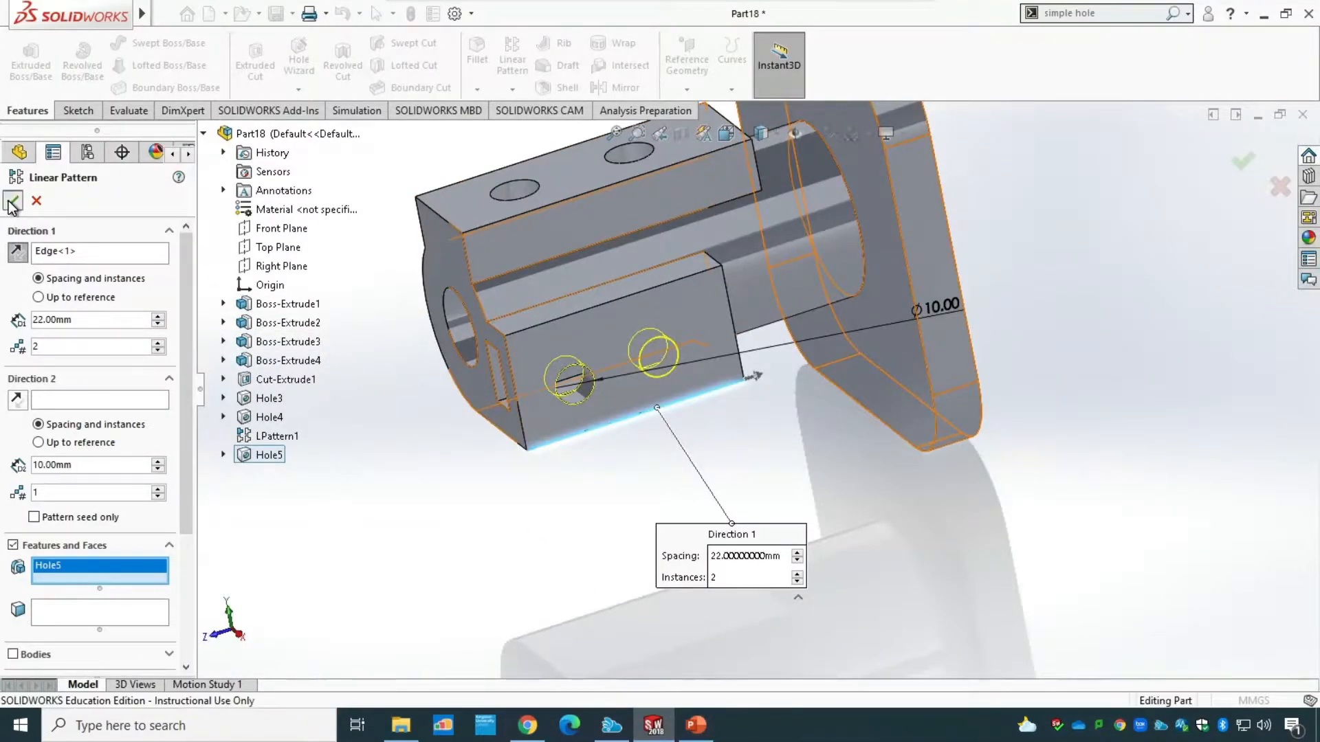
Open the sketch of the original 10 mm side-block hole for editing.
mouse_move(672, 604)
middle_mouse_down()
mouse_move(643, 563)
mouse_move(672, 580)
middle_mouse_up()
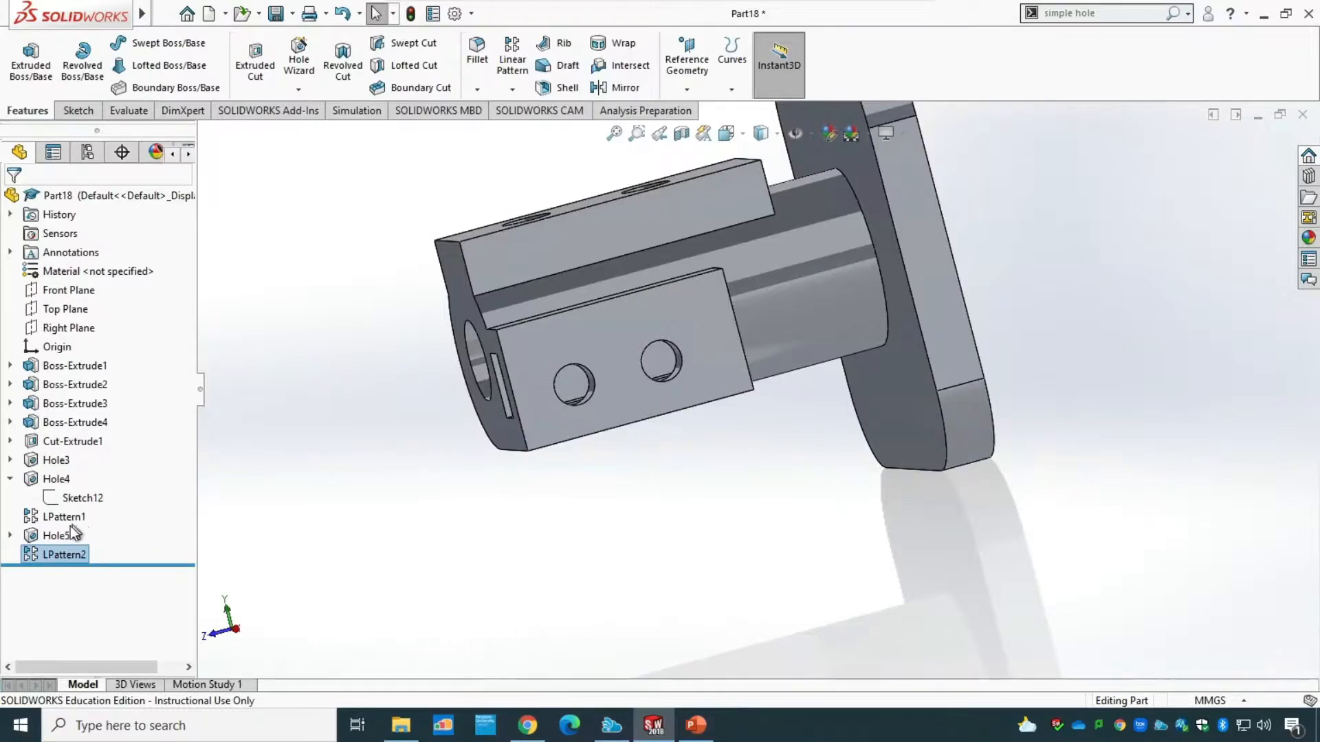
left_click(10, 536)
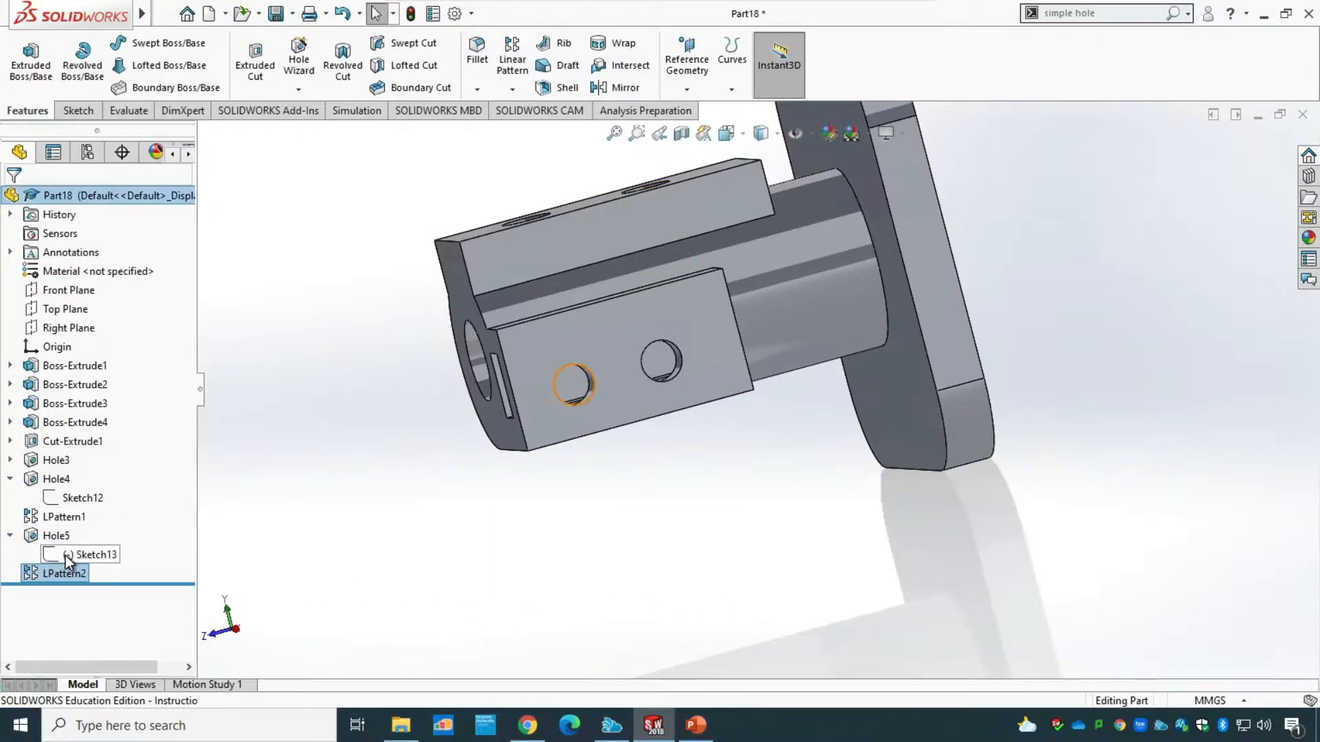
left_click(68, 555)
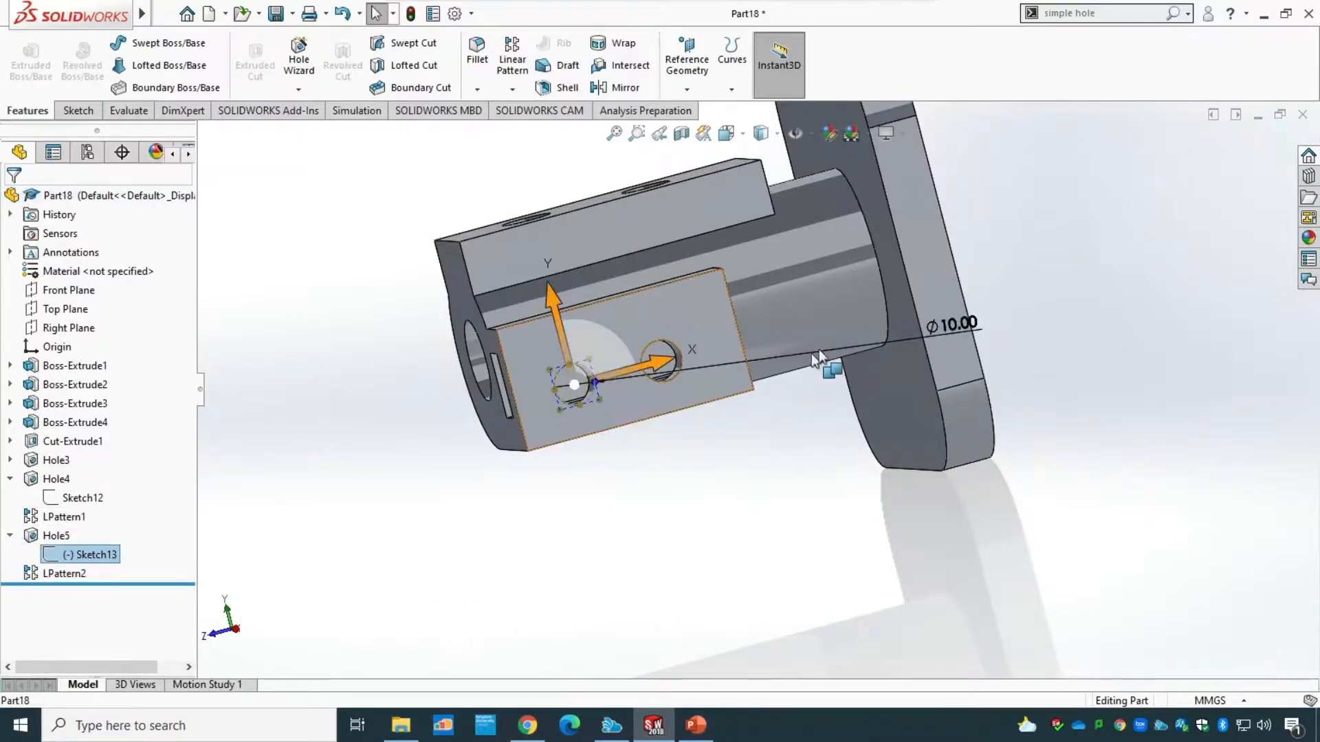
right_click(80, 563)
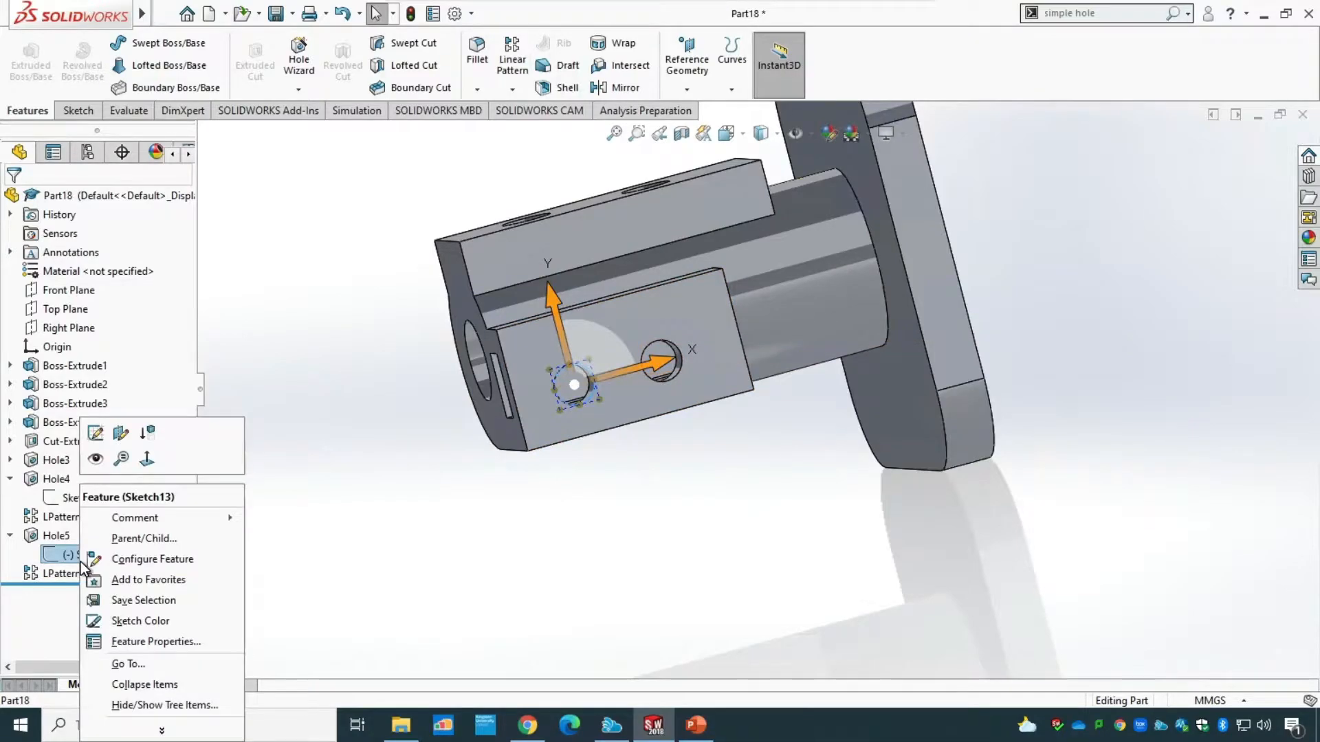
left_click(96, 433)
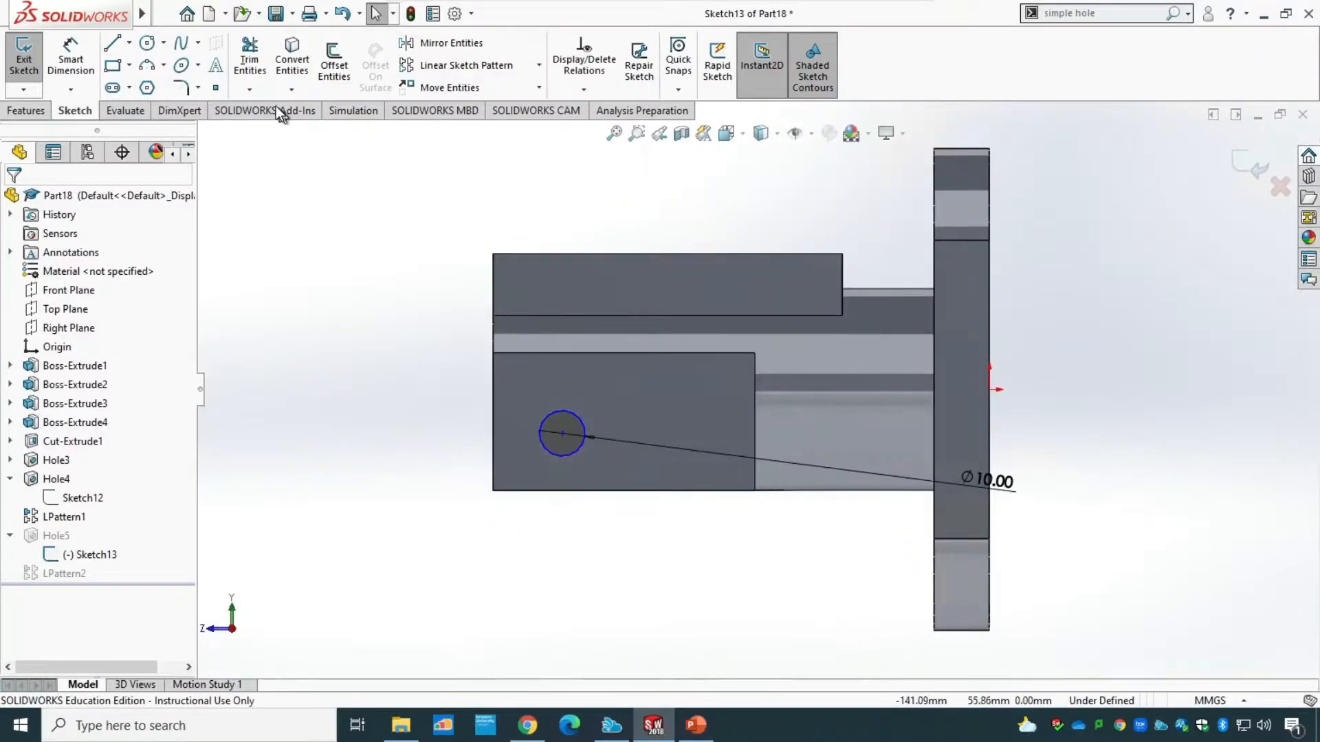
Try to dimension the hole centre to a point on the side block's free end edge, and delete that dimension.
left_click(71, 59)
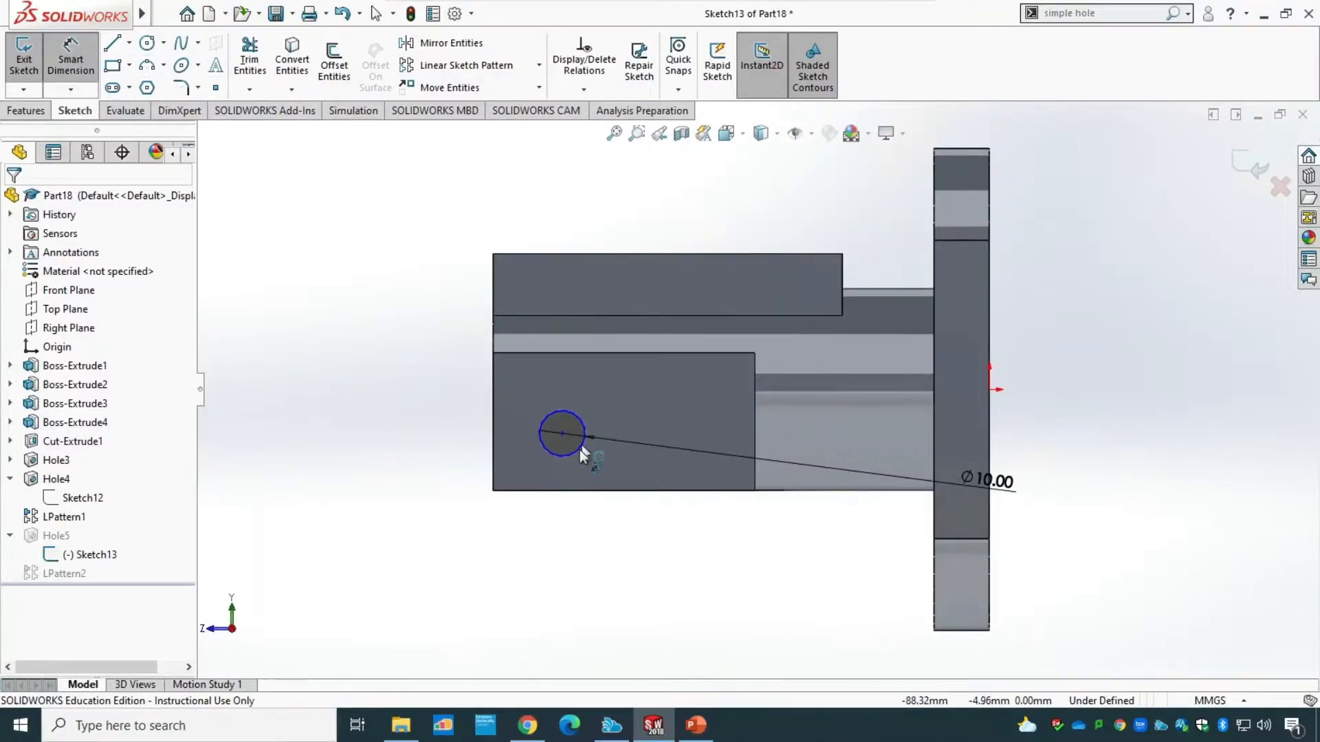
left_click(562, 433)
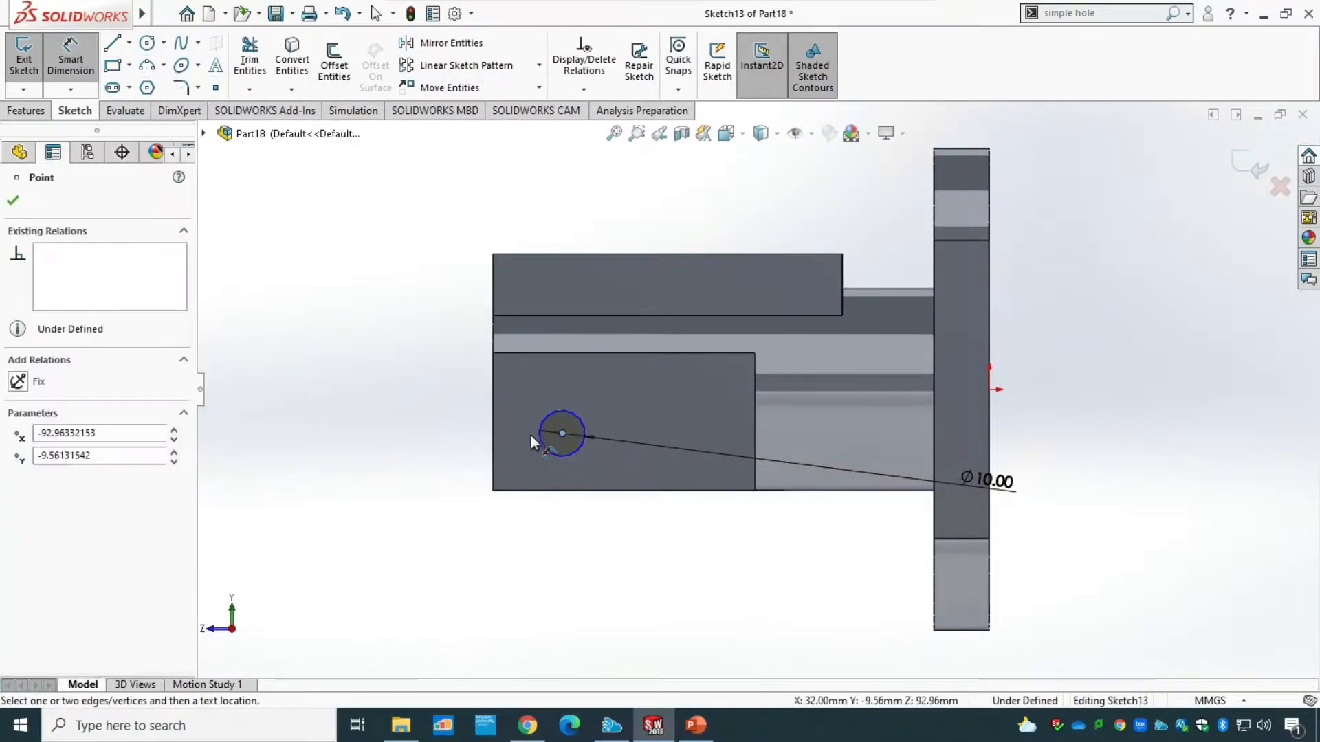
left_click(492, 437)
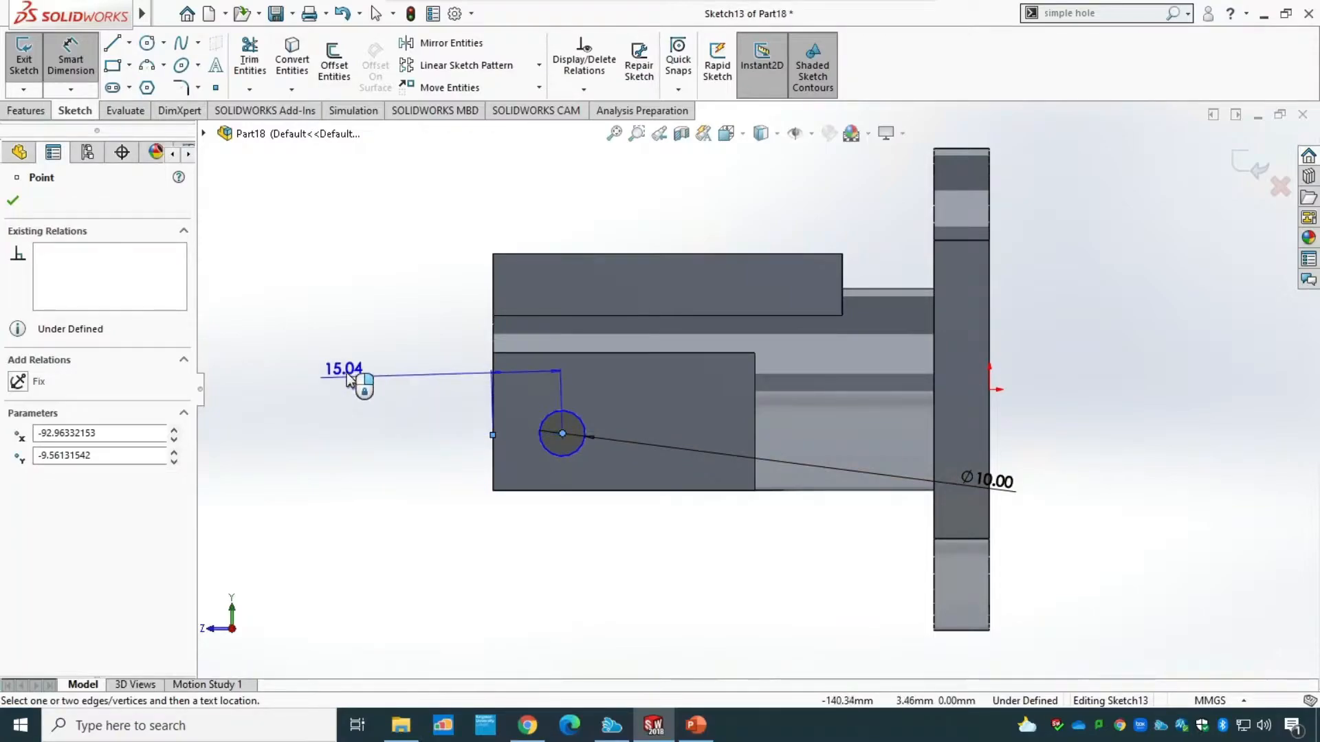
left_click(348, 371)
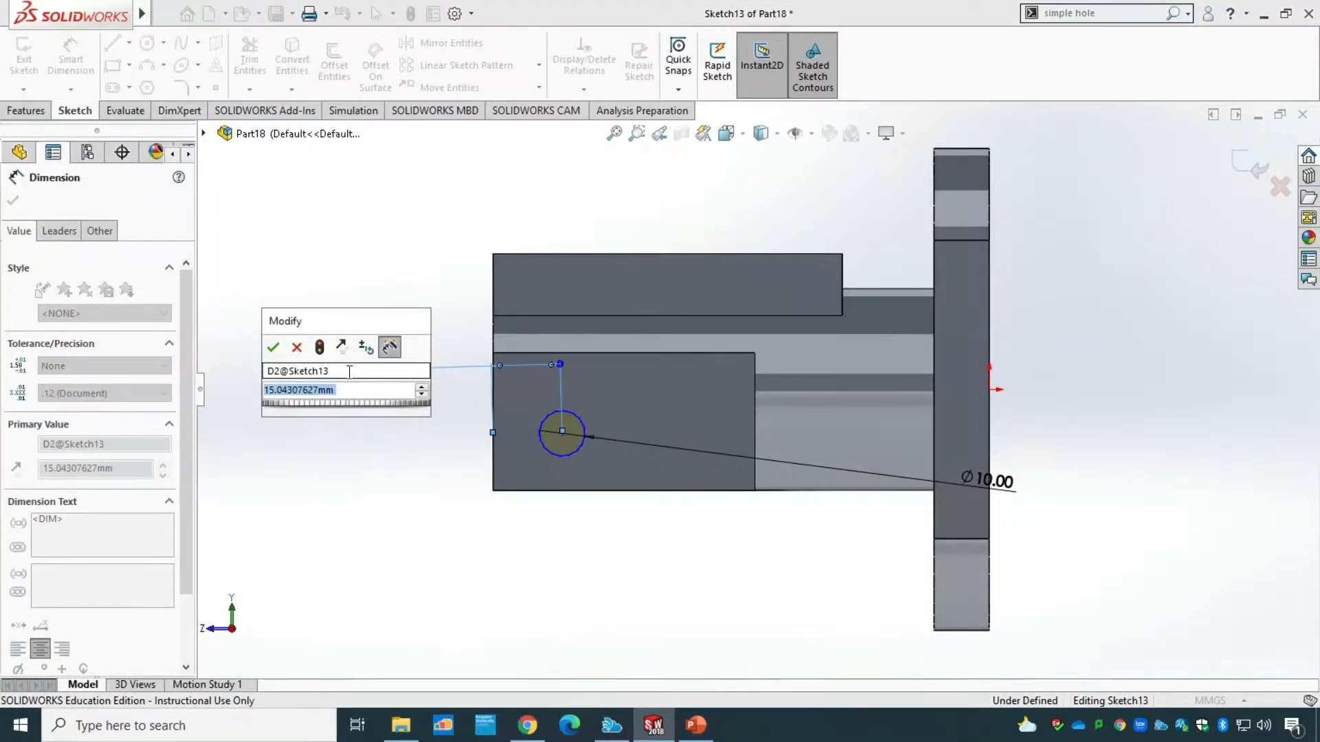
key("Return")
key("Escape")
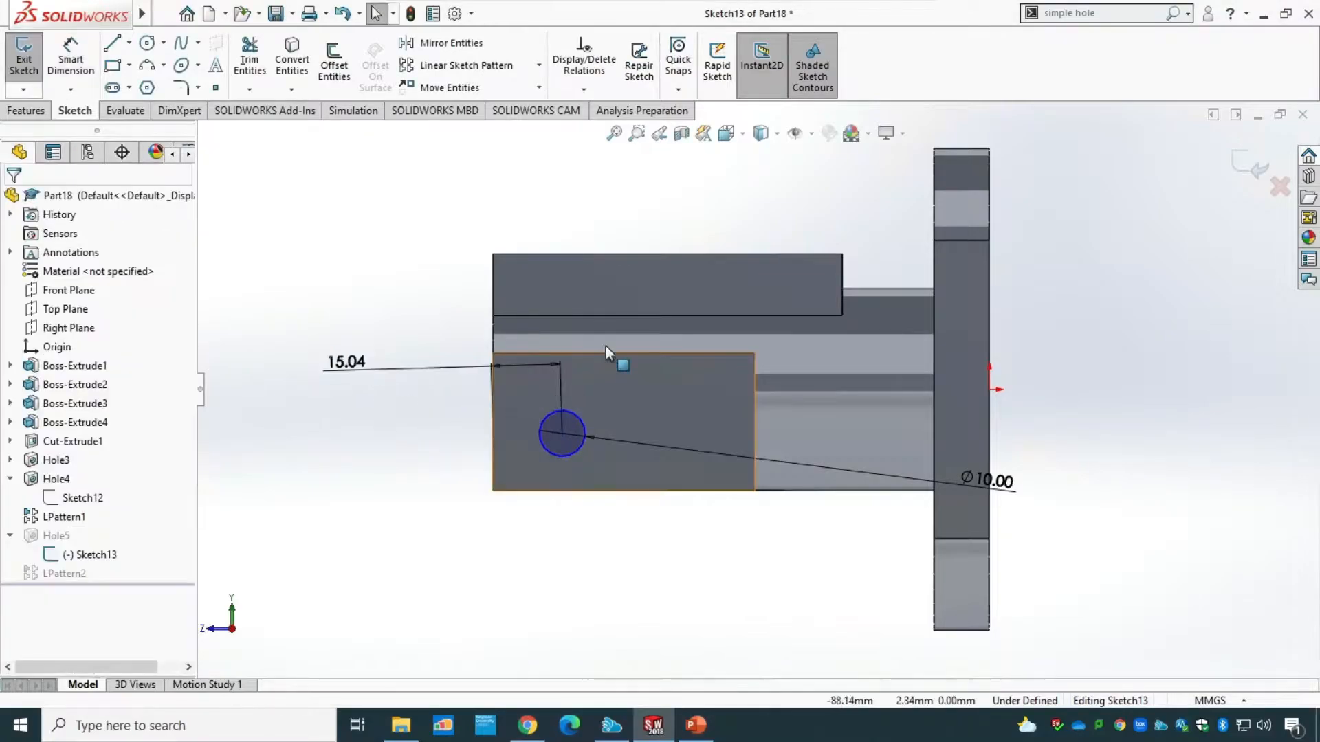
left_click(527, 368)
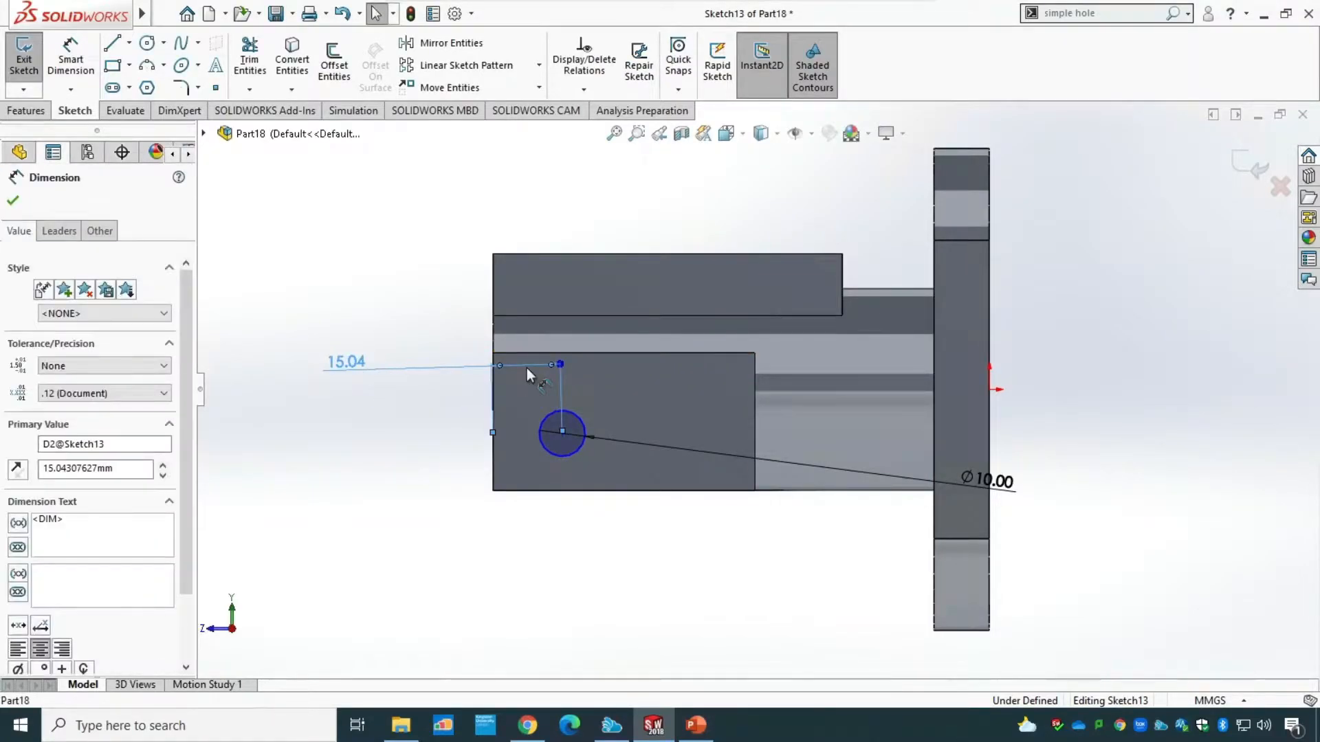
right_click(527, 369)
left_click(579, 504)
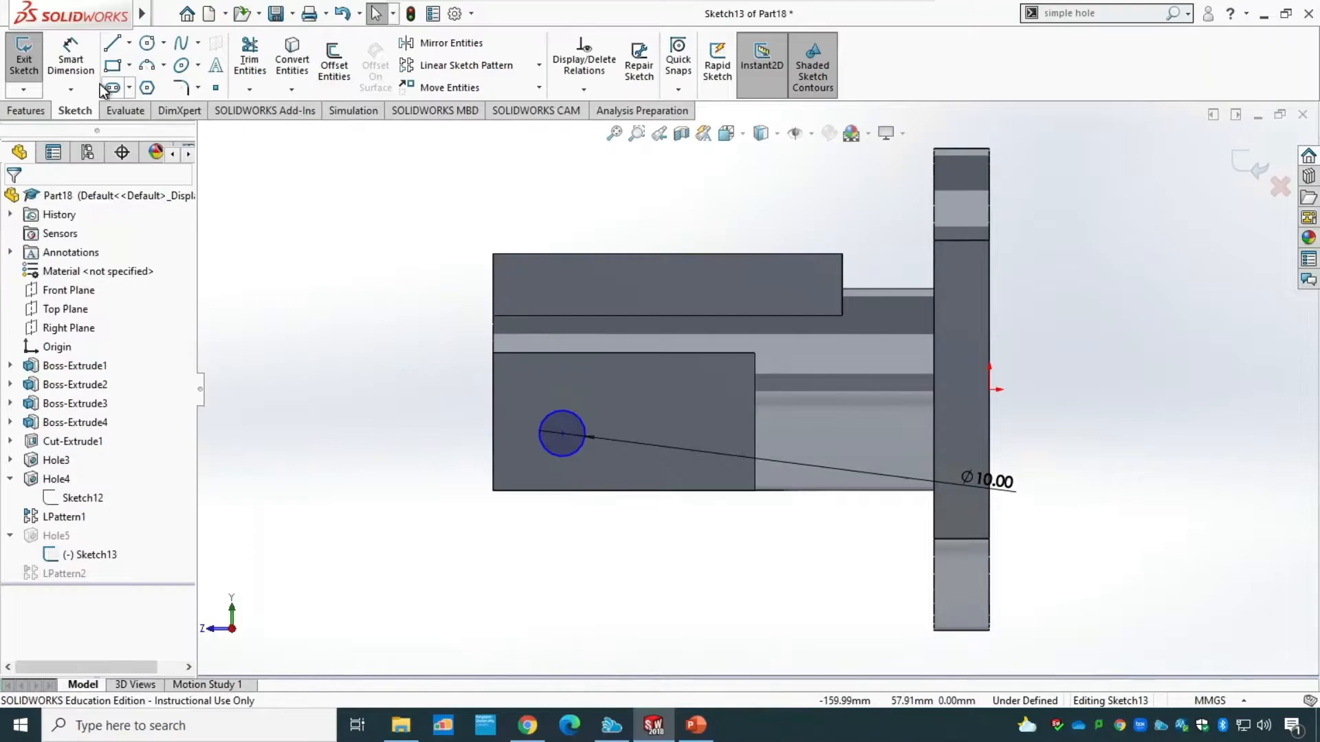
Dimension the hole centre from the side block's free end edge and set the distance to 15 mm.
left_click(71, 60)
left_click(562, 433)
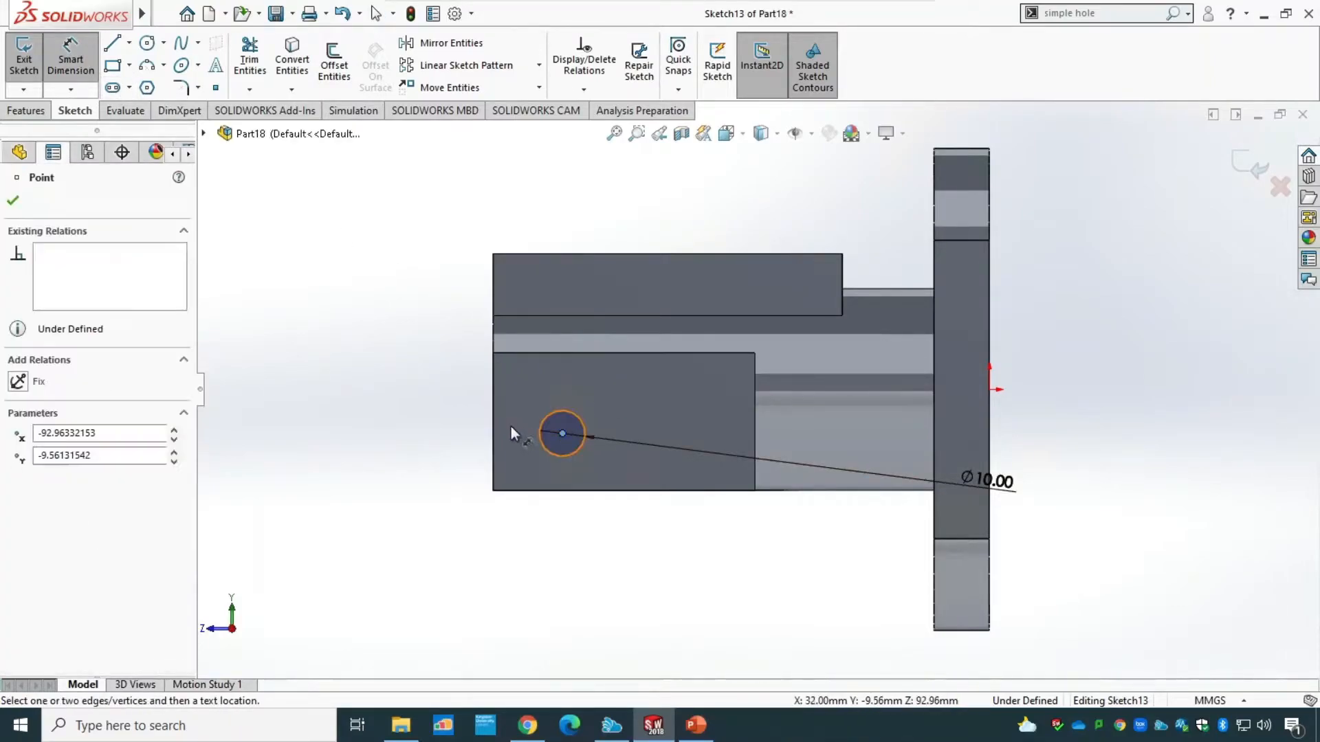
left_click(493, 429)
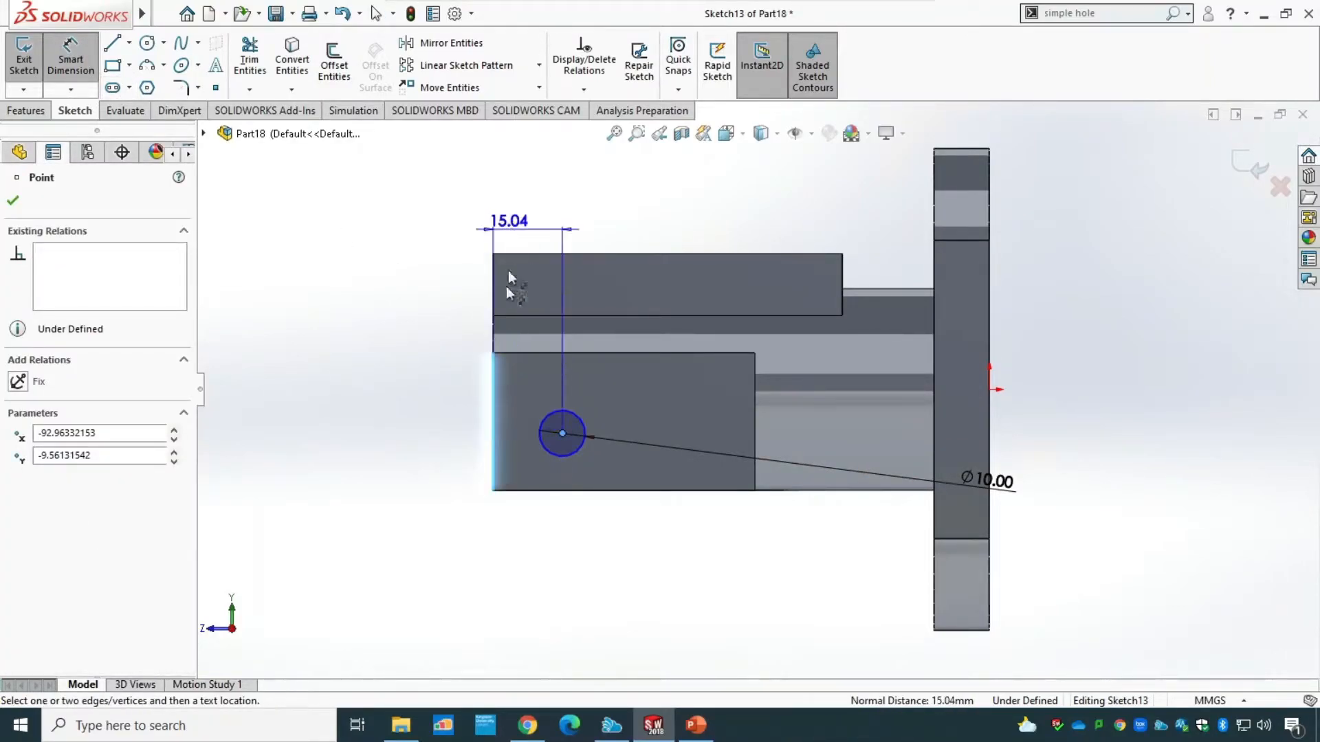
left_click(525, 388)
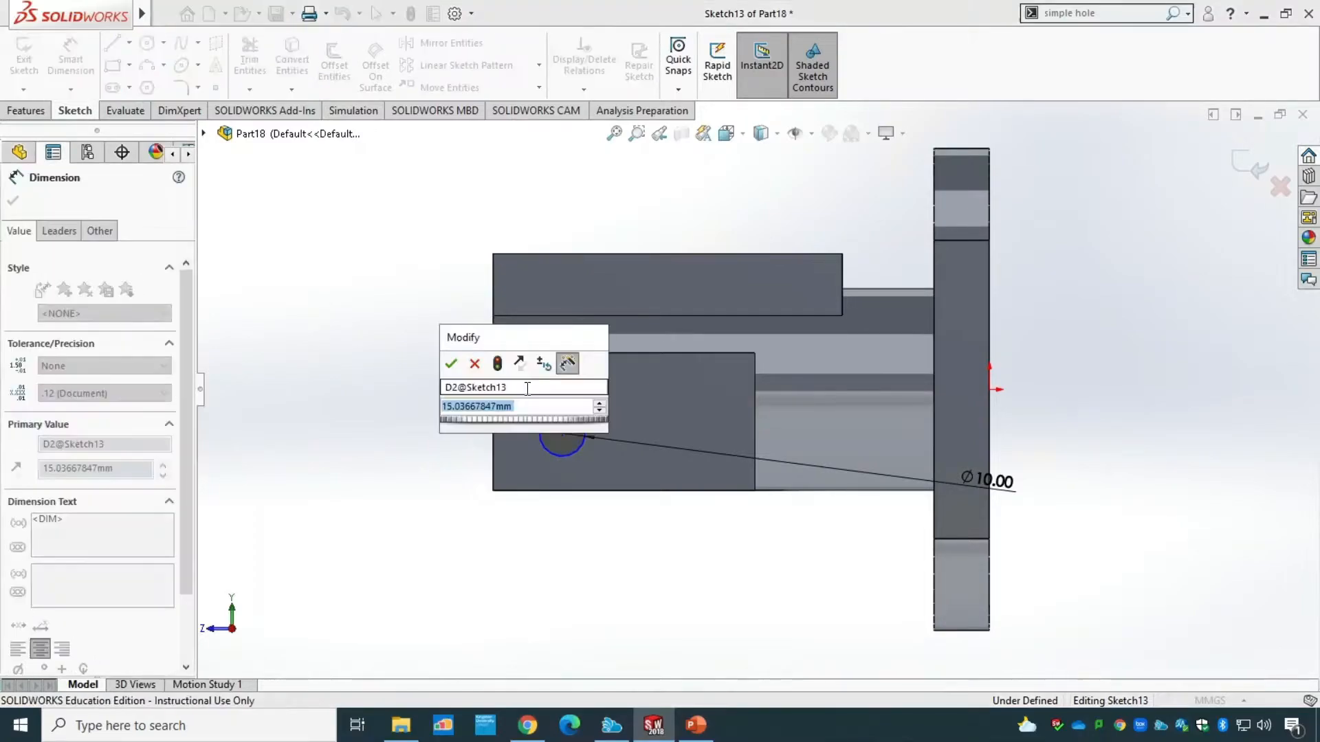
type("15")
key("Return")
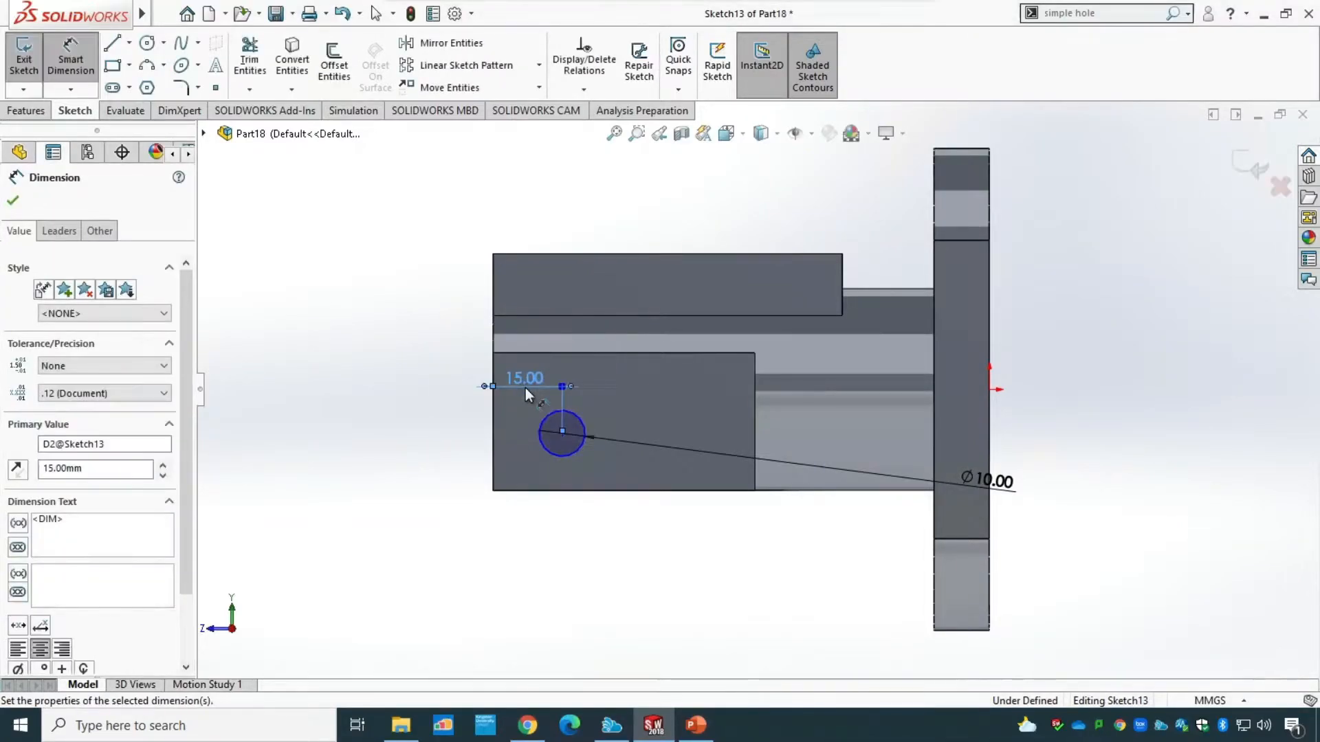
Dimension the hole centre from the side block's lower edge at 15 mm, and exit the sketch.
left_click(562, 434)
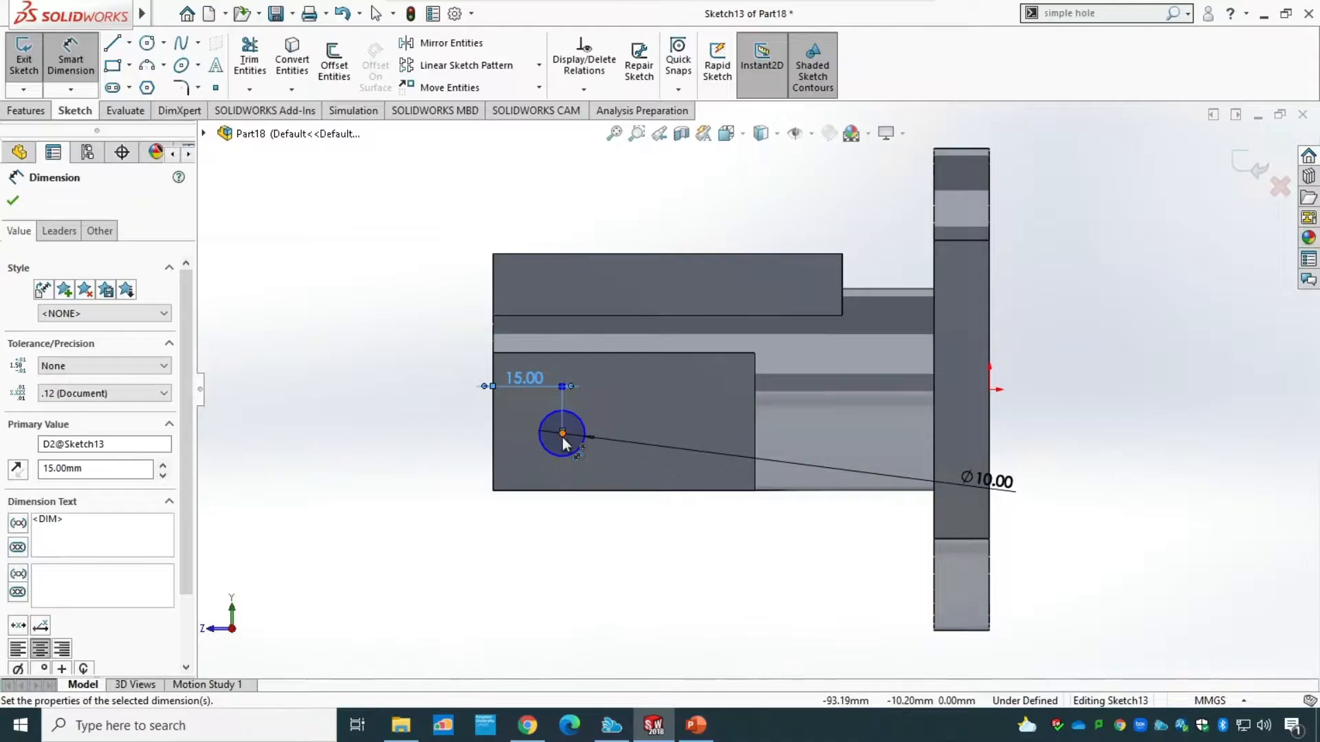
left_click(567, 499)
left_click(410, 477)
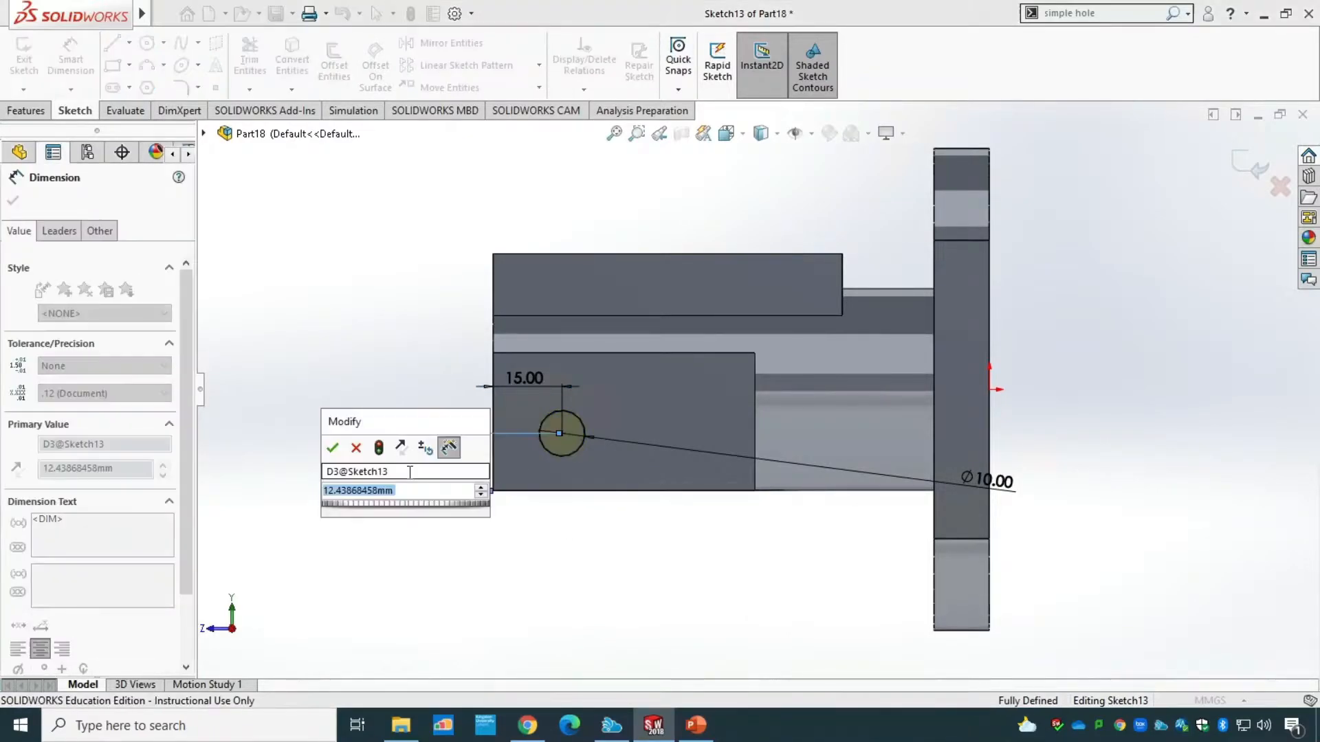
type("15")
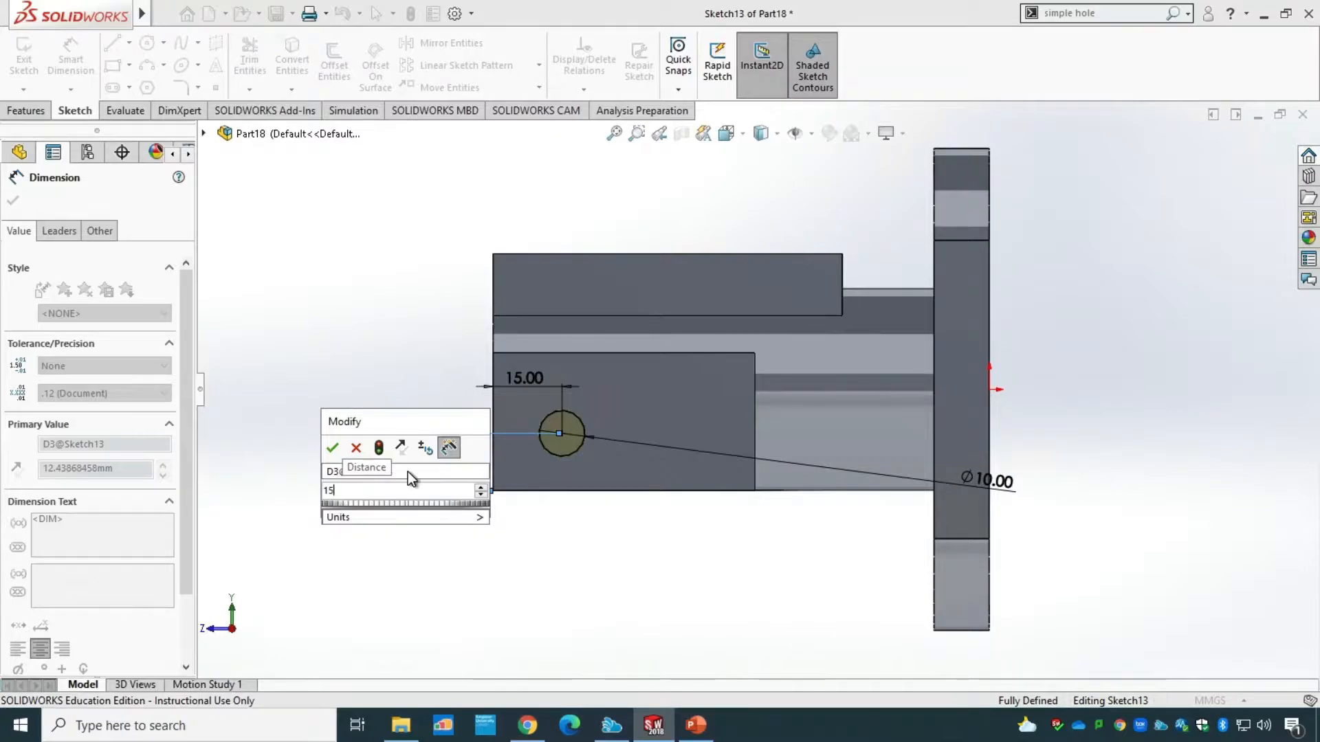
key("Return")
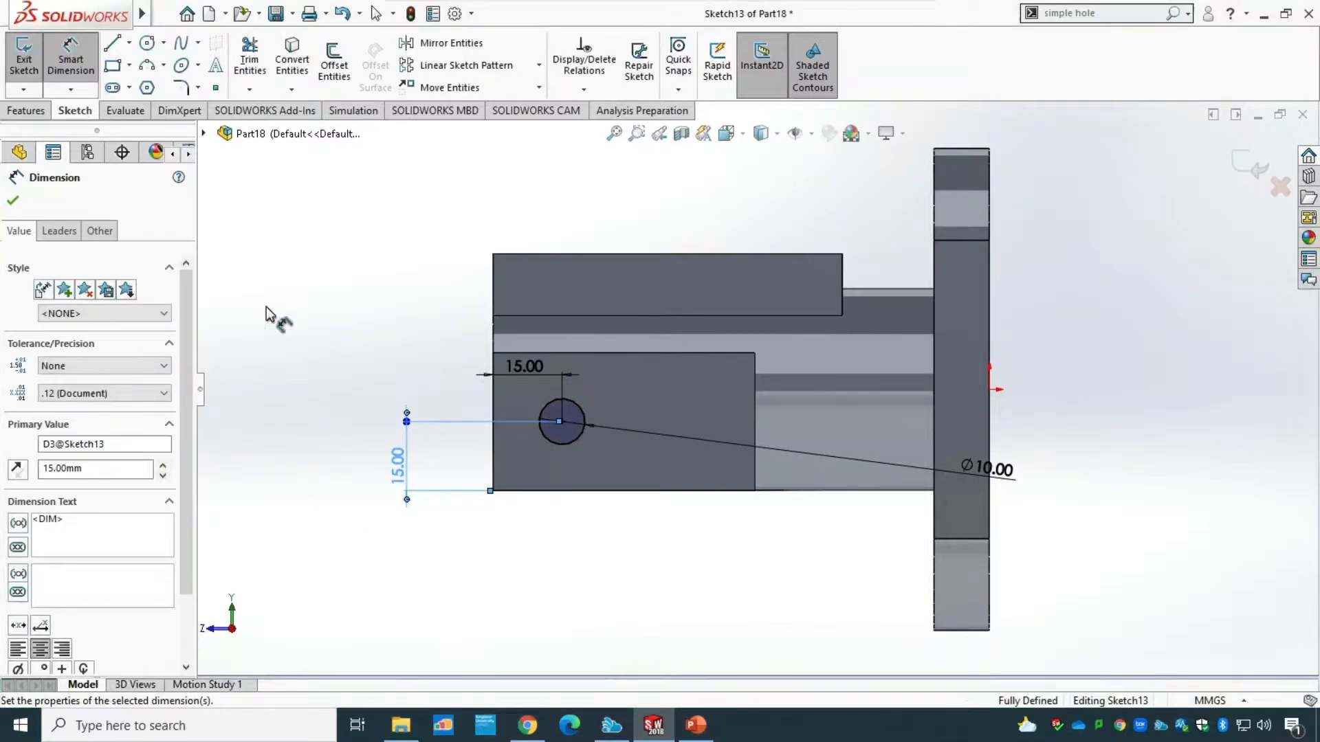
left_click(13, 200)
left_click(24, 62)
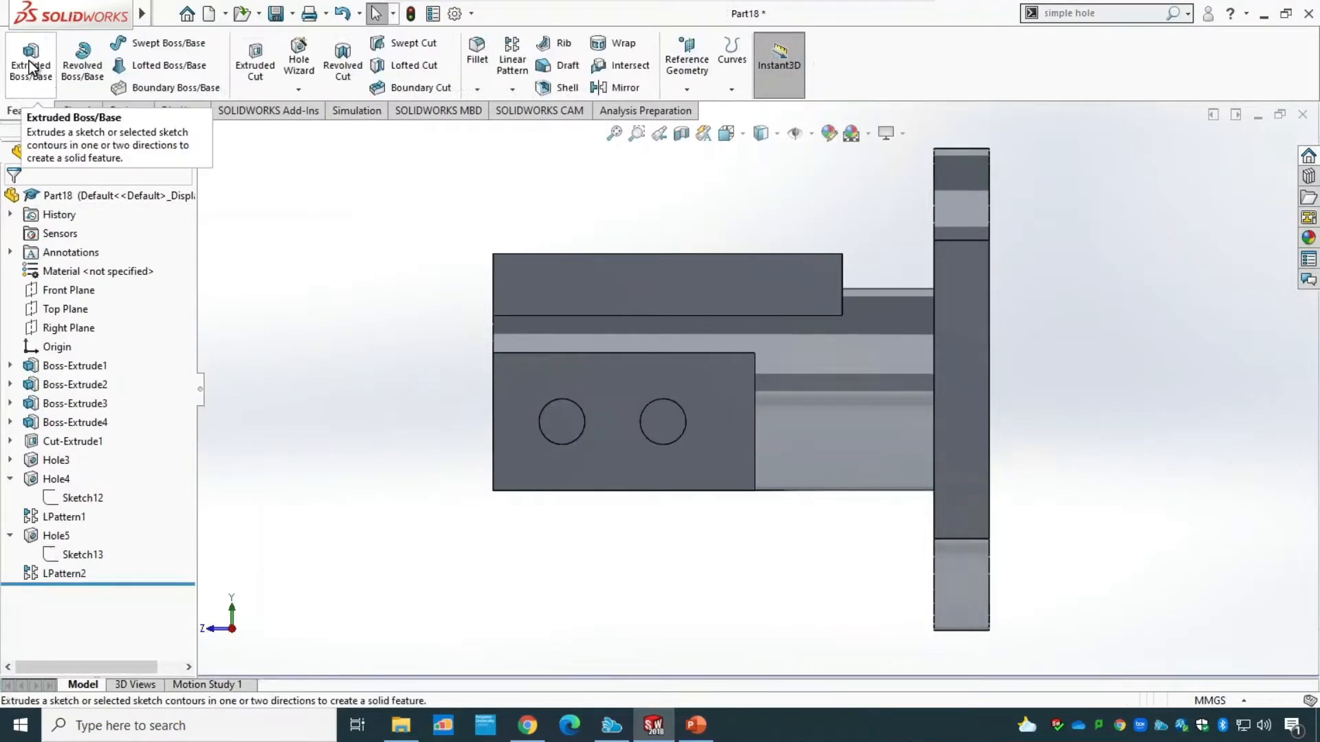
Check the flange holes on the PowerPoint drawing, and return to SOLIDWORKS to show the part in isometric view.
mouse_move(348, 543)
middle_mouse_down()
mouse_move(369, 539)
mouse_move(400, 567)
mouse_move(481, 567)
mouse_move(440, 581)
mouse_move(351, 575)
mouse_move(347, 548)
mouse_move(334, 546)
middle_mouse_up()
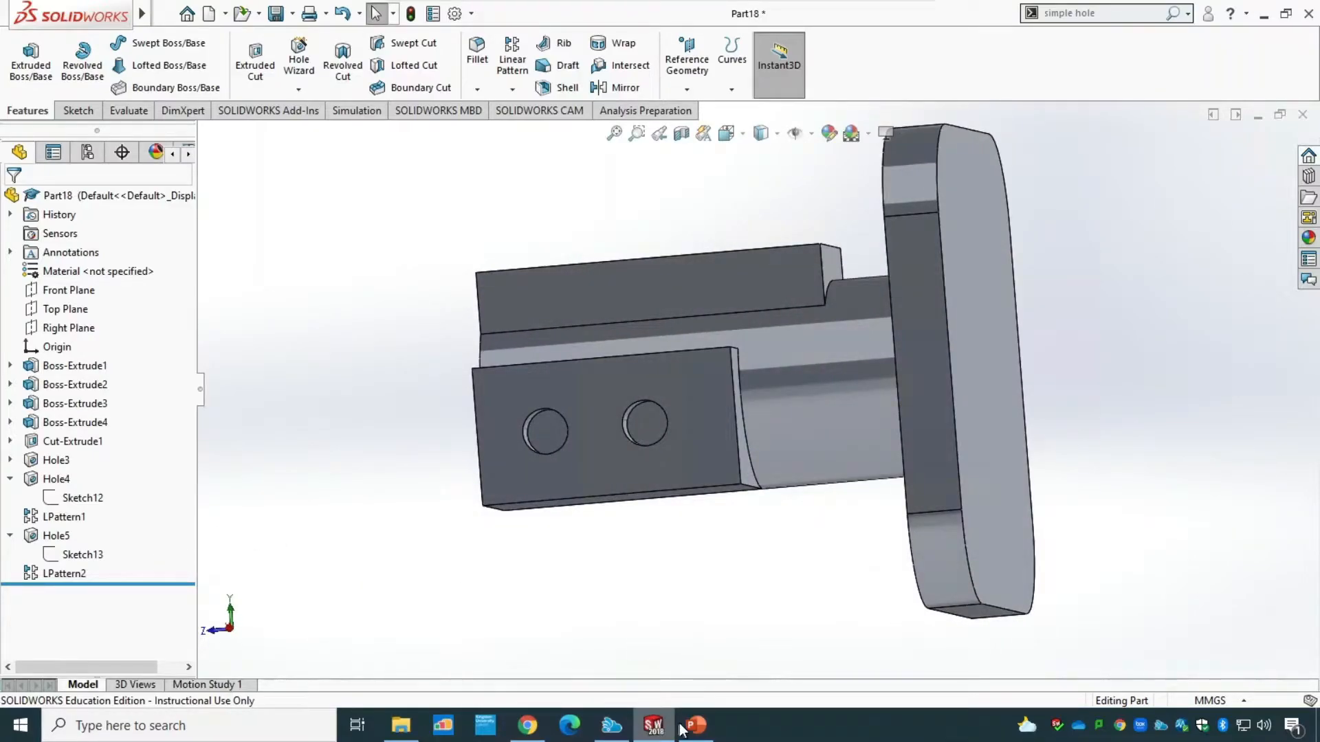
left_click(706, 650)
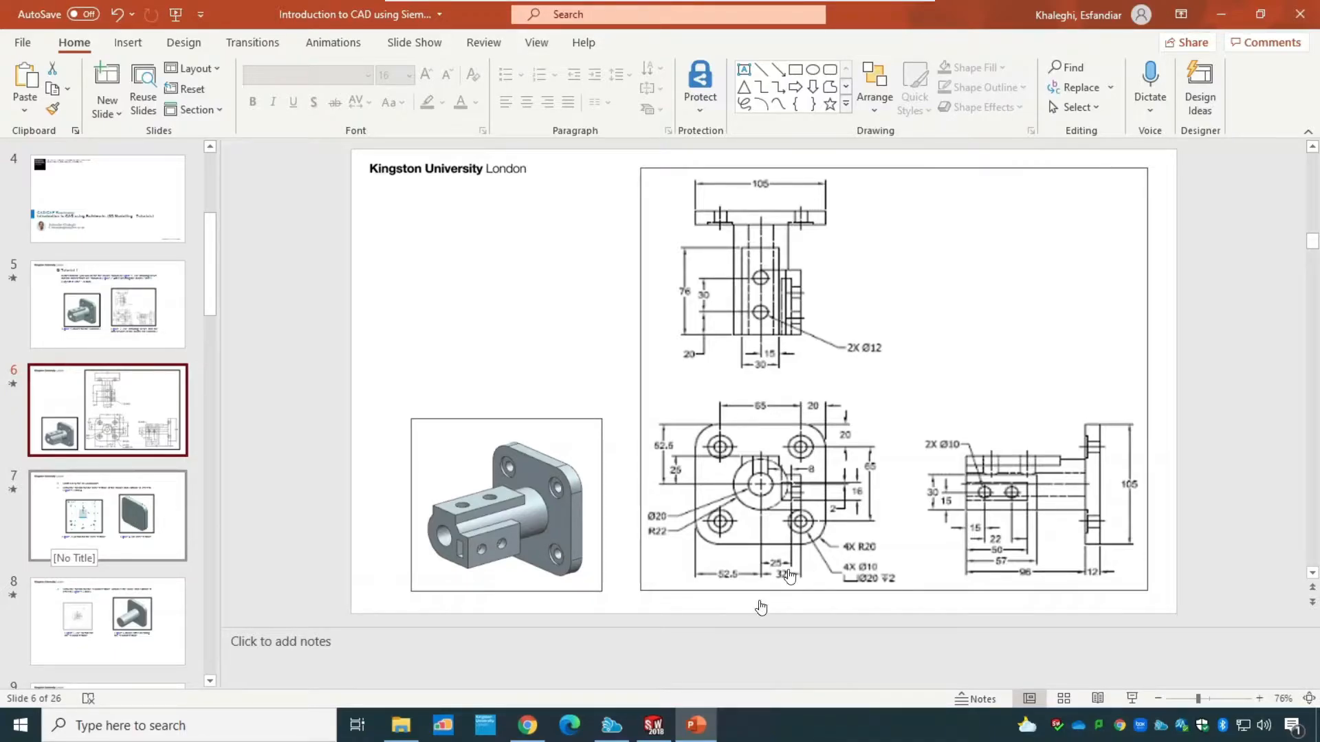
left_click(653, 726)
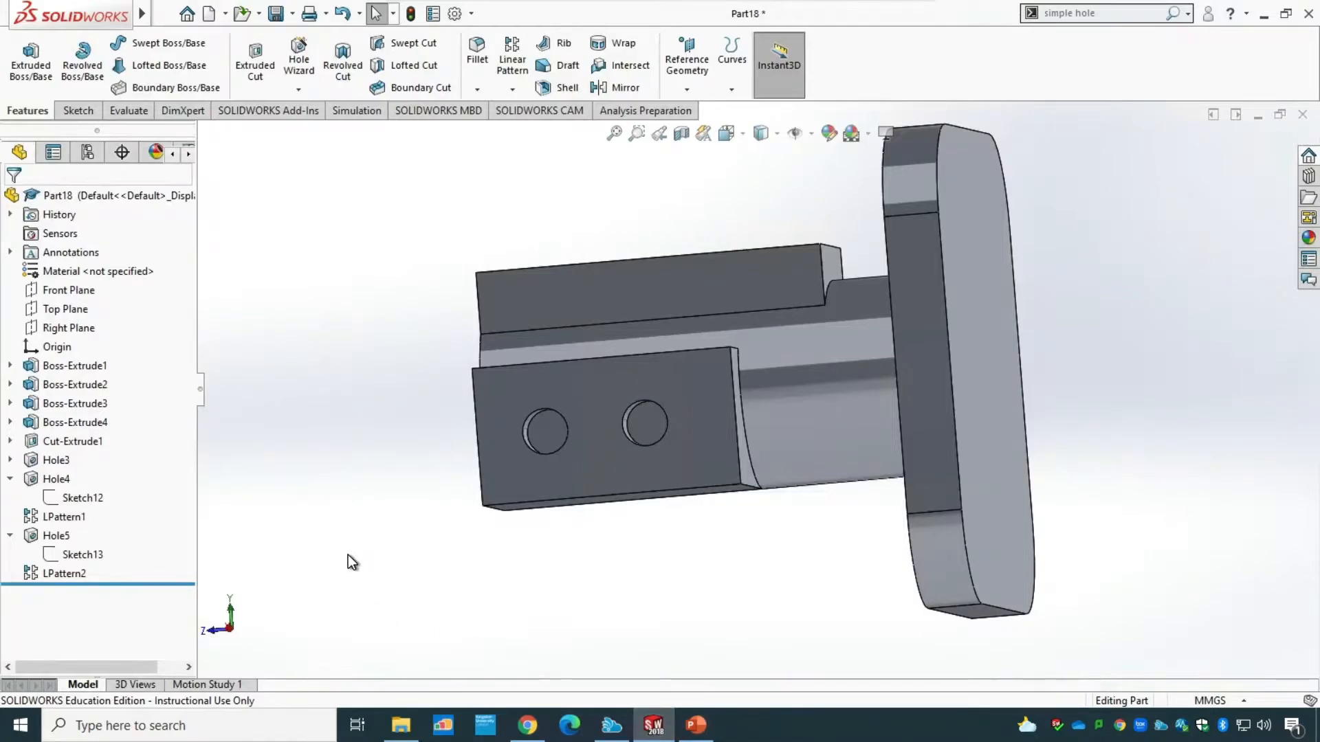
left_click(745, 134)
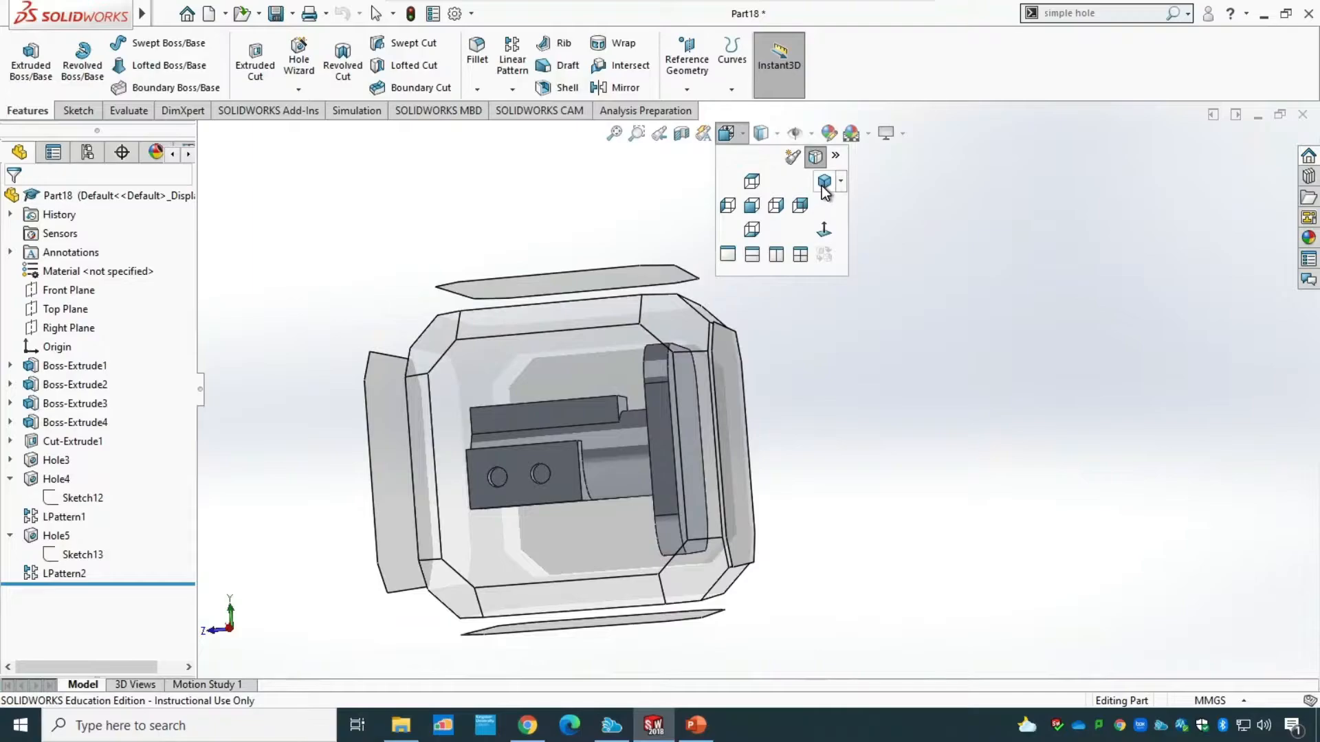
left_click(824, 182)
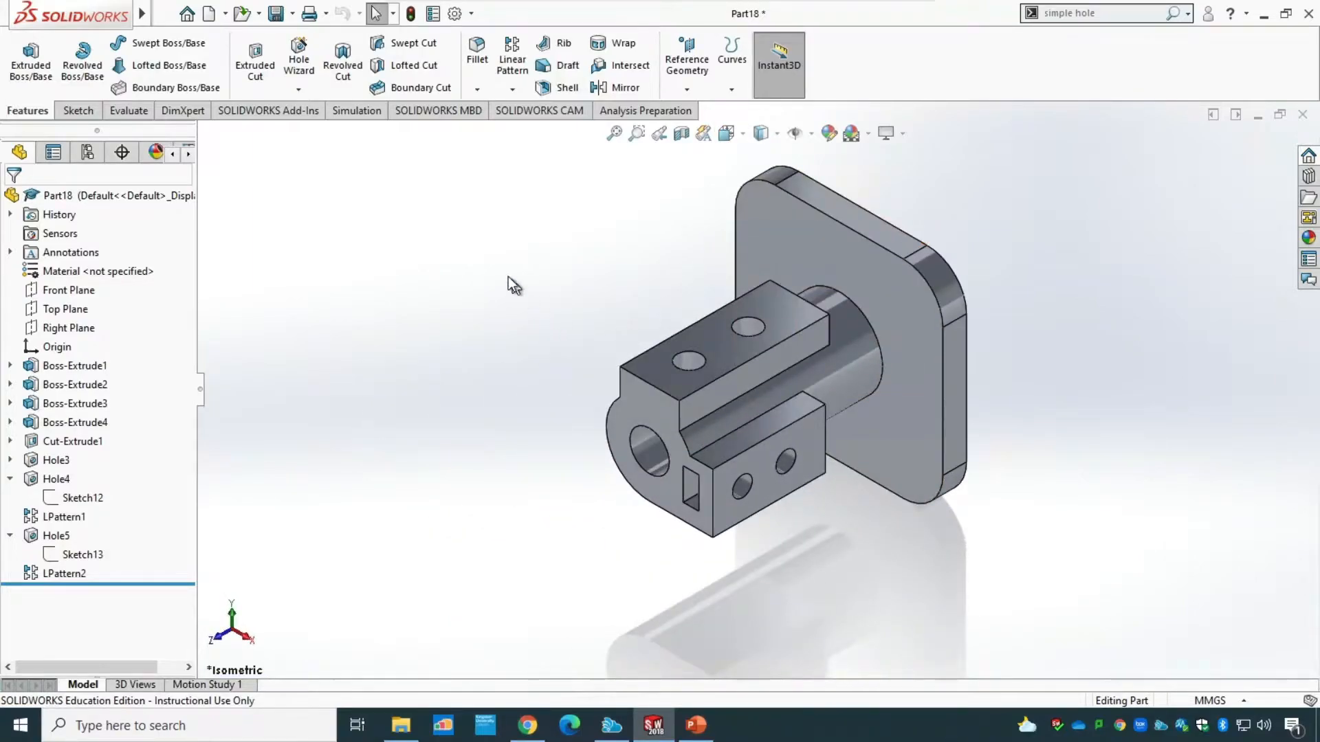
Start a Hole Wizard counterbore hole, resetting the custom sizing values to the defaults for the new hole type.
left_click(298, 57)
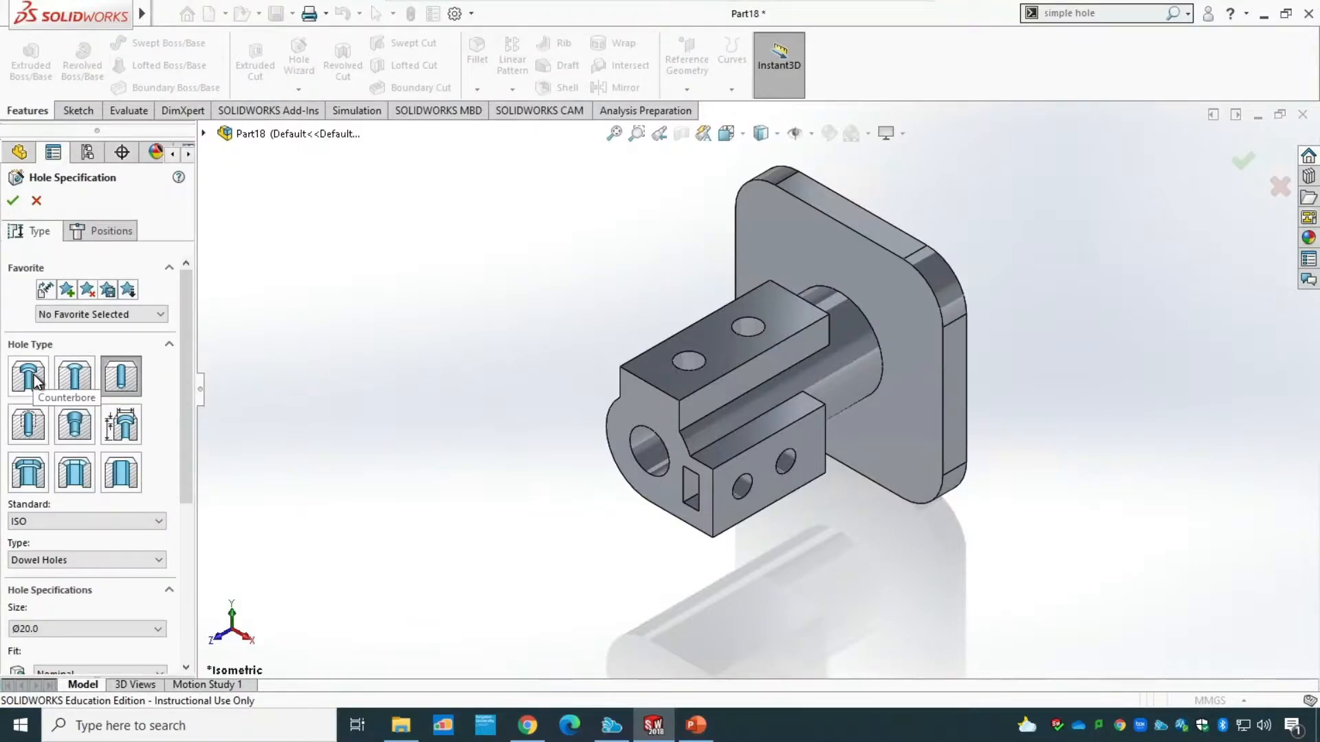
left_click(35, 374)
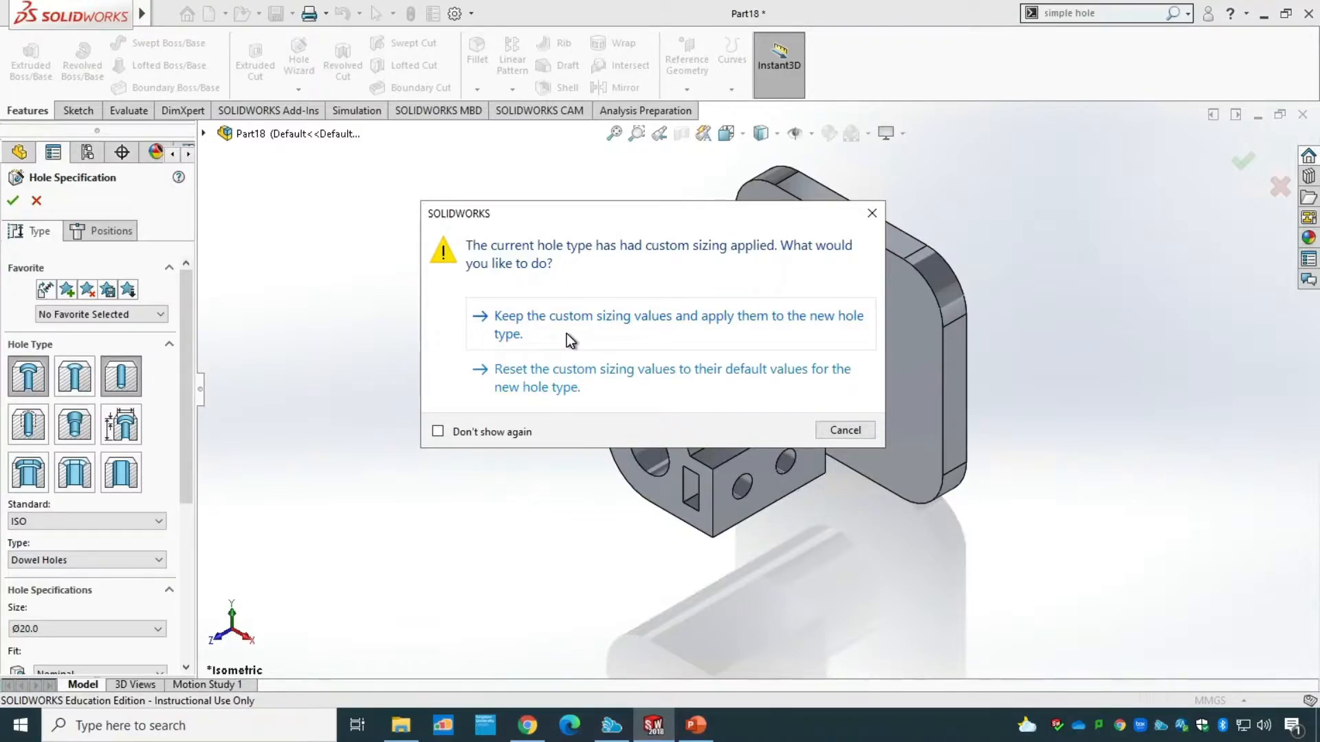
left_click(587, 378)
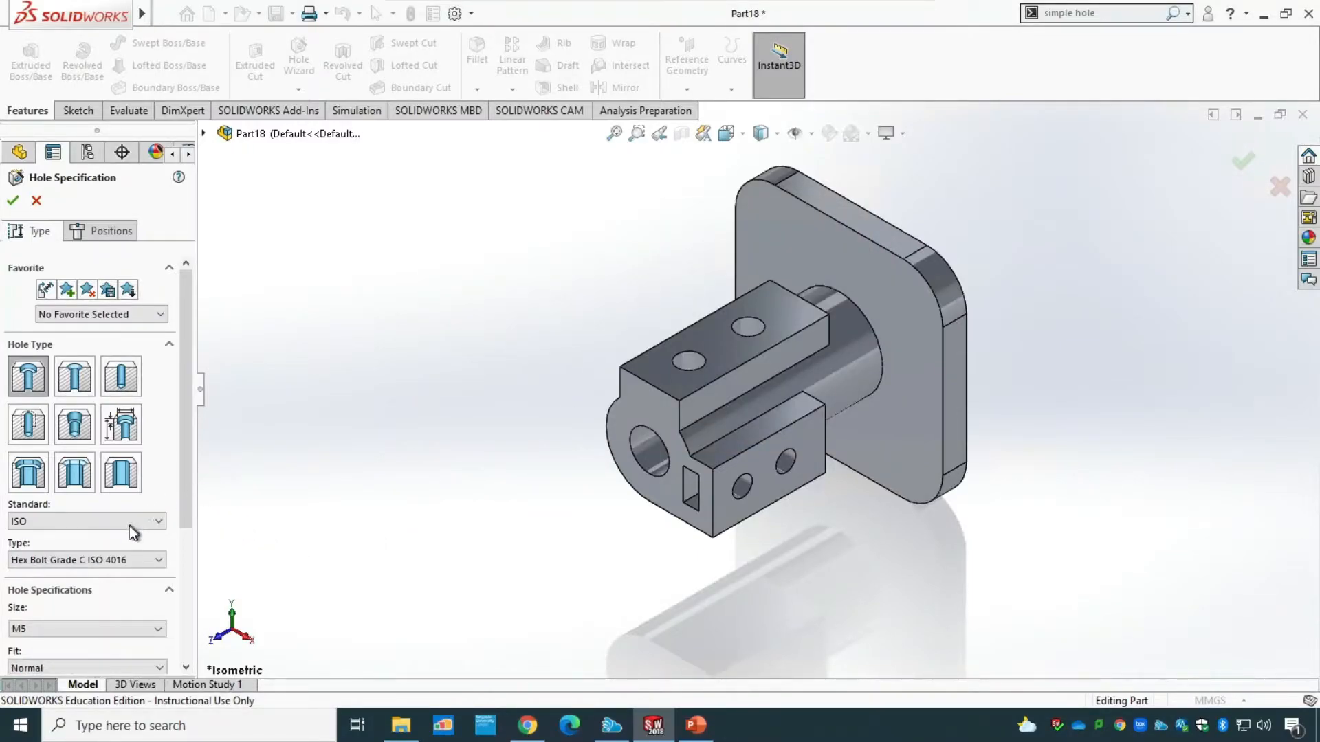
Try the BSI standard for the counterbore, and go back to ISO with the Hex Bolt Grade C ISO 4016 type.
left_click(114, 562)
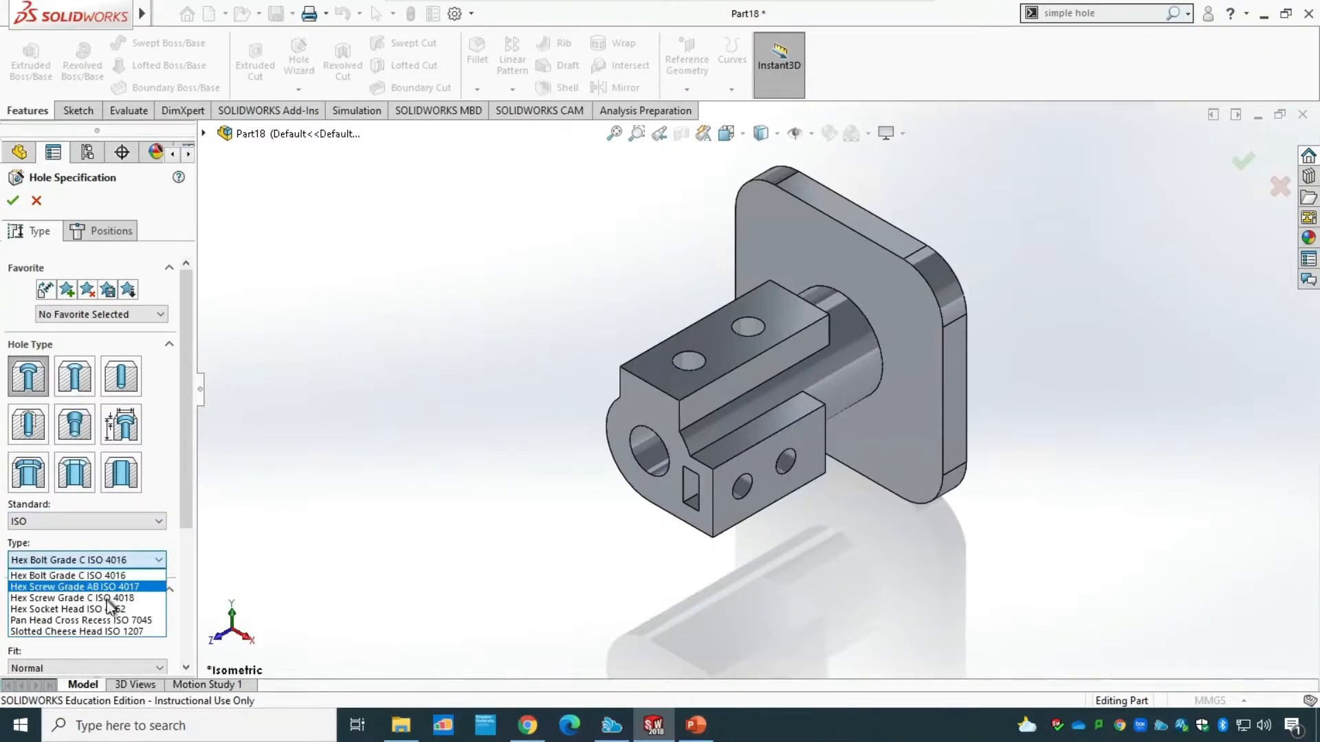
left_click(103, 518)
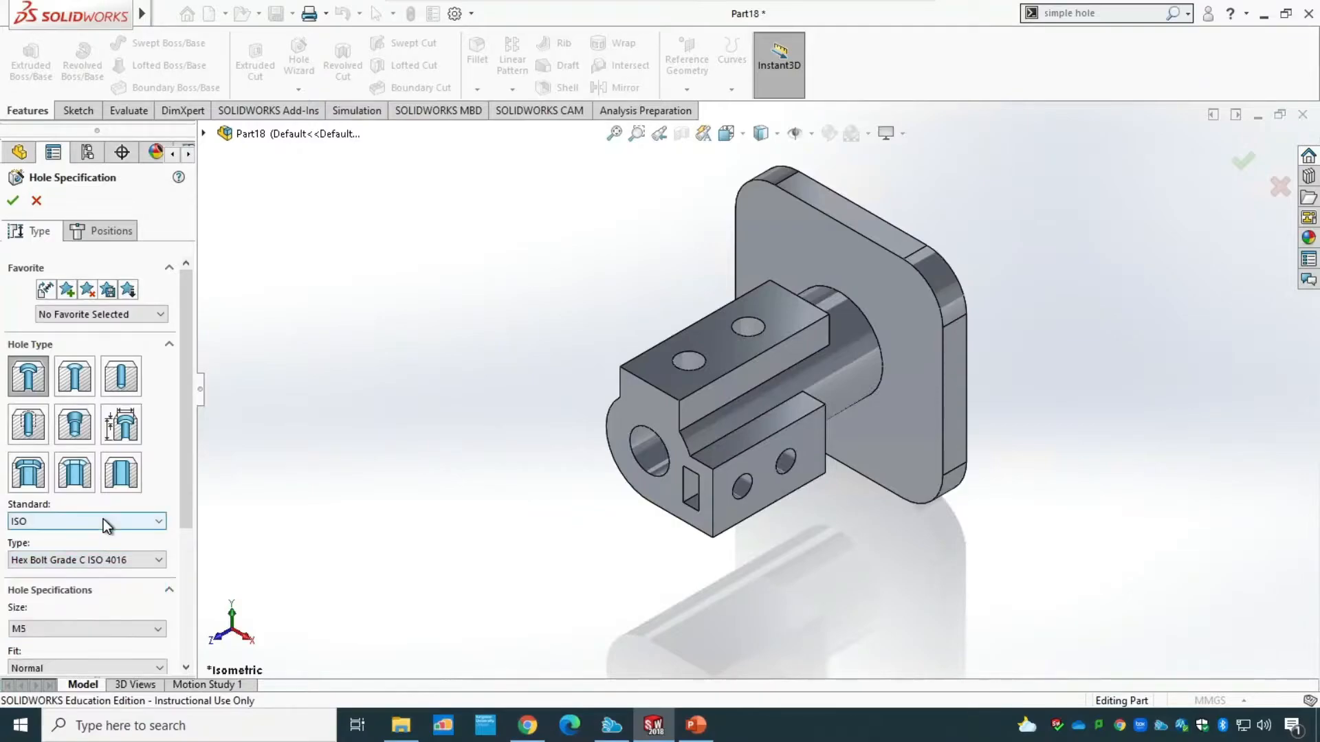
left_click(103, 519)
left_click(131, 541)
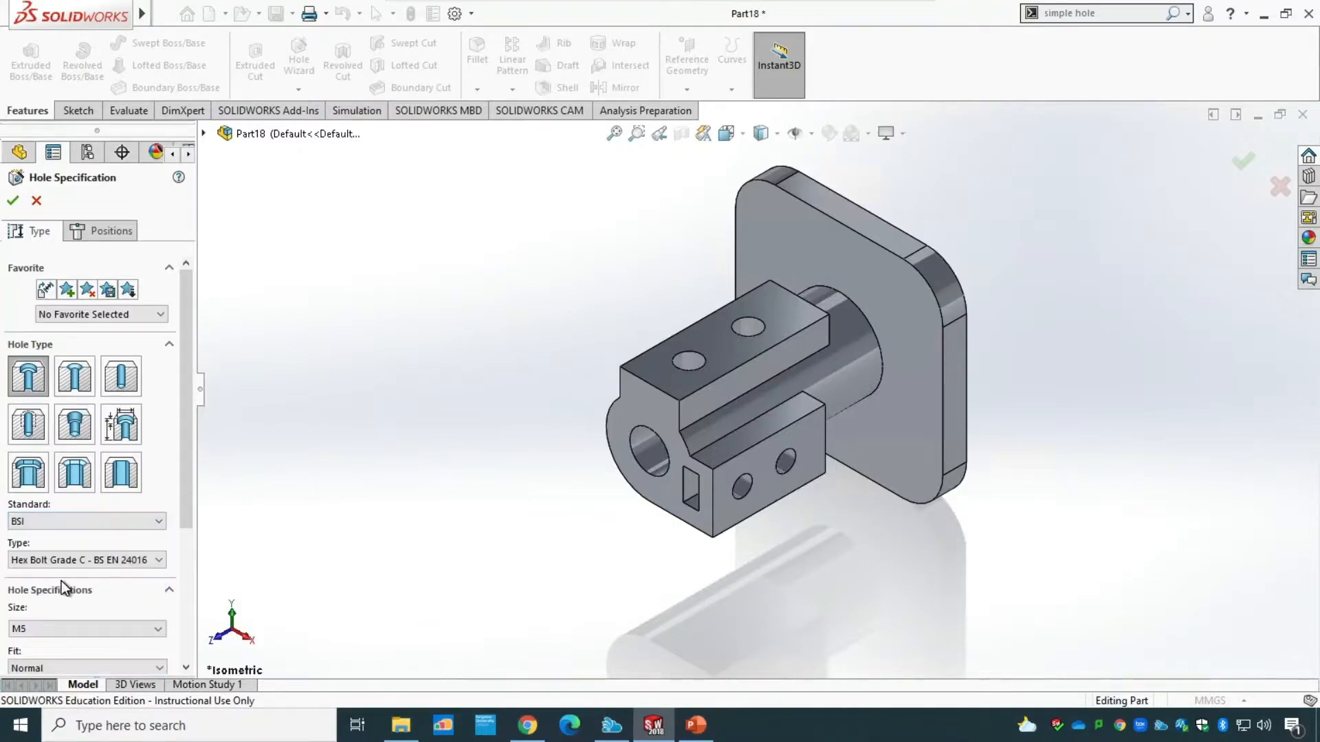
left_click(125, 516)
left_click(120, 581)
left_click_drag(188, 456, 175, 540)
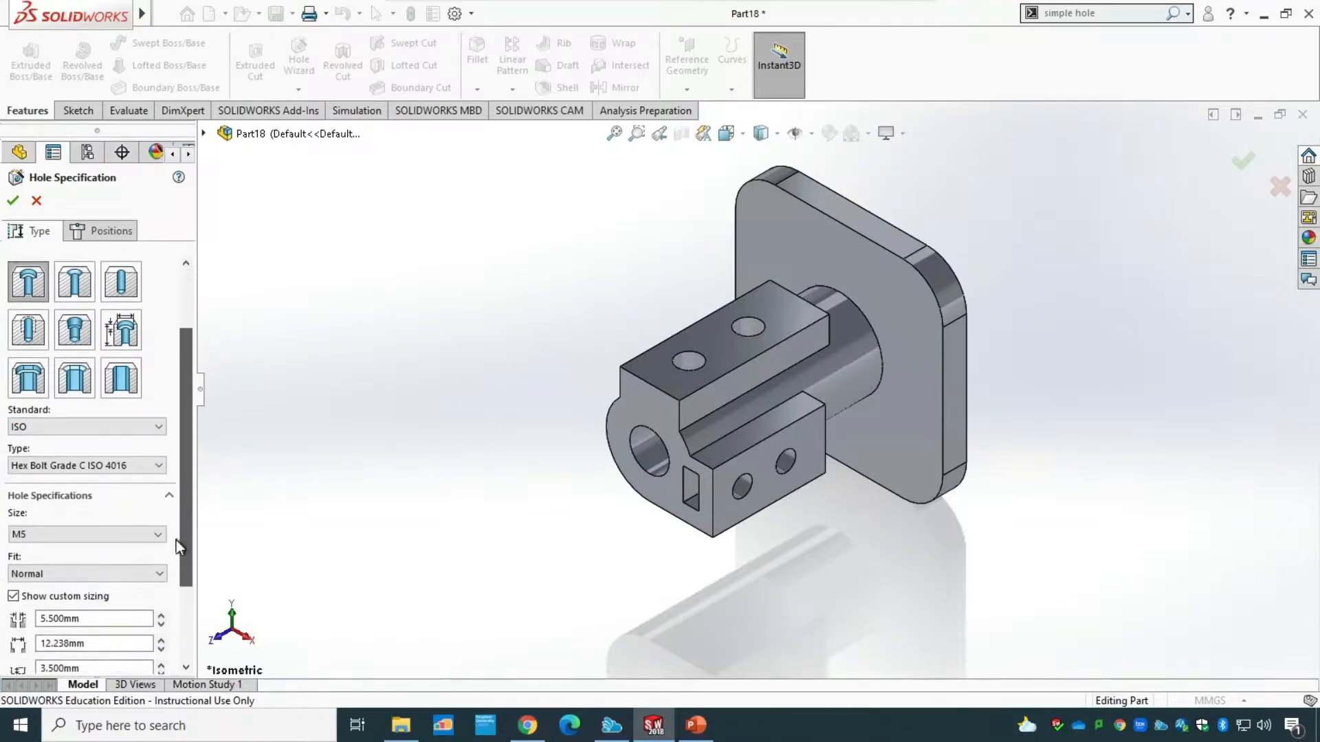
left_click(110, 413)
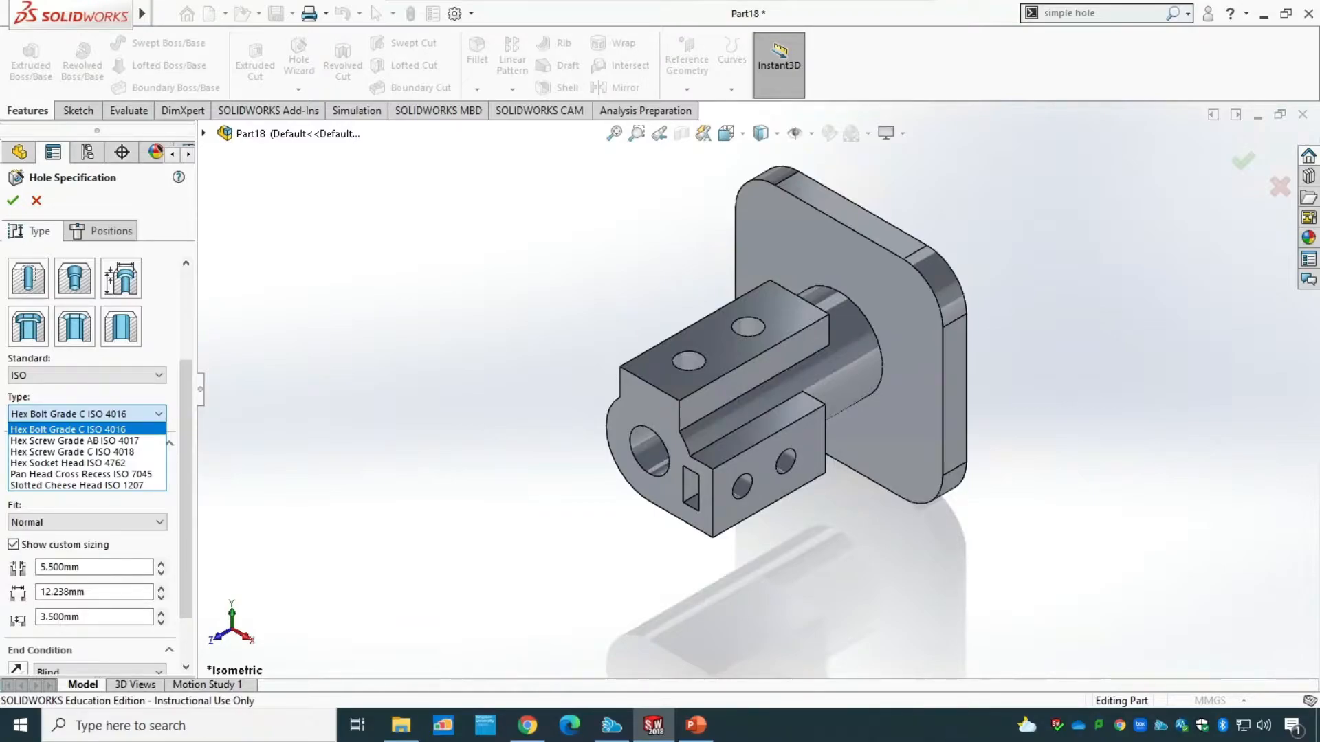
left_click(88, 429)
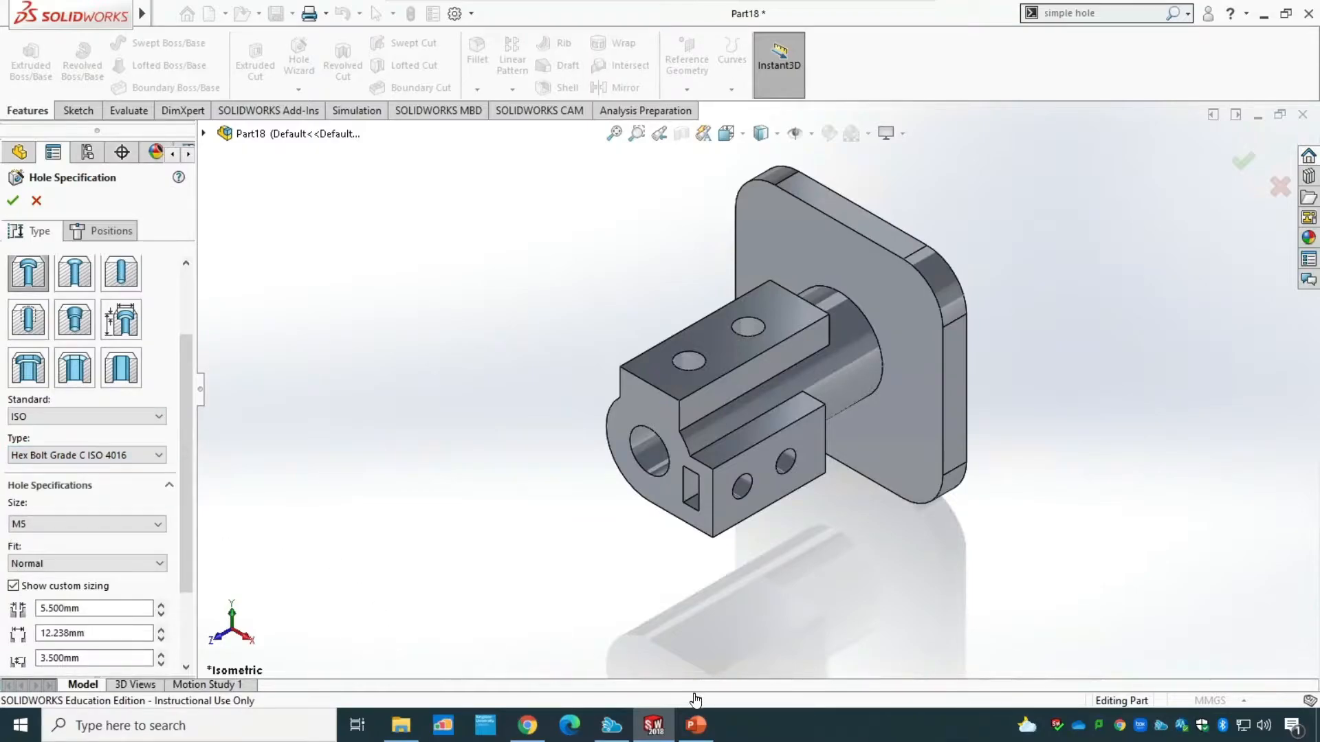
Check the flange hole callout on the PowerPoint drawing, and return to SOLIDWORKS to review the counterbore's fastener types and sizing values.
left_click(695, 725)
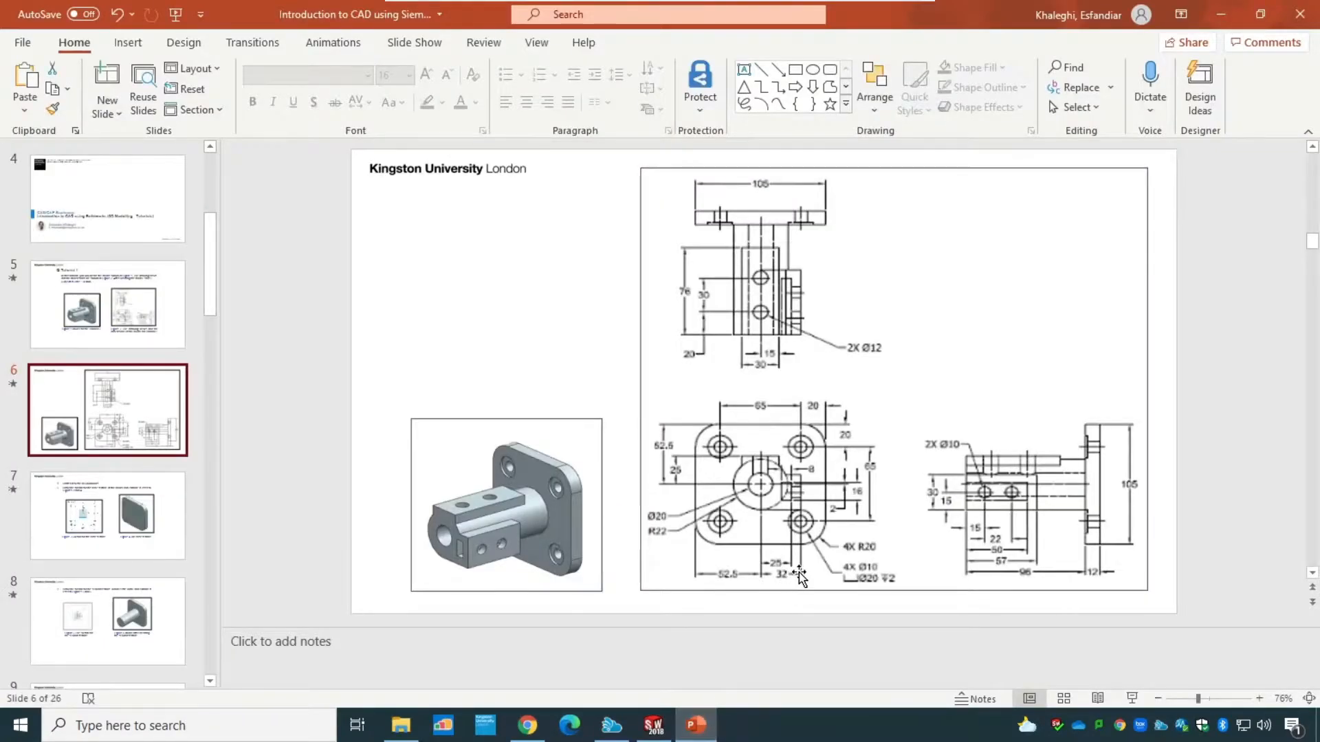
left_click(653, 725)
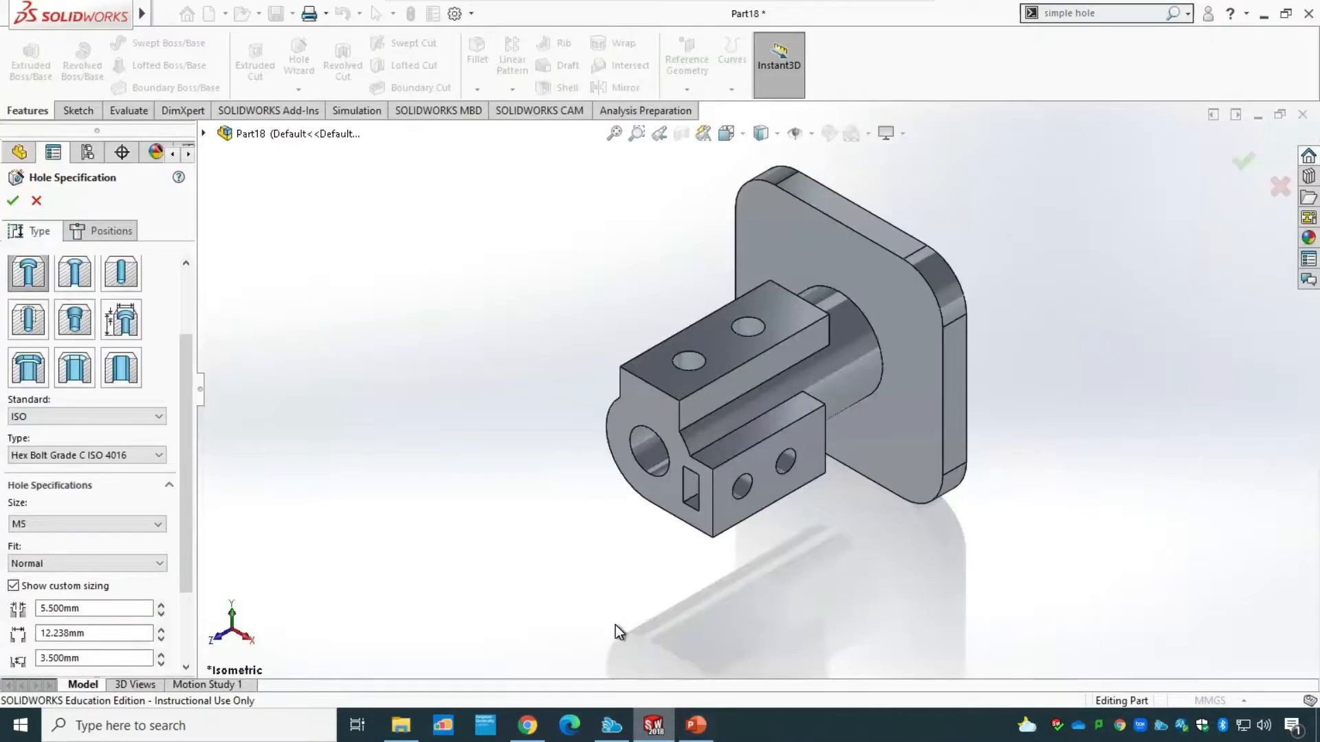
left_click(121, 455)
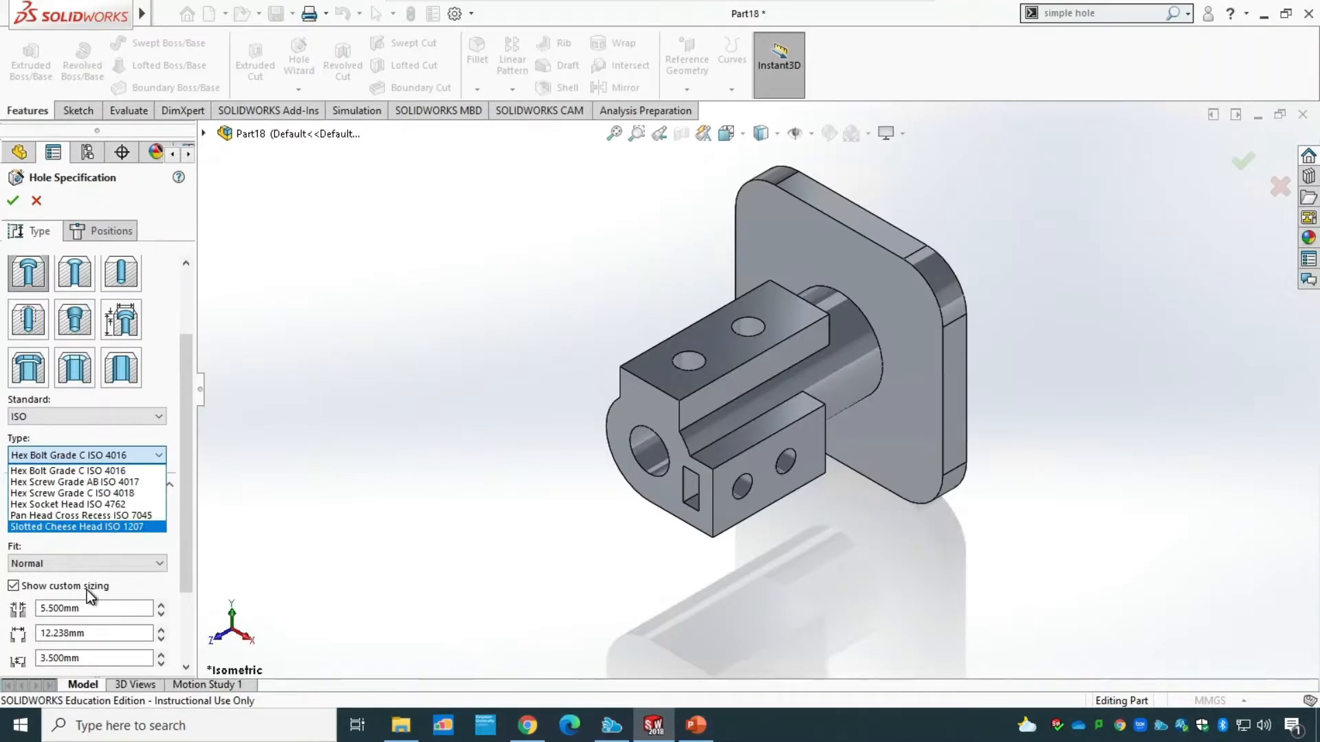
left_click(190, 550)
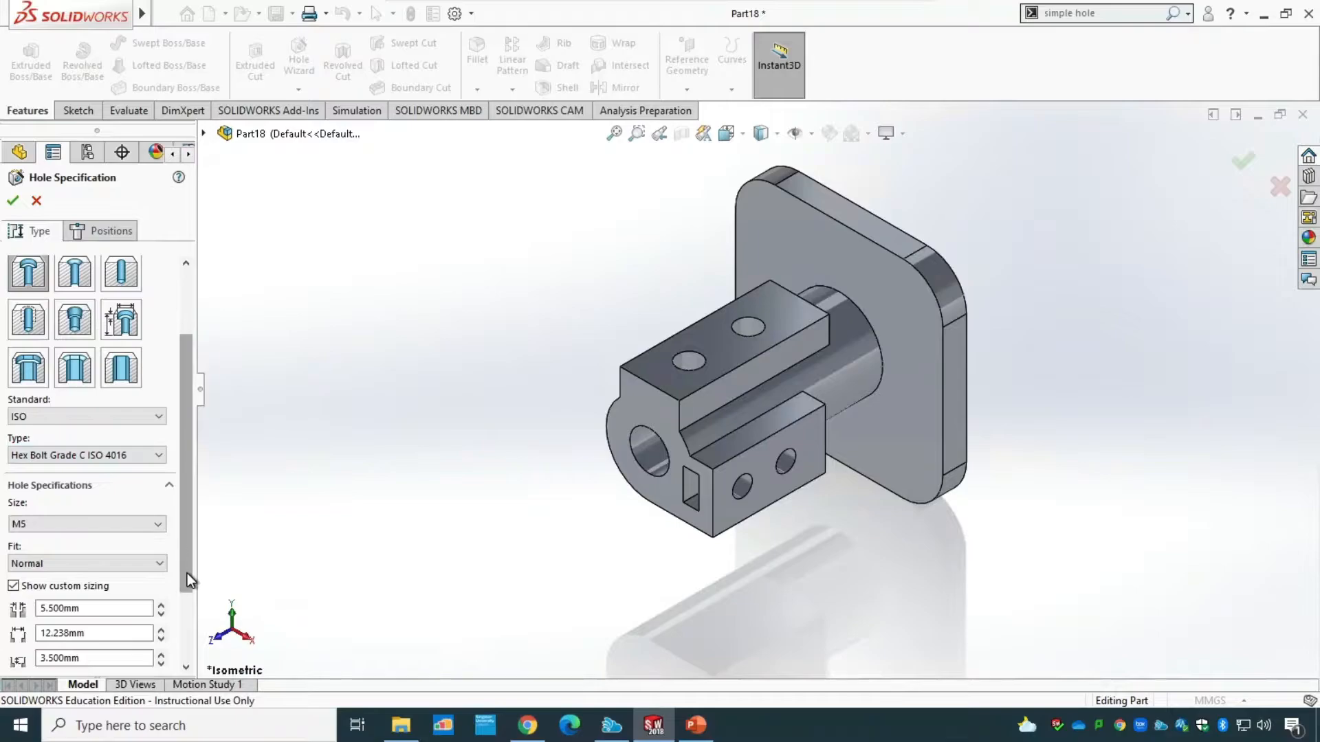
left_click_drag(183, 551, 184, 644)
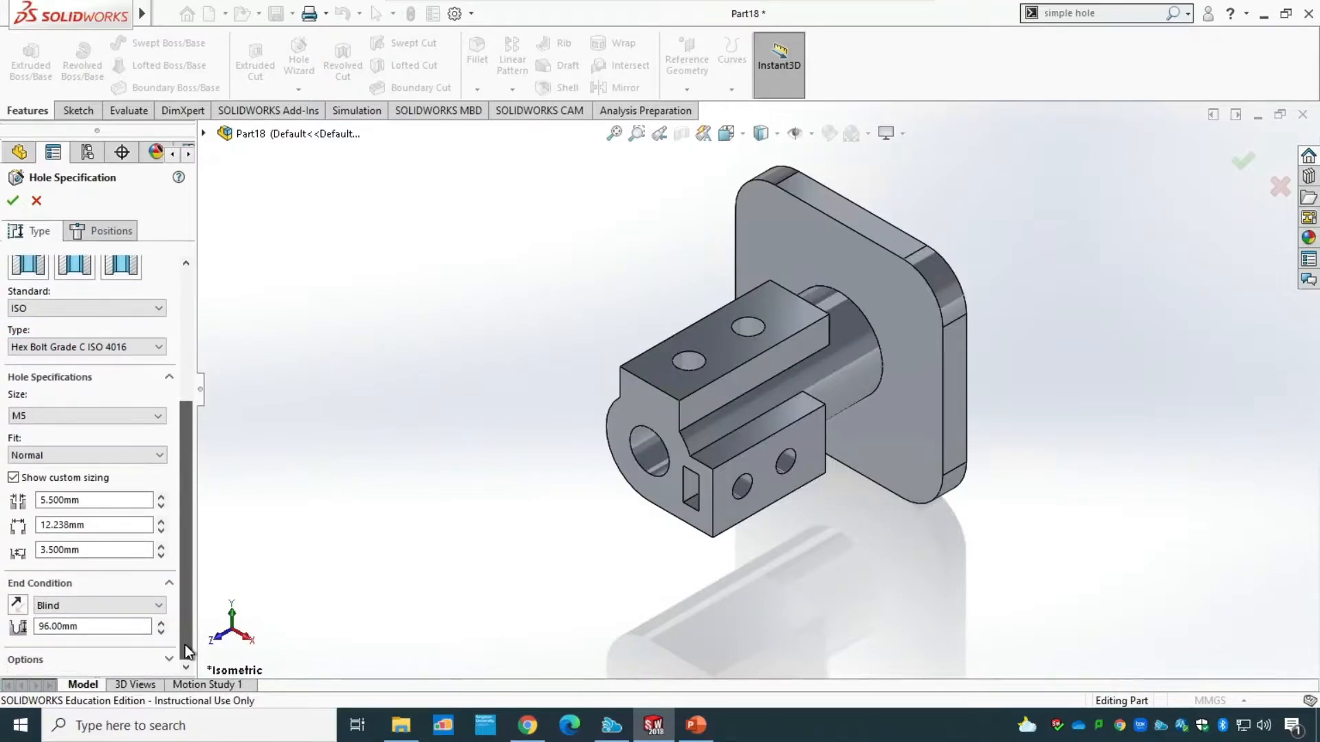
Set the counterbore size to M20, with a 20 mm through hole diameter and a 2 mm counterbore depth.
left_click(105, 418)
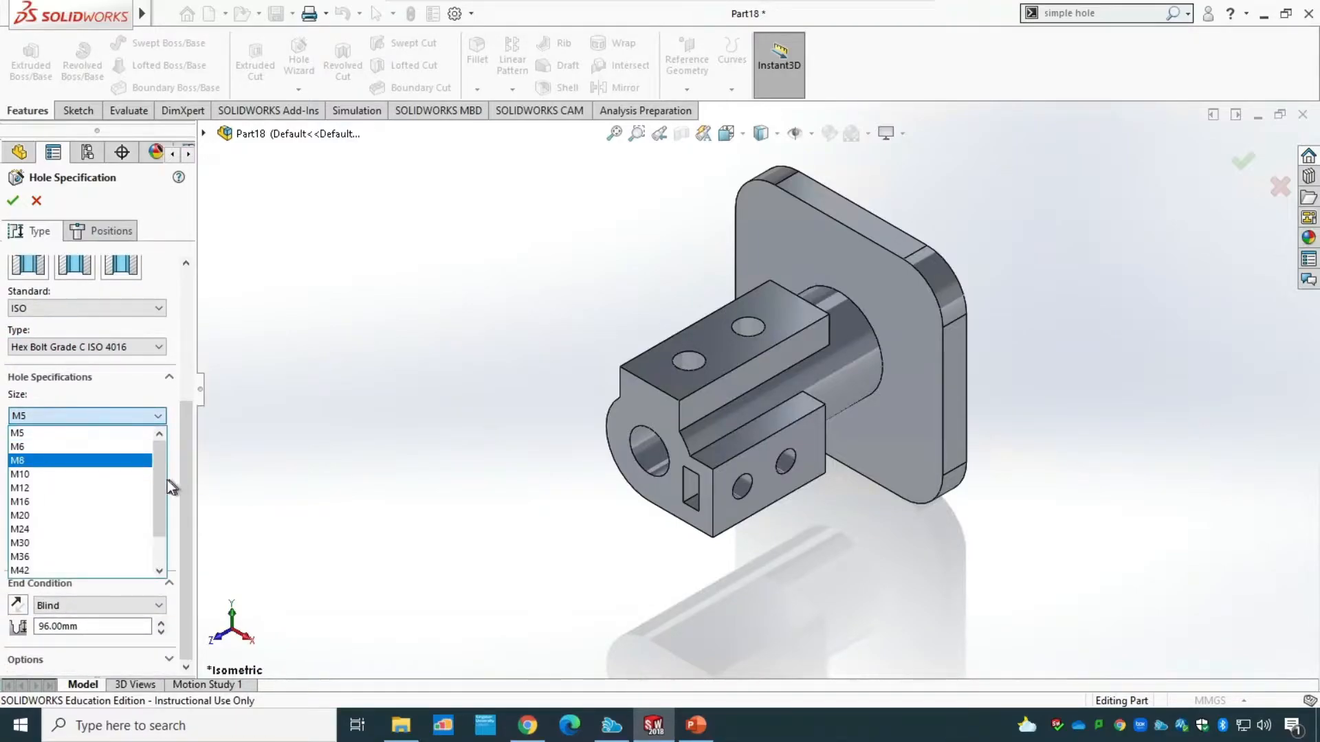
left_click_drag(155, 498, 155, 504)
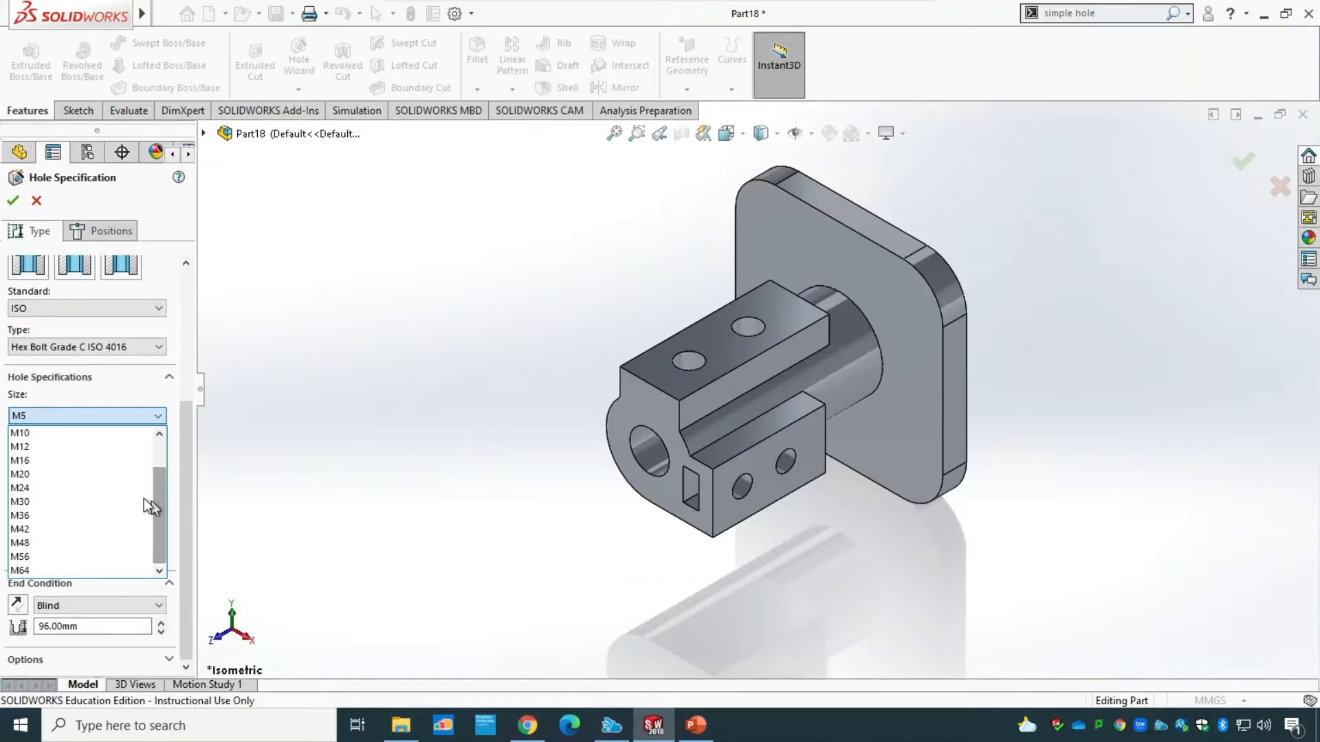
left_click(55, 476)
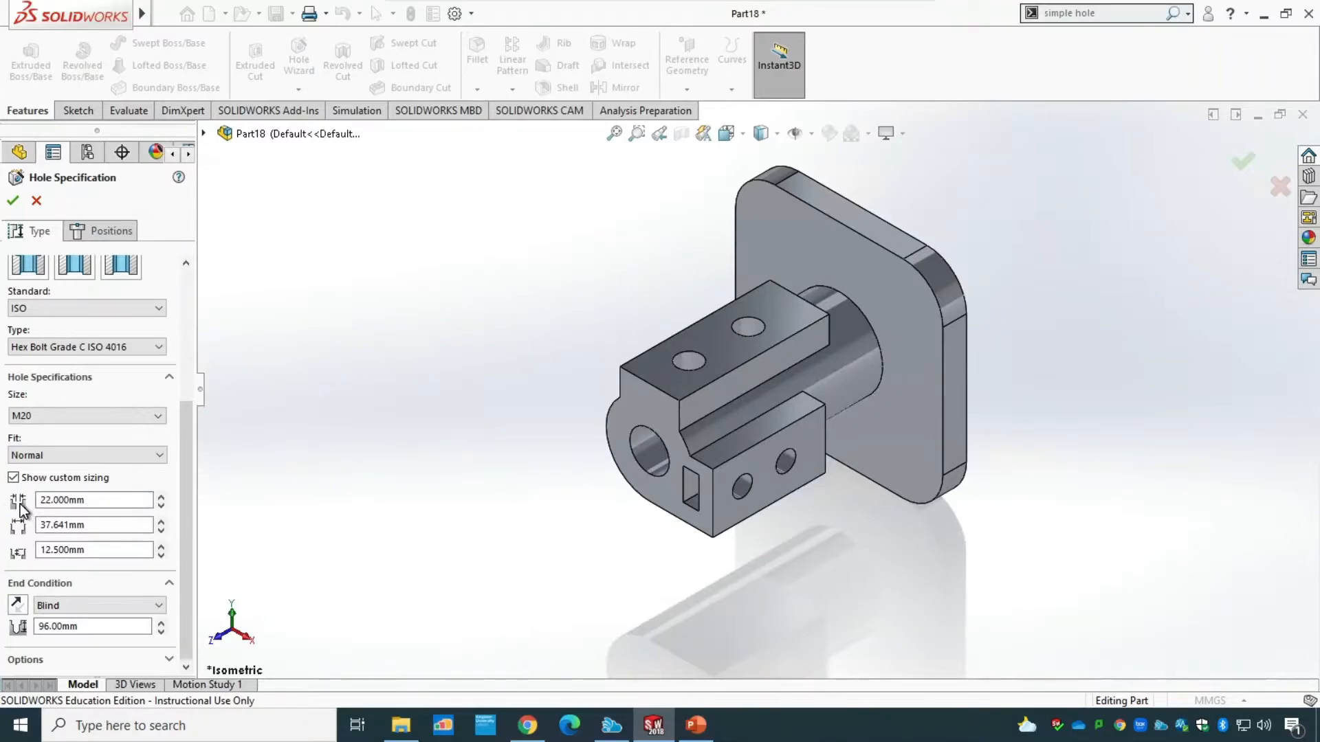
left_click_drag(103, 500, 30, 501)
type("20")
left_click(81, 550)
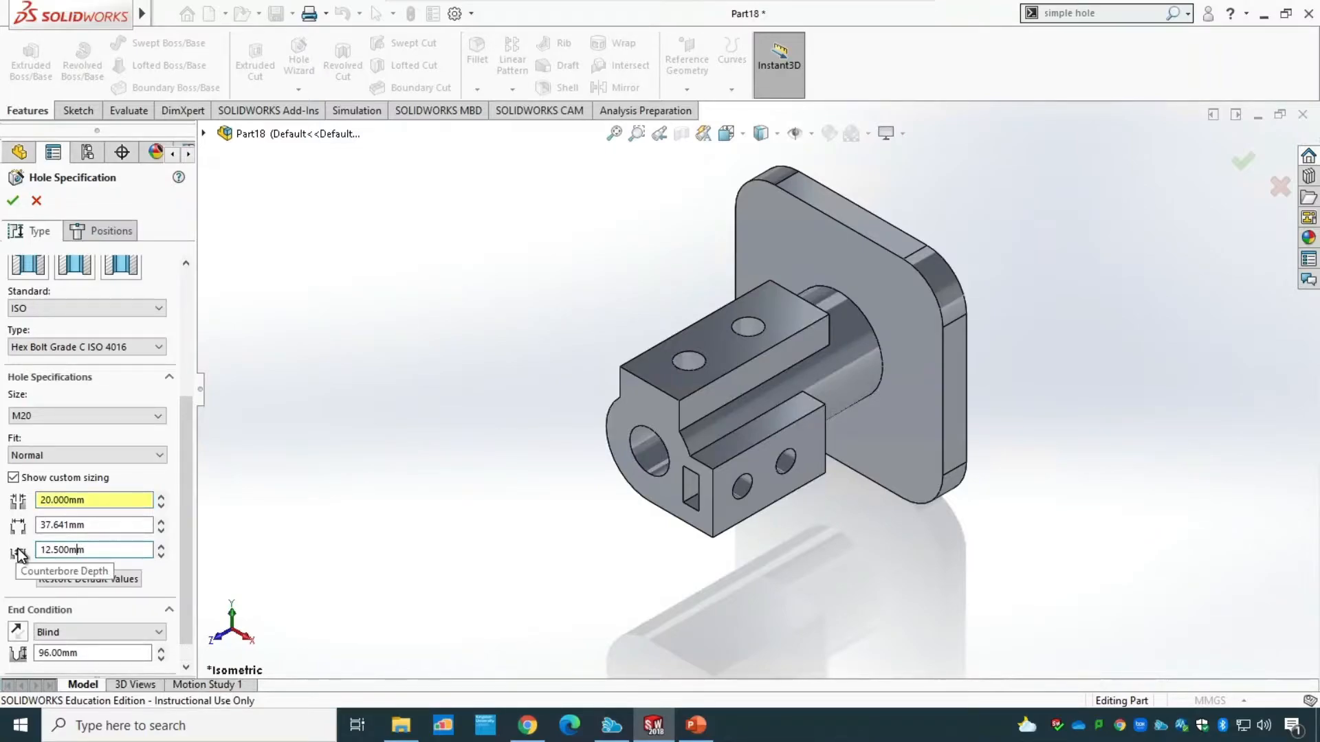
left_click_drag(104, 550, 22, 554)
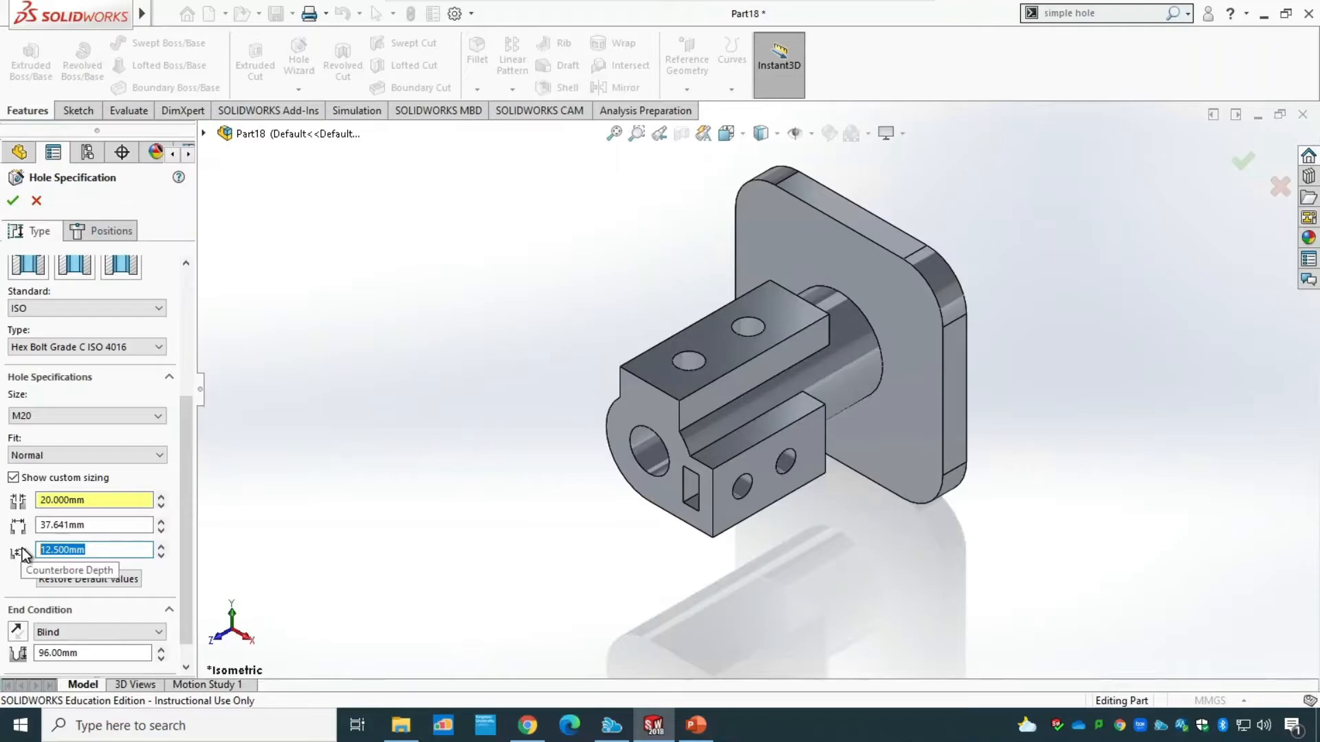
type("2")
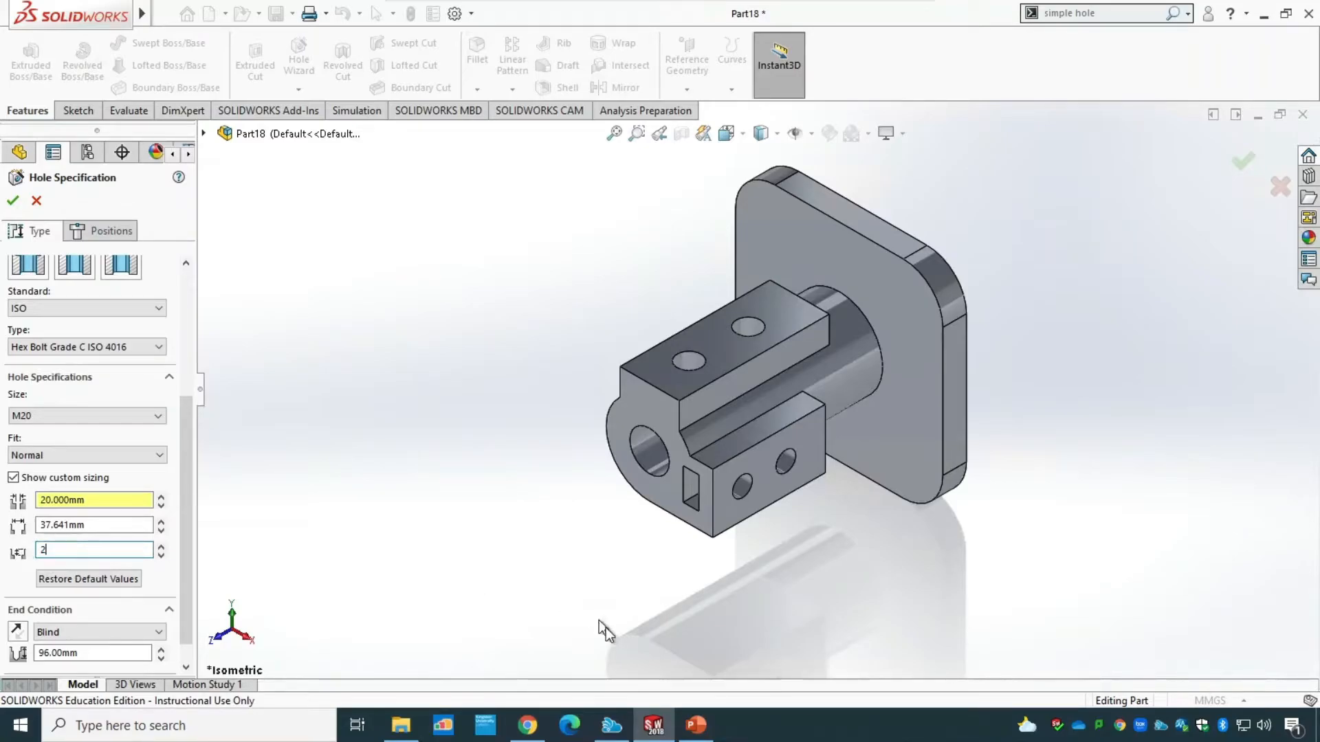
Check the flange hole callout in PowerPoint, and set the counterbore diameter to 20 mm in SOLIDWORKS.
left_click(694, 725)
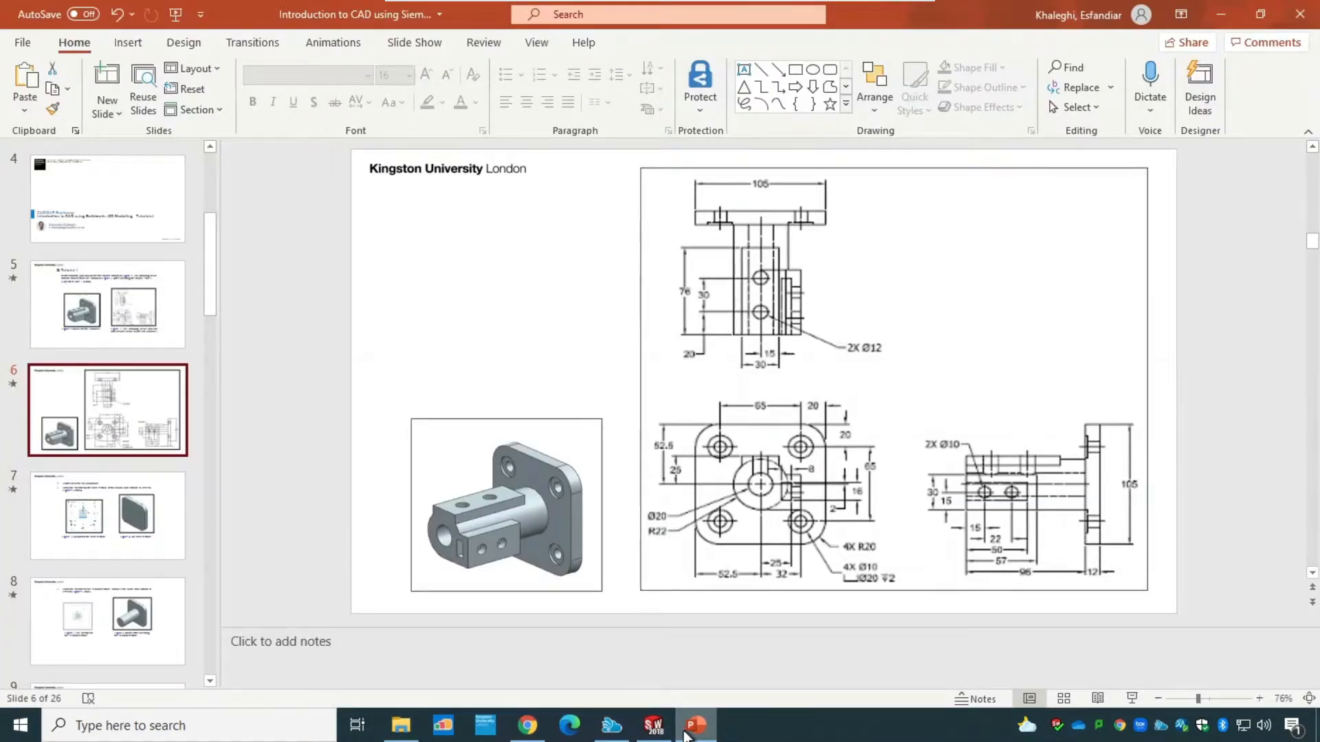
left_click(654, 725)
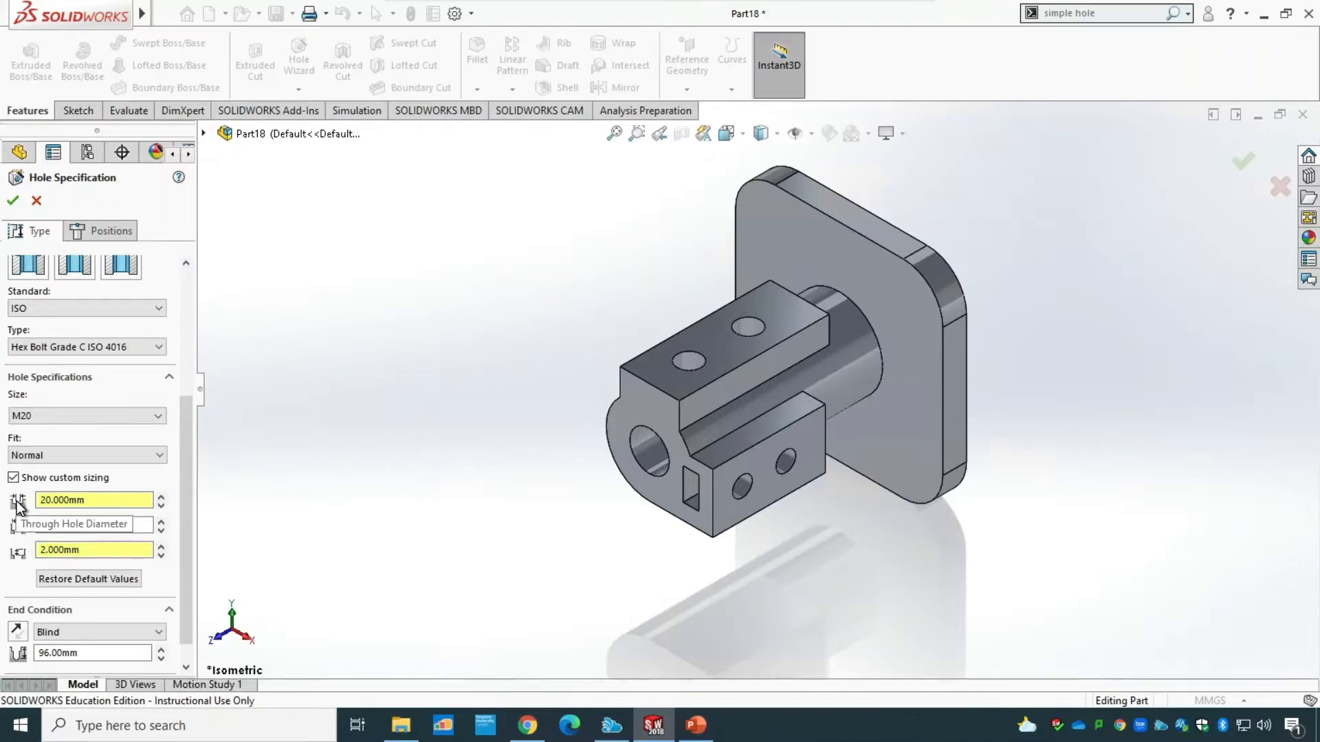
left_click(701, 729)
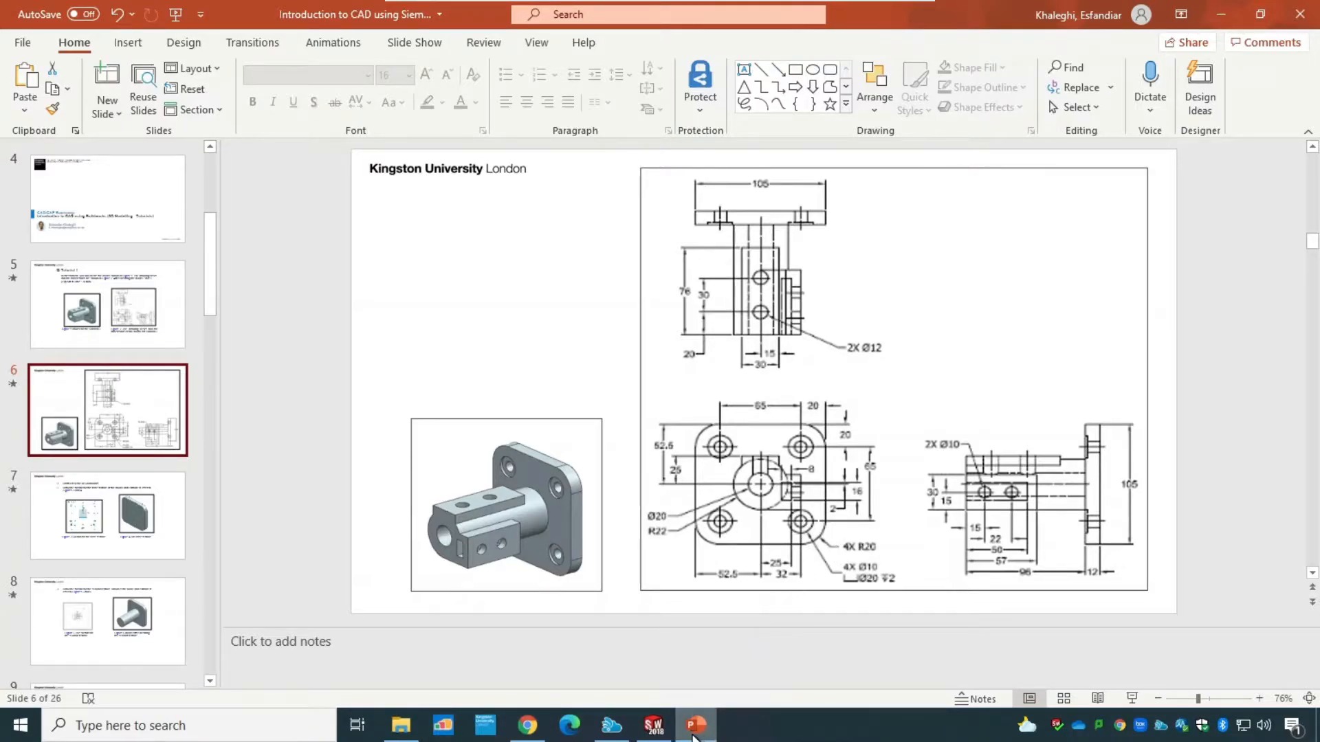
mouse_move(661, 734)
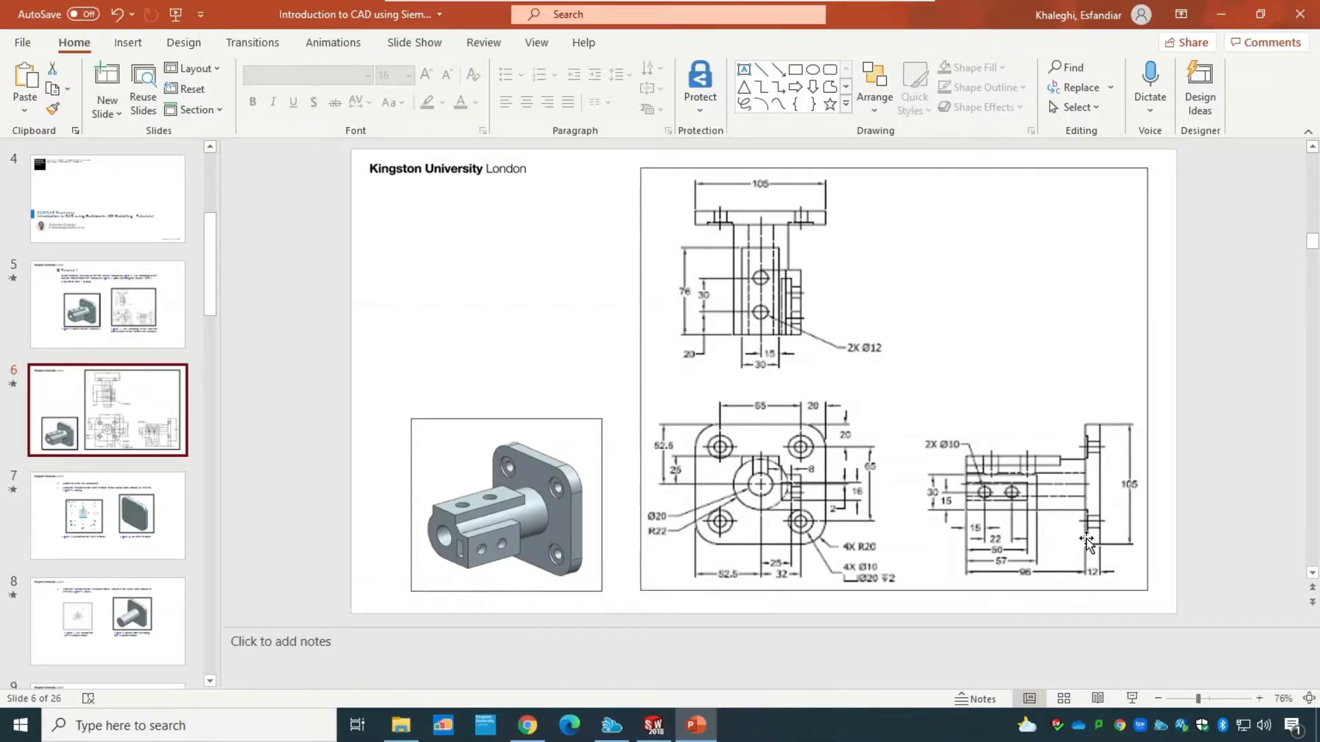
left_click(655, 721)
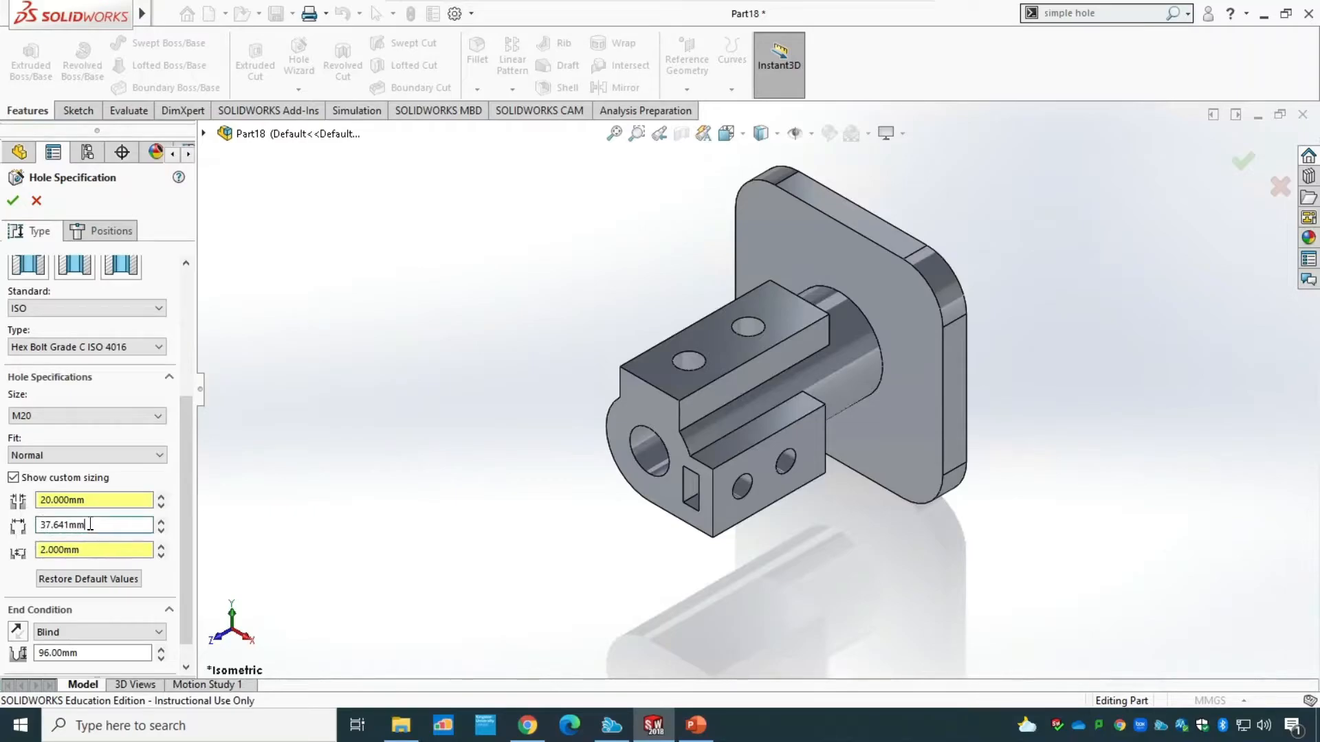
double_click(90, 524)
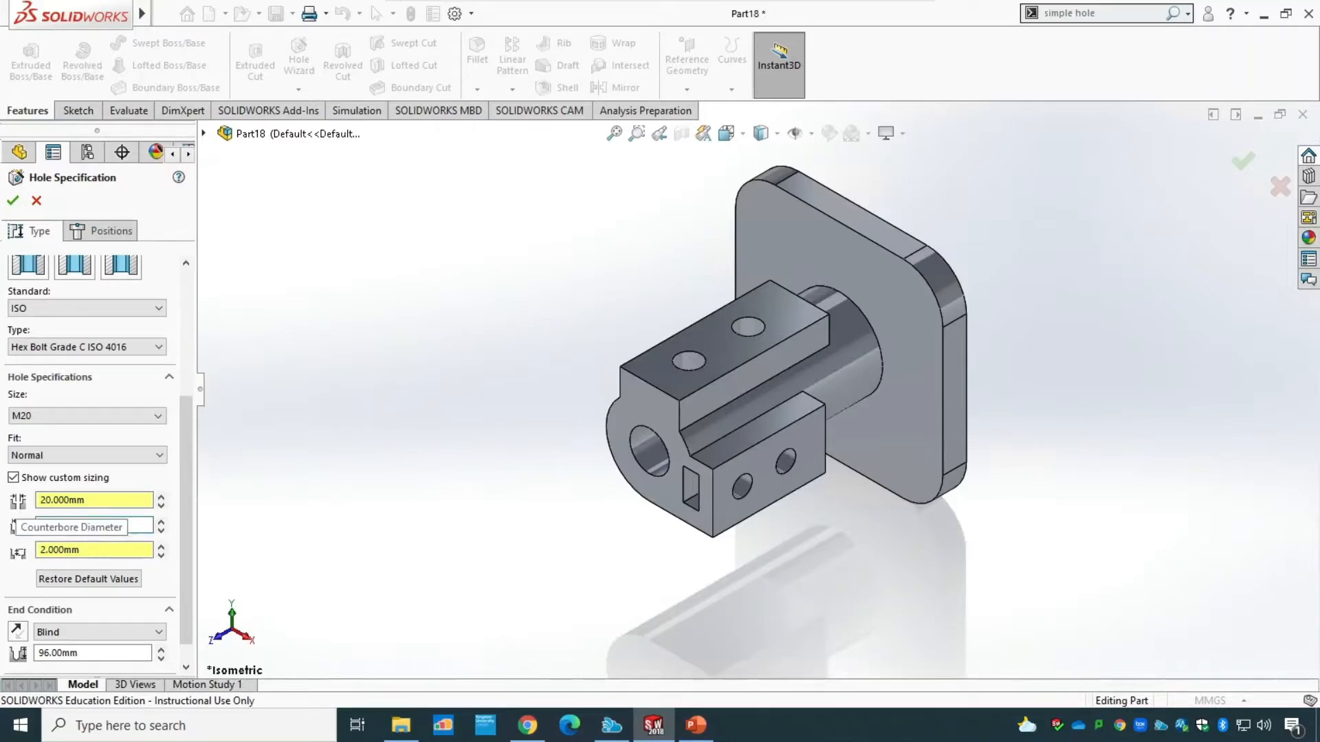
type("30")
key("Return")
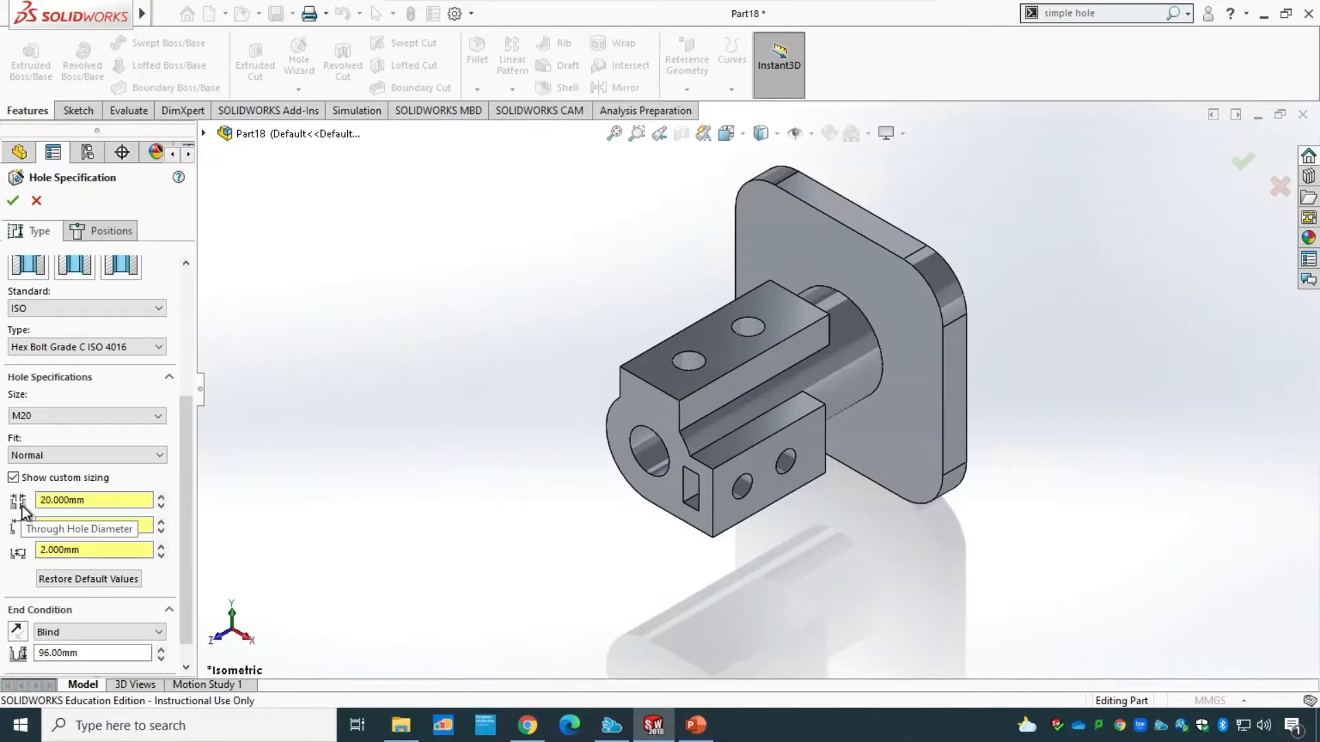
Recheck the callout in PowerPoint, and in SOLIDWORKS set the hole size to M10 with a 10 mm through hole diameter.
left_click(698, 725)
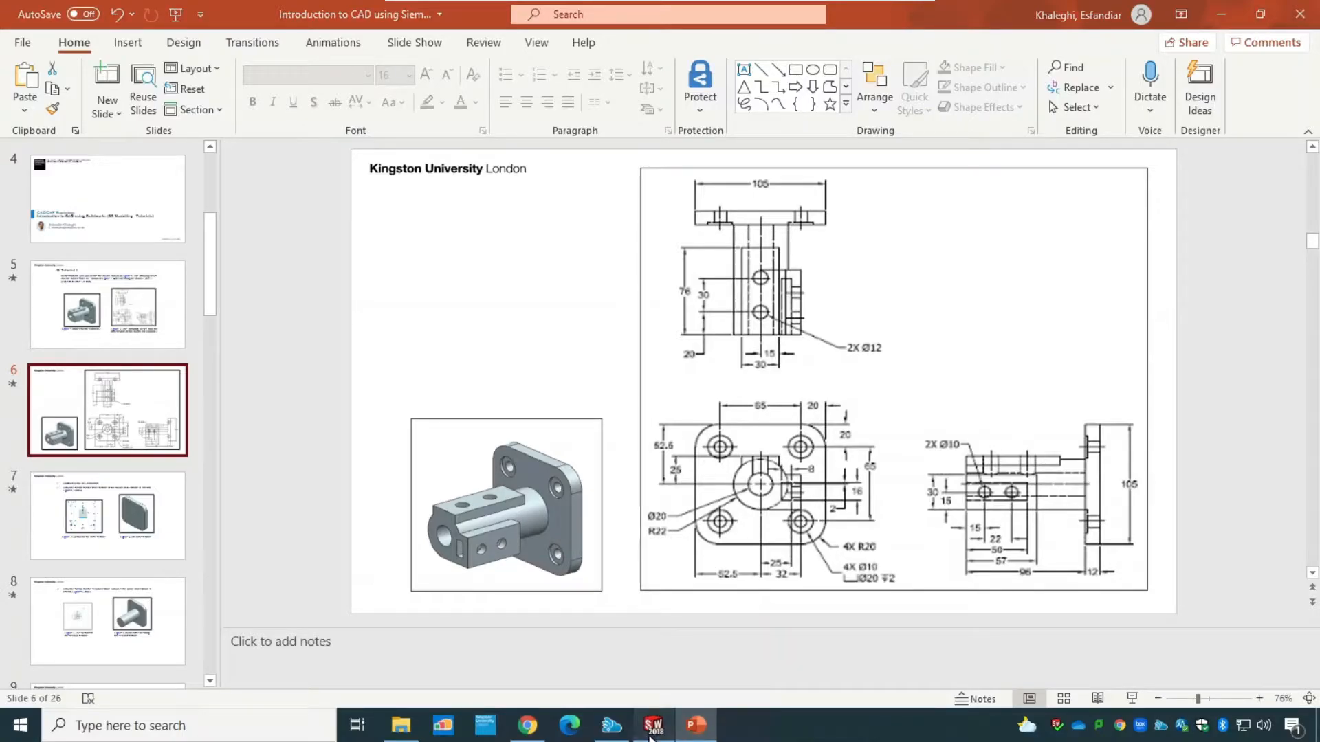
left_click(653, 725)
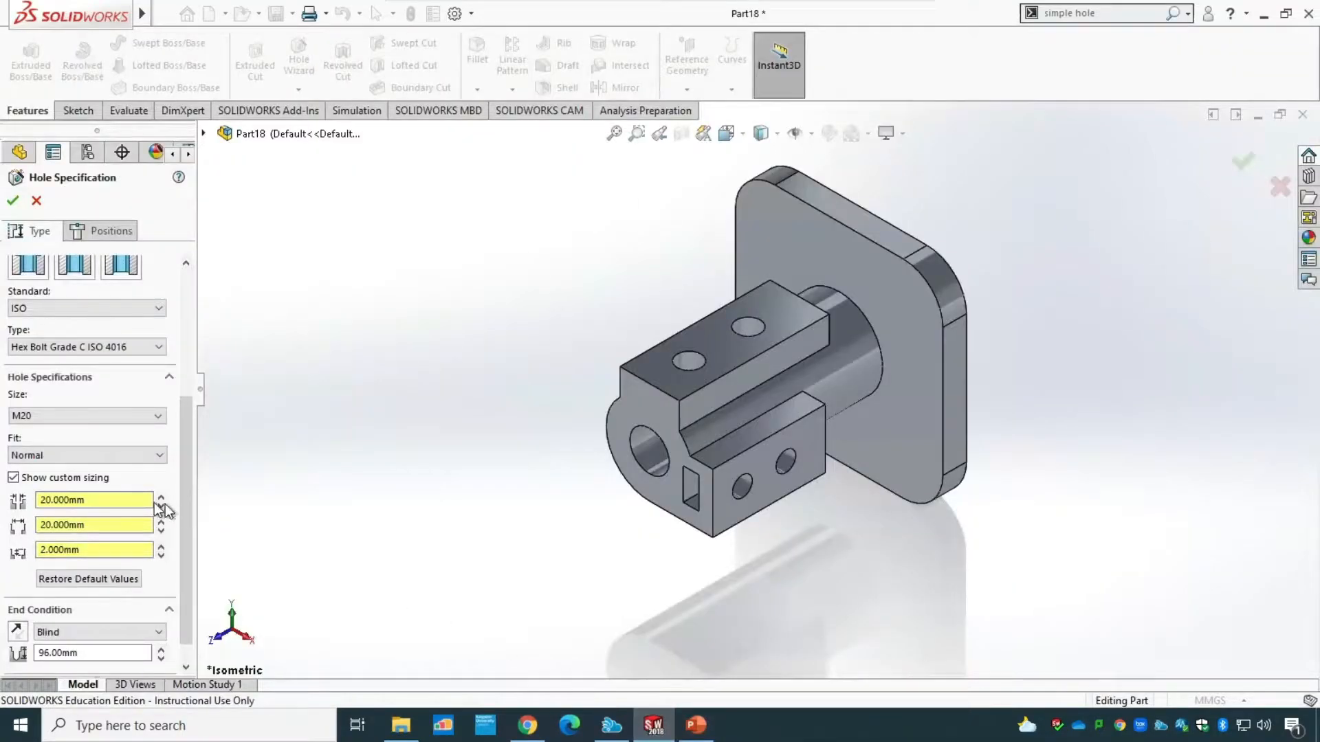
left_click(61, 414)
left_click(47, 438)
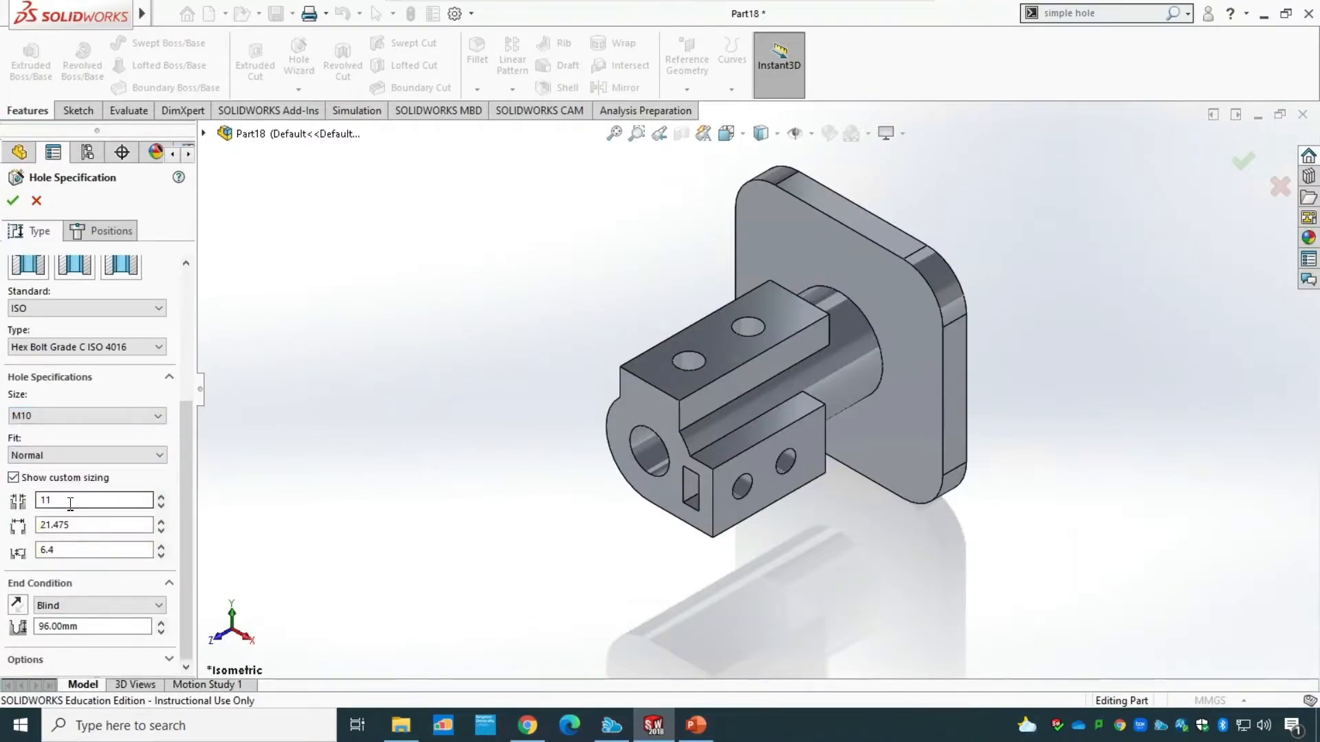
left_click_drag(72, 505, 31, 499)
type("10")
key("Tab")
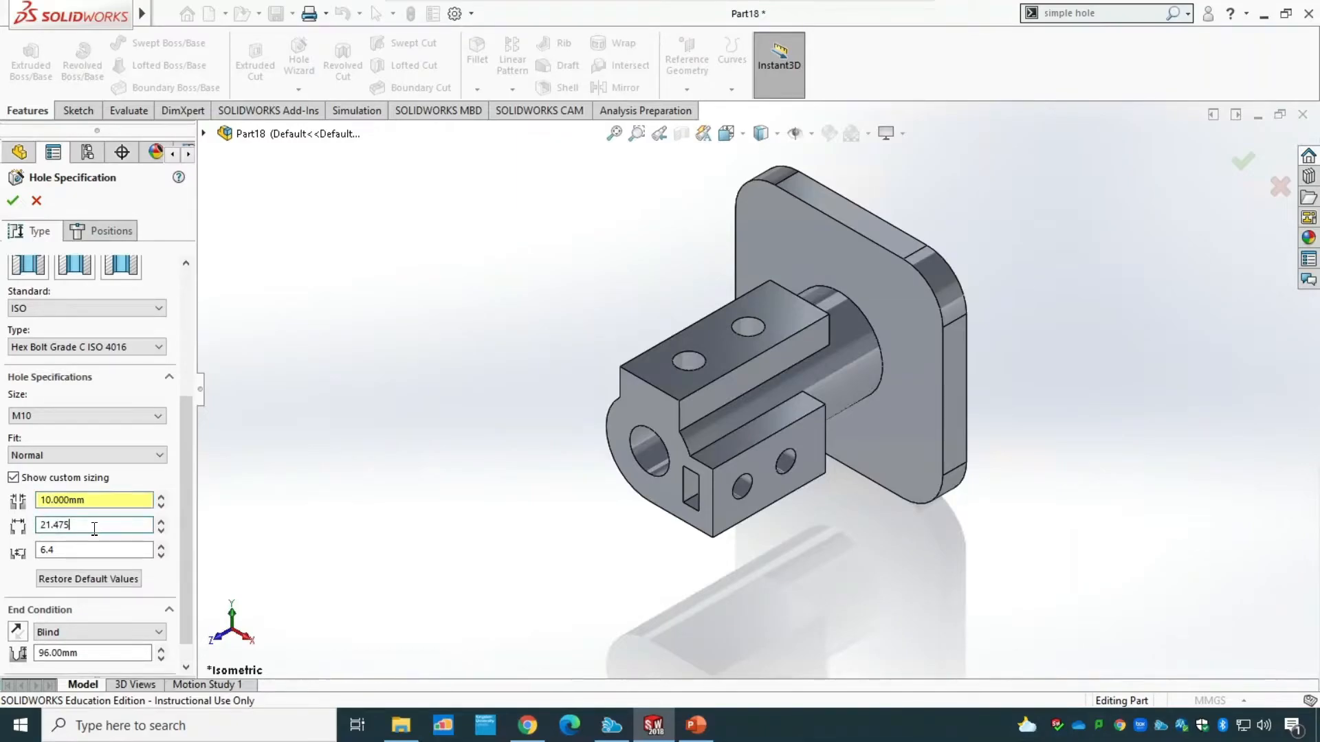
Set the counterbore diameter to 20 mm and its depth to 2 mm, check the PowerPoint drawing, and return to SOLIDWORKS.
type("20")
key("Tab")
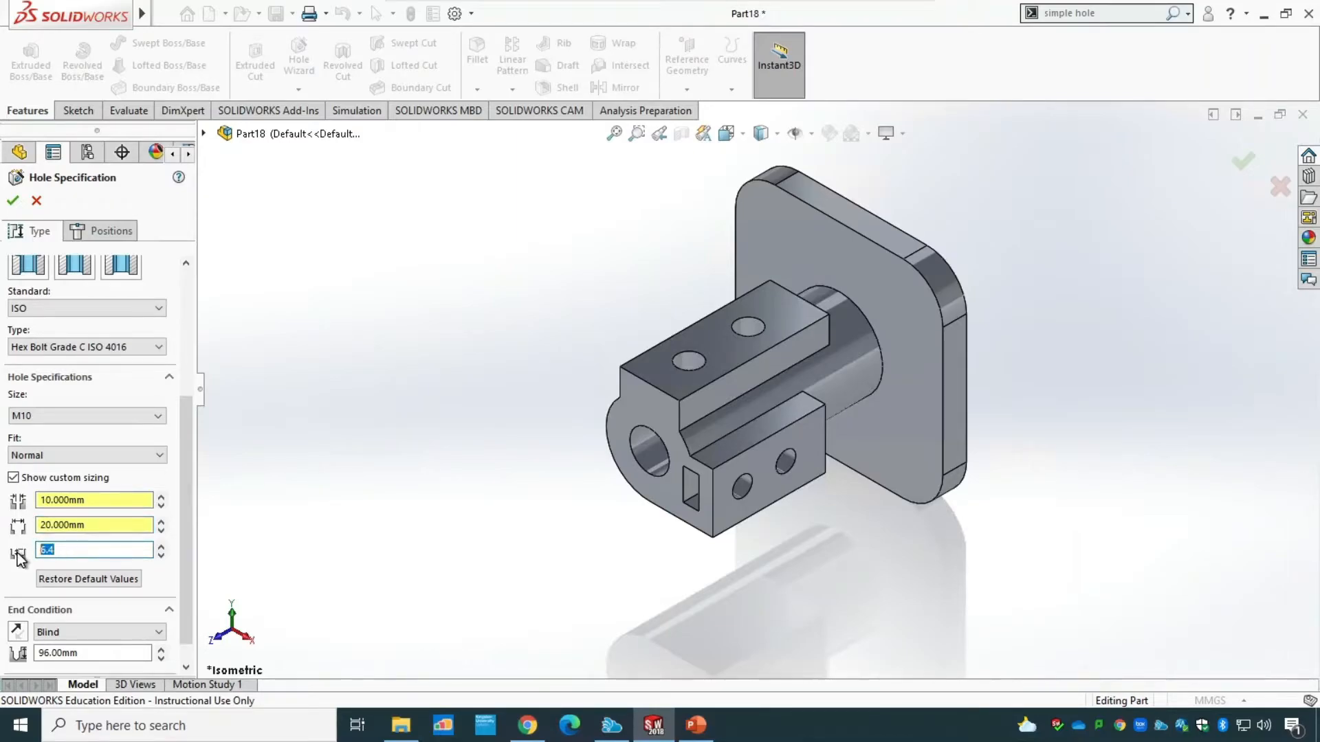
type("2")
key("Tab")
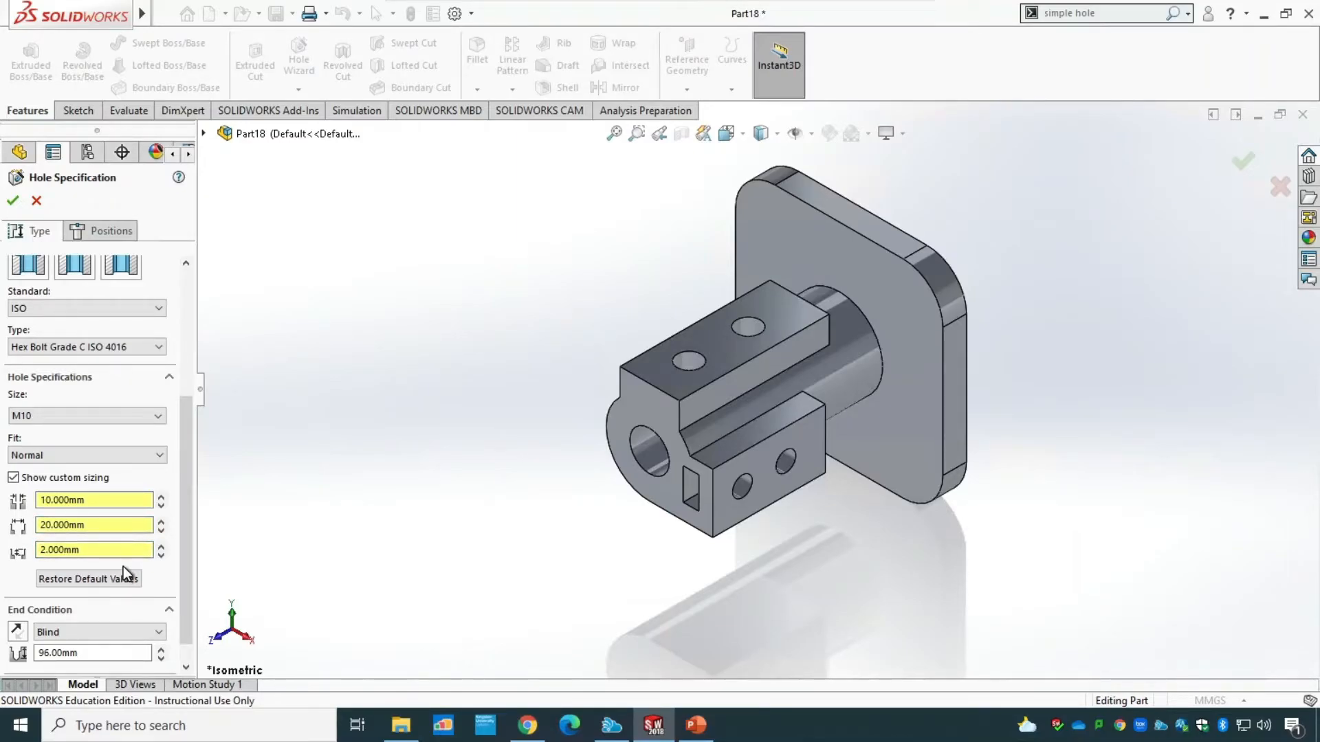
left_click(702, 727)
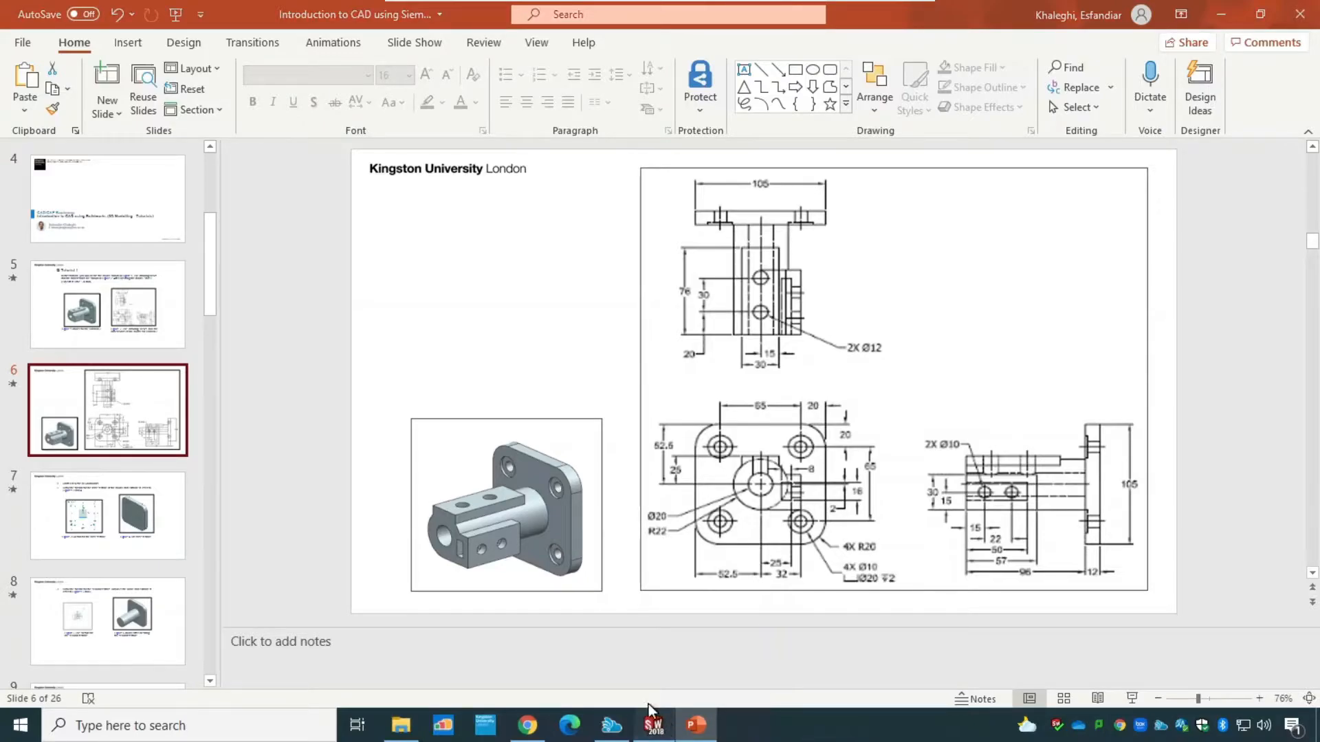
left_click(653, 725)
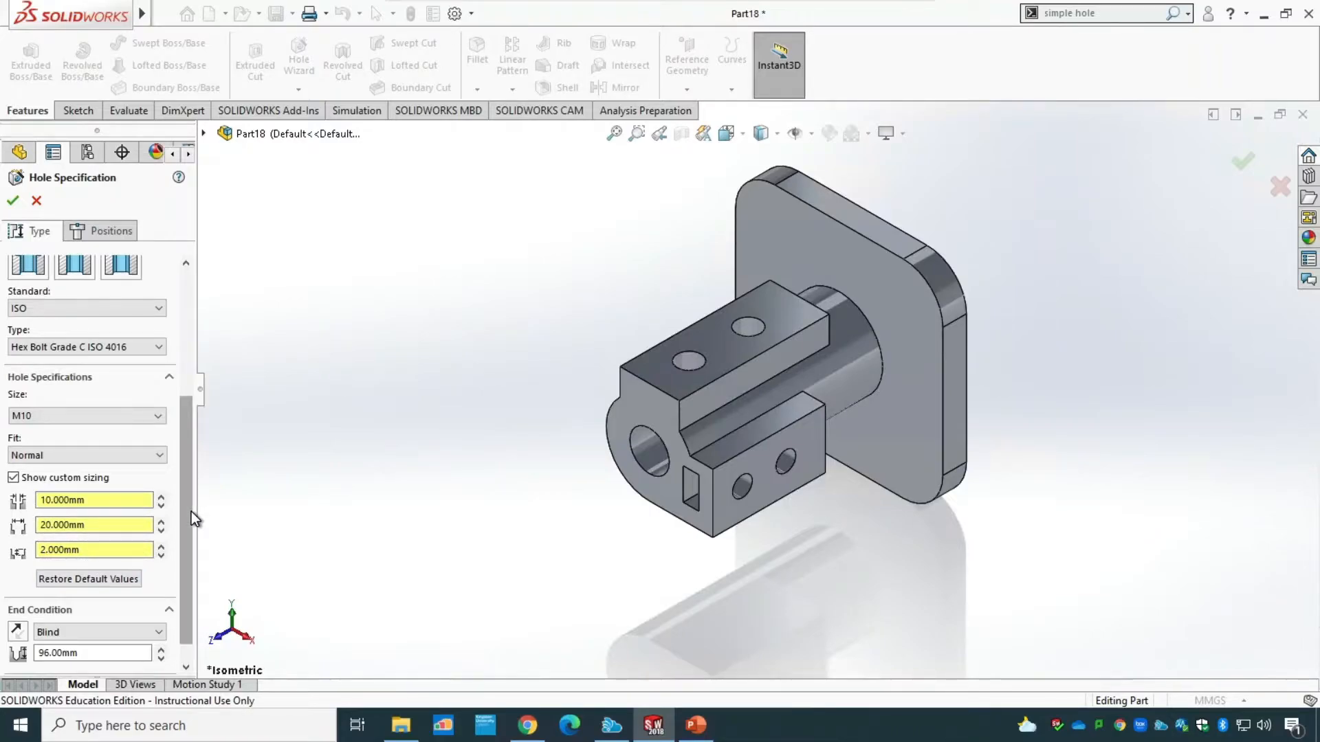
Start positioning the counterbored holes on the flange's front face, placing the first at the centre of its upper-left rounded corner.
left_click_drag(192, 512, 190, 330)
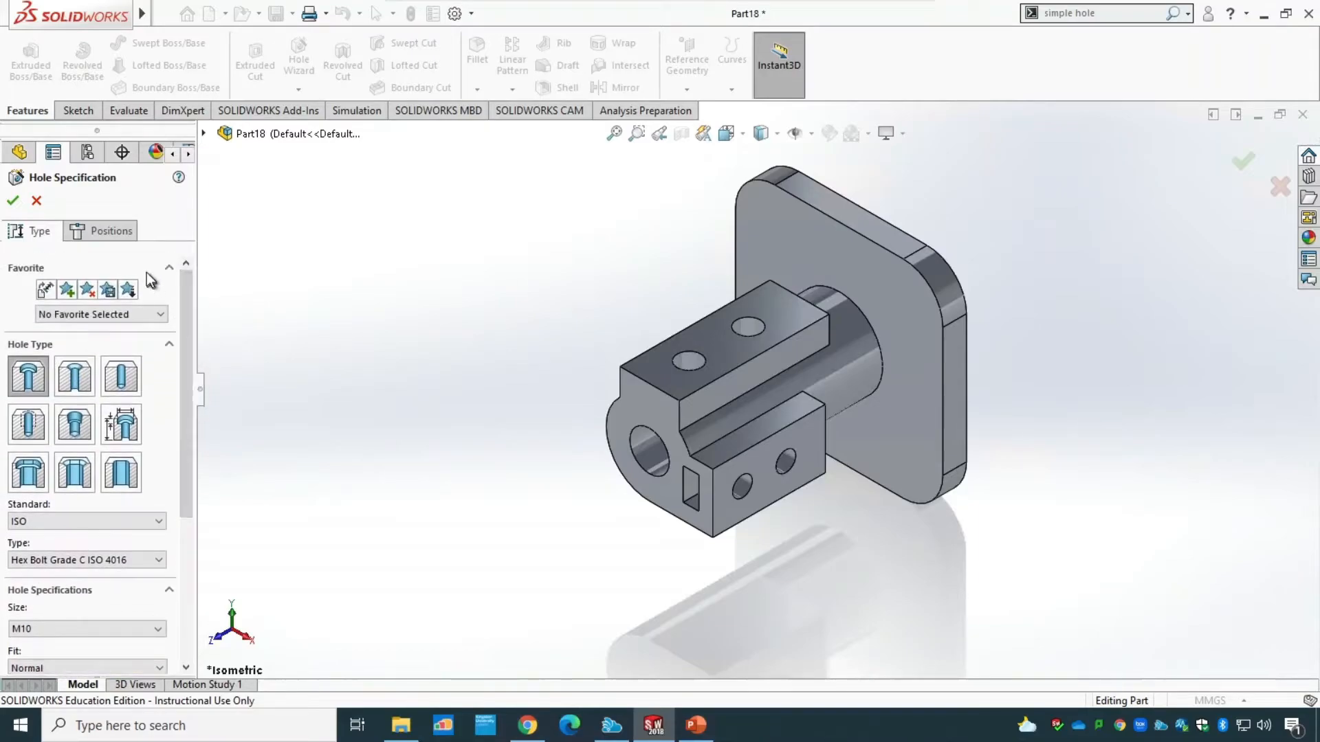
left_click(128, 236)
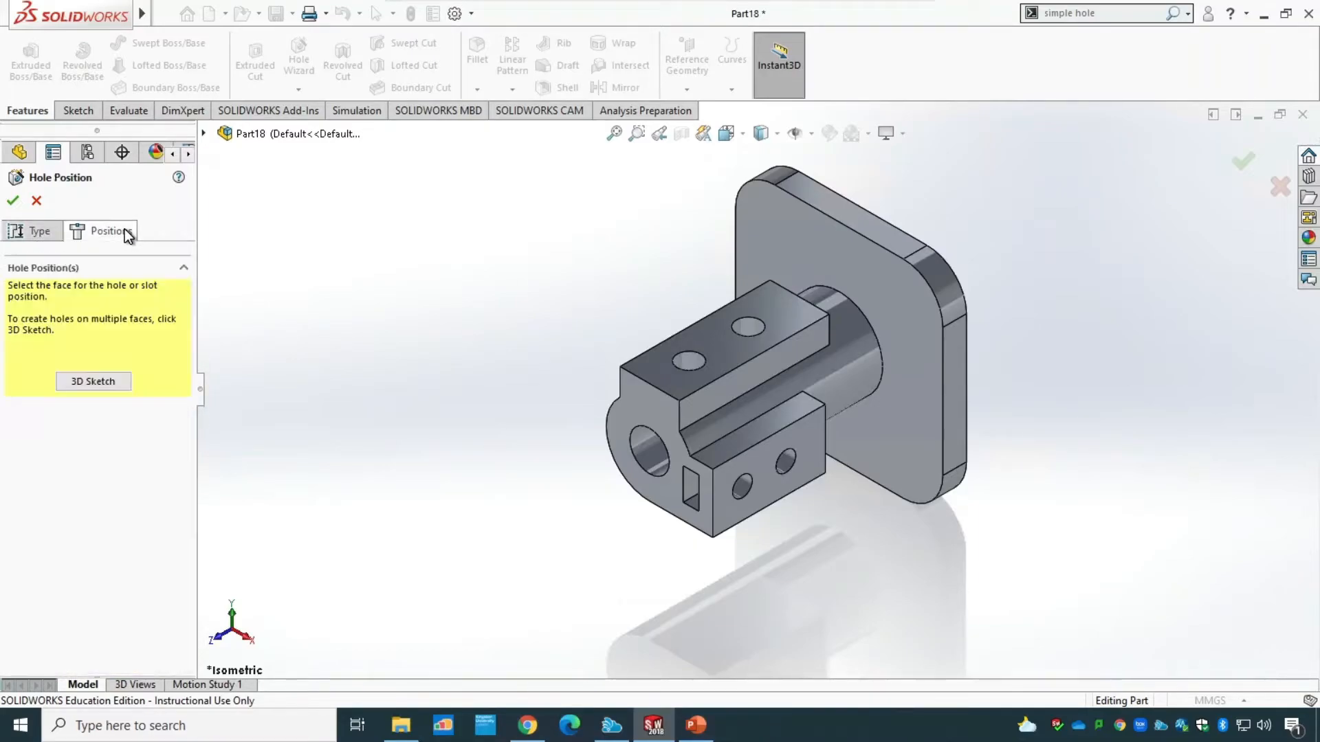
left_click(846, 254)
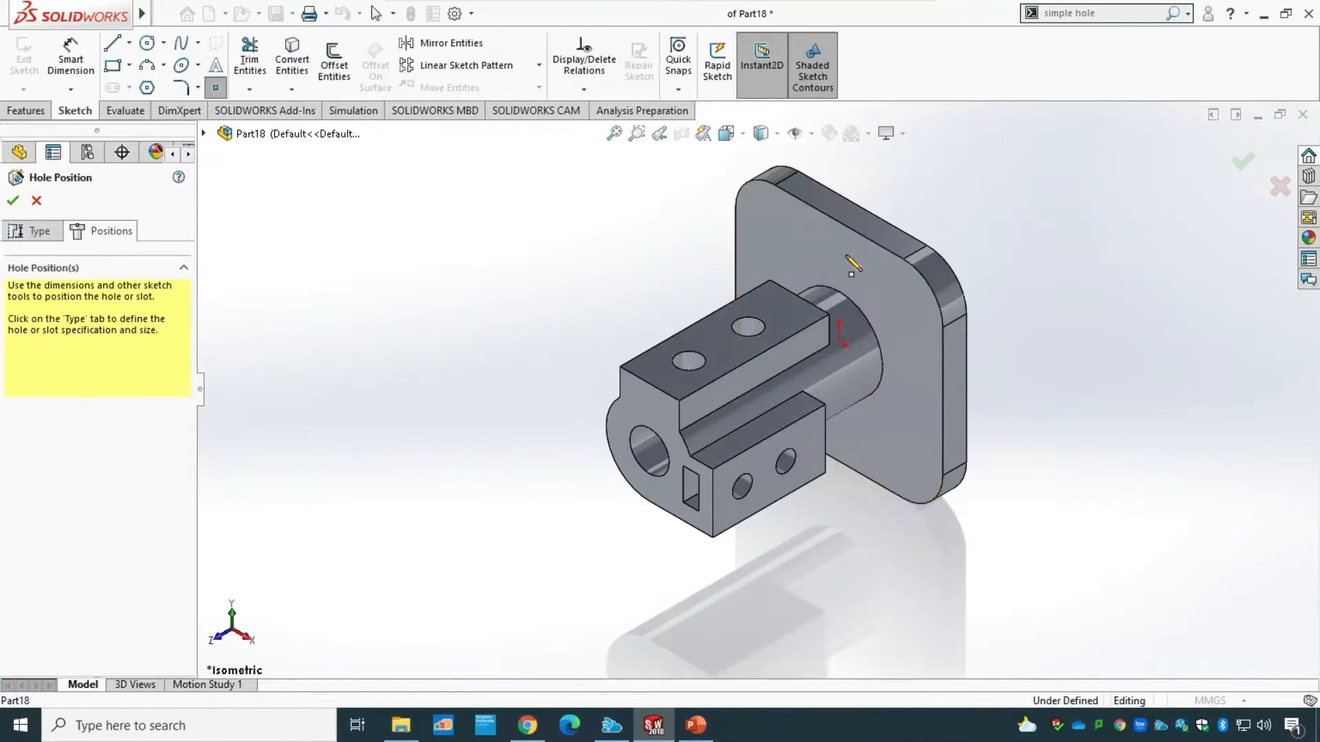
key("ctrl+8")
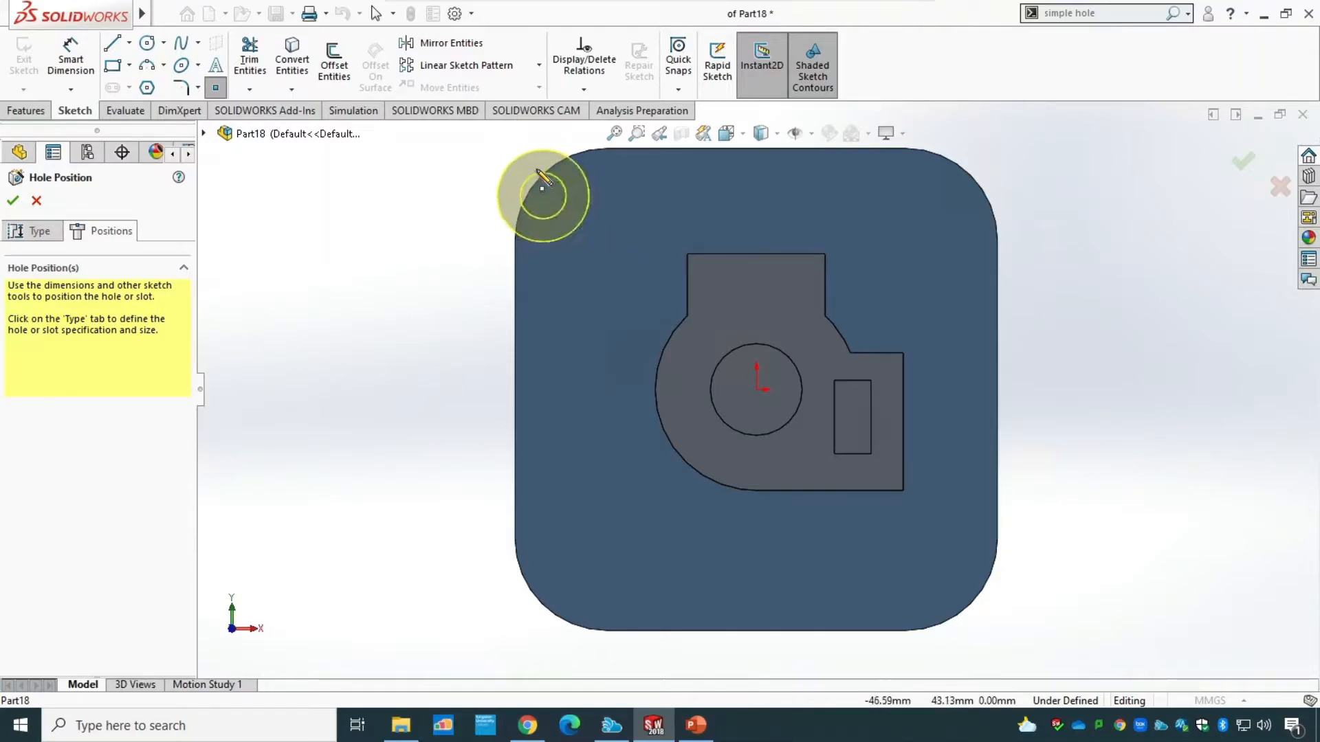
left_click(541, 173)
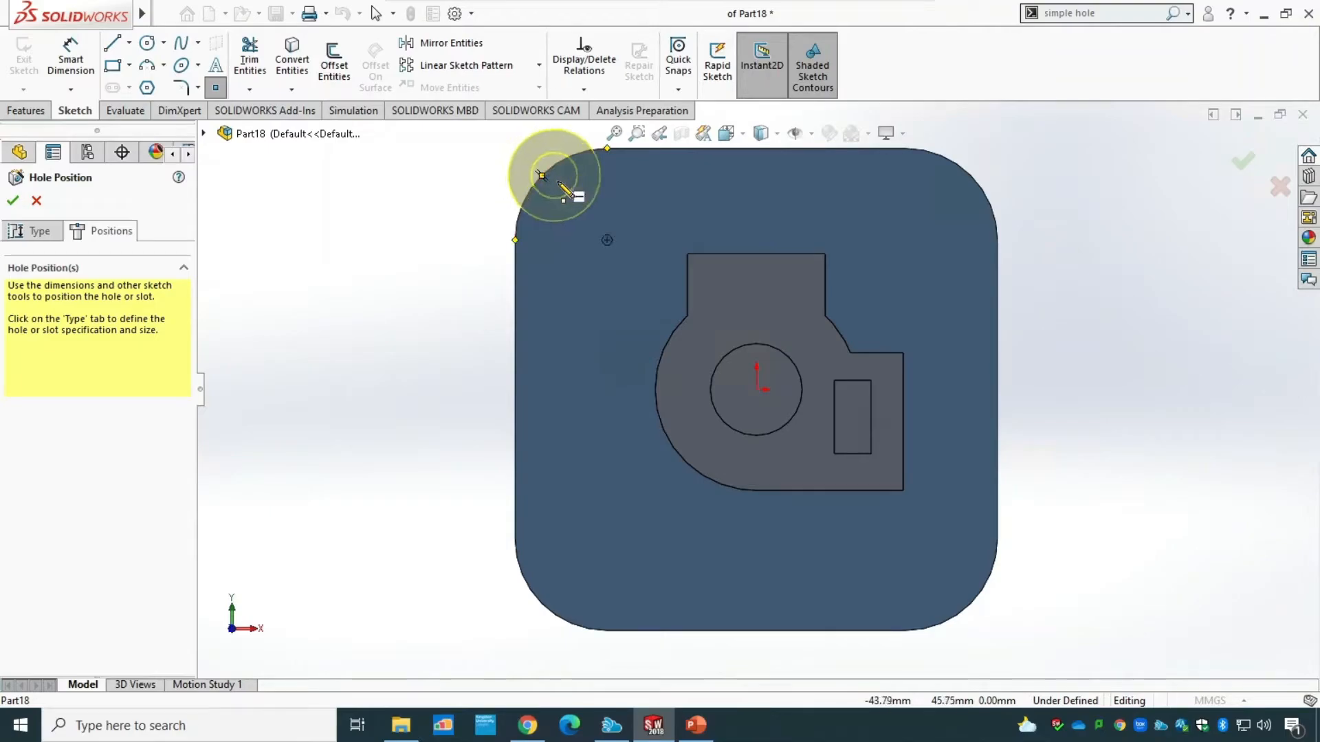
left_click(607, 240)
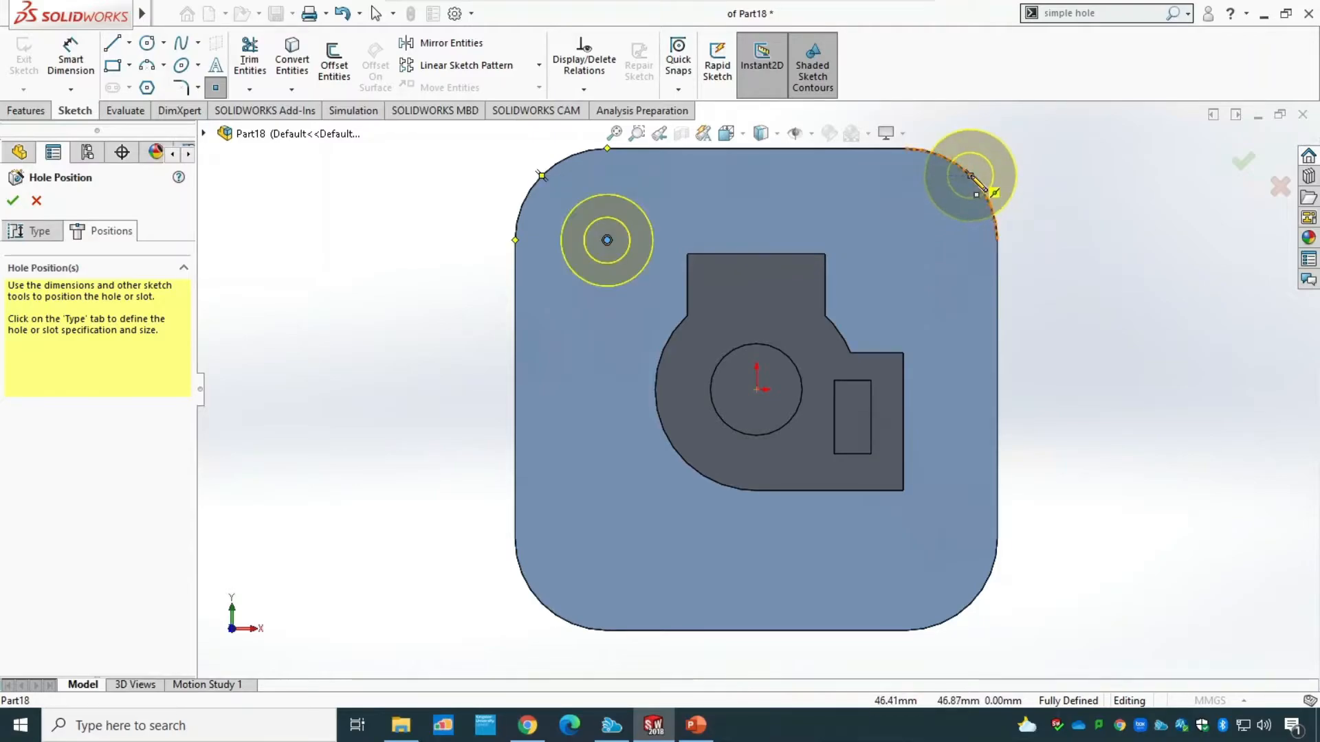
Place the other three counterbored holes at the centres of the flange's remaining rounded corners and finish the hole feature.
left_click(905, 239)
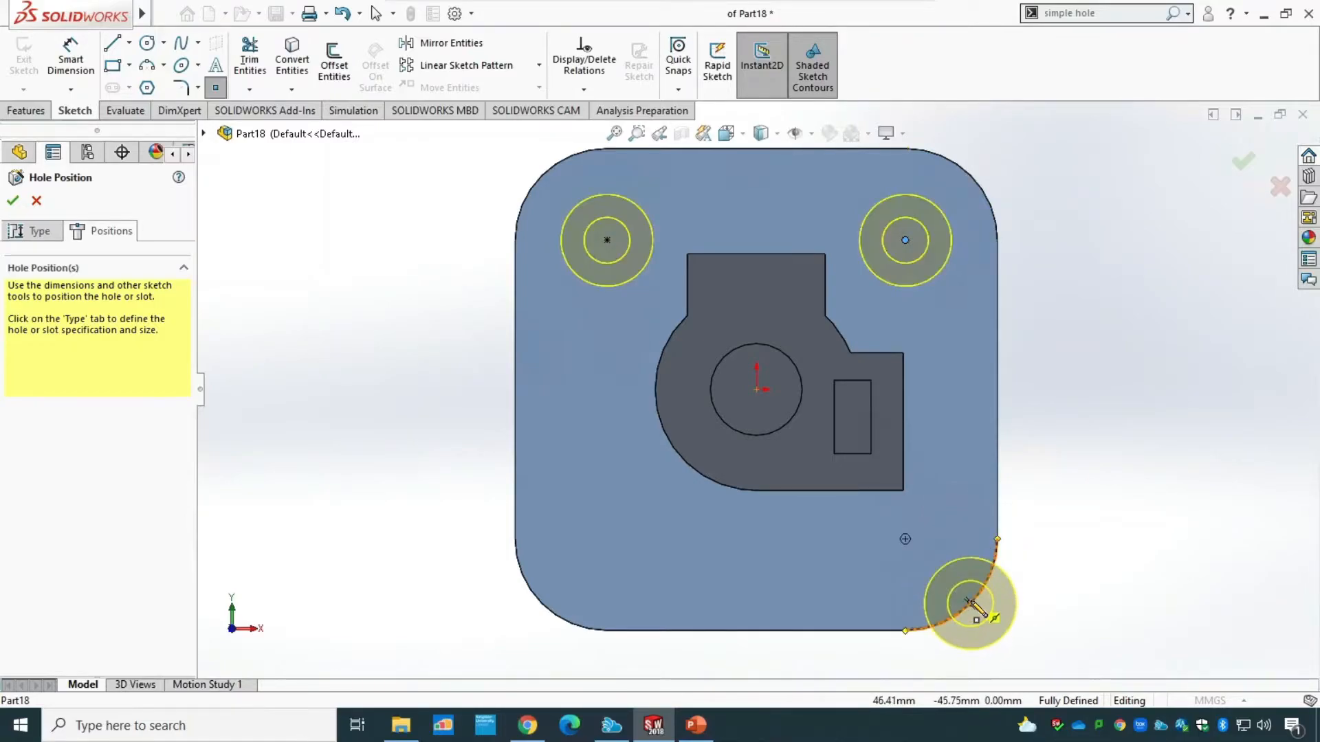
left_click(905, 540)
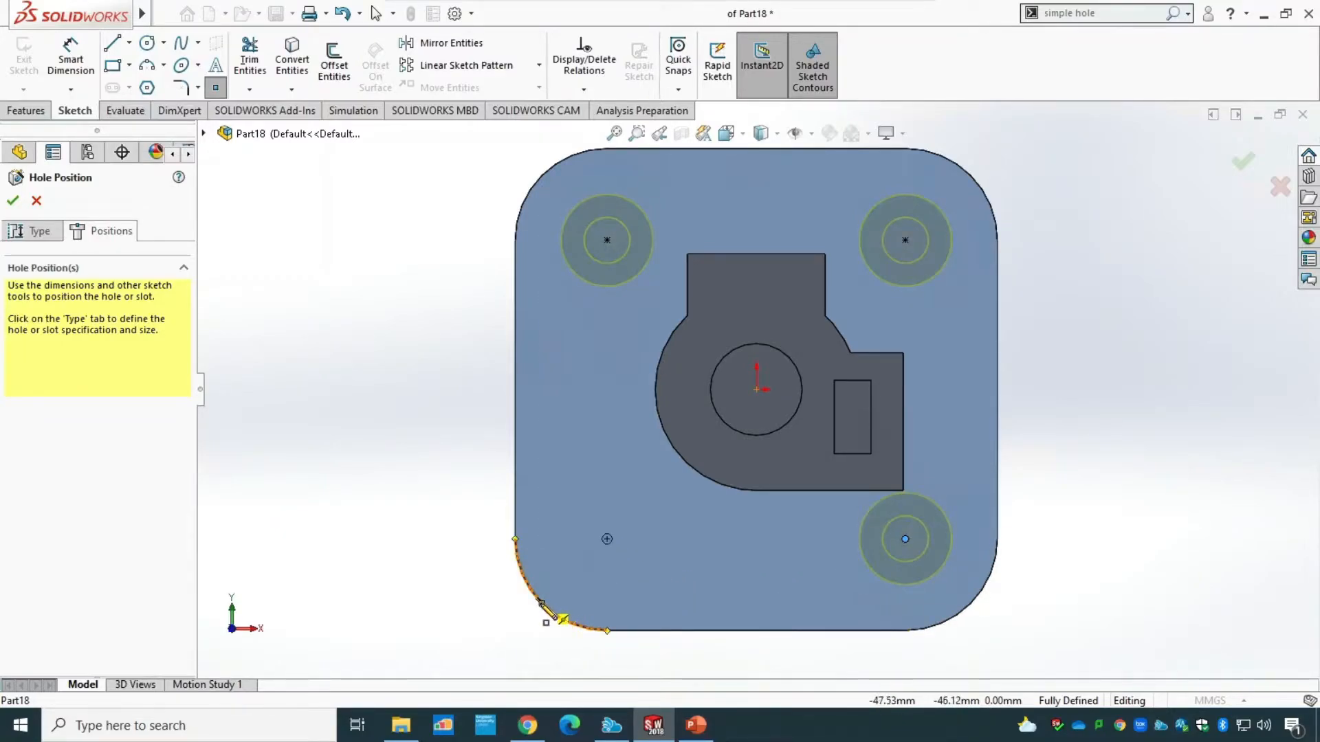
left_click(607, 539)
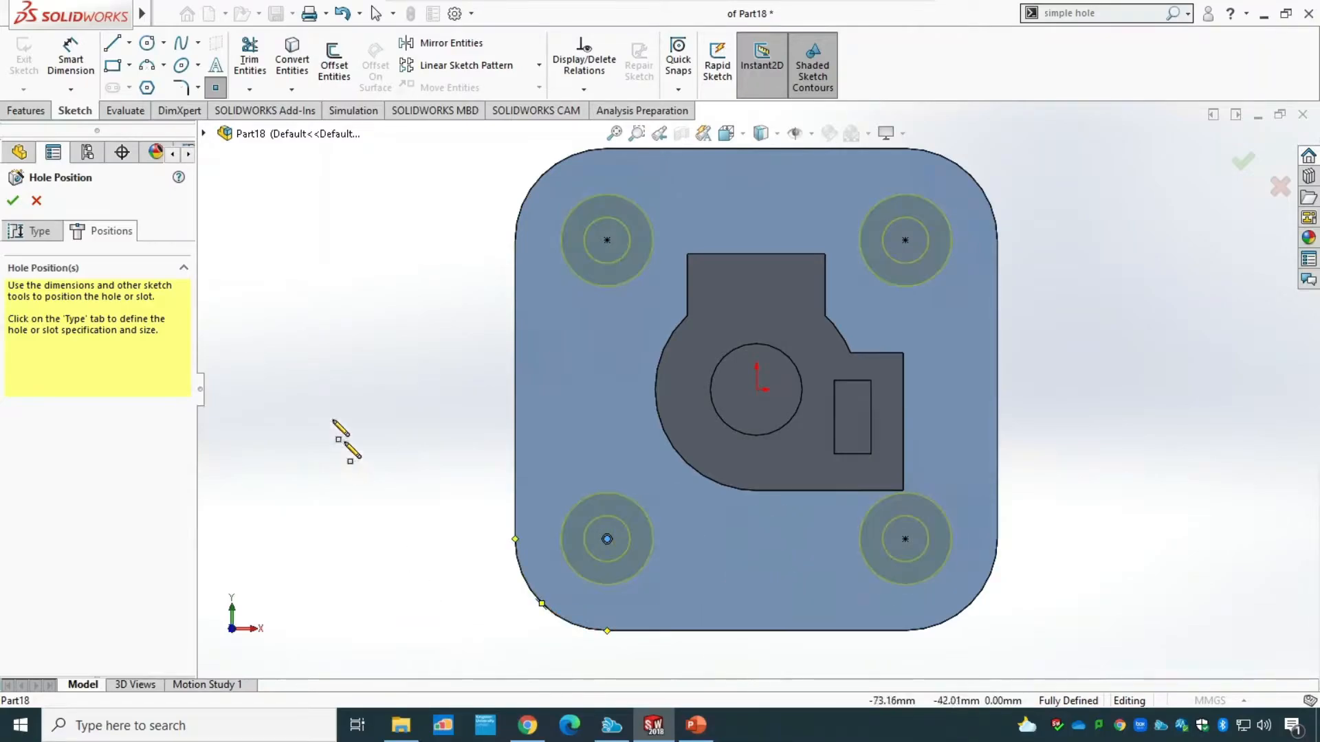
left_click(13, 204)
Inspect the four counterbored flange holes from an angle and restore the isometric view.
middle_click_drag(448, 609, 444, 384)
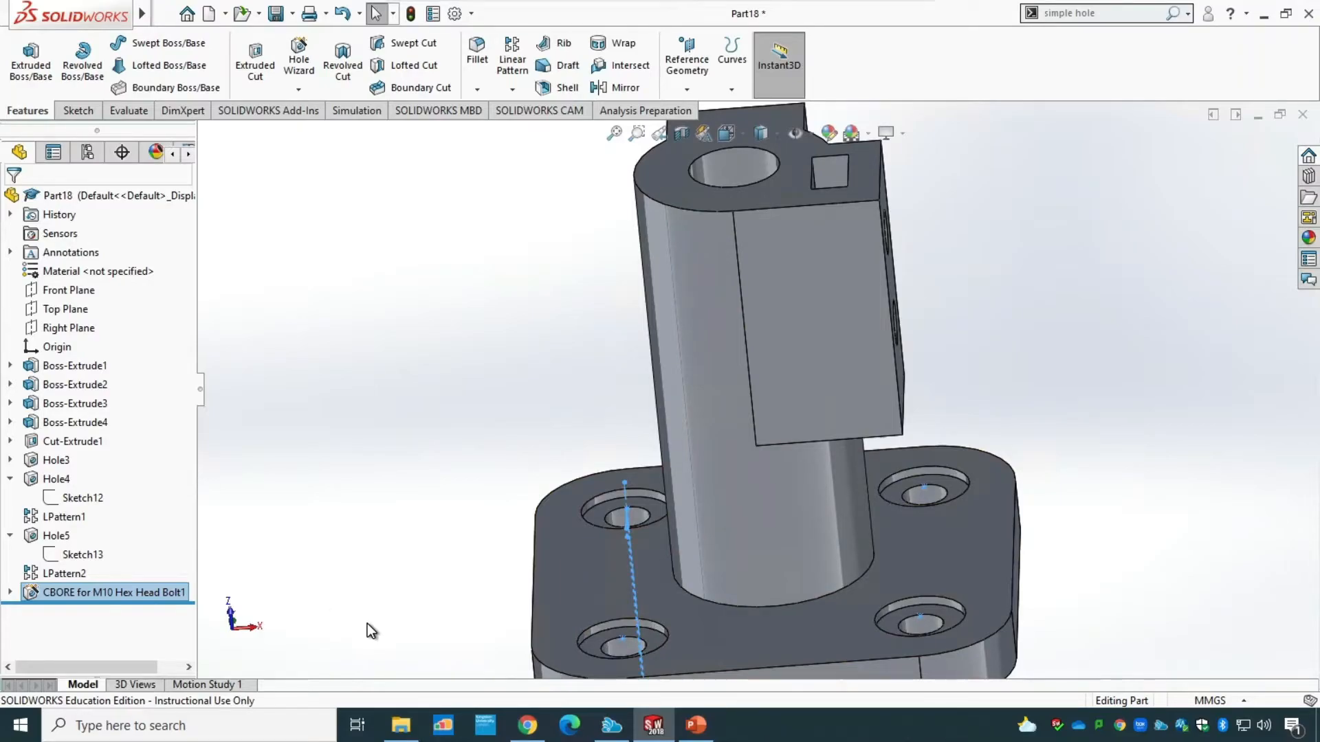
scroll(367, 625, "down", 1)
scroll(367, 624, "up", 3)
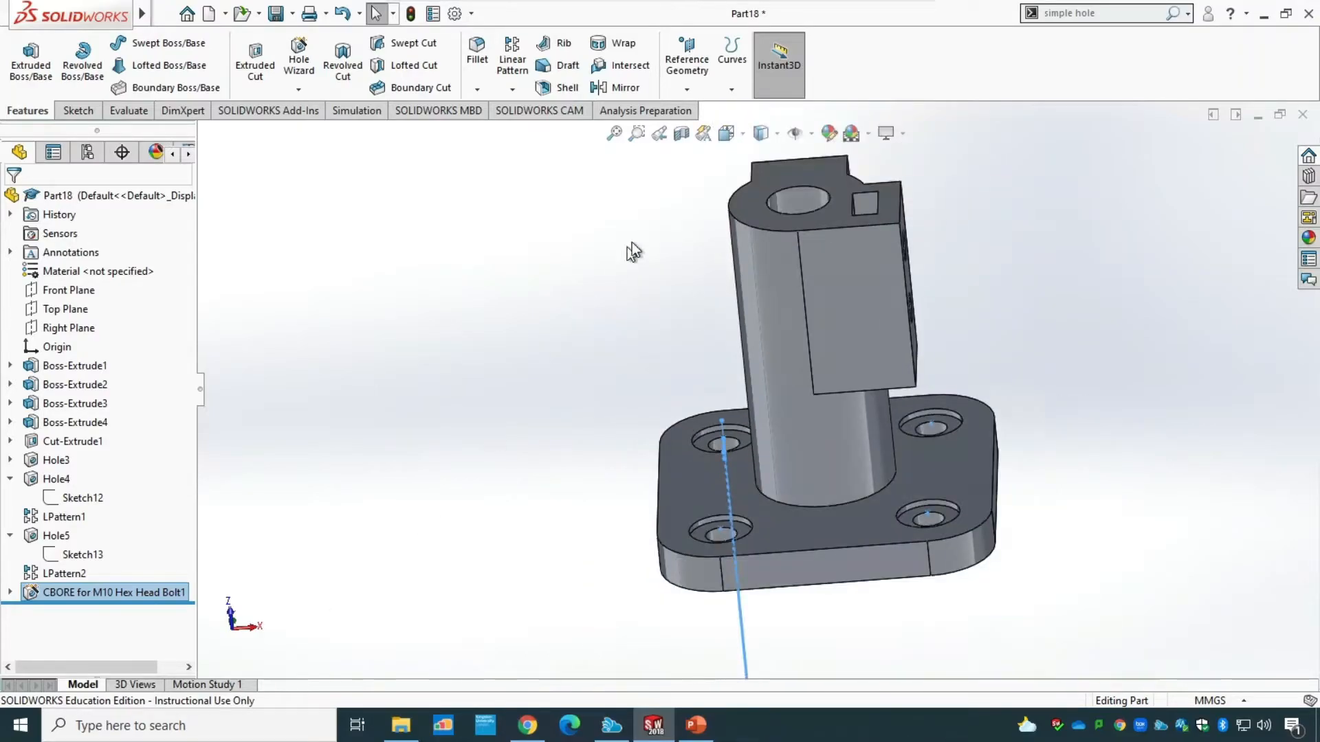
left_click(745, 136)
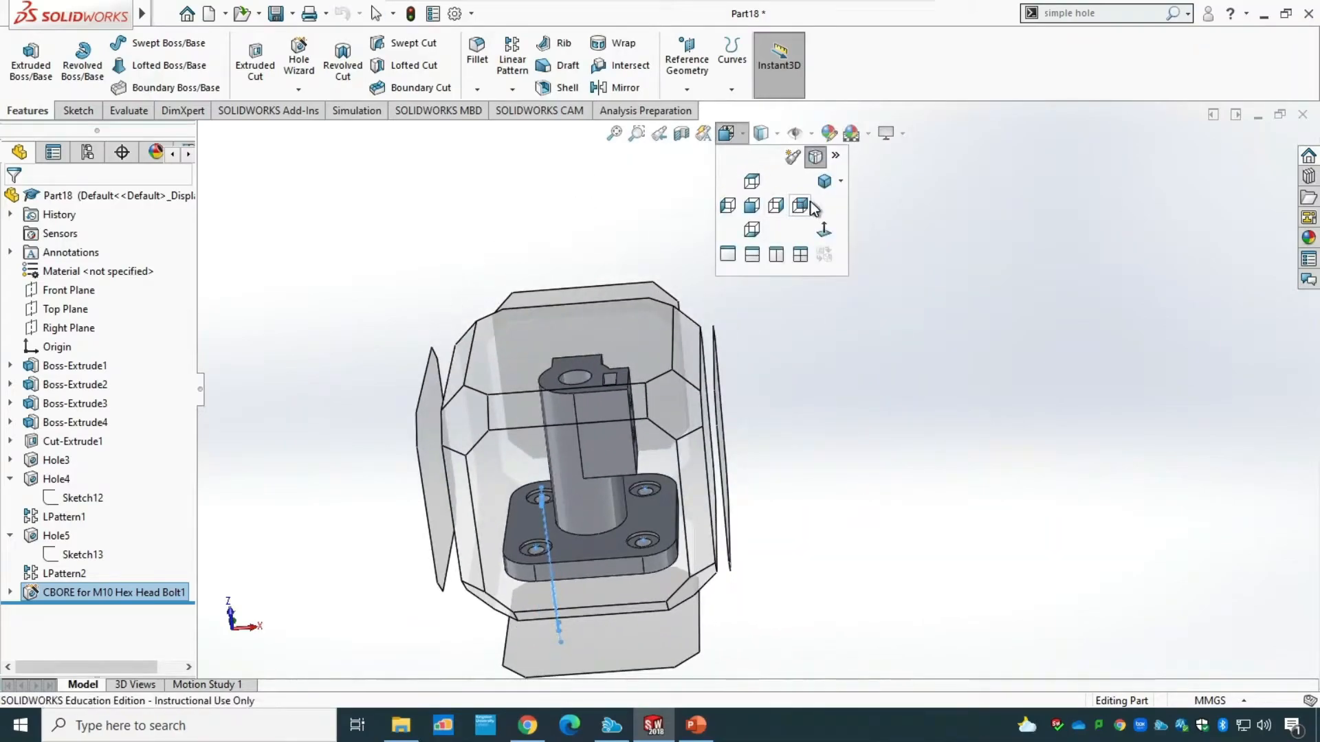
left_click(823, 182)
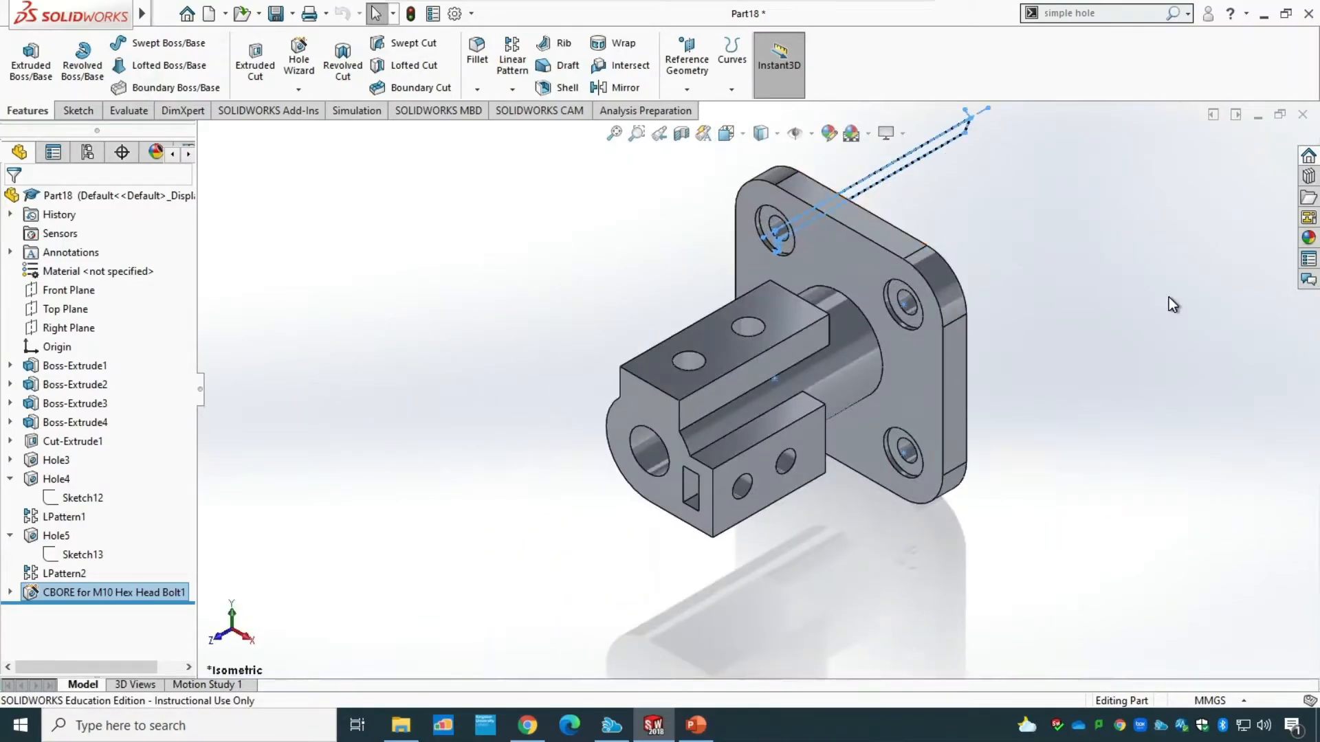
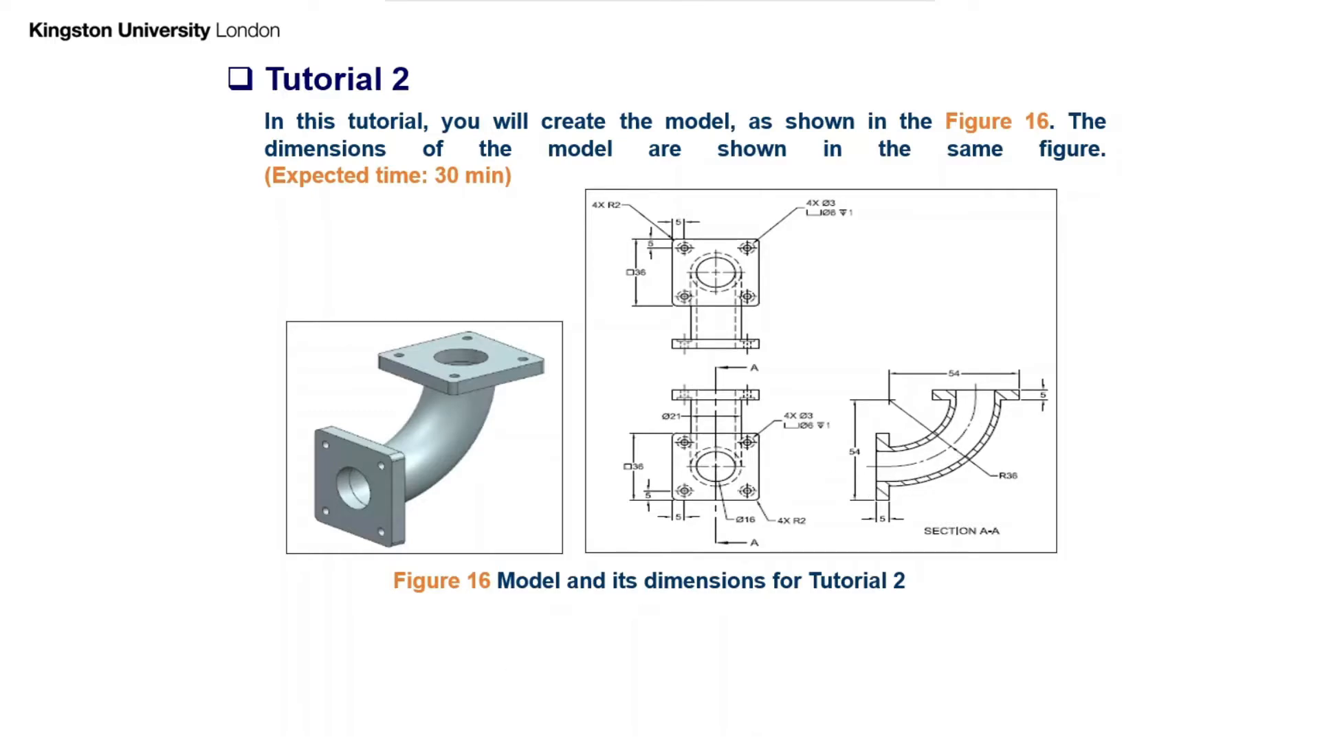
End the PowerPoint slide show, switch to SOLIDWORKS and create a new part document.
key("Escape")
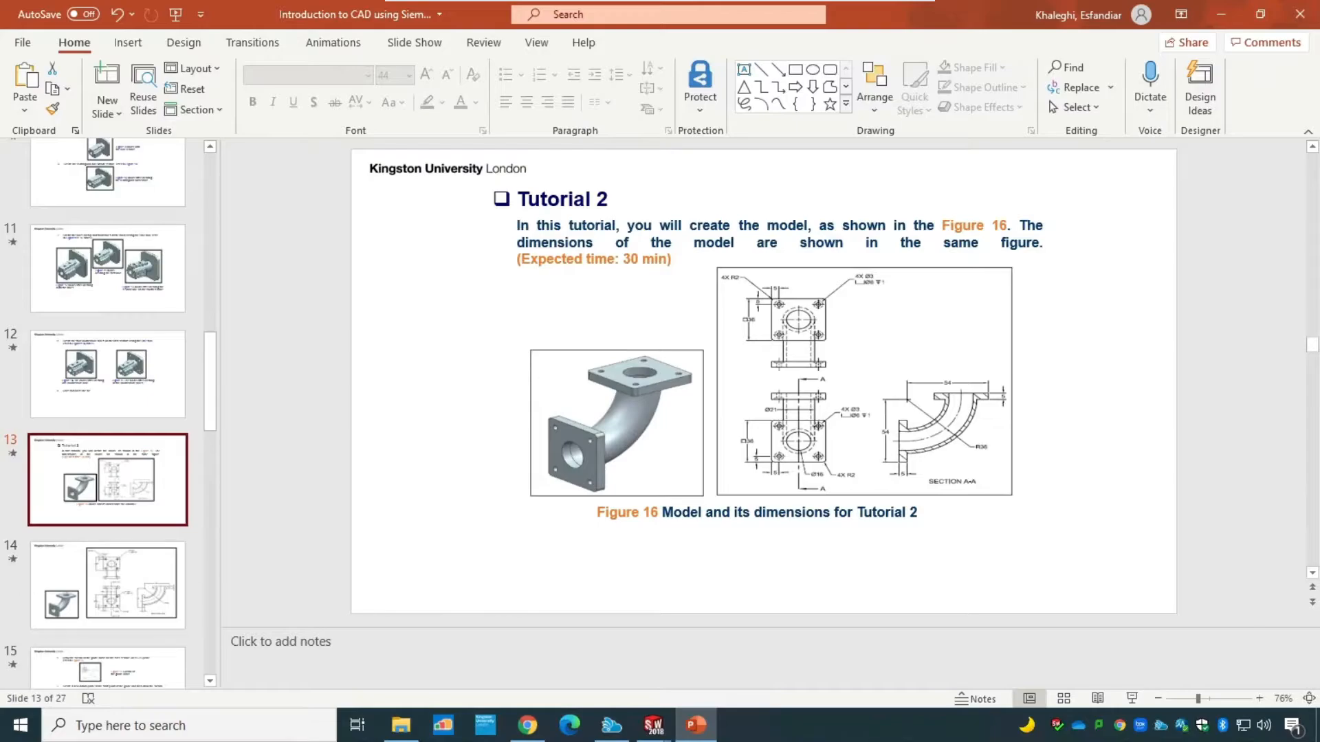
key("alt+Tab")
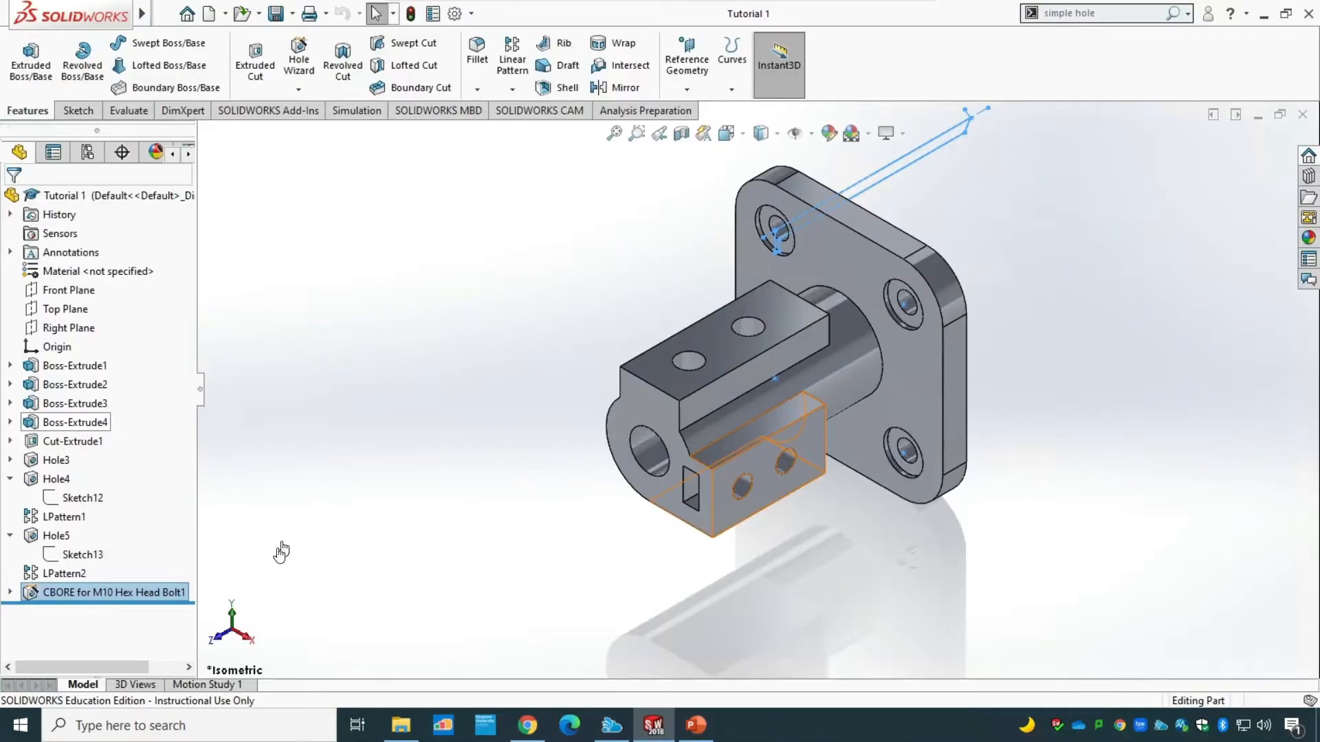
key("ctrl+n")
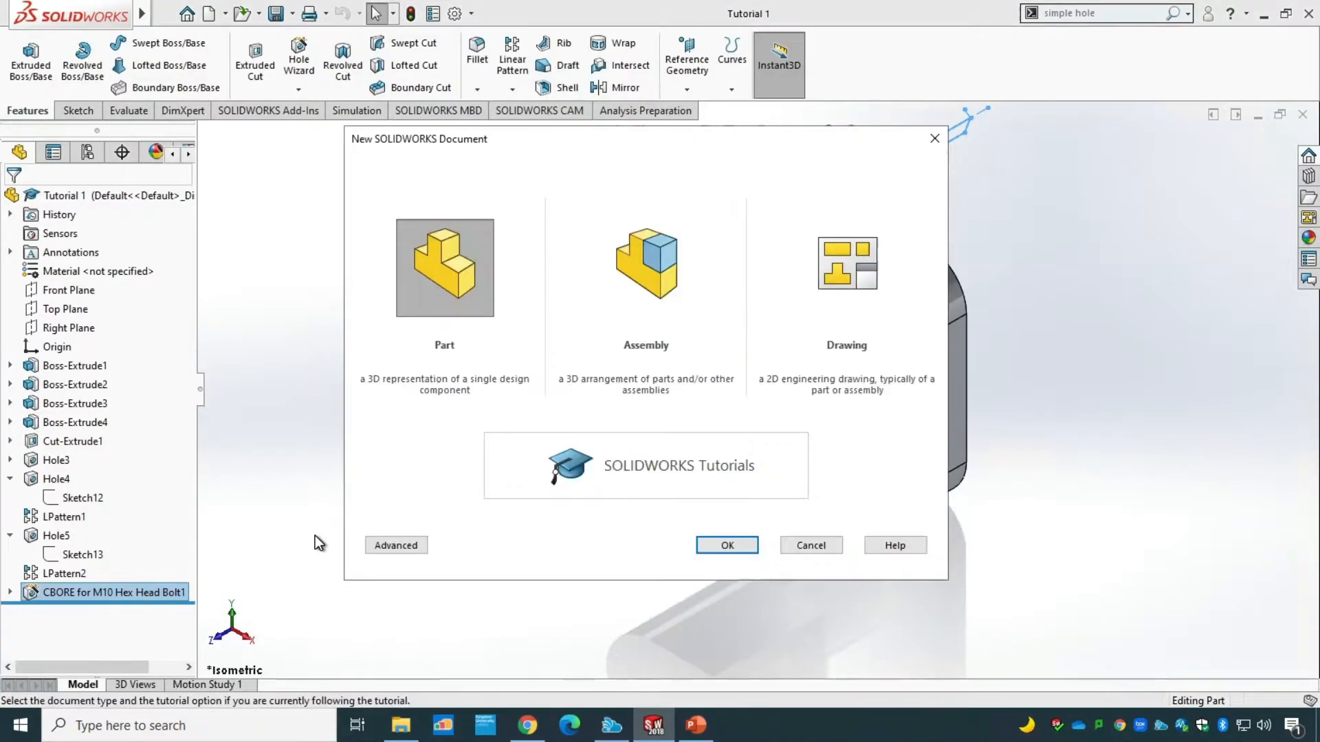
left_click(708, 548)
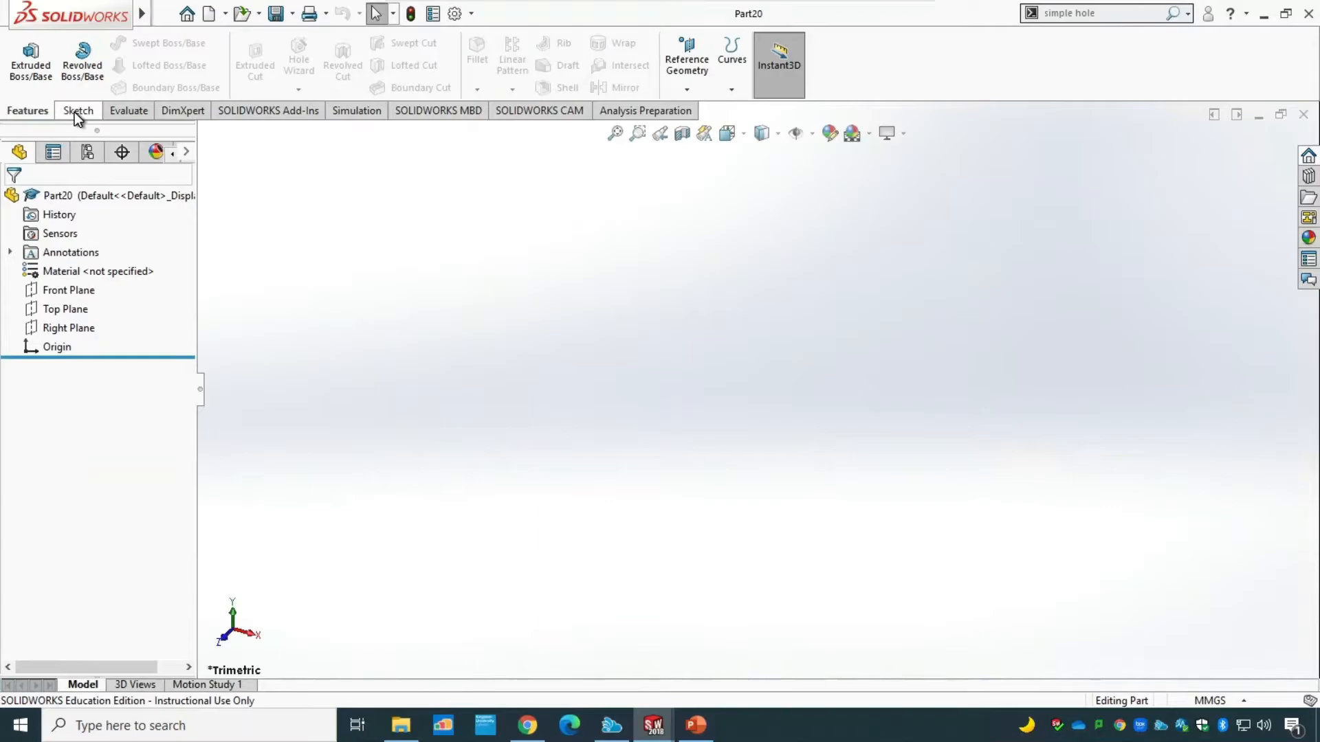
Start a sketch on the Front Plane and draw a circle of about 81 mm radius centred on the origin.
left_click(74, 111)
left_click(25, 54)
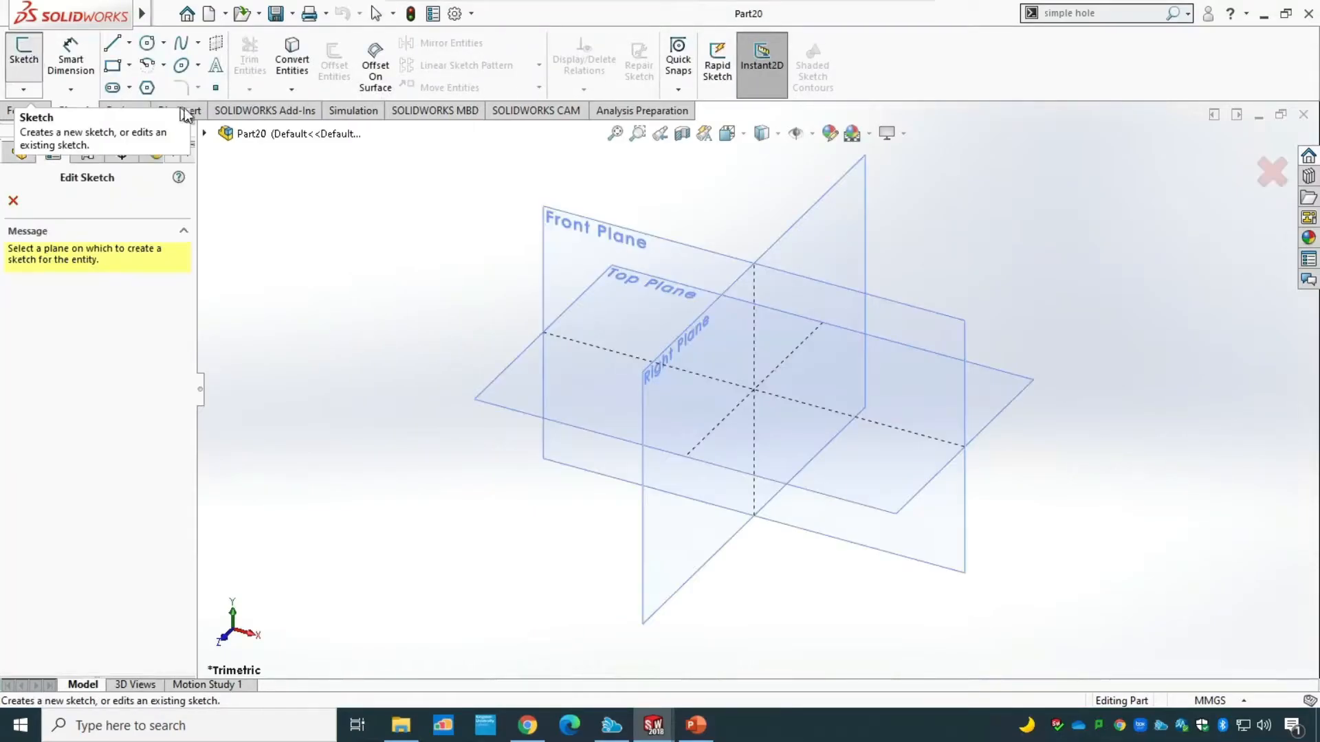
left_click(592, 222)
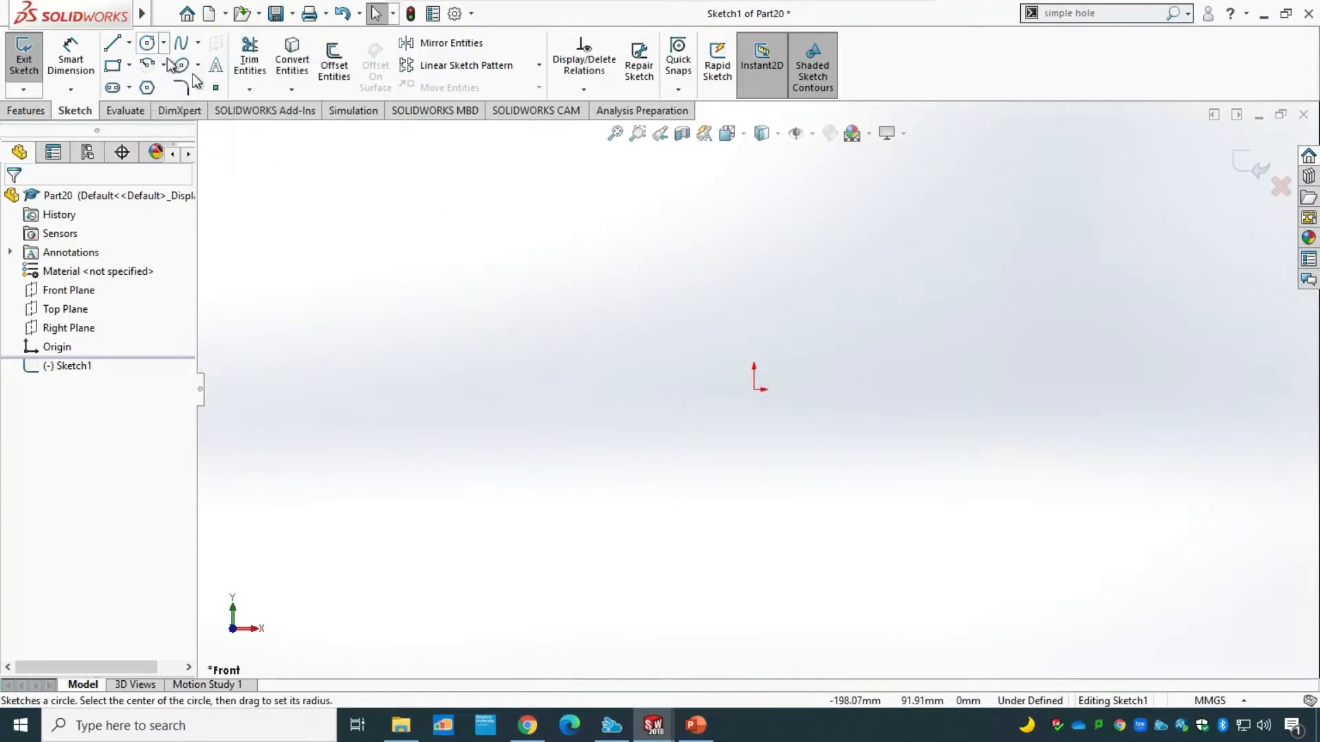
left_click(146, 43)
left_click(755, 389)
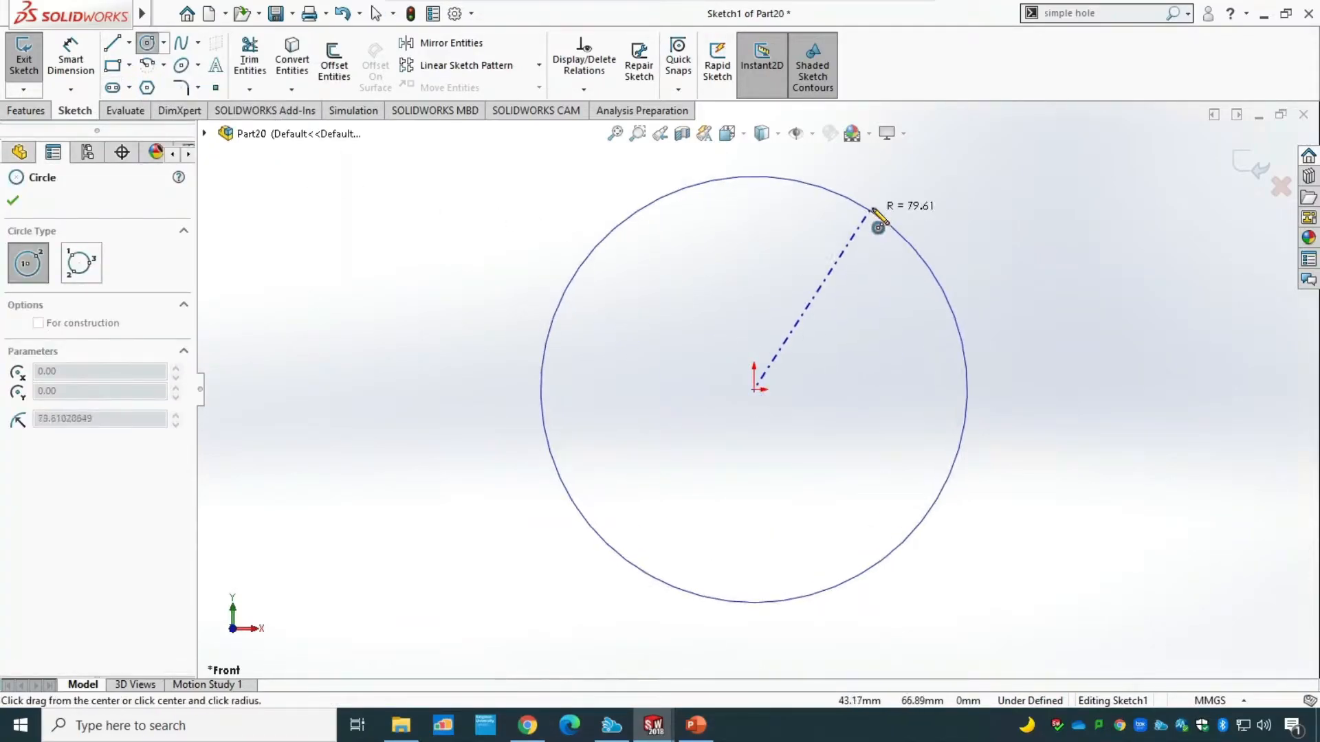
left_click(873, 207)
key("Escape")
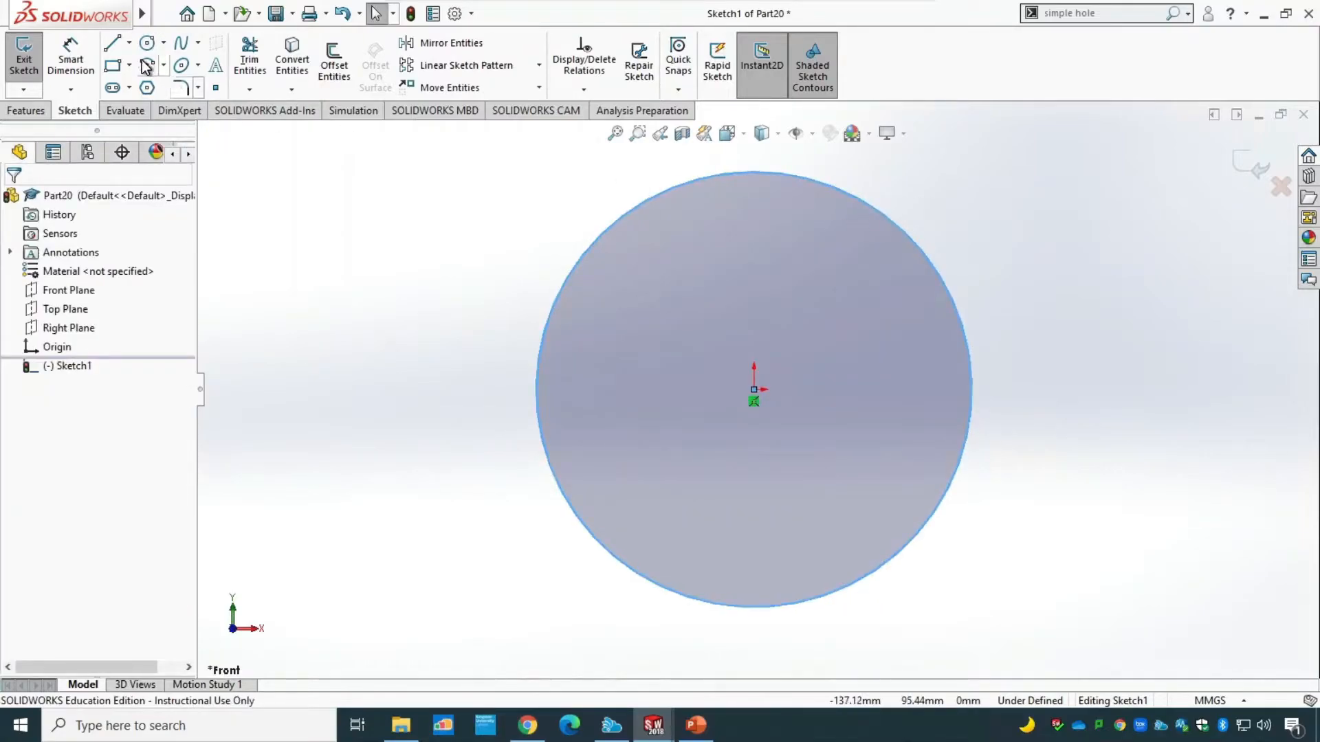
Dimension the circle's diameter as 36 mm.
left_click(70, 59)
left_click(540, 379)
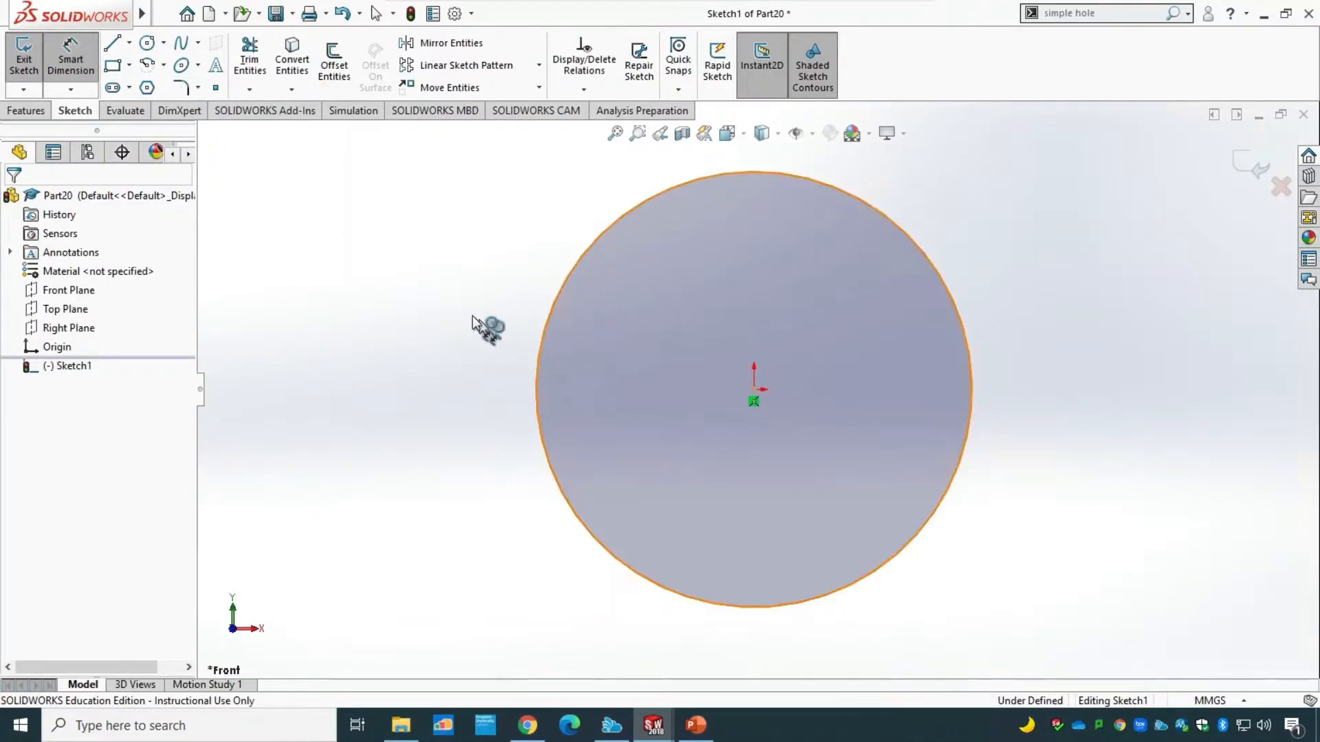
left_click(435, 267)
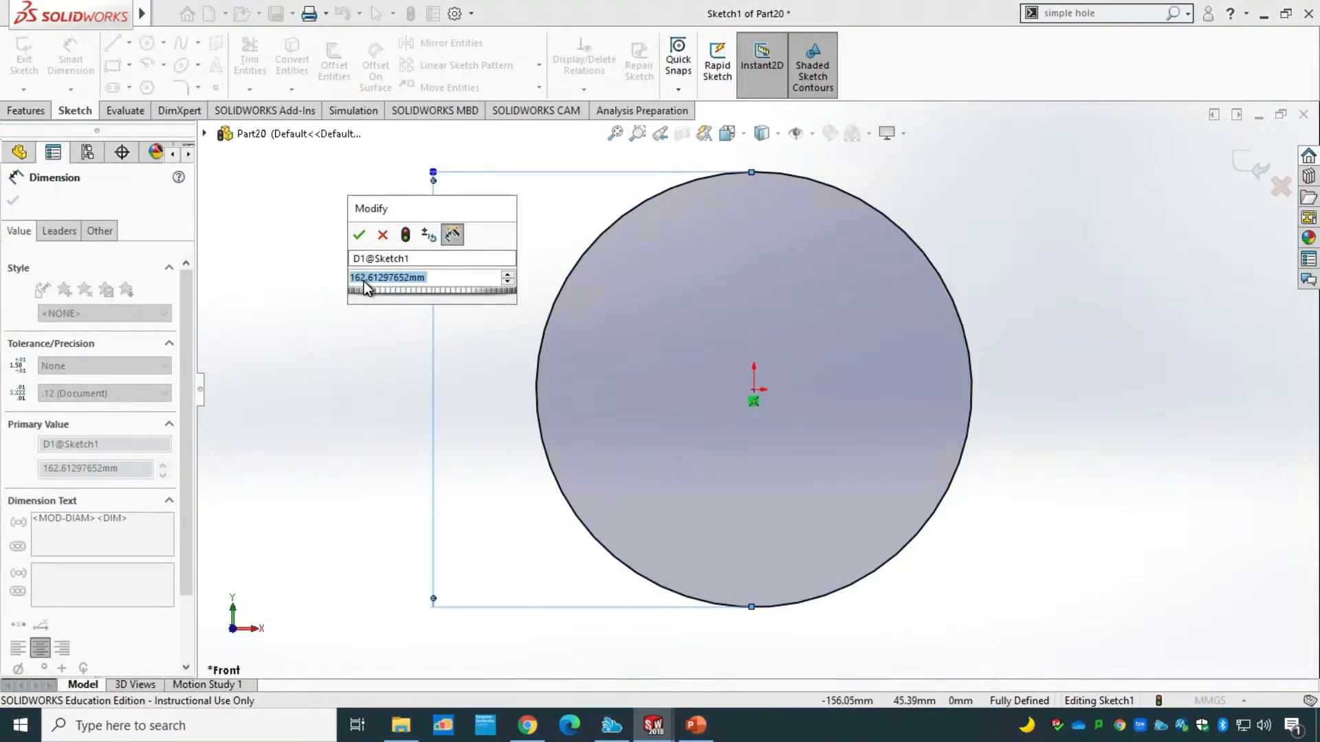
type("36")
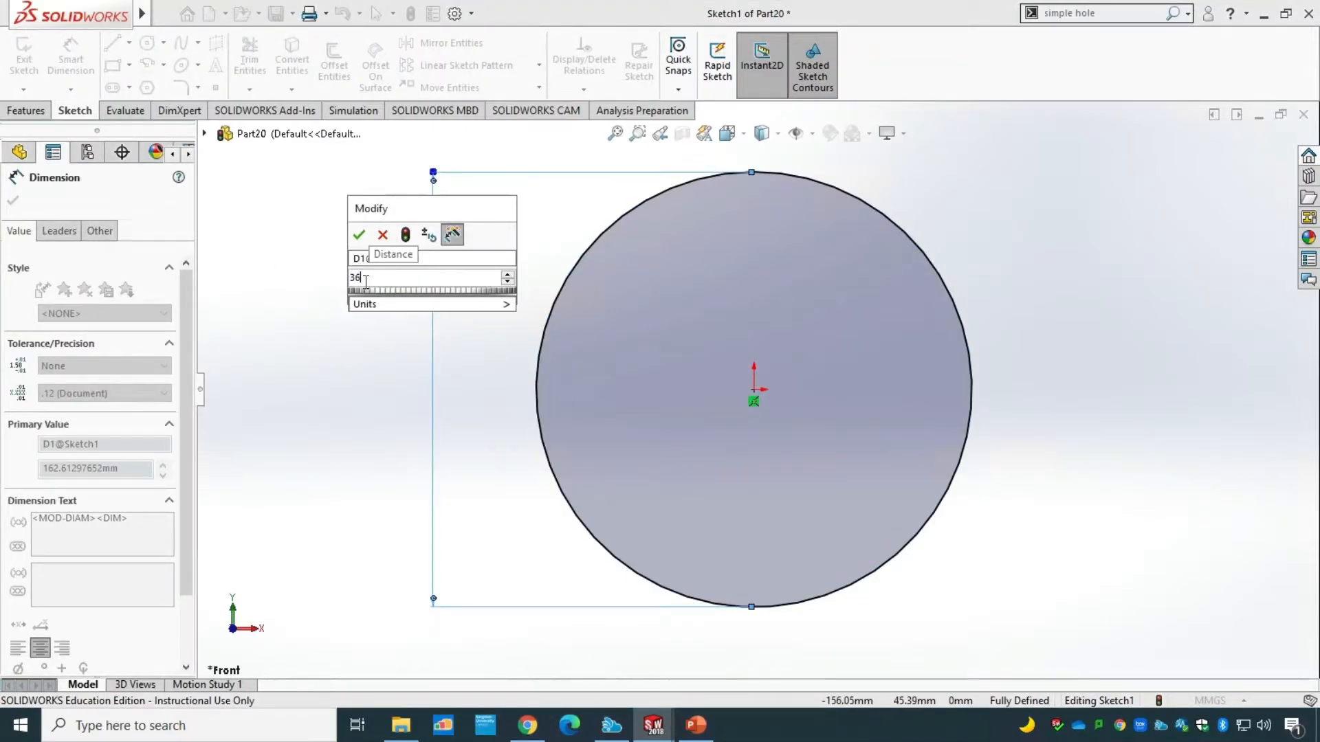
key("Return")
Display the circle's dimension as a radius and set it to 36 mm.
left_click(59, 231)
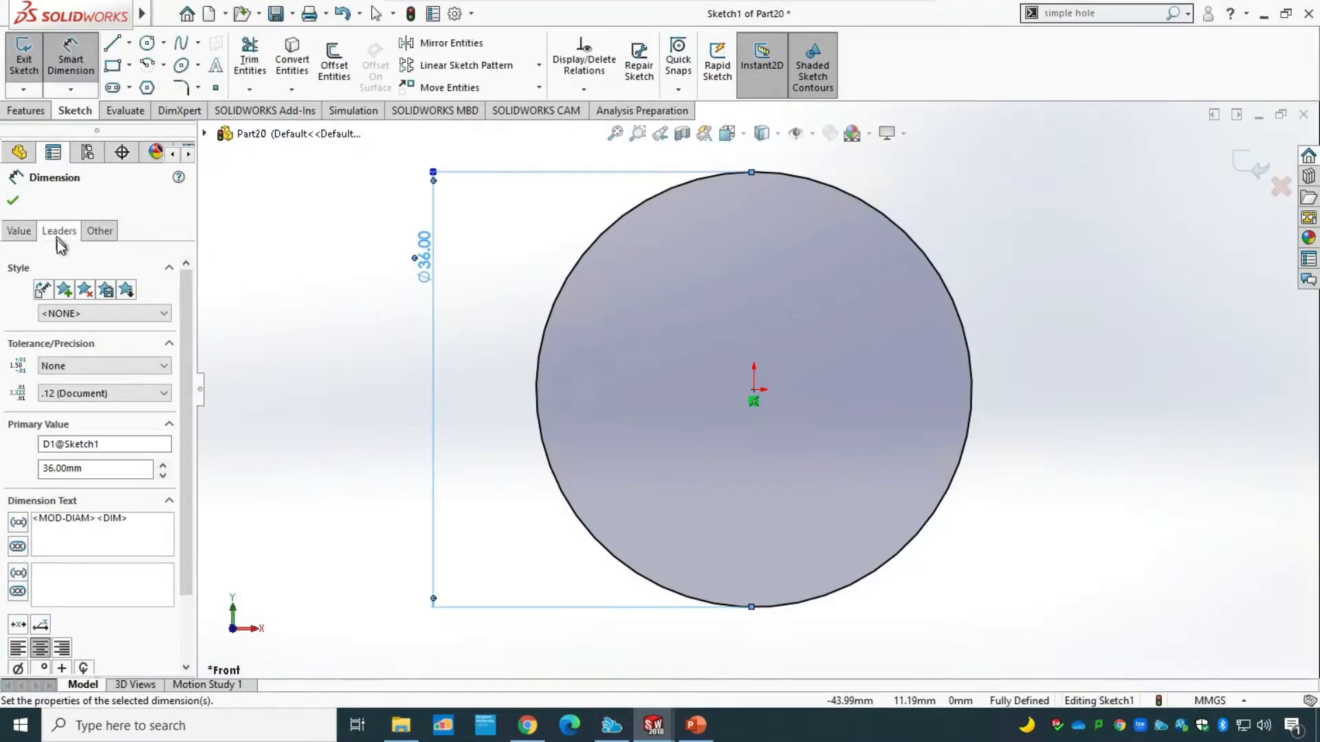
left_click(48, 343)
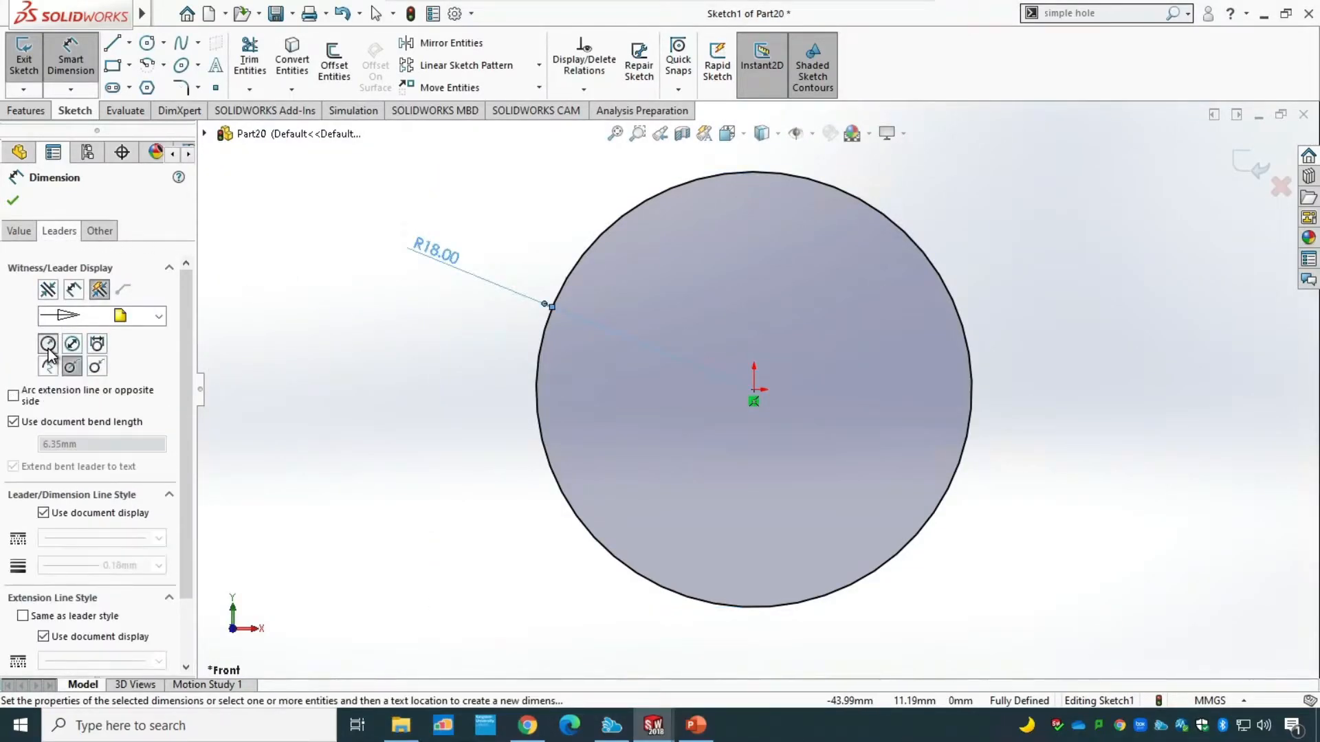
double_click(445, 255)
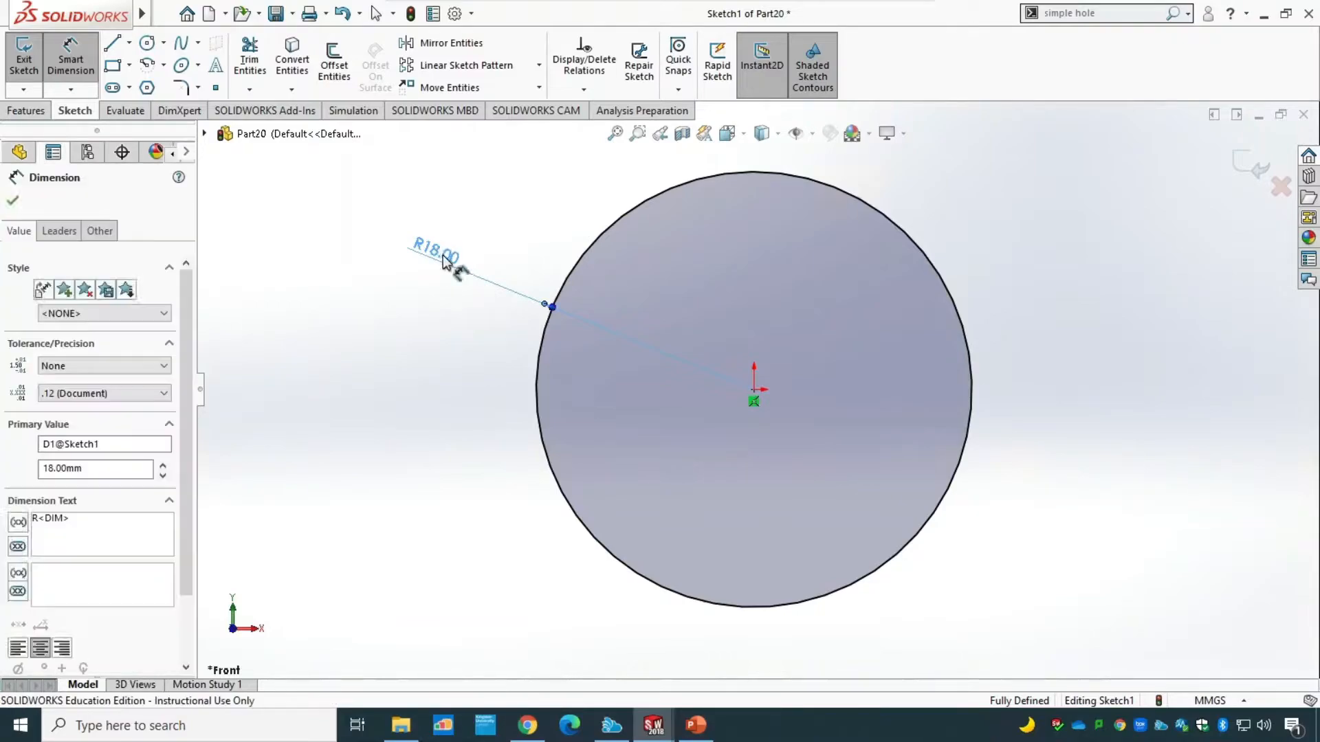
type("36")
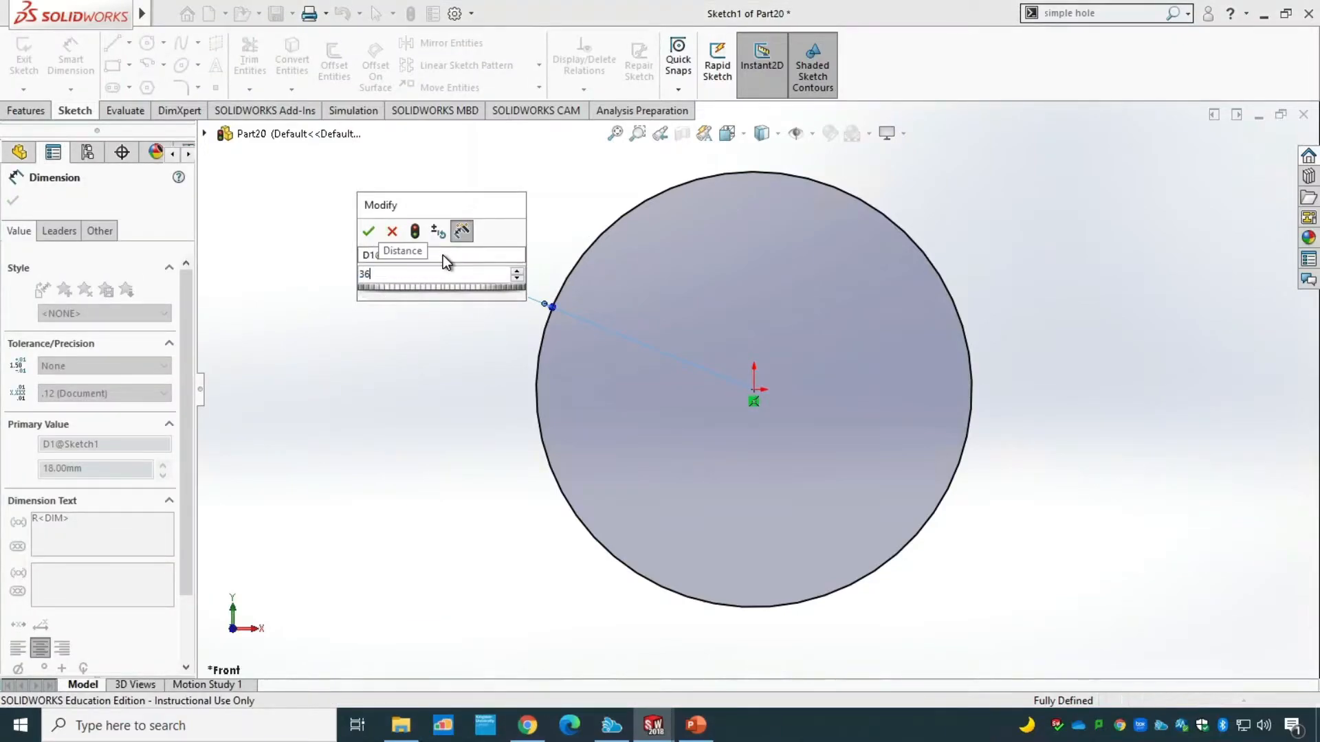
key("Return")
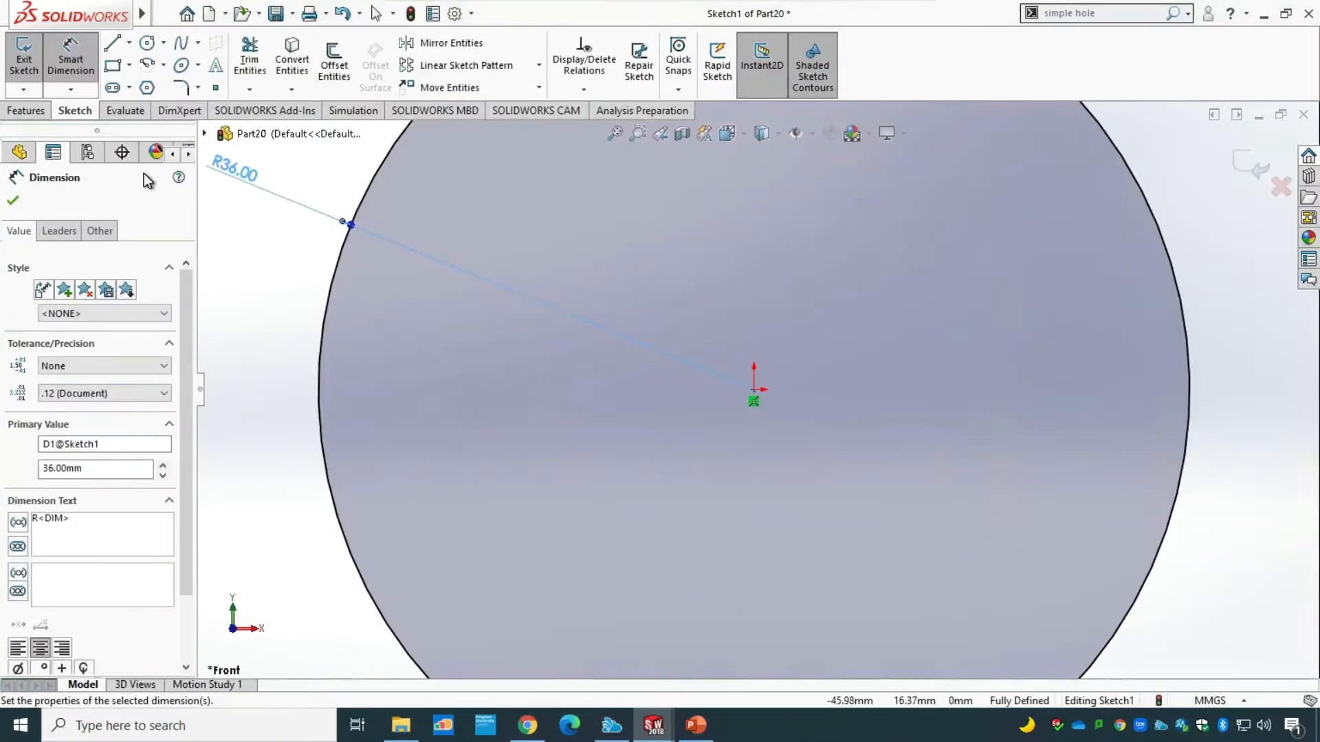
left_click(12, 200)
left_click(616, 133)
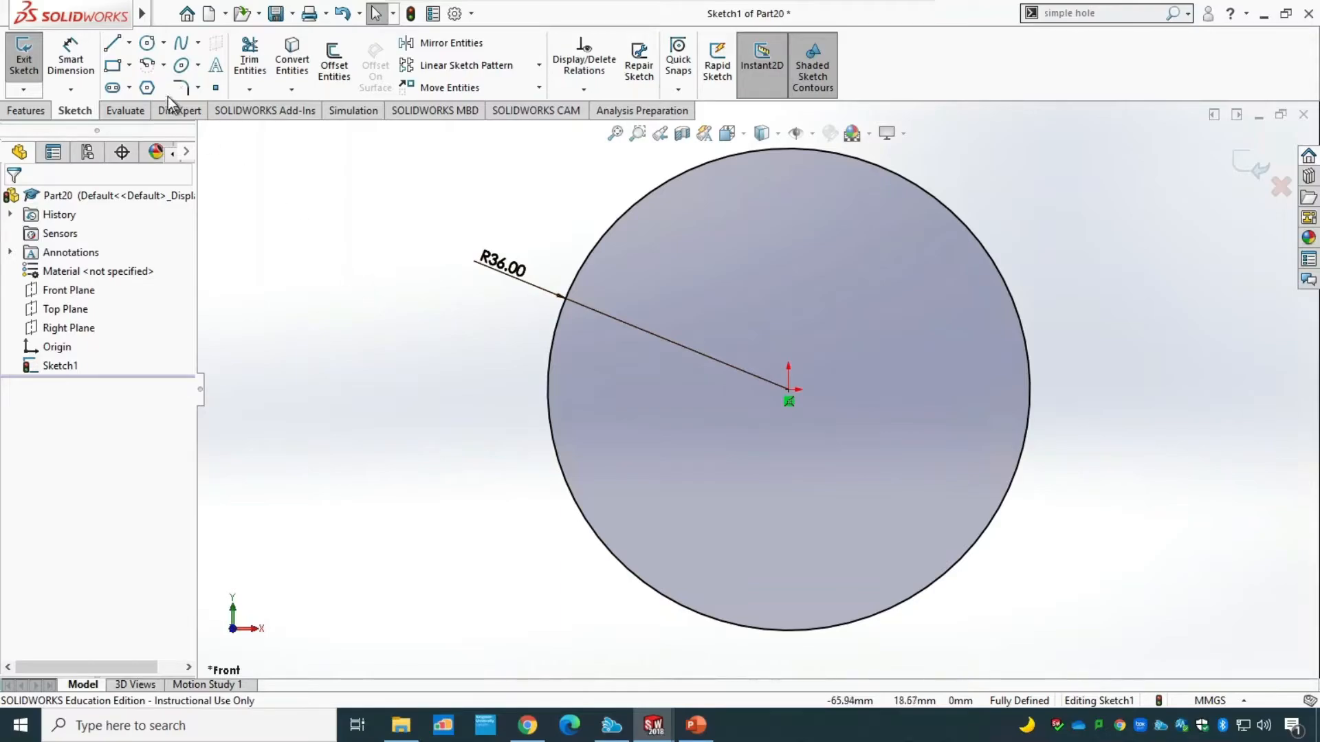
Draw a horizontal line from the origin to the circle's rightmost point and a vertical line from the origin to its lowest point.
left_click(112, 45)
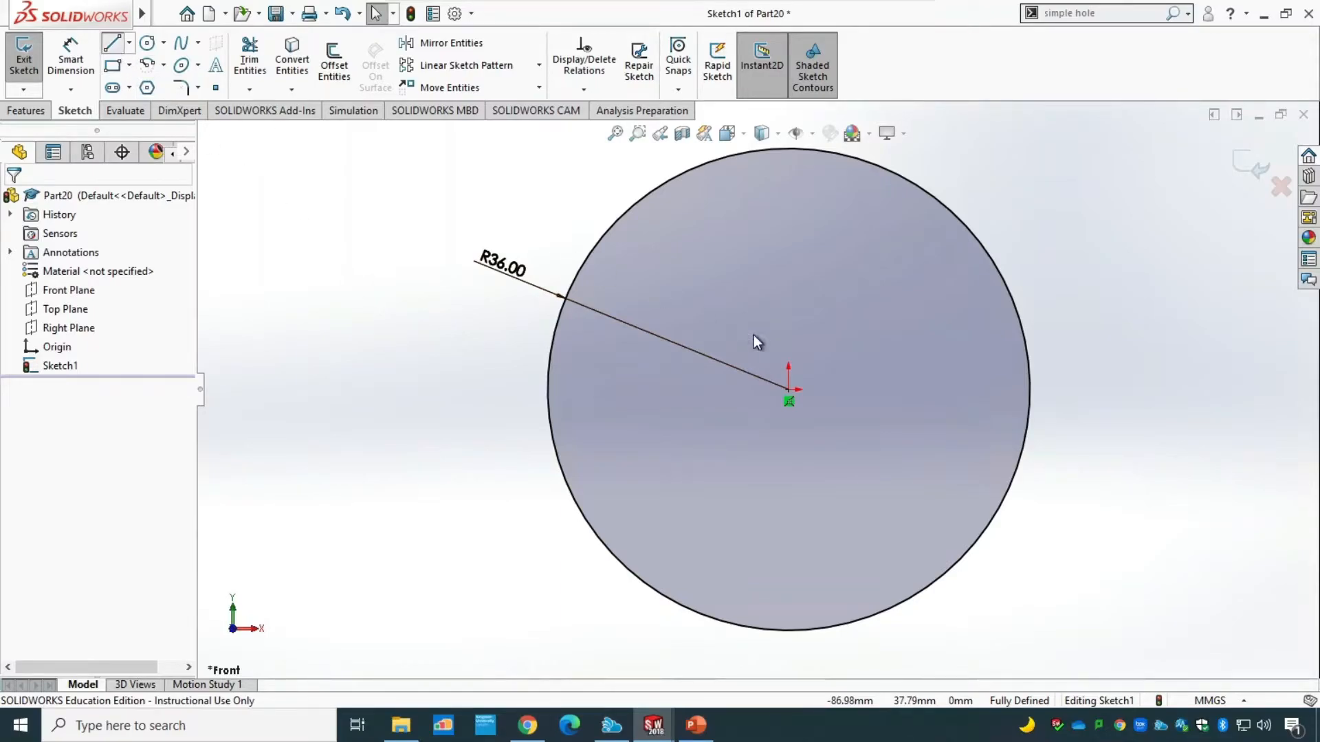
left_click(788, 389)
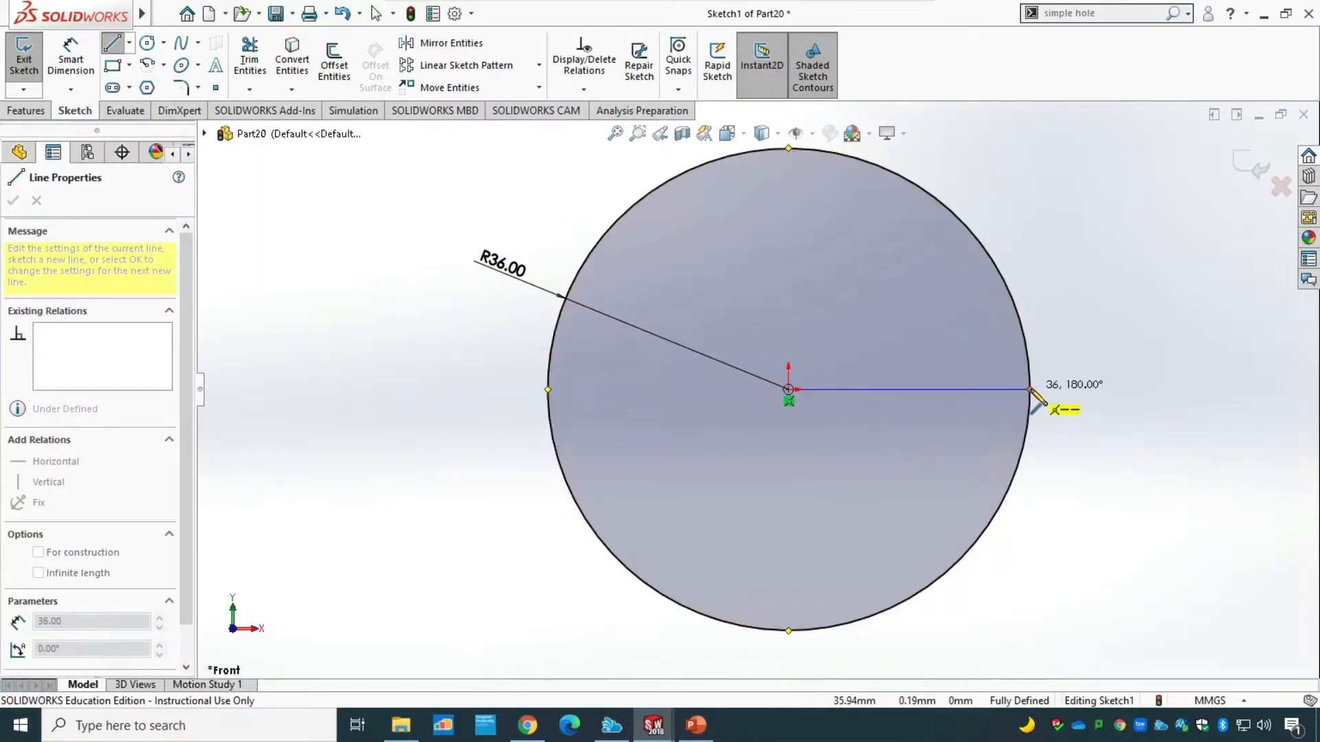
left_click(1029, 389)
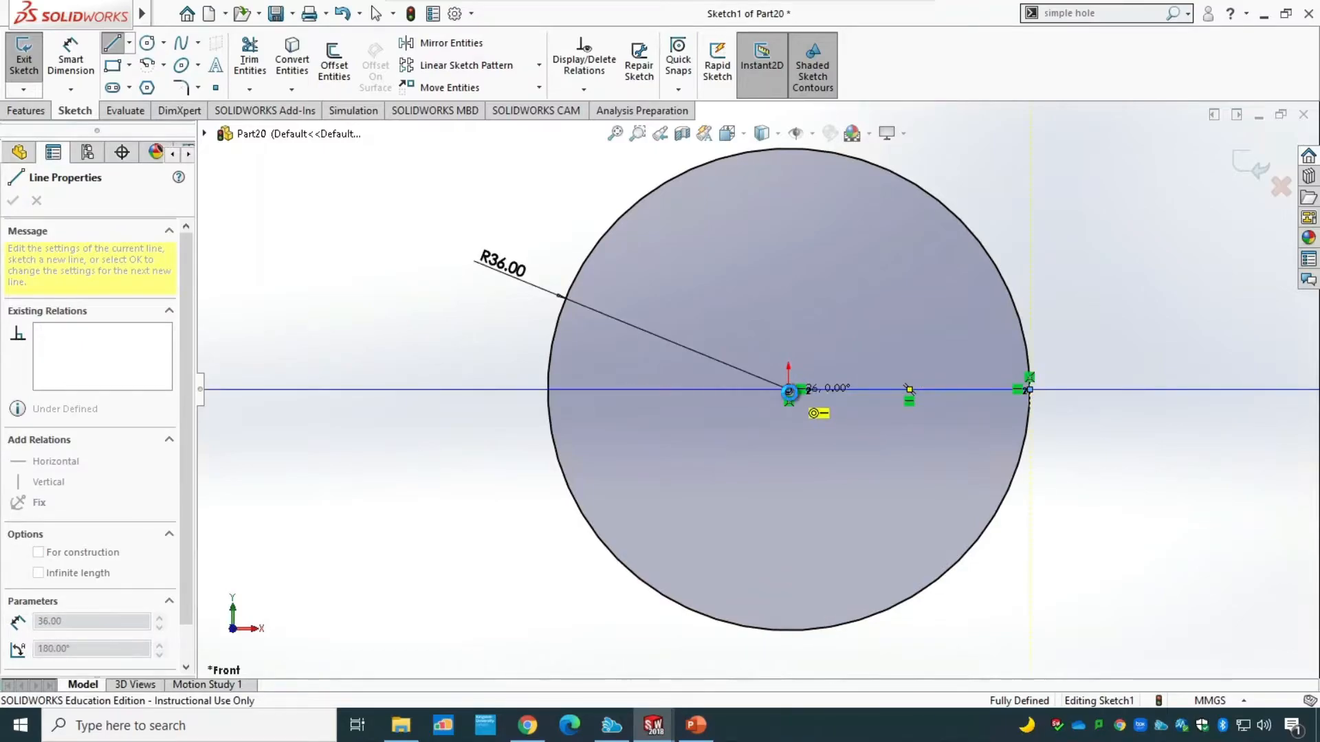
key("Escape")
left_click(113, 44)
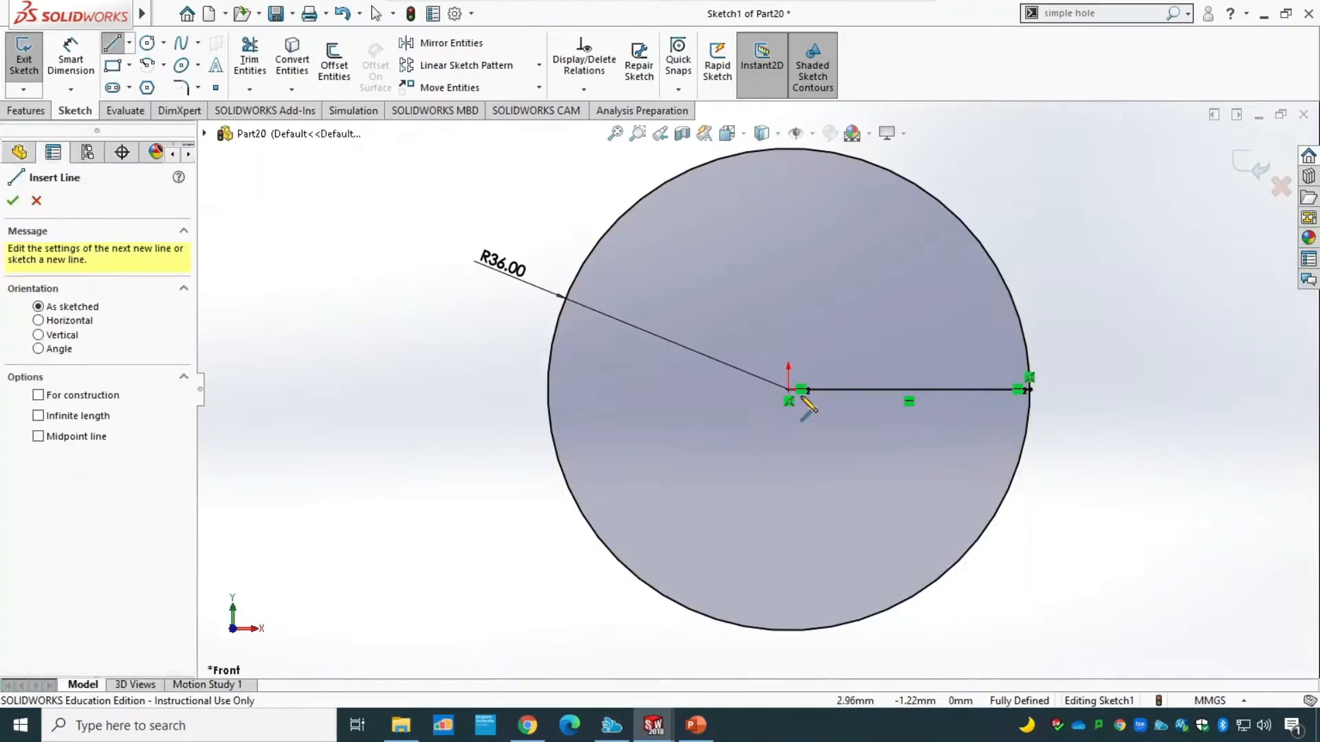
left_click(789, 390)
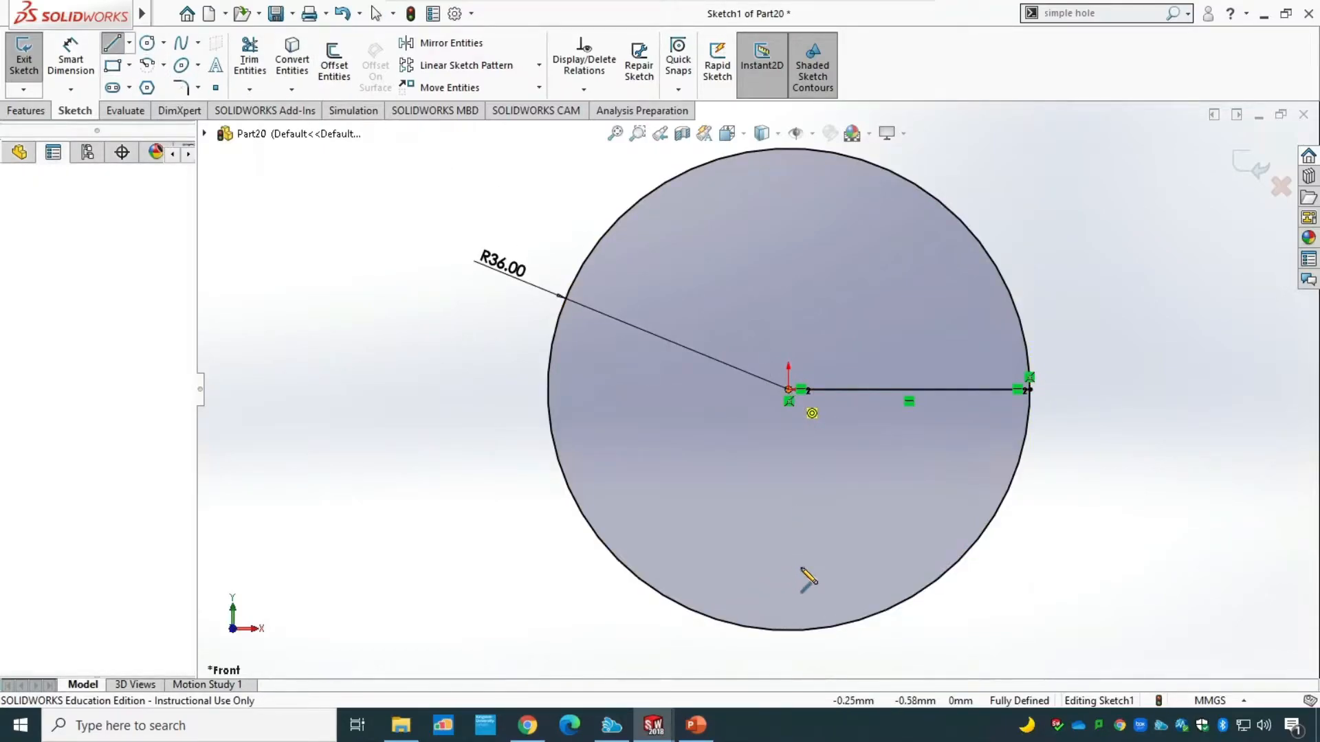
left_click(789, 630)
key("Escape")
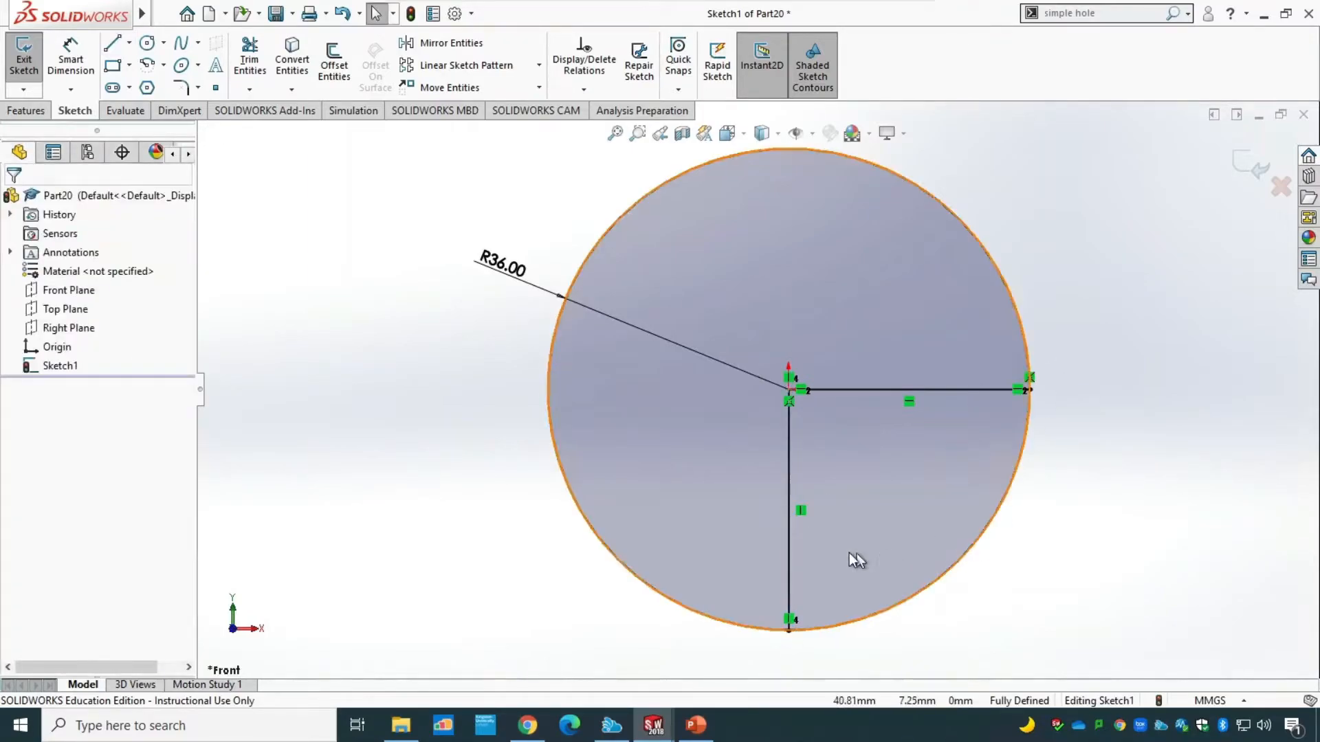
Trim away both lines and the rest of the circle, leaving only the lower-right quarter arc, and exit the sketch.
left_click(250, 61)
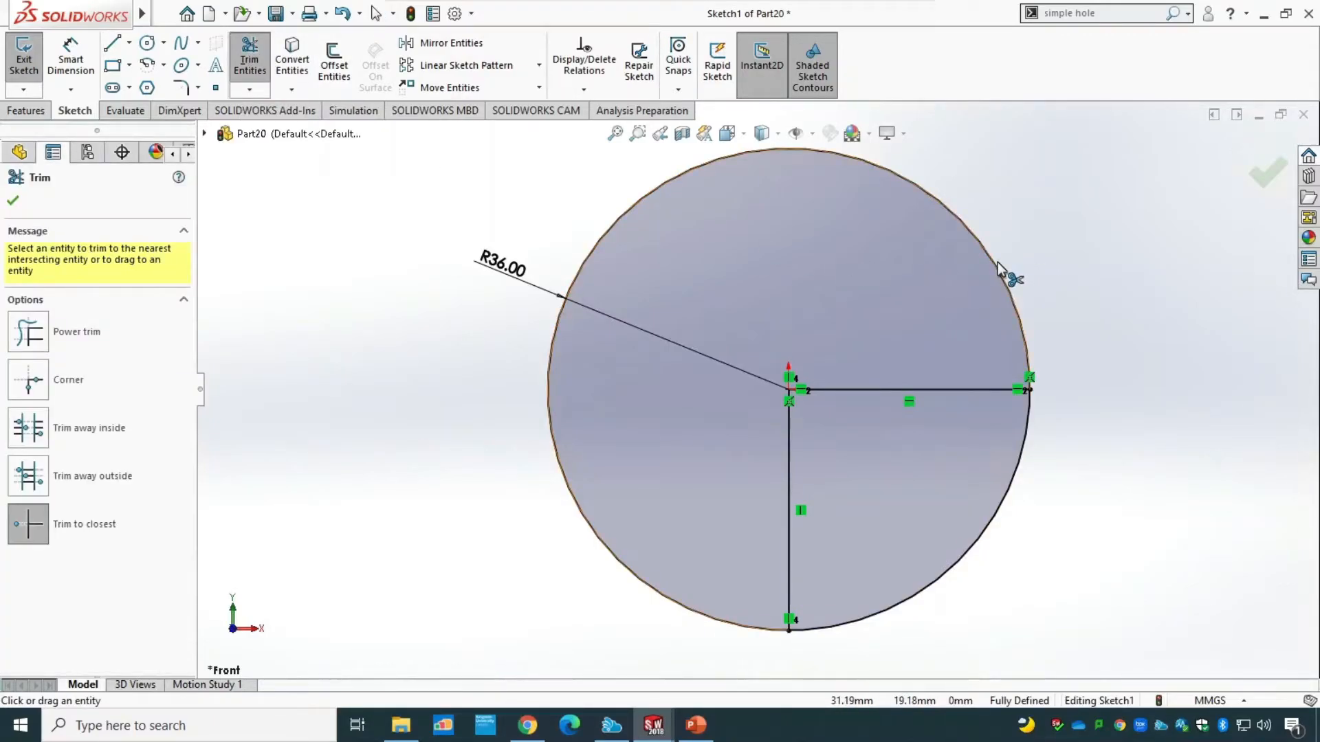
left_click(998, 267)
left_click(895, 387)
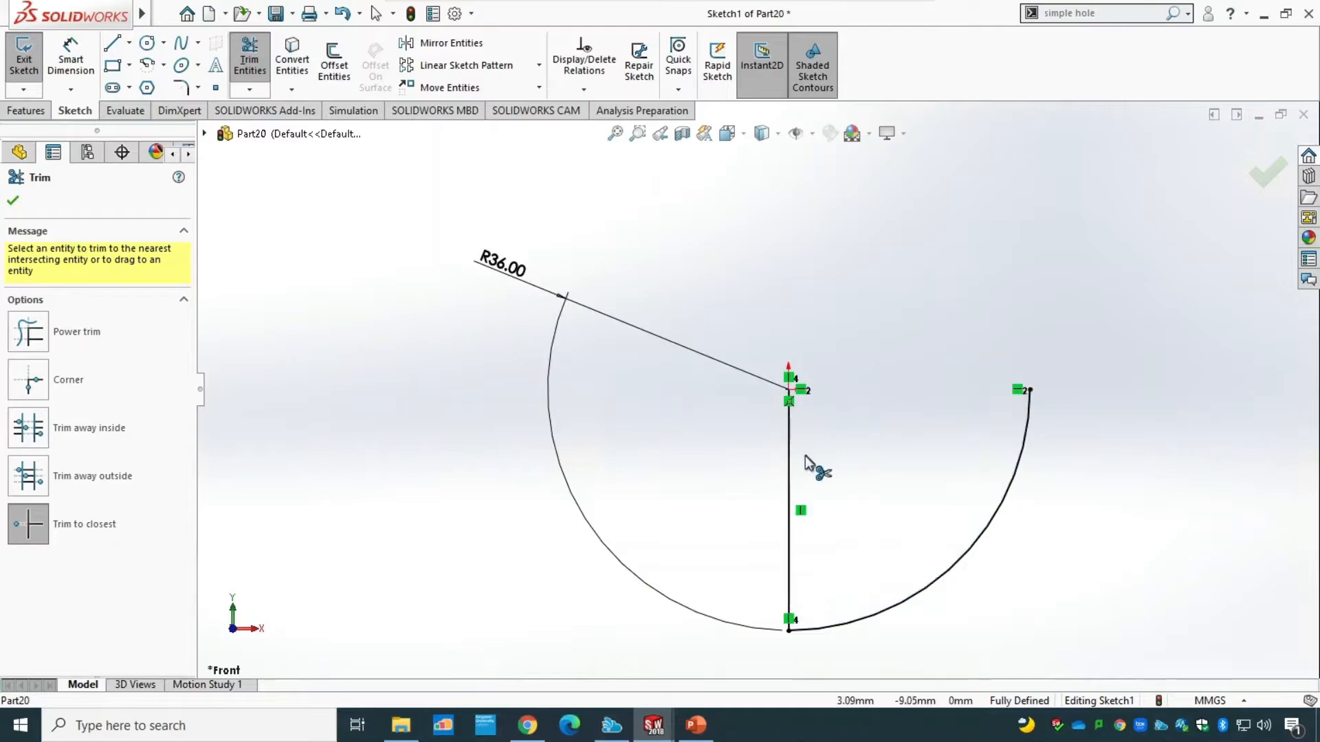
left_click(791, 469)
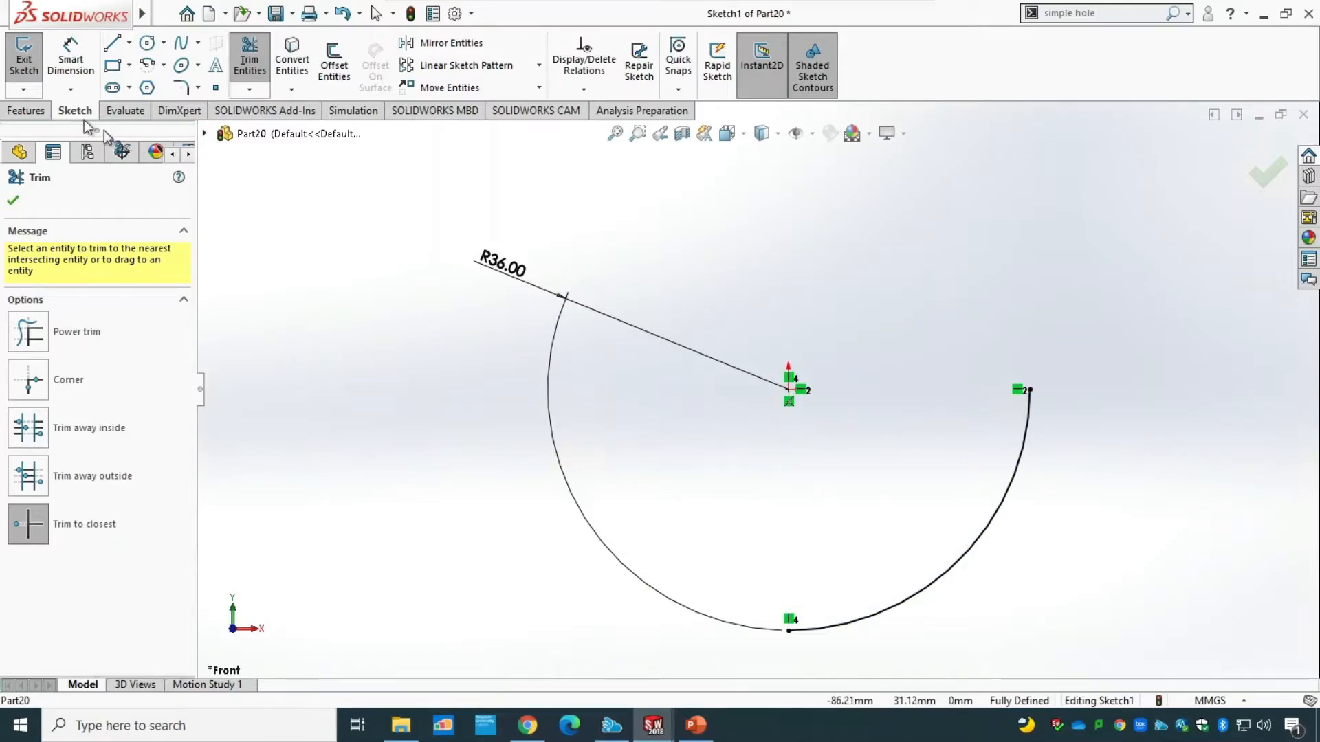
left_click(20, 63)
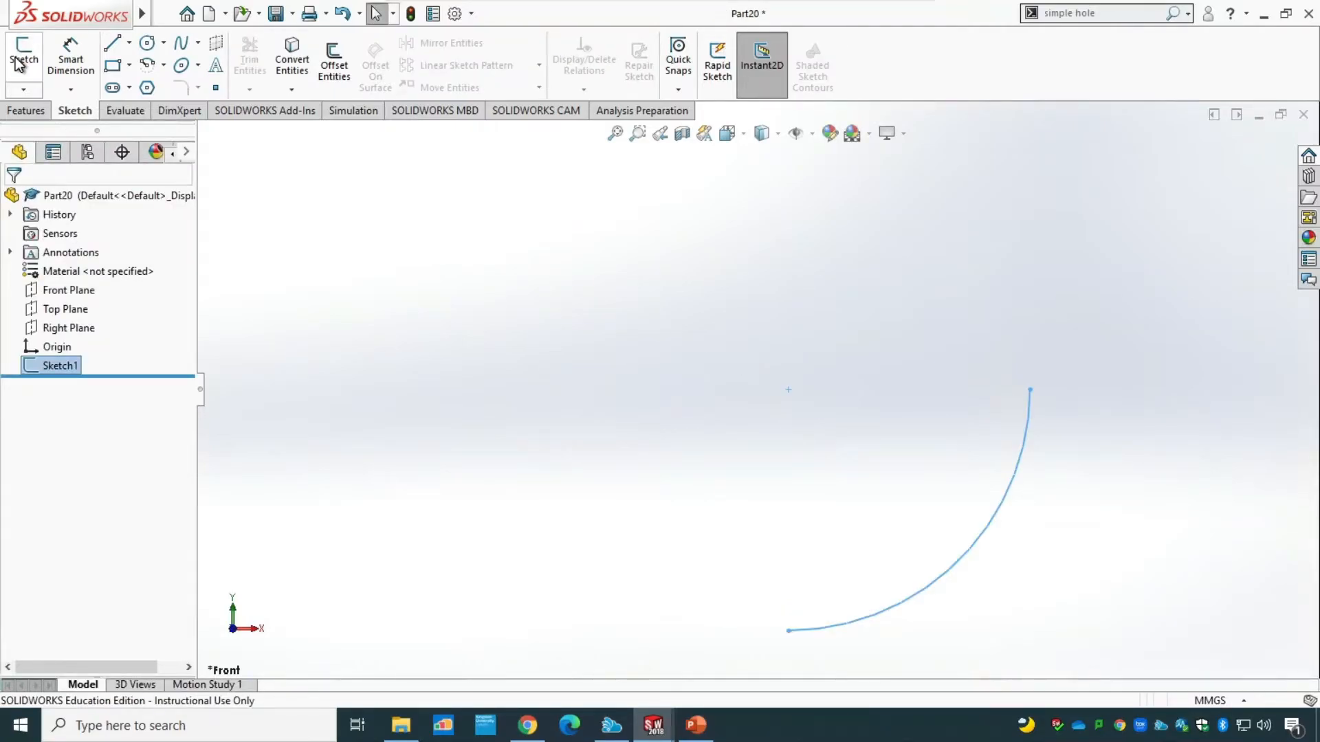
Create a reference plane perpendicular to the quarter arc and coincident with its lower endpoint.
left_click(33, 113)
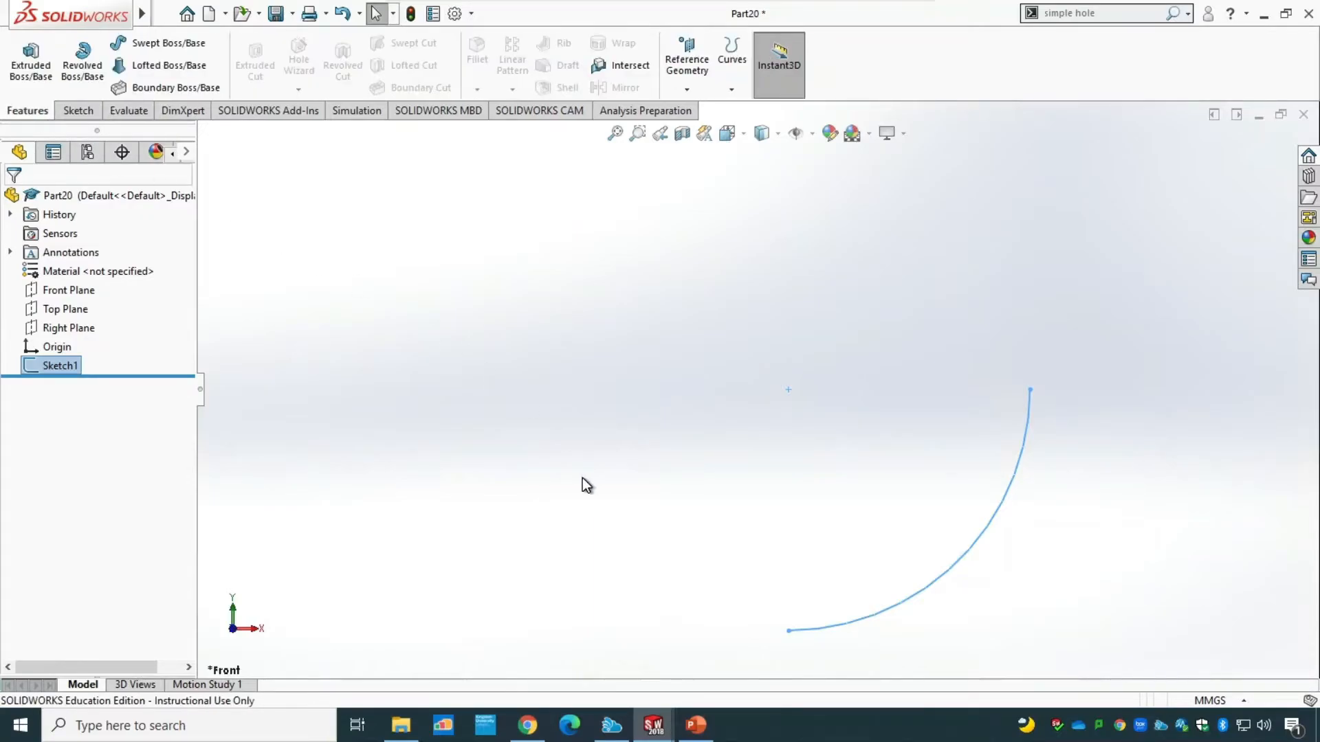
key("z")
middle_click_drag(589, 473, 614, 510)
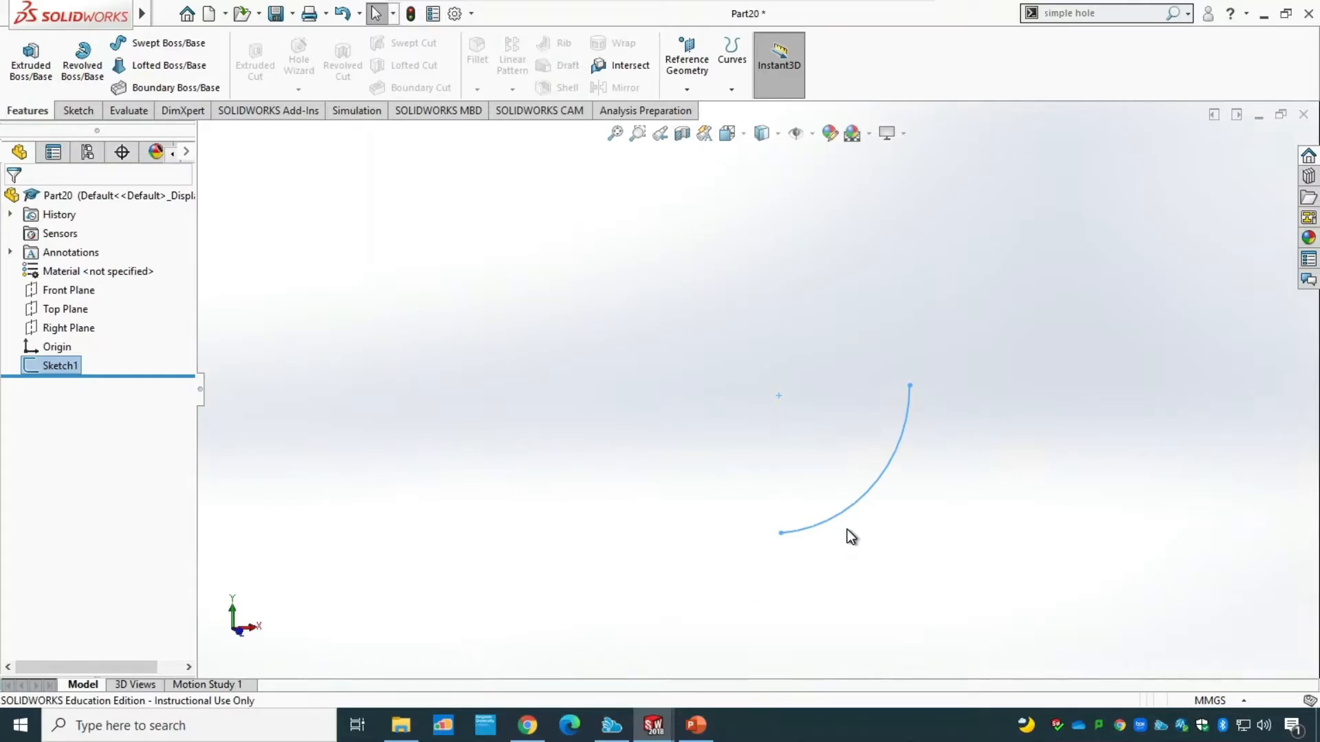
left_click(688, 90)
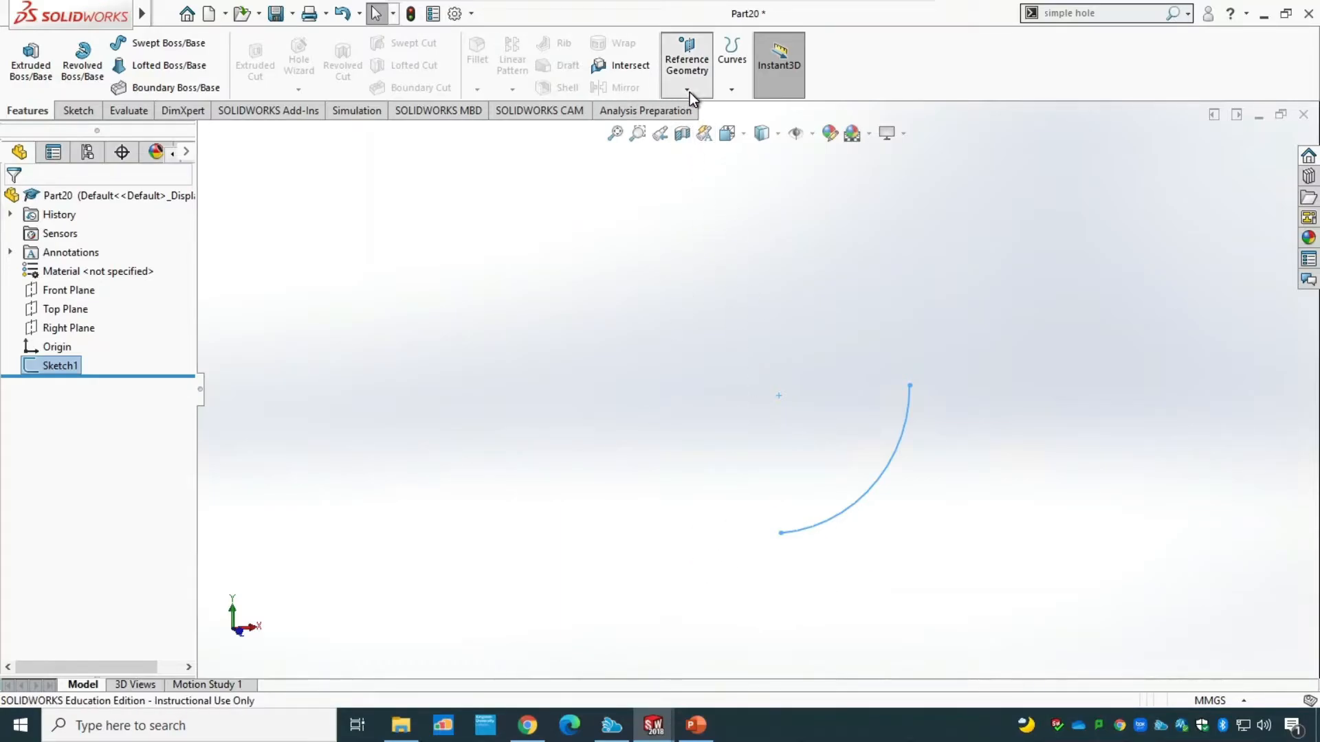
left_click(701, 110)
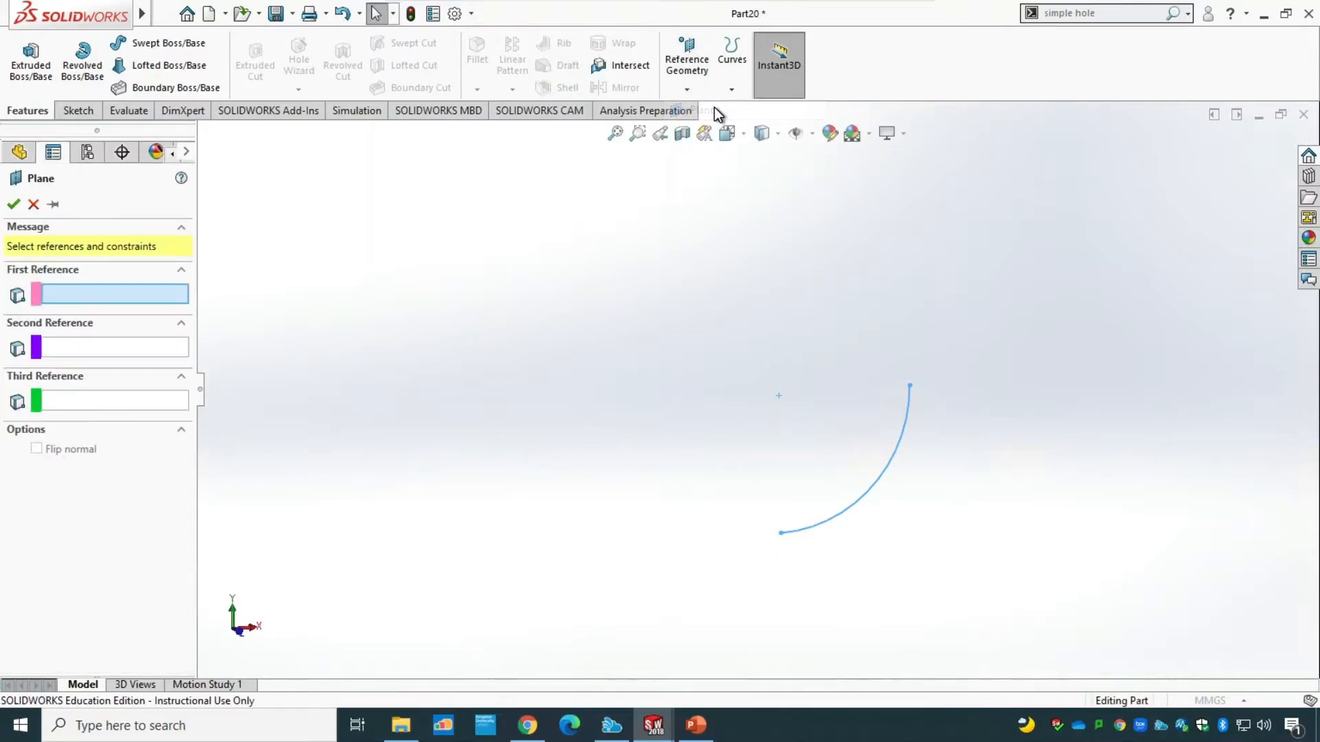
left_click(839, 517)
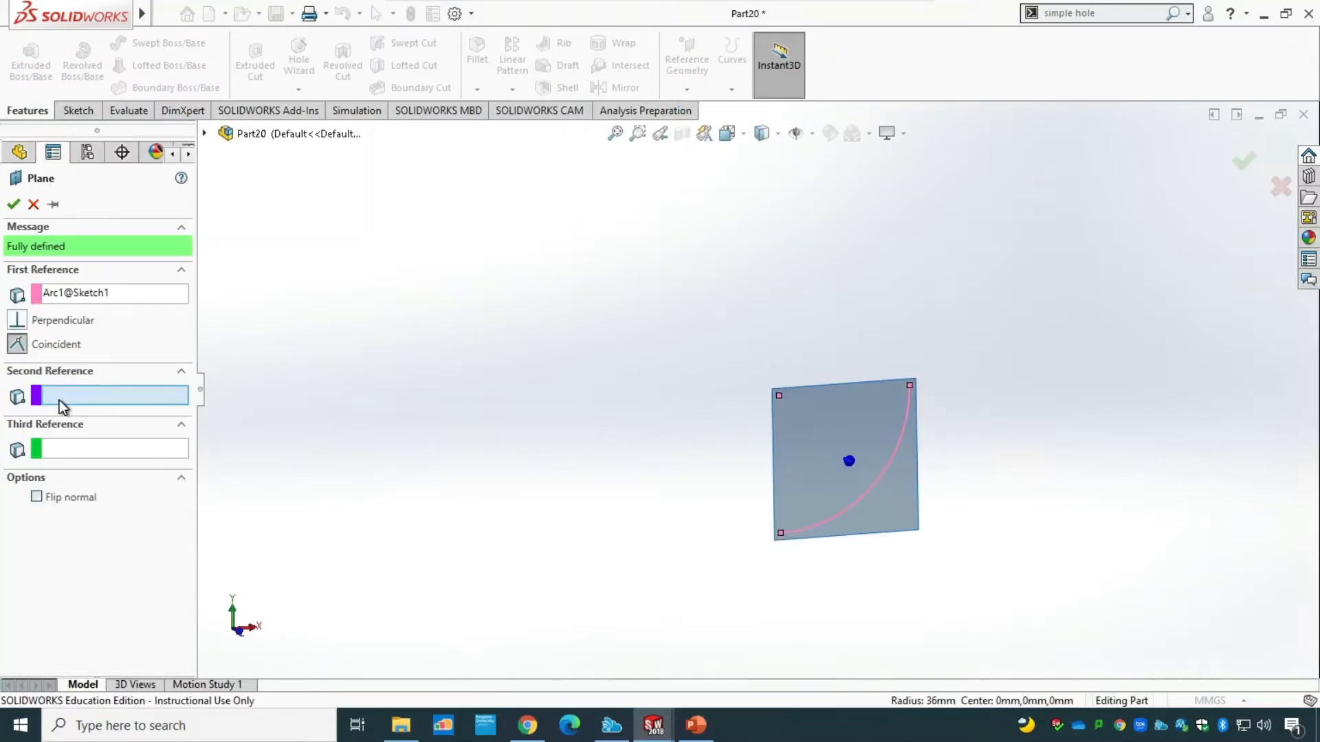
scroll(790, 537, "up", 4)
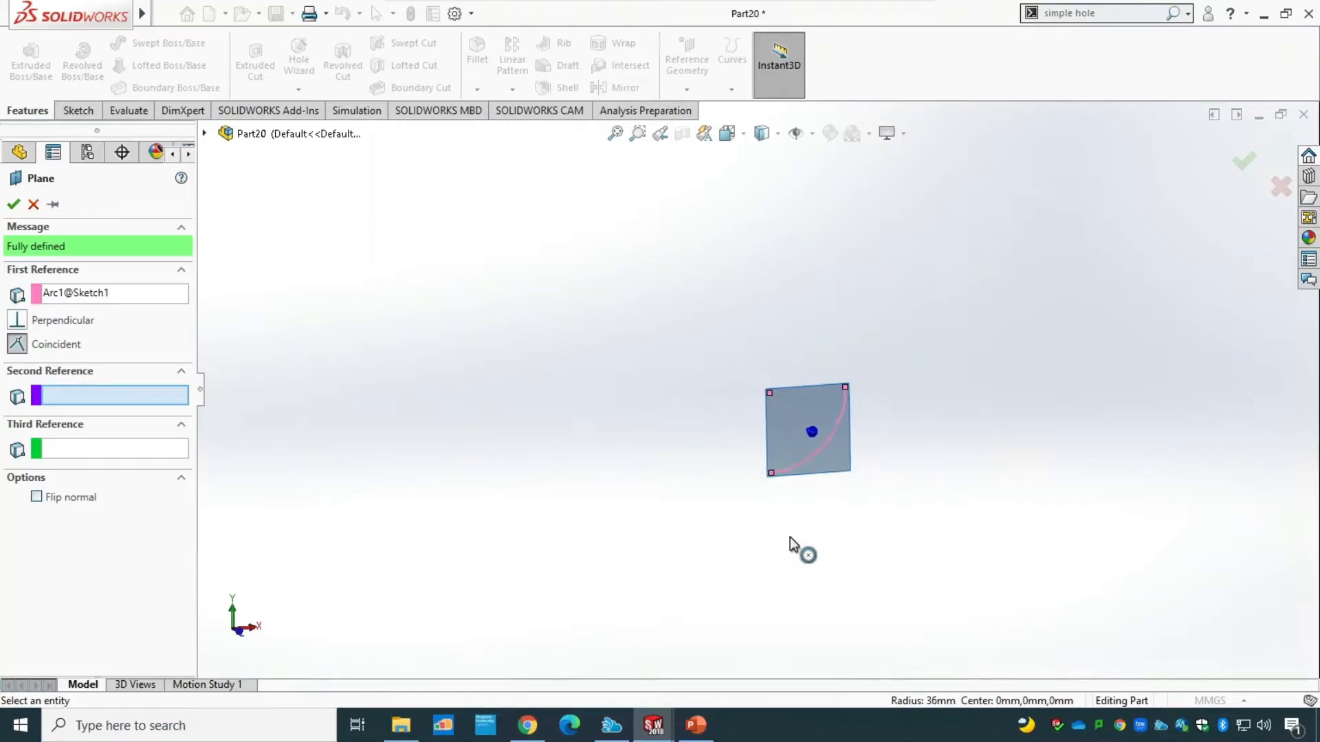
scroll(788, 537, "down", 6)
left_click(760, 336)
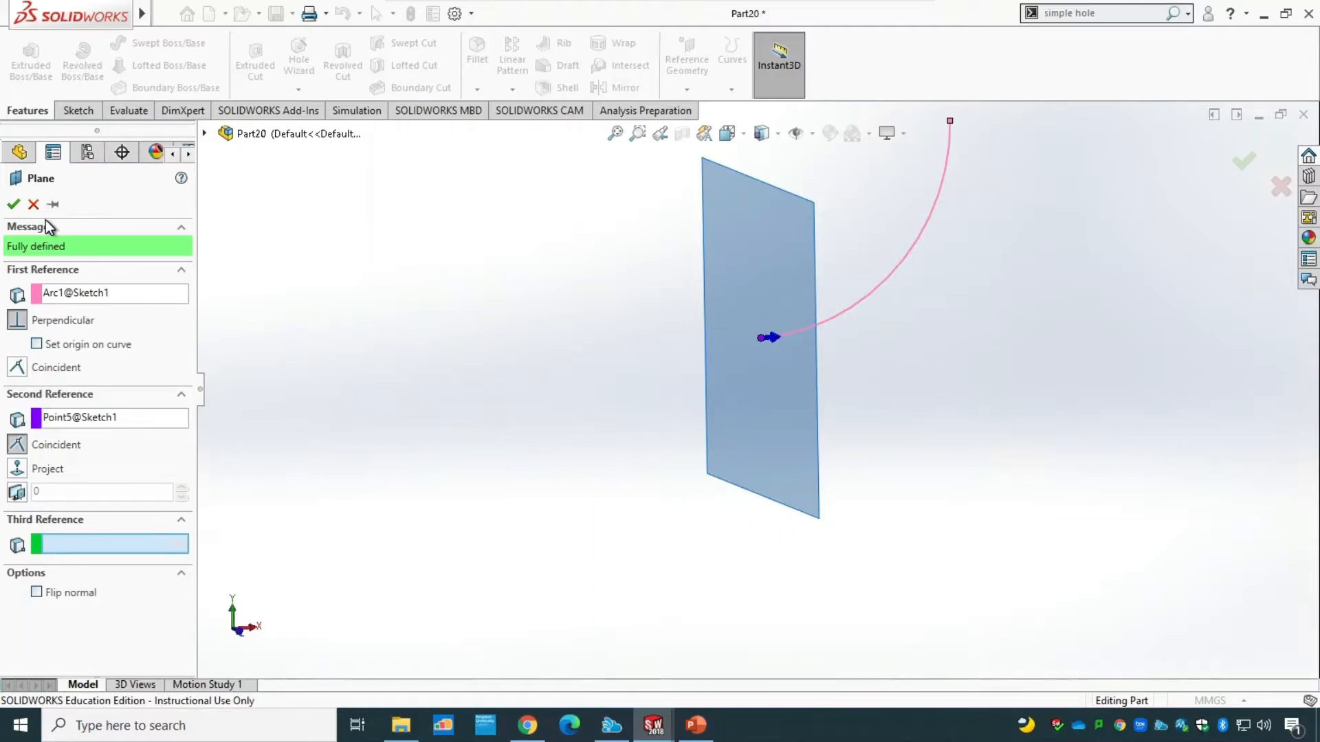
left_click(13, 204)
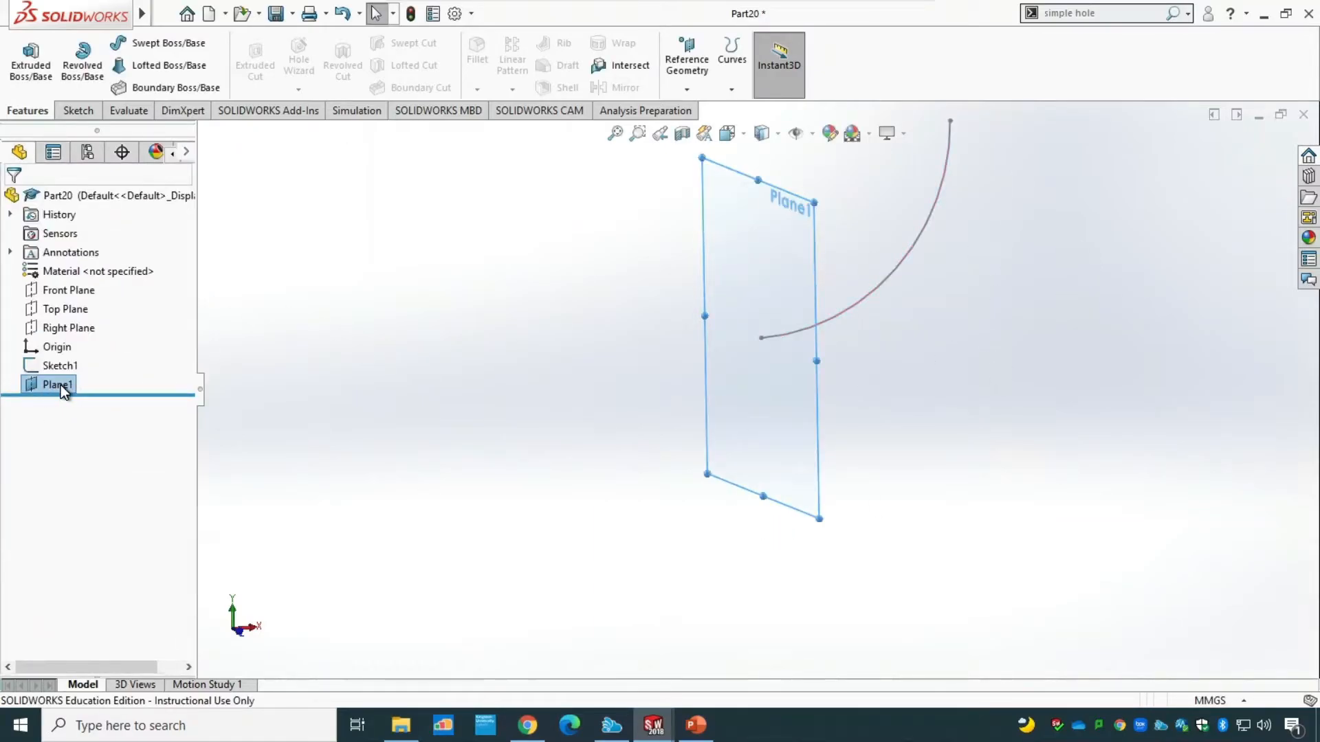
Sketch a circle of about 15.7 mm radius on Plane1, centred on the arc's lower endpoint.
left_click(393, 352)
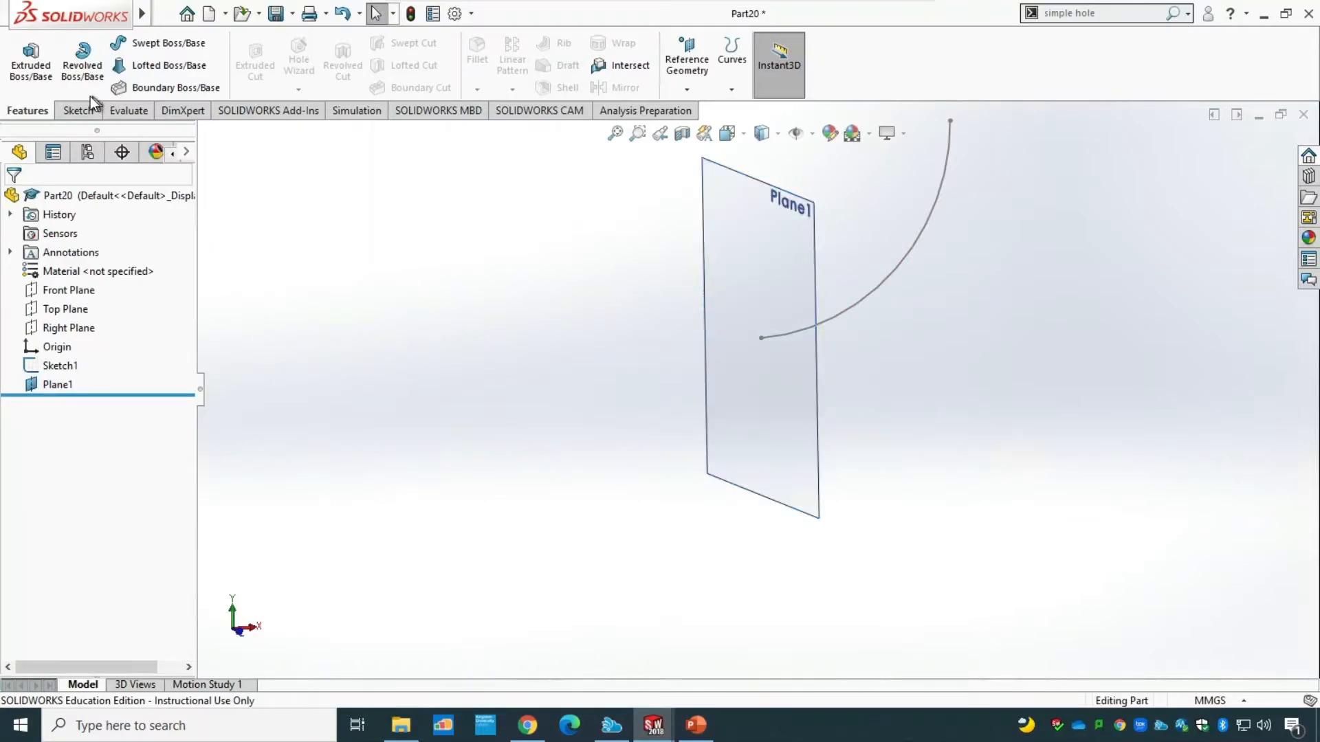
left_click(72, 112)
left_click(23, 61)
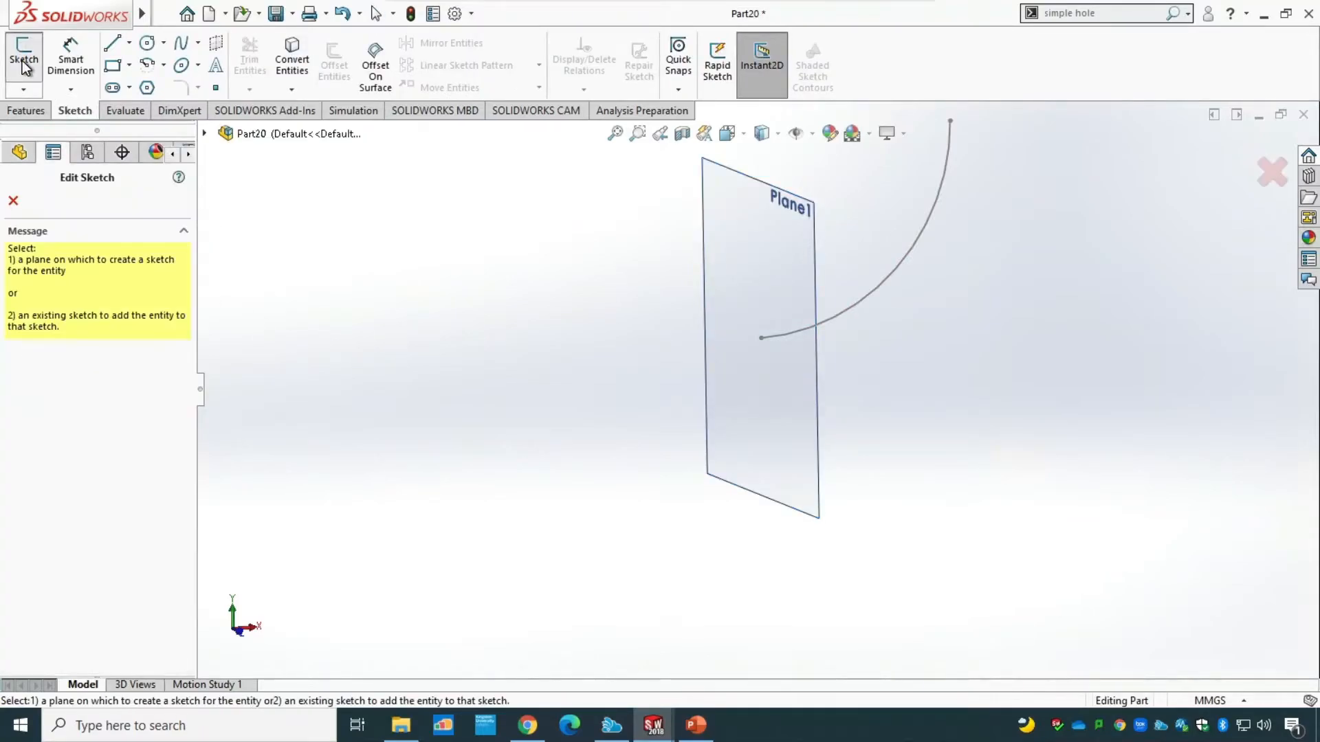
left_click(794, 509)
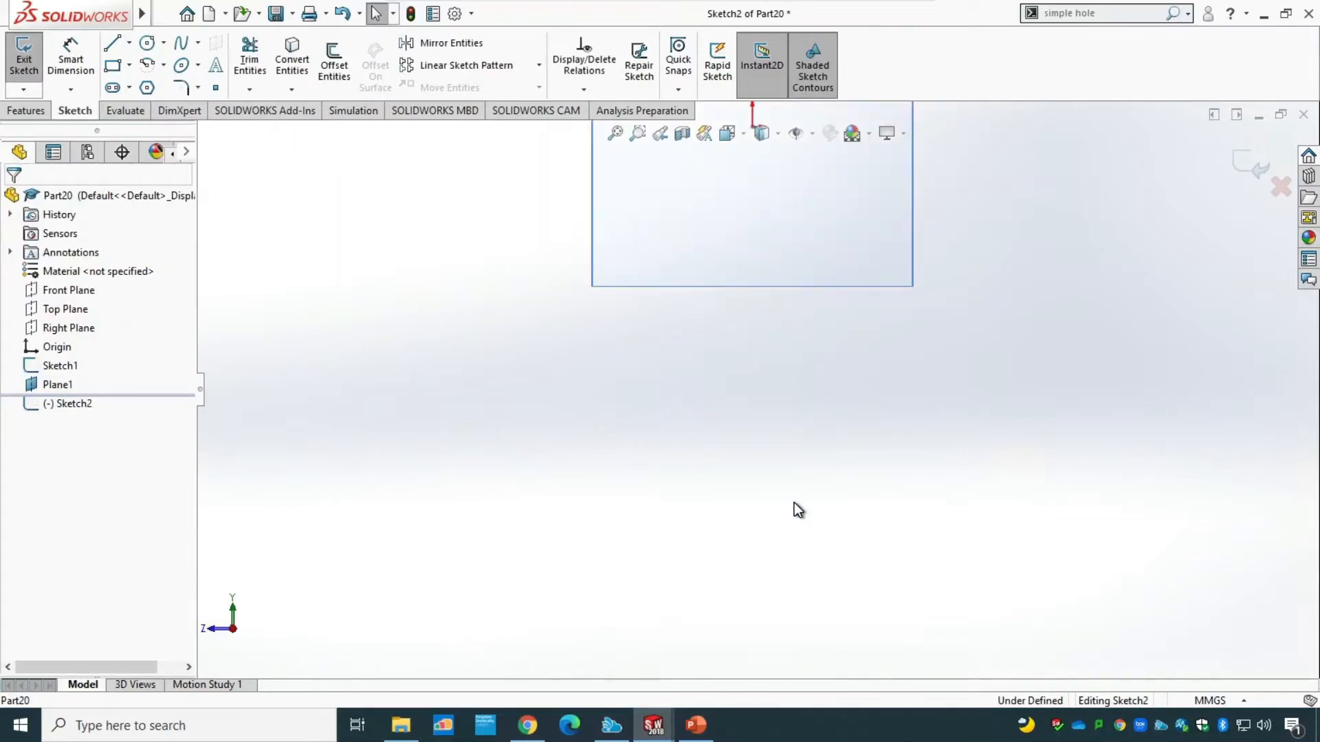
left_click(615, 133)
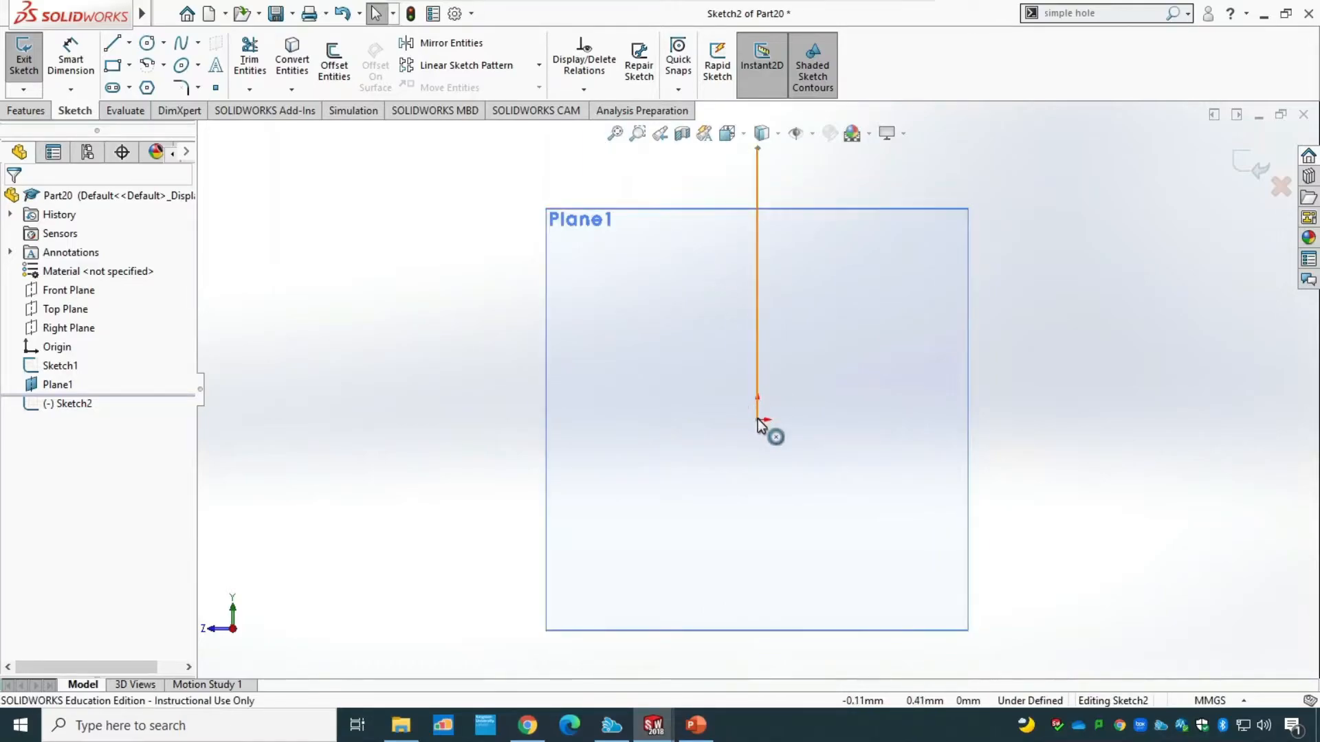
left_click(146, 43)
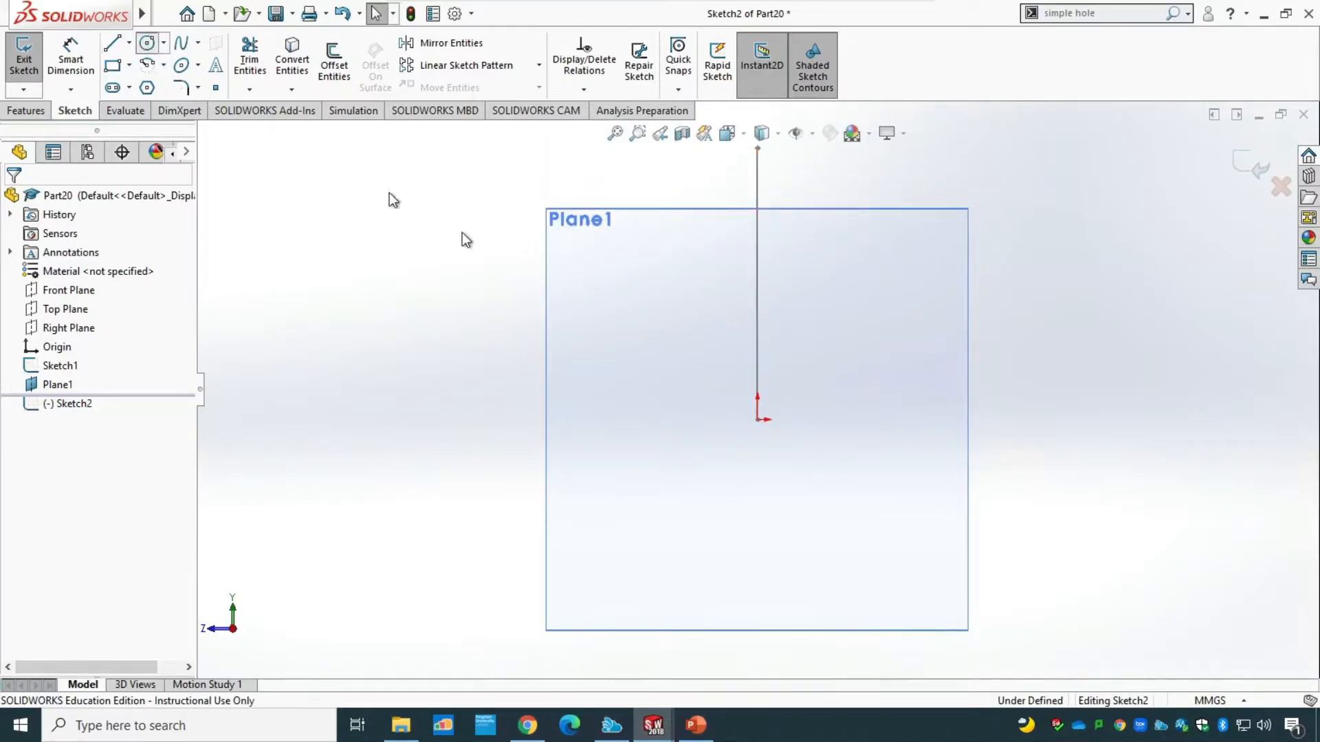
left_click(758, 420)
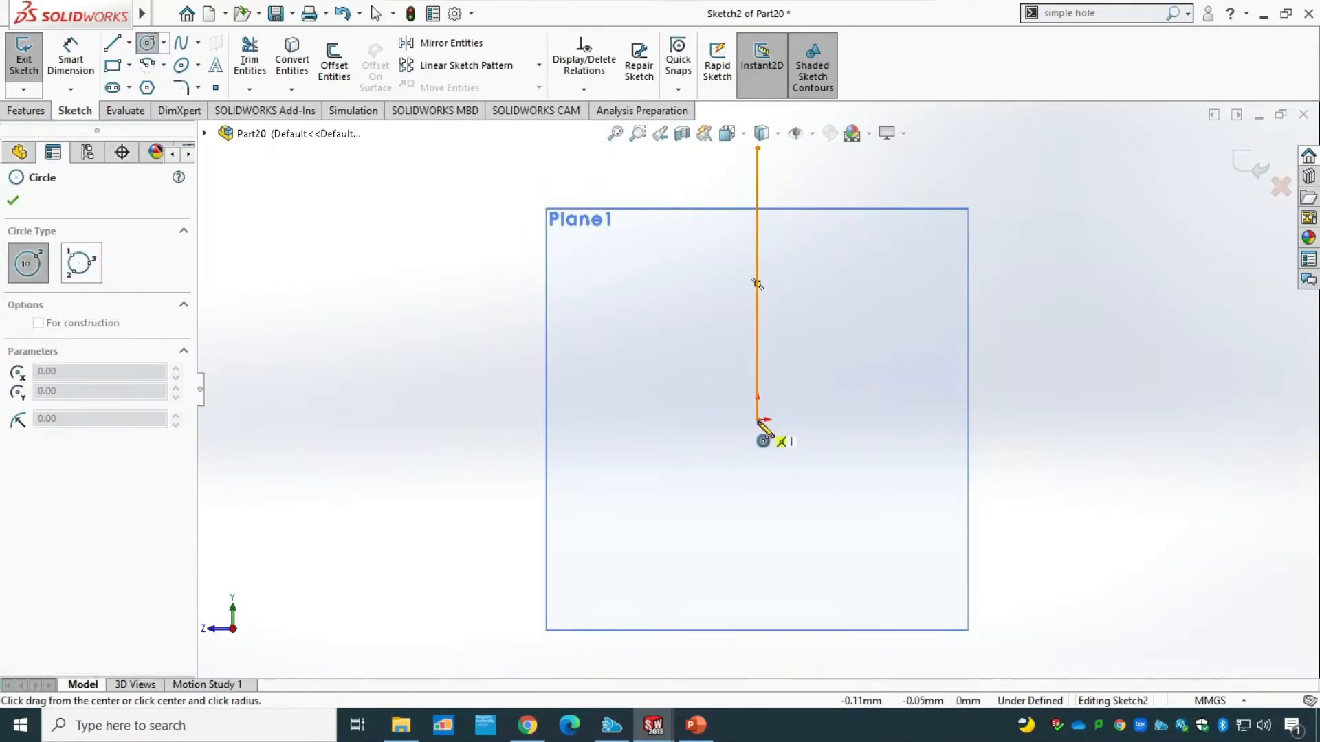
left_click(808, 316)
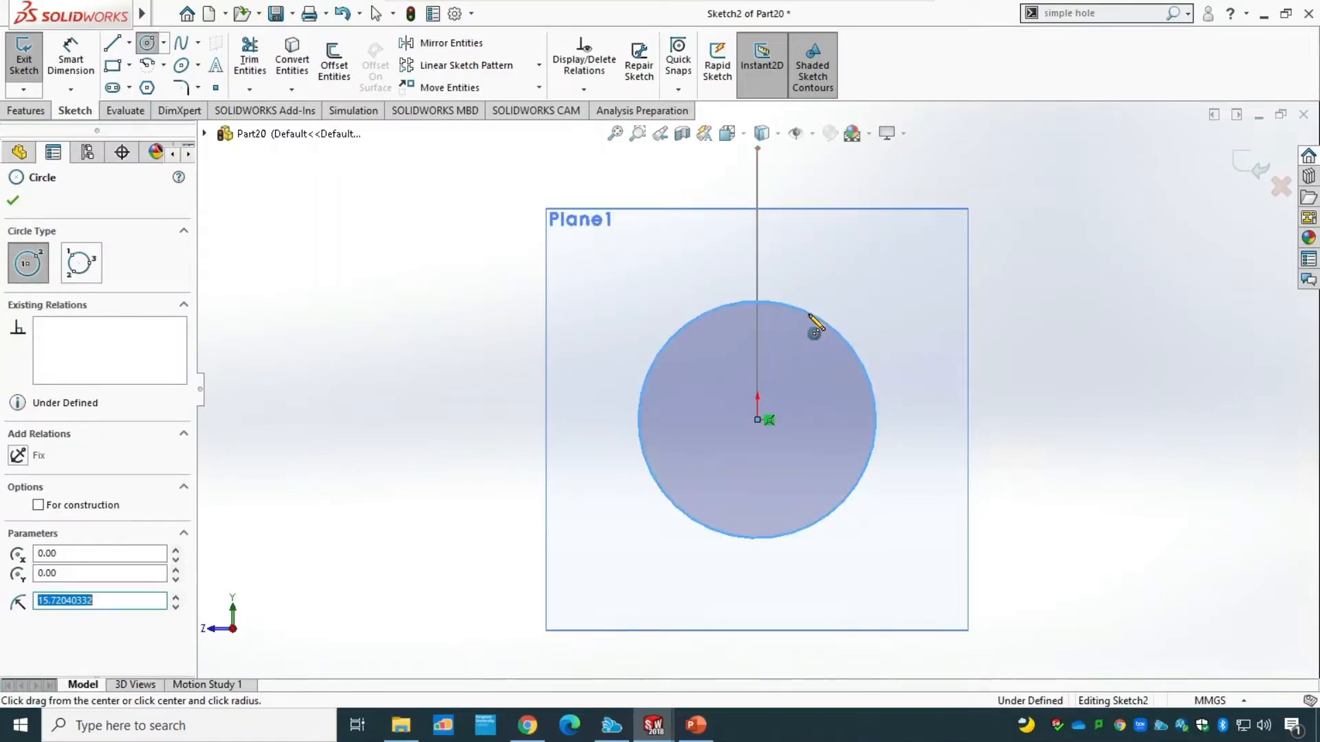
key("Escape")
Check the pipe diameter on slide 14 in PowerPoint, return to SolidWorks, set the circle's diameter to 21 mm and exit the sketch.
left_click(697, 725)
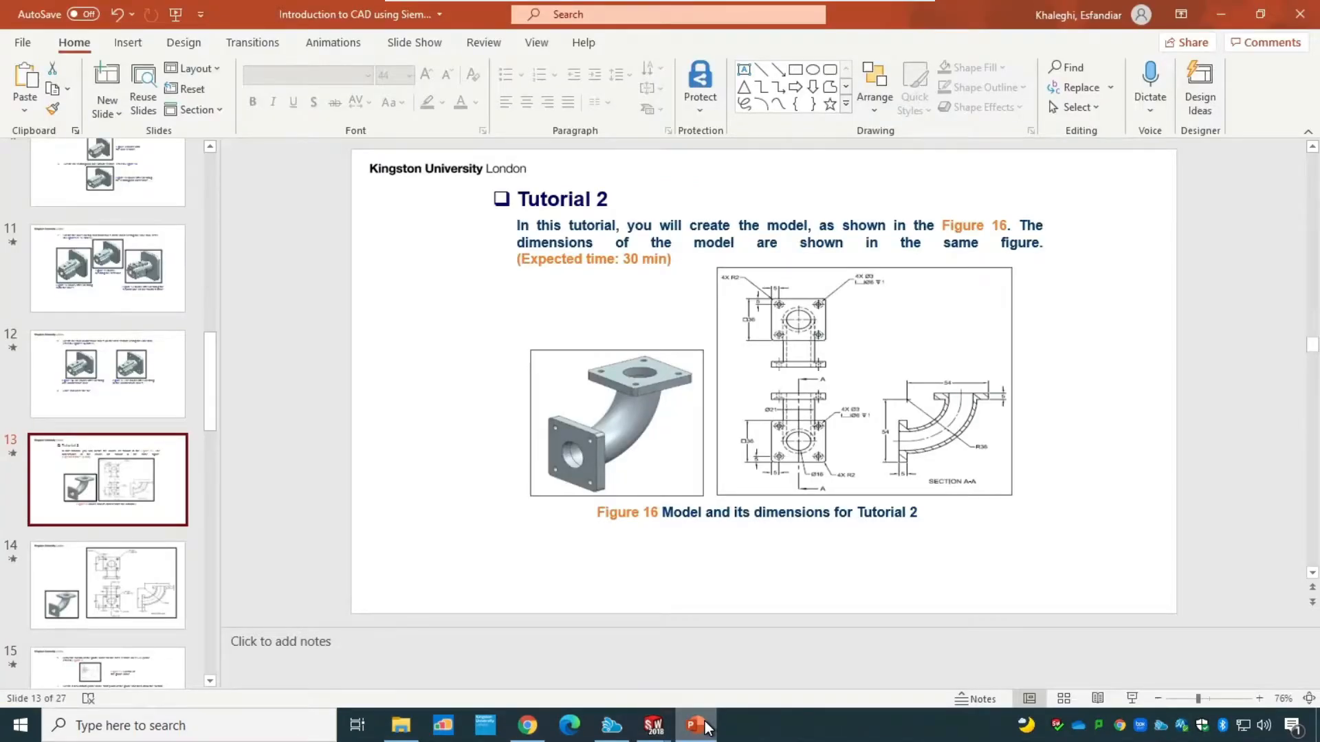
left_click(141, 578)
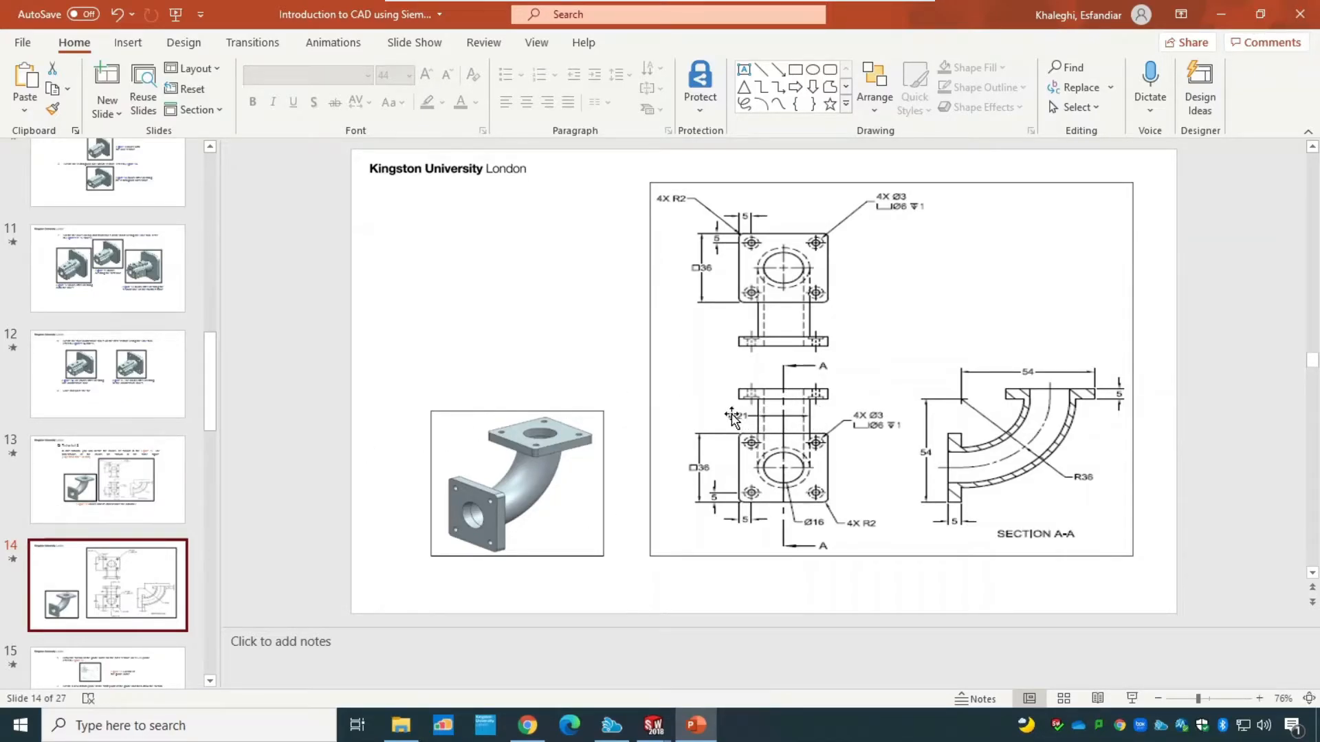
mouse_move(656, 729)
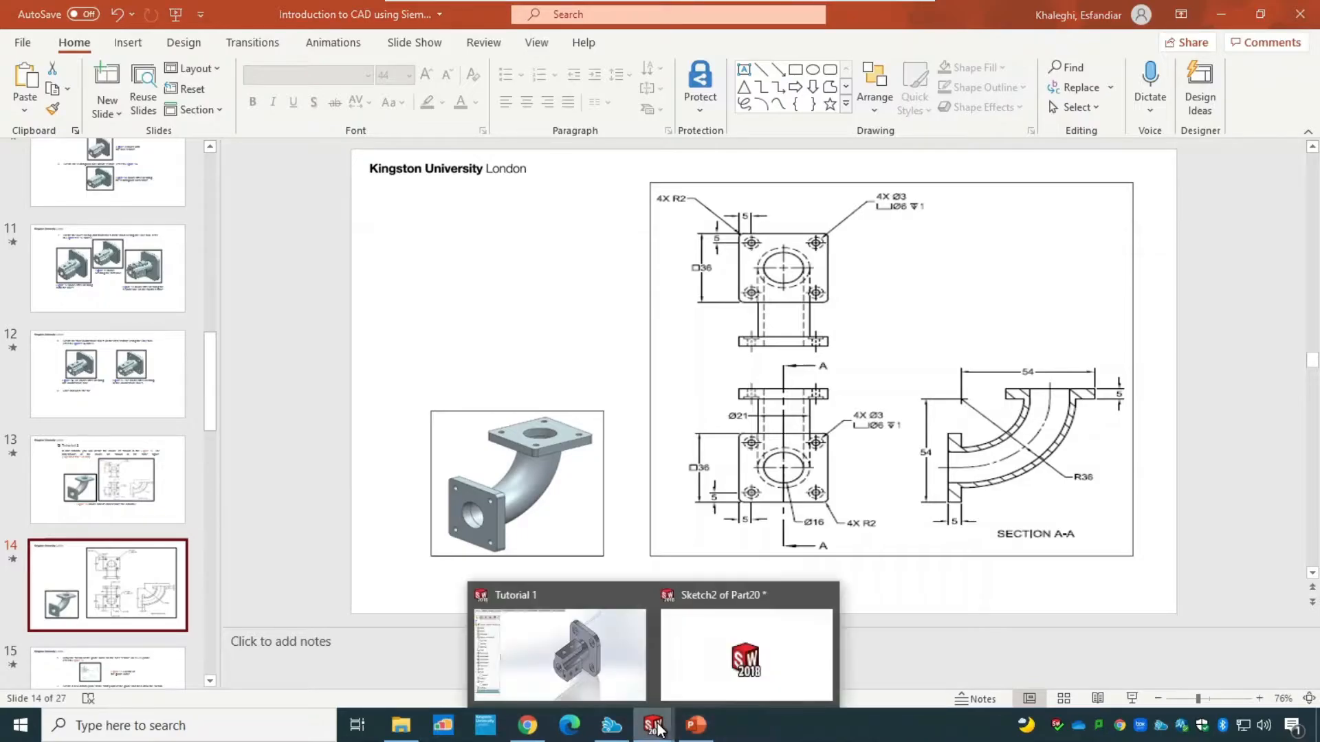
left_click(708, 677)
left_click(68, 62)
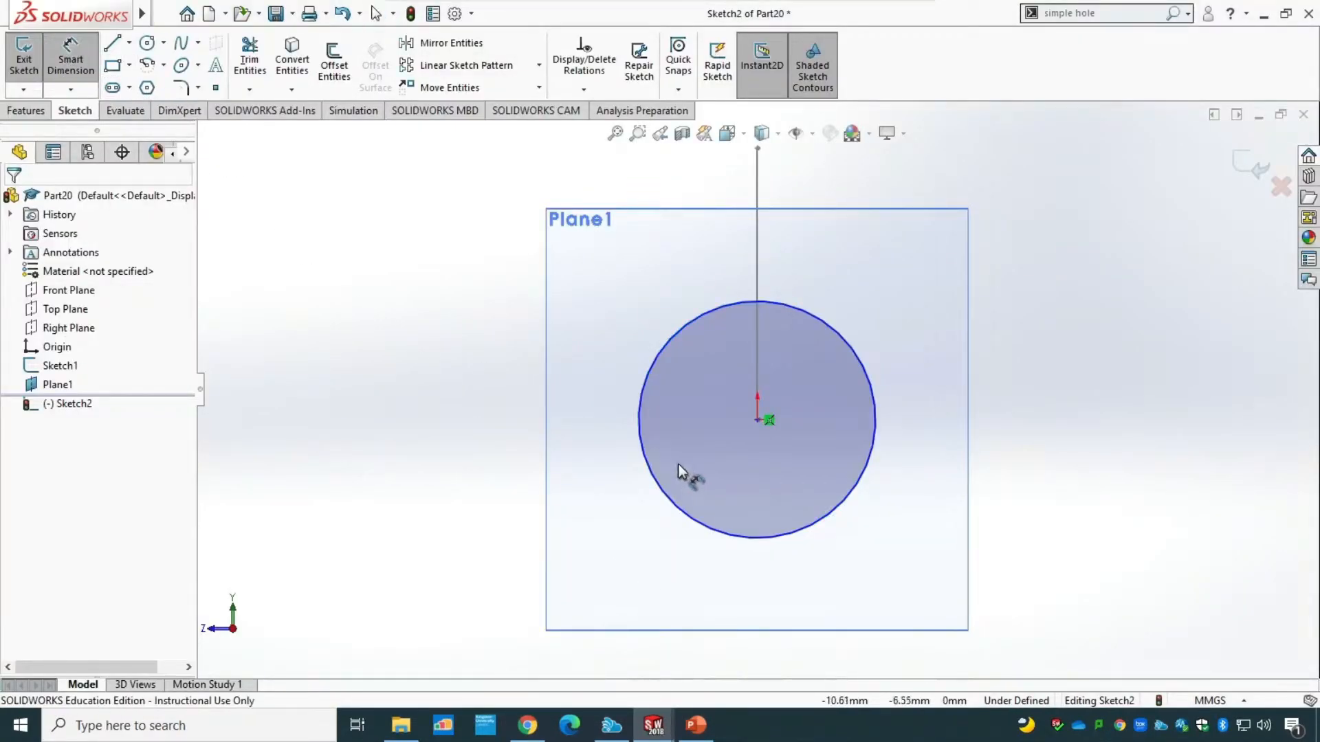
left_click(638, 428)
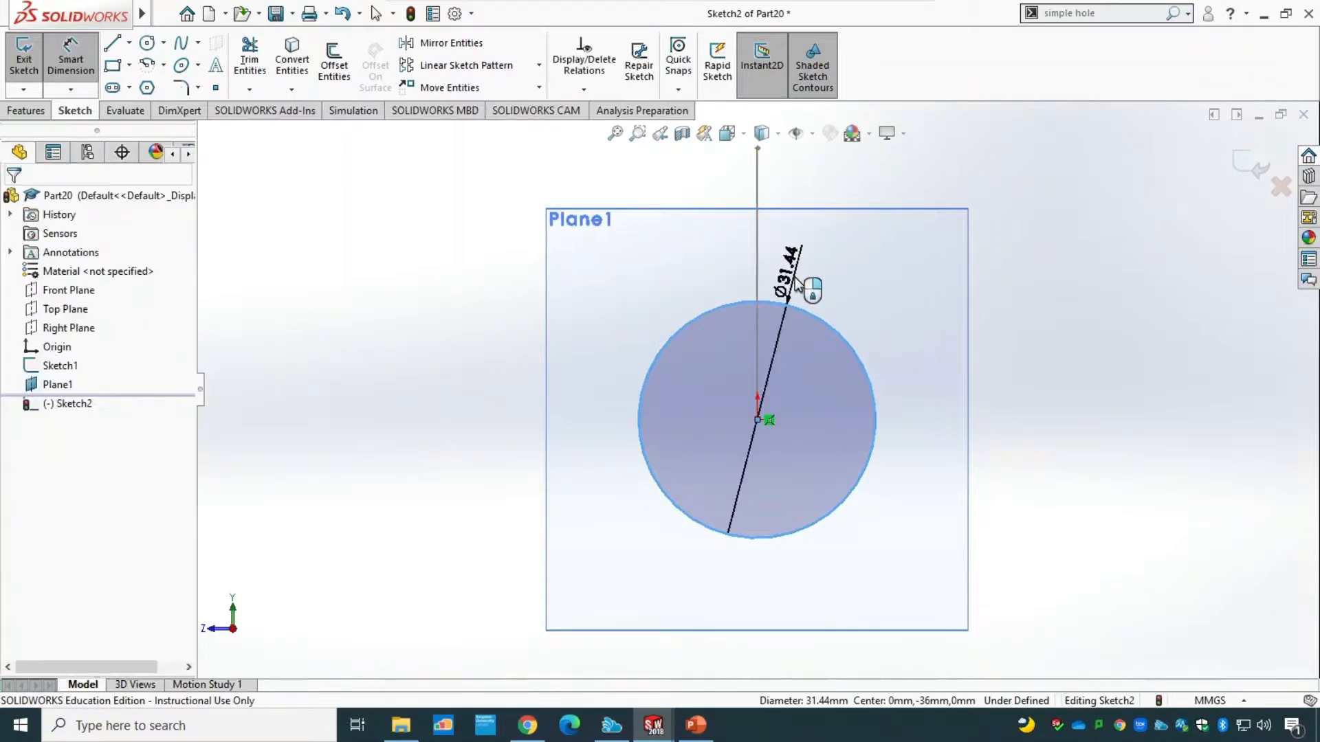
left_click(791, 279)
type("21")
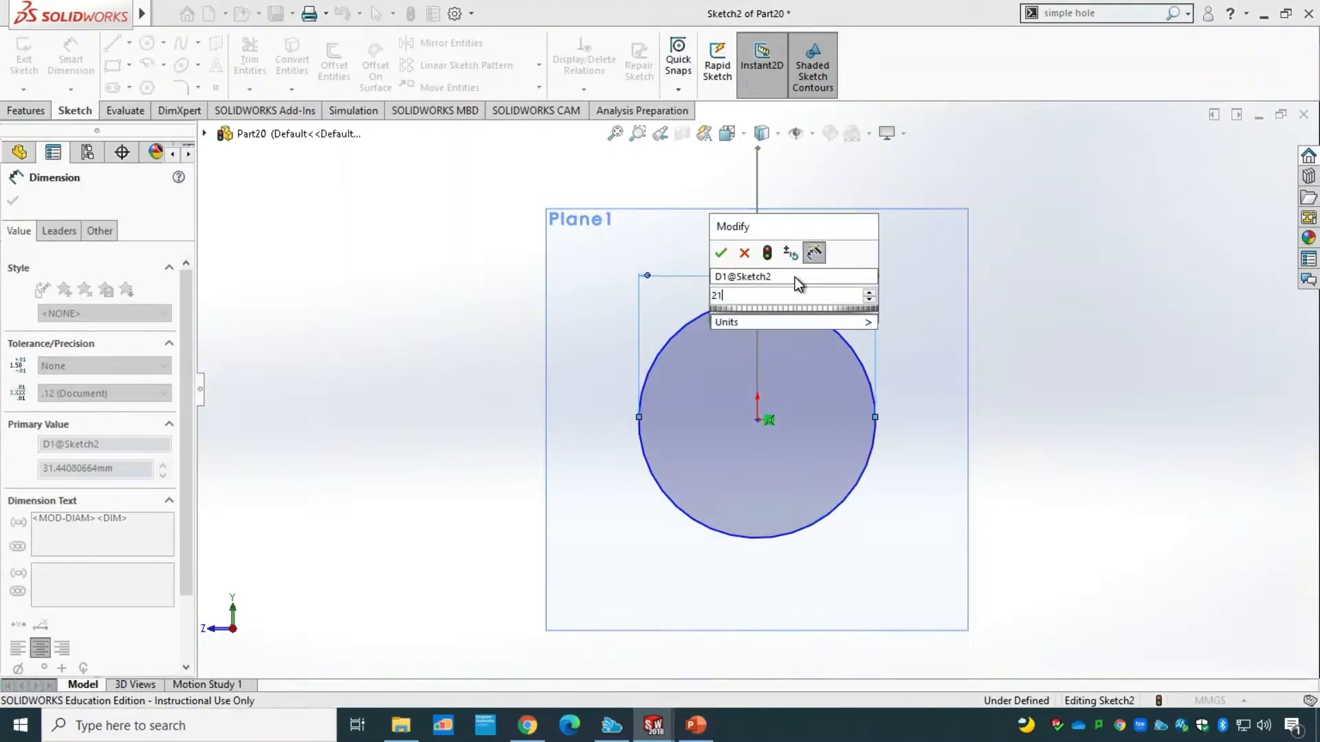
key("Return")
left_click(38, 76)
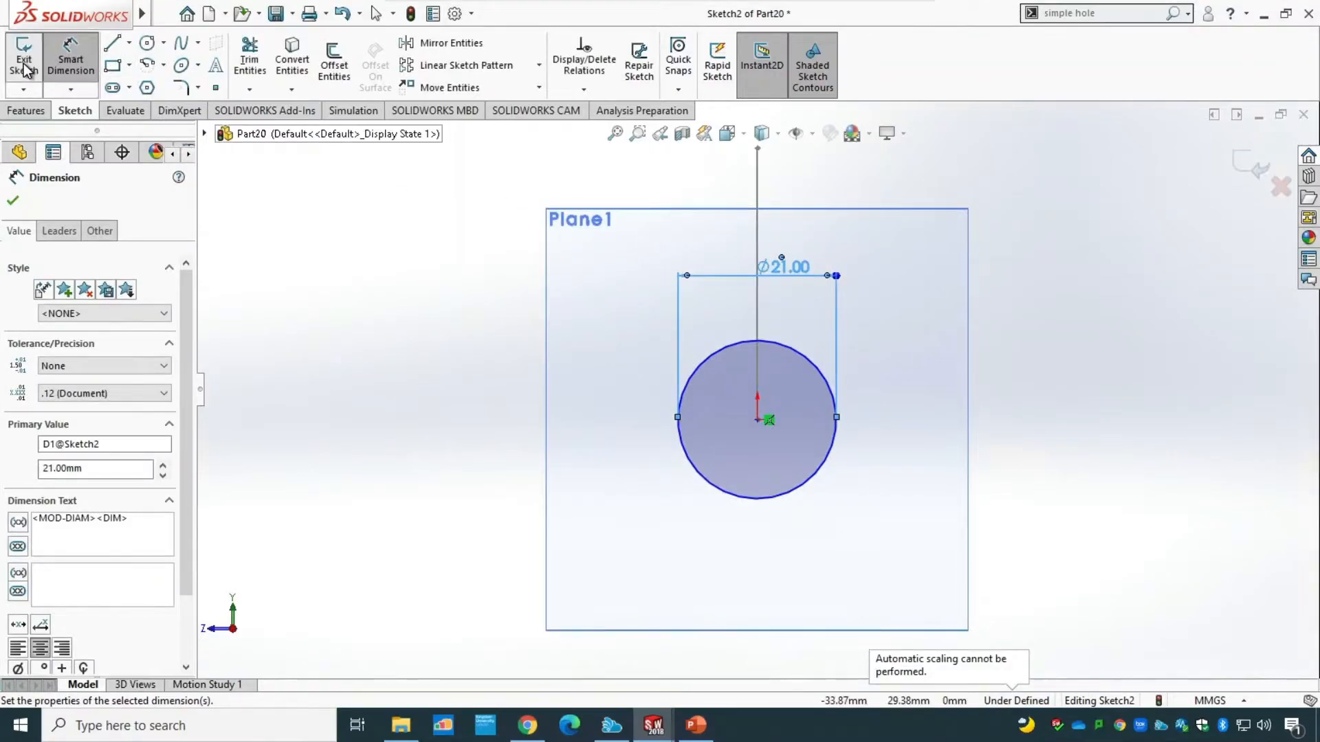
Set up a Swept Boss/Base with the 21 mm circle as the profile and the quarter arc as the path.
middle_click_drag(449, 332, 192, 377)
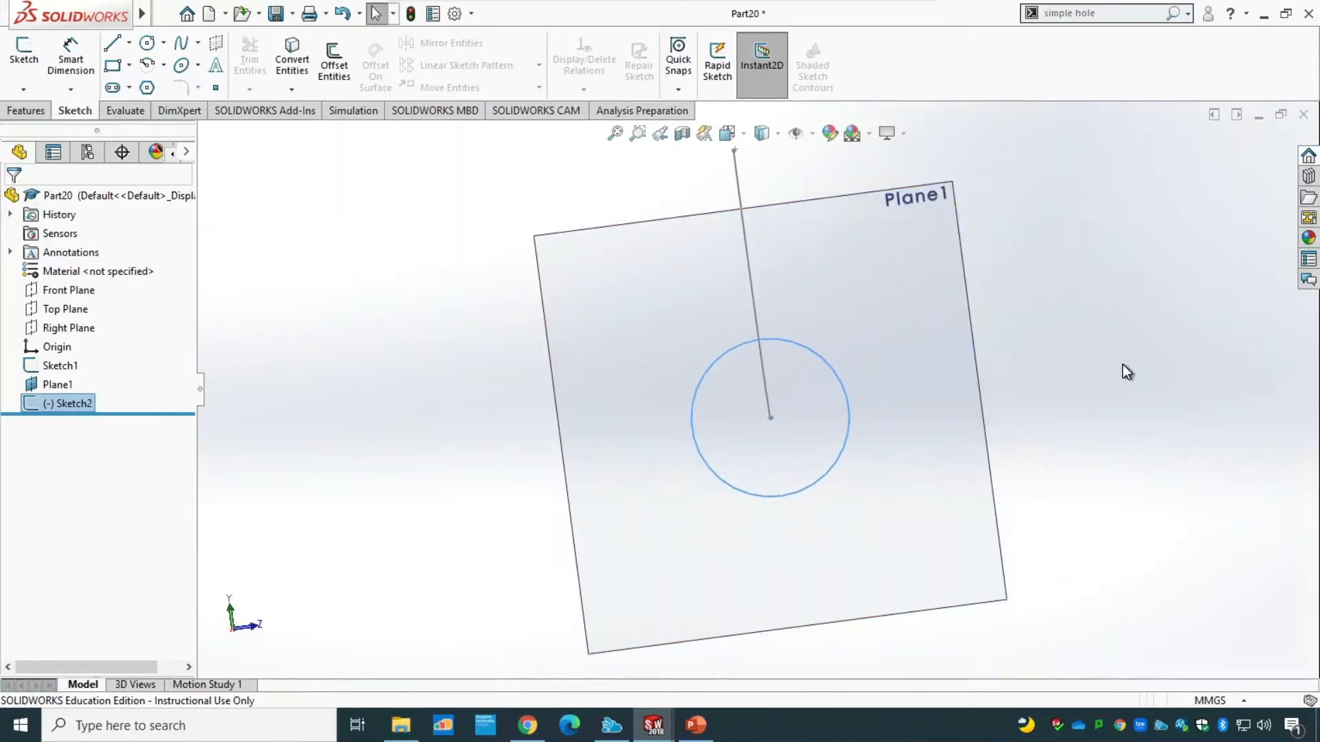
mouse_move(1123, 368)
middle_mouse_down()
mouse_move(972, 415)
mouse_move(1002, 435)
mouse_move(986, 424)
middle_mouse_up()
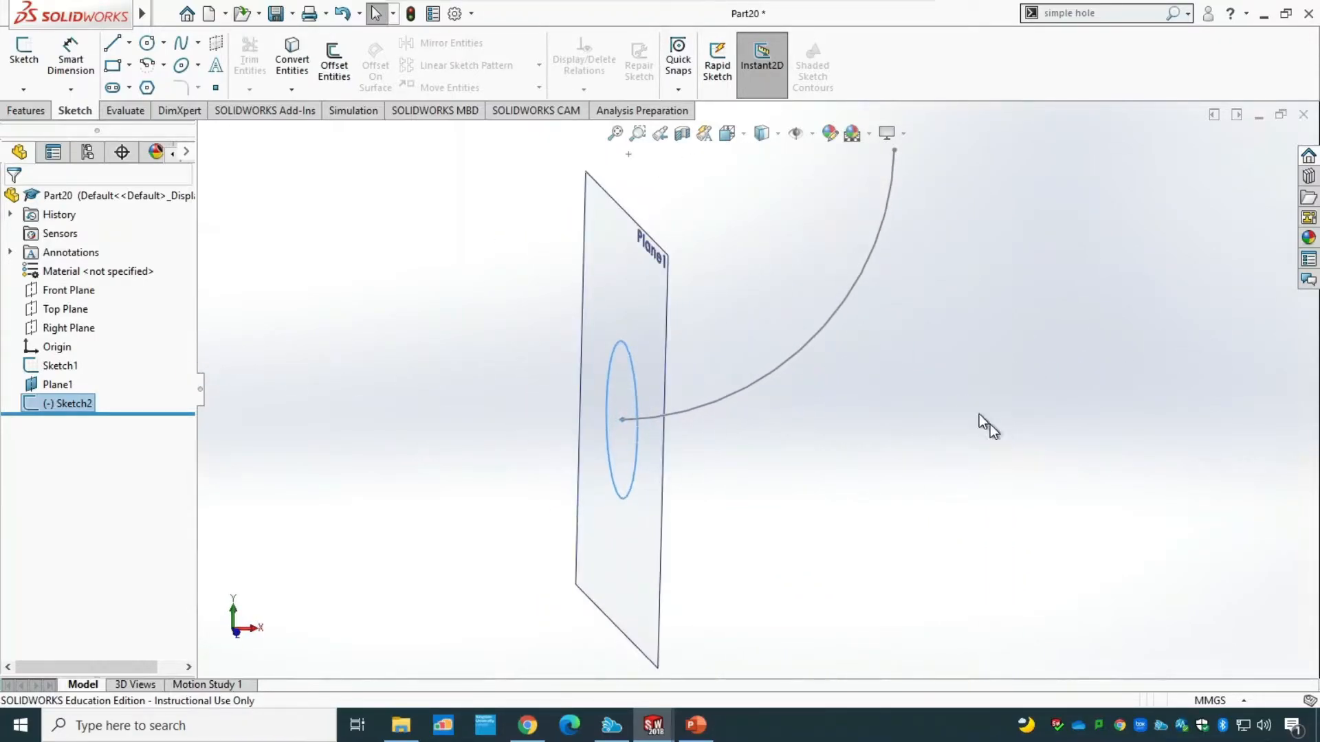
left_click(26, 112)
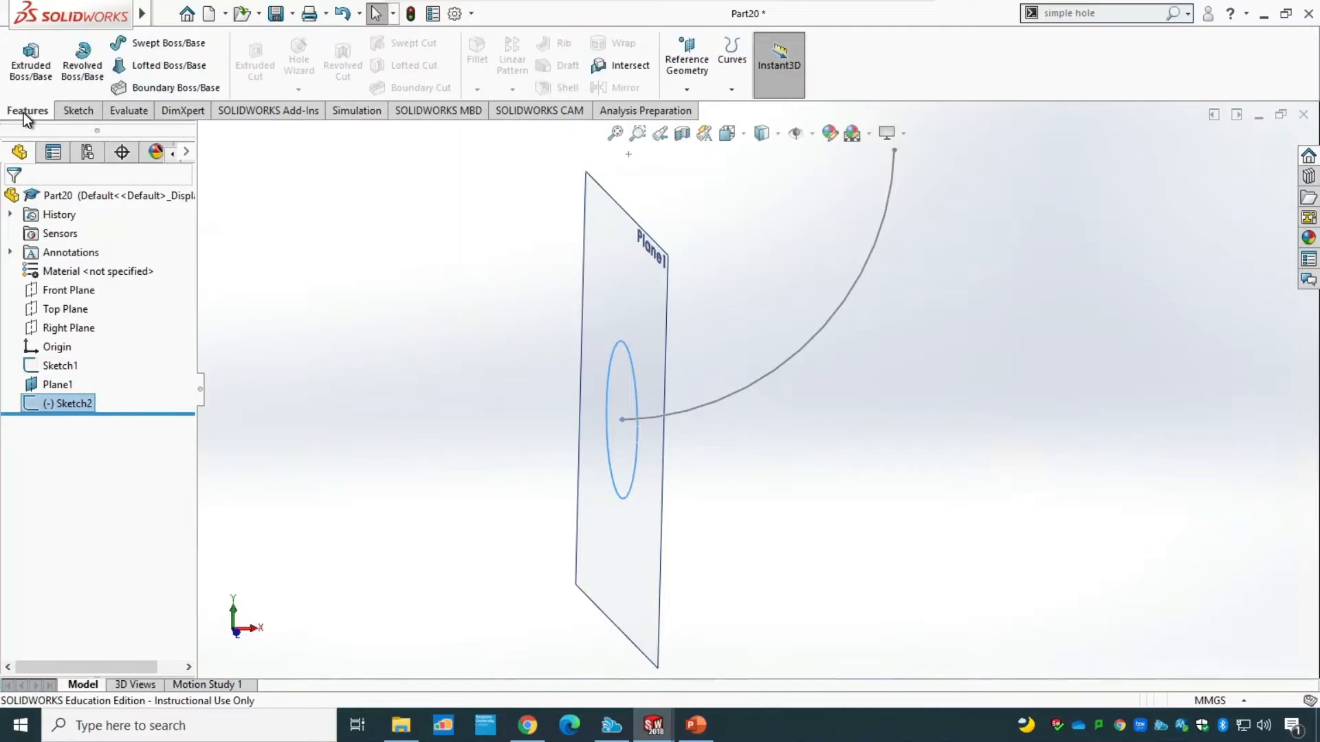
left_click(166, 44)
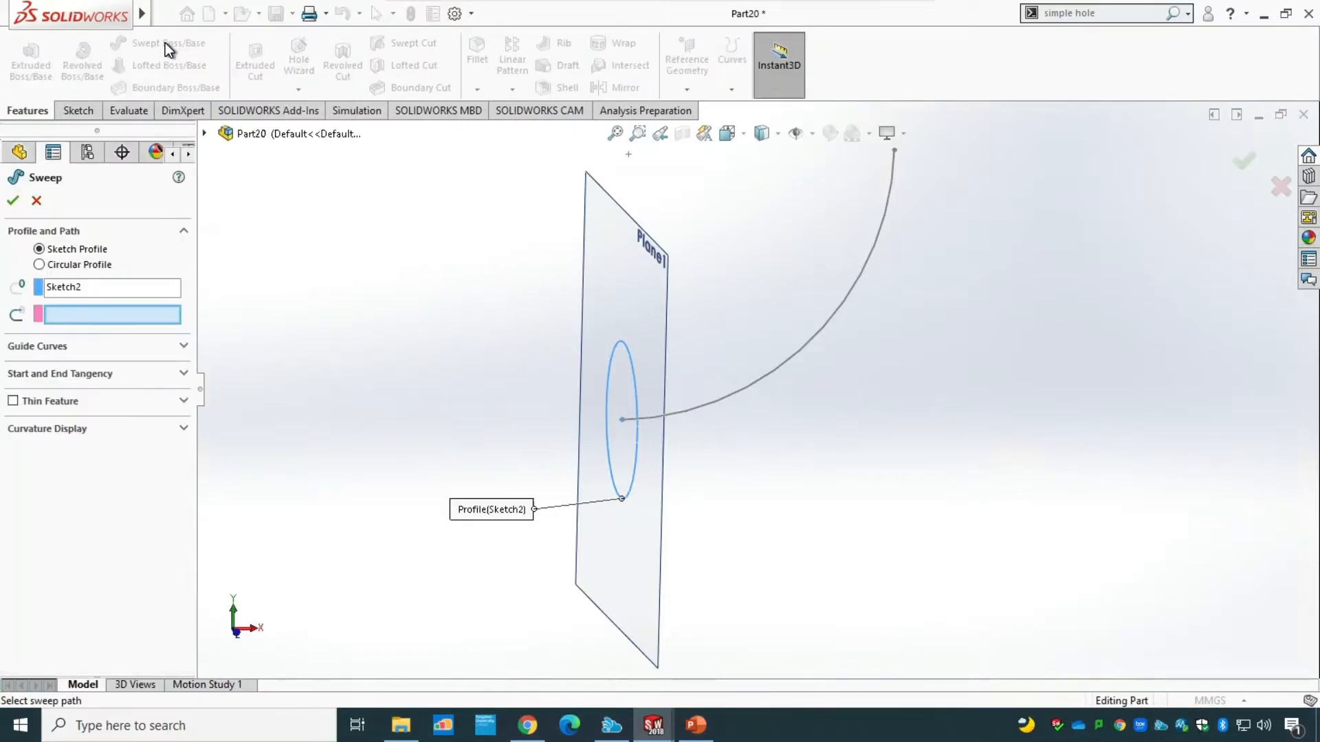
left_click(69, 289)
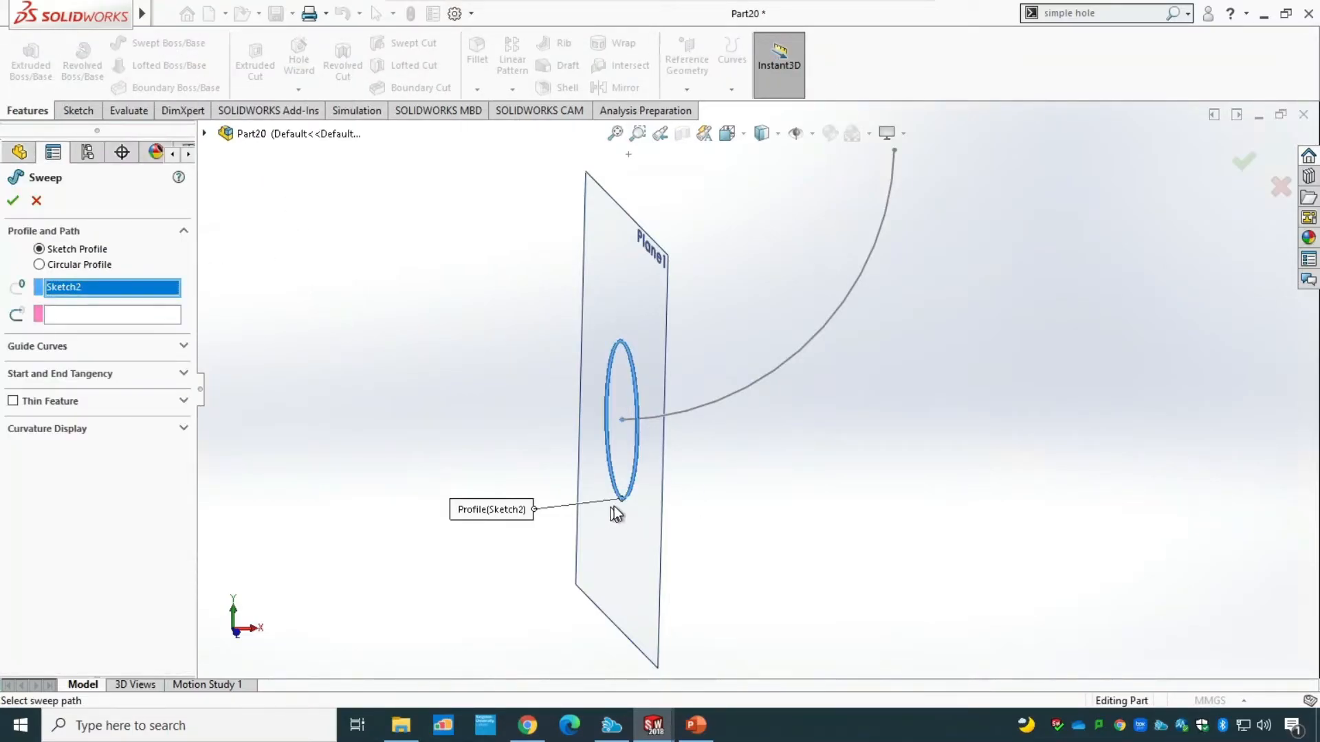
left_click(92, 316)
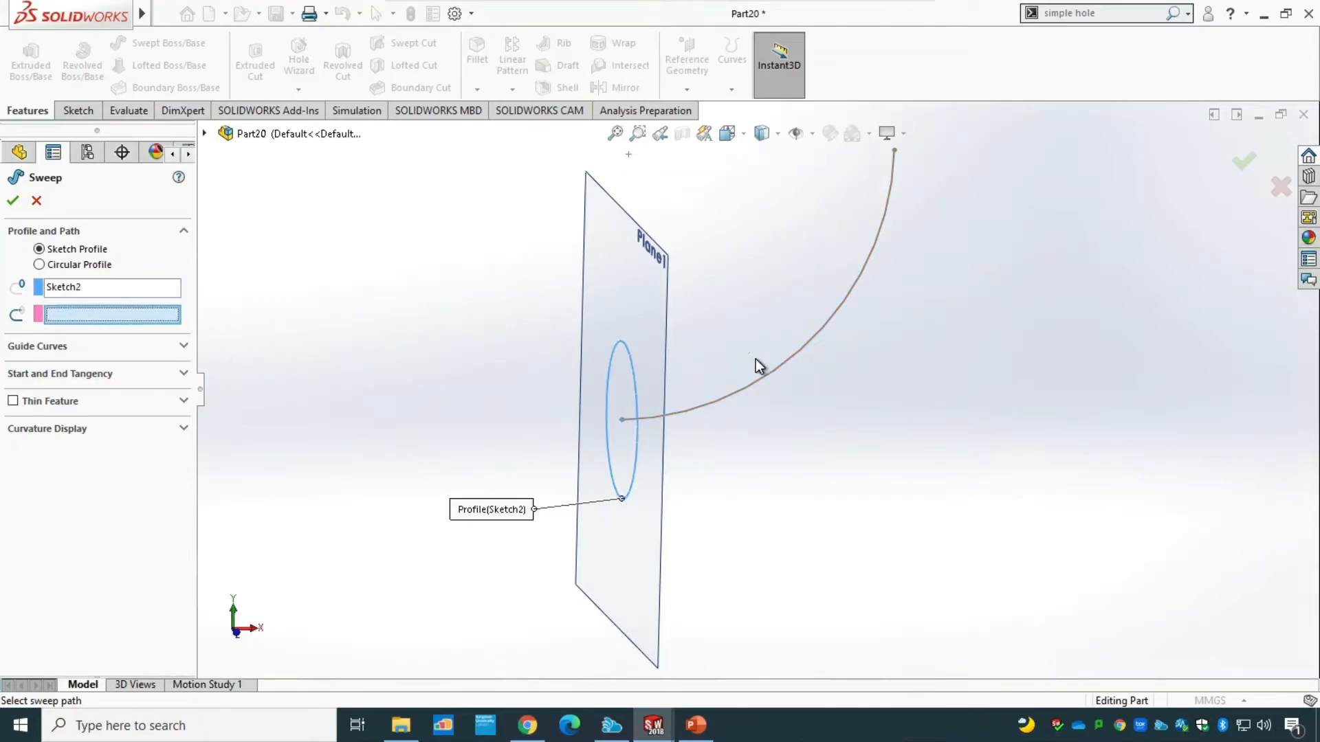
left_click(782, 366)
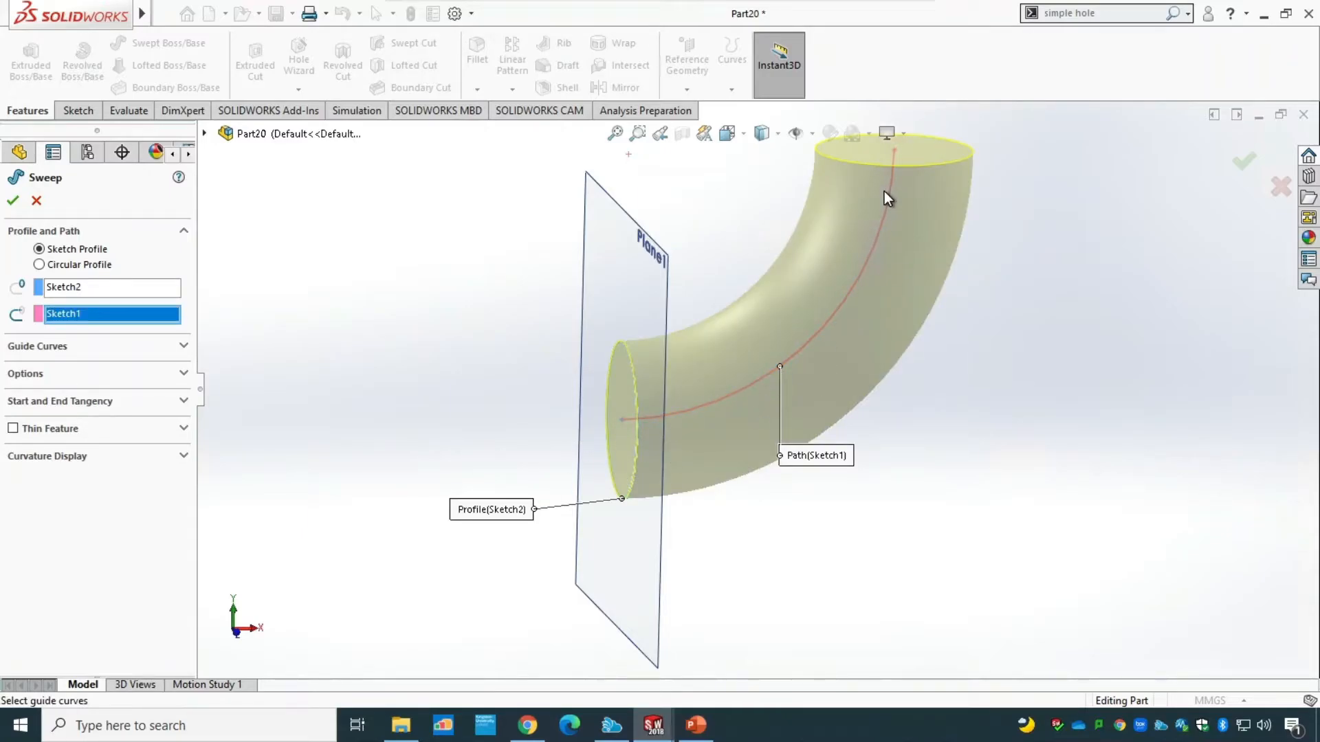
Check the drawing in PowerPoint, return to SolidWorks and complete the sweep as a one-direction thin feature 2.50 mm thick.
left_click(696, 725)
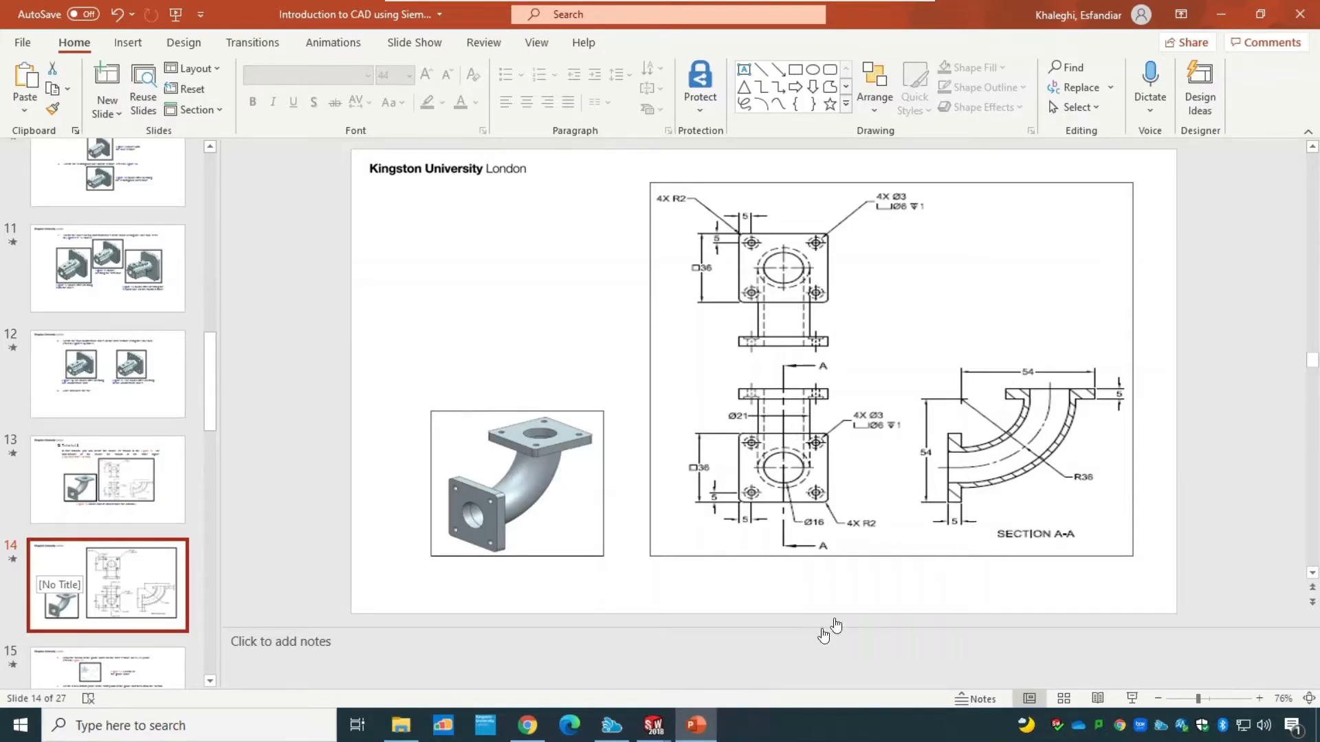
left_click(653, 729)
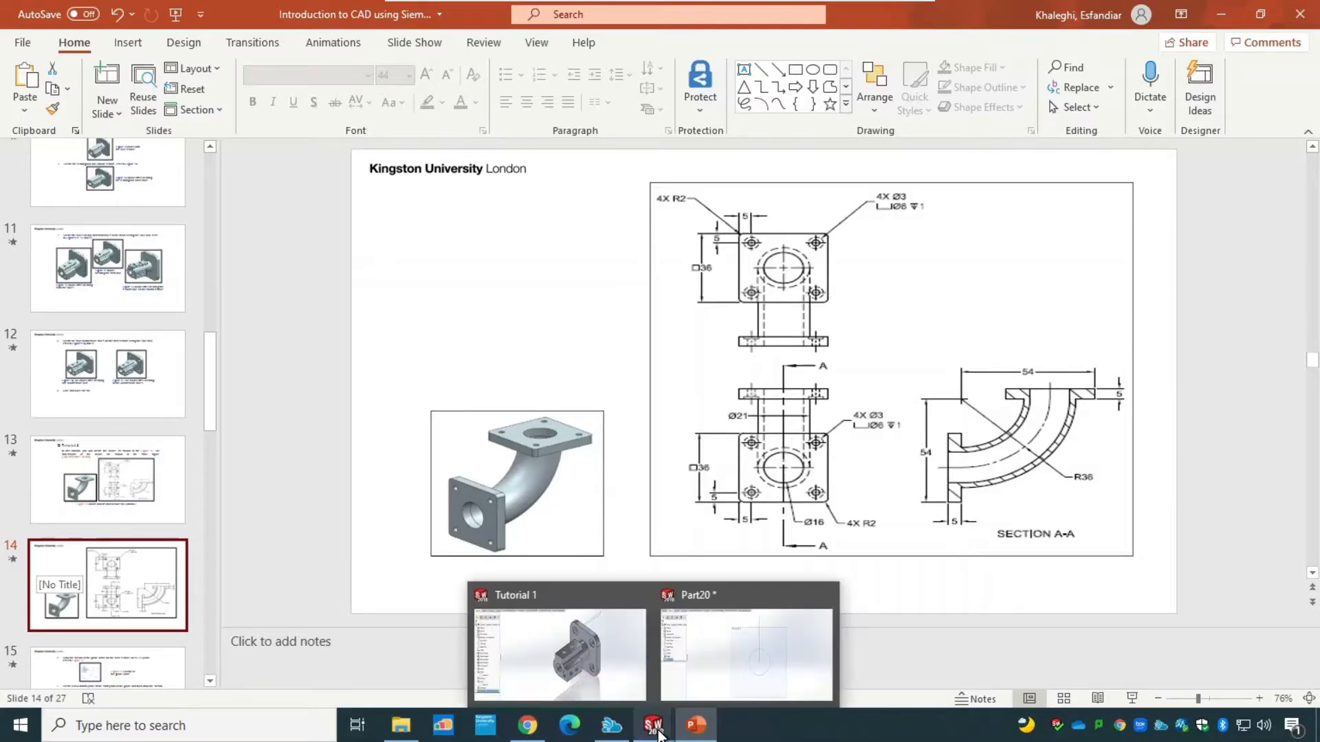
left_click(709, 665)
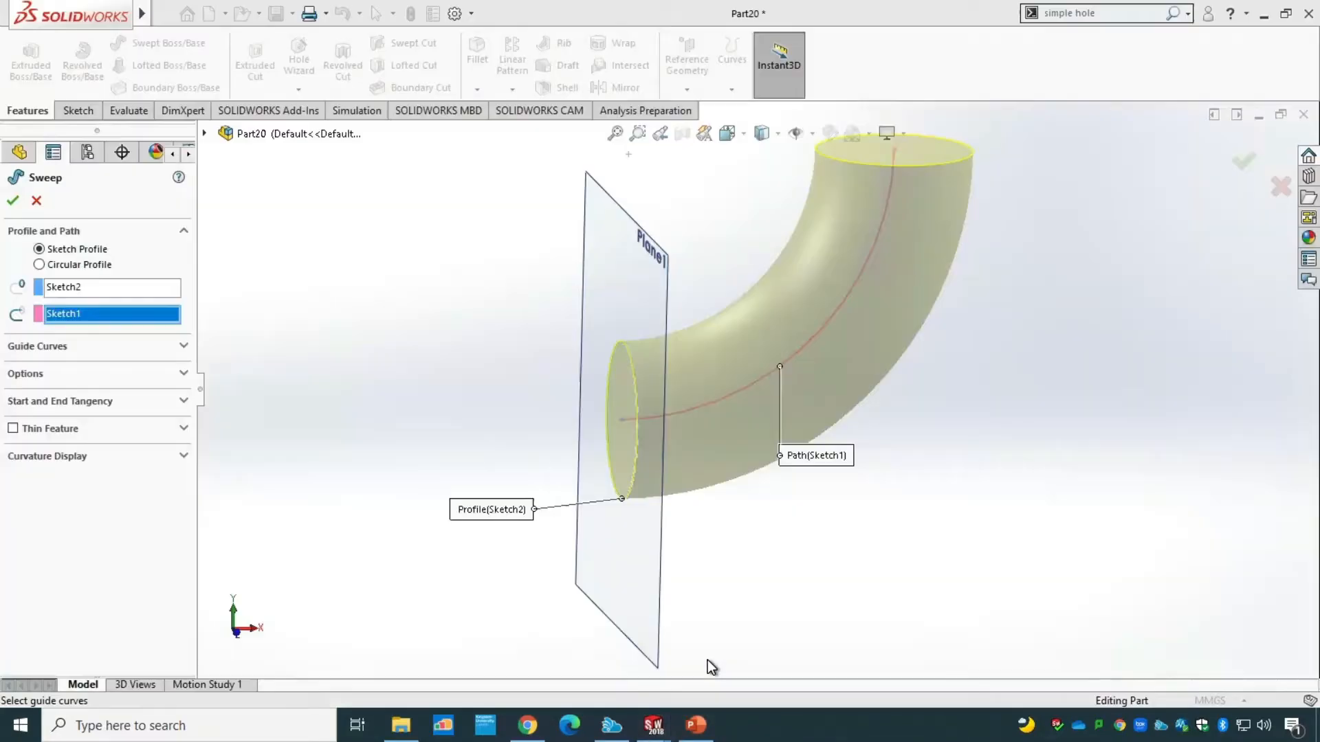
left_click(13, 429)
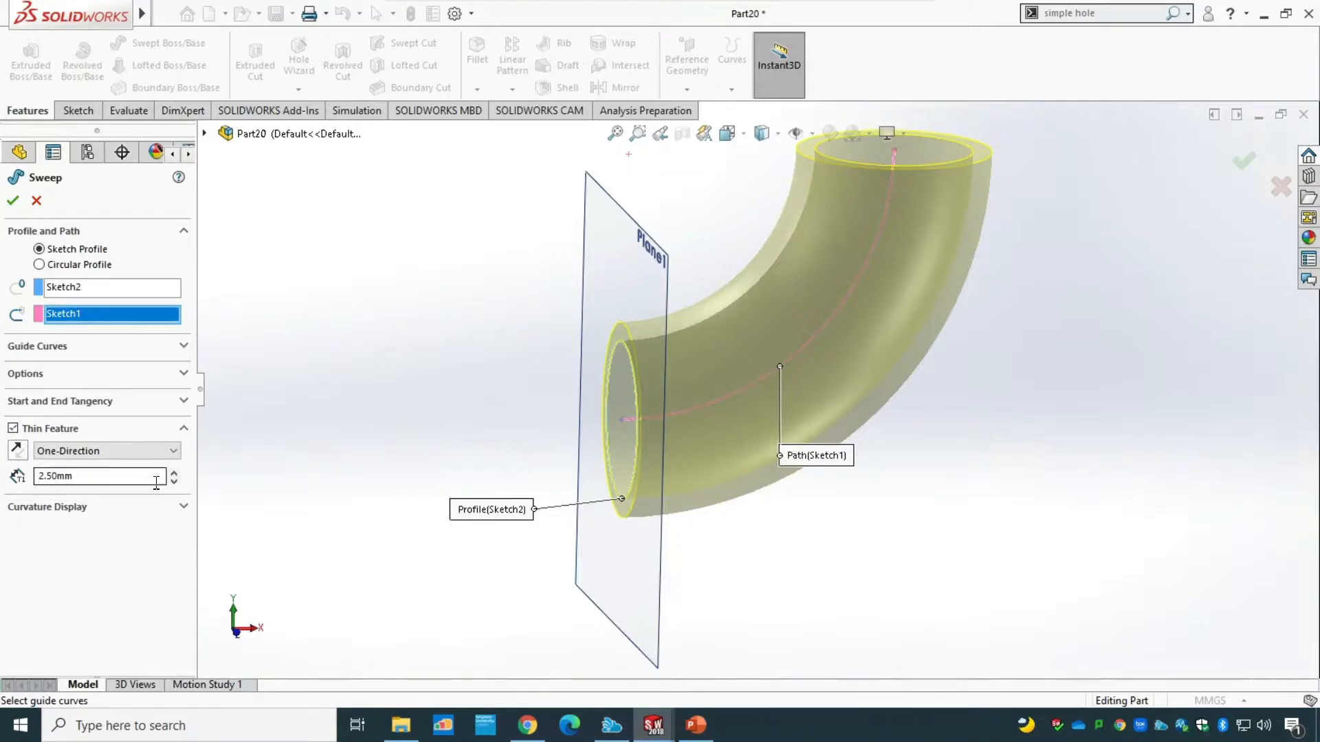
middle_click_drag(436, 545, 495, 566)
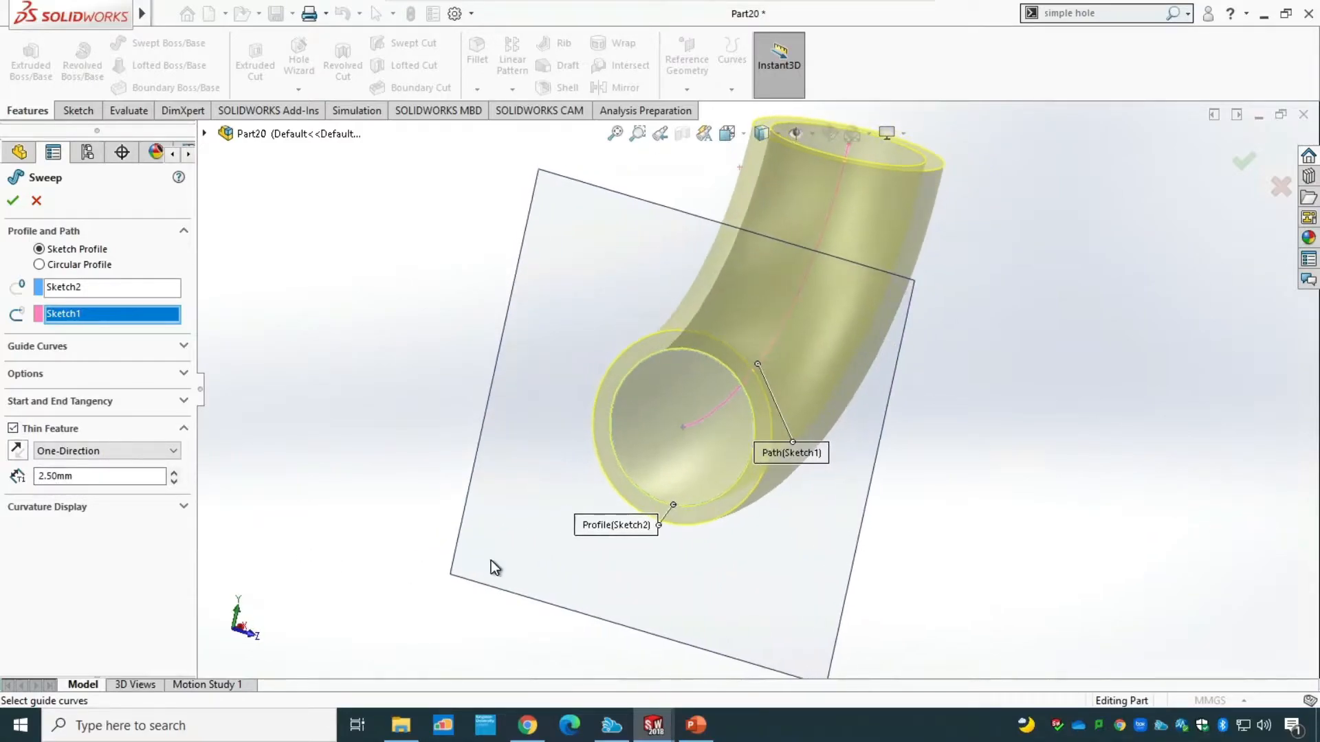
left_click(13, 200)
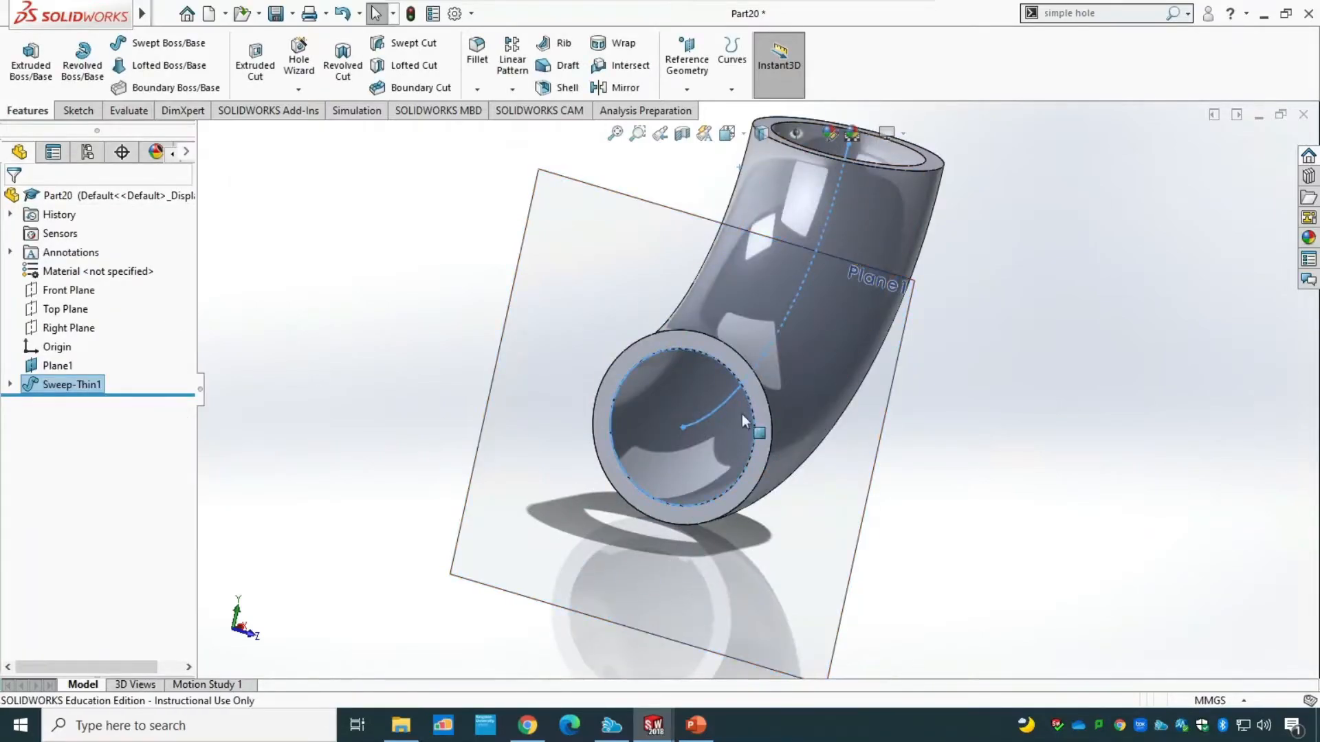
Check the flange dimensions on the drawing in PowerPoint, return to SolidWorks and start a sketch on the pipe's lower ring-shaped end face.
middle_click_drag(1115, 517, 1038, 508)
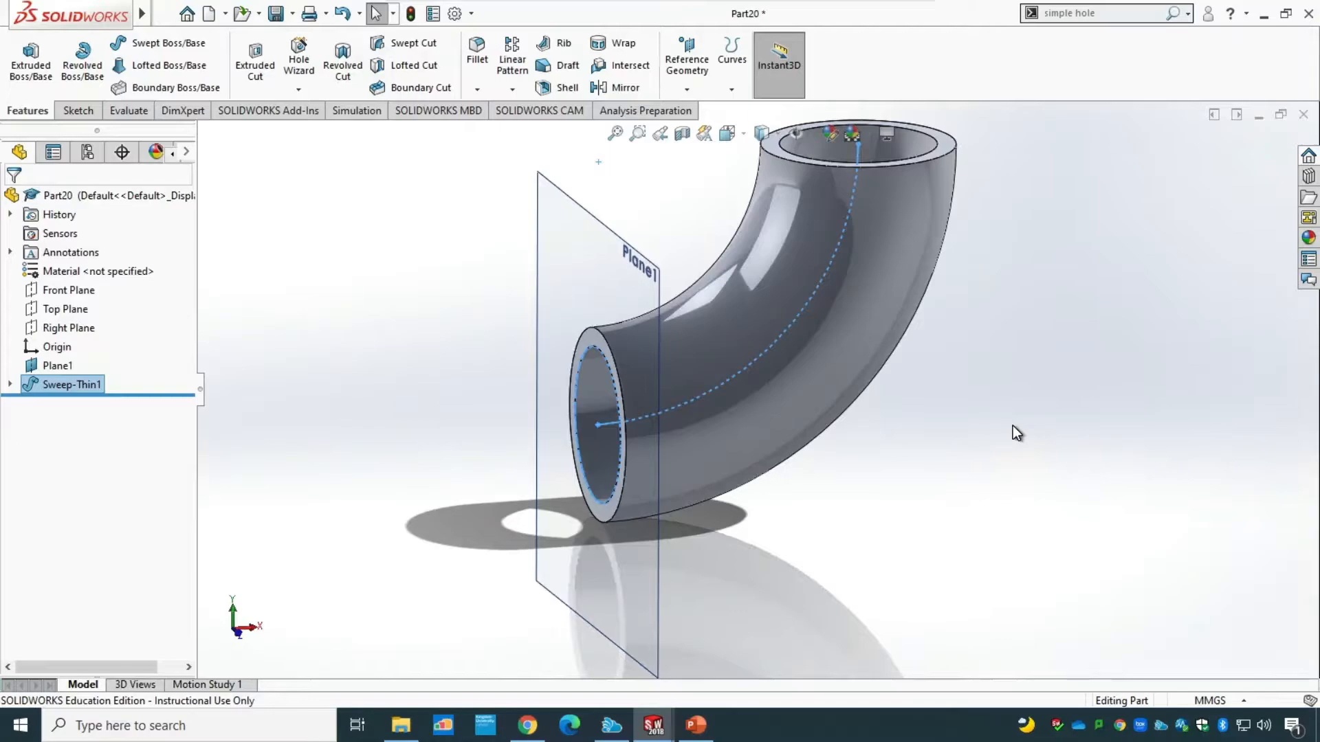
left_click(697, 726)
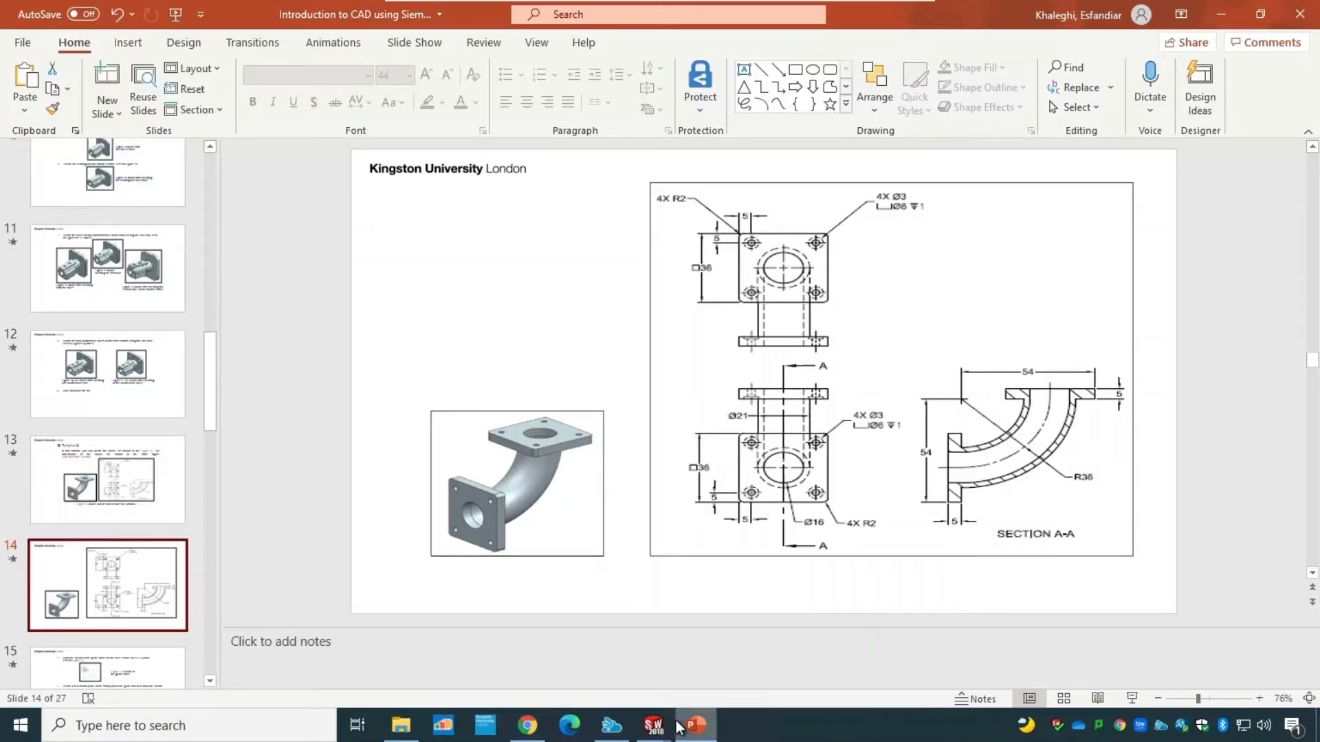
left_click(758, 660)
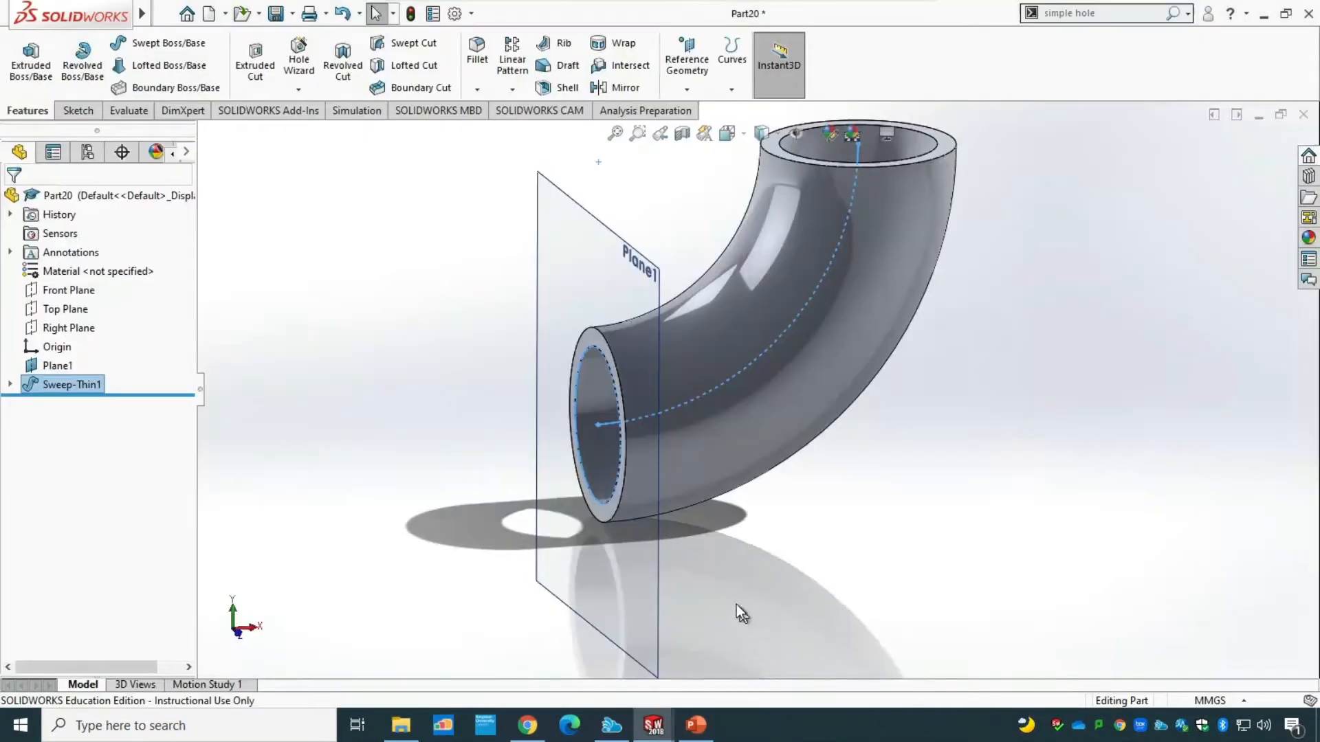
left_click(74, 111)
left_click(24, 55)
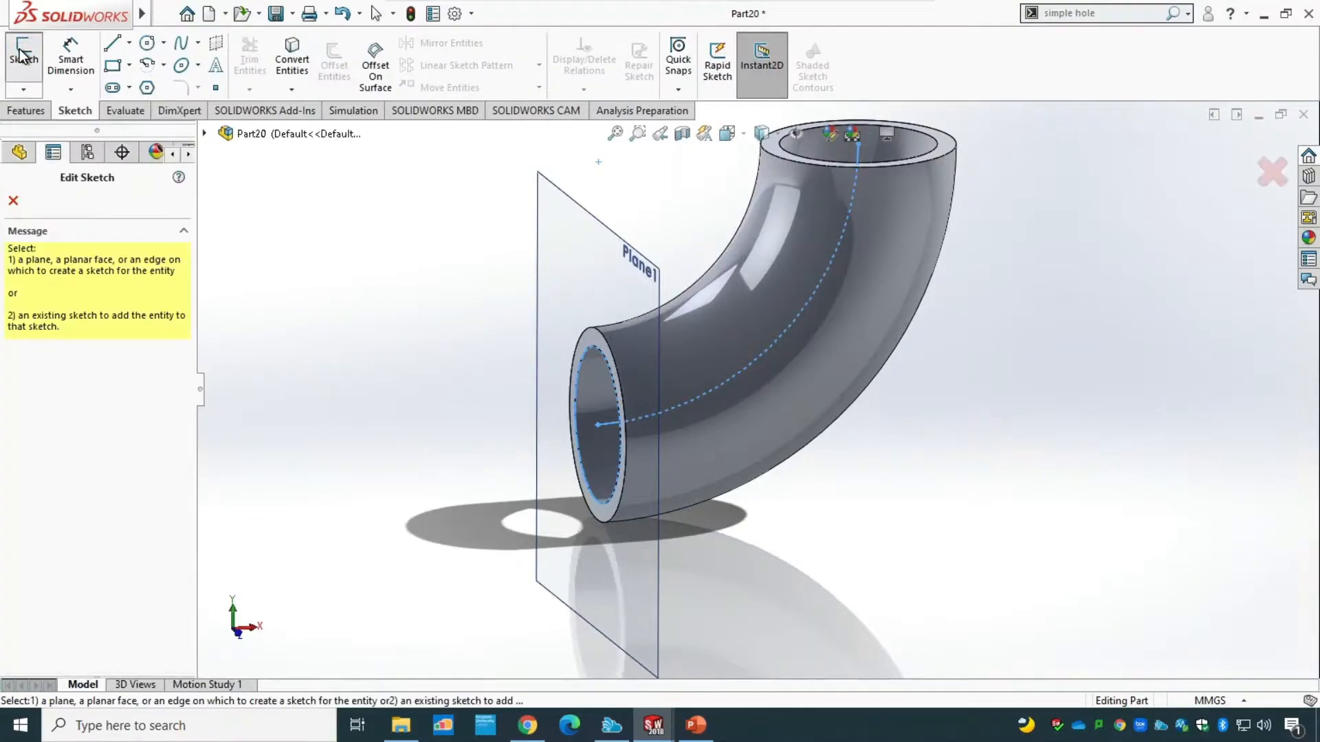
left_click(608, 509)
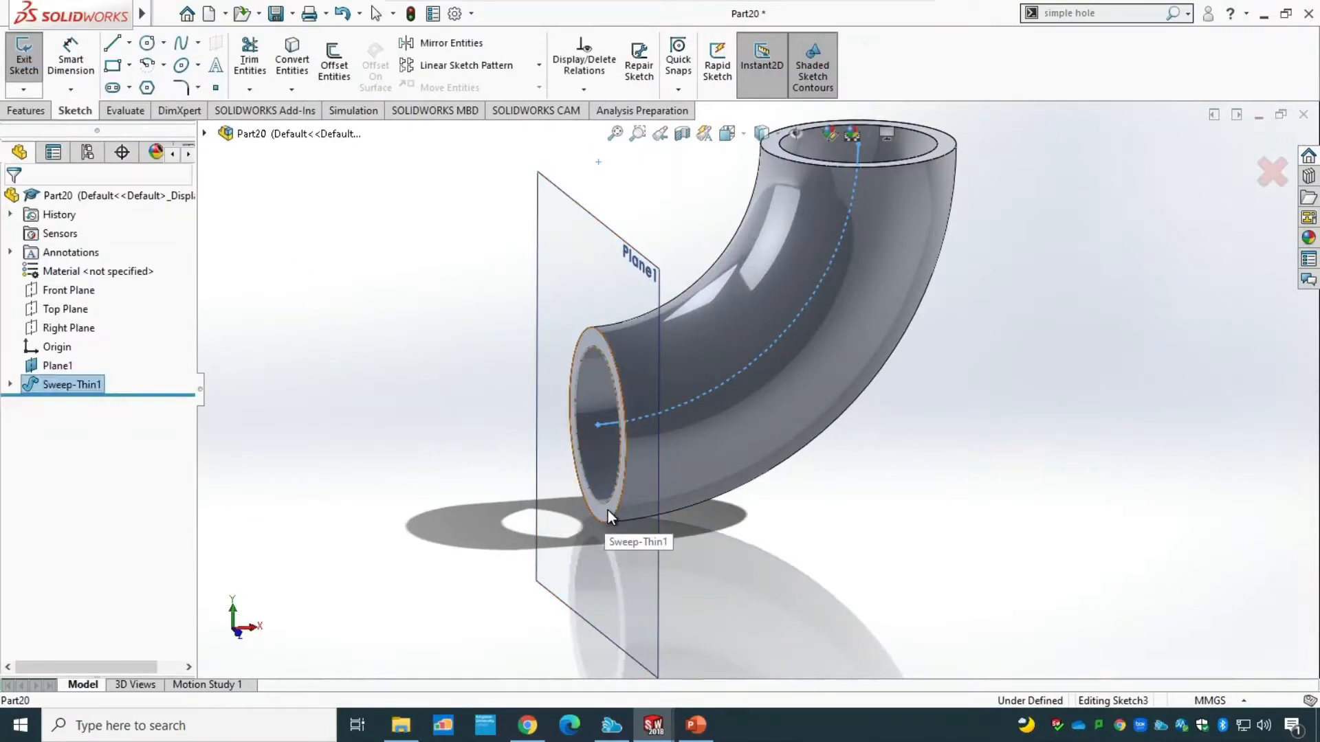
left_click(608, 510)
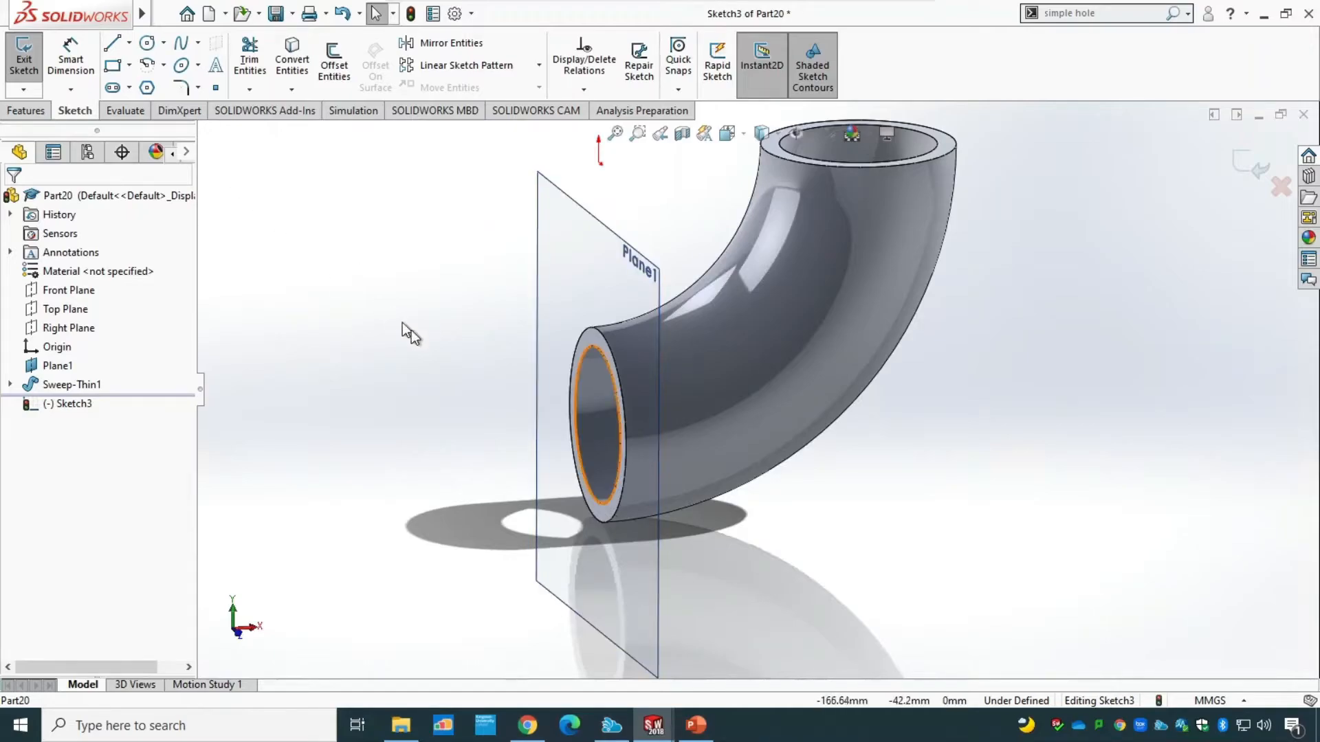
In the left view, sketch a center rectangle about 41.5 by 37.4 mm around the pipe's lower opening, starting from the opening's centre.
key("ctrl+4")
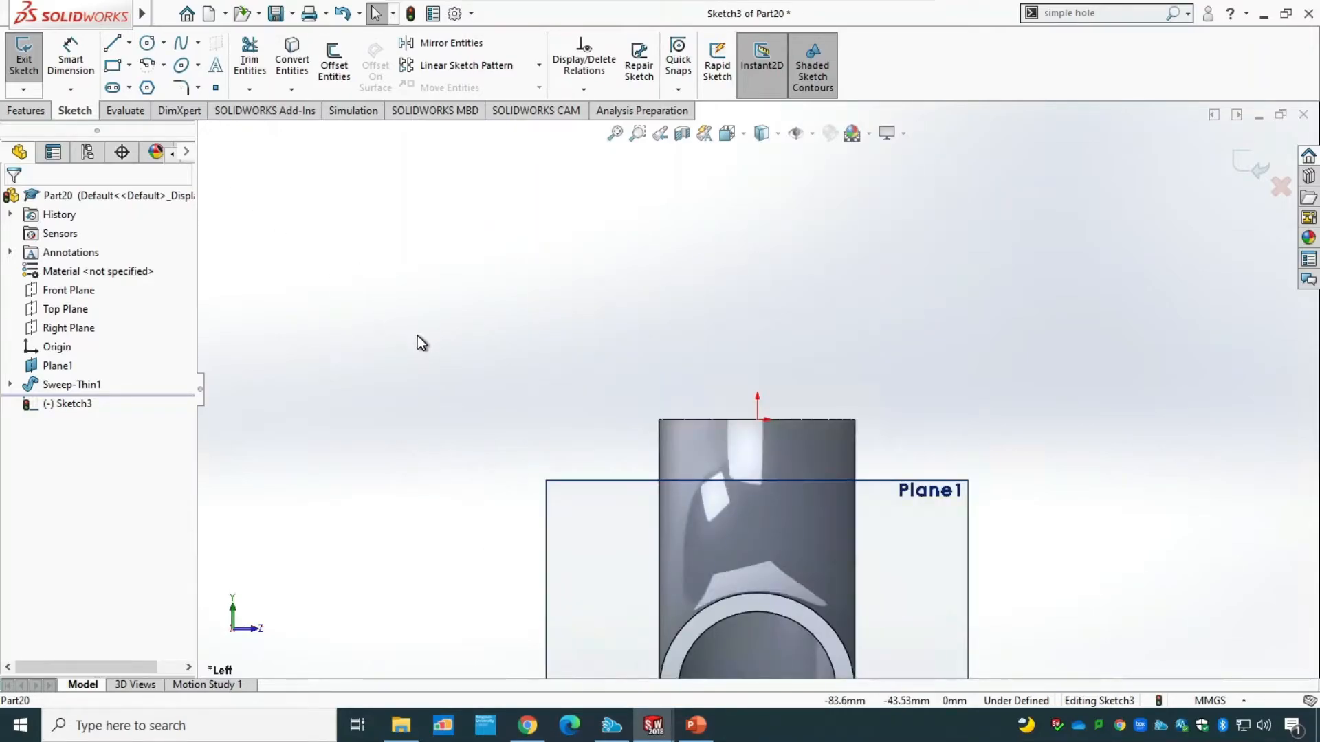
scroll(639, 509, "down", 3)
scroll(694, 548, "up", 8)
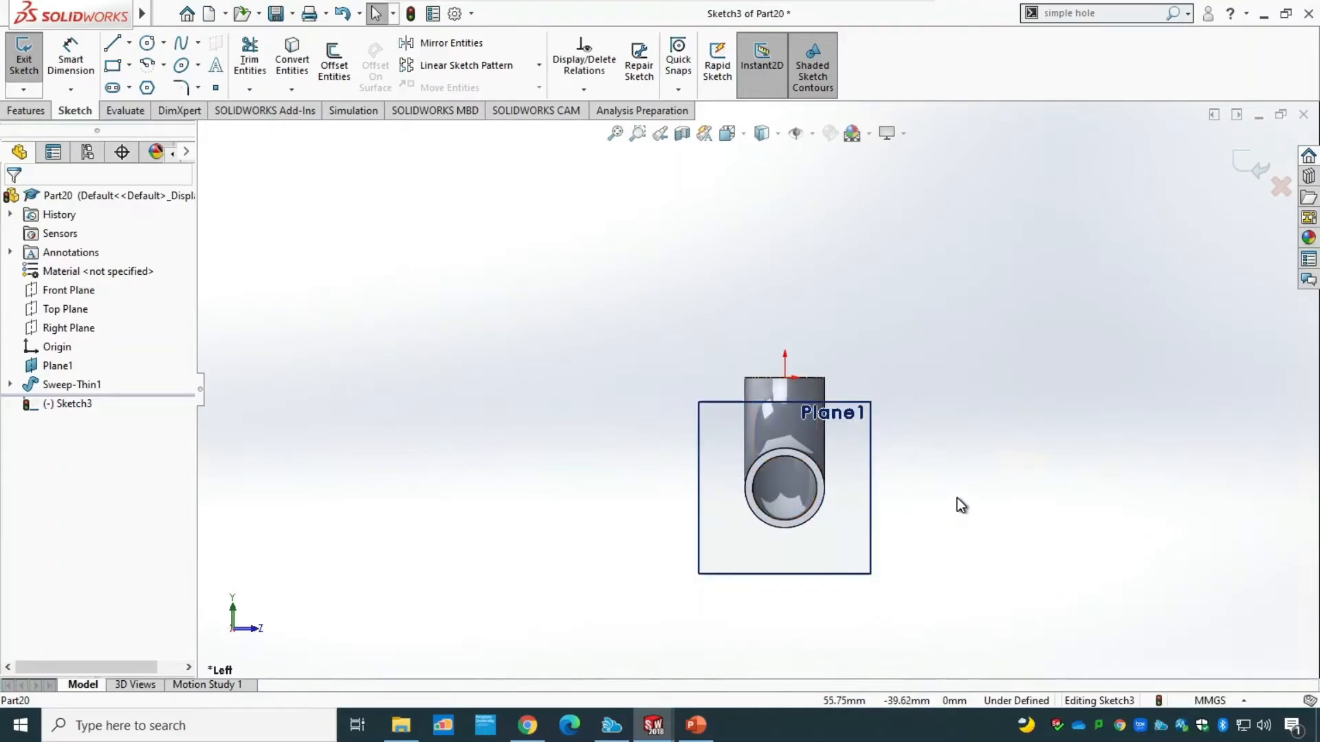
scroll(834, 523, "down", 5)
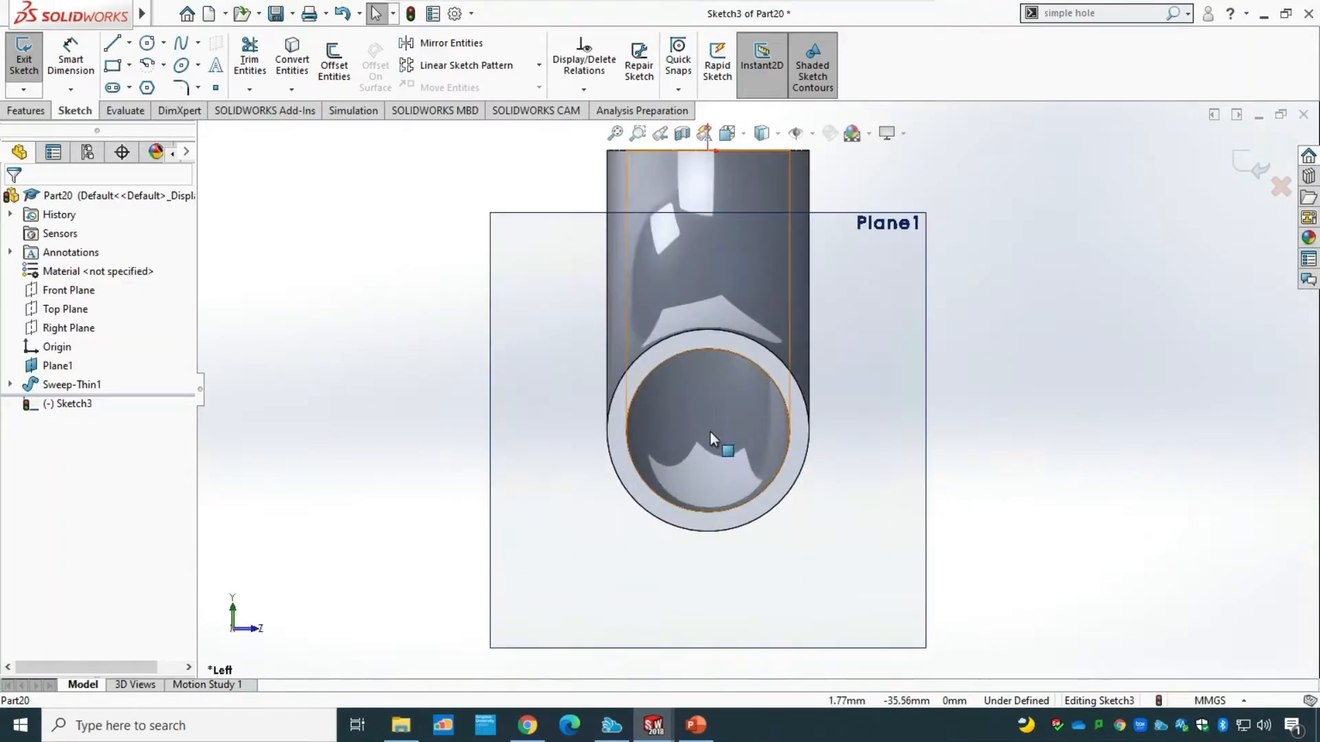
scroll(1036, 450, "up", 3)
mouse_move(1007, 471)
middle_mouse_down()
mouse_move(904, 468)
mouse_move(1005, 476)
middle_mouse_up()
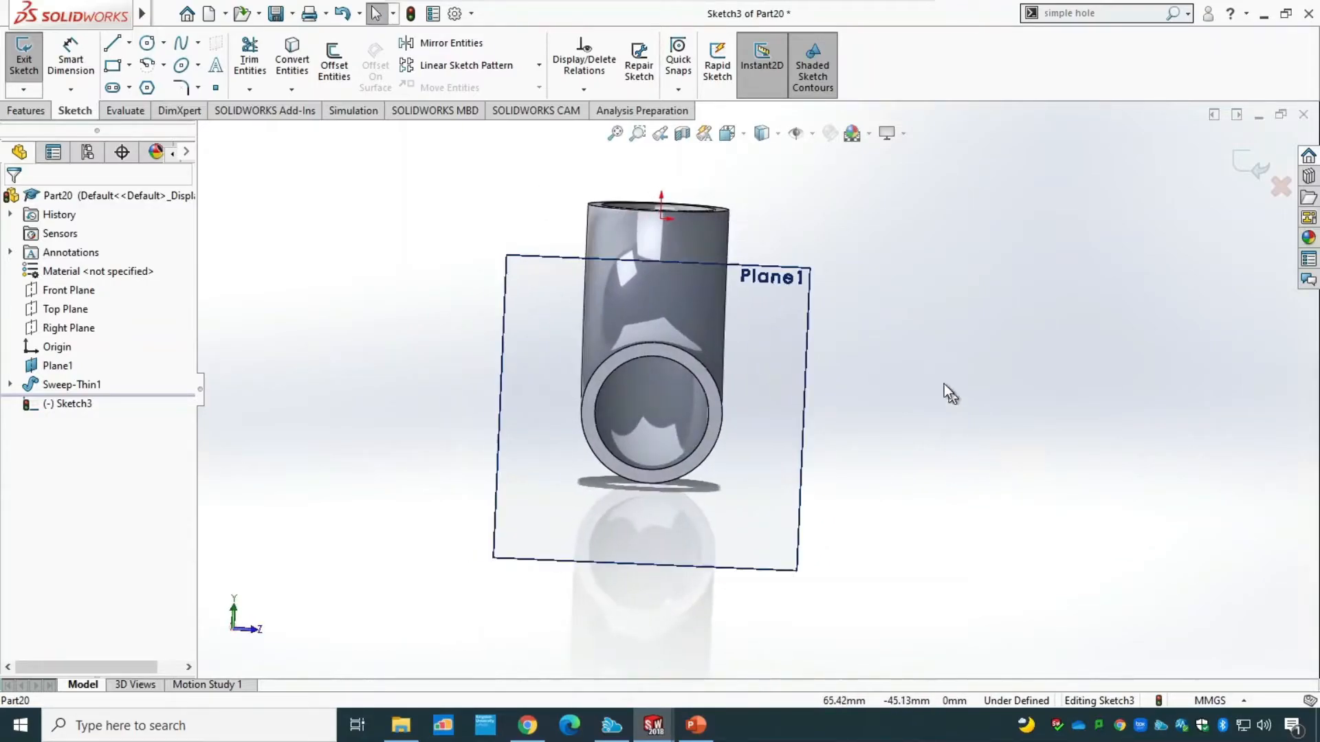
key("ctrl+4")
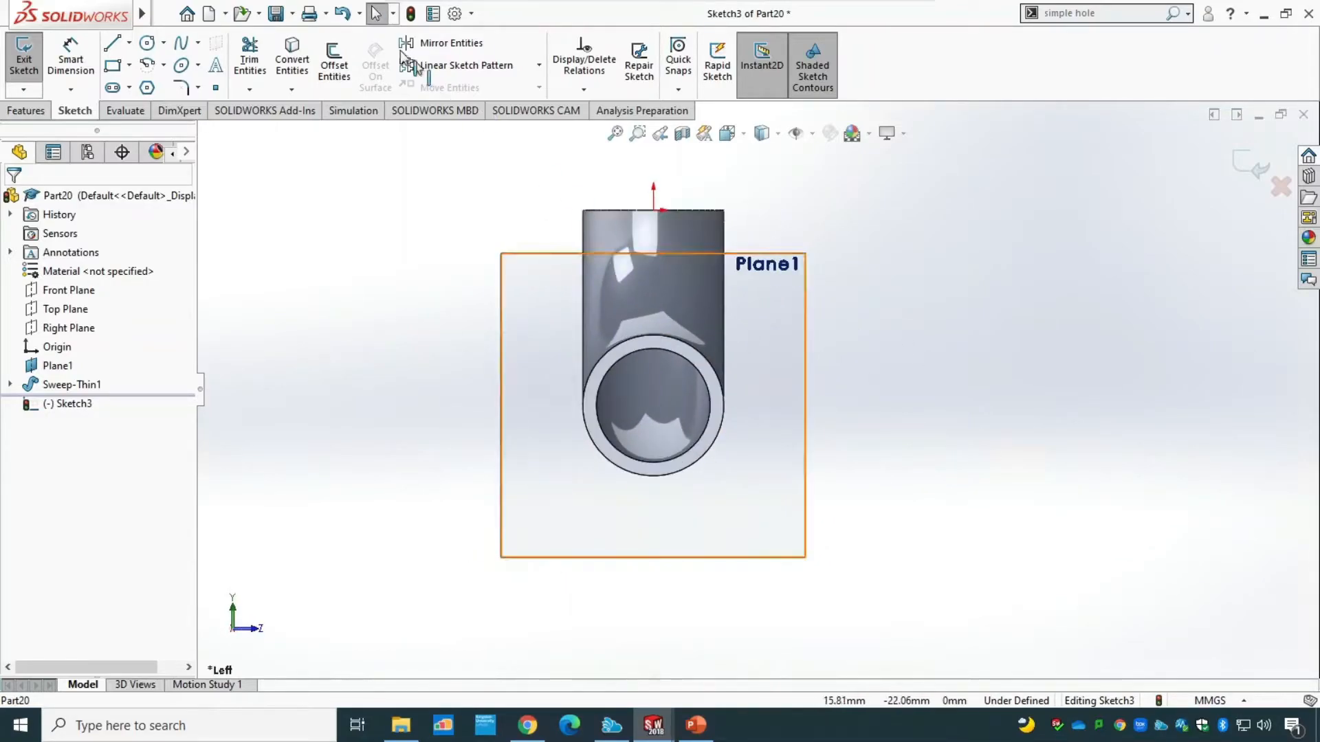
left_click(131, 68)
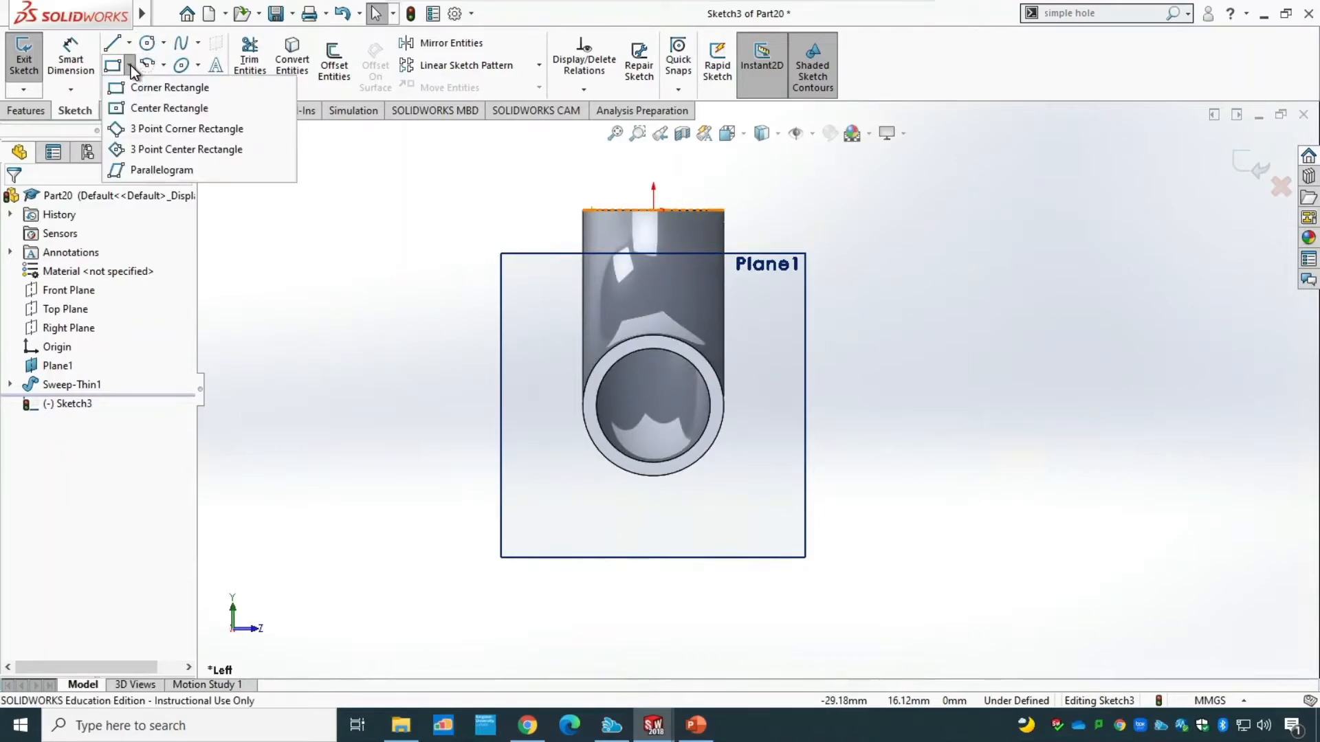
left_click(124, 105)
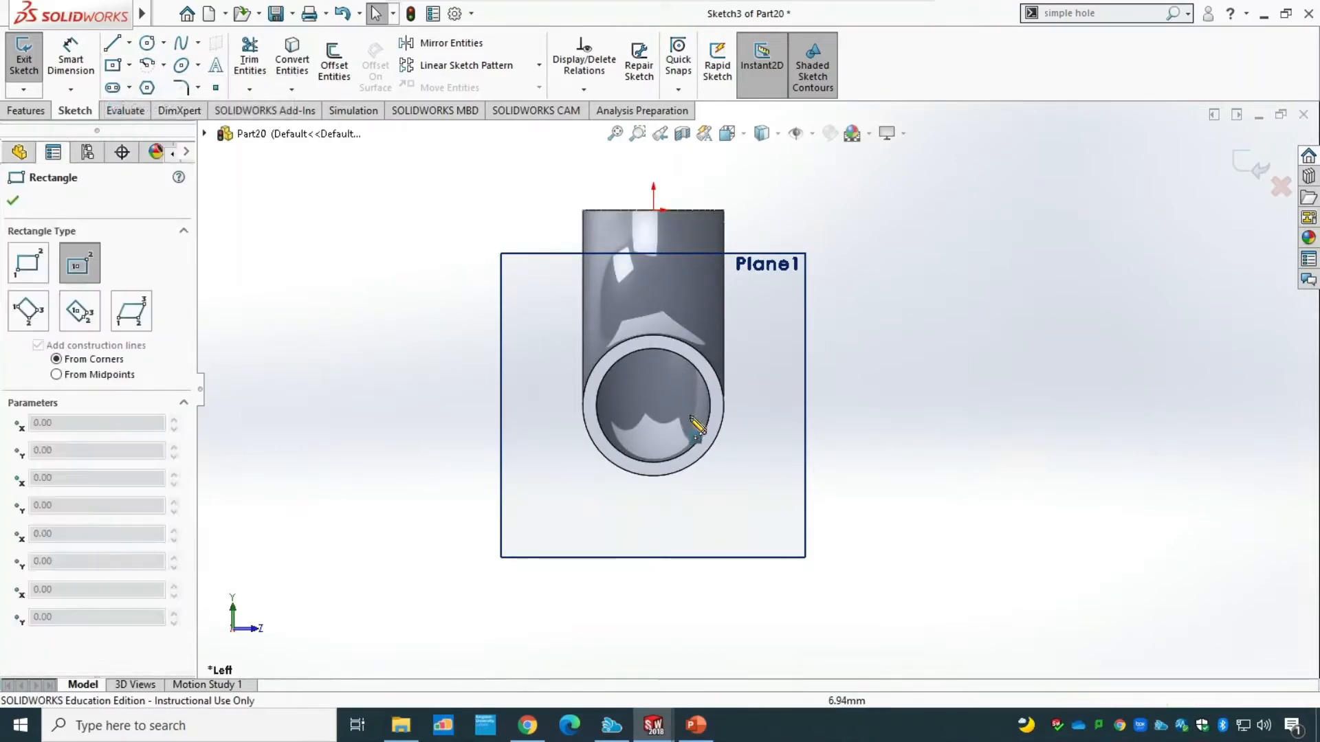
left_click(653, 405)
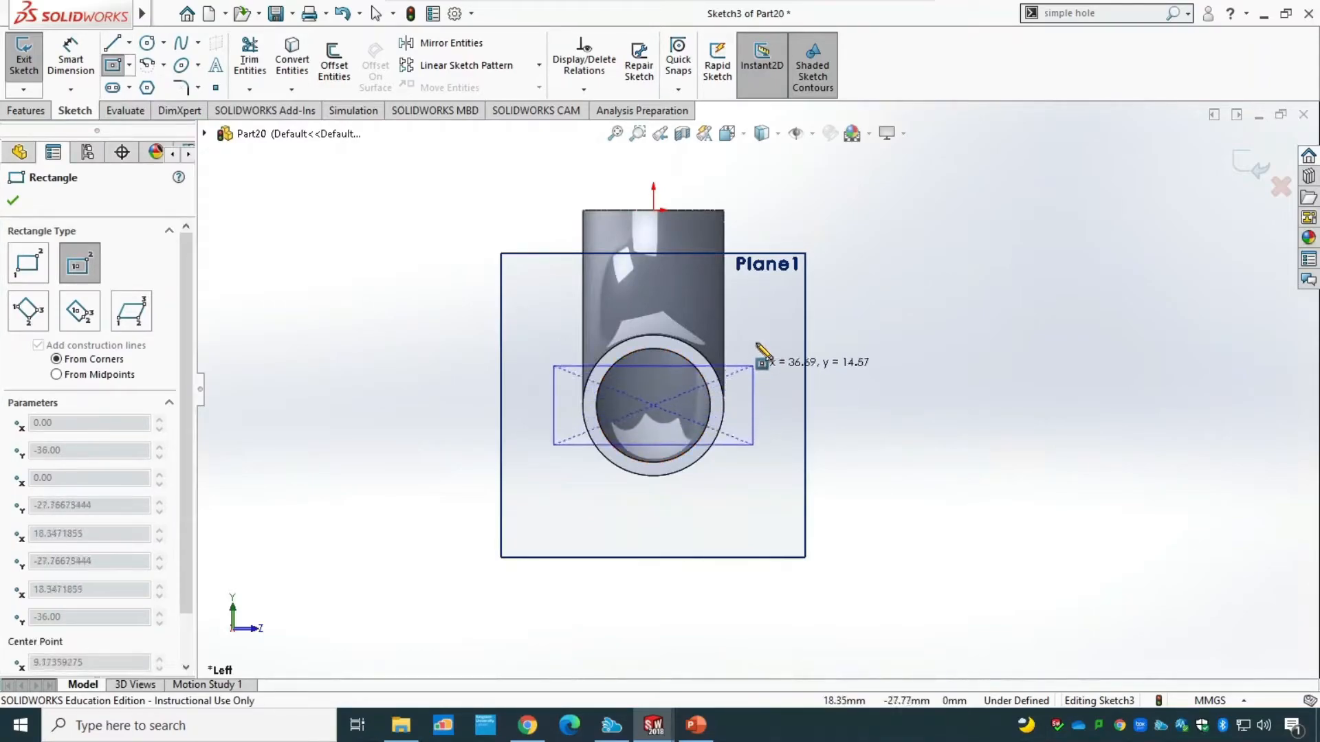
left_click(766, 304)
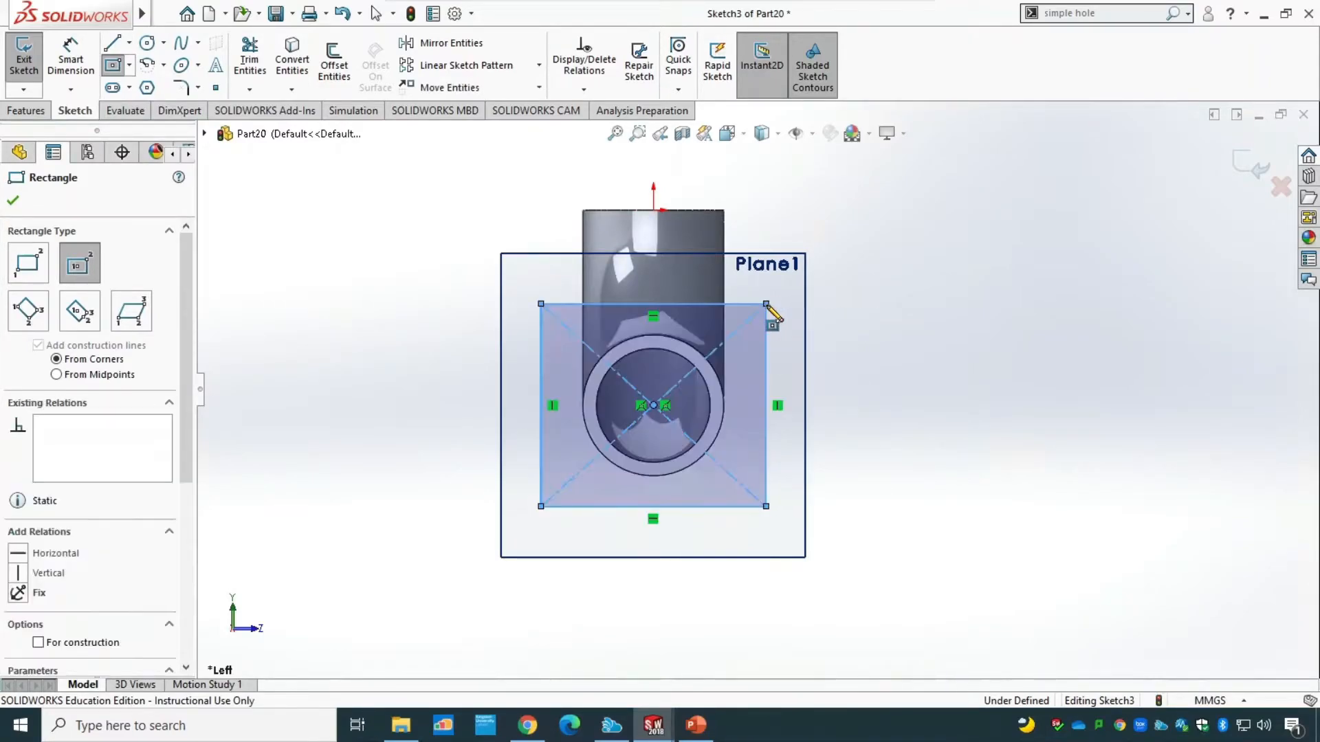
key("Escape")
Dimension the rectangle's width and height at 36 mm each.
key("d")
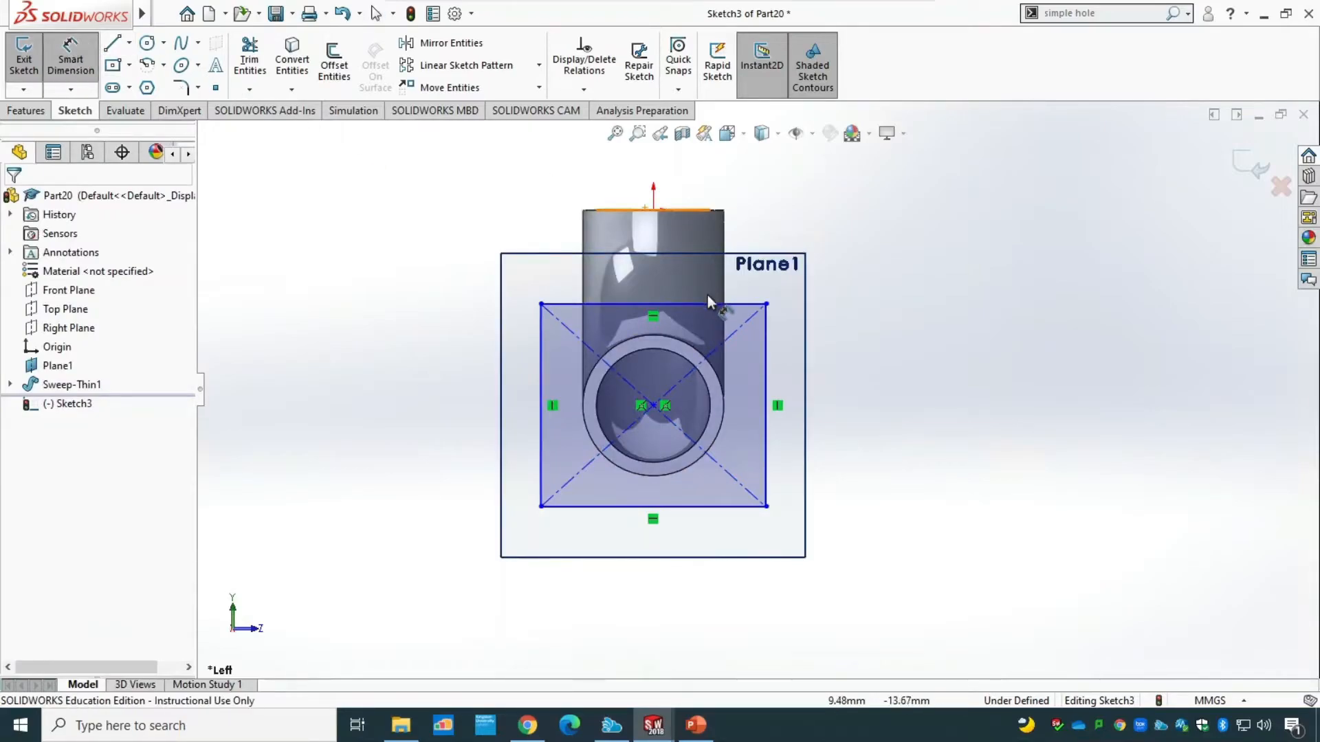
left_click(708, 303)
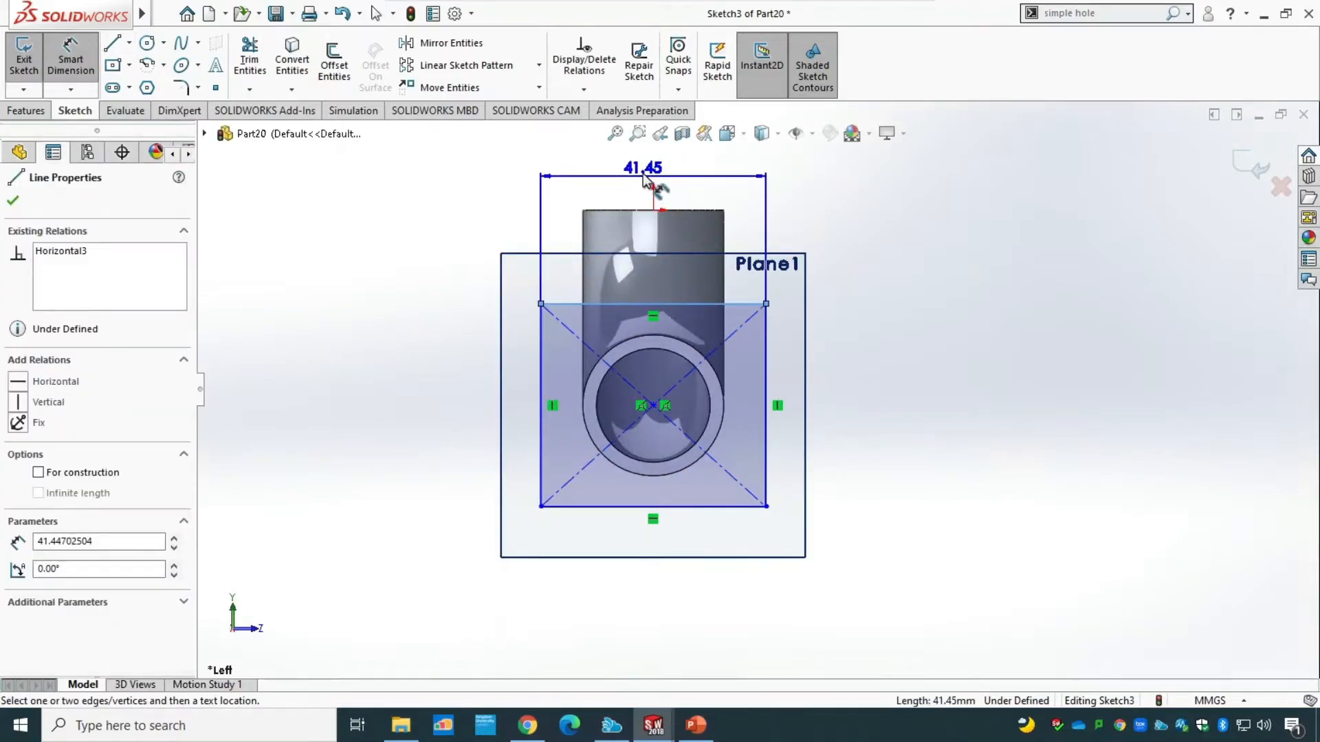
left_click(664, 175)
type("36")
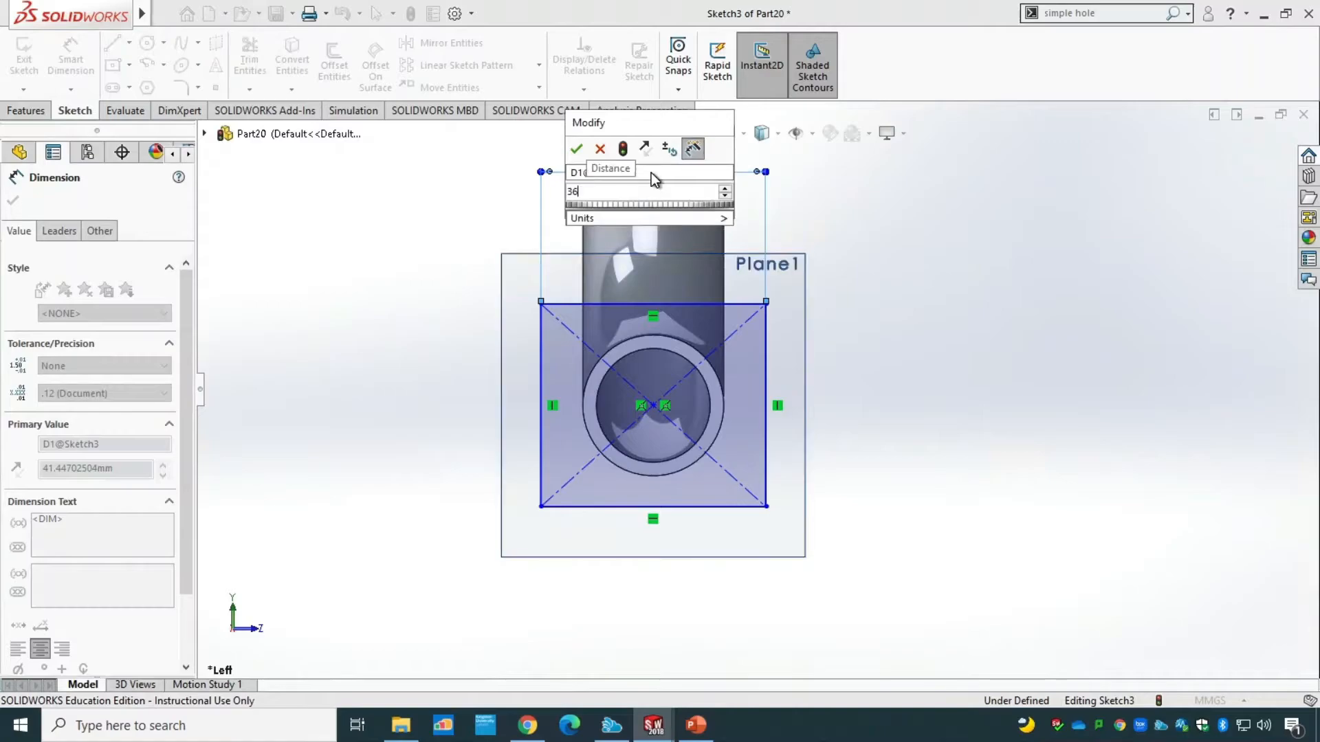
key("Return")
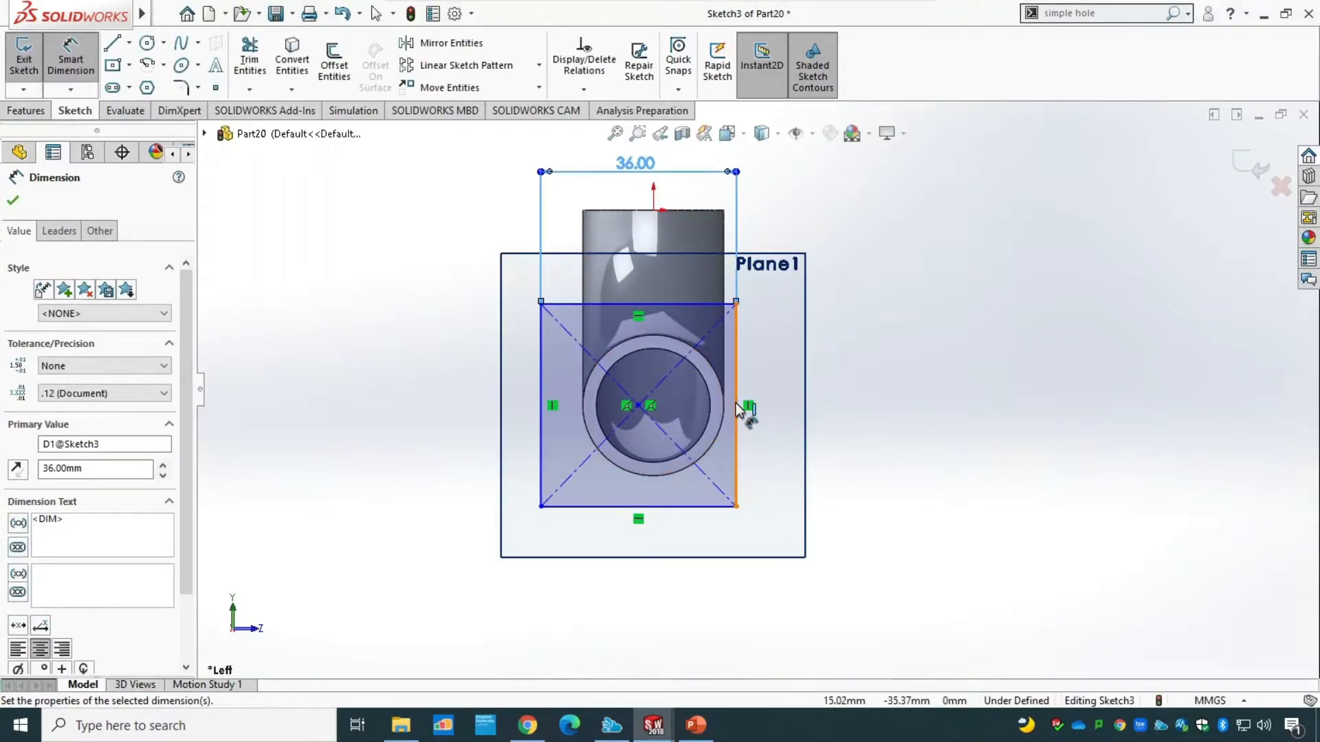
left_click(736, 405)
left_click(951, 430)
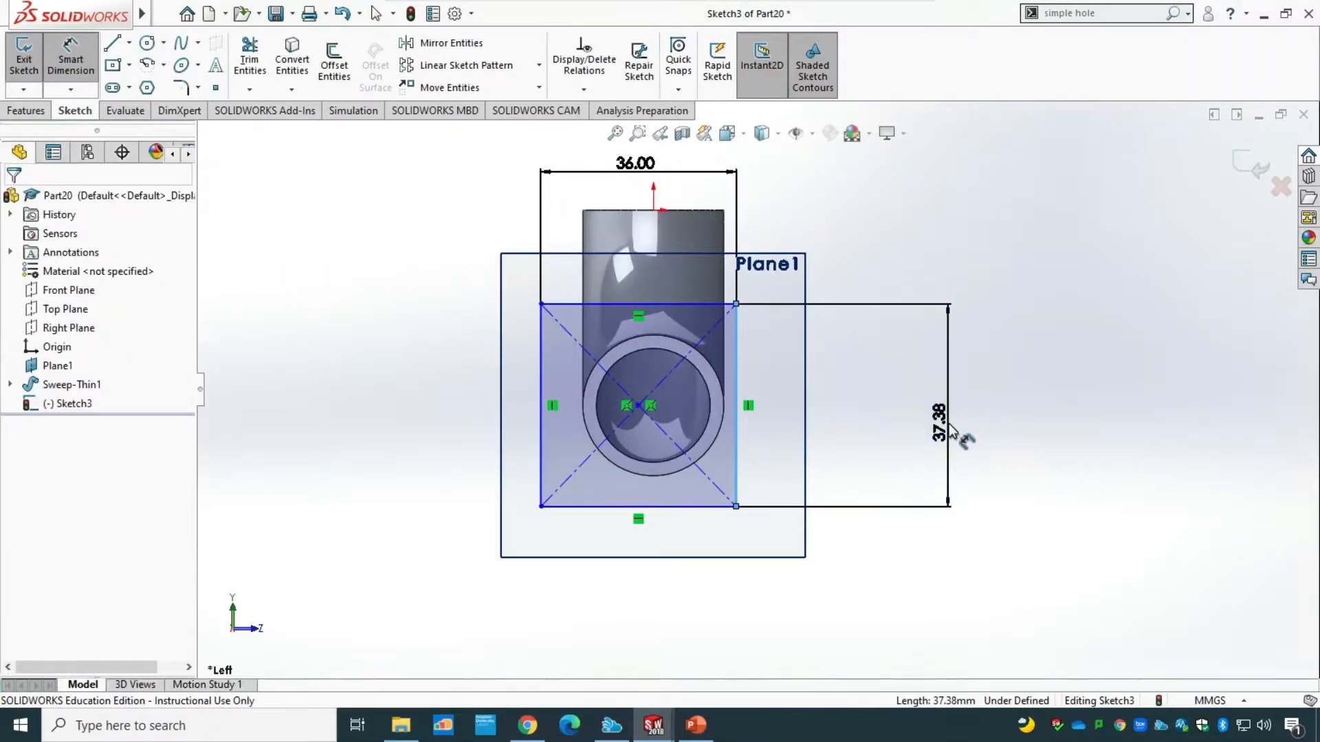
type("36")
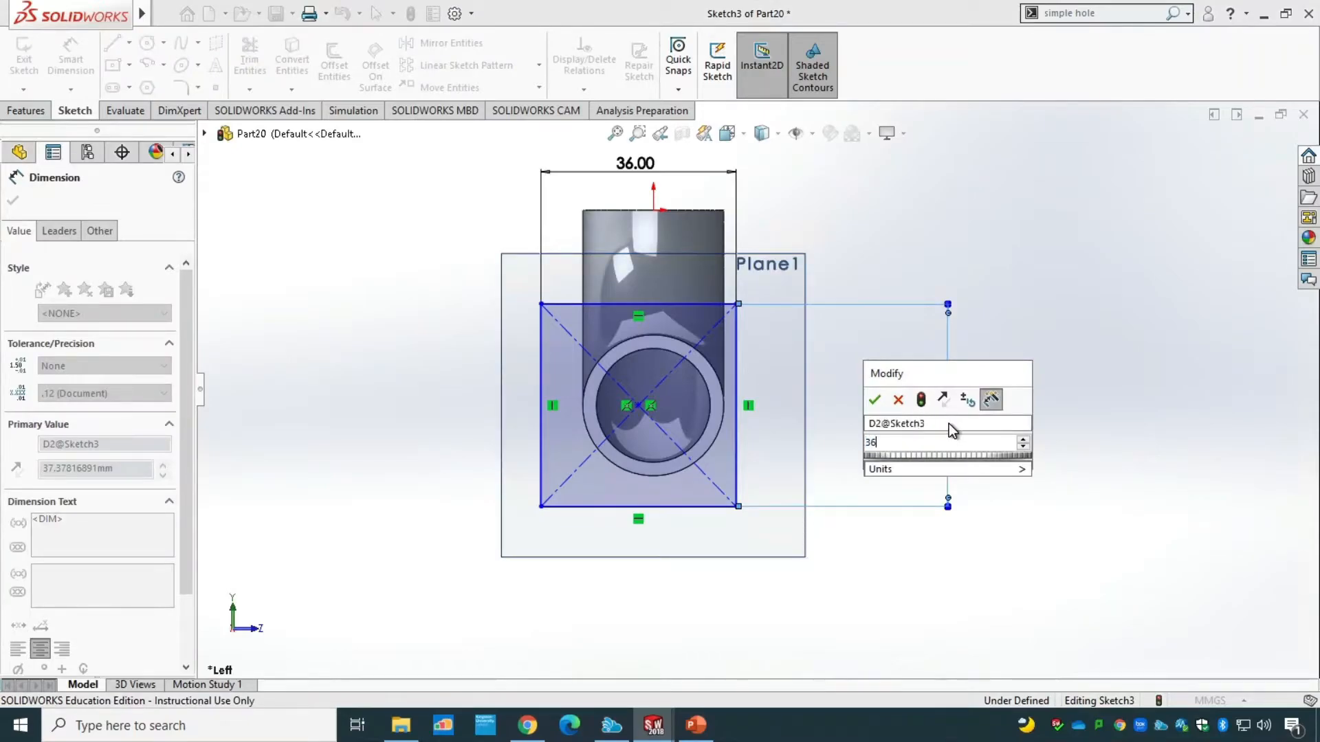
key("Return")
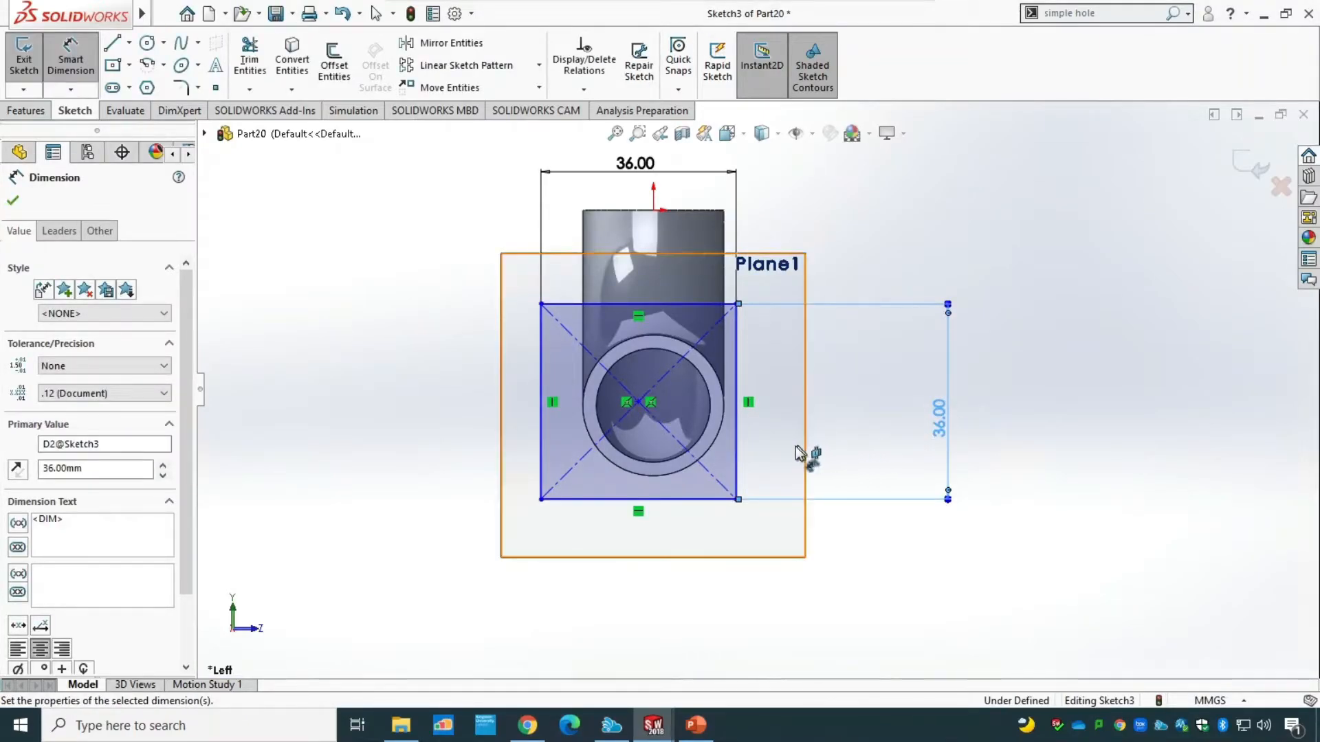
key("Escape")
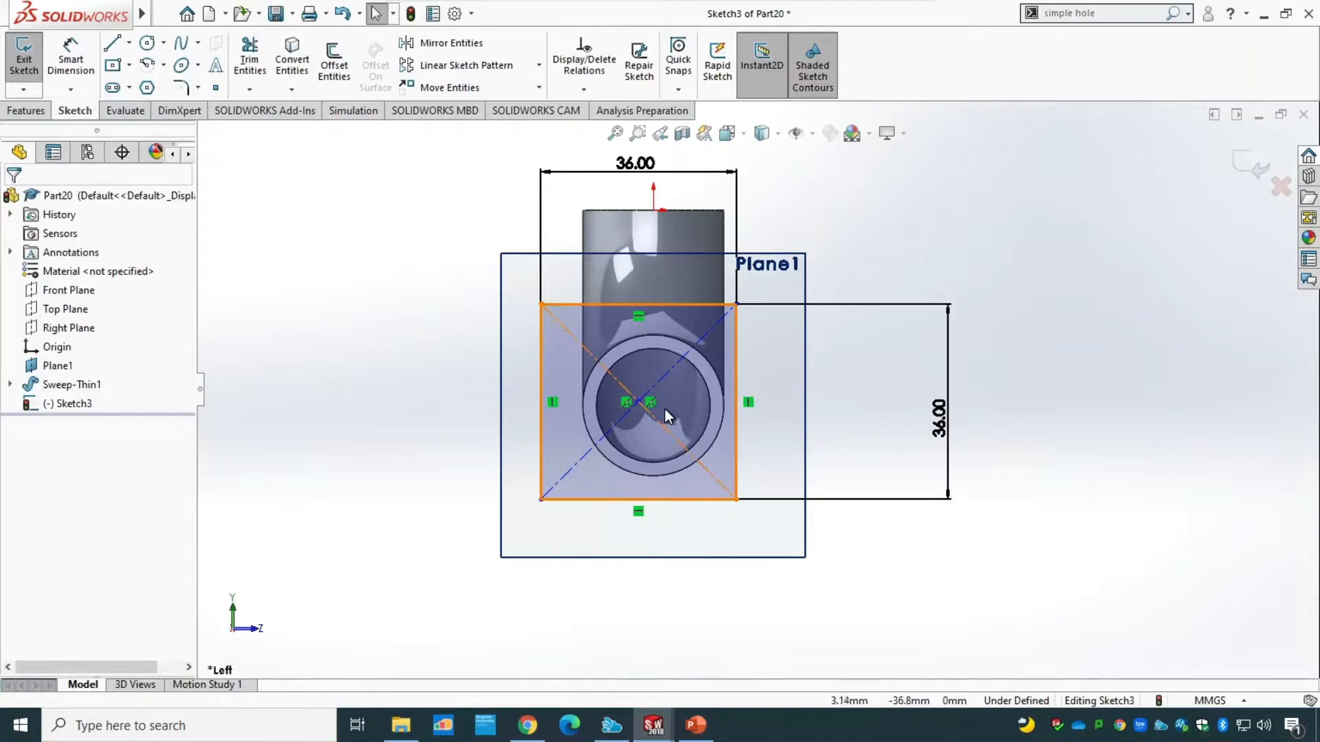
Move the 36 mm square so its centre point lies on the centre of the pipe's opening.
scroll(761, 431, "up", 1)
scroll(699, 401, "down", 5)
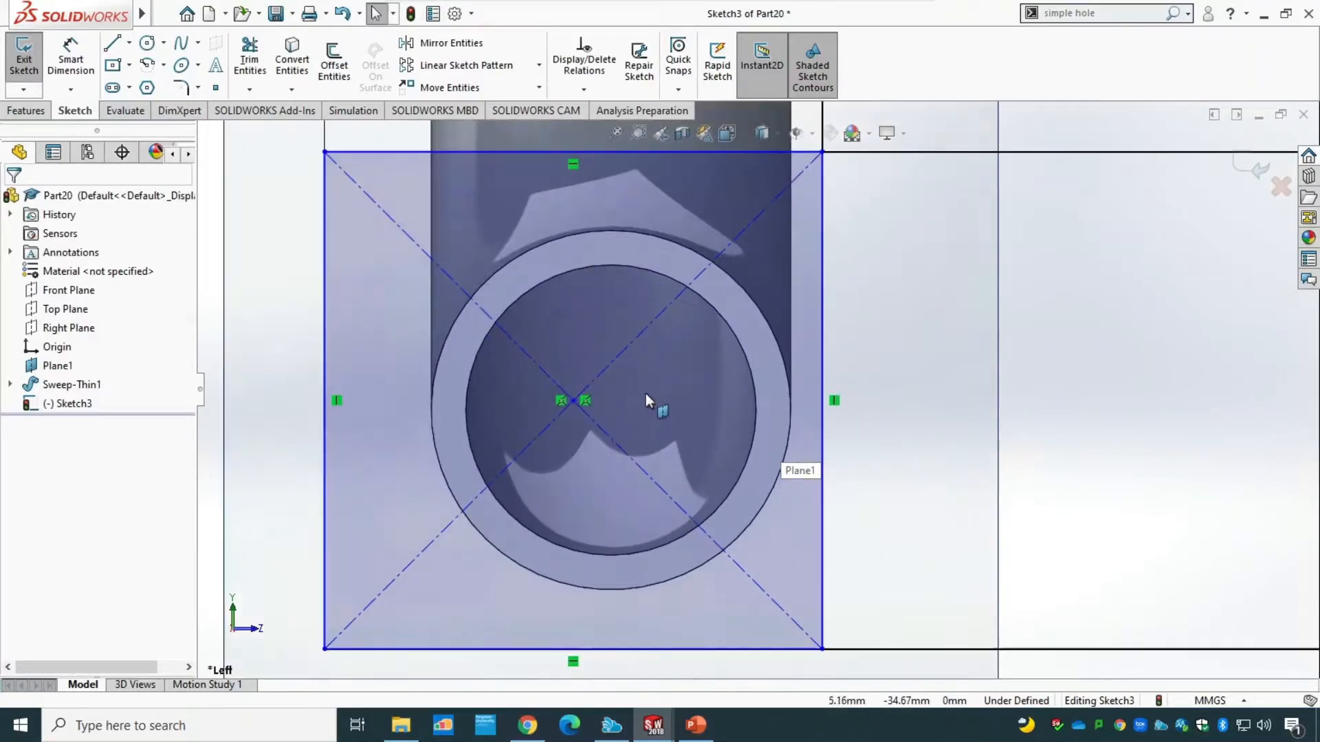
mouse_move(574, 407)
left_mouse_down()
mouse_move(610, 428)
mouse_move(613, 397)
mouse_move(589, 431)
mouse_move(623, 434)
mouse_move(632, 412)
mouse_move(609, 420)
mouse_move(613, 398)
mouse_move(468, 412)
mouse_move(609, 410)
left_mouse_up()
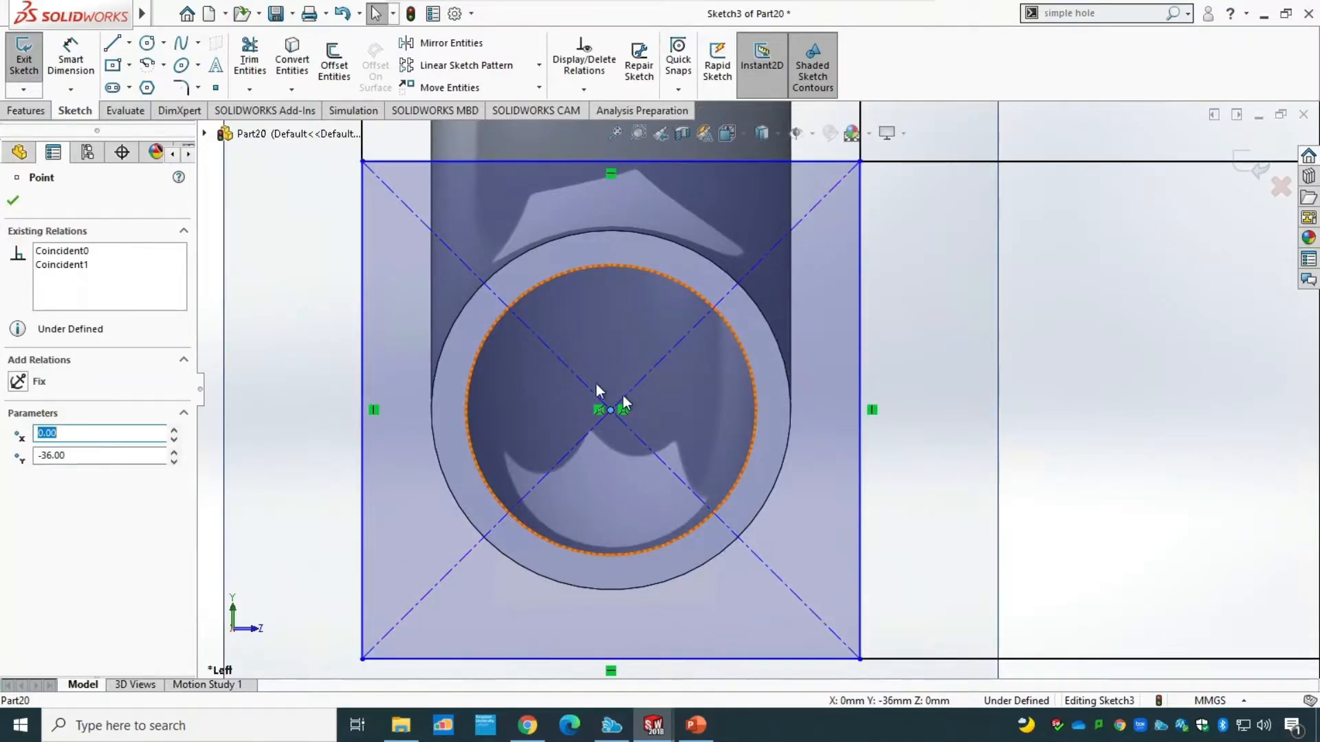
Reposition the square's width and height dimensions closer to its edges.
key("f")
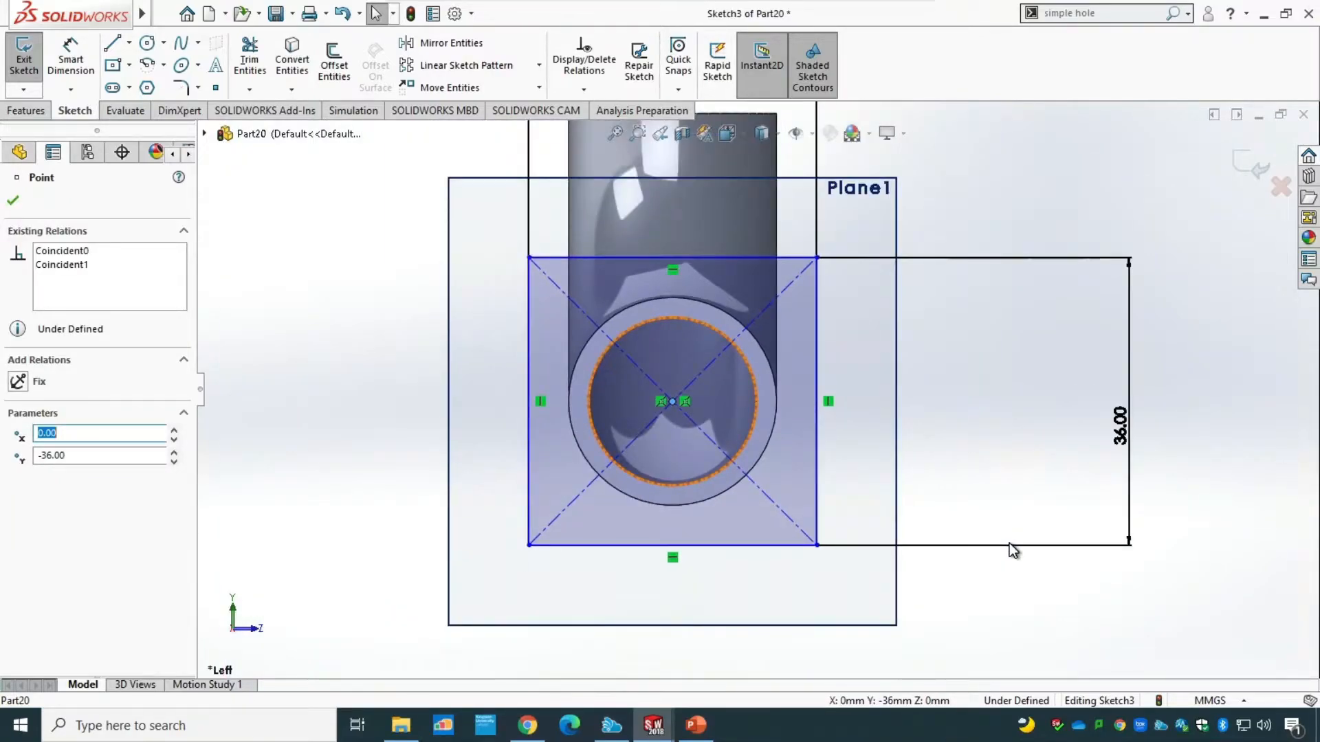
scroll(1007, 507, "up", 2)
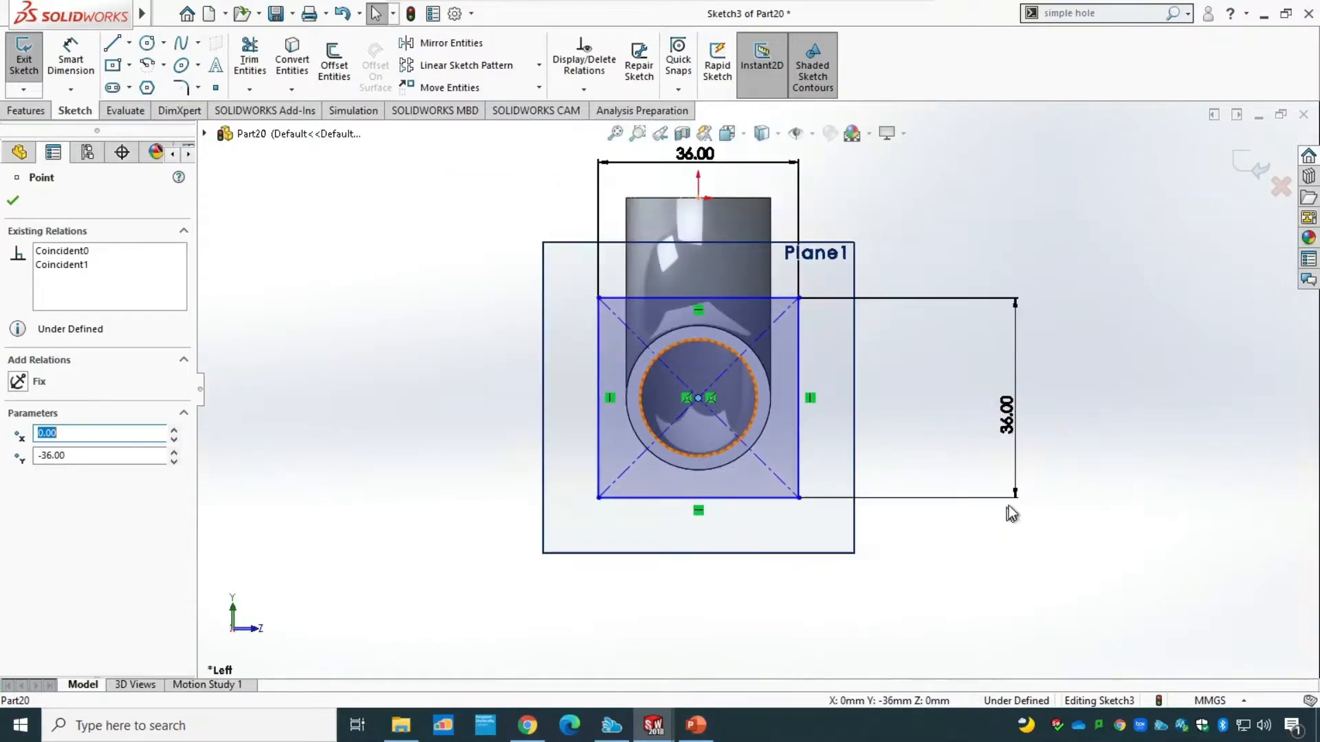
left_click(1008, 414)
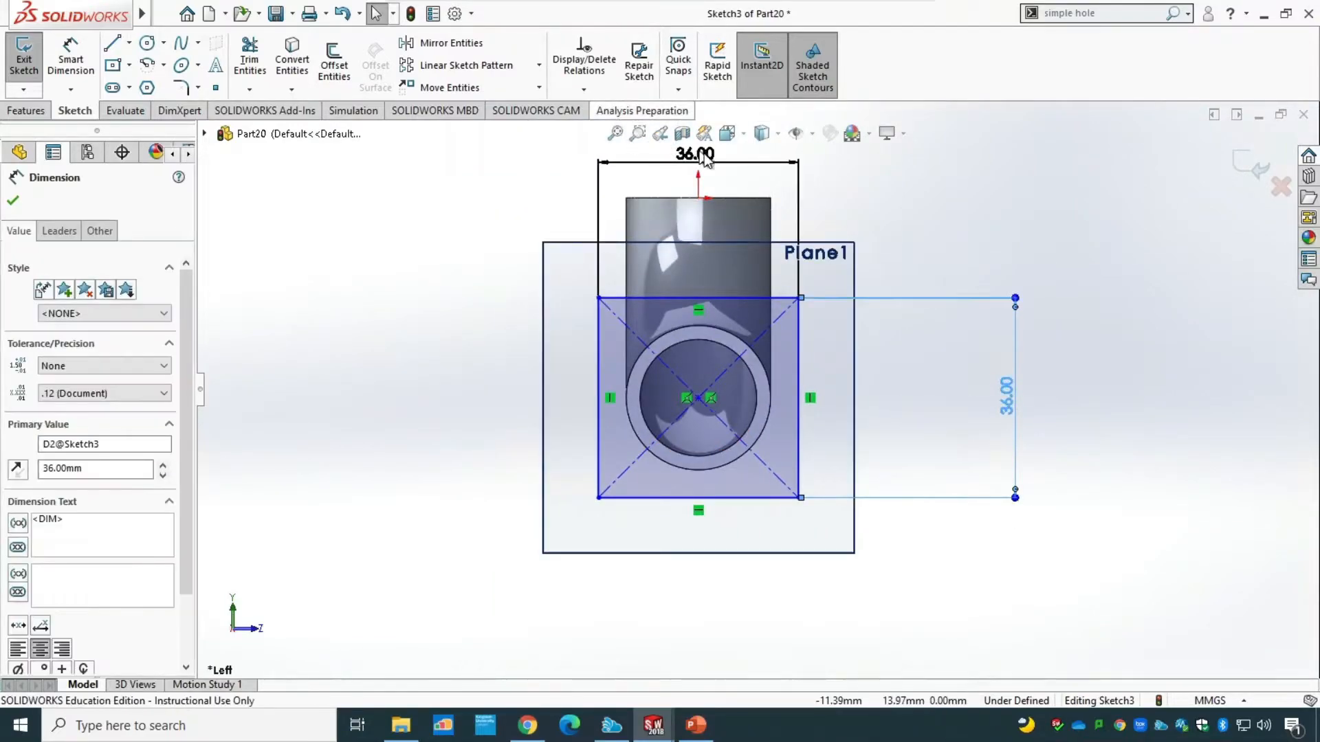
mouse_move(704, 156)
left_mouse_down()
mouse_move(704, 274)
mouse_move(697, 263)
left_mouse_up()
left_click_drag(1016, 418, 883, 420)
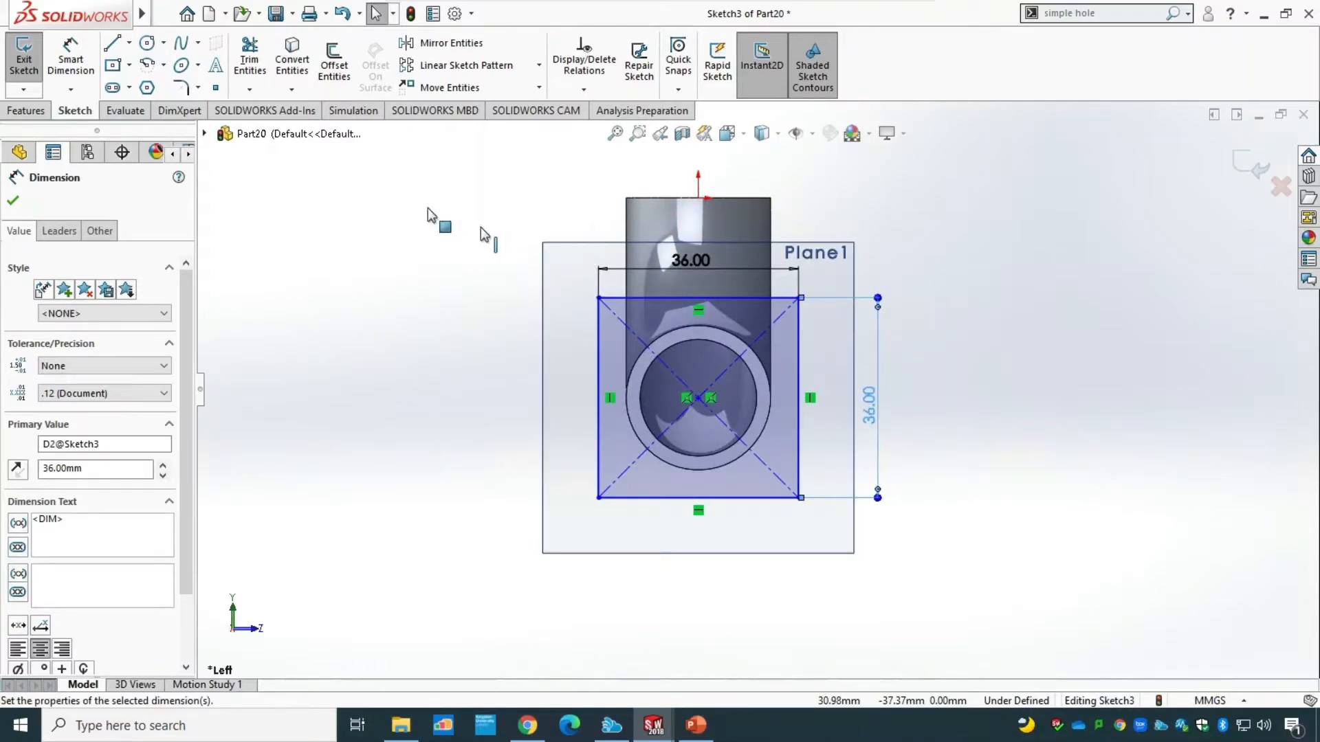
left_click(15, 201)
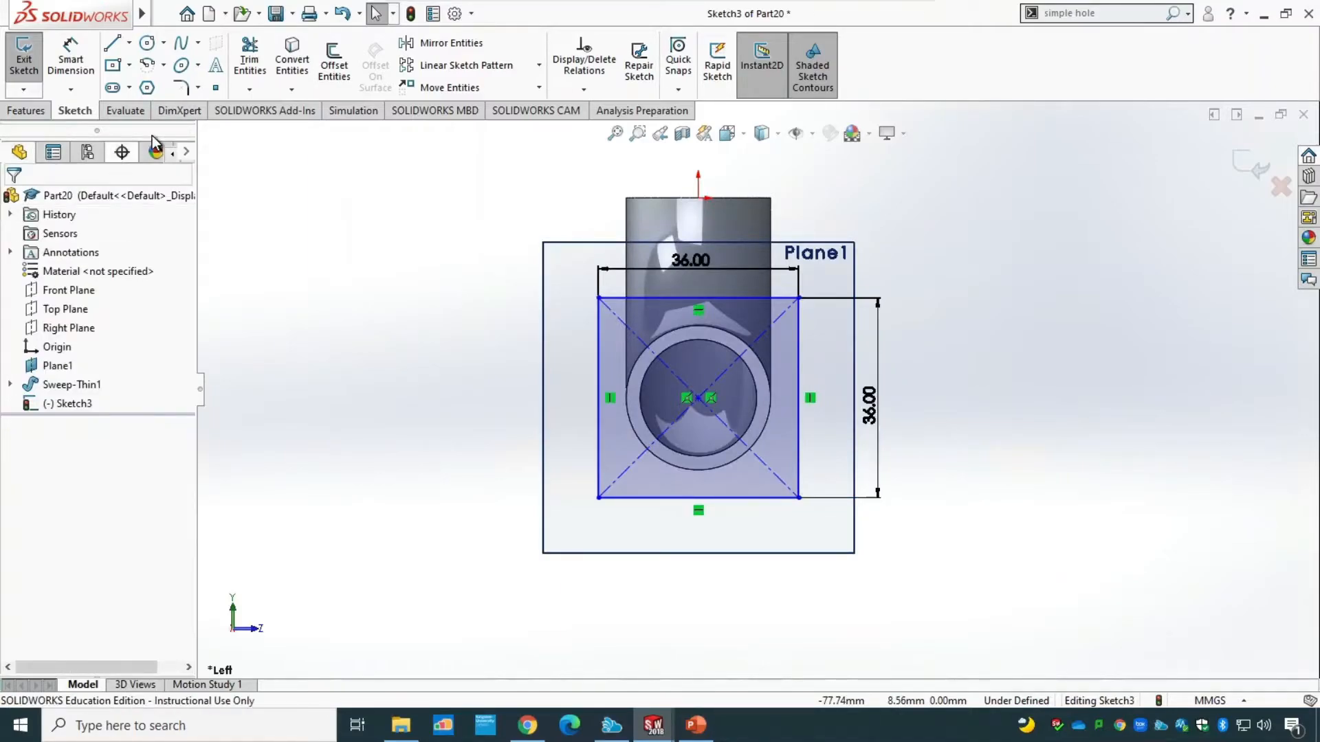
Round all four corners of the 36 mm square with 2 mm sketch fillets.
left_click(181, 87)
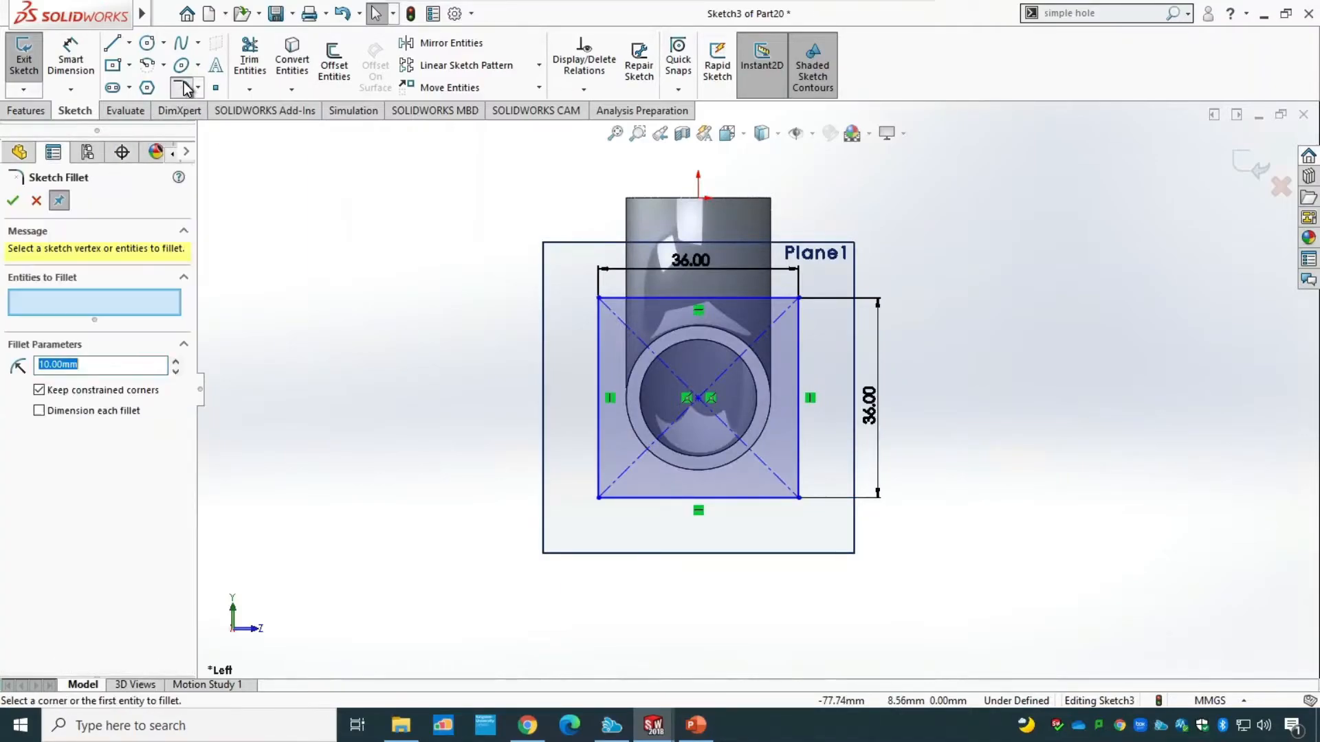
left_click(777, 301)
left_click(796, 322)
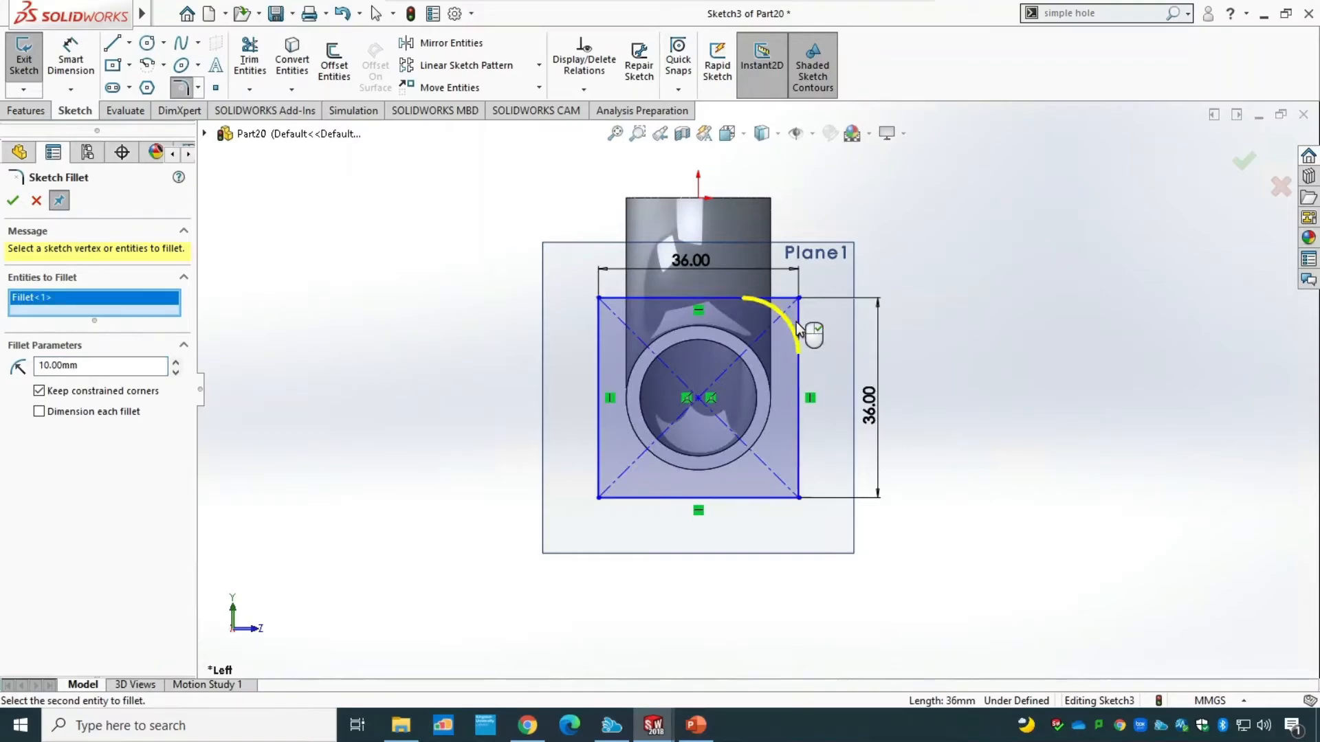
left_click_drag(138, 365, 3, 365)
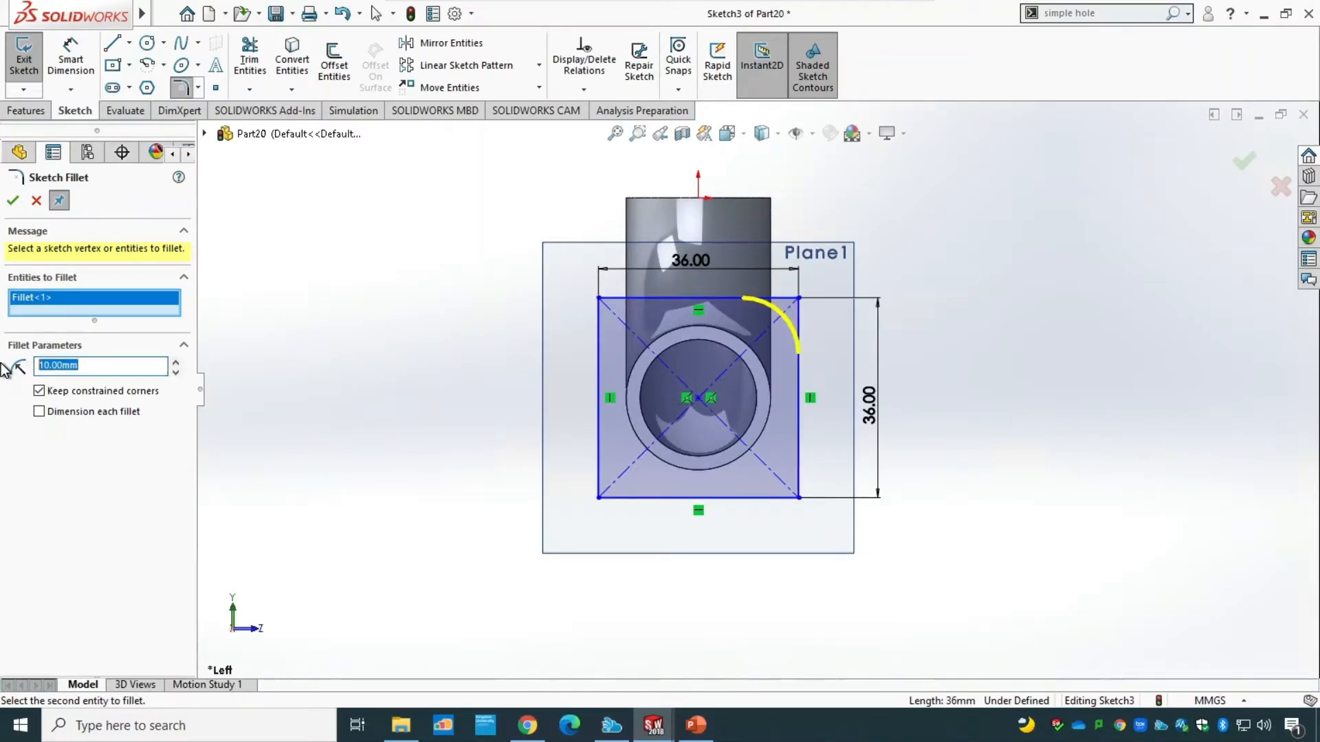
key("Return")
left_click(799, 481)
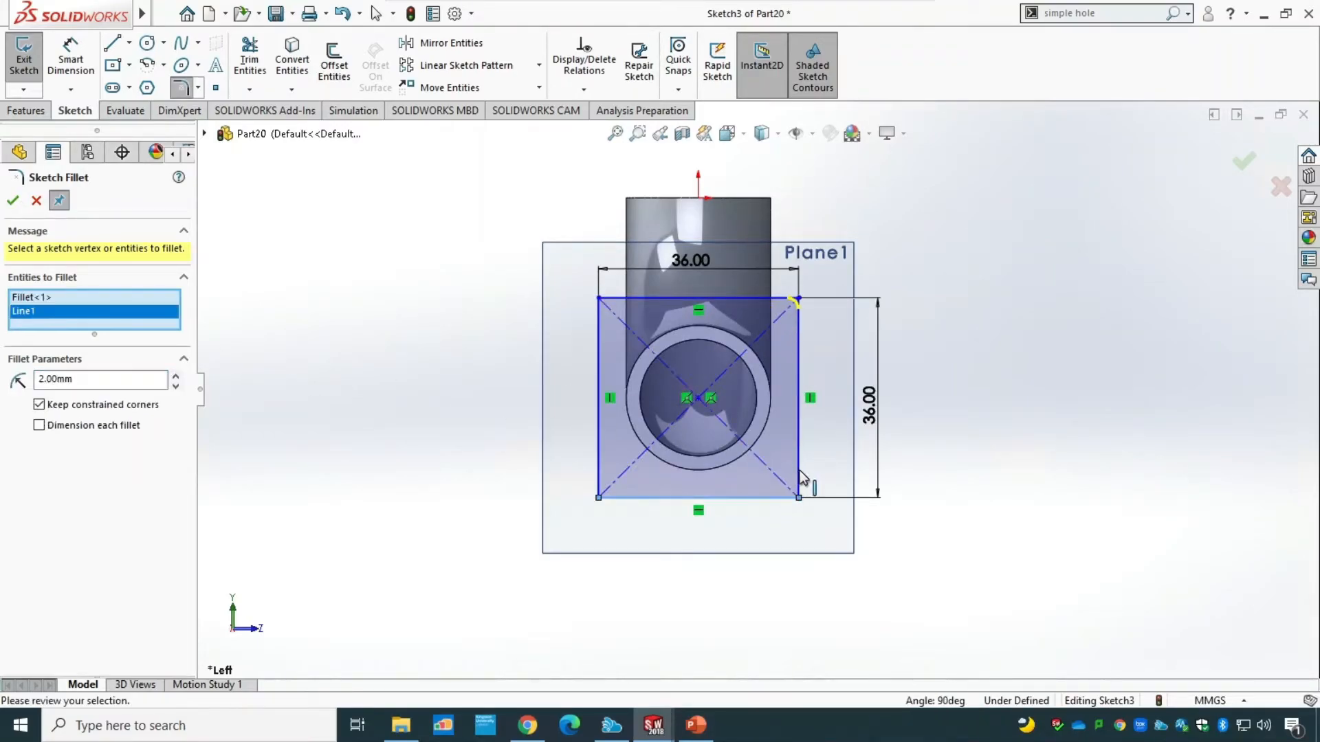
left_click(630, 498)
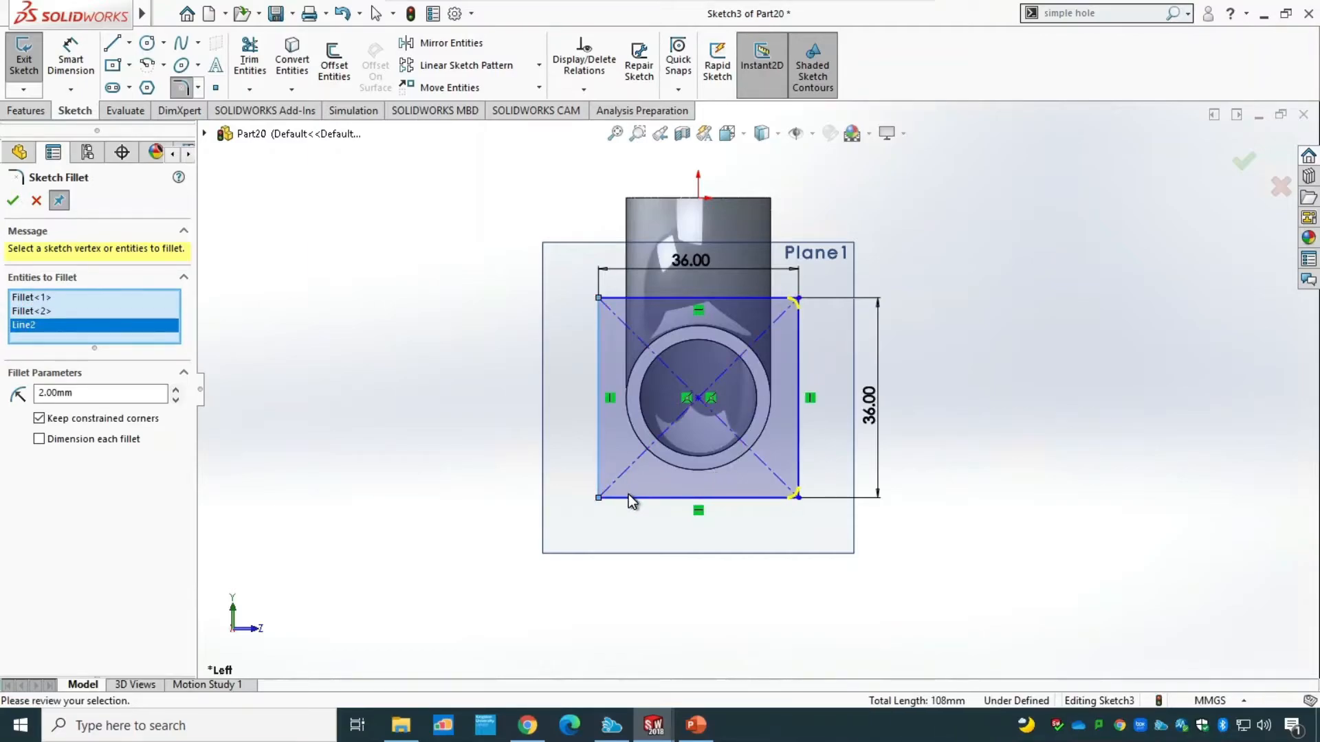
left_click(599, 364)
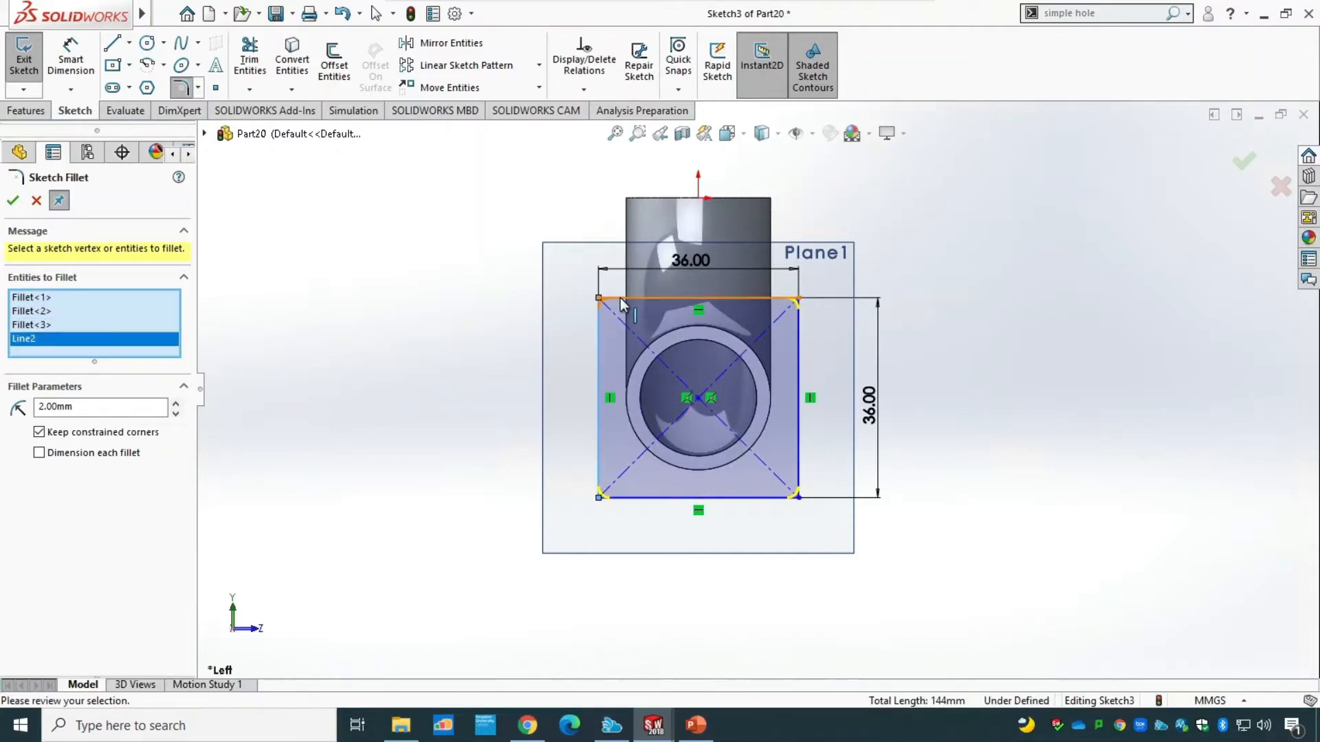
left_click(623, 298)
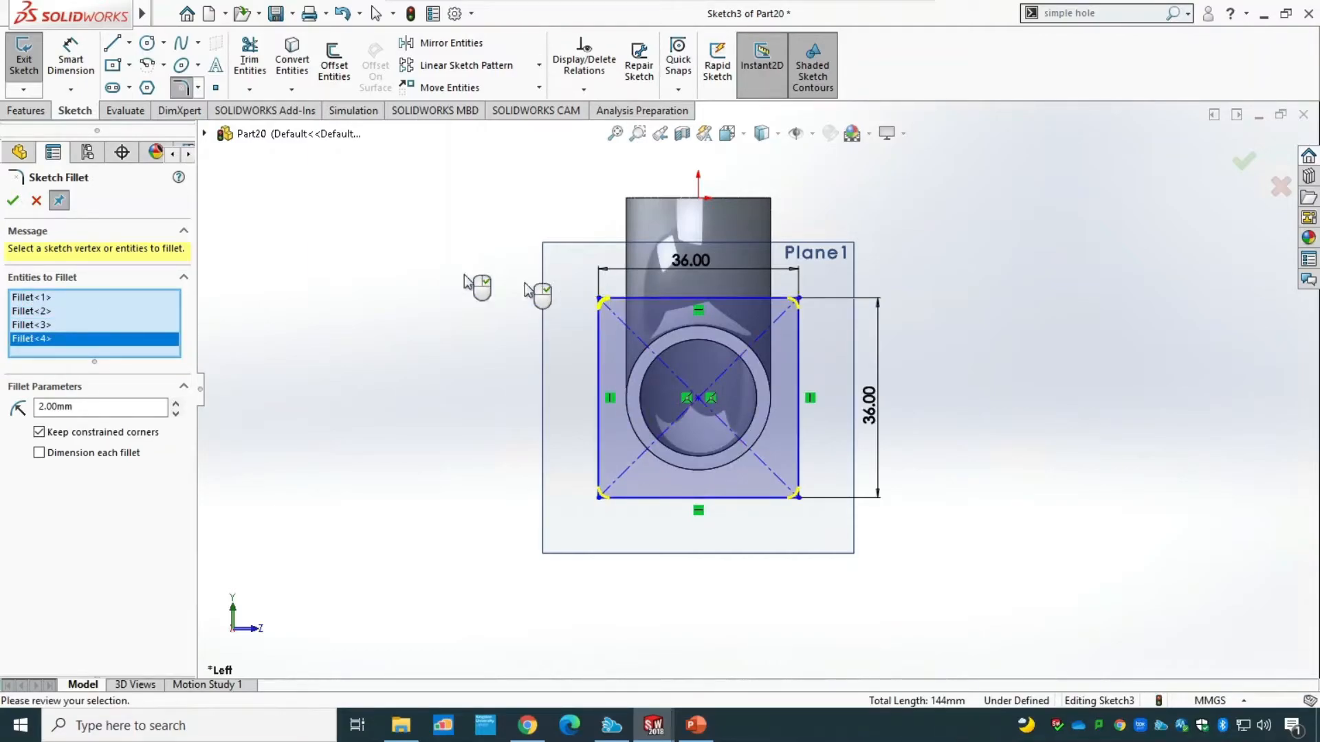
left_click(12, 200)
Check the flange dimensions on the PowerPoint drawing, return to the SOLIDWORKS part and extrude the rounded square sketch 5 mm as a blind boss.
left_click(696, 727)
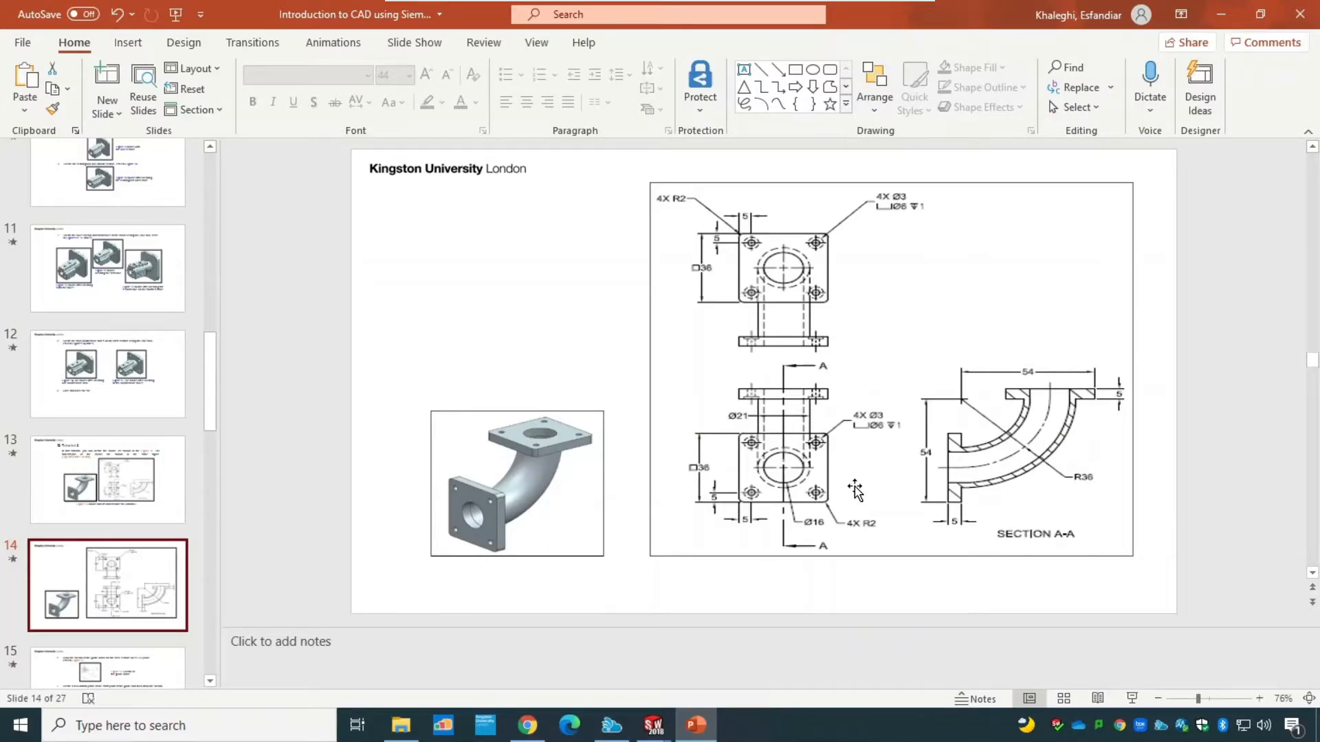
mouse_move(663, 730)
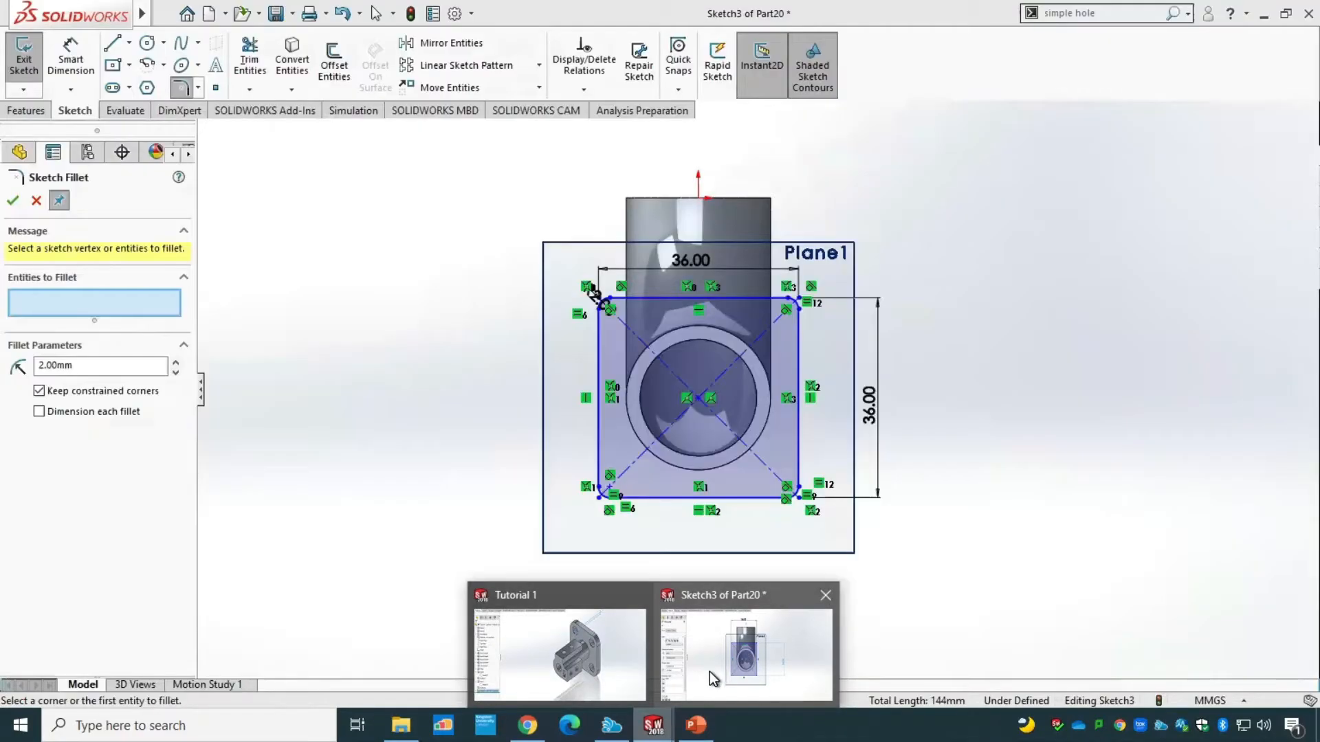
left_click(709, 671)
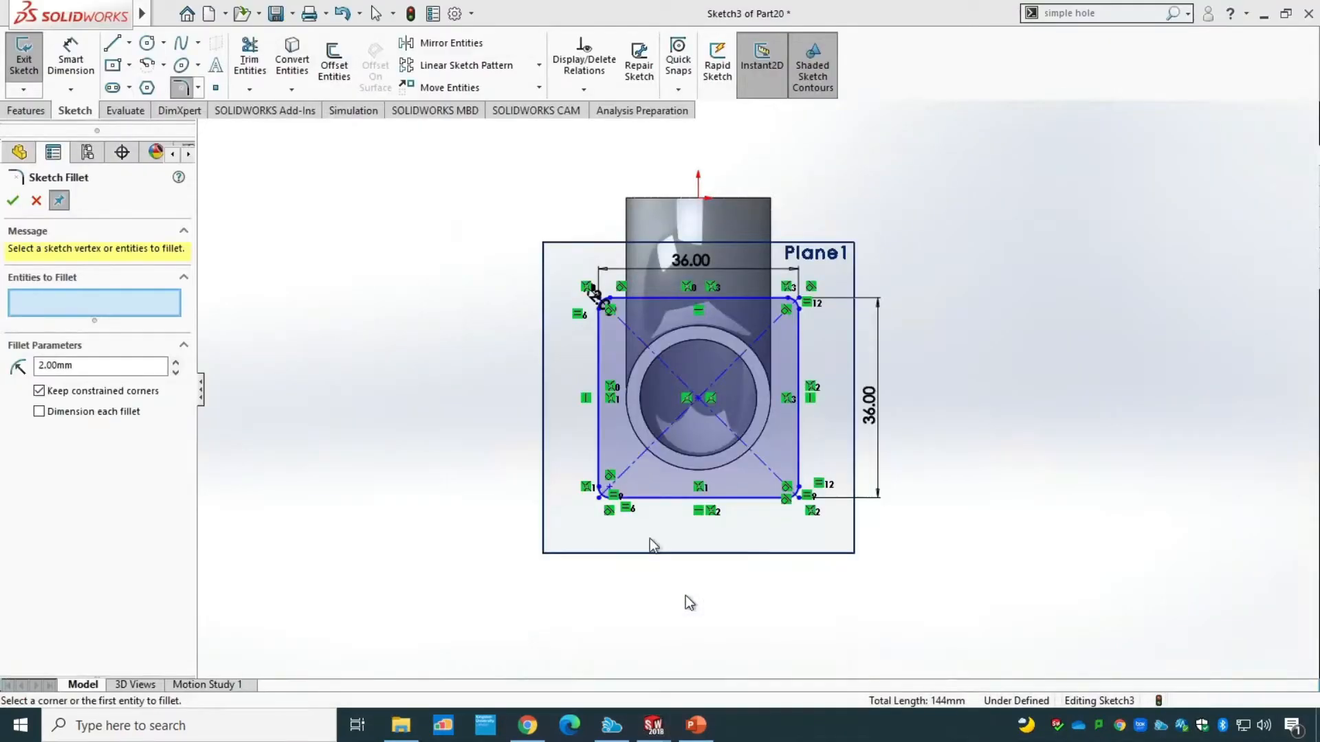
left_click(24, 60)
mouse_move(974, 537)
middle_mouse_down()
mouse_move(828, 562)
mouse_move(925, 563)
middle_mouse_up()
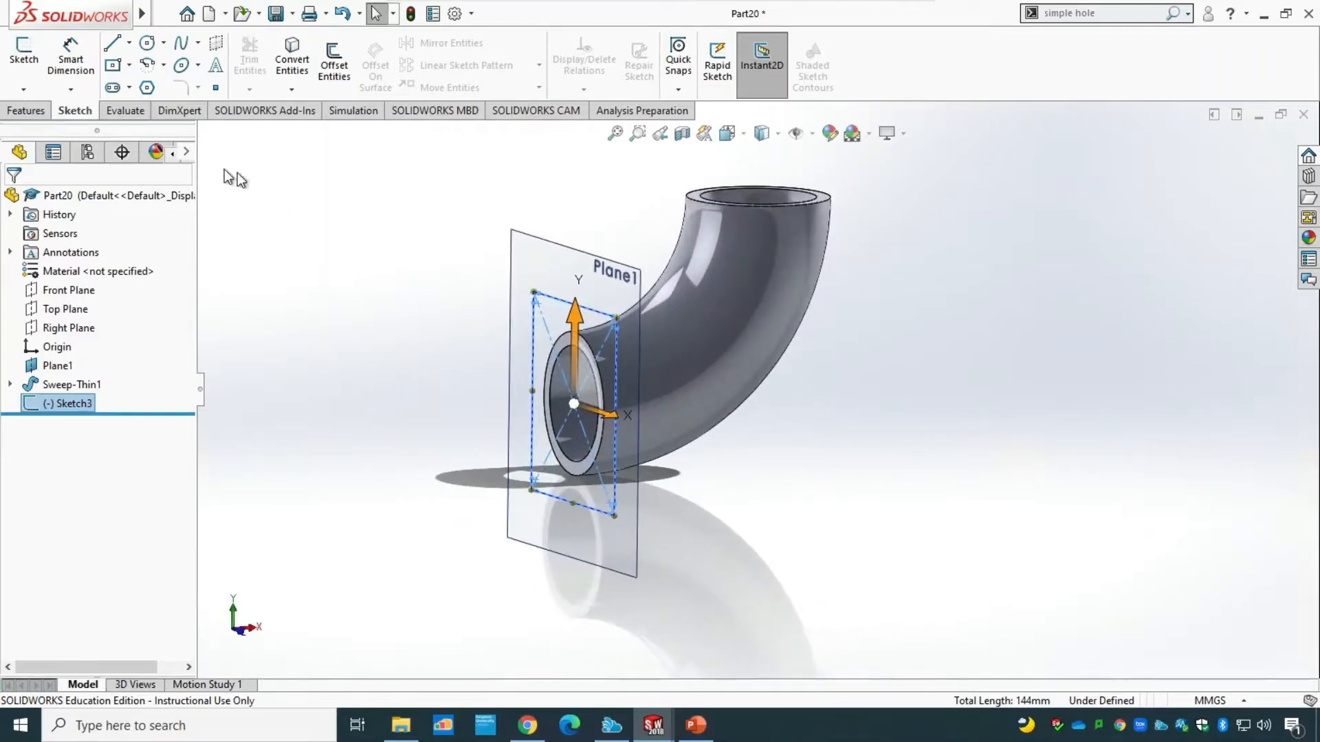
left_click(33, 110)
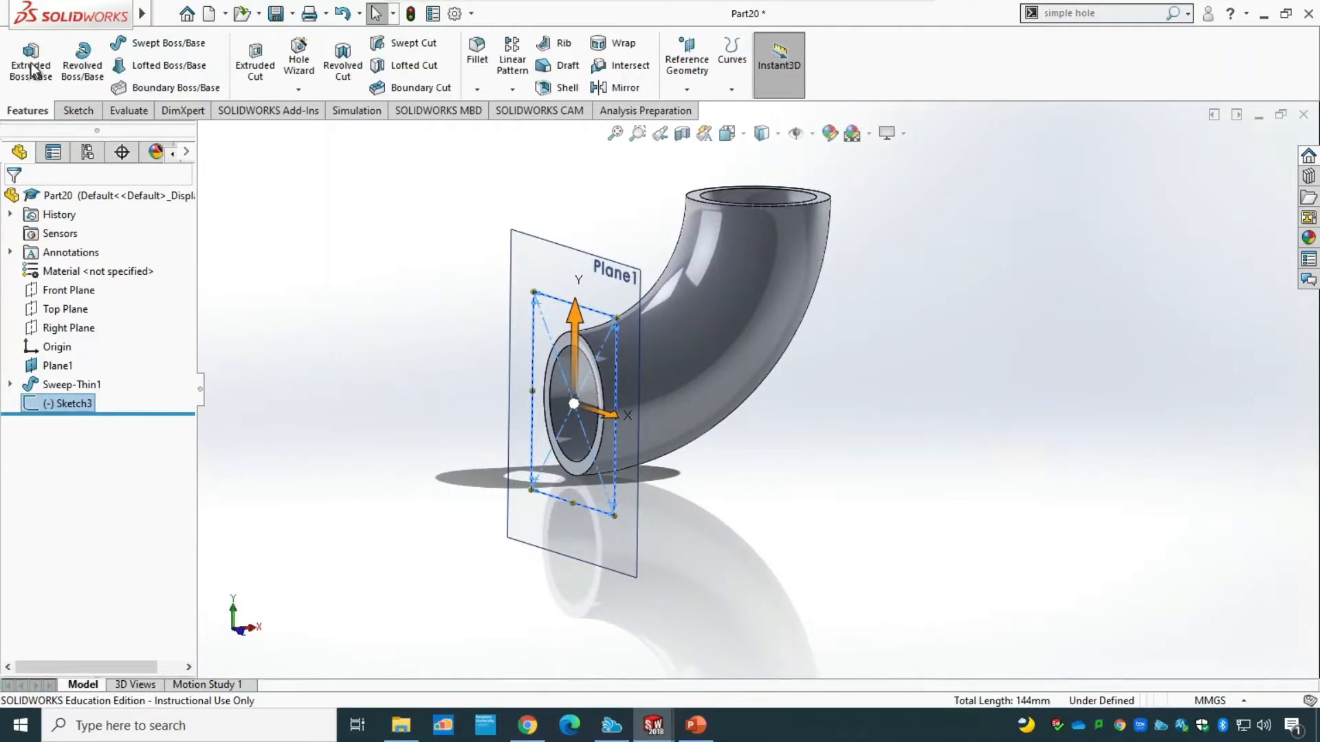
left_click(32, 59)
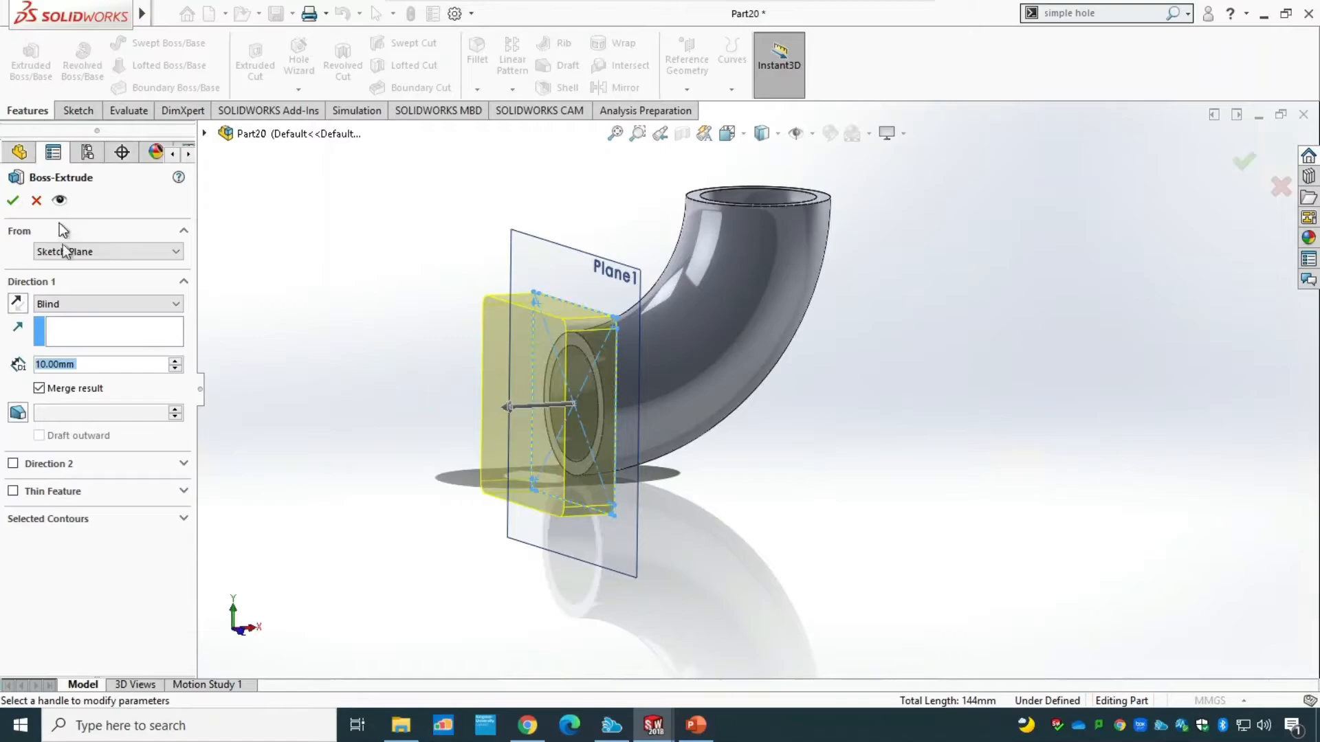
type("5")
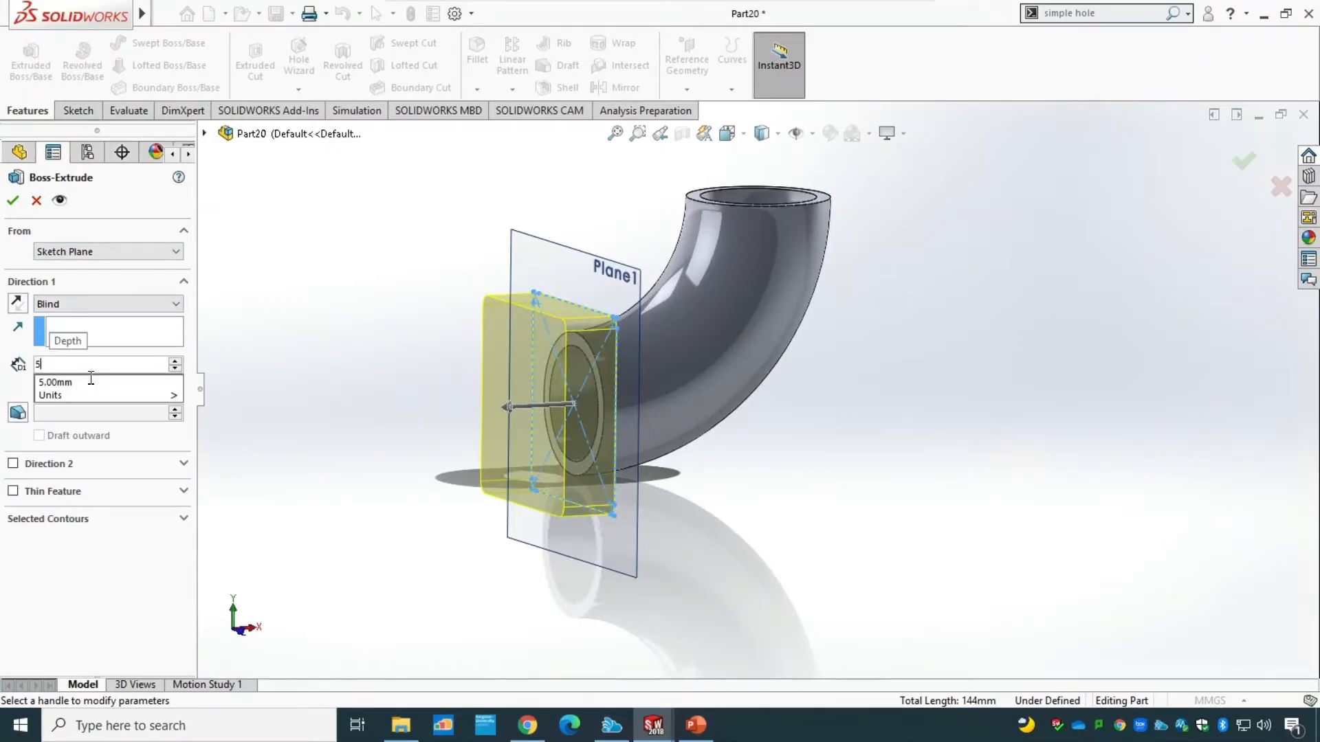
left_click(59, 380)
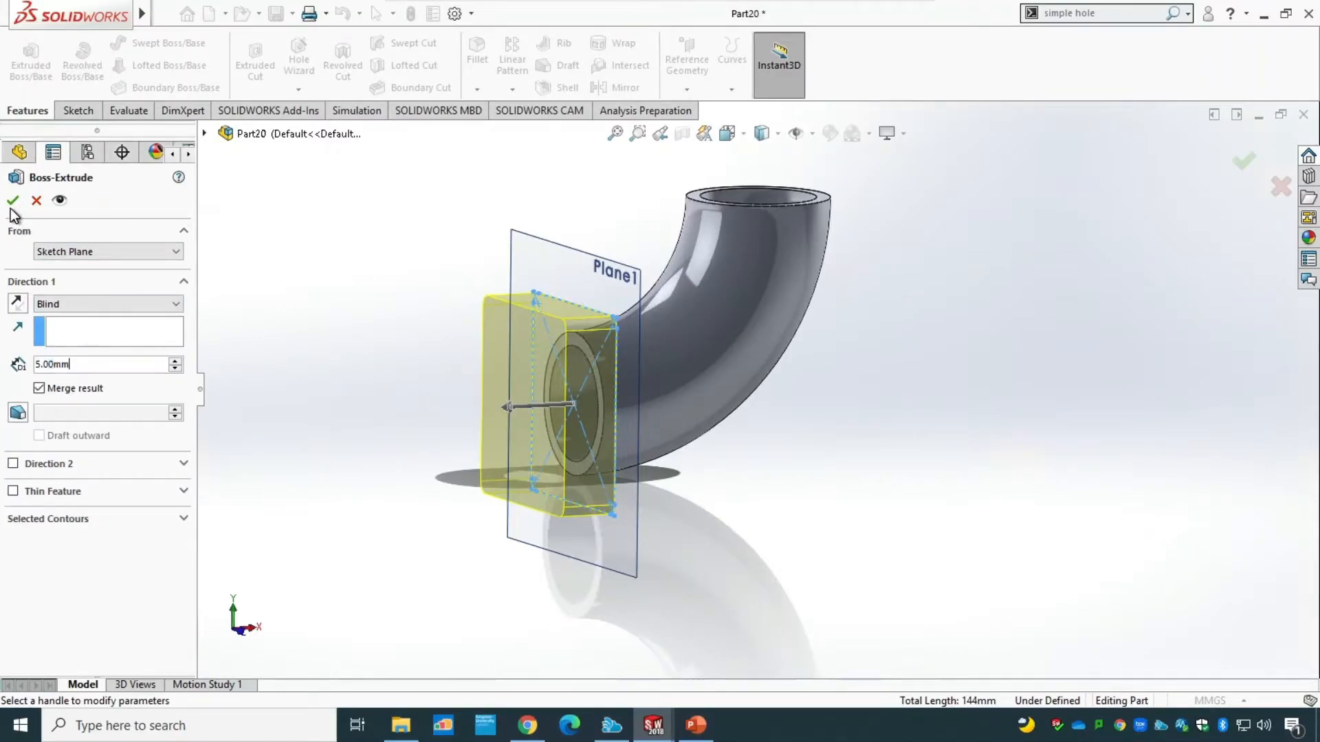
left_click(12, 200)
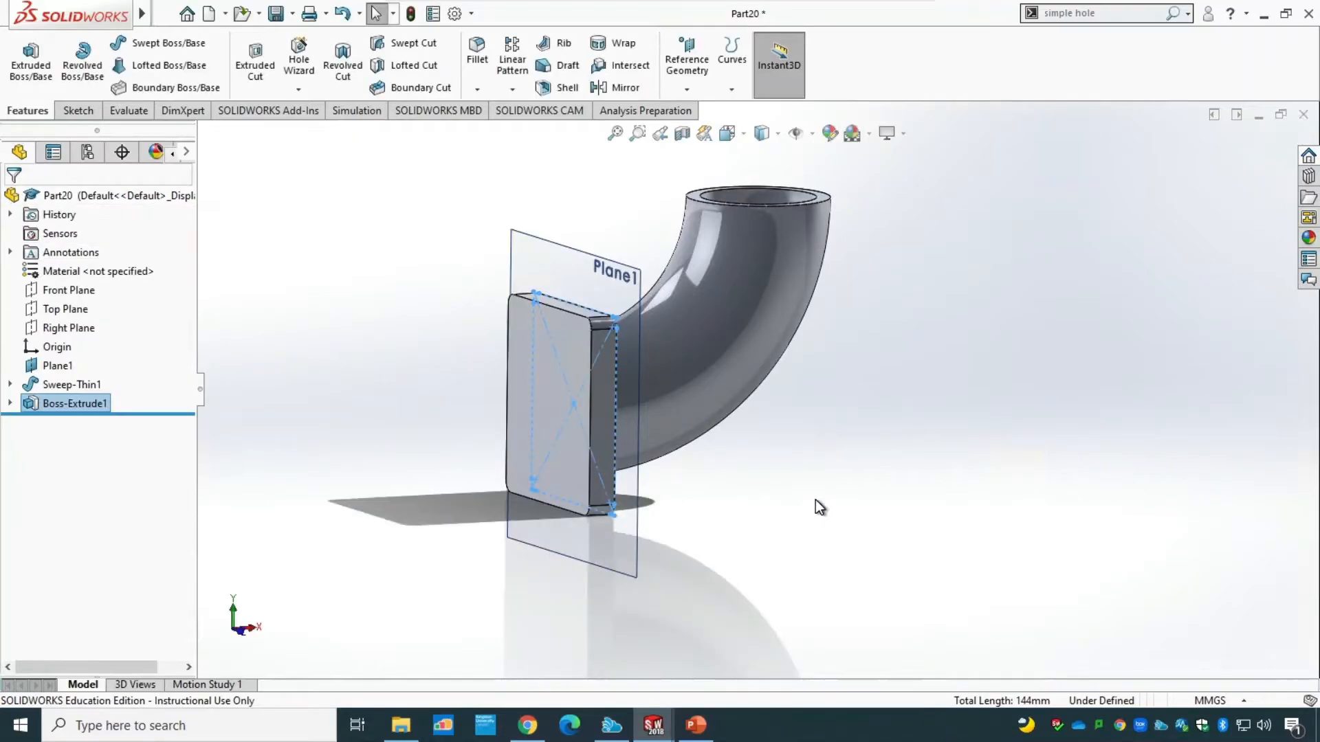
Start a sketch on the pipe's upper end face and draw a center rectangle about 44.5 by 42 mm from the opening's centre.
middle_click_drag(815, 500, 777, 621)
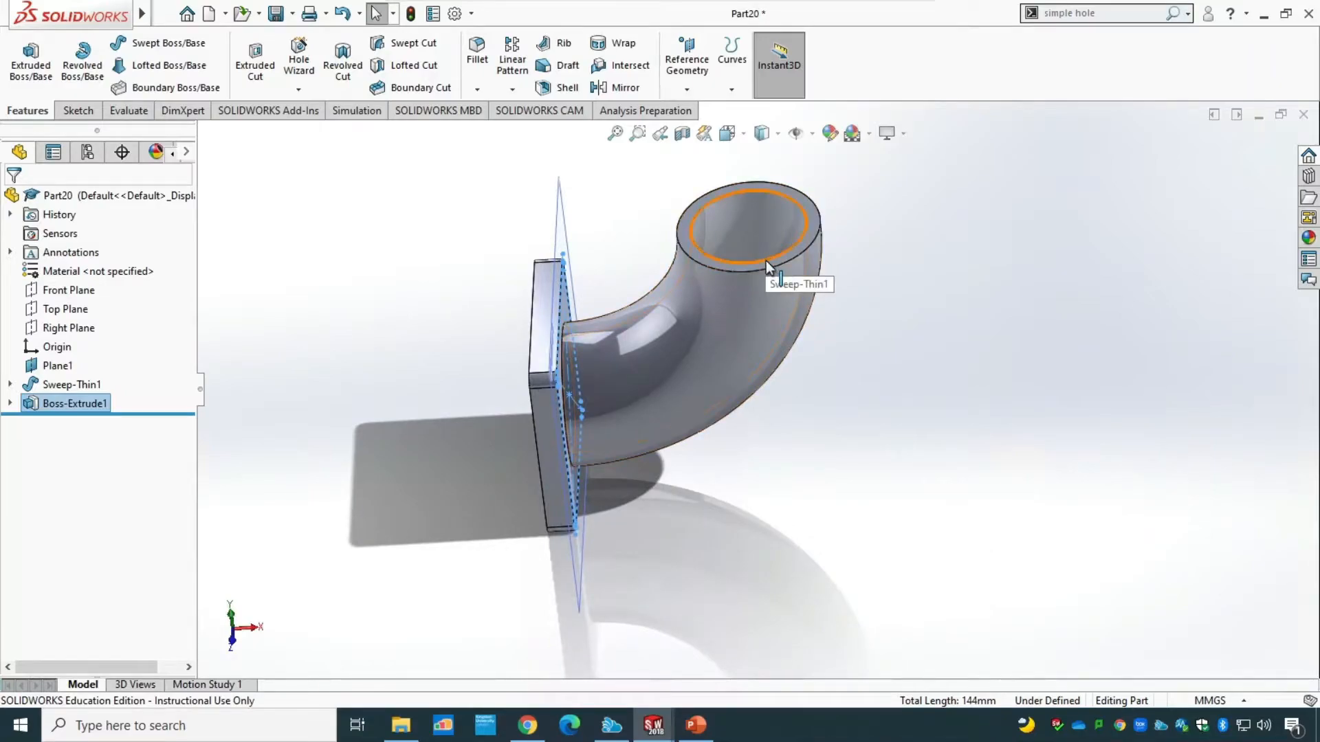
left_click(78, 110)
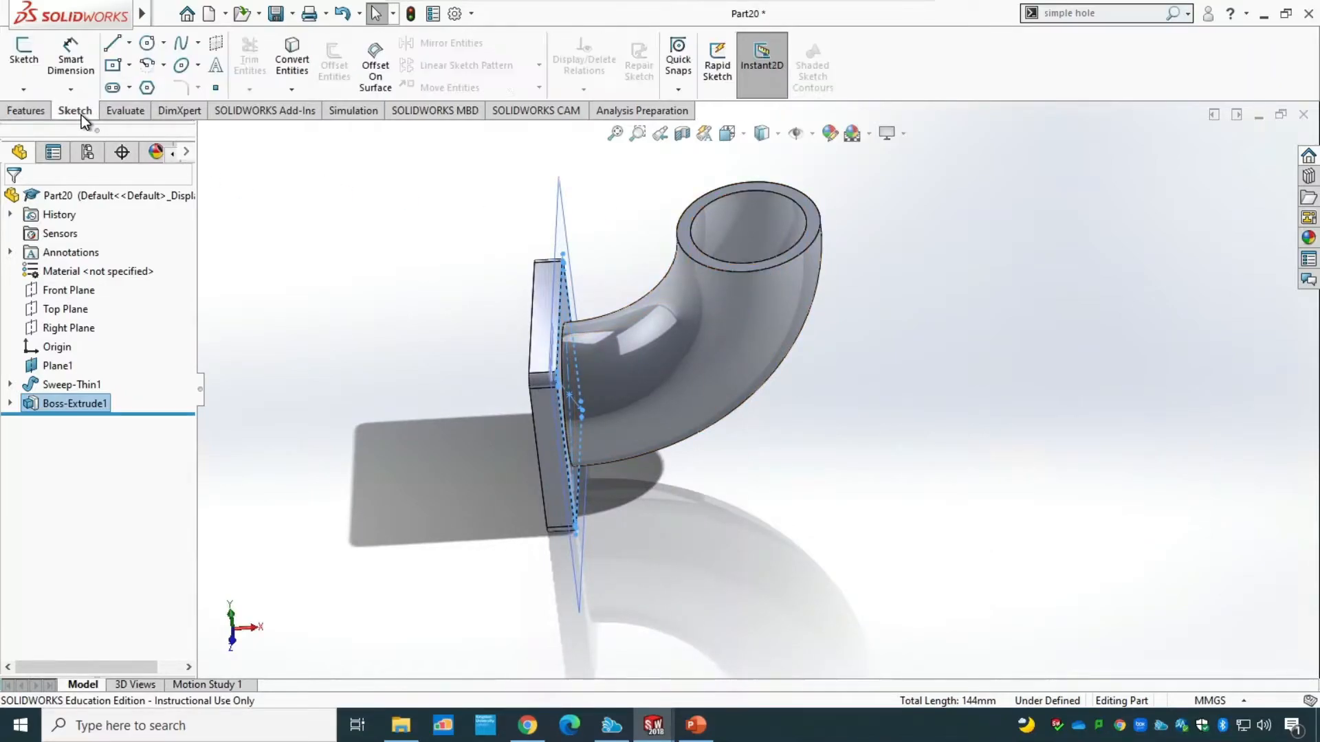
left_click(23, 55)
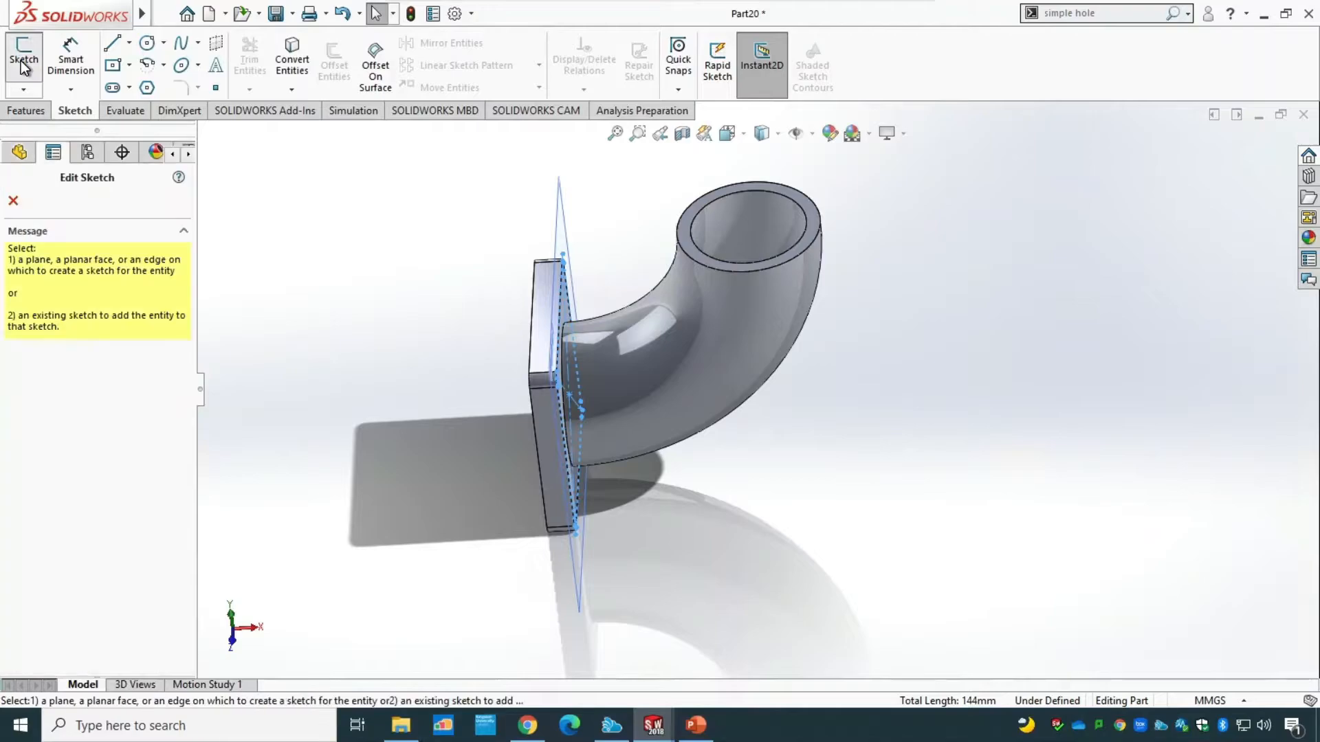
left_click(814, 220)
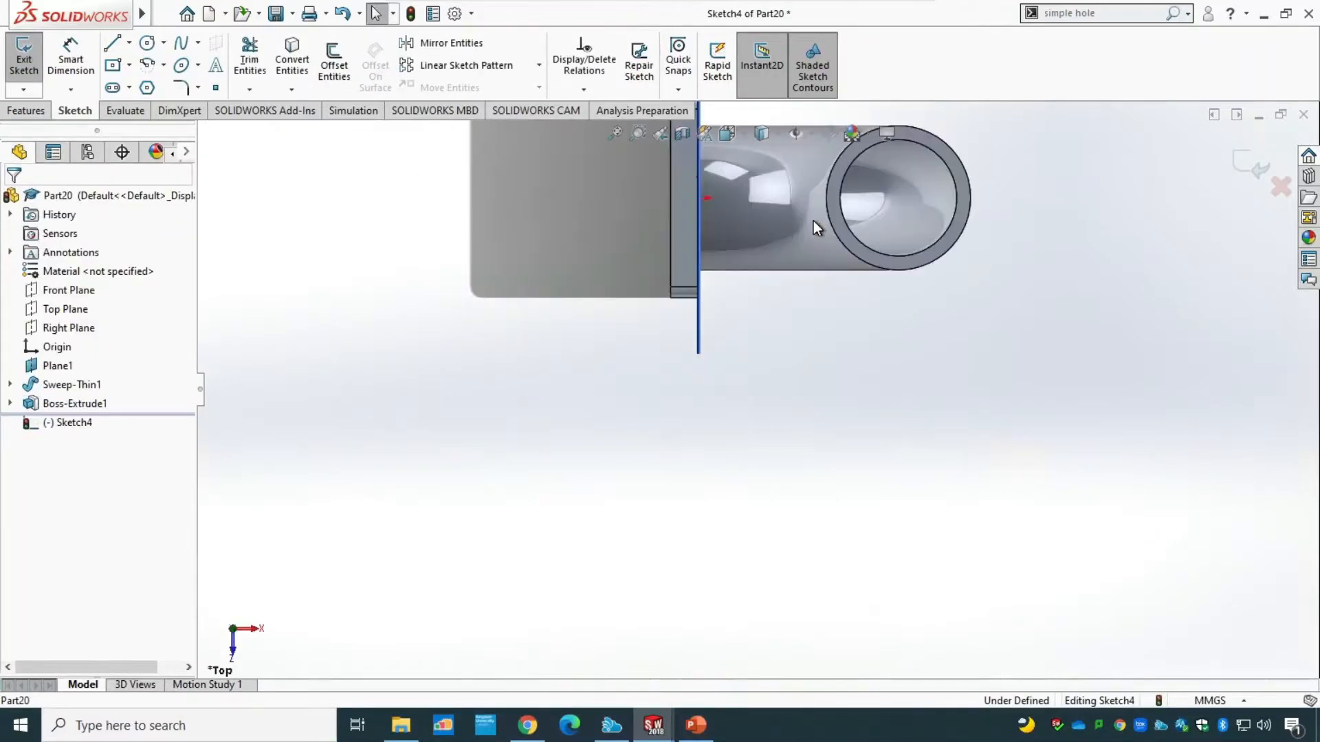
left_click(616, 132)
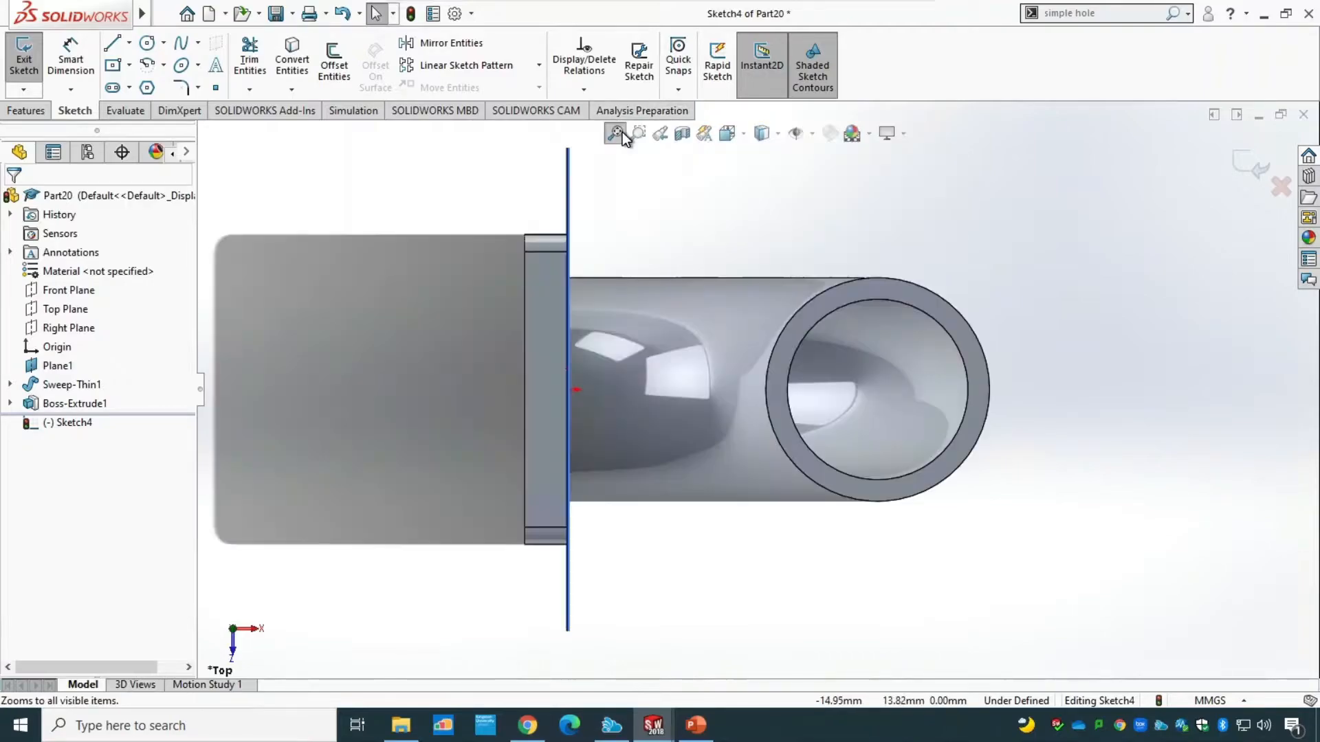
left_click(113, 66)
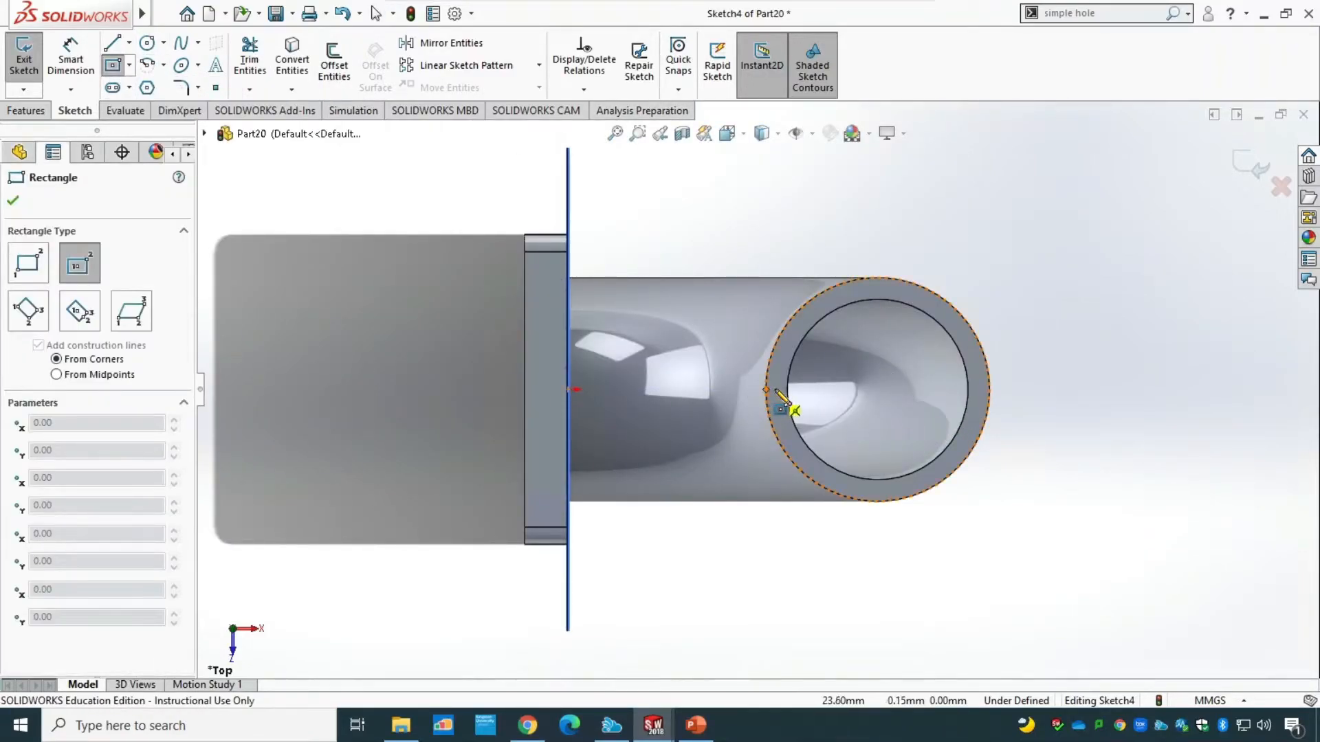
left_click(879, 390)
left_click(1070, 209)
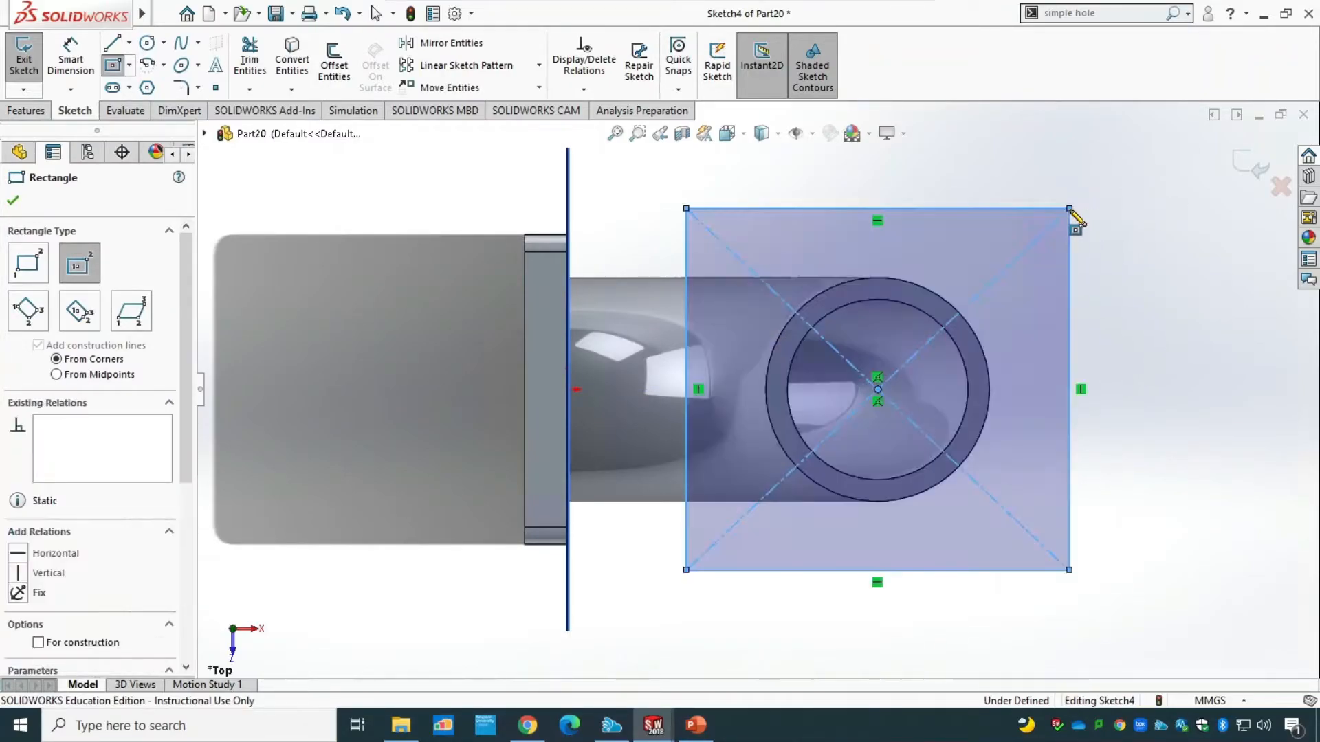
key("Escape")
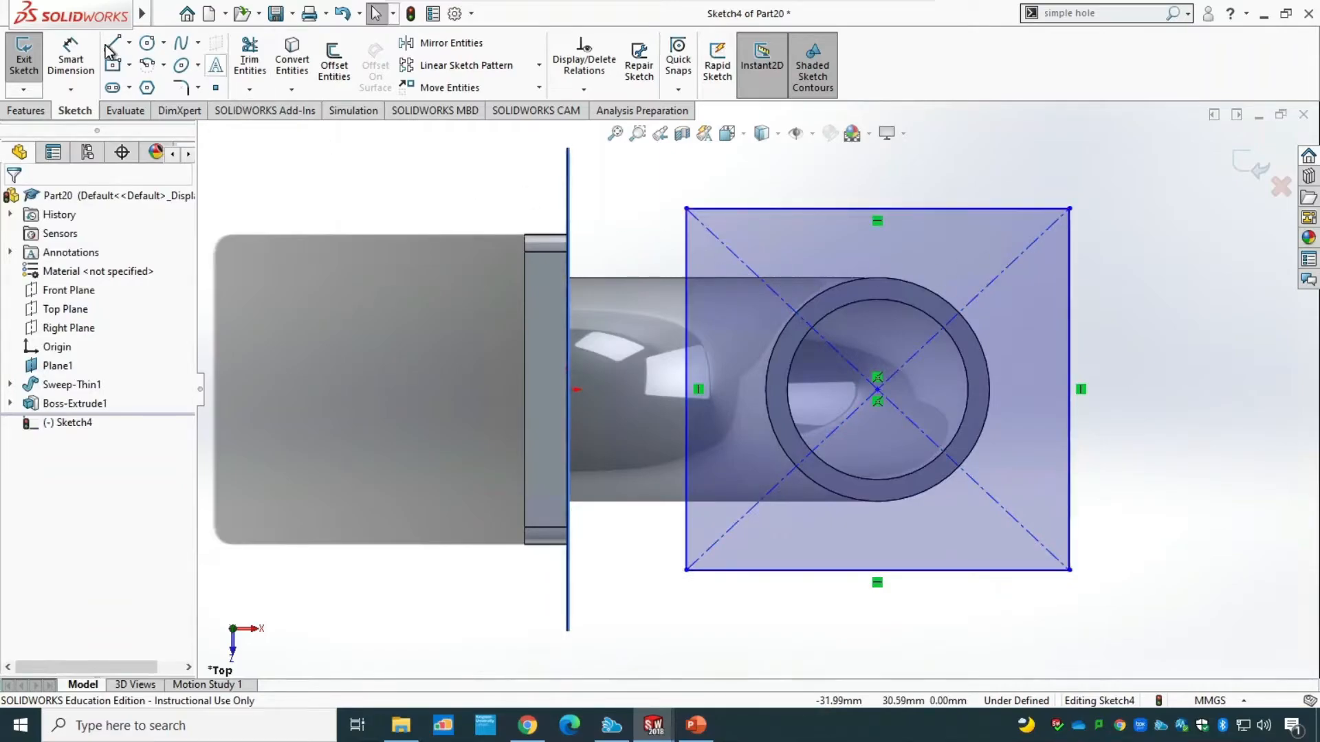
Dimension the upper rectangle's width and height at 36 mm each and move its centre point onto the pipe opening's centre.
left_click(72, 65)
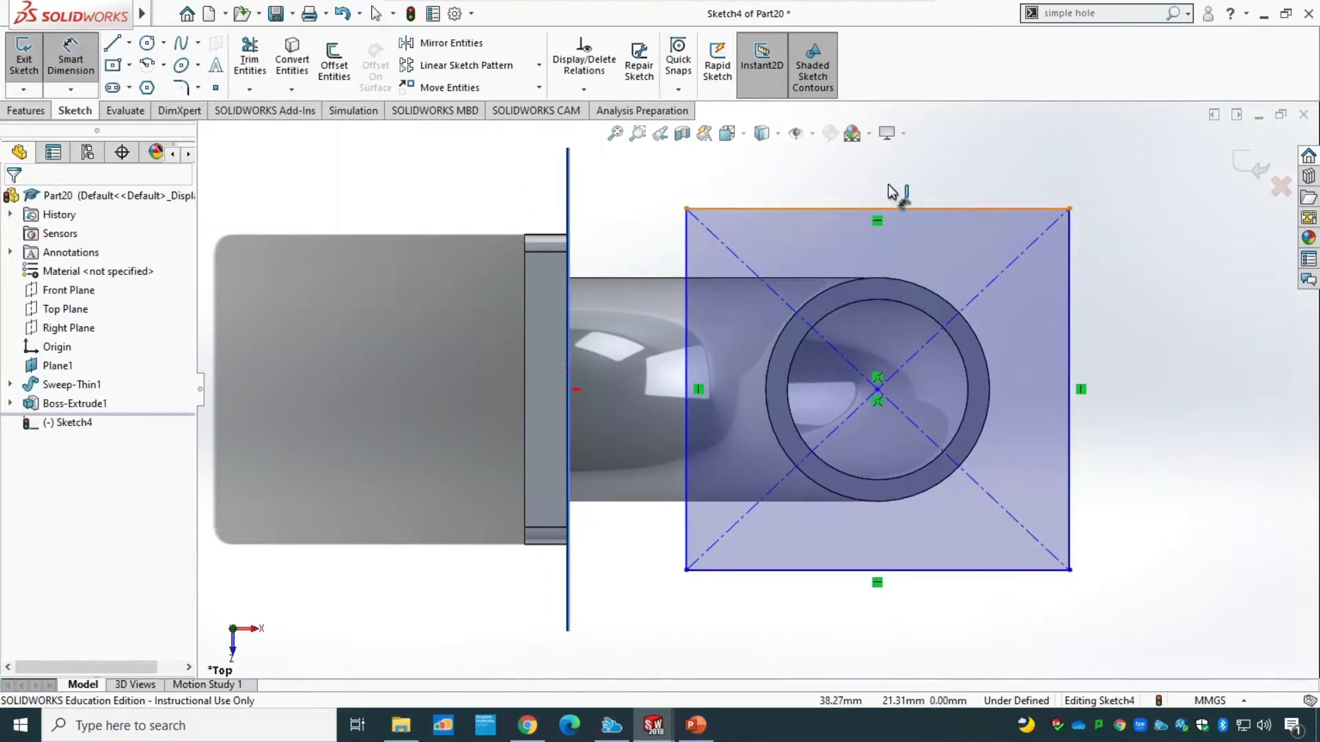
left_click(891, 193)
left_click(878, 174)
type("36")
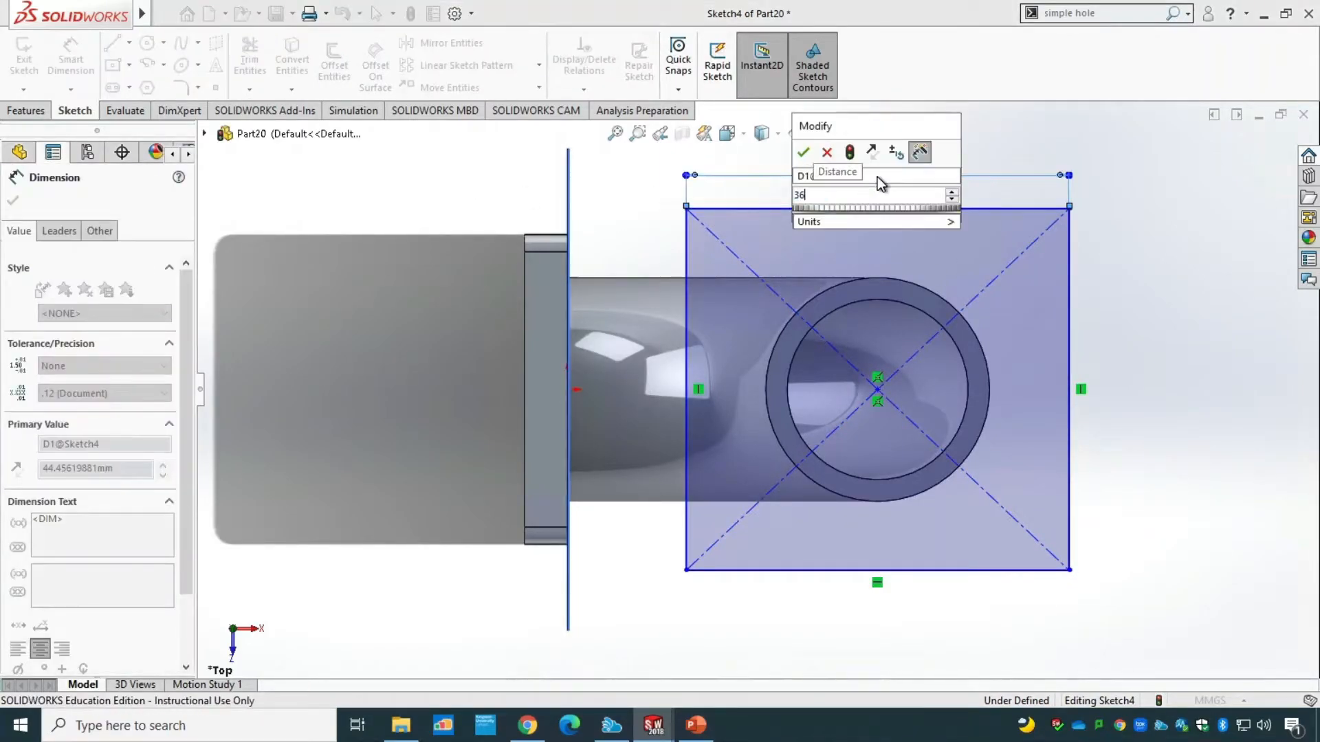
key("Return")
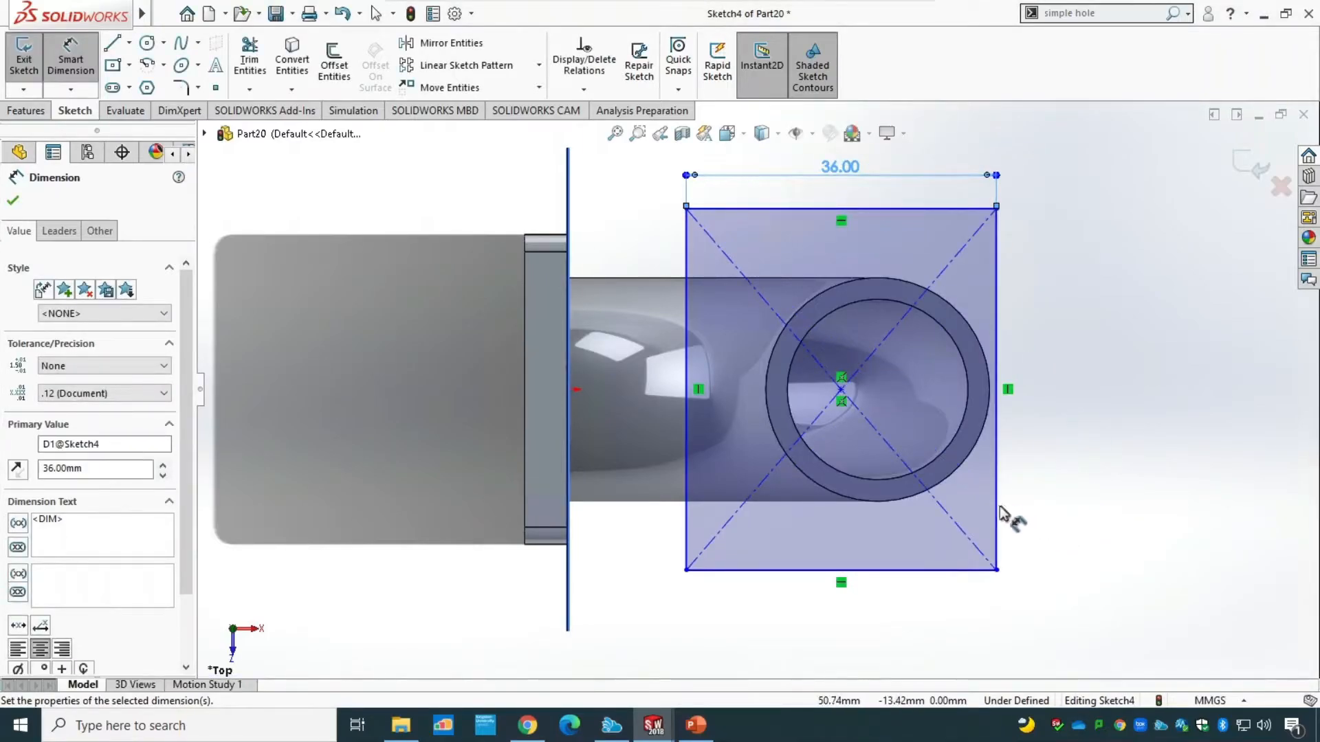
left_click(997, 509)
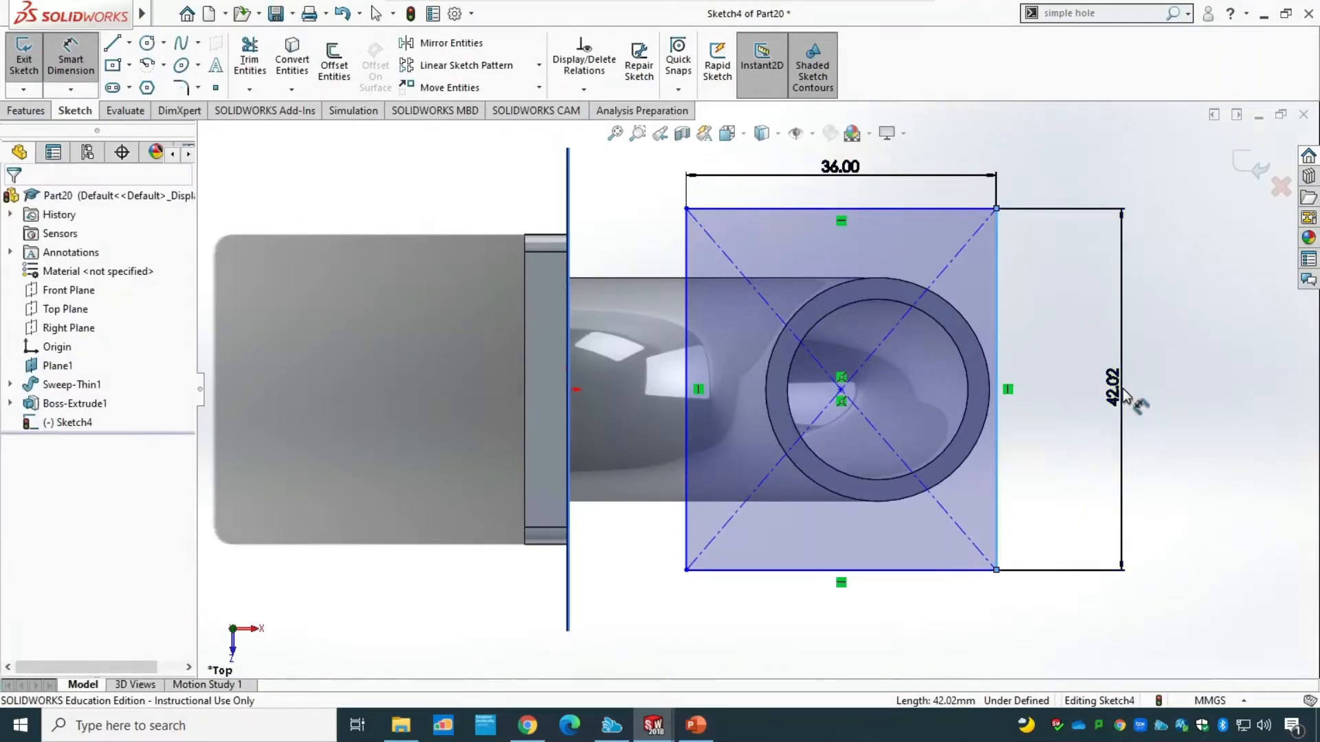
left_click(1124, 393)
type("36")
key("Return")
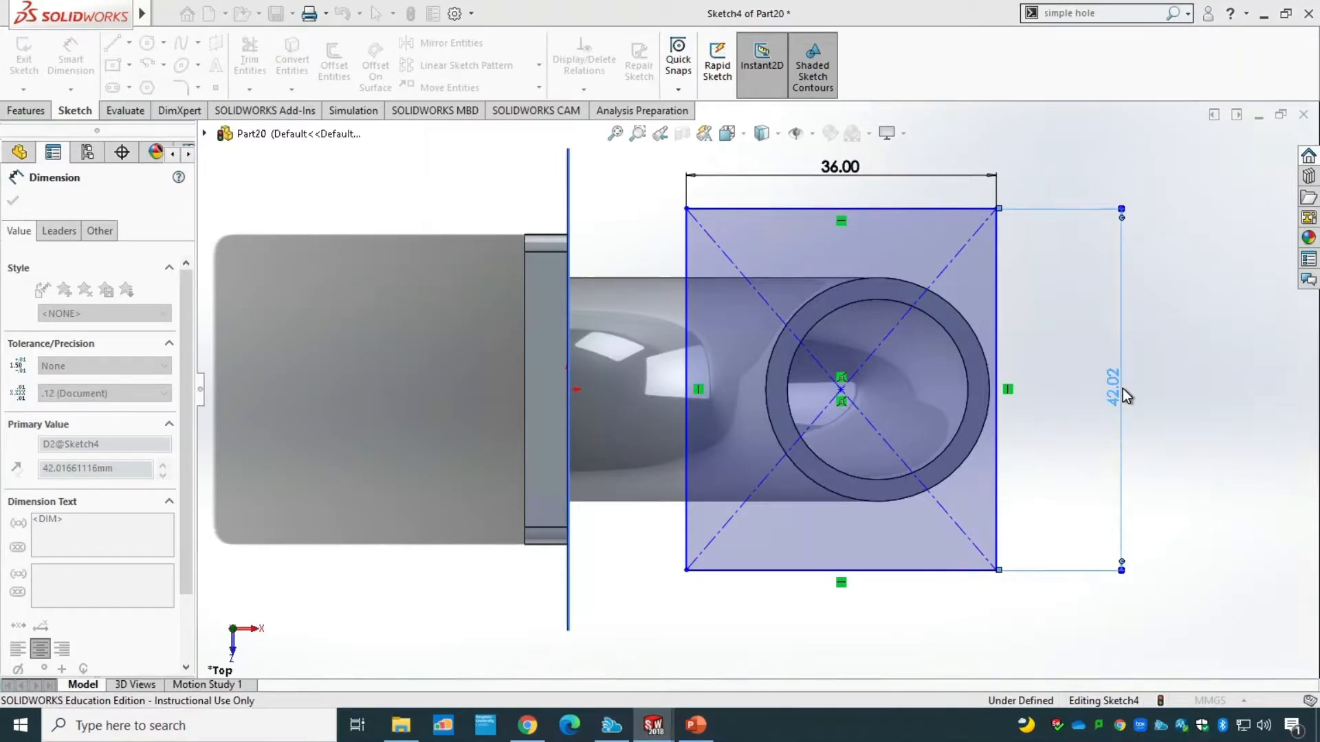
key("Escape")
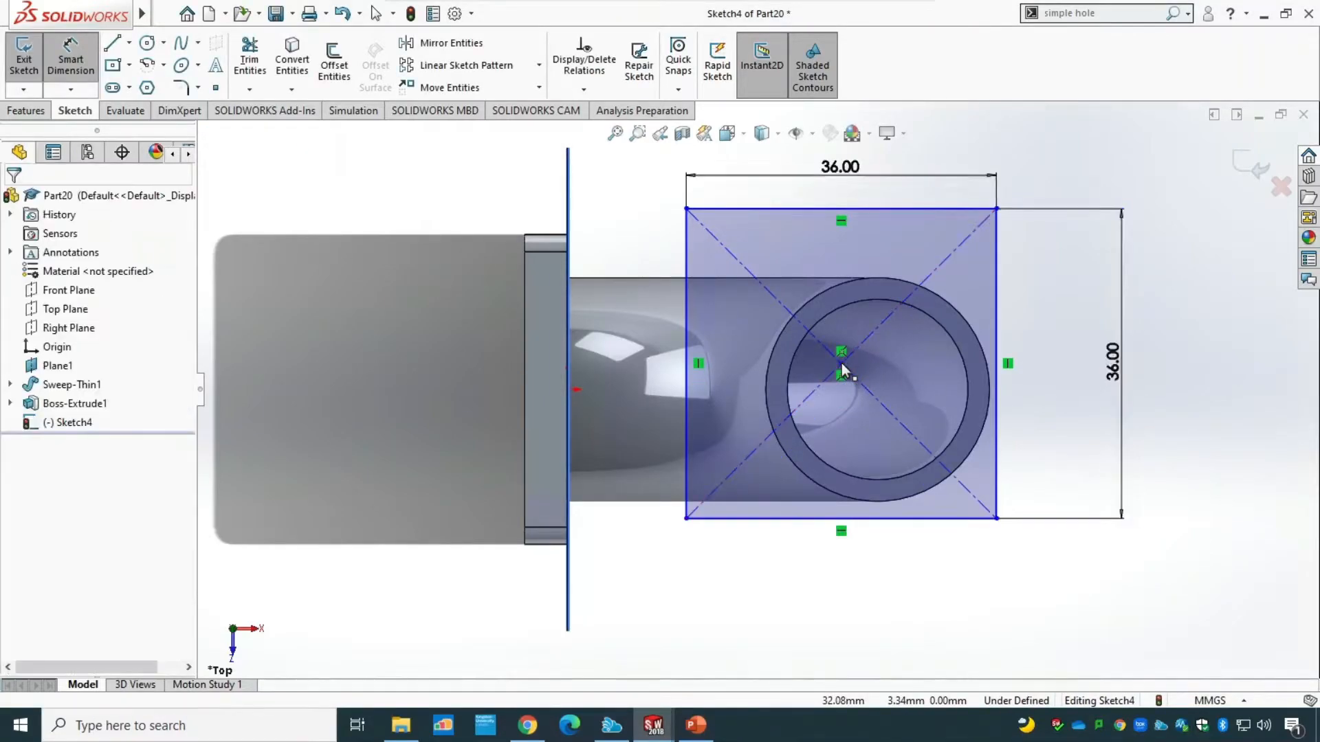
left_click_drag(843, 365, 881, 393)
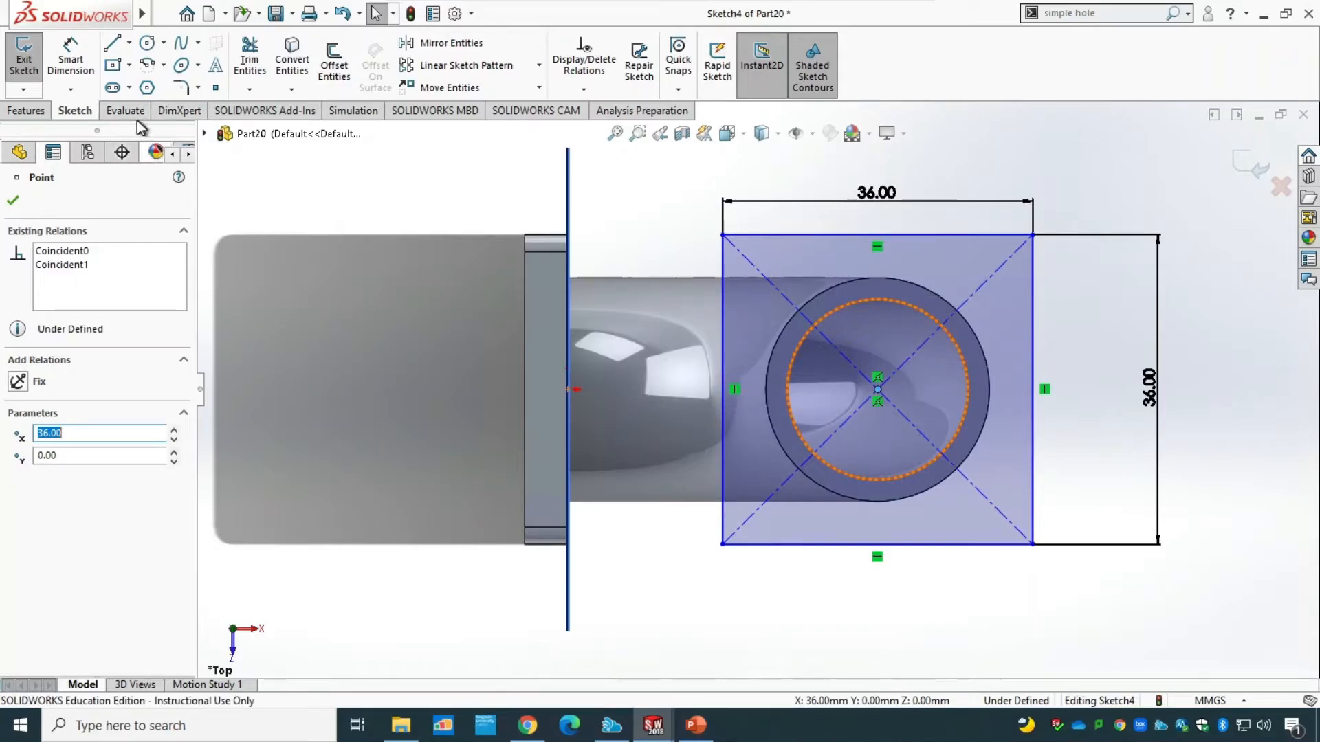
Round all four corners of the upper 36 mm square with 2 mm sketch fillets.
left_click(180, 88)
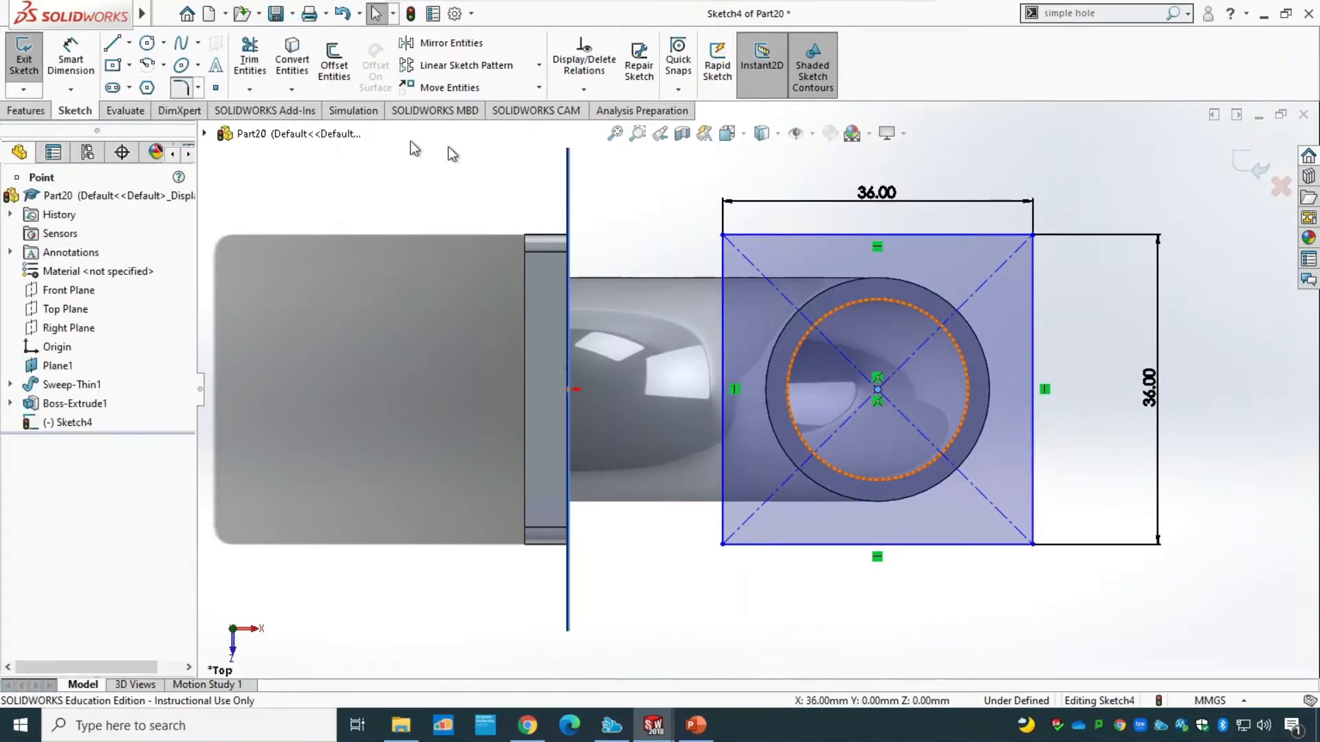
left_click(748, 234)
left_click(725, 262)
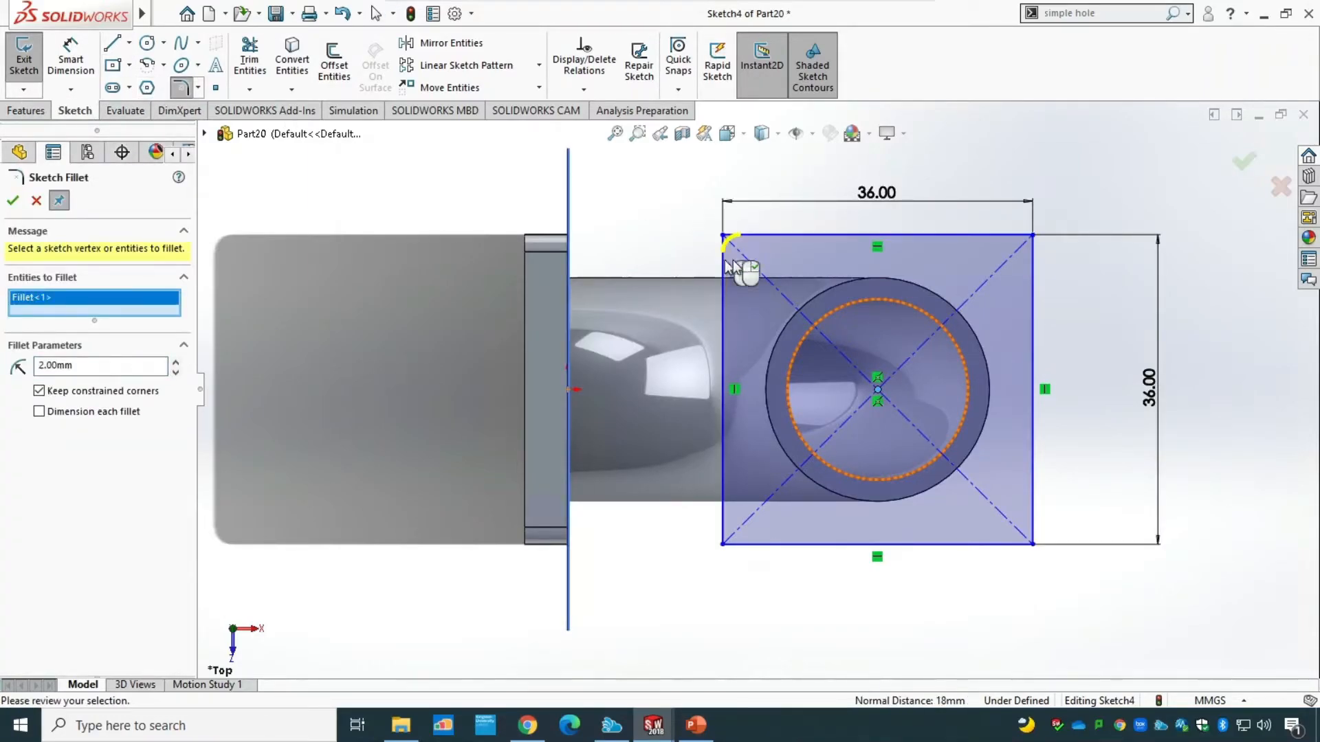
left_click(1034, 268)
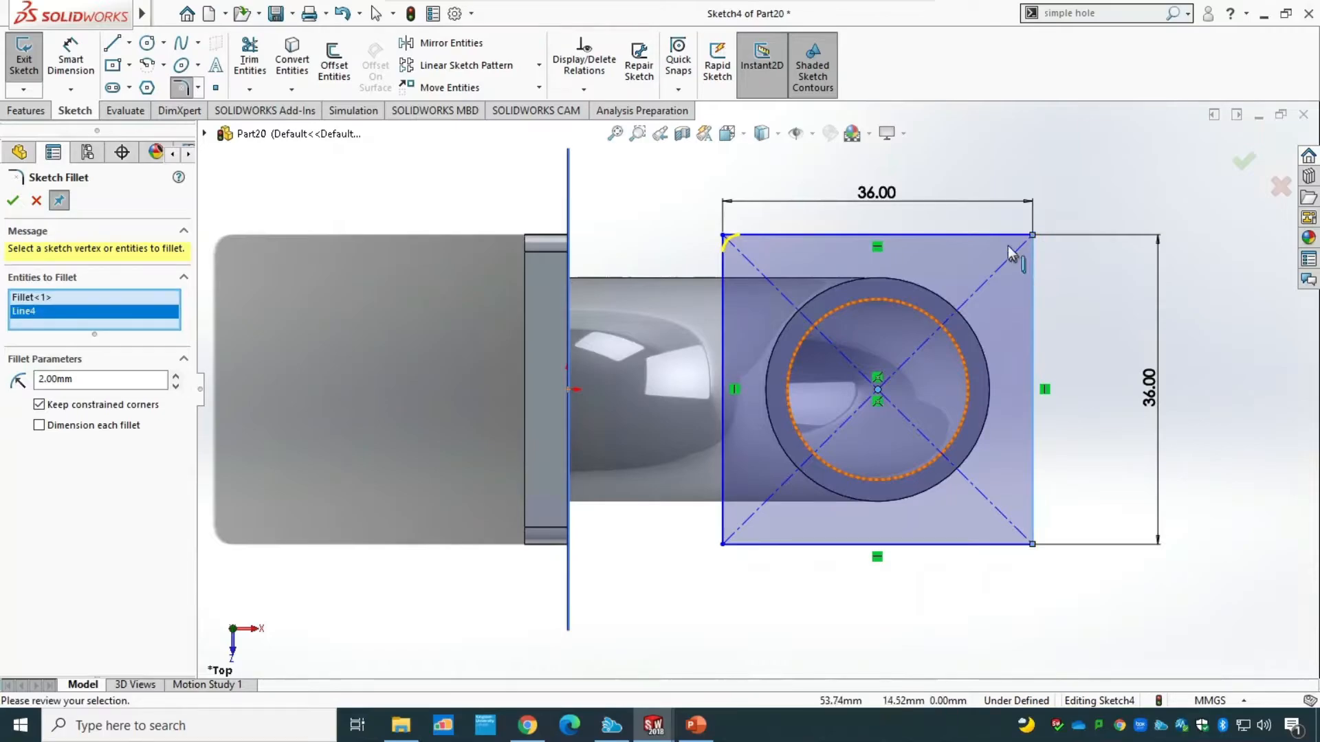
left_click(1034, 497)
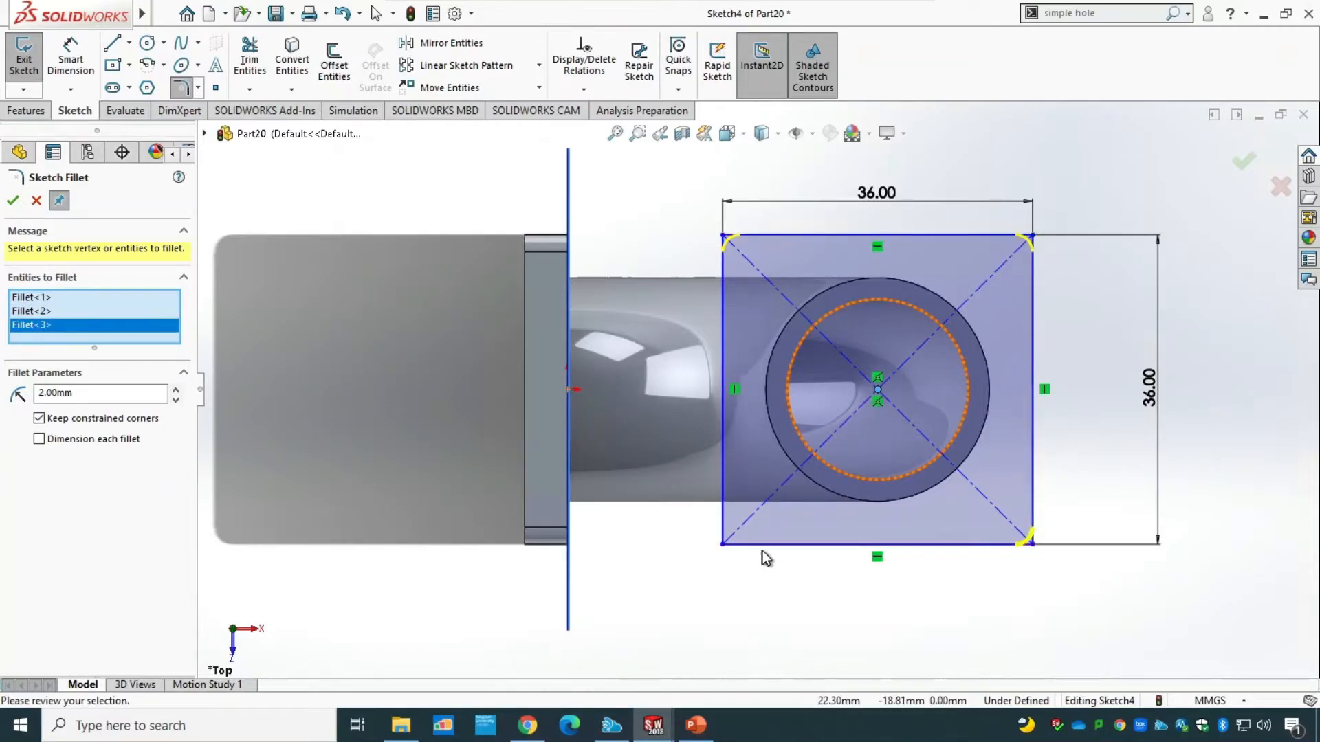
left_click(726, 530)
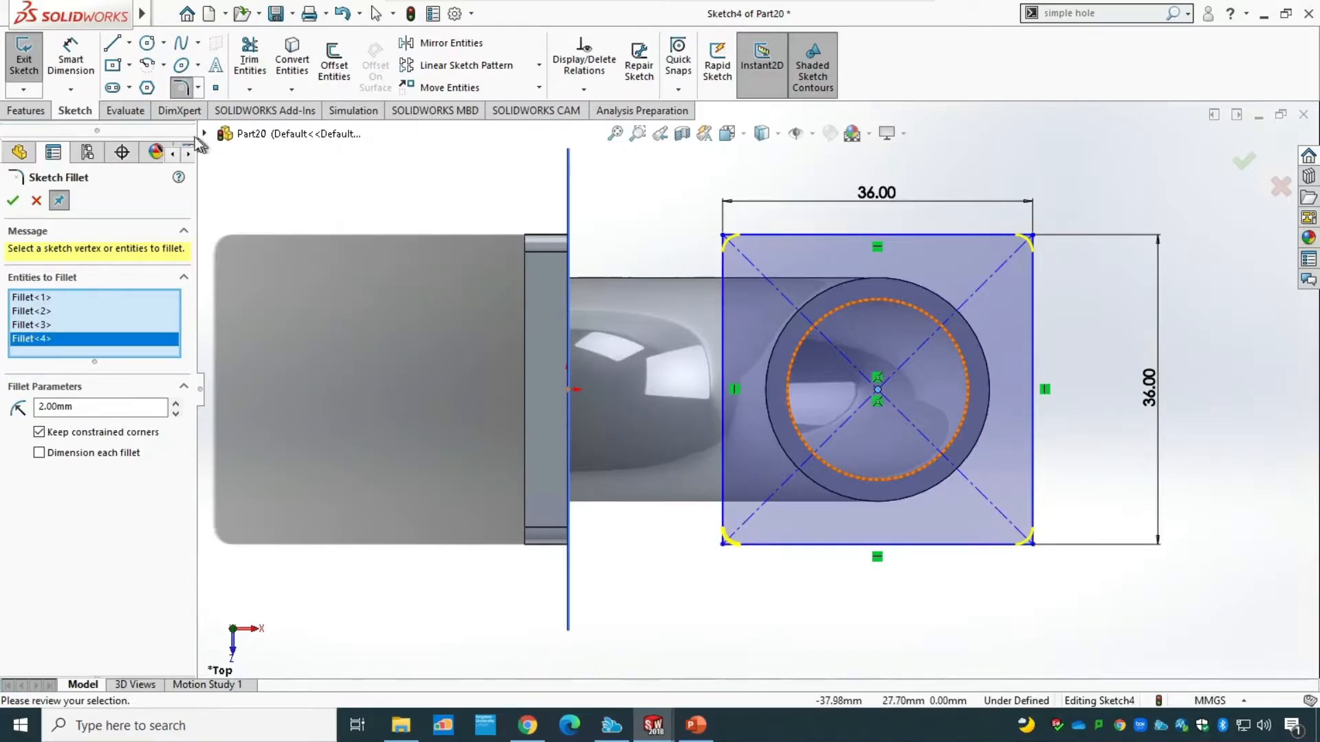
left_click(13, 201)
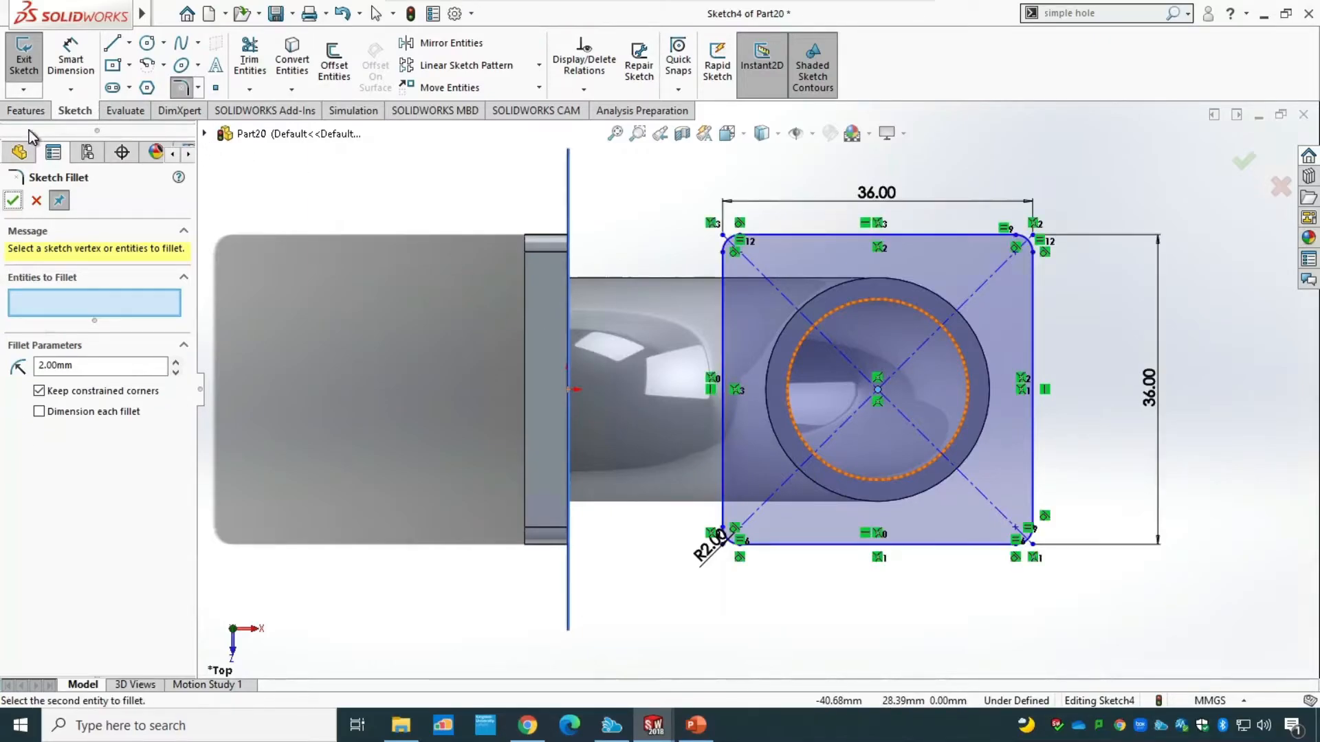
Extrude the upper rounded square sketch 5 mm as a blind boss, merged with the pipe.
key("ctrl+7")
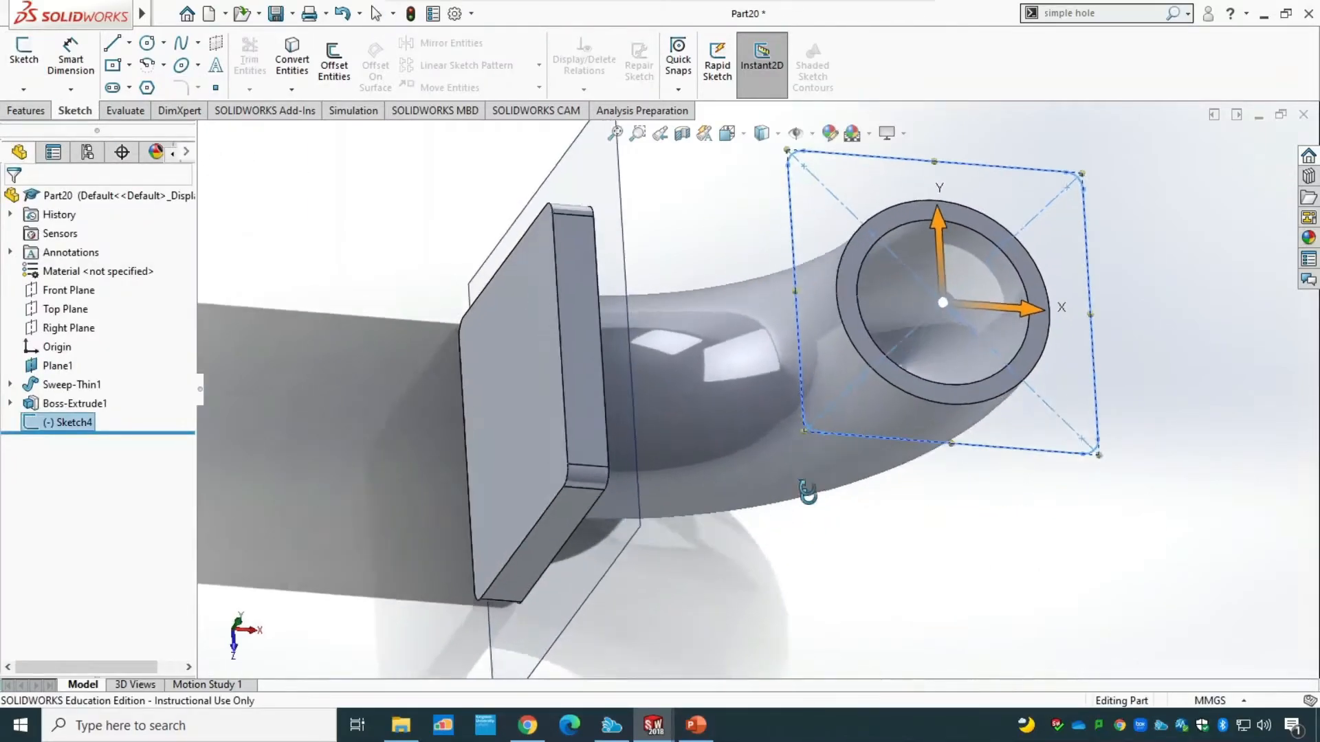
left_click(26, 111)
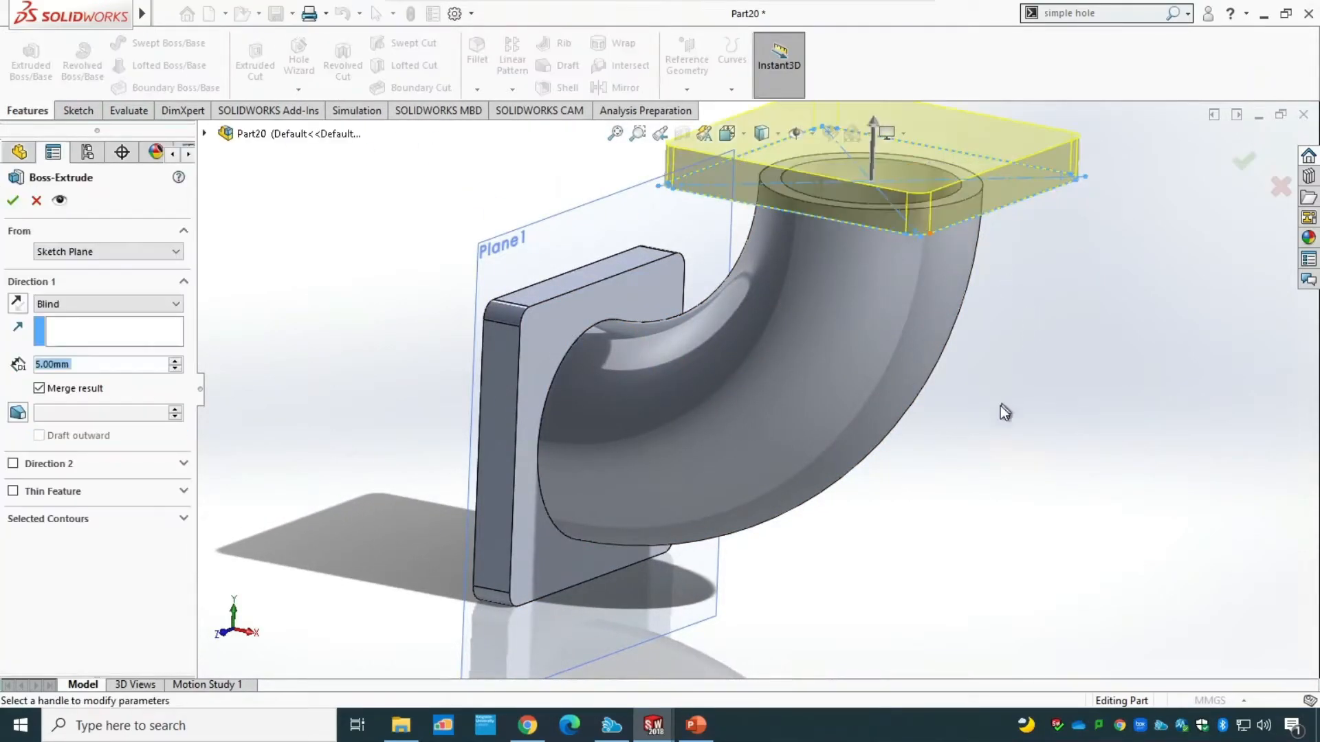
left_click(15, 205)
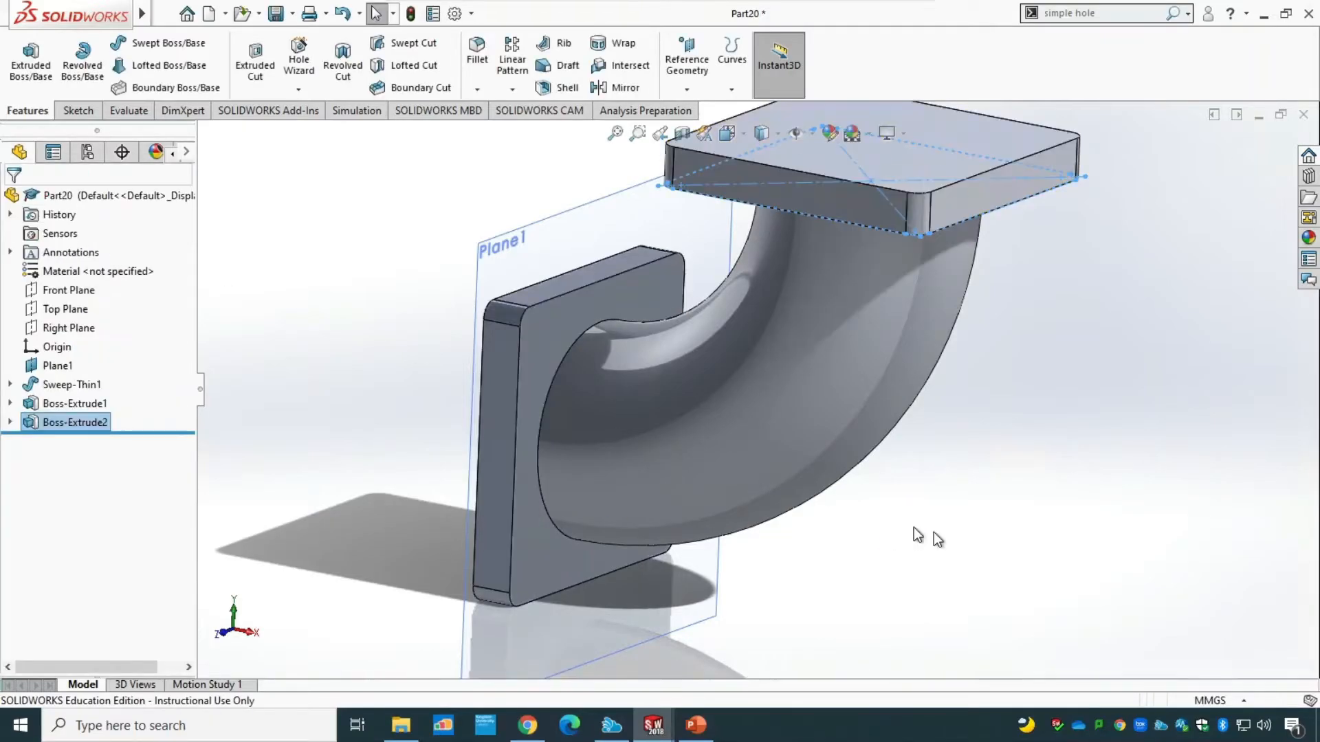
scroll(1000, 550, "down", 3)
scroll(949, 465, "up", 3)
middle_click_drag(949, 465, 1070, 497)
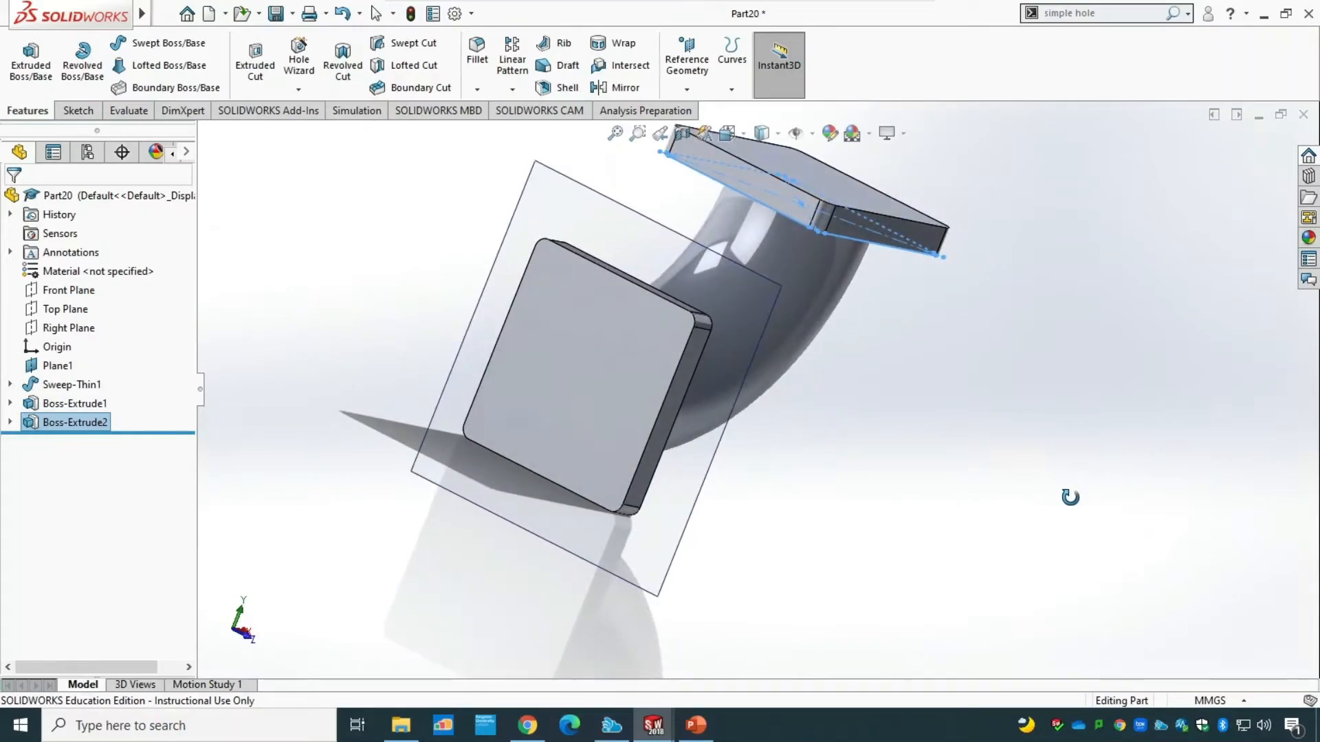
Check the drawing in PowerPoint, return to the SOLIDWORKS part and place a 16 mm diameter simple hole on the vertical flange's outer face.
left_click(696, 725)
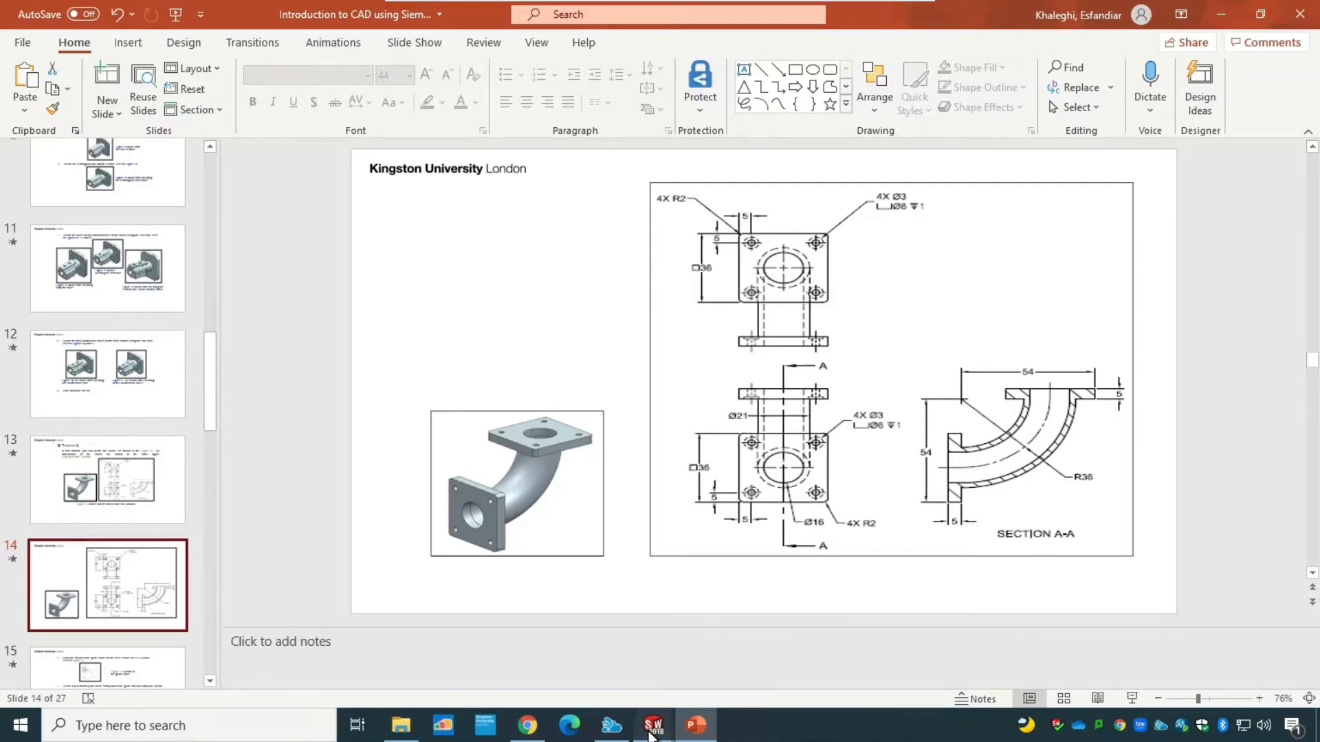
mouse_move(653, 725)
left_click(708, 646)
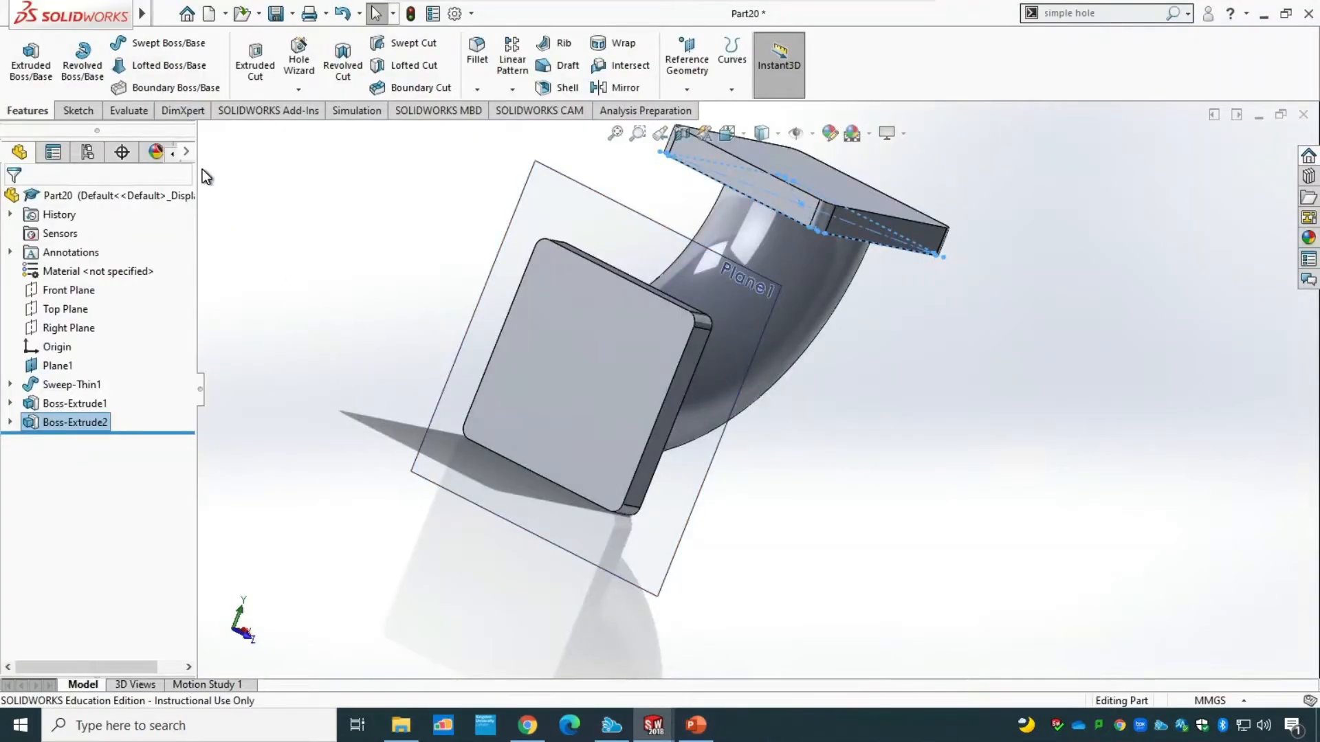
left_click(1080, 13)
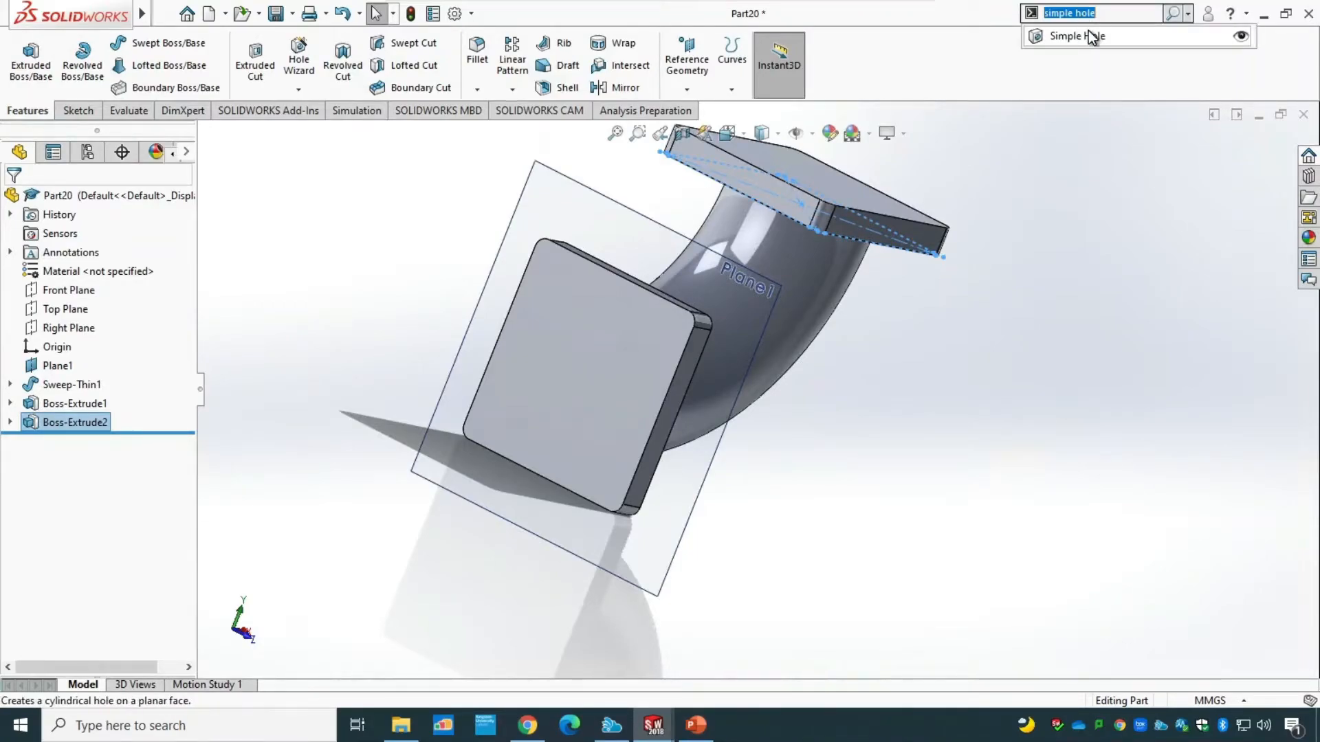
left_click(1088, 32)
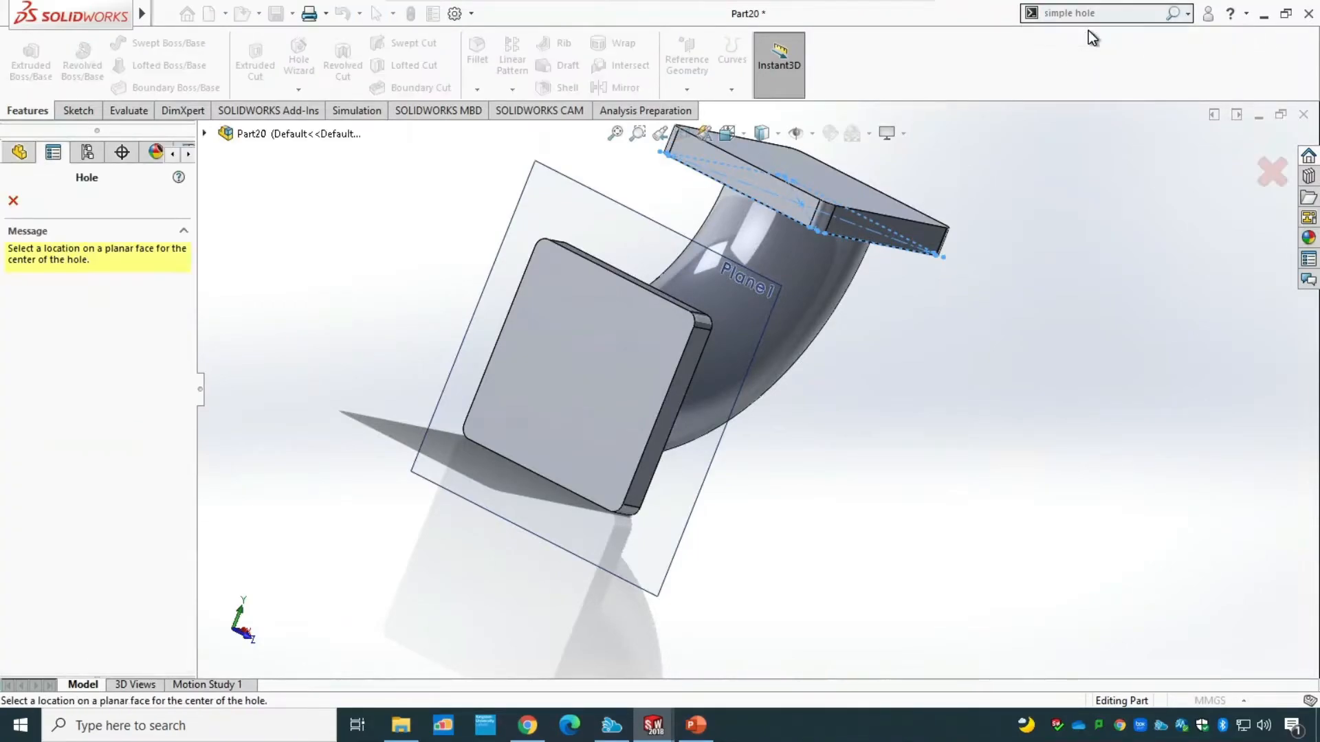
left_click(576, 371)
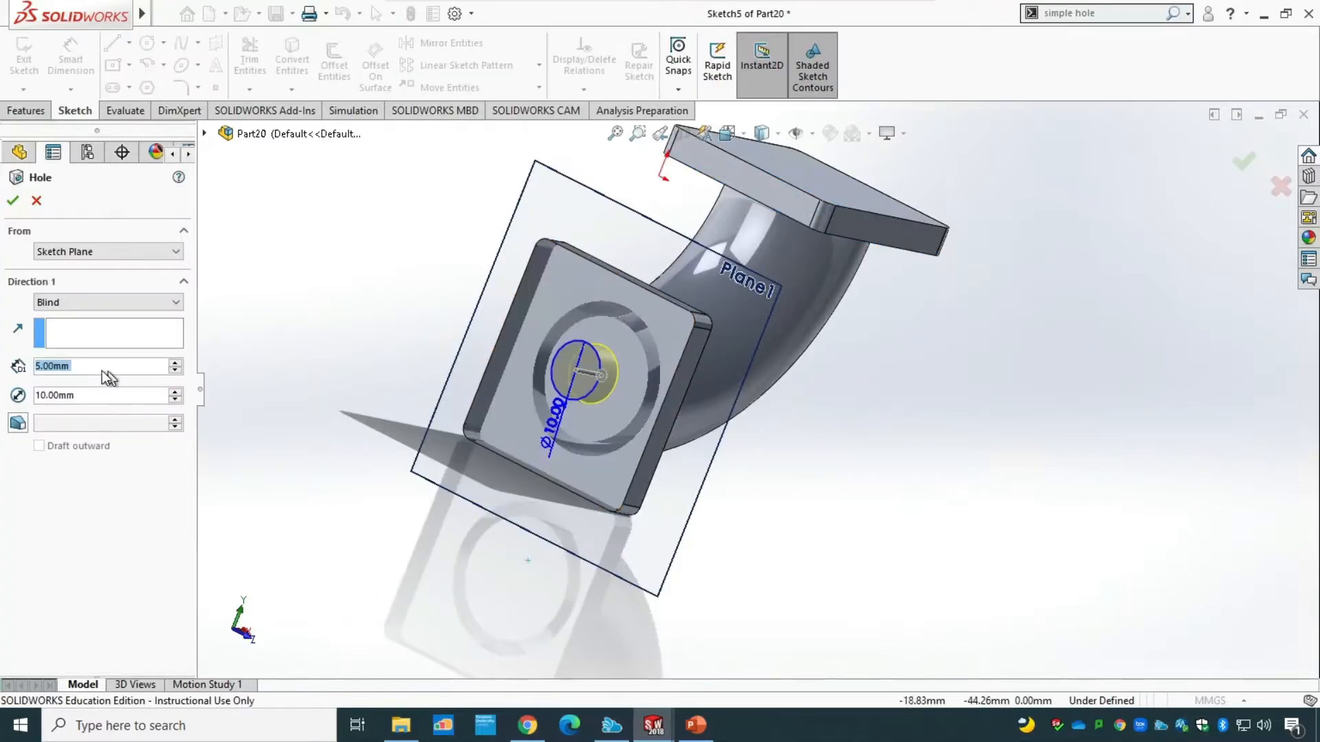
left_click(66, 395)
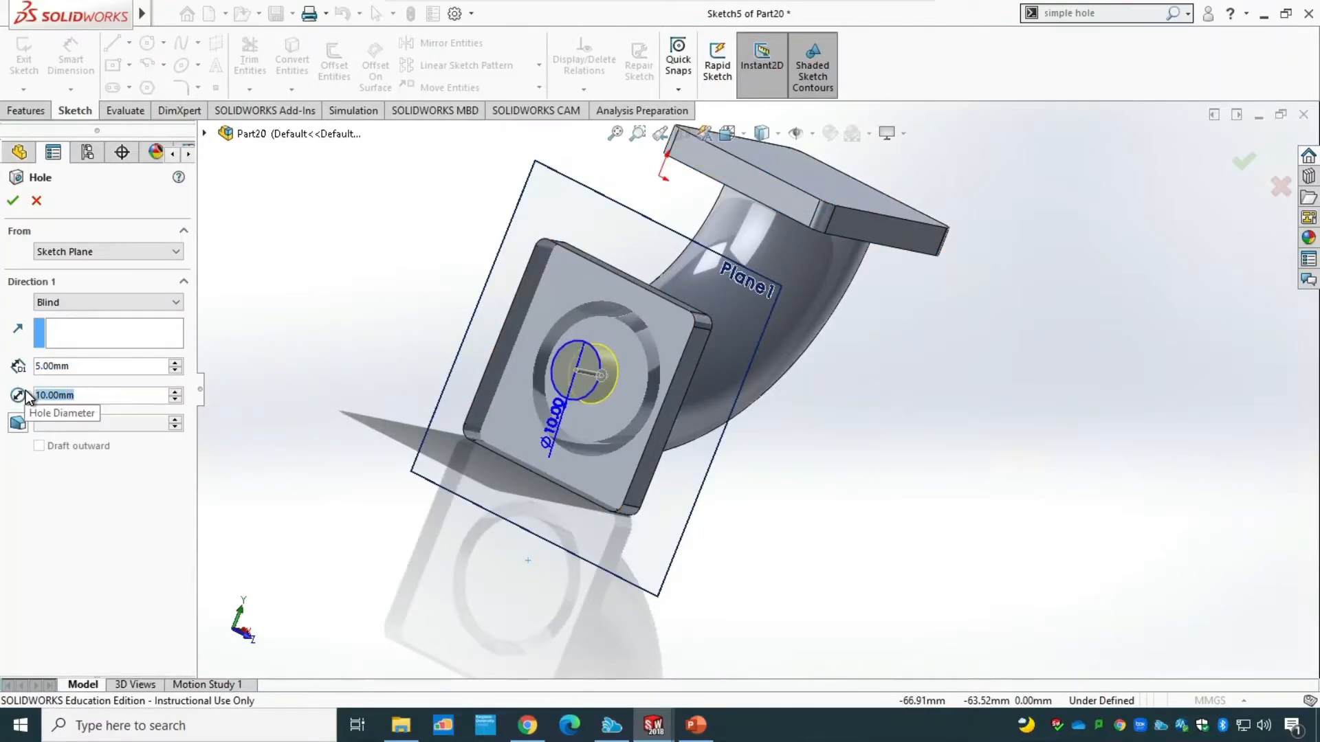
type("16")
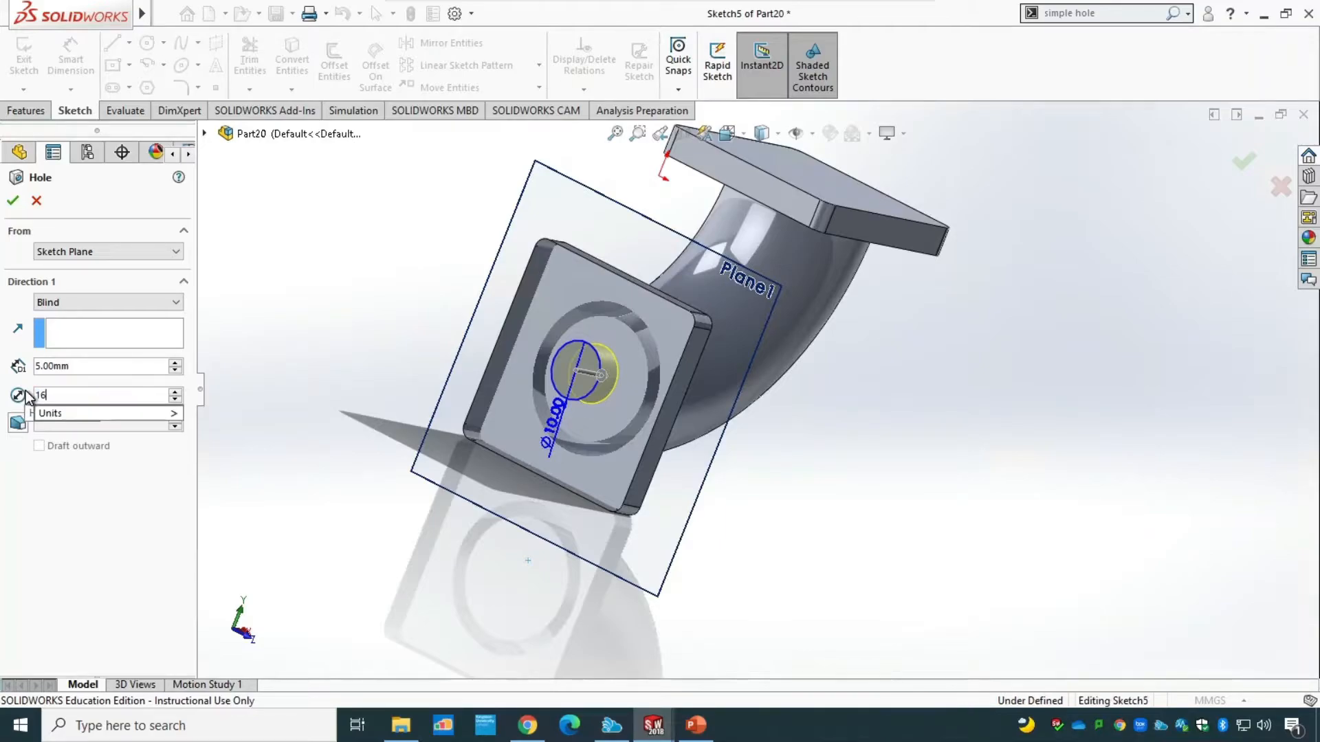
End the 16 mm hole with Up To Surface at the vertical flange's pipe-side face and create it.
left_click(53, 366)
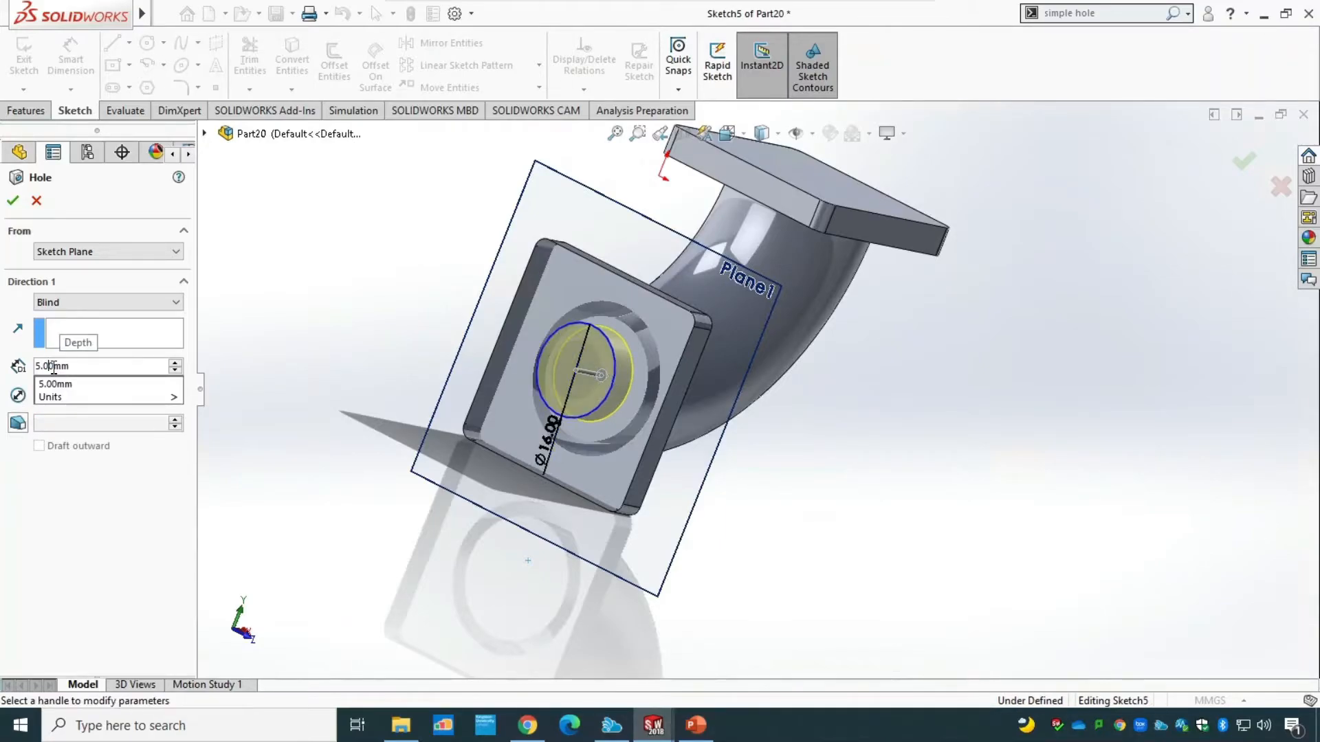
left_click(152, 301)
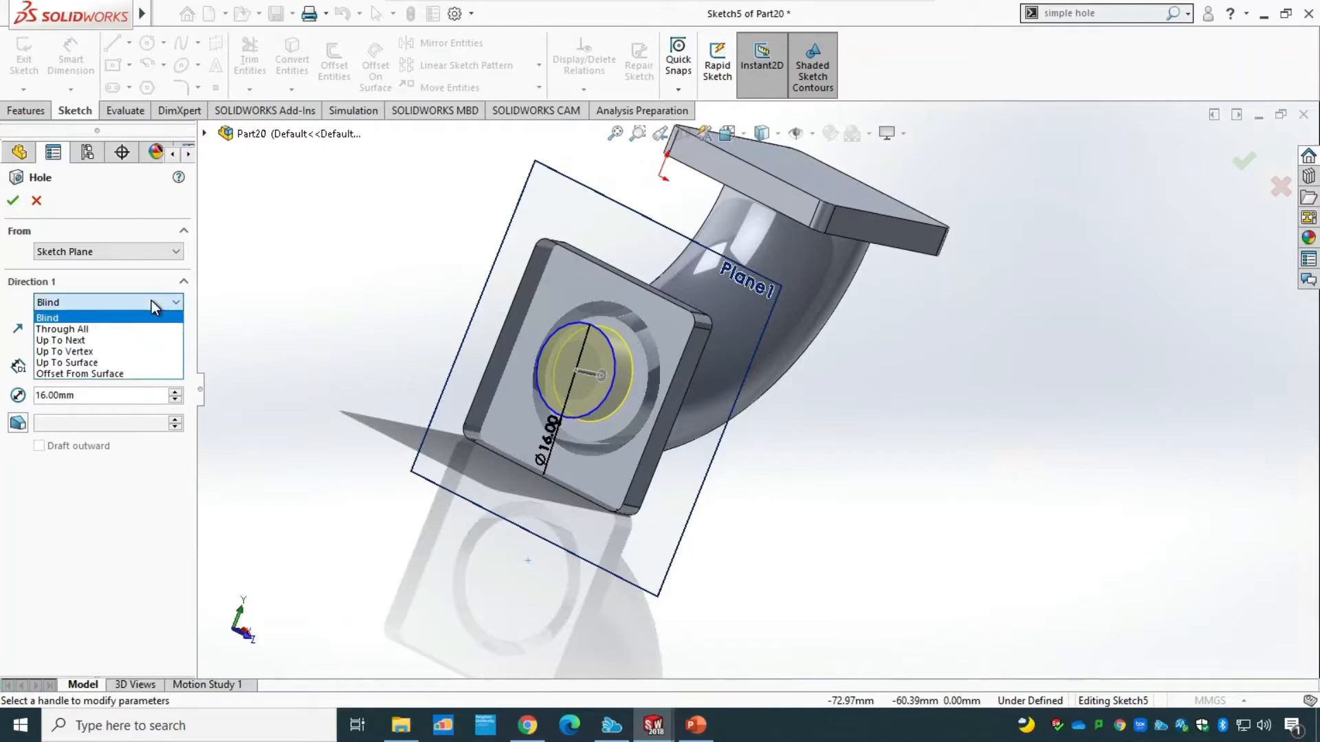
left_click(95, 363)
middle_click_drag(419, 591, 310, 586)
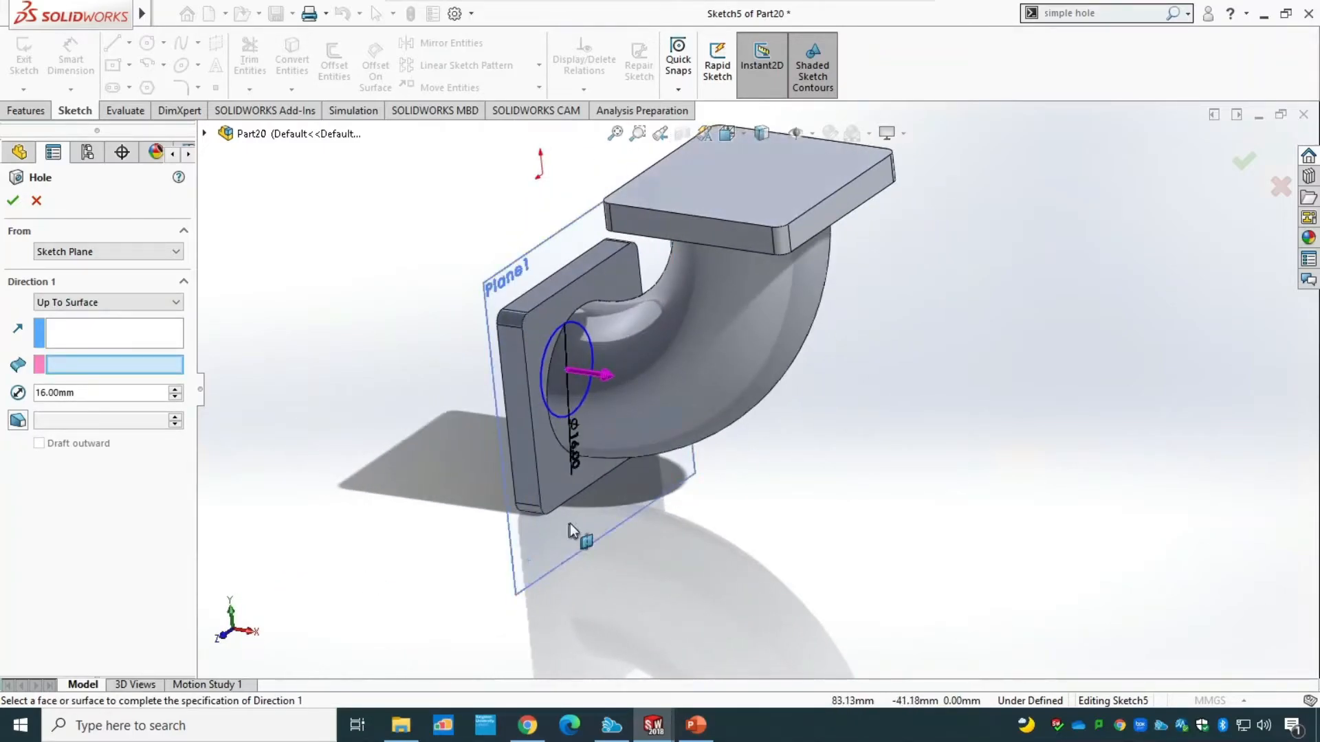
left_click(550, 481)
middle_click_drag(347, 550, 534, 563)
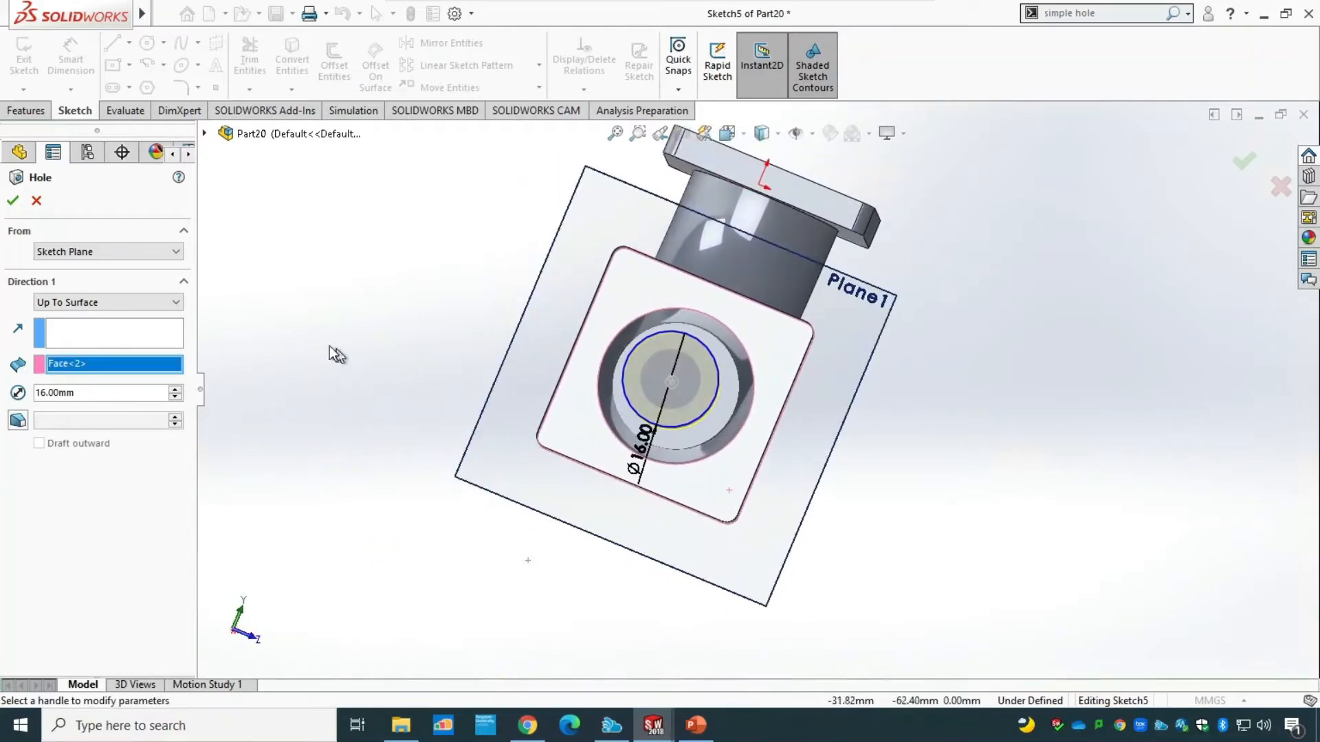
left_click(12, 200)
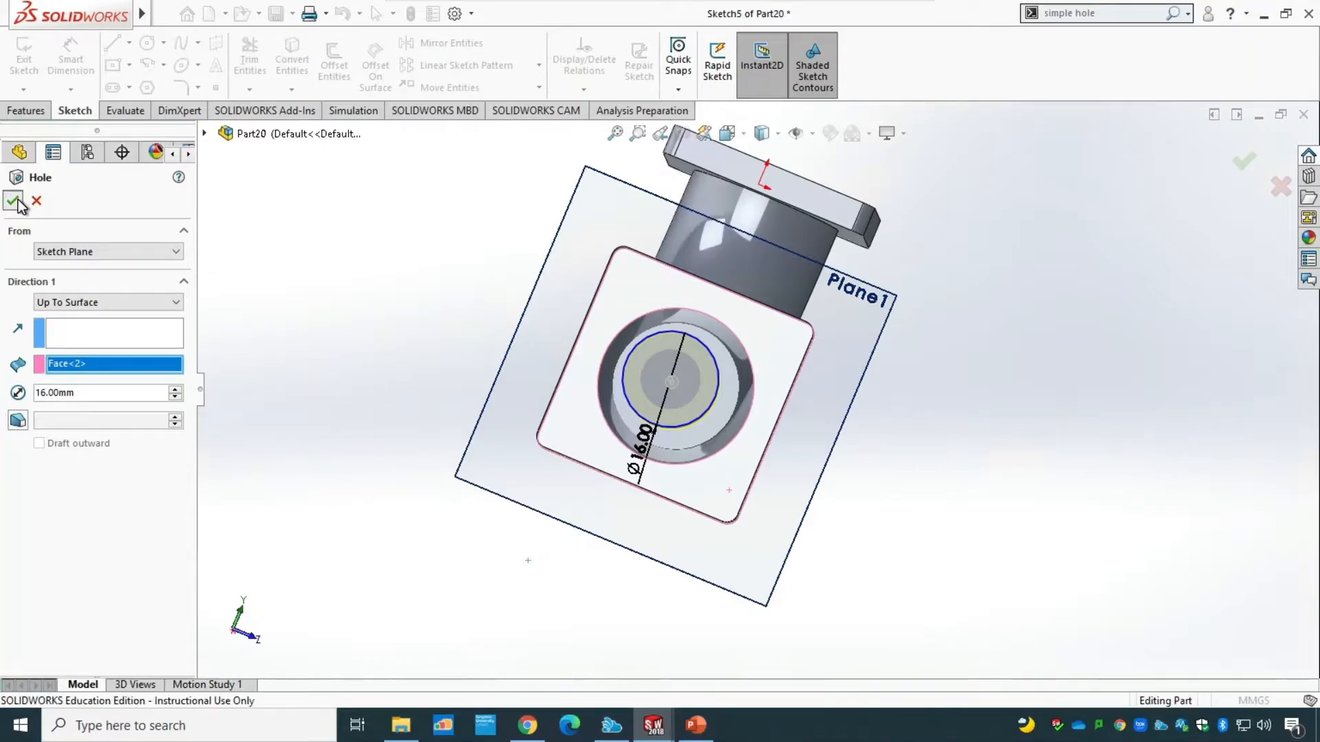
Edit the hole's sketch and move the circle's centre point to the flange's centre at X 0, Y -36.
left_click(10, 441)
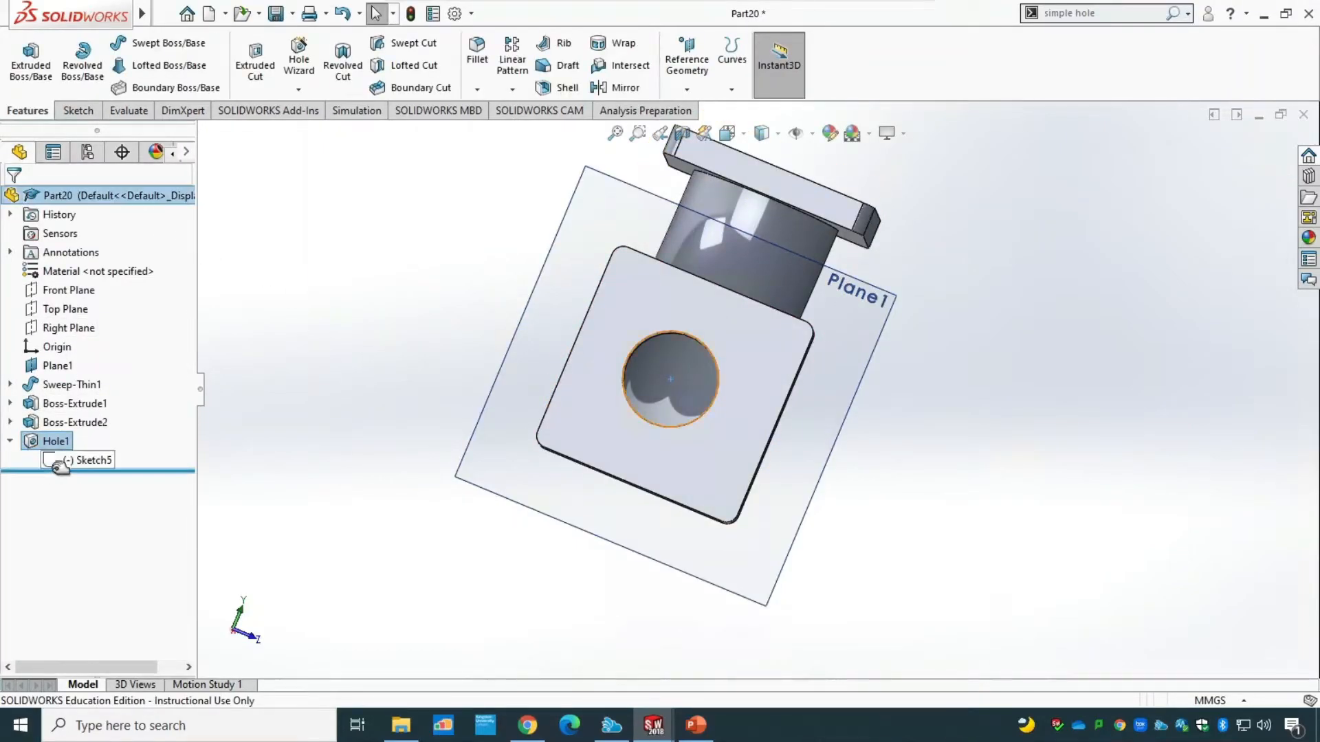
right_click(62, 463)
left_click(77, 411)
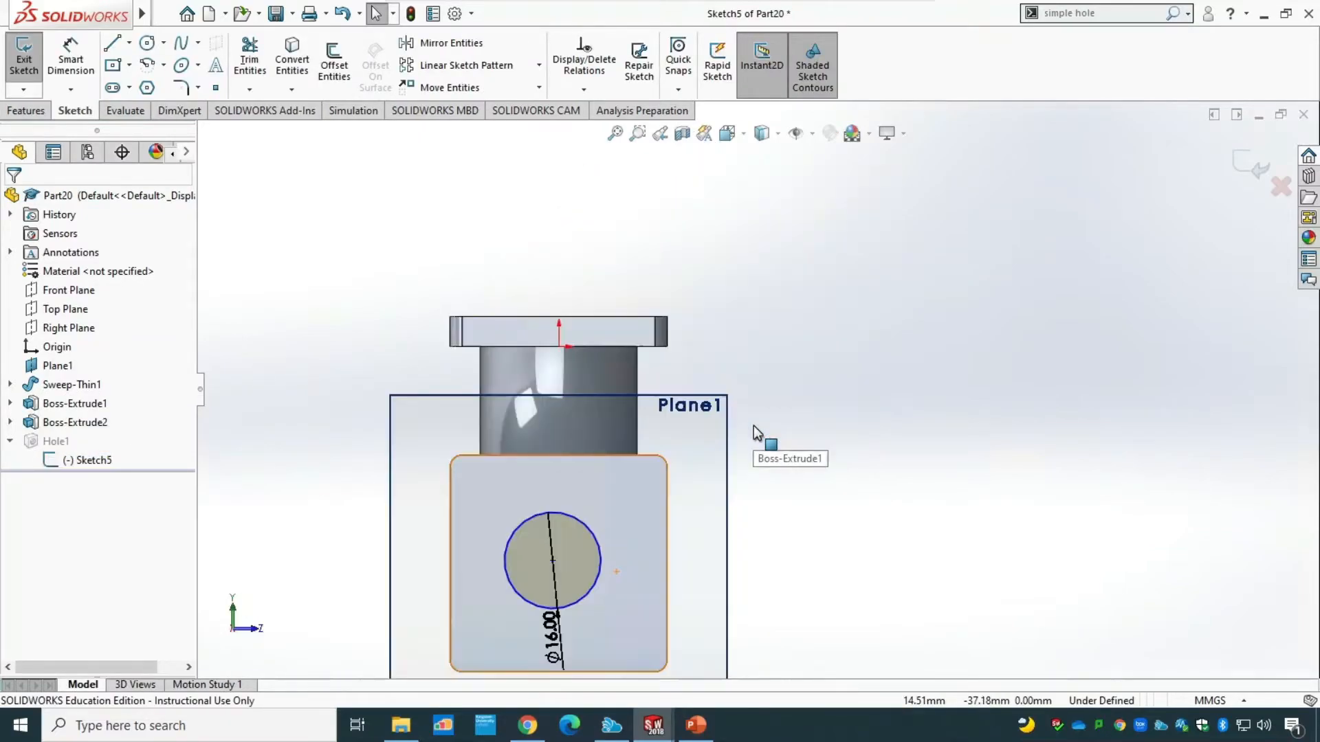
mouse_move(554, 562)
left_mouse_down()
mouse_move(578, 584)
mouse_move(565, 571)
mouse_move(667, 566)
mouse_move(592, 561)
mouse_move(558, 626)
mouse_move(556, 674)
mouse_move(558, 564)
left_mouse_up()
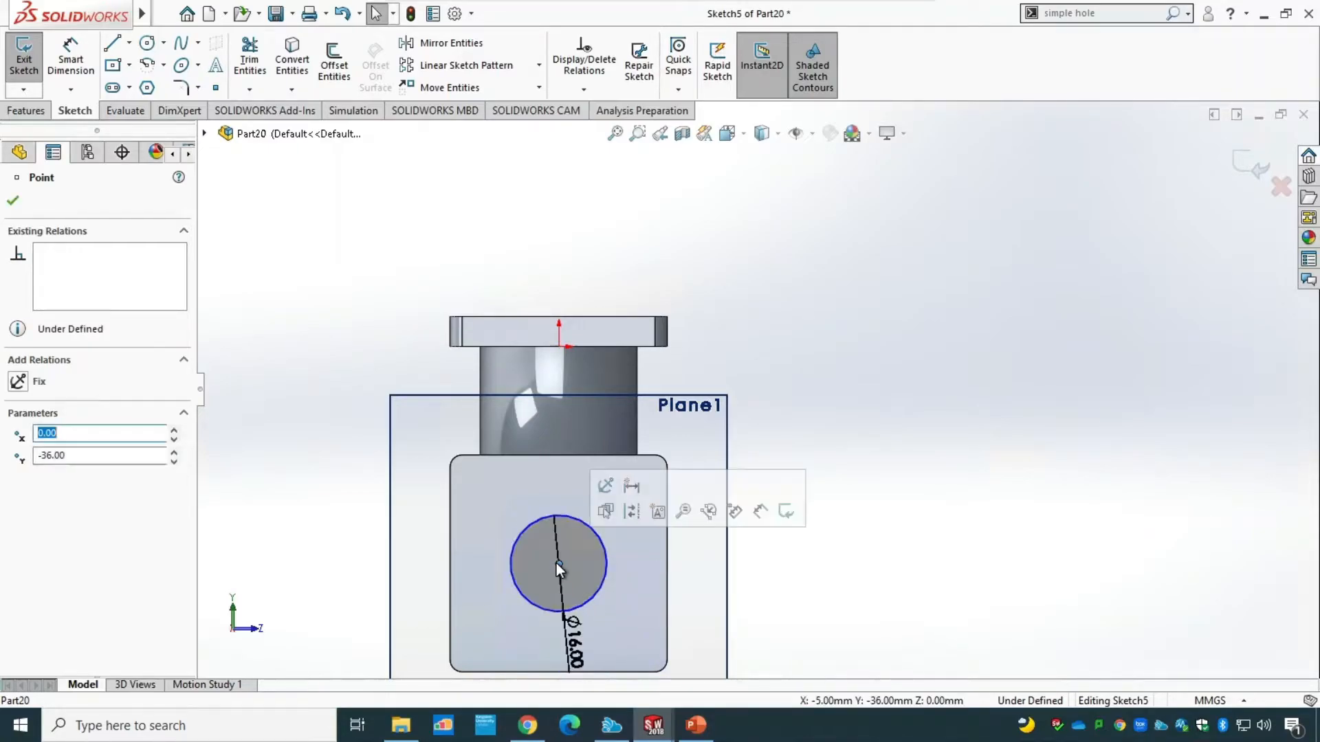
left_click(13, 200)
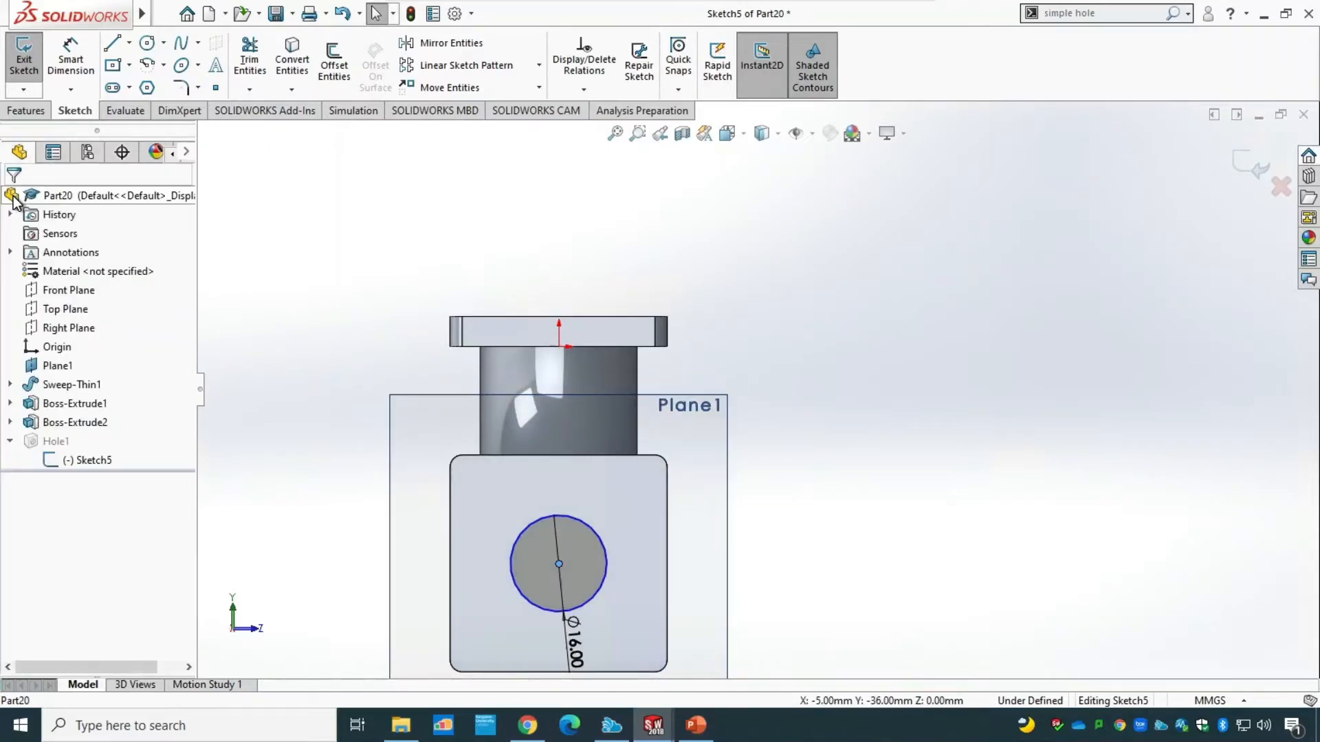
Measure the distance from the hole's centre to the flange's right and left vertical edges.
left_click(123, 110)
left_click(72, 67)
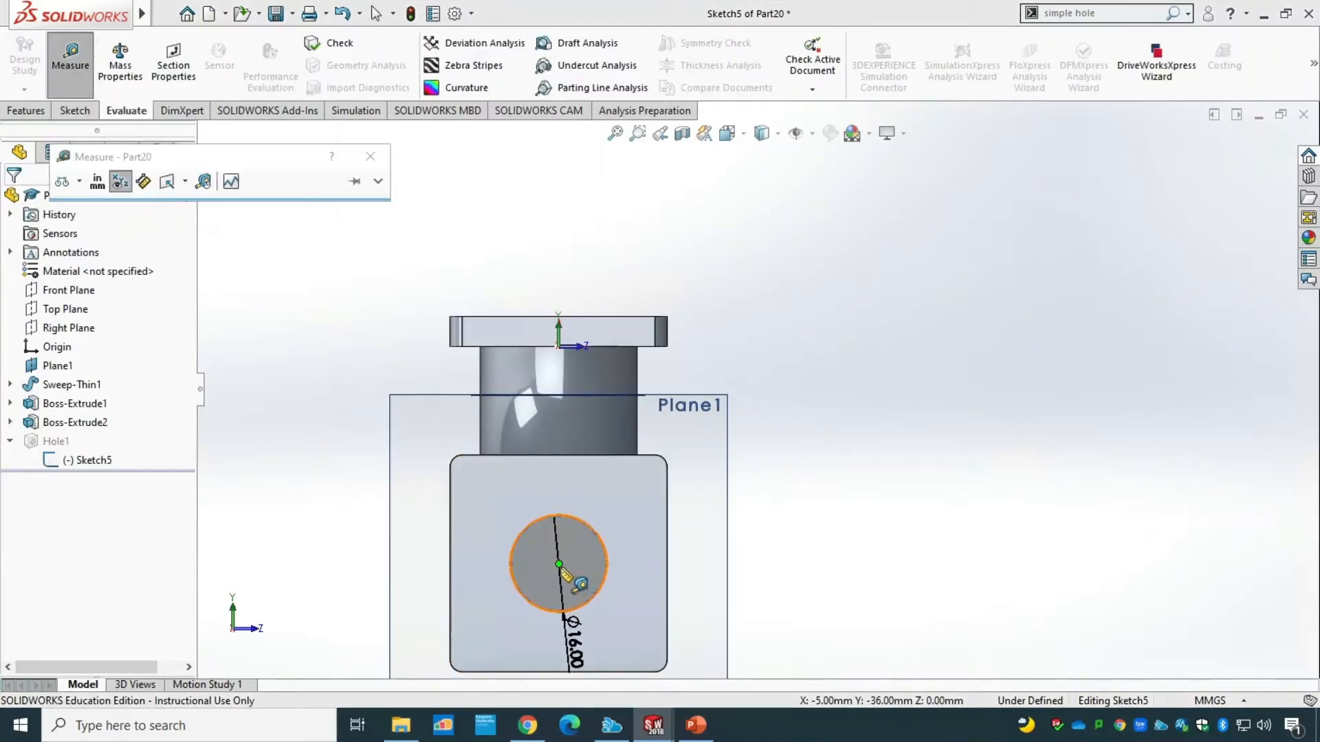
left_click(667, 572)
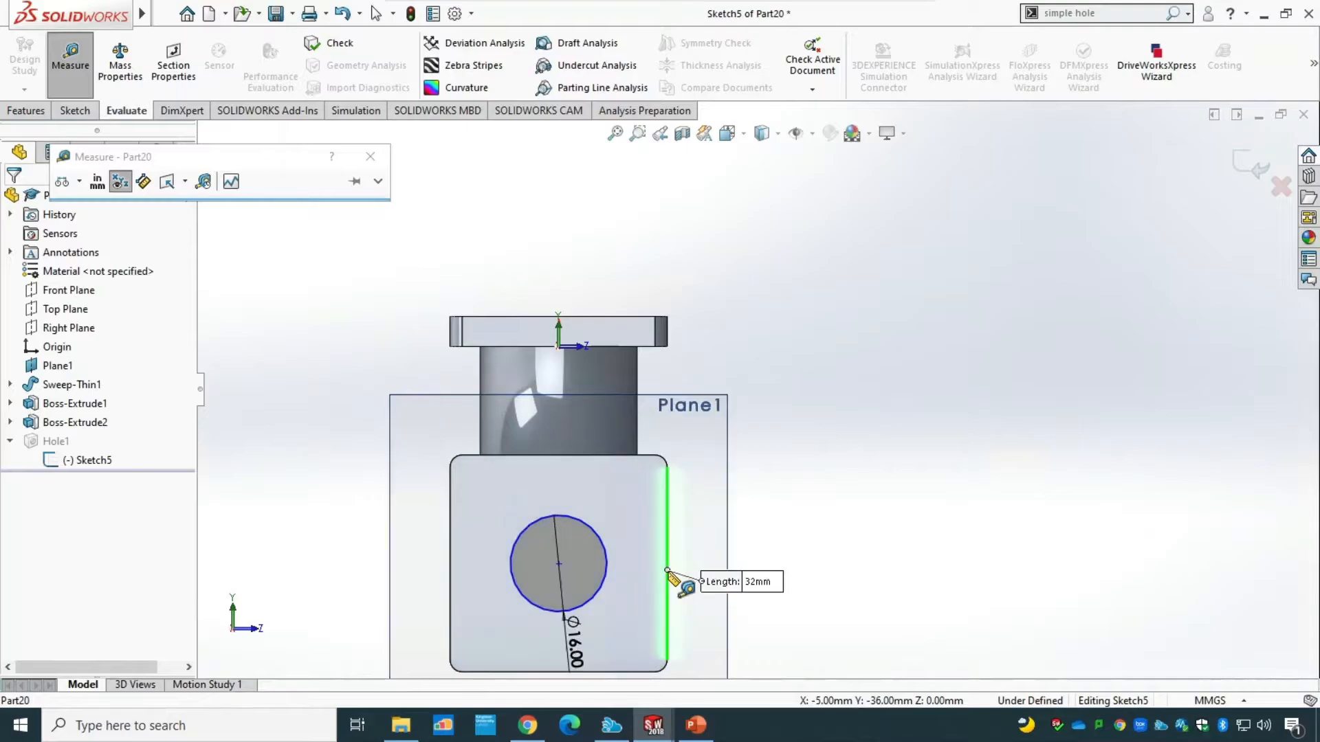
left_click(559, 565)
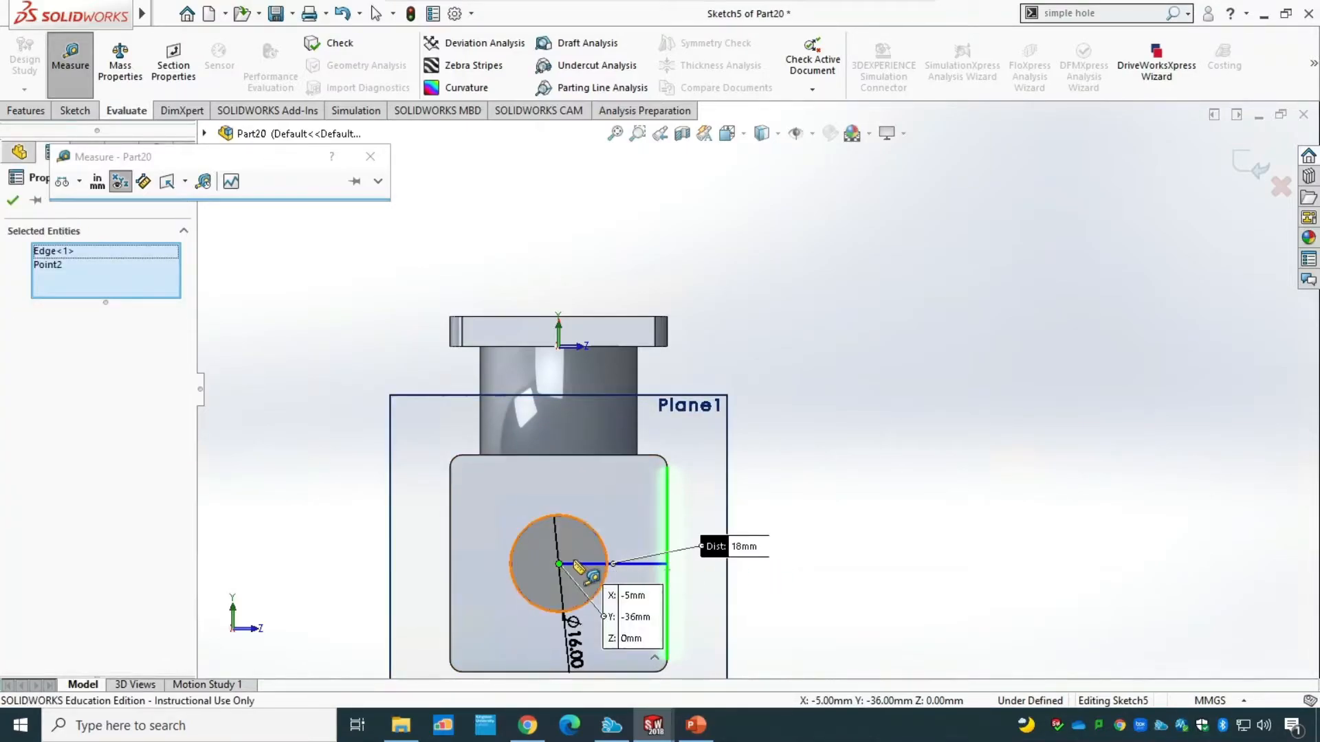
left_click(559, 565)
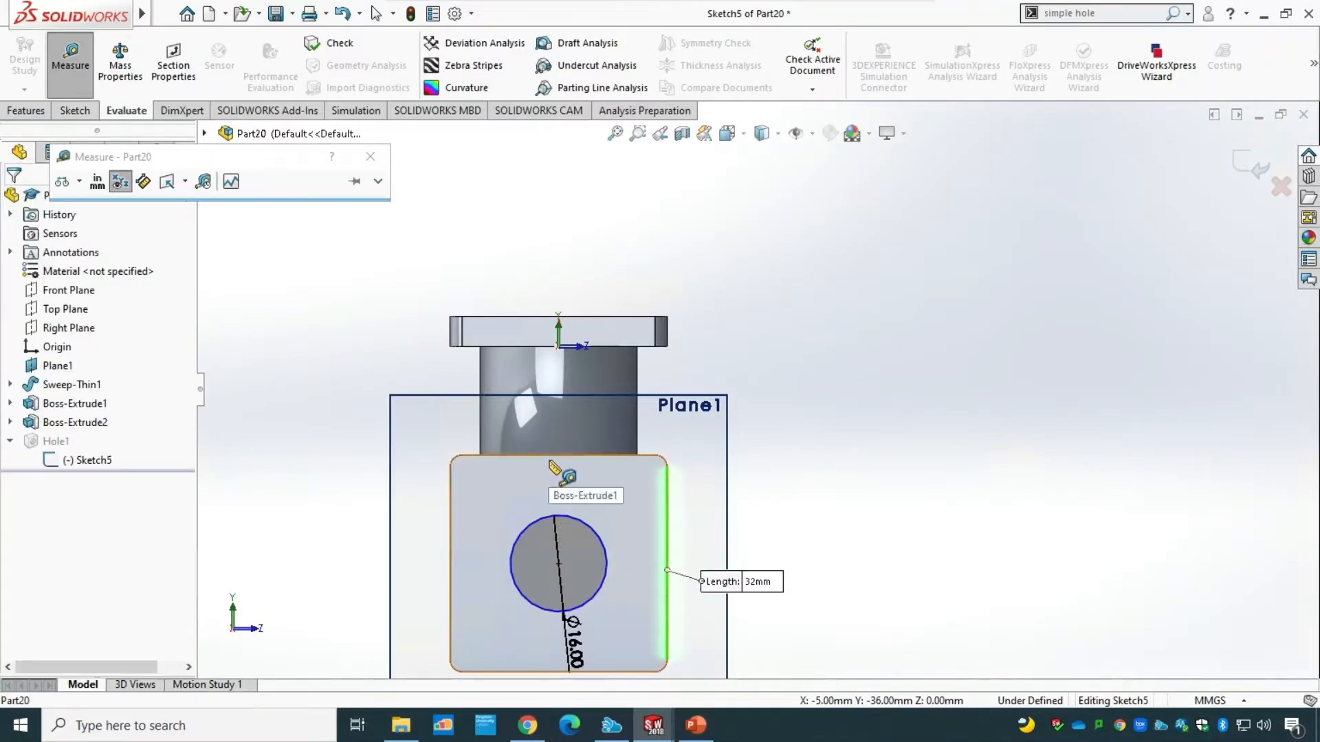
left_click(558, 565)
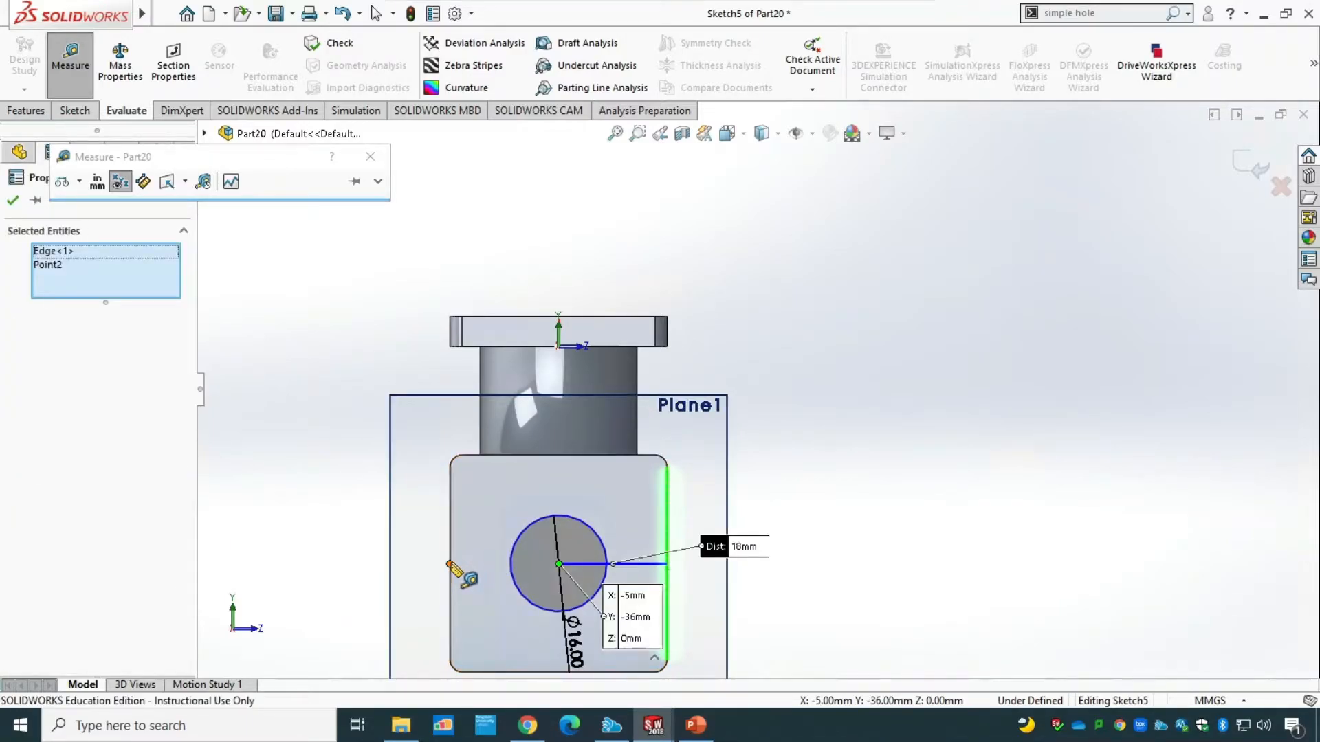
key("Escape")
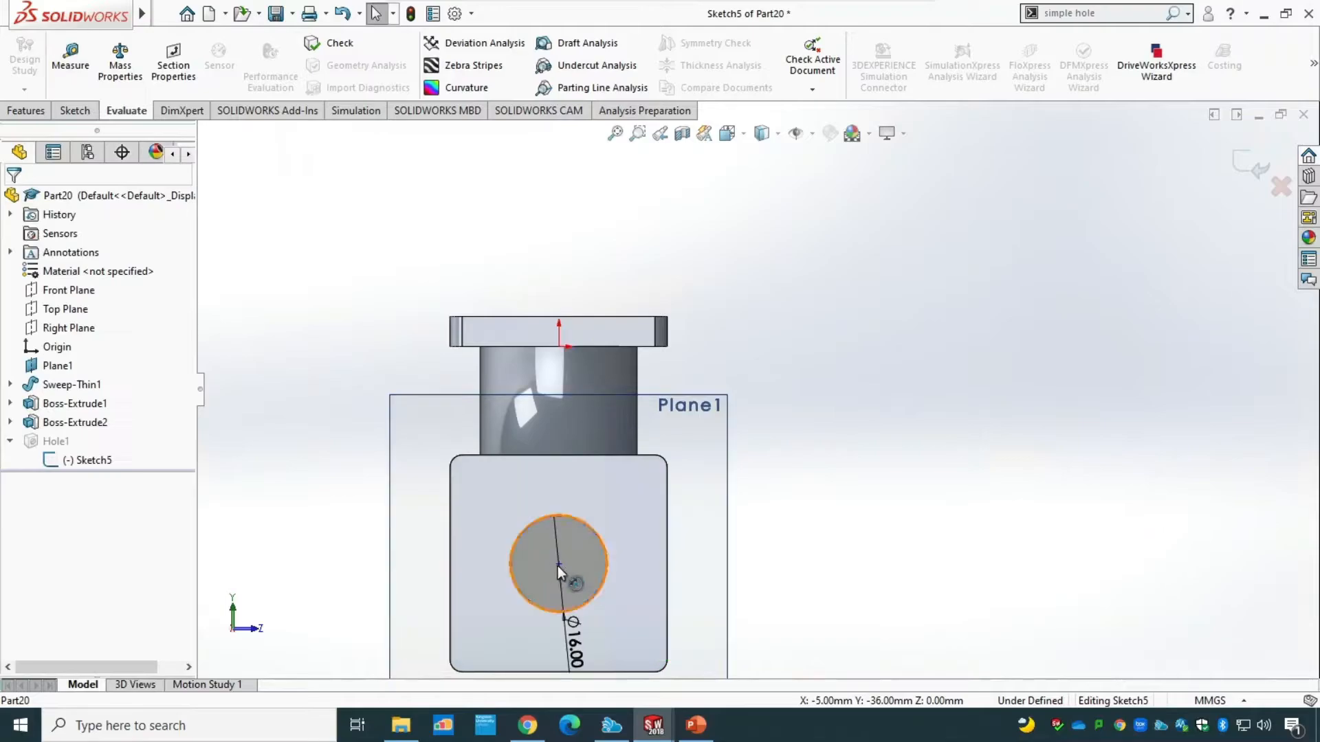
left_click(71, 71)
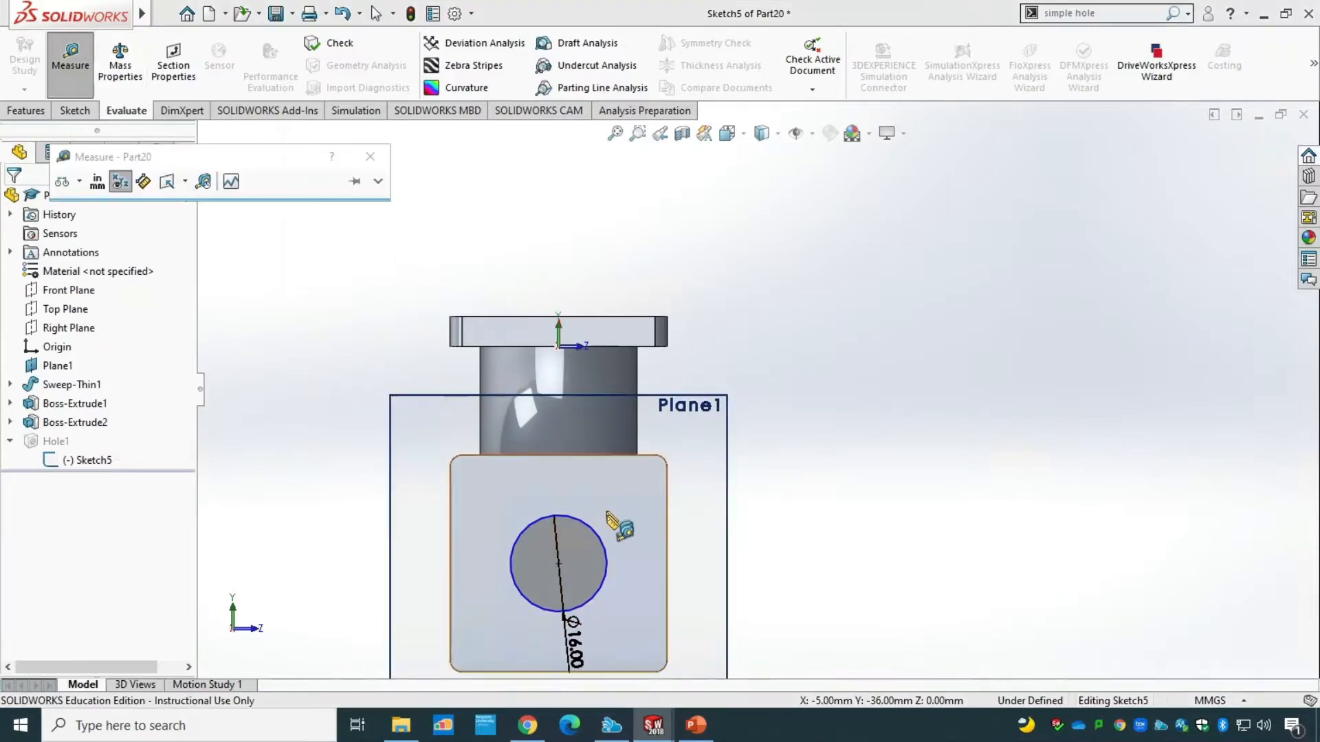
left_click(559, 564)
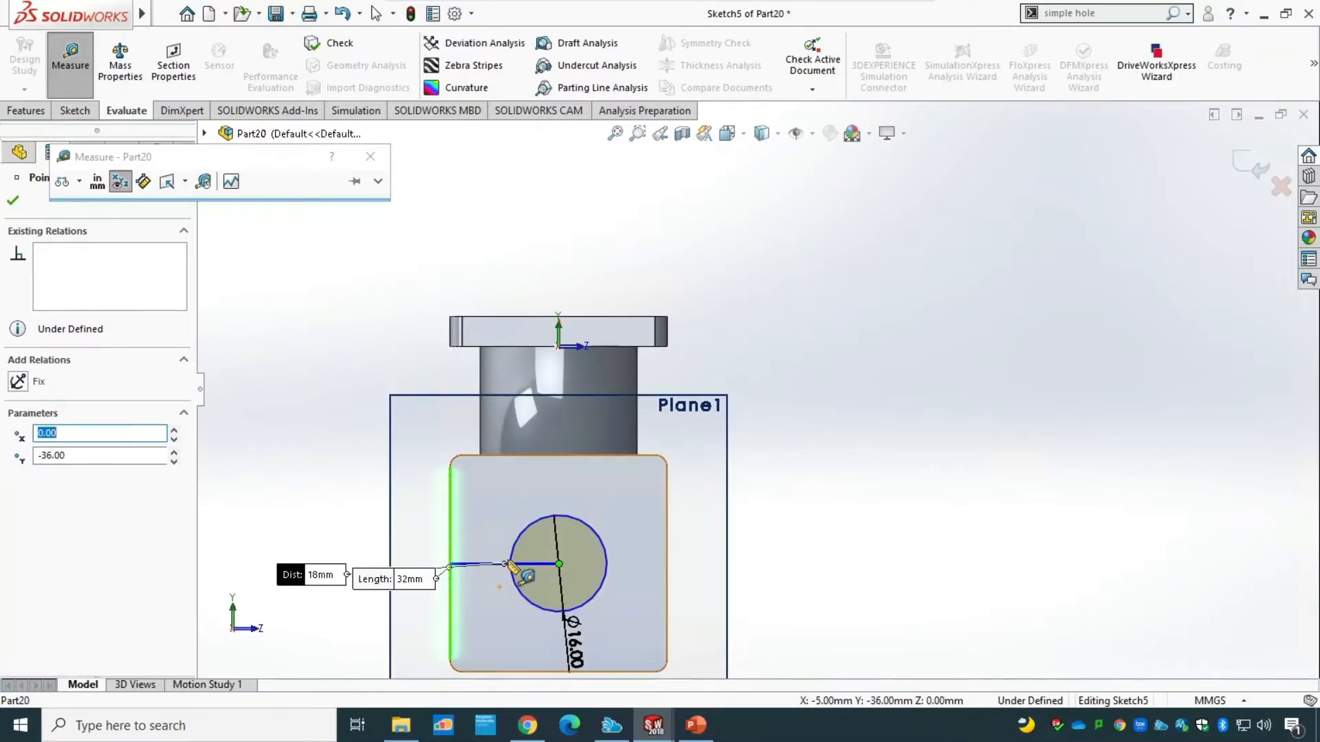
key("Escape")
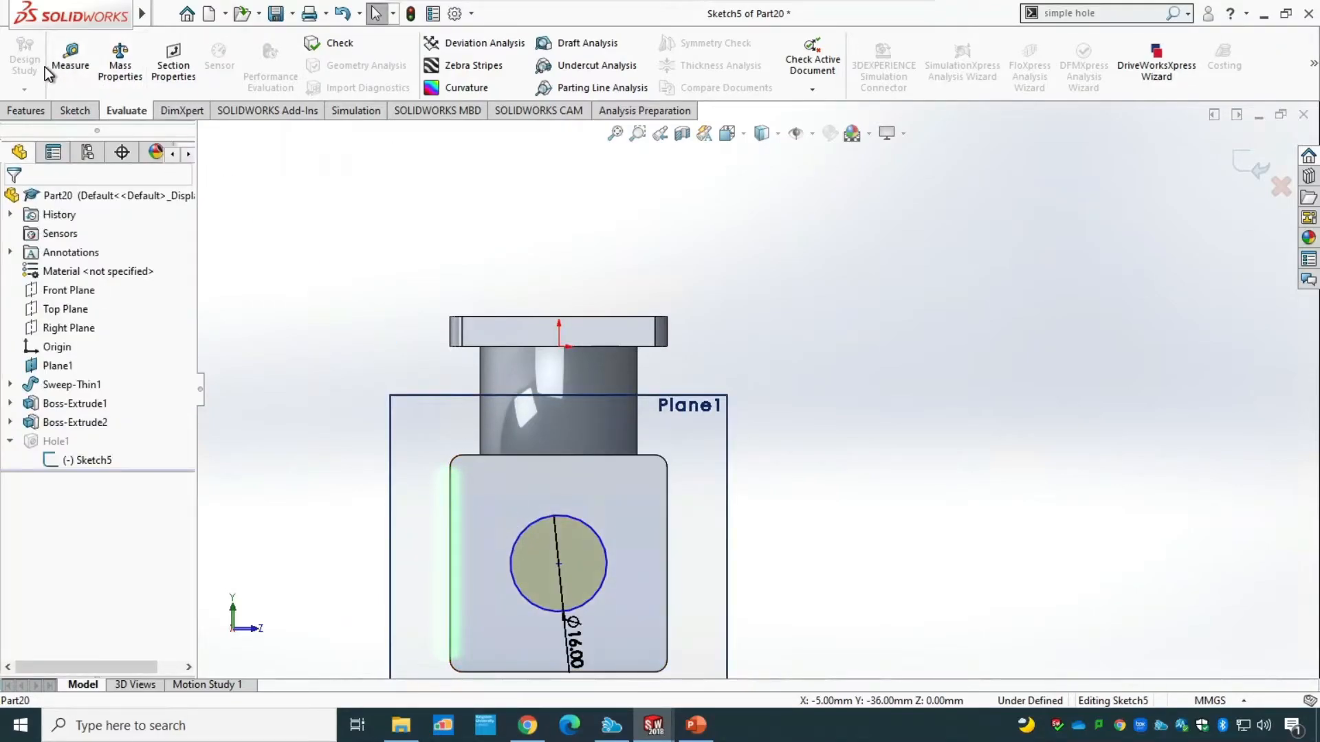
Exit the vertical flange's hole sketch with the 16 mm circle centred to rebuild the hole.
left_click(42, 112)
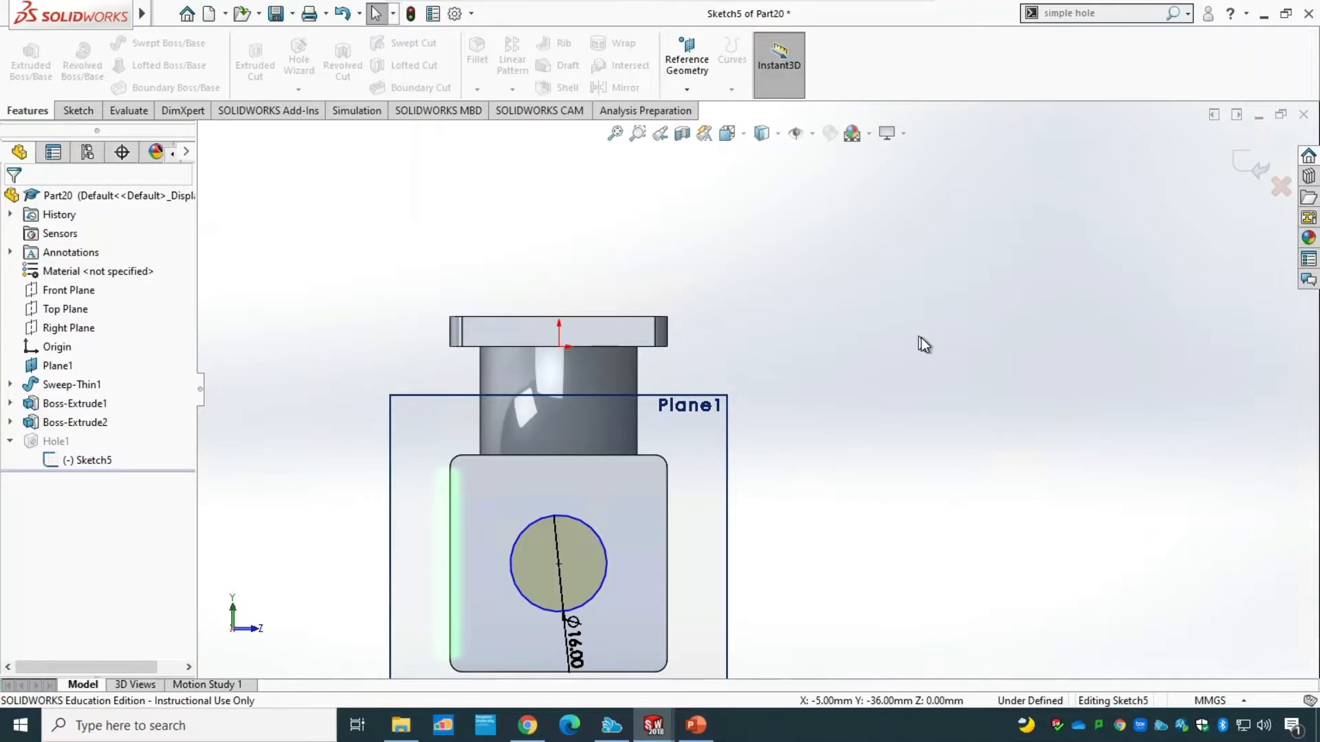
middle_click_drag(939, 356, 848, 359)
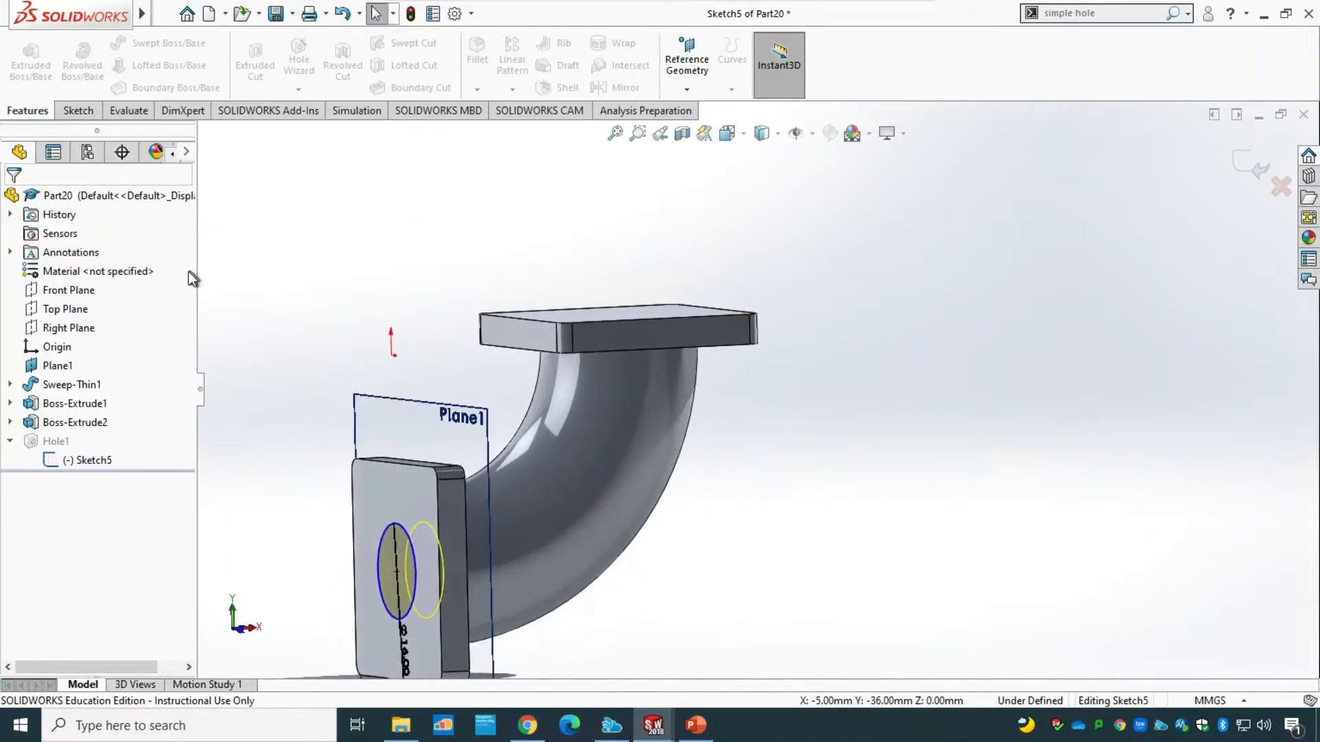
left_click(75, 111)
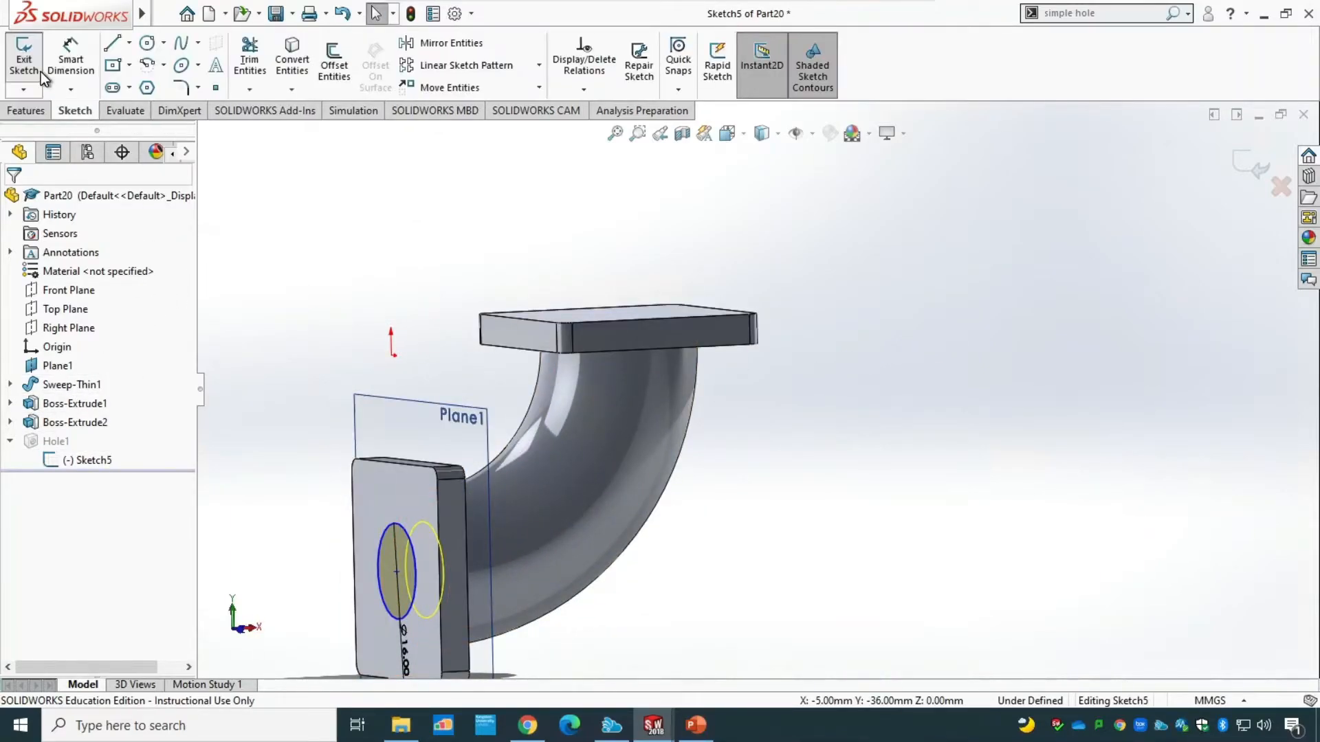
left_click(35, 63)
Place a 16 mm diameter simple hole on the horizontal flange's outer face.
middle_click_drag(825, 515, 502, 547)
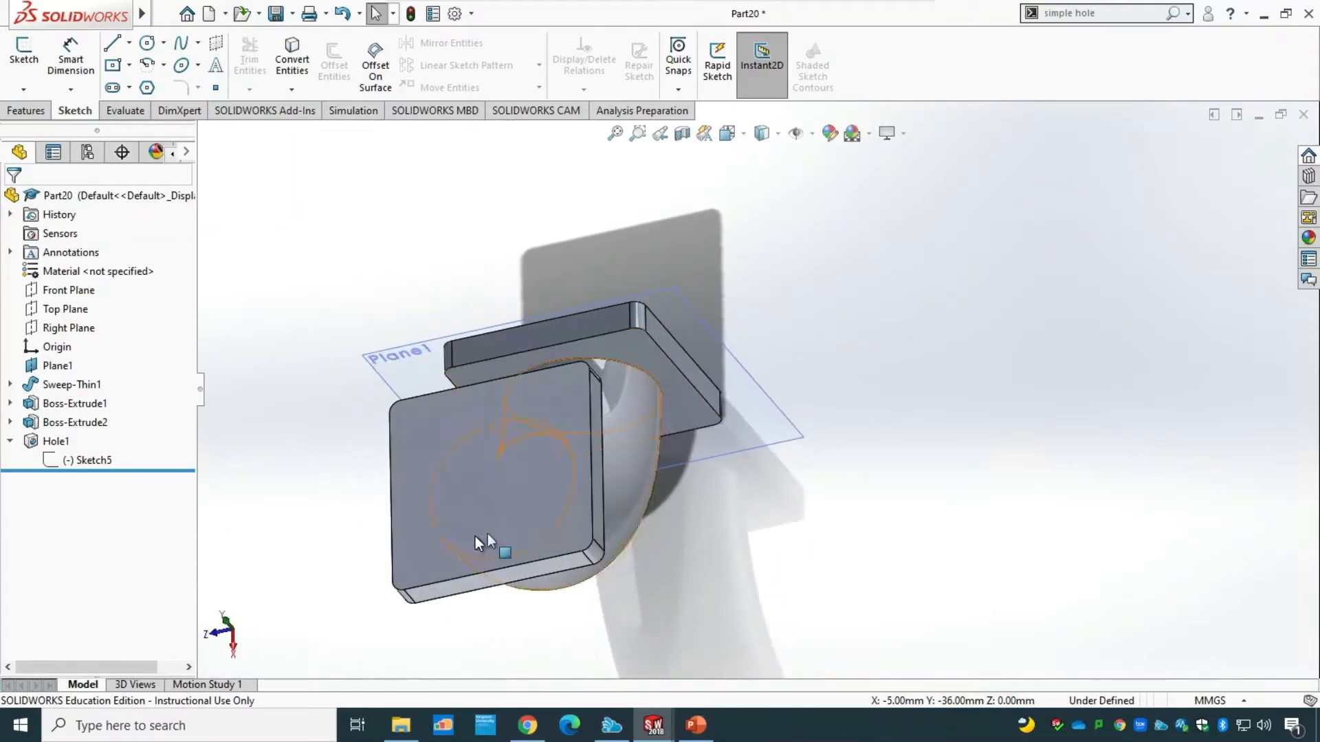
left_click(1090, 12)
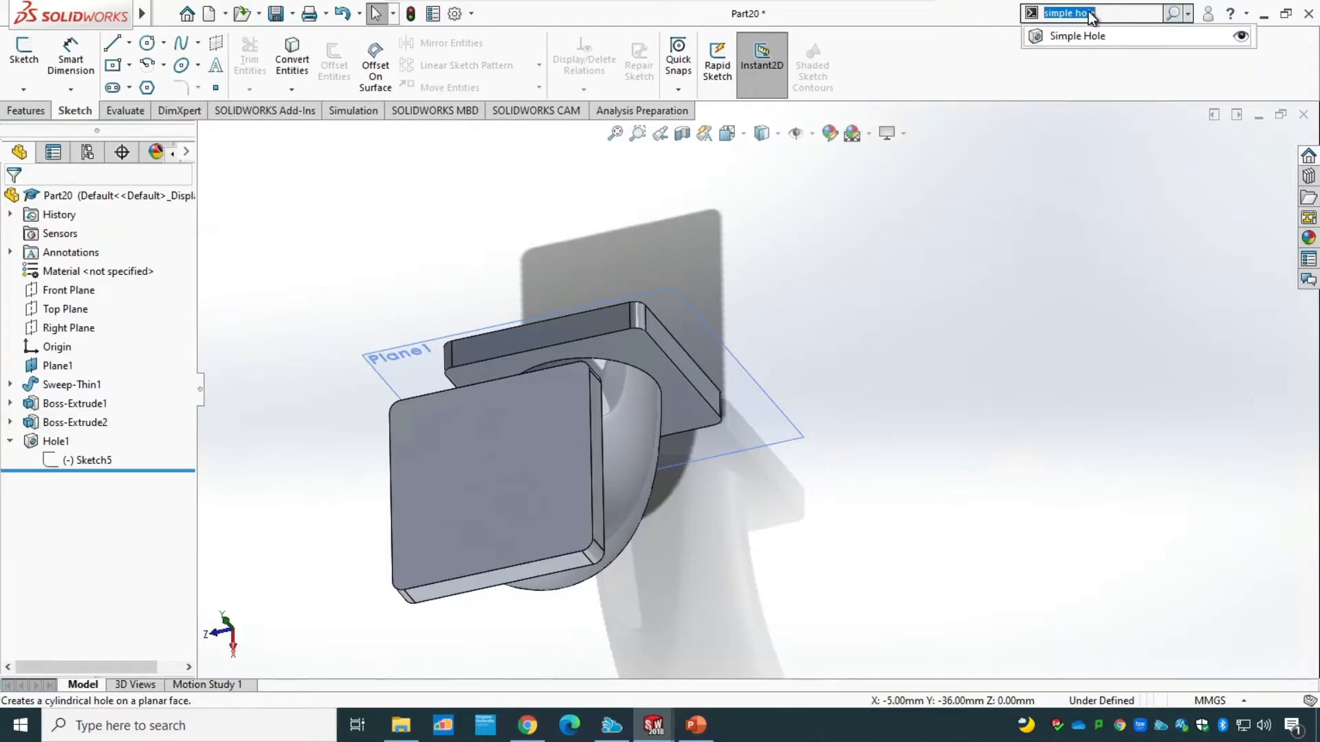
left_click(1083, 36)
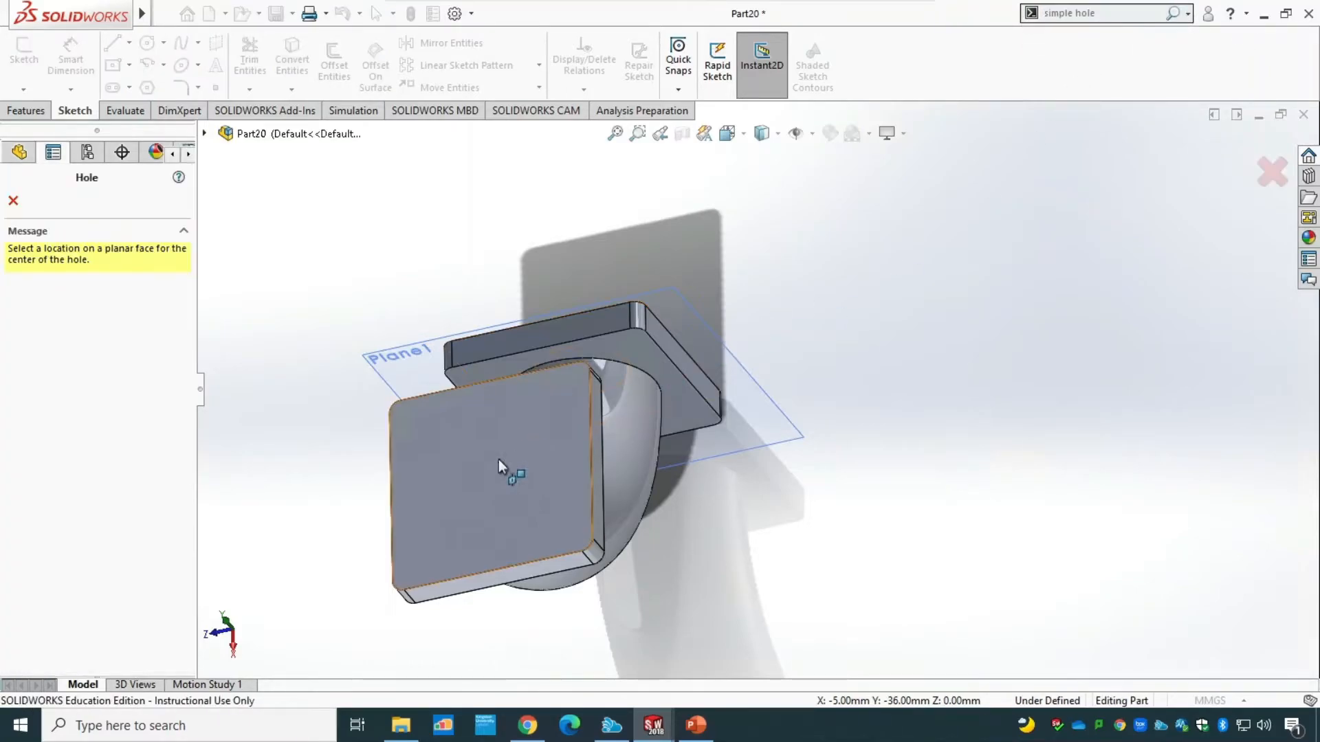
left_click(489, 468)
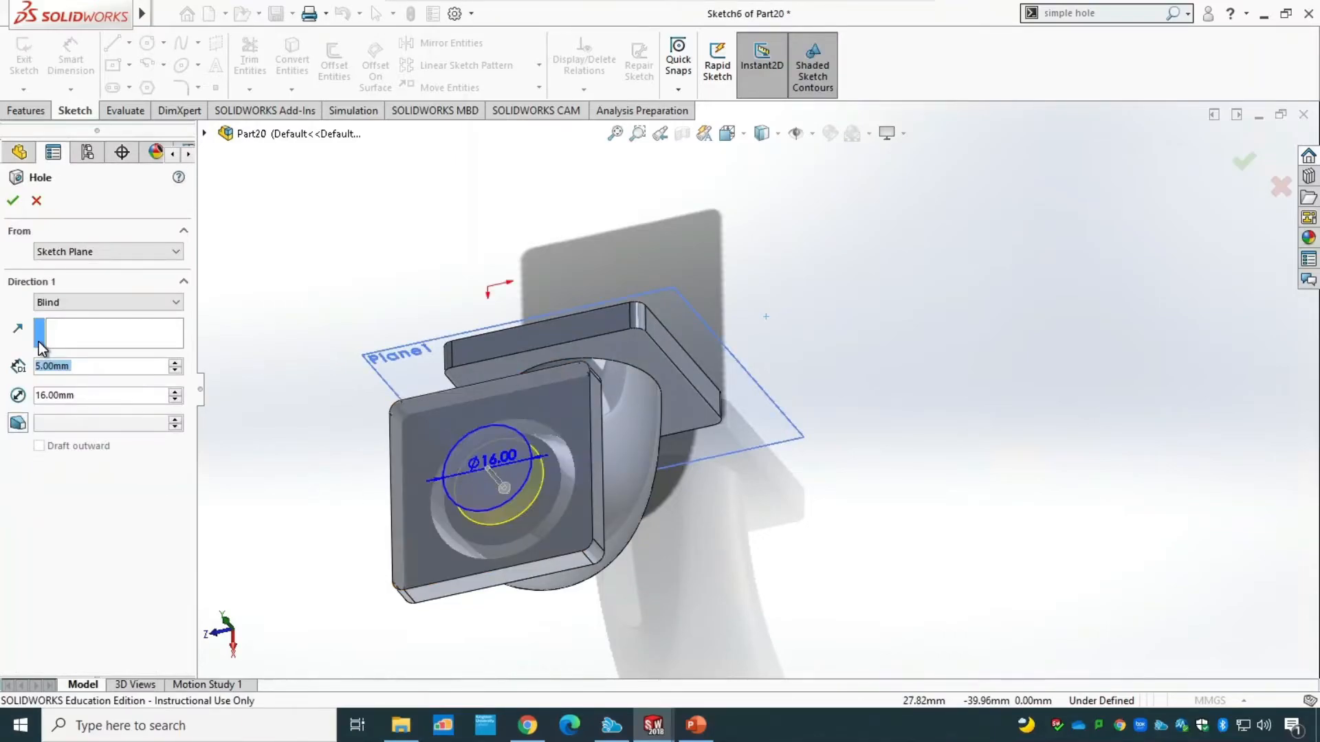
End the second 16 mm hole with Up To Surface at the horizontal flange's pipe-side face and create it.
left_click(68, 303)
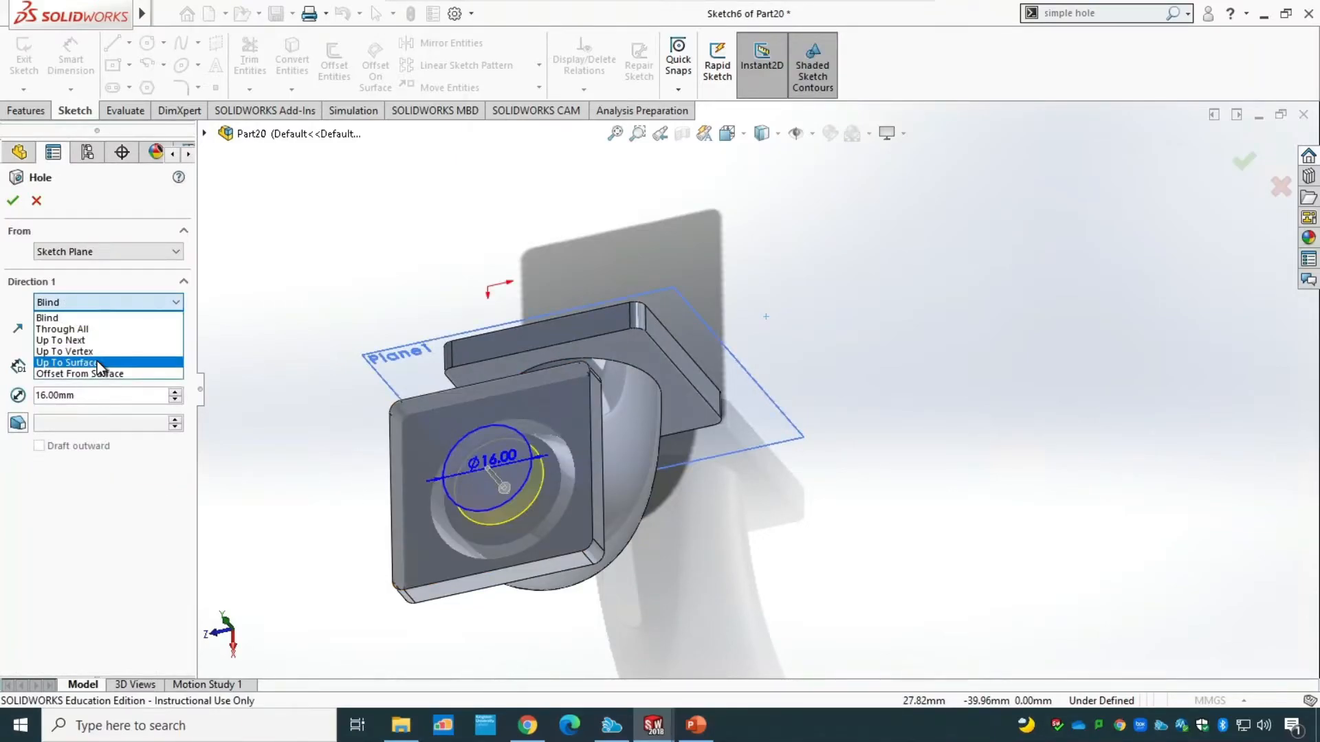
left_click(100, 364)
middle_click_drag(486, 636, 473, 587)
left_click(477, 580)
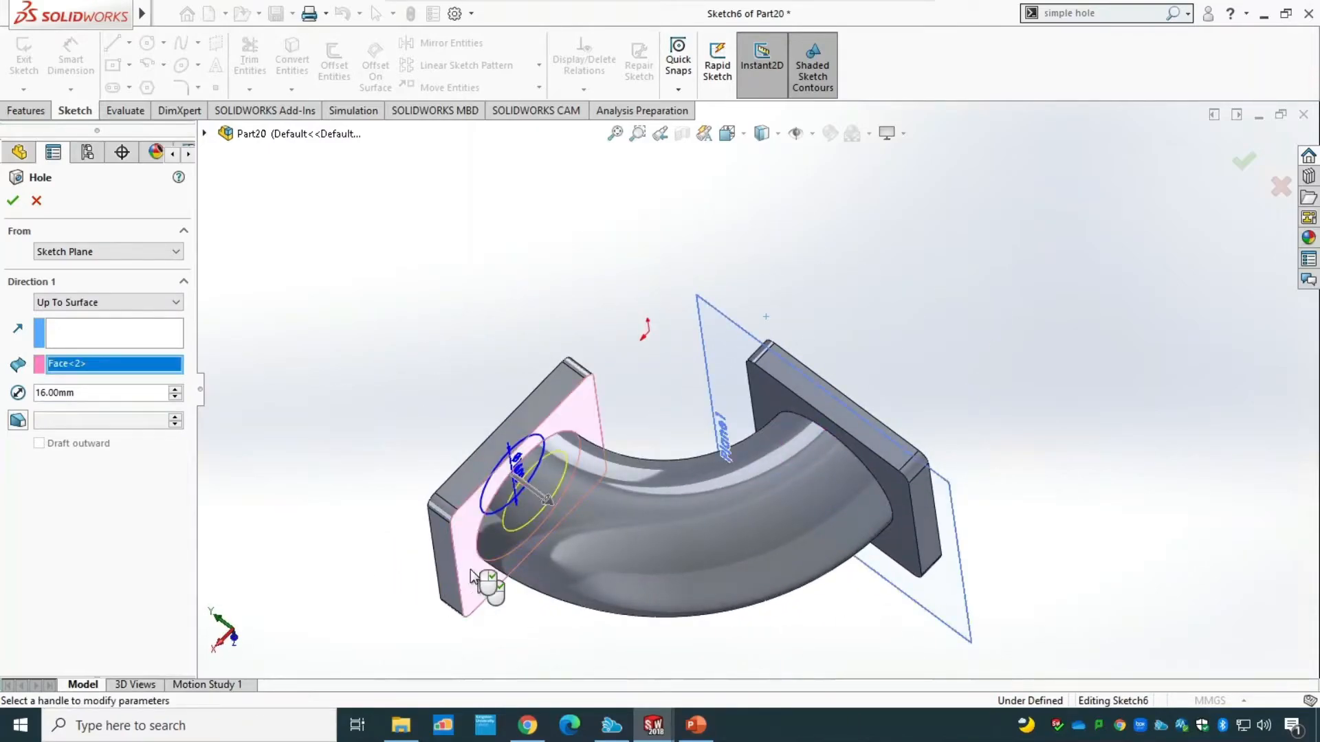
left_click(13, 201)
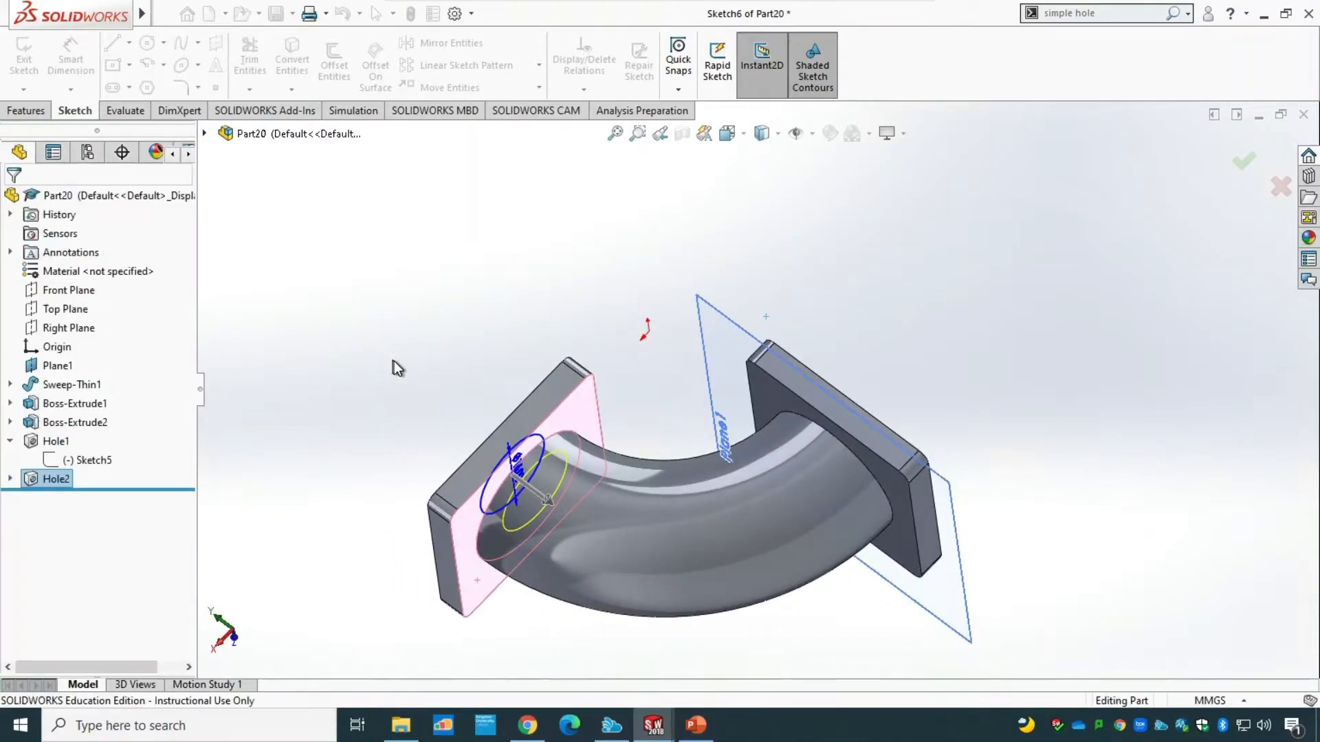
Open the second hole's sketch for editing in a face-on view and move its diameter dimension clear above the circle.
left_click(10, 479)
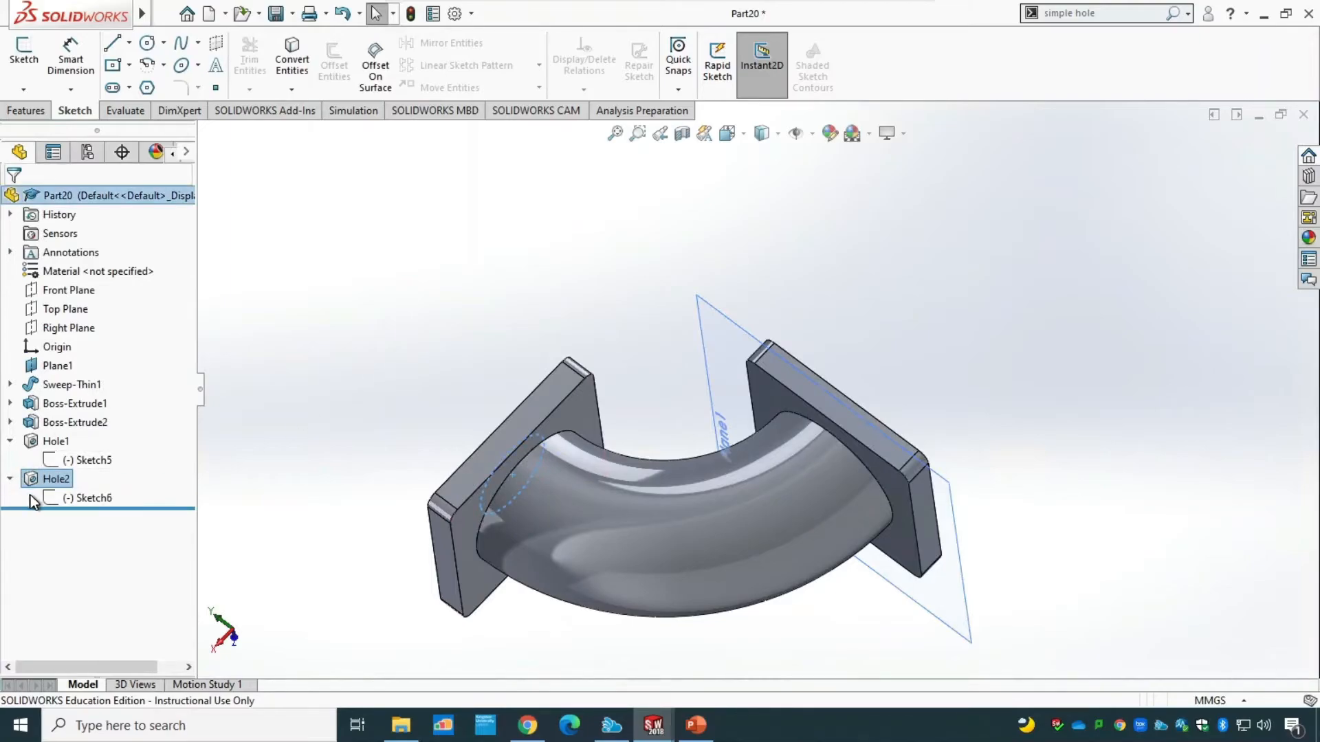
left_click(79, 498)
left_click(84, 447)
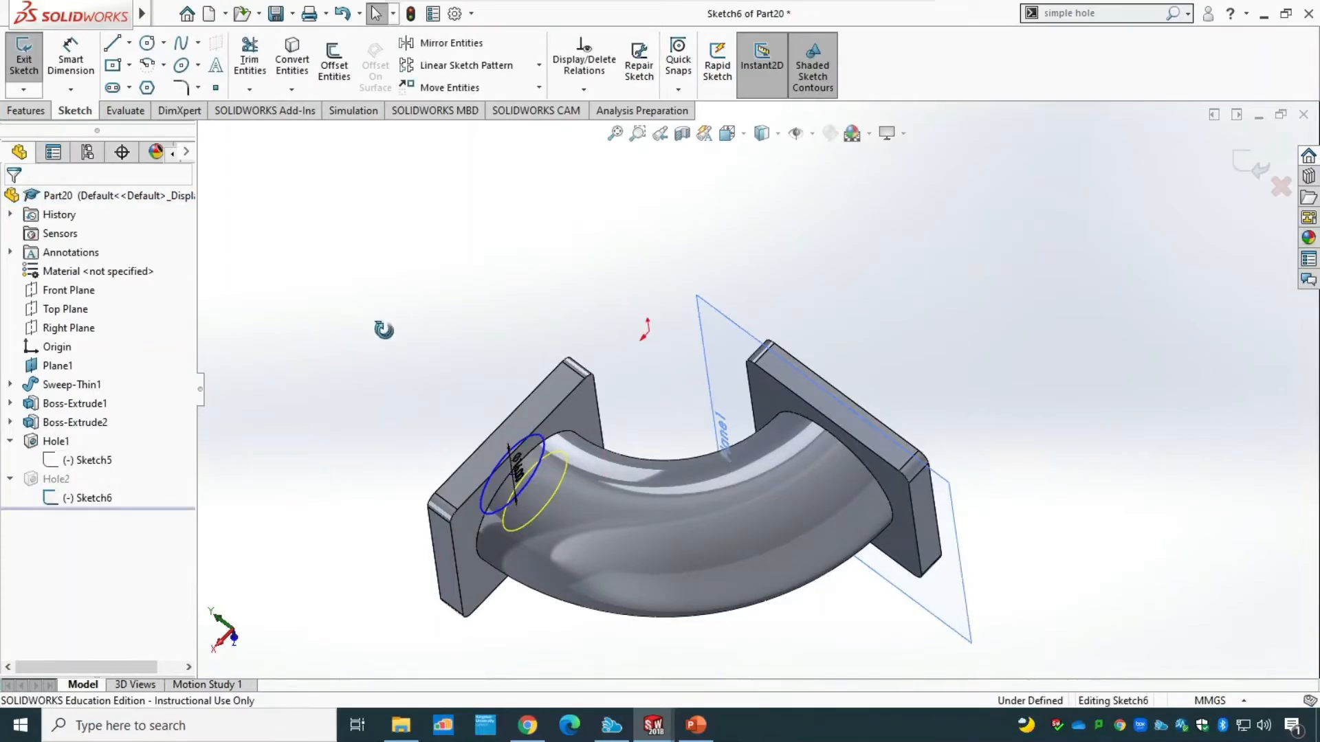
middle_click_drag(503, 411, 501, 416)
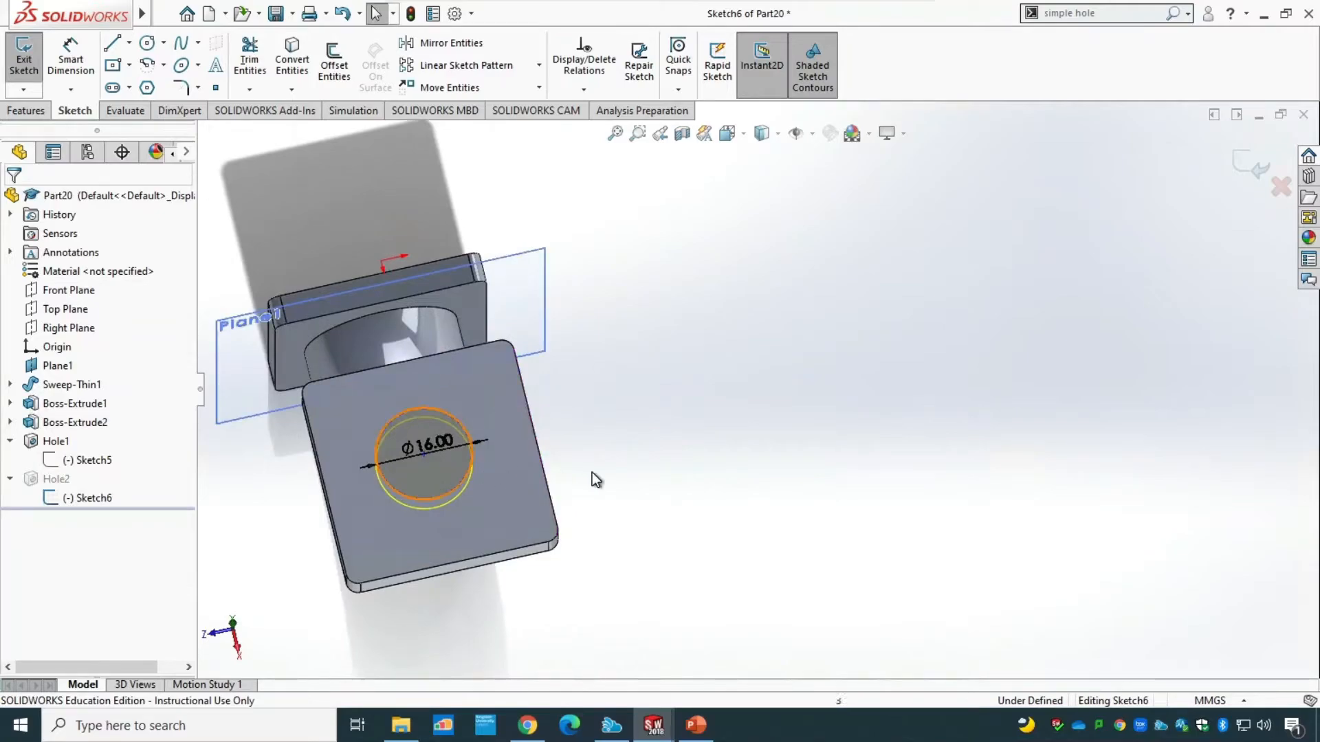
key("ctrl+8")
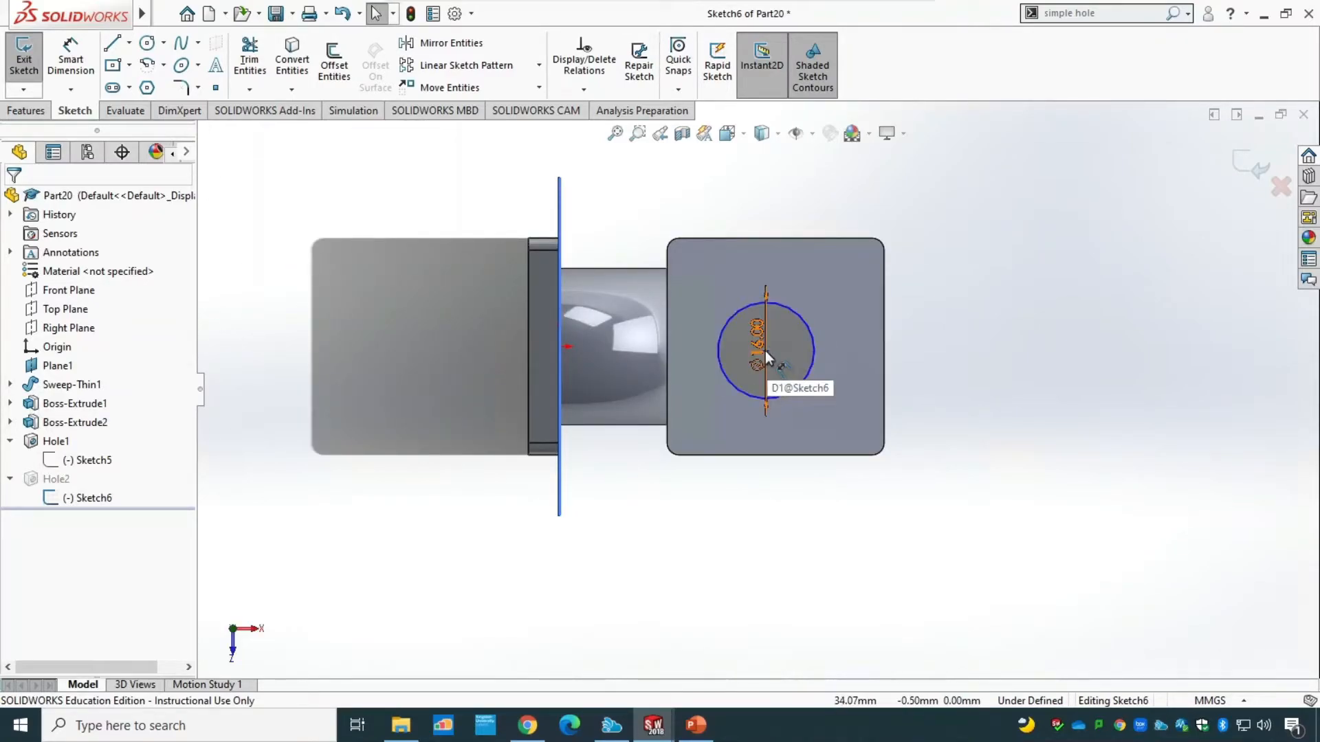
left_click(808, 322)
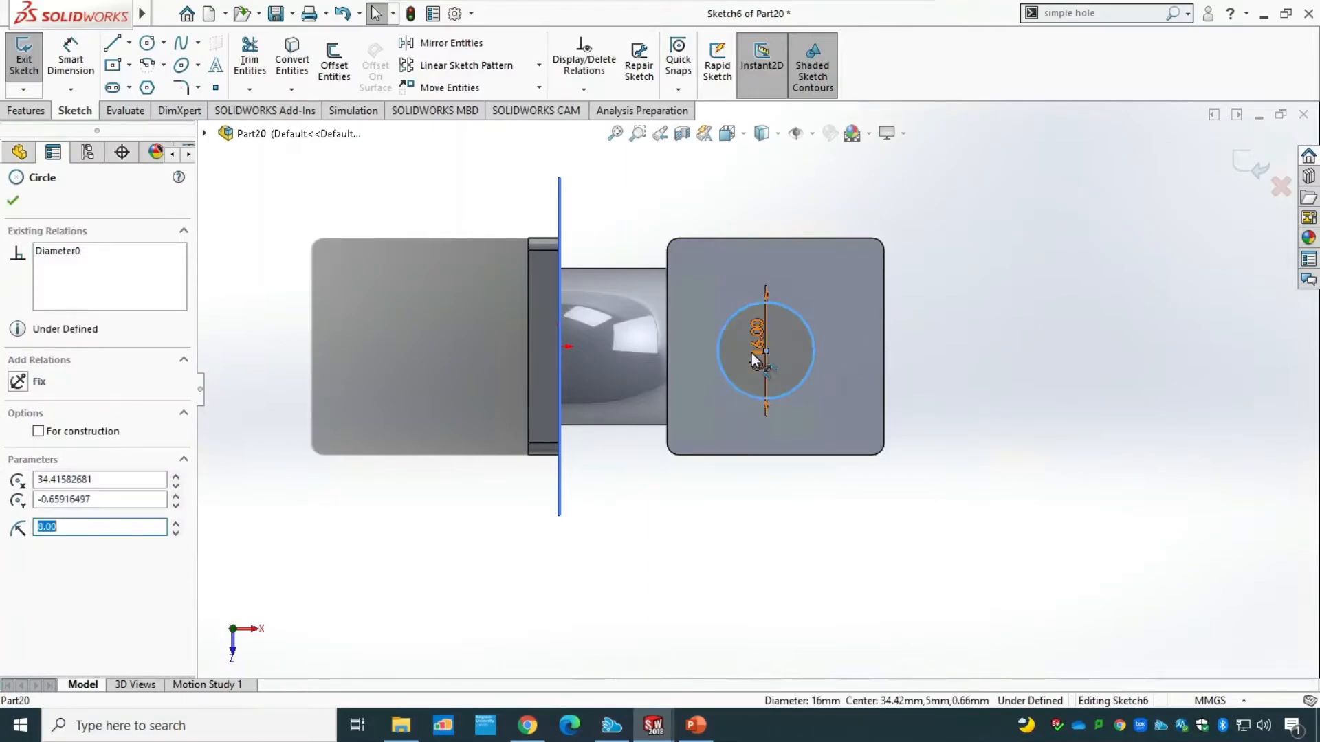
key("Escape")
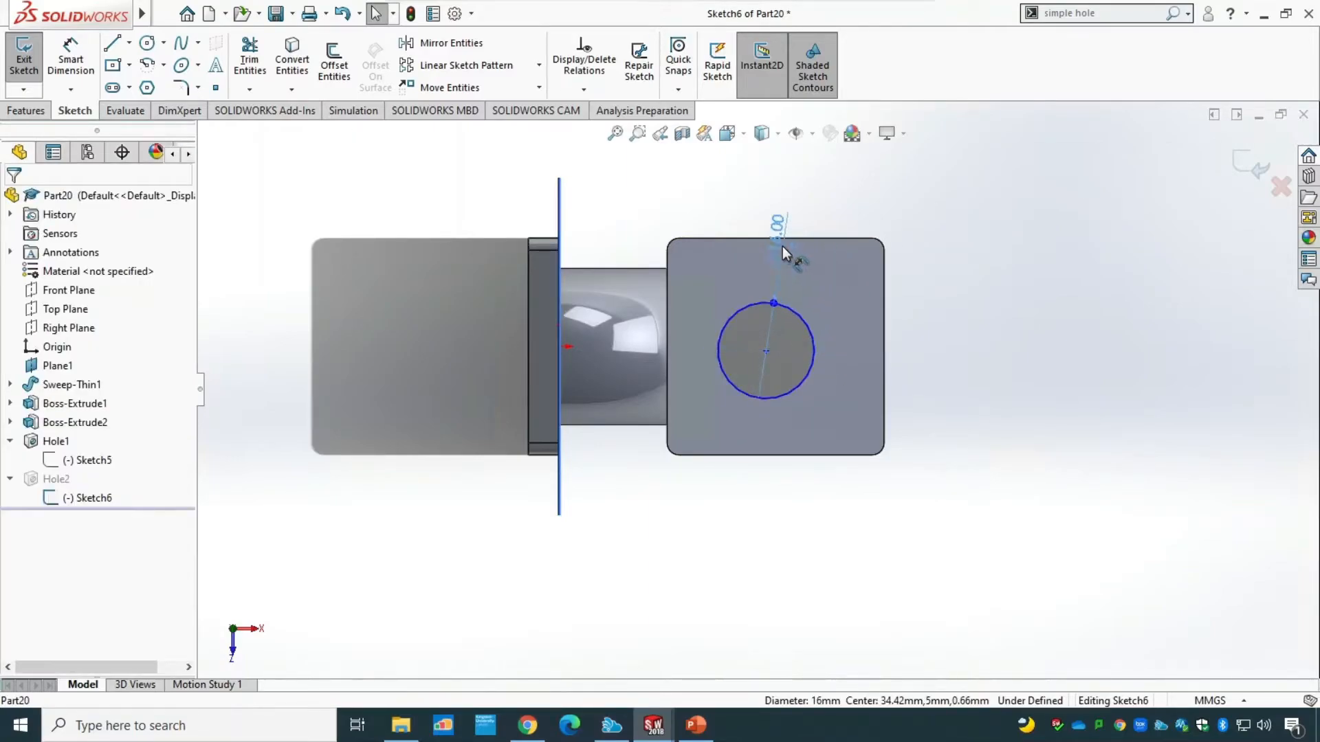
left_click(783, 246)
Move the second hole's centre point to the flange's centre at X 36, Y 0 and exit the sketch.
mouse_move(775, 355)
left_mouse_down()
mouse_move(861, 359)
mouse_move(885, 344)
mouse_move(809, 376)
mouse_move(770, 455)
mouse_move(763, 356)
mouse_move(778, 352)
left_mouse_up()
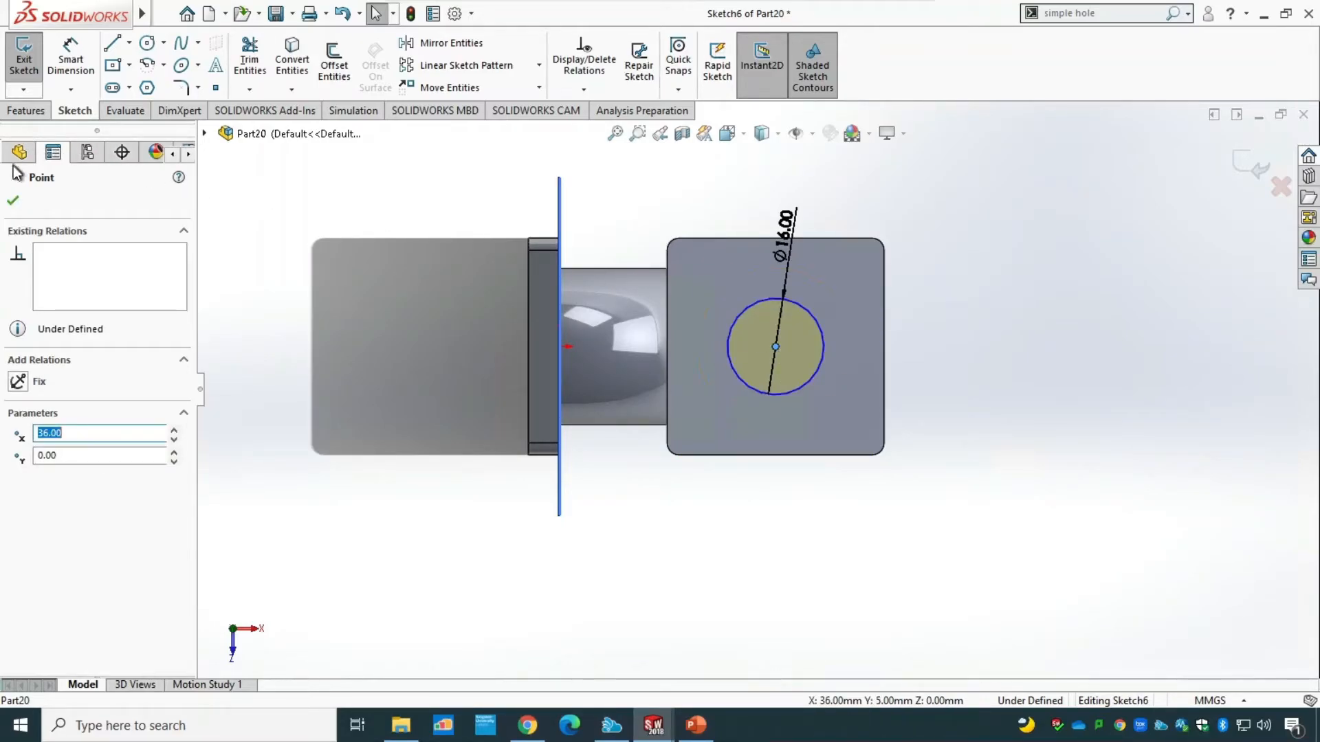
left_click(13, 201)
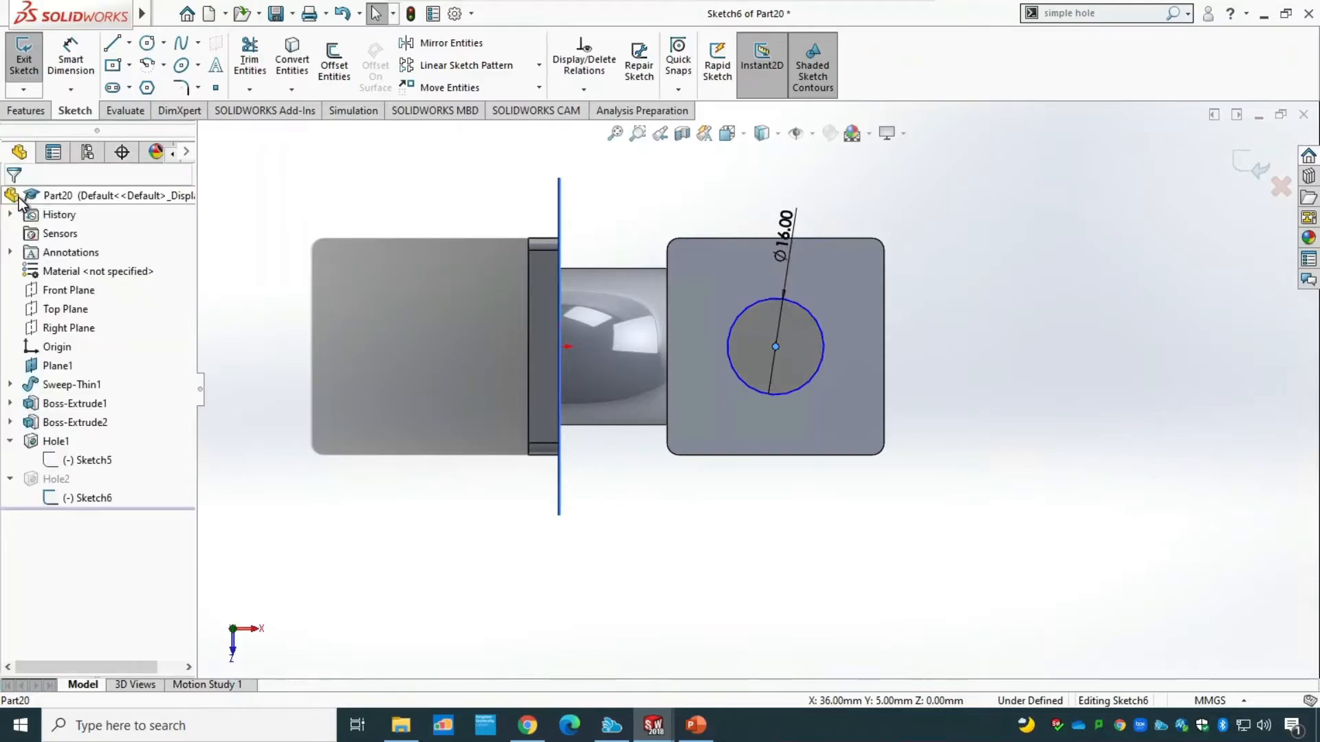
left_click(31, 67)
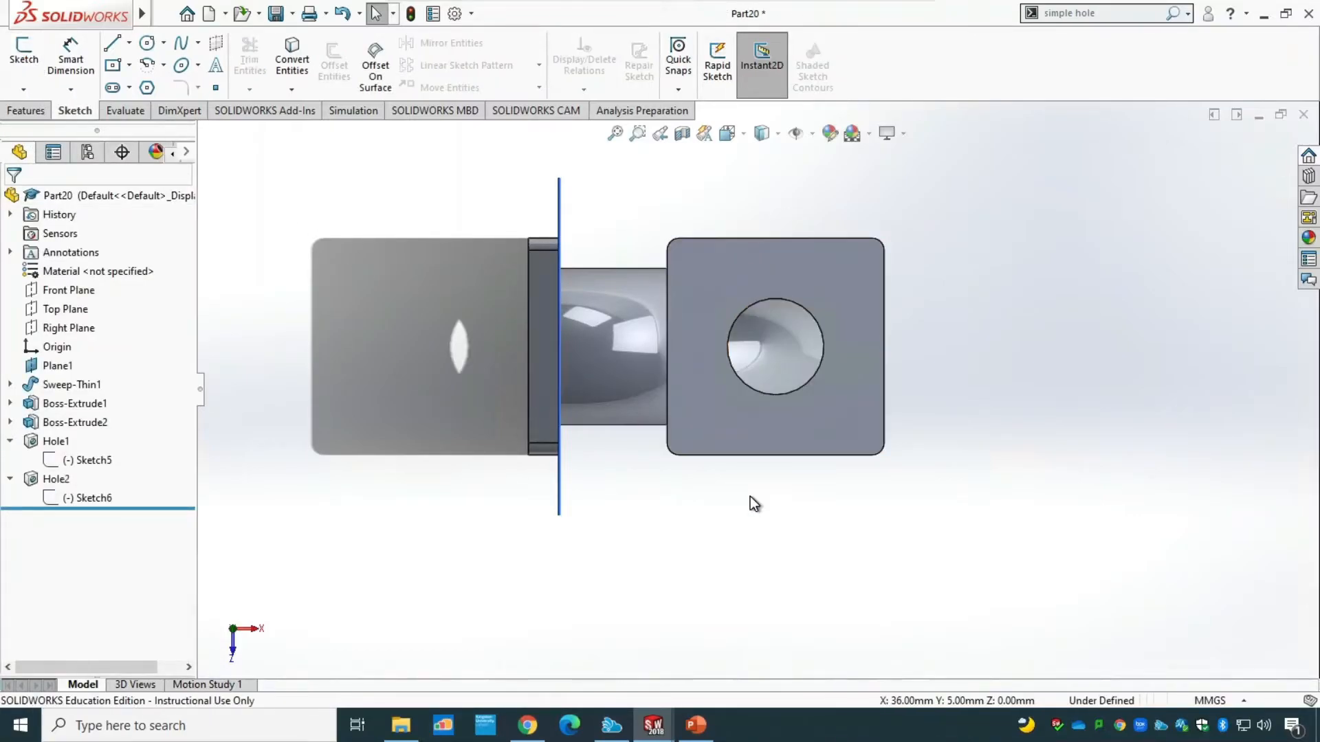
Inspect both flange bores in isometric view, compare them with the drawing in PowerPoint and return to the SOLIDWORKS part.
mouse_move(762, 533)
middle_mouse_down()
mouse_move(738, 451)
mouse_move(694, 430)
mouse_move(672, 431)
mouse_move(666, 447)
mouse_move(823, 272)
mouse_move(784, 316)
mouse_move(803, 286)
middle_mouse_up()
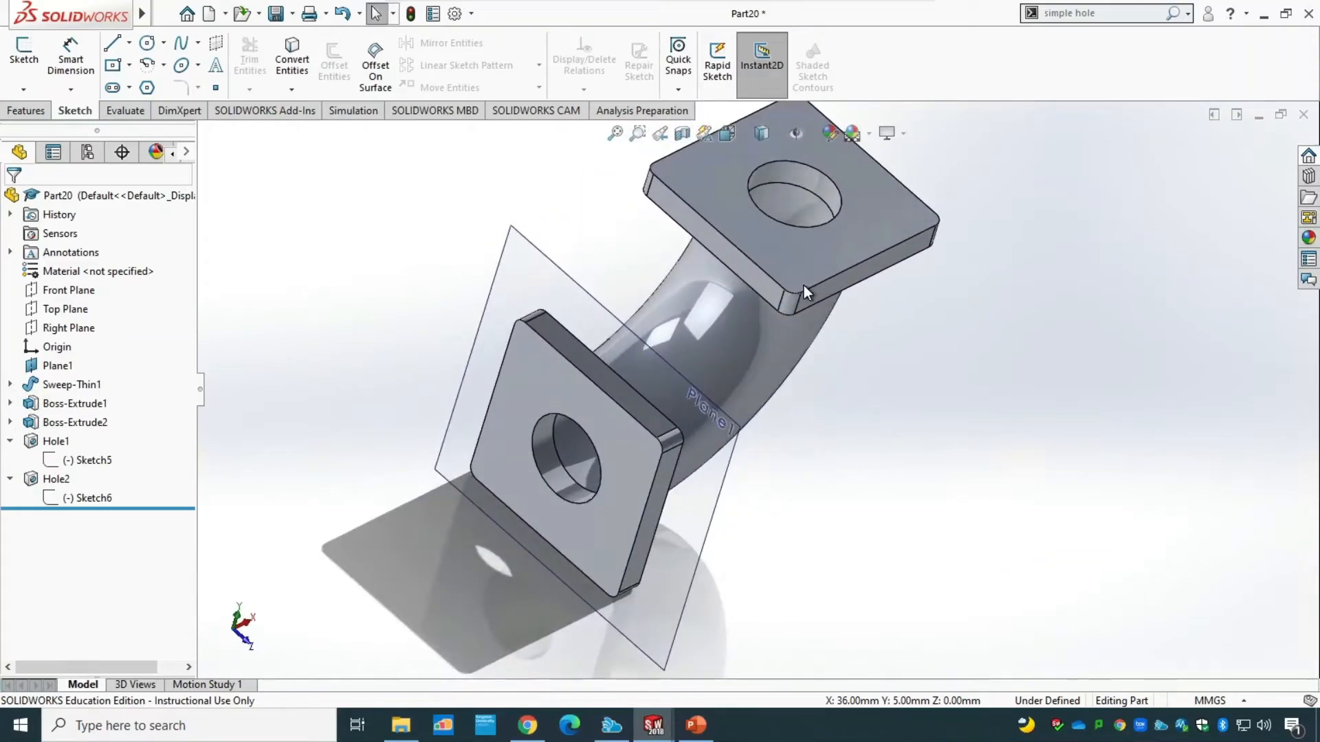
left_click(745, 138)
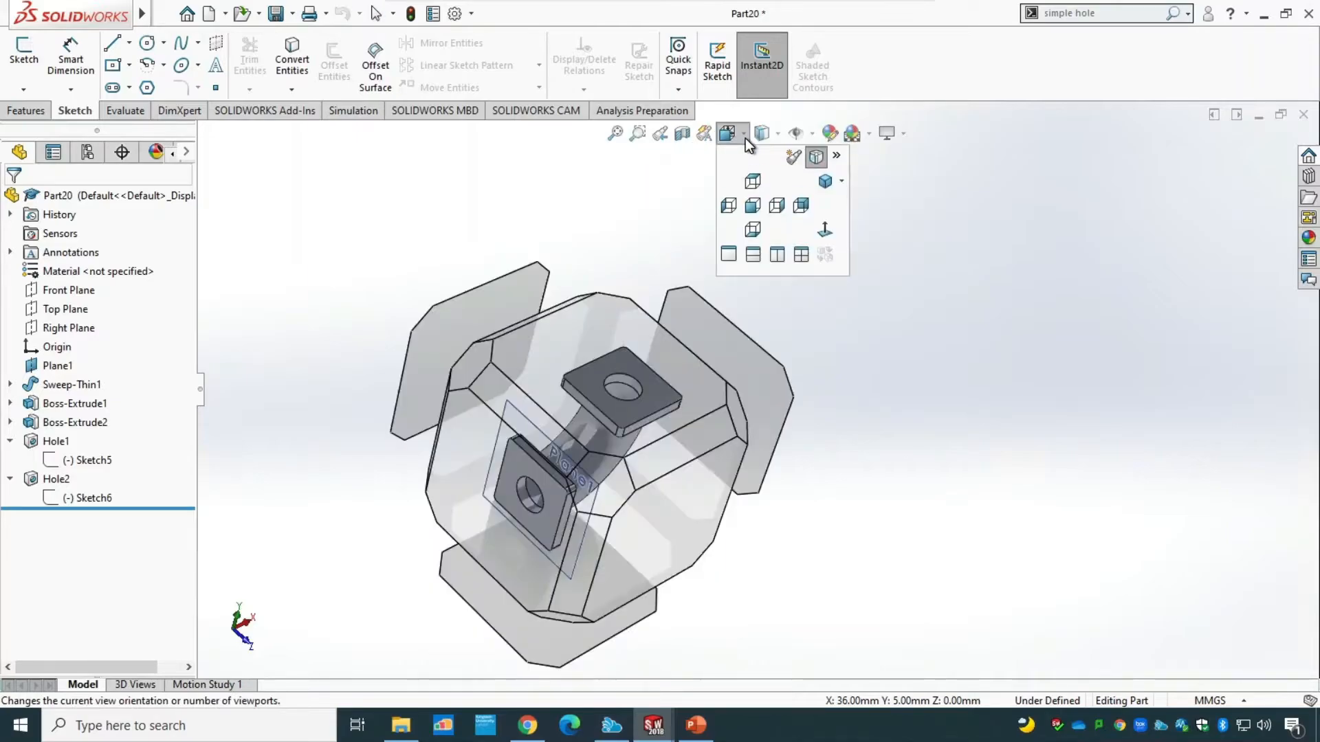
left_click(826, 180)
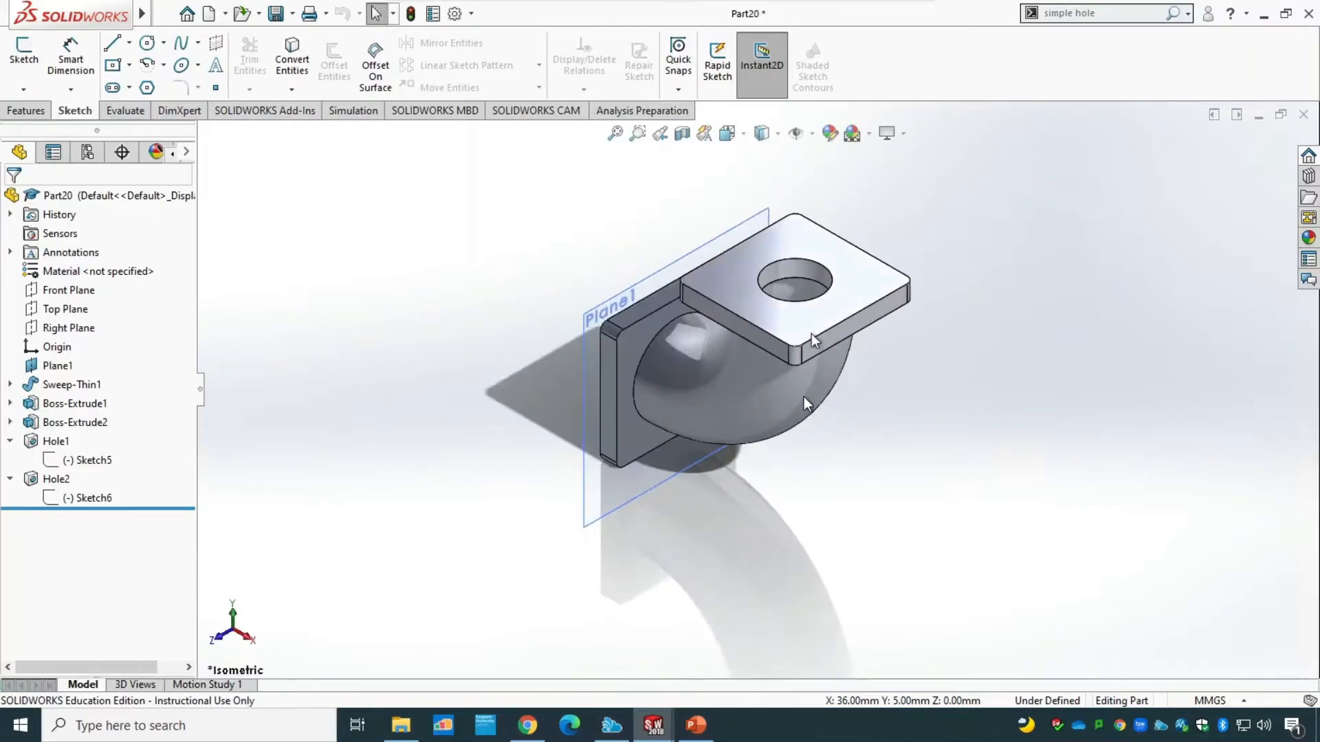
left_click(695, 725)
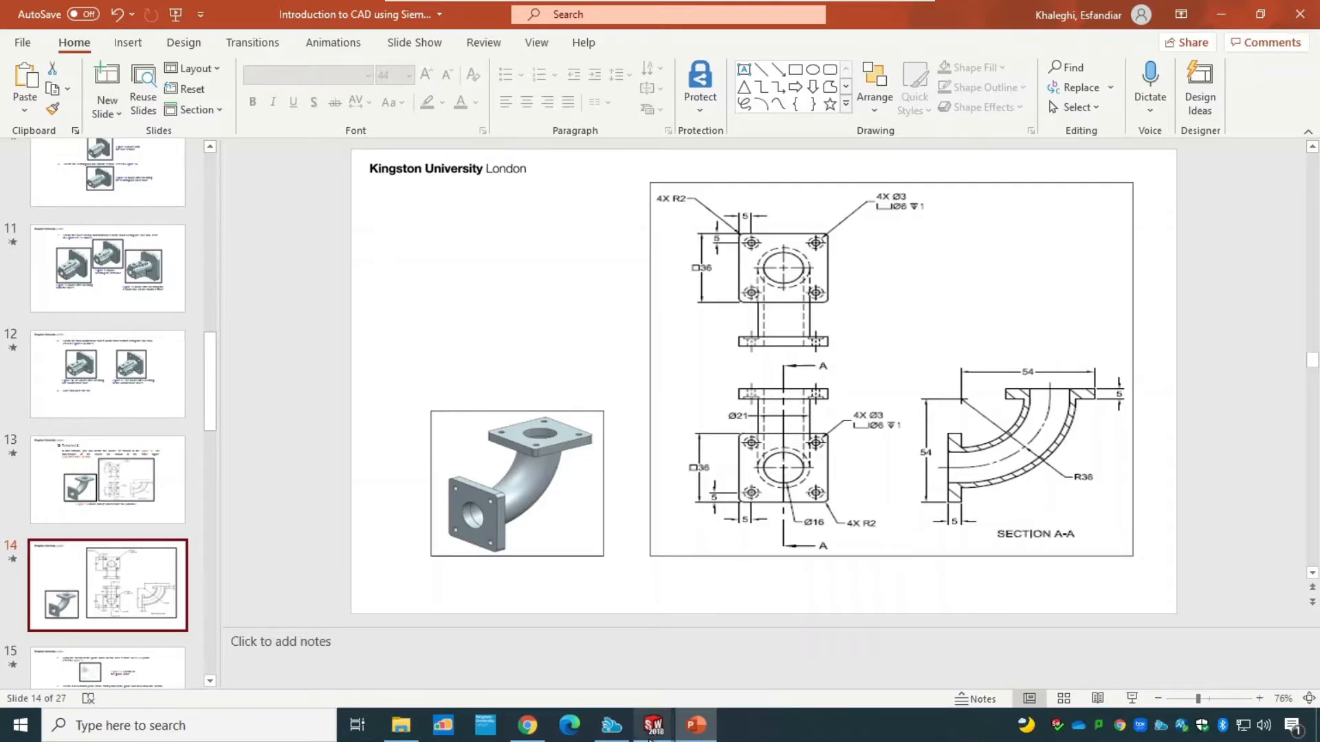
mouse_move(653, 725)
left_click(711, 654)
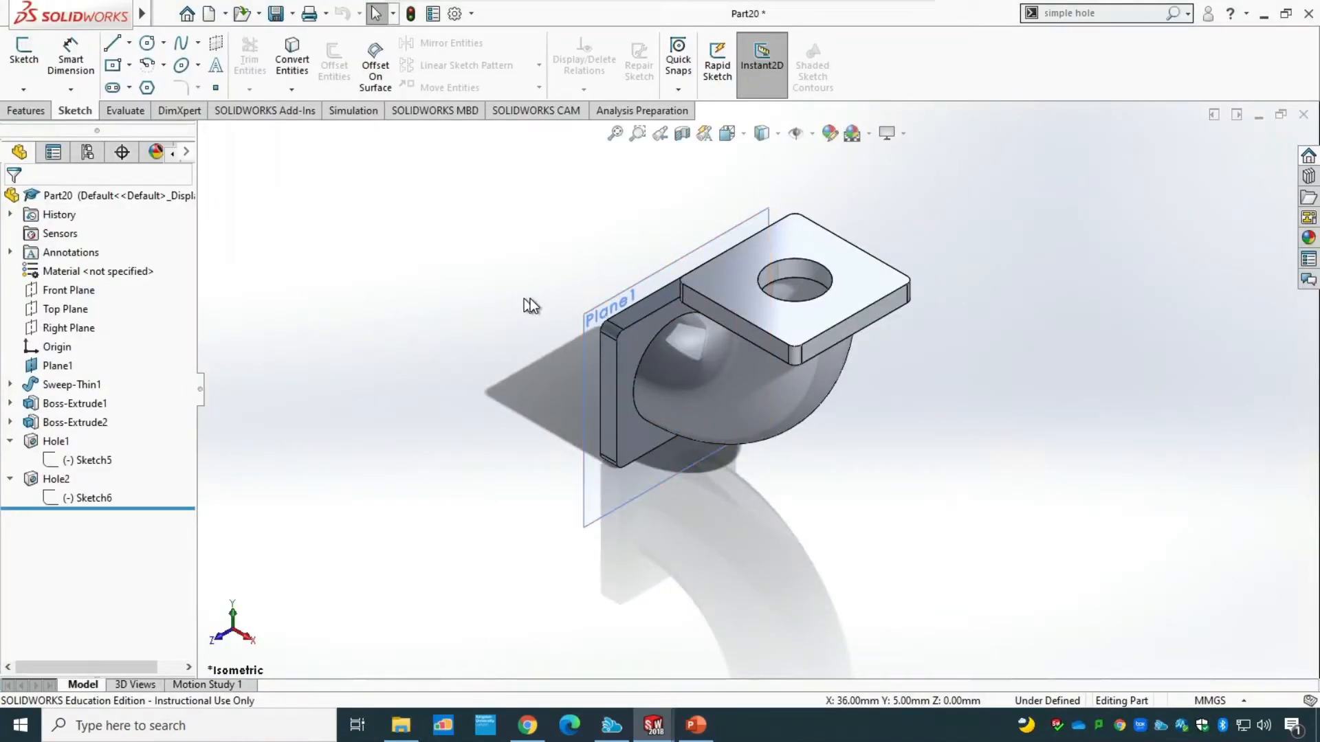
Start a Hole Wizard counterbore hole, checking the corner-hole callout in the PowerPoint drawing before returning to SOLIDWORKS.
middle_click_drag(524, 301, 719, 319)
middle_click_drag(710, 371, 700, 361)
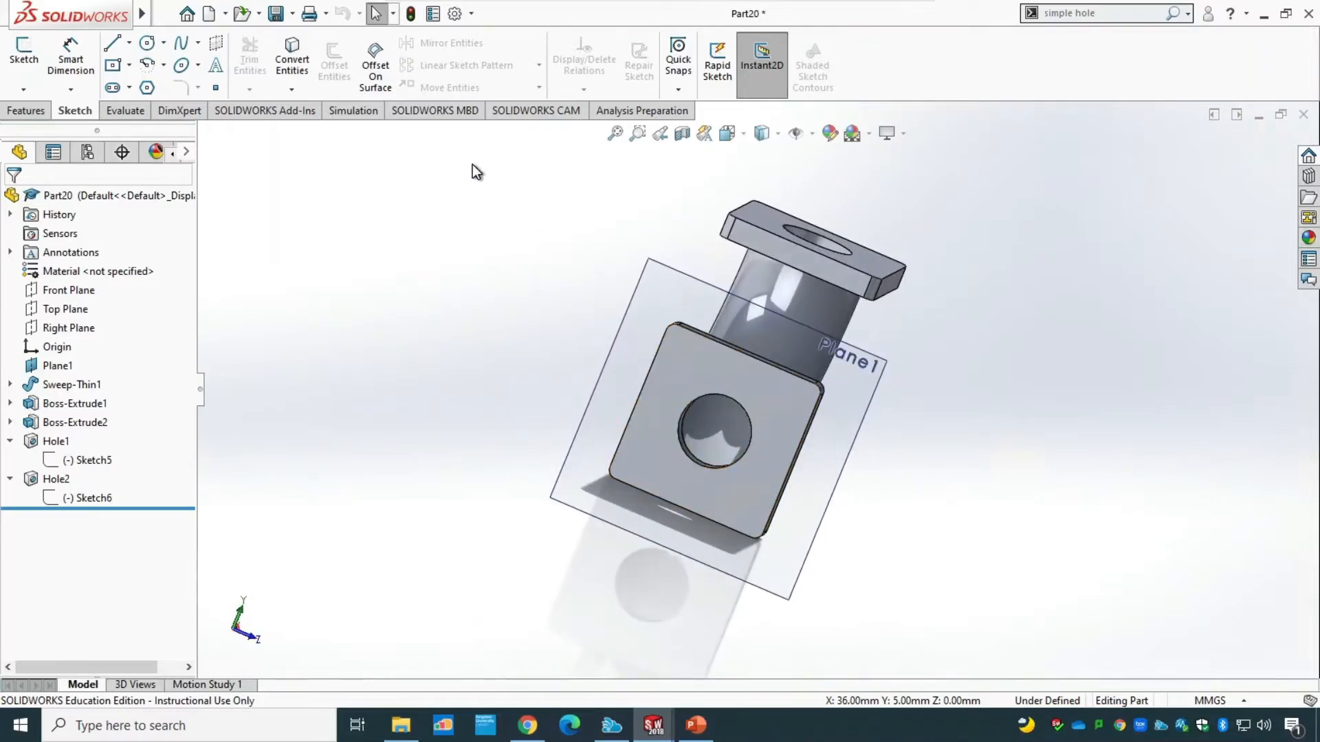
left_click(26, 110)
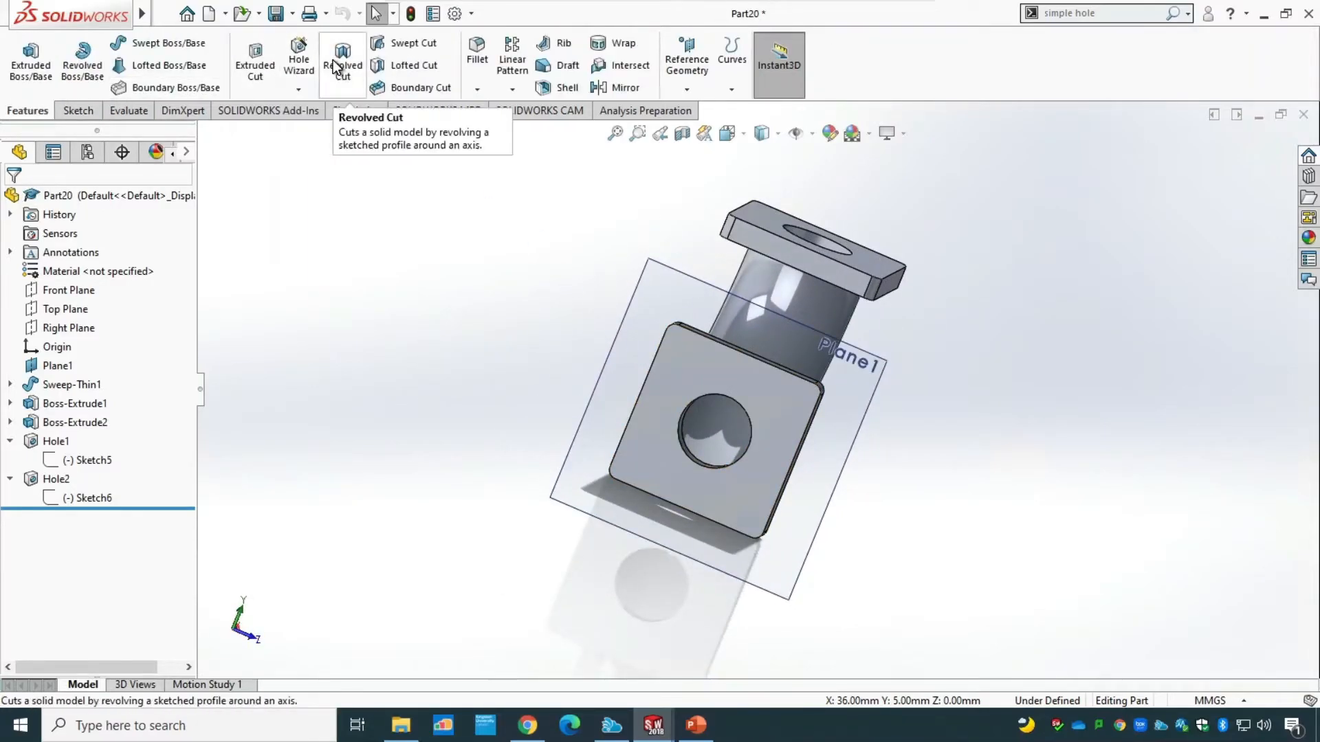
left_click(294, 60)
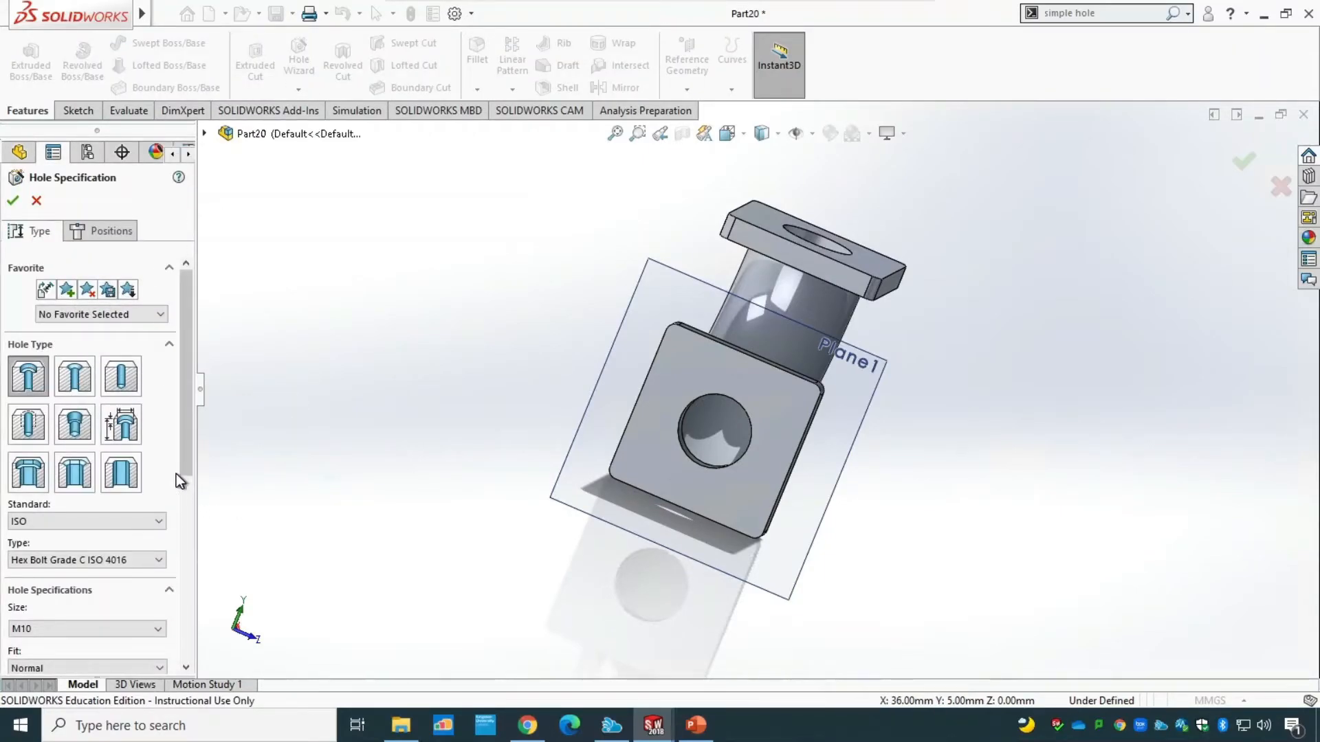
left_click_drag(192, 451, 193, 560)
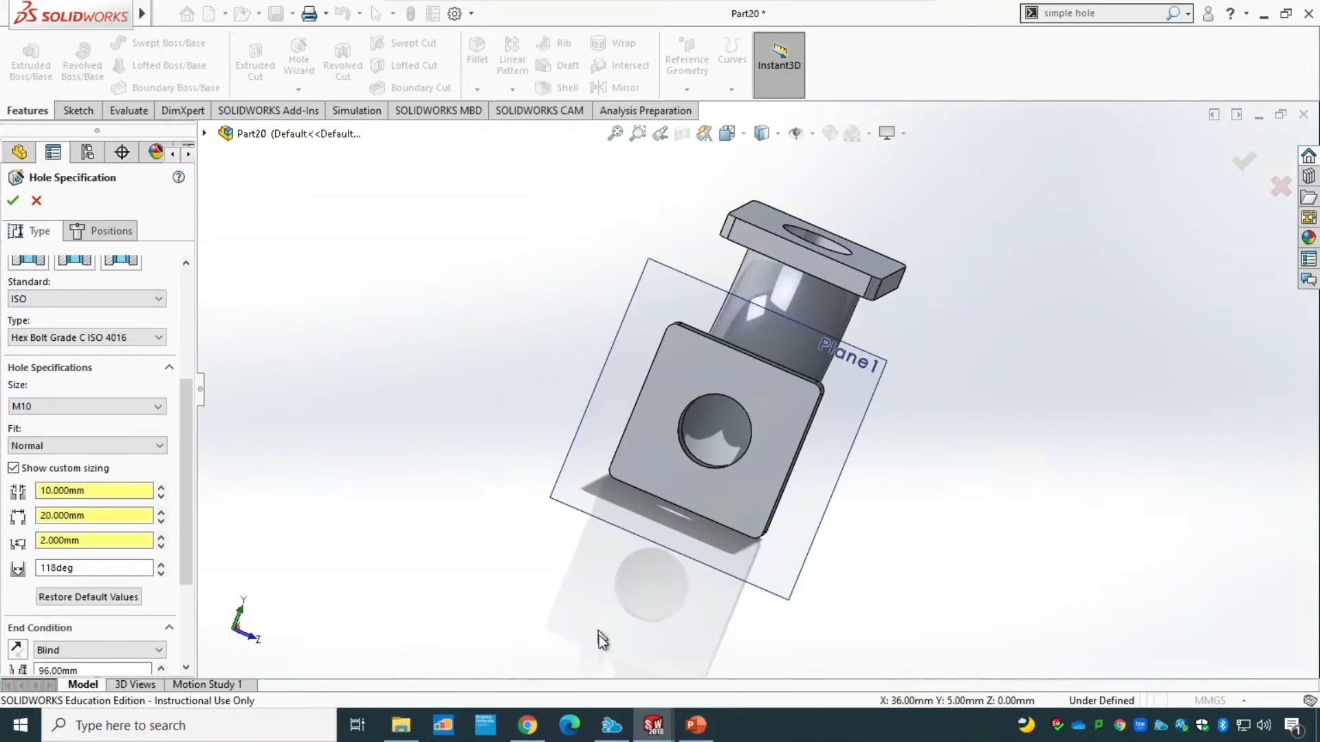
left_click(693, 725)
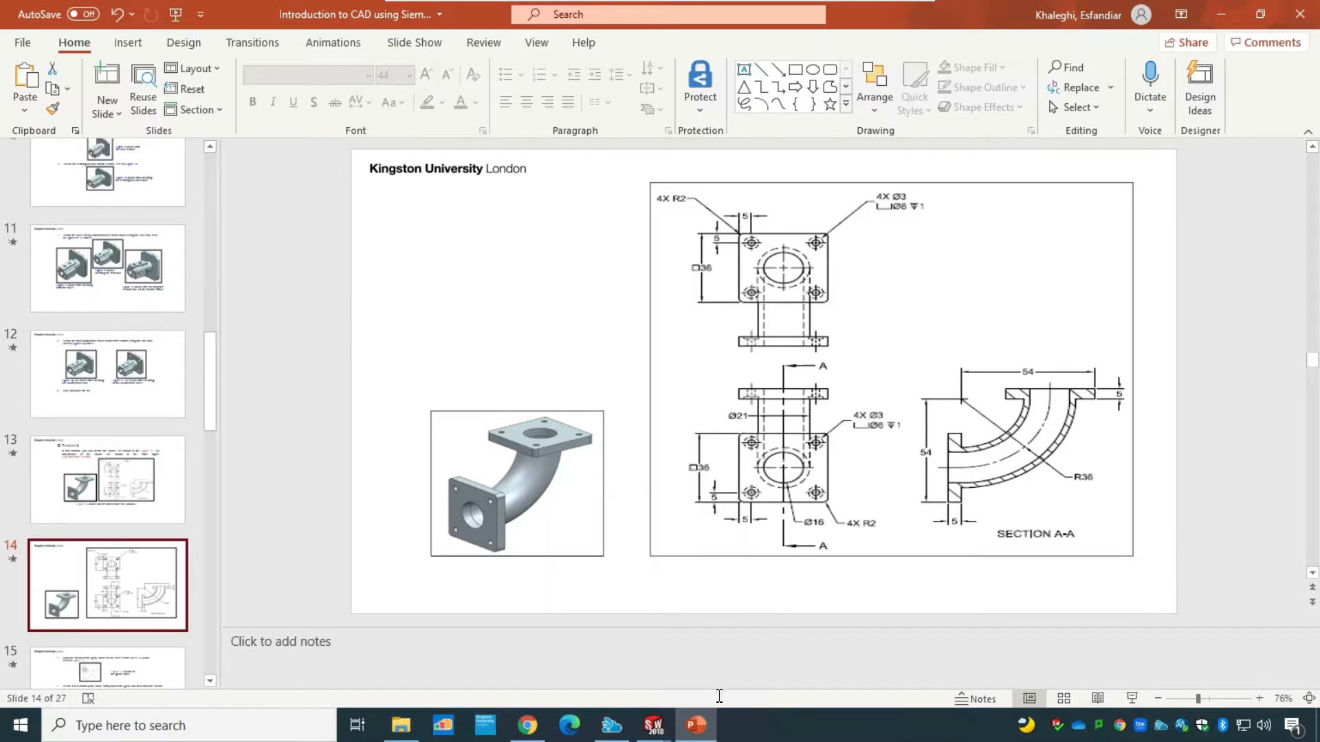
mouse_move(654, 726)
left_click(749, 632)
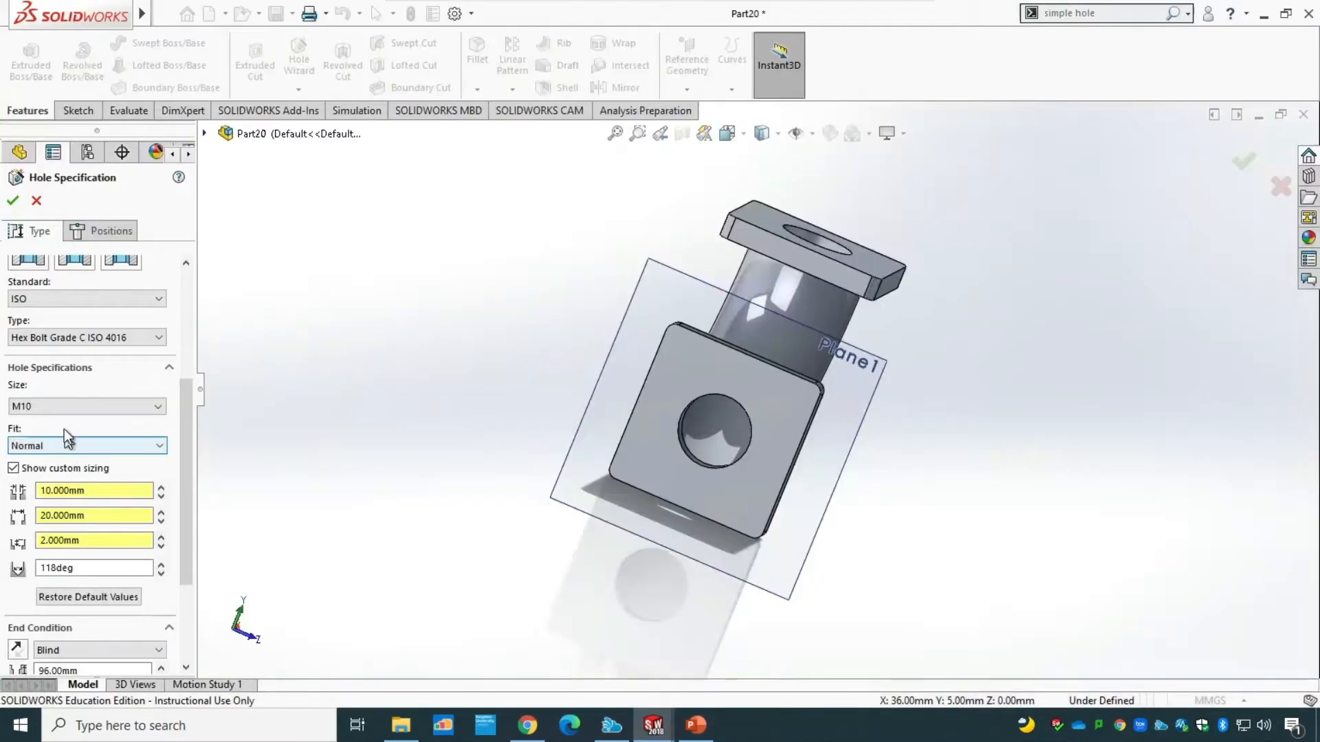
Set the ISO hex bolt counterbore's size to M5.
left_click(61, 405)
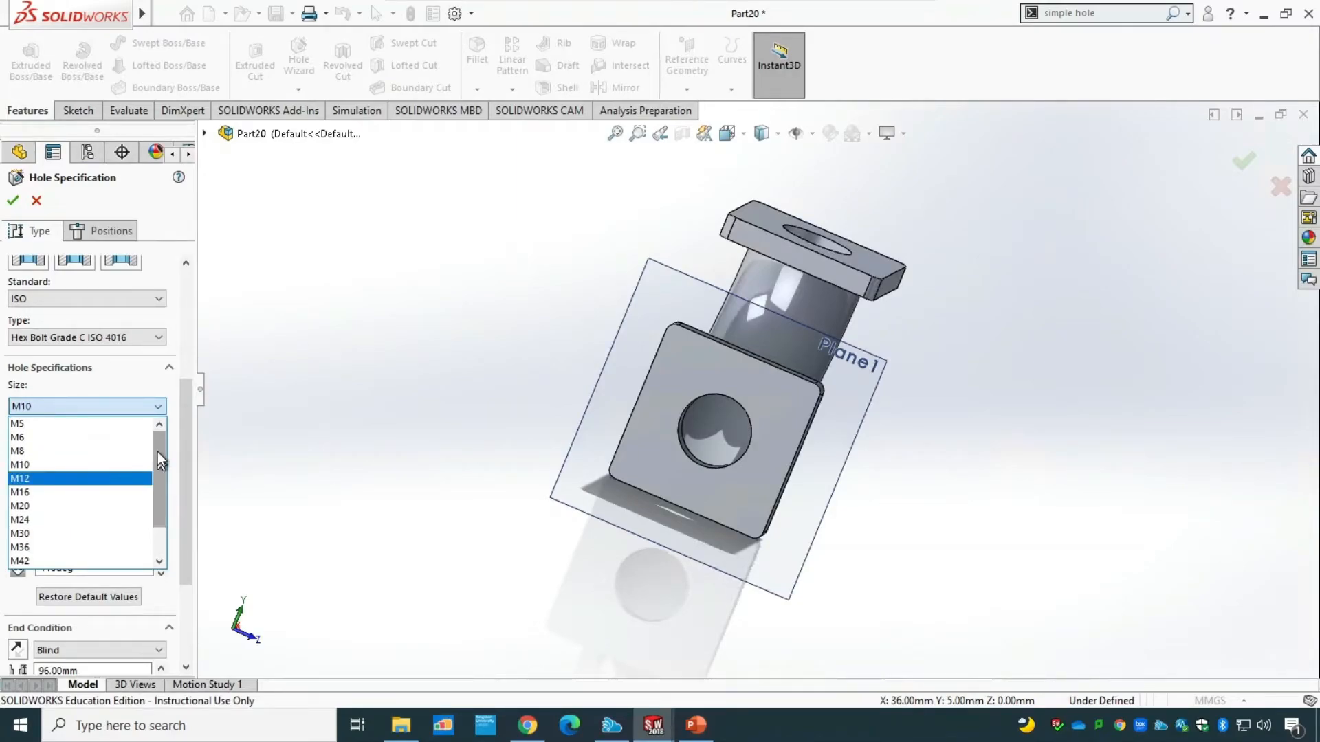
left_click_drag(158, 451, 163, 540)
scroll(151, 435, "up", 3)
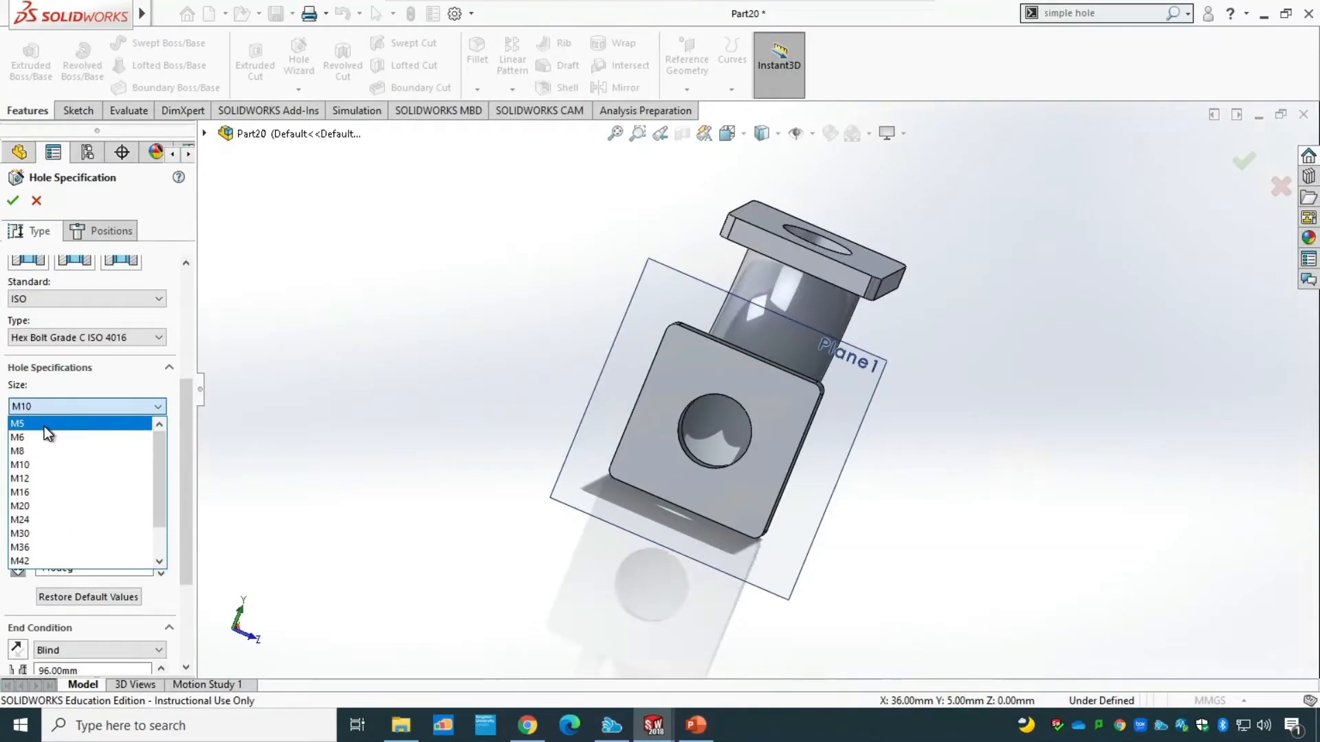
left_click(44, 426)
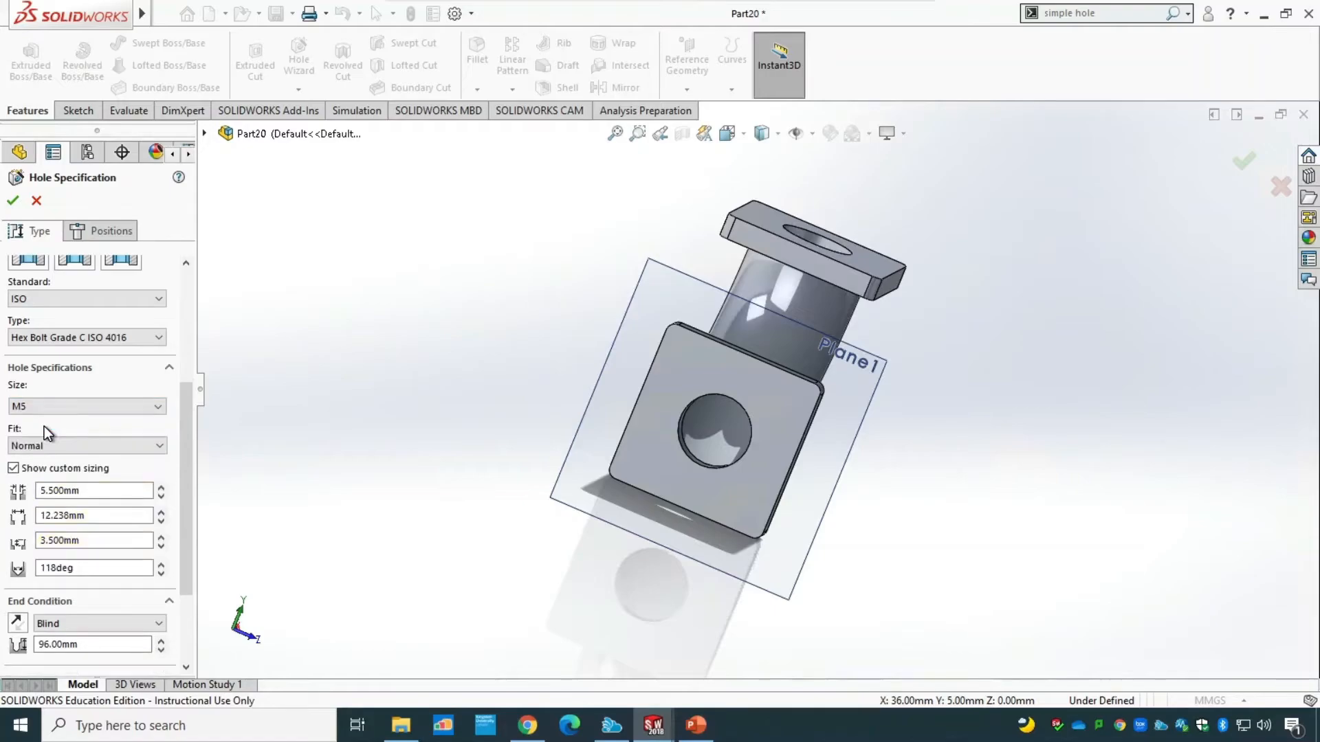
Use custom sizing with a 3 mm through-hole diameter and a 6 mm counterbore diameter, checking the callout in the PowerPoint drawing before returning to SOLIDWORKS.
left_click(56, 466)
left_click(66, 471)
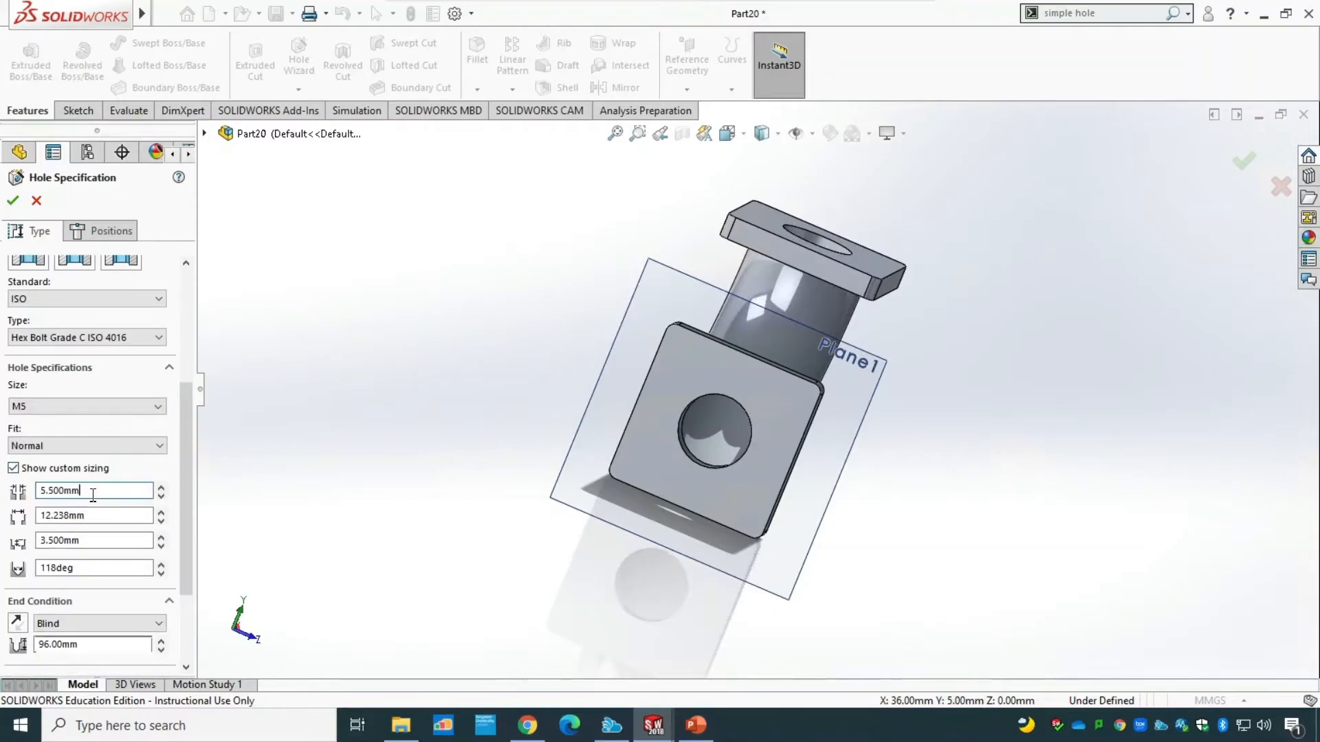
left_click_drag(93, 491, 29, 491)
type("3")
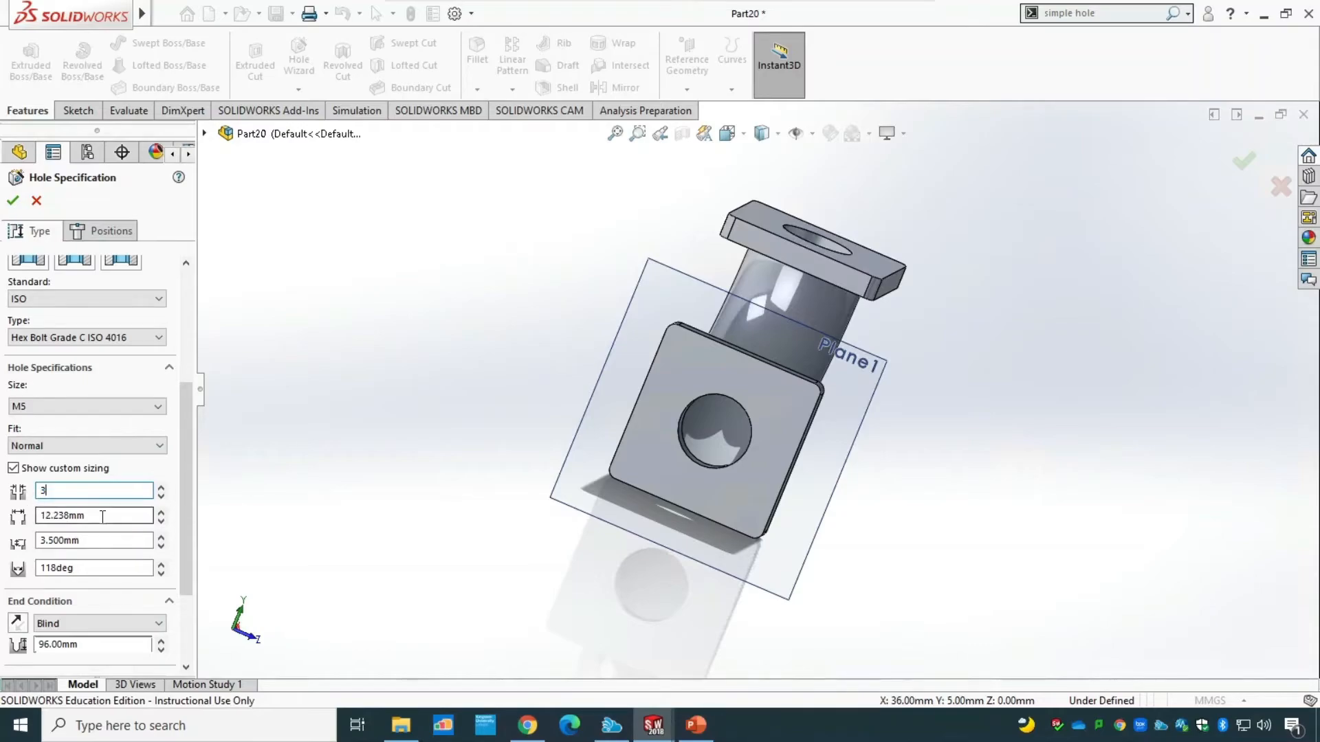
left_click(105, 515)
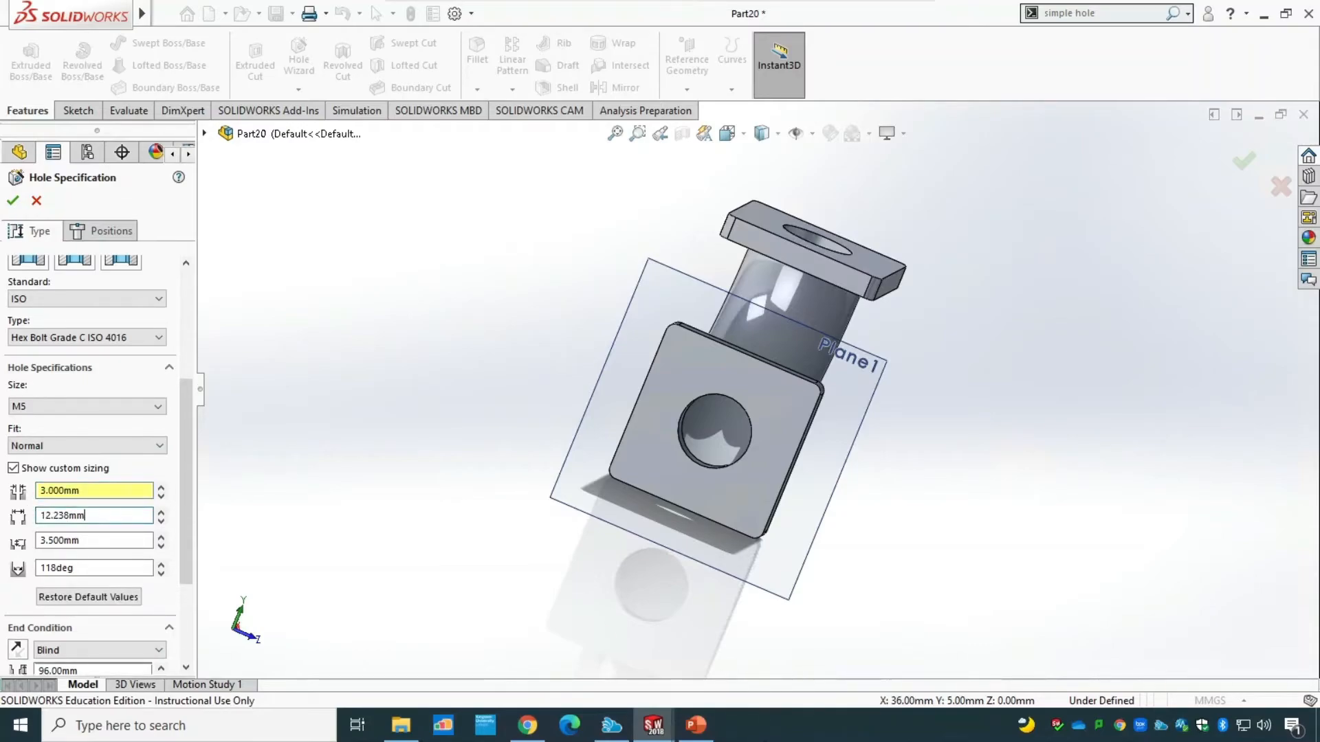
left_click(702, 732)
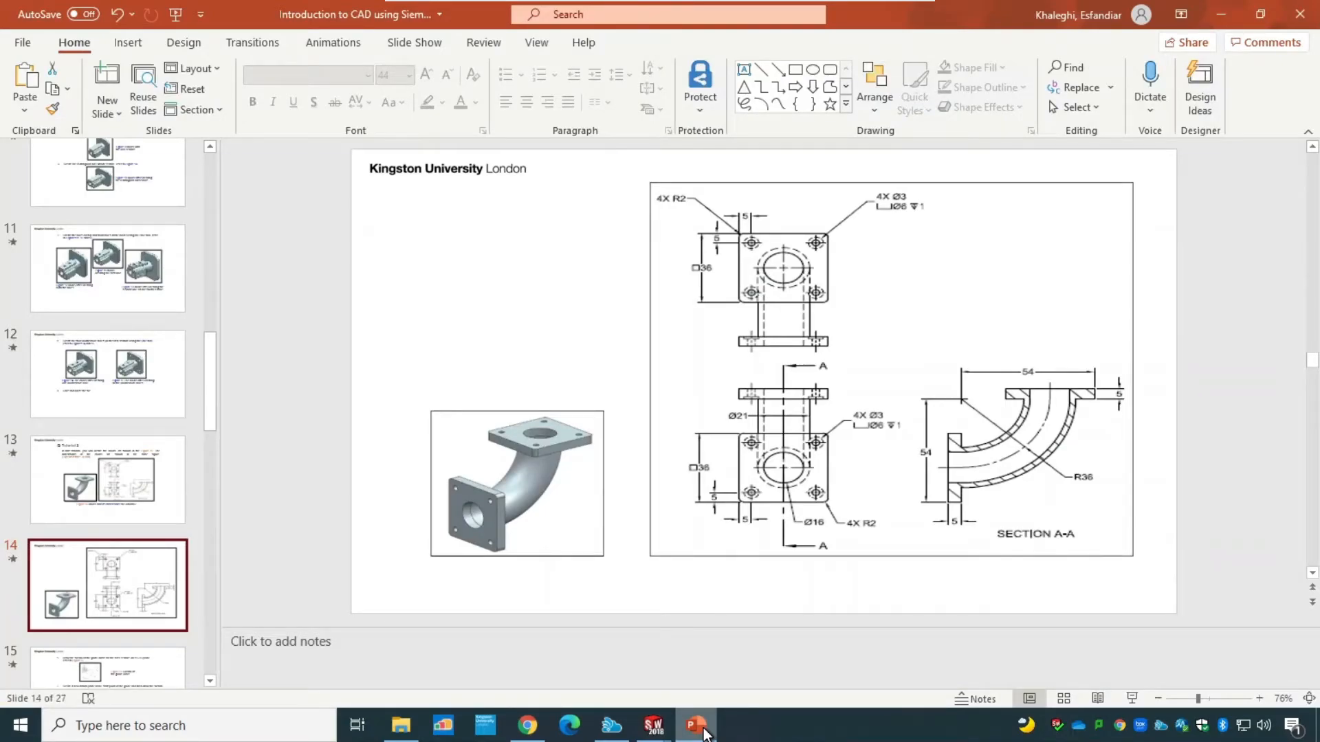
left_click(702, 731)
double_click(82, 515)
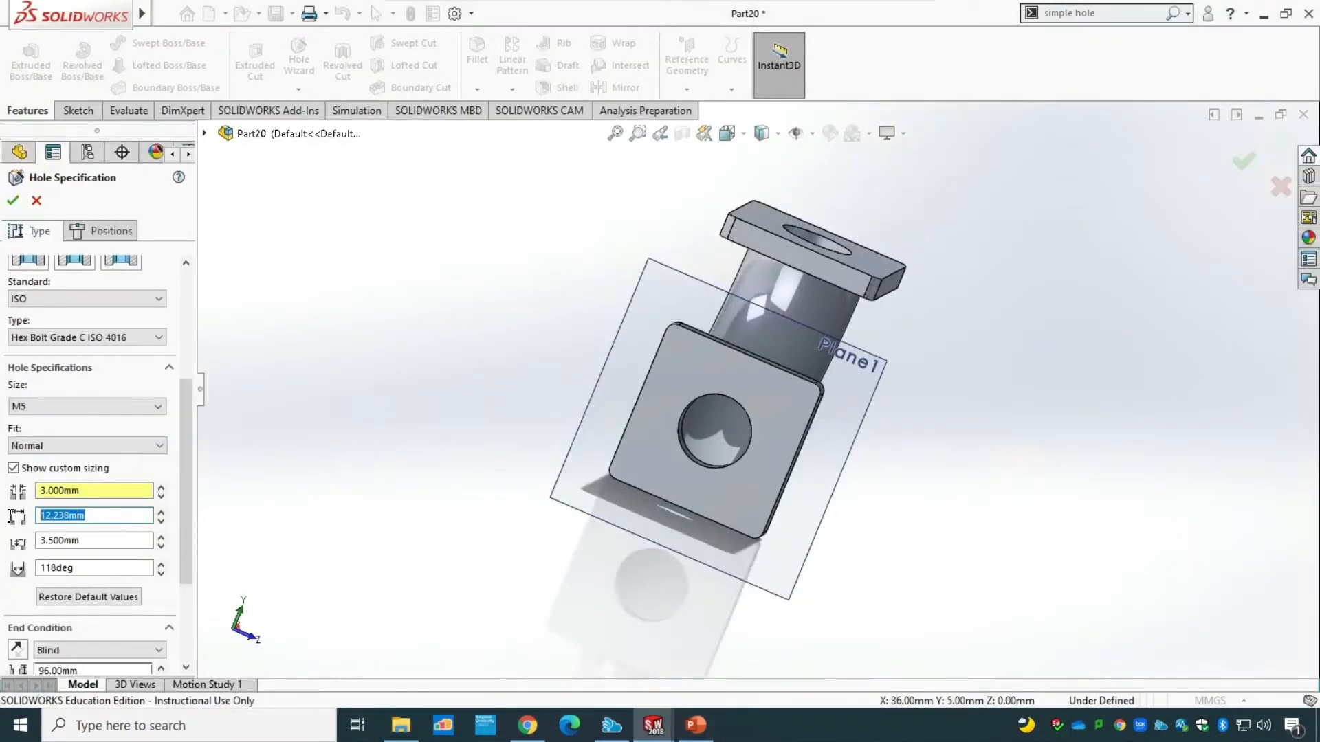
type("6")
Set the counterbore depth to 1 mm and the bottom angle to 180 degrees, checking the depth in the PowerPoint drawing.
left_click(110, 542)
left_click_drag(110, 542, 32, 541)
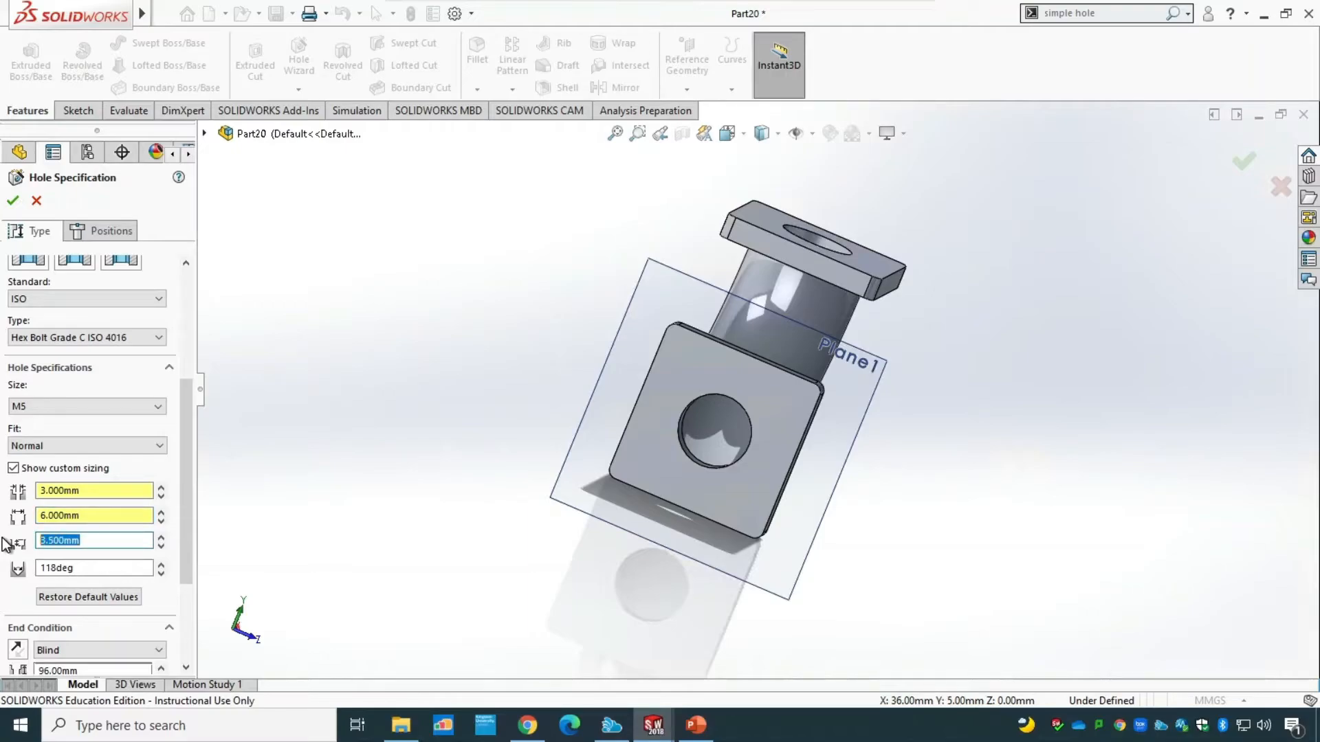
left_click(705, 720)
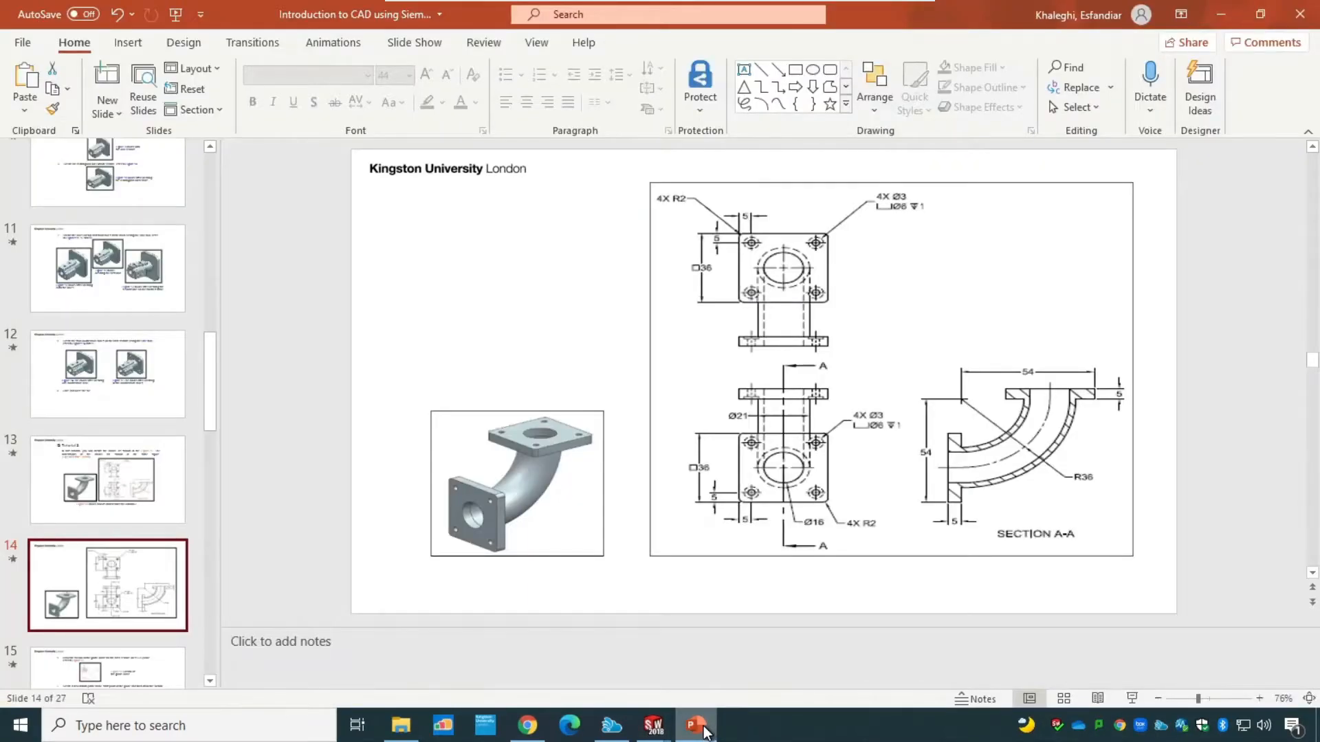
left_click(703, 727)
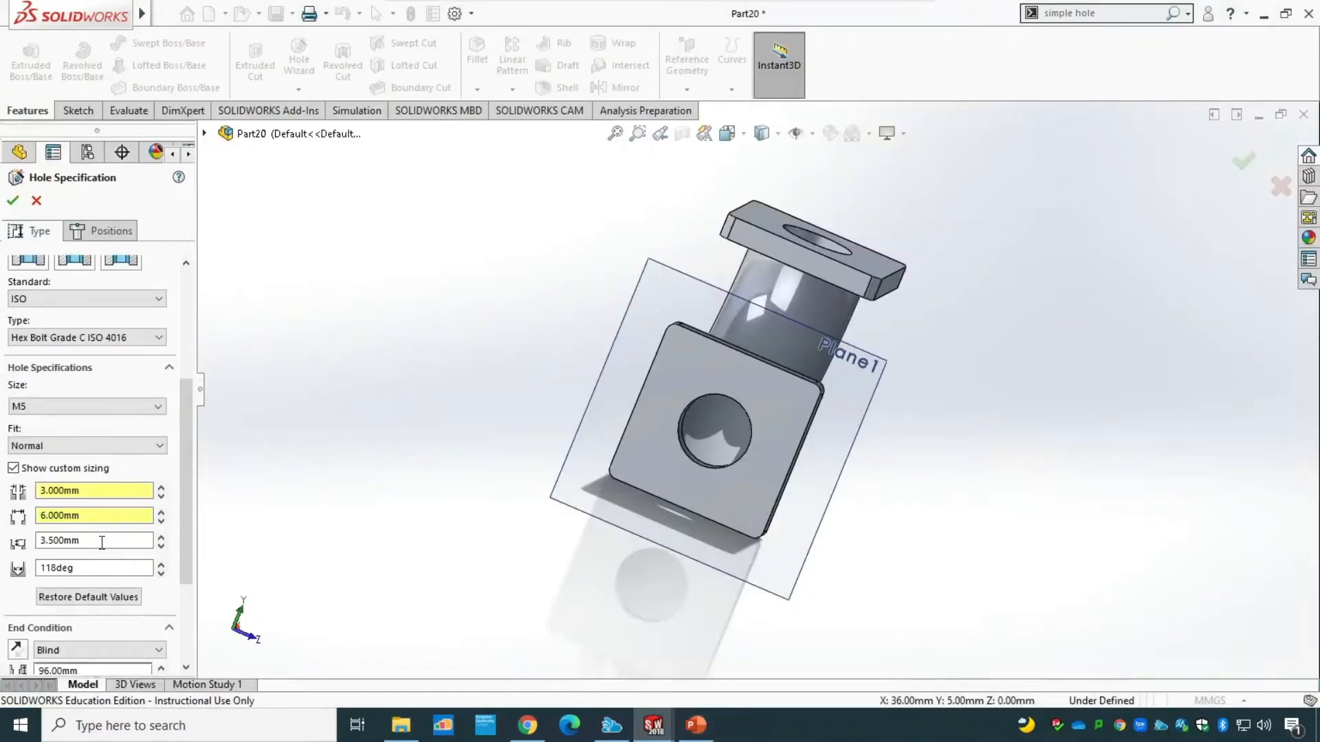
left_click_drag(101, 542, 14, 540)
type("1")
left_click(100, 567)
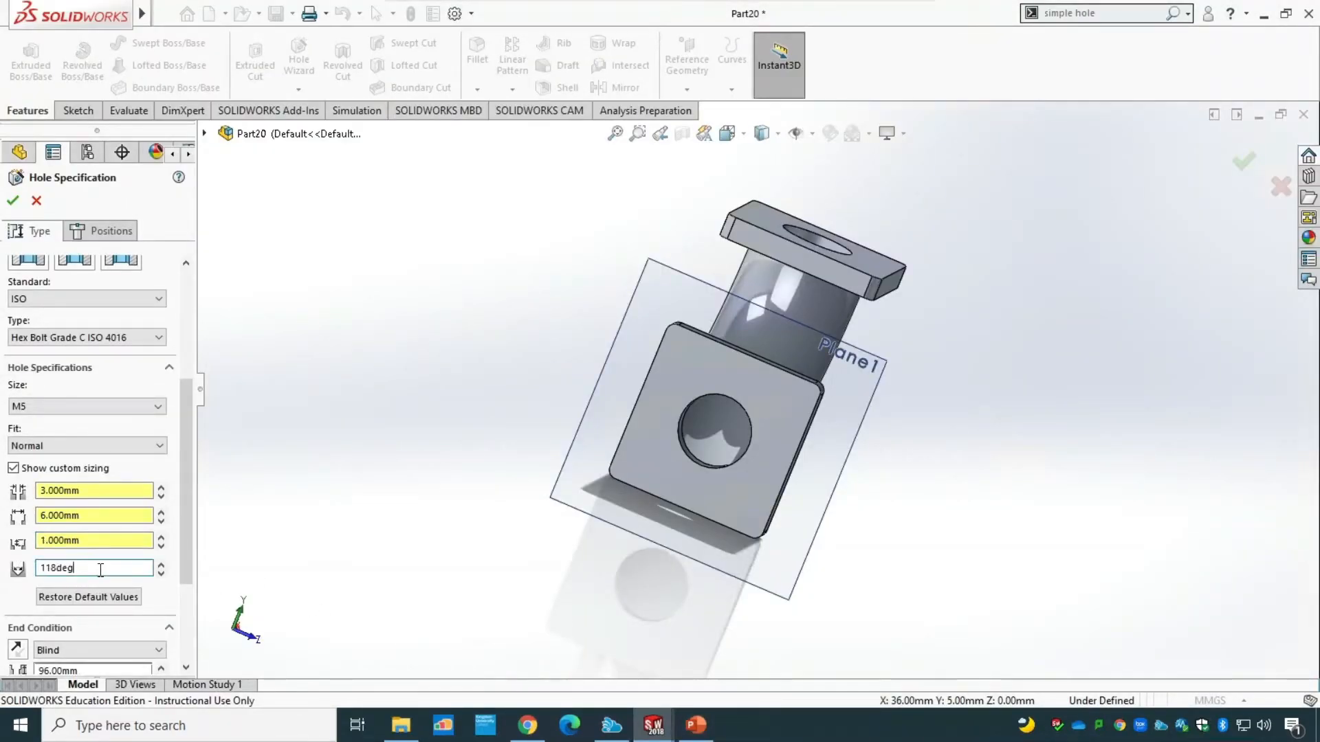
type("180")
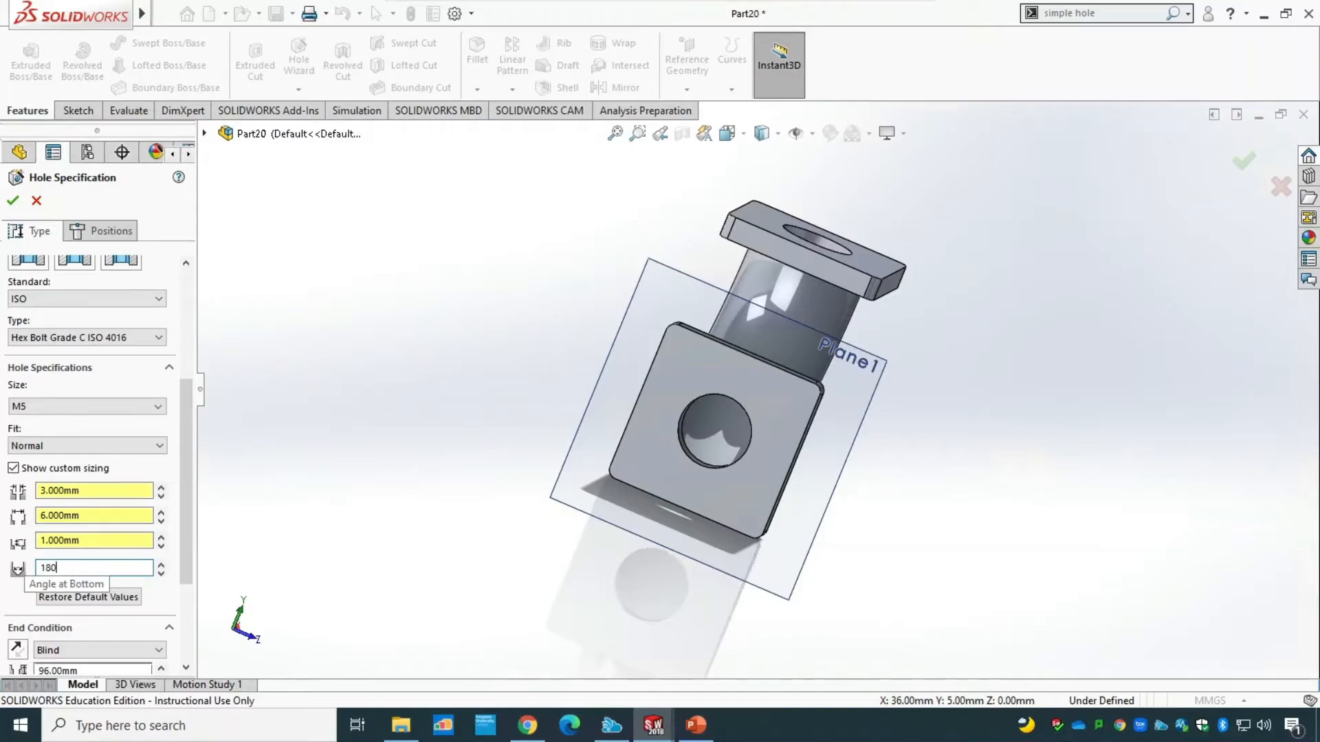
left_click(93, 542)
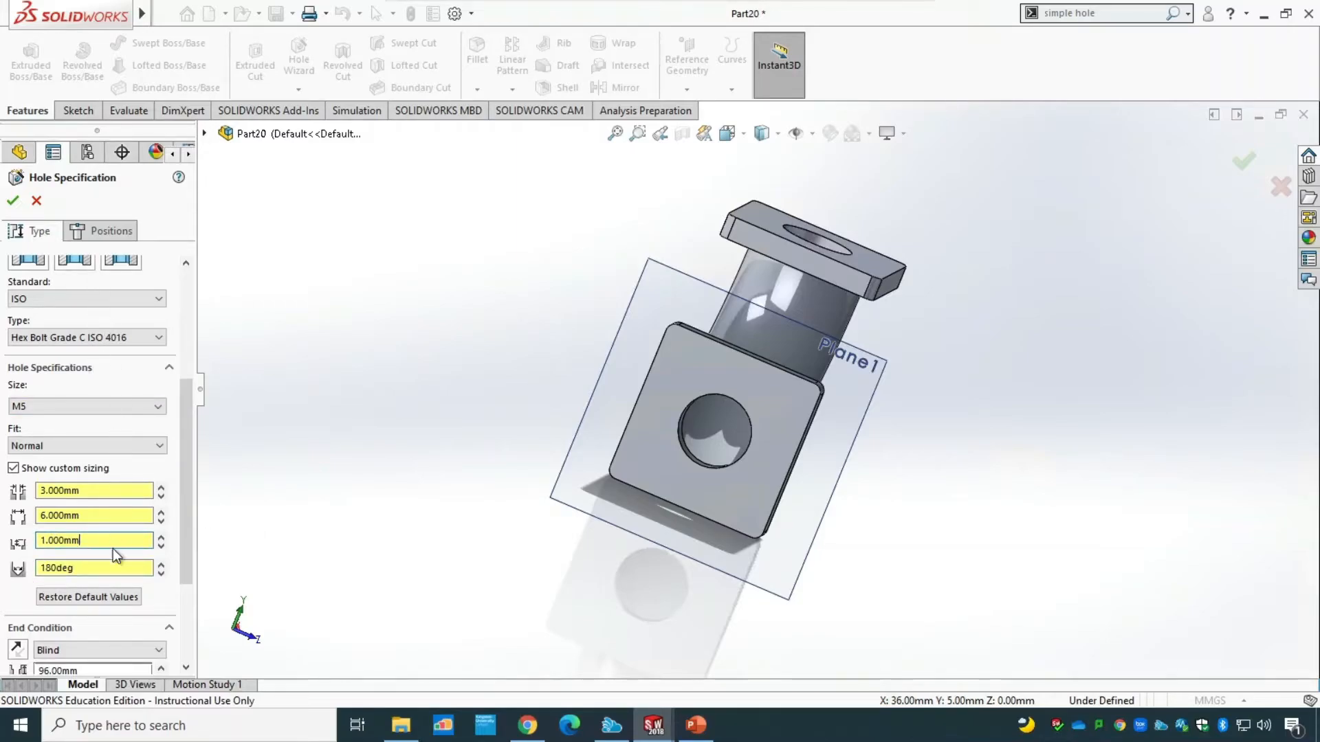
Set the counterbore hole's end condition to Through All, check the drawing in PowerPoint and return to the SOLIDWORKS part.
left_click_drag(189, 556, 195, 650)
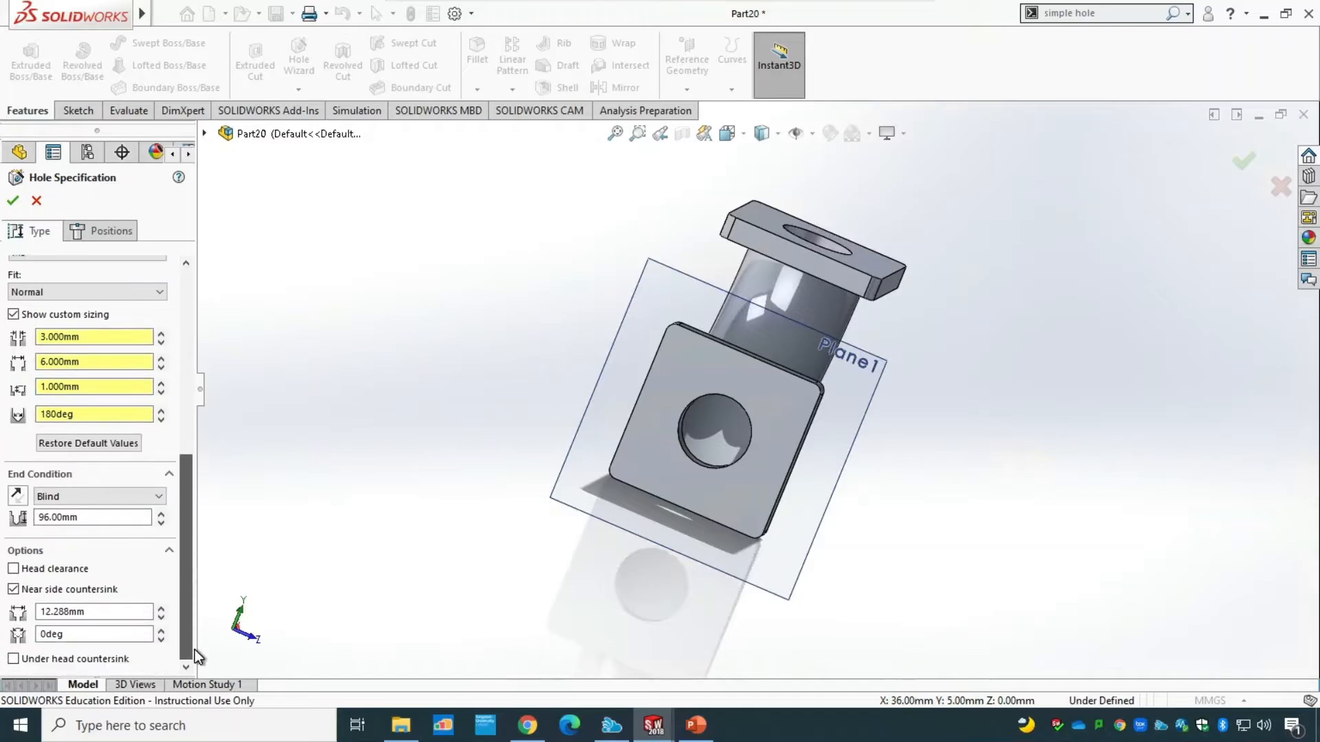
left_click(113, 497)
left_click(93, 522)
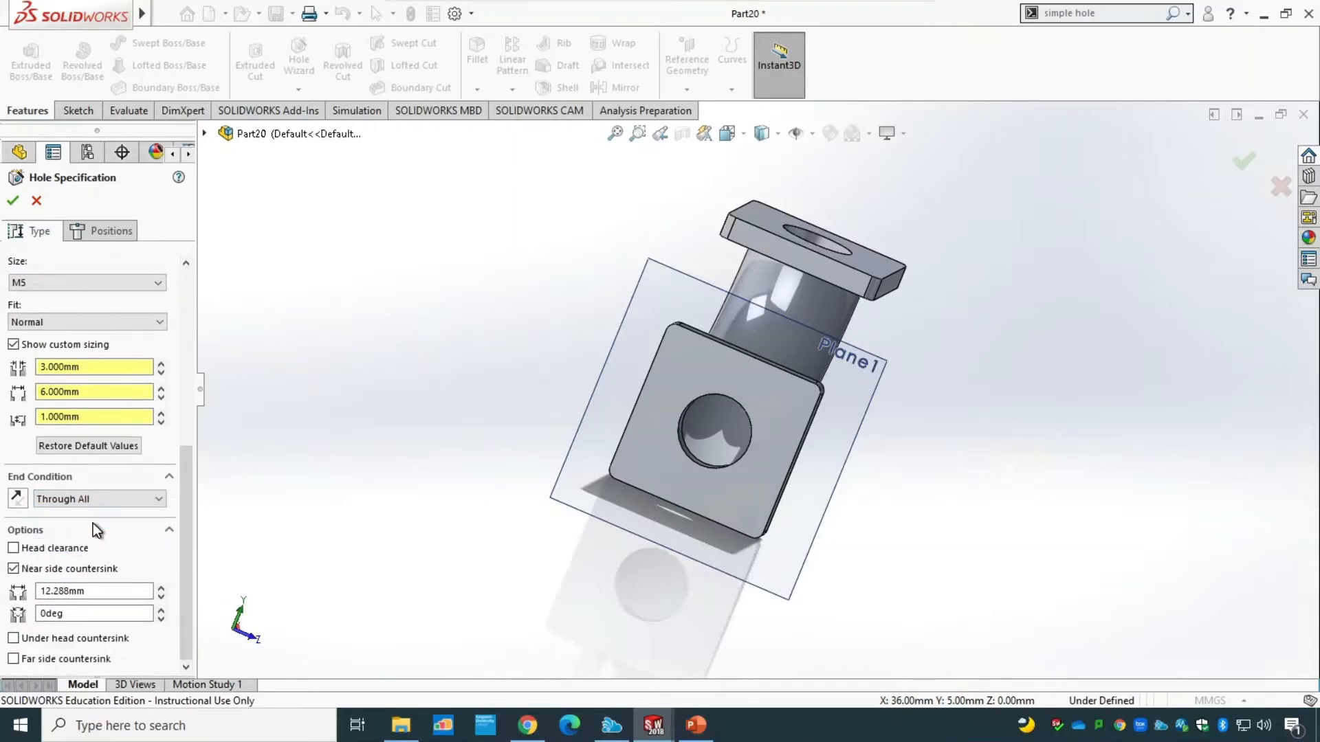
left_click(693, 726)
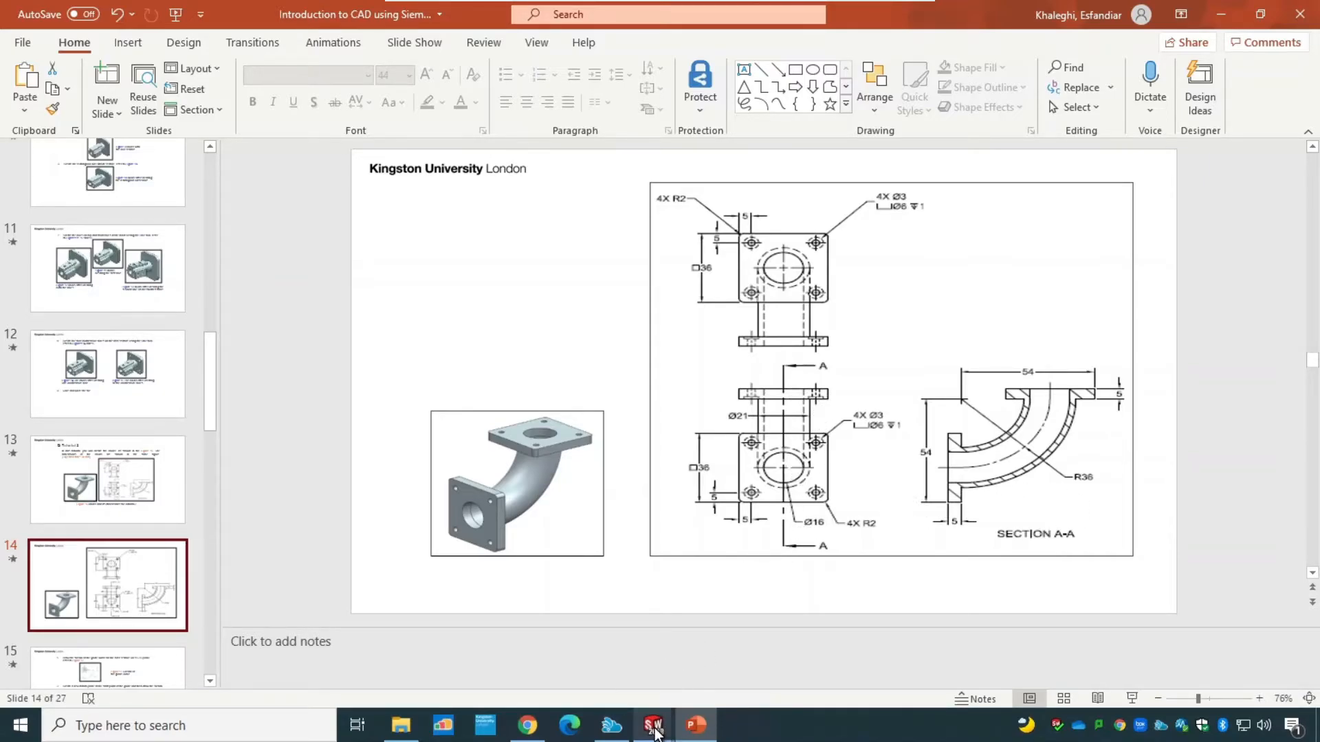
mouse_move(653, 723)
left_click(740, 671)
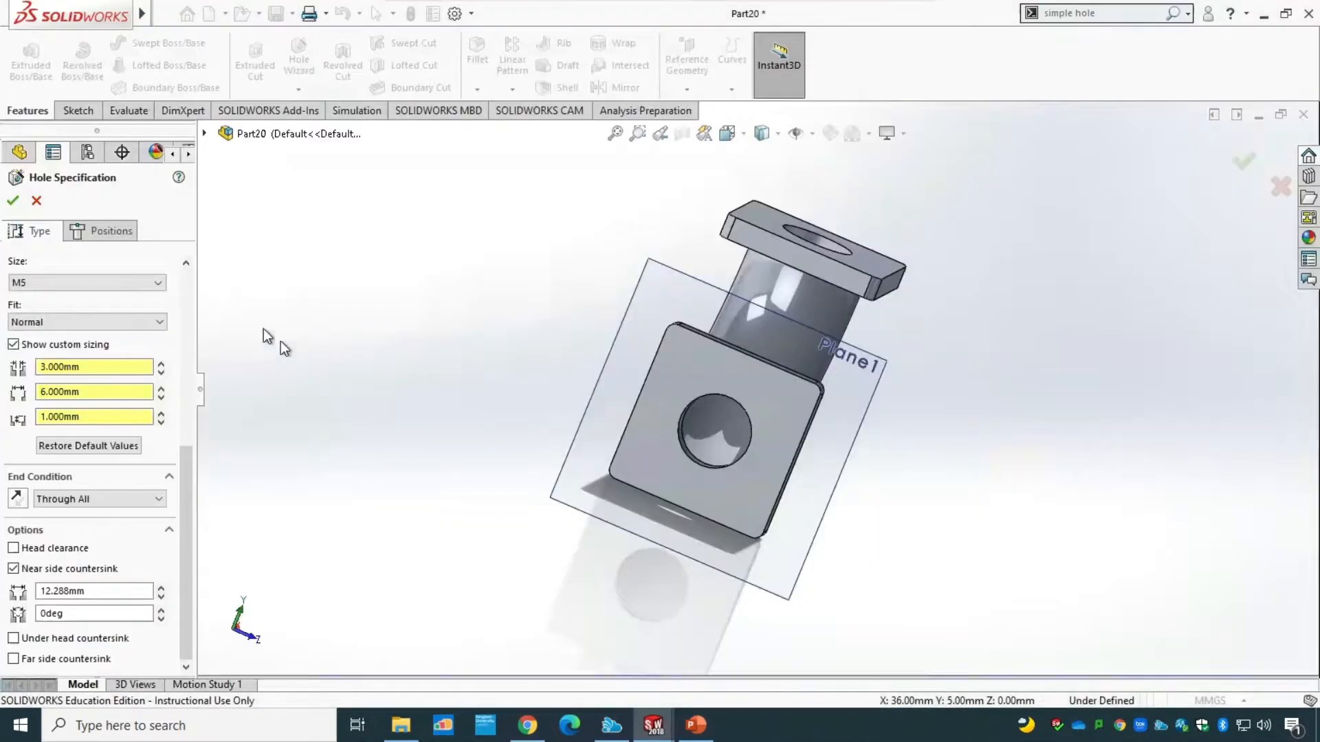
Place the hole's centre on the front flange face, about 4.7 mm below its top edge and 4.2 mm from its left edge, consulting the PowerPoint drawing.
left_click(110, 231)
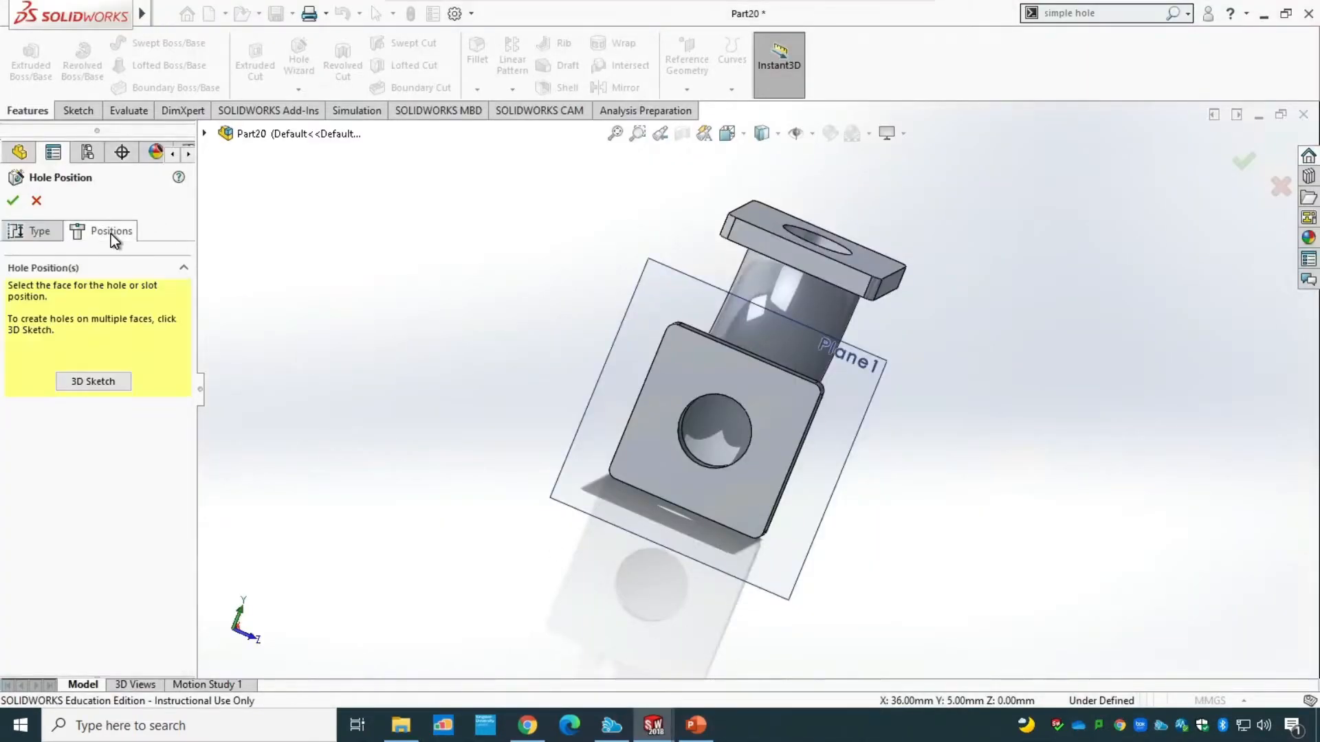
left_click(684, 353)
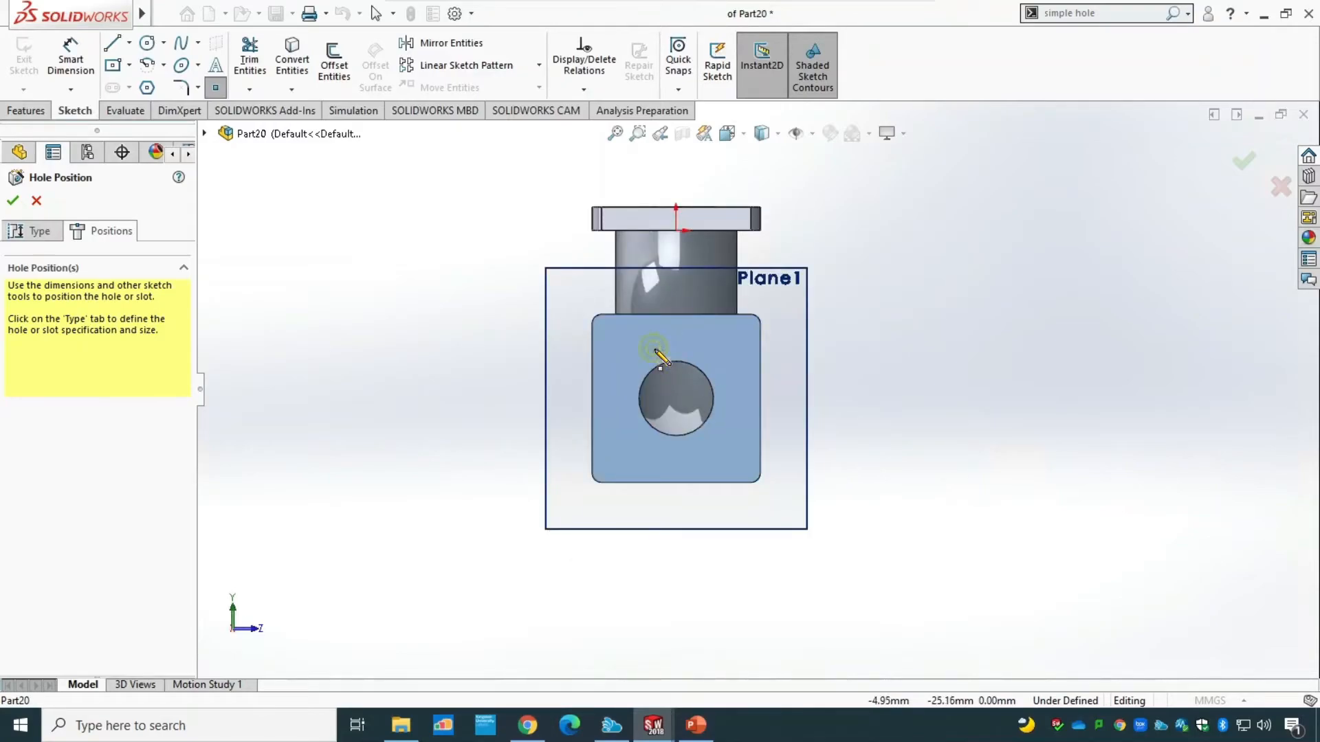
scroll(672, 348, "down", 5)
scroll(783, 392, "down", 3)
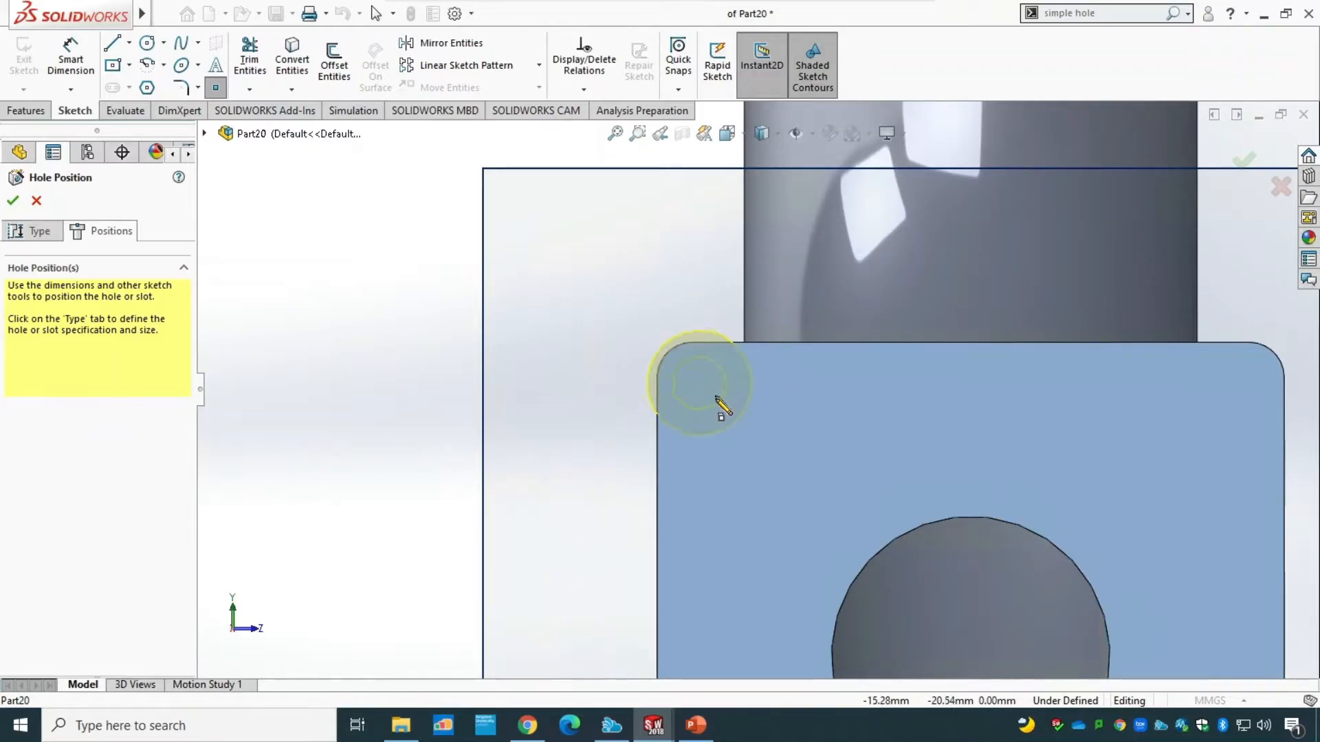
left_click(696, 725)
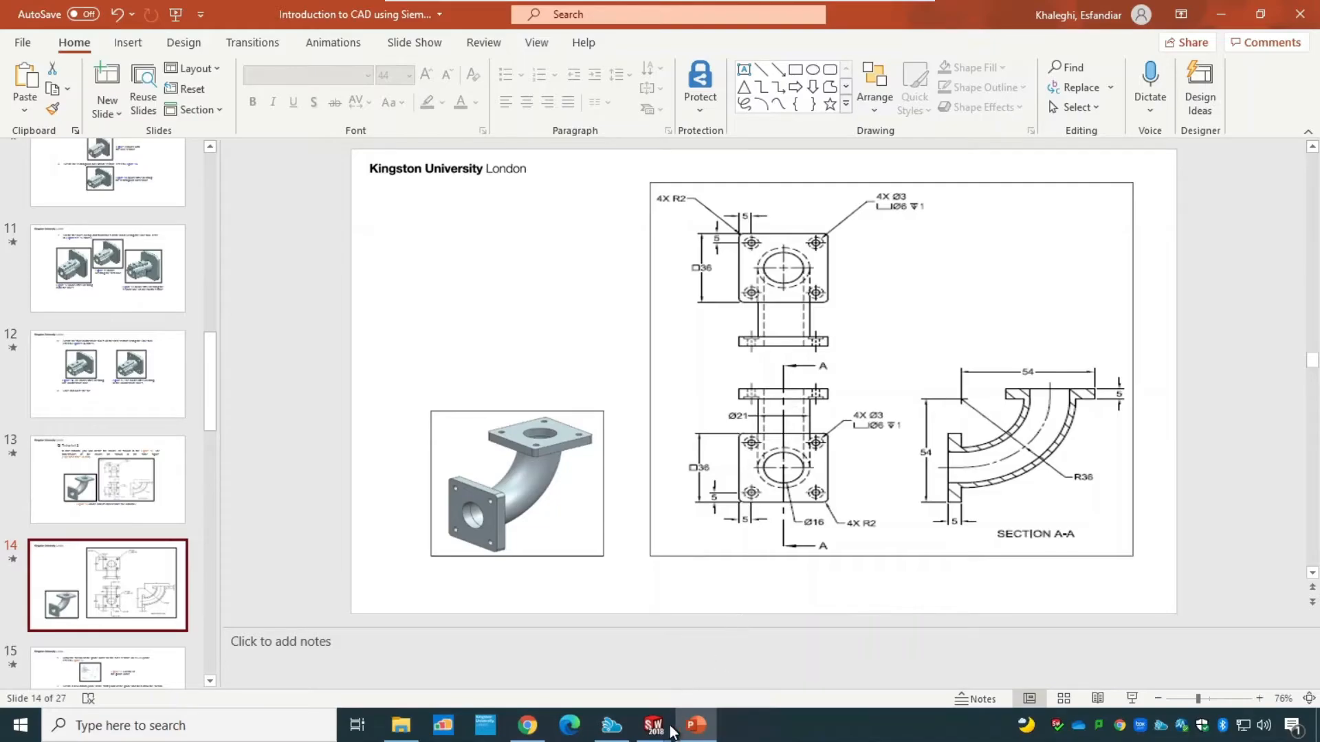
mouse_move(653, 725)
left_click(754, 671)
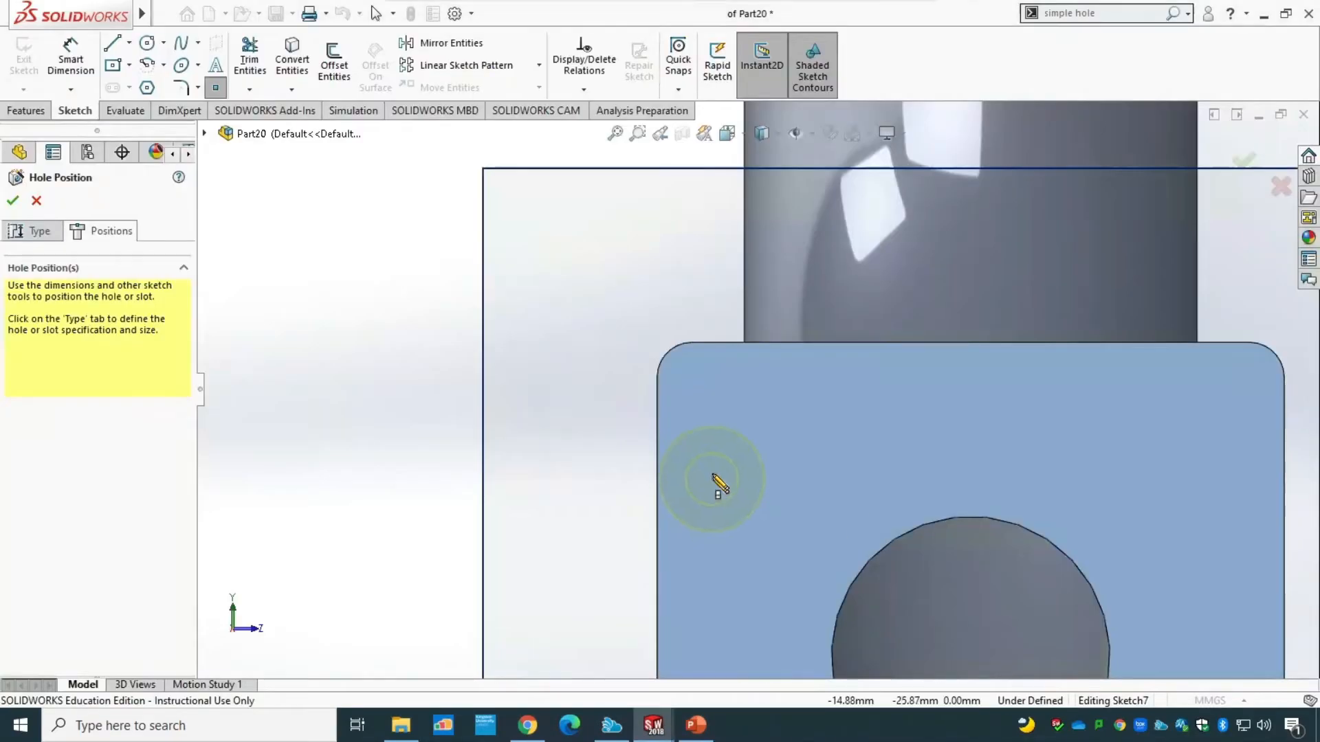
left_click(731, 425)
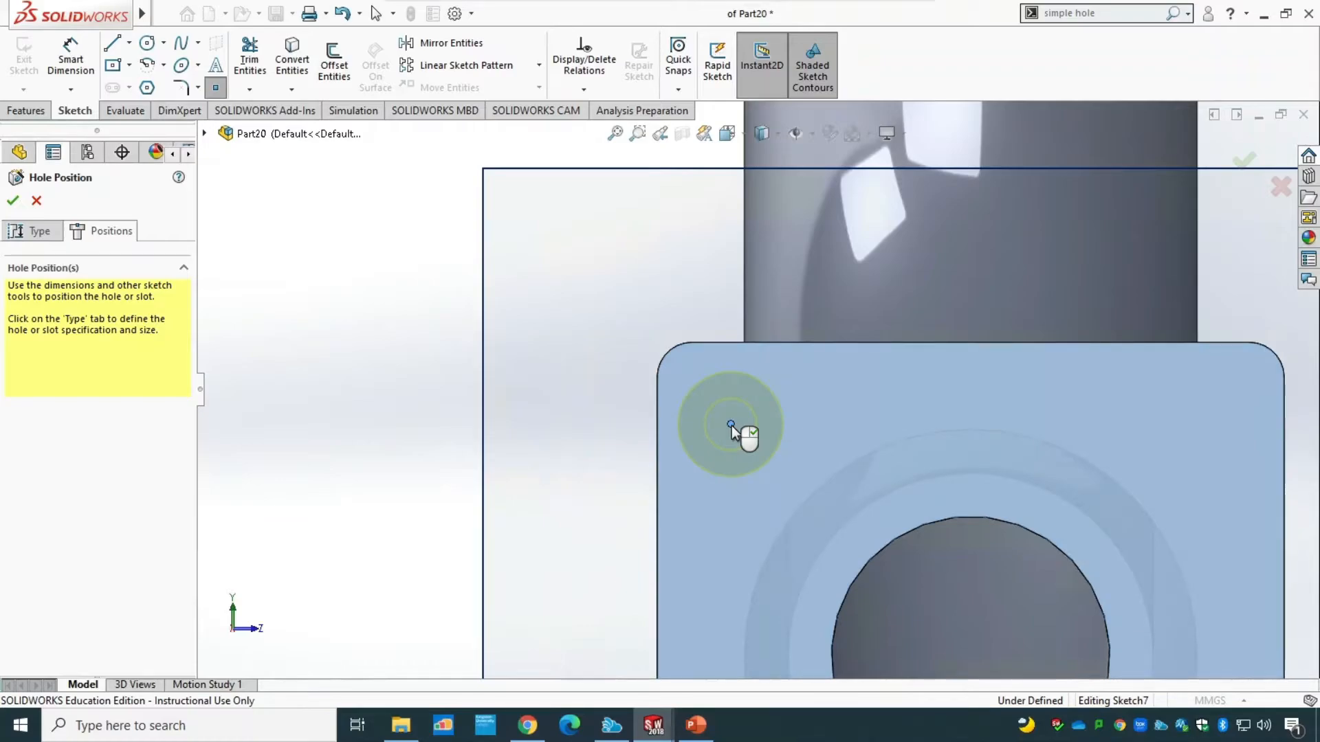
key("Escape")
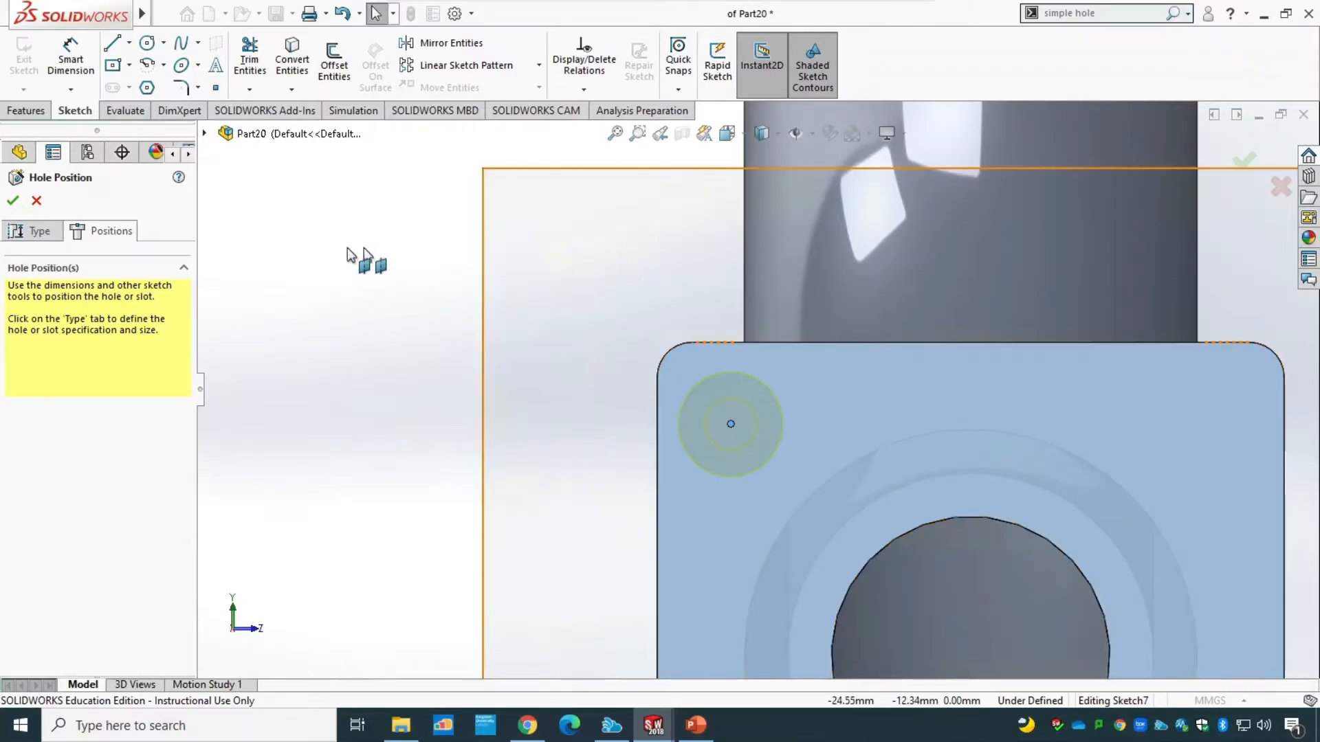
Dimension the corner hole's centre point 5 mm from the front flange's top edge.
left_click(70, 60)
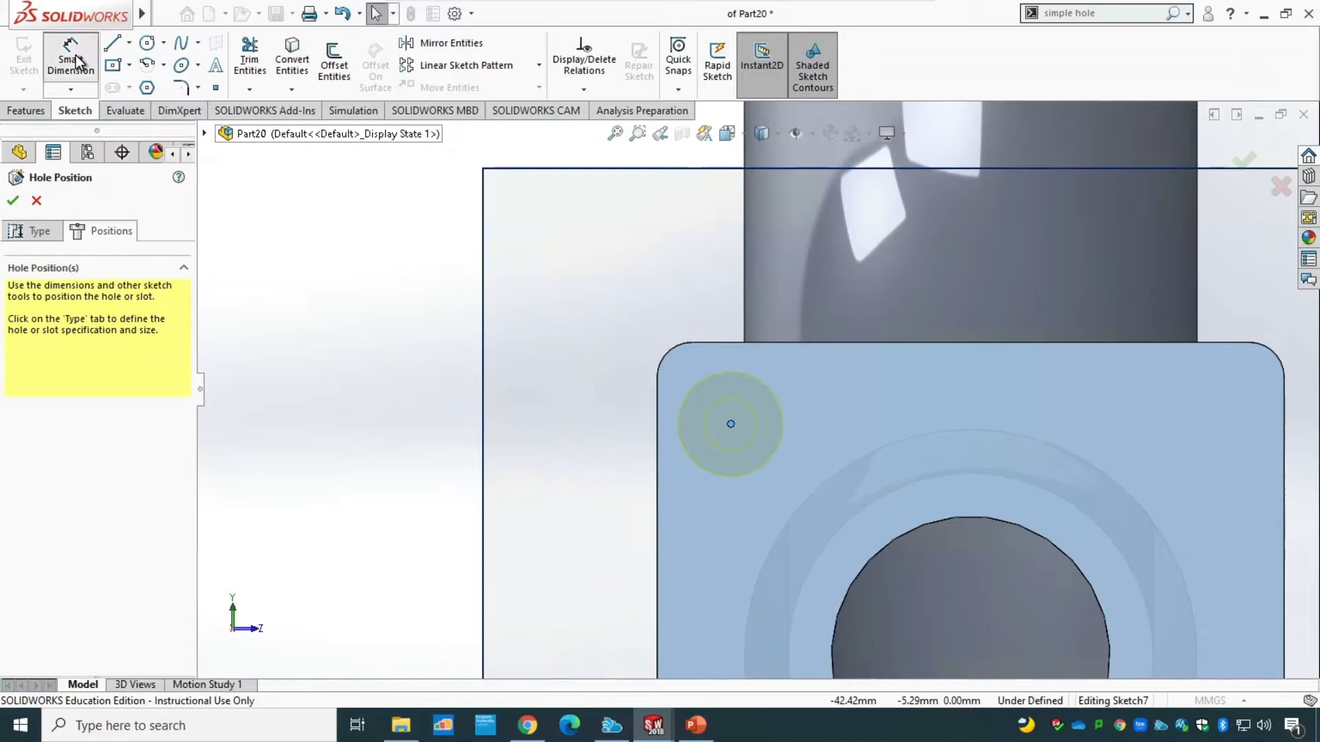
left_click(731, 426)
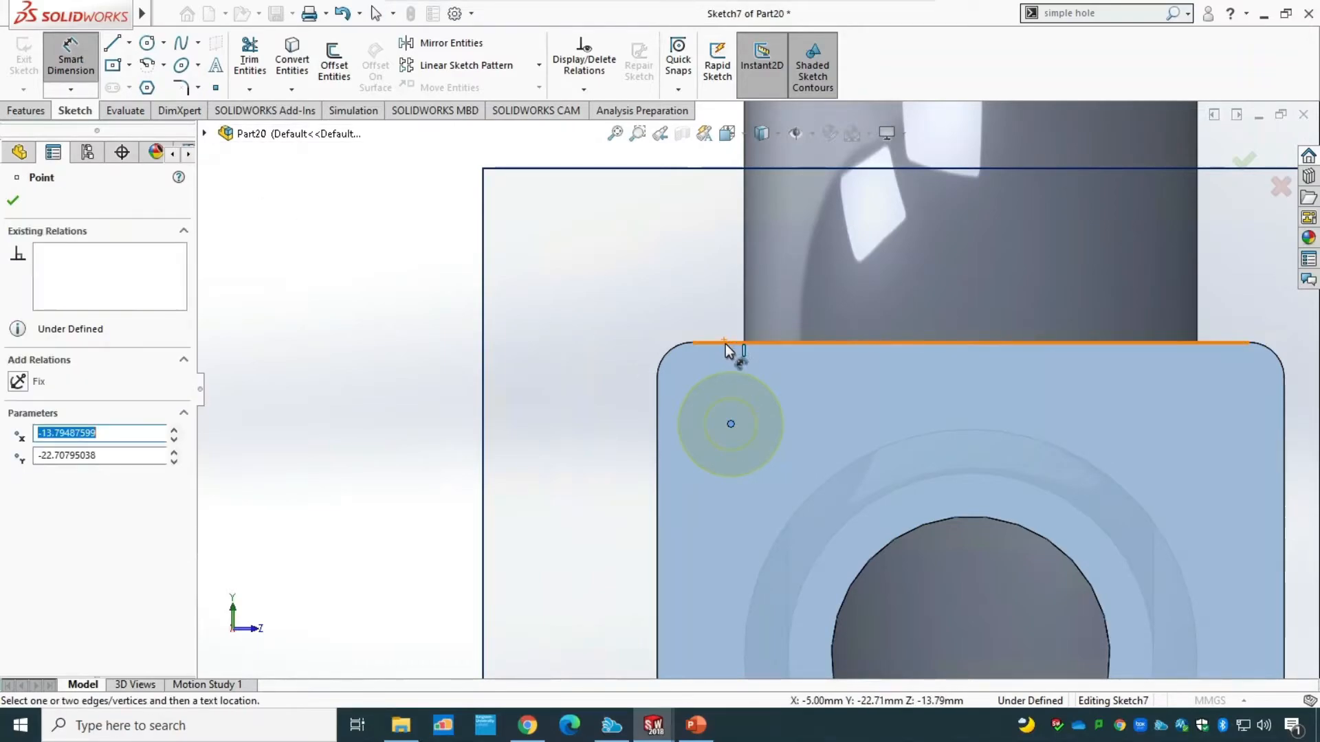
left_click(730, 342)
left_click(543, 399)
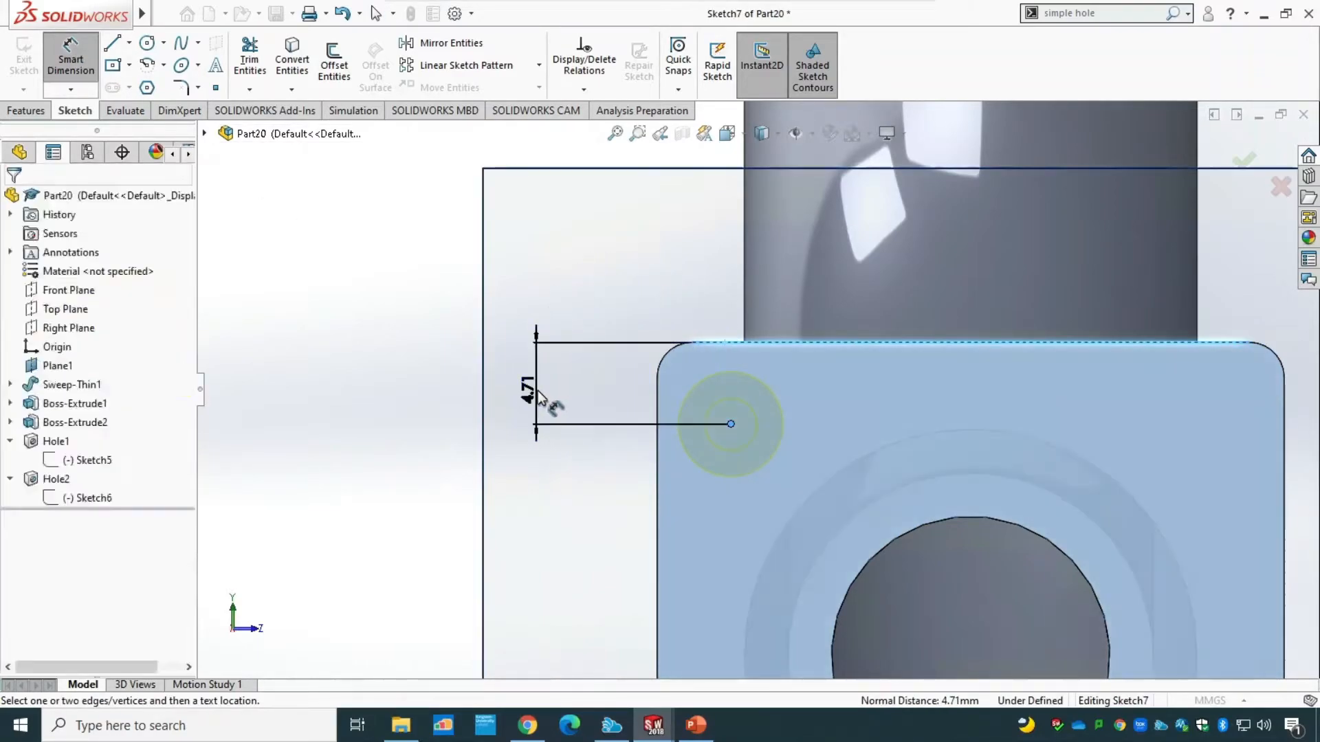
type("5")
key("Return")
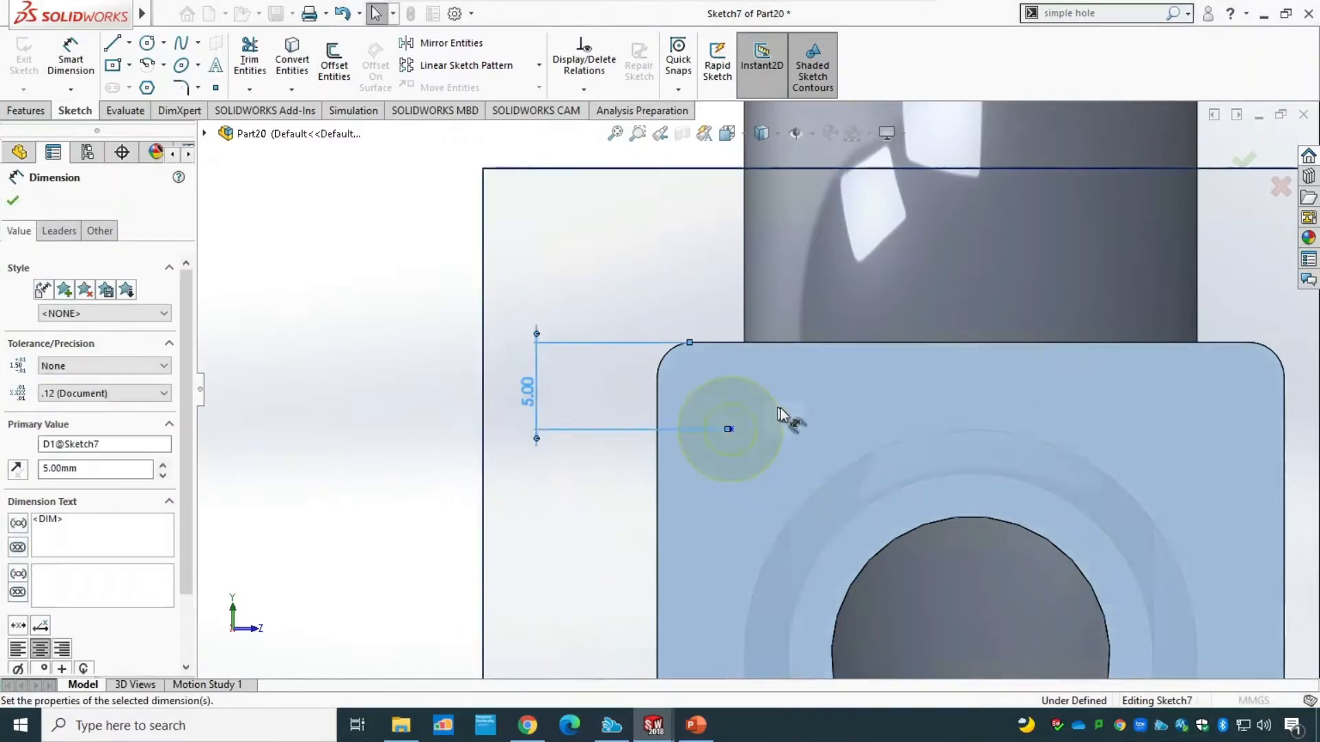
key("Escape")
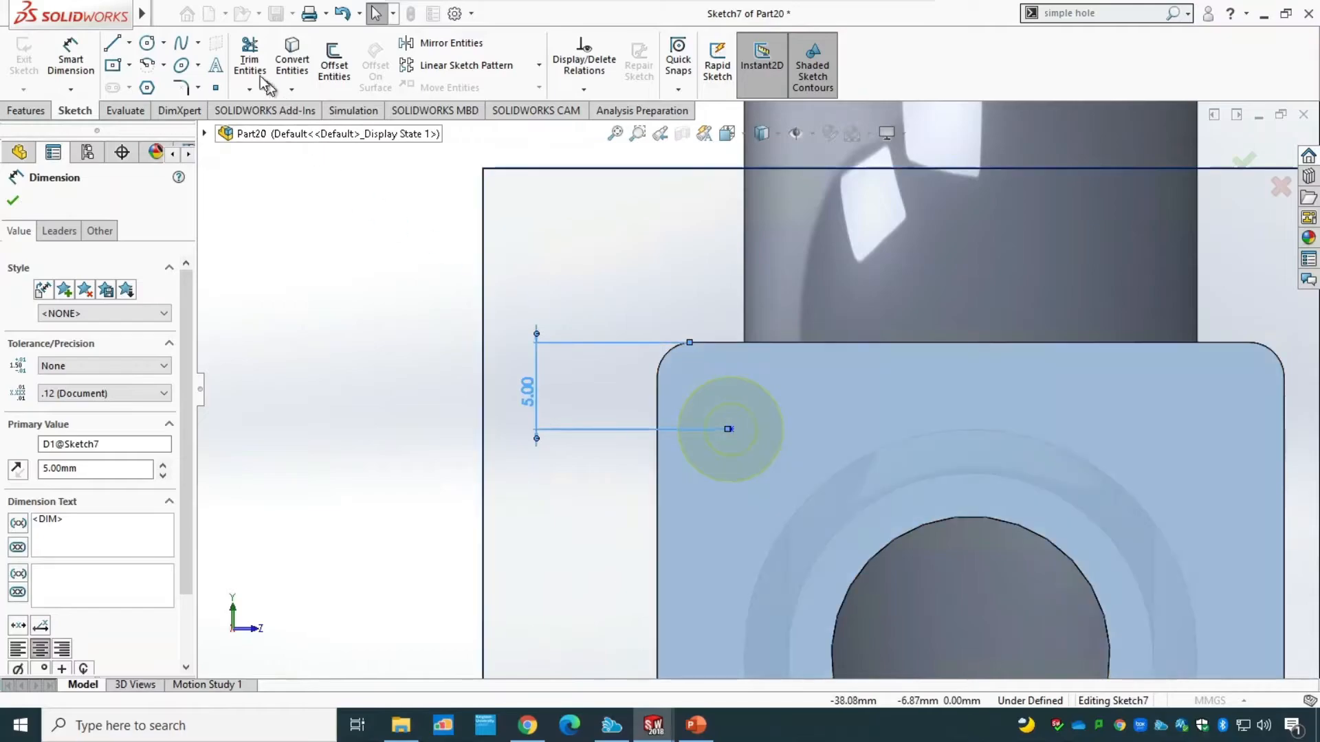
Dimension the corner hole's centre point 5 mm from the front flange's left edge.
left_click(70, 62)
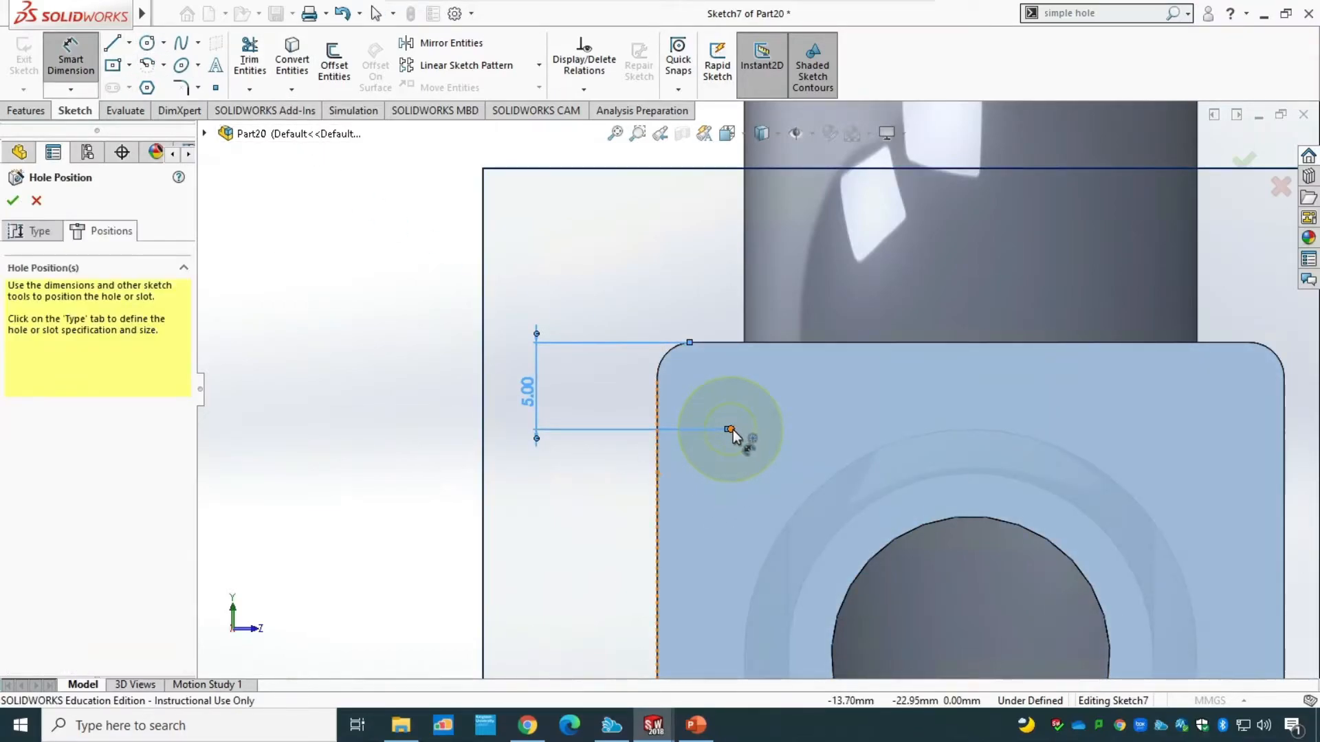
left_click(731, 430)
left_click(657, 456)
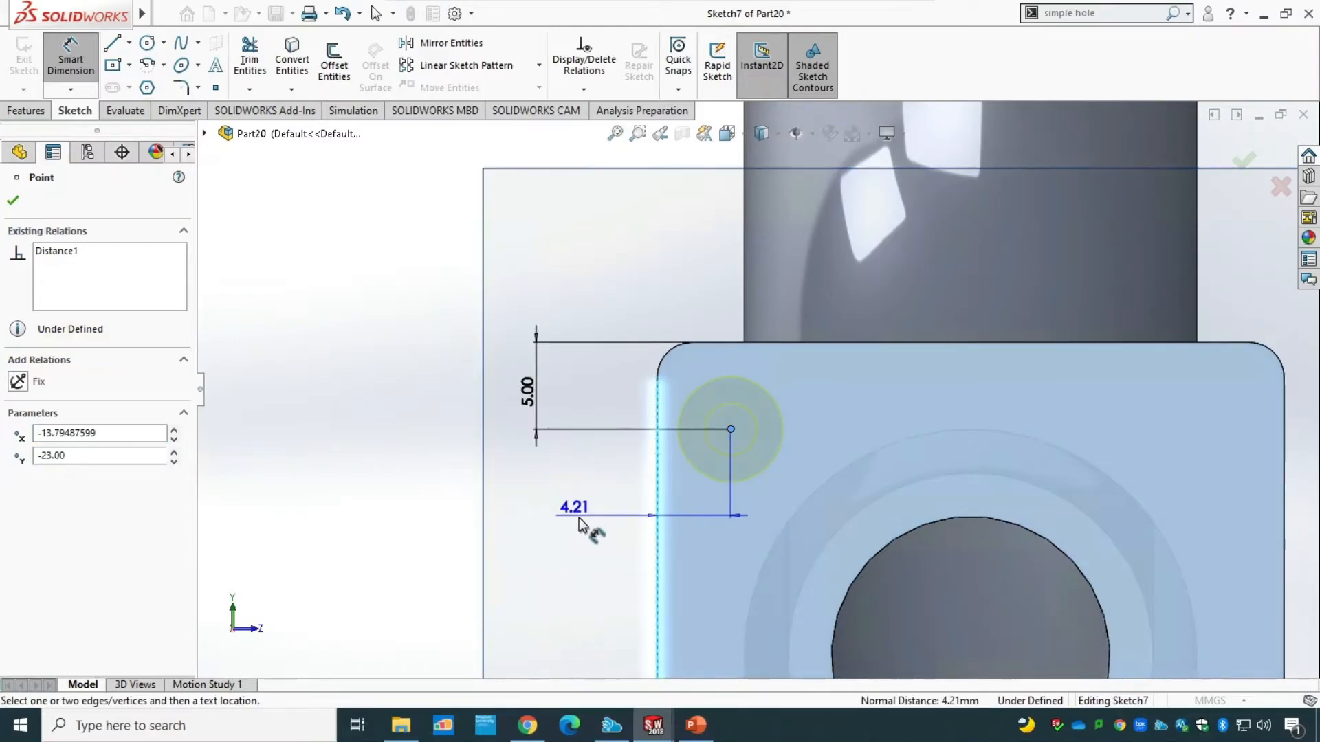
left_click(580, 518)
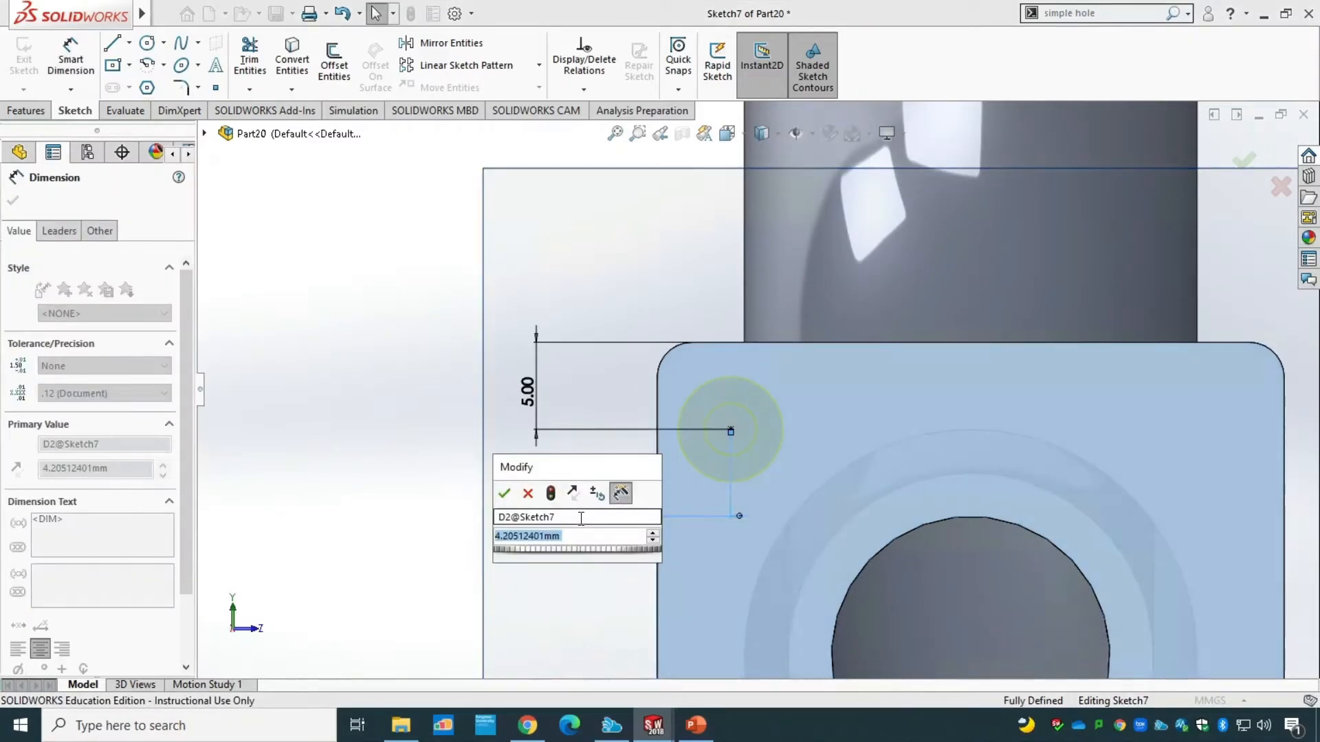
type("5")
key("Return")
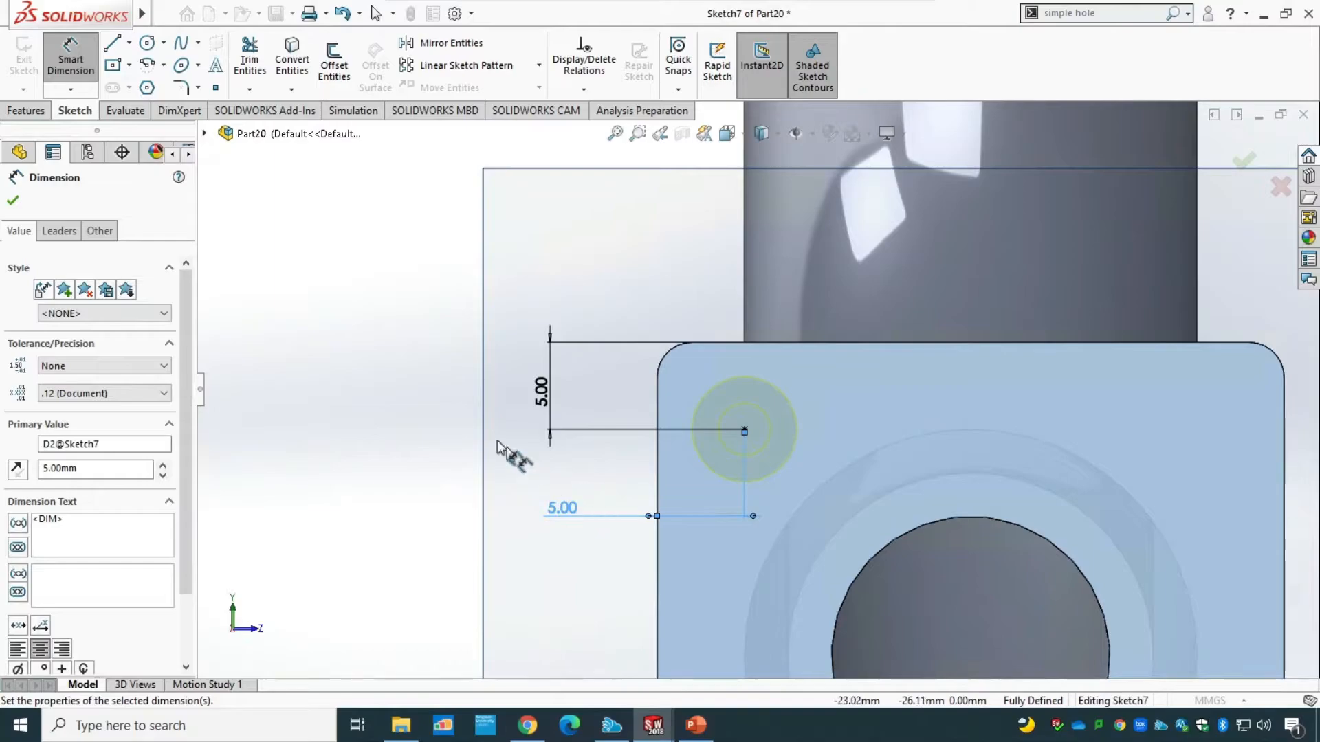
key("z")
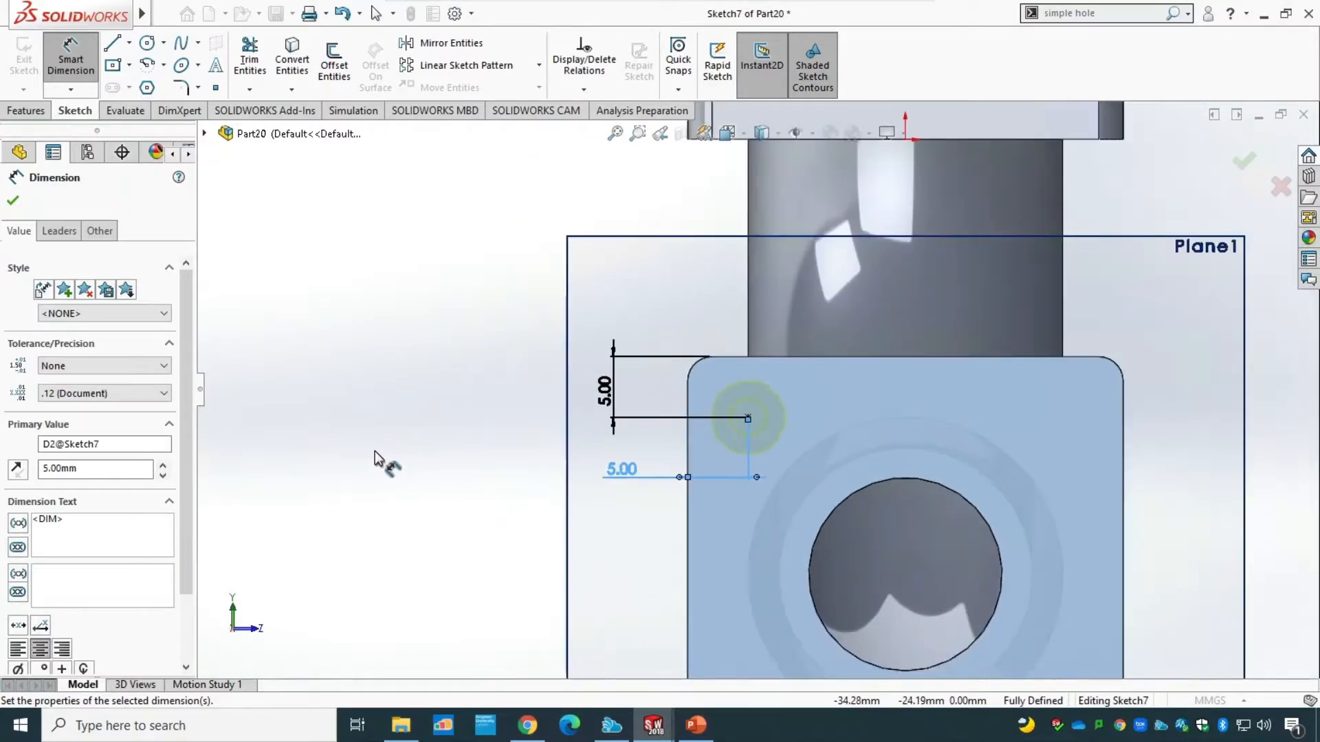
key("z")
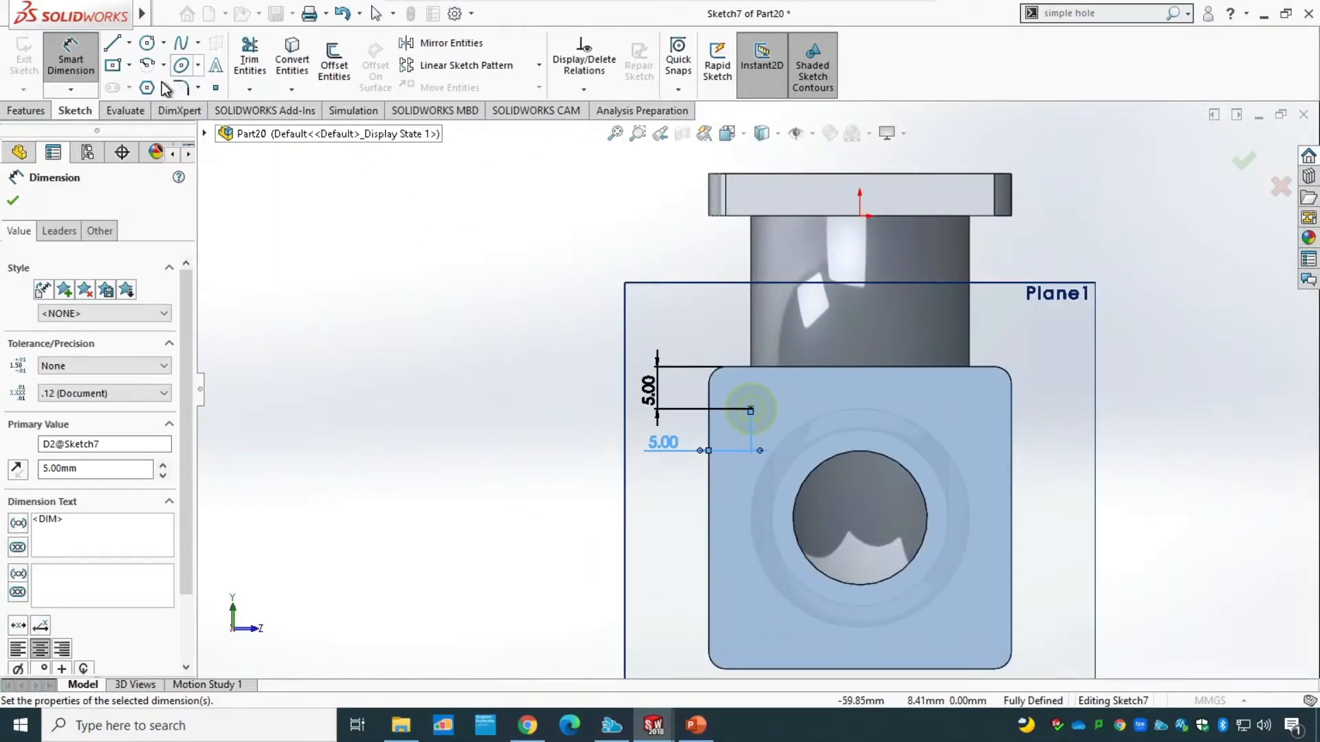
left_click(218, 90)
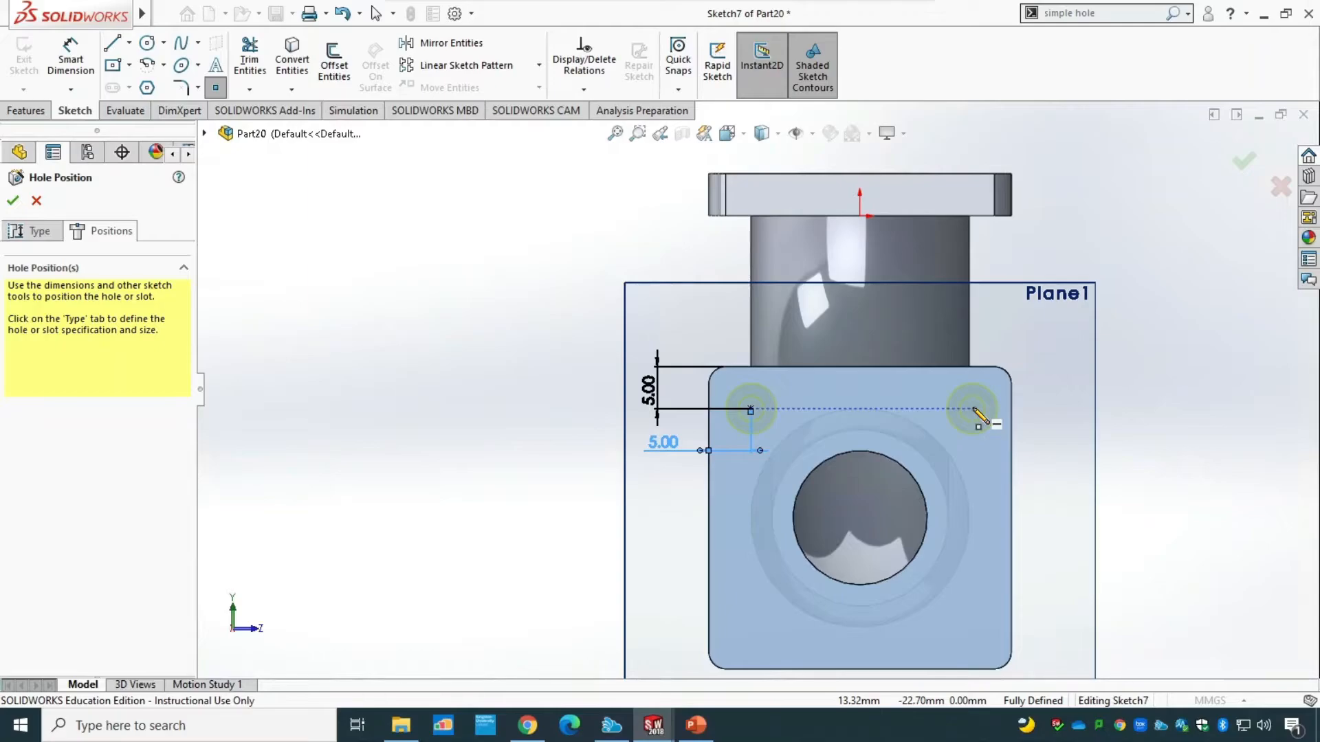
key("Escape")
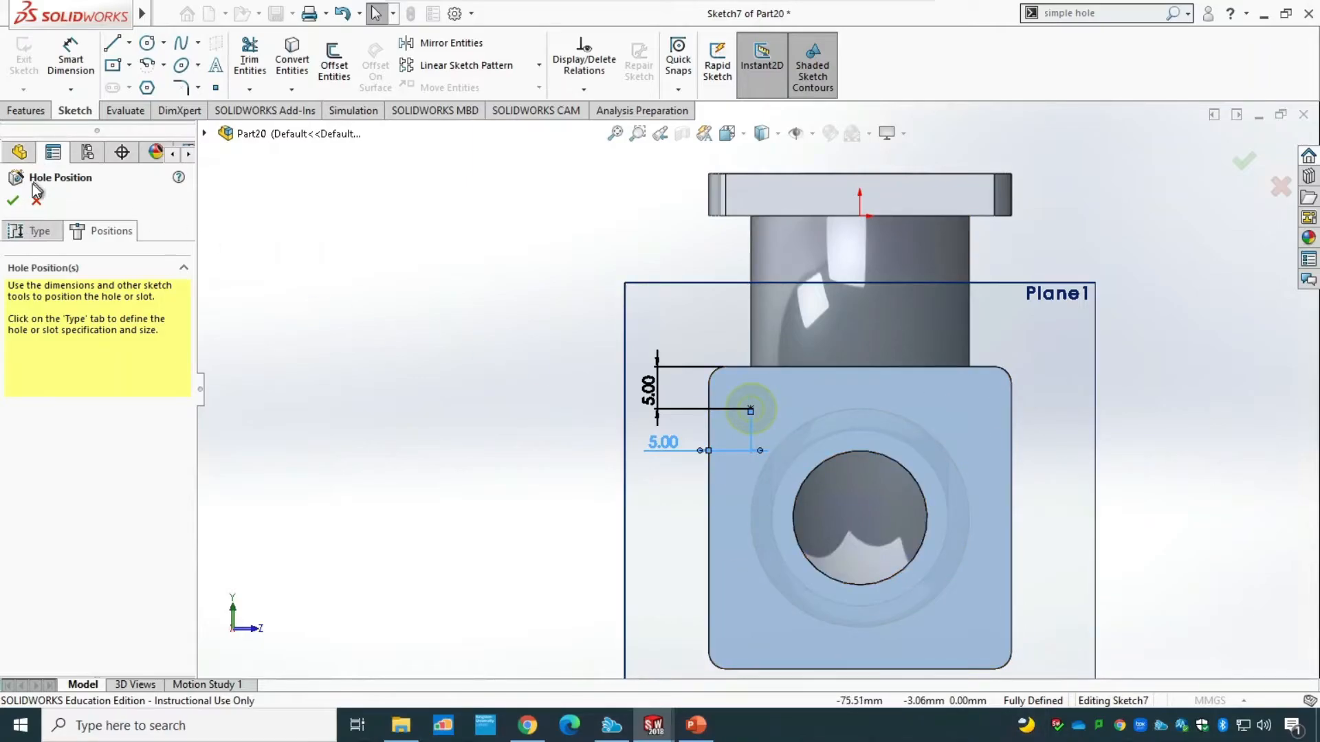
Create the counterbored hole on the front flange, compare it with the PowerPoint drawing and return to the SOLIDWORKS part.
left_click(13, 200)
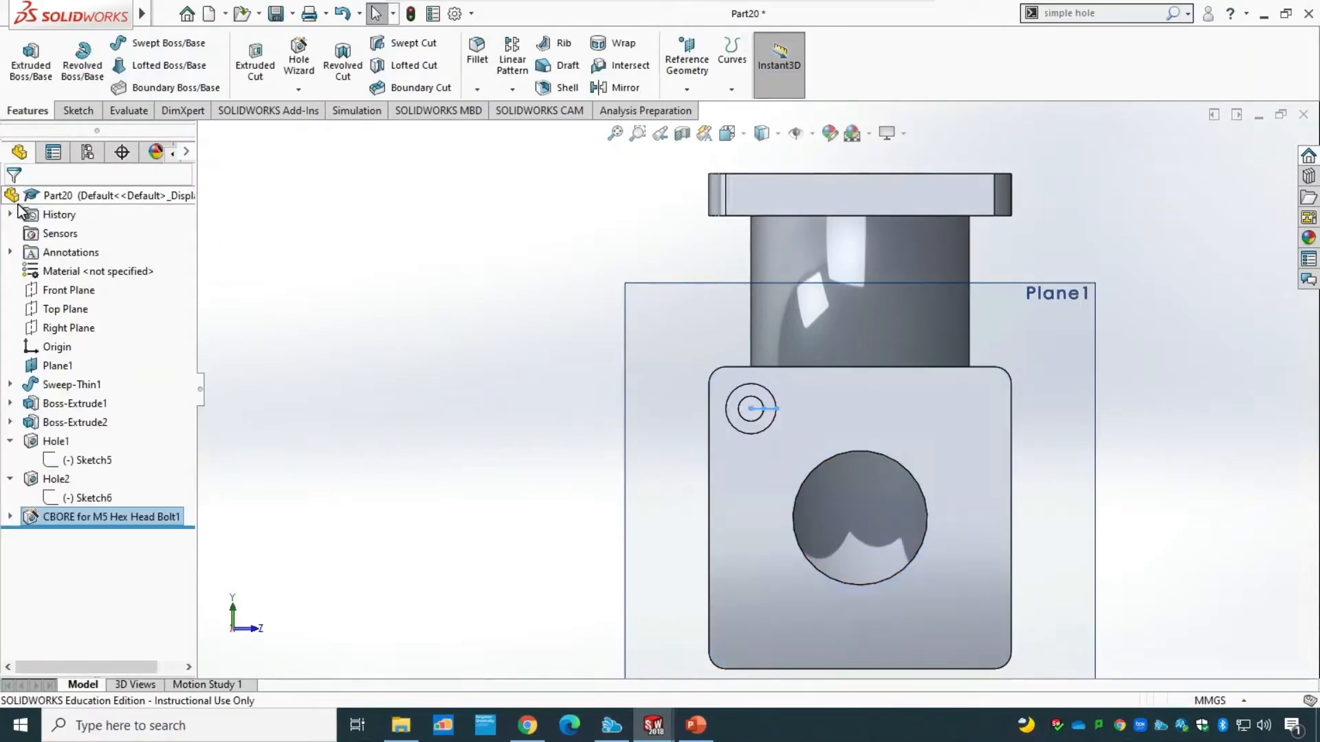
middle_click_drag(456, 448, 427, 509)
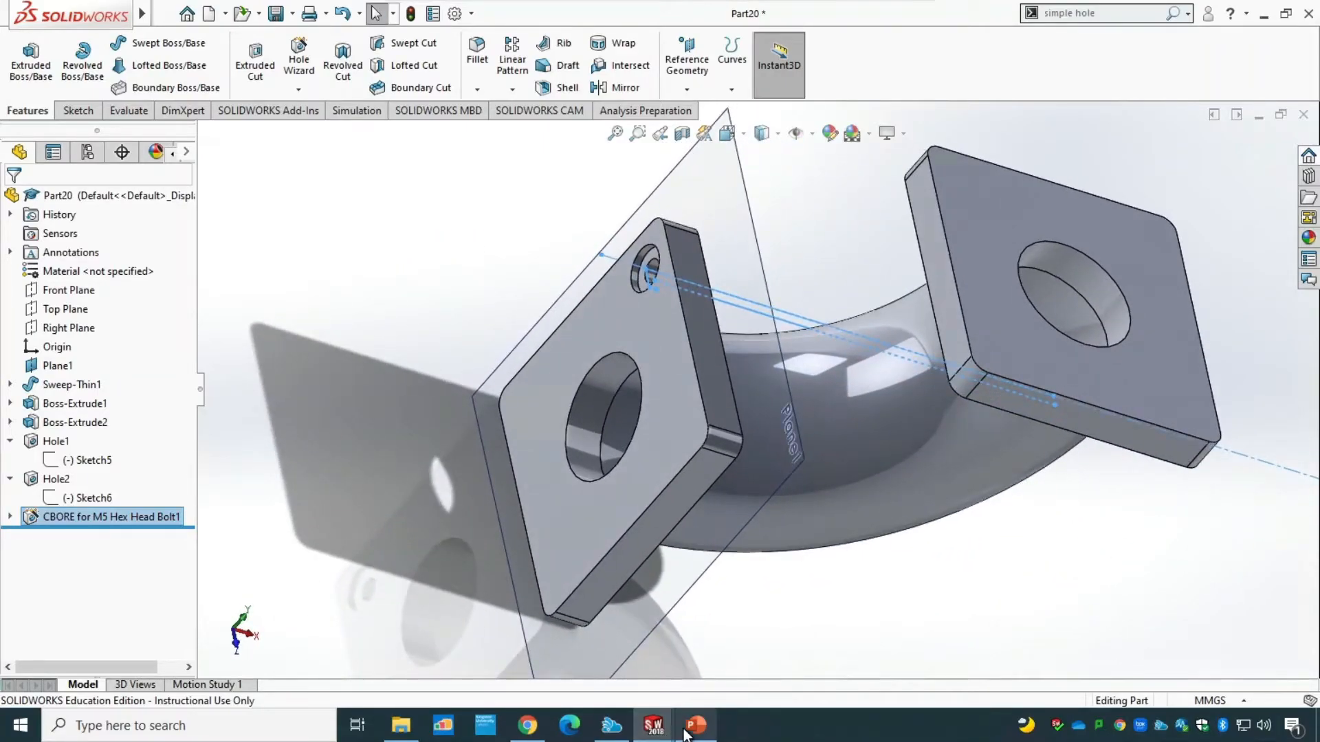
mouse_move(695, 725)
left_click(675, 650)
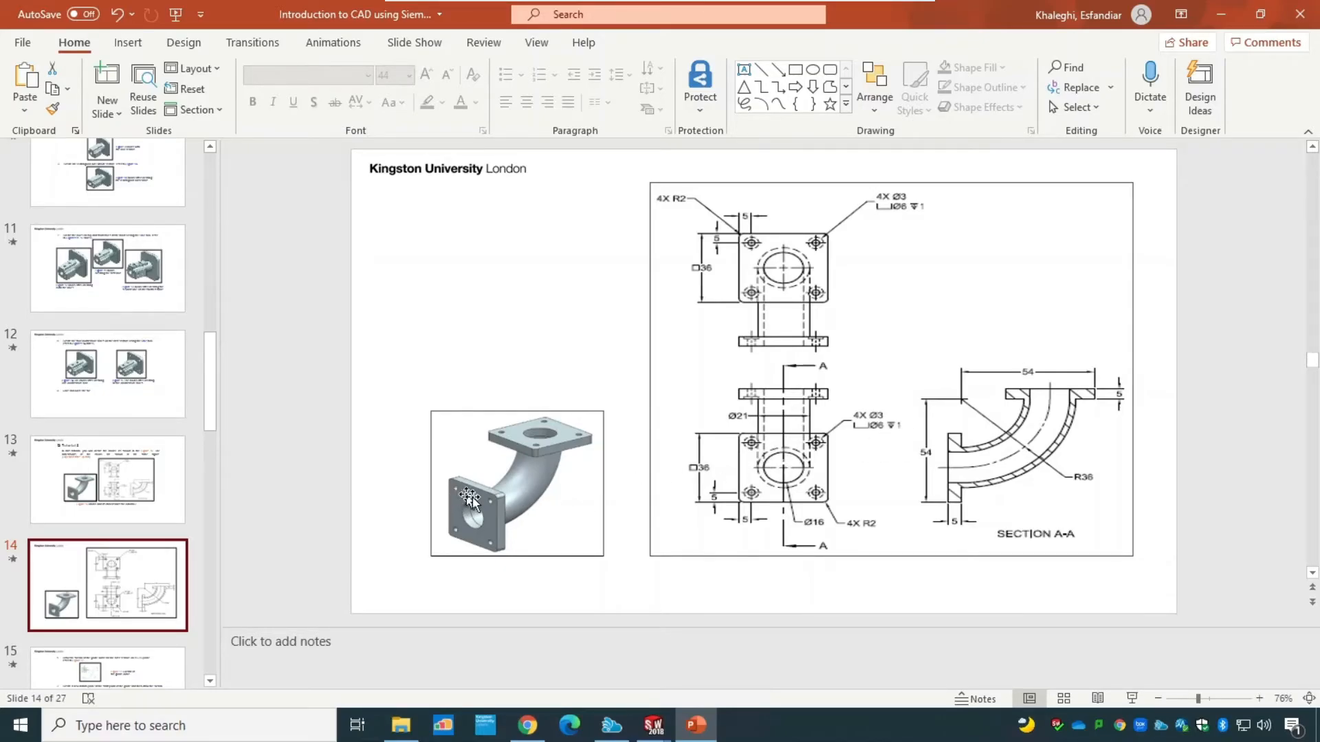
mouse_move(655, 726)
left_click(719, 681)
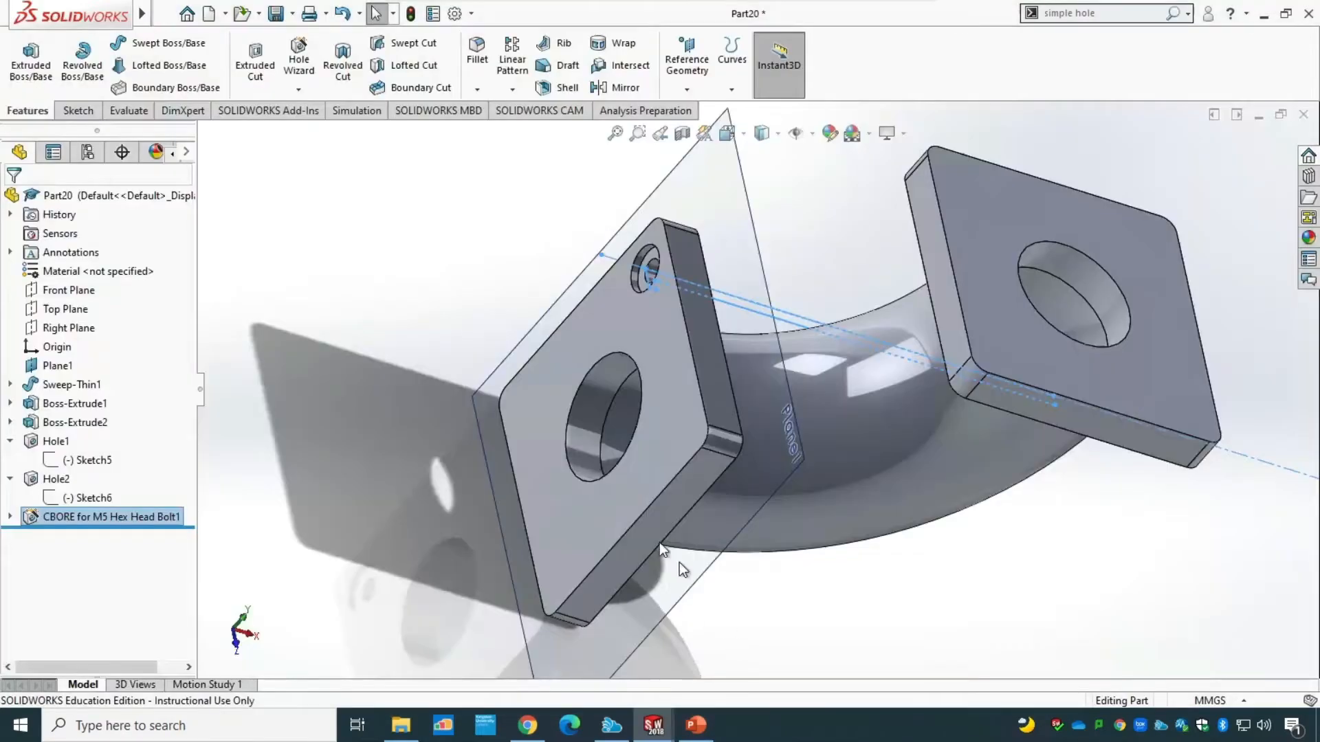
Delete the M5 hex head bolt counterbore feature from the front flange together with its two dependent sketches.
middle_click_drag(936, 559, 735, 423)
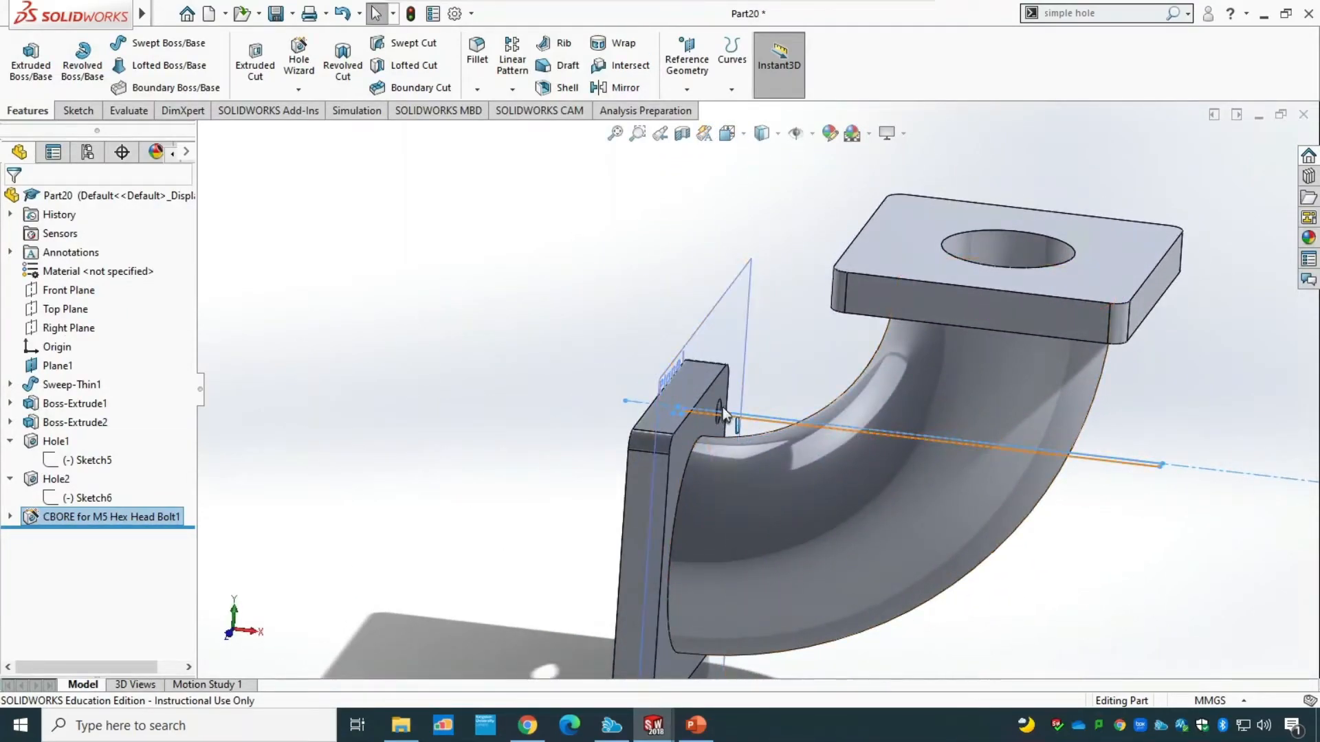
left_click(11, 516)
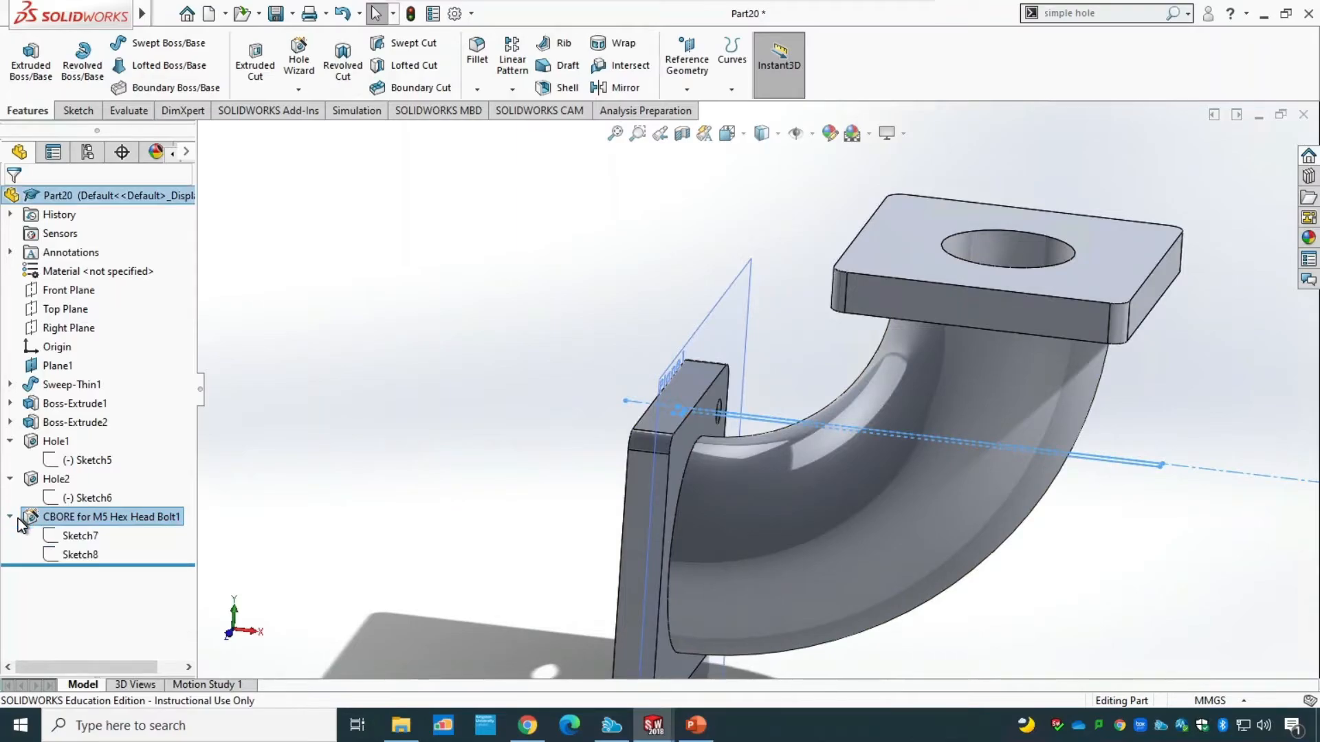
left_click(62, 538)
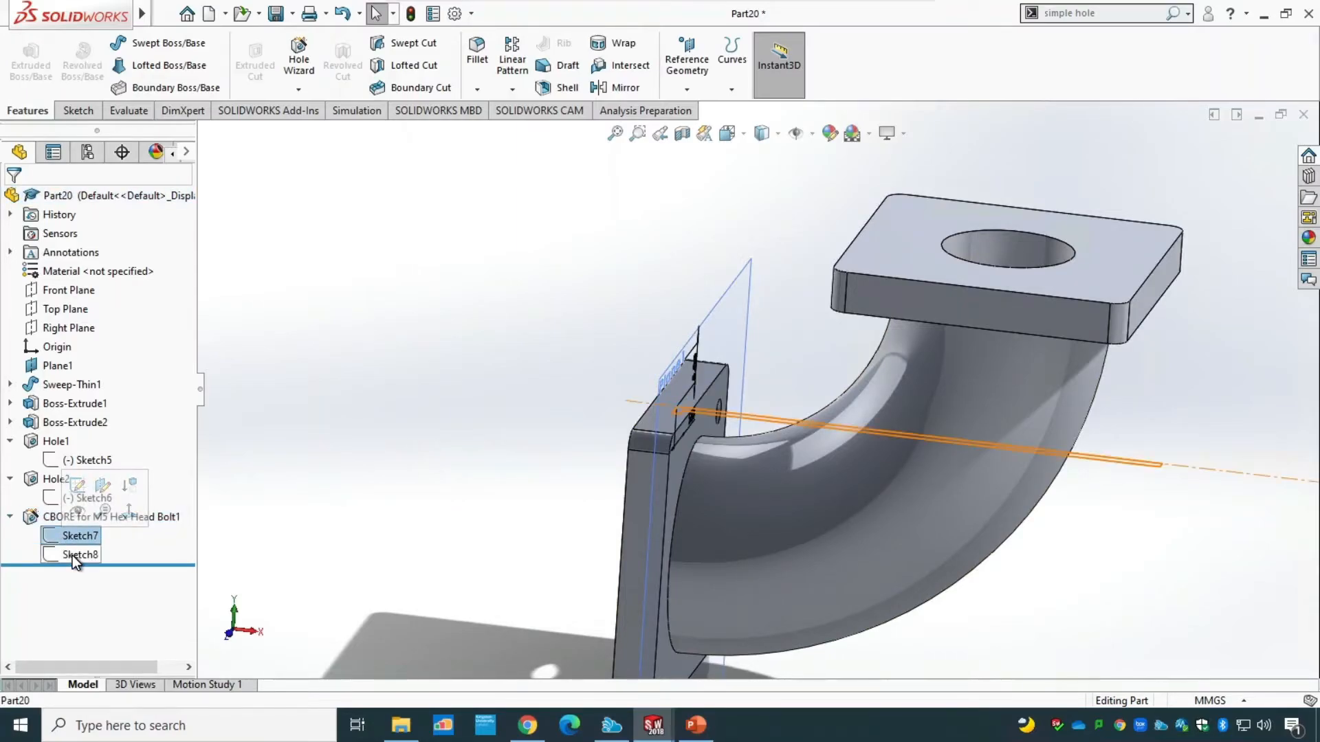
left_click(72, 554)
left_click(59, 521)
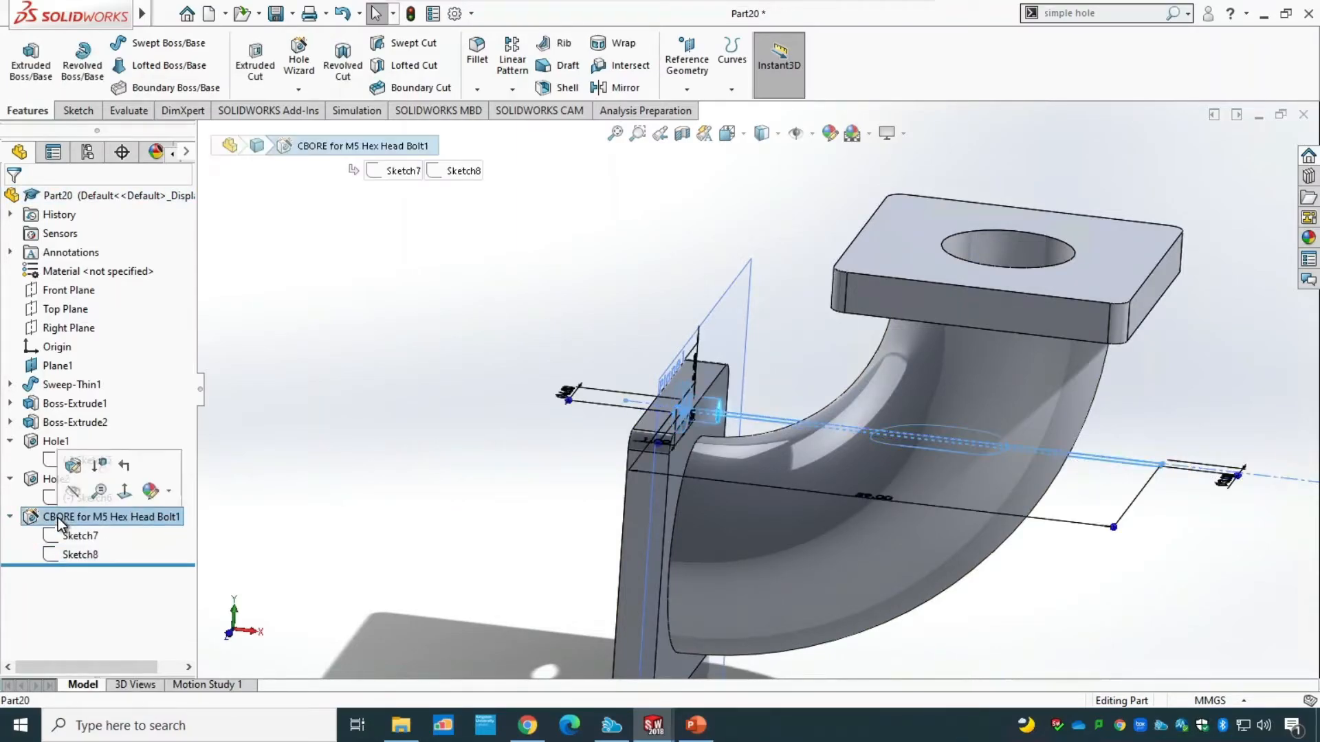
right_click(60, 521)
left_click(106, 497)
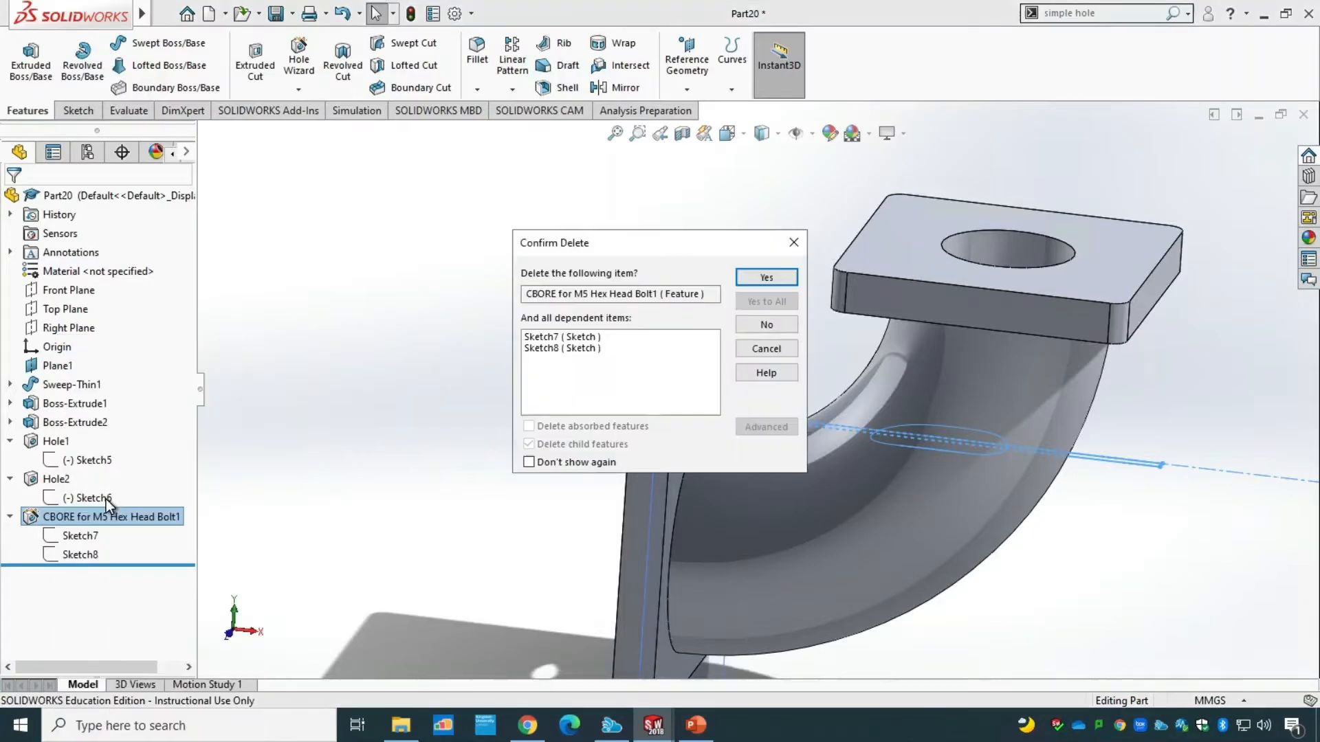
left_click(766, 277)
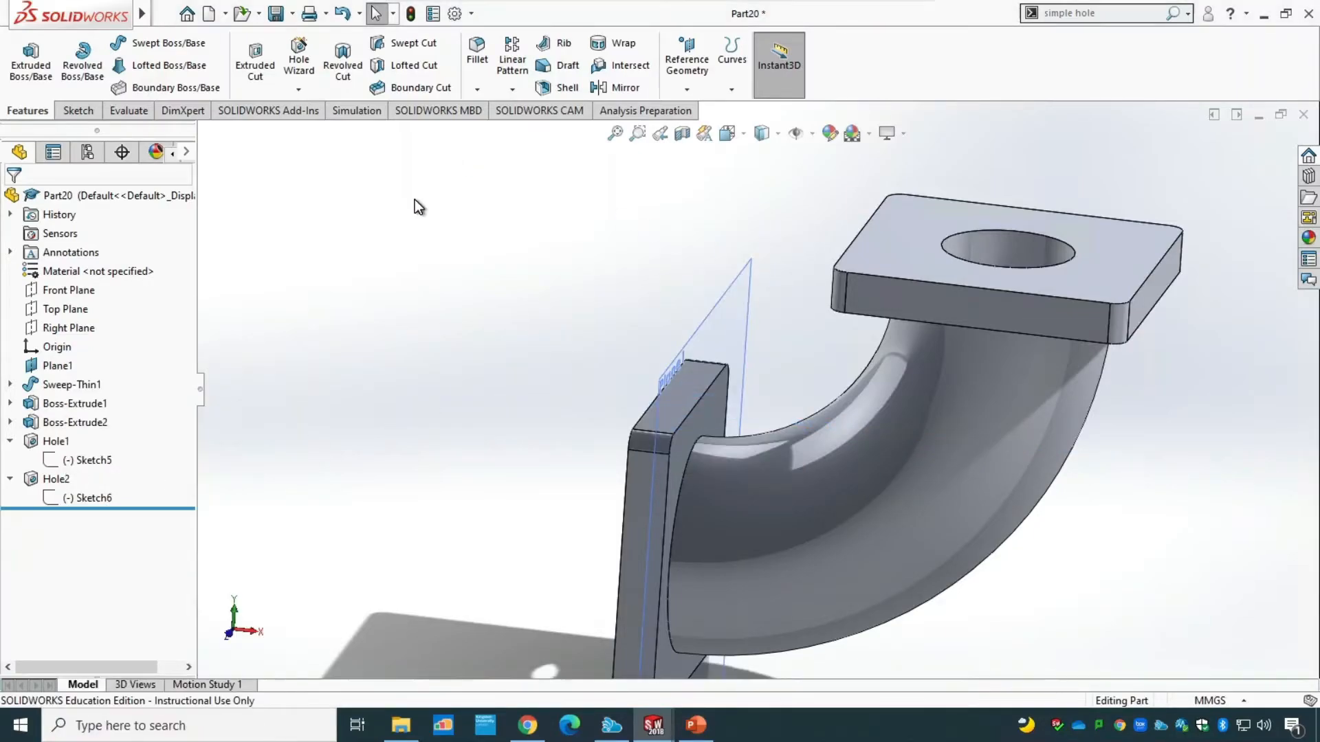
Place a new Hole Wizard counterbore on the flange's pipe-side face, about 4.4 mm from its bottom edge and 5.2 mm from its left edge.
left_click(295, 69)
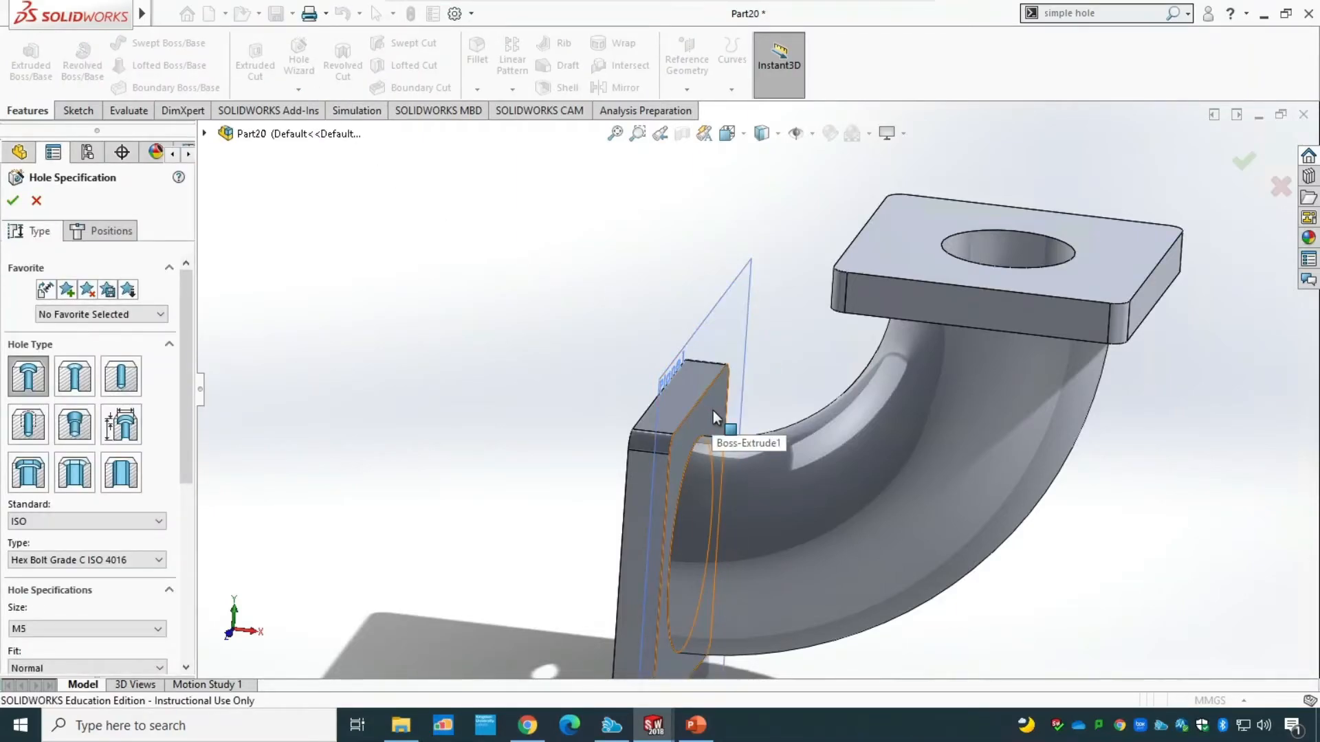
left_click_drag(183, 437, 192, 629)
left_click_drag(188, 531, 183, 329)
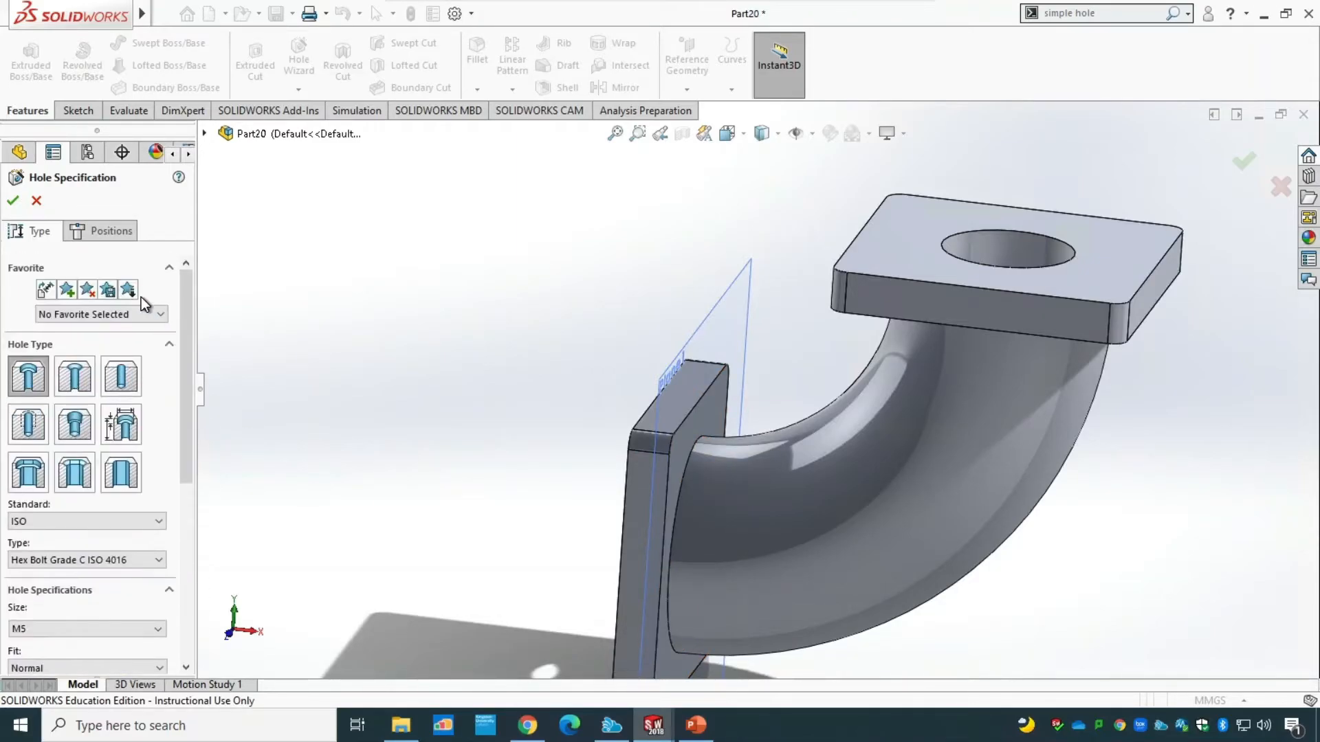
left_click(113, 232)
left_click(719, 407)
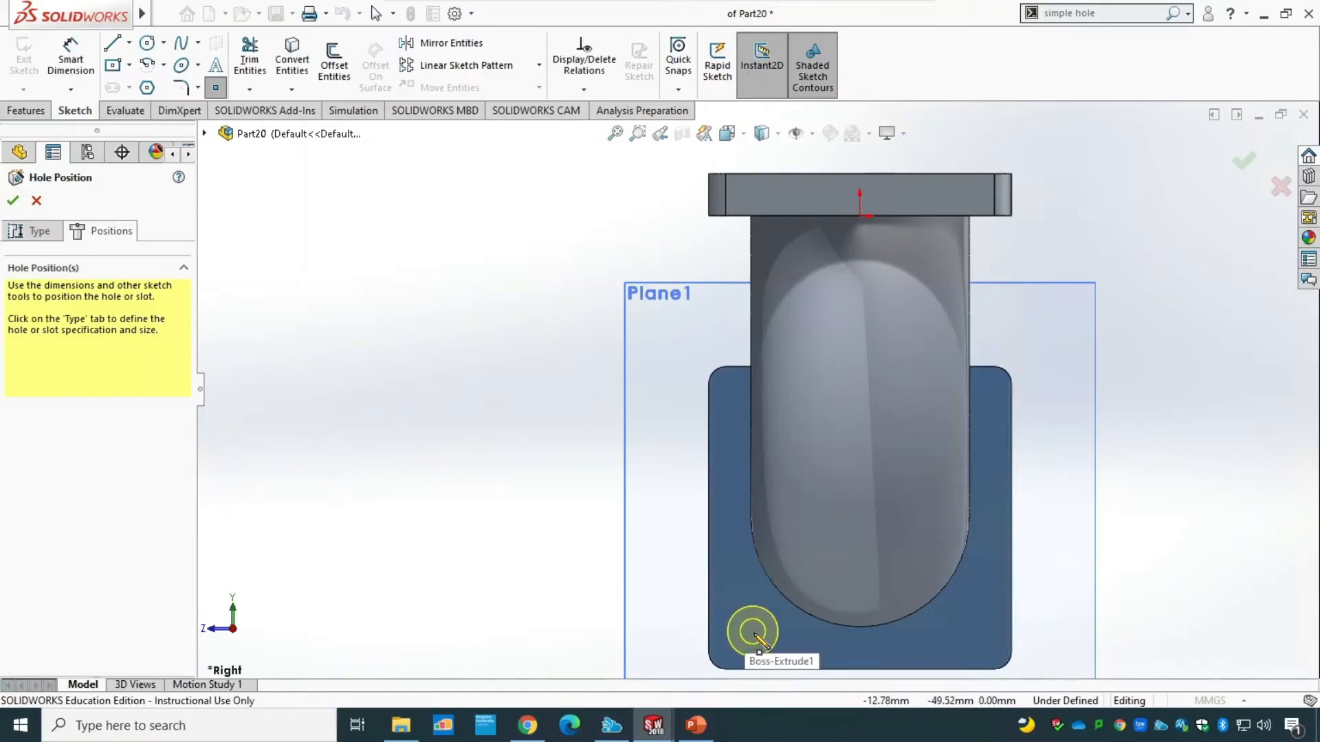
left_click(752, 631)
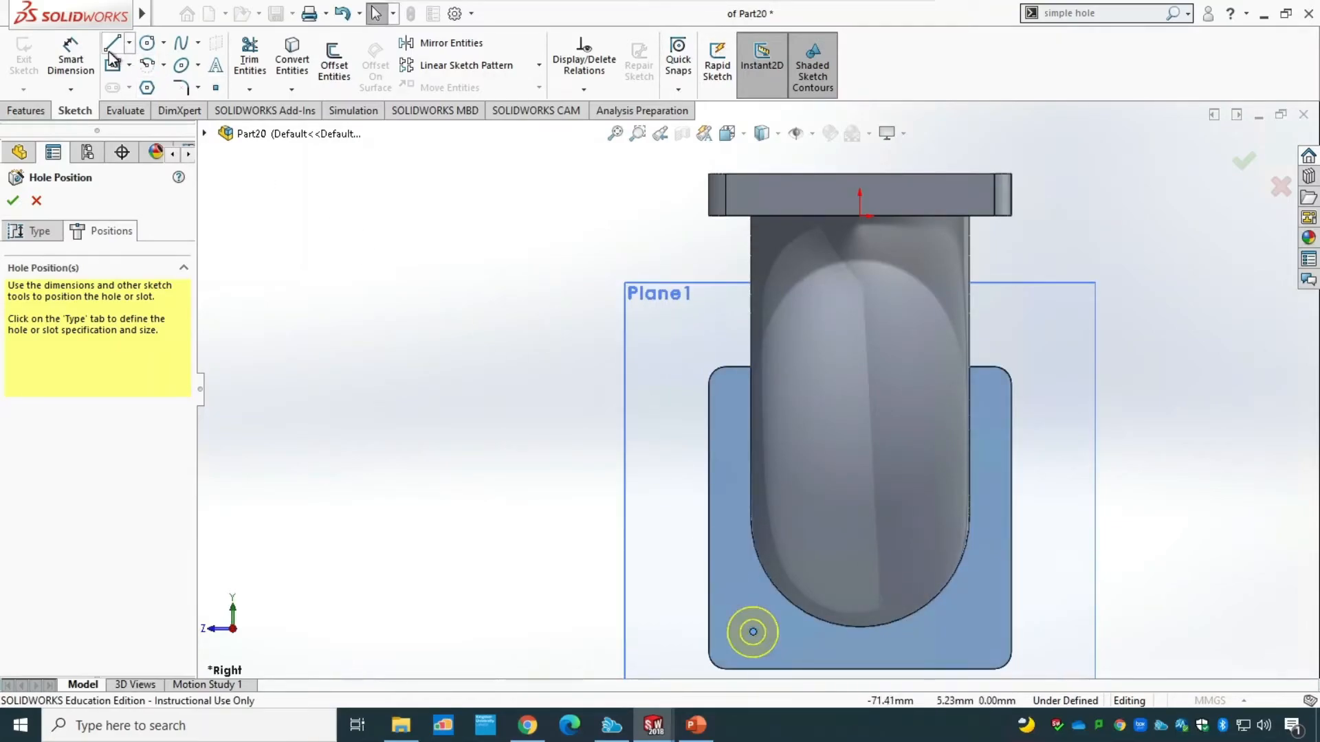
Dimension the new hole's centre point 5 mm from the flange's bottom edge.
left_click(71, 60)
left_click(754, 633)
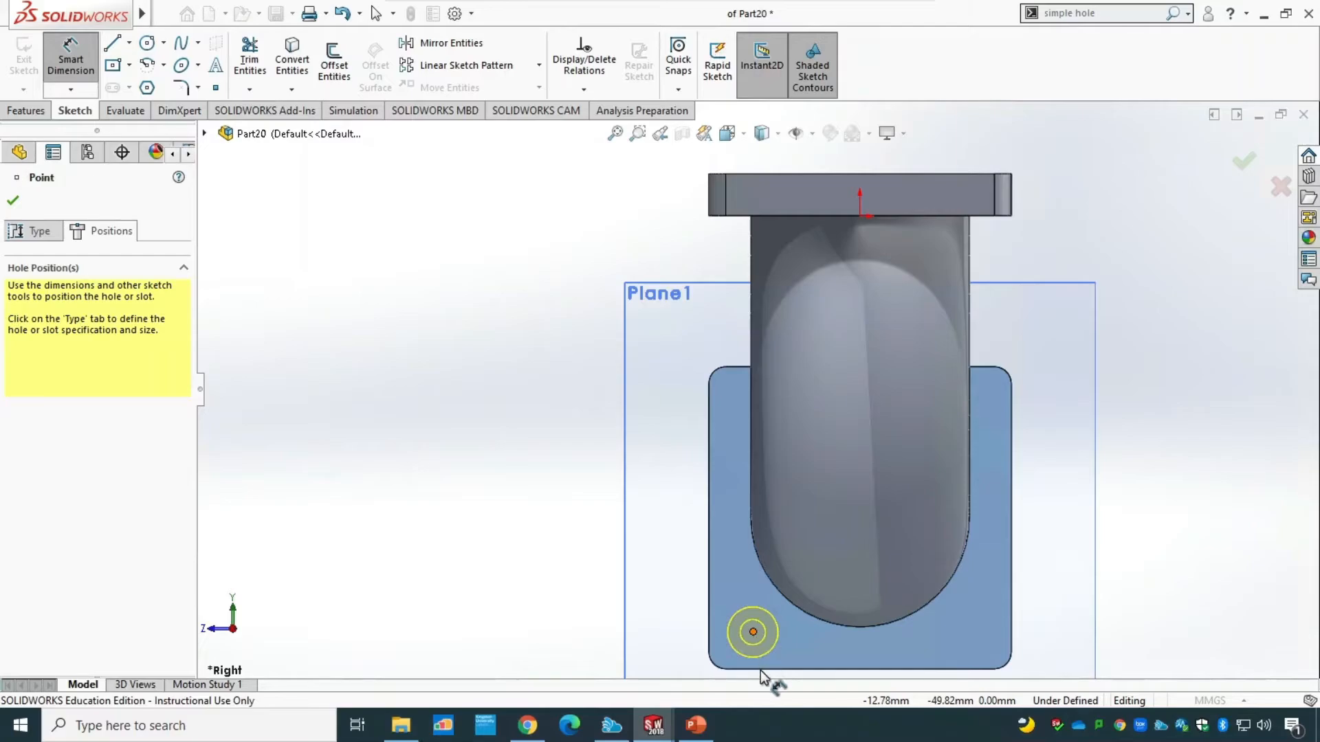
left_click(767, 668)
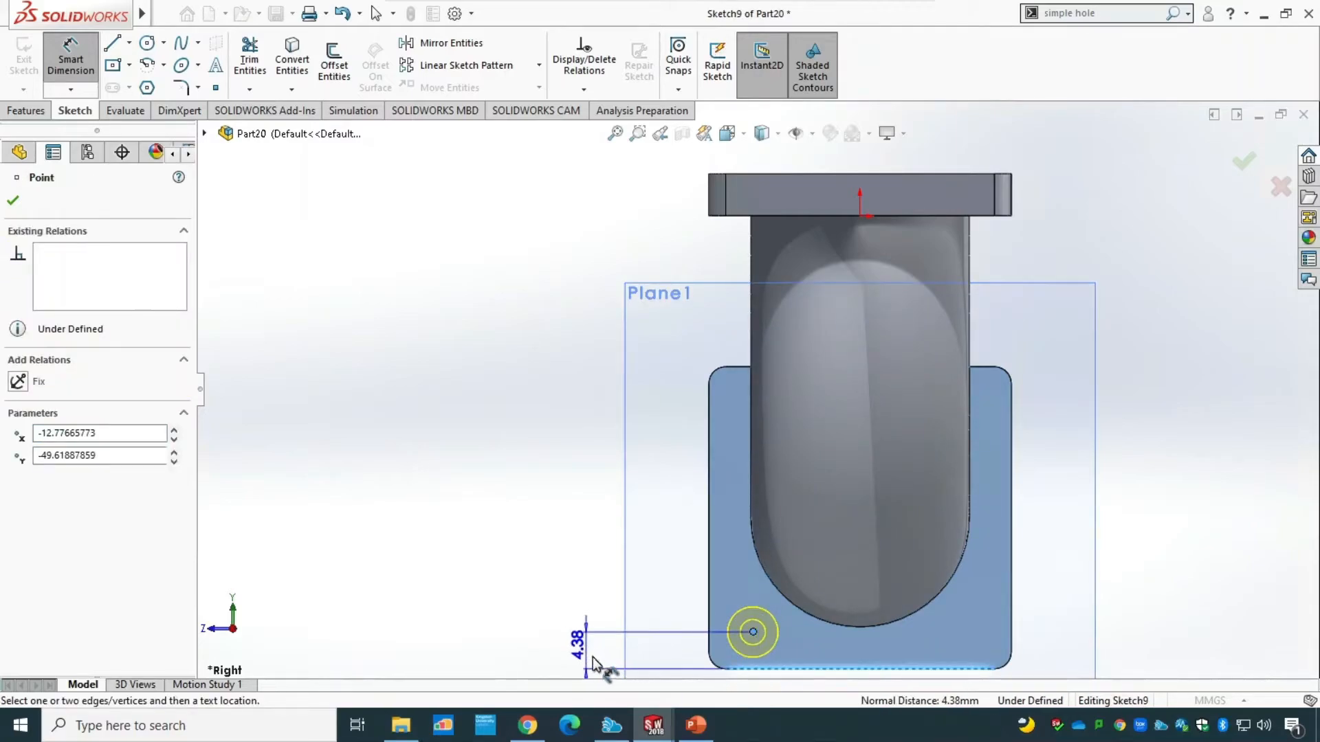
left_click(593, 658)
type("5")
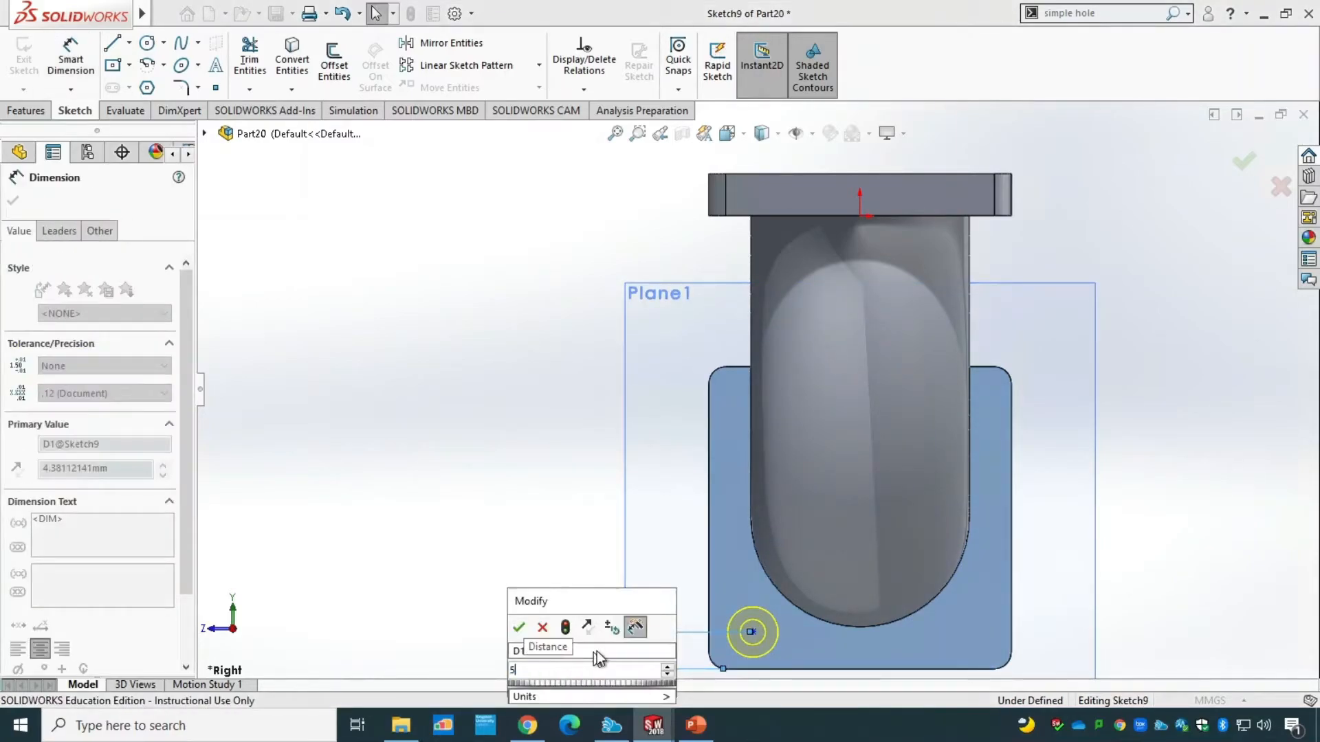
key("Return")
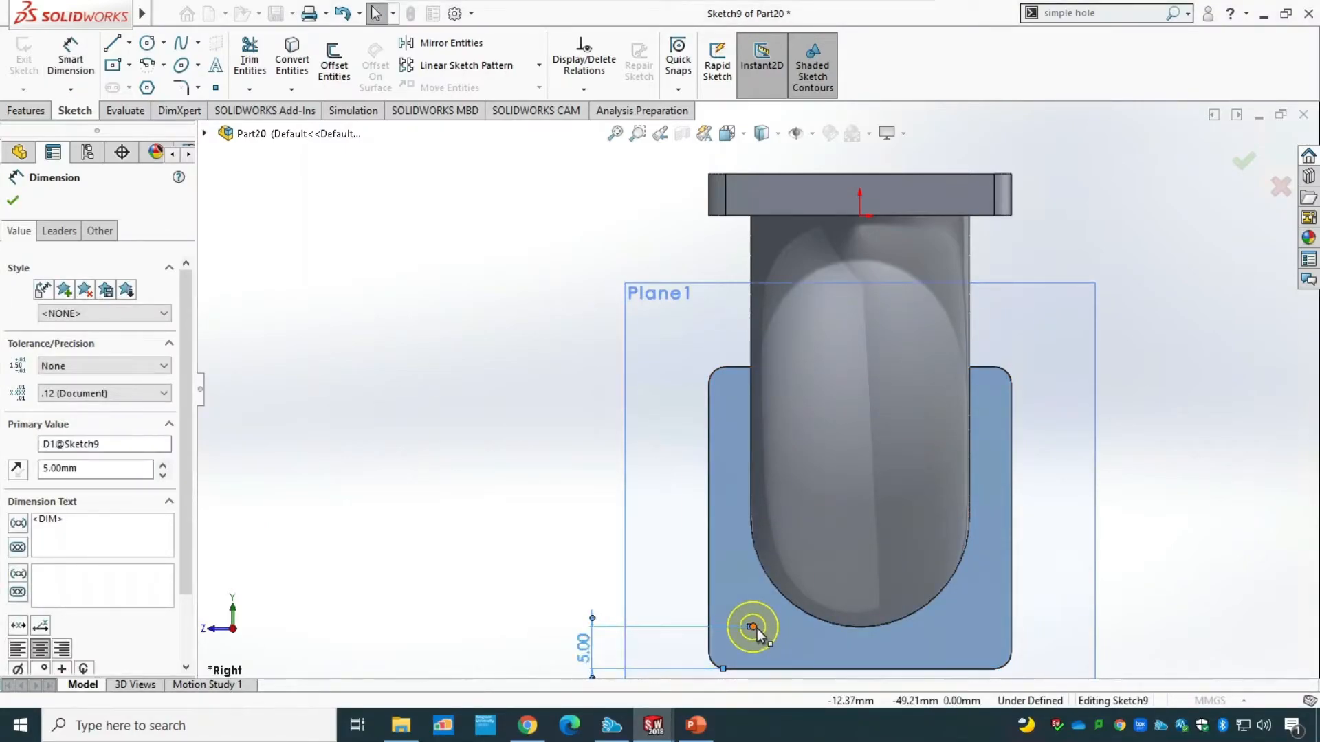
Dimension the hole's centre point 5 mm from the flange's left edge and create the counterbored hole.
left_click(66, 71)
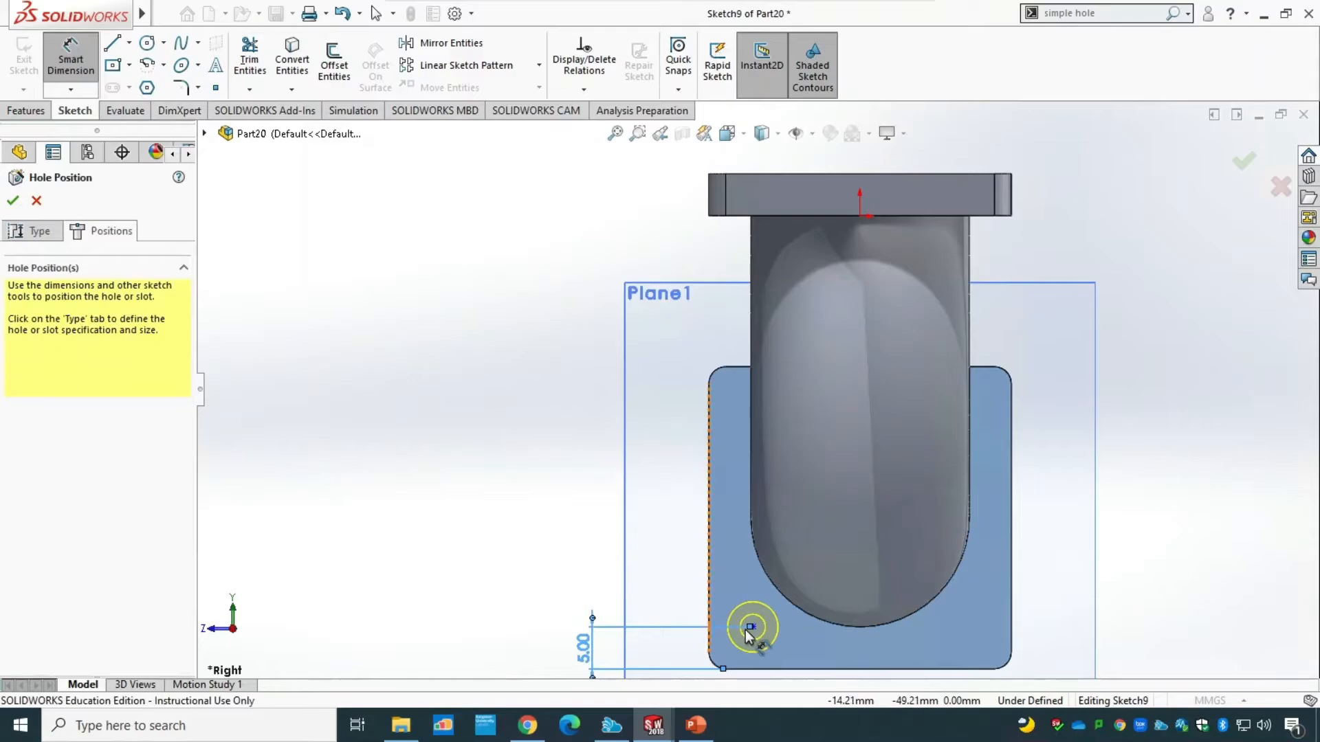
left_click(730, 607)
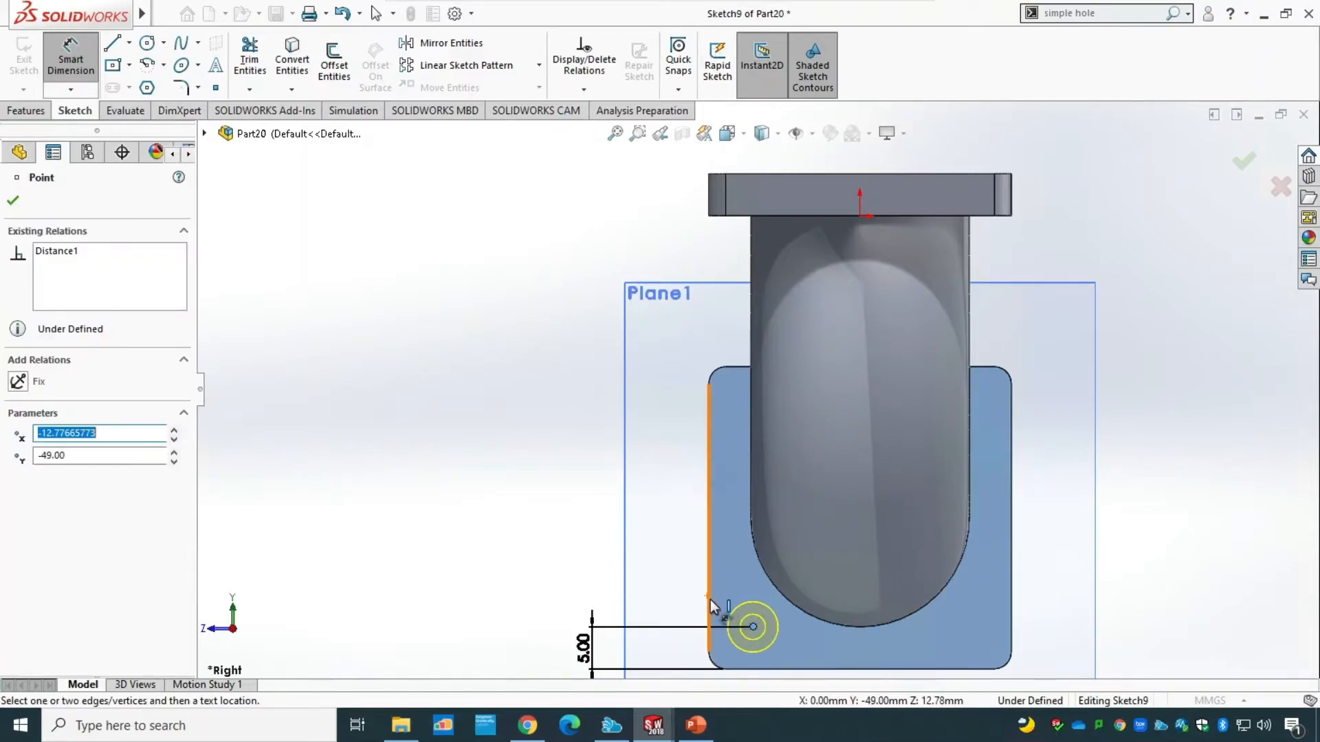
left_click(712, 609)
left_click(730, 554)
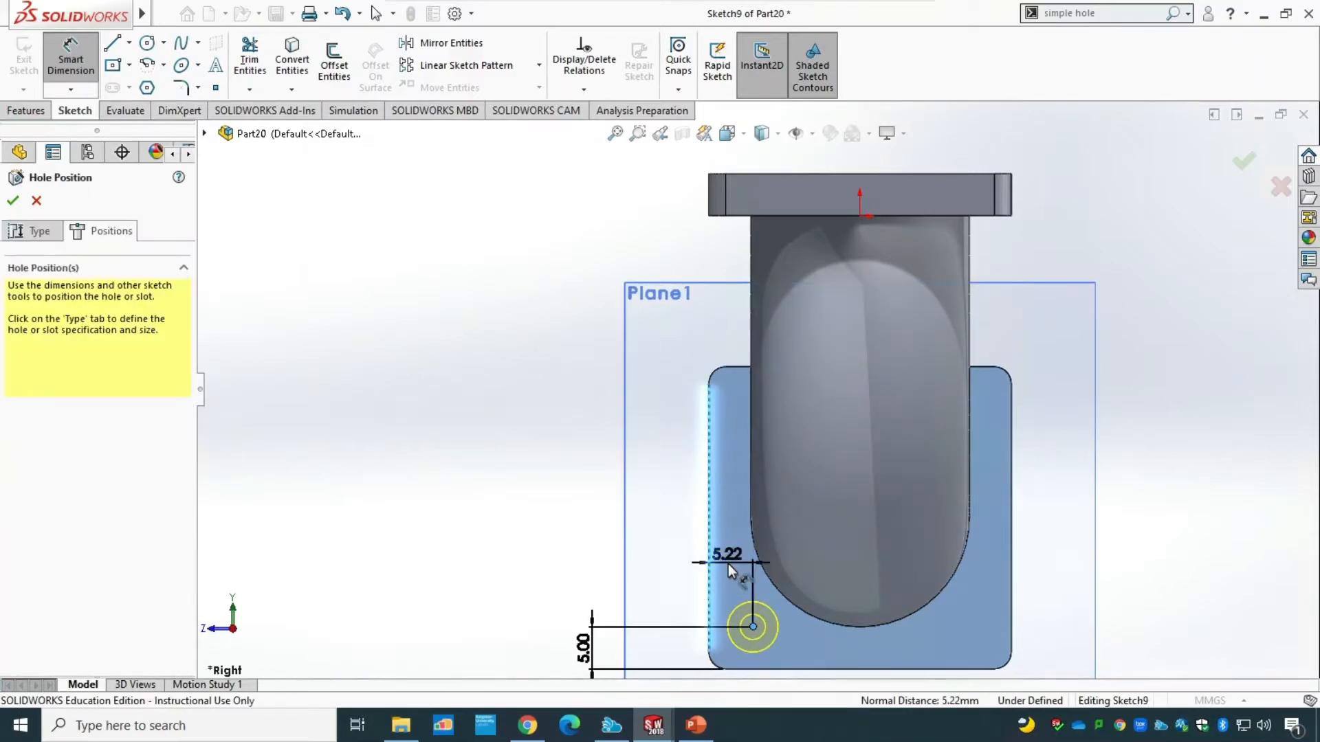
type("5")
key("Return")
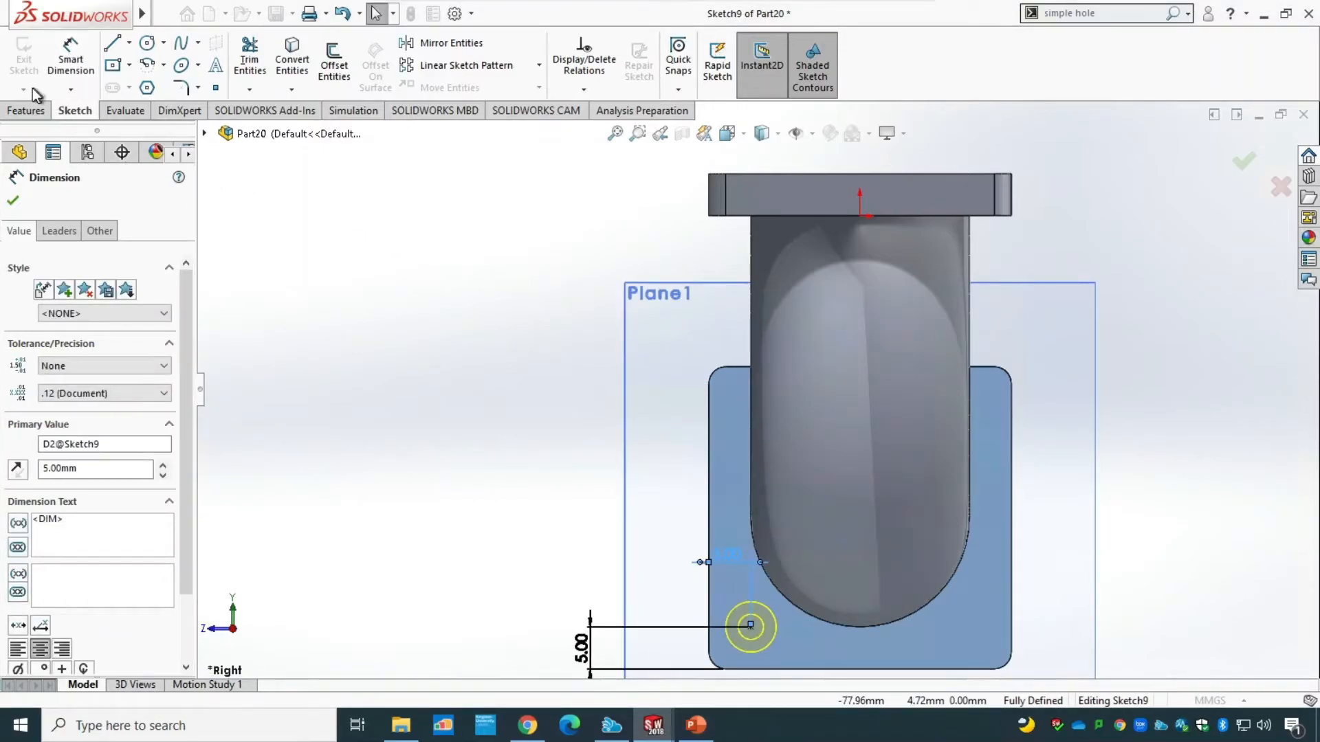
left_click(31, 112)
left_click(60, 111)
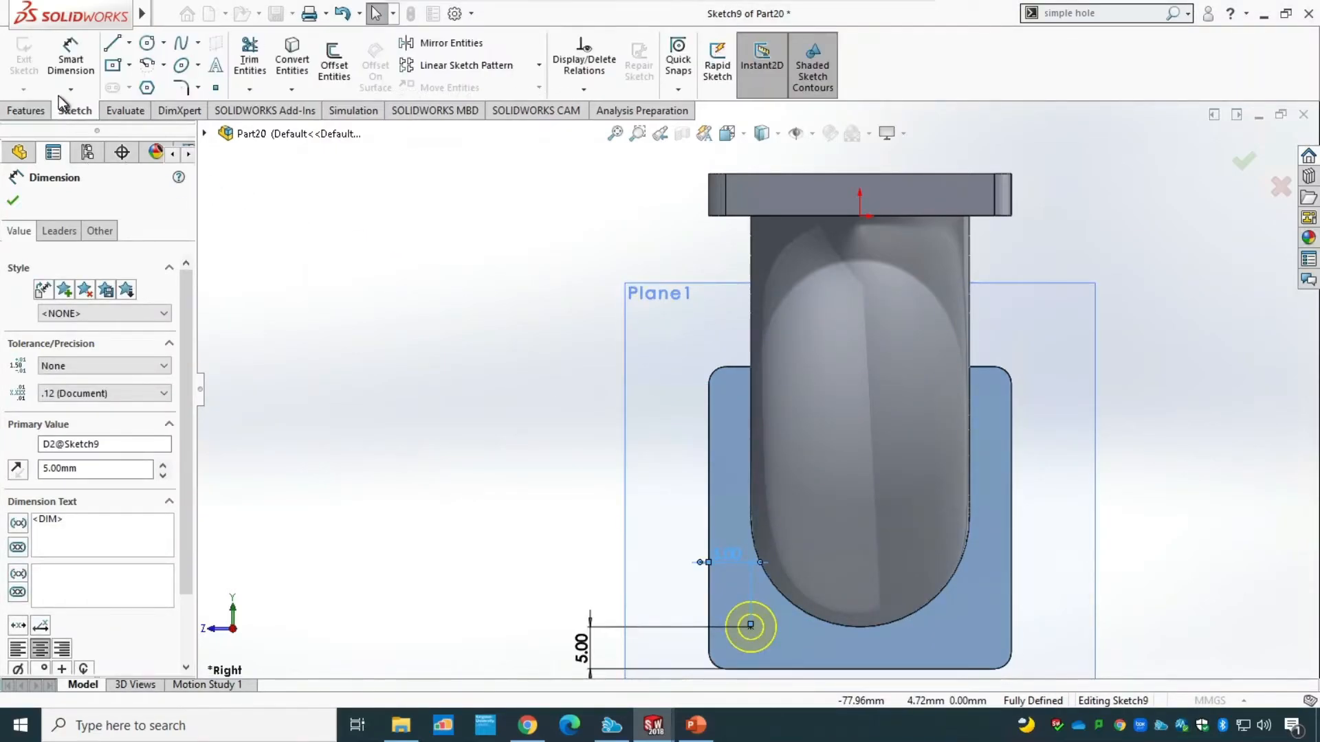
left_click(13, 200)
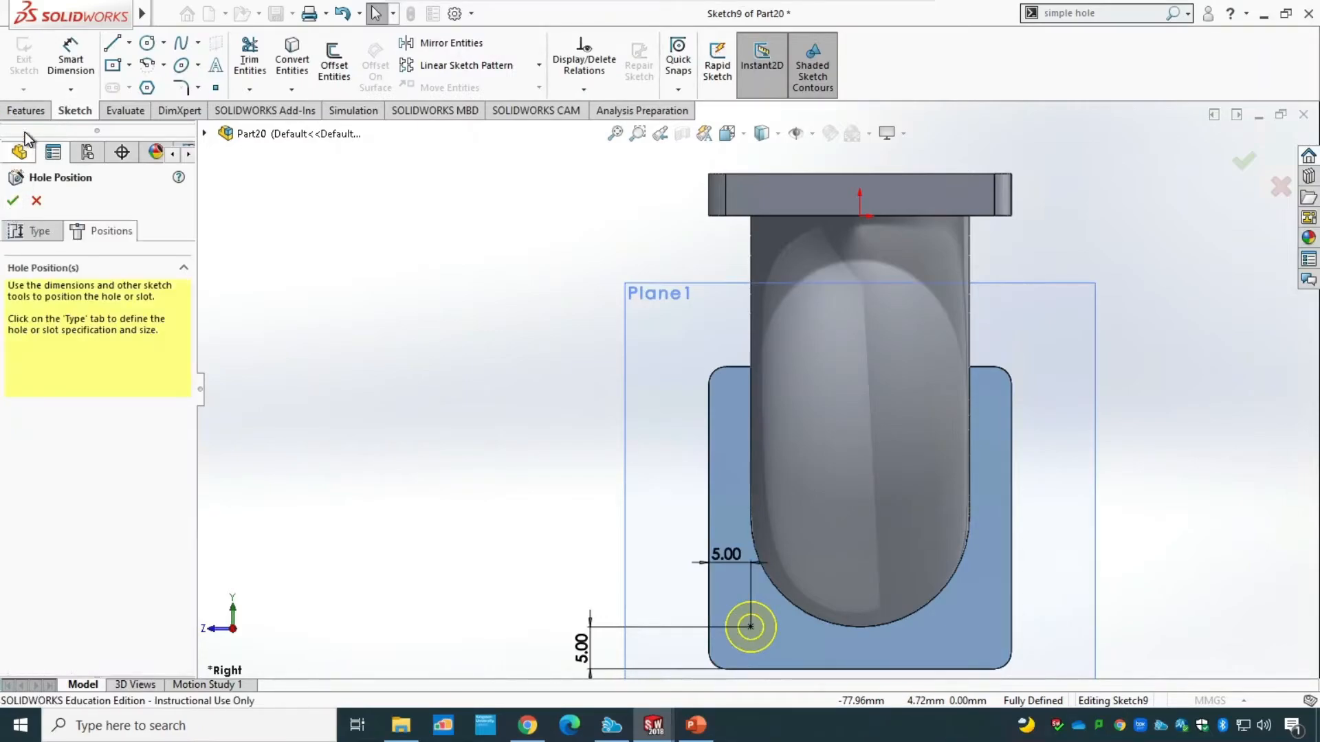
left_click(13, 200)
Start a Linear Pattern of the counterbored hole along the adjacent flange edge, reverse its direction and consult the PowerPoint drawing for the spacing.
middle_click_drag(504, 510, 604, 470)
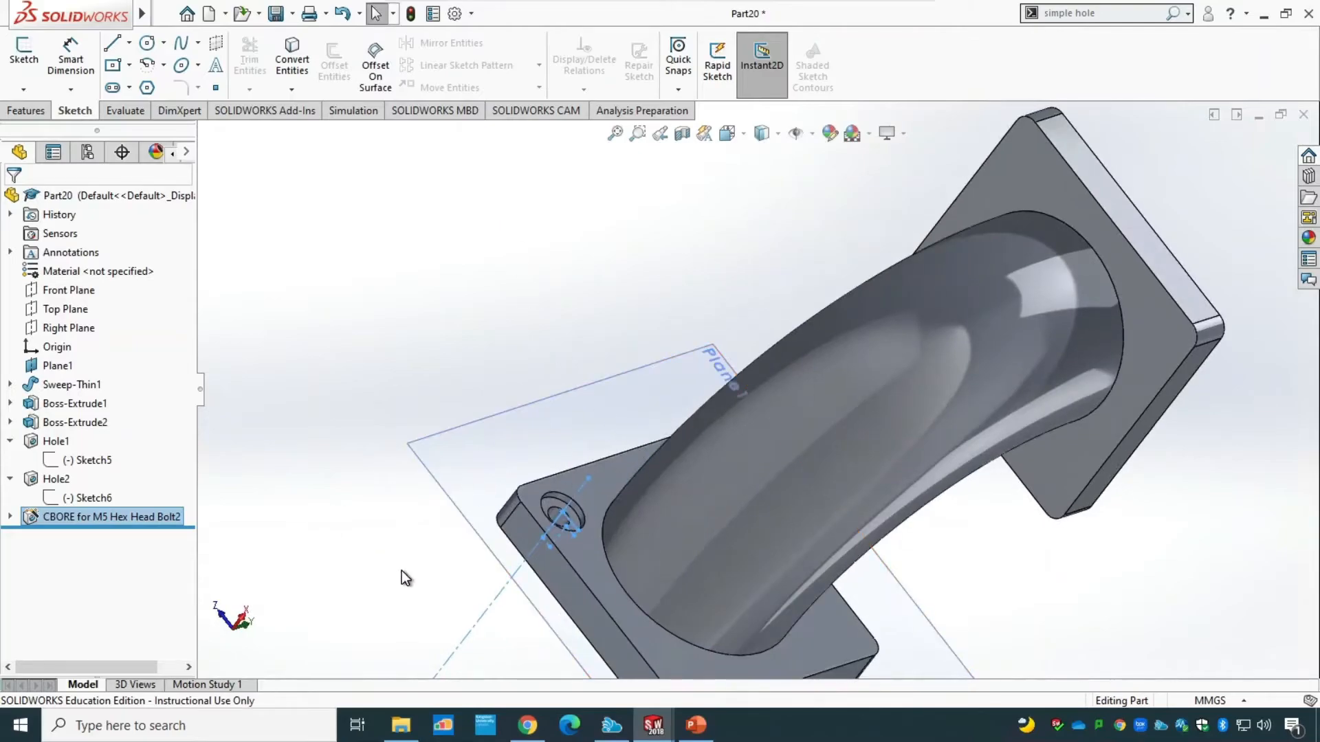
middle_click_drag(407, 578, 486, 595)
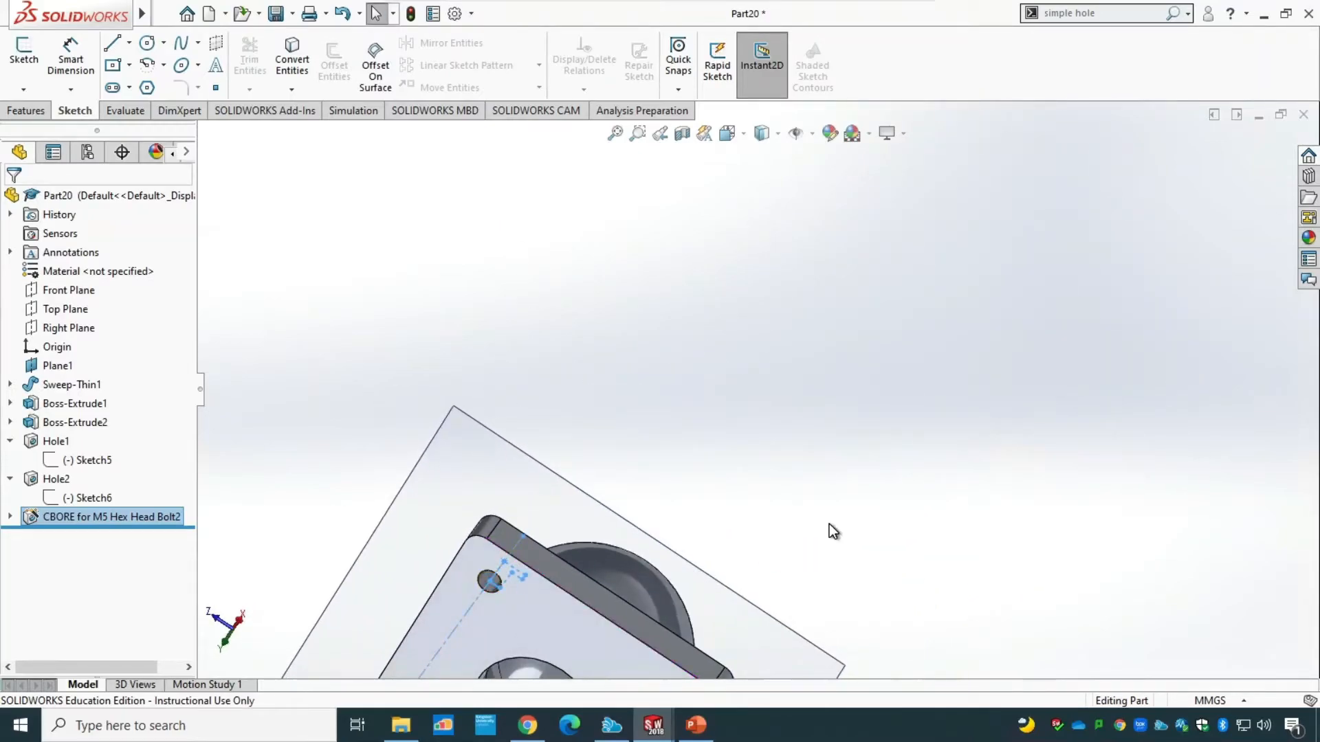
scroll(768, 602, "down", 1)
scroll(763, 609, "up", 3)
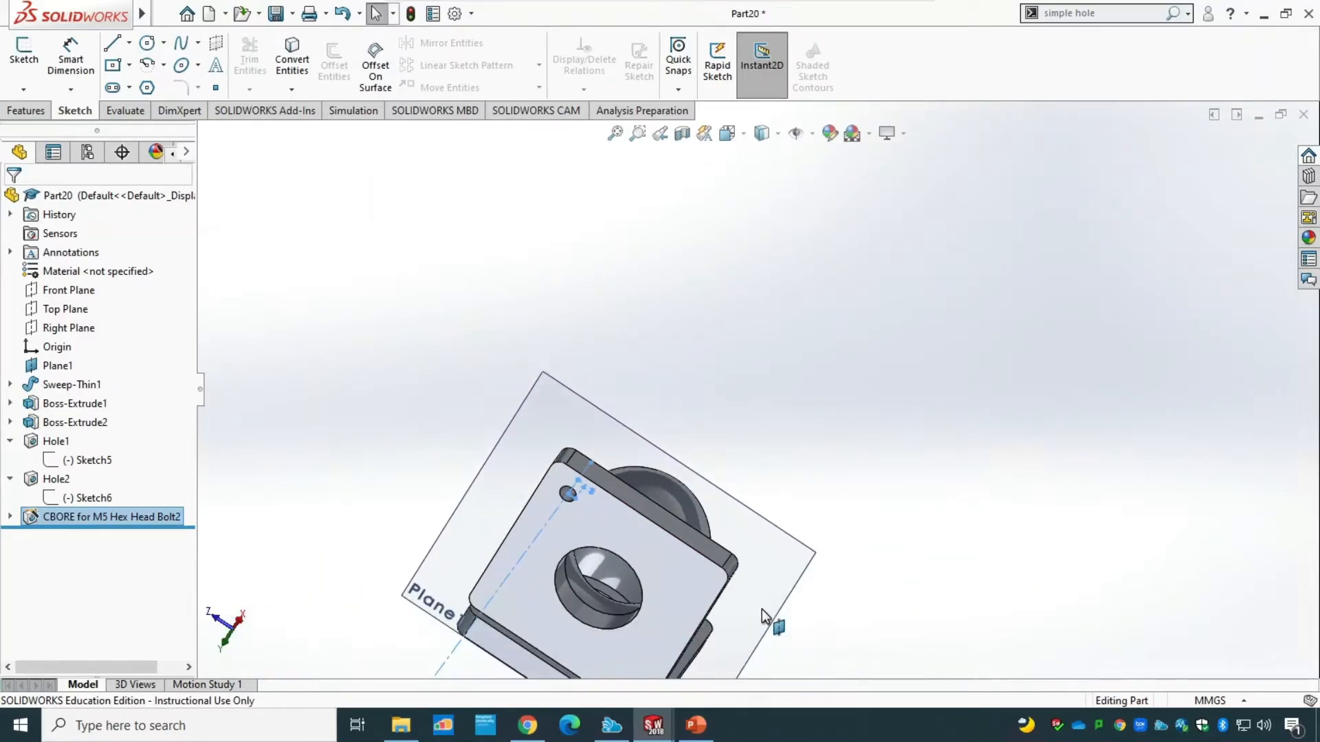
middle_click_drag(937, 539, 790, 412)
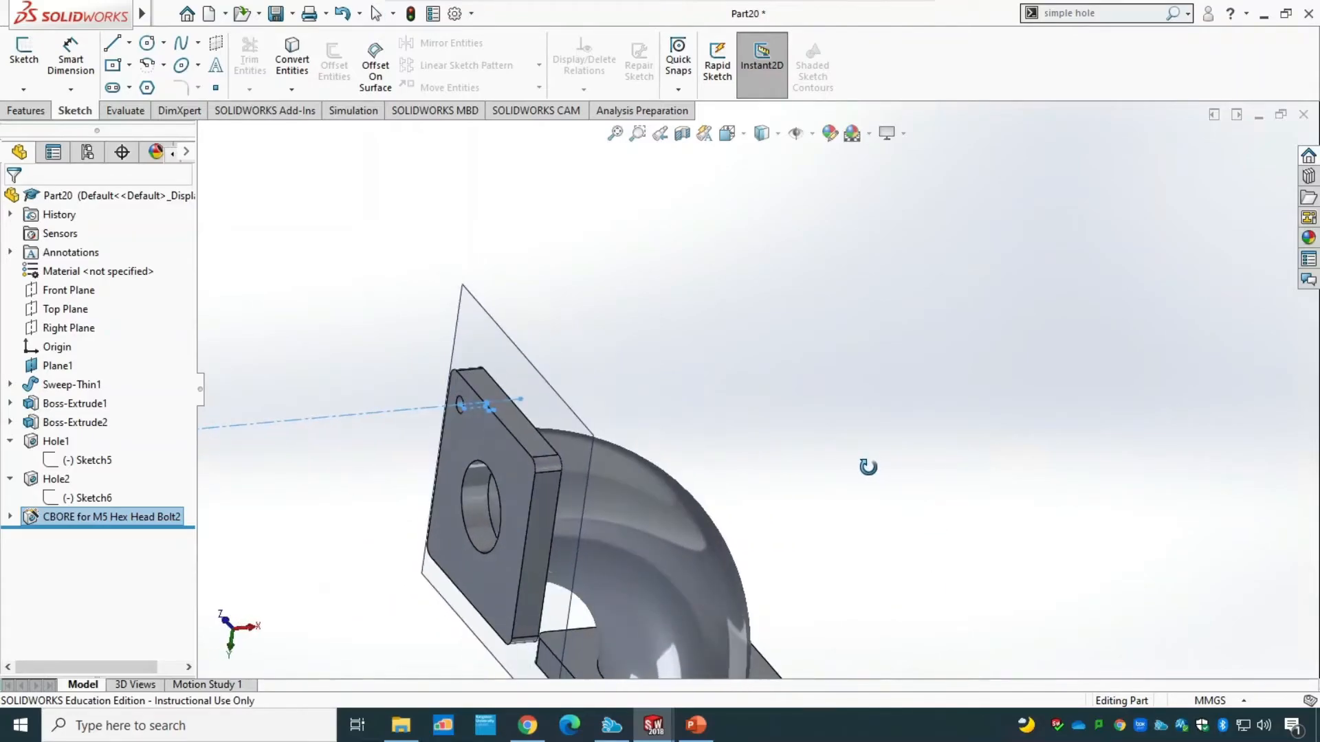
left_click(43, 111)
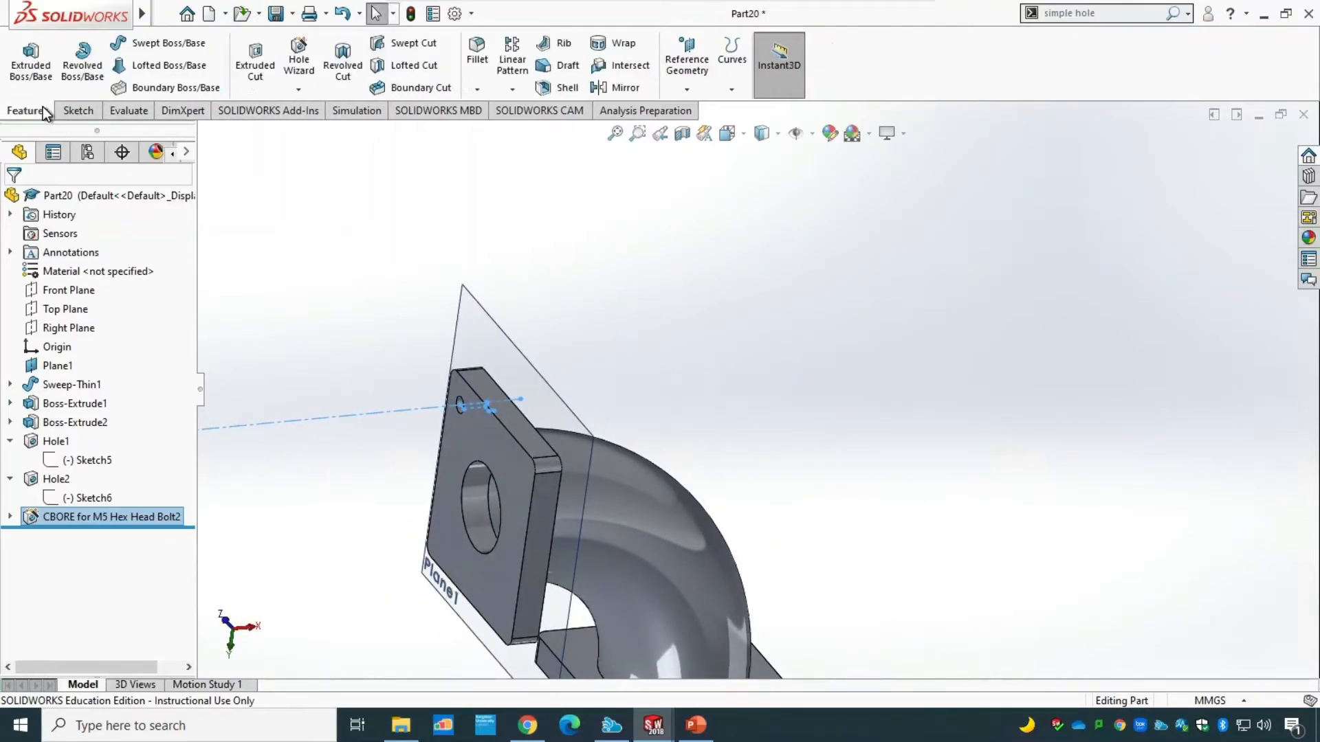
left_click(525, 55)
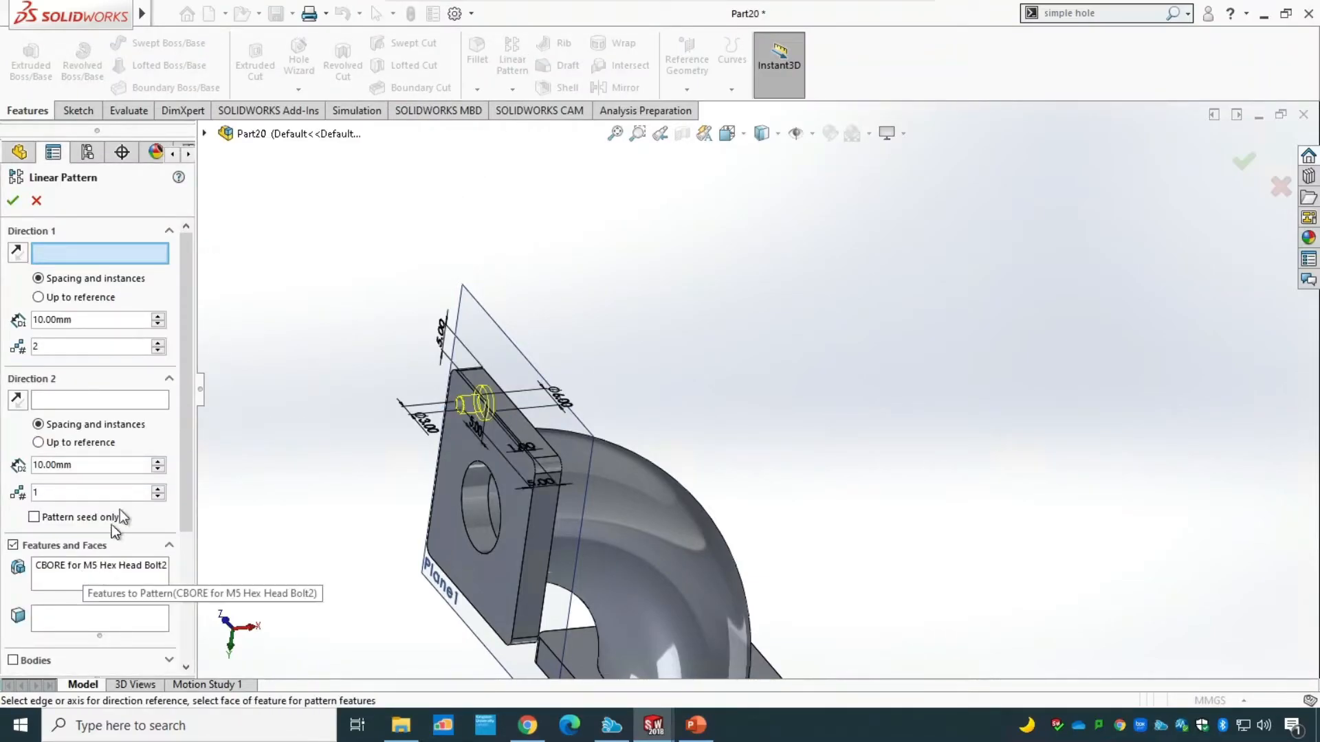
middle_click_drag(333, 409, 386, 406)
left_click(582, 412)
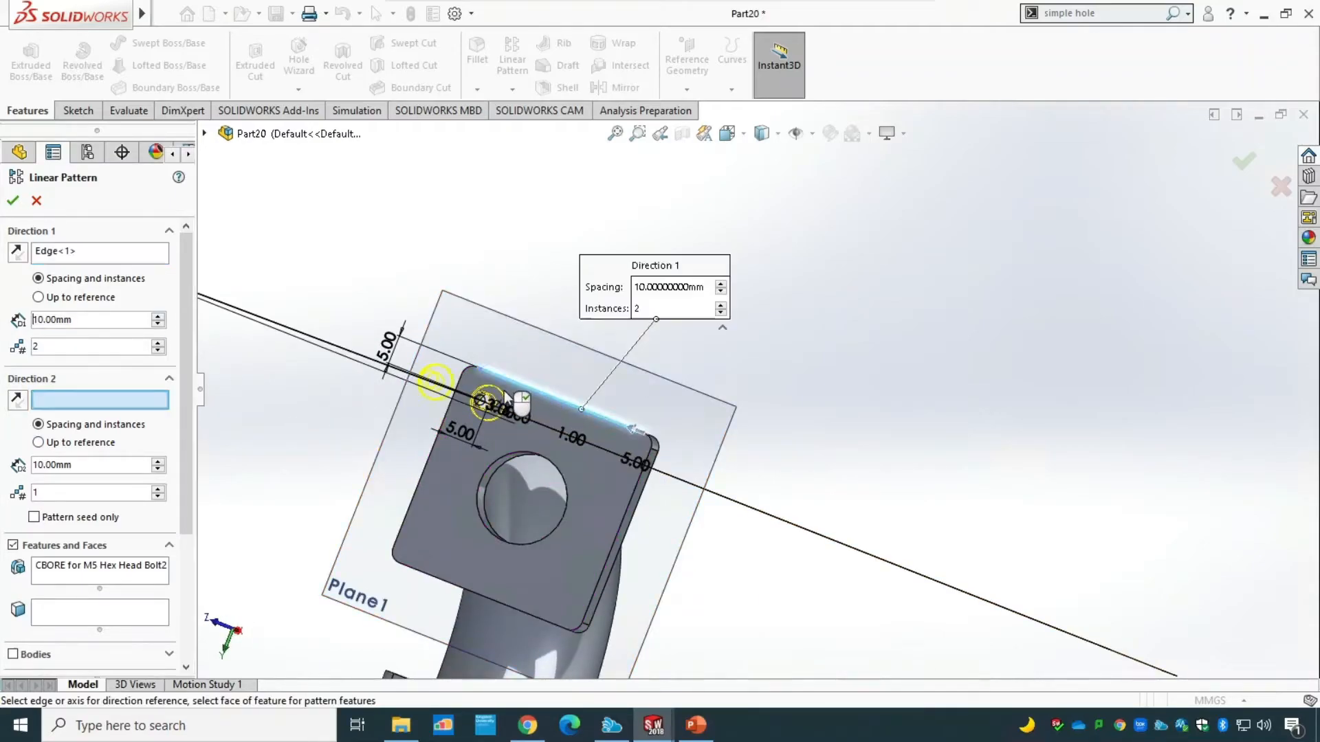
left_click(17, 254)
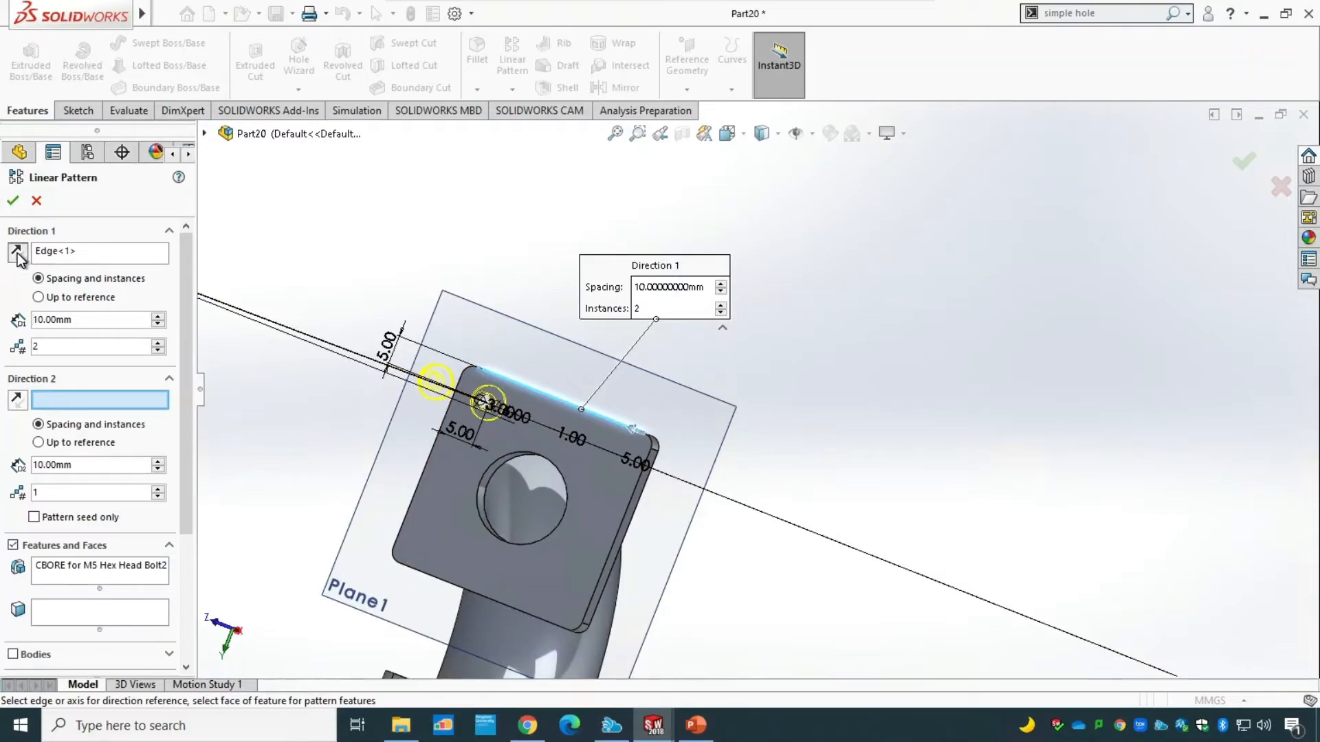
left_click(693, 737)
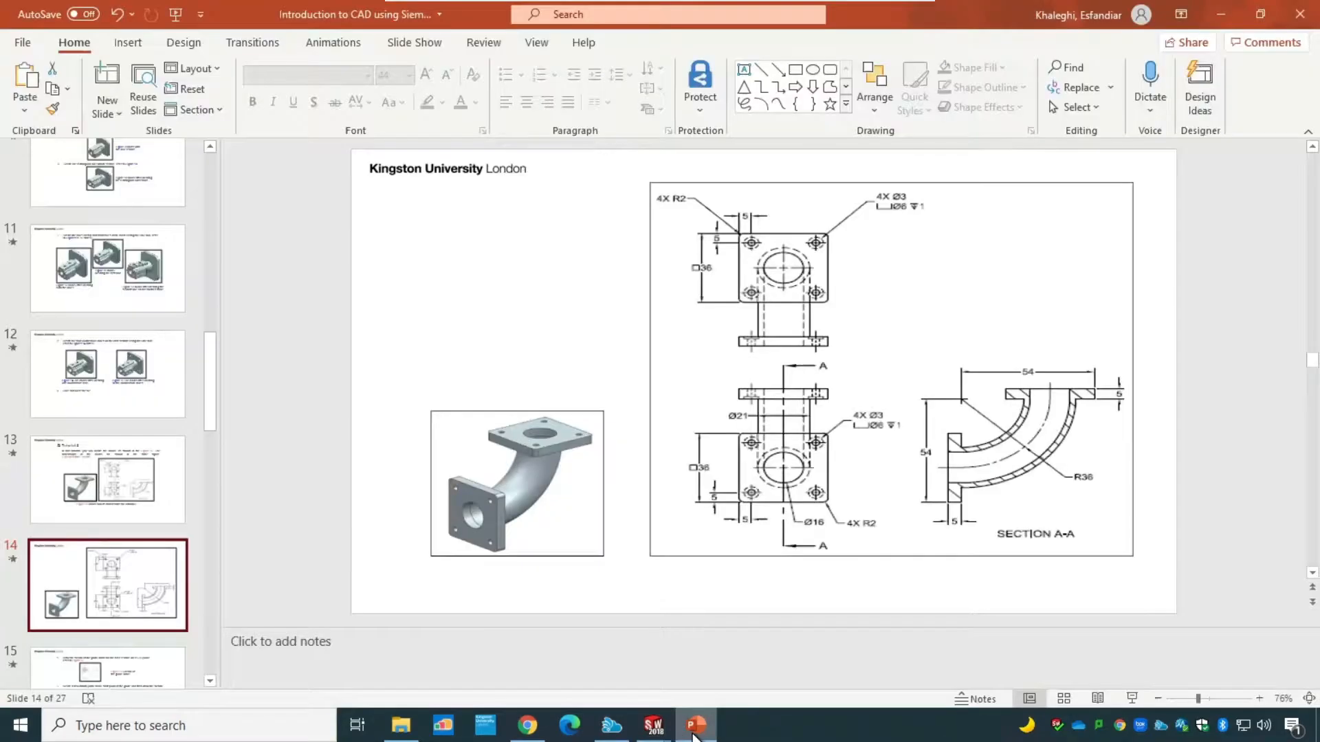
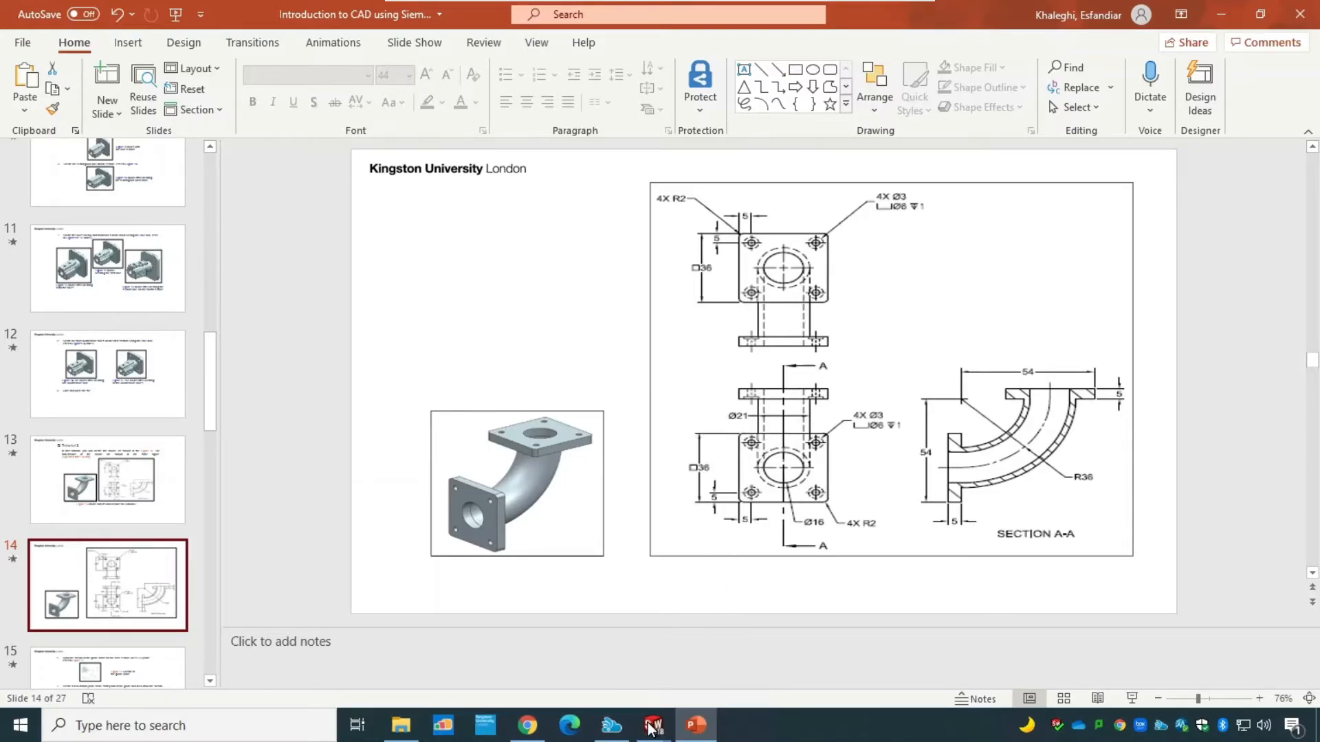
Return to SOLIDWORKS and set the hole pattern's first-direction spacing to 26 mm.
mouse_move(652, 727)
left_click(720, 678)
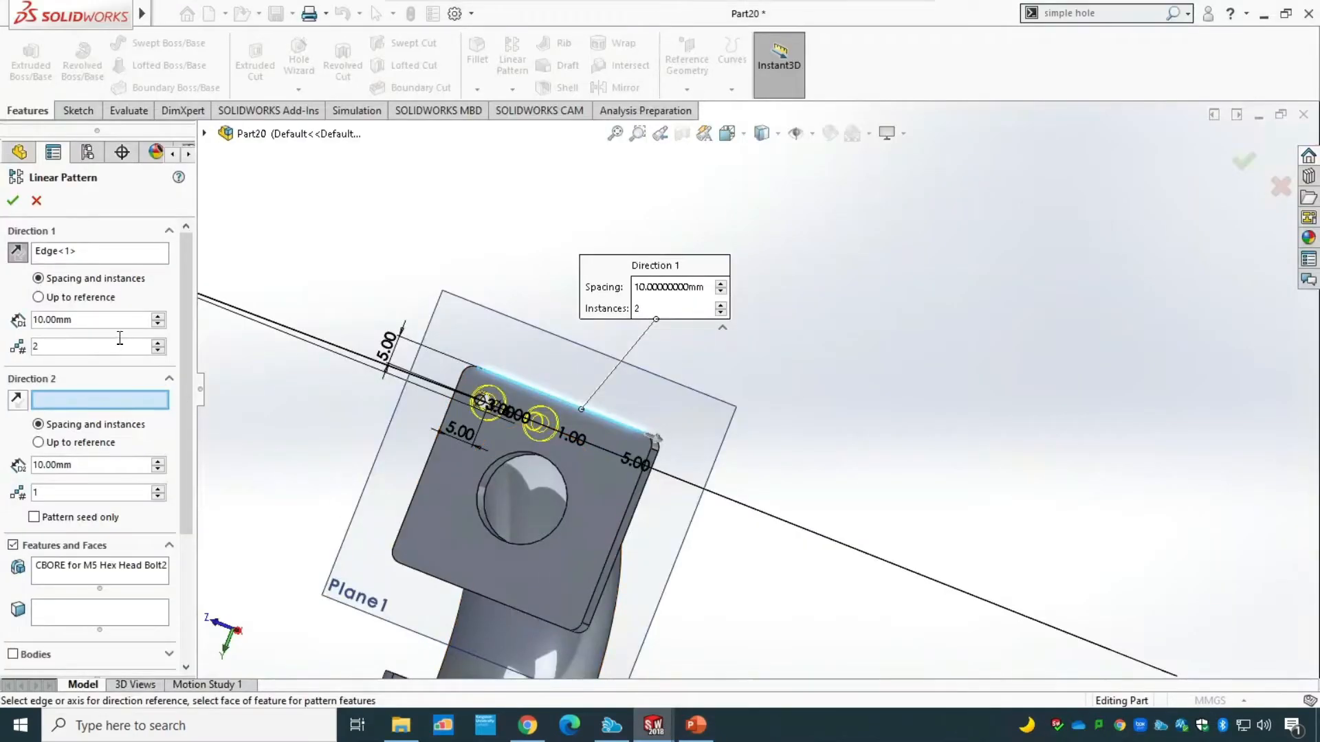
left_click_drag(103, 327, 3, 310)
type("26")
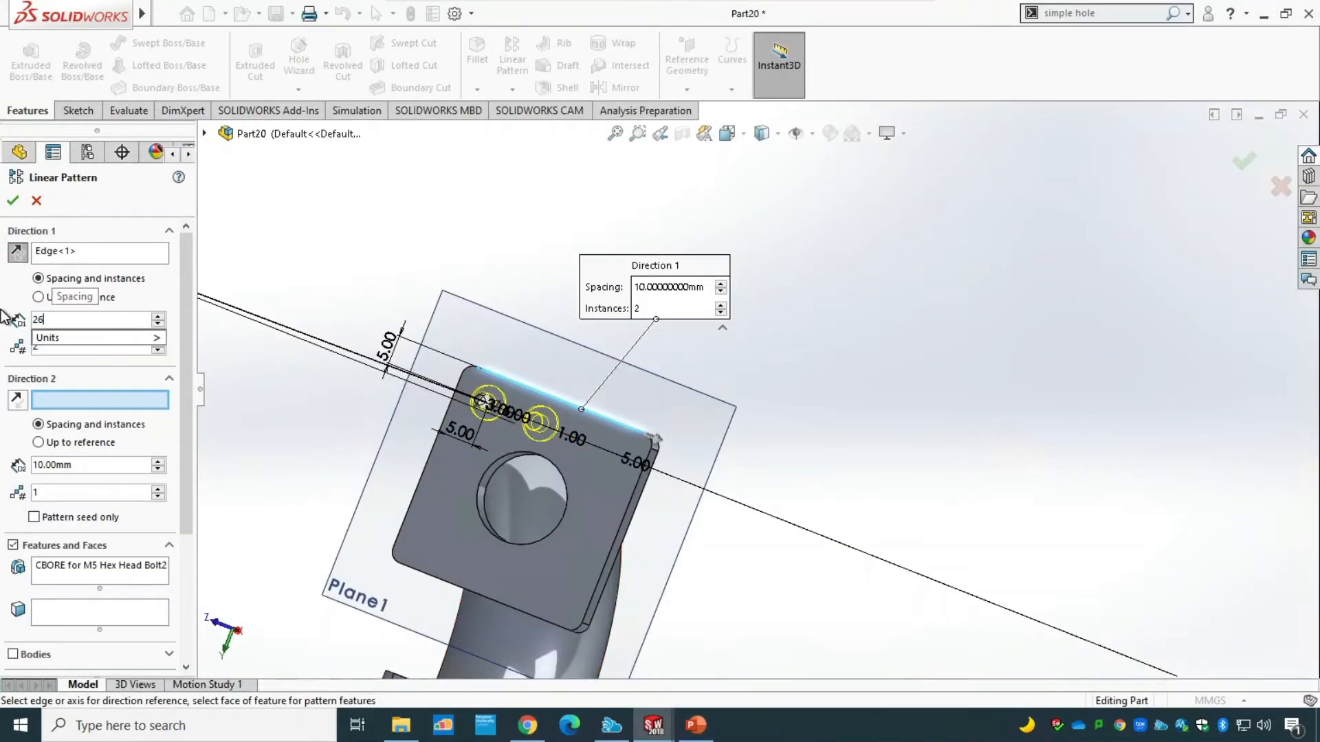
key("Return")
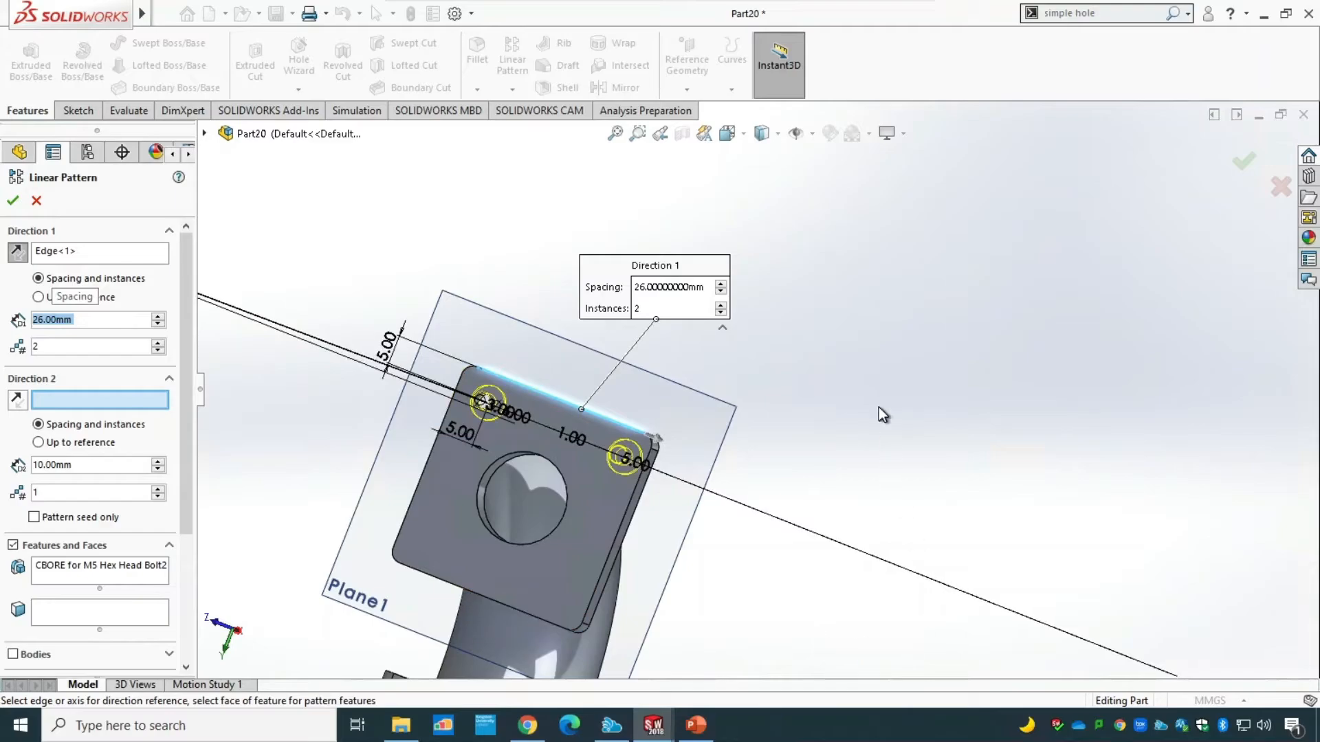
mouse_move(884, 415)
middle_mouse_down()
mouse_move(899, 383)
mouse_move(893, 436)
mouse_move(901, 411)
middle_mouse_up()
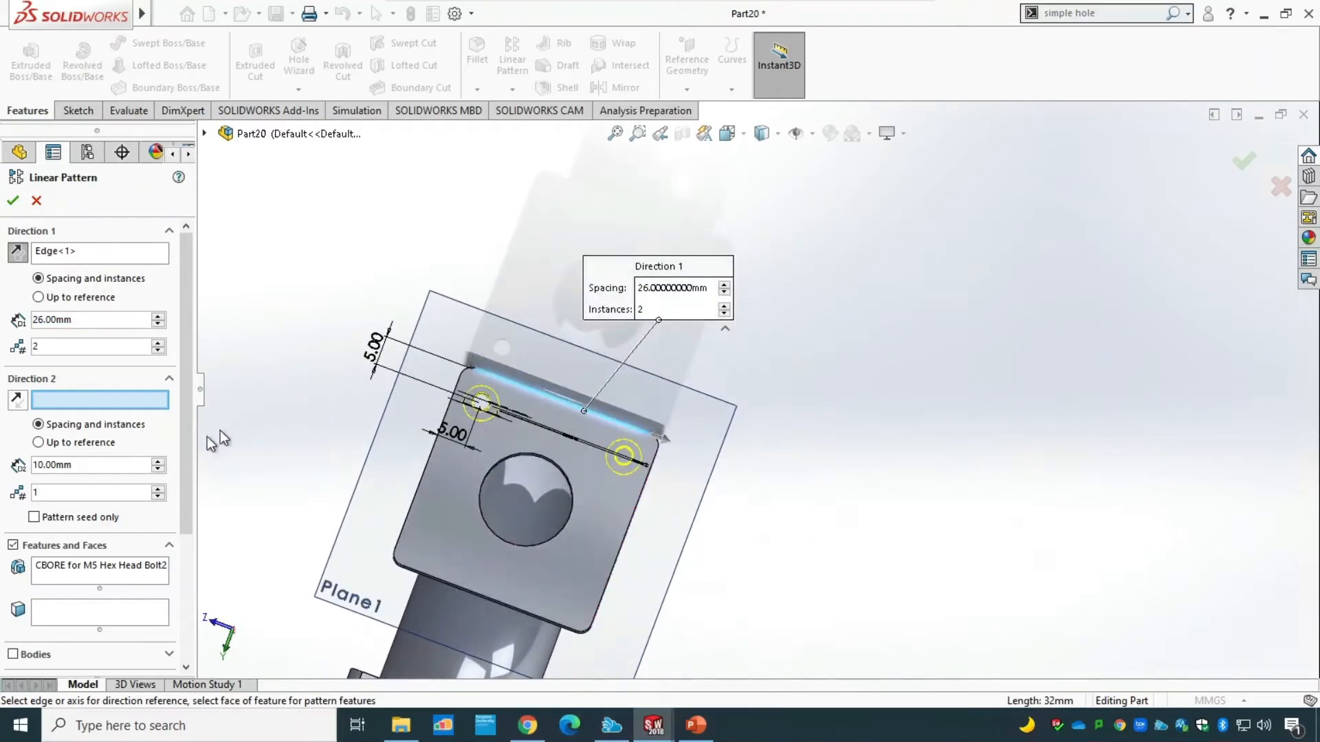
Add the flange's left edge as second pattern direction with 2 instances at 26 mm, reverse that direction and create the pattern.
left_click(420, 494)
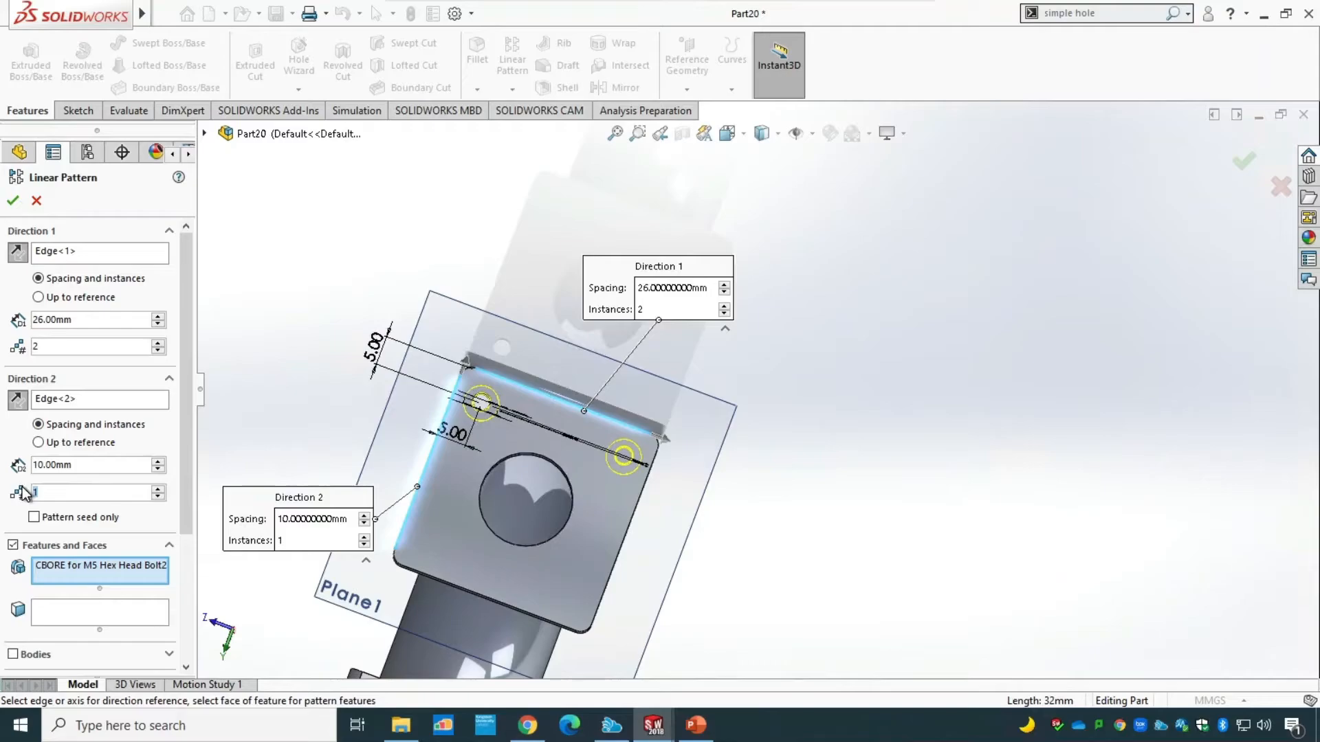
type("2")
left_click(90, 465)
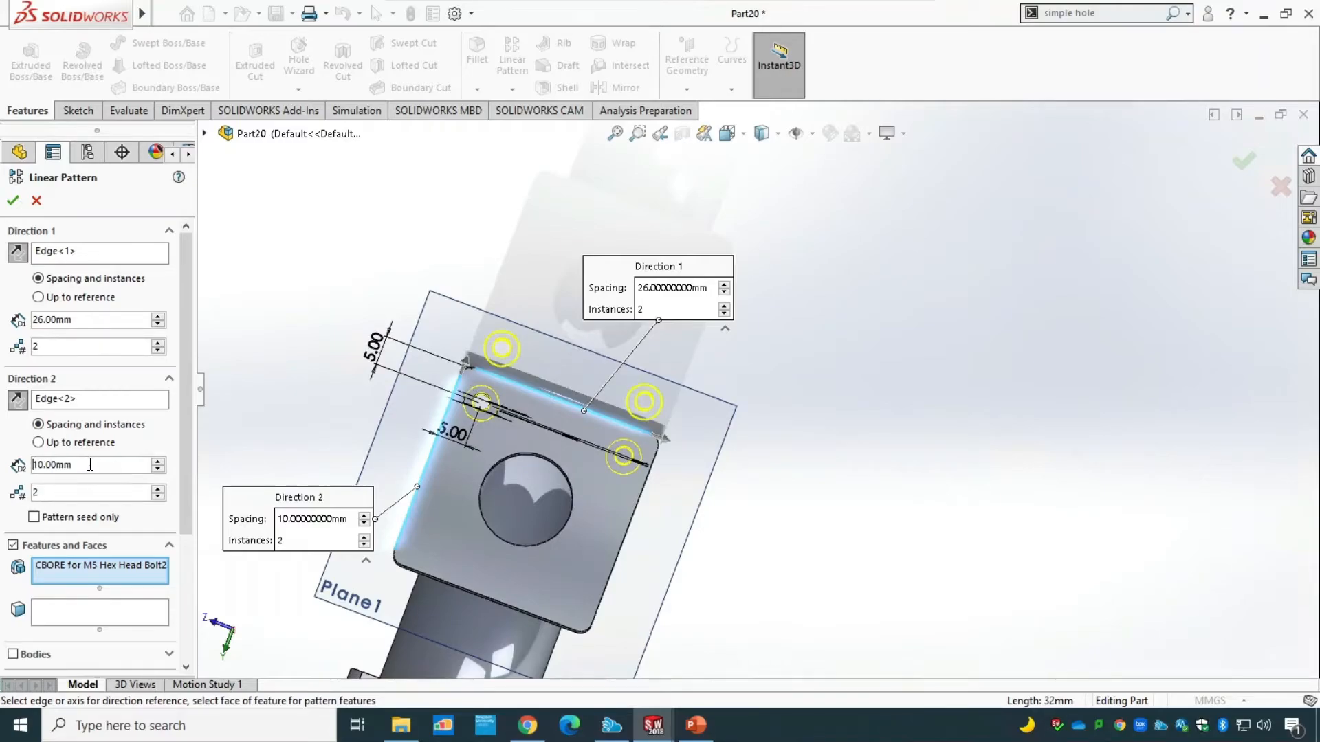
double_click(59, 468)
type("26")
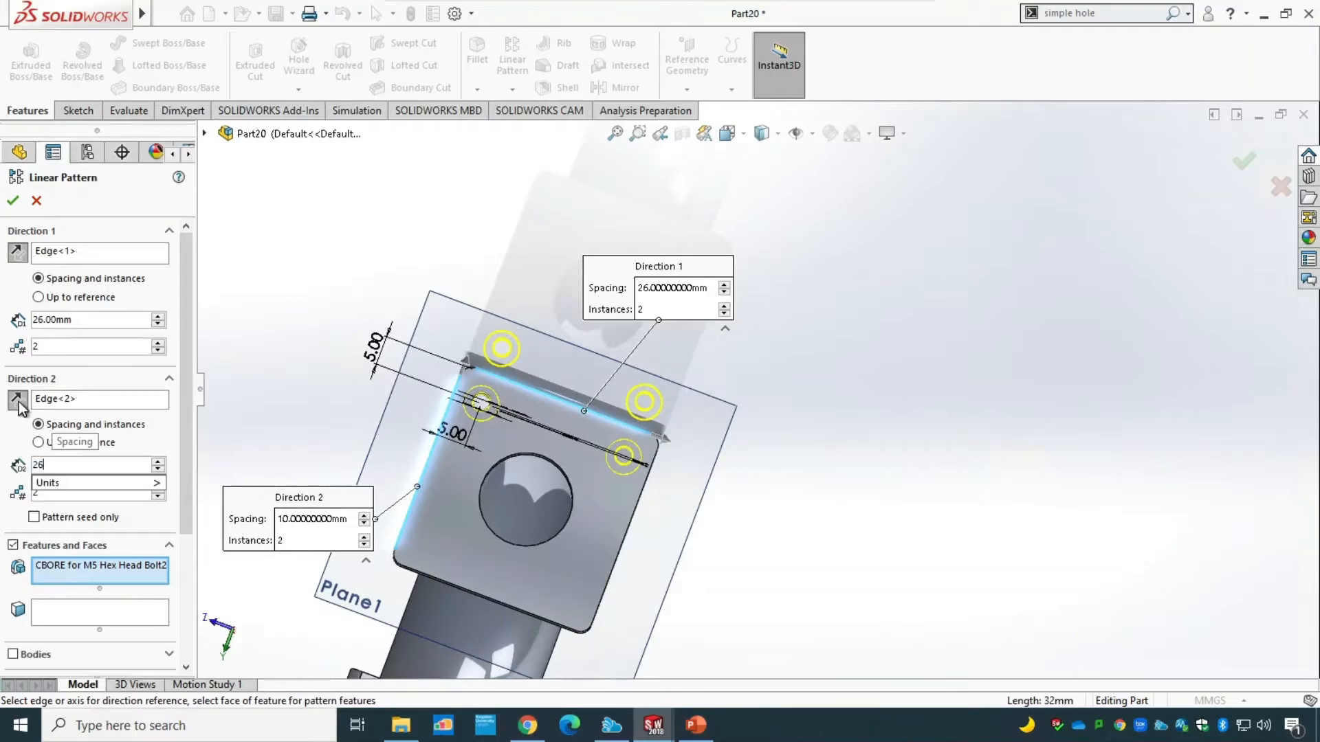
left_click(19, 402)
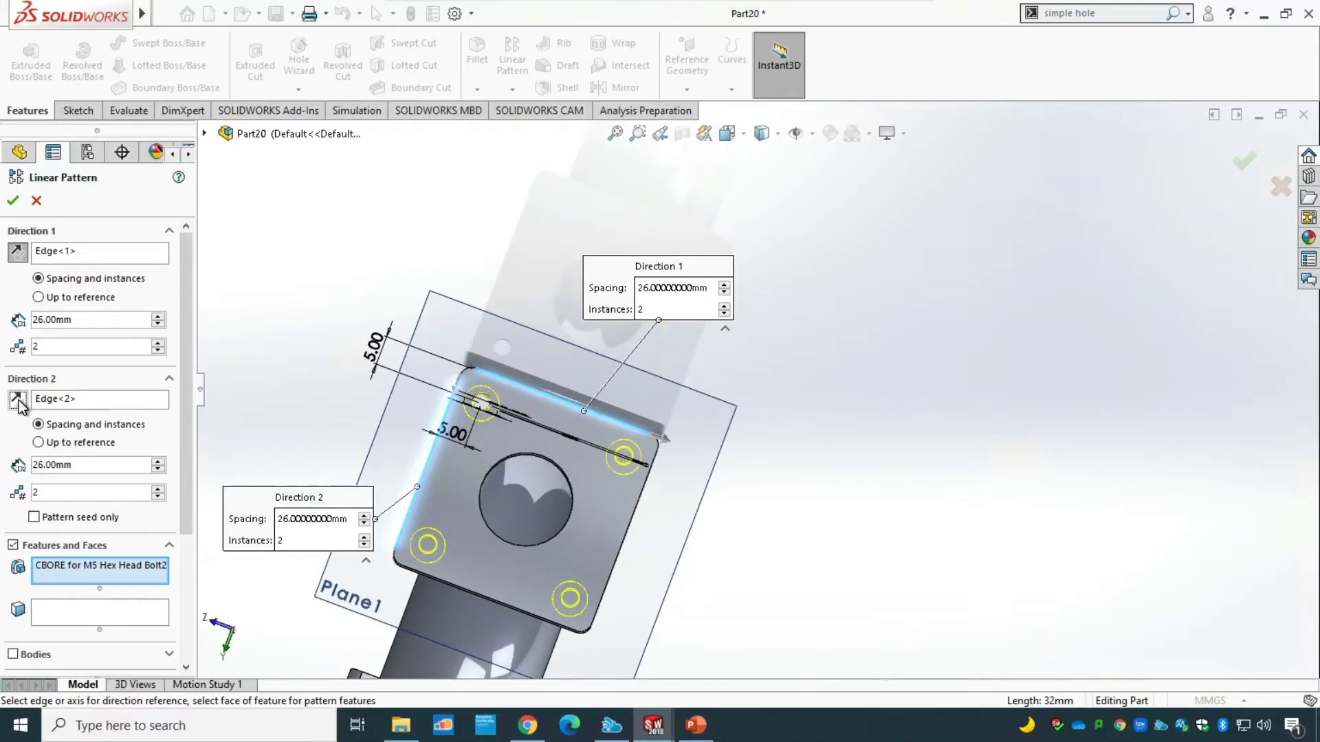
left_click(13, 200)
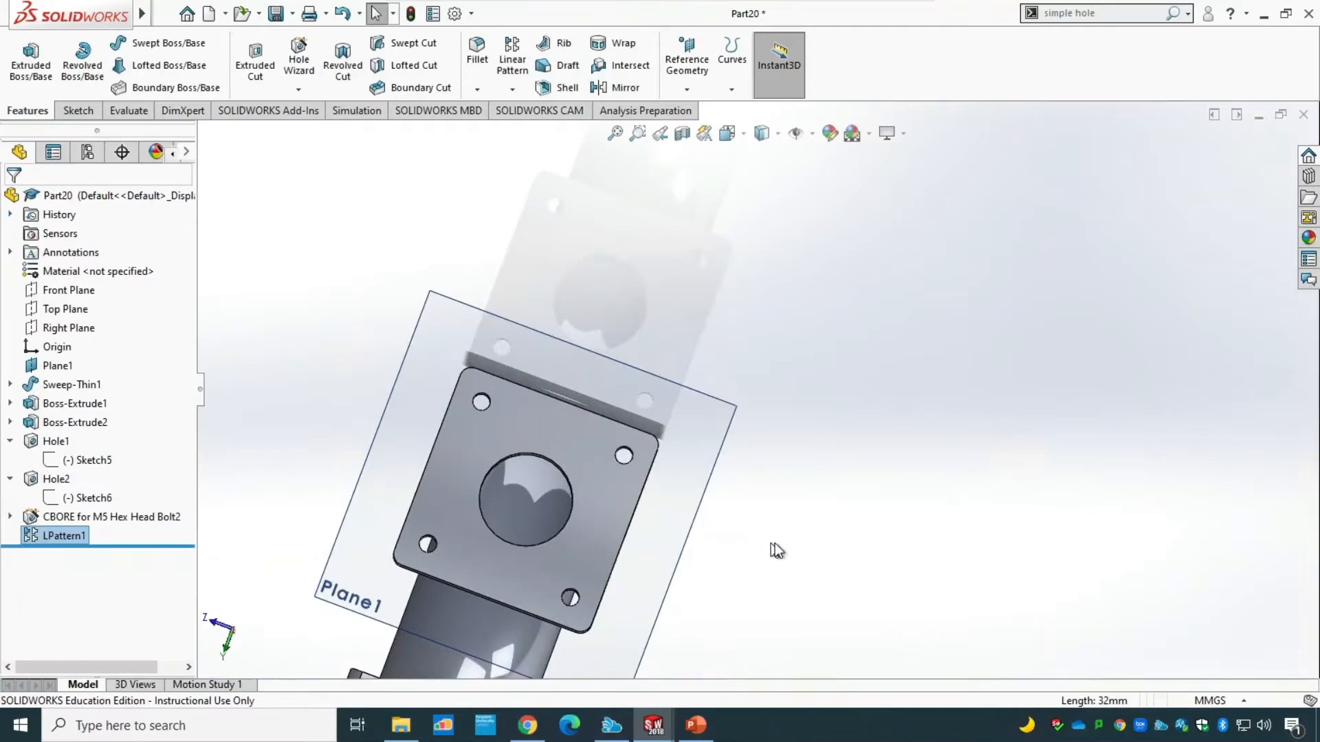
Place a Hole Wizard counterbore on the second flange's pipe-side face, about 5.3 mm from its top edge and 4.6 mm from its left edge.
middle_click_drag(815, 539, 730, 529)
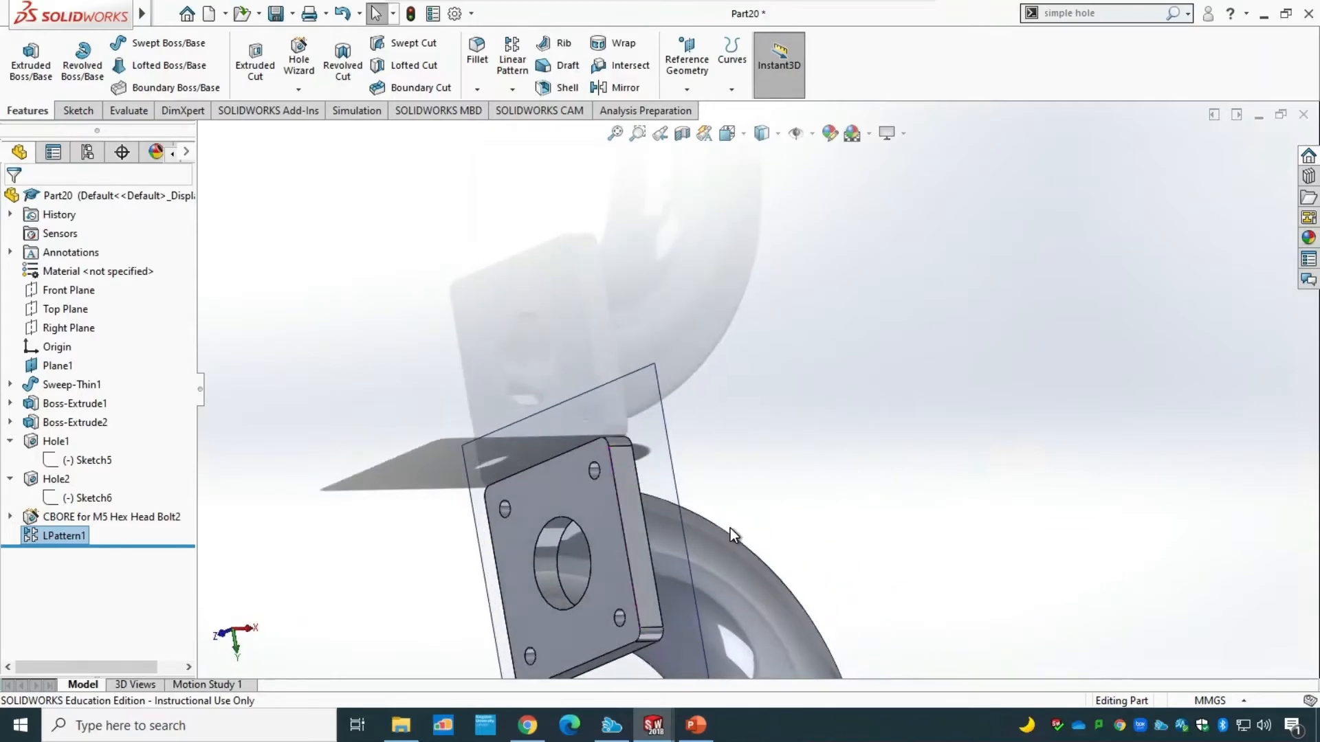
scroll(735, 544, "down", 3)
scroll(745, 562, "up", 5)
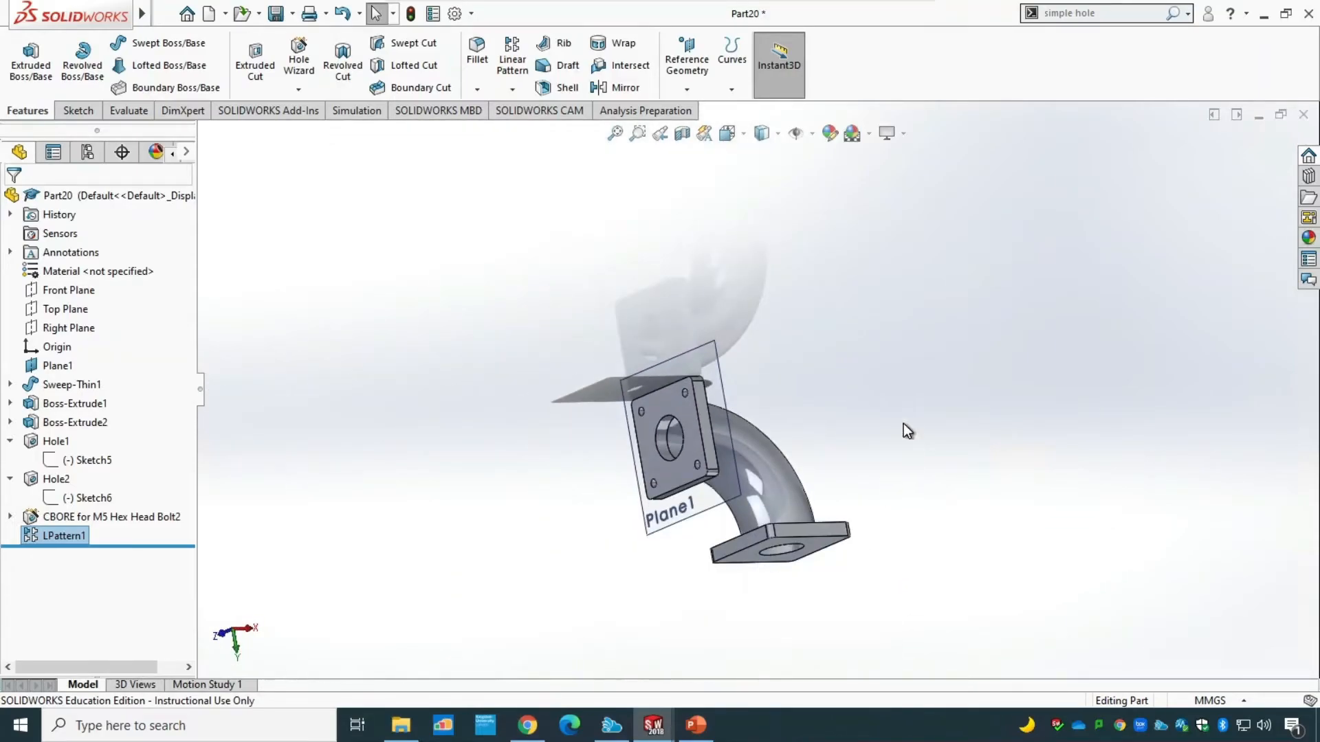
middle_click_drag(903, 424, 661, 352)
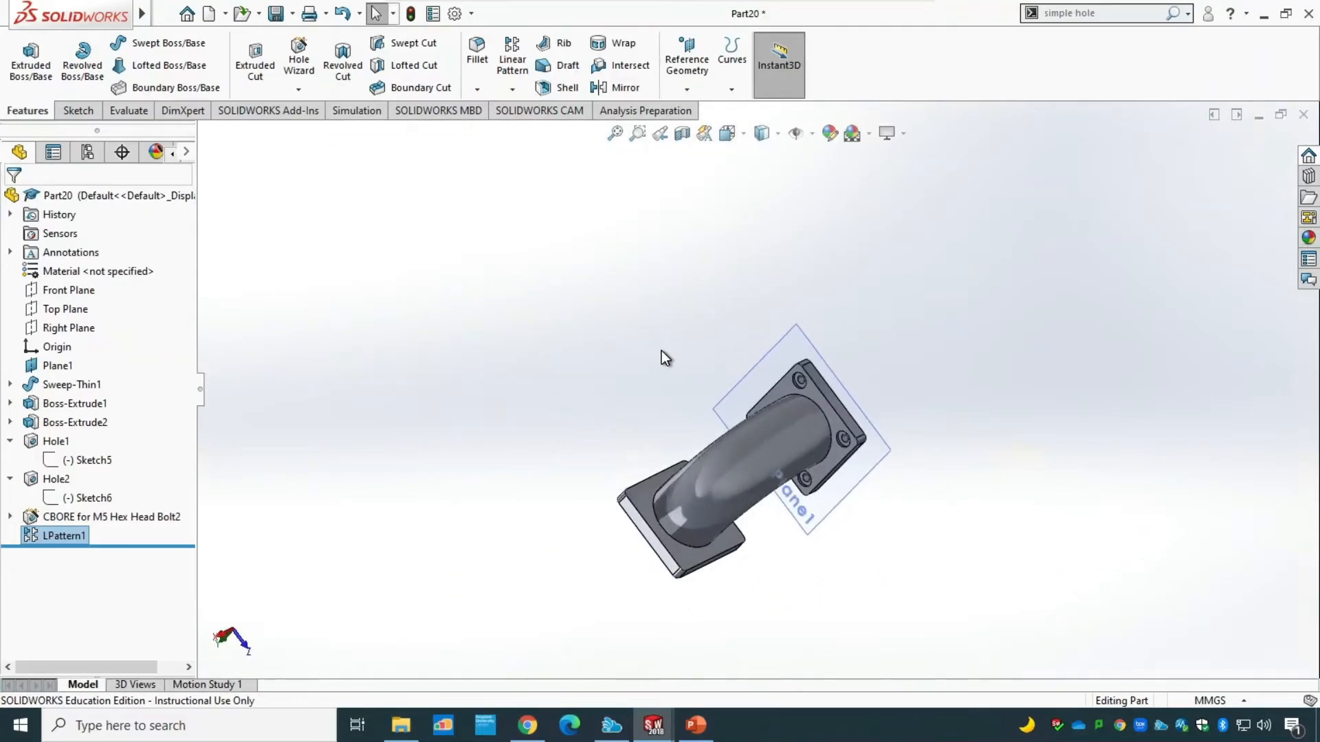
left_click(300, 62)
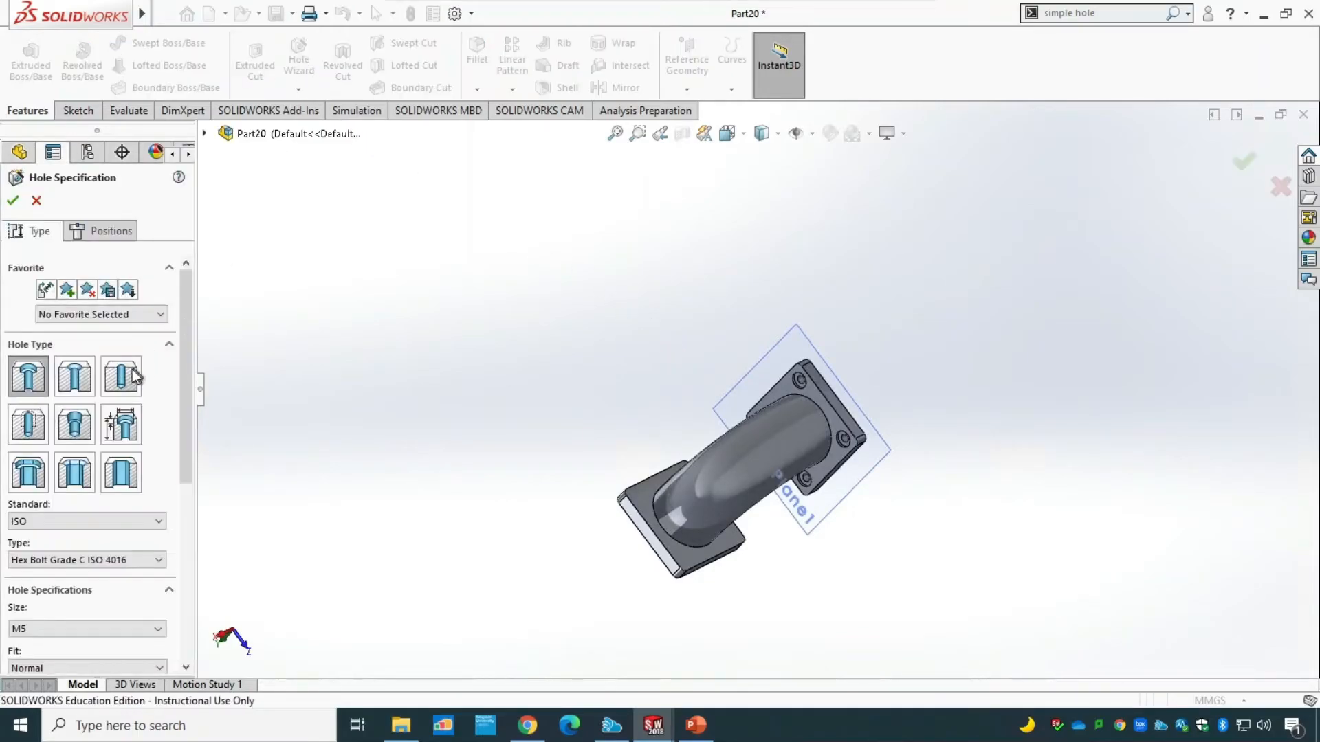
left_click_drag(185, 398, 190, 336)
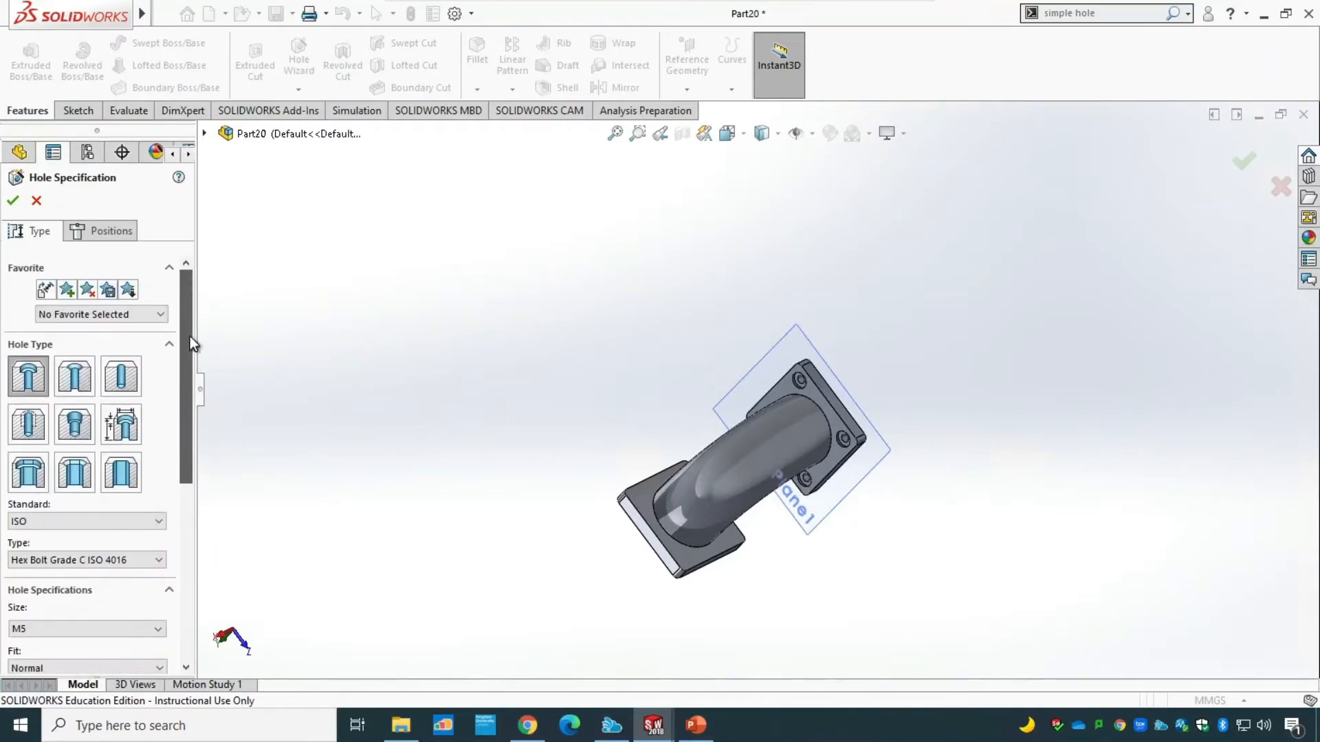
left_click(107, 232)
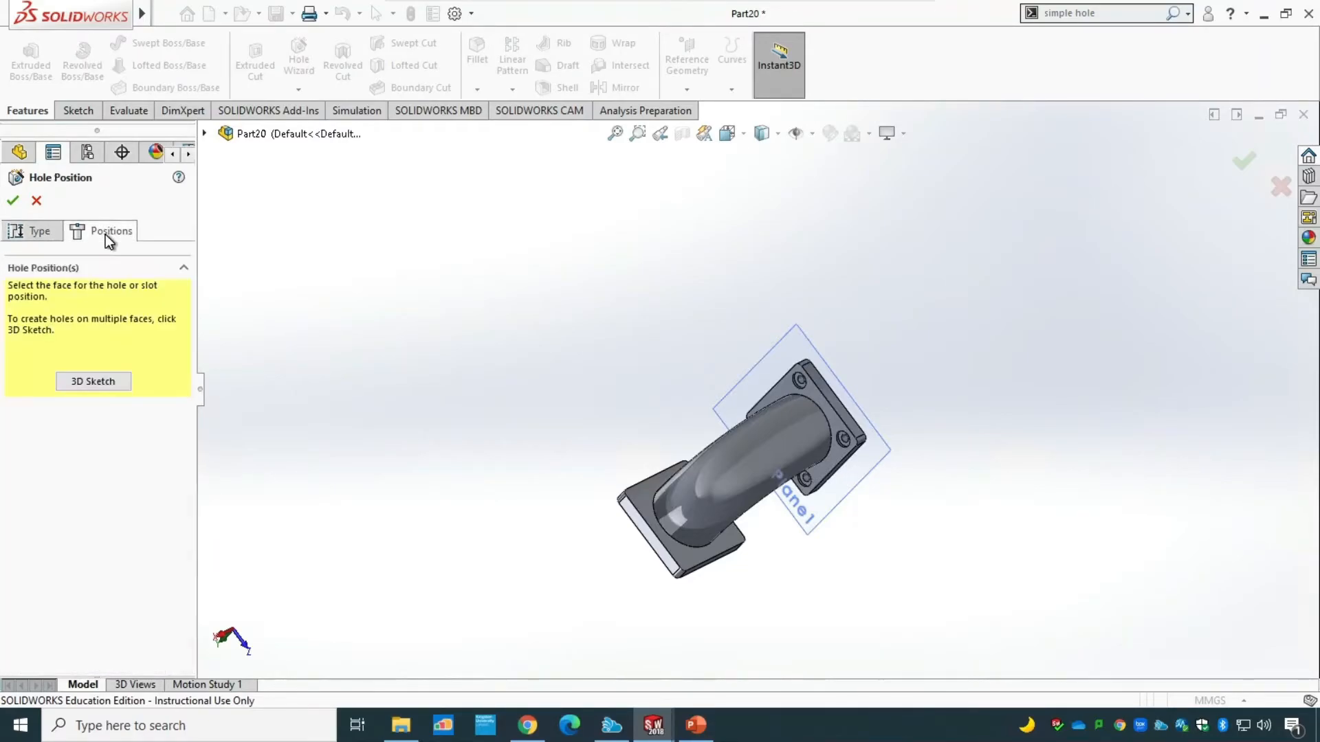
left_click(648, 517)
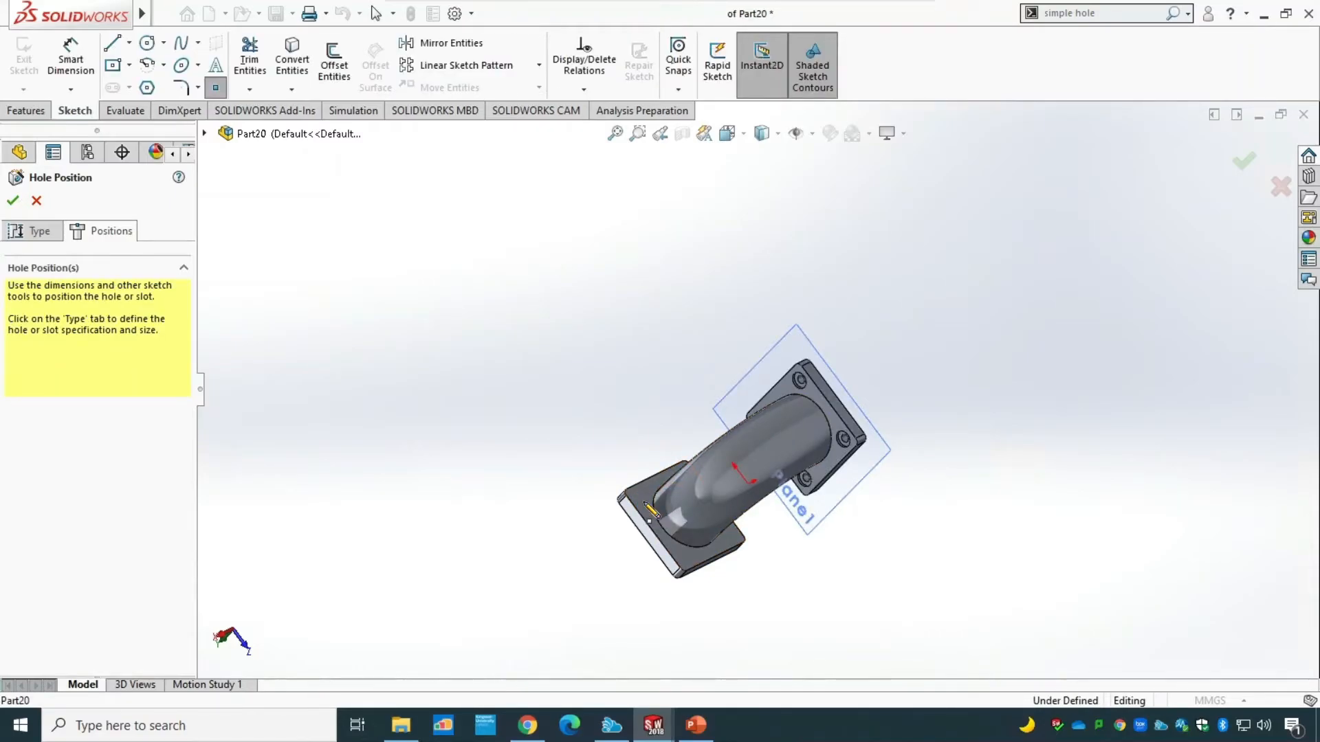
scroll(702, 282, "up", 2)
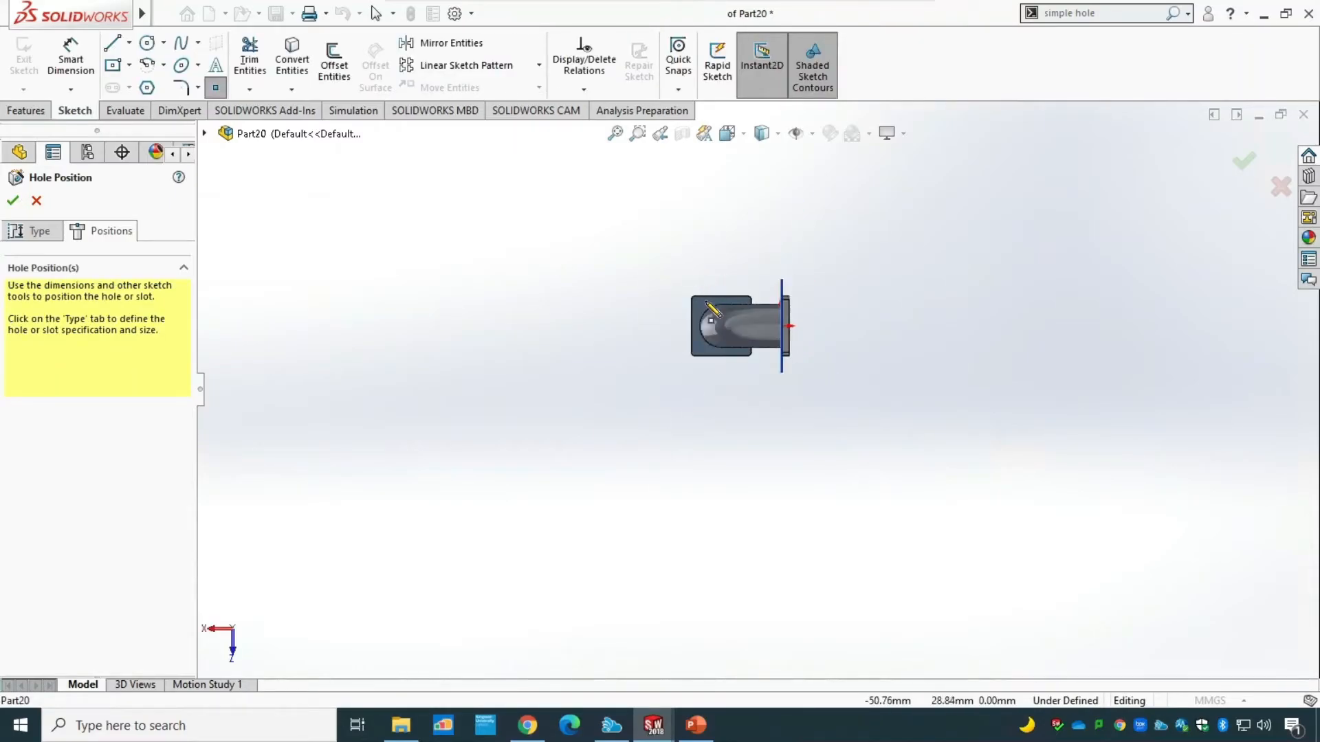
scroll(722, 316, "down", 5)
scroll(672, 389, "down", 5)
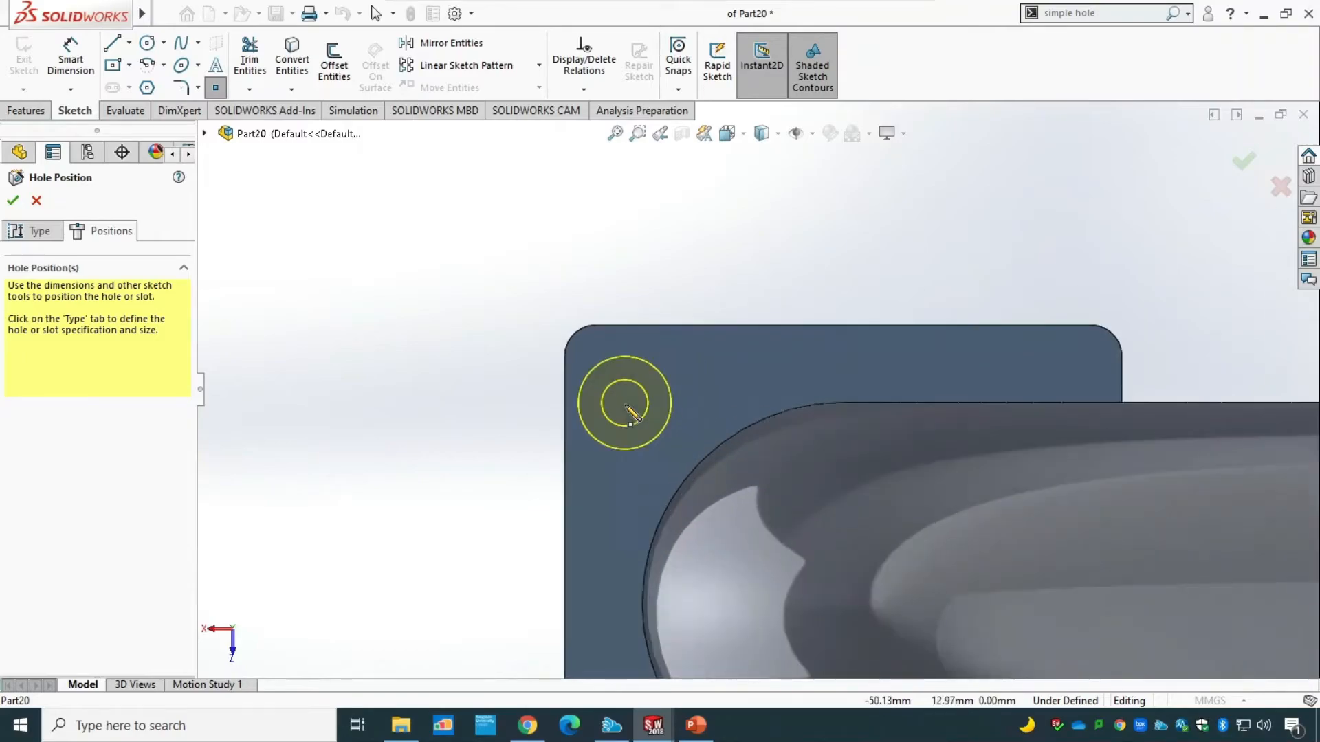
Dimension the second flange's hole centre point 5 mm from the flange's top edge.
left_click(70, 62)
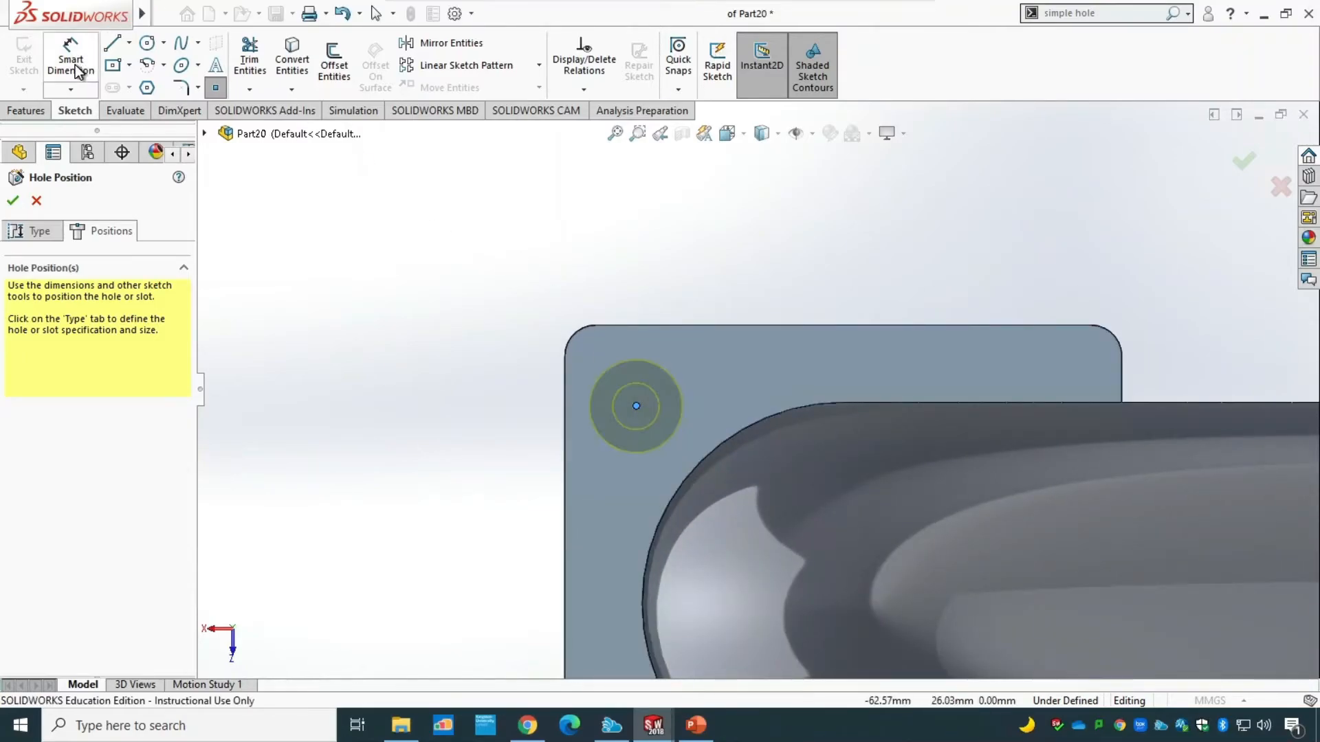
left_click(637, 406)
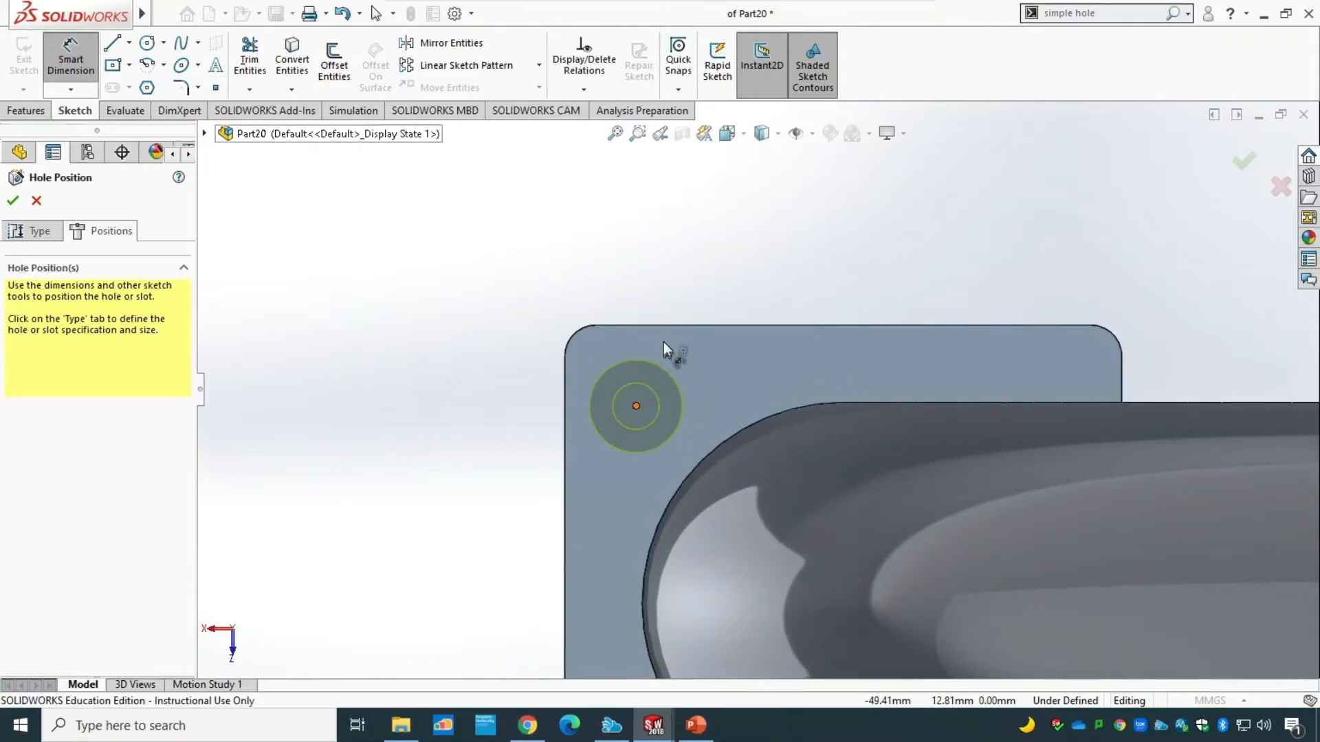
left_click(663, 326)
left_click(471, 347)
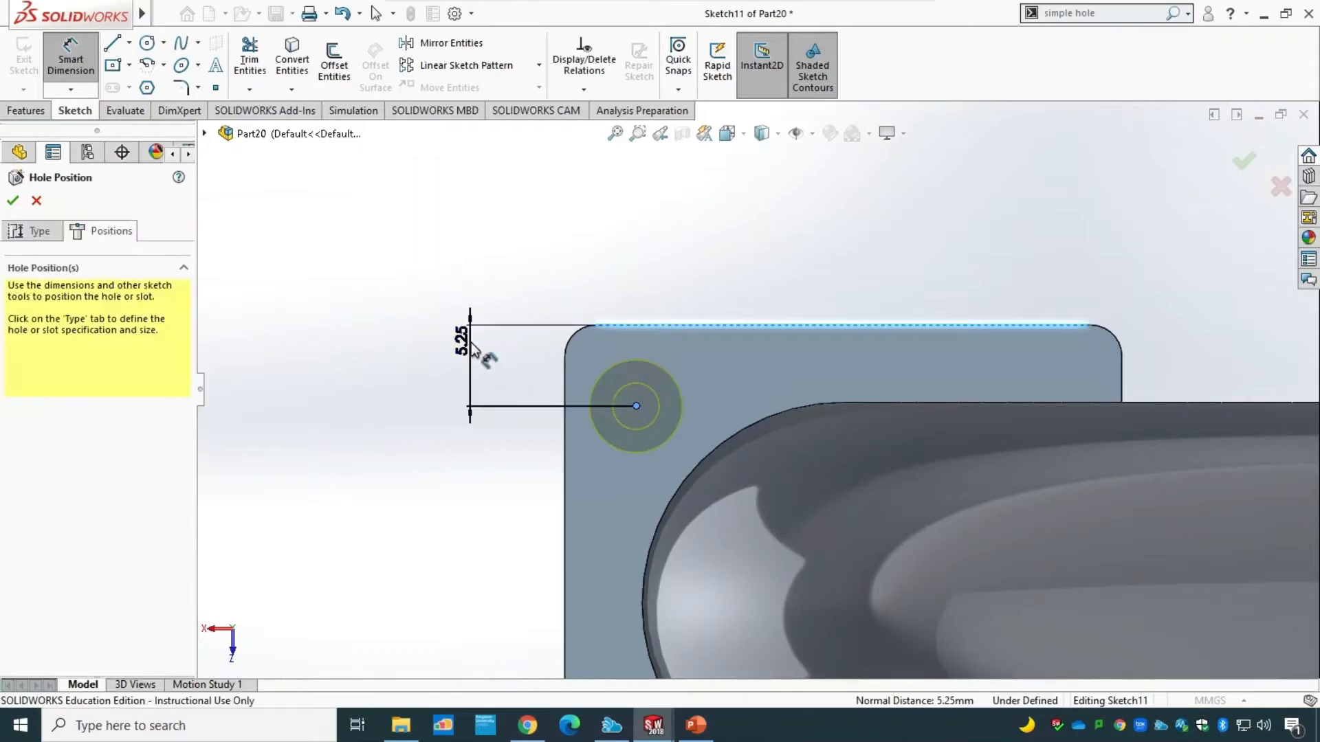
type("5")
key("Return")
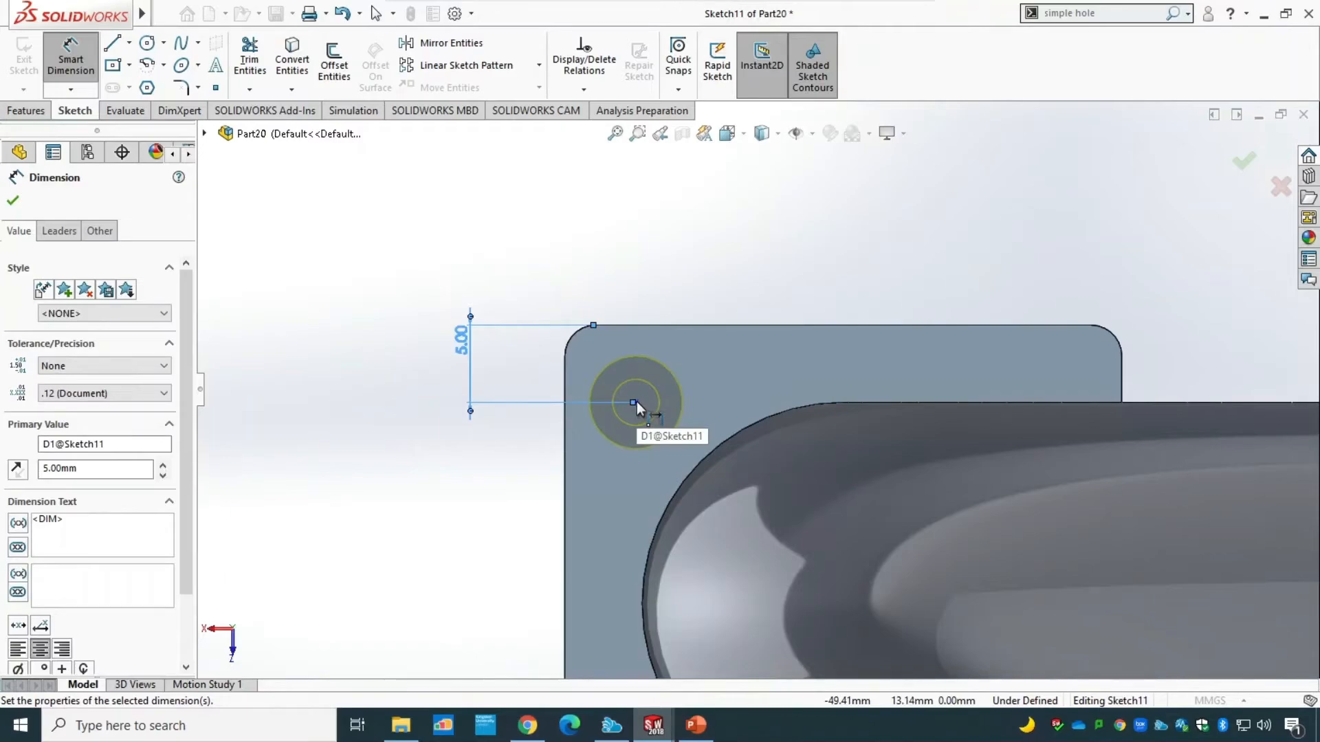
key("Escape")
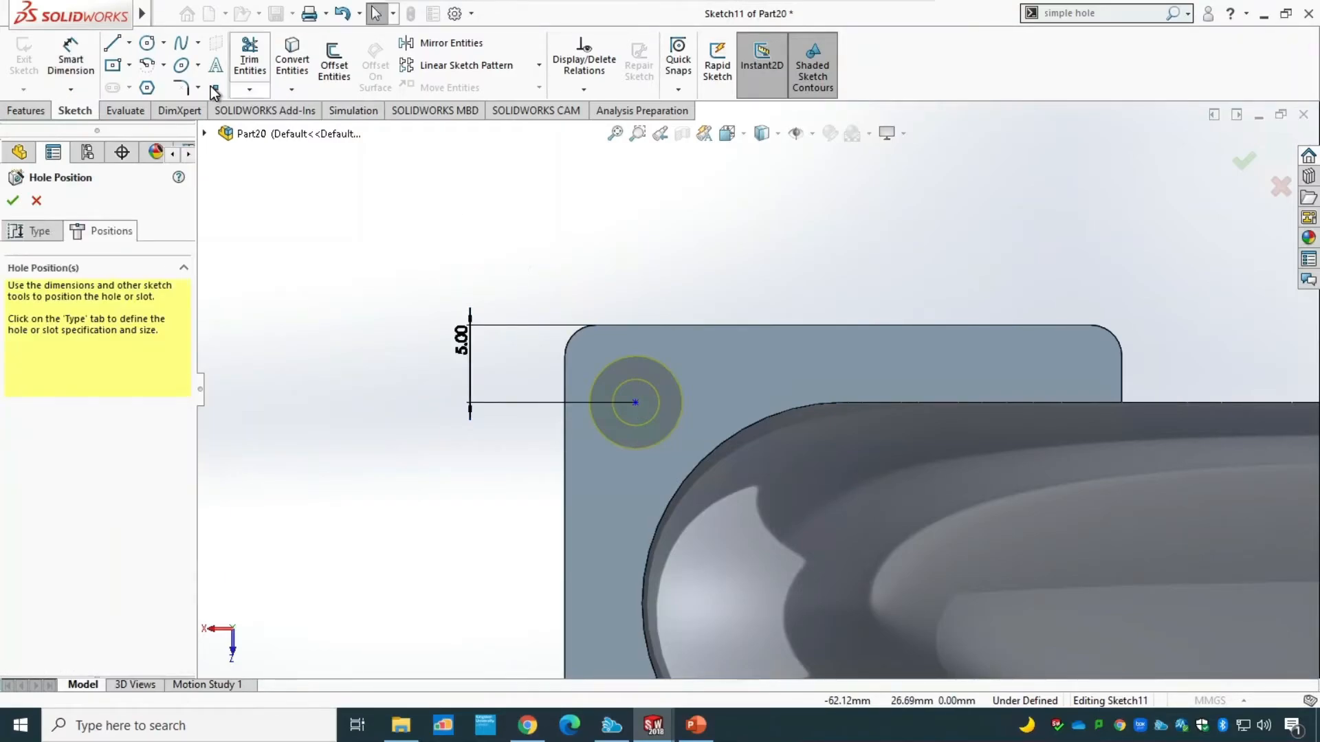
Dimension the hole's centre point 5 mm from the second flange's left edge and create the counterbored hole.
left_click(71, 60)
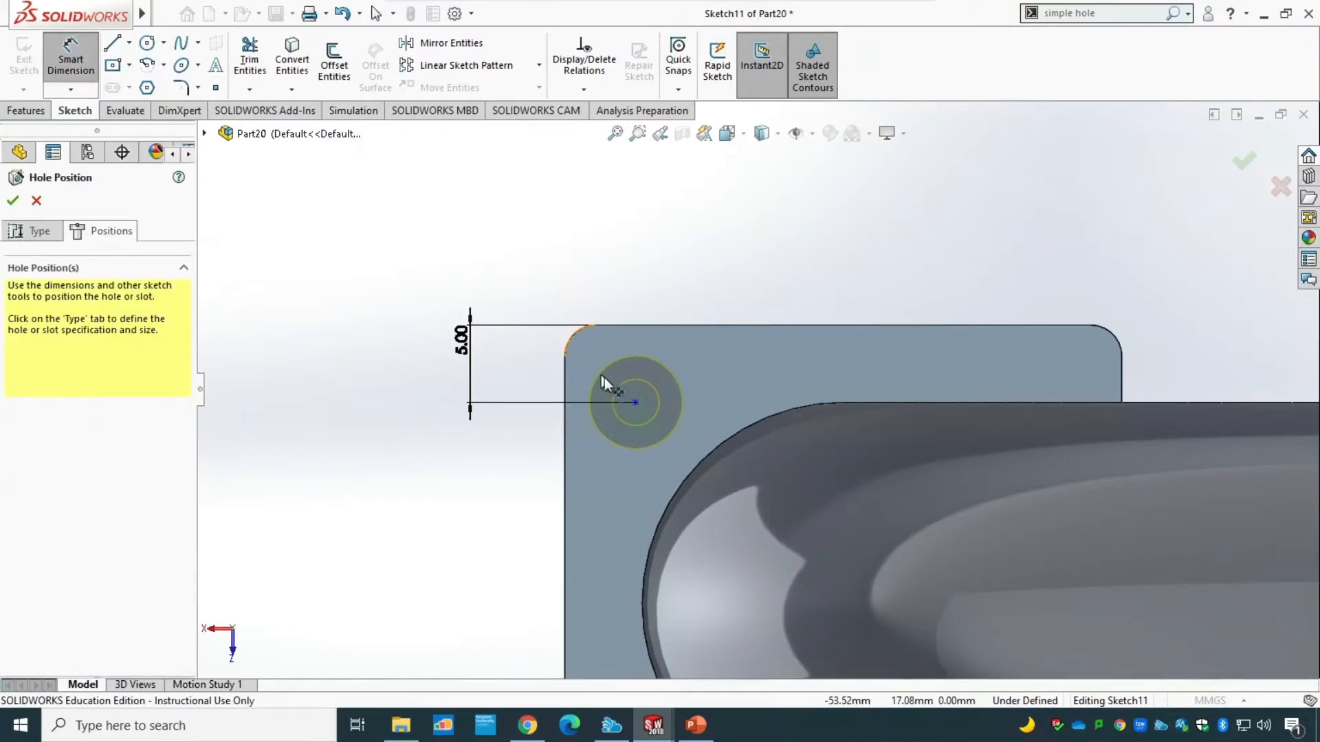
left_click(636, 403)
left_click(565, 448)
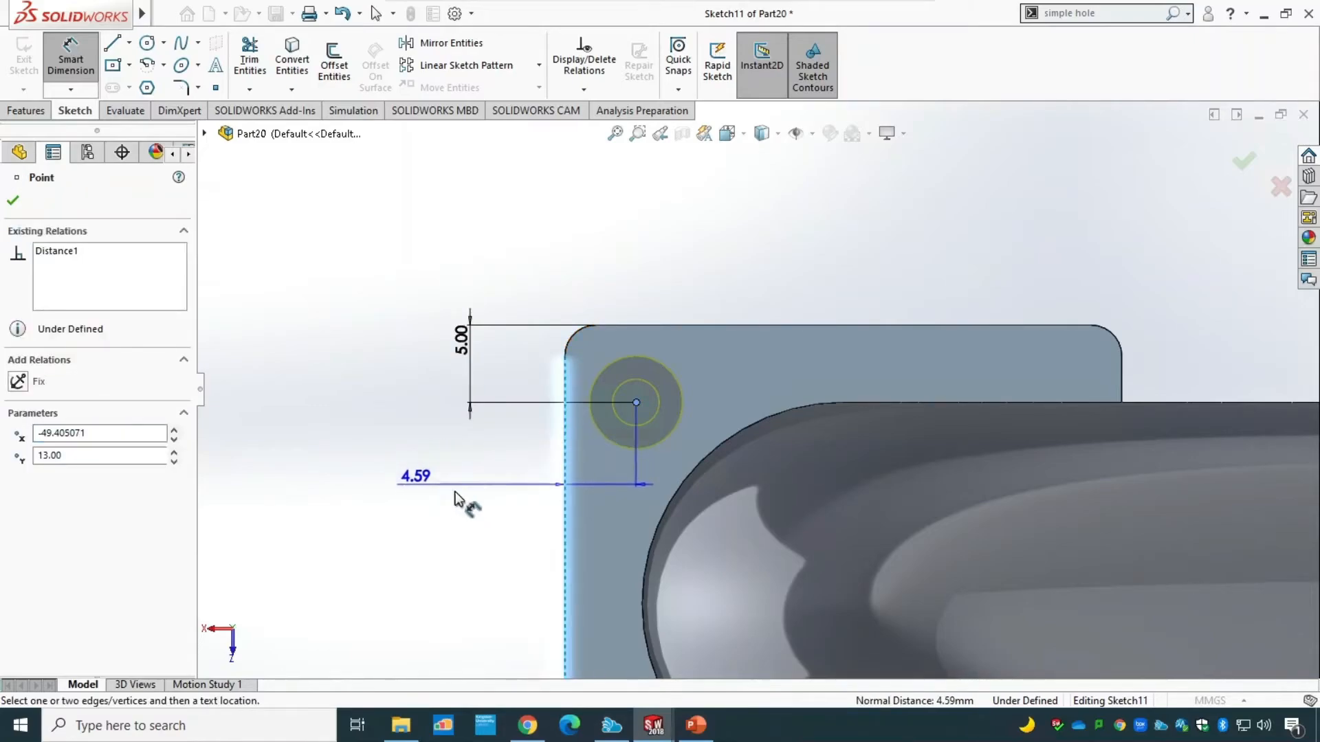
left_click(464, 493)
type("5")
key("Return")
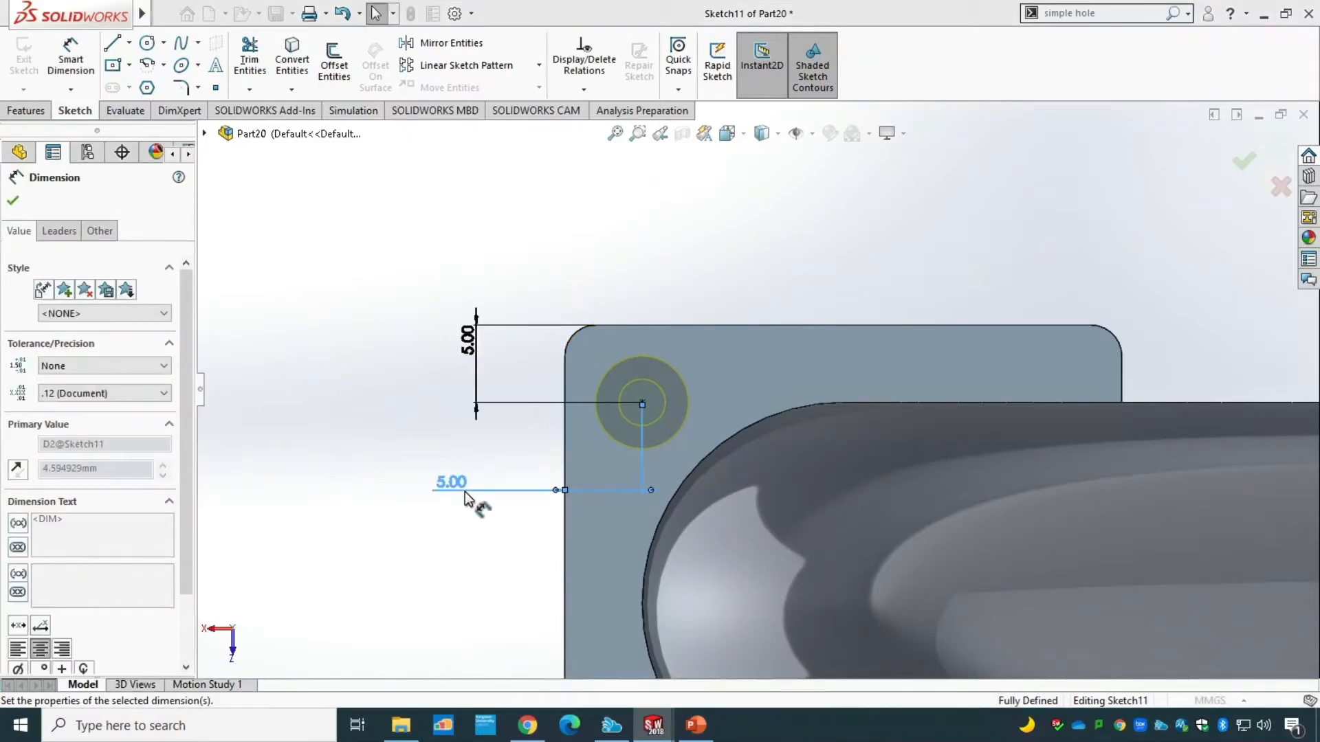
left_click(13, 201)
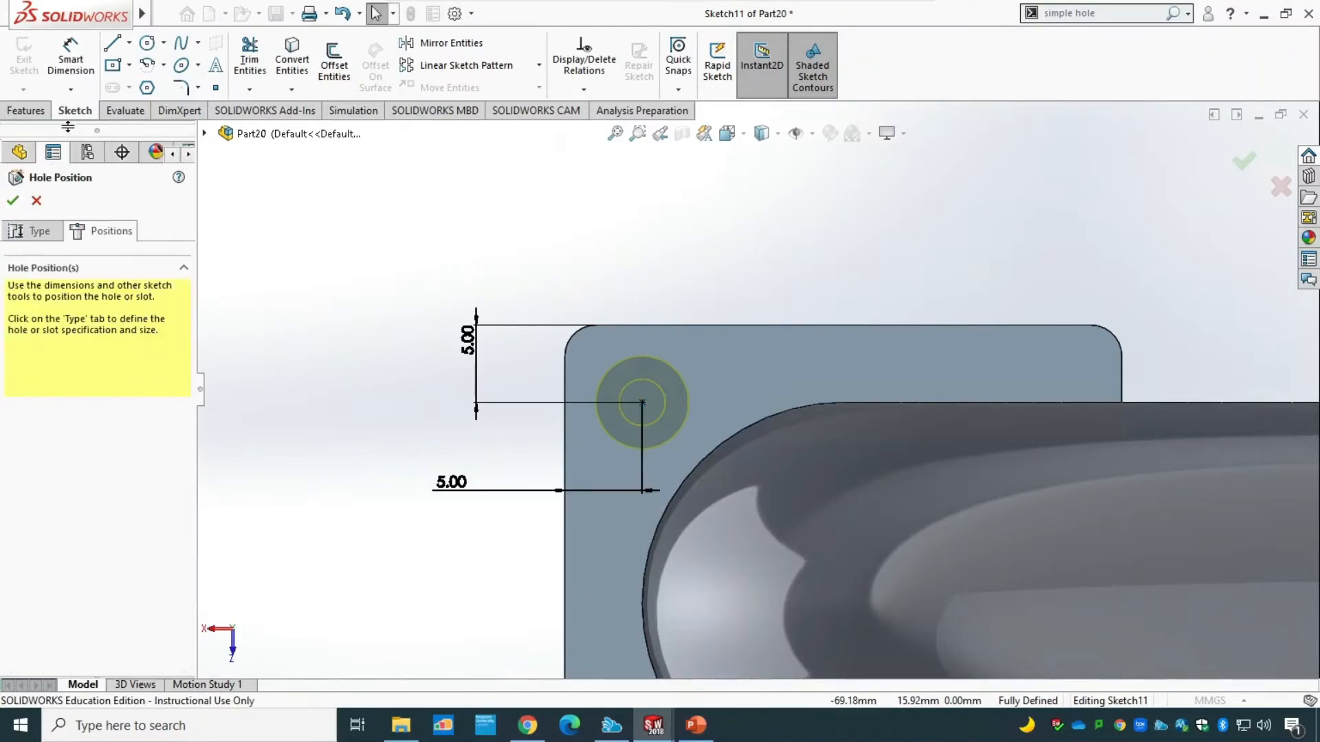
left_click(13, 201)
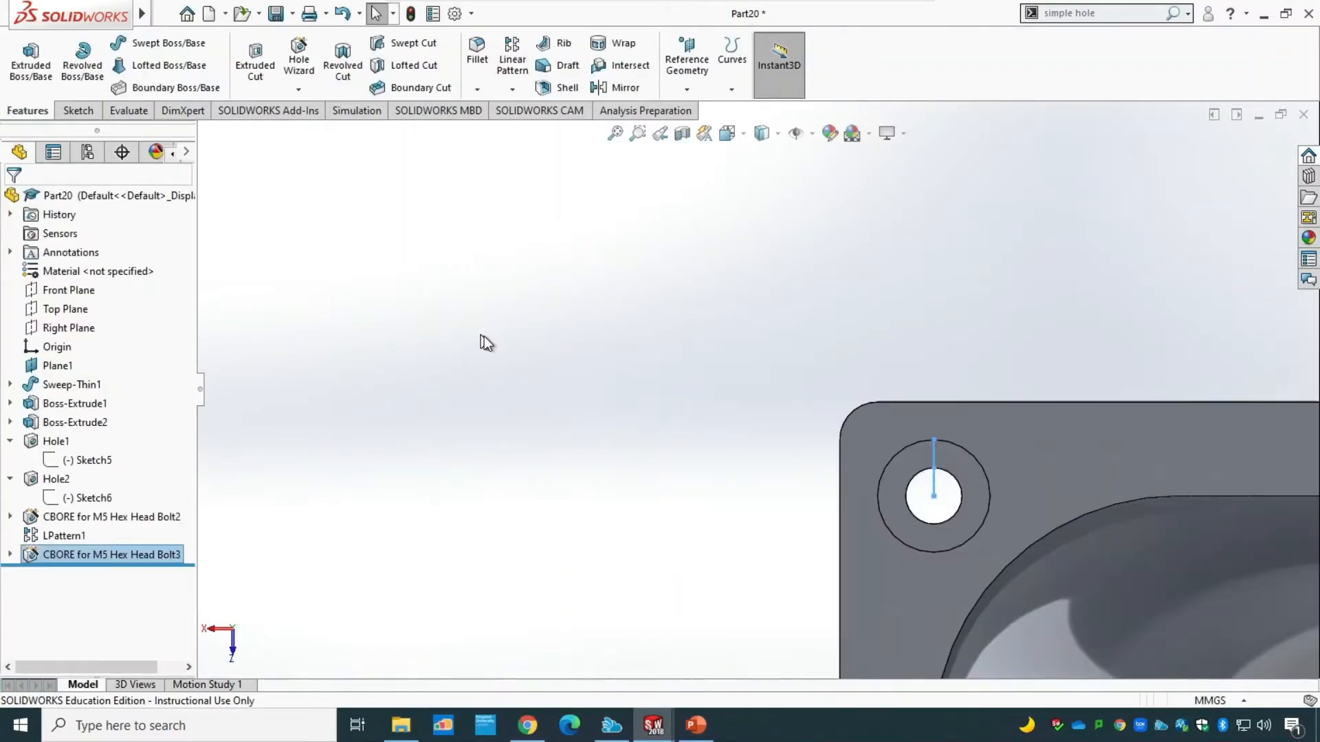
Pattern the second flange's counterbored hole along its top and left edges, 2 instances at 26 mm each way, with the second direction reversed.
middle_click_drag(489, 304, 543, 324)
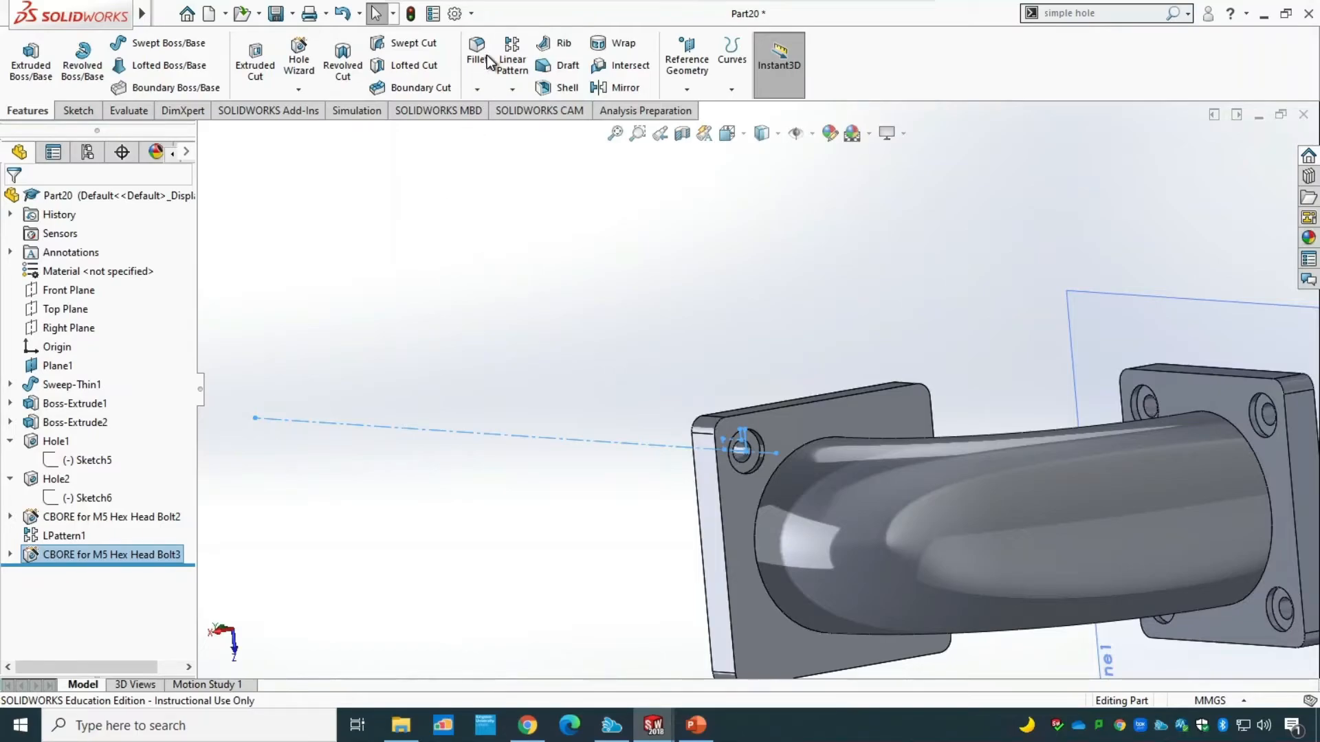
left_click(515, 62)
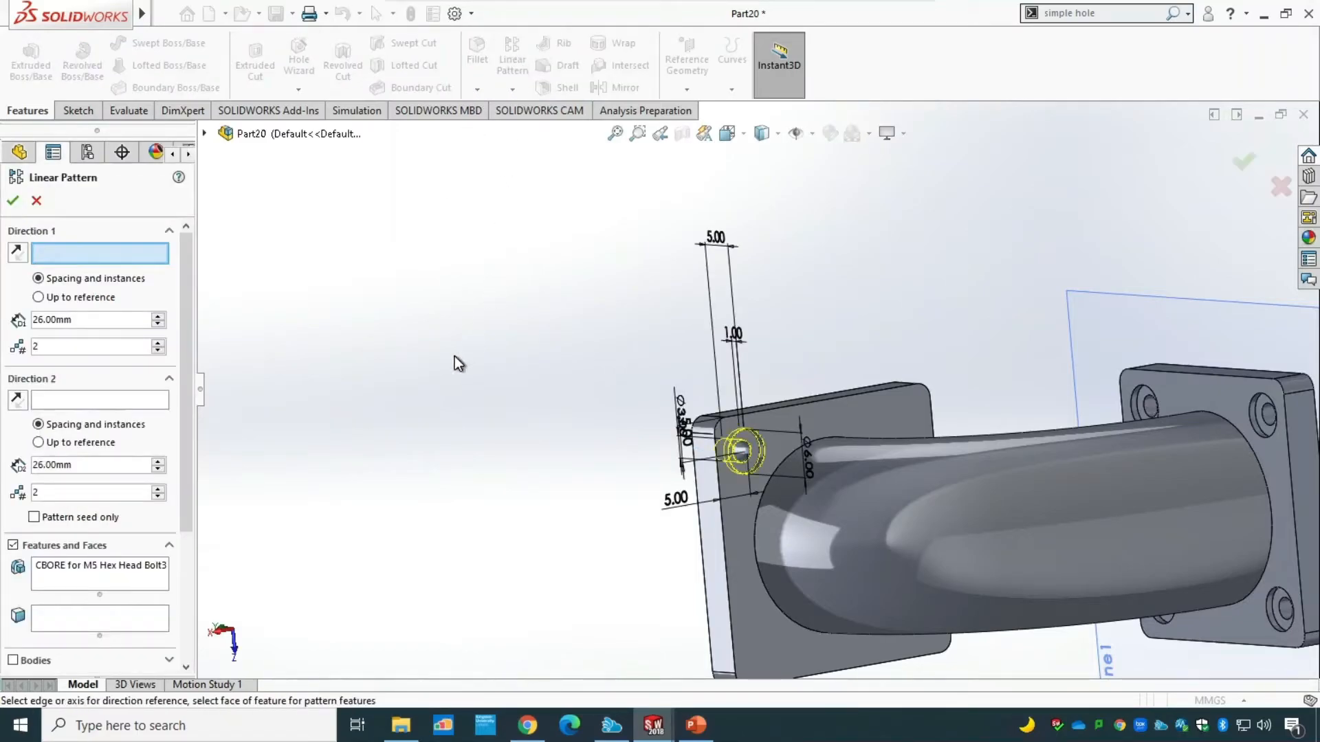
left_click(826, 402)
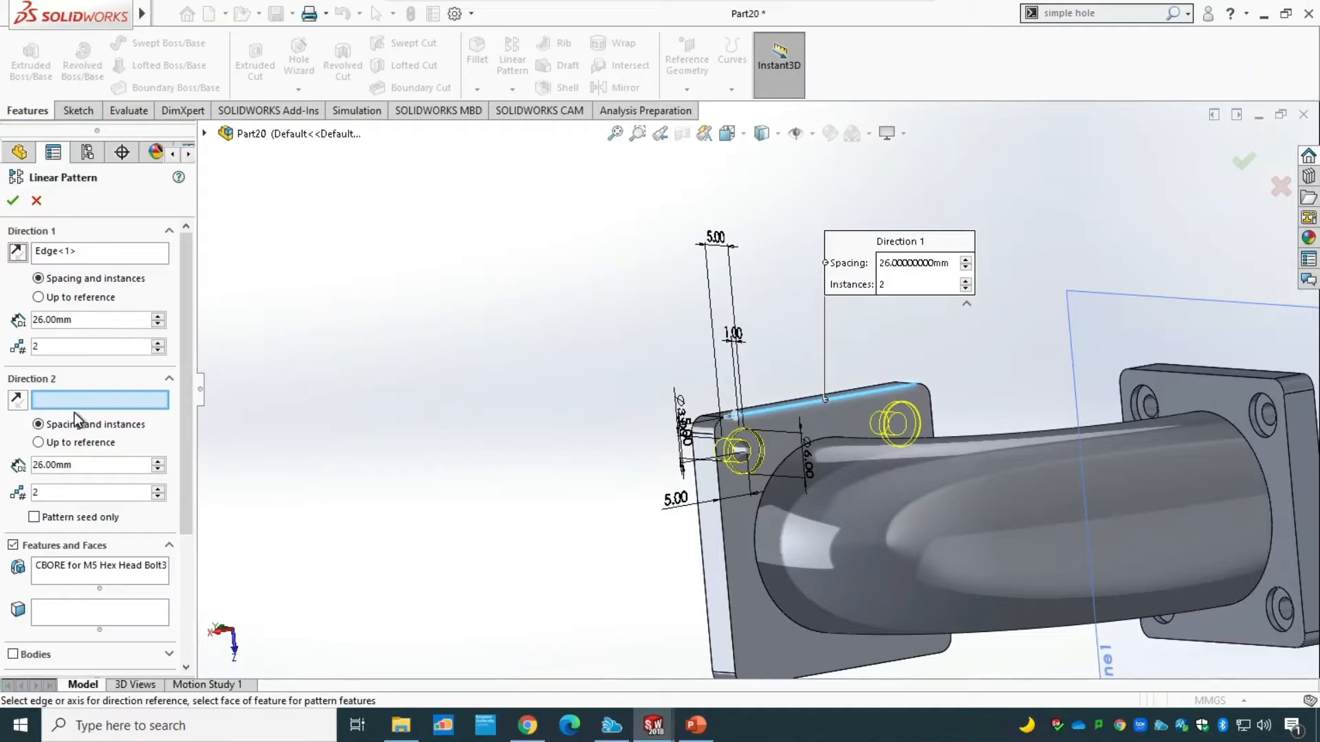
left_click(724, 555)
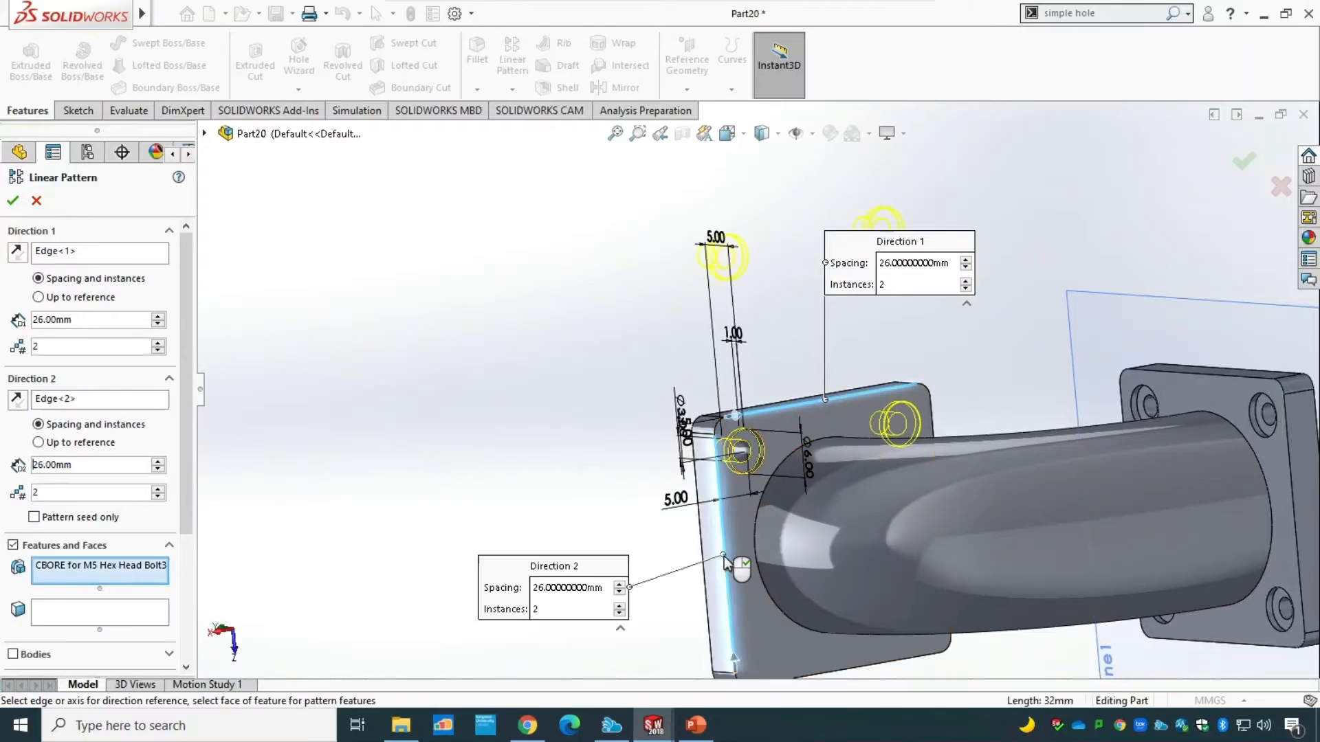
left_click(18, 399)
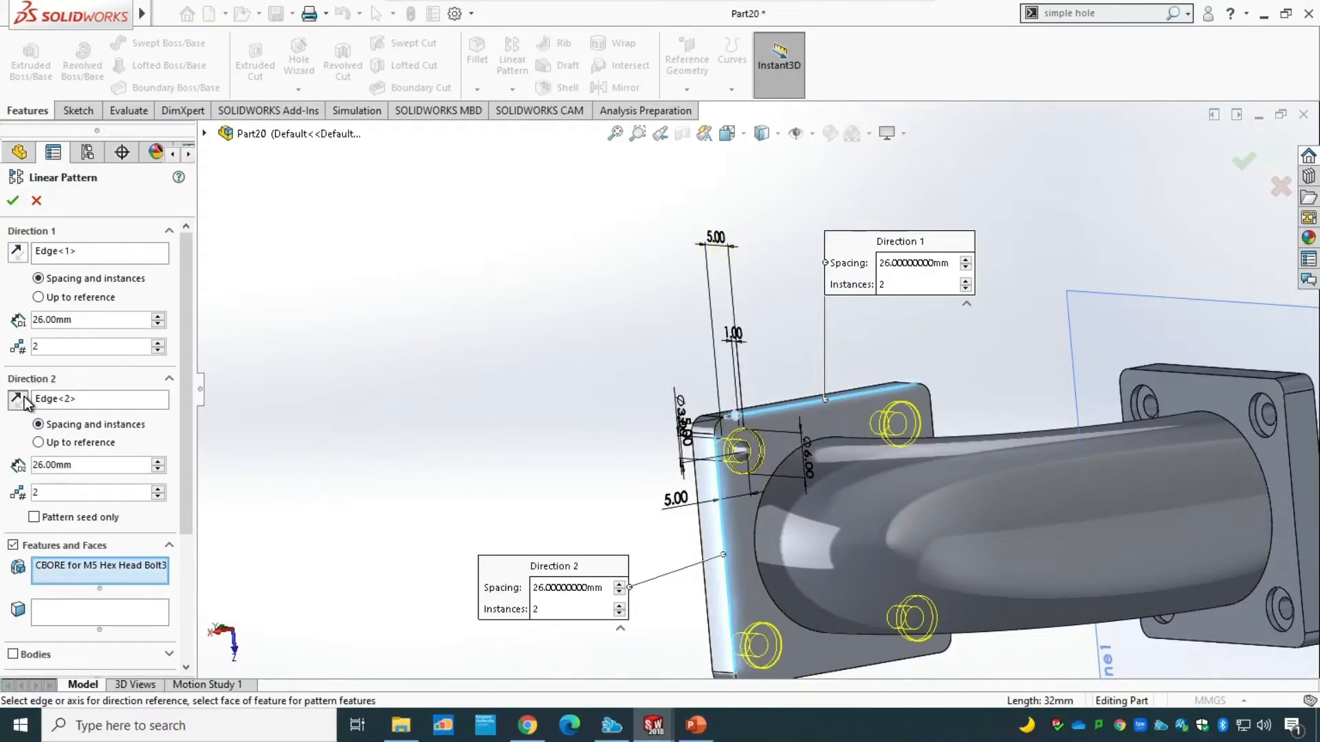
left_click(14, 201)
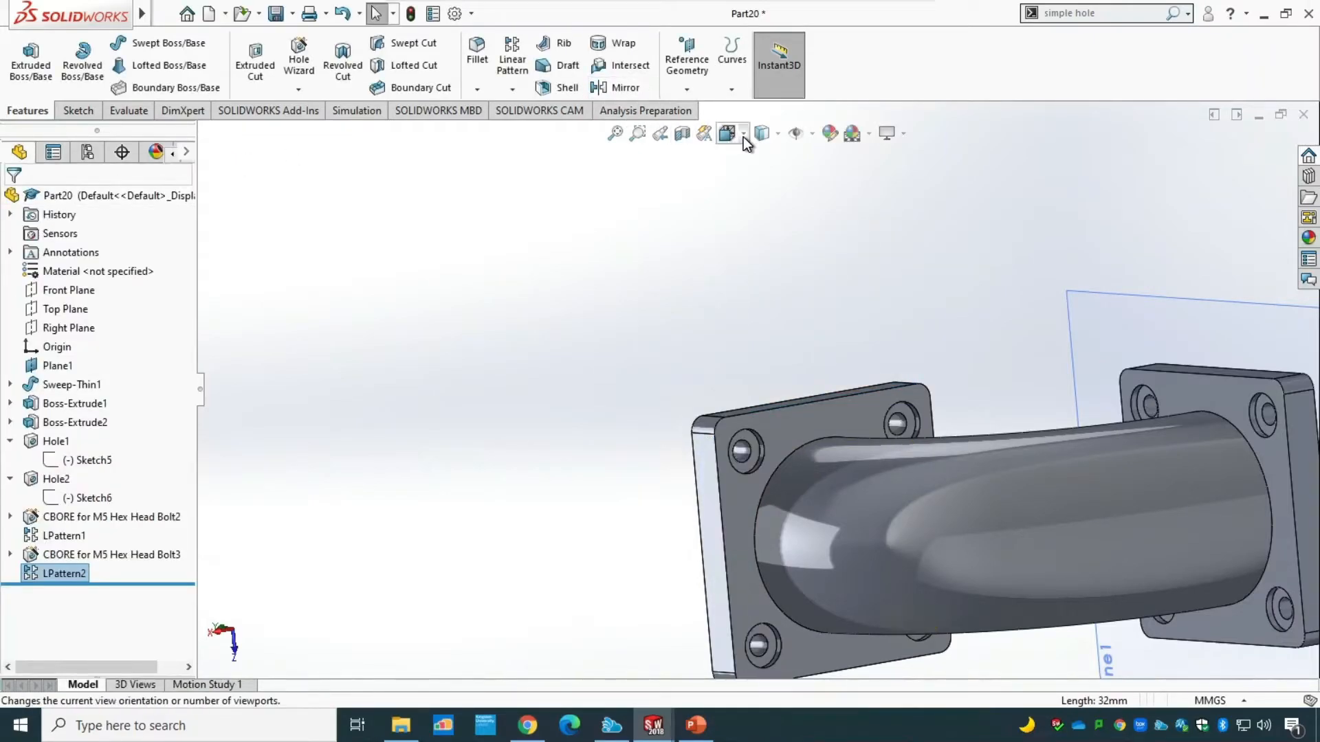
left_click(745, 137)
left_click(828, 182)
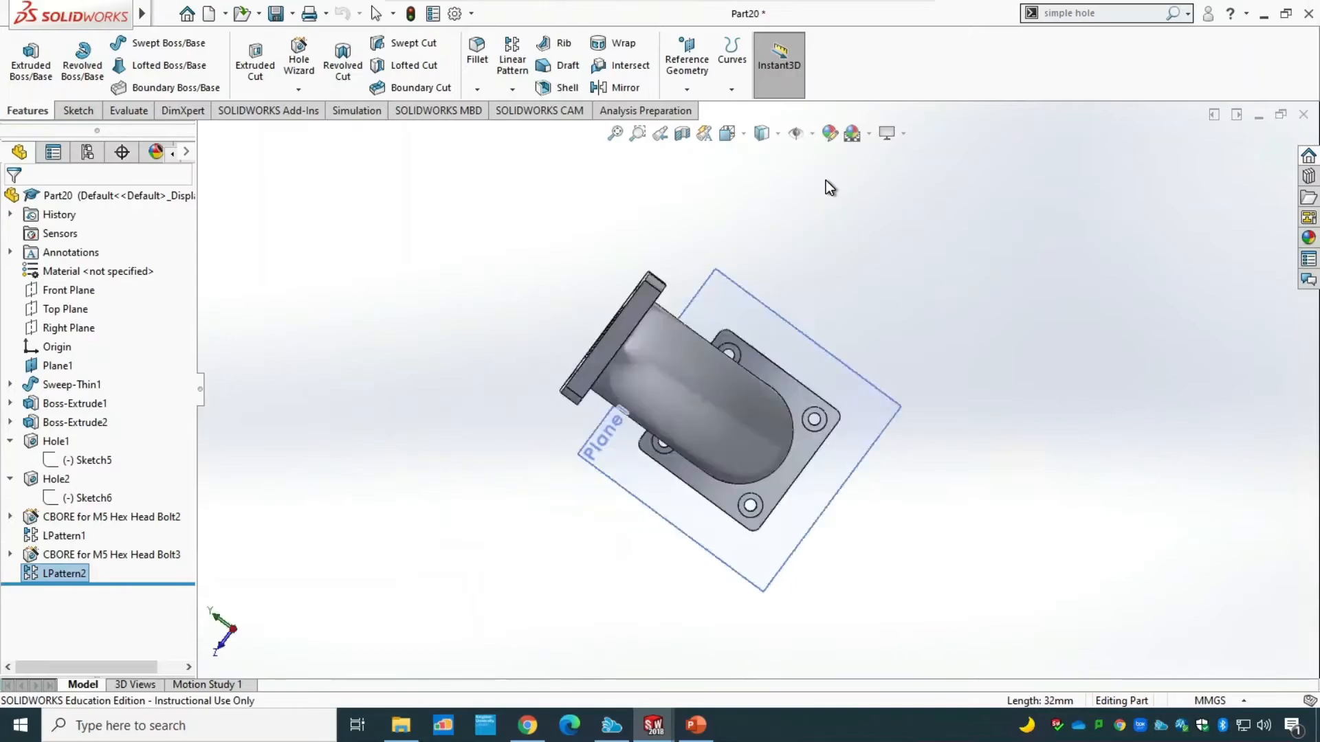
Hide Plane1 so that only the flanged pipe is displayed.
middle_click_drag(899, 465, 962, 457)
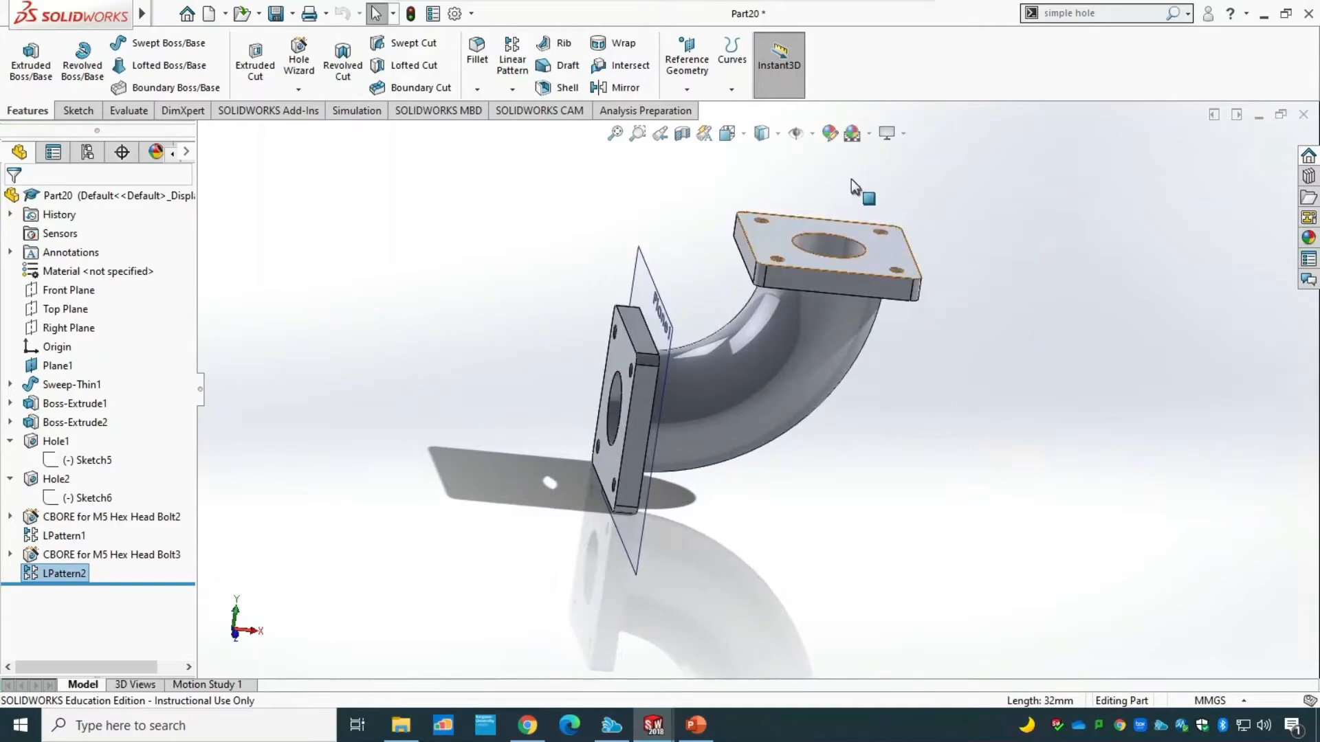
left_click(813, 134)
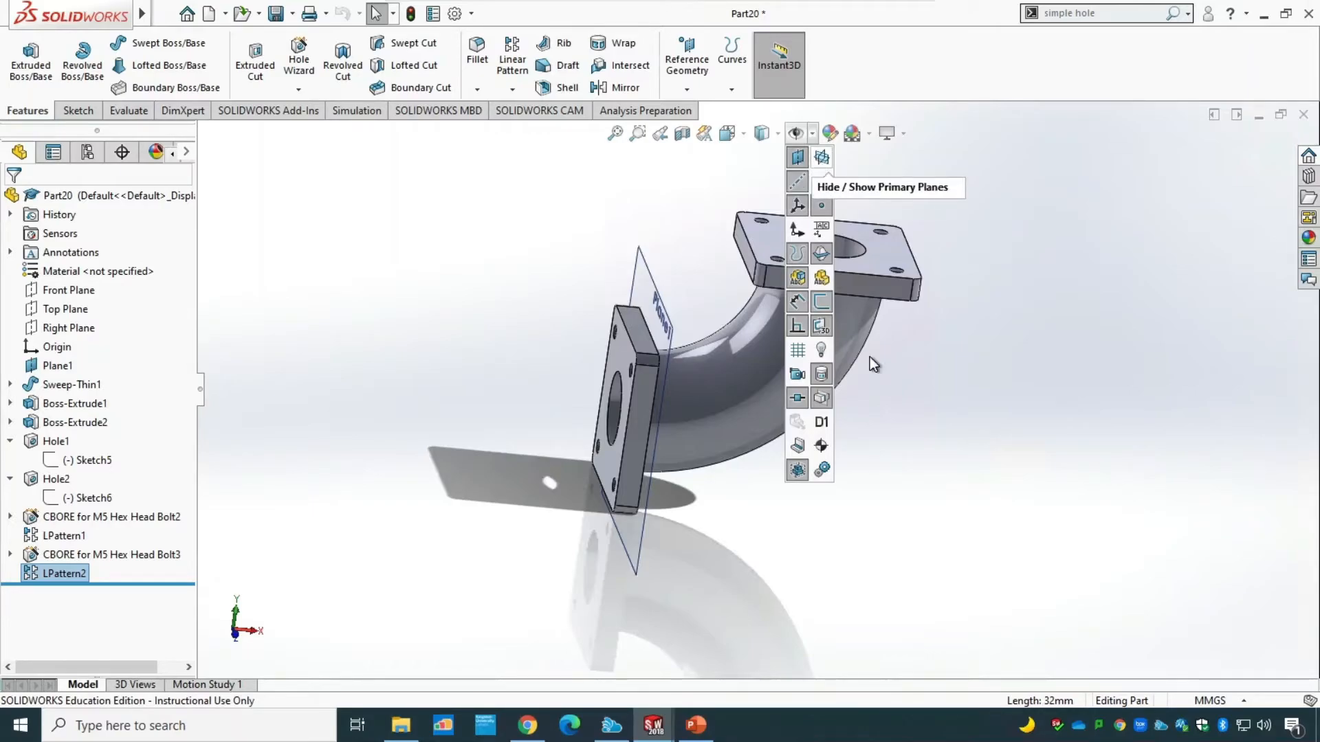
left_click(57, 365)
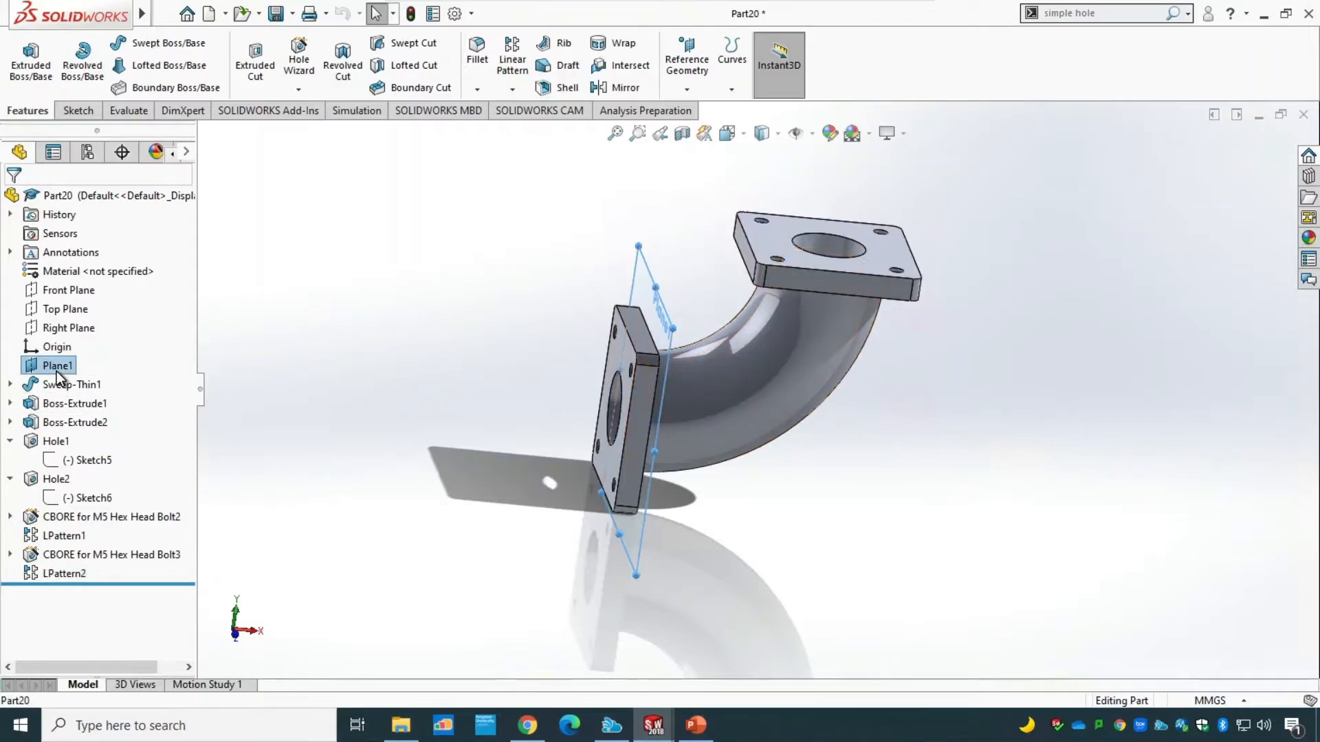
right_click(57, 370)
left_click(96, 345)
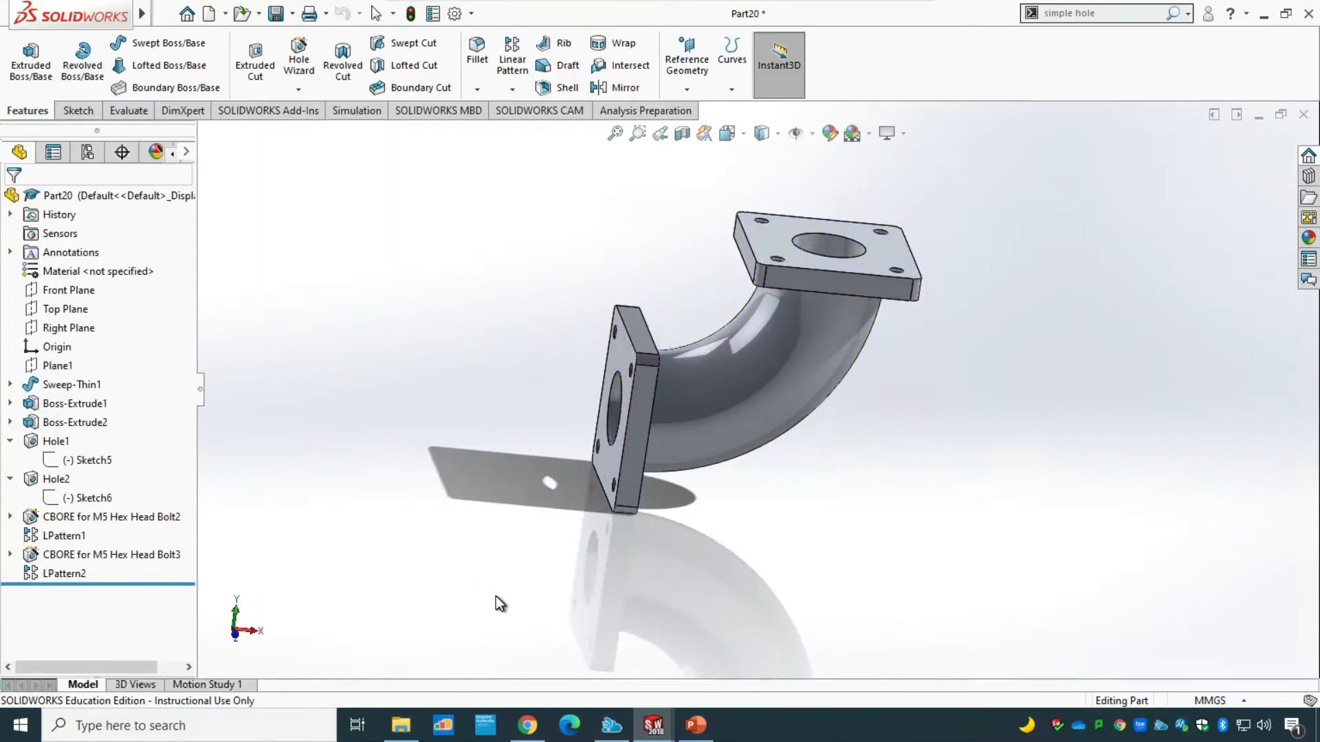
Save the finished flanged pipe part as "Tutorial 2" in the Session 6 folder.
middle_click_drag(496, 595, 566, 579)
key("ctrl+s")
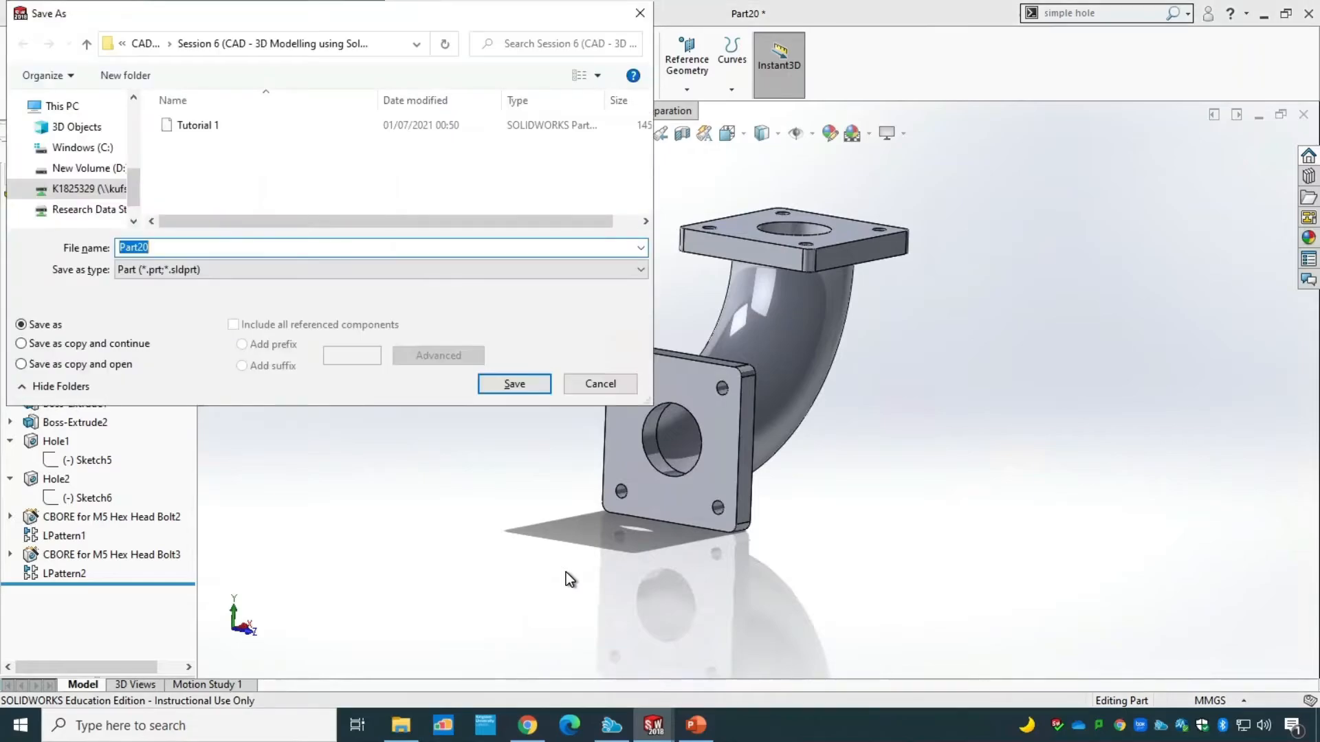
left_click(184, 125)
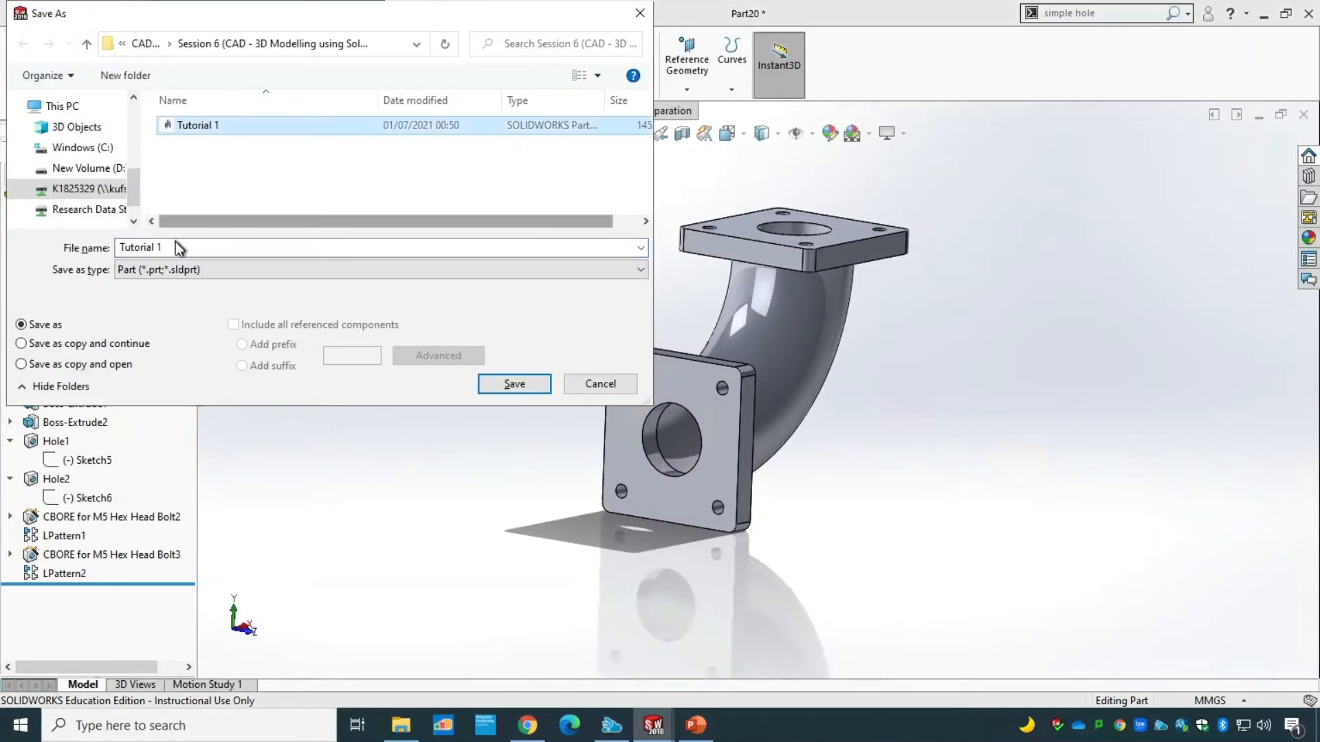
left_click(198, 250)
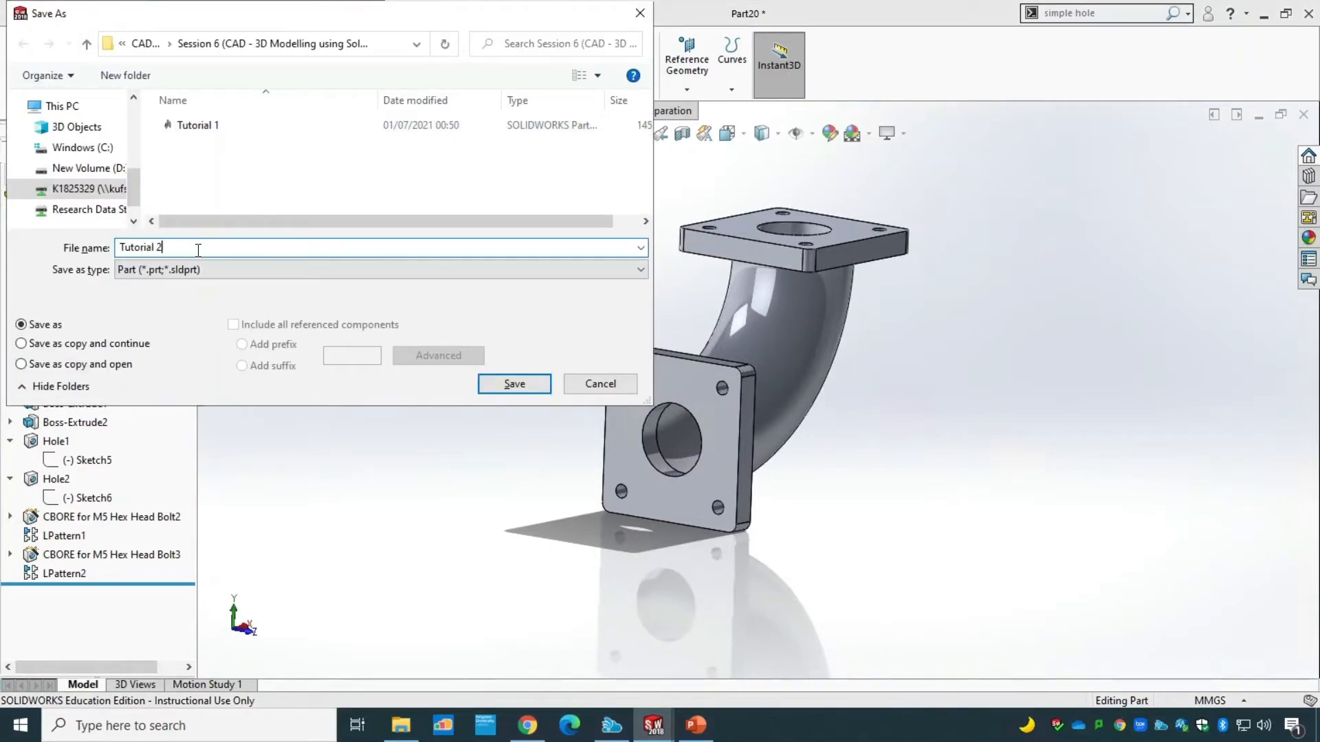
key("Return")
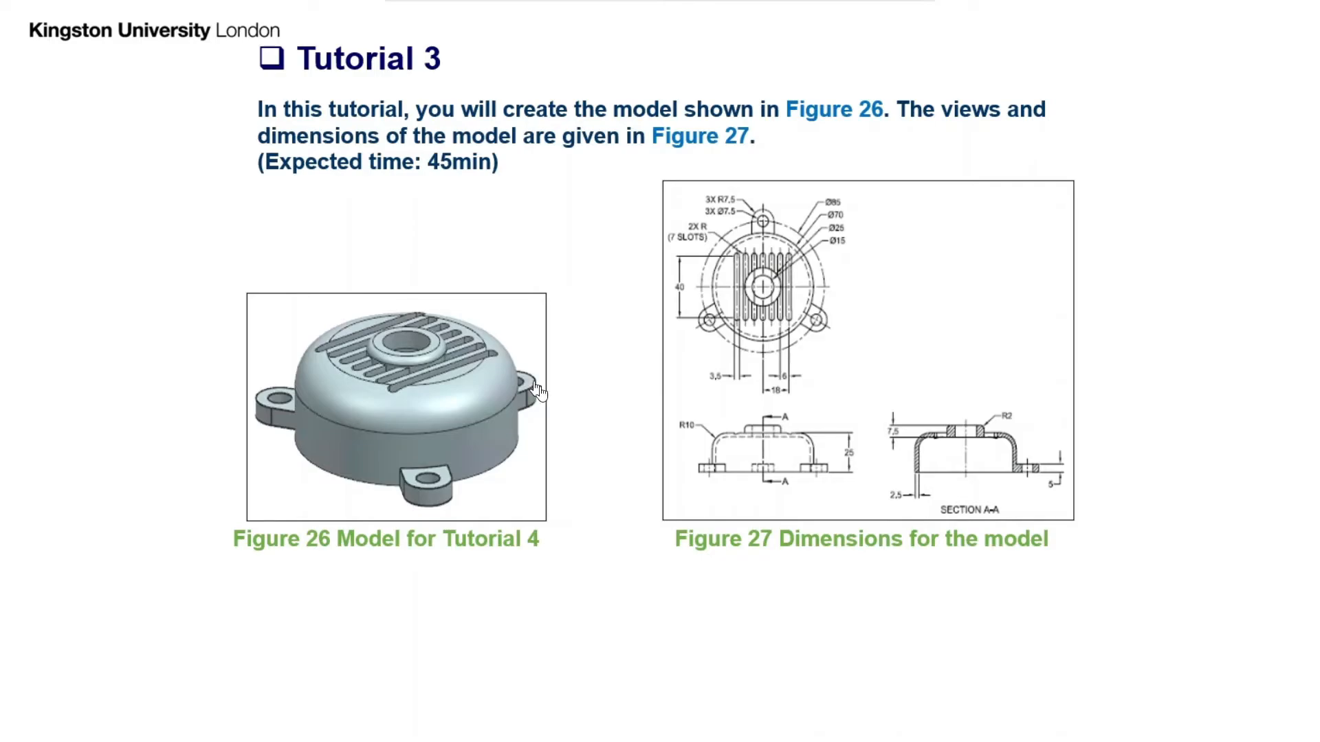
Examine the Tutorial 3 dimension drawing slide, end the slide show and switch back to SOLIDWORKS.
key("Right")
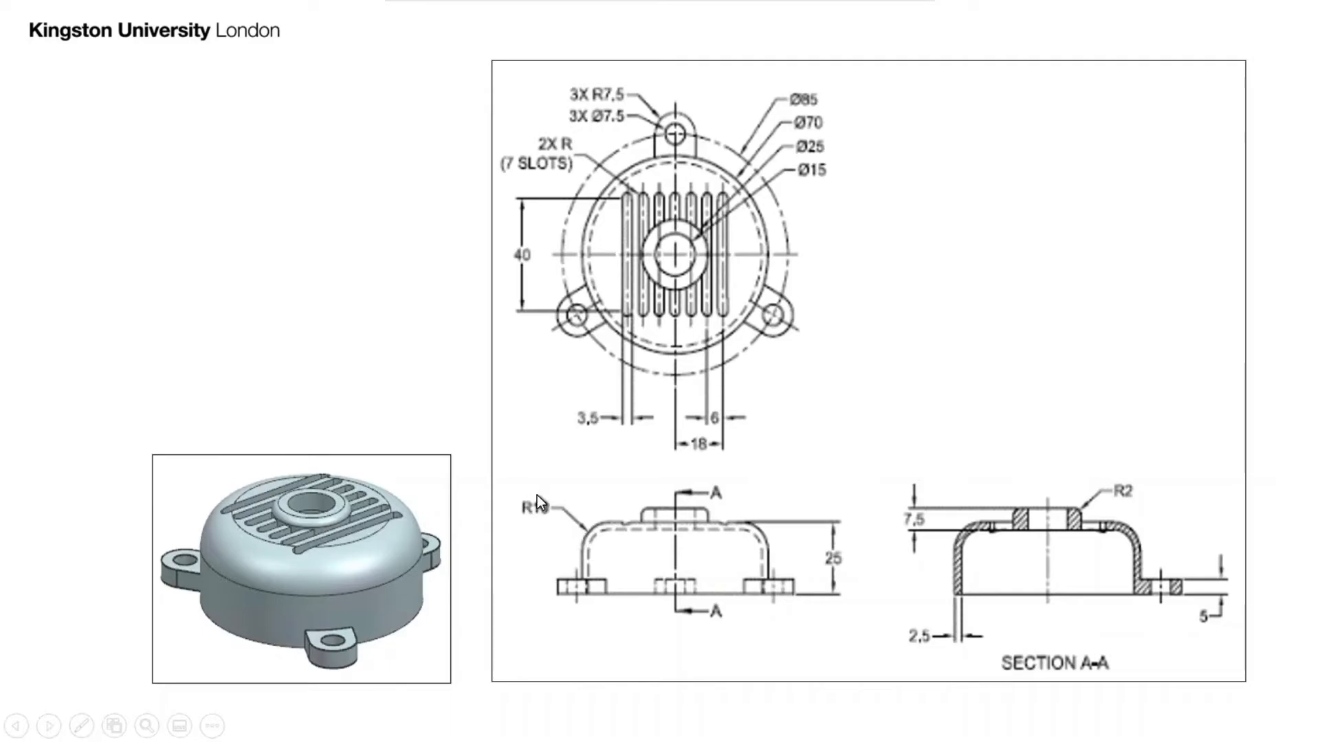
key("Escape")
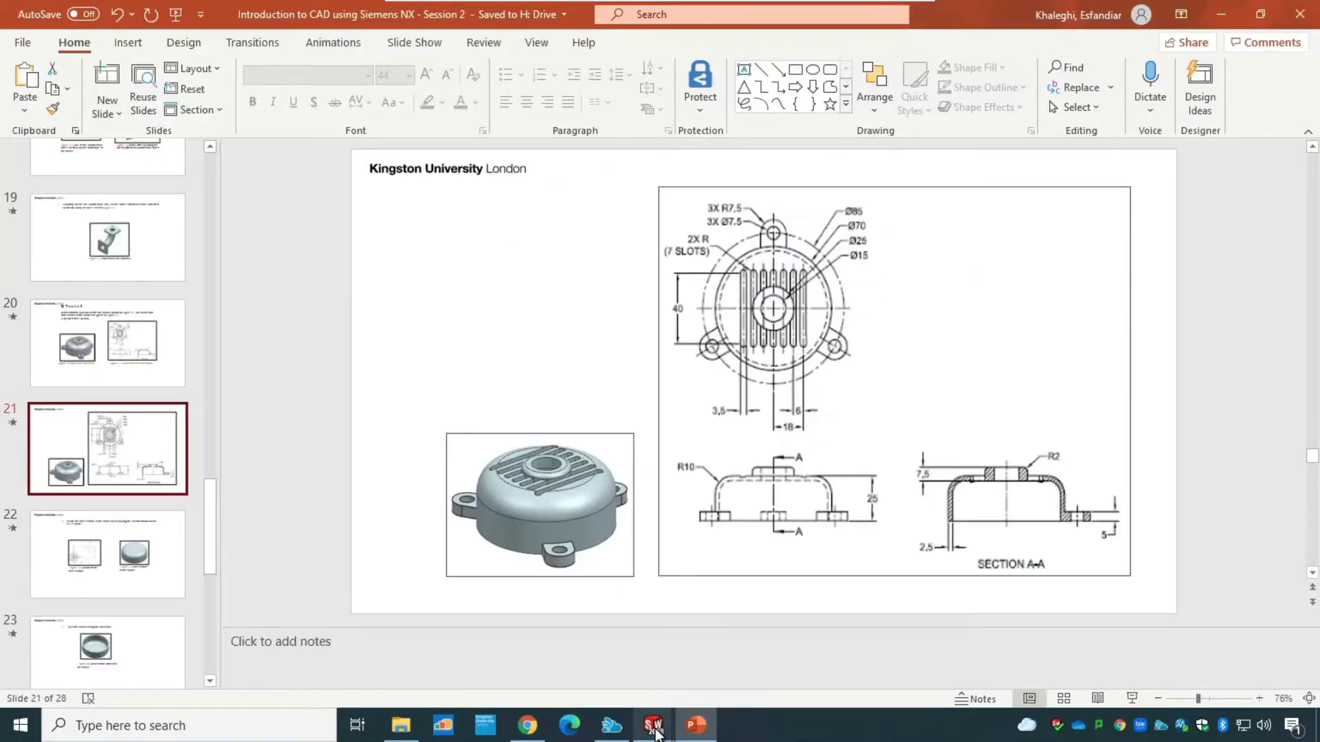
mouse_move(655, 730)
left_click(801, 660)
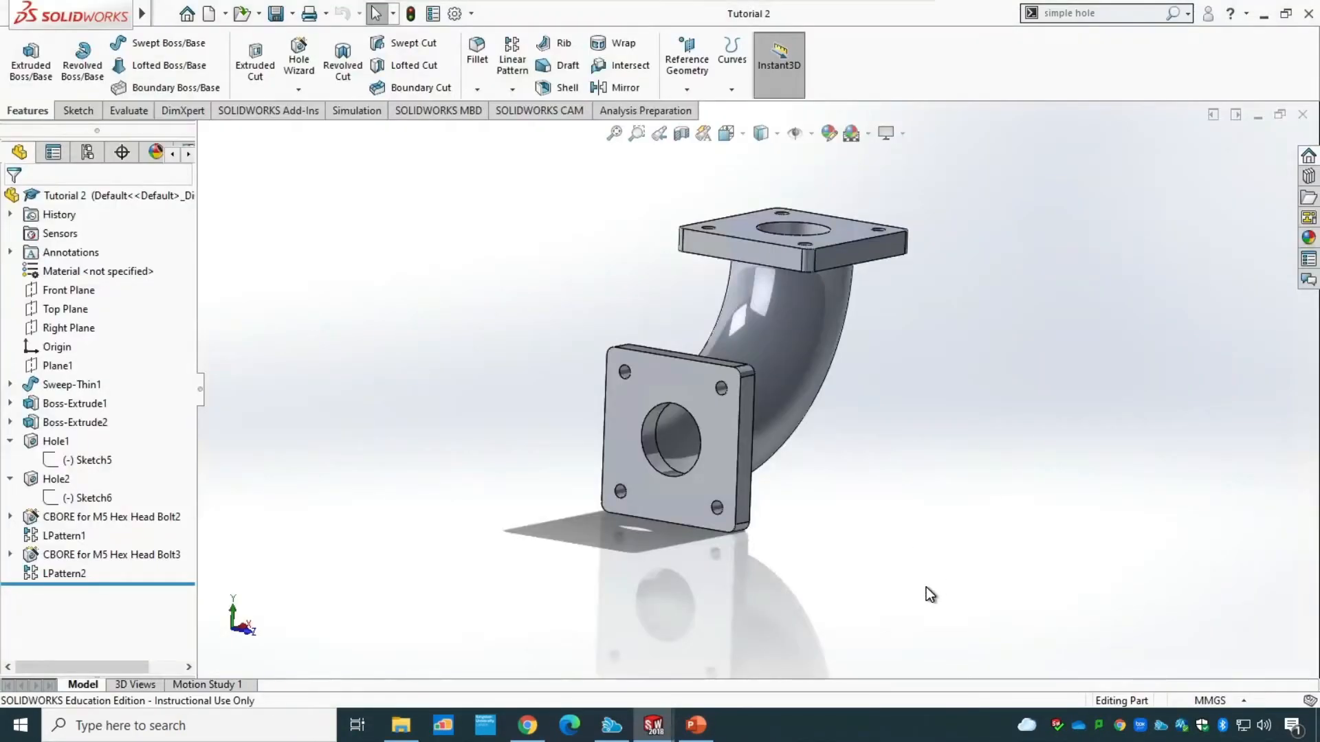
Create a new part and start a sketch on the Front Plane.
key("ctrl+n")
left_click(729, 545)
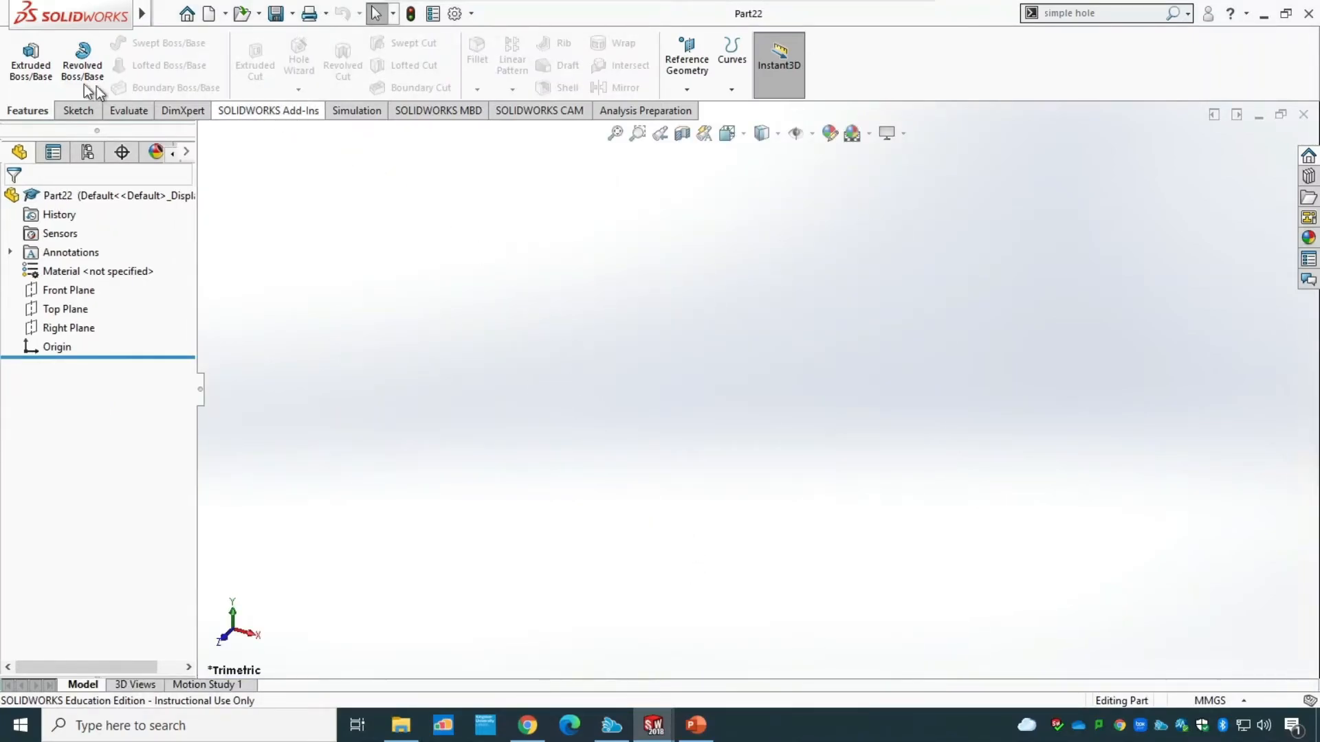
left_click(77, 110)
left_click(20, 60)
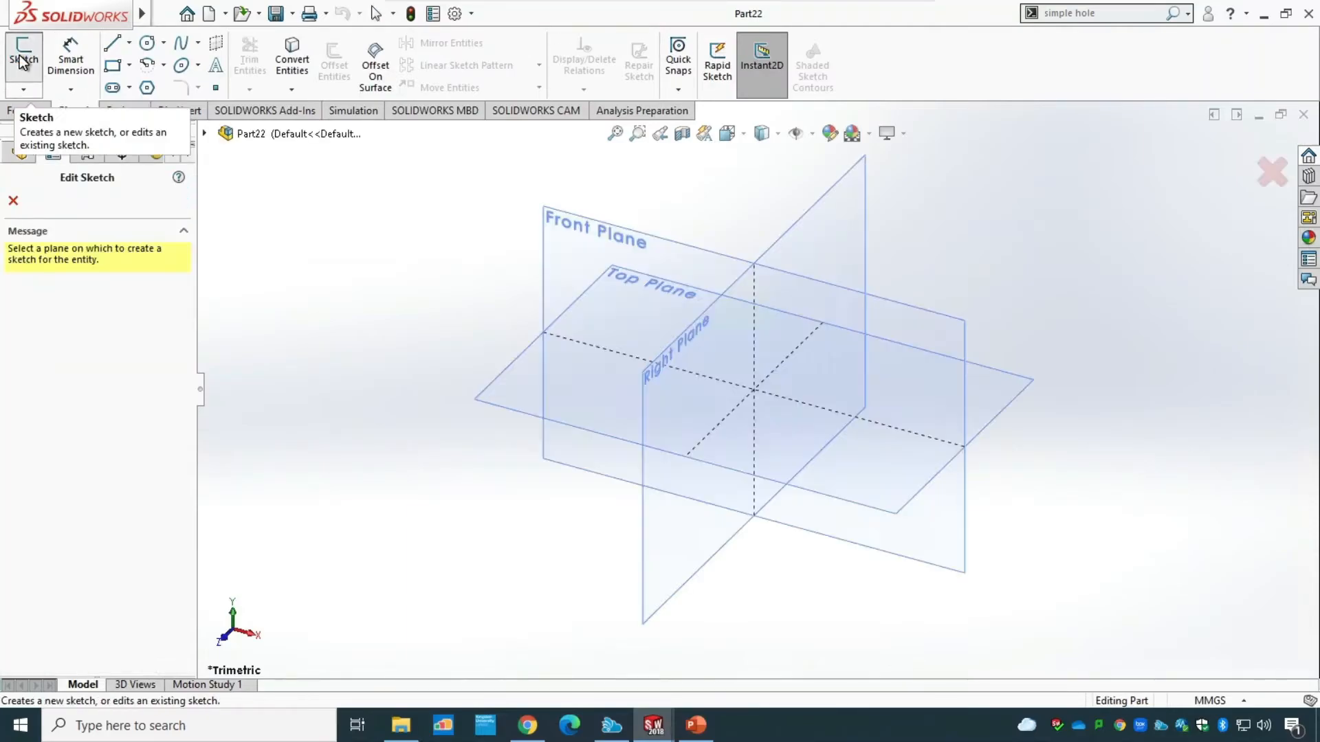
left_click(576, 222)
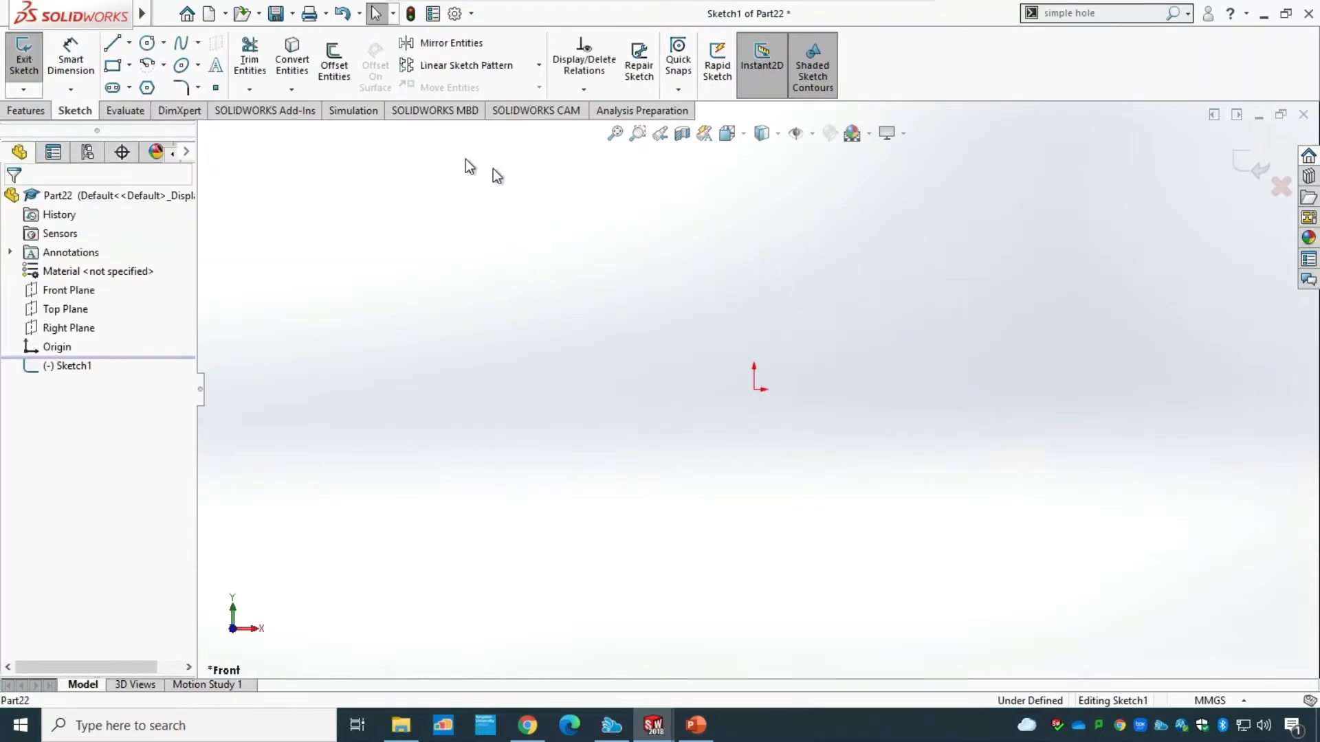
Sketch a corner rectangle about 67 mm high, starting at the origin and extending up and to the right.
left_click(112, 65)
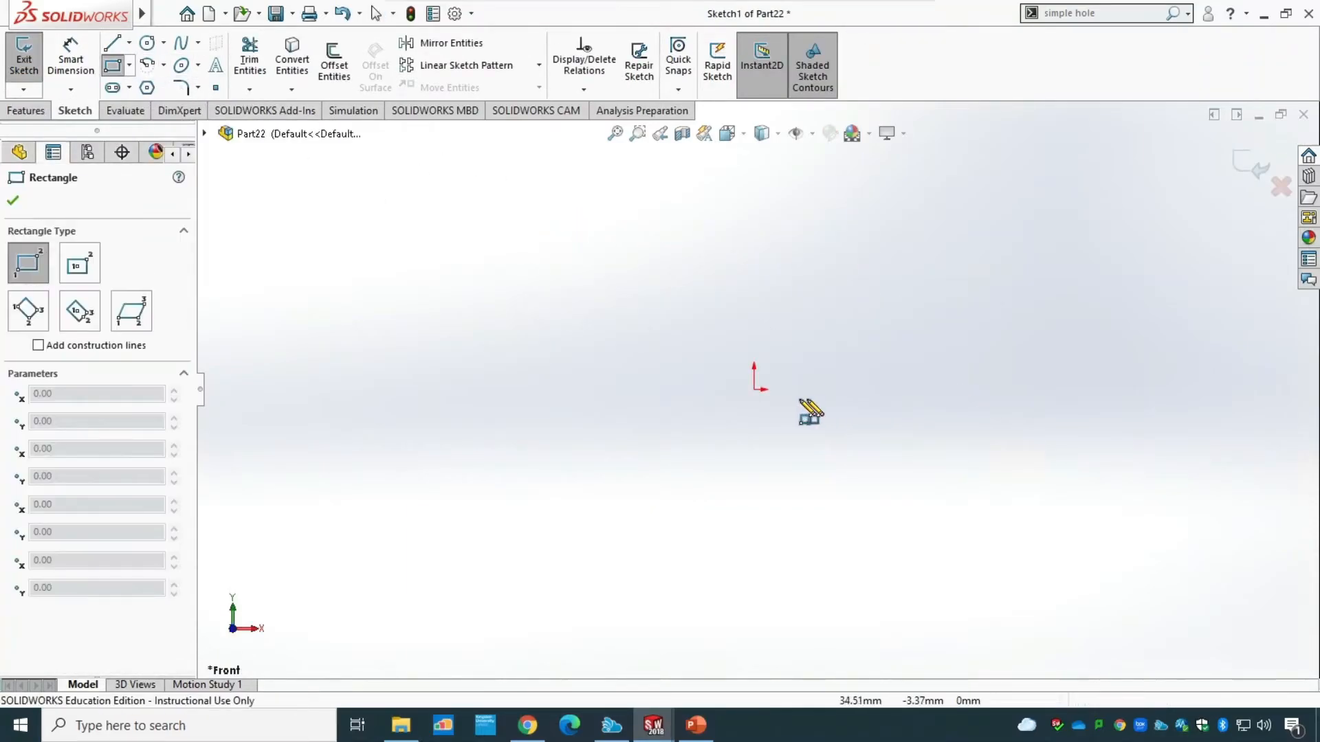
left_click(754, 389)
left_click(1112, 209)
key("Escape")
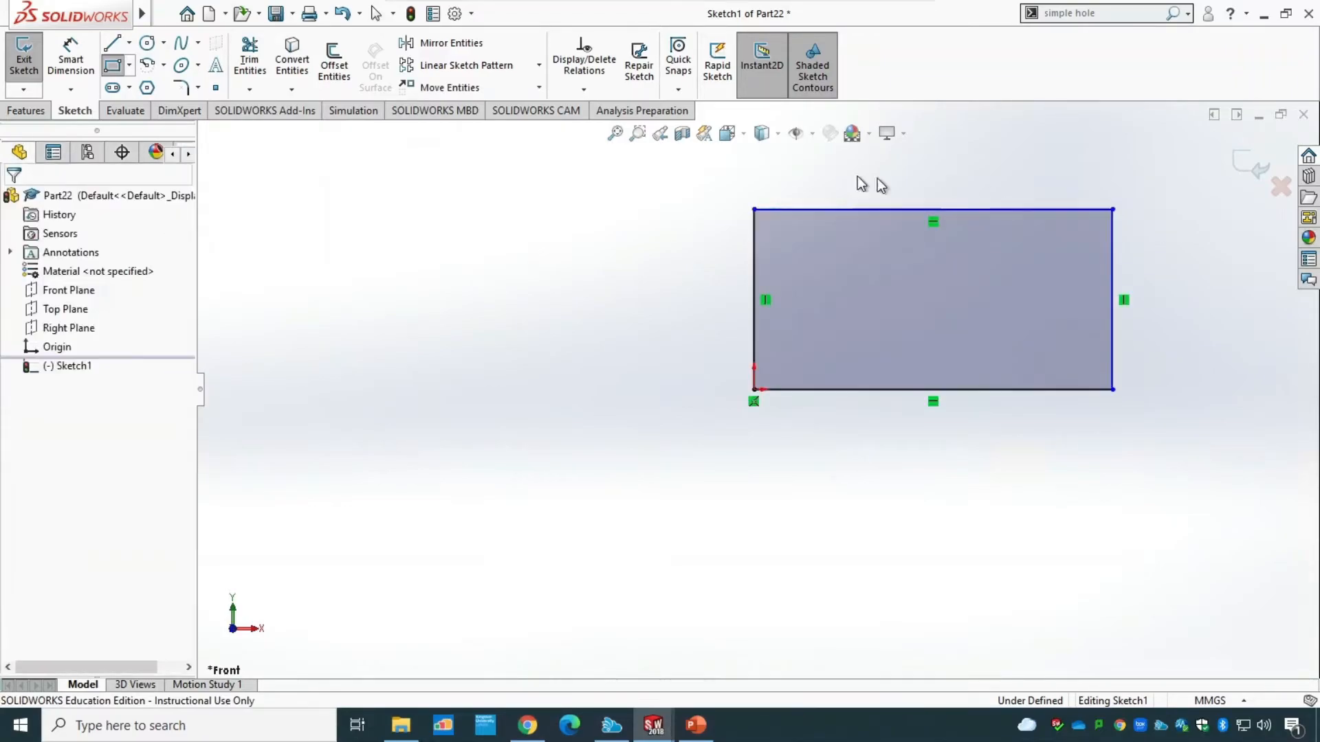
Dimension the rectangle 25 mm high along its left edge and 35 mm wide along its bottom edge.
left_click(76, 63)
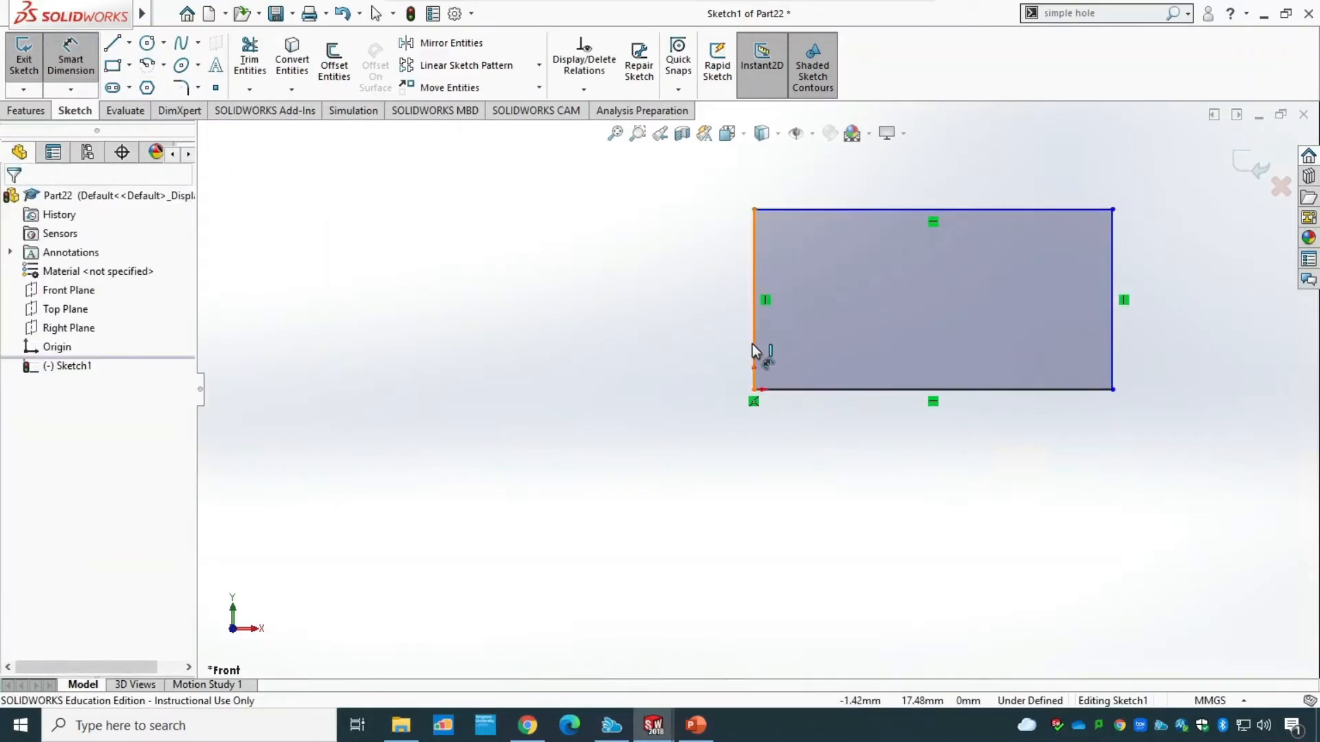
left_click(754, 344)
left_click(616, 301)
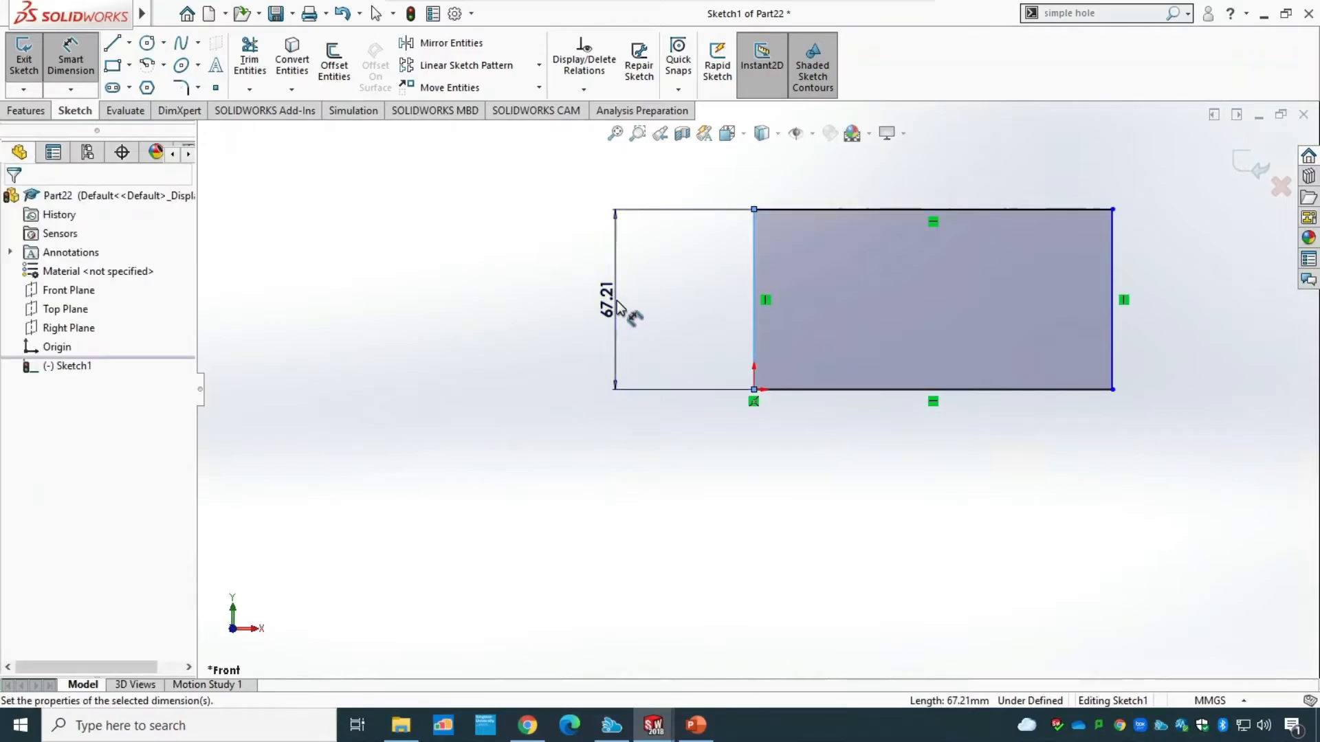
type("25")
key("Return")
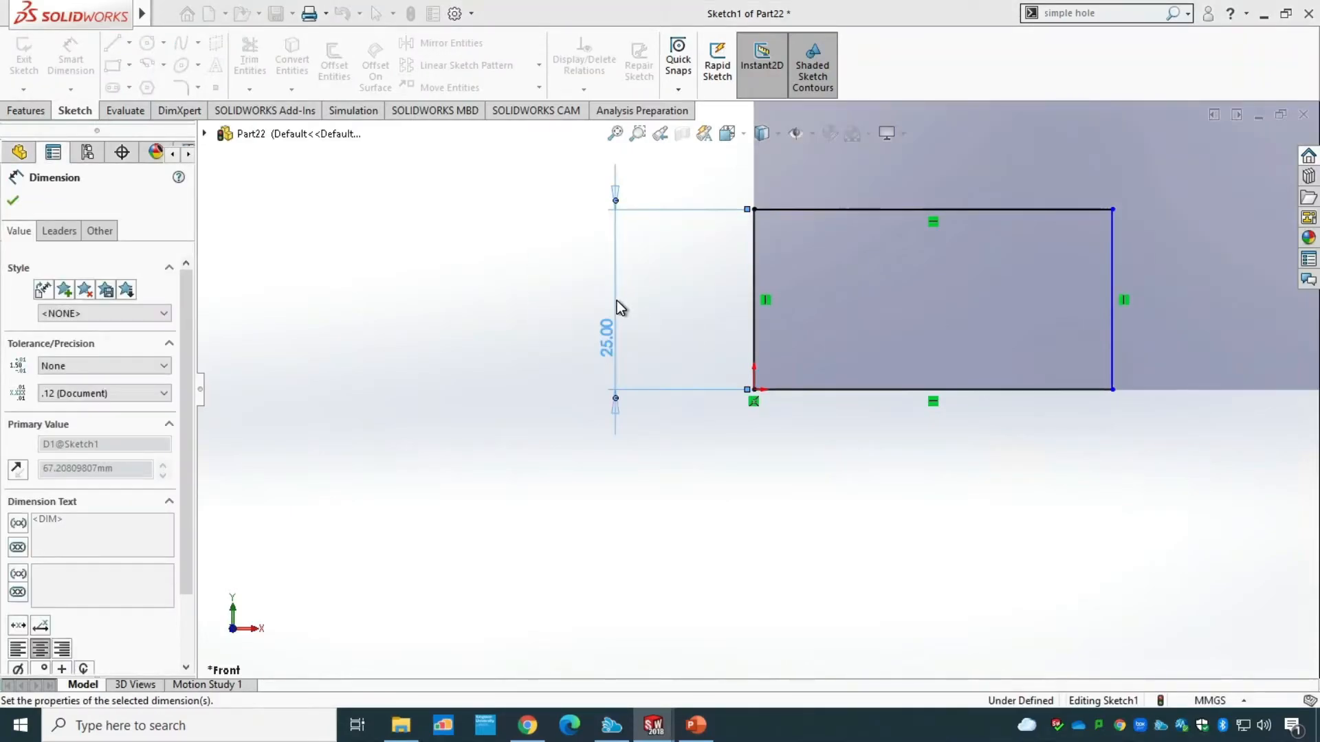
left_click(957, 389)
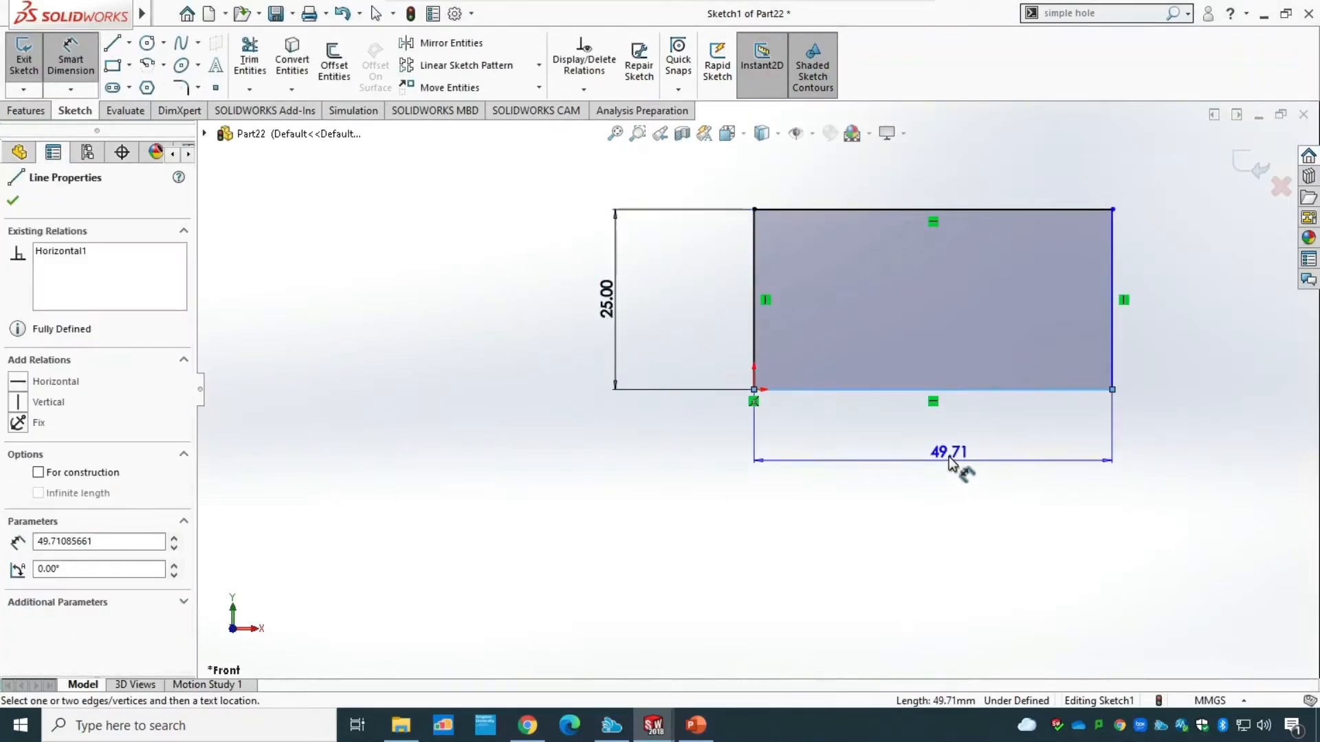
left_click(942, 468)
type("35")
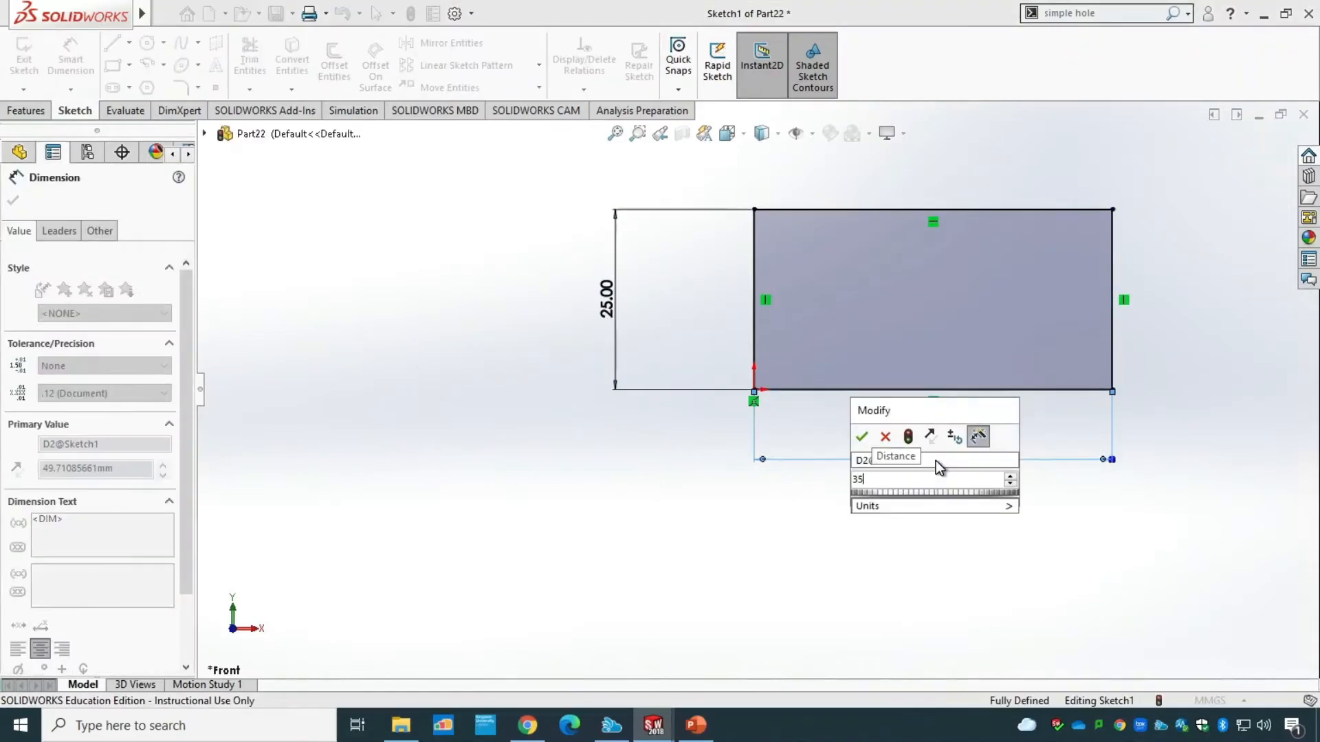
key("Return")
Round the rectangle's upper-right corner with a 10 mm sketch fillet and exit the sketch.
left_click(181, 88)
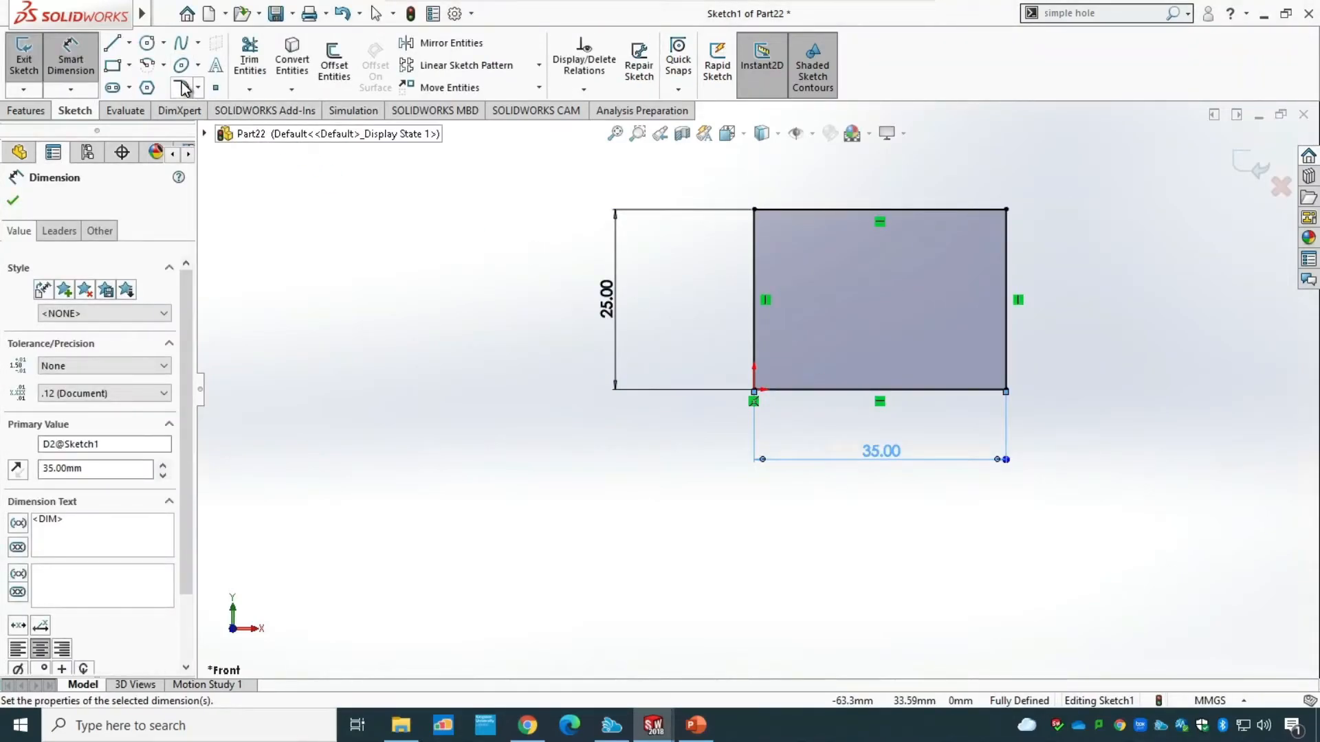
left_click(957, 209)
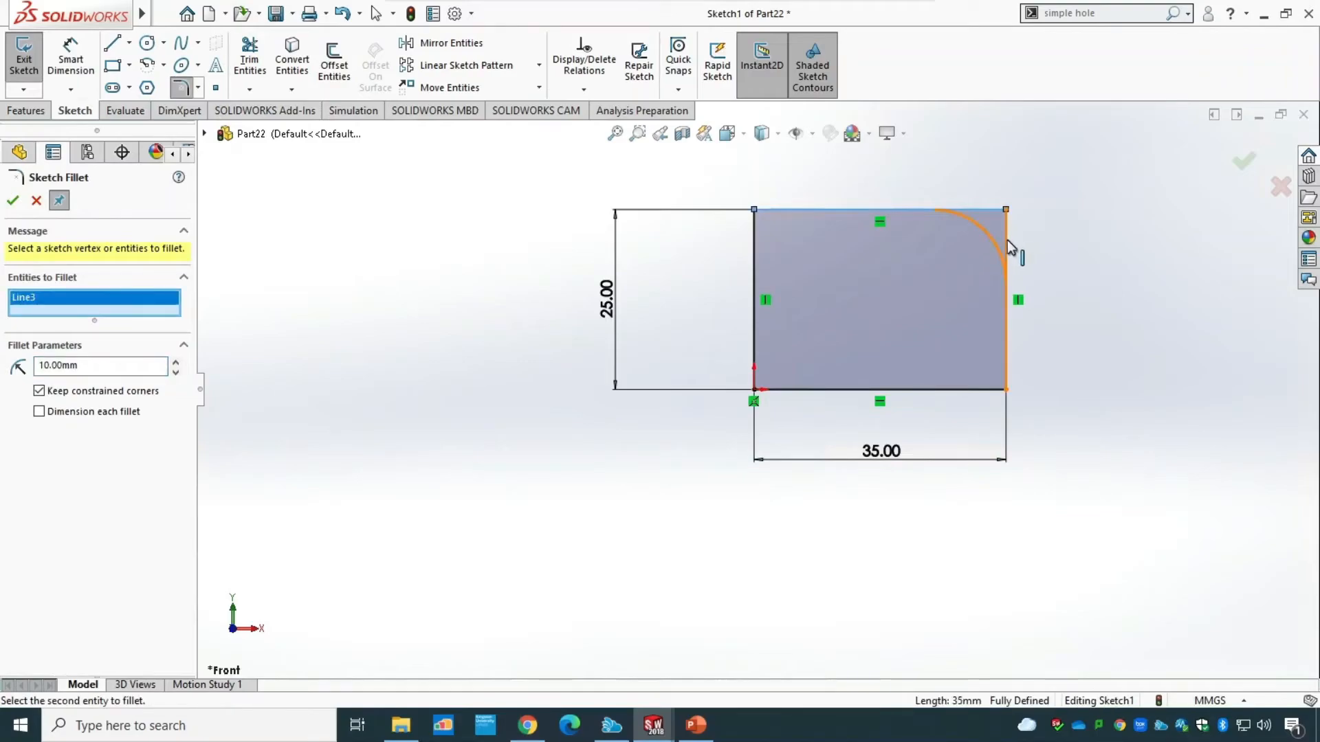
left_click(1006, 242)
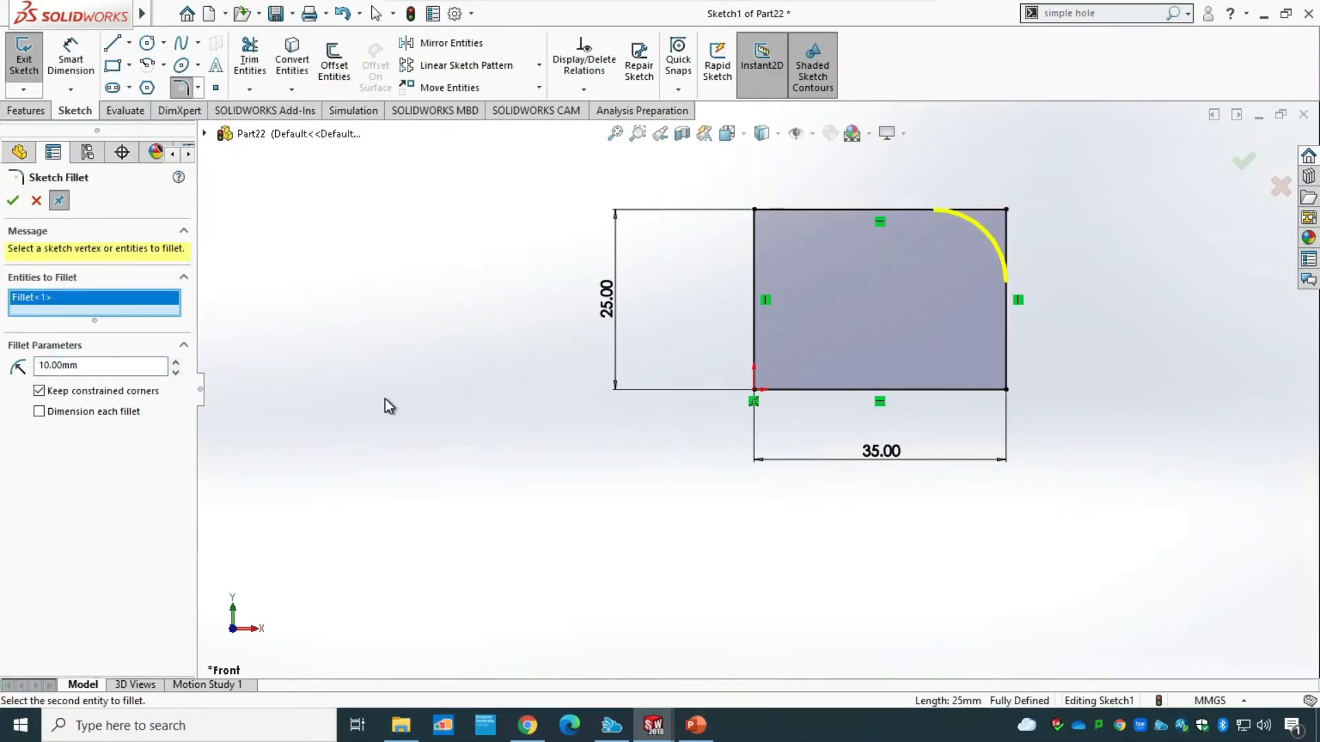
left_click(13, 200)
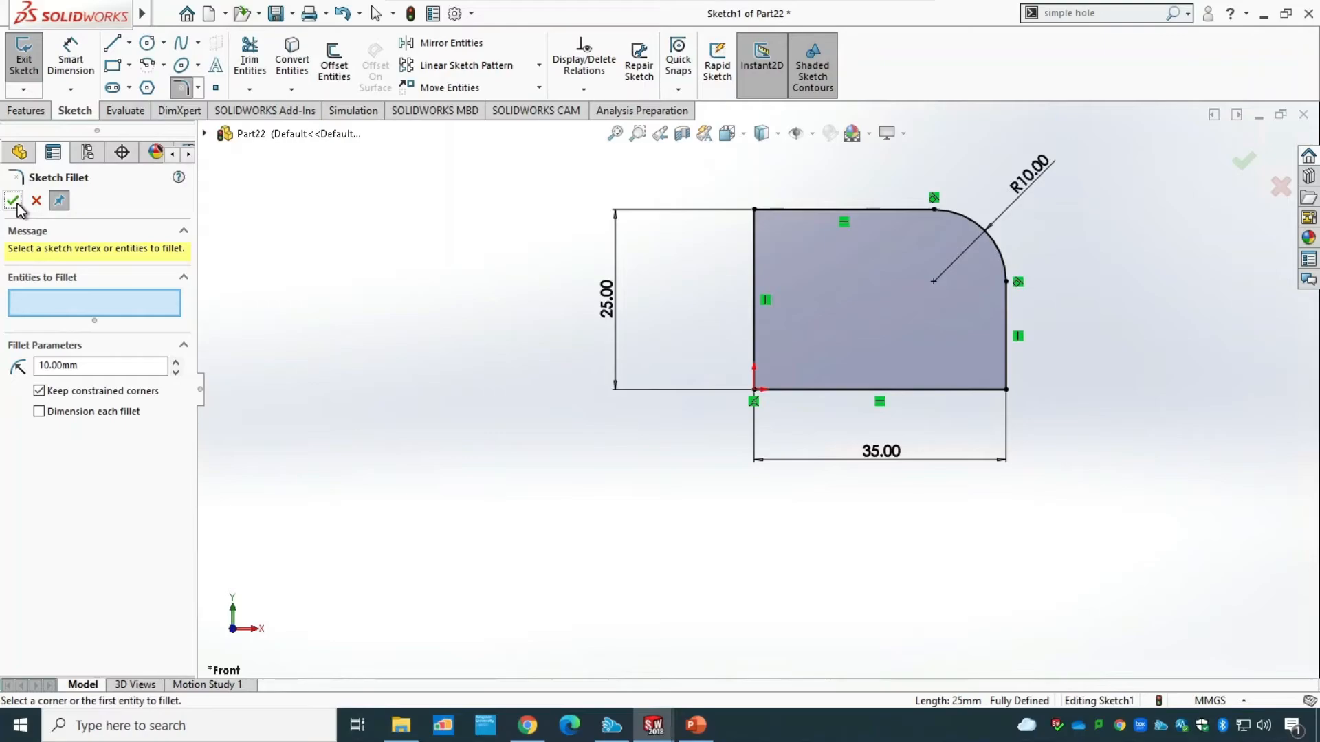
left_click(24, 64)
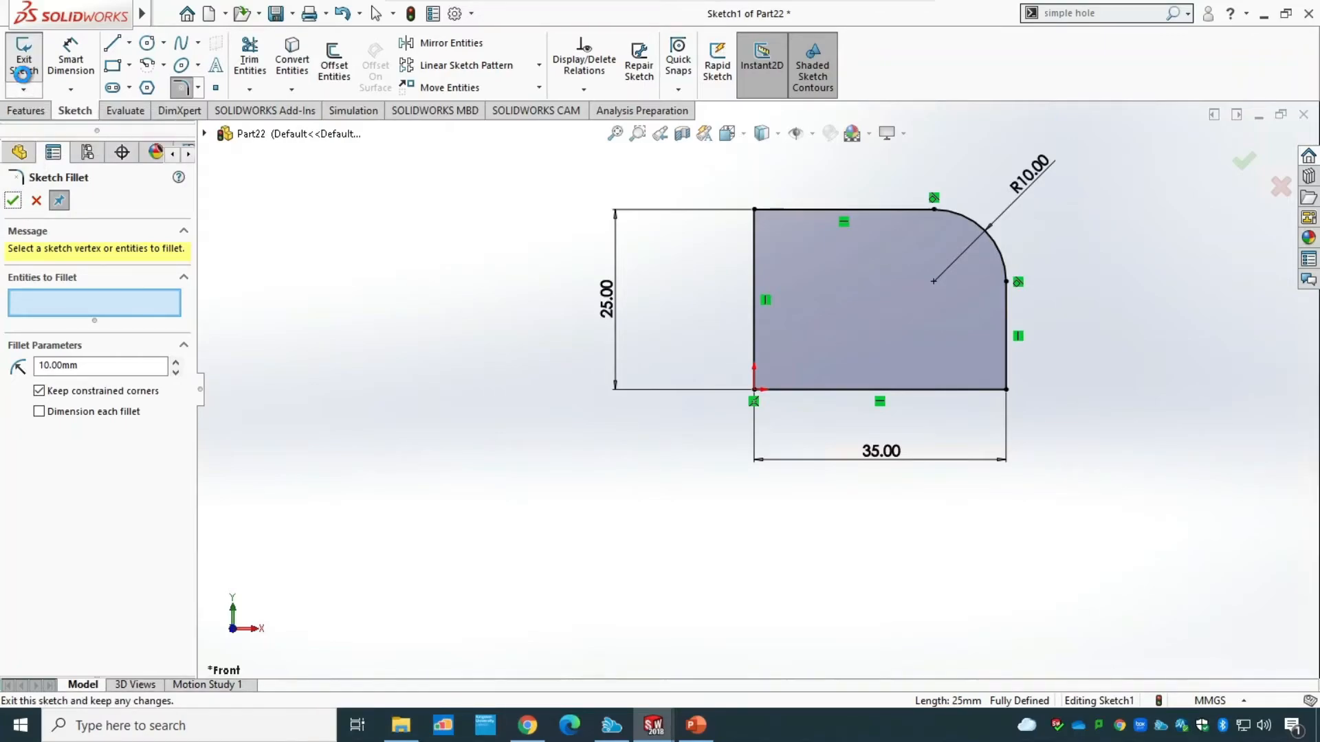
Revolve the filleted profile 360 degrees about its left vertical line into a solid body.
left_click(31, 112)
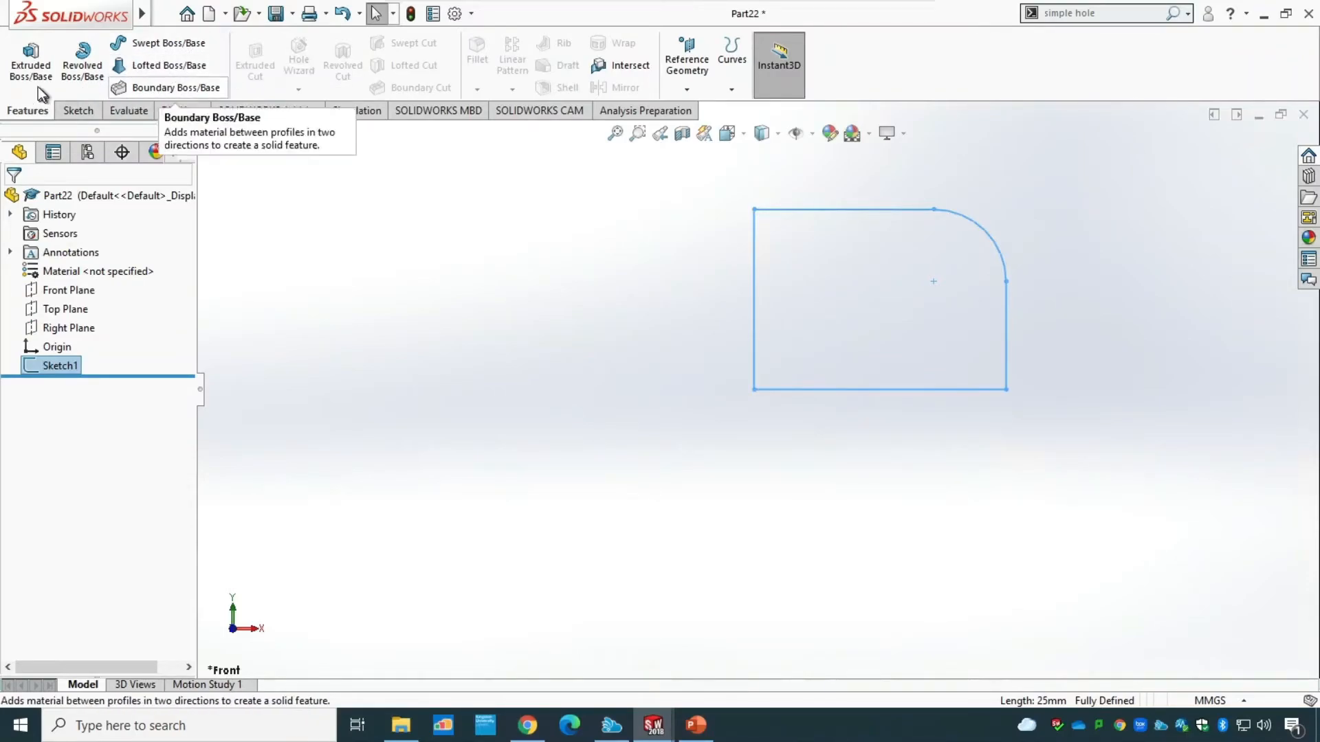
left_click(88, 79)
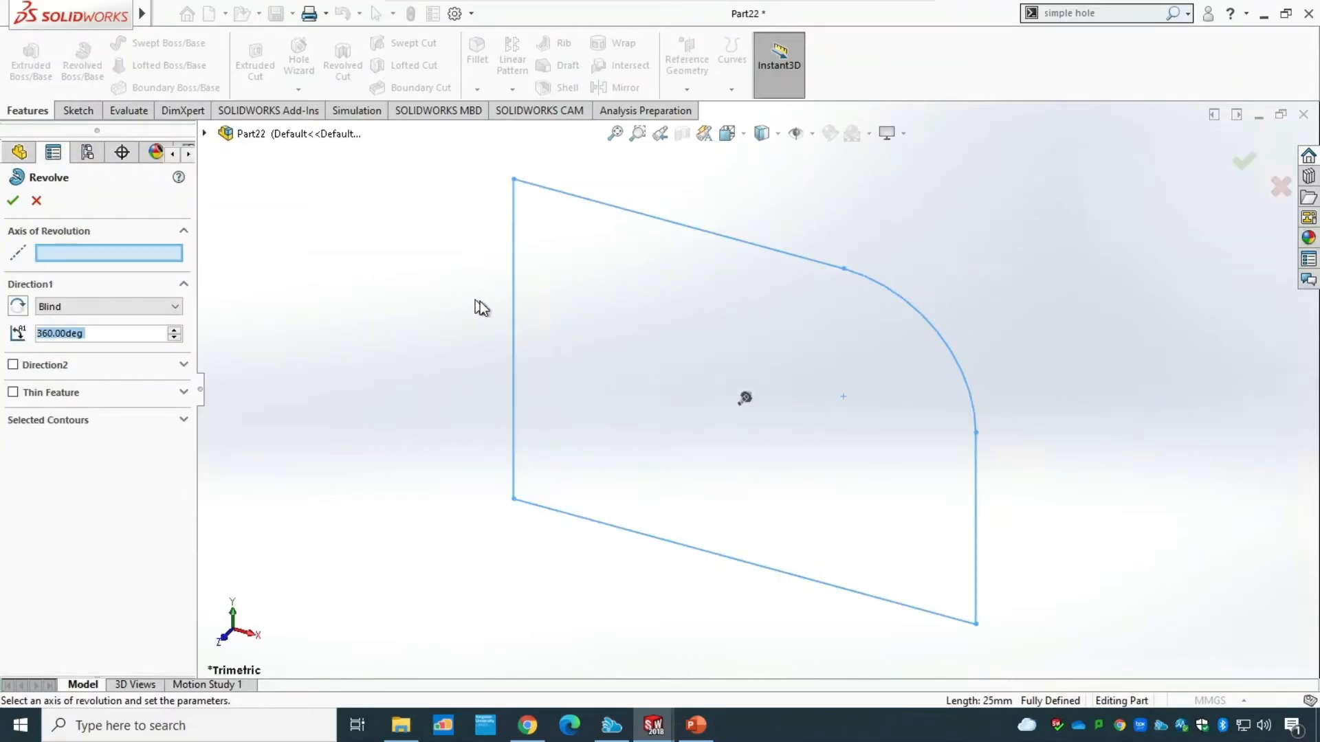
left_click(514, 313)
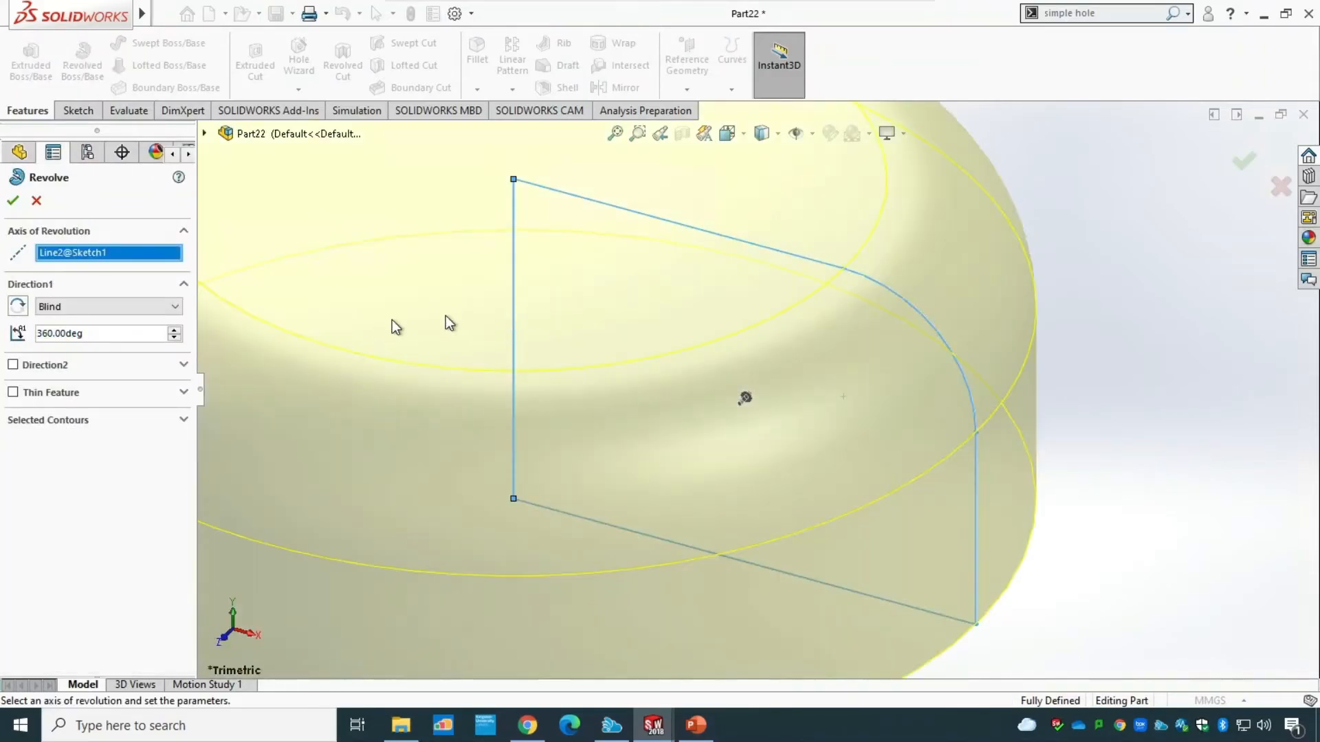
left_click(14, 200)
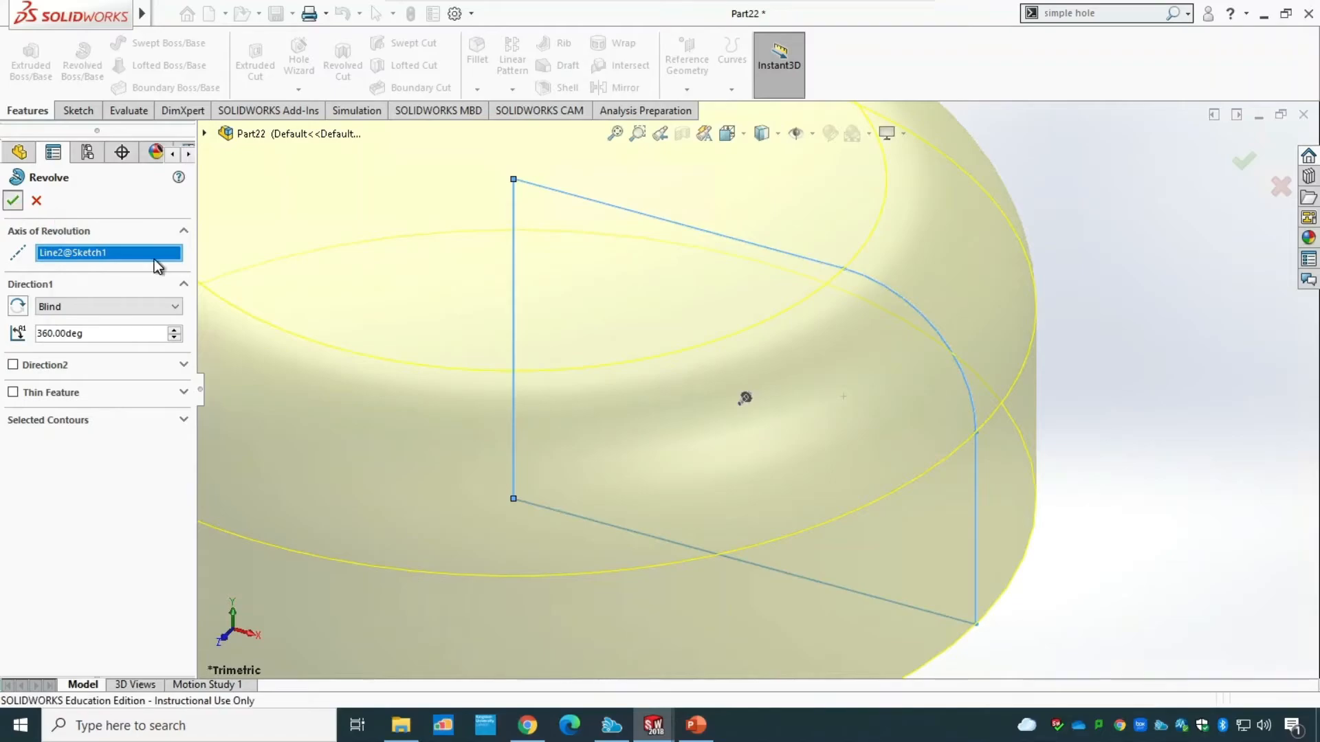
left_click(615, 133)
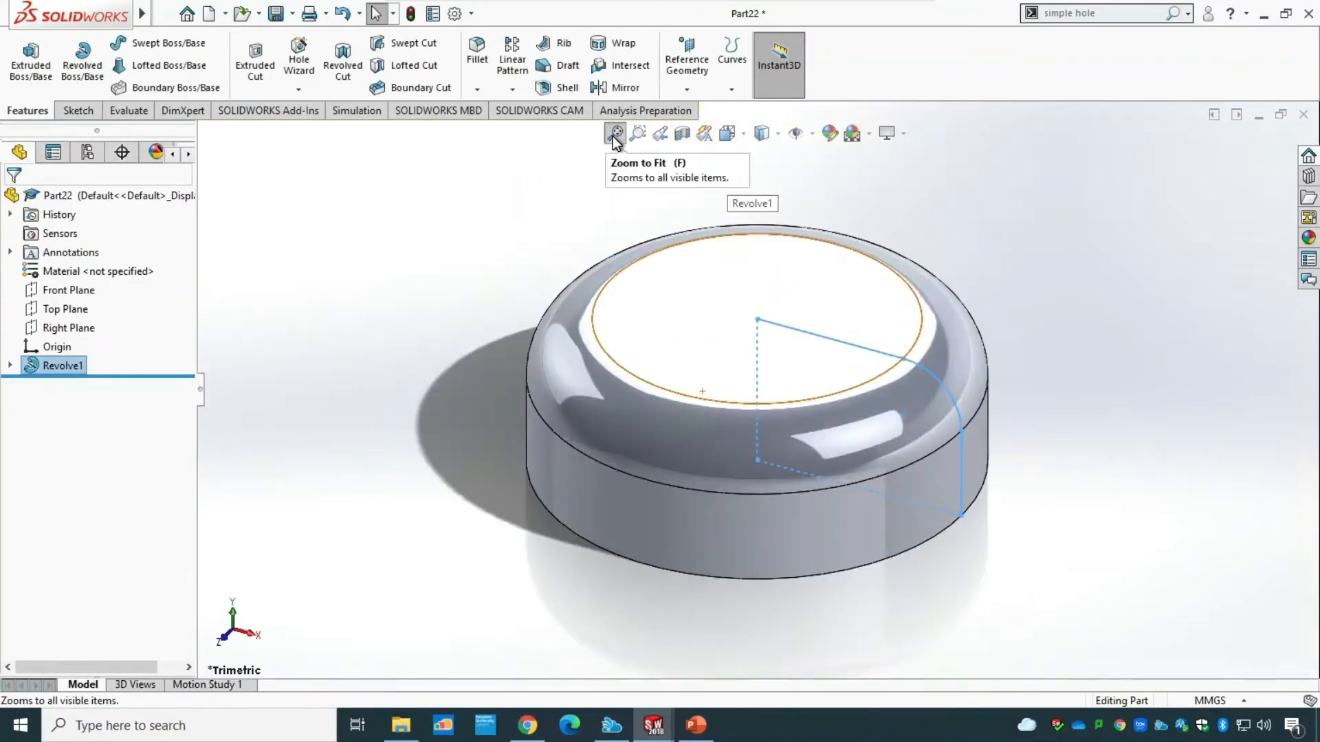
Check the wall thickness on the PowerPoint drawing and shell the revolved body to 2.5 mm, removing its flat bottom face.
middle_click_drag(466, 588, 752, 436)
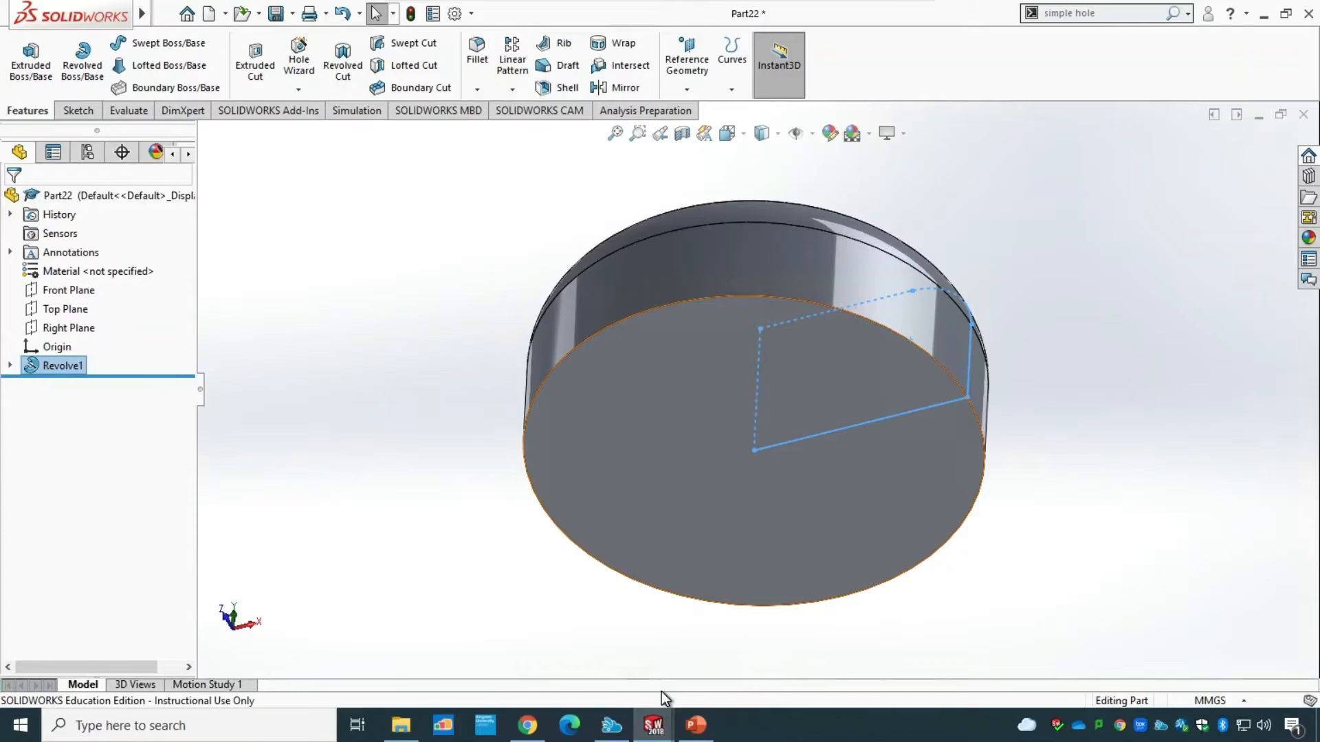
left_click(706, 735)
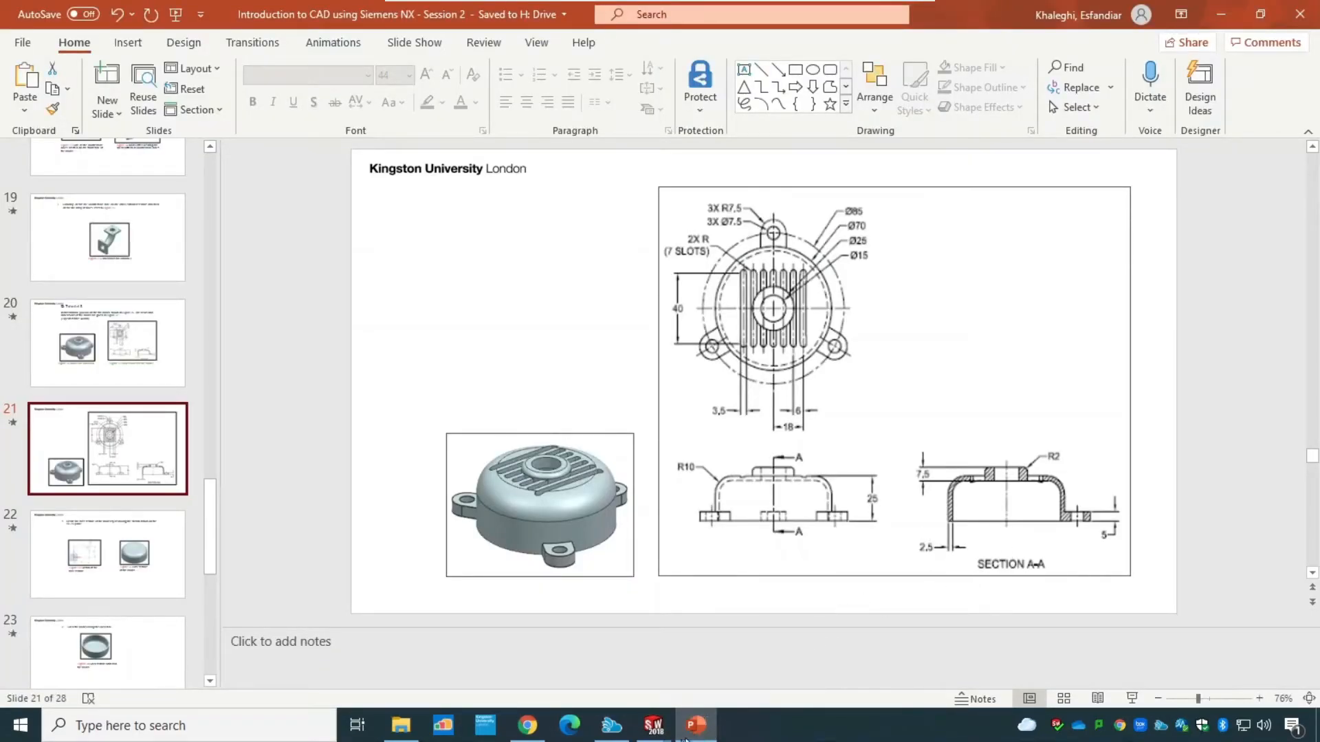
mouse_move(653, 726)
left_click(805, 653)
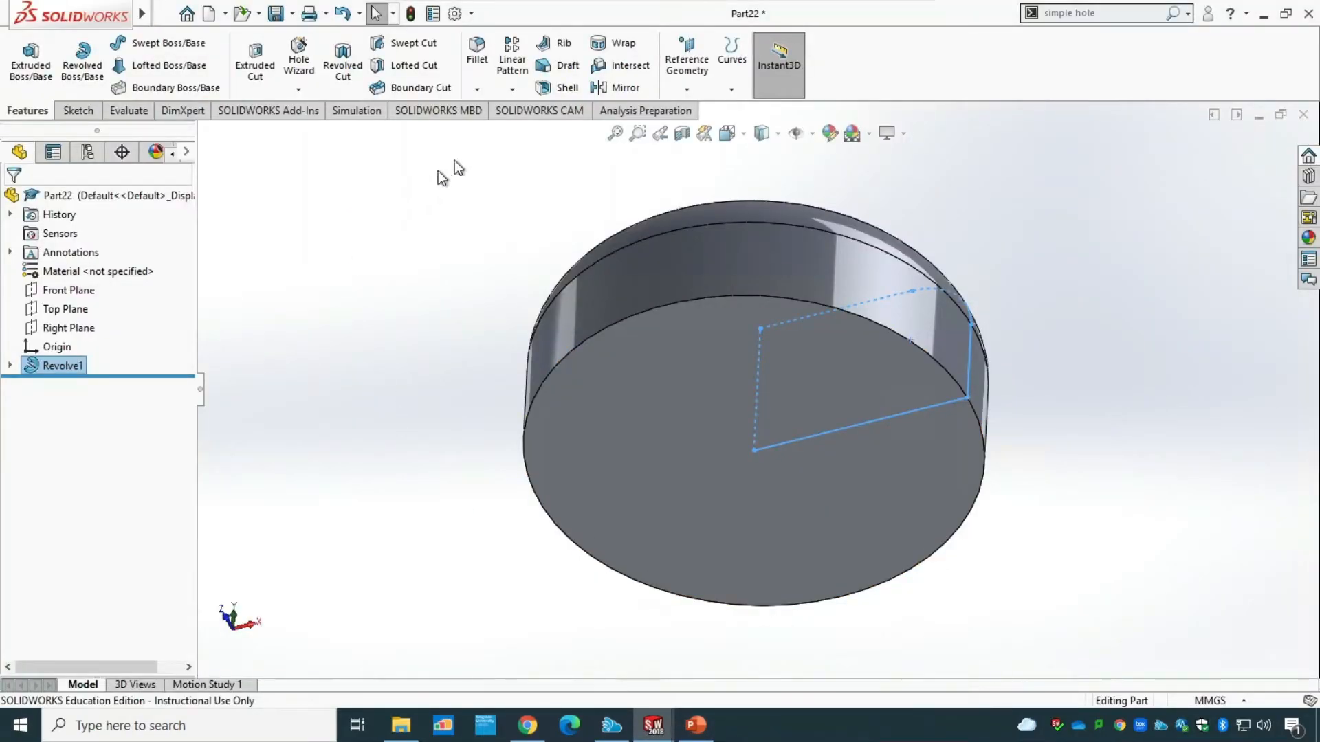
left_click(547, 88)
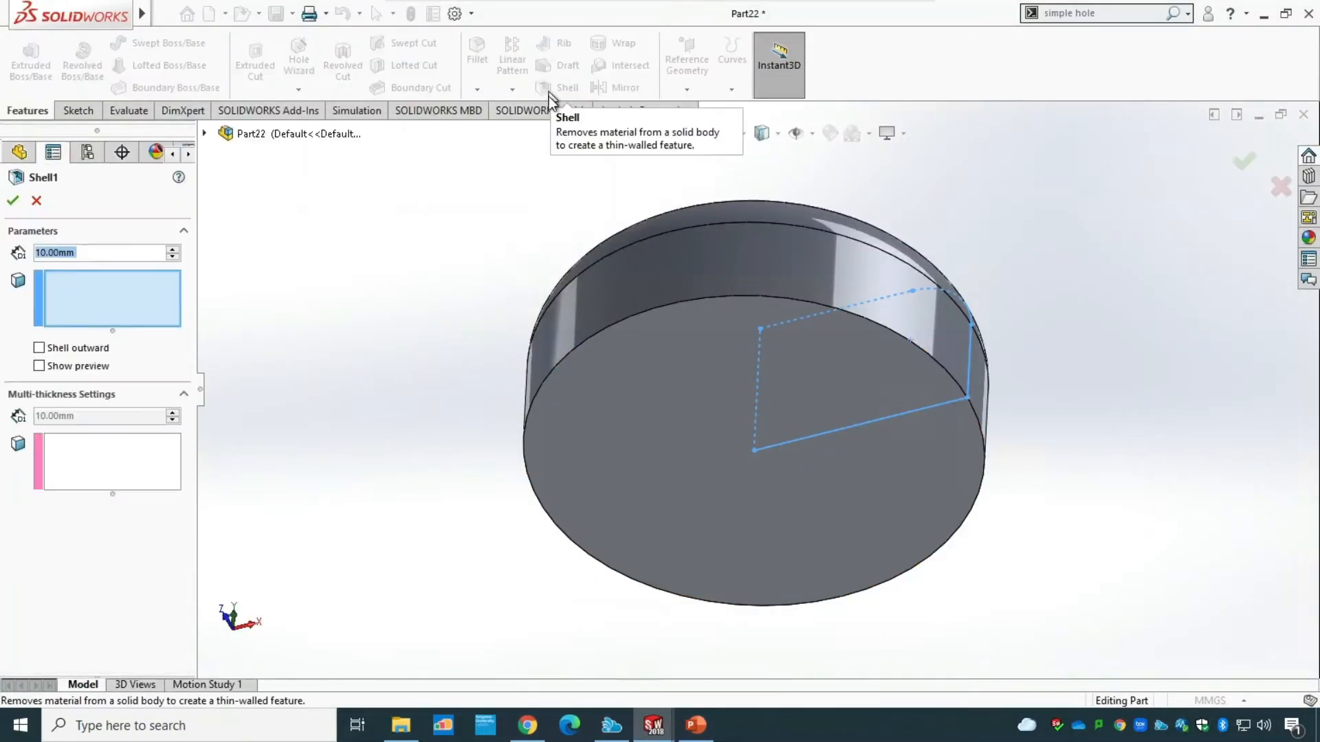
left_click(648, 384)
left_click_drag(87, 257, 2, 242)
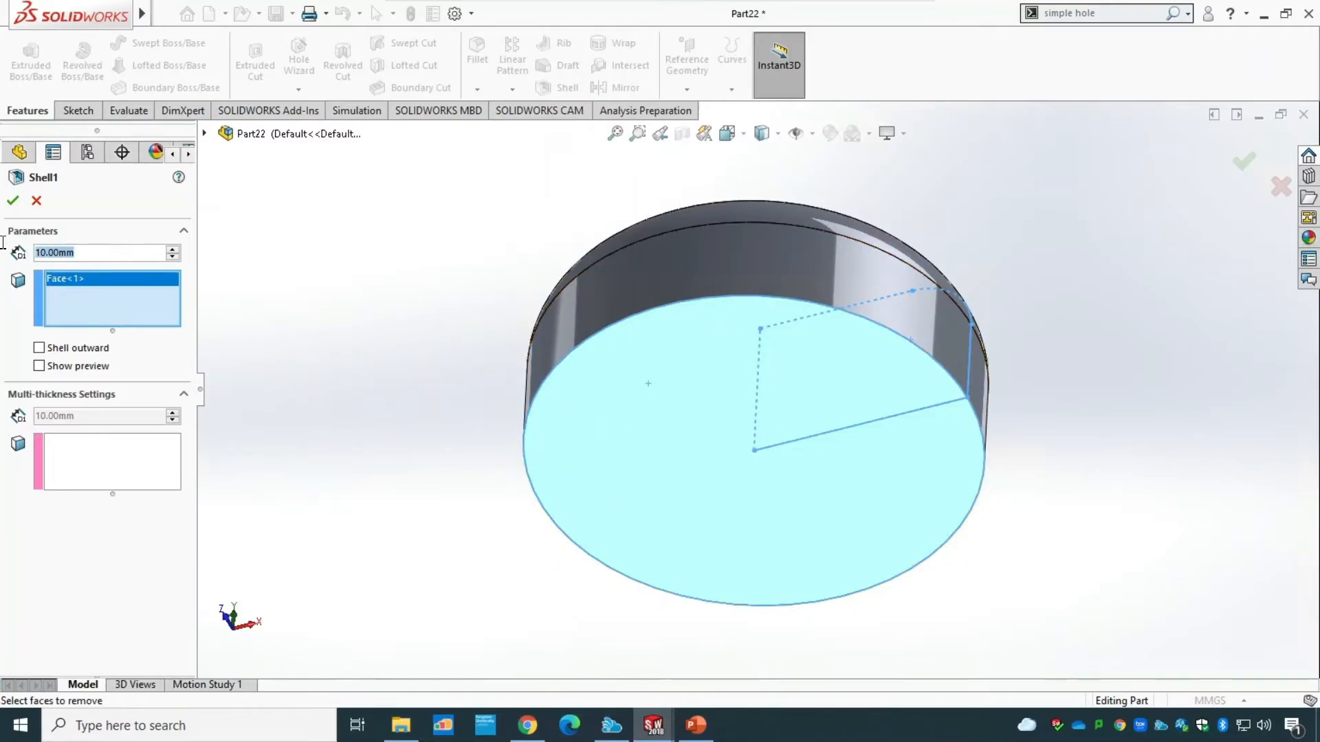
type("2.5")
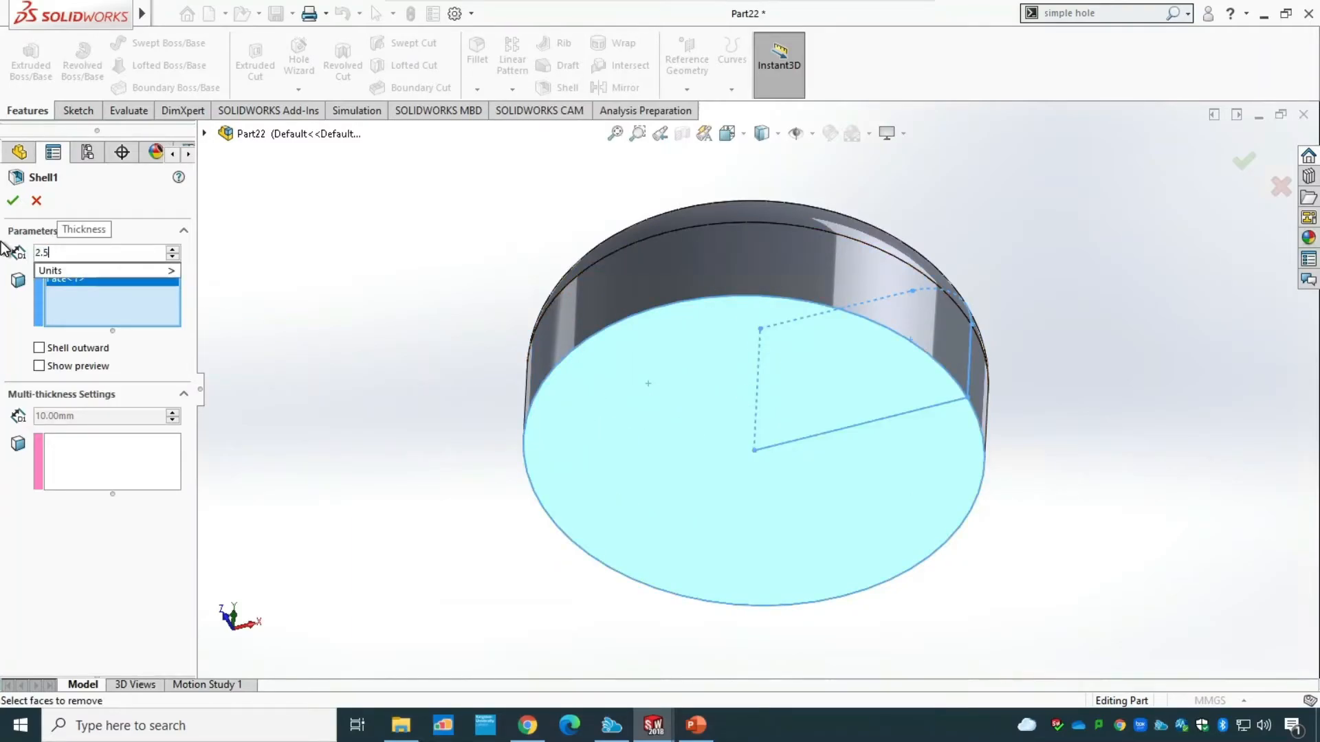
key("Return")
left_click(13, 202)
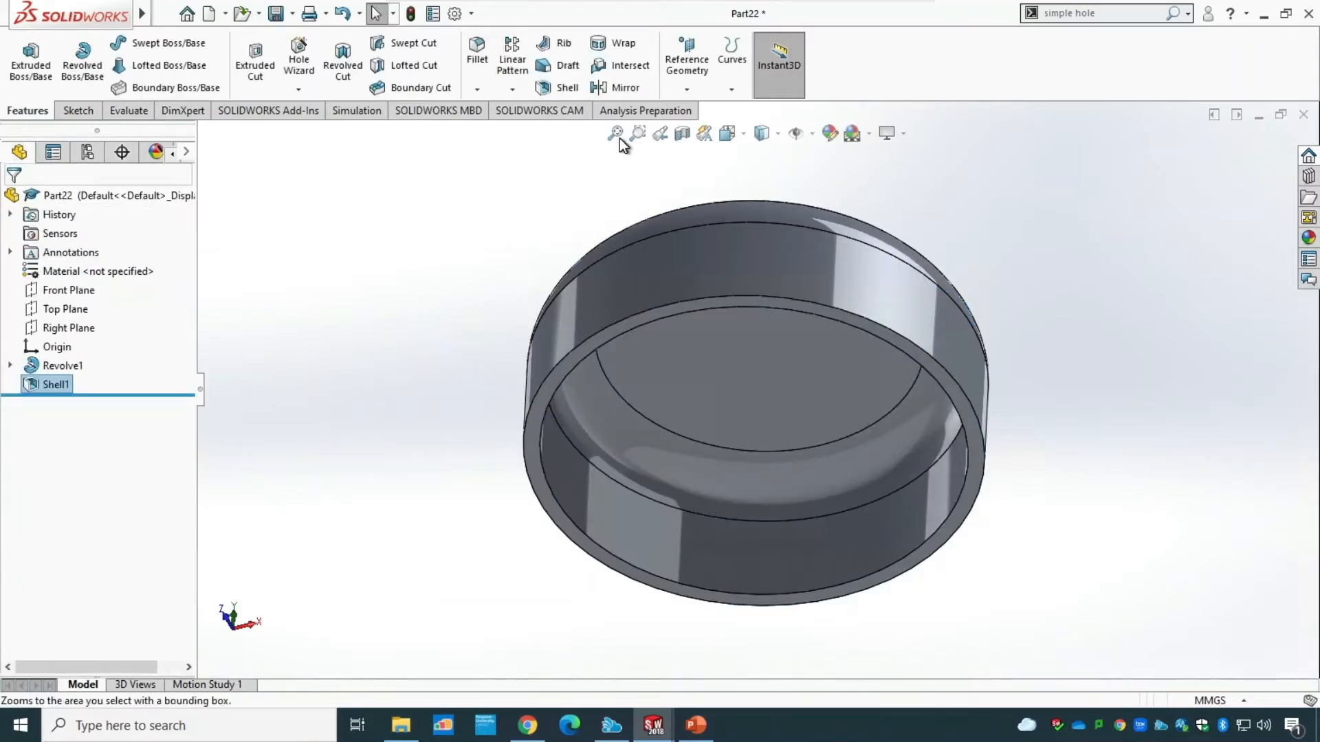
Consult the PowerPoint drawing again and start a sketch on the ring-shaped bottom face of the shelled body.
left_click(748, 135)
mouse_move(745, 141)
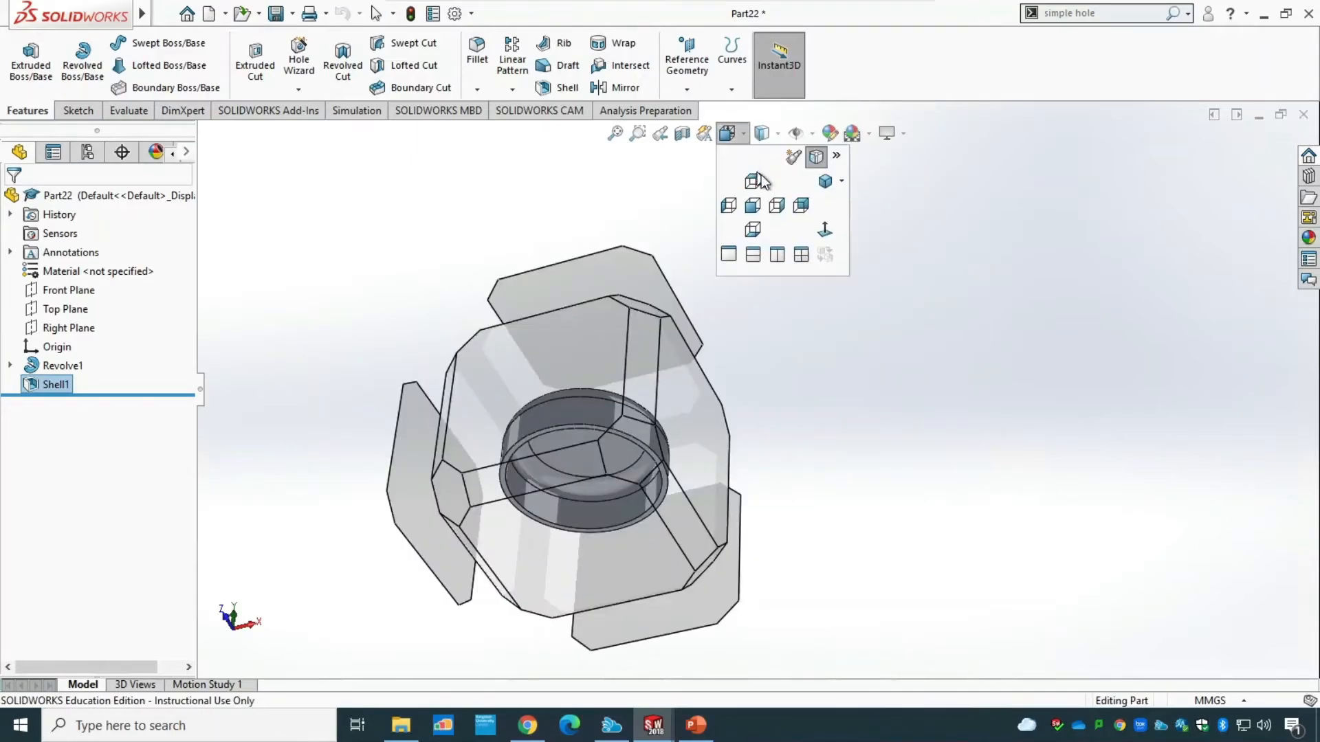
left_click(821, 184)
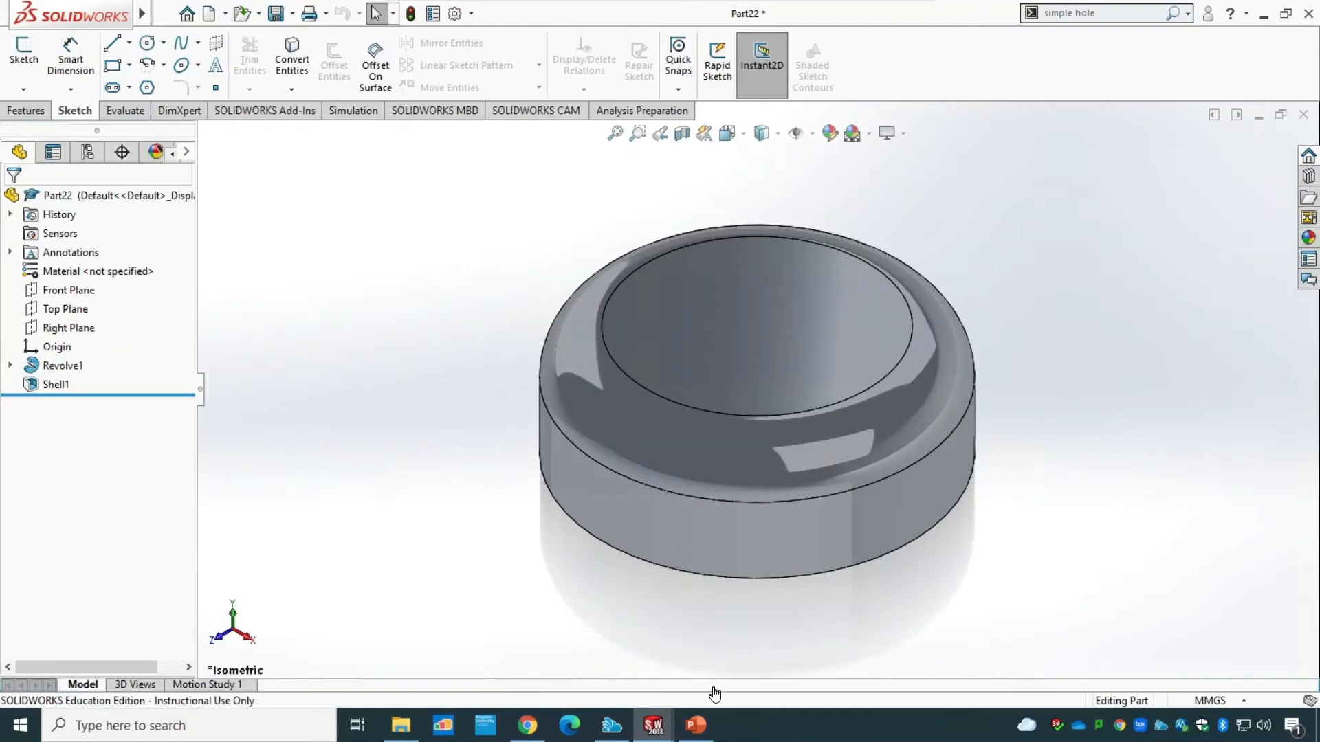
left_click(696, 726)
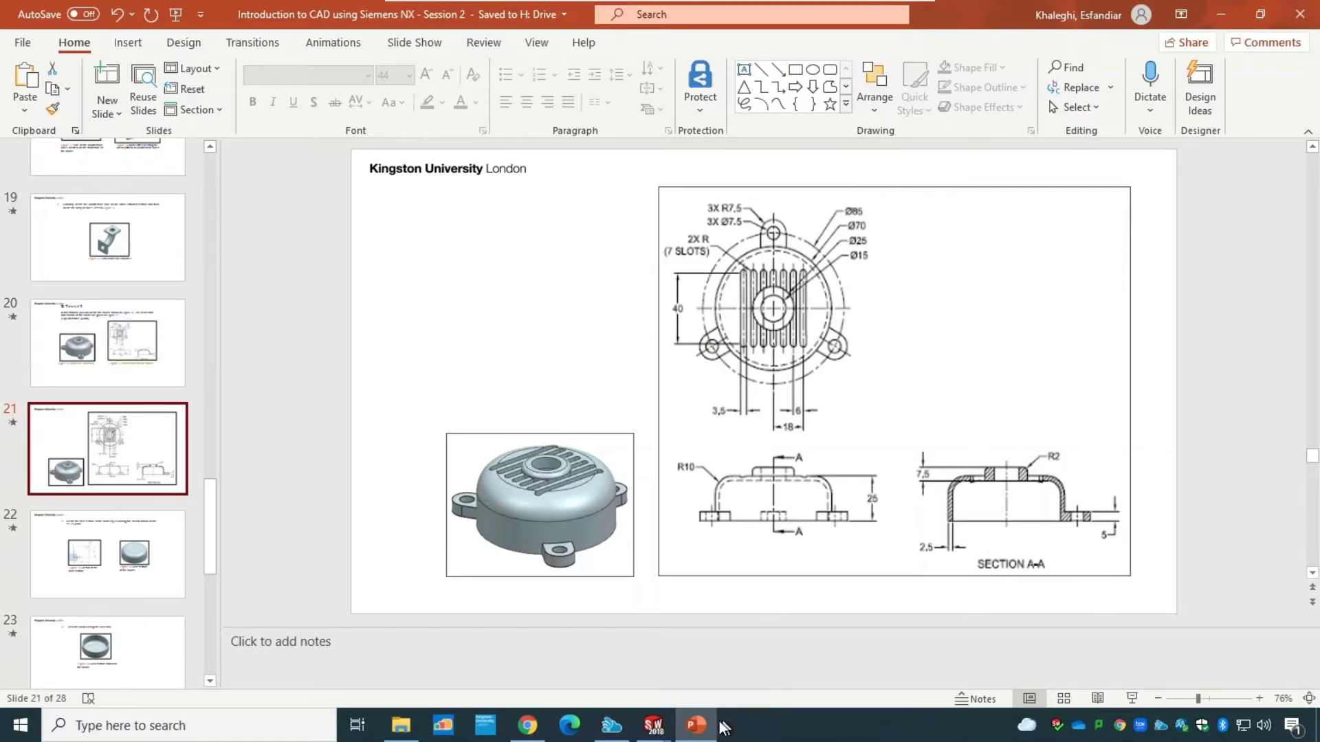
mouse_move(653, 725)
left_click(816, 679)
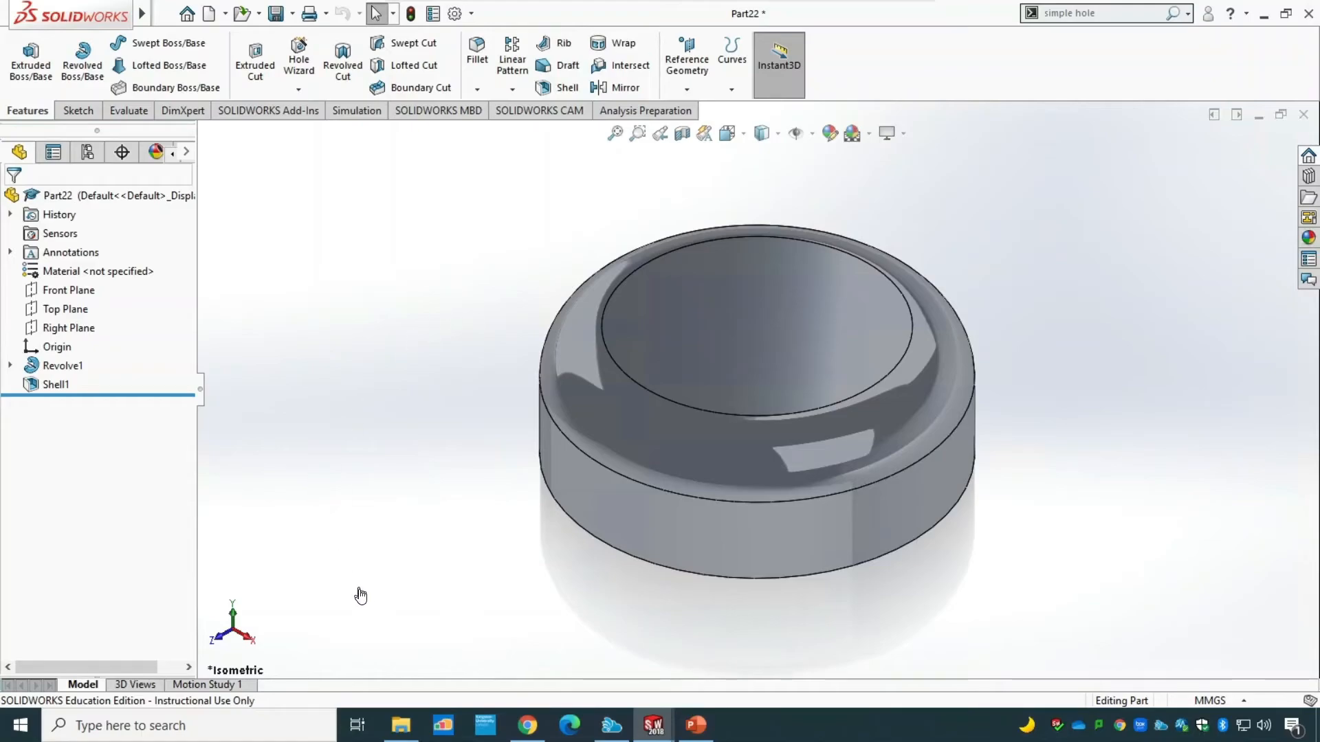
middle_click_drag(458, 548, 498, 214)
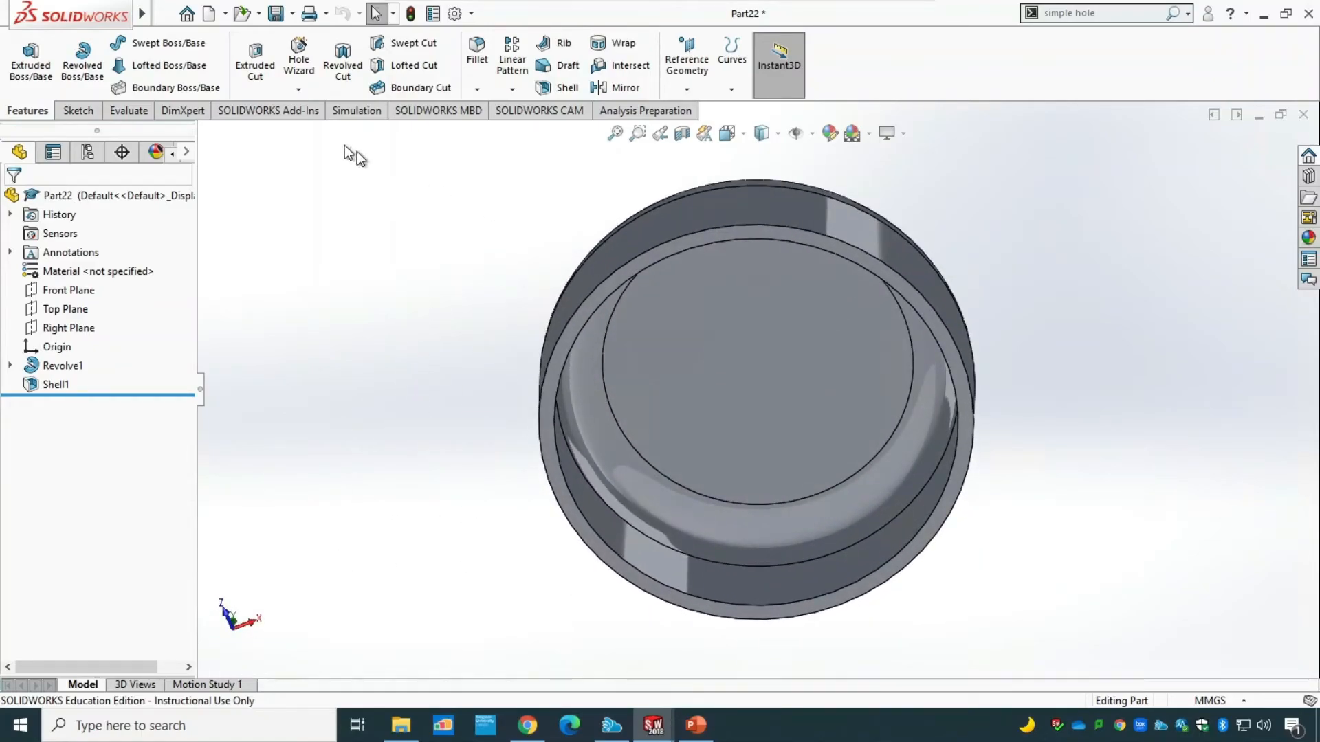
left_click(88, 112)
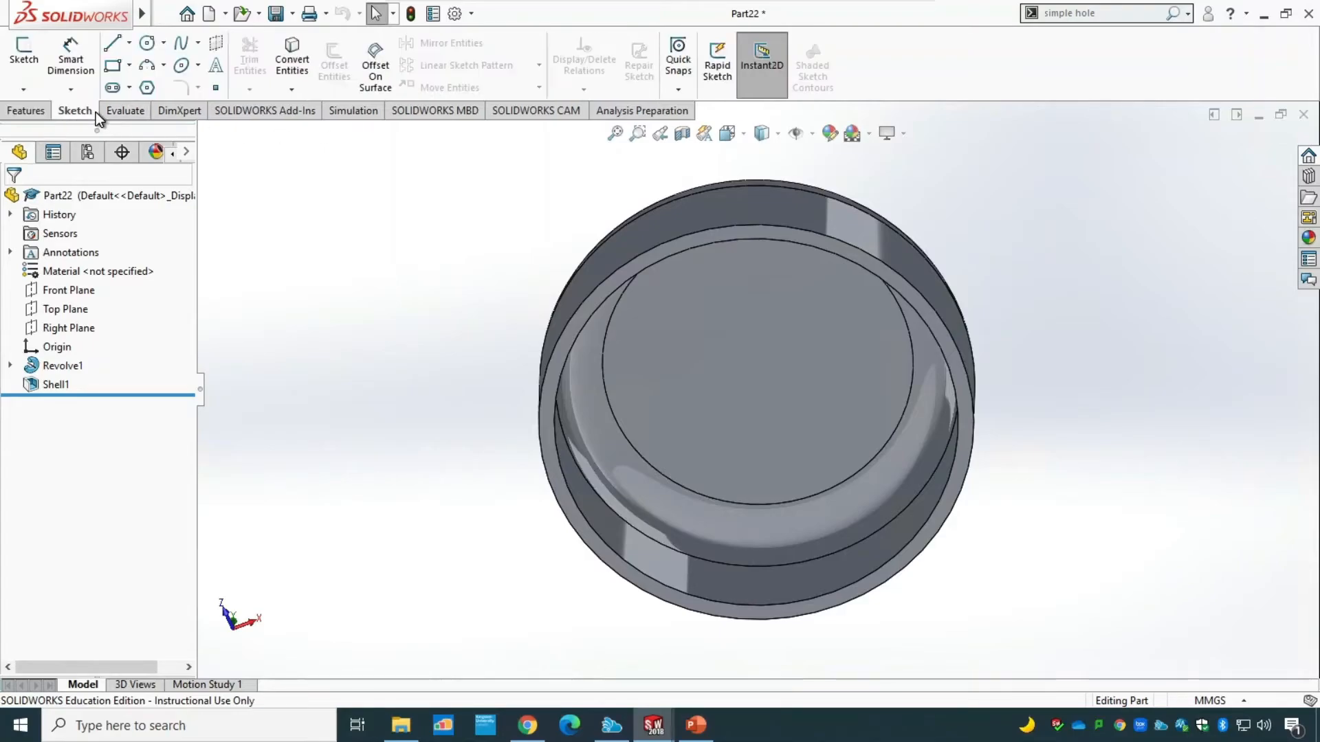
left_click(24, 63)
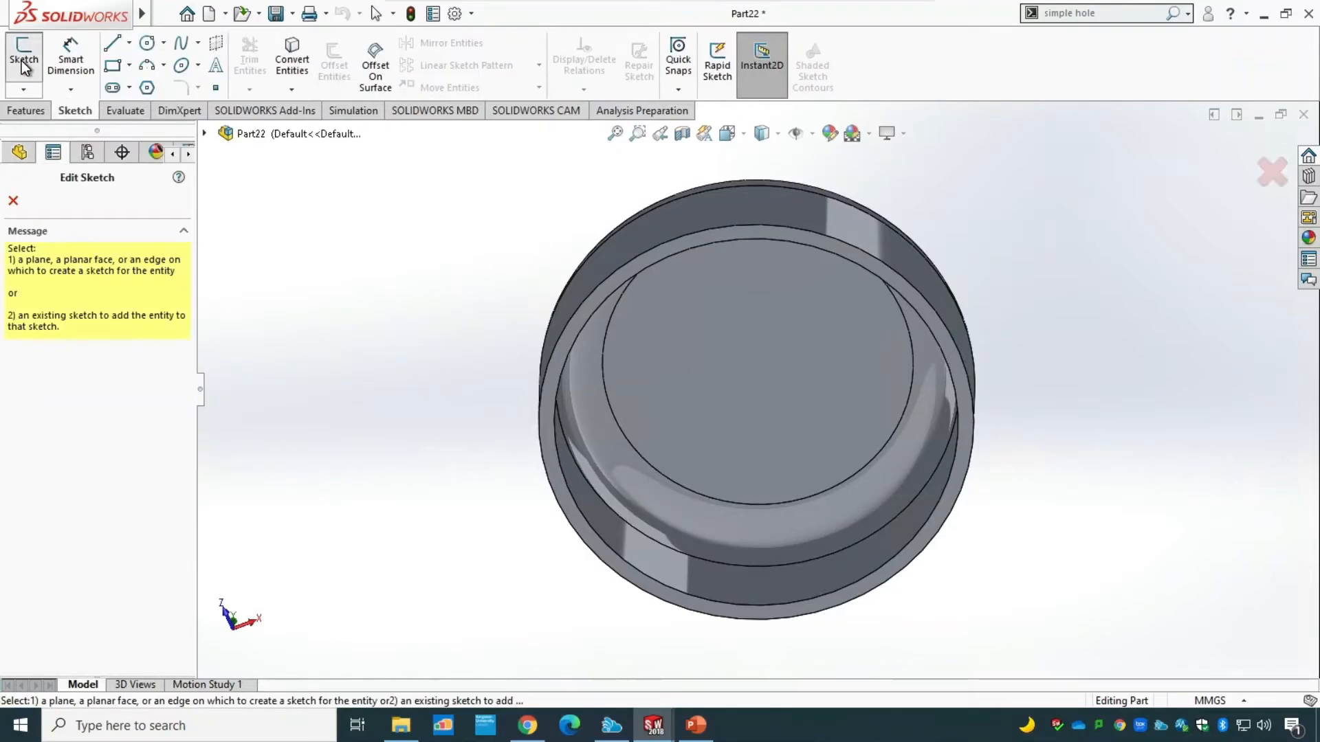
left_click(719, 235)
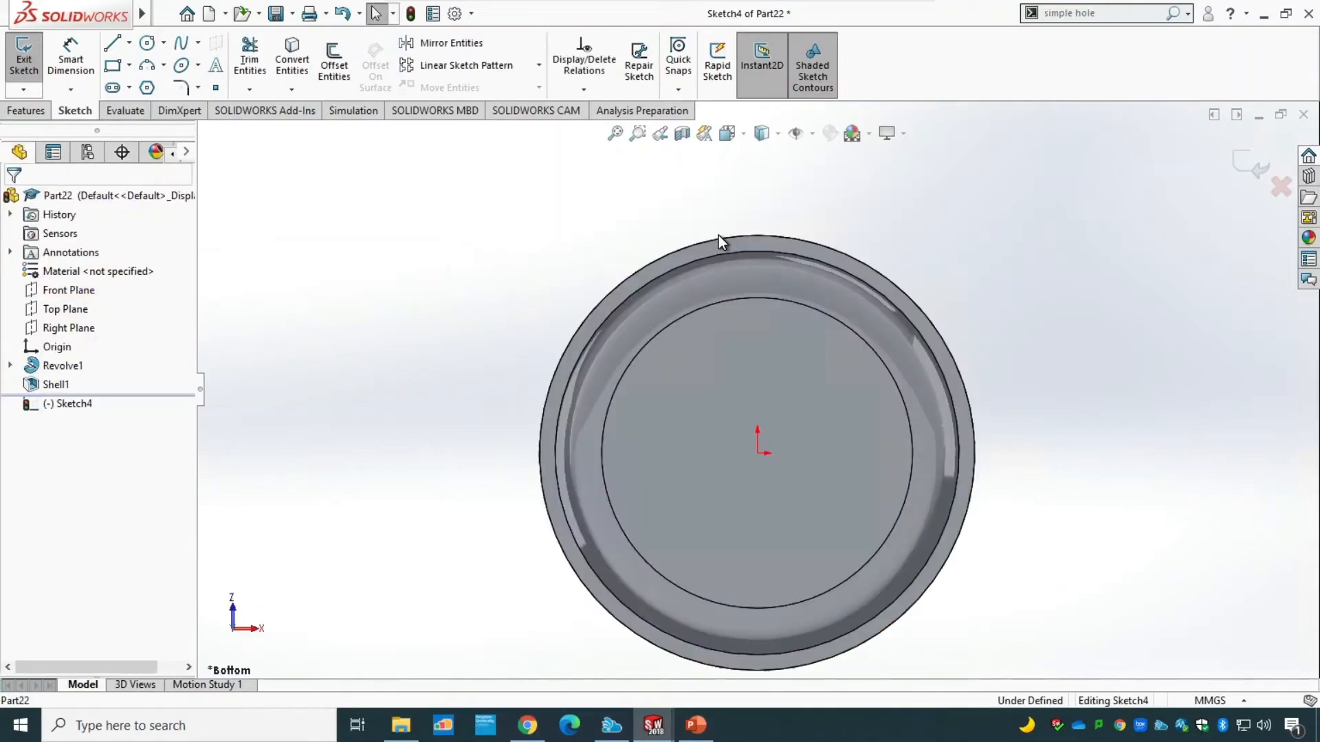
Check the lug layout on the PowerPoint drawing and sketch a circle about 98 mm in diameter centred on the origin.
left_click(694, 725)
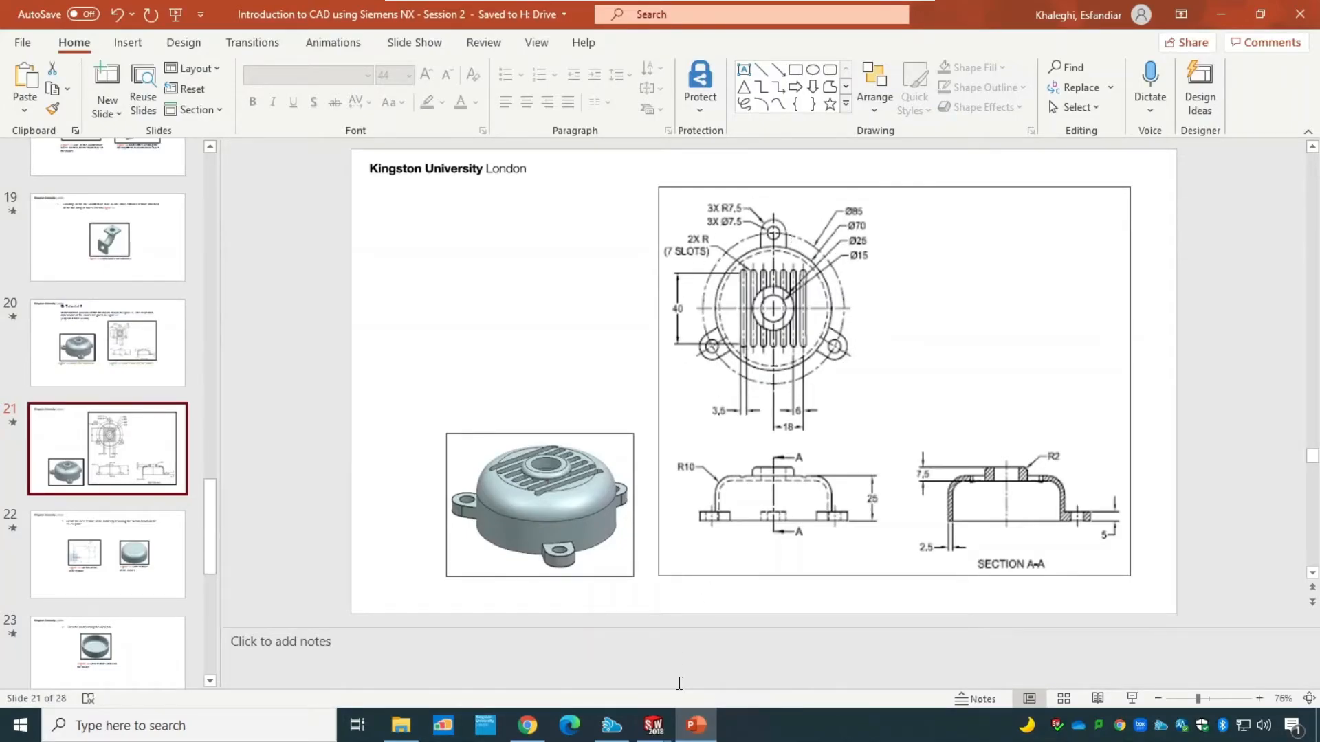
mouse_move(653, 725)
left_click(843, 605)
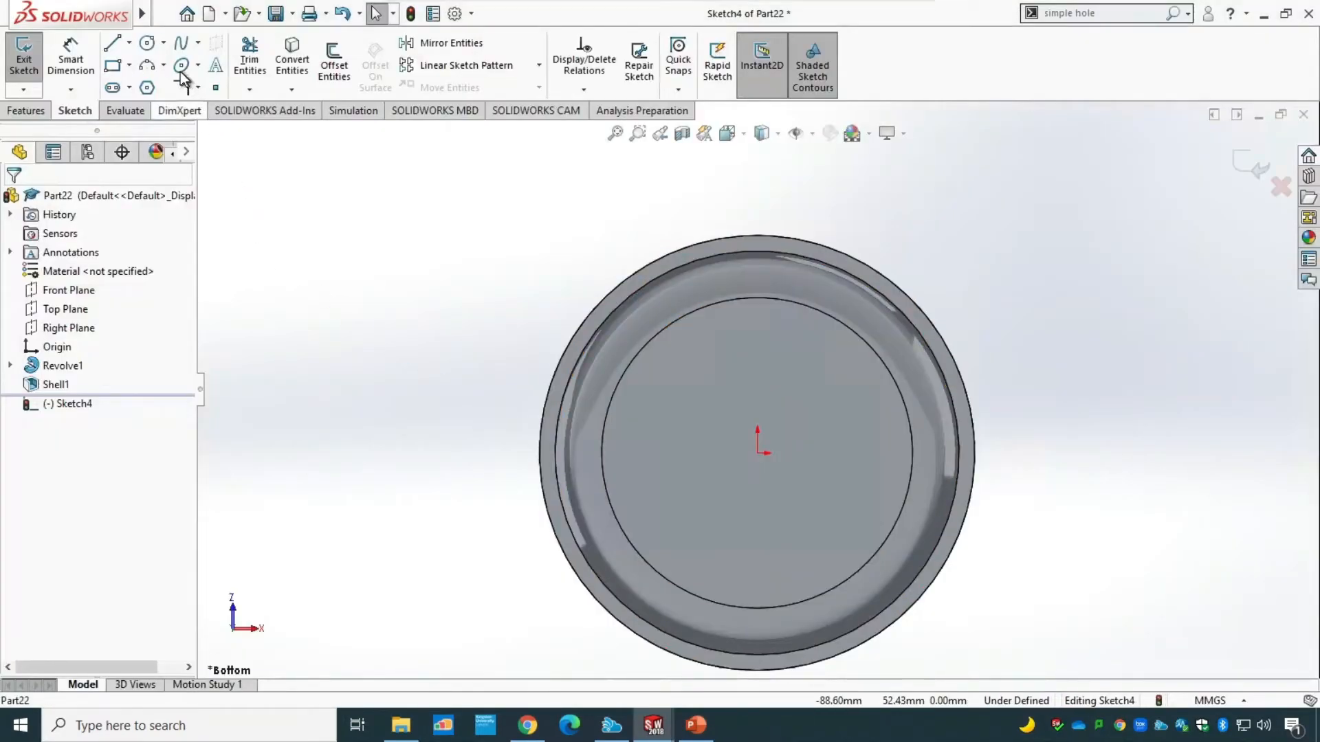
left_click(146, 43)
left_click(758, 454)
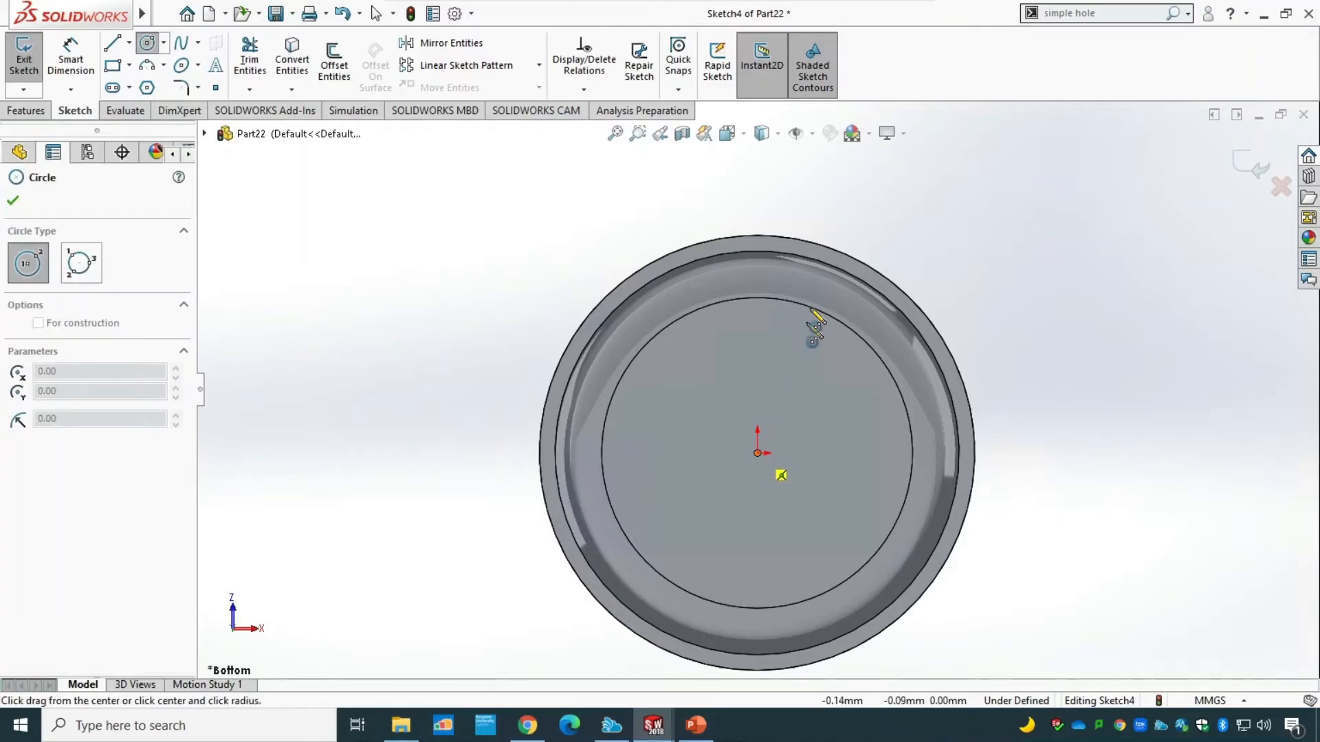
left_click(880, 185)
key("Escape")
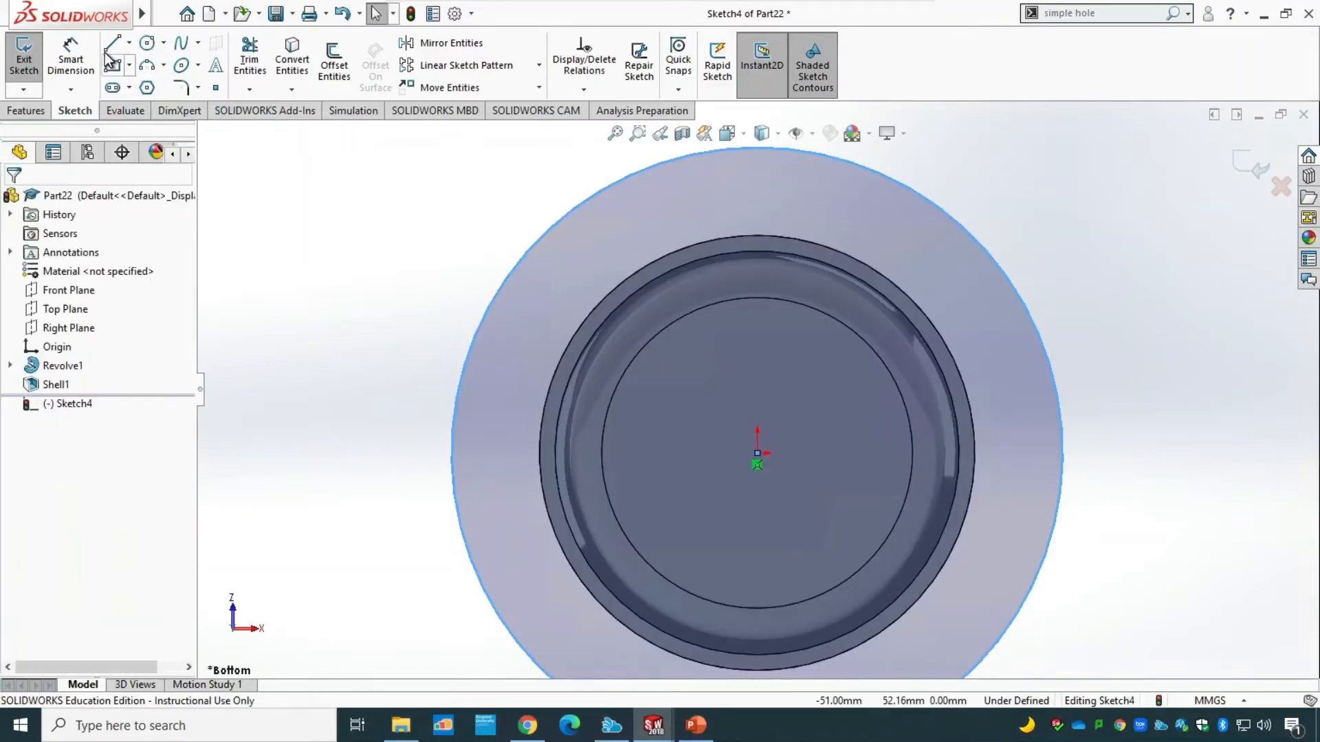
Dimension the large origin-centred circle to a diameter of 85 mm.
left_click(71, 61)
left_click(486, 312)
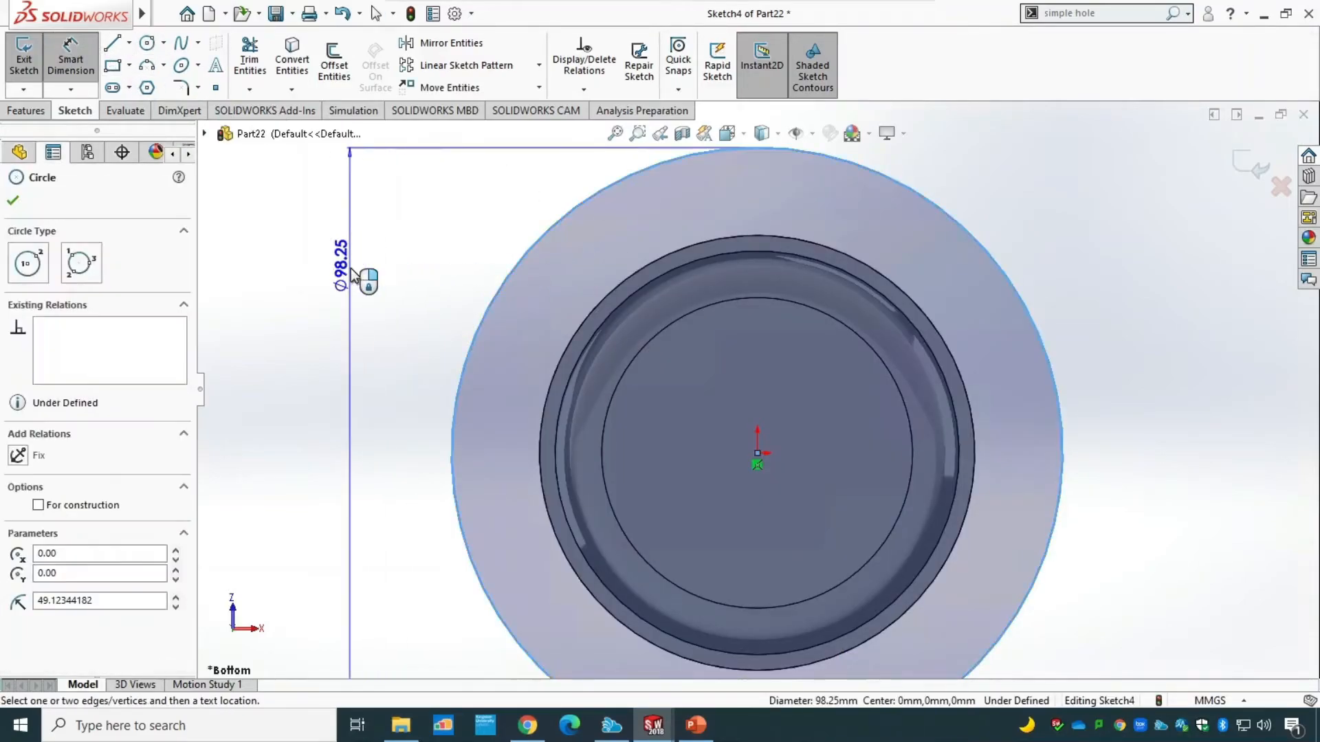
left_click(350, 268)
type("85")
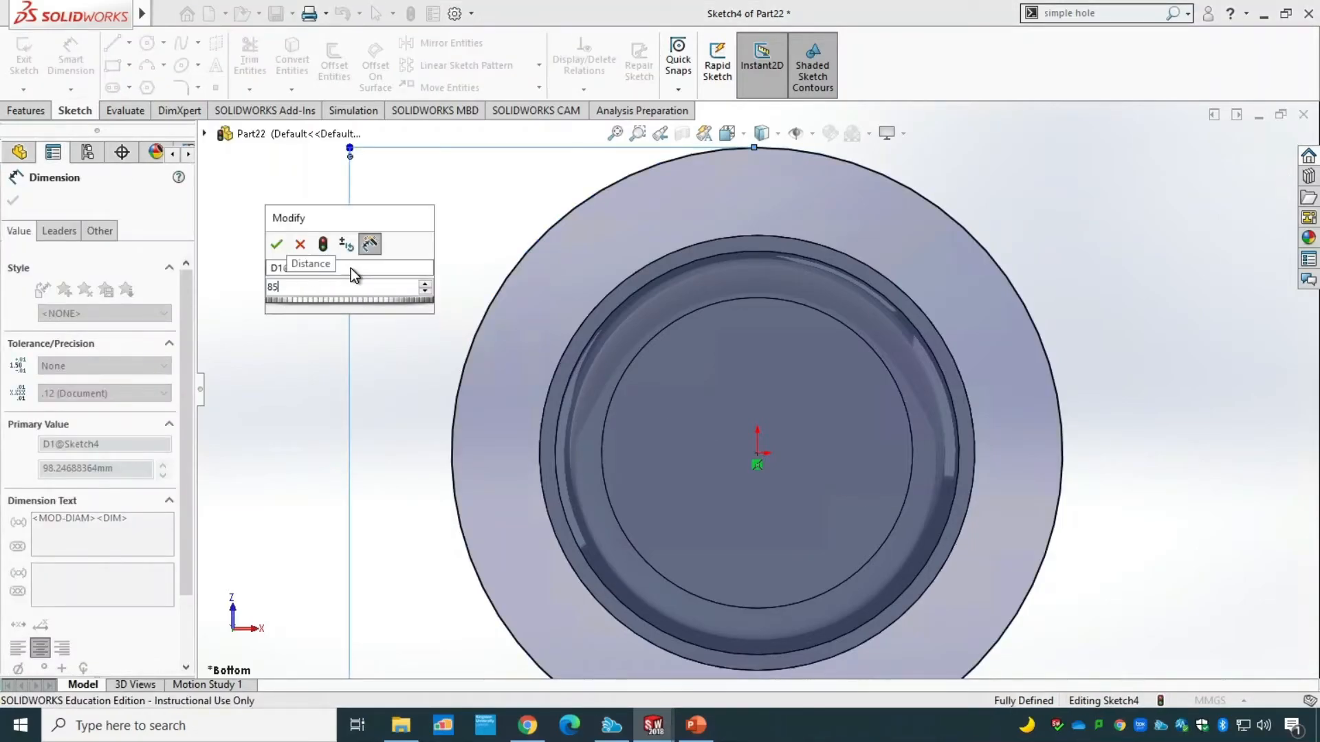
key("Return")
scroll(352, 290, "down", 3)
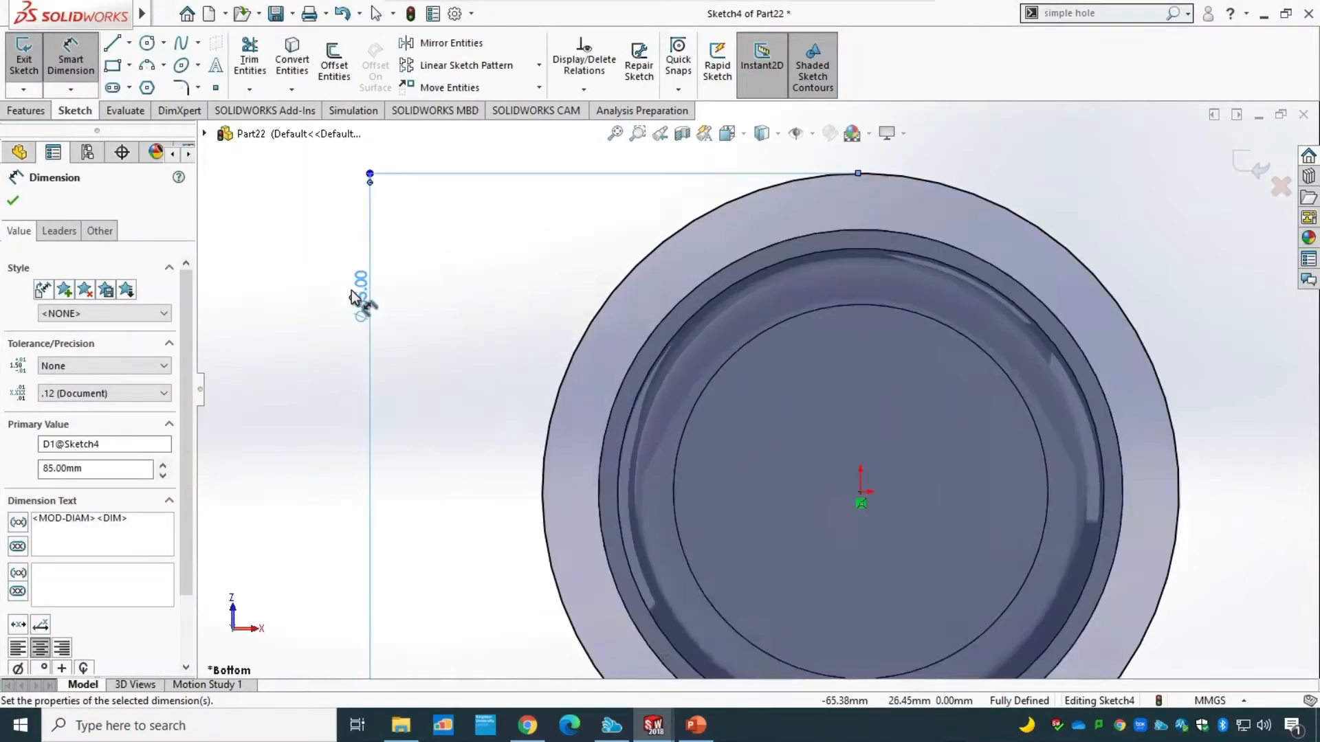
scroll(352, 291, "up", 5)
scroll(416, 284, "up", 2)
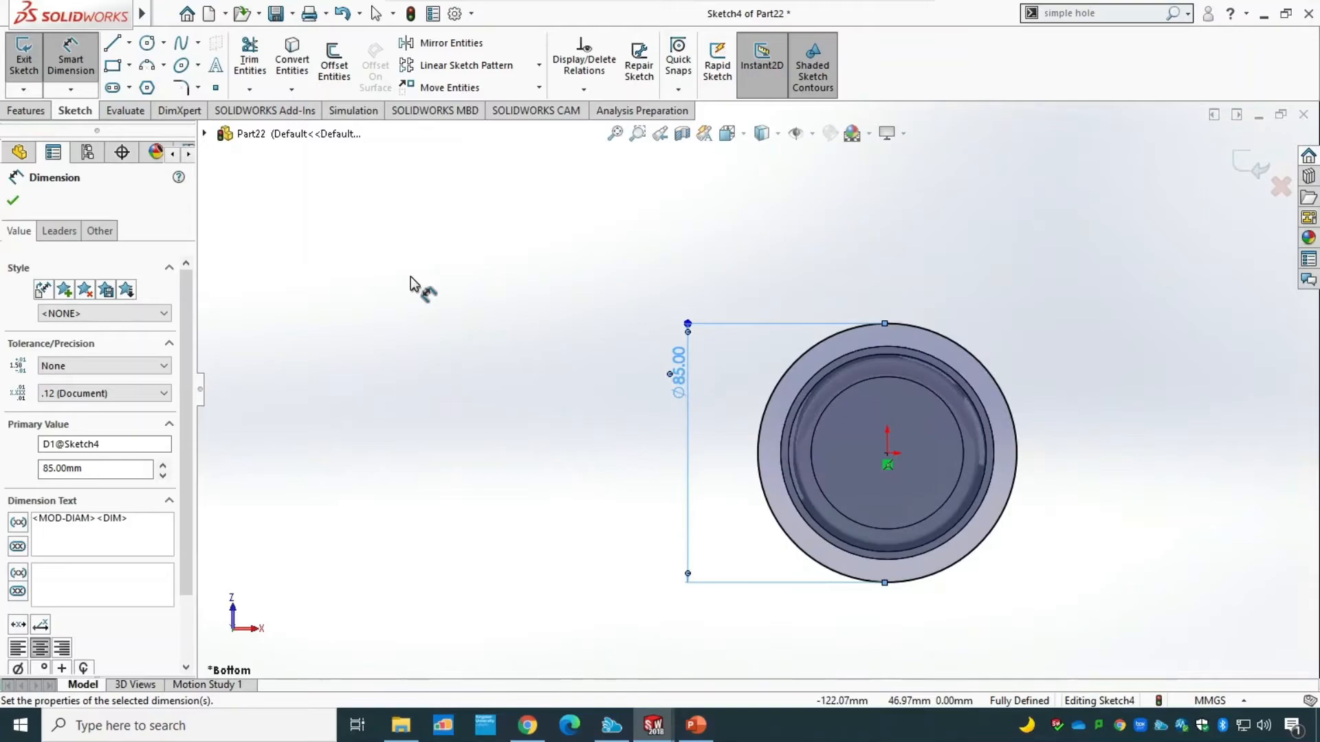
key("Escape")
Sketch a small circle about 11.5 mm in diameter, centred on the 85 mm circle directly above the origin.
left_click(147, 44)
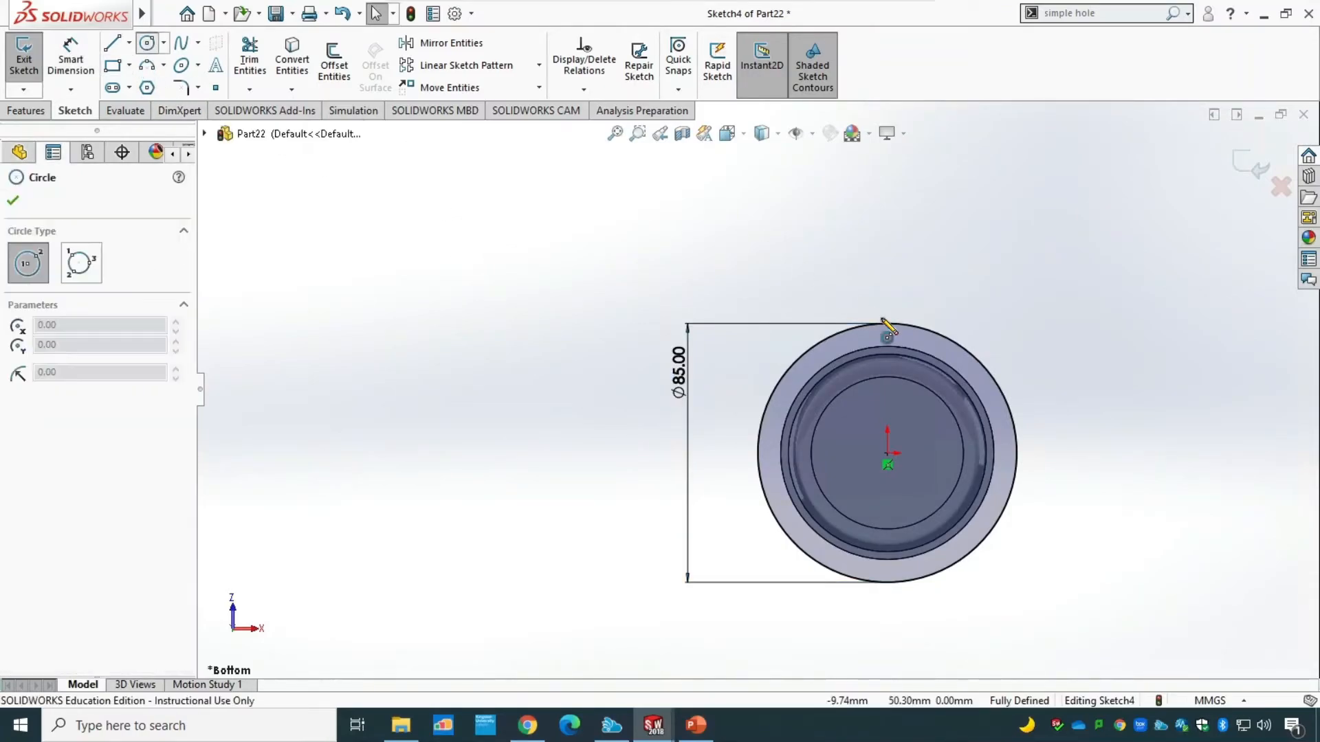
scroll(913, 348, "up", 4)
scroll(855, 433, "down", 4)
scroll(855, 433, "down", 2)
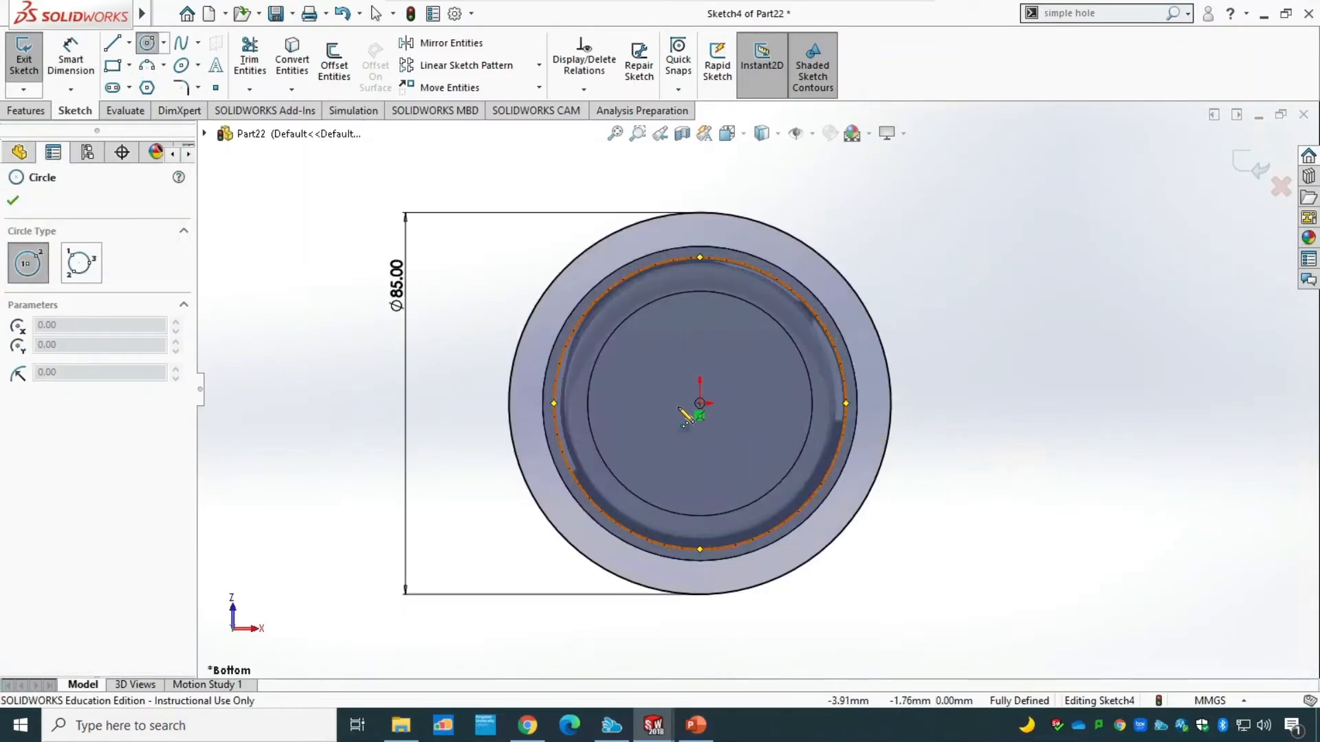
left_click(700, 404)
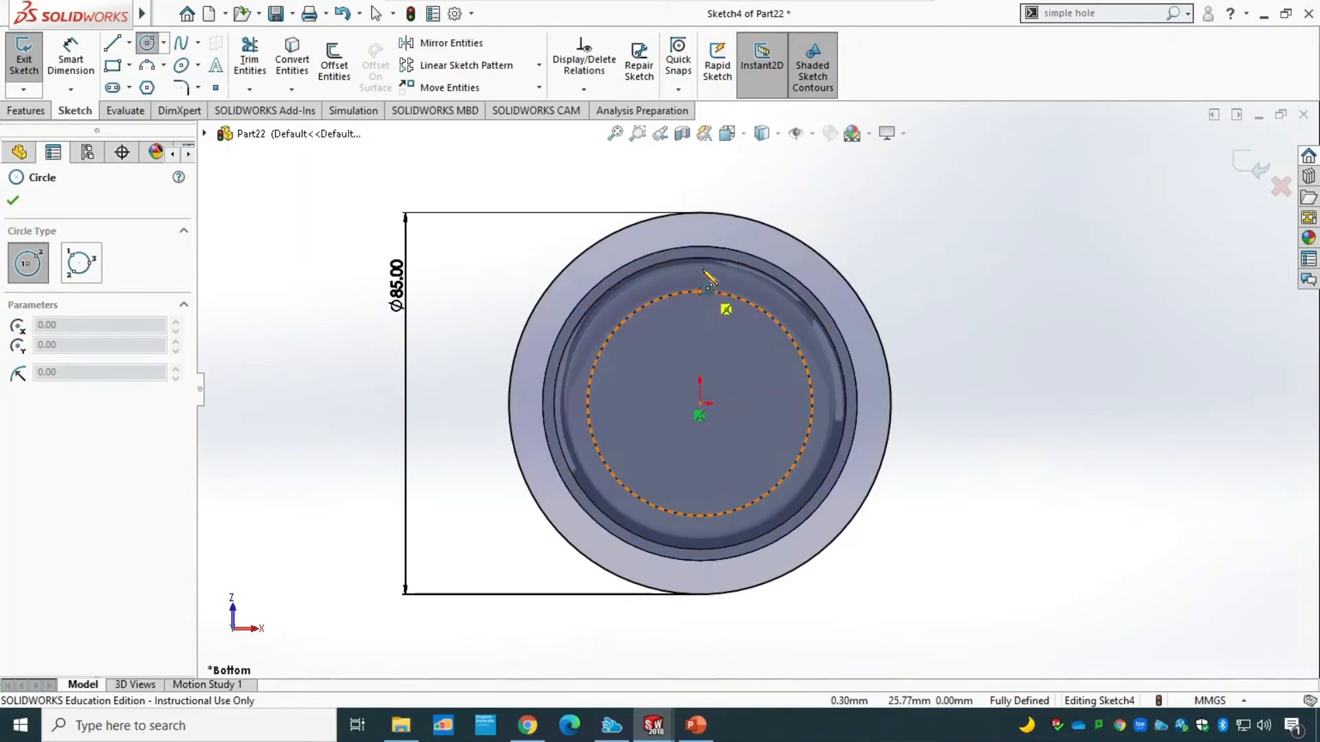
left_click(699, 214)
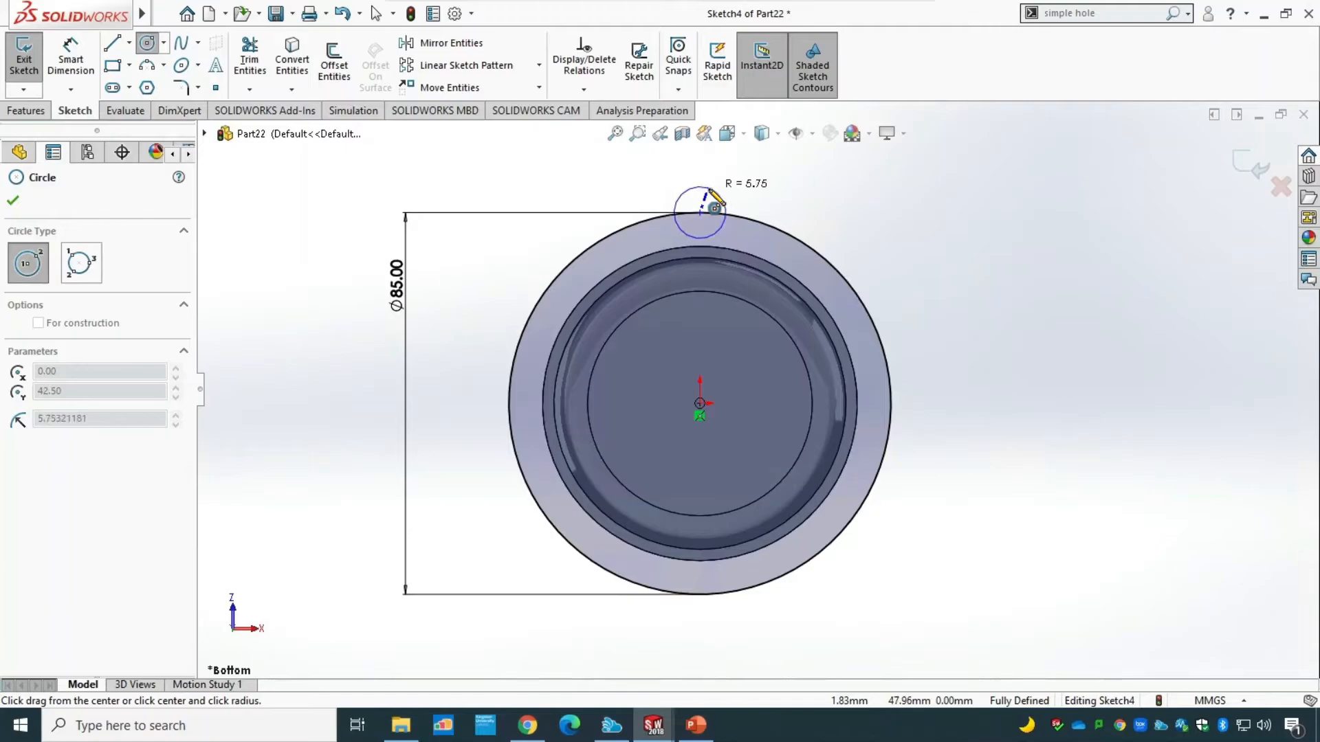
left_click(715, 194)
key("Escape")
Dimension the small upper circle to a diameter of 15 mm.
left_click(72, 68)
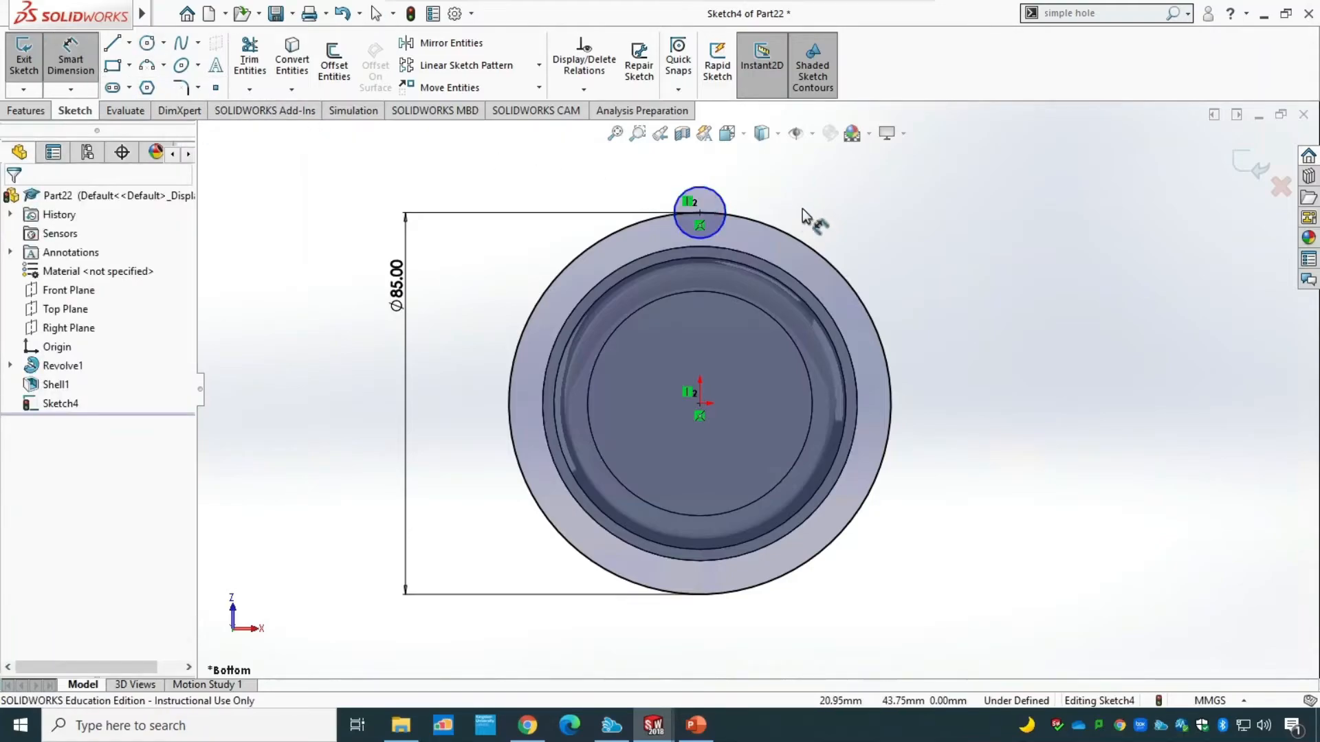
left_click(723, 206)
left_click(828, 191)
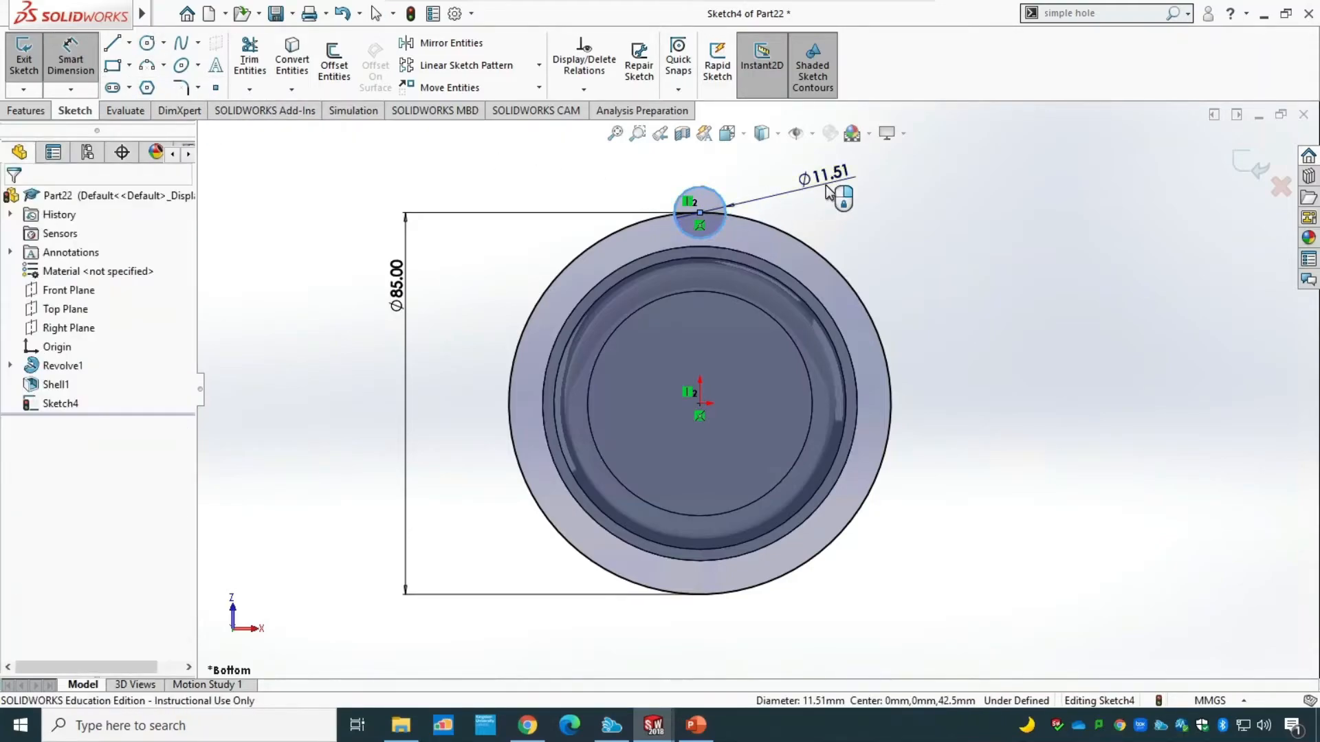
type("15")
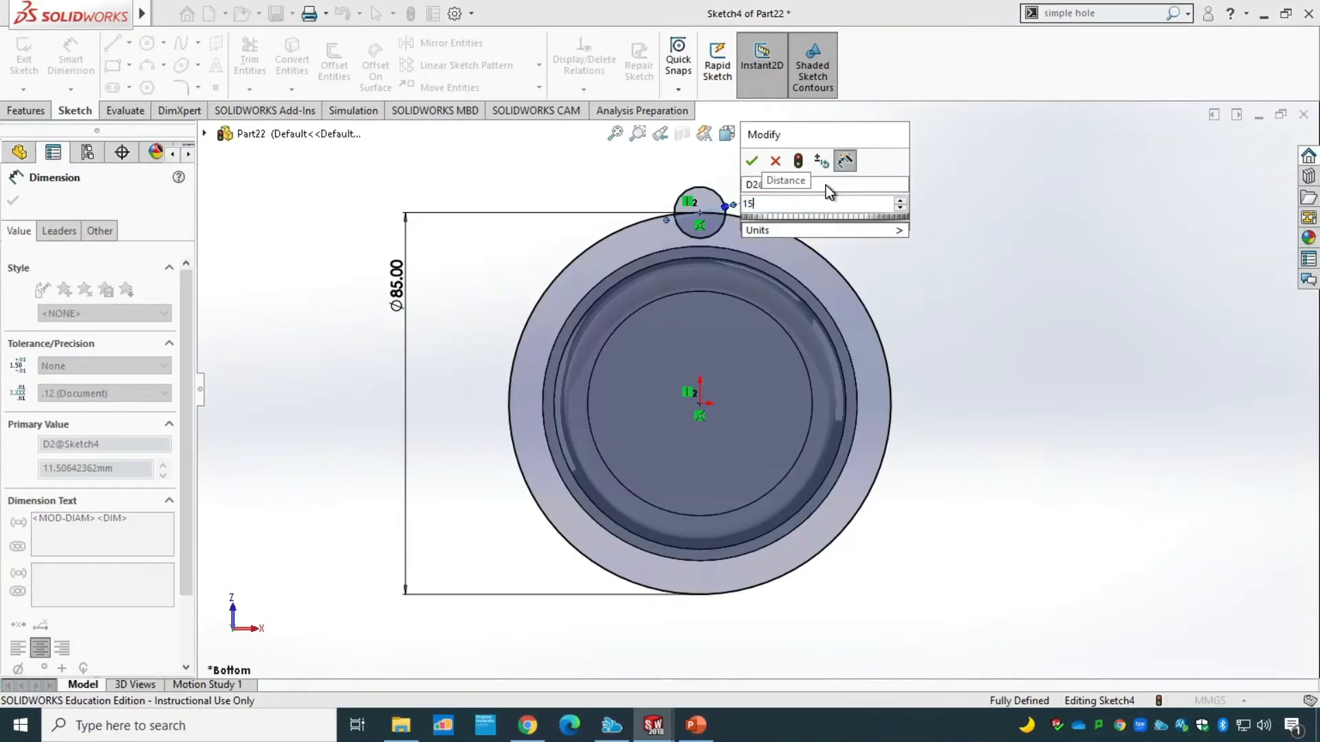
key("Return")
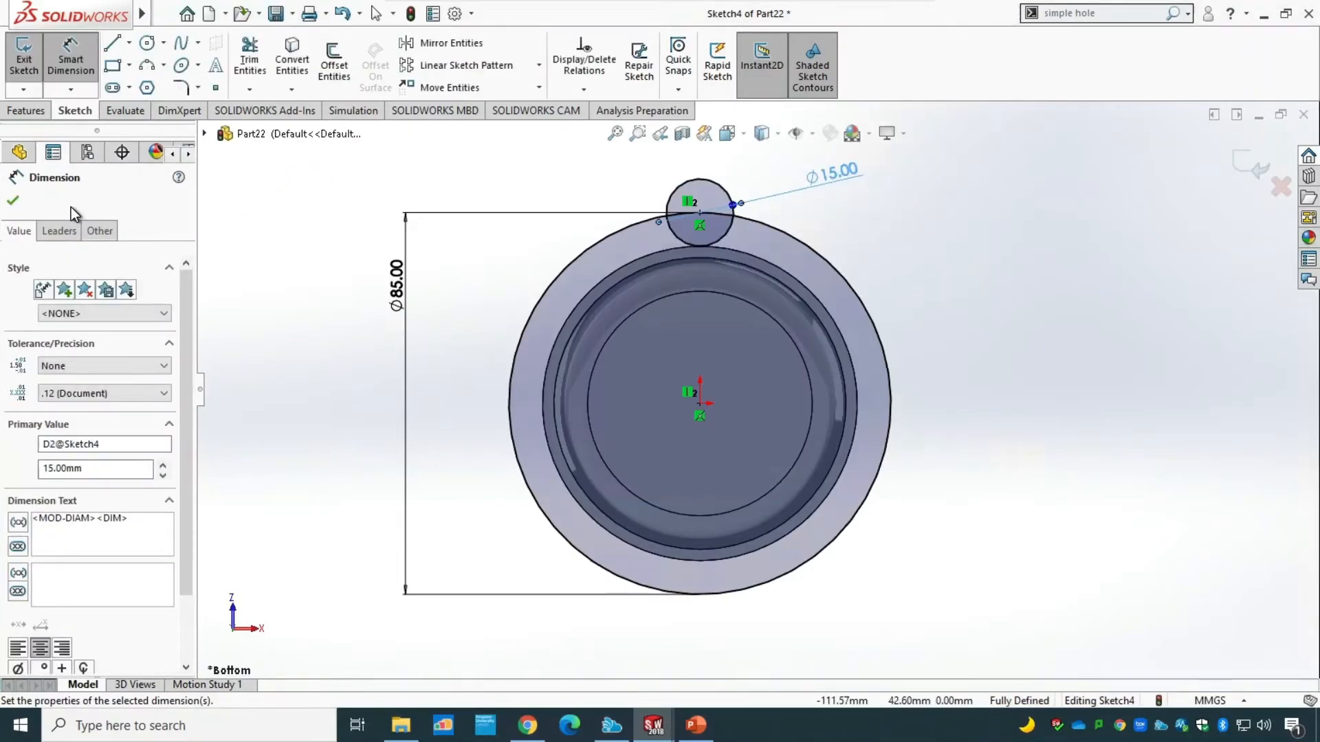
Display the small circle's dimension as a radius and place its text closer to the circle.
left_click(59, 231)
left_click(48, 344)
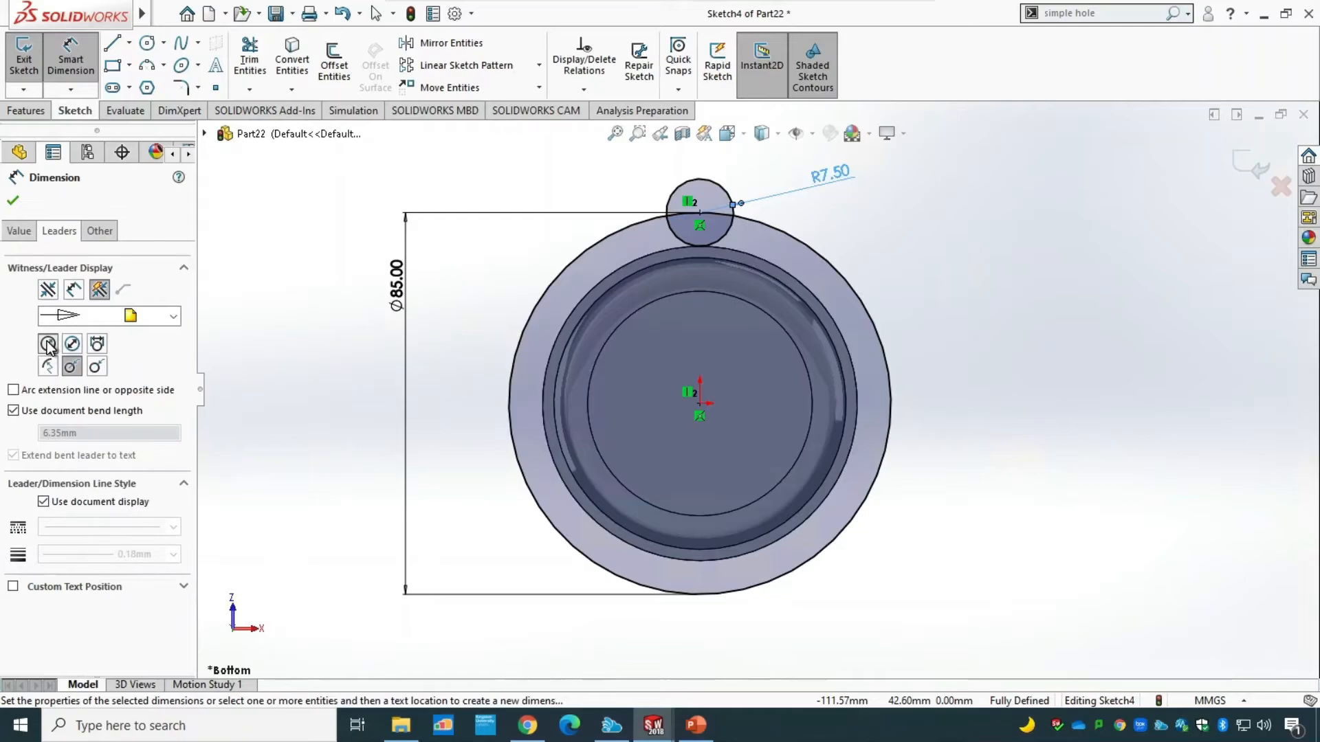
left_click(14, 200)
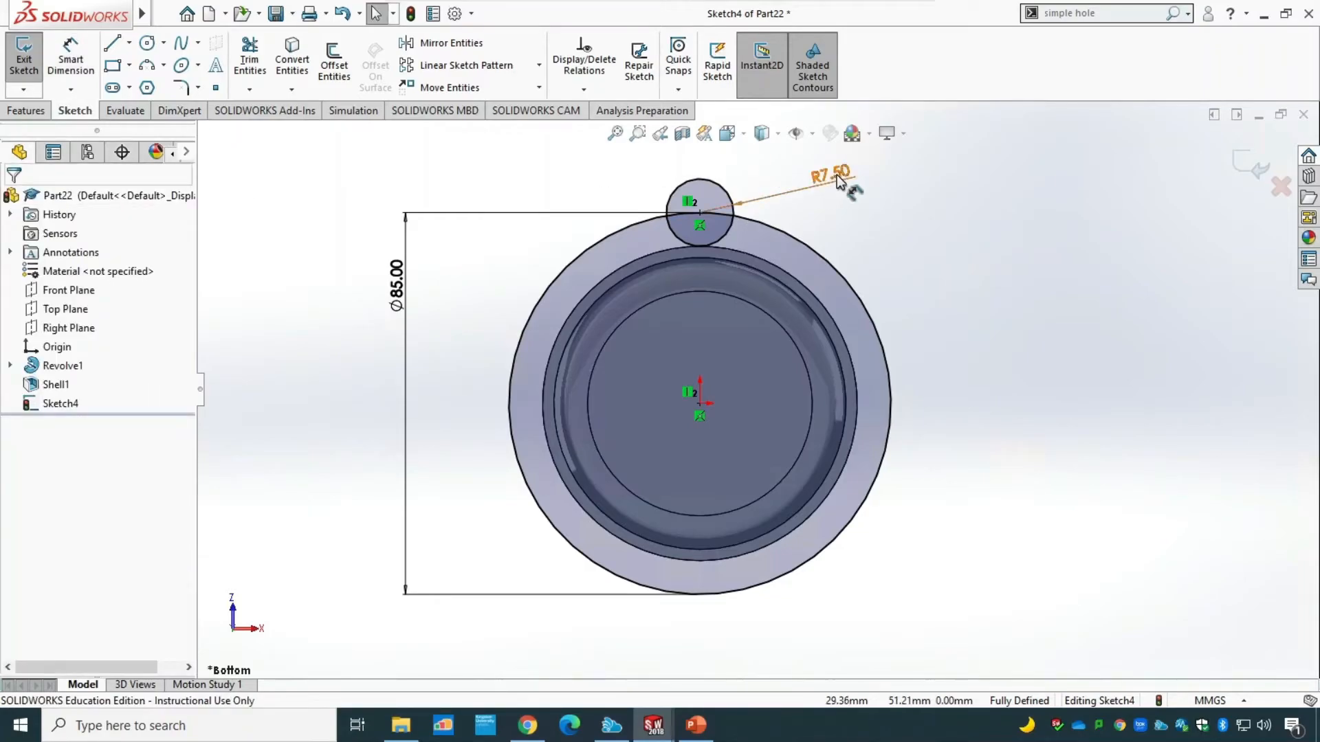
left_click_drag(795, 187, 781, 190)
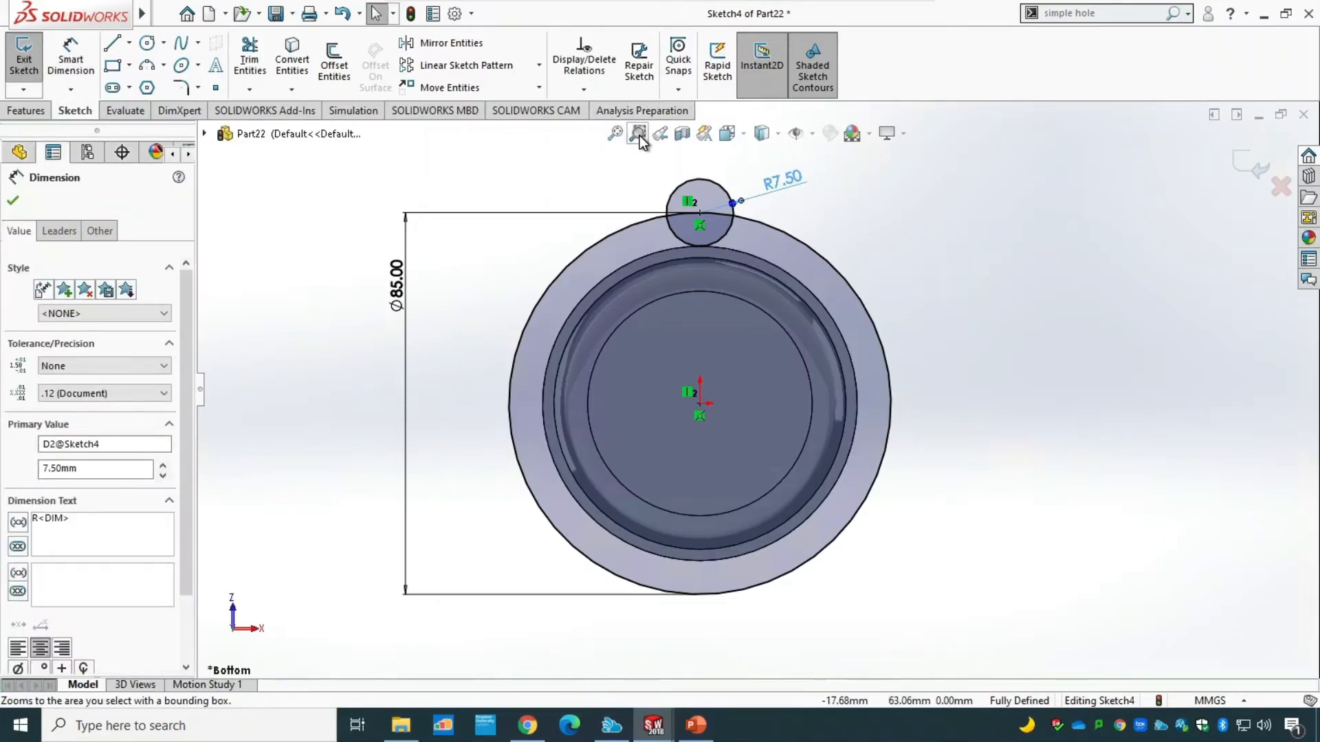
mouse_move(624, 302)
left_mouse_down()
mouse_move(704, 185)
mouse_move(856, 152)
left_mouse_up()
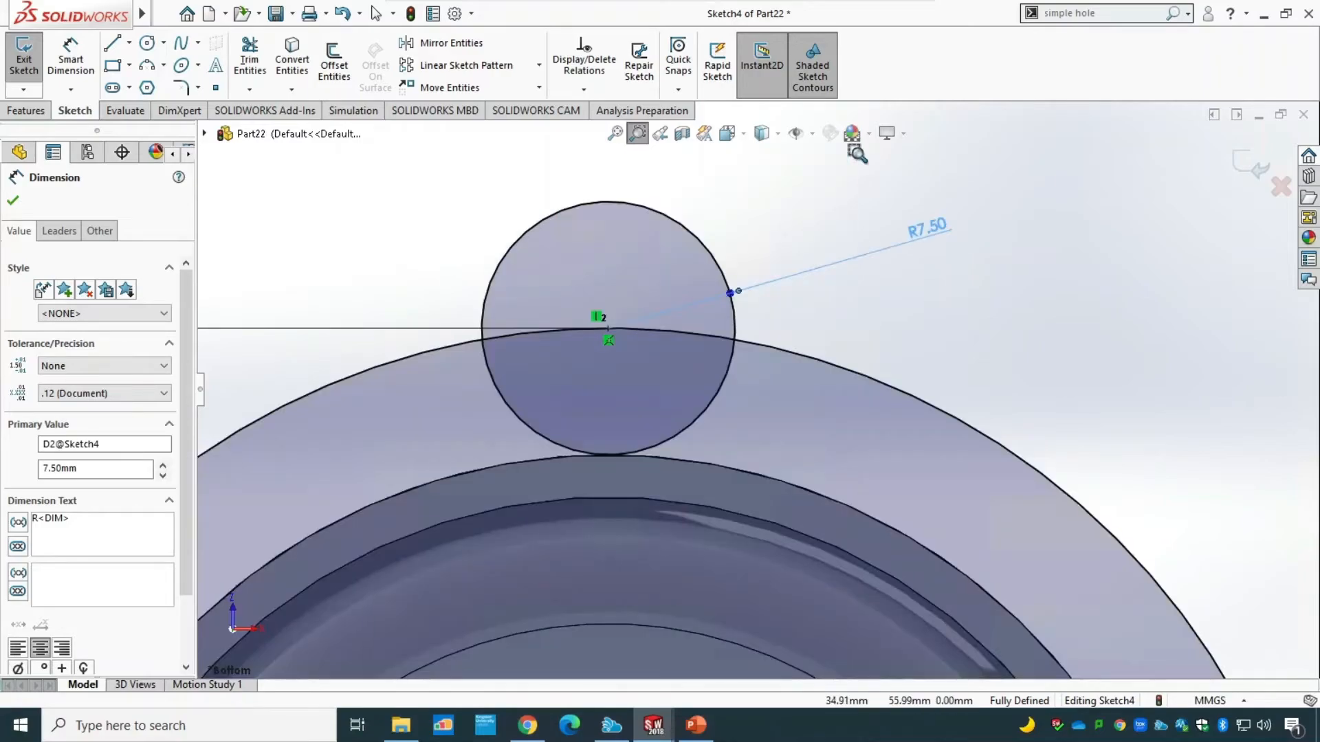
Sketch a circle inside and concentric with the R7.50 lug circle, and dimension its diameter to 7.5 mm.
left_click(148, 46)
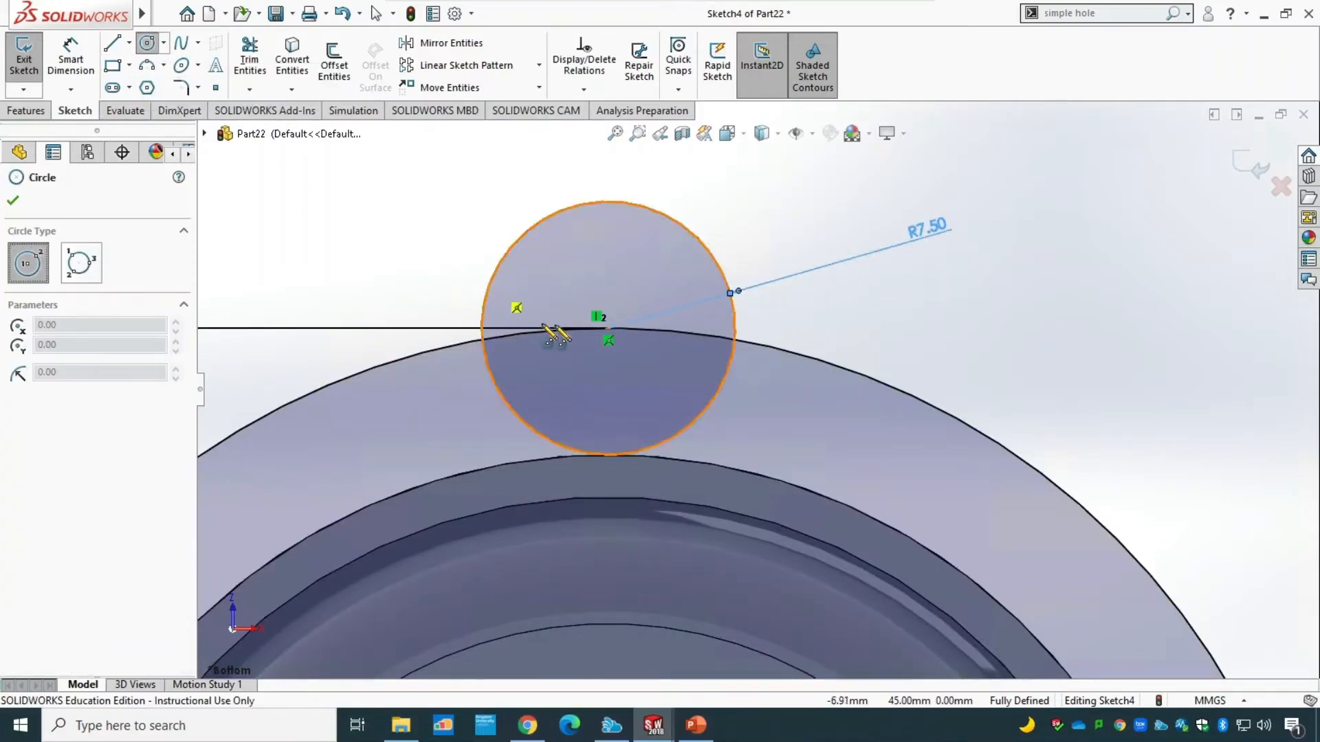
left_click(609, 328)
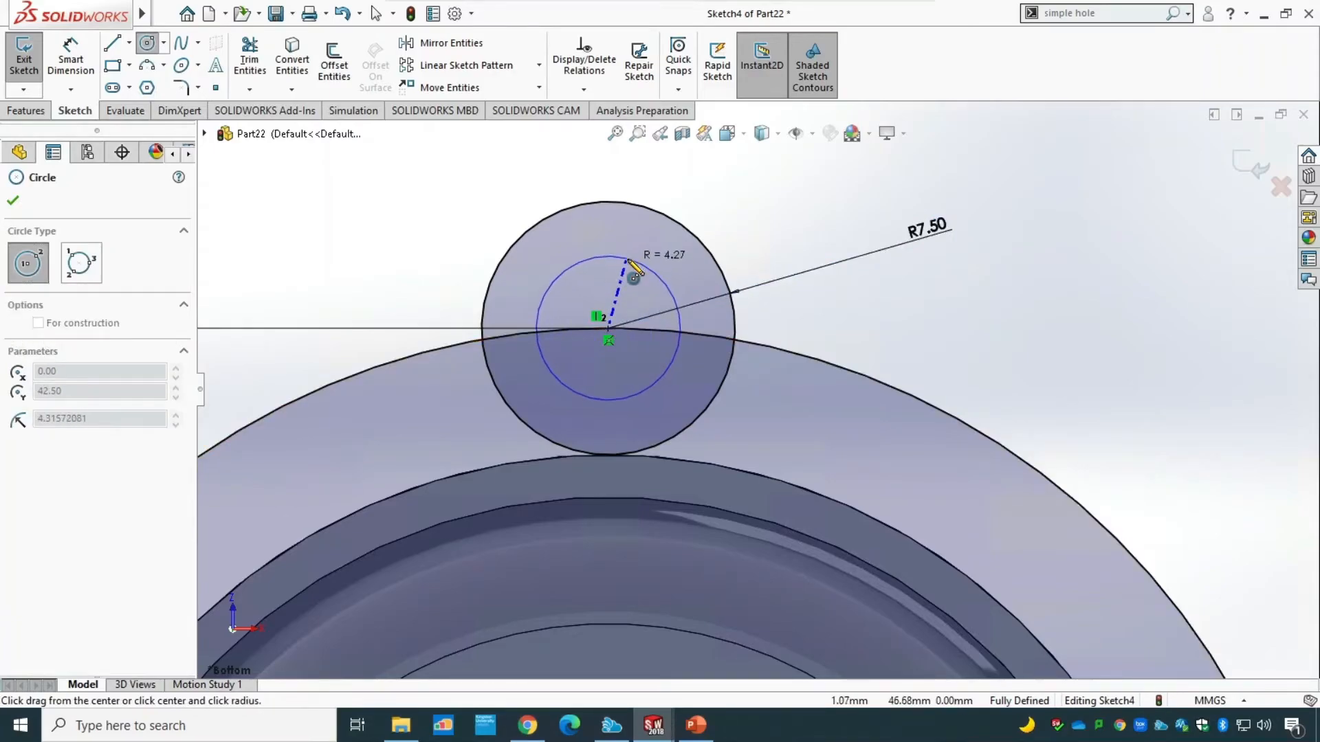
left_click(71, 61)
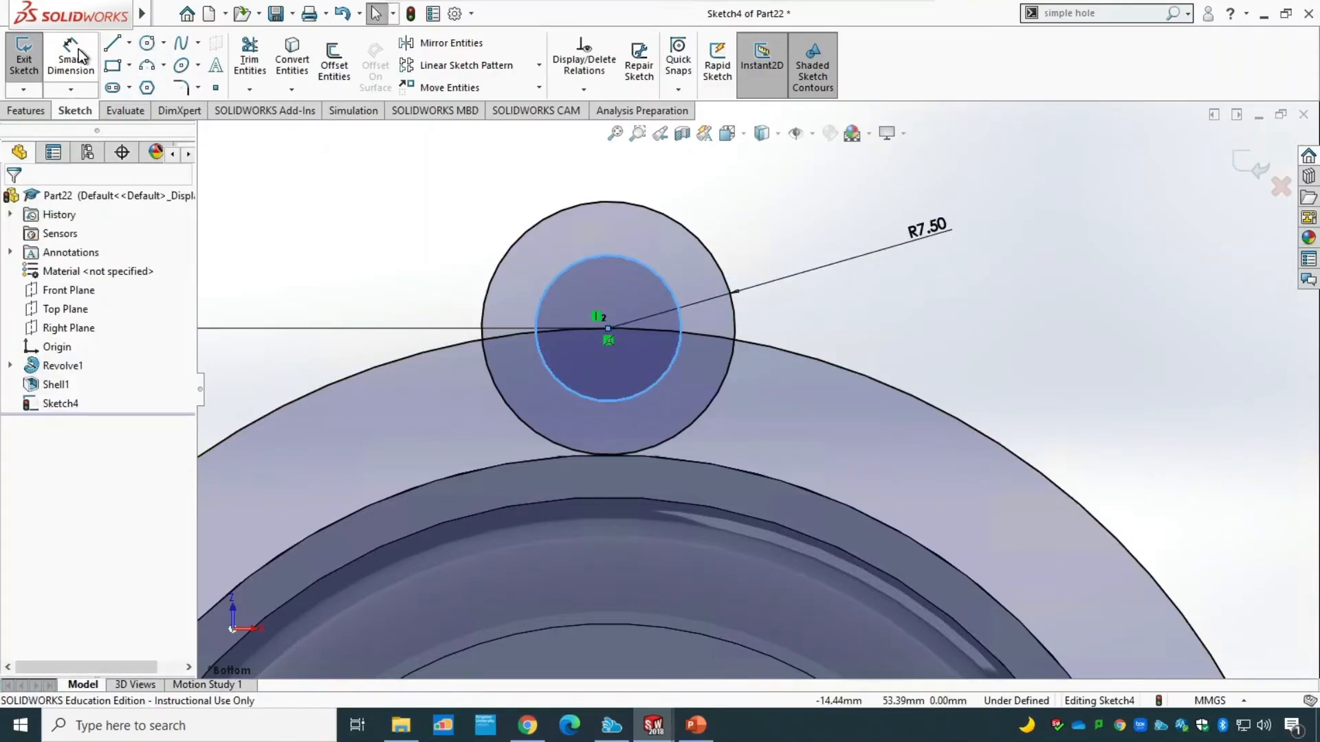
left_click(640, 263)
left_click(817, 214)
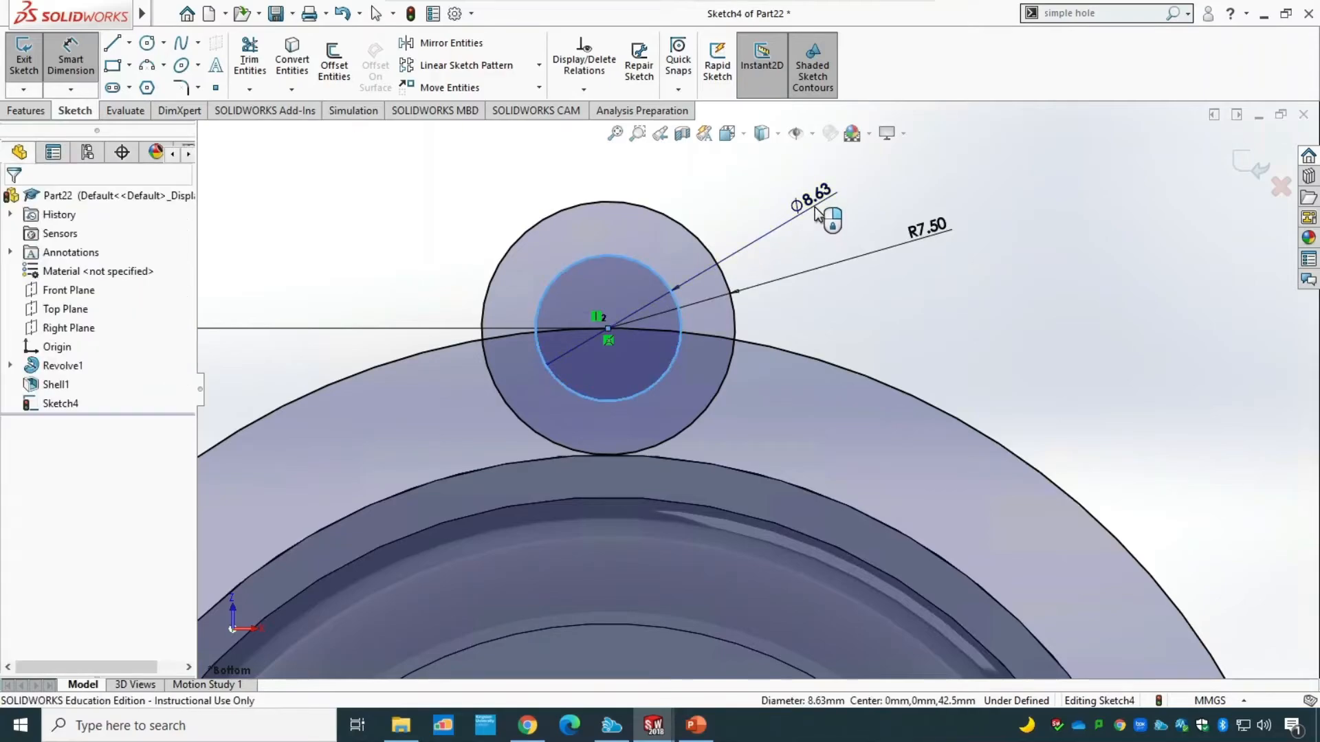
type("7.5")
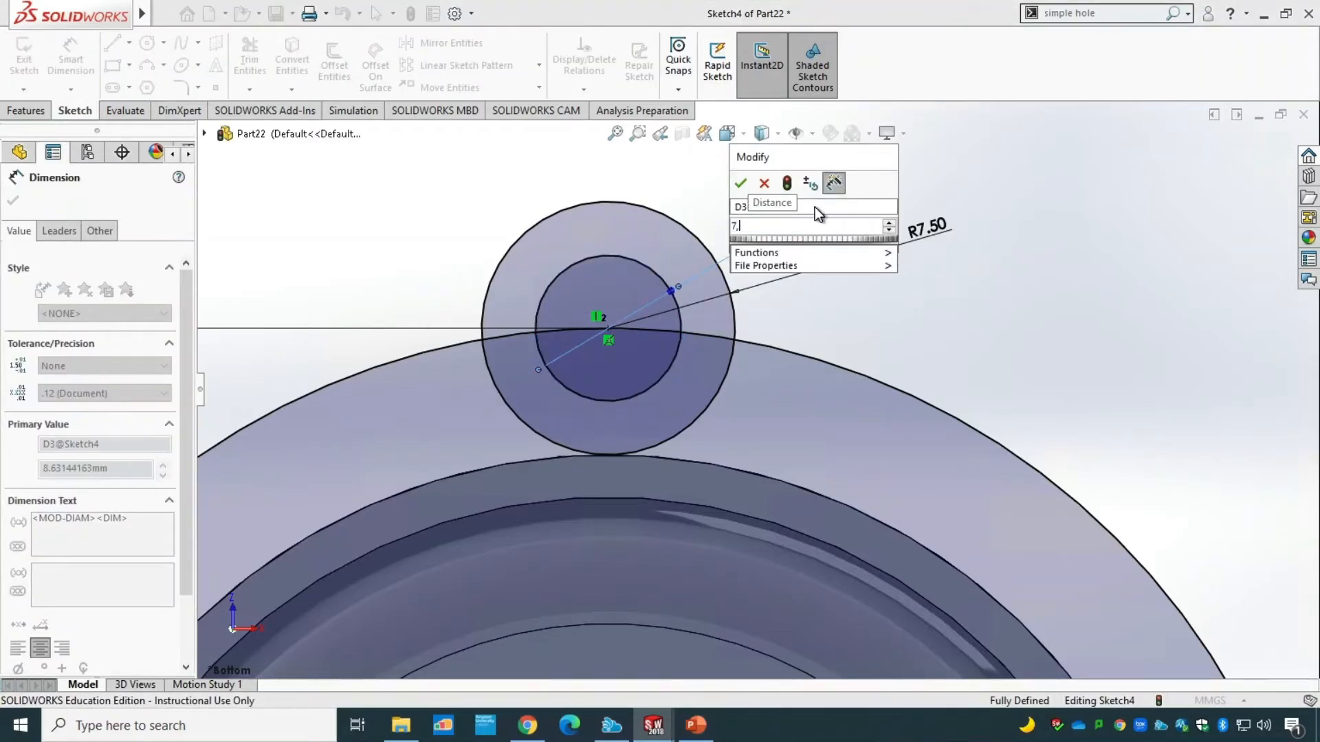
key("Return")
key("Escape")
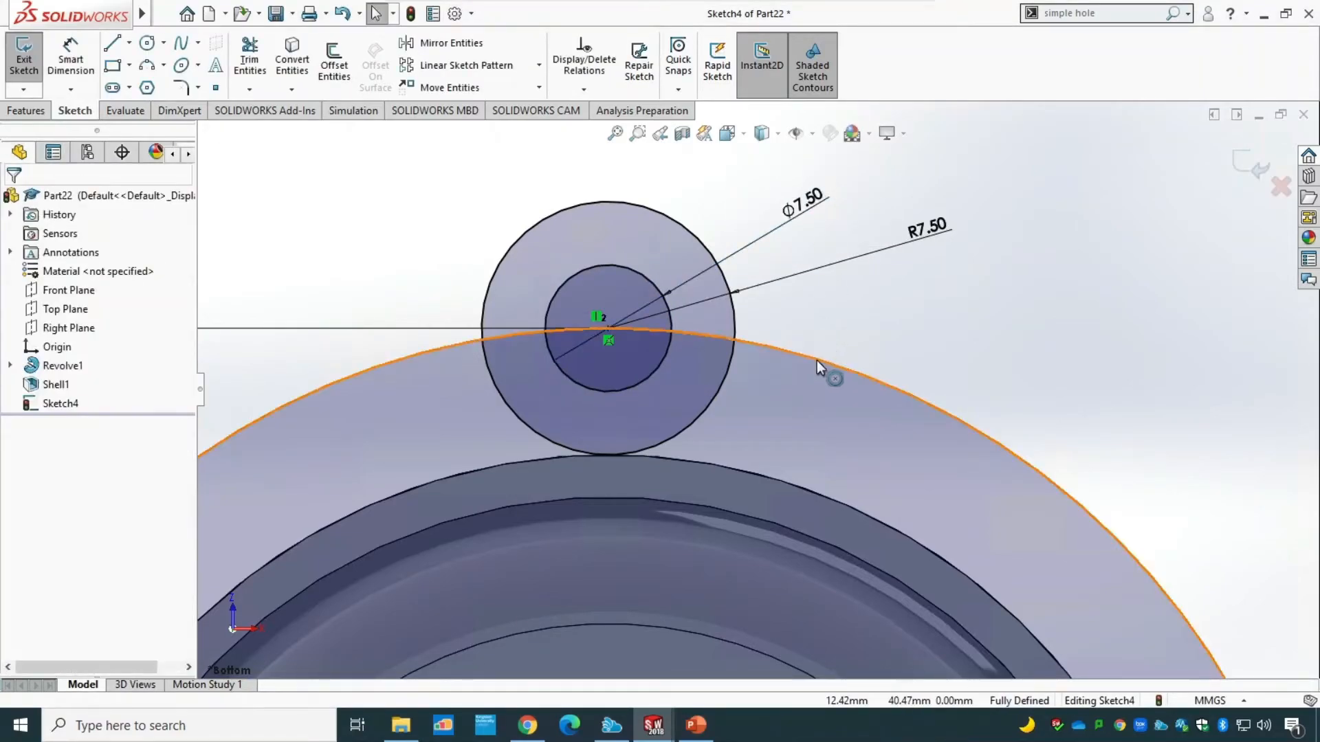
Convert the large 85 mm origin-centred circle to construction geometry.
left_click(851, 372)
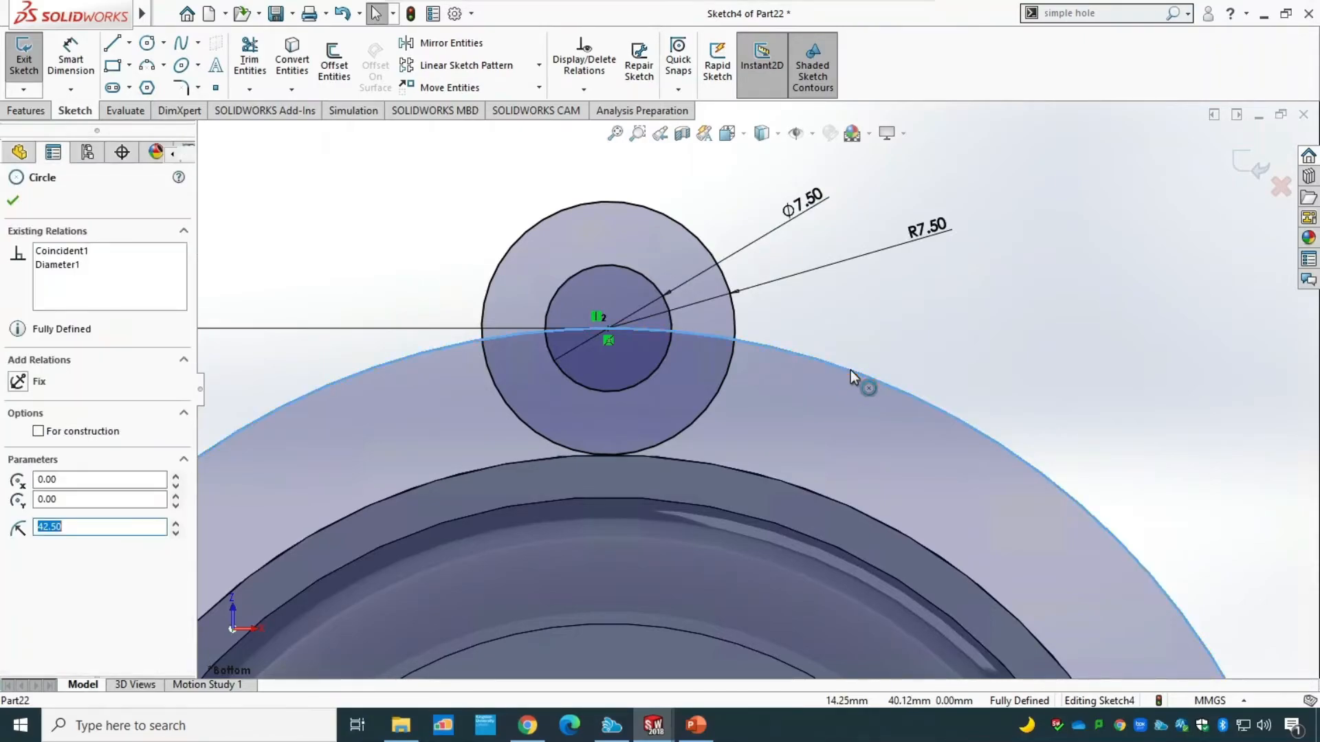
right_click(852, 373)
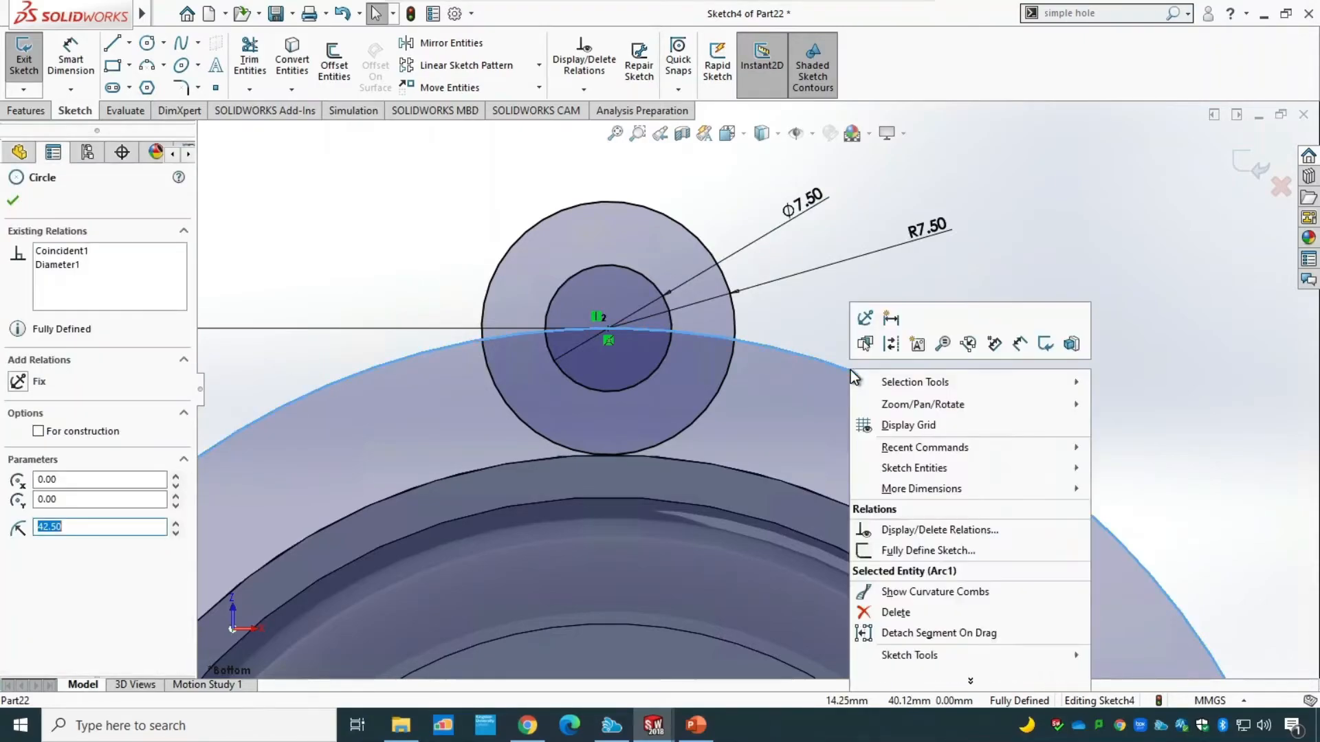
left_click(889, 345)
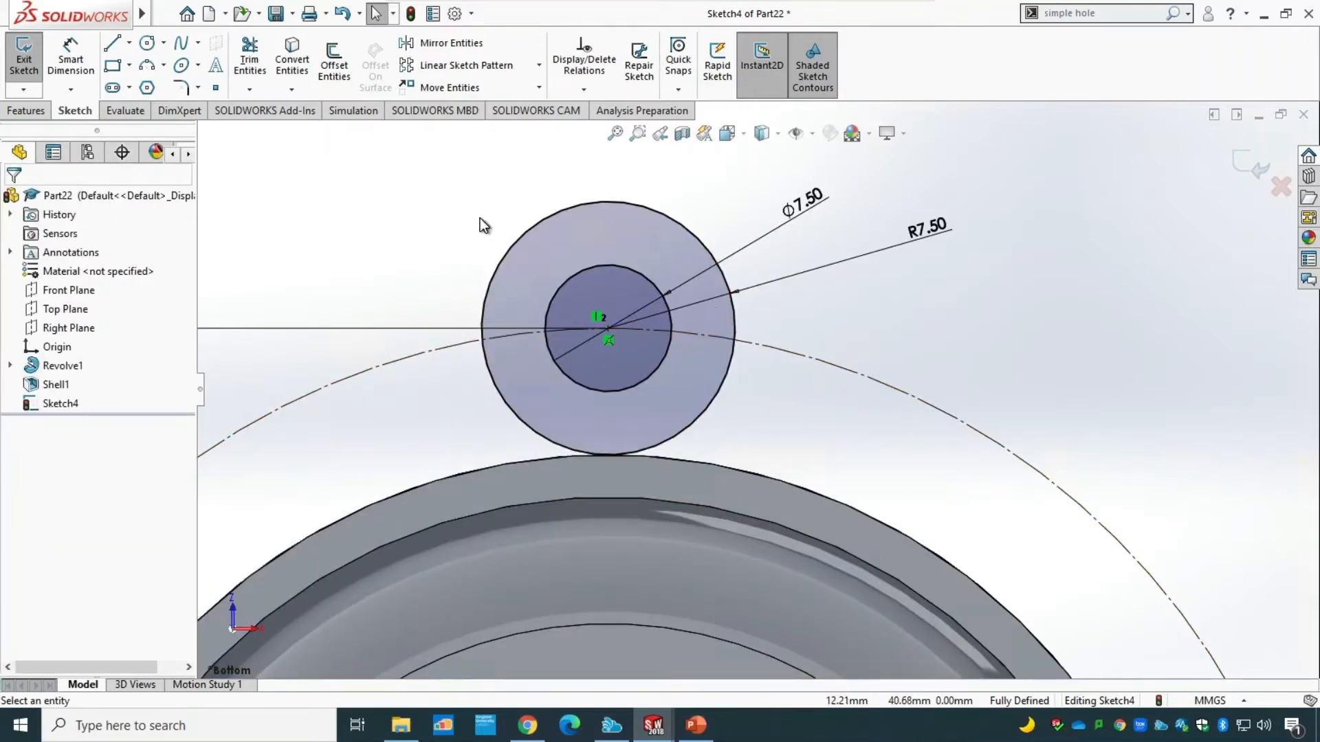
Sketch two outward-slanting lines about 10.3 mm long from the R7.50 circle's left and right quadrants down to the body's outer edge.
left_click(112, 43)
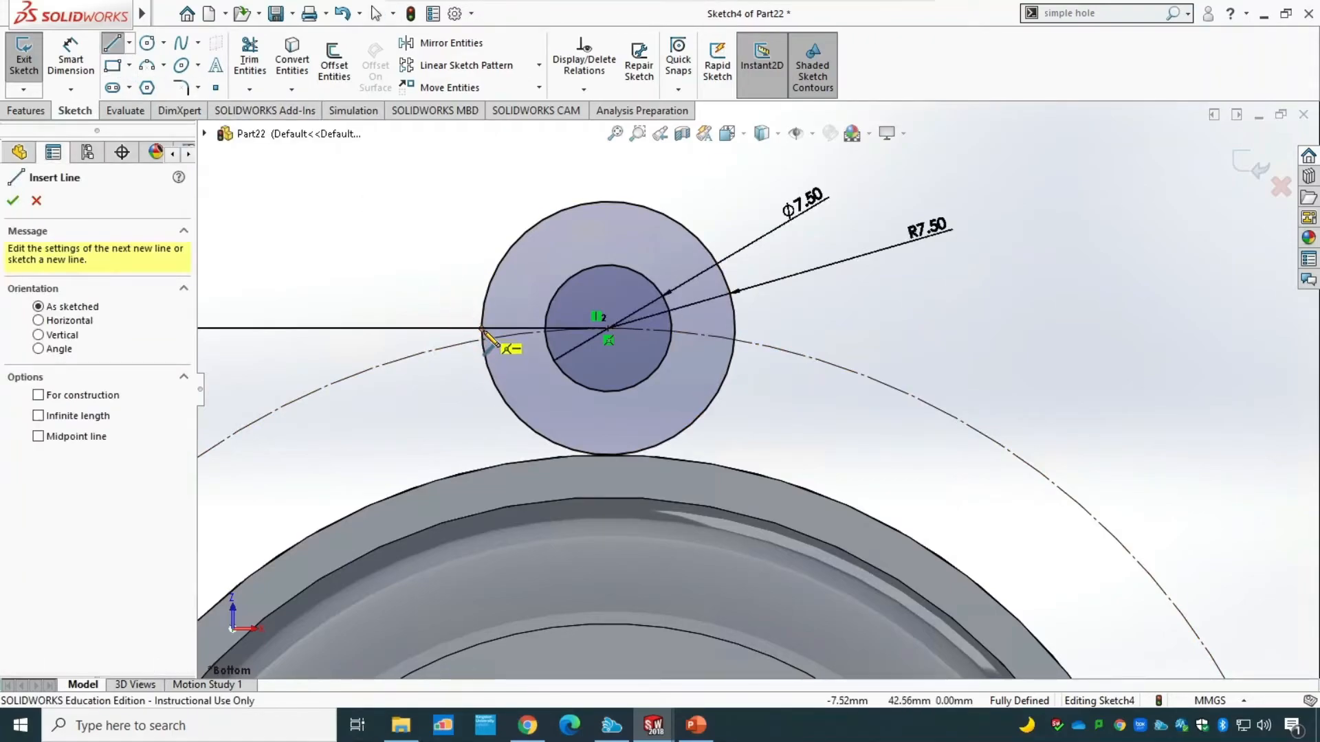
left_click(481, 328)
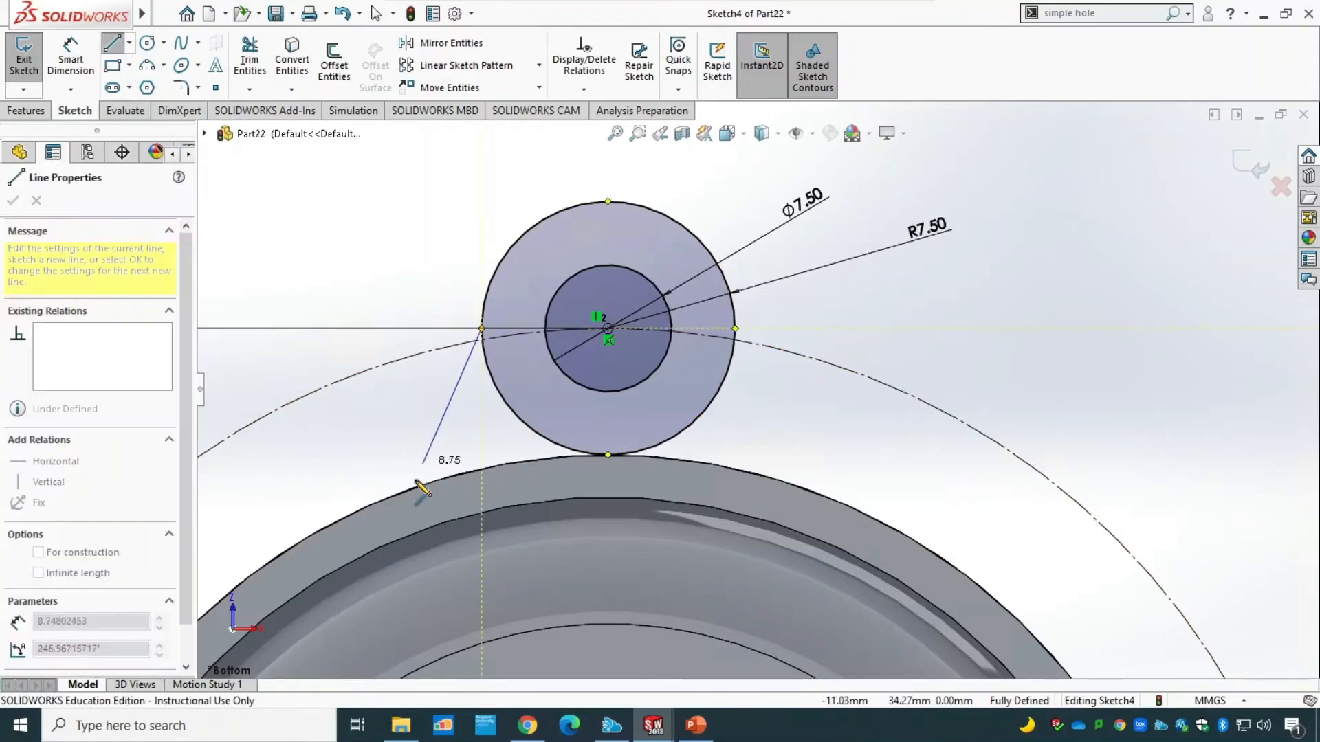
left_click(412, 488)
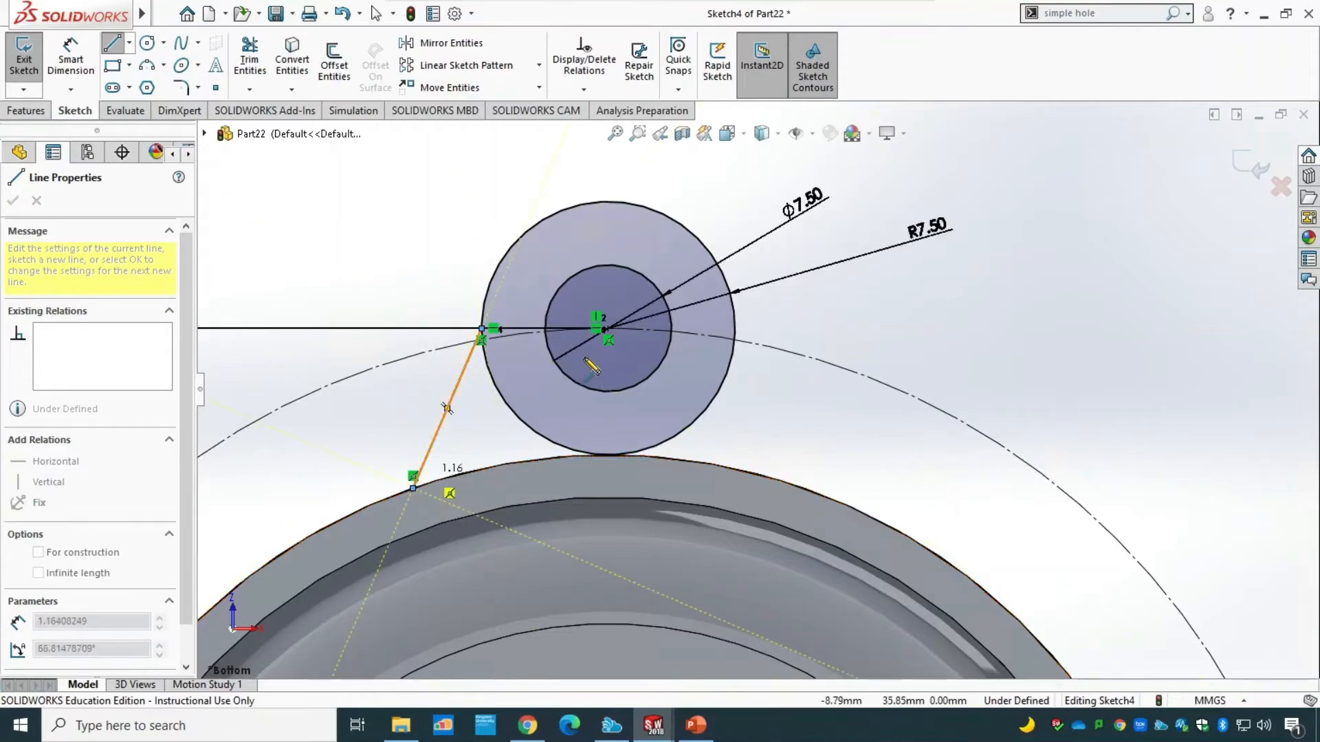
key("Escape")
left_click(114, 53)
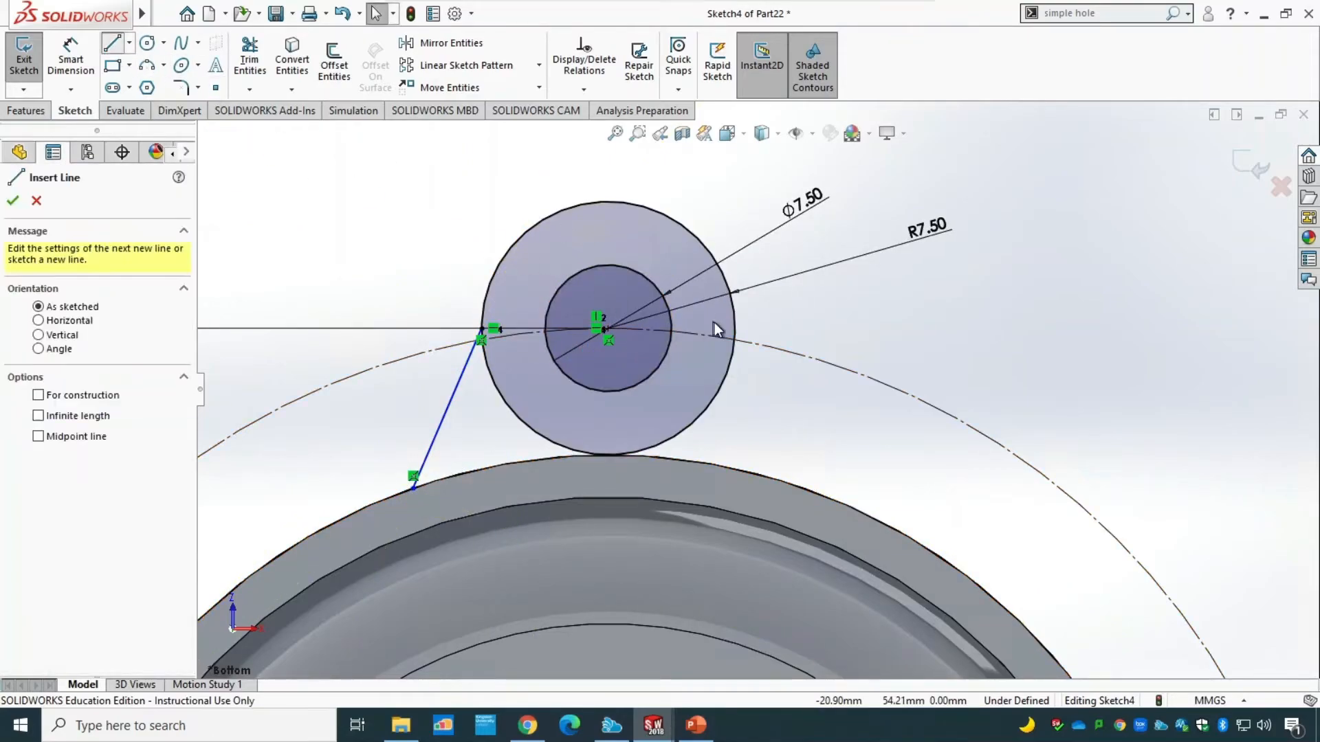
left_click(735, 328)
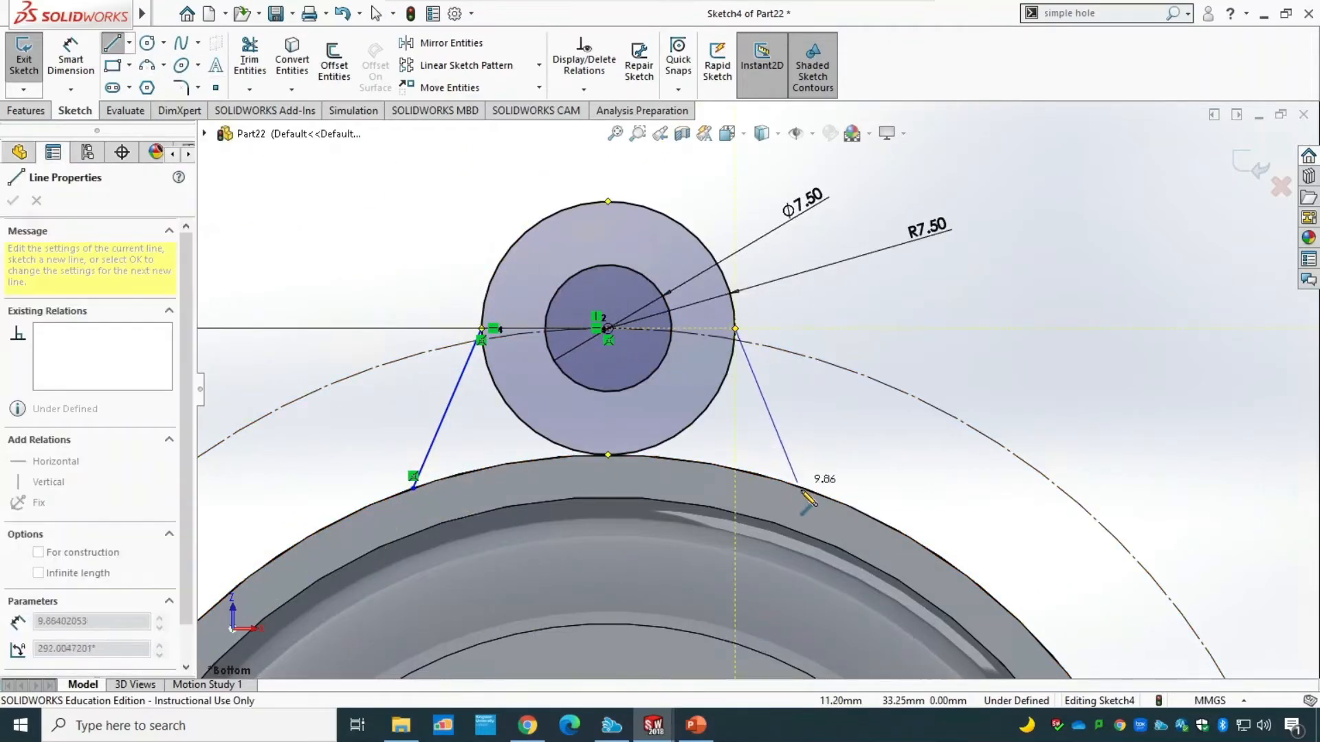
left_click(802, 490)
key("Escape")
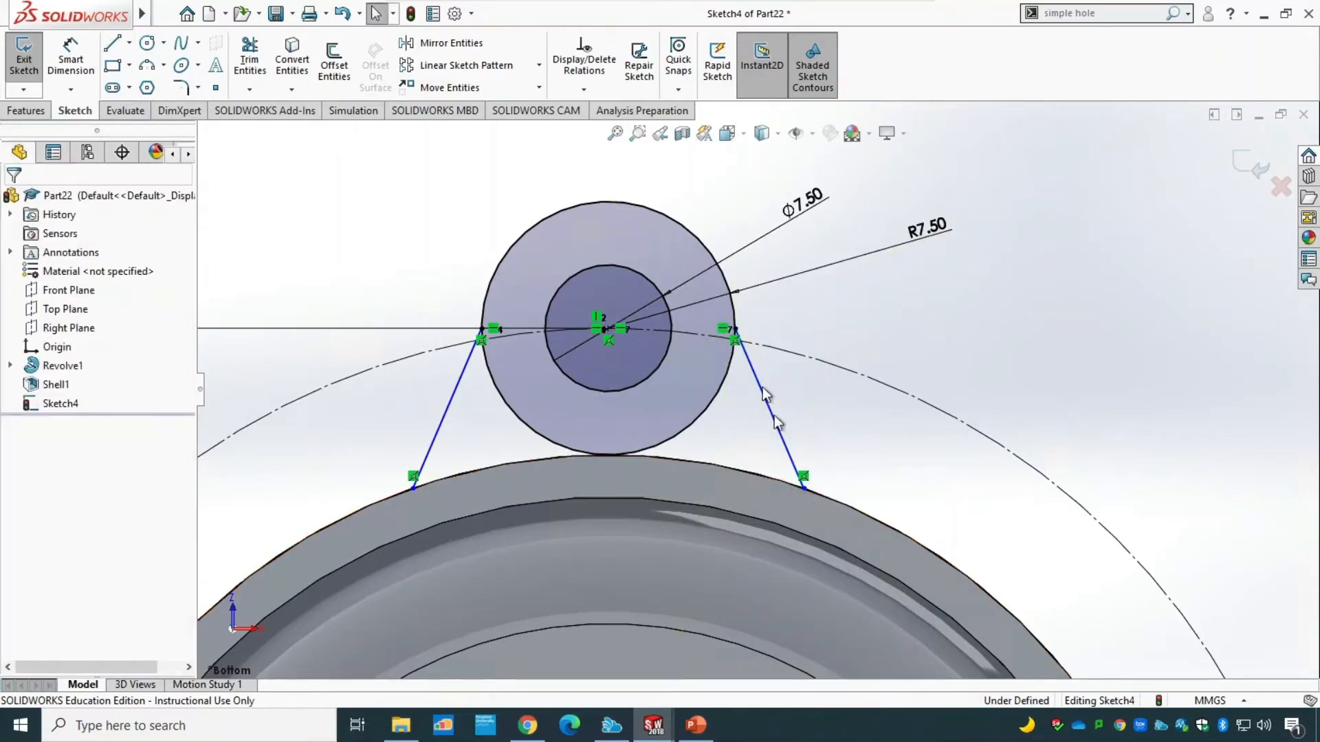
Add a tangent relation between the left slanted line and the R7.50 circle.
left_click(597, 91)
left_click(614, 130)
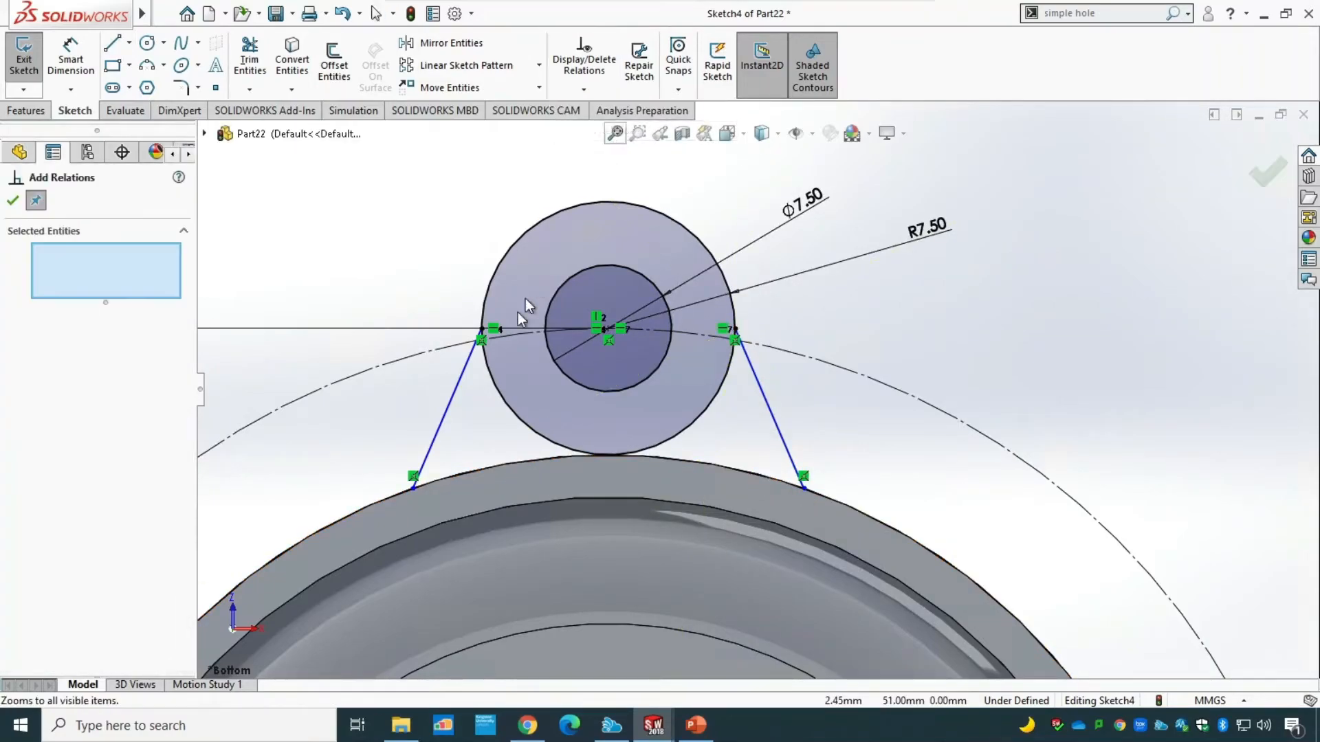
left_click(462, 380)
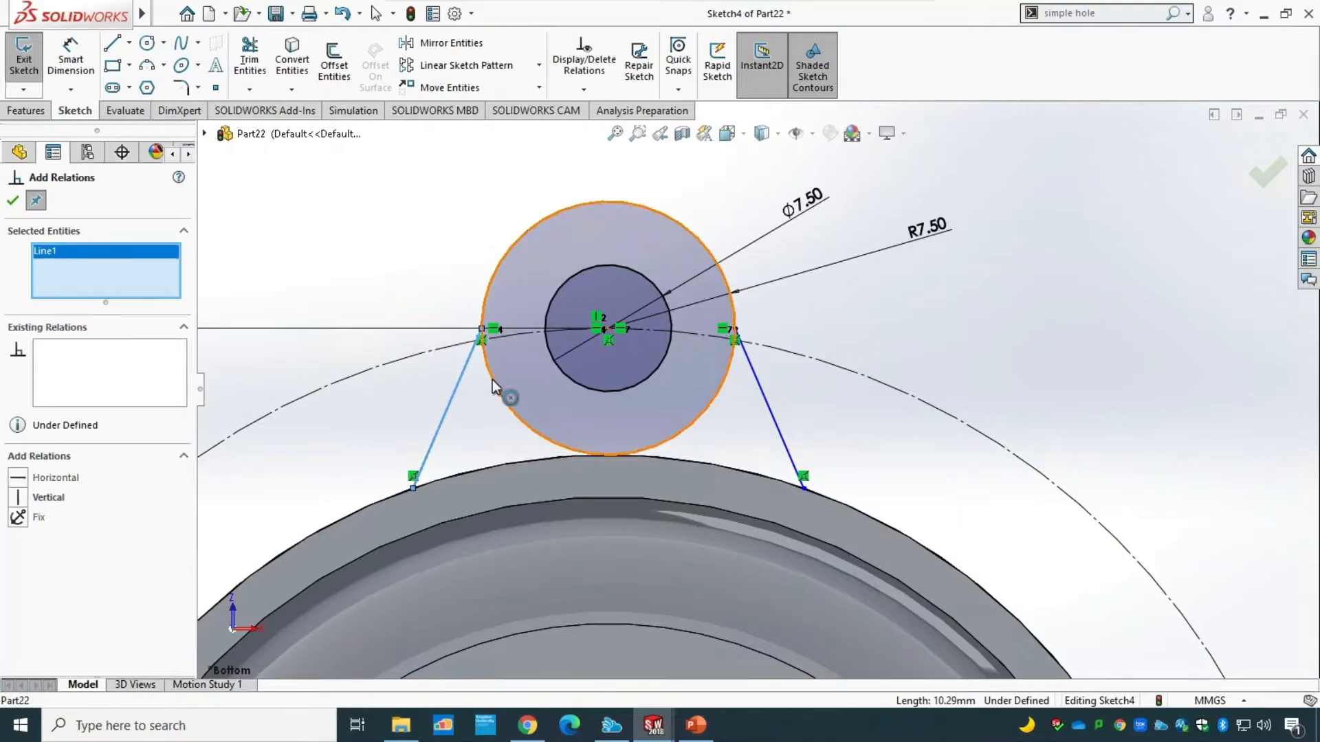
left_click(492, 380)
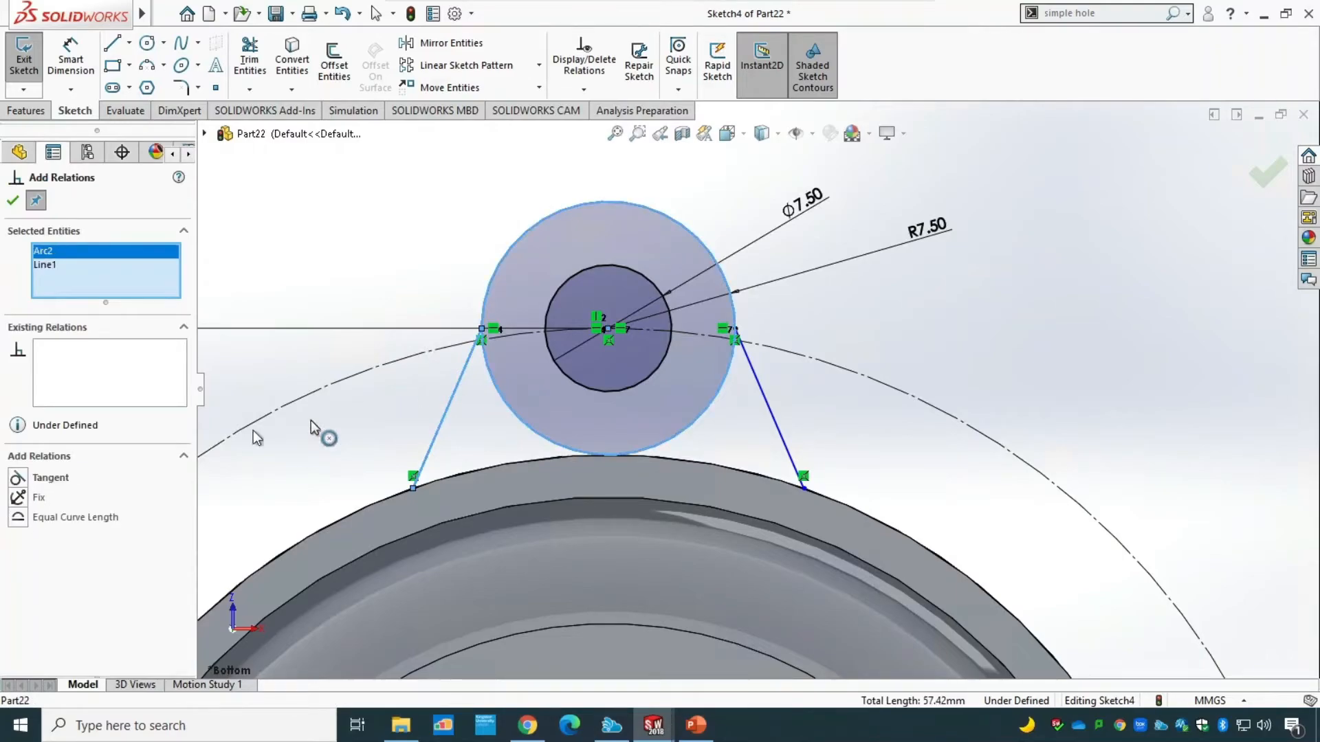
left_click(18, 479)
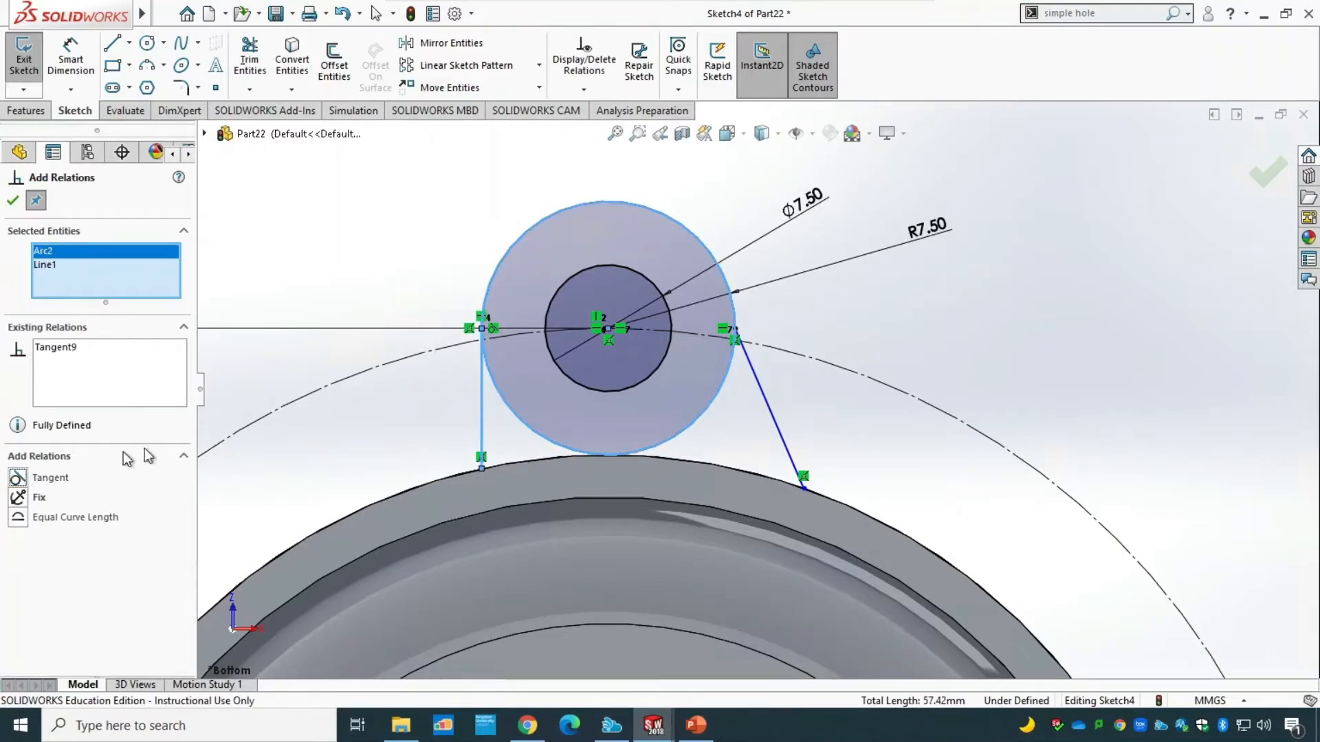
Try to make the left line tangent to the body's outer circular edge, and delete that tangent relation.
left_click(482, 418)
left_click(481, 438)
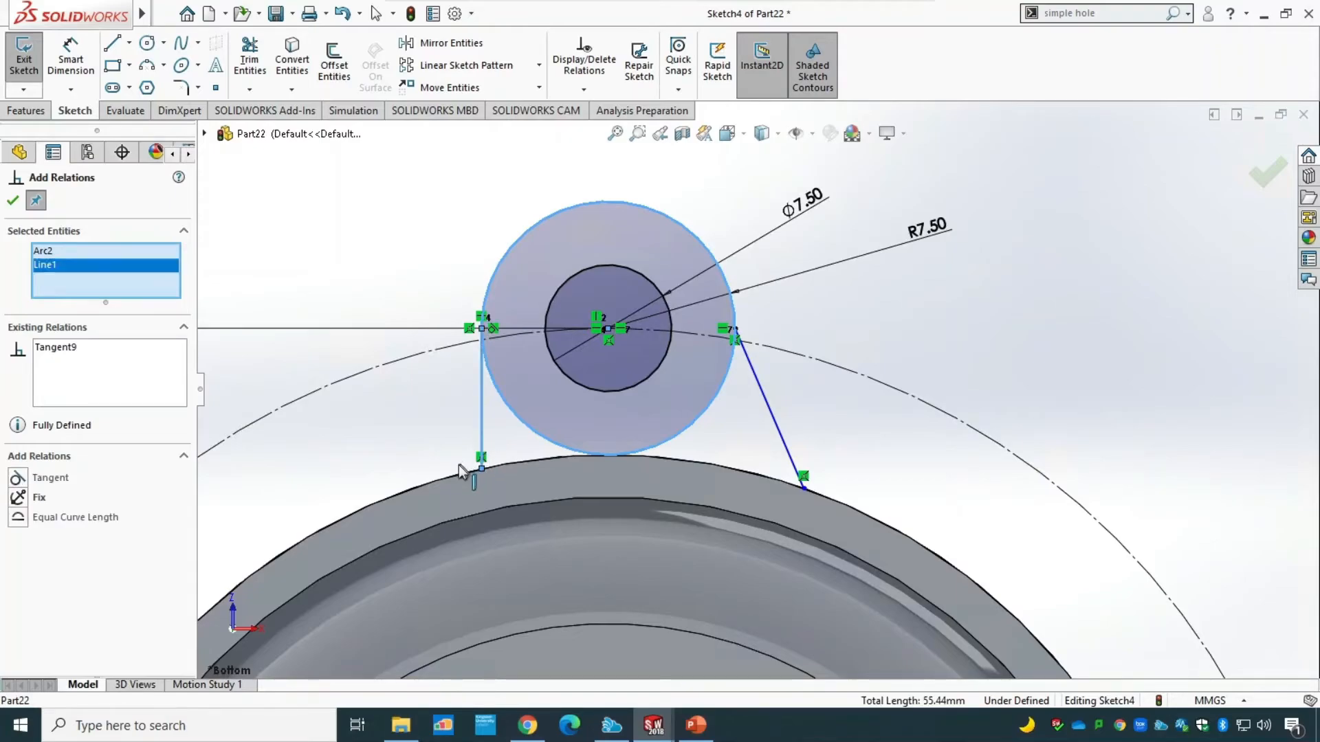
left_click(452, 475)
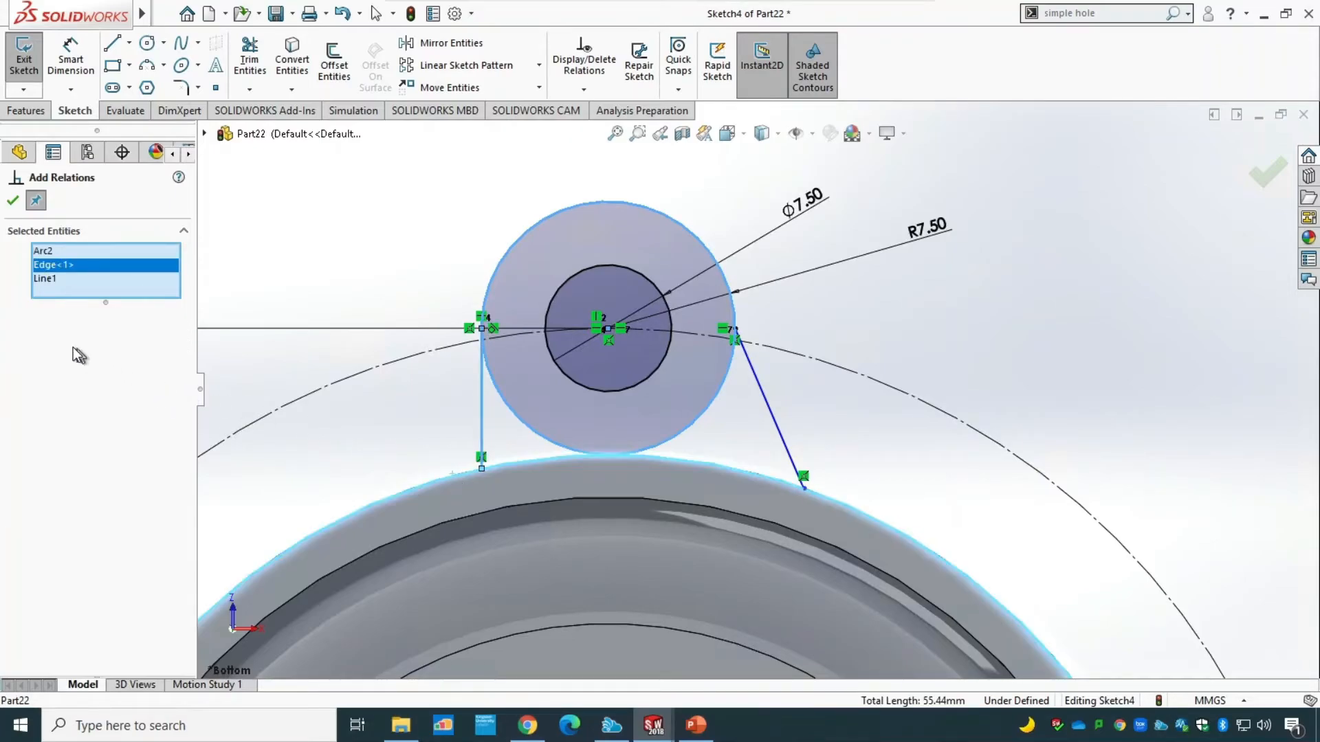
left_click(59, 249)
right_click(59, 247)
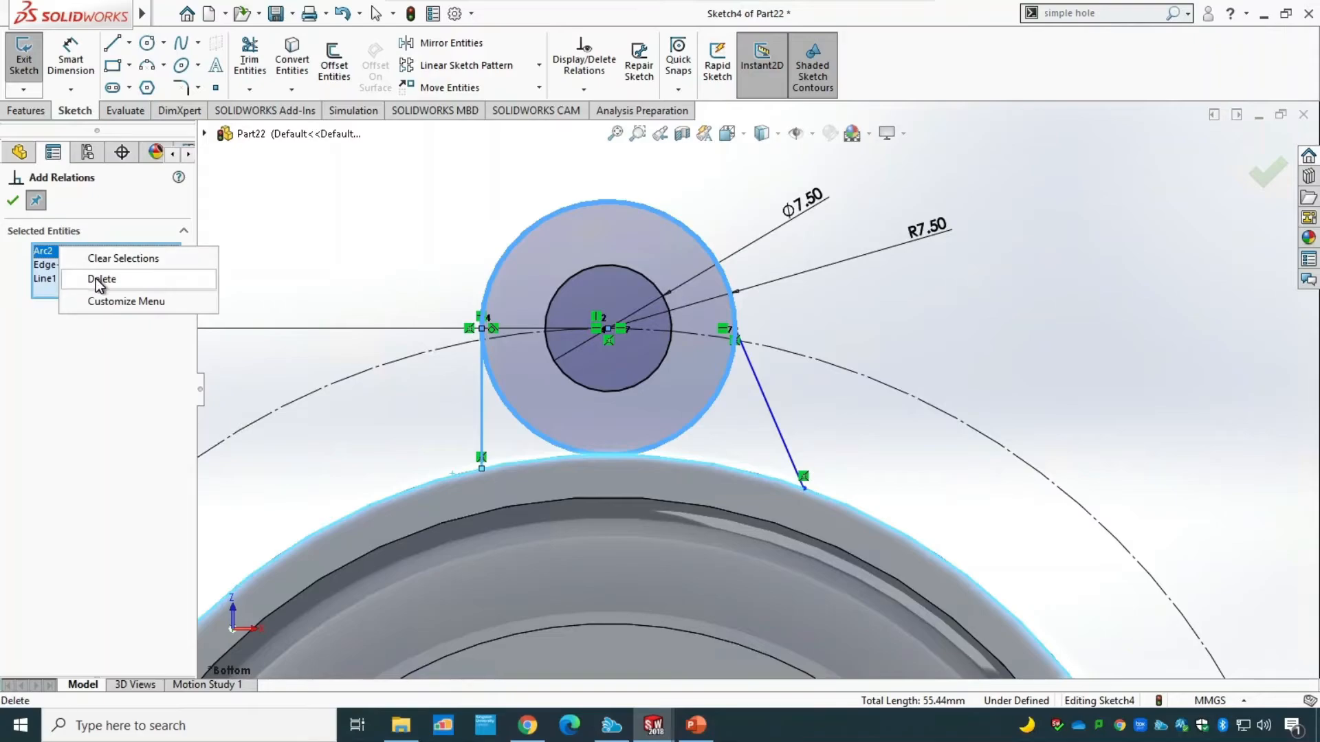
left_click(96, 279)
left_click(17, 479)
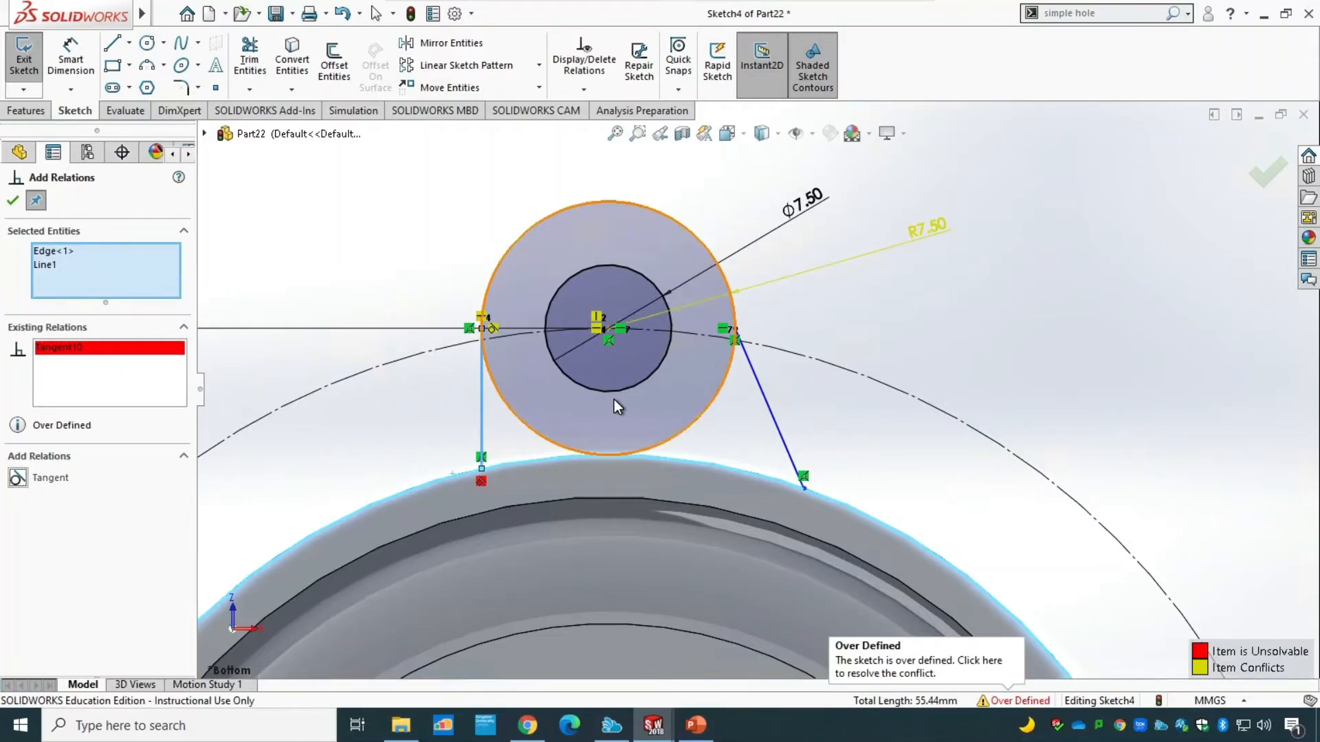
right_click(47, 348)
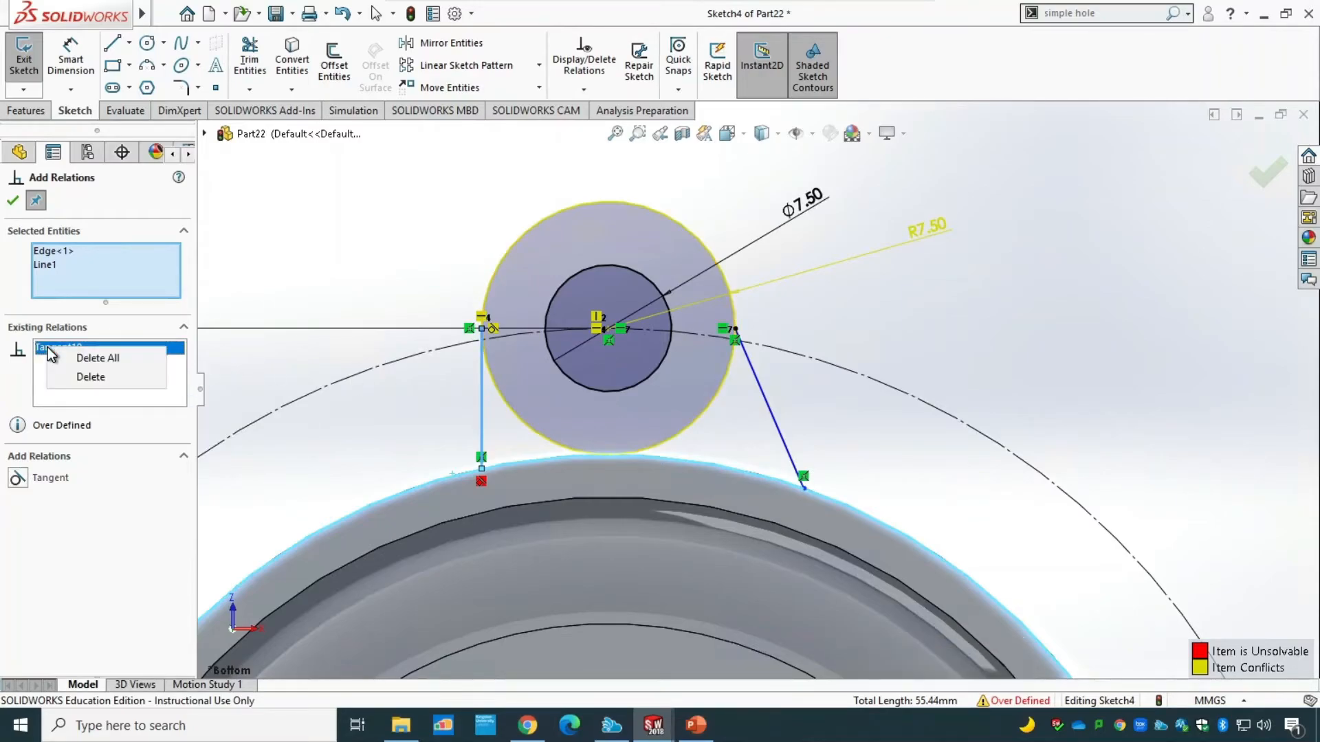
left_click(85, 377)
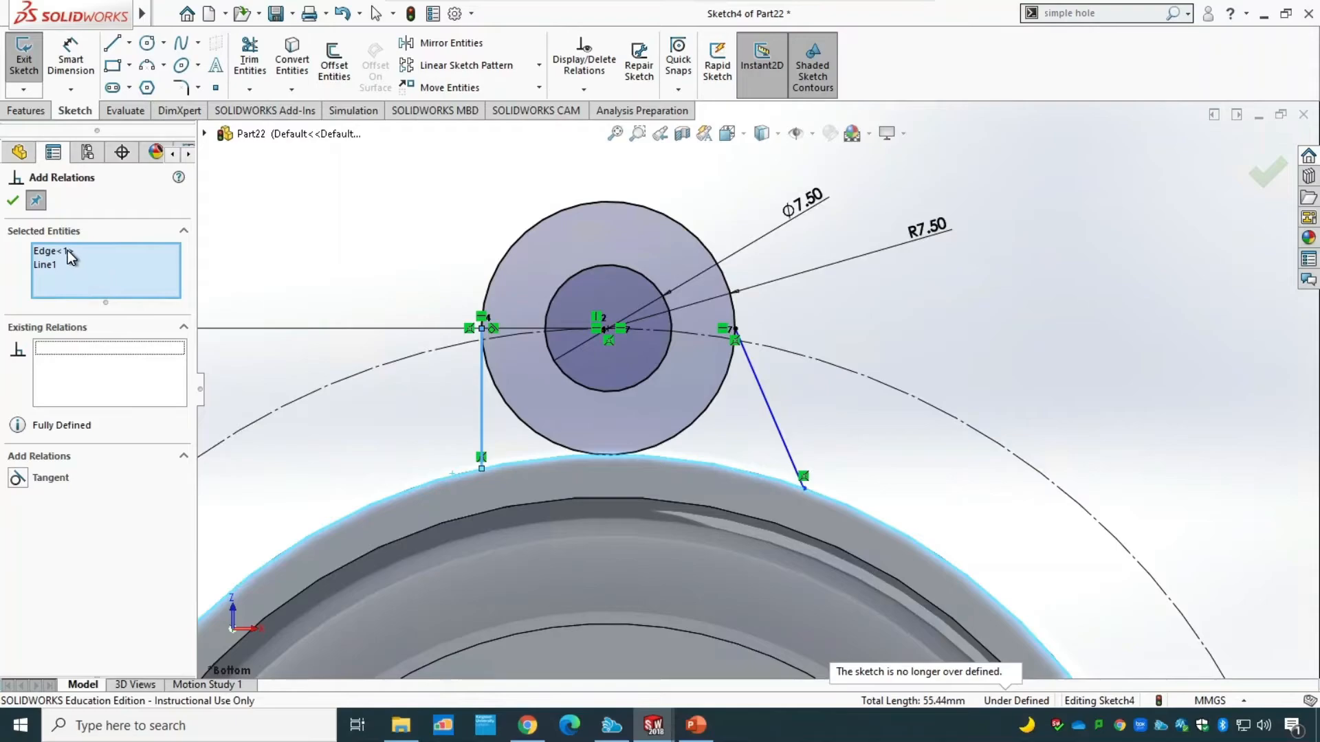
key("Escape")
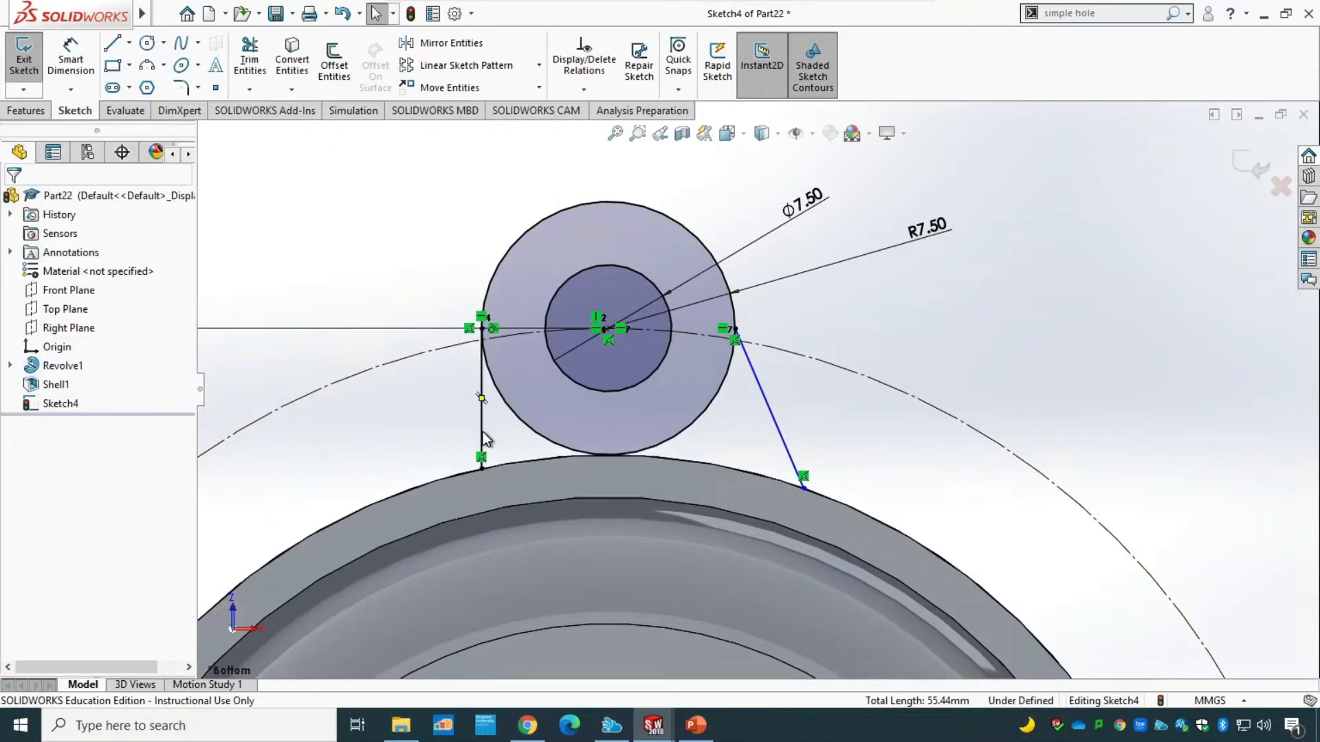
Add a vertical relation to the left line between the R7.50 circle and the body's edge.
left_click(481, 434)
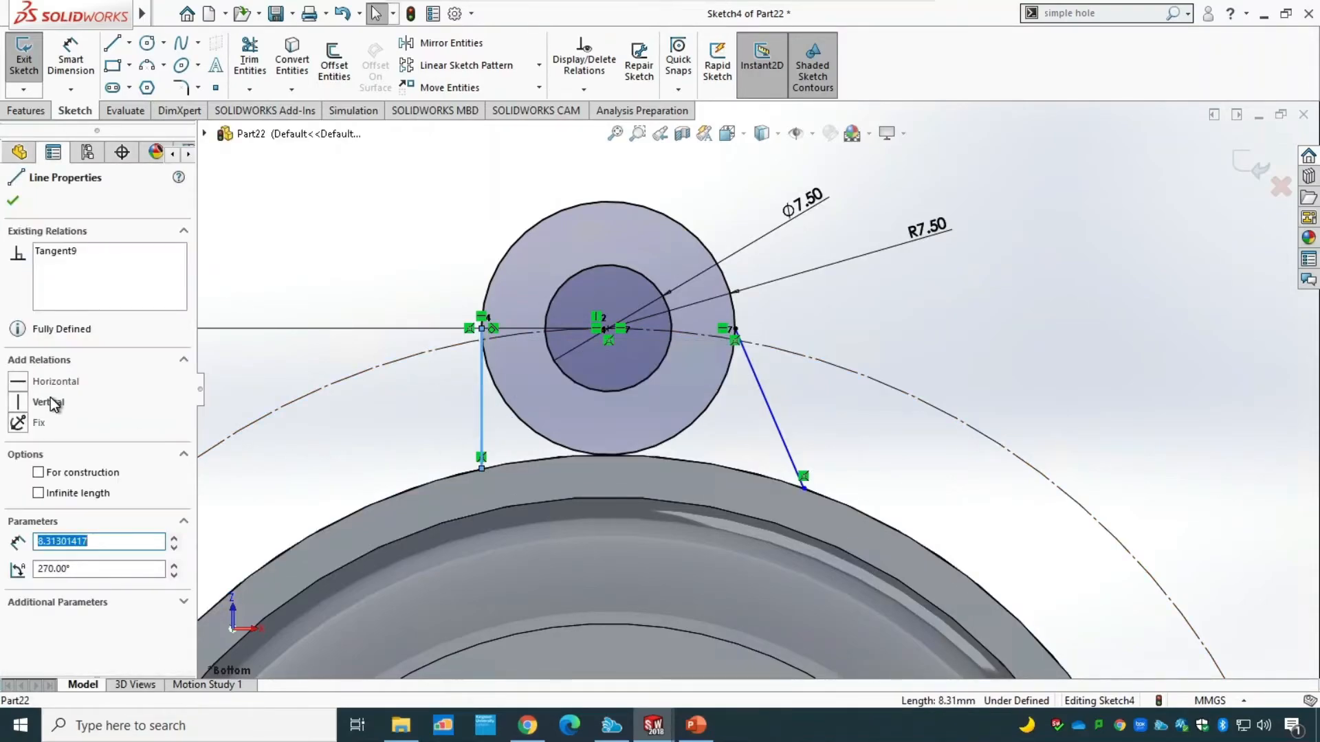
left_click(18, 403)
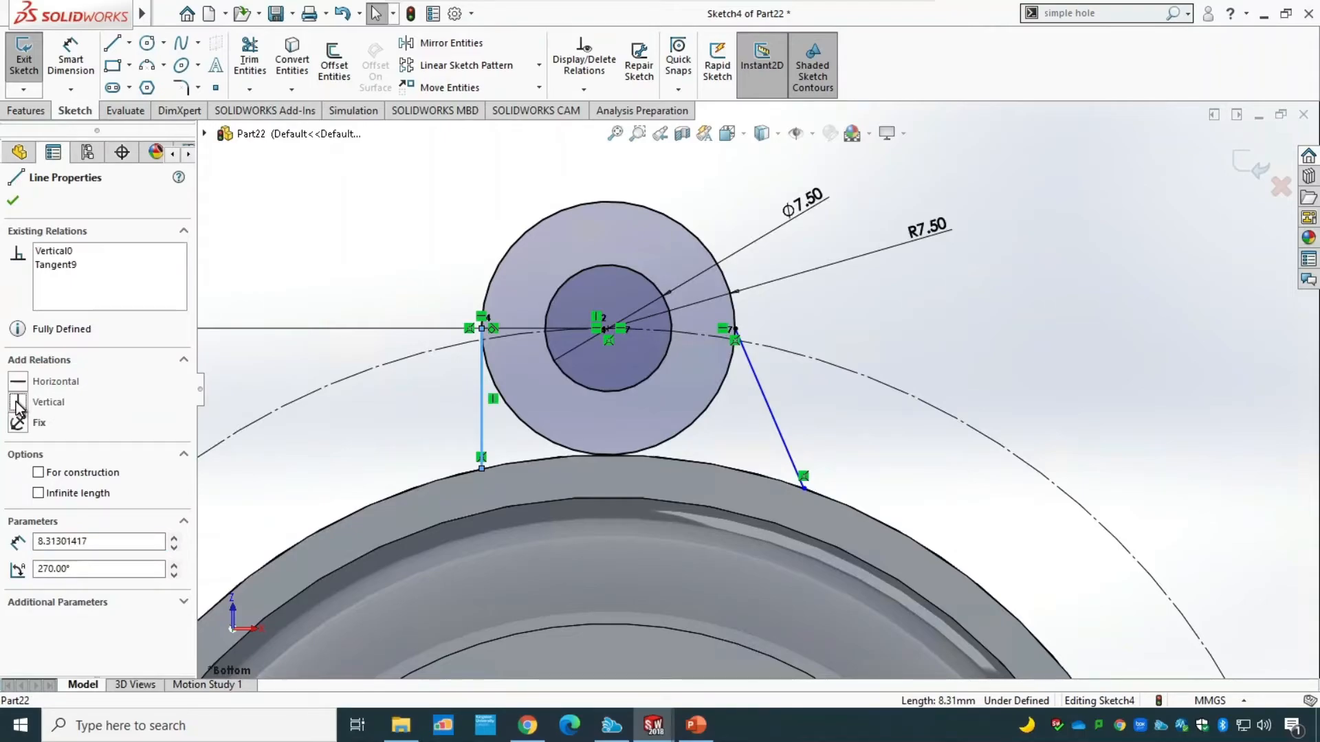
key("Escape")
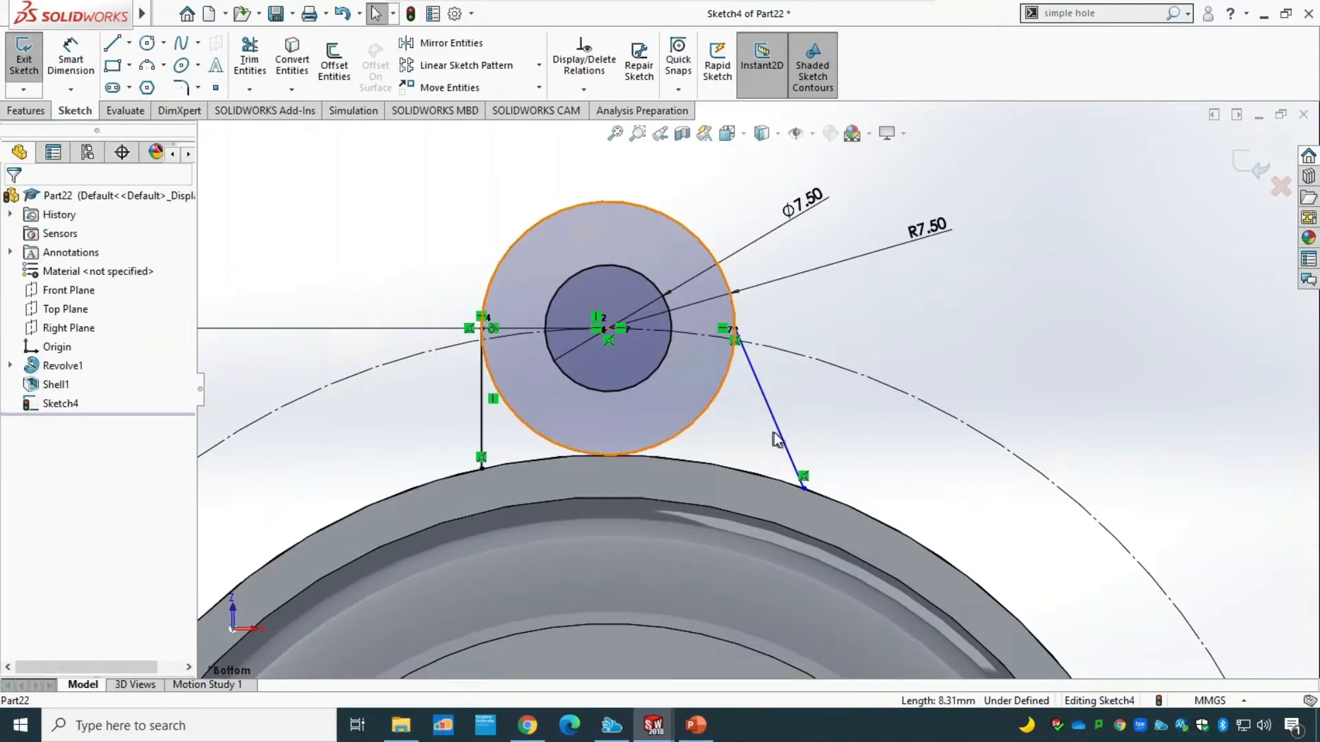
Make the right slanted line tangent to the R7.50 circle and add a vertical relation to it.
left_click(787, 438)
left_click(584, 90)
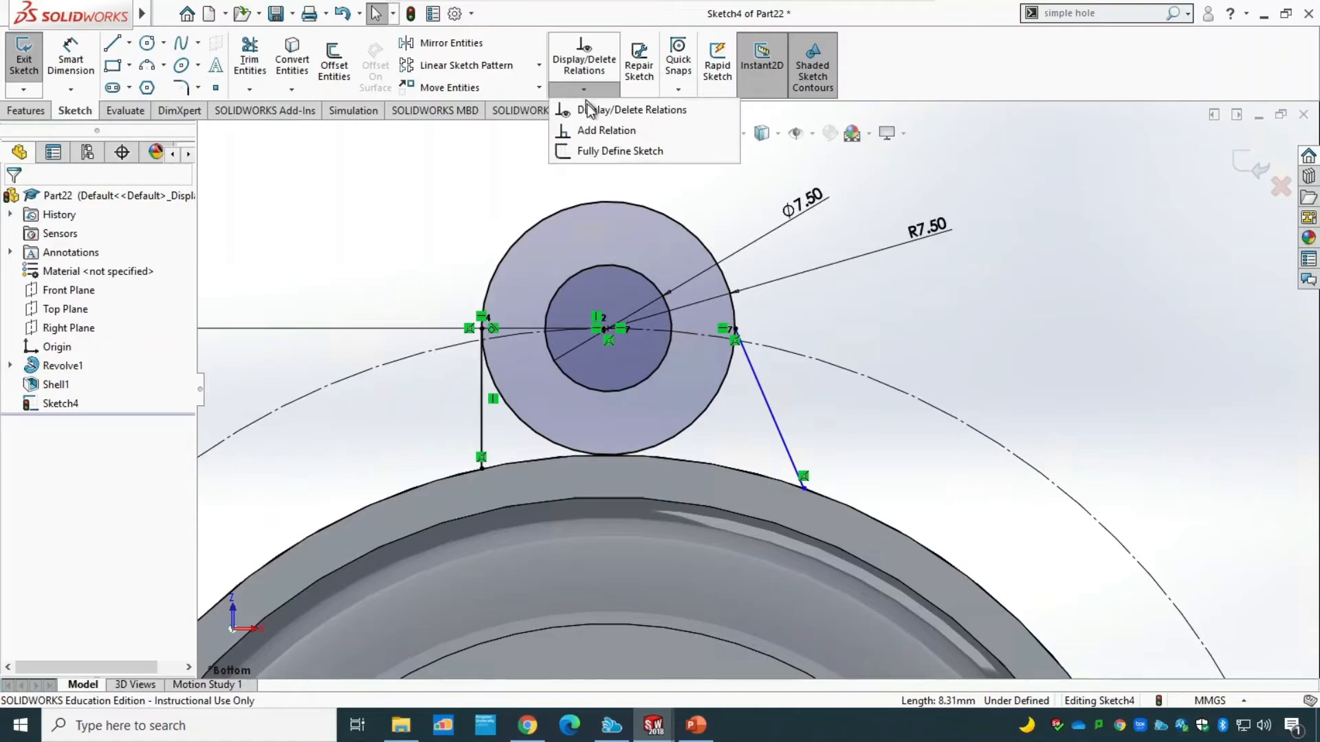
left_click(600, 130)
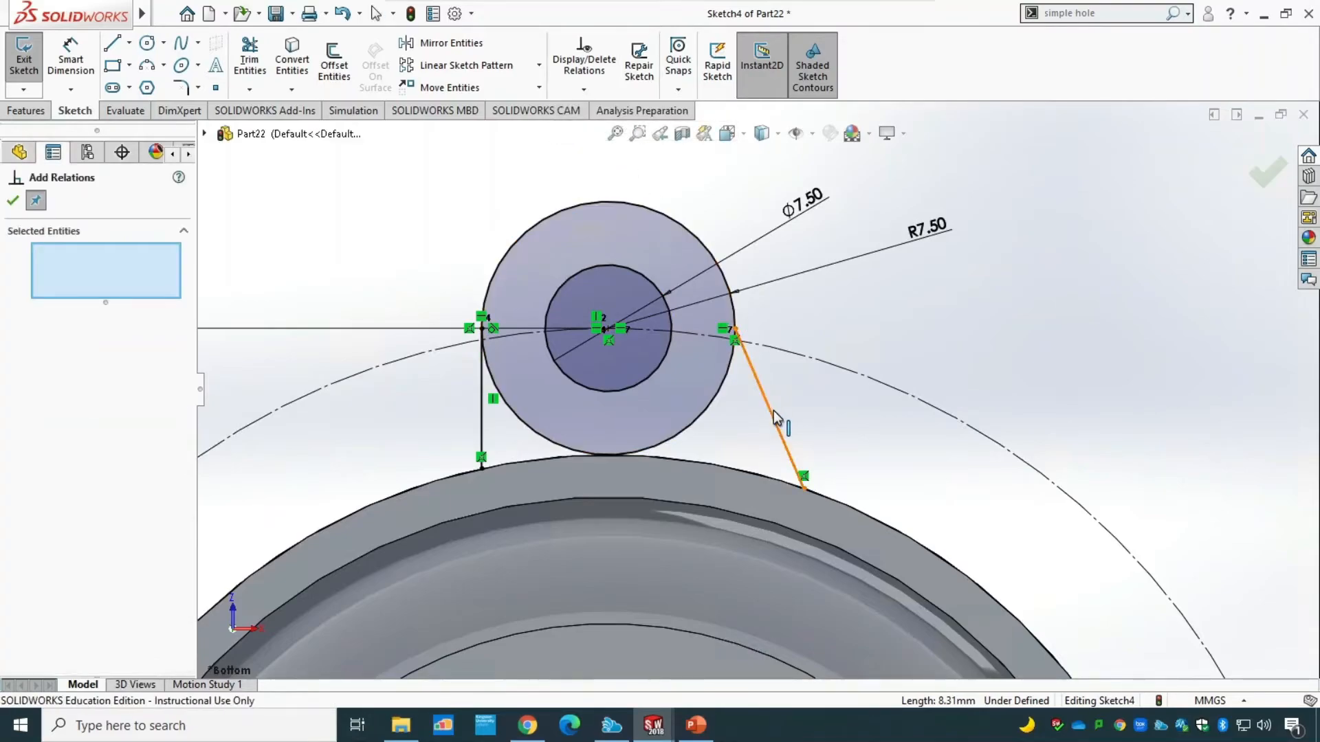
left_click(721, 391)
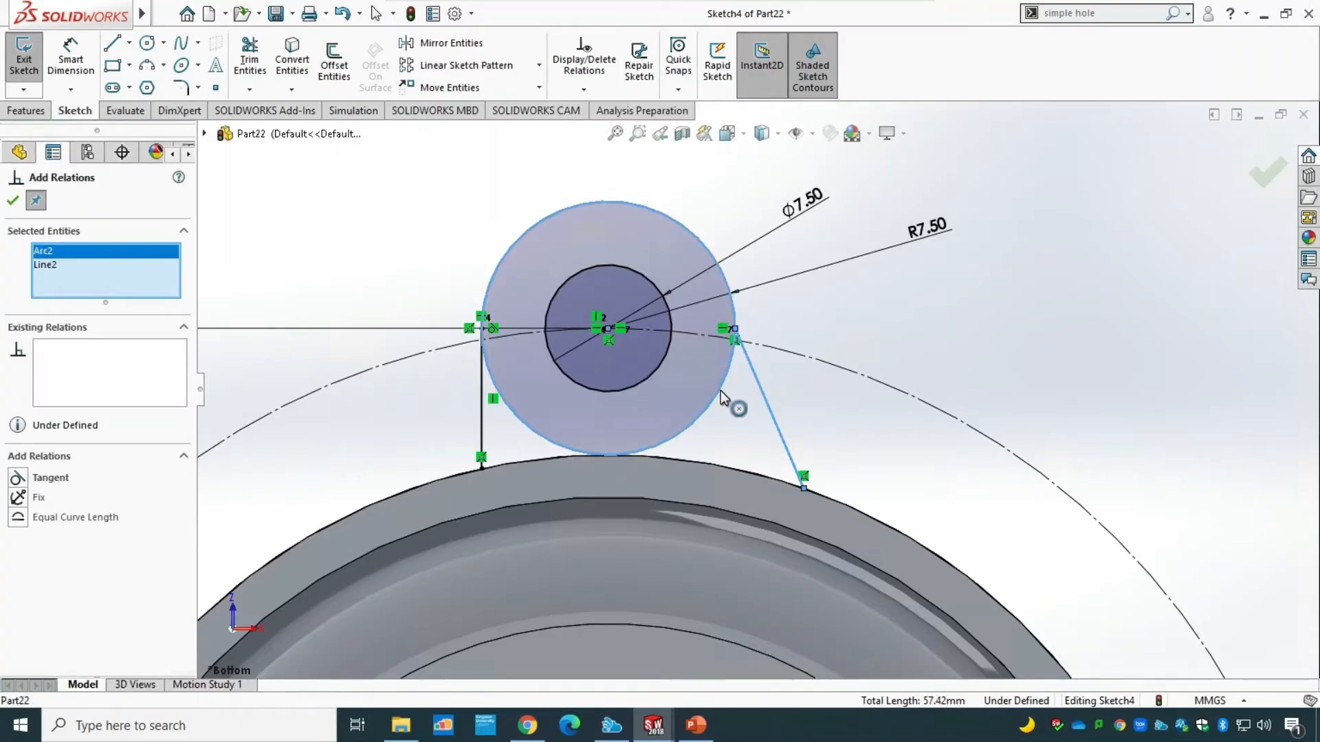
left_click(18, 478)
key("Escape")
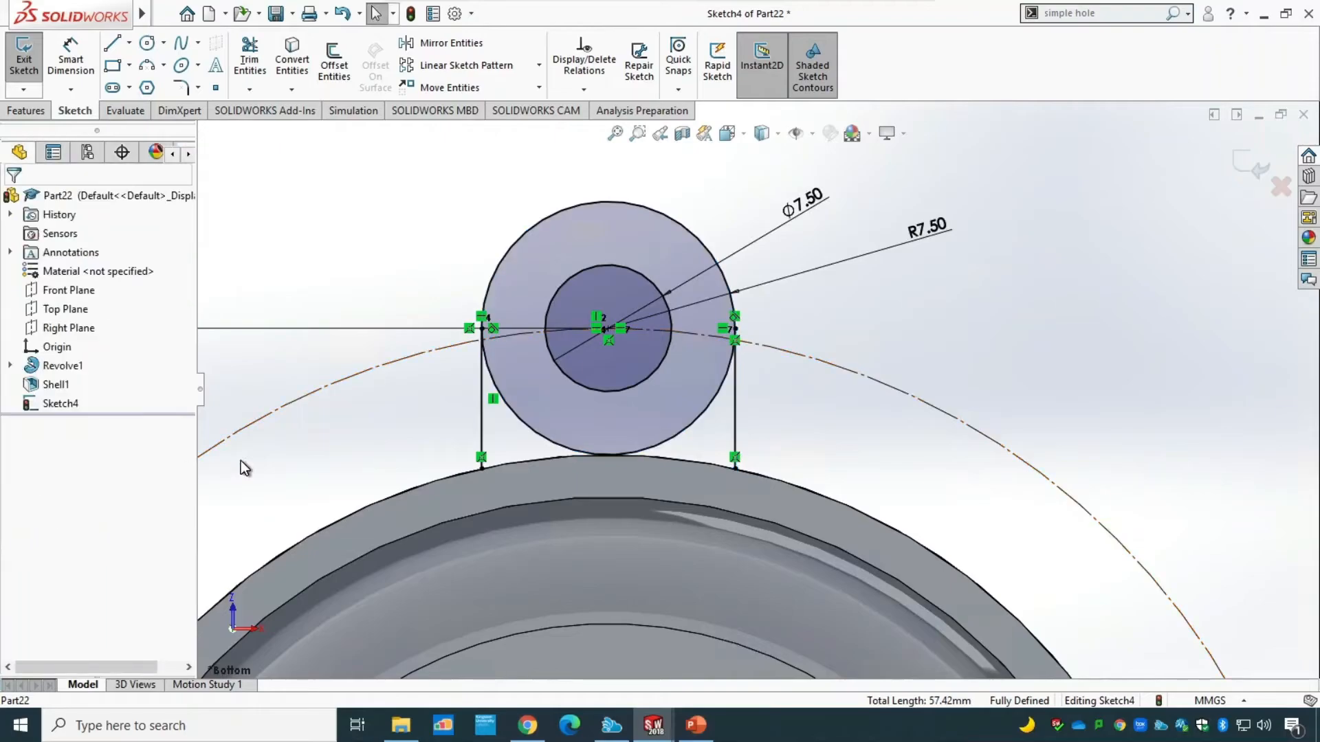
left_click(736, 440)
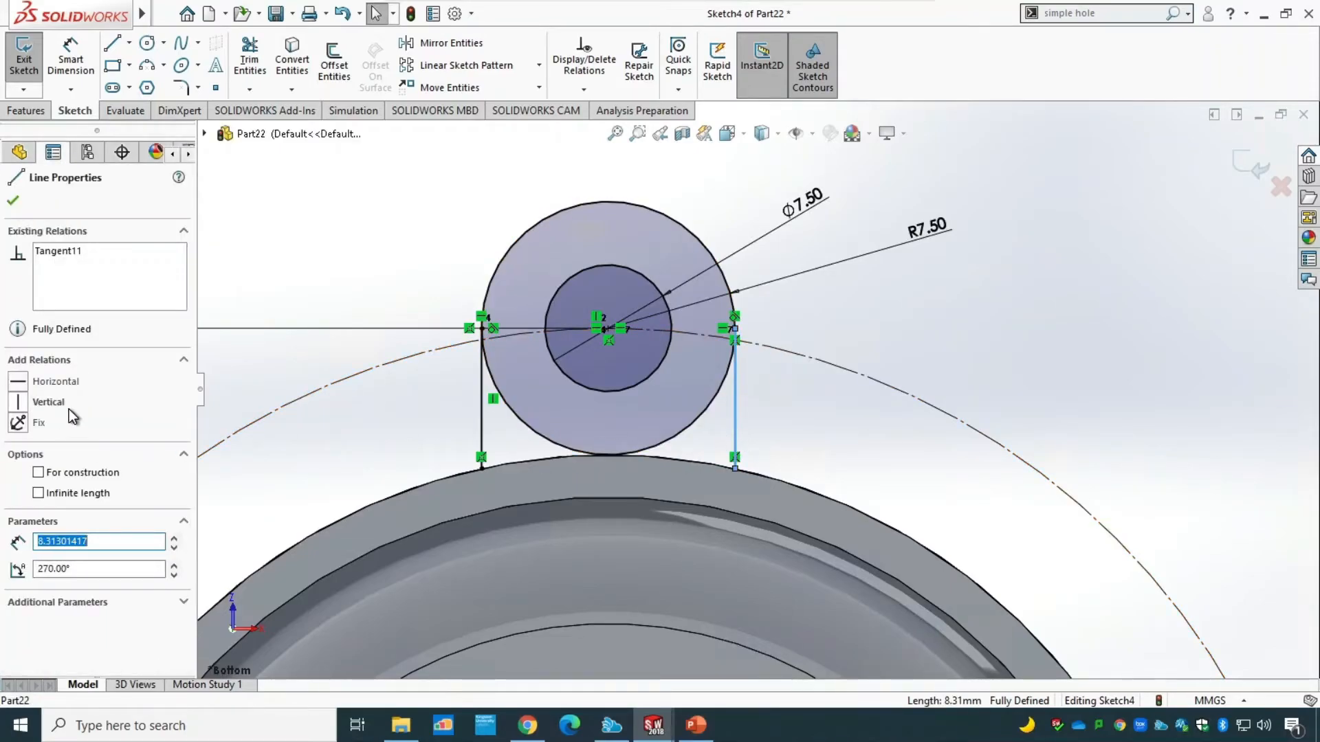
left_click(18, 402)
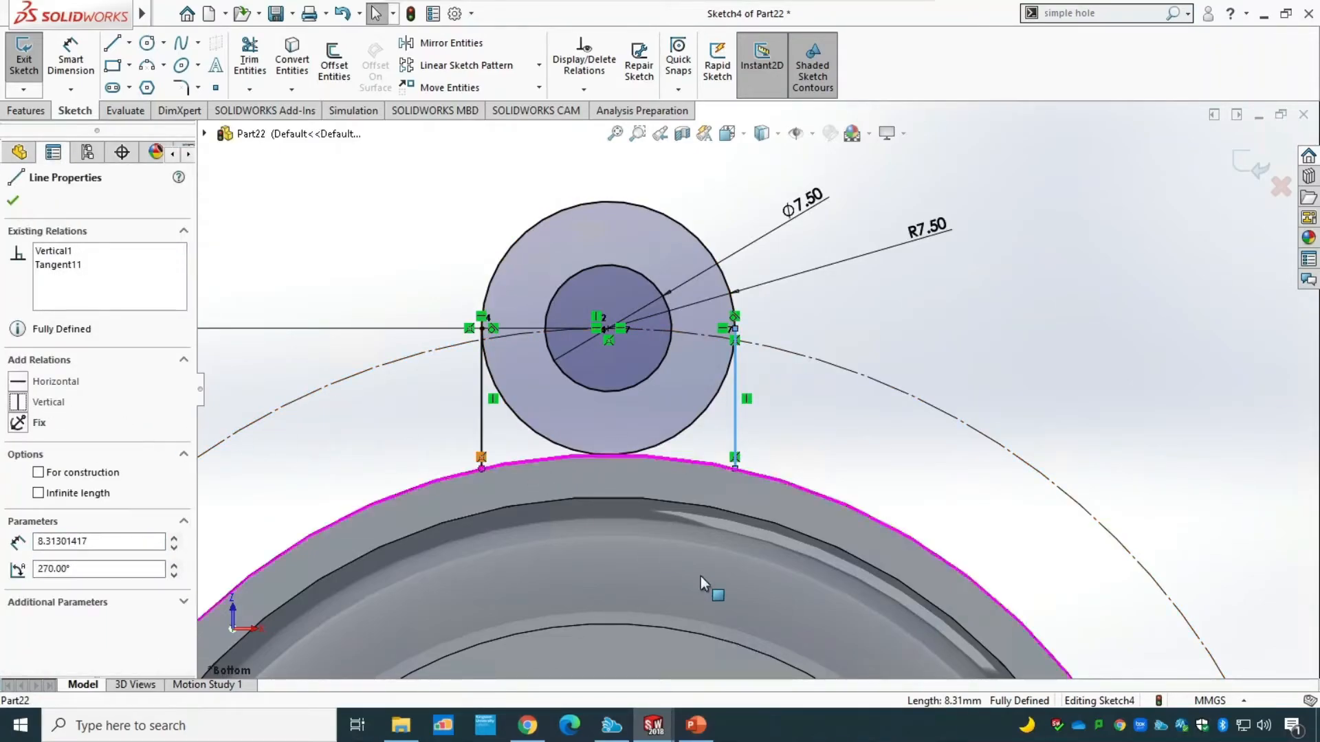
Draw a three-point arc of radius 35 mm along the body's outer edge, joining the lower ends of the two vertical lines.
scroll(707, 626, "up", 4)
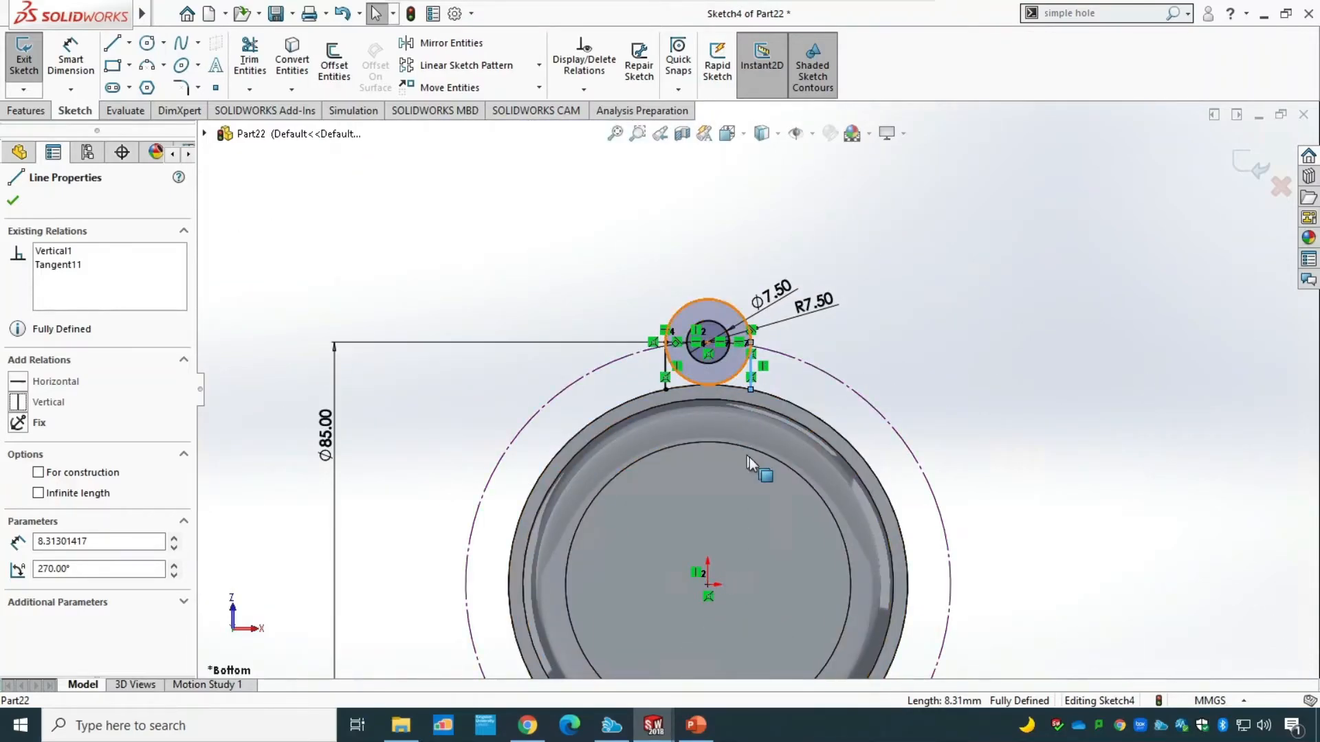
scroll(774, 399, "down", 5)
scroll(727, 264, "down", 3)
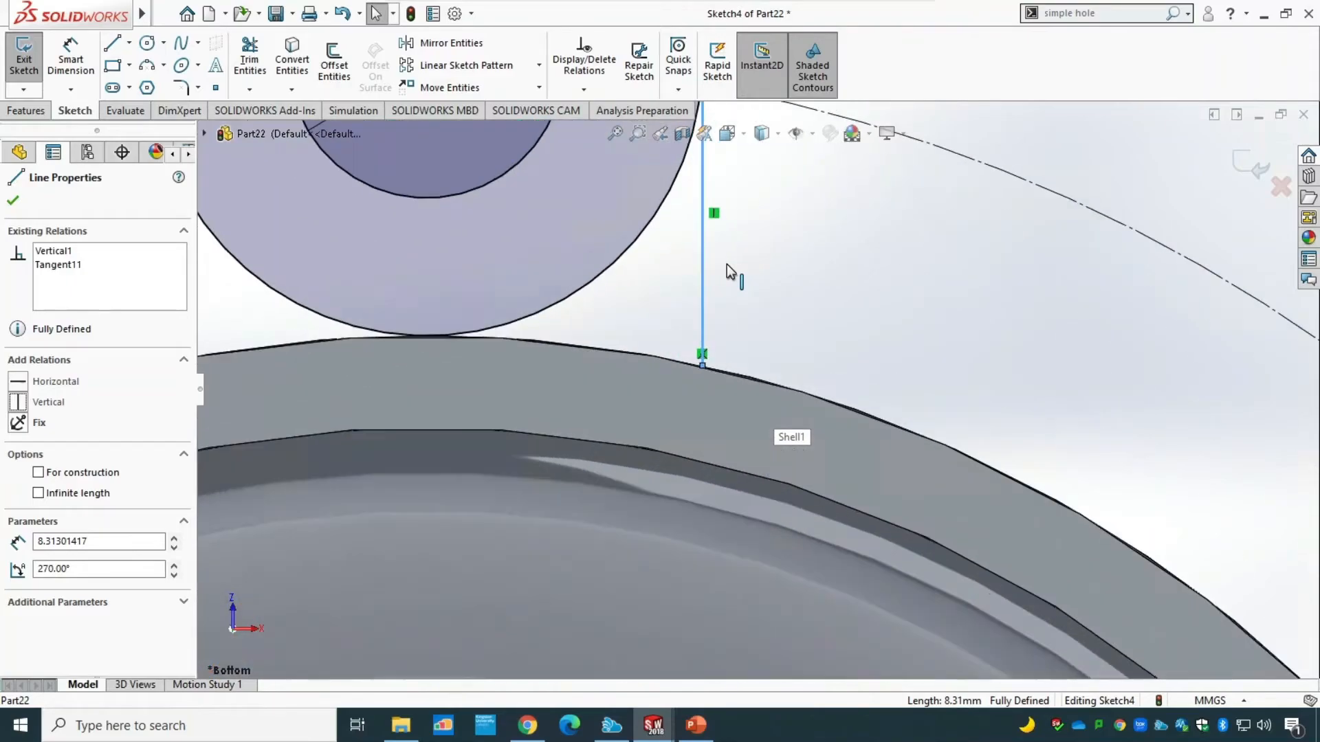
scroll(601, 299, "up", 2)
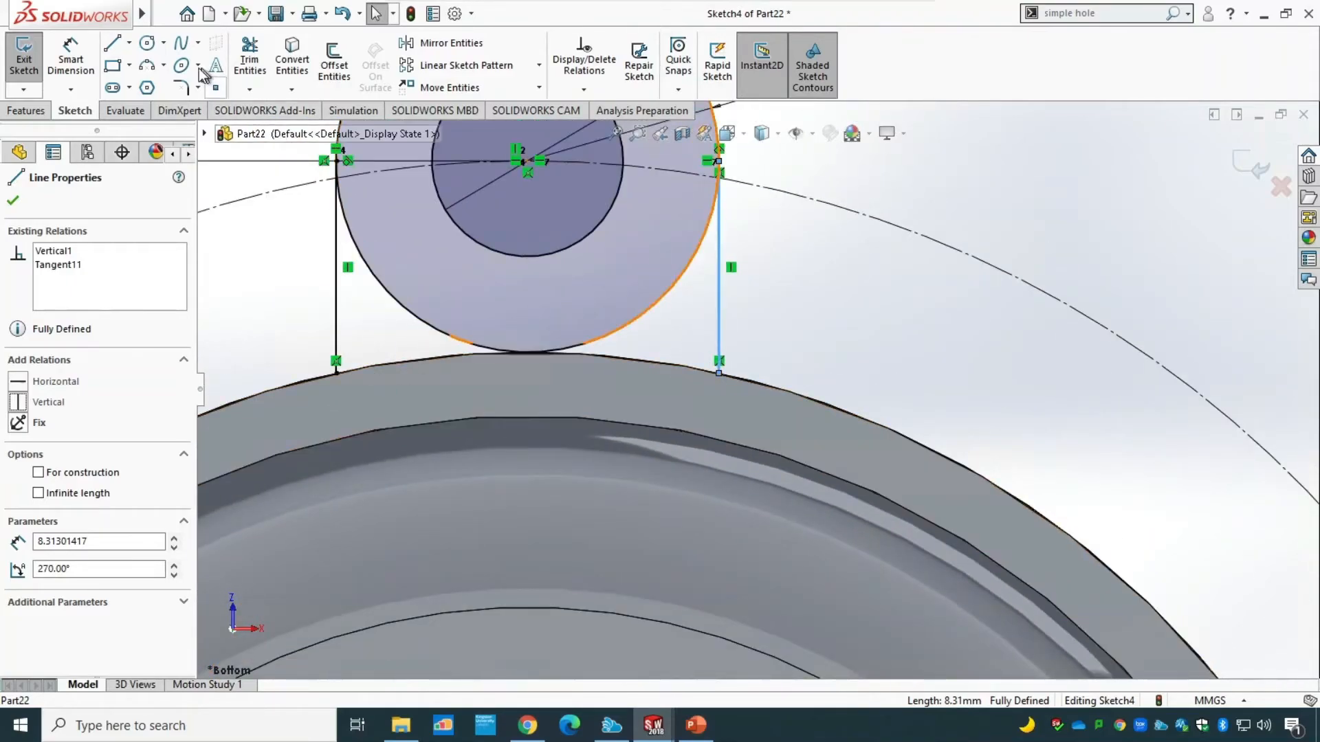
left_click(147, 66)
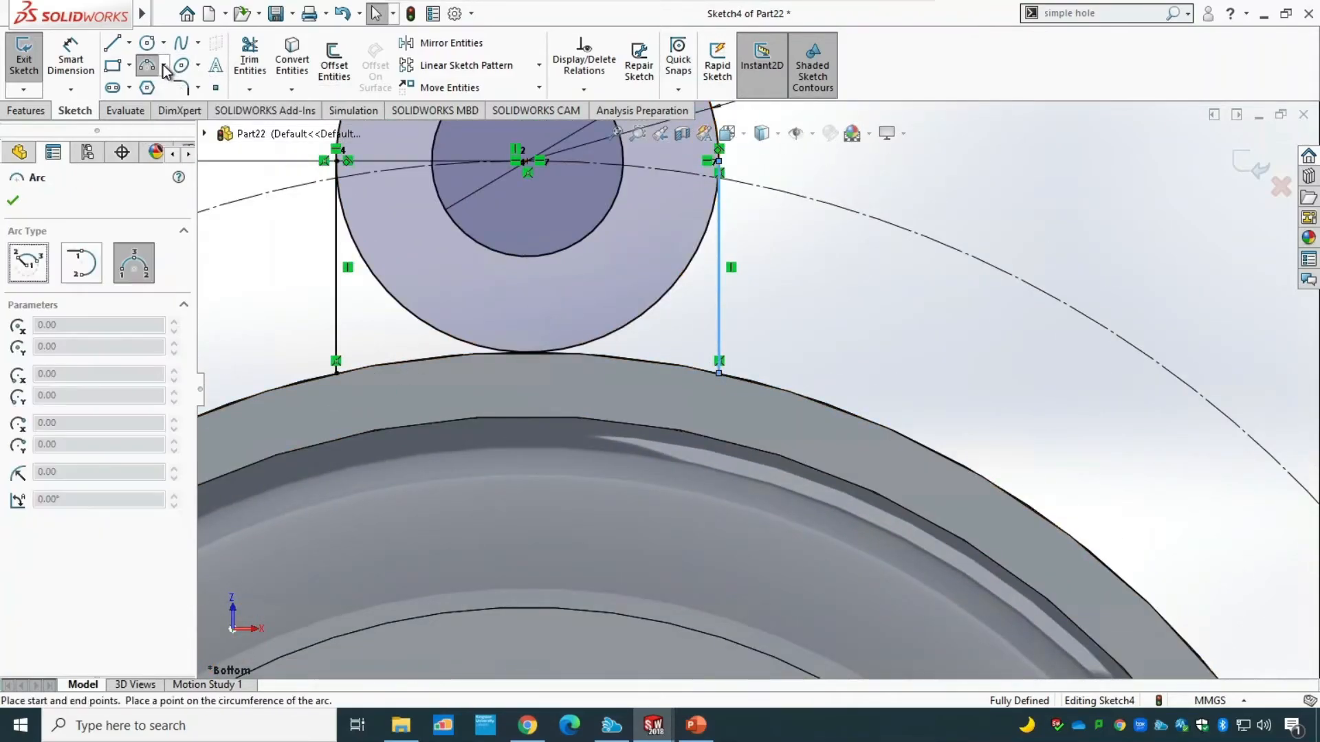
left_click(163, 65)
left_click(170, 130)
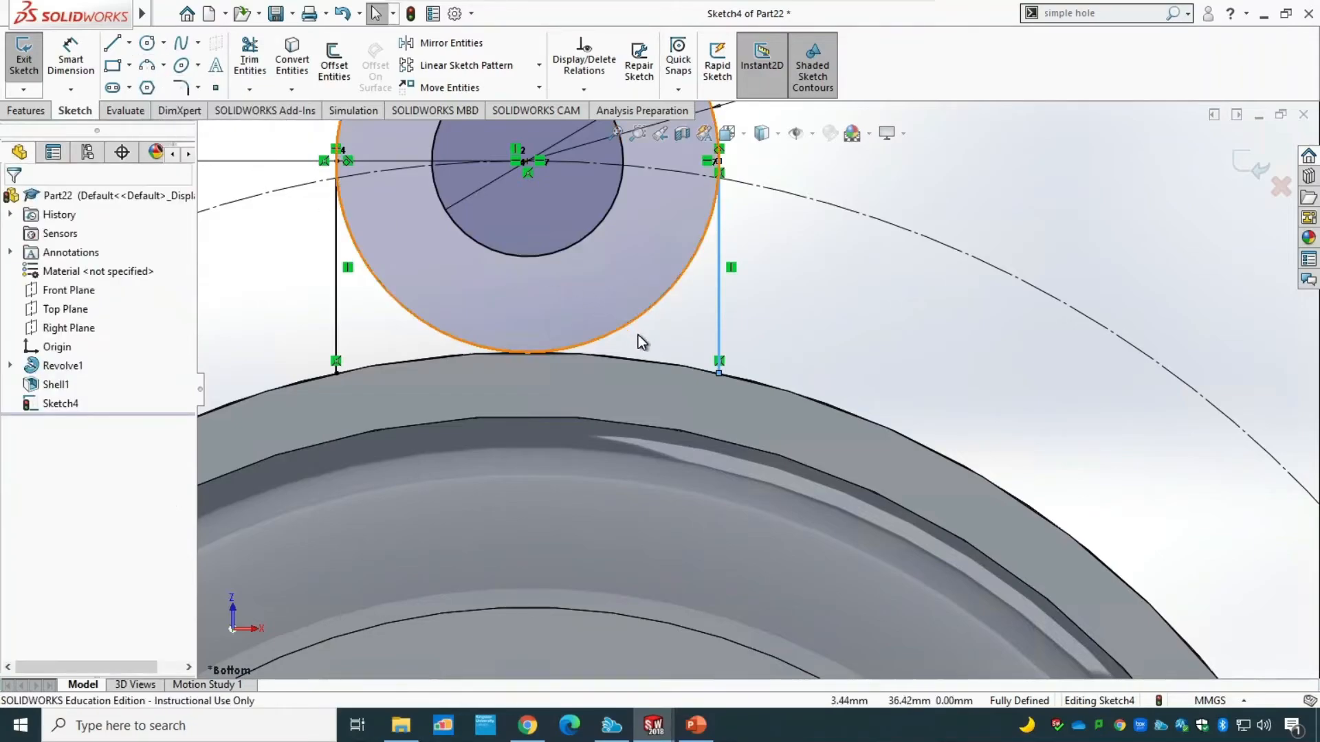
left_click(147, 66)
left_click(719, 373)
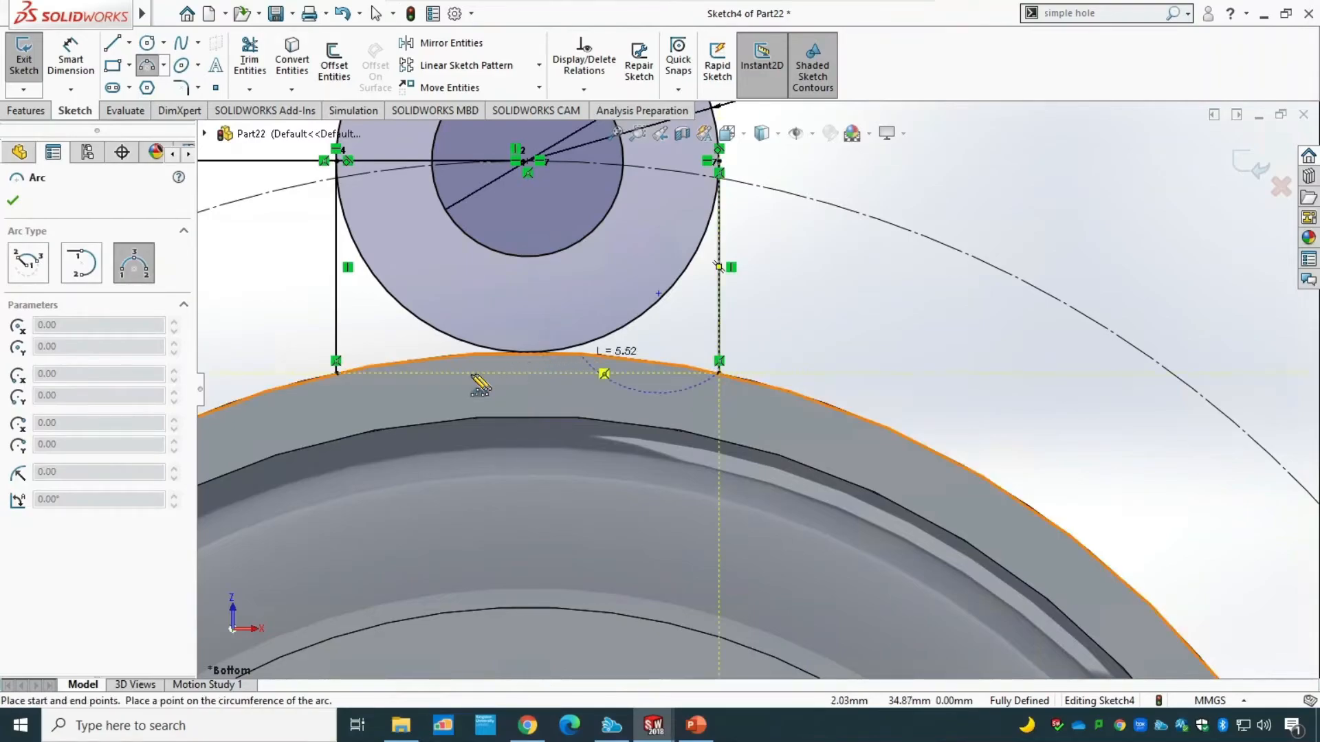
left_click(336, 372)
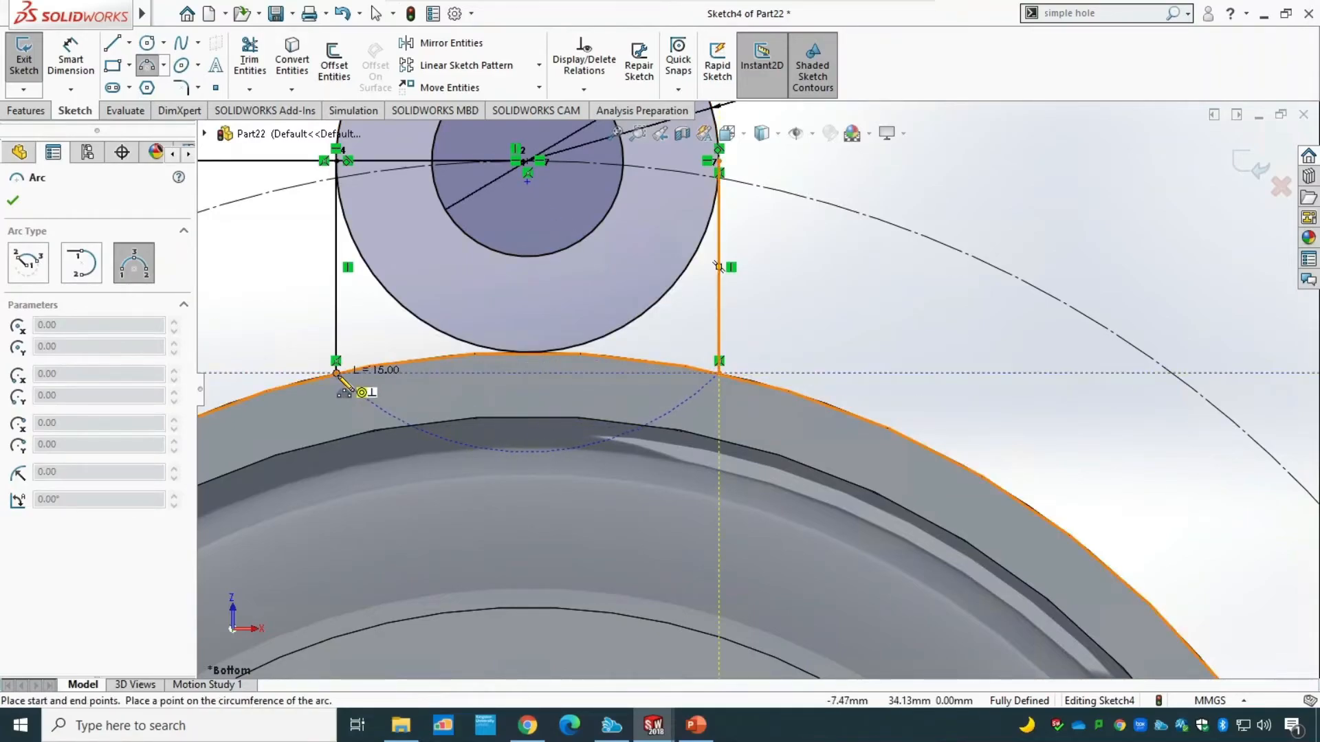
left_click(530, 355)
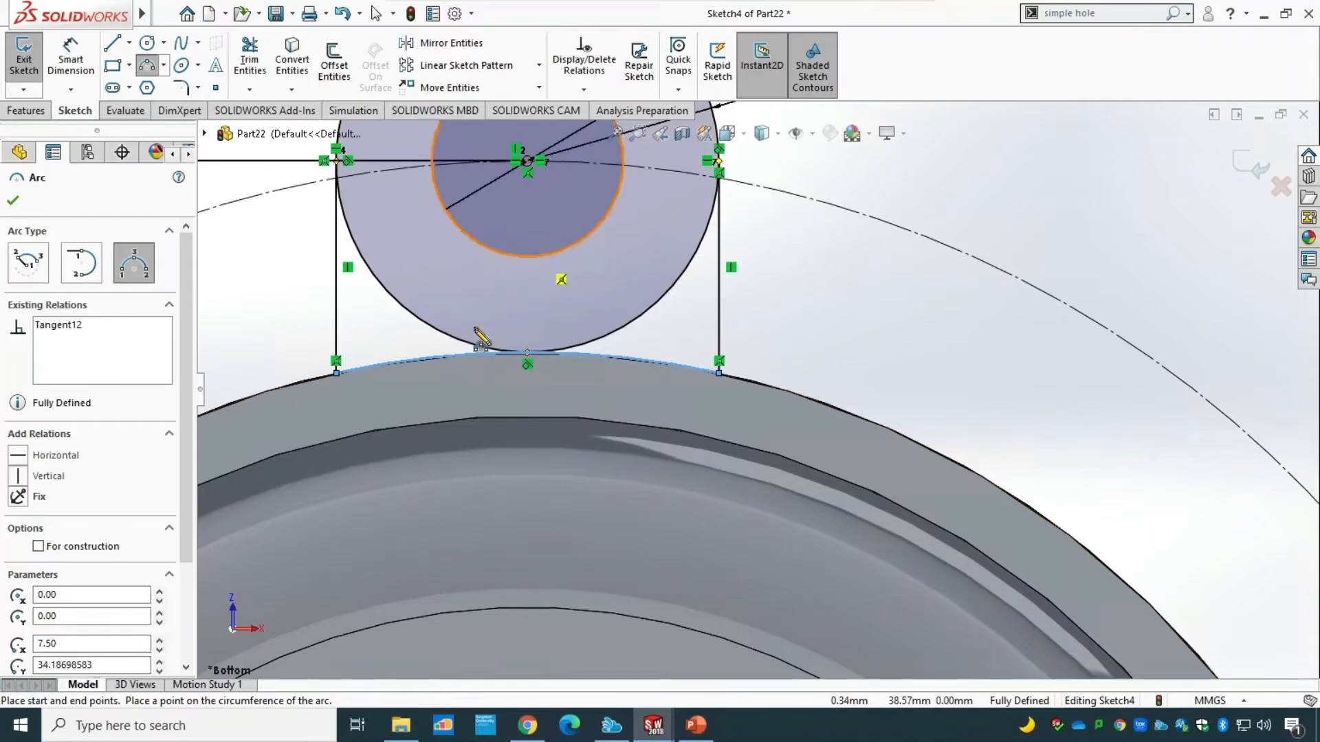
key("Escape")
Trim away the lower left and lower right portions of the R7.50 circle between the vertical lines.
scroll(565, 494, "up", 2)
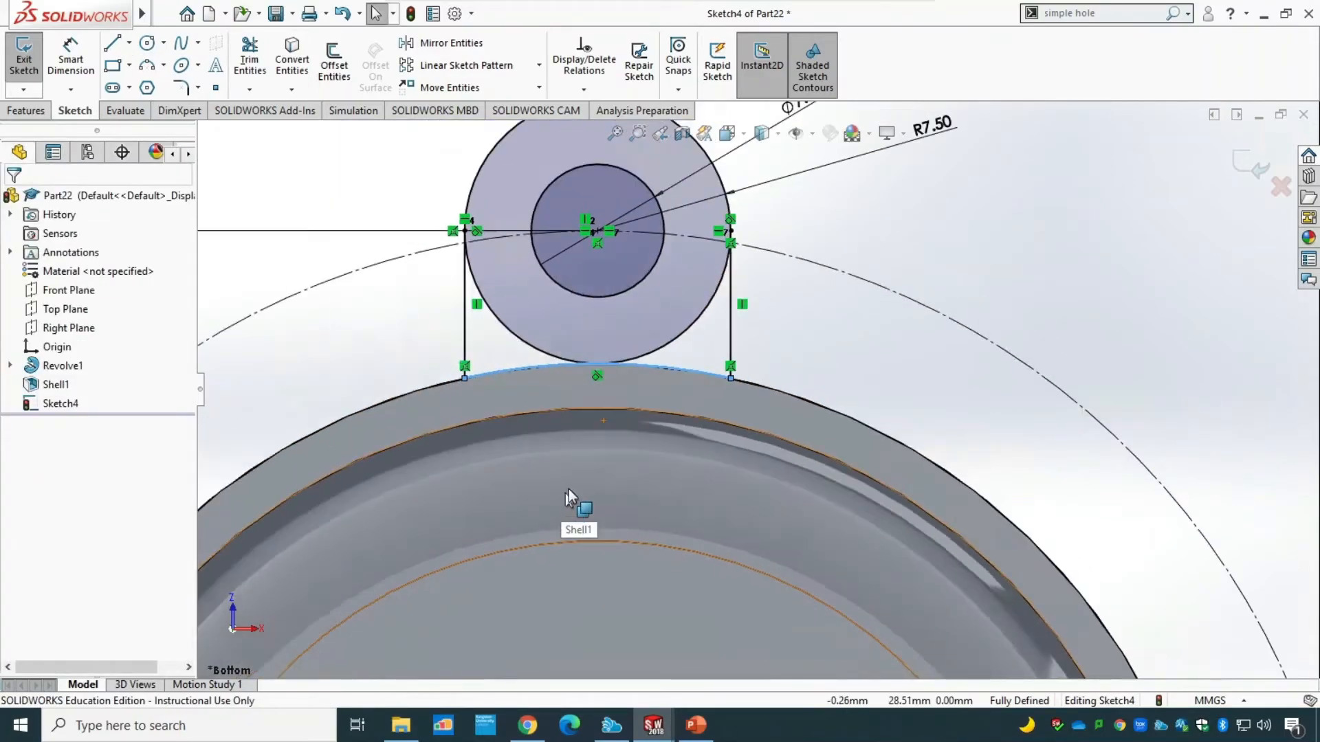
left_click(250, 60)
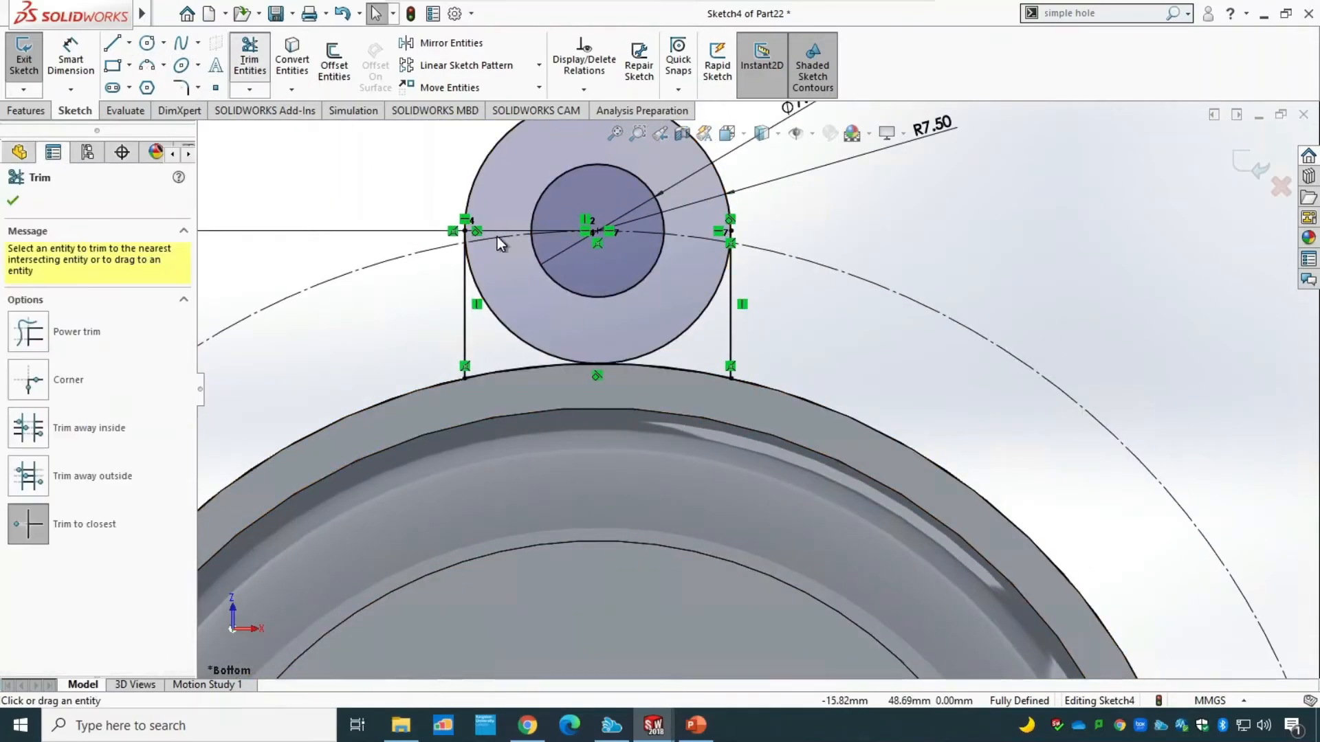
left_click(526, 347)
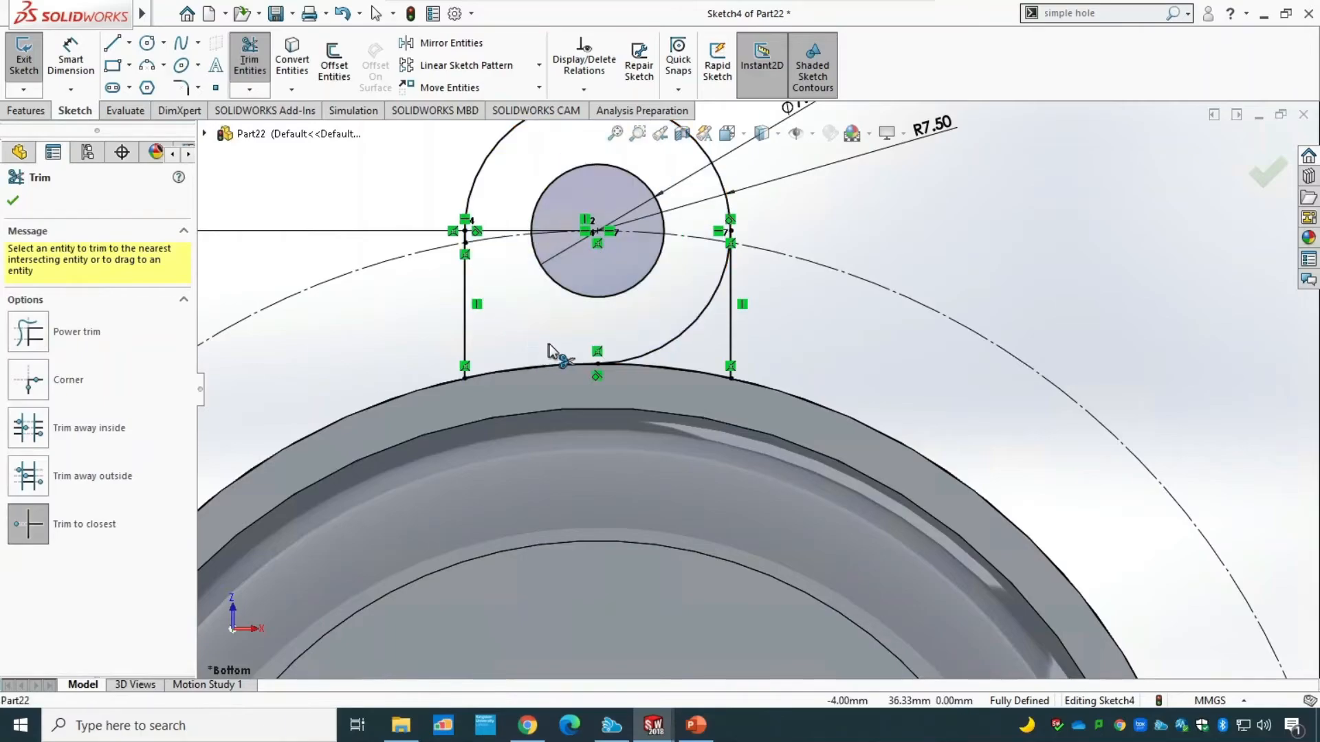
left_click(662, 361)
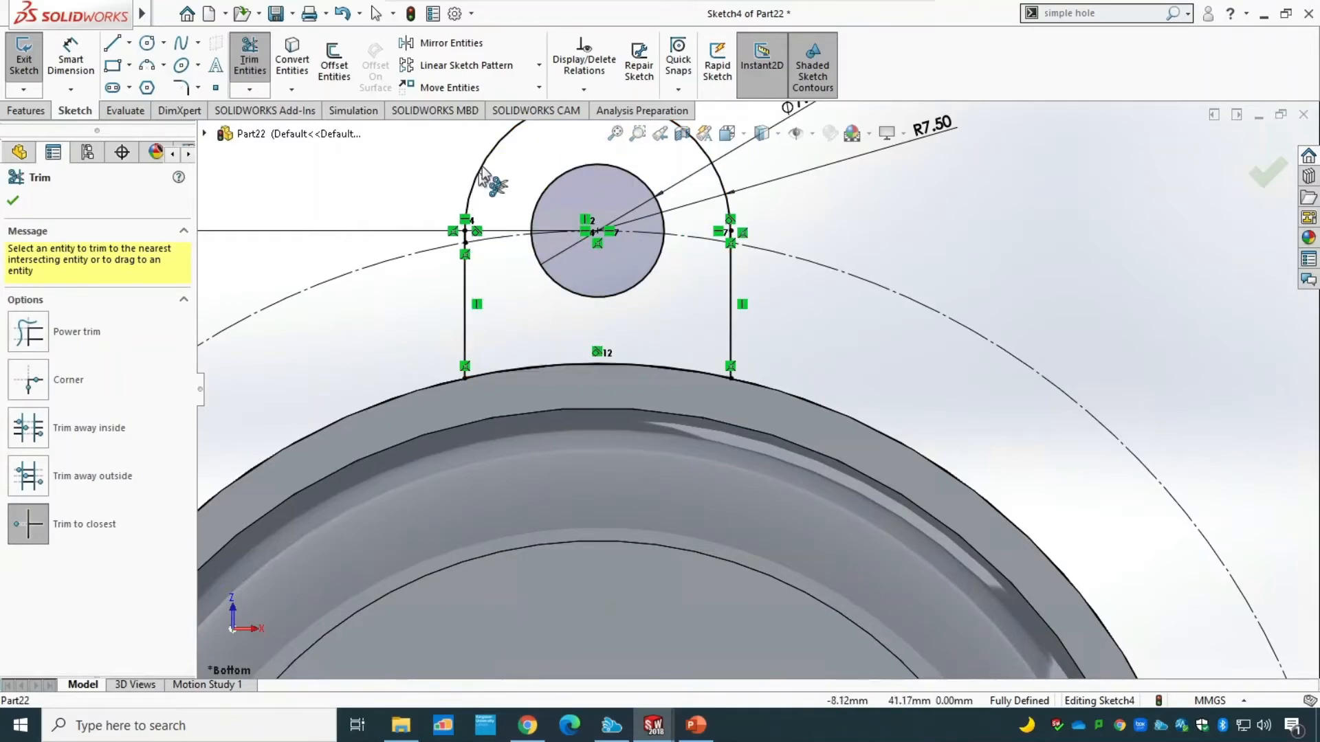
left_click(15, 201)
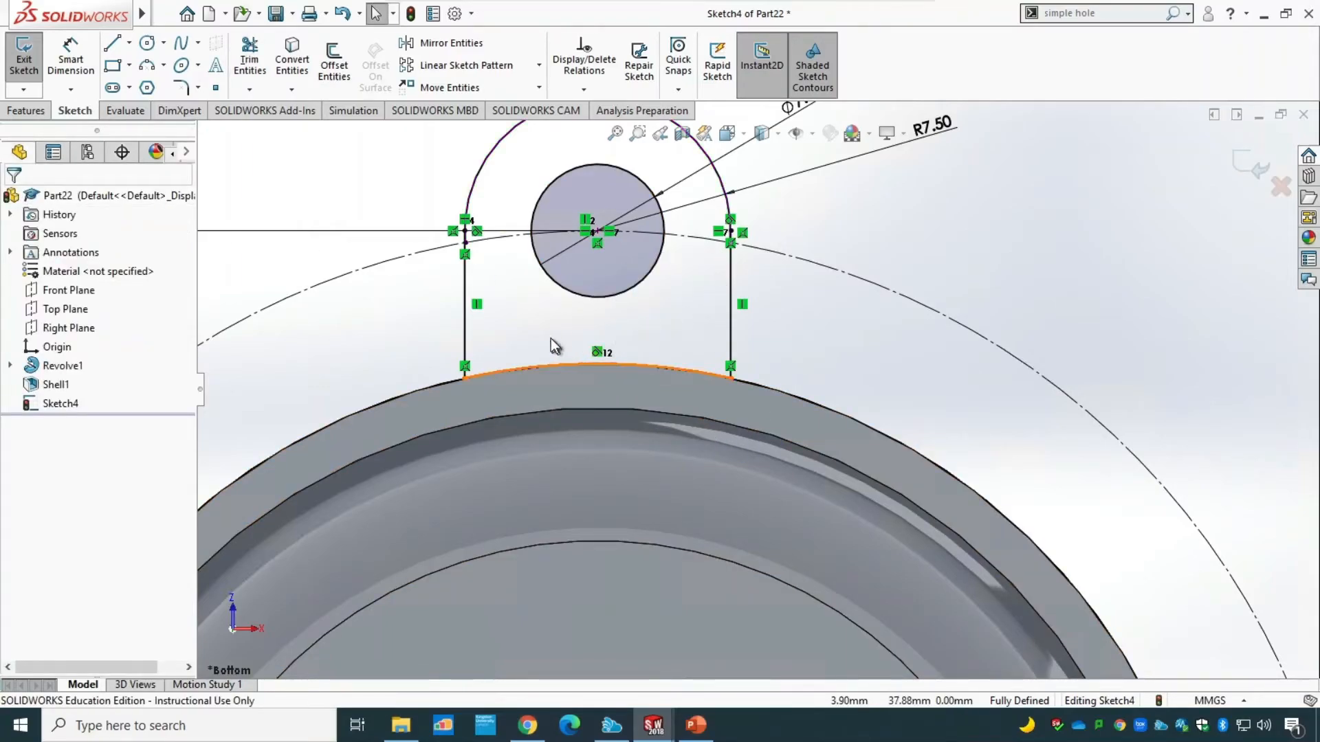
Undo both circle trims and remove the arc joining the lower ends of the vertical lines.
key("ctrl+z")
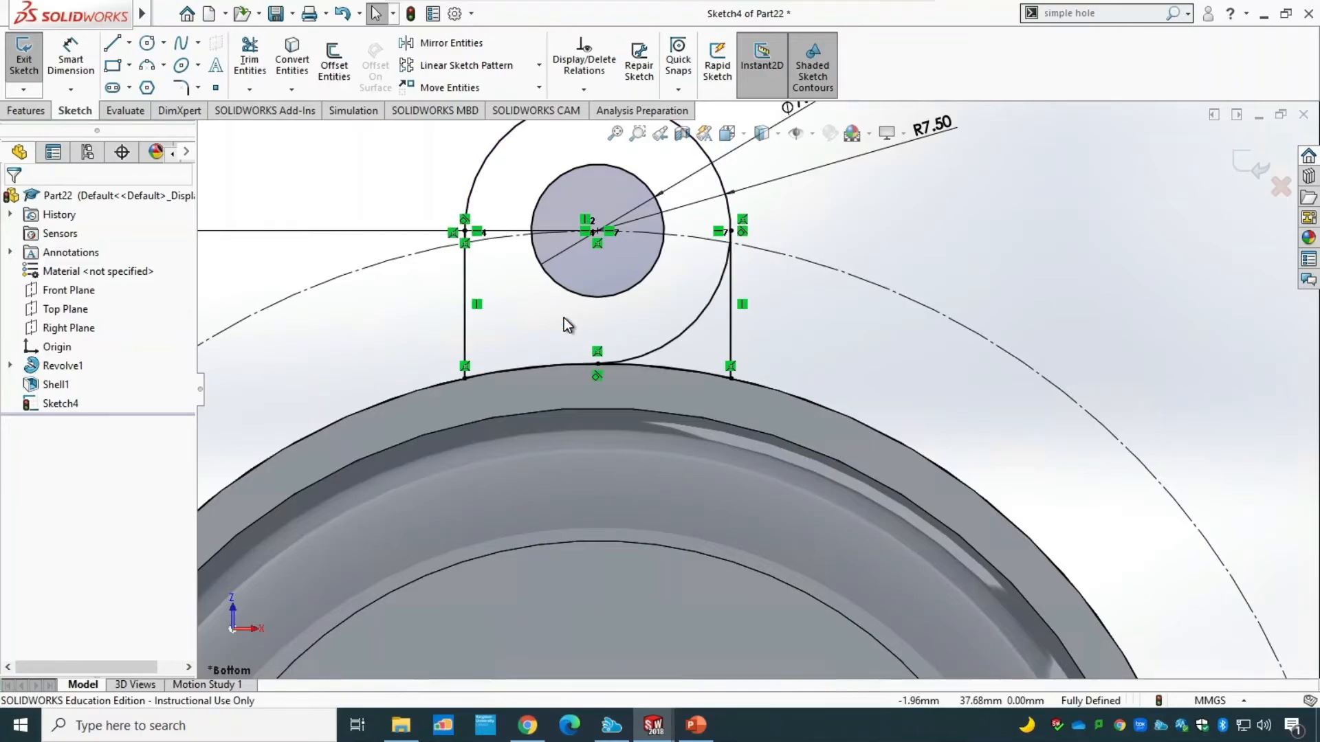
left_click(672, 369)
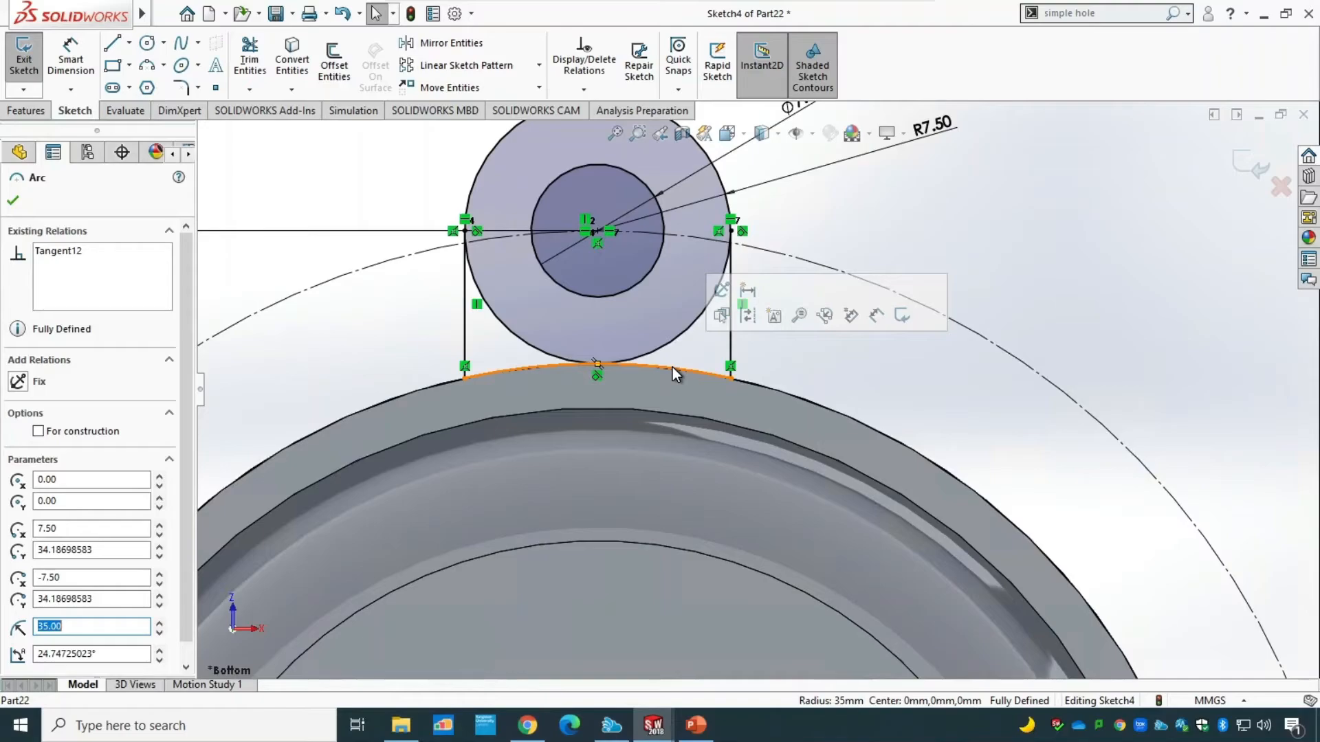
key("Escape")
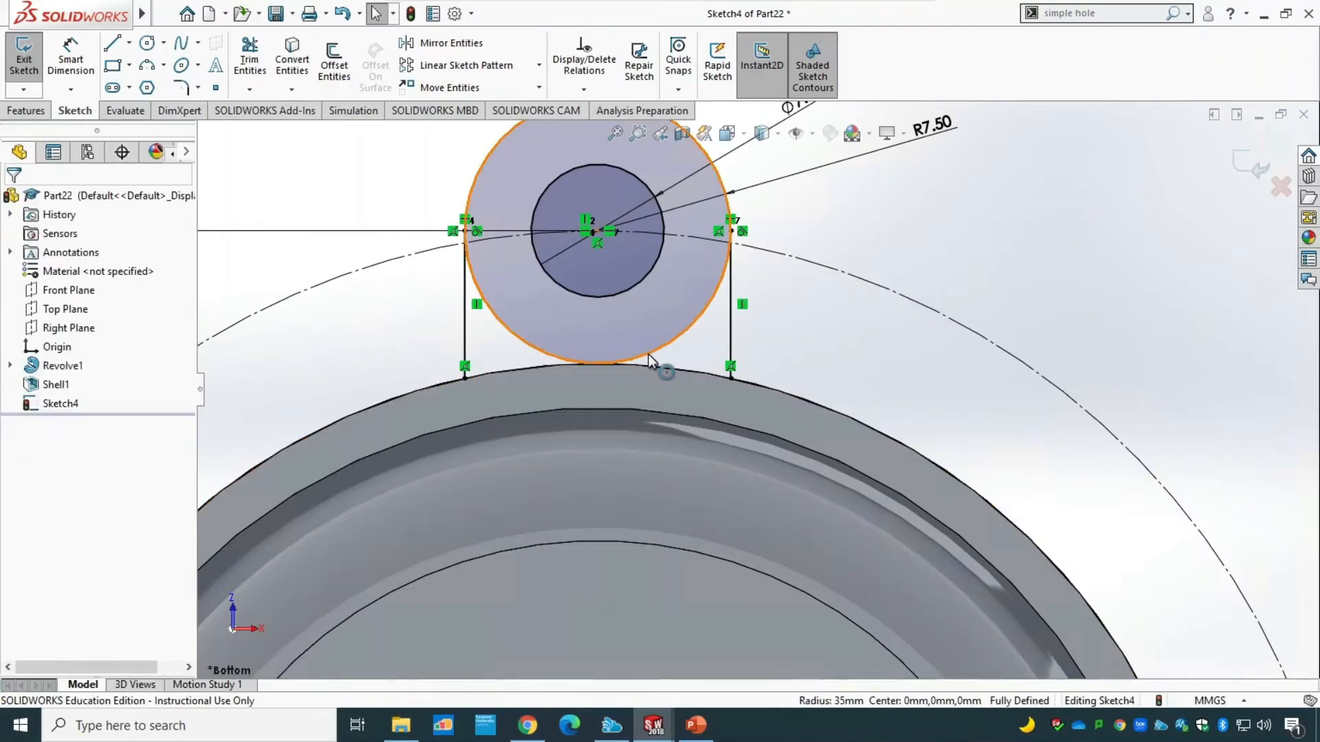
Redraw the 35 mm radius three-point arc between the vertical lines' lower ends, following the body's outer edge.
left_click(147, 65)
scroll(729, 389, "up", 3)
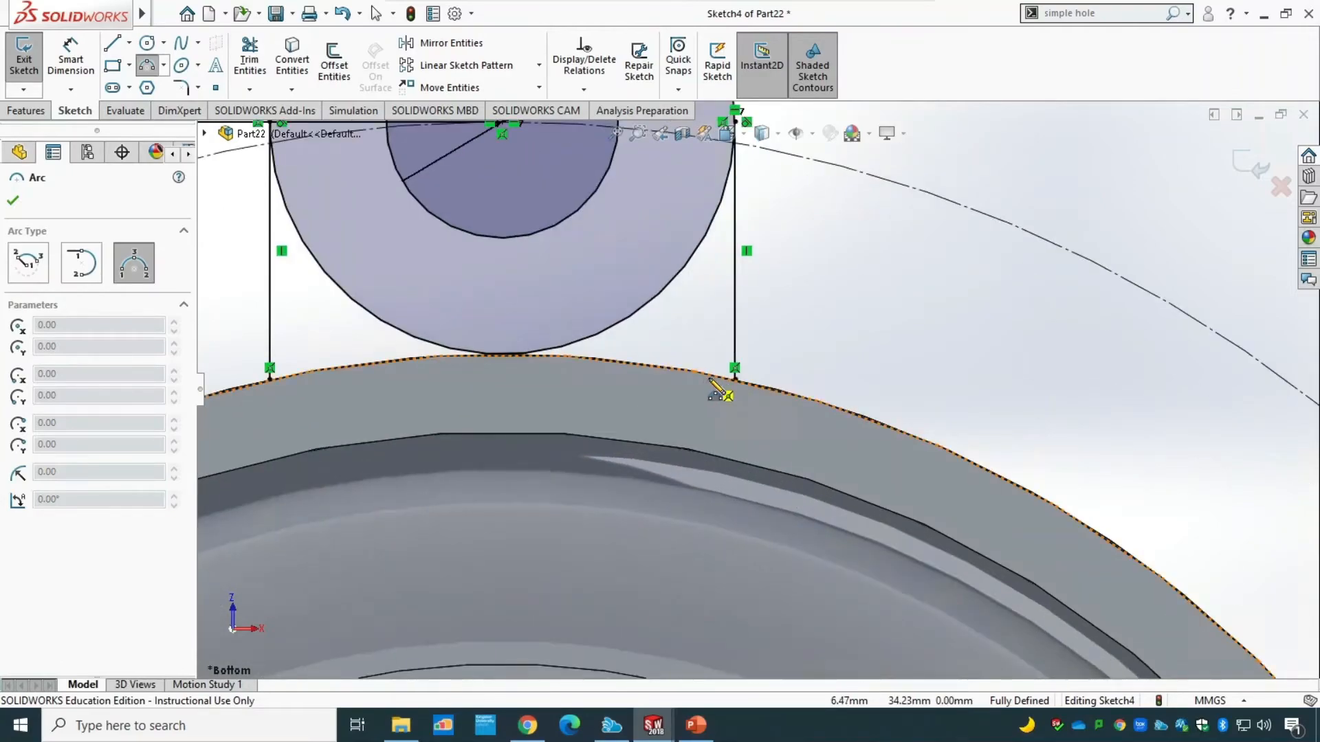
scroll(719, 392, "up", 2)
scroll(364, 348, "up", 2)
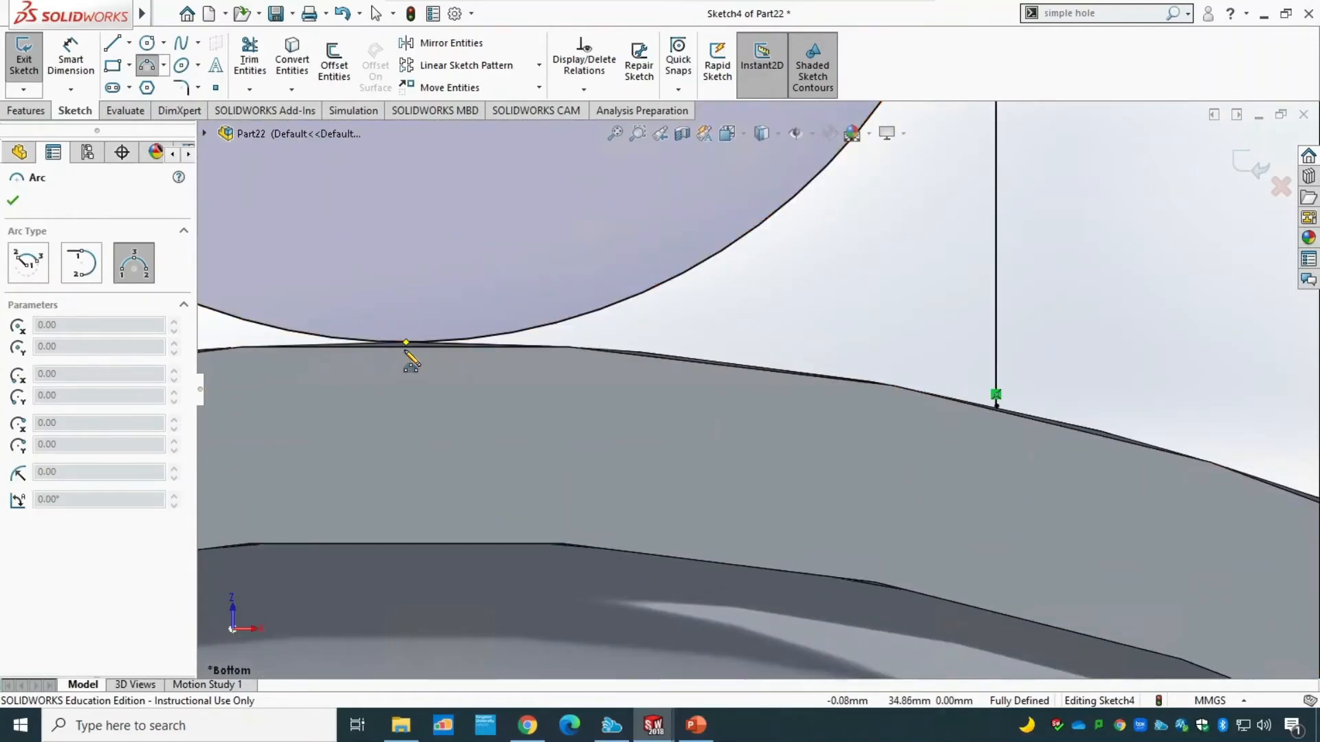
scroll(436, 374, "down", 4)
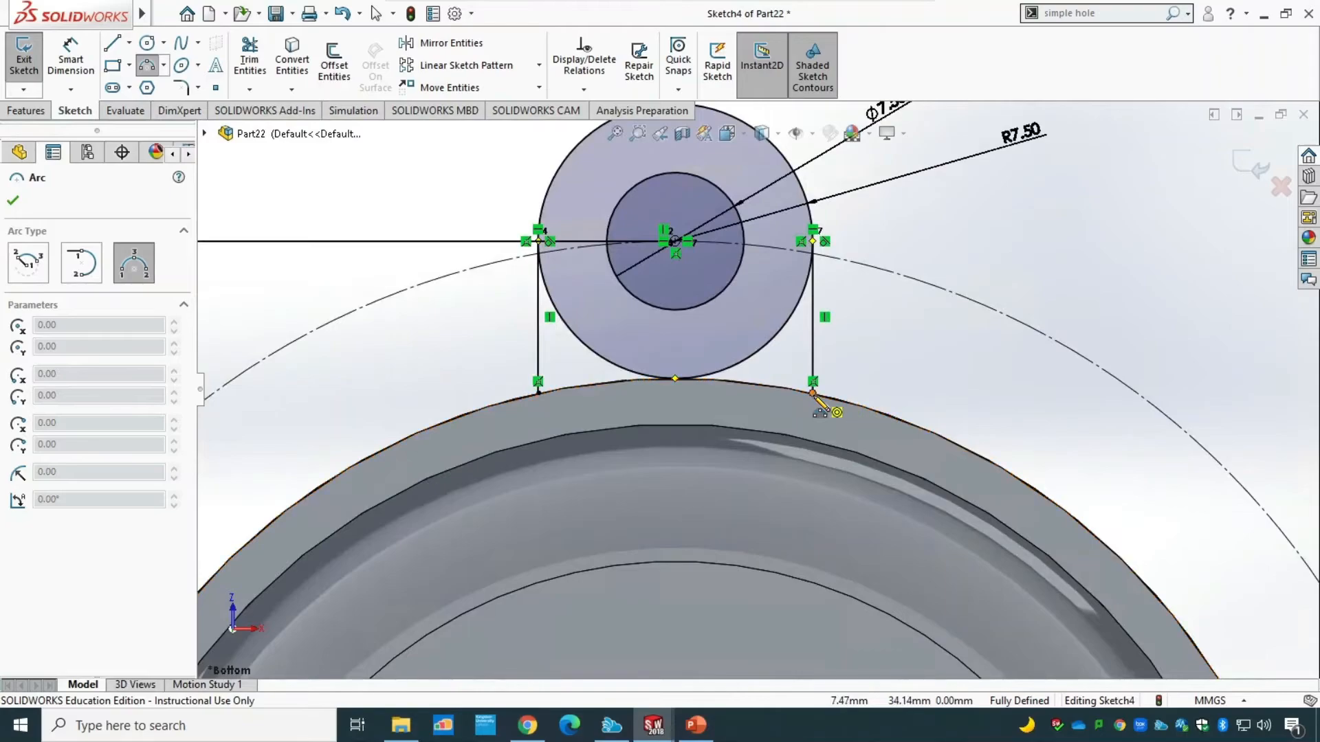
left_click_drag(813, 392, 538, 392)
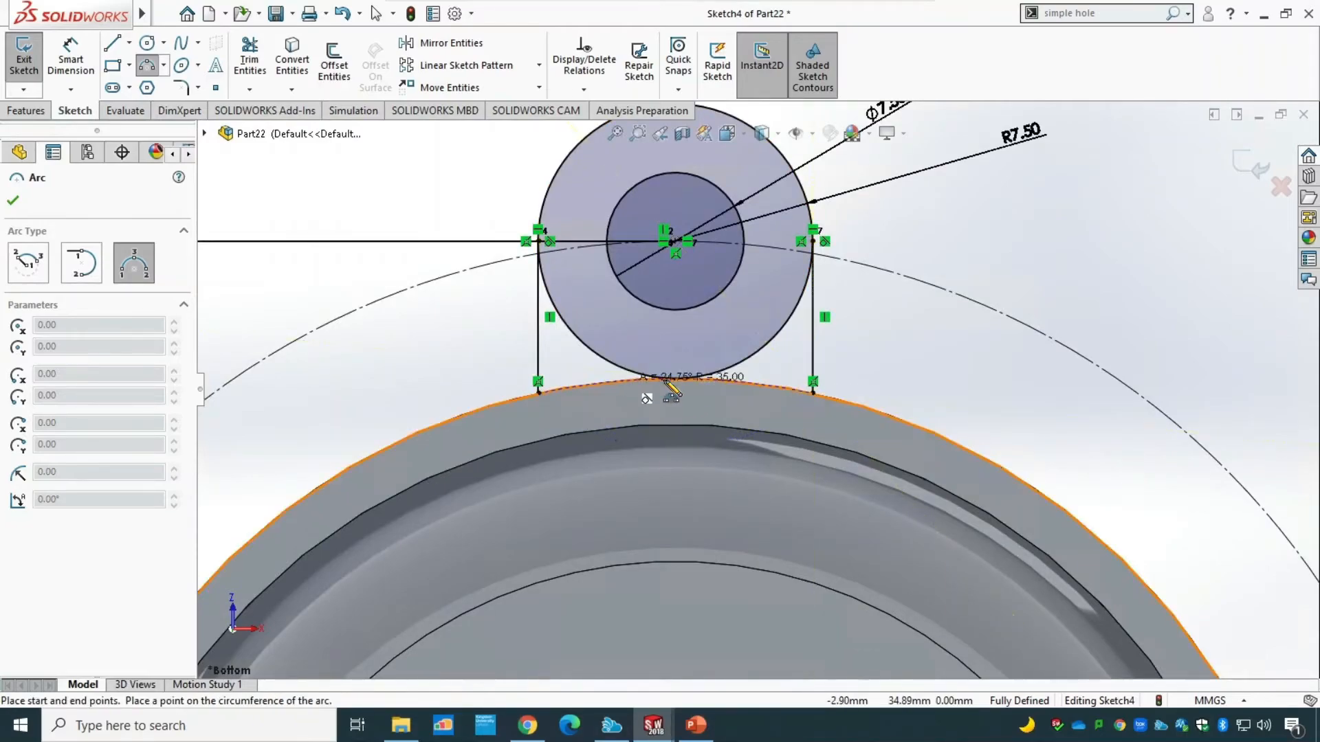
left_click(729, 370)
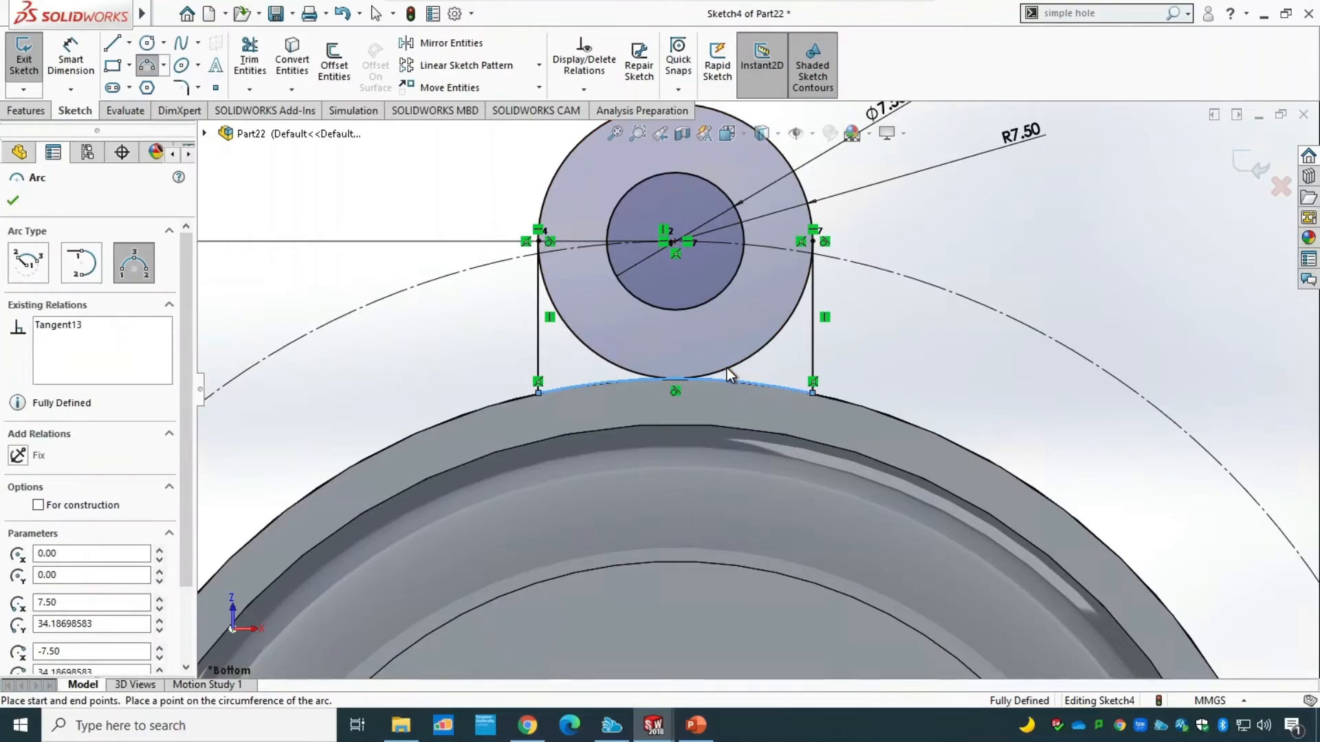
key("Escape")
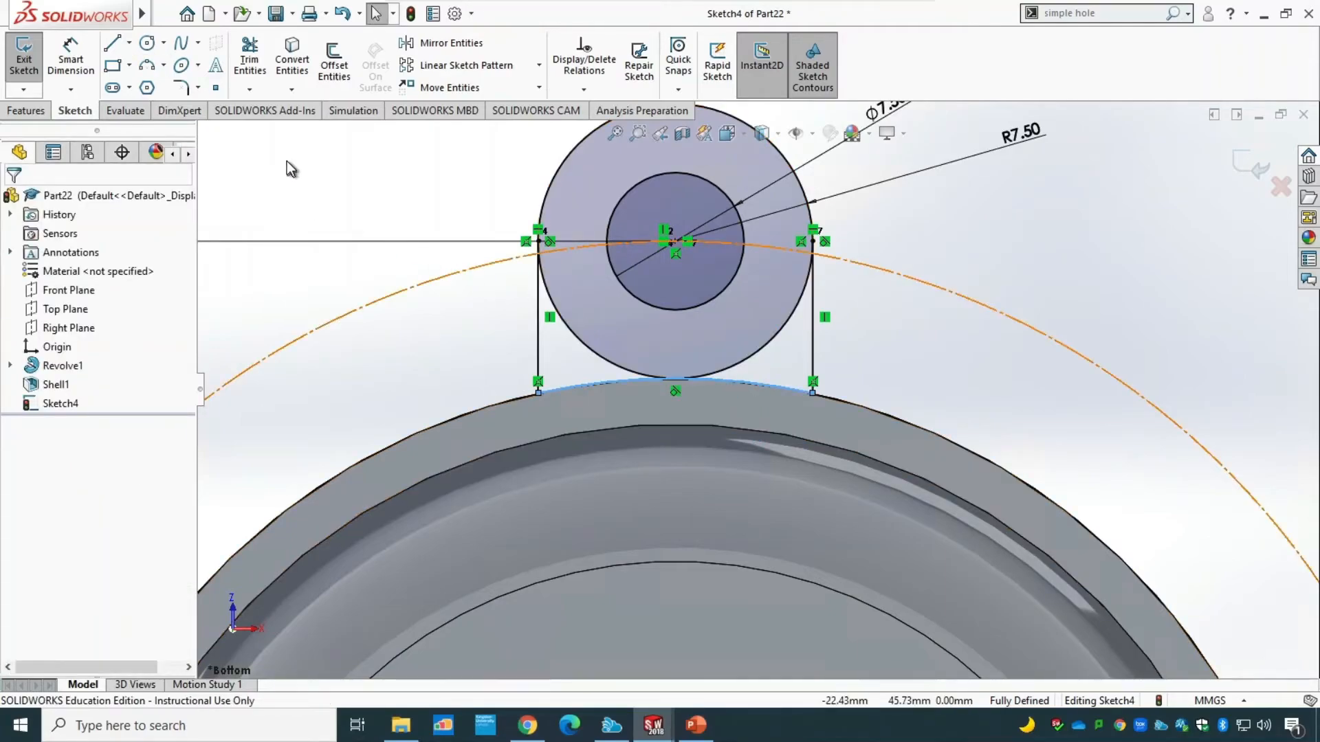
Trim the lower half of the R7.50 circle out of the lug profile and exit the sketch.
left_click(250, 59)
left_click(603, 359)
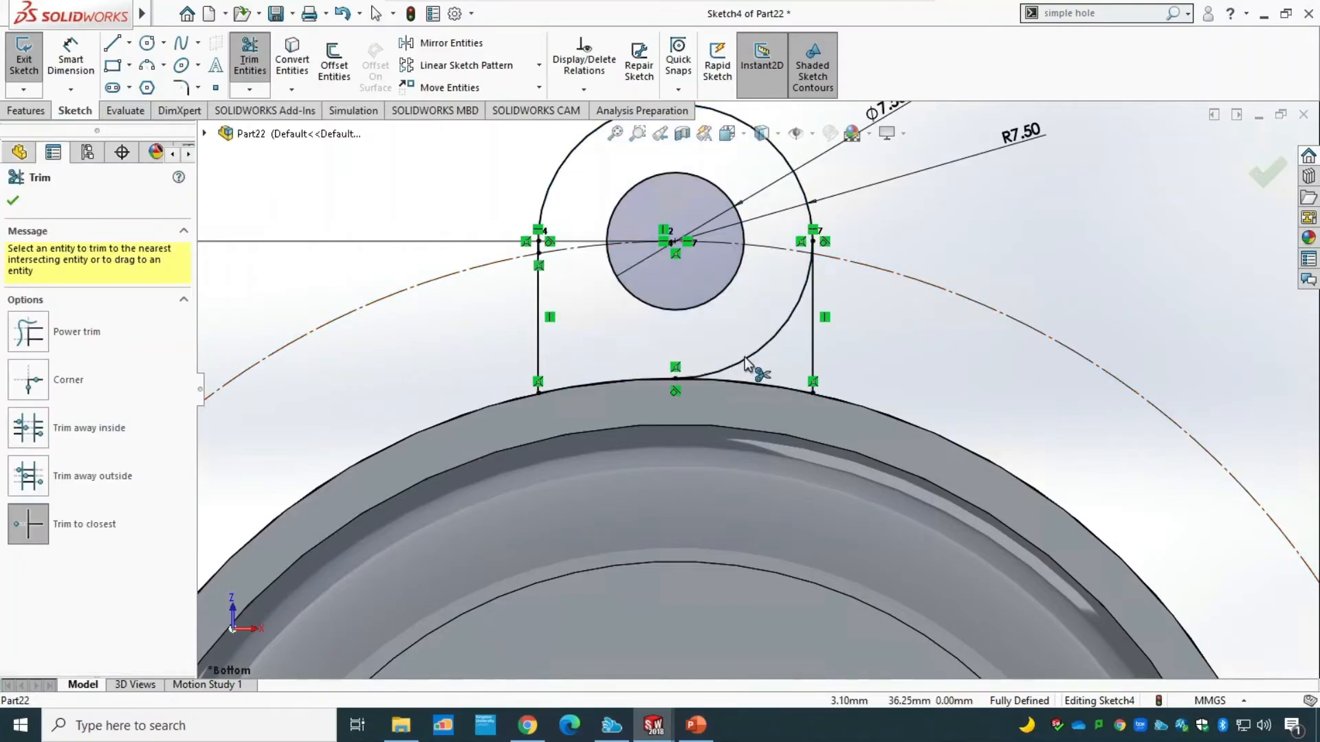
left_click(745, 360)
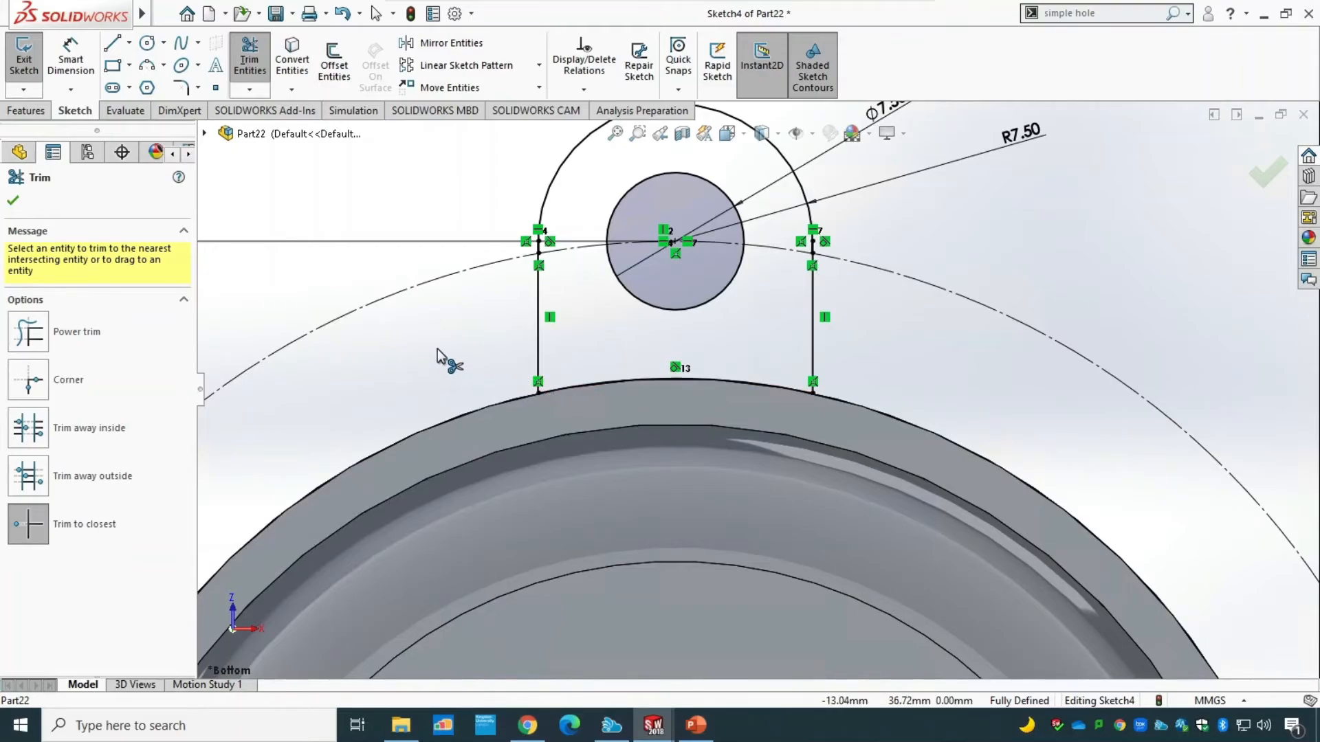
mouse_move(440, 357)
middle_mouse_down()
mouse_move(542, 451)
mouse_move(393, 323)
middle_mouse_up()
left_click(14, 201)
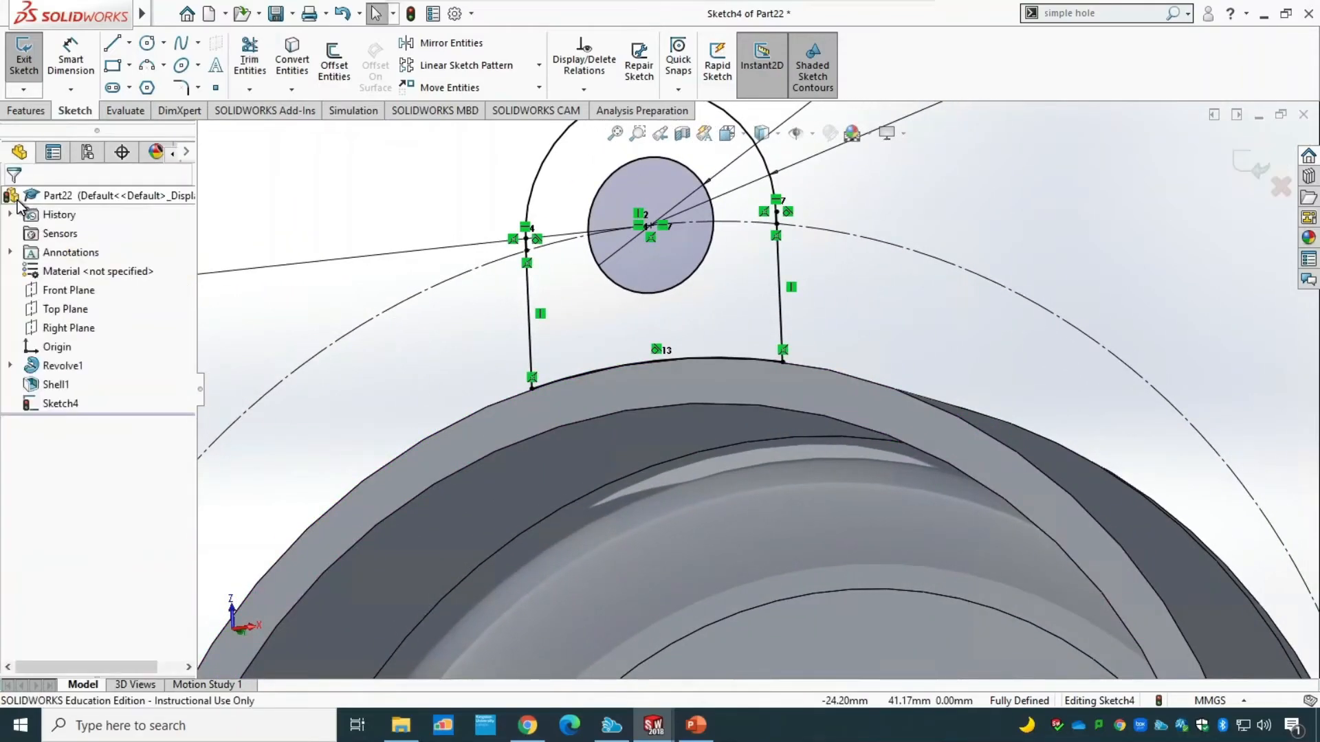
left_click(24, 58)
Extrude the lug region around the hole as a 10 mm blind boss, reversed to run alongside the body's wall, with merged result.
scroll(620, 384, "up", 3)
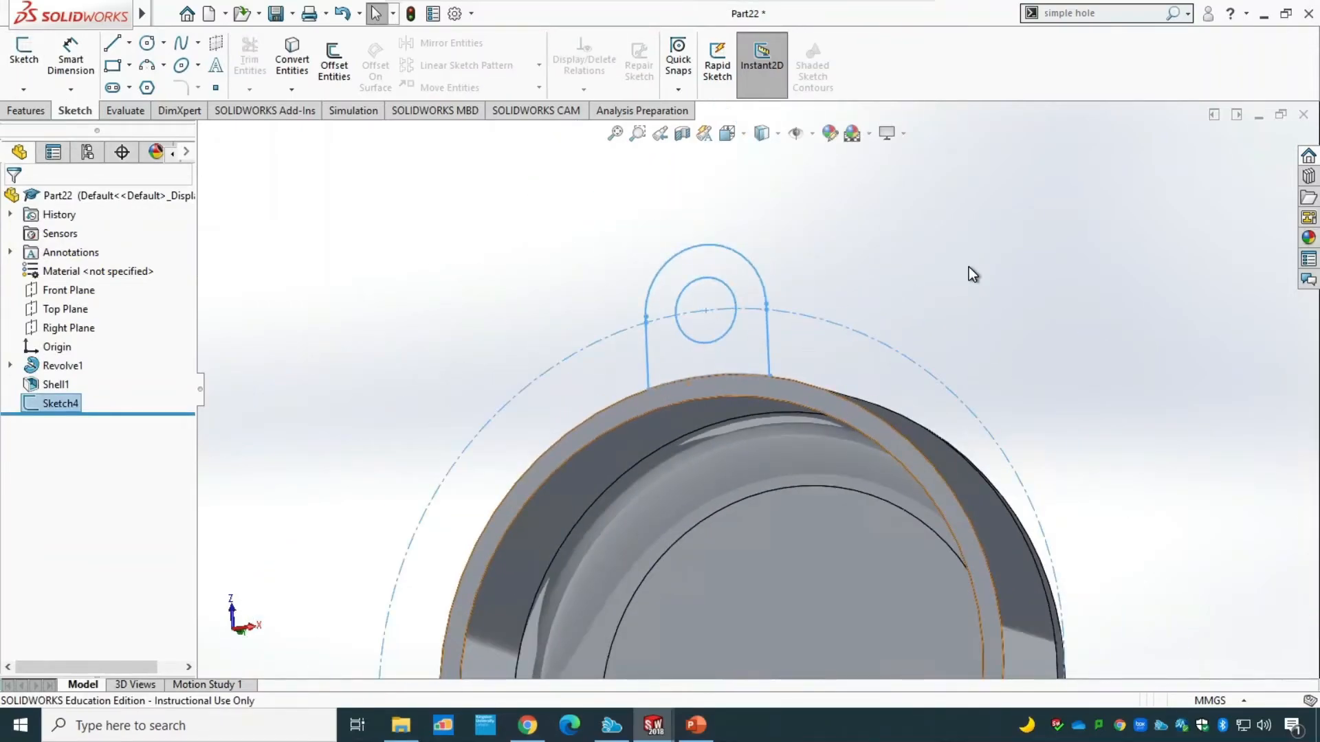
mouse_move(969, 274)
middle_mouse_down()
mouse_move(857, 295)
mouse_move(842, 310)
mouse_move(807, 307)
middle_mouse_up()
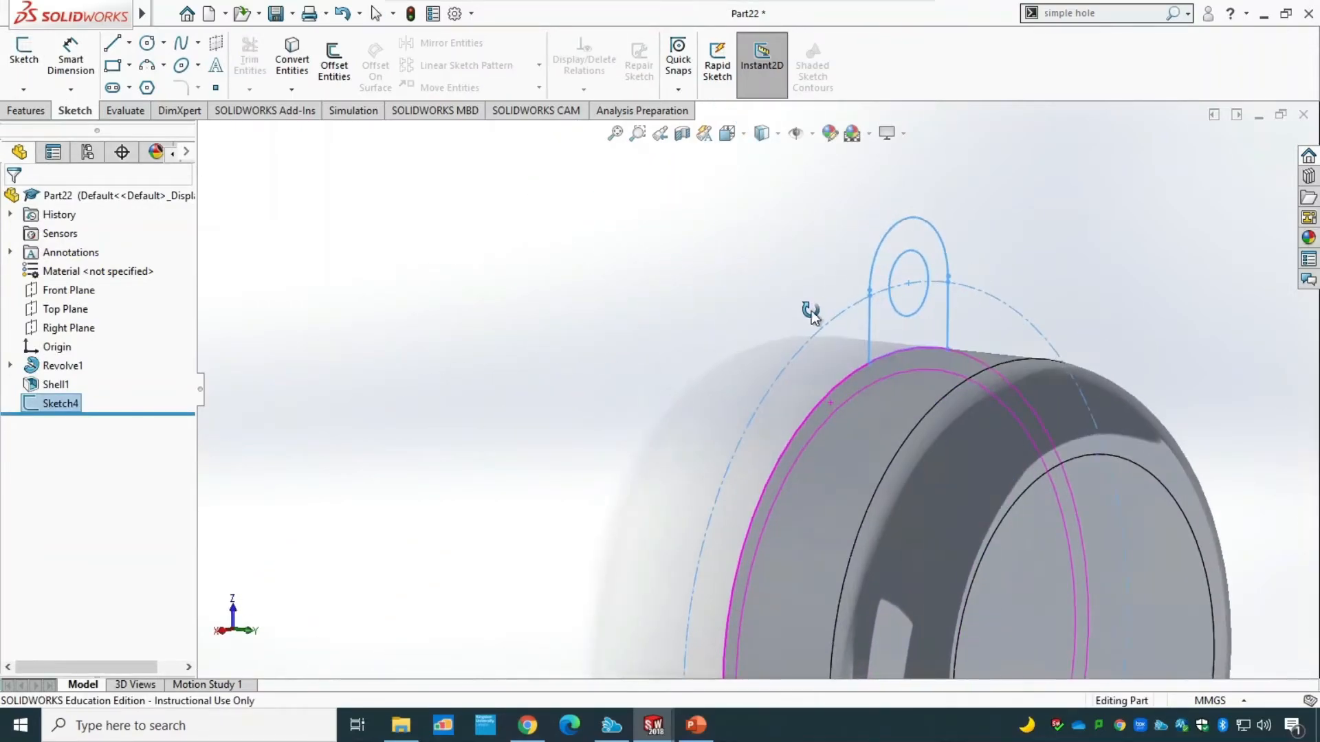
left_click(26, 110)
left_click(31, 62)
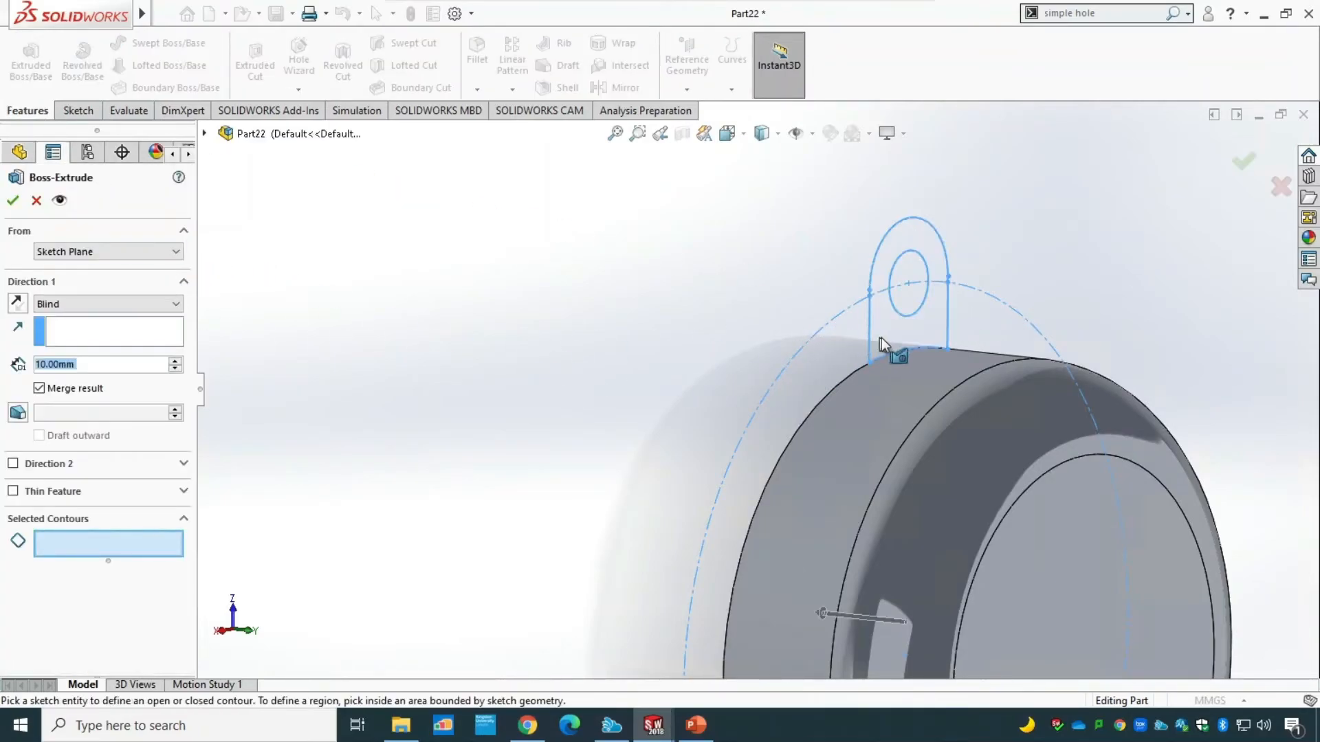
left_click(894, 339)
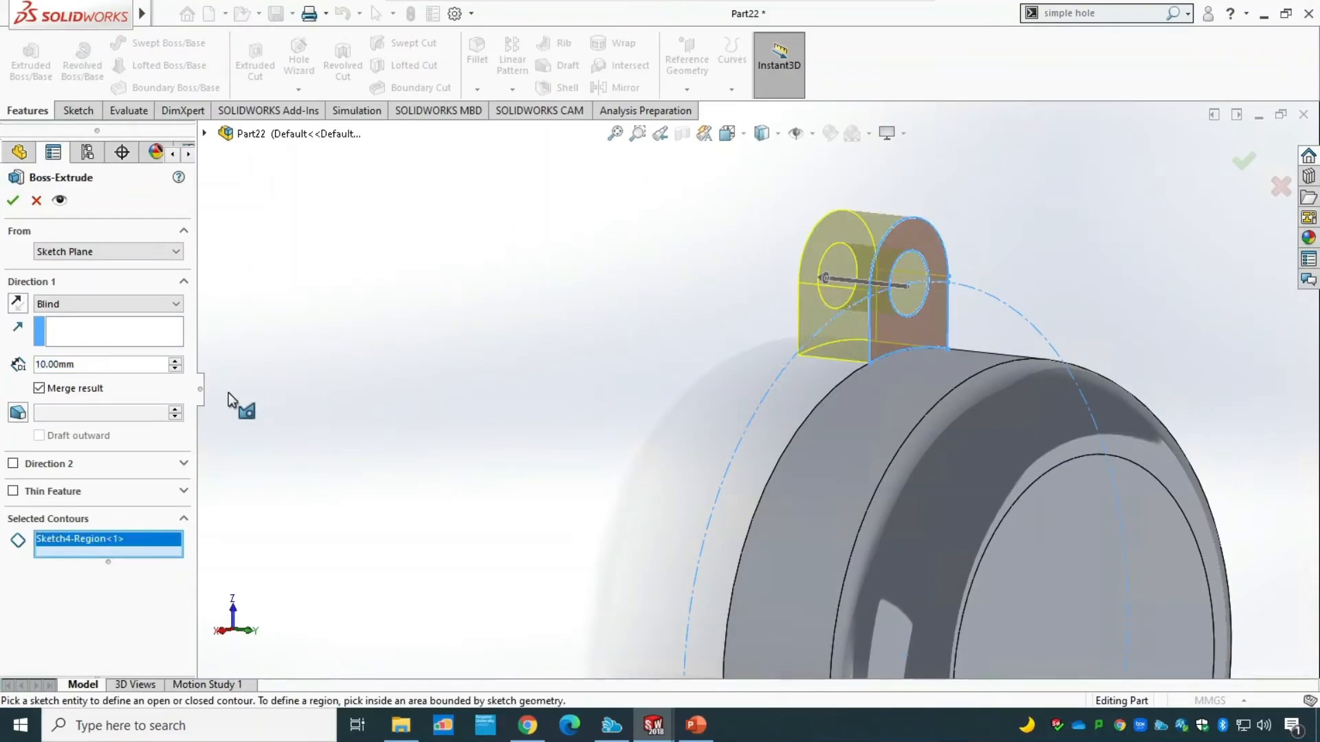
left_click(18, 302)
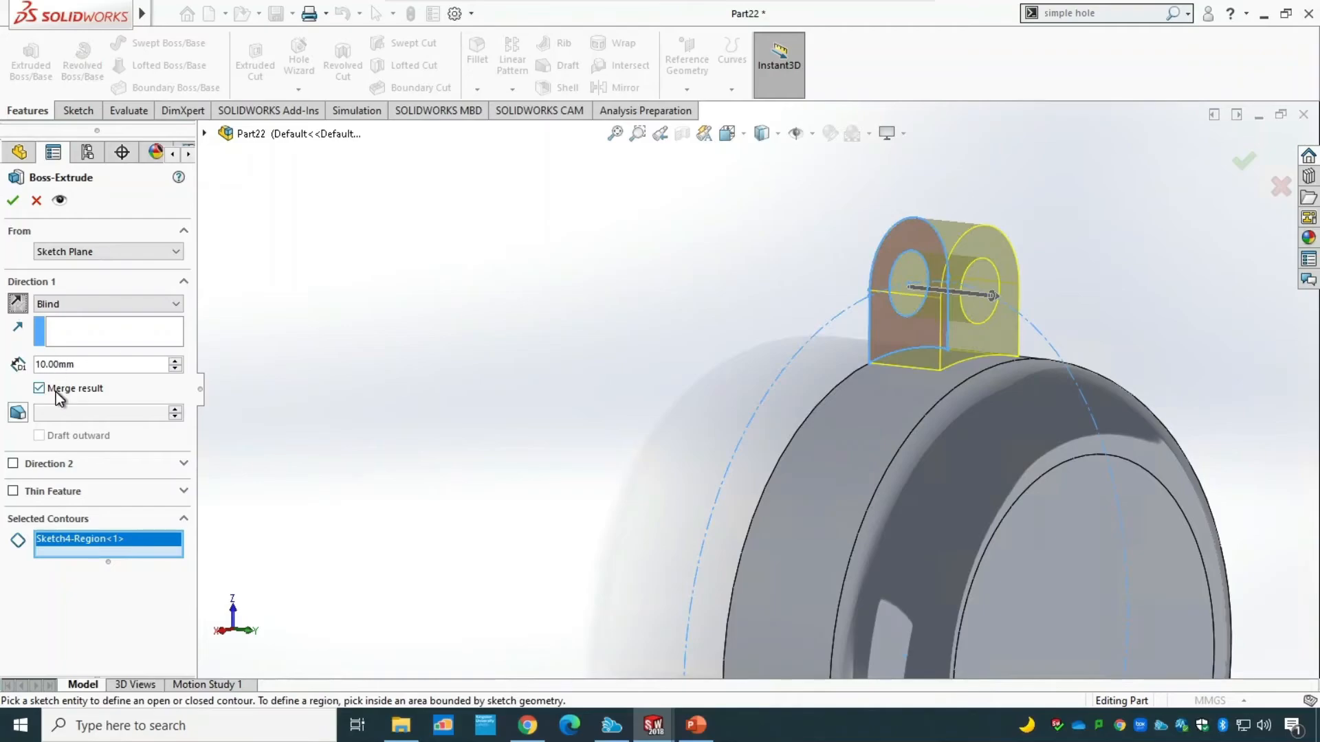
left_click(10, 203)
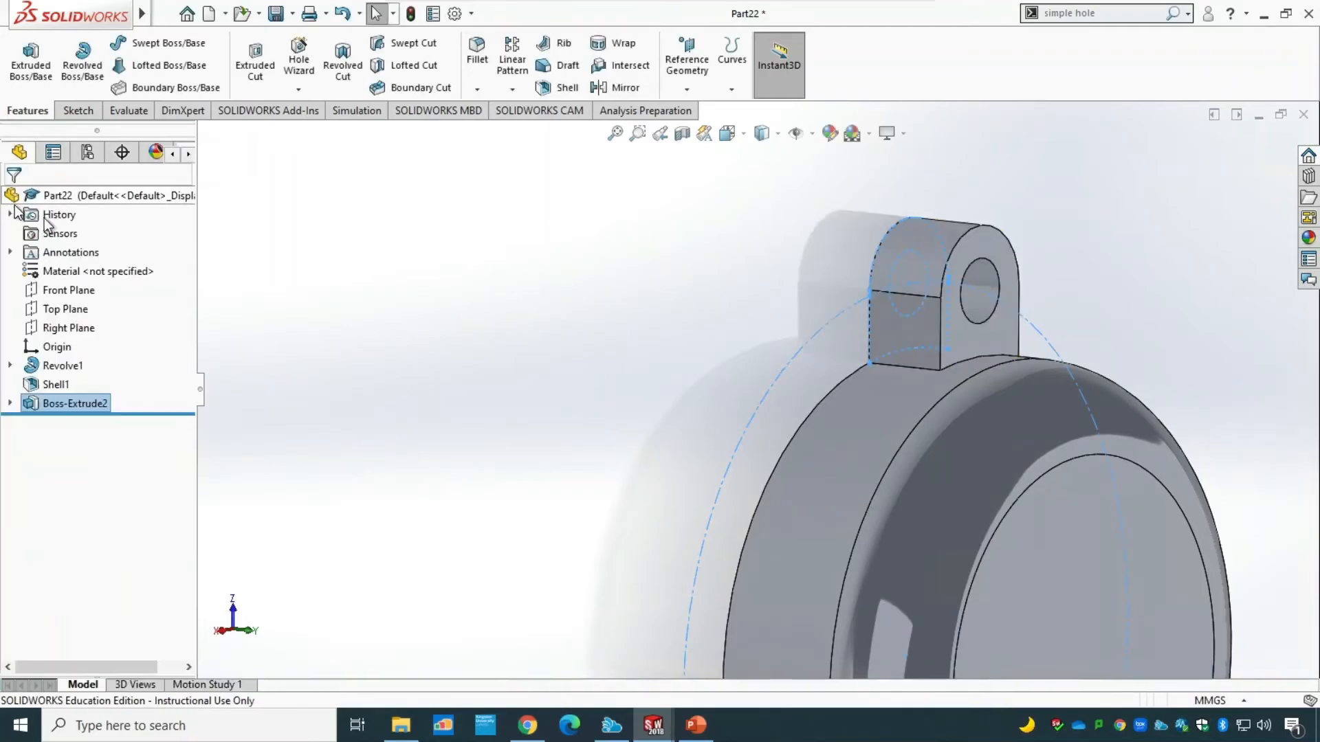
Inspect the extruded lug from the body's open underside and switch the part to the isometric view.
middle_click_drag(524, 426, 611, 403)
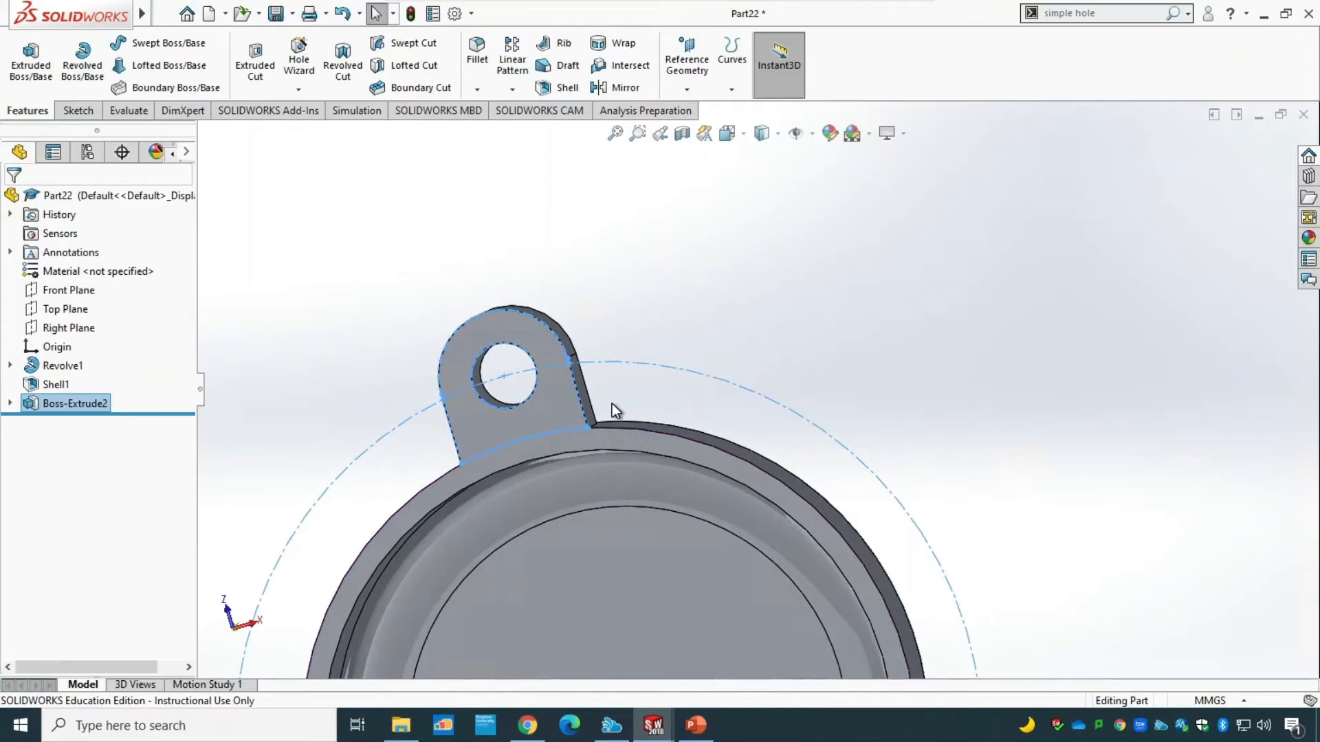
left_click(529, 392)
scroll(613, 448, "up", 5)
left_click(744, 139)
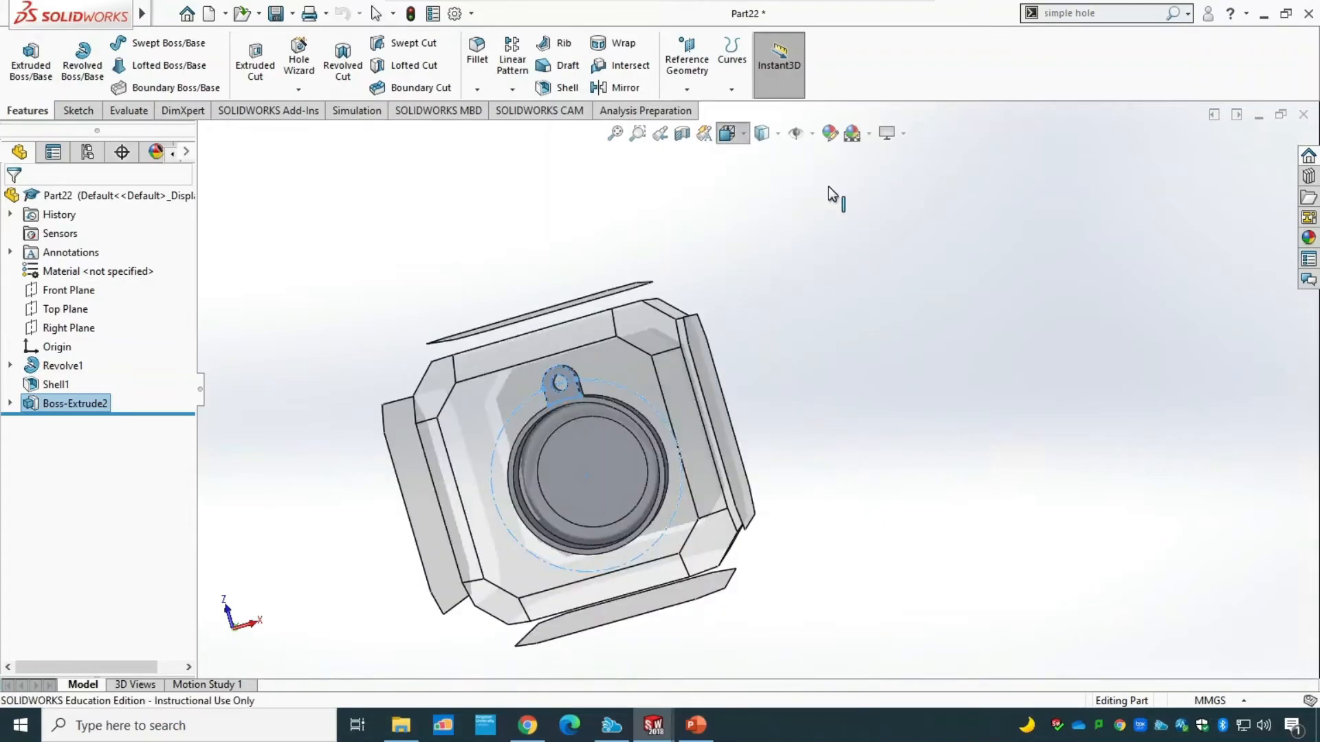
left_click(828, 187)
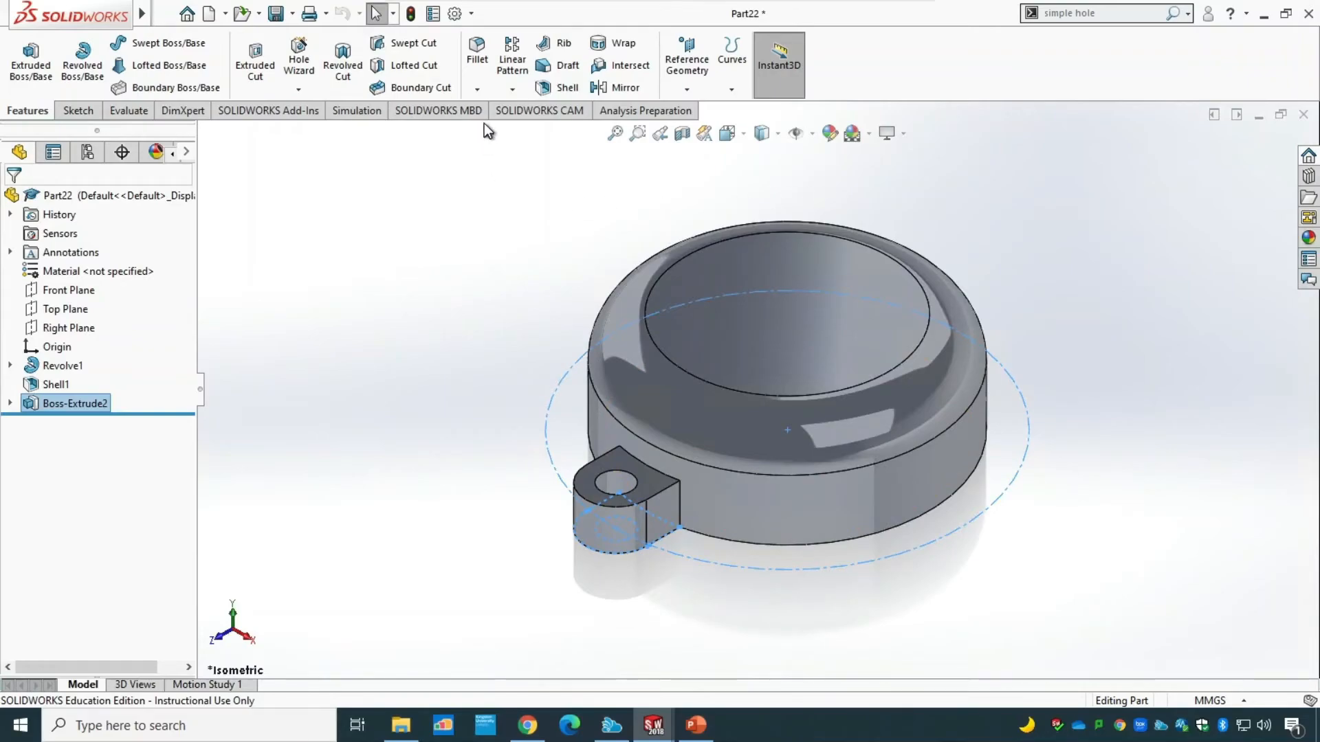
Circular-pattern the lug boss around the body's outer rim edge with 3 instances at 120-degree instance spacing.
left_click(518, 92)
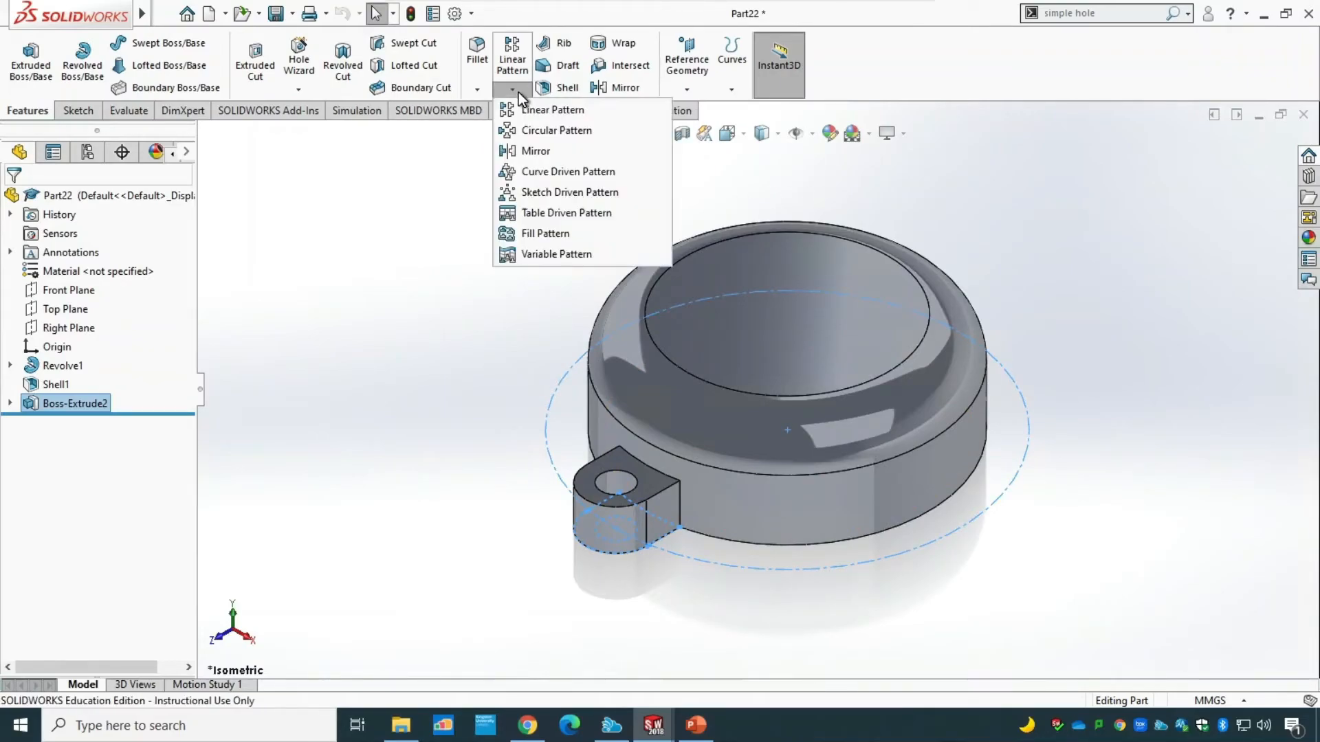
left_click(546, 131)
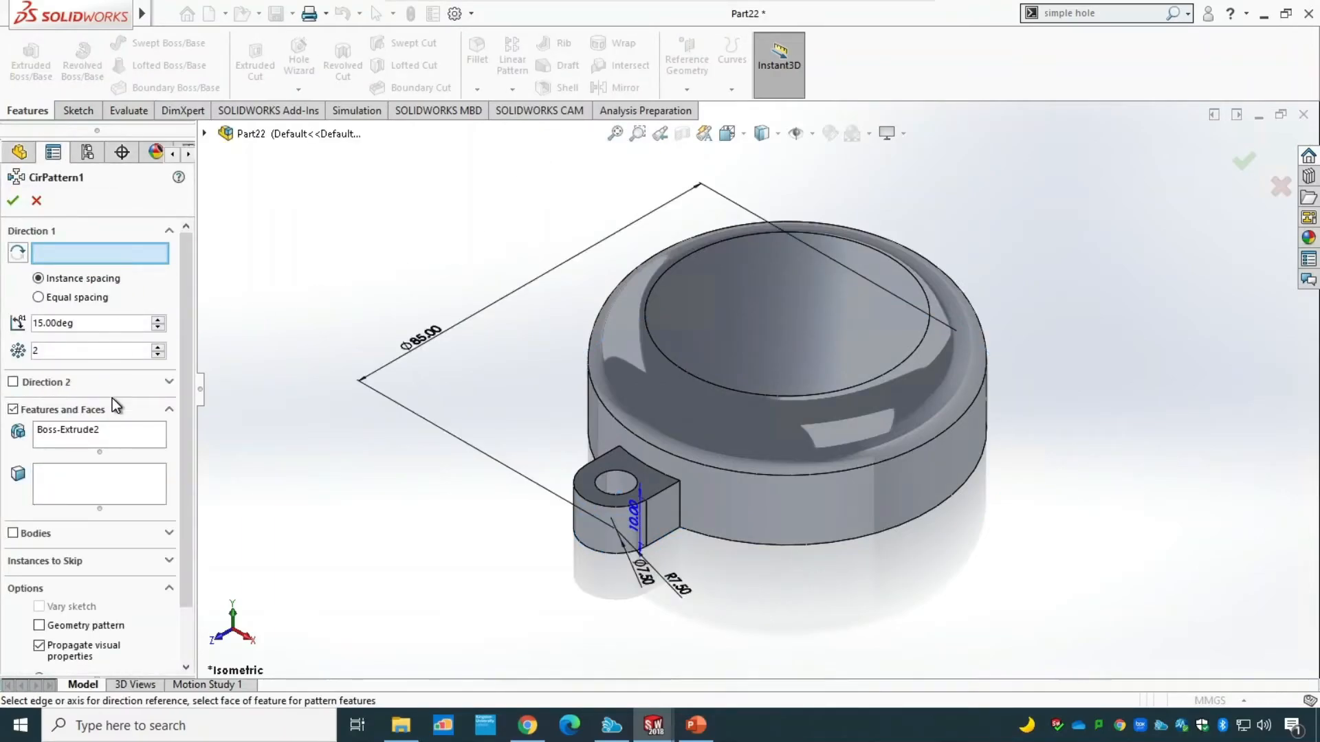
left_click(76, 434)
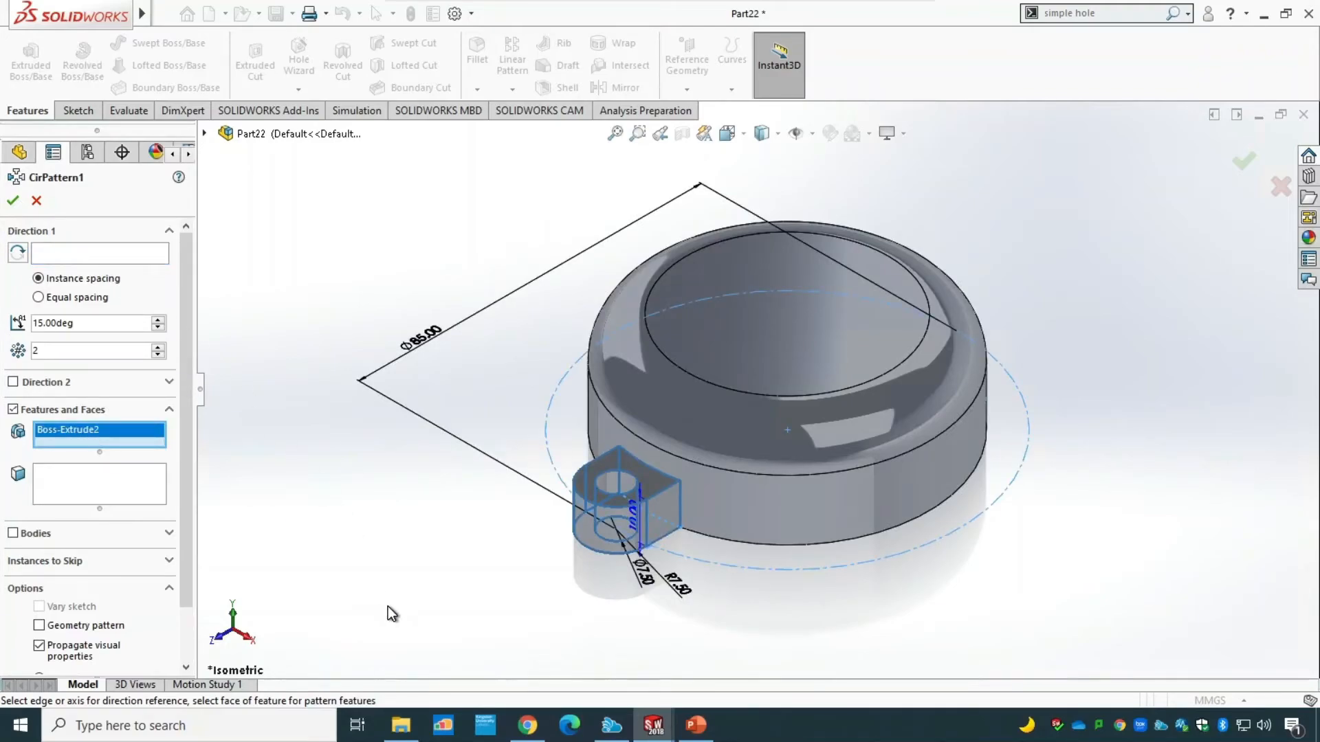
middle_click_drag(388, 607, 459, 220)
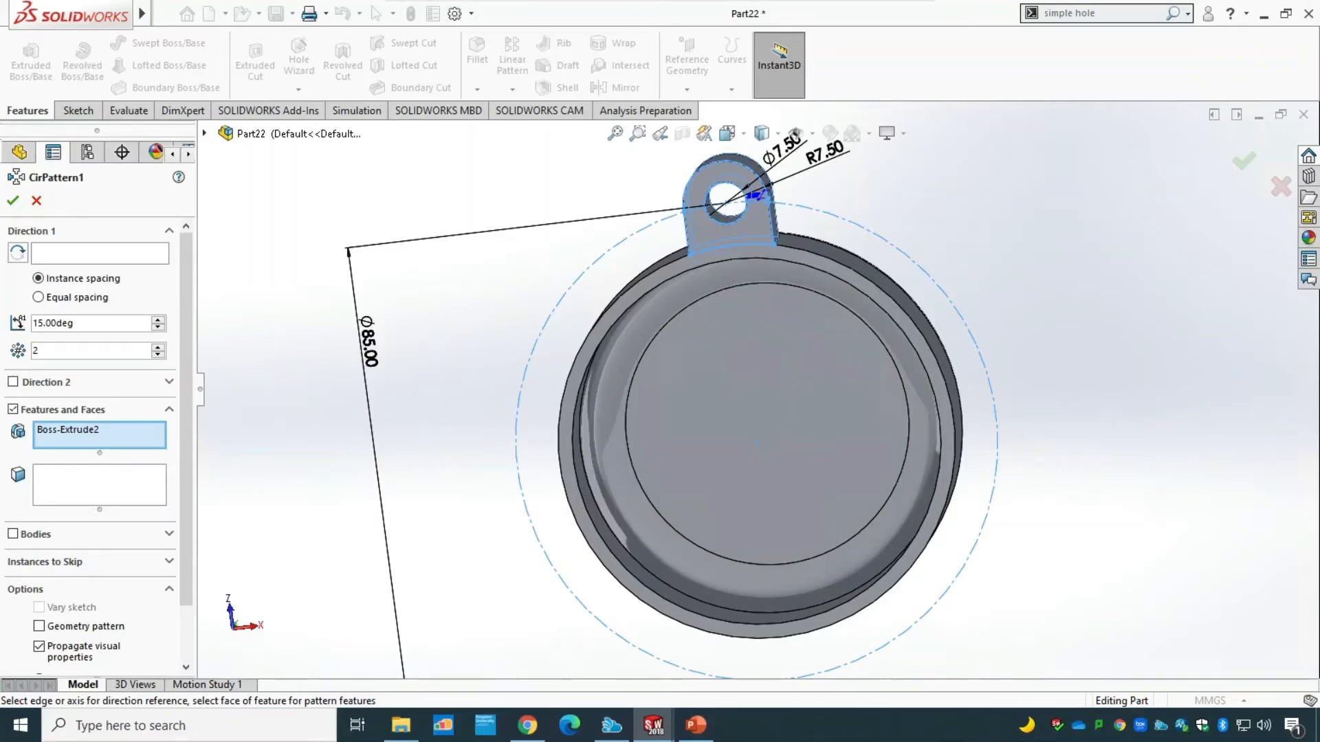
left_click(100, 254)
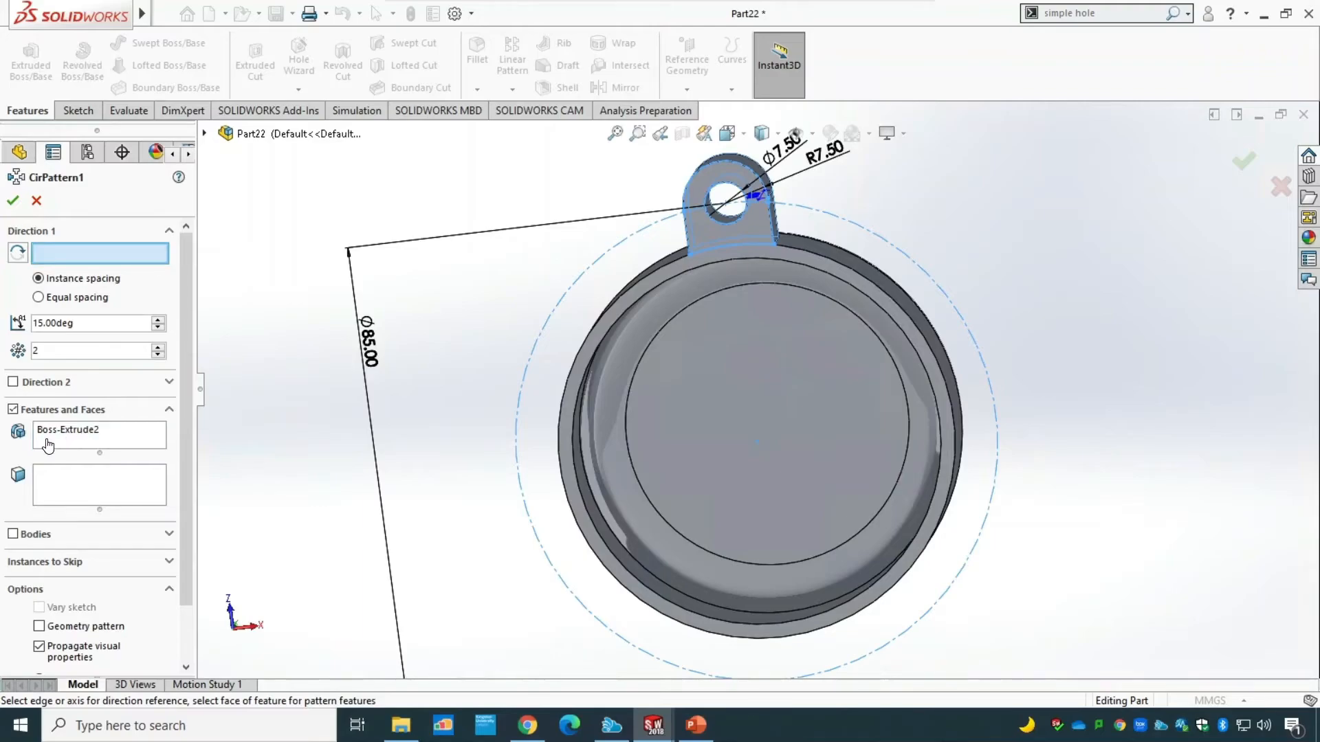
left_click(576, 363)
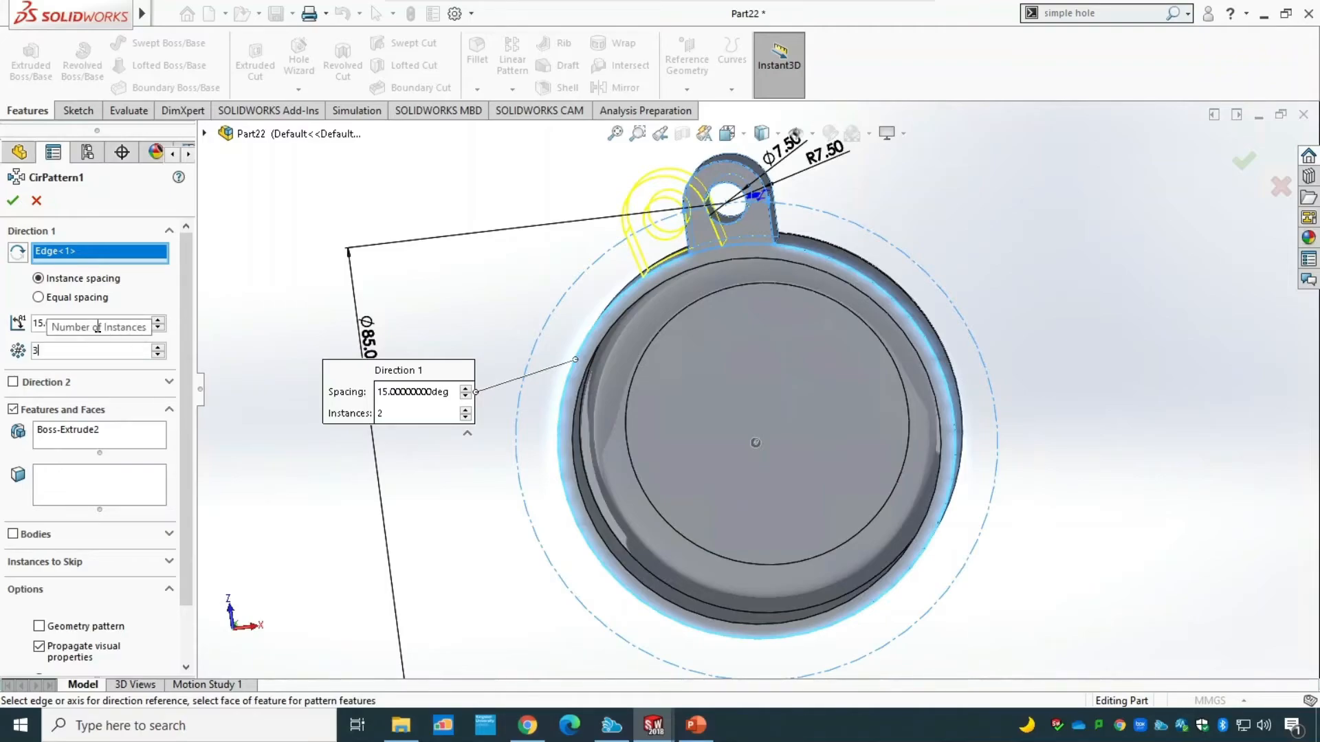
type("3")
double_click(63, 324)
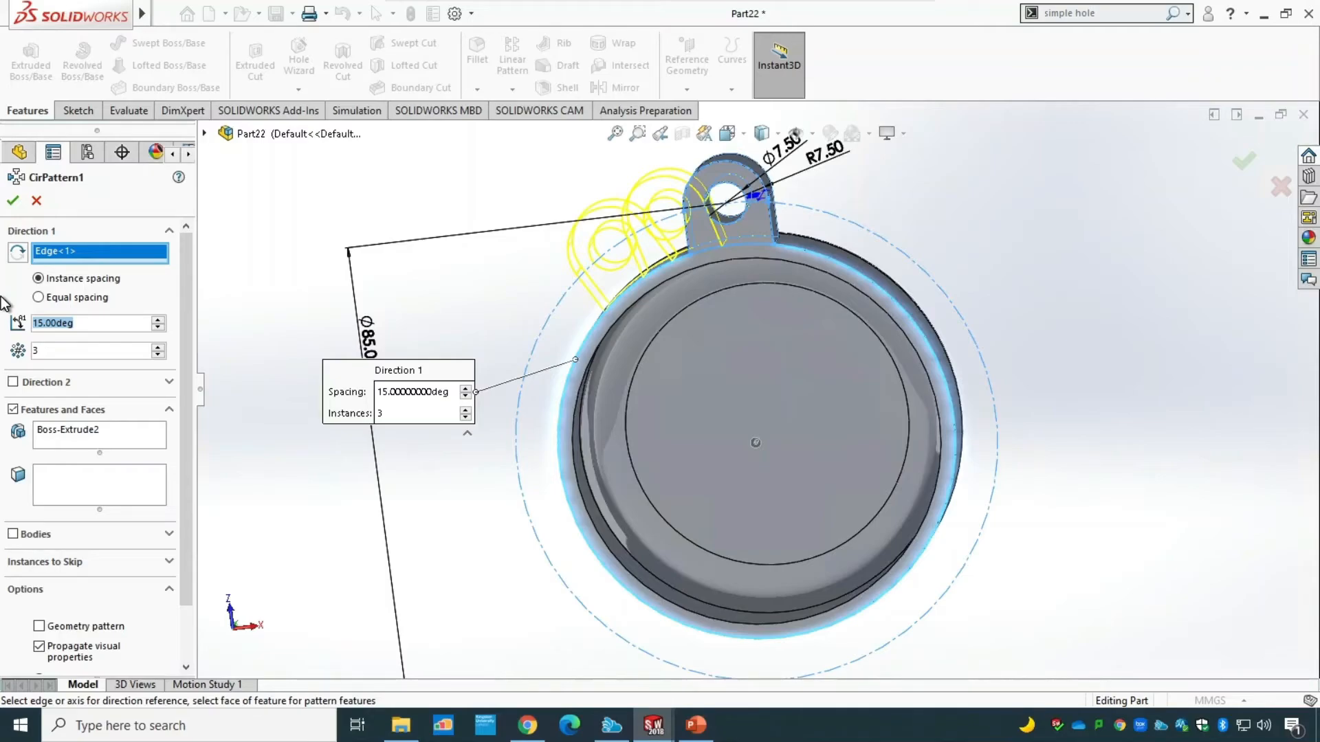
type("120")
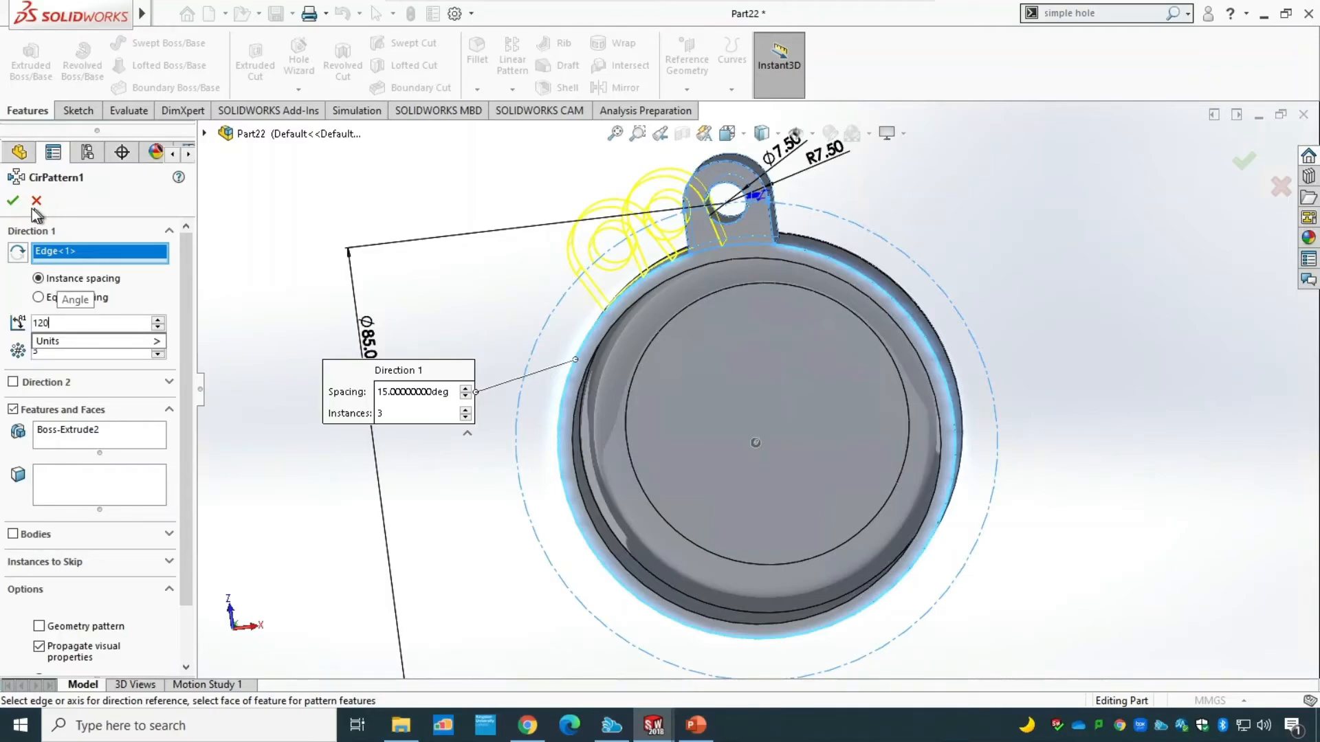
left_click(11, 201)
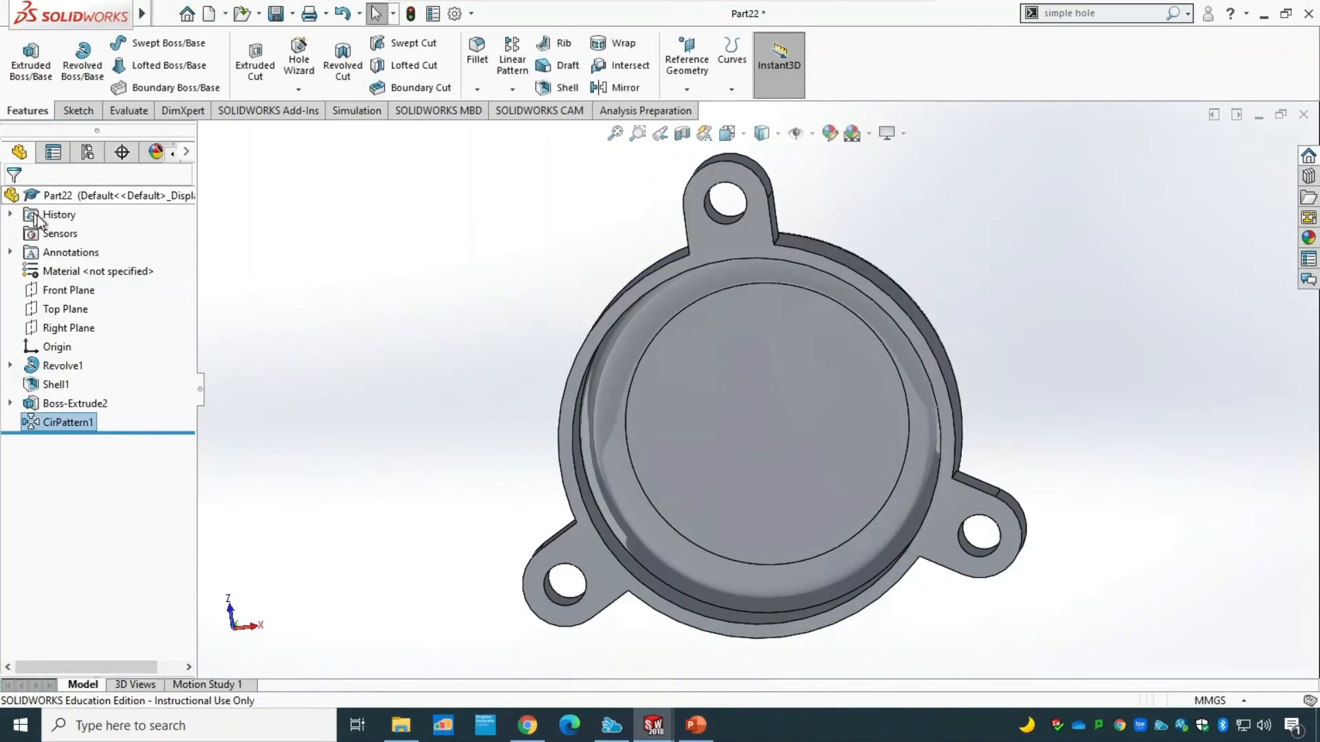
Check the lug thickness on the PowerPoint drawing and set the lug extrusion's blind depth to 5 mm in SOLIDWORKS.
middle_click_drag(407, 402, 286, 551)
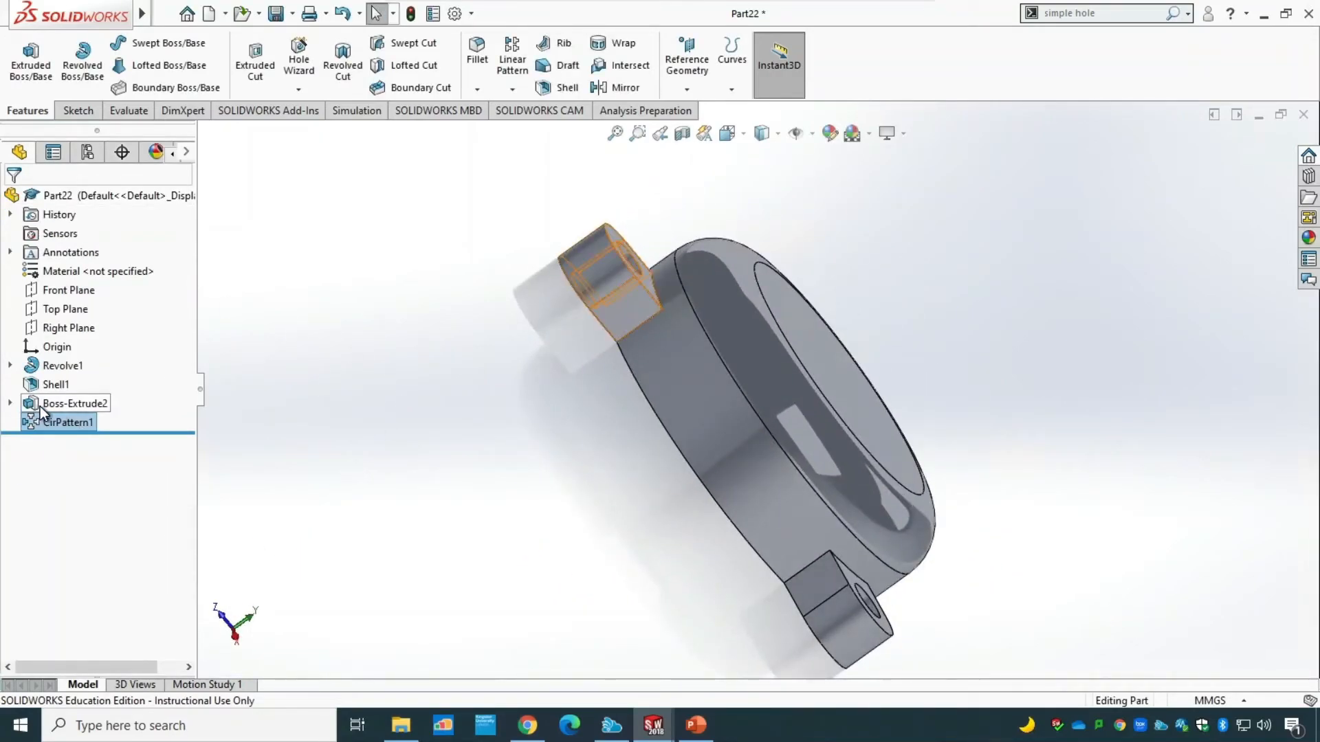
right_click(41, 411)
left_click(58, 359)
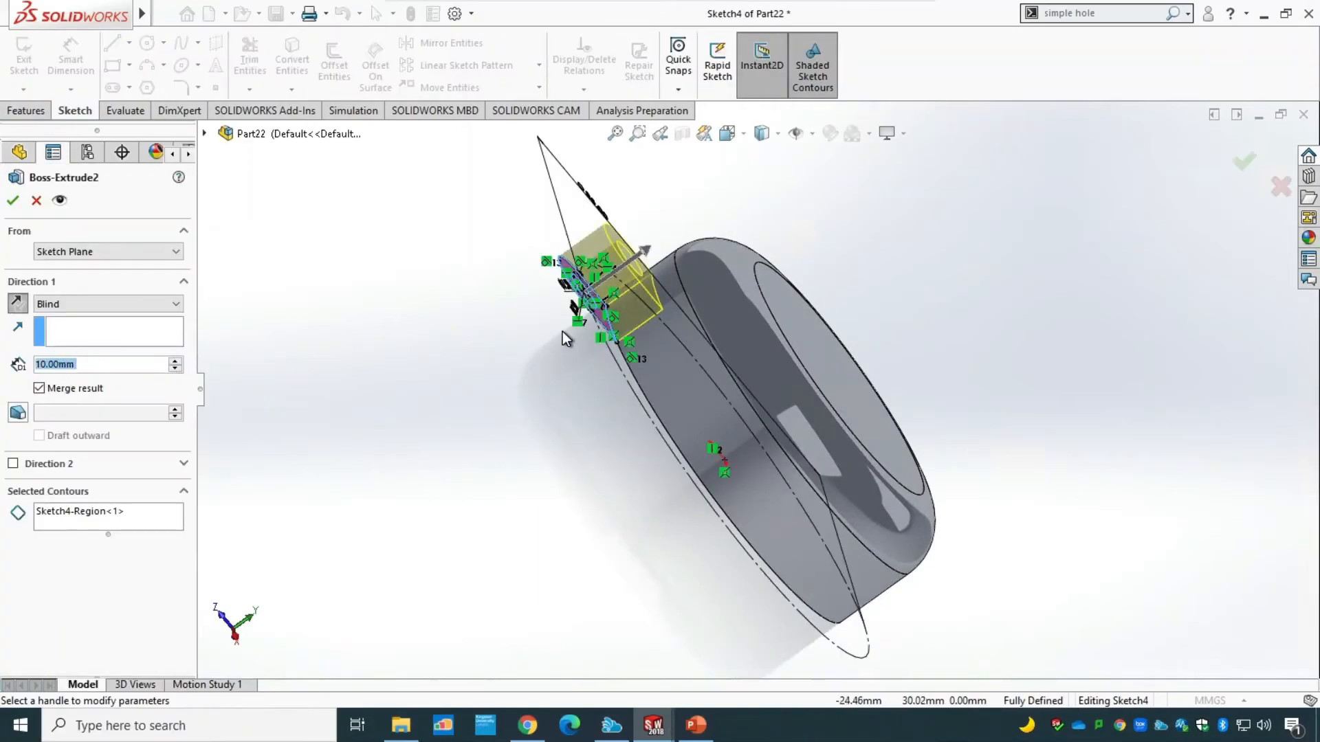
left_click(708, 724)
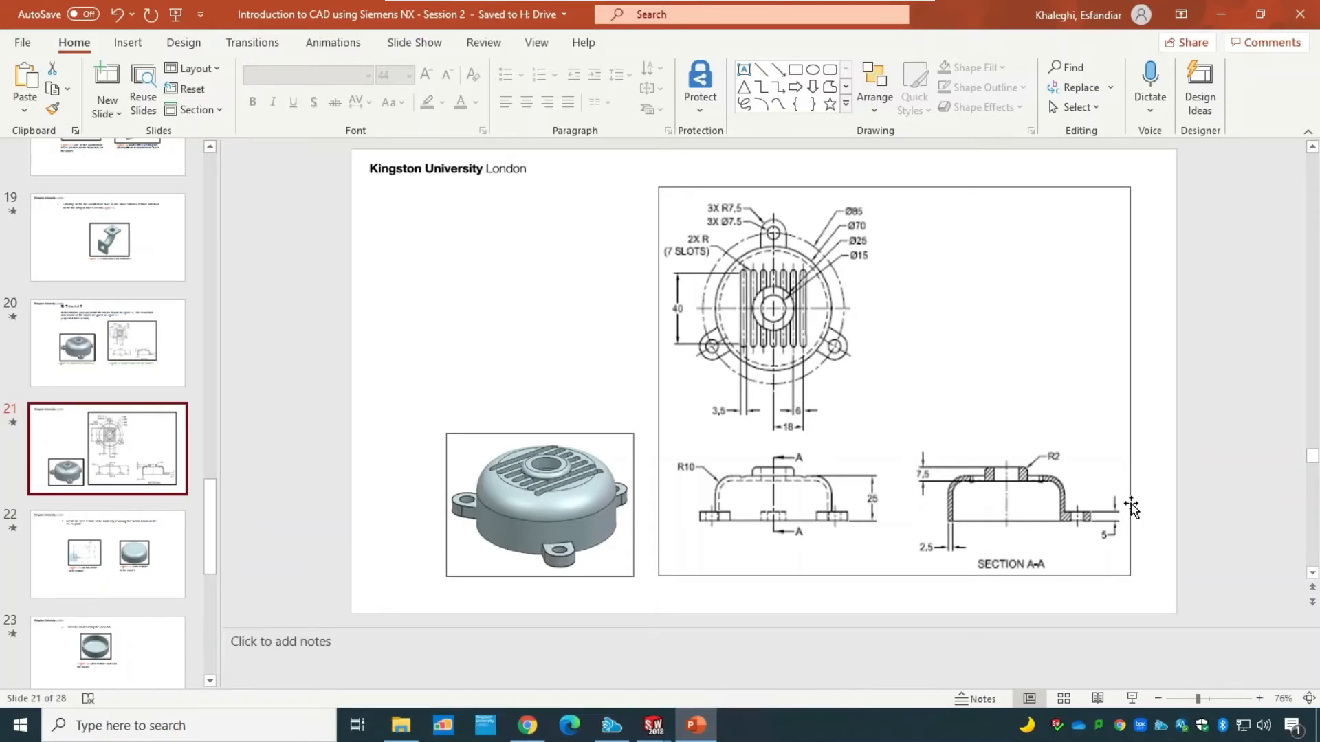
mouse_move(653, 726)
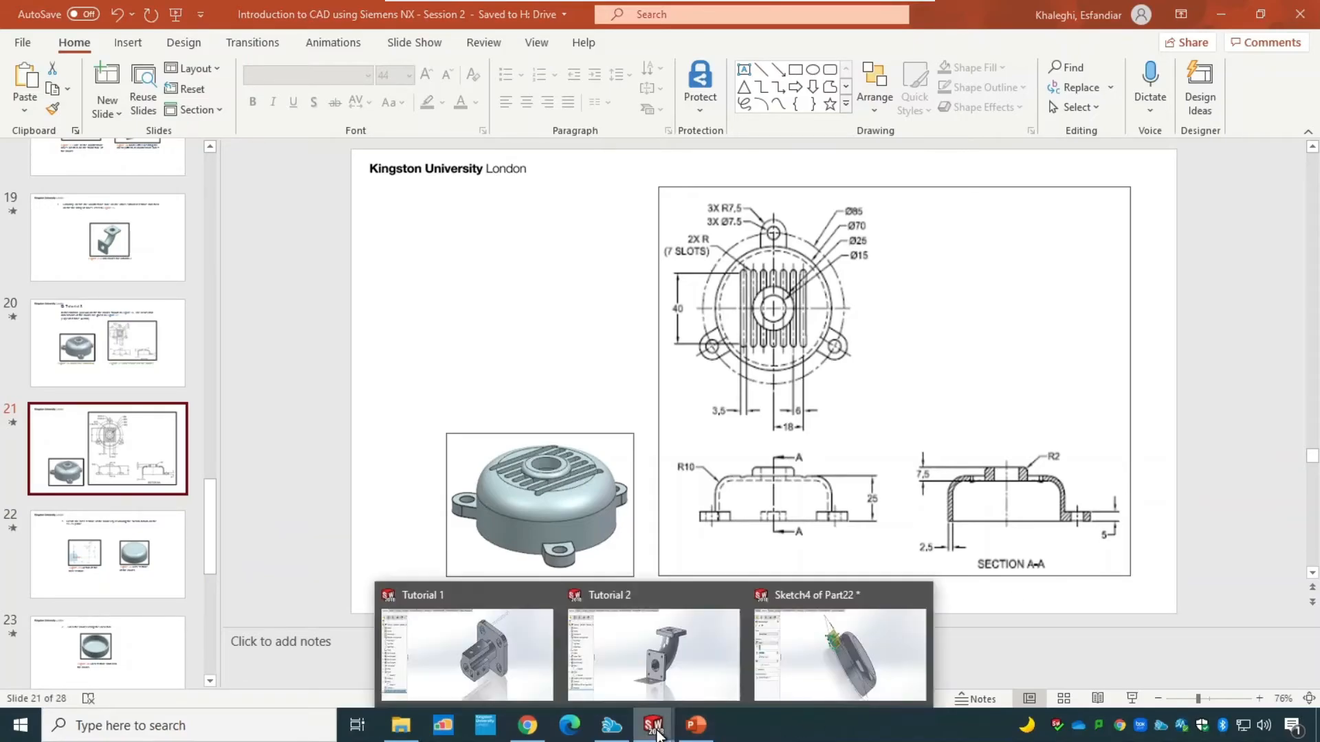
left_click(770, 683)
left_click(89, 362)
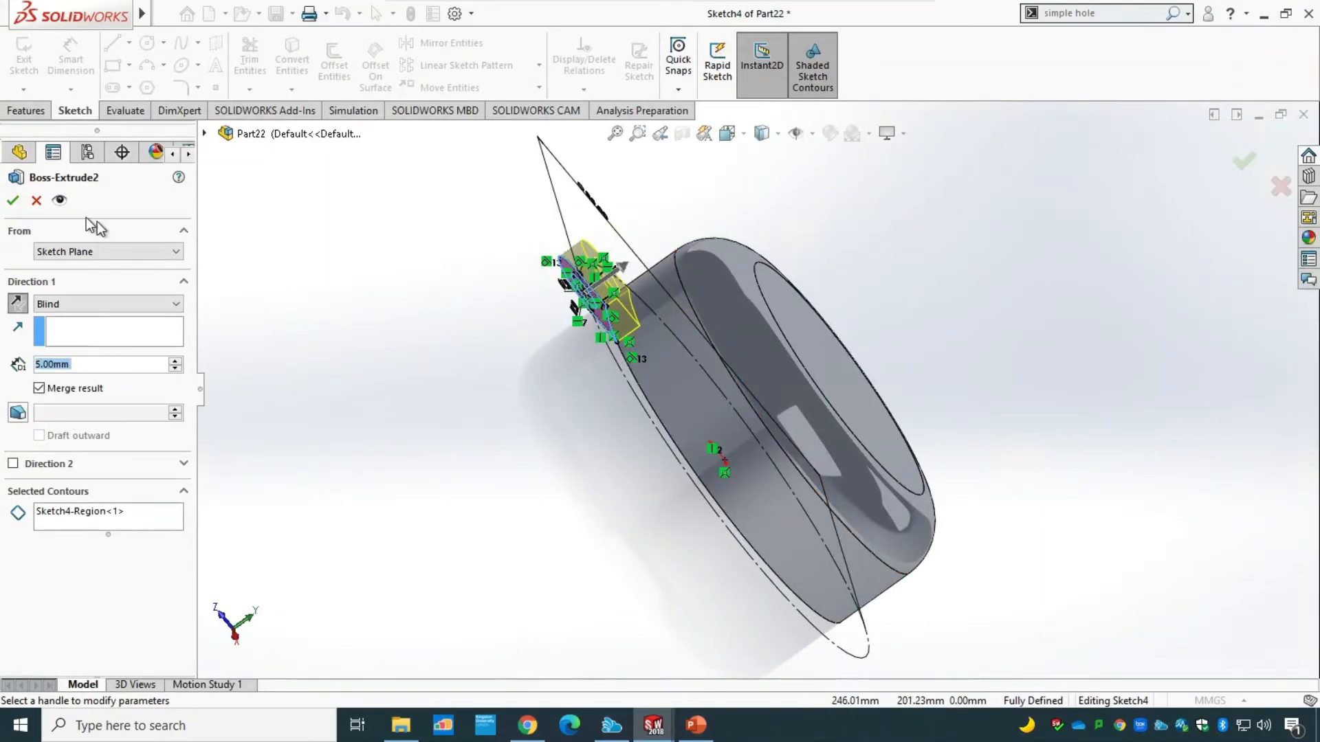
left_click(12, 200)
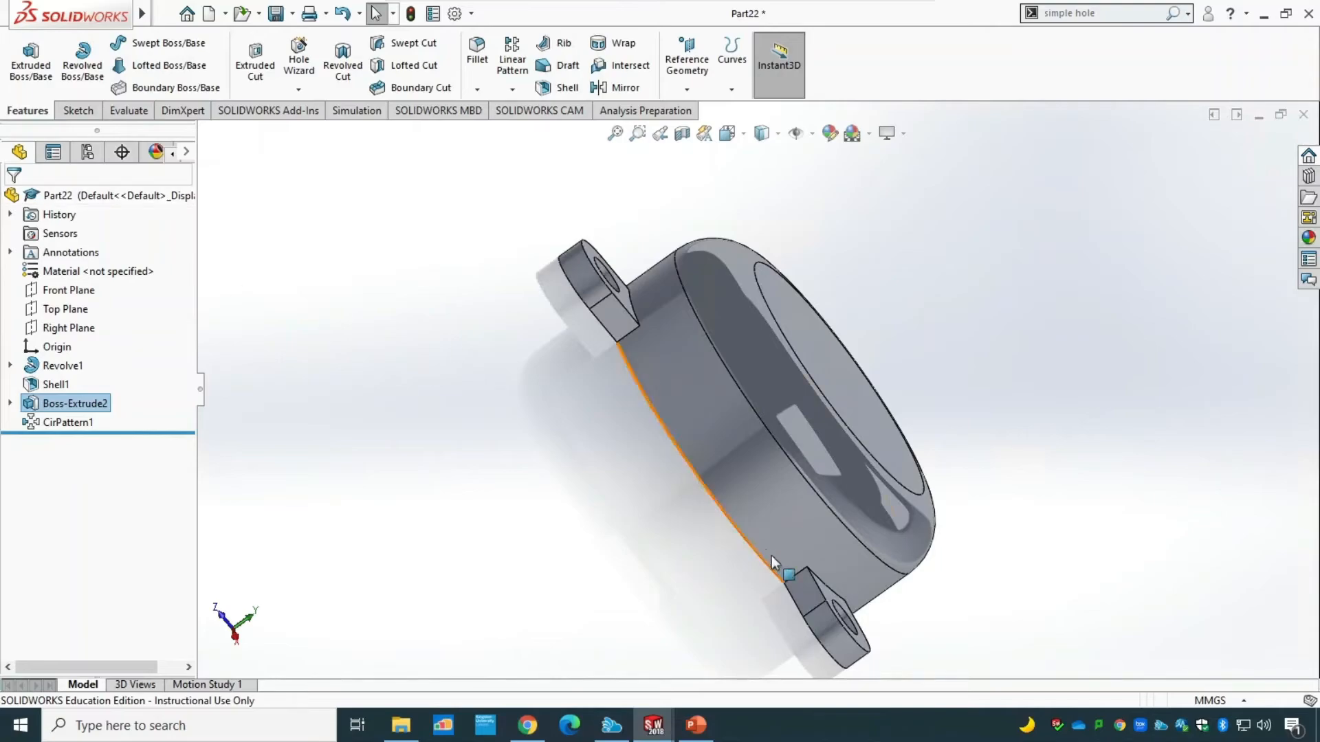
Inspect the three patterned lugs, return the part to the isometric view and switch to the cover drawing in PowerPoint.
middle_click_drag(446, 550, 294, 506)
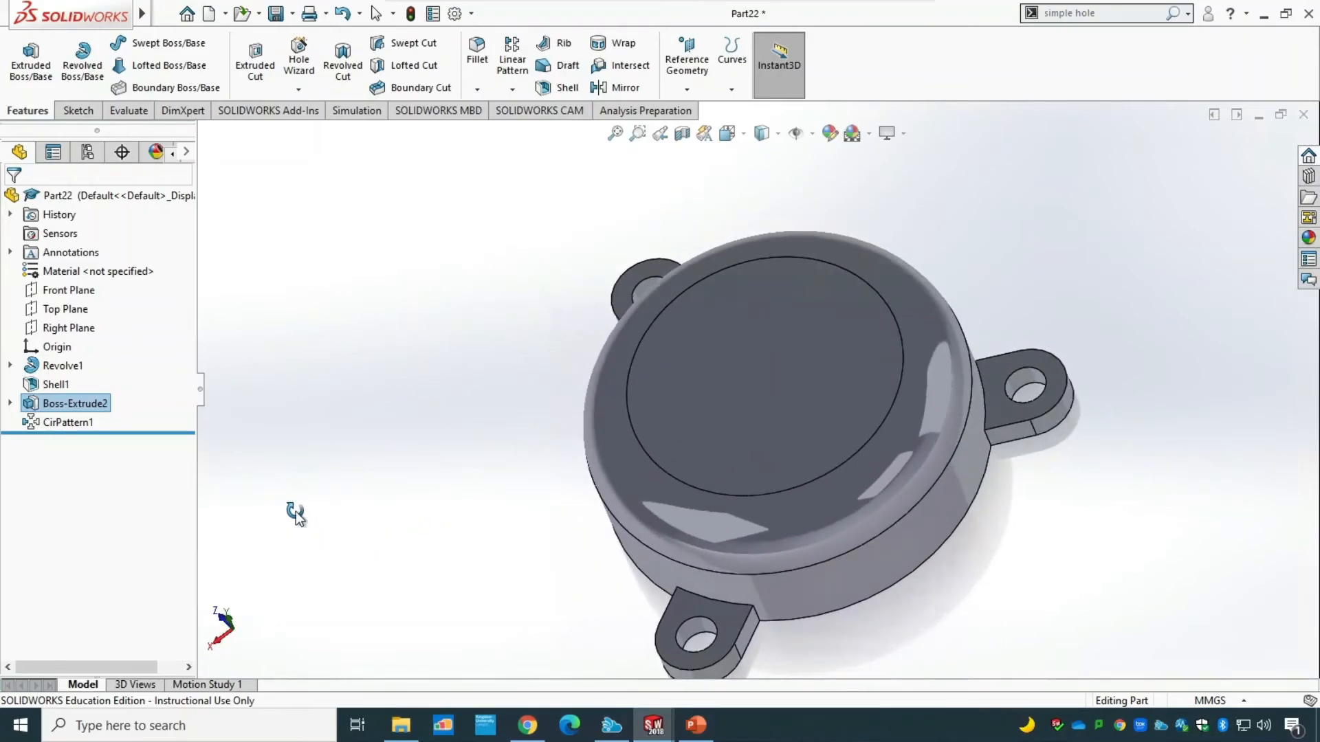
left_click(743, 135)
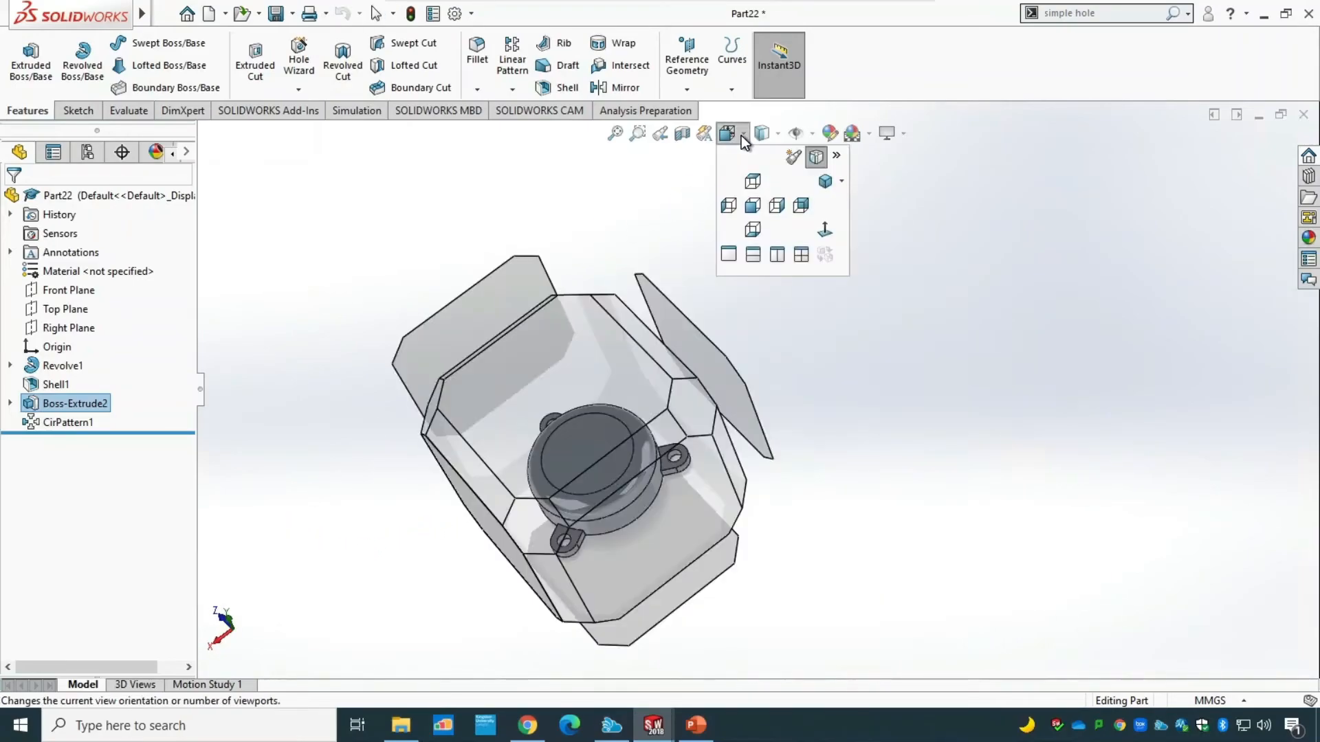
left_click(825, 185)
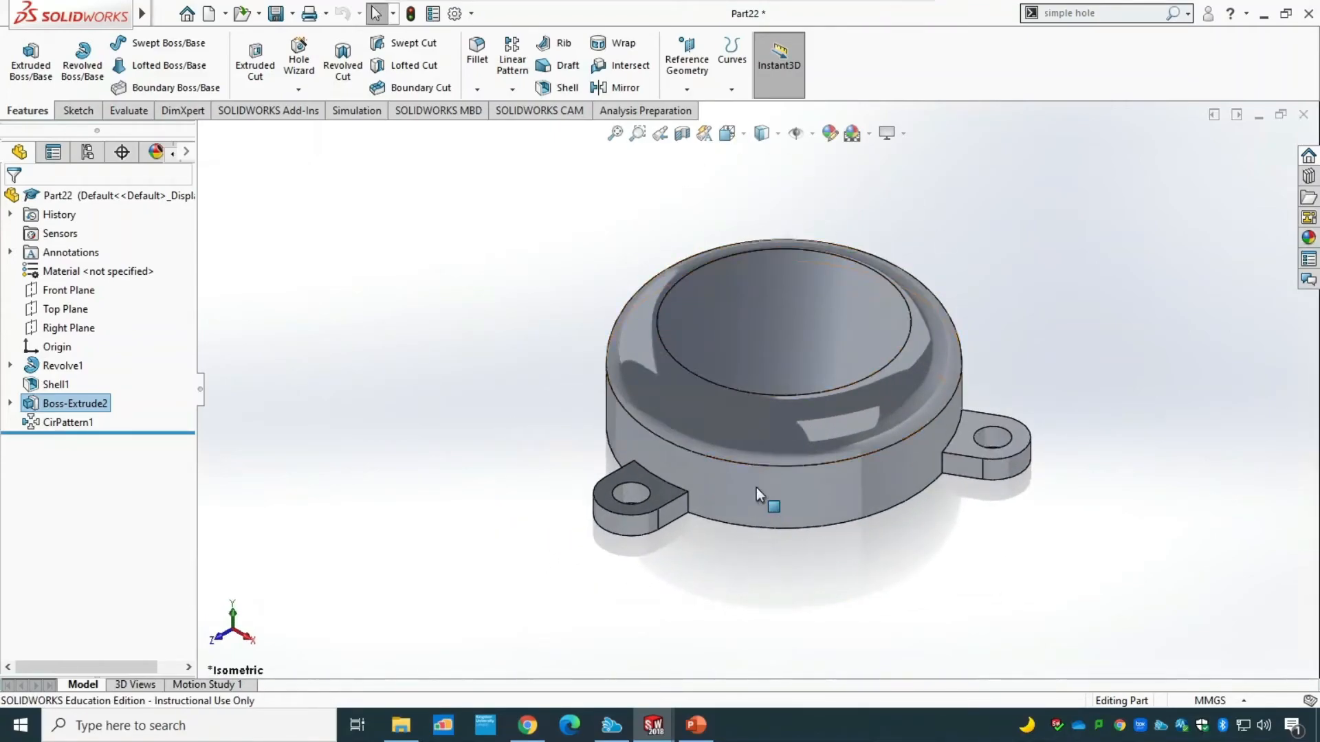
left_click(694, 725)
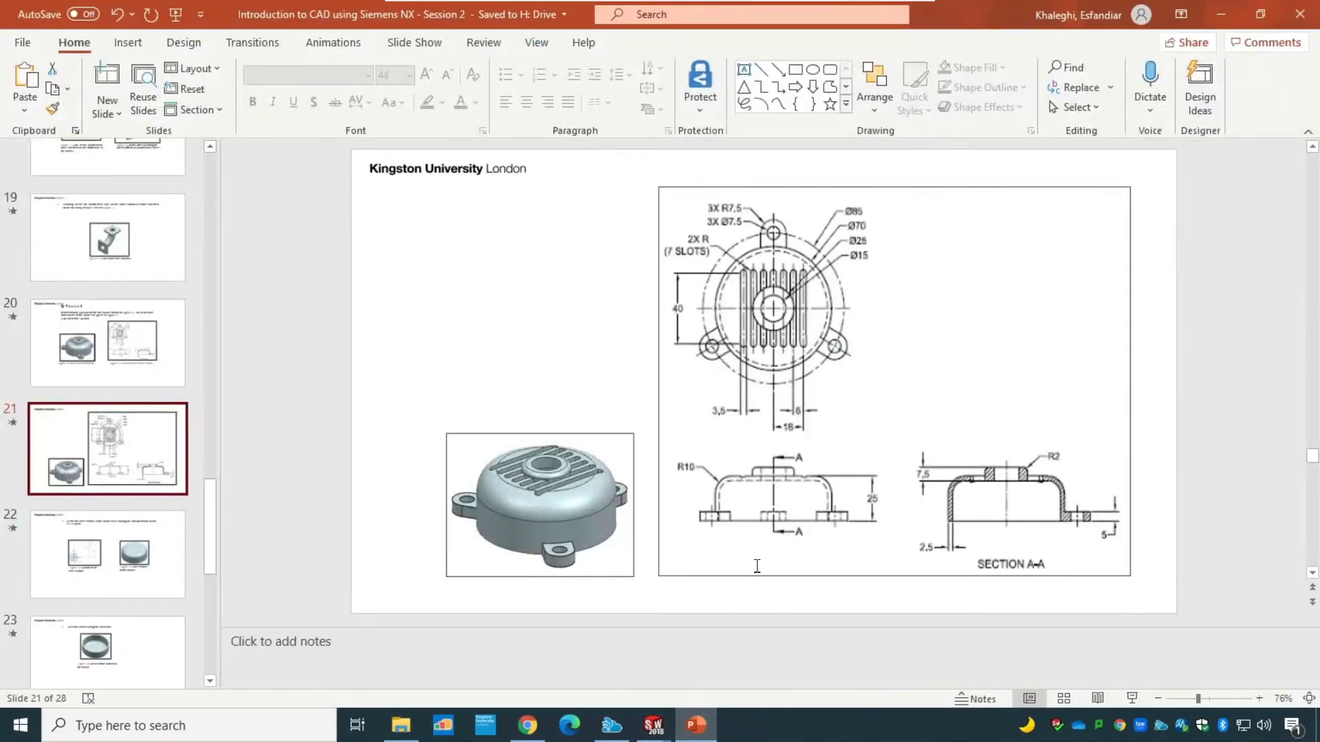
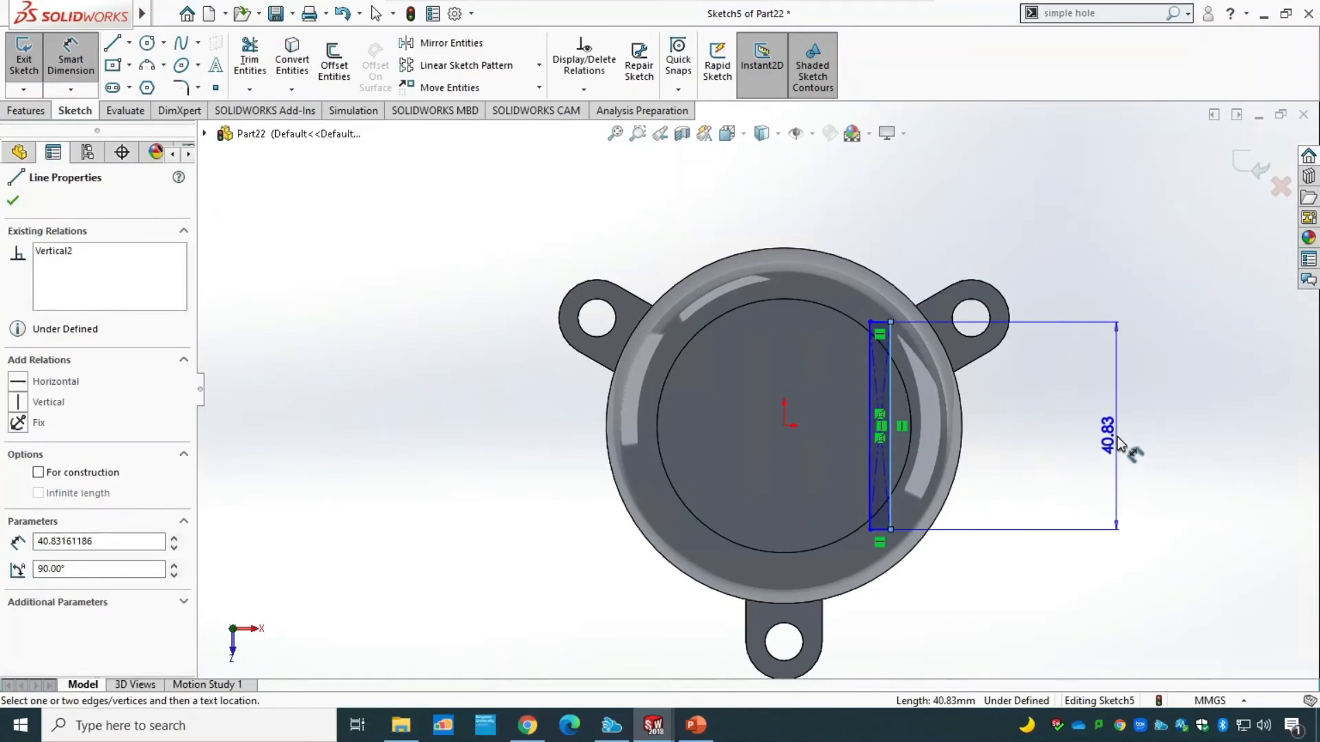
Dimension the slot rectangle's long side, check its length on the PowerPoint drawing and set it to 40 mm in SOLIDWORKS.
left_click(1117, 447)
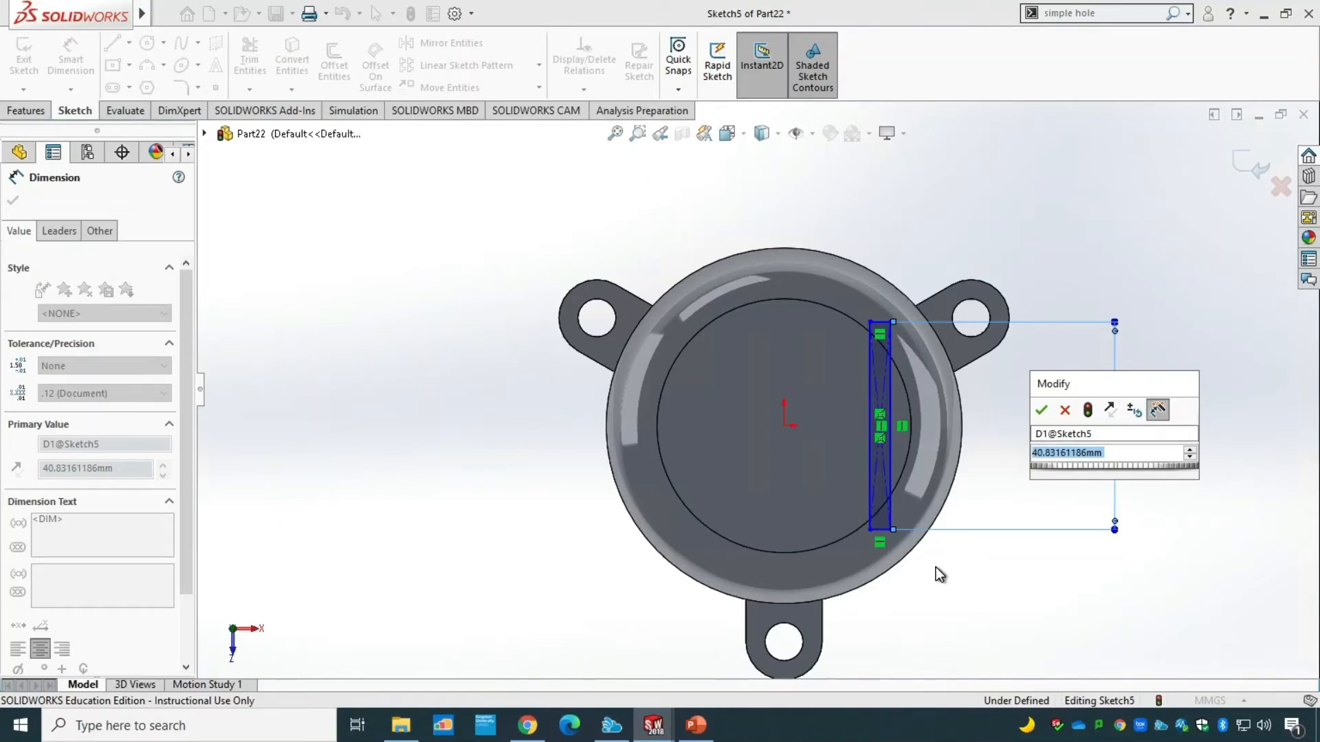
left_click(695, 725)
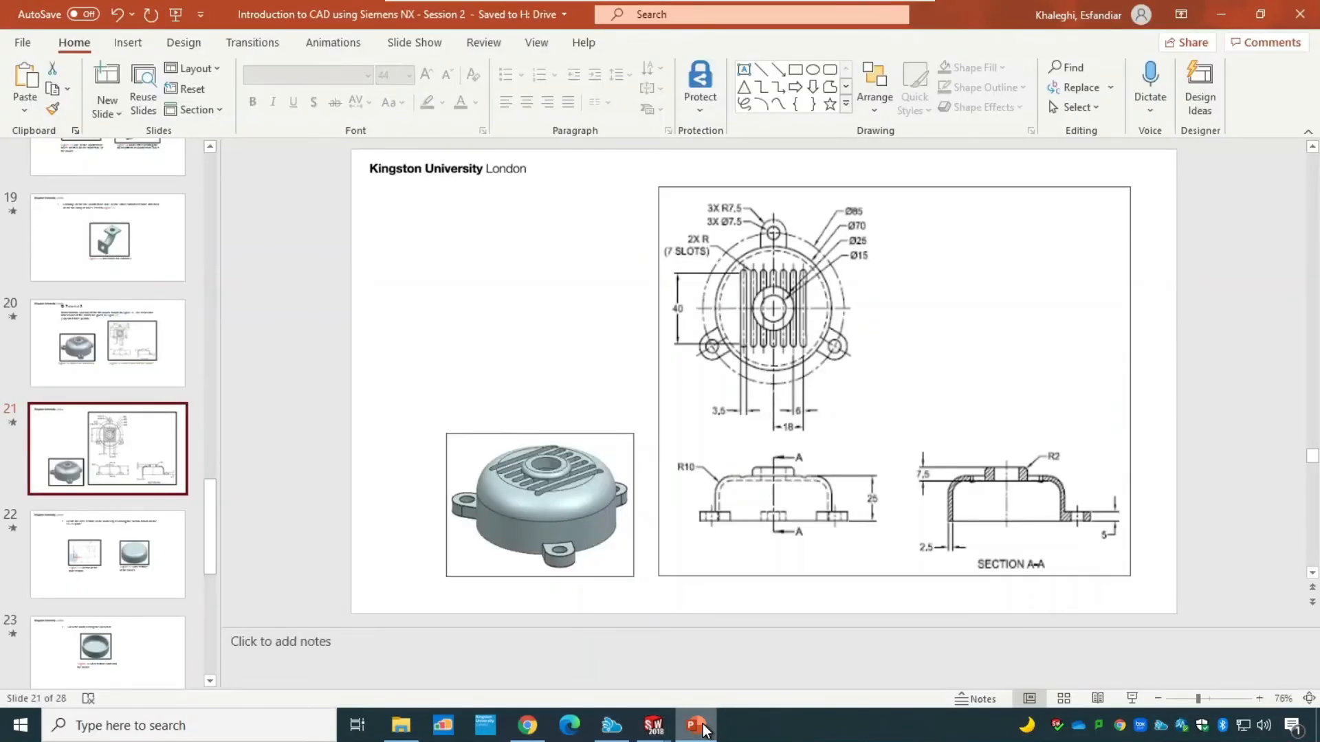
left_click(697, 725)
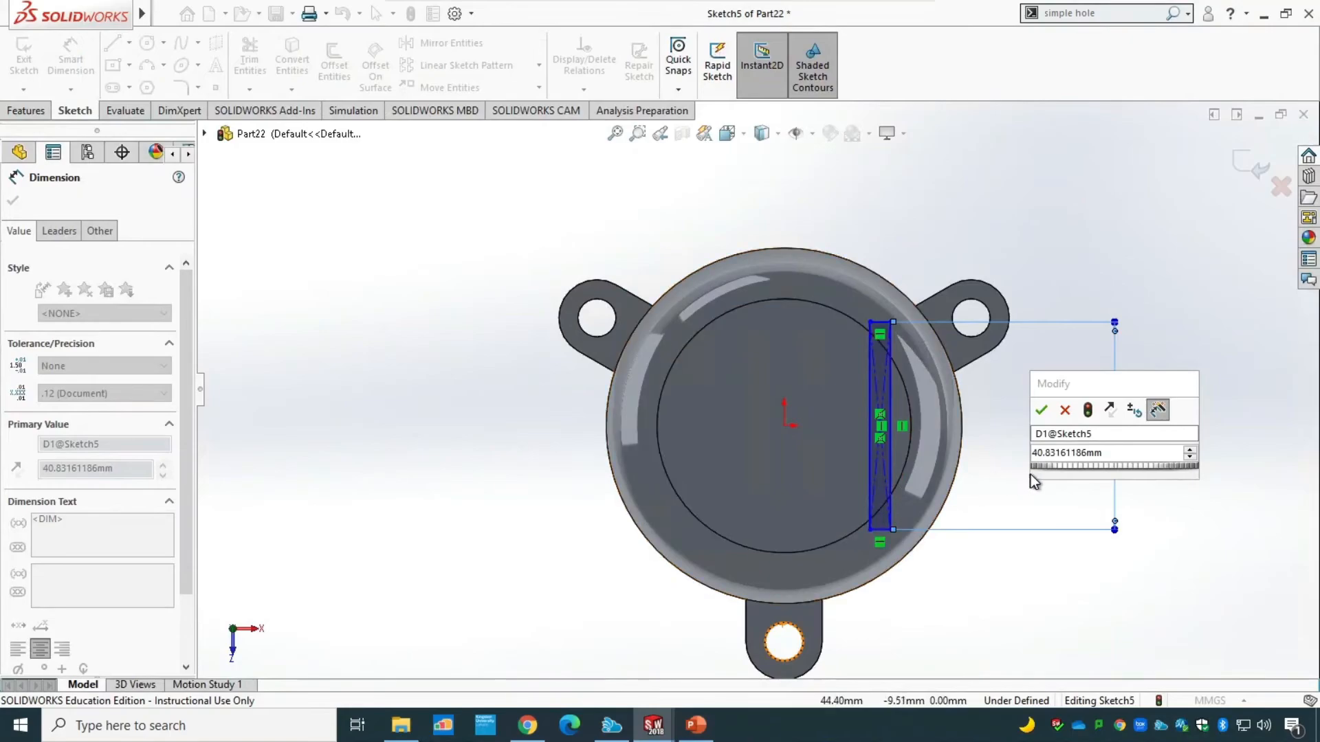
double_click(1113, 452)
type("40")
key("Return")
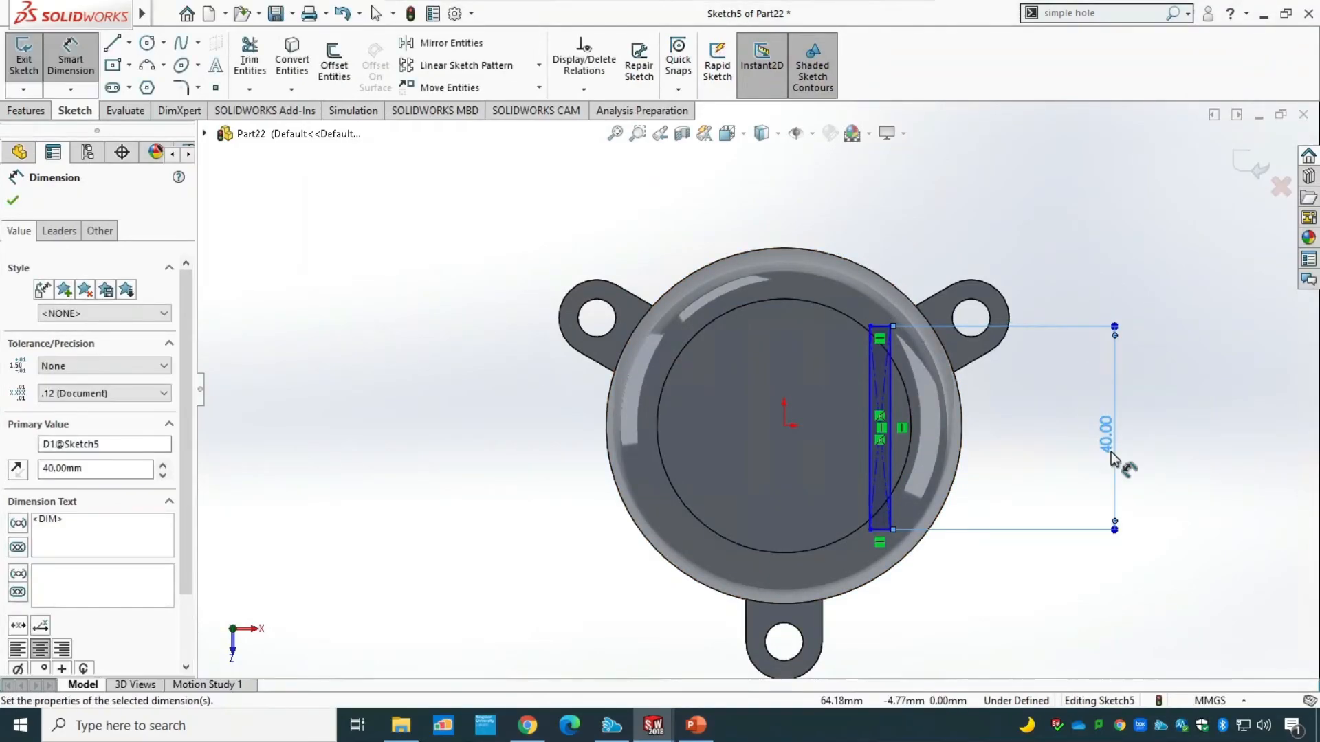
Dimension the slot rectangle's short lower side and set its width to 3.5 mm.
left_click(880, 530)
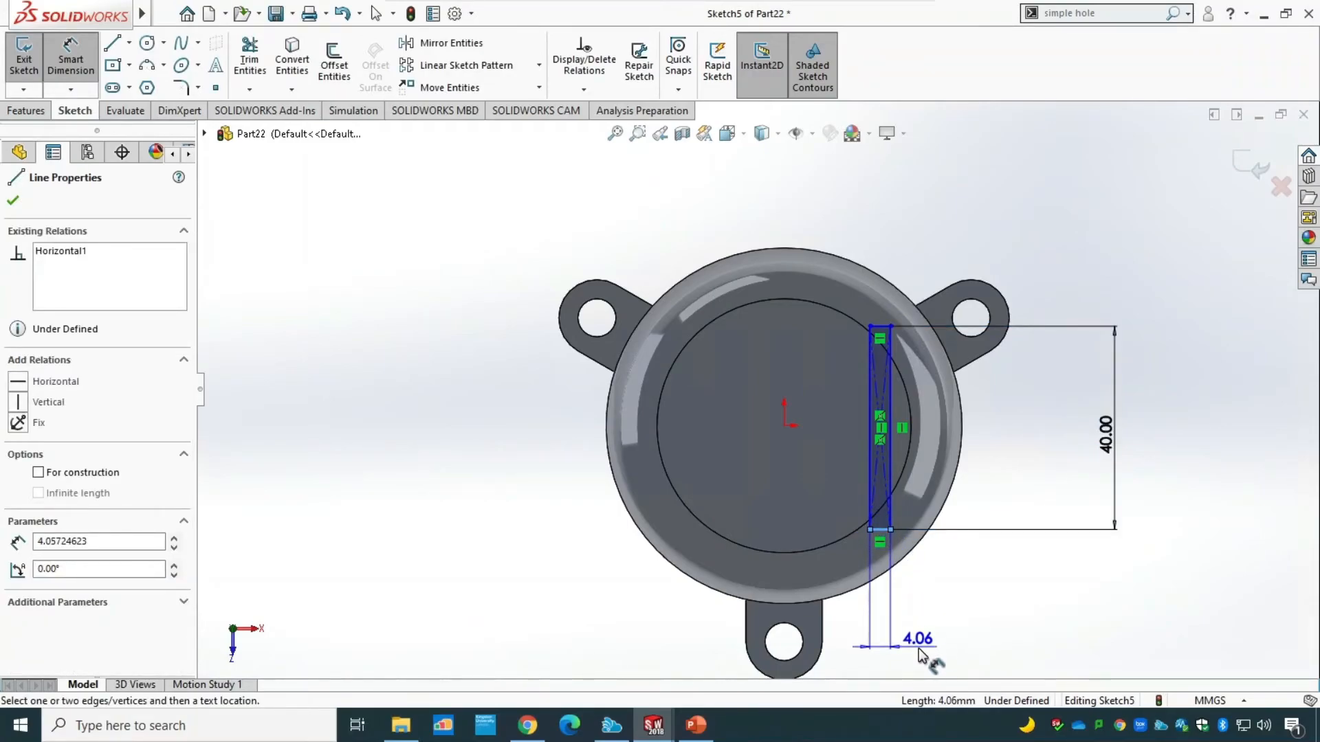
left_click(918, 648)
type("3.5")
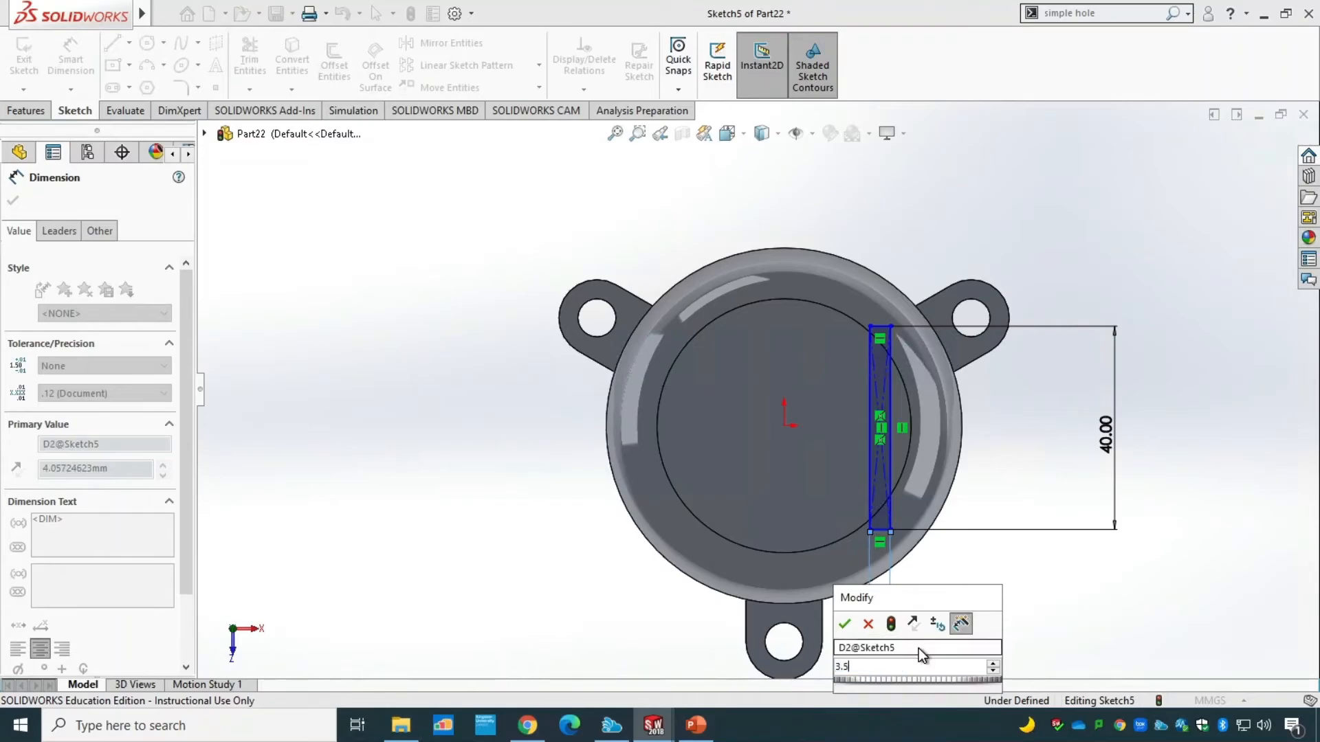
key("Return")
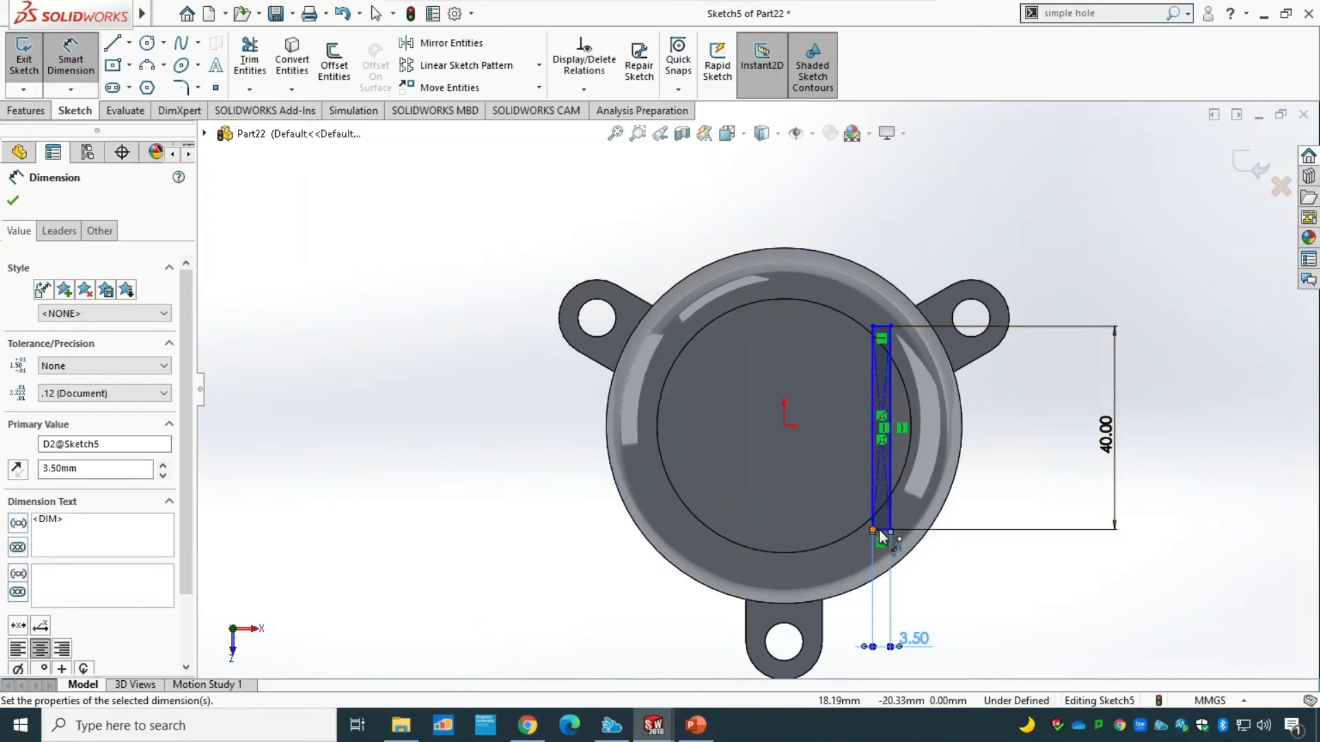
Dimension the horizontal distance from the origin to the midpoint of the slot rectangle's lower side as 18 mm.
scroll(913, 554, "up", 1)
scroll(908, 524, "down", 5)
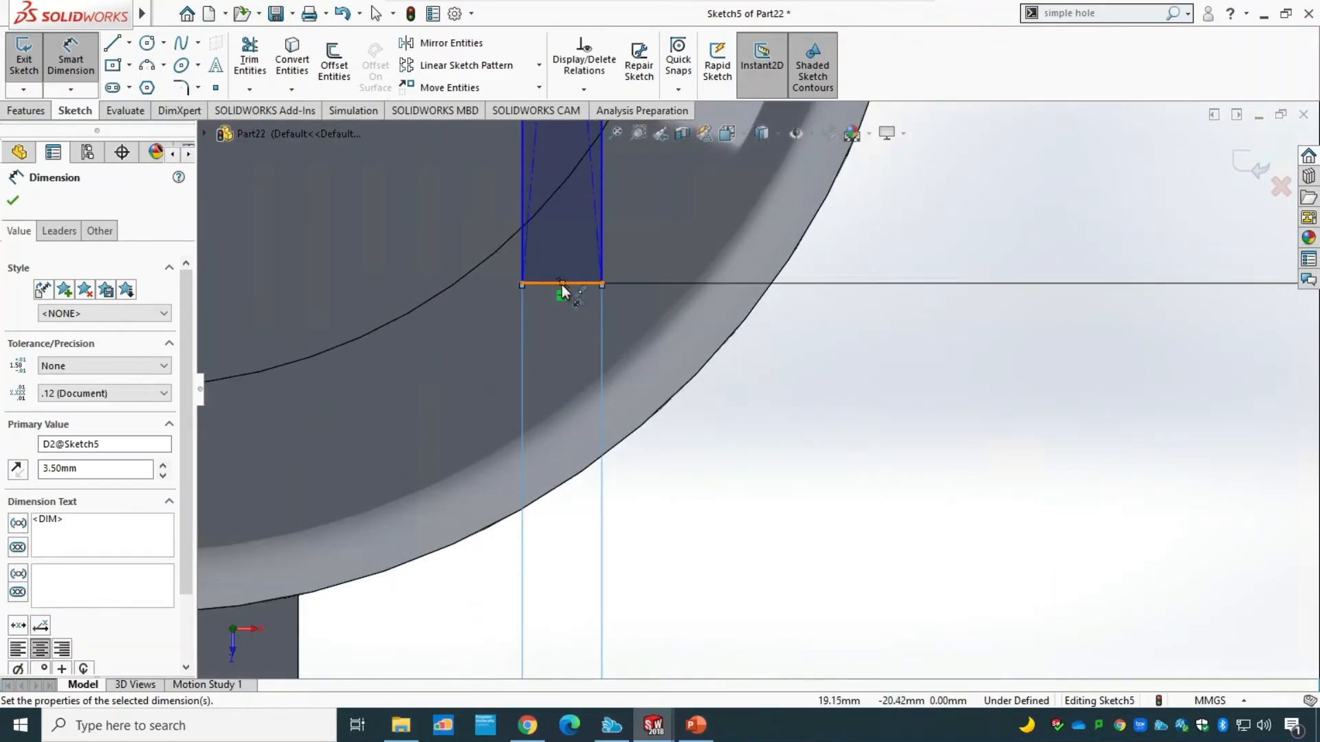
left_click(561, 285)
scroll(425, 448, "up", 6)
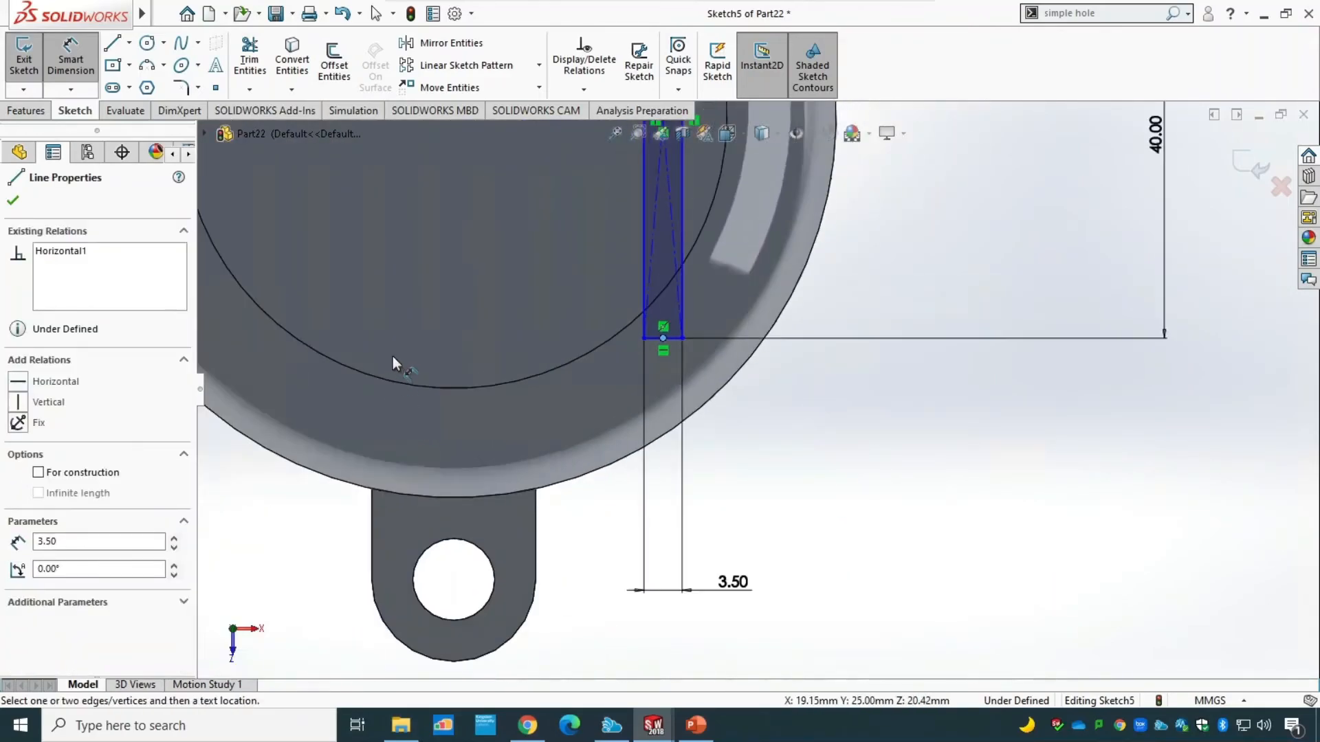
scroll(474, 265, "up", 3)
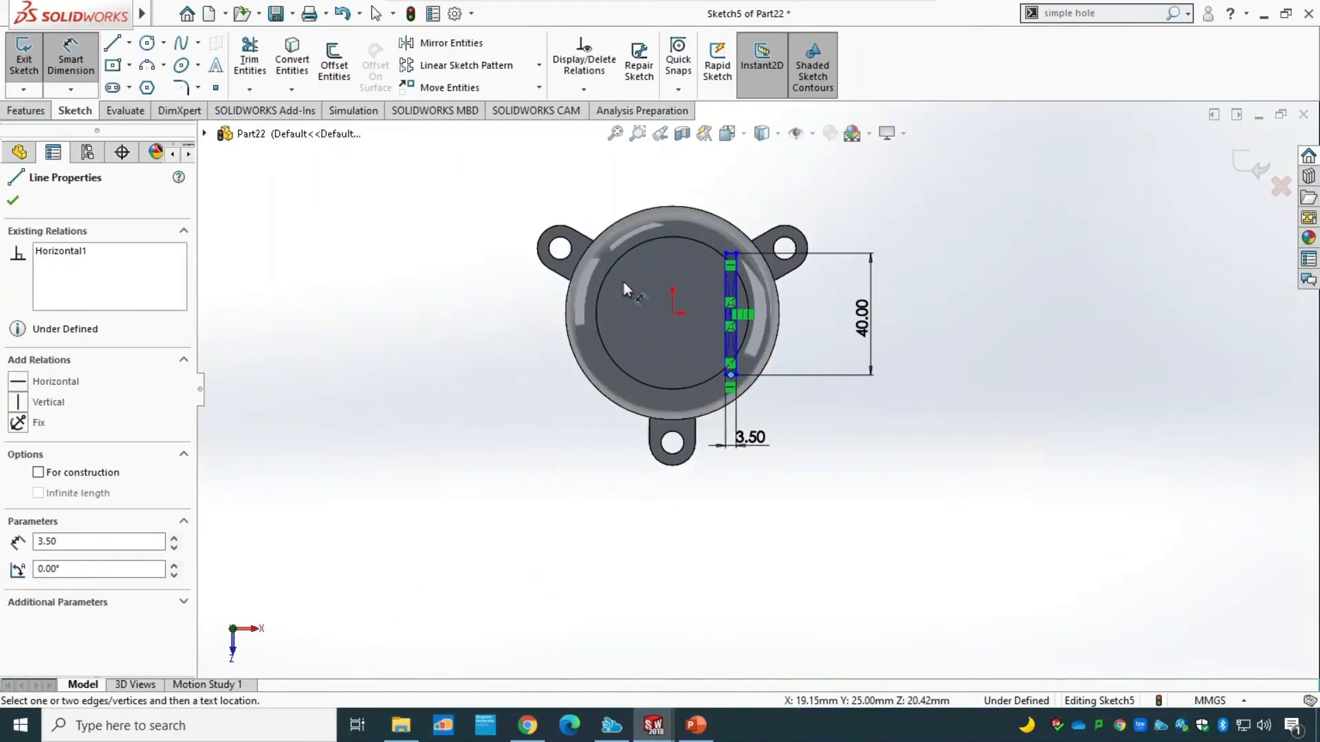
left_click(672, 314)
left_click(710, 556)
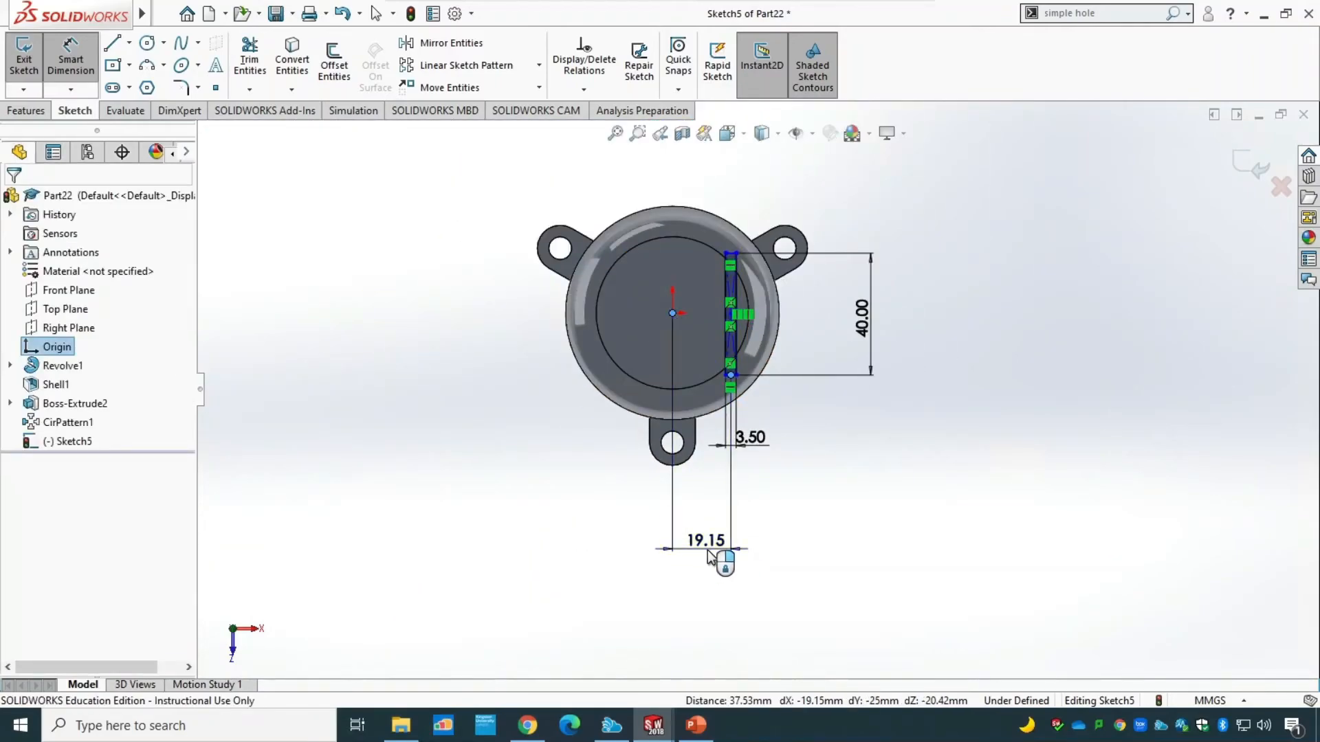
type("18")
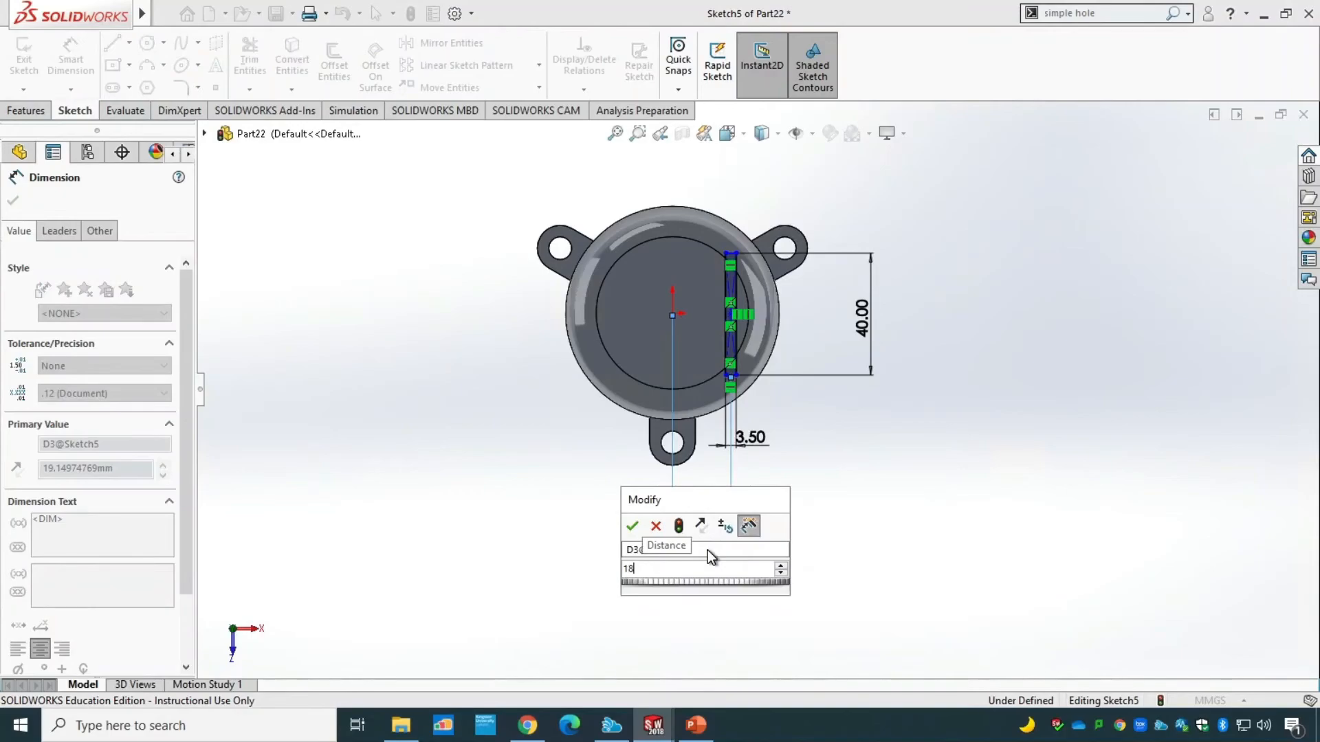
key("Return")
key("Escape")
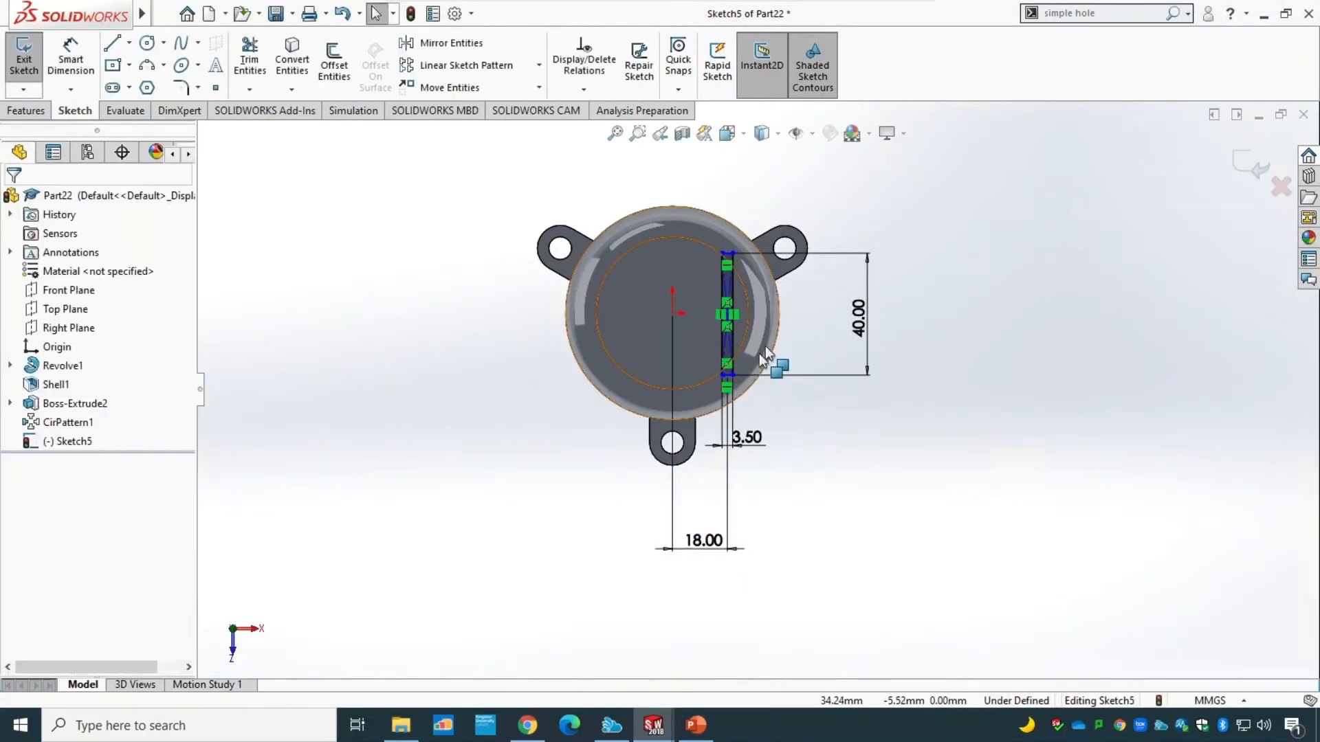
Cap the slot rectangle's upper end with a three-point semicircular arc of 1.75 mm radius between its two corners.
scroll(756, 364, "up", 2)
scroll(721, 385, "down", 6)
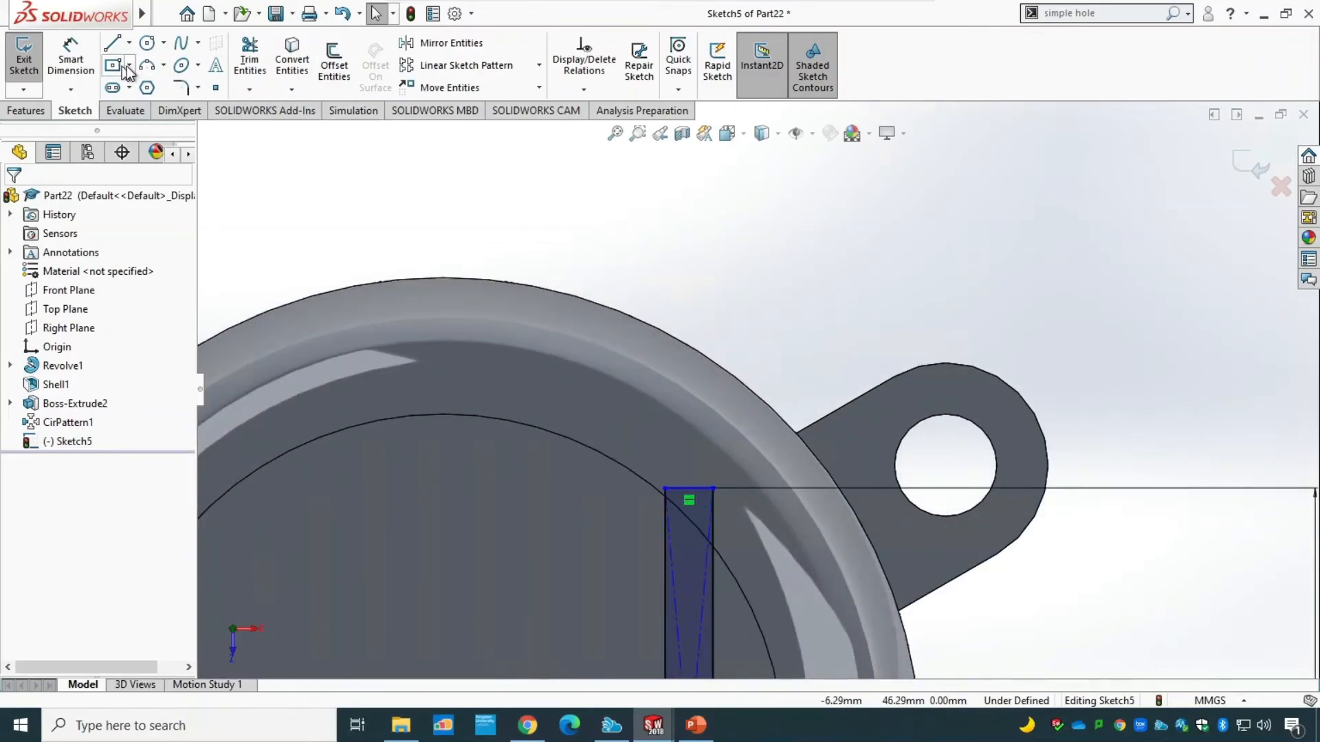
left_click(146, 65)
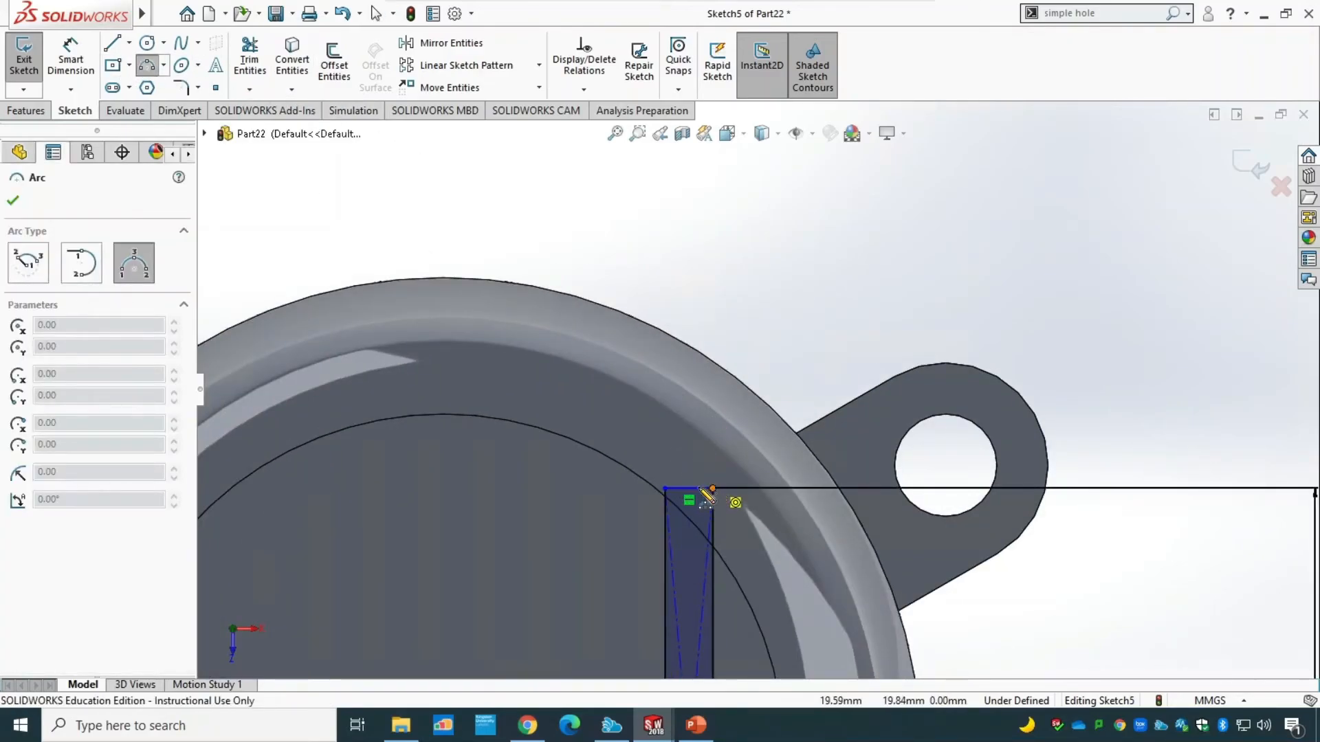
left_click(713, 488)
left_click(665, 489)
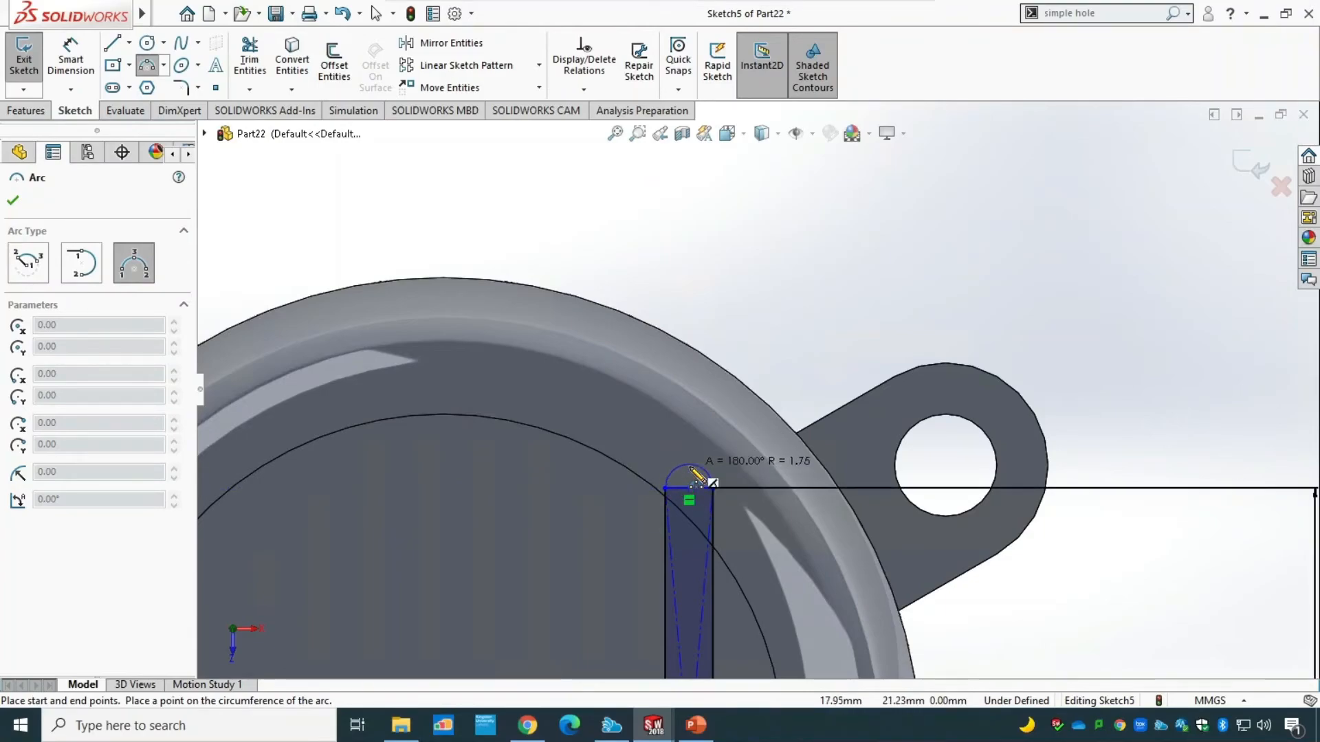
left_click(690, 469)
key("Escape")
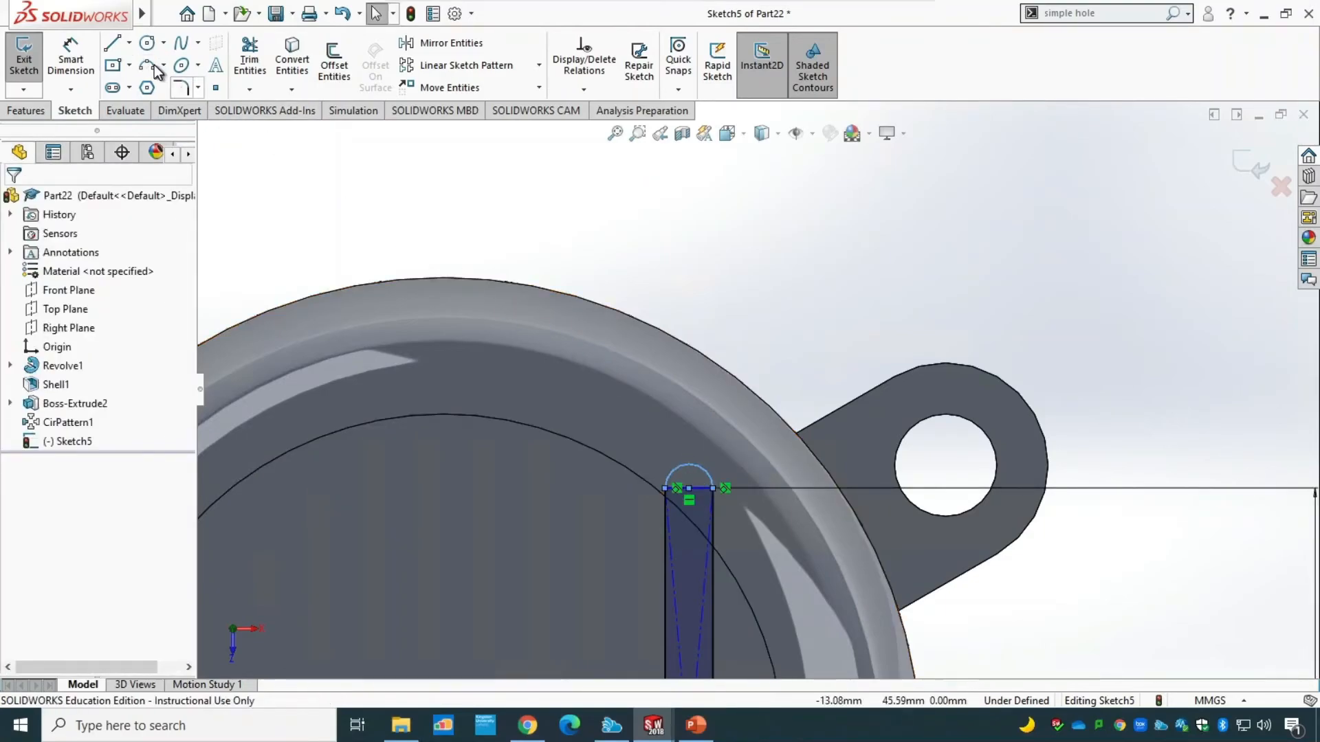
left_click(71, 63)
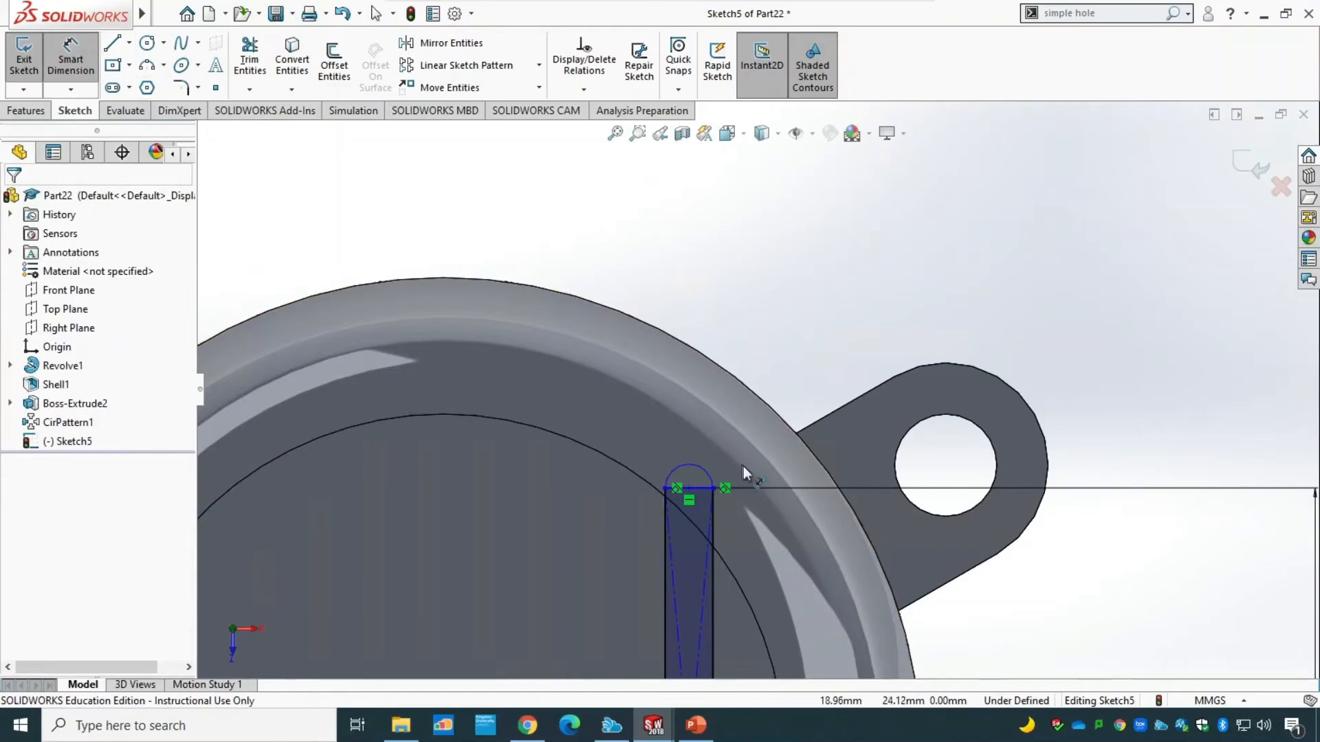
left_click(702, 469)
left_click(780, 333)
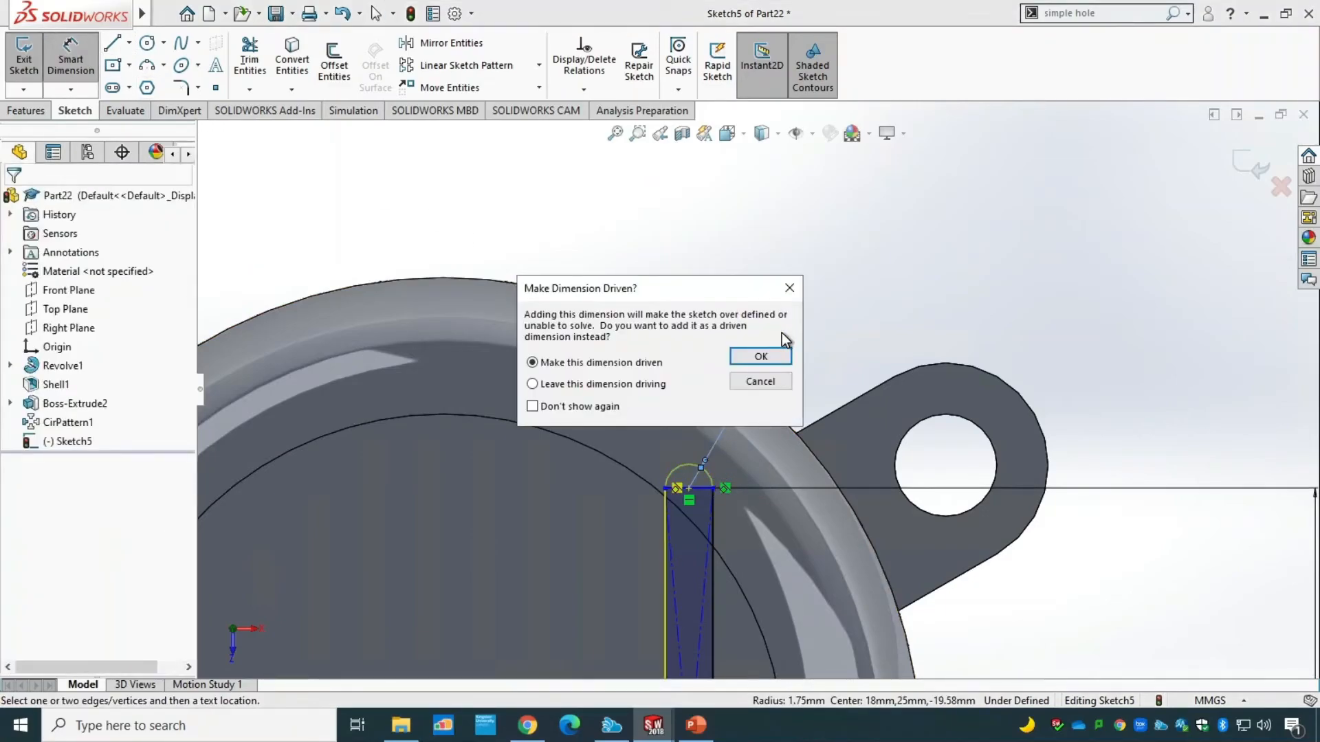
left_click(759, 383)
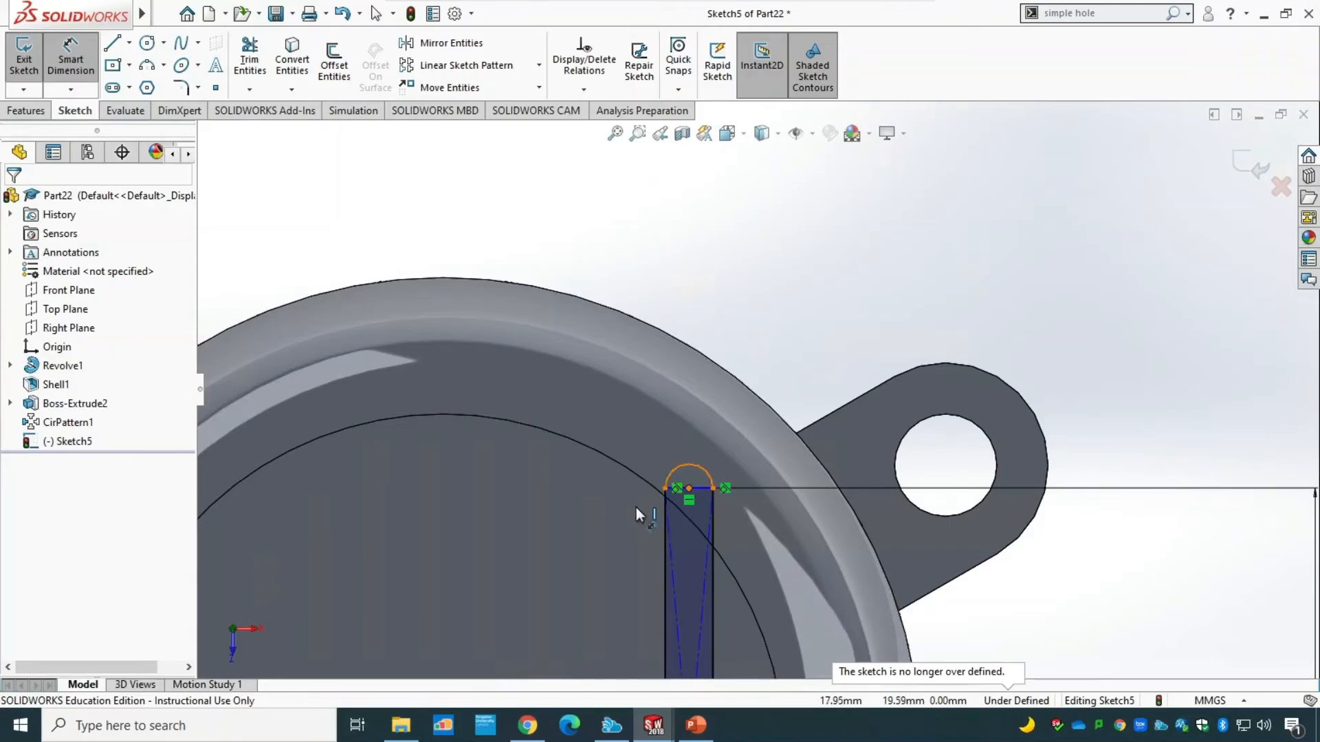
Cap the slot rectangle's lower end with a three-point semicircular arc of 1.75 mm radius between its two corners.
scroll(708, 584, "down", 2)
scroll(745, 613, "up", 4)
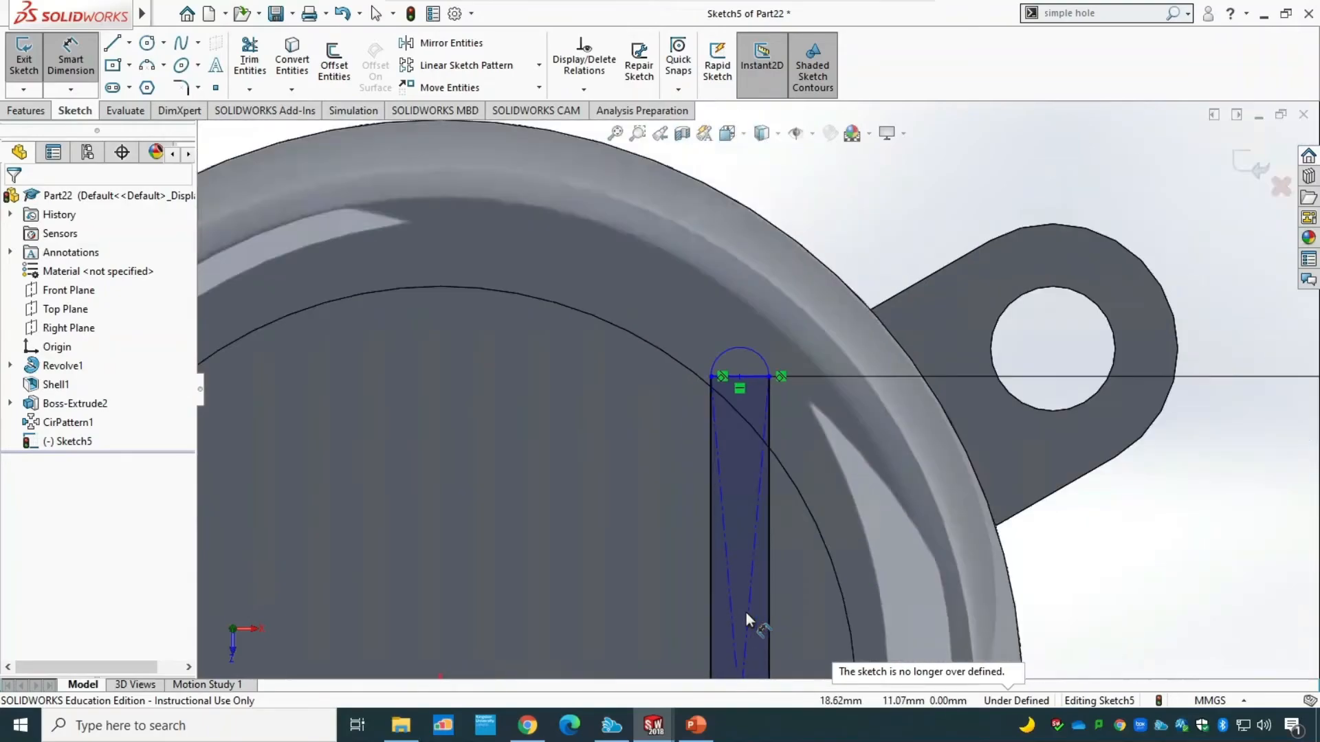
scroll(752, 605, "up", 3)
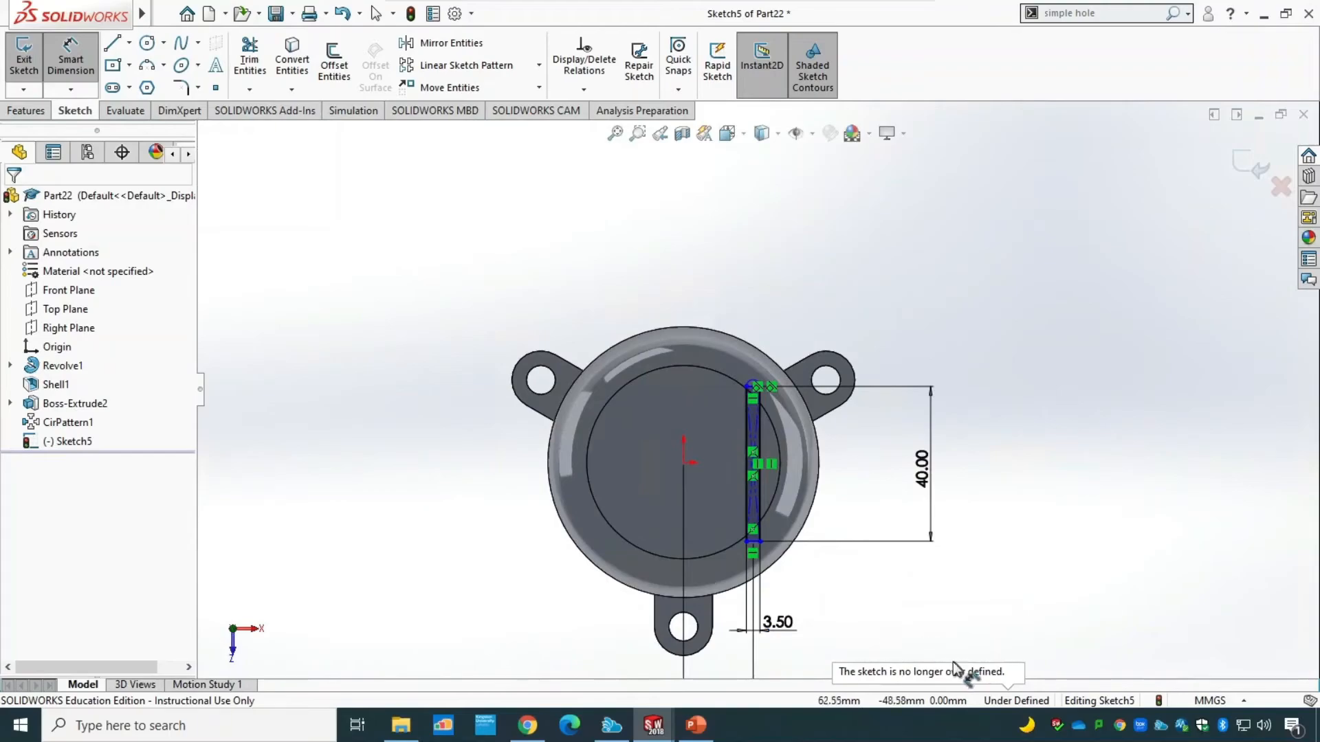
scroll(802, 554, "down", 5)
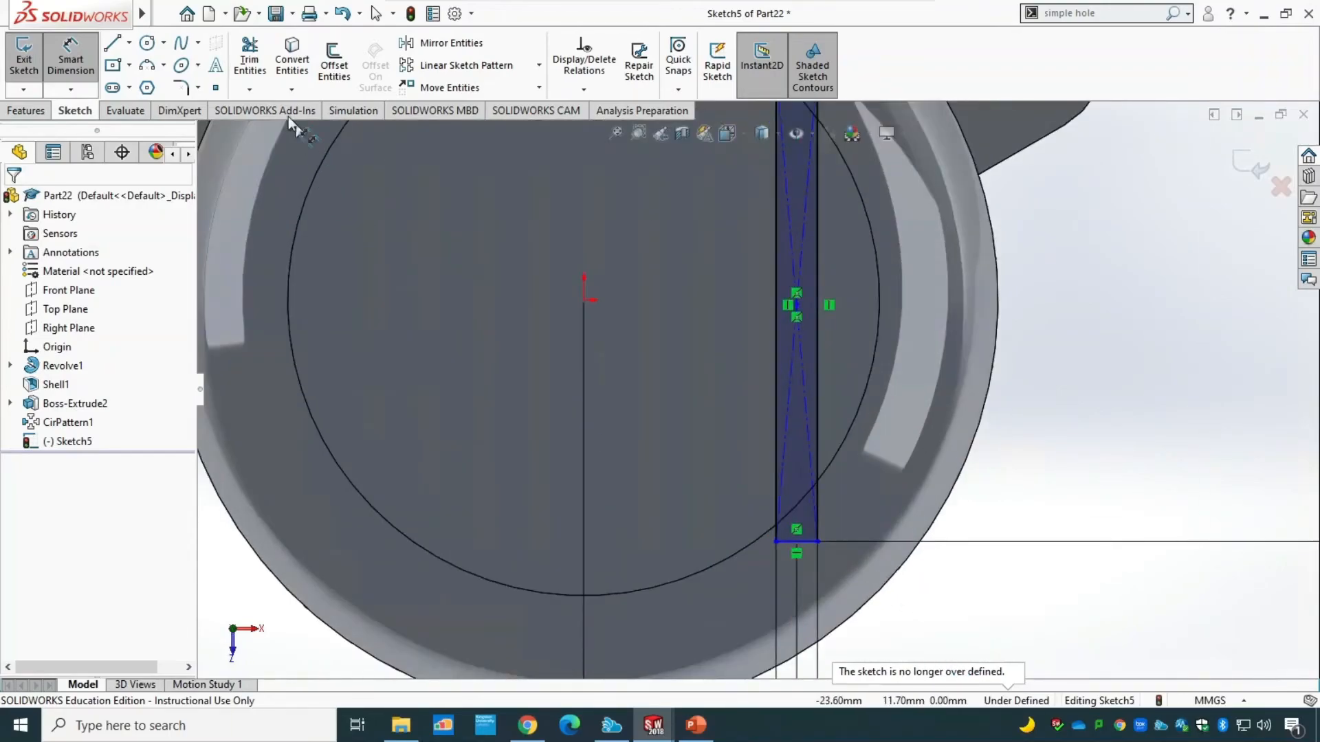
left_click(147, 64)
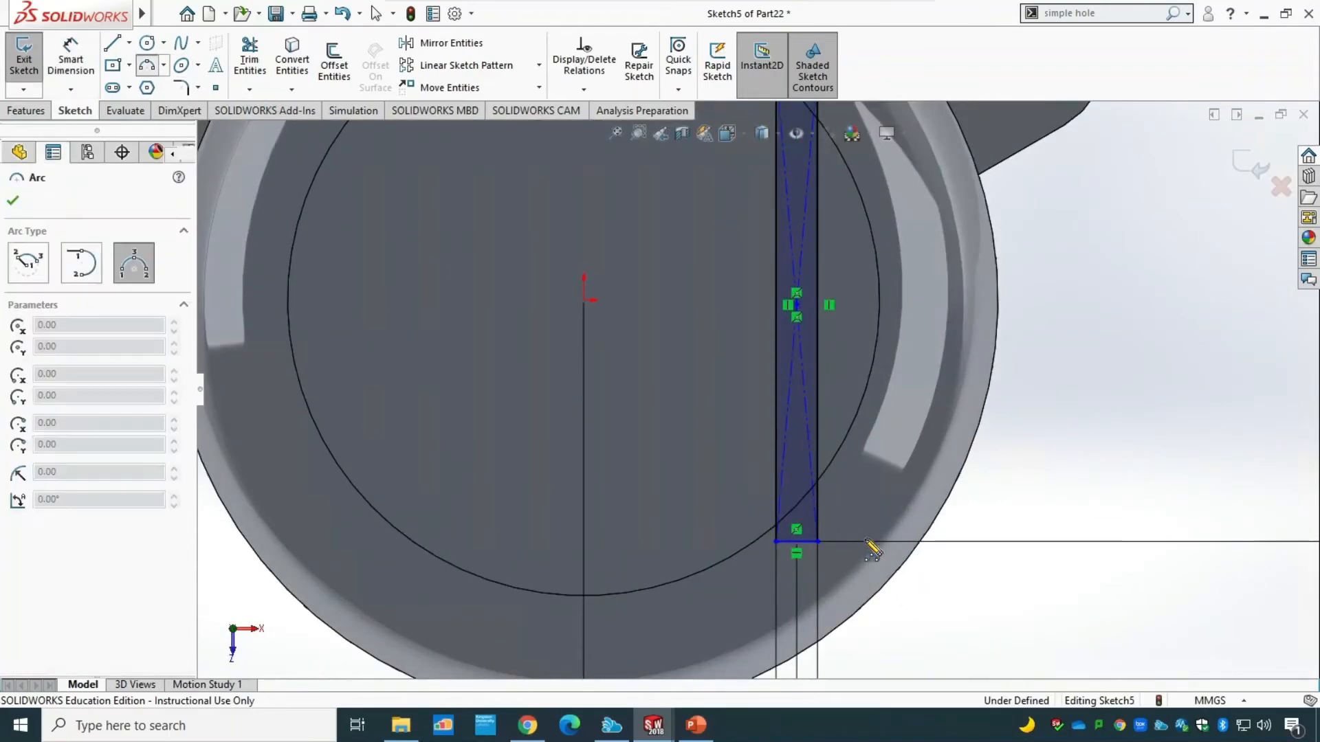
left_click(818, 542)
left_click(777, 542)
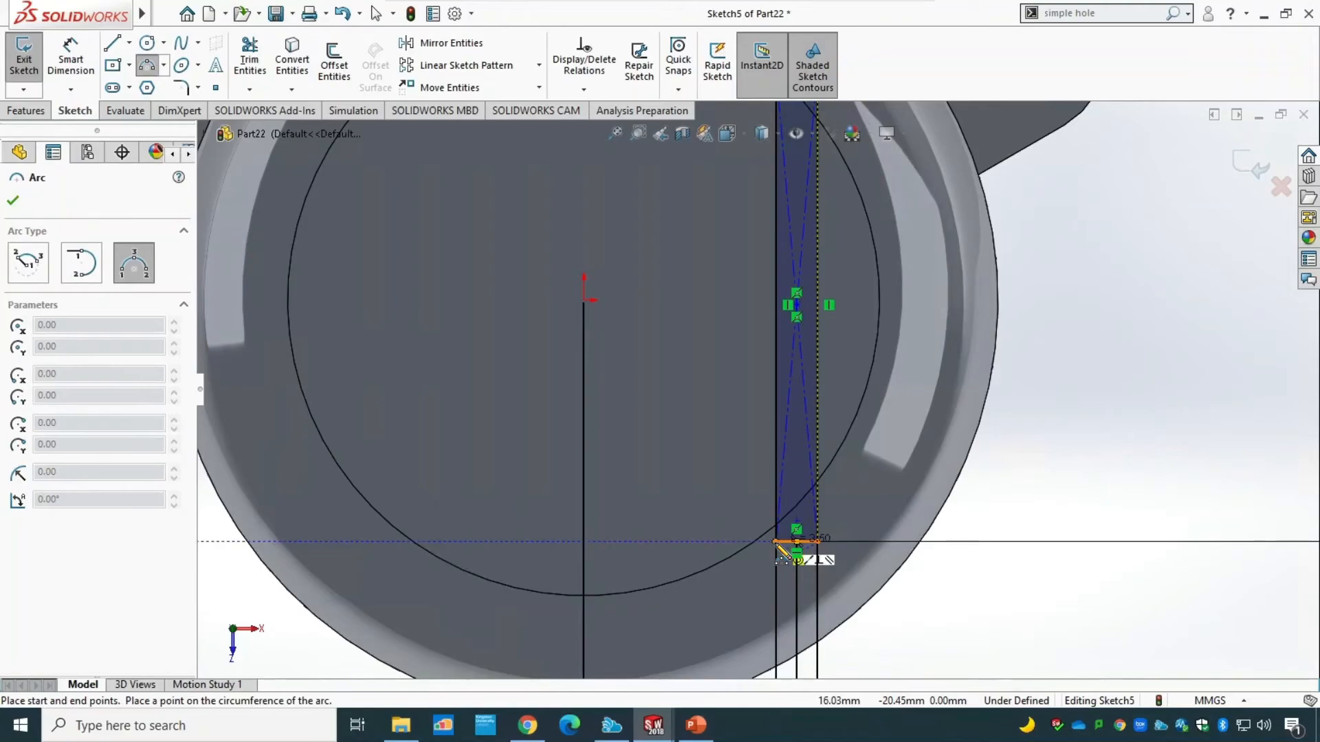
left_click(818, 575)
key("Escape")
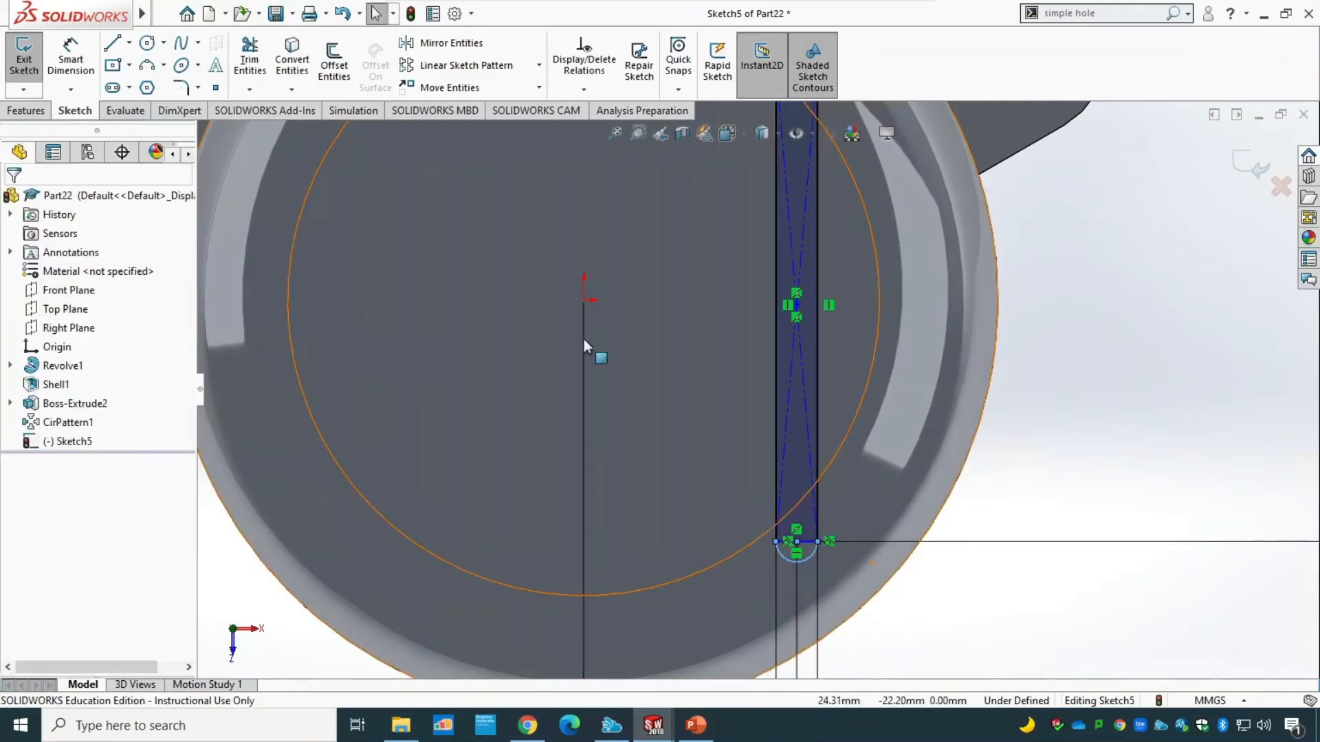
Trim away the rectangle's short lower and upper sides inside the arcs with Trim to closest and check the closed slot outline.
left_click(250, 56)
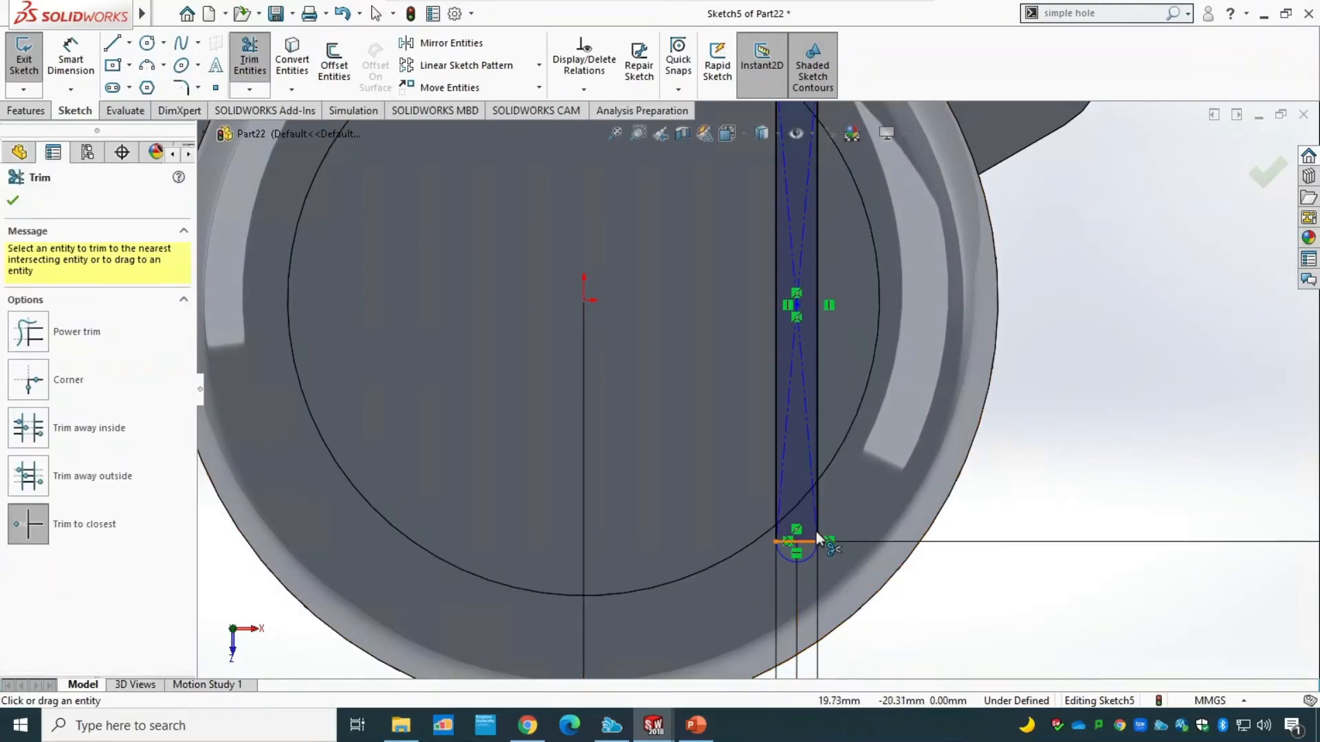
scroll(829, 569, "down", 10)
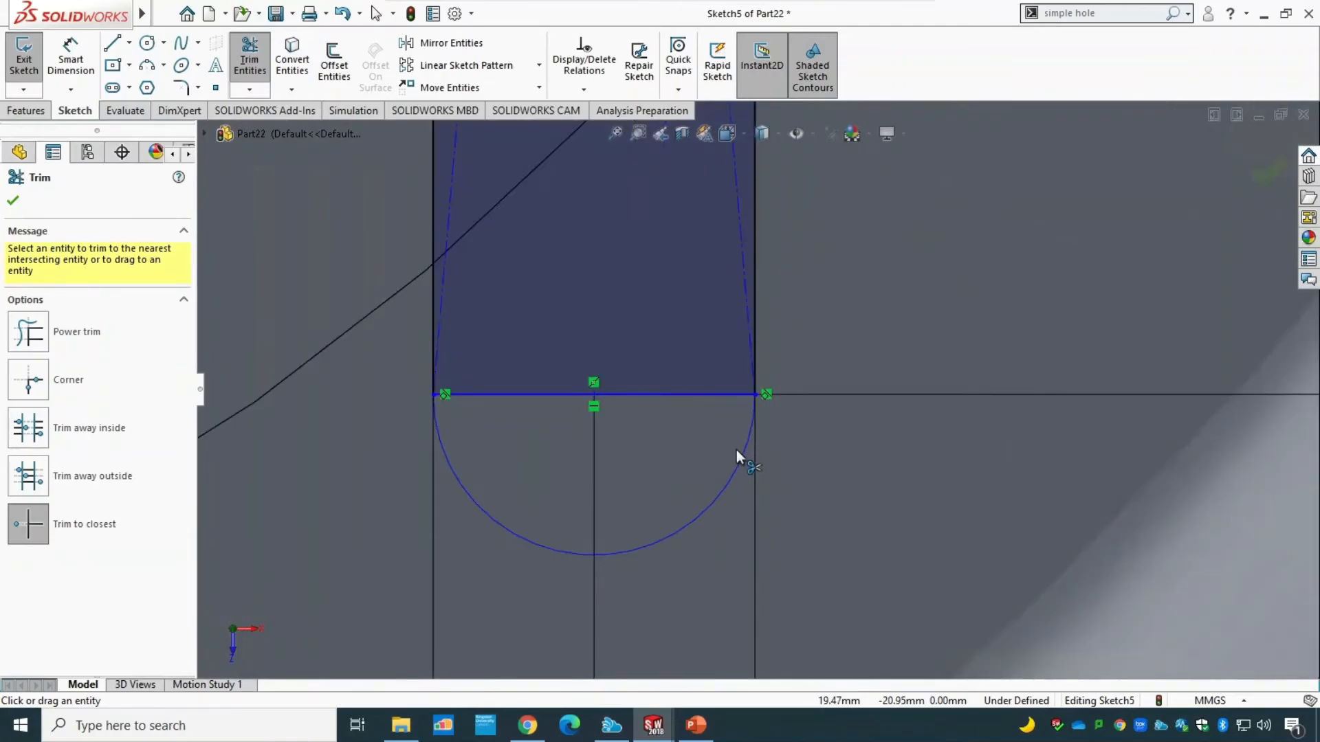
left_click(680, 394)
left_click(702, 375)
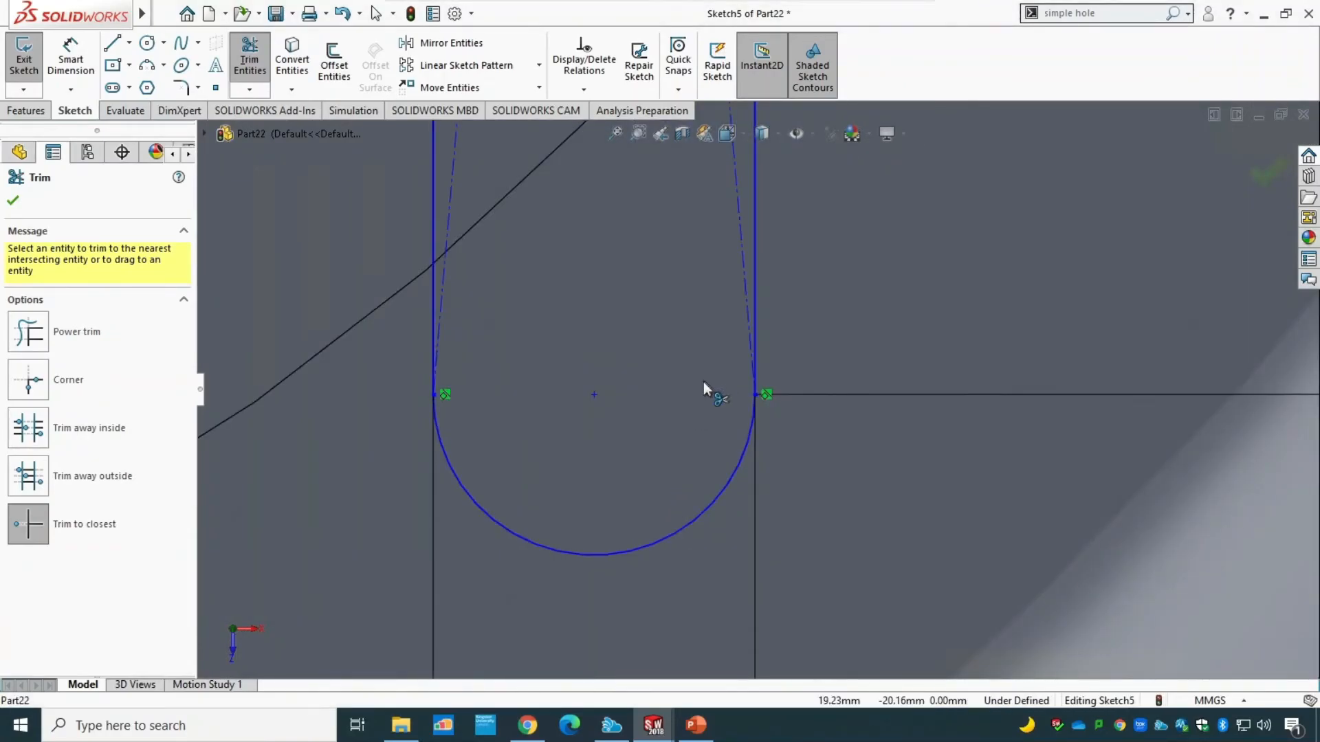
scroll(621, 504, "up", 10)
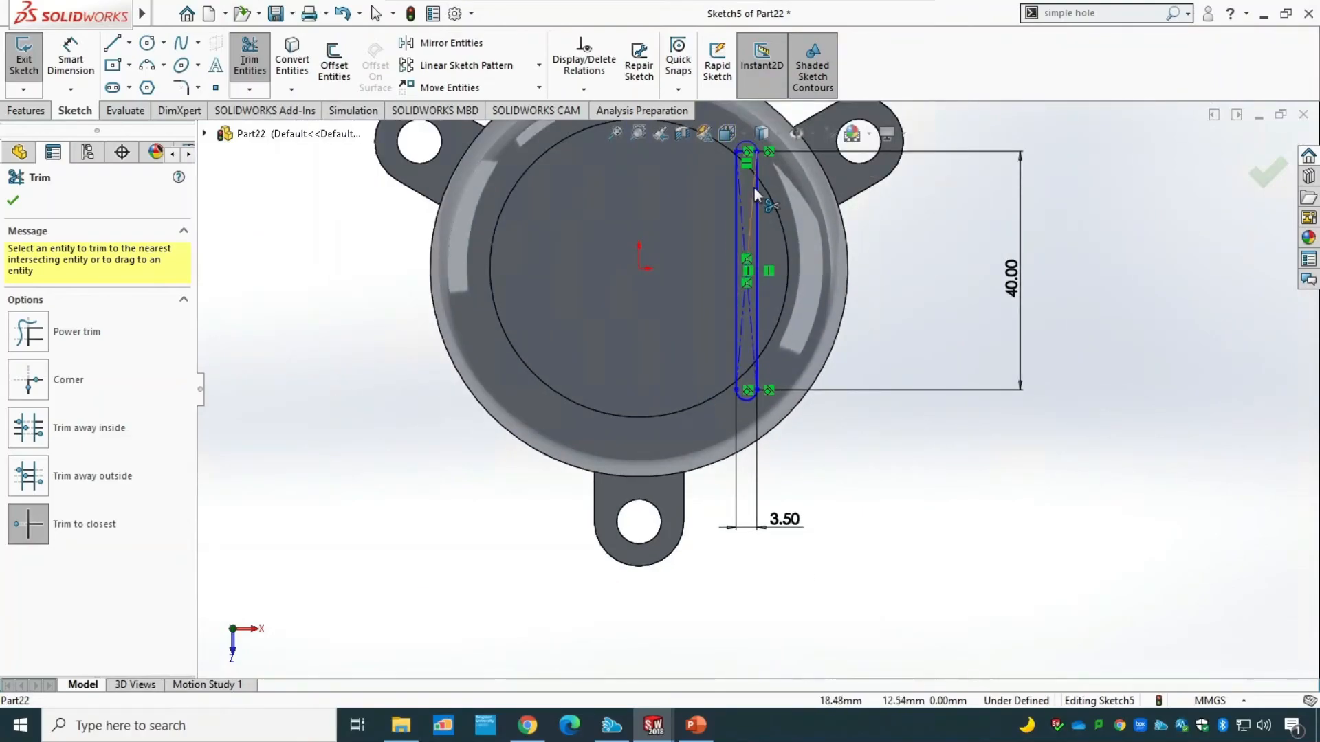
scroll(752, 153, "down", 10)
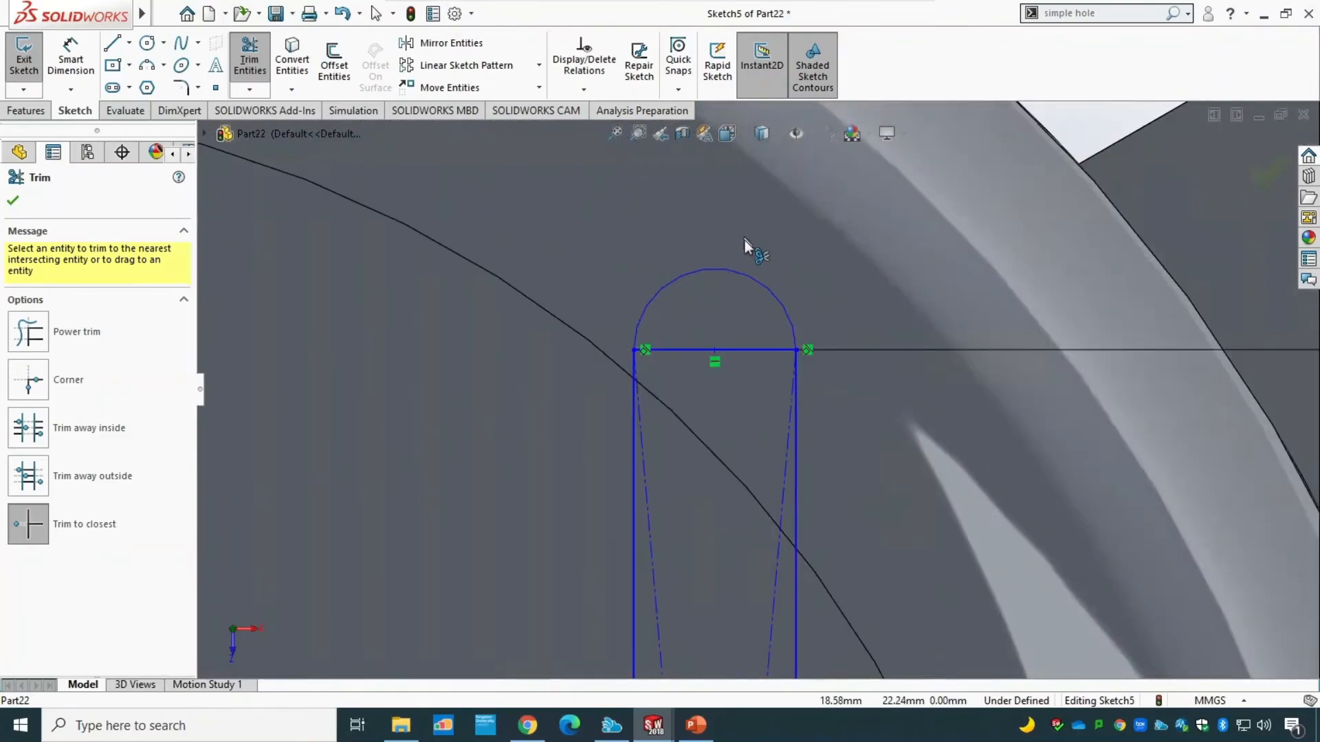
left_click(749, 349)
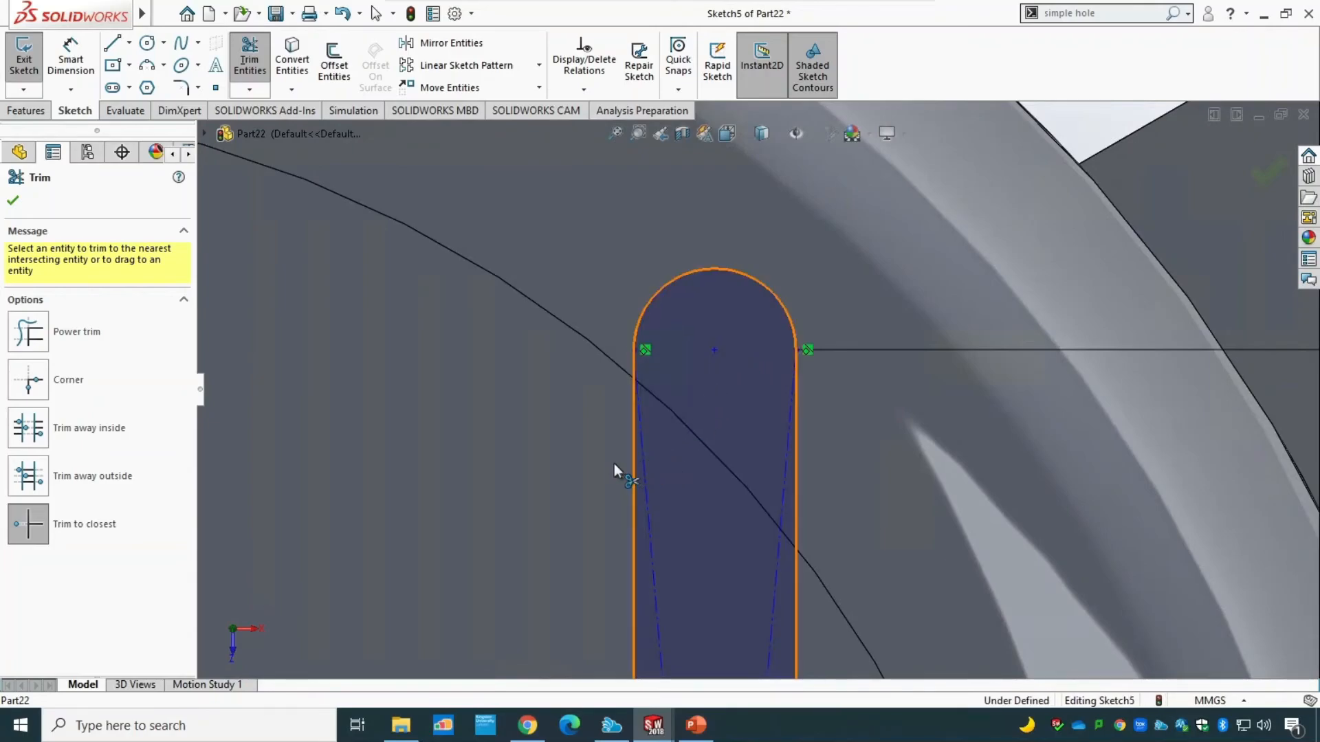
scroll(612, 463, "up", 3)
scroll(612, 463, "up", 5)
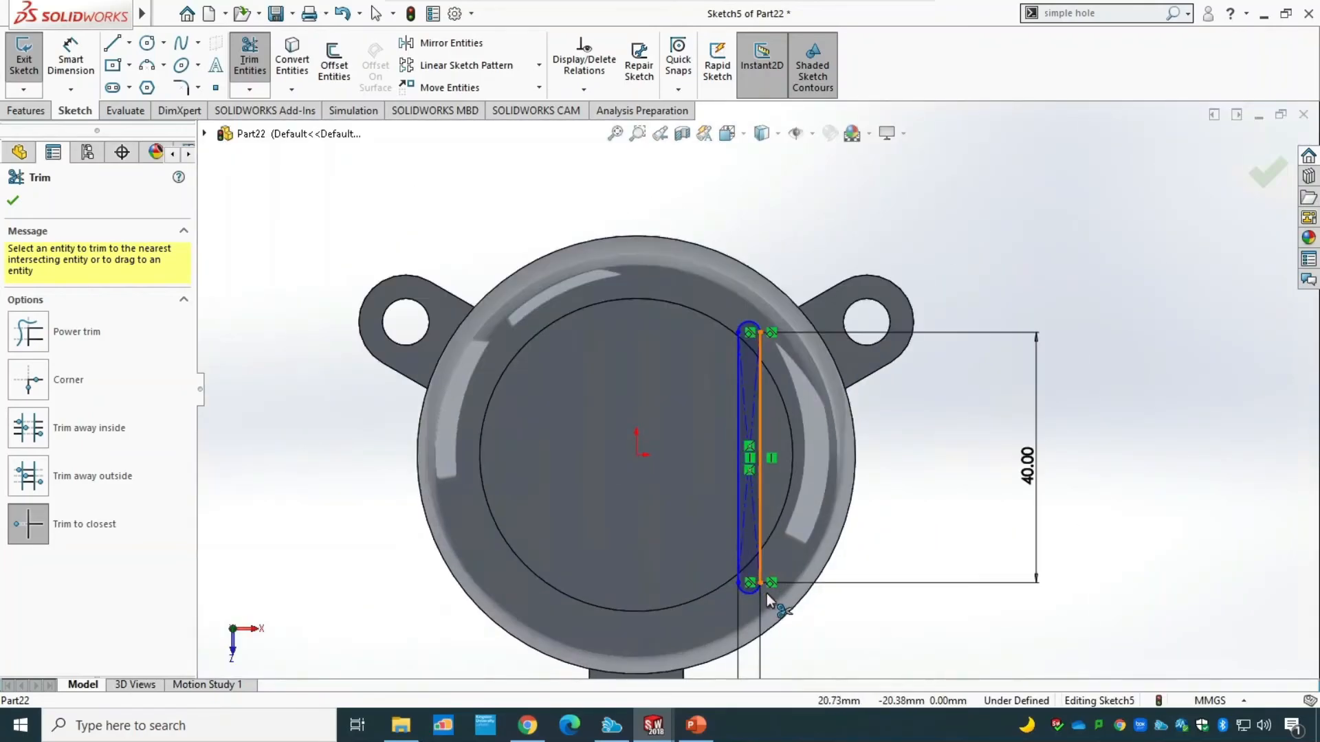
scroll(765, 593, "down", 6)
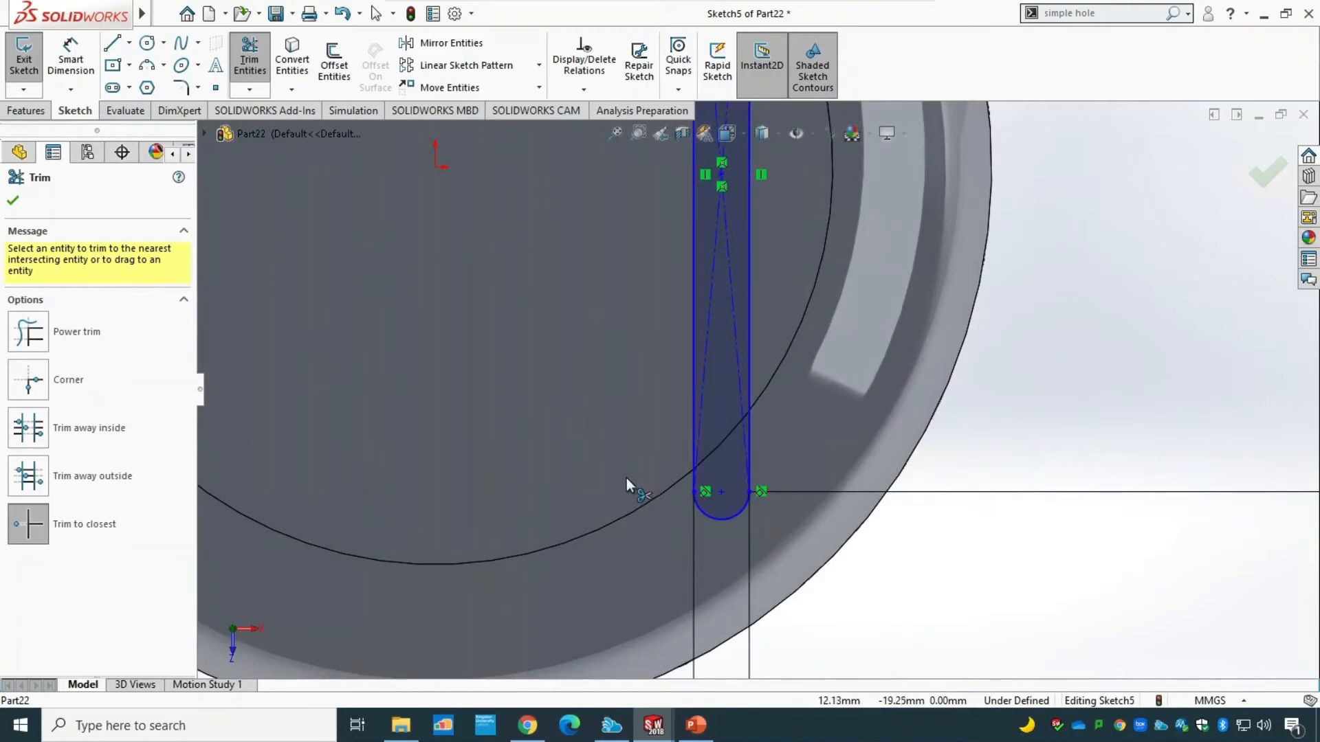
scroll(609, 477, "up", 4)
scroll(609, 477, "up", 3)
scroll(735, 438, "down", 3)
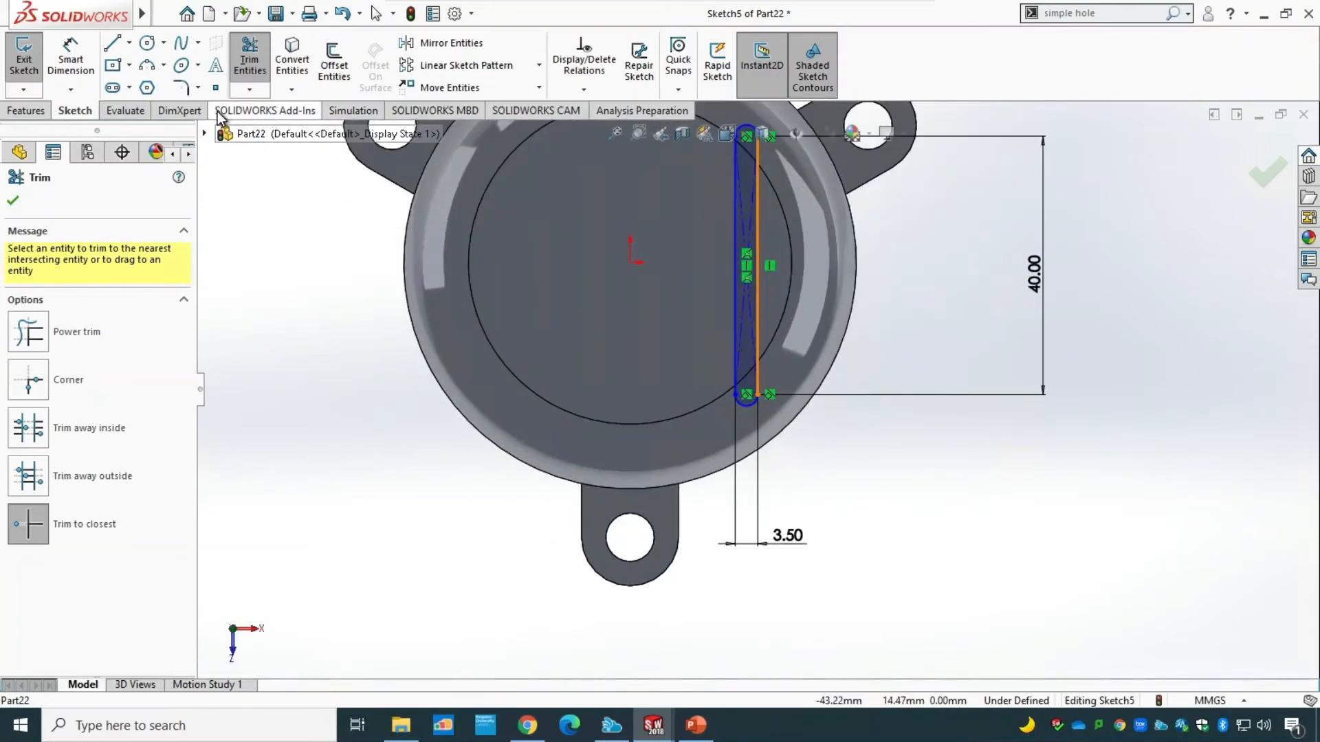
Dimension the horizontal distance from the origin to the slot's lower arc centre as 18 mm and exit the sketch.
left_click(82, 67)
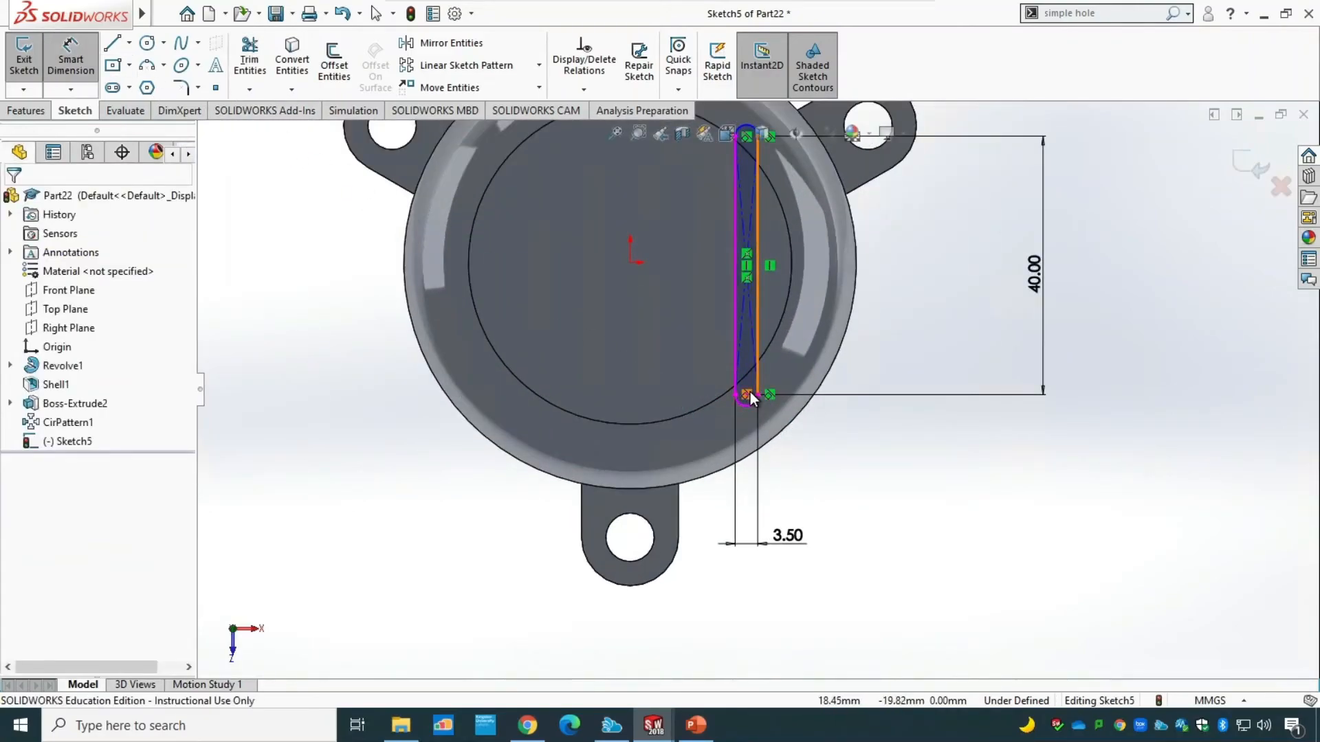
scroll(754, 405, "down", 5)
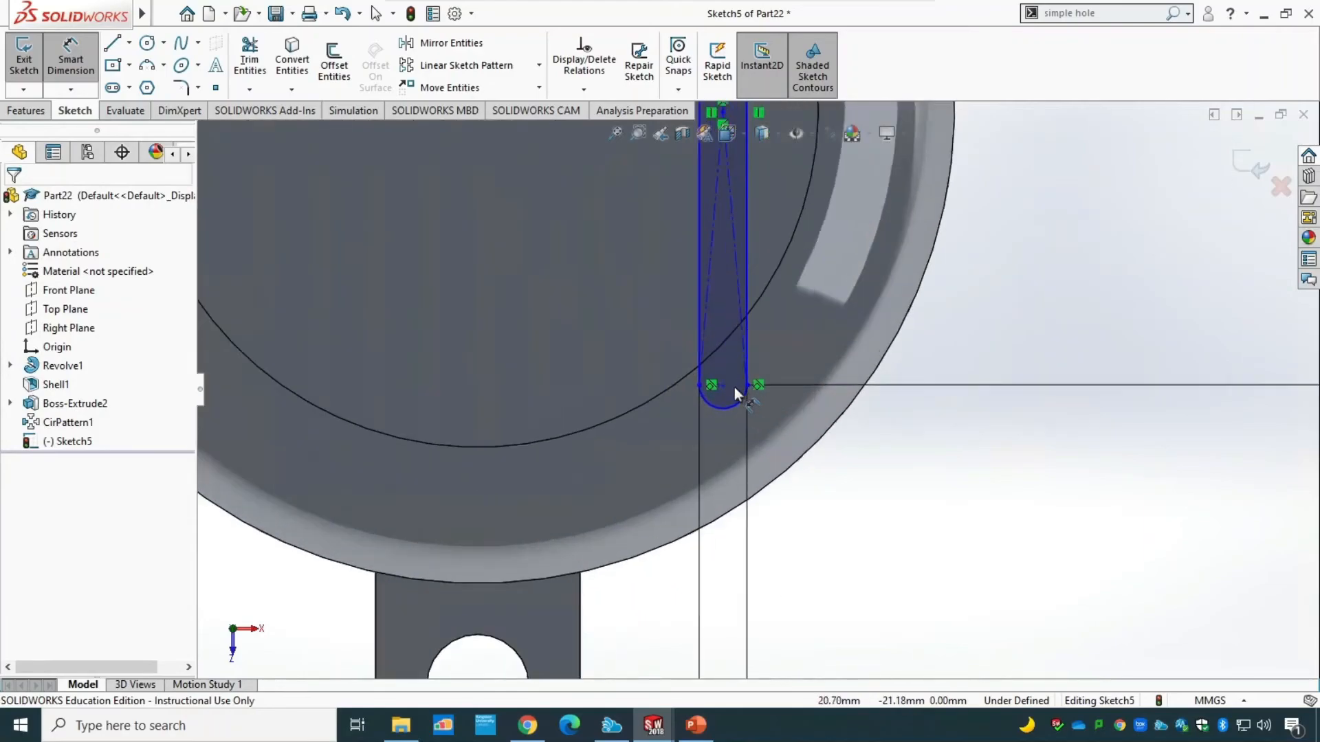
left_click(675, 371)
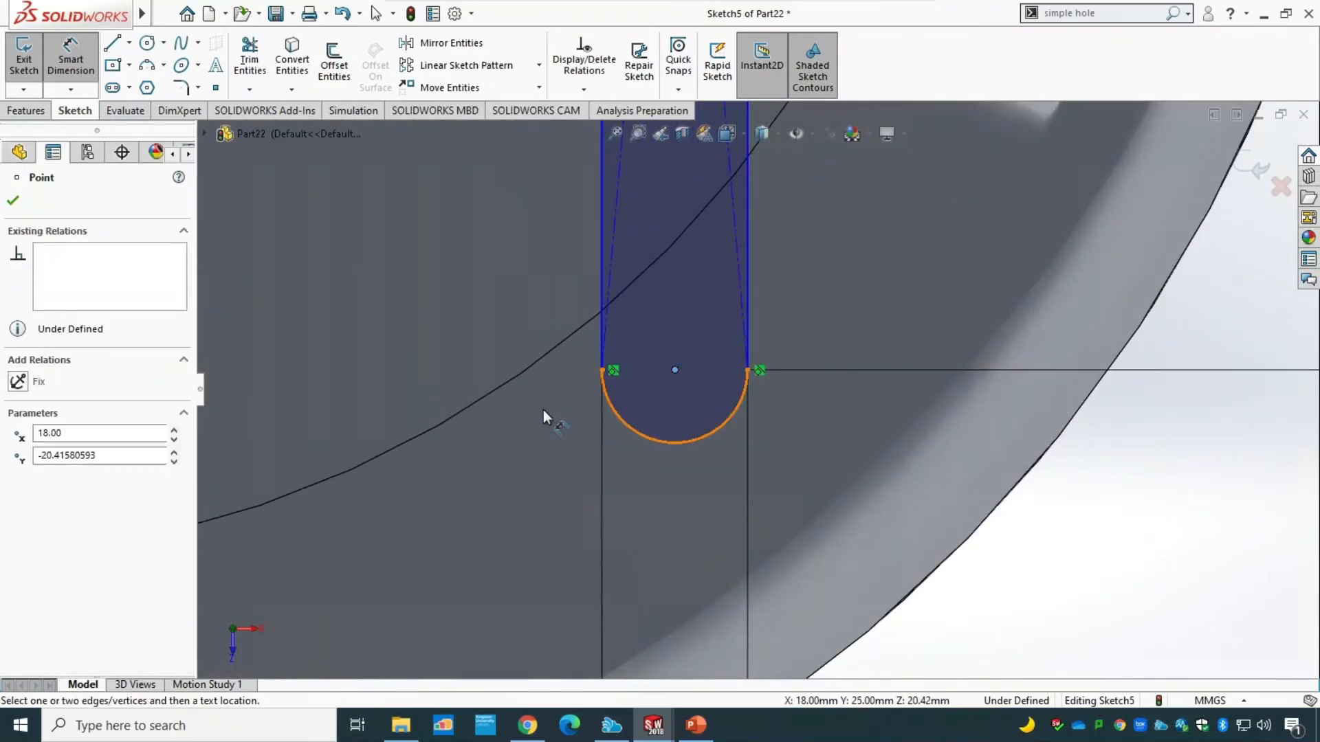
scroll(543, 411, "up", 5)
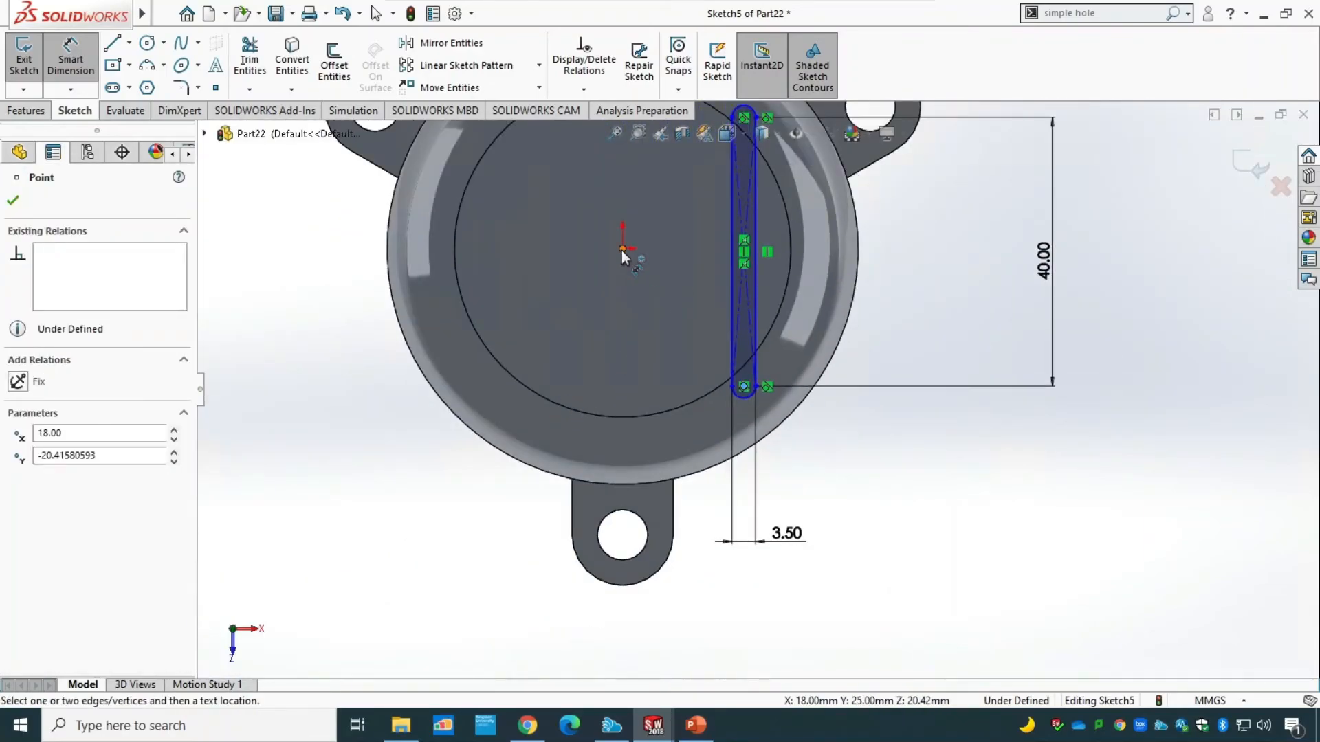
left_click(624, 251)
left_click(698, 649)
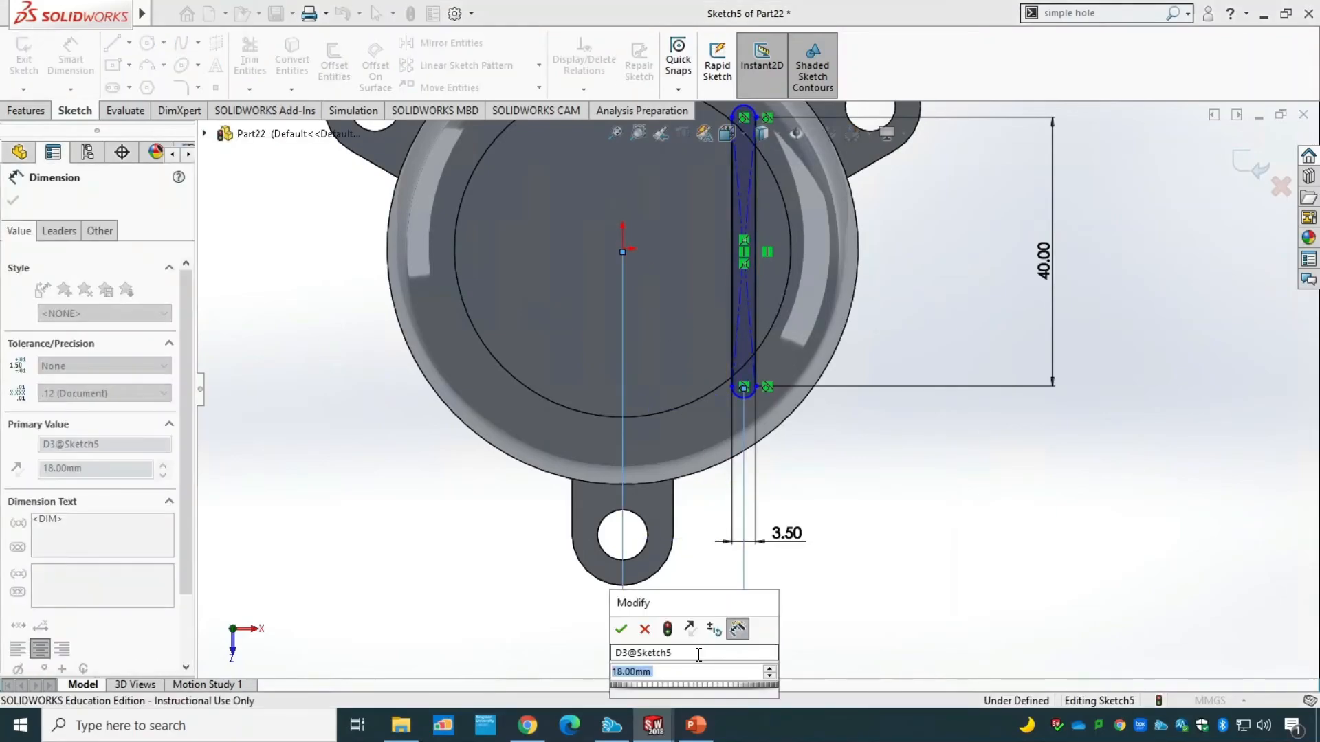
left_click(621, 629)
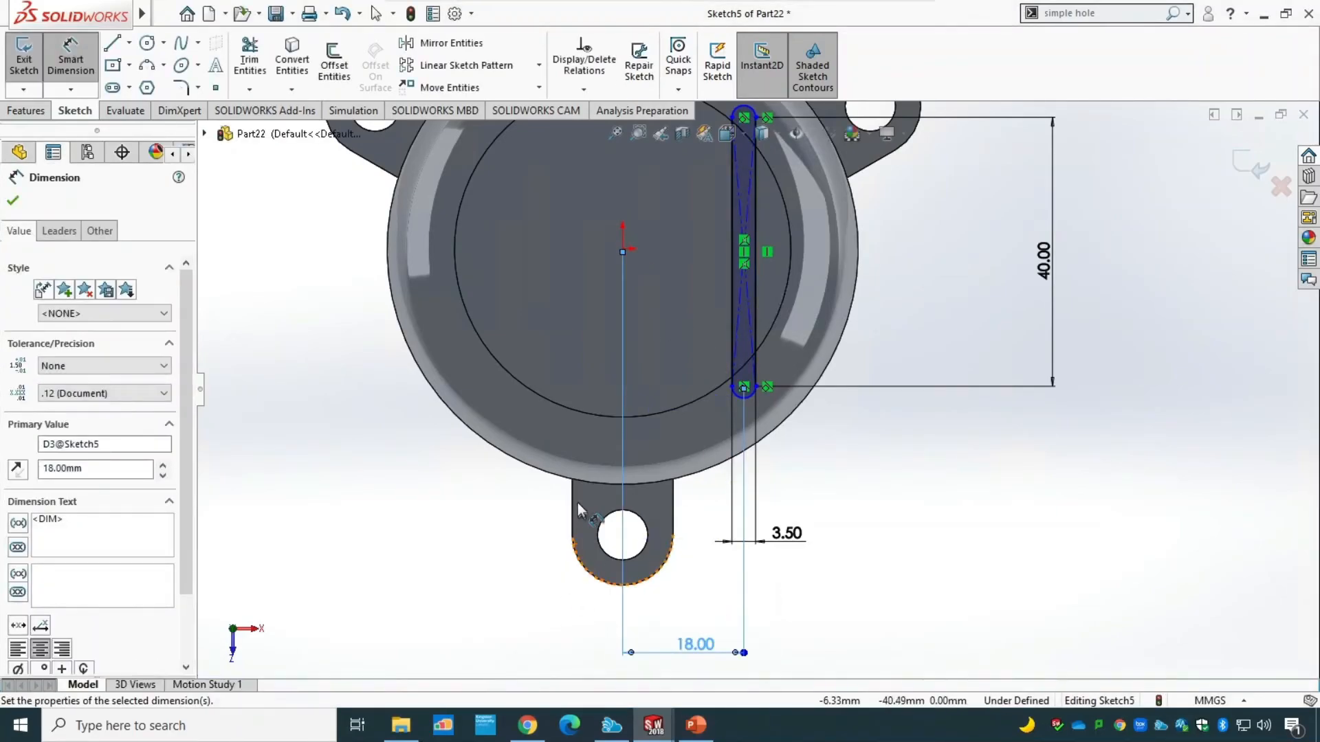
scroll(578, 502, "up", 4)
scroll(577, 502, "down", 3)
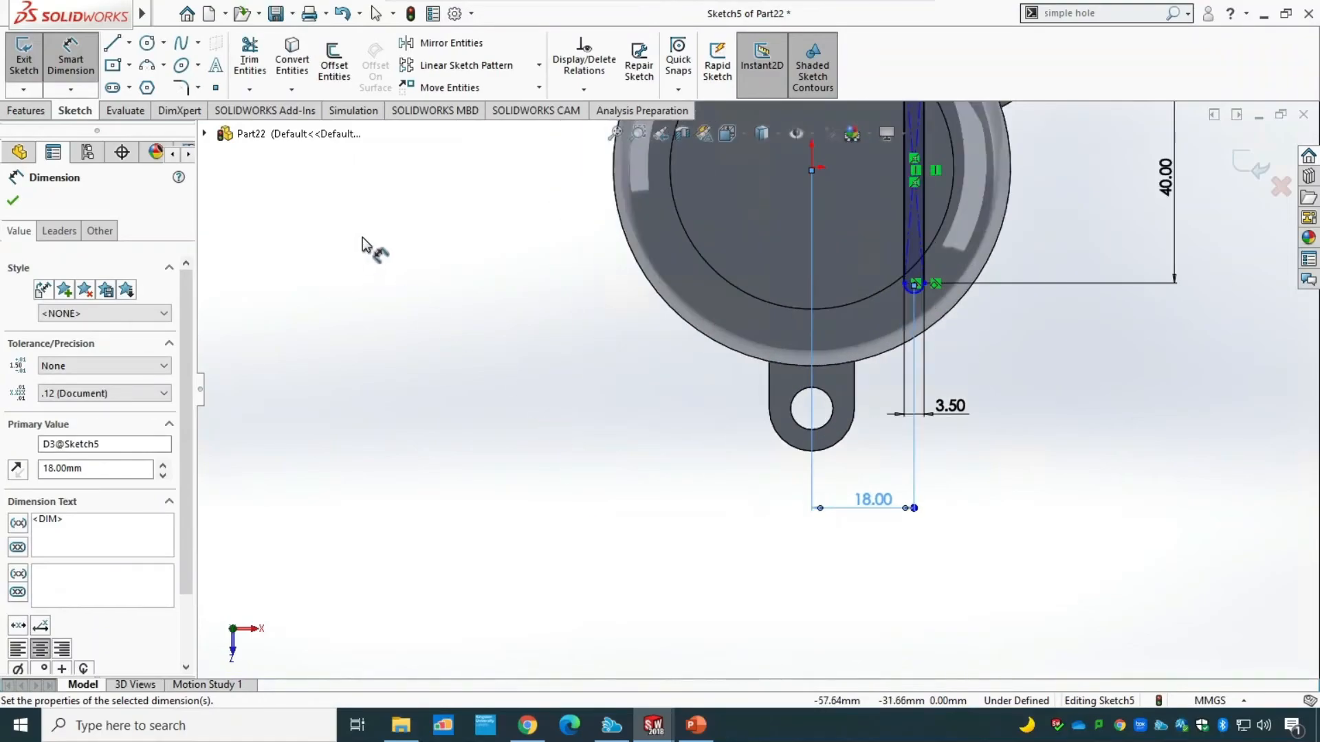
left_click(26, 56)
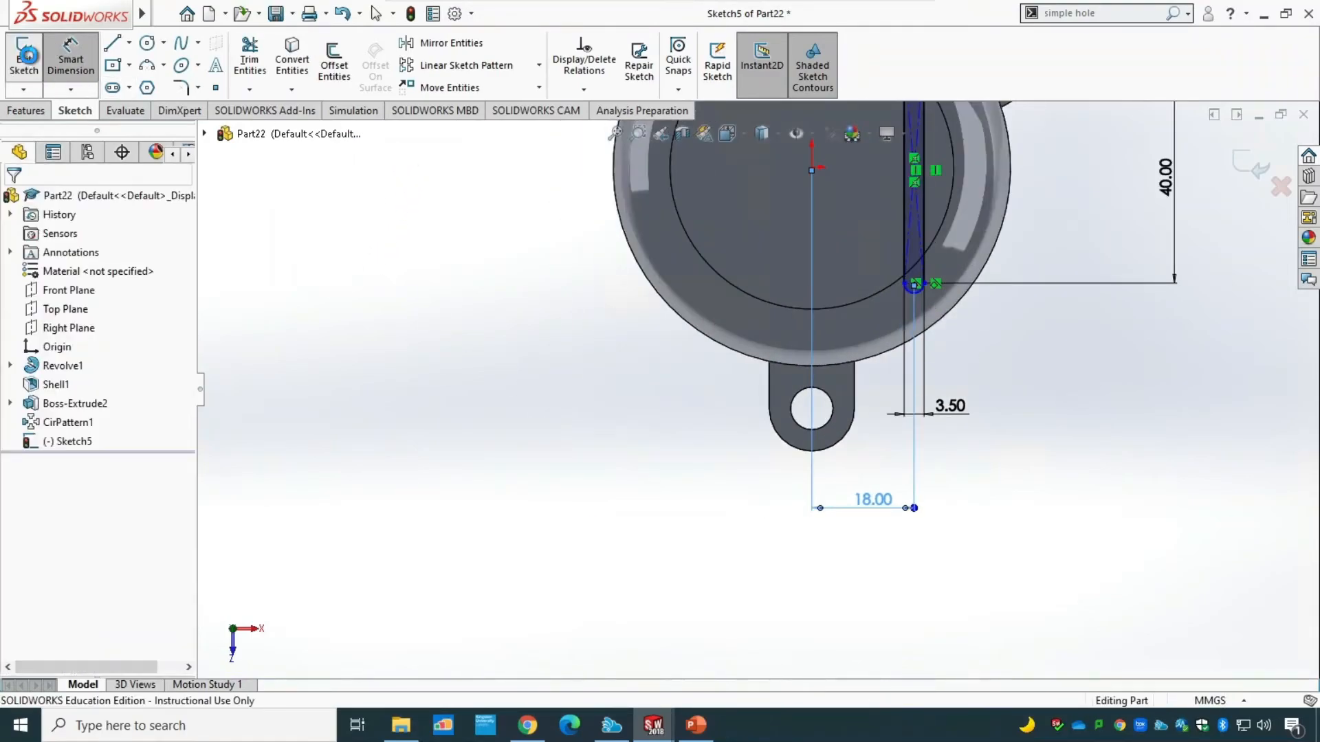
Cut the slot sketch down through the cover's top with an Extruded Cut set to Through All.
middle_click_drag(477, 451, 440, 192)
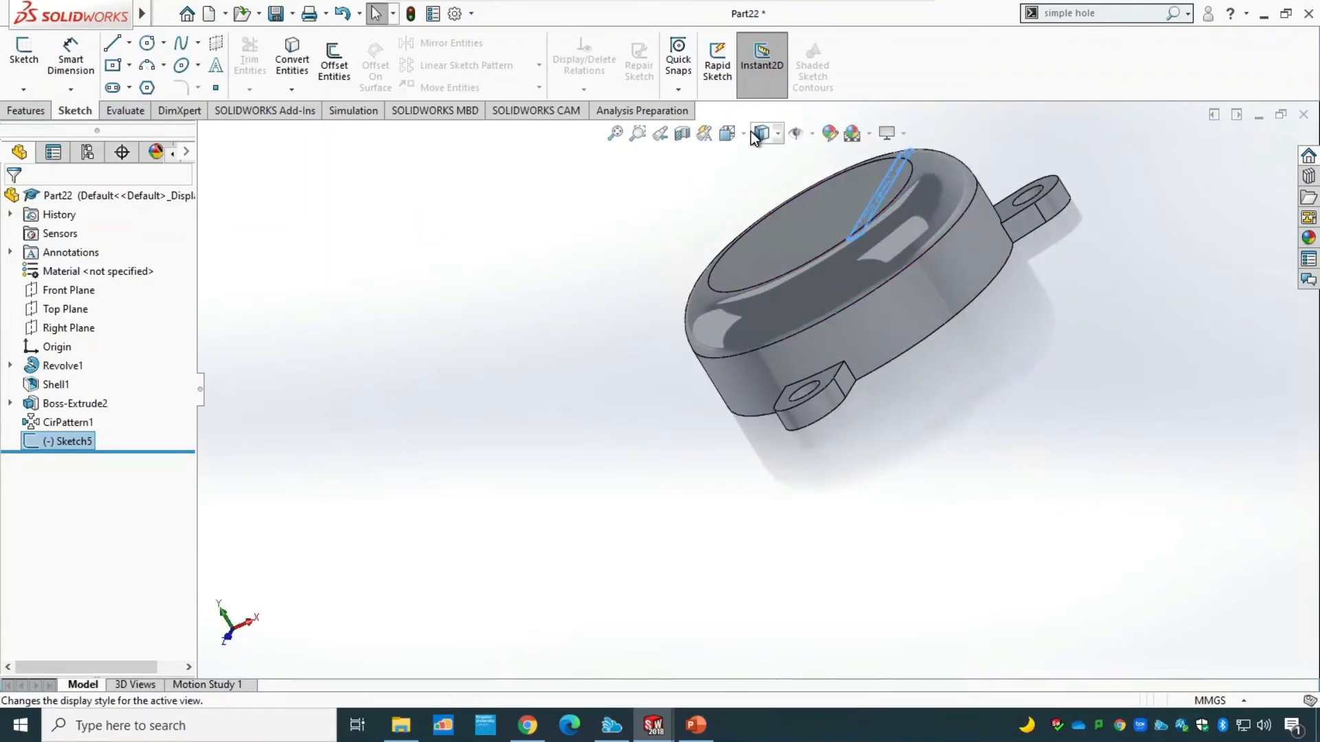
left_click(729, 133)
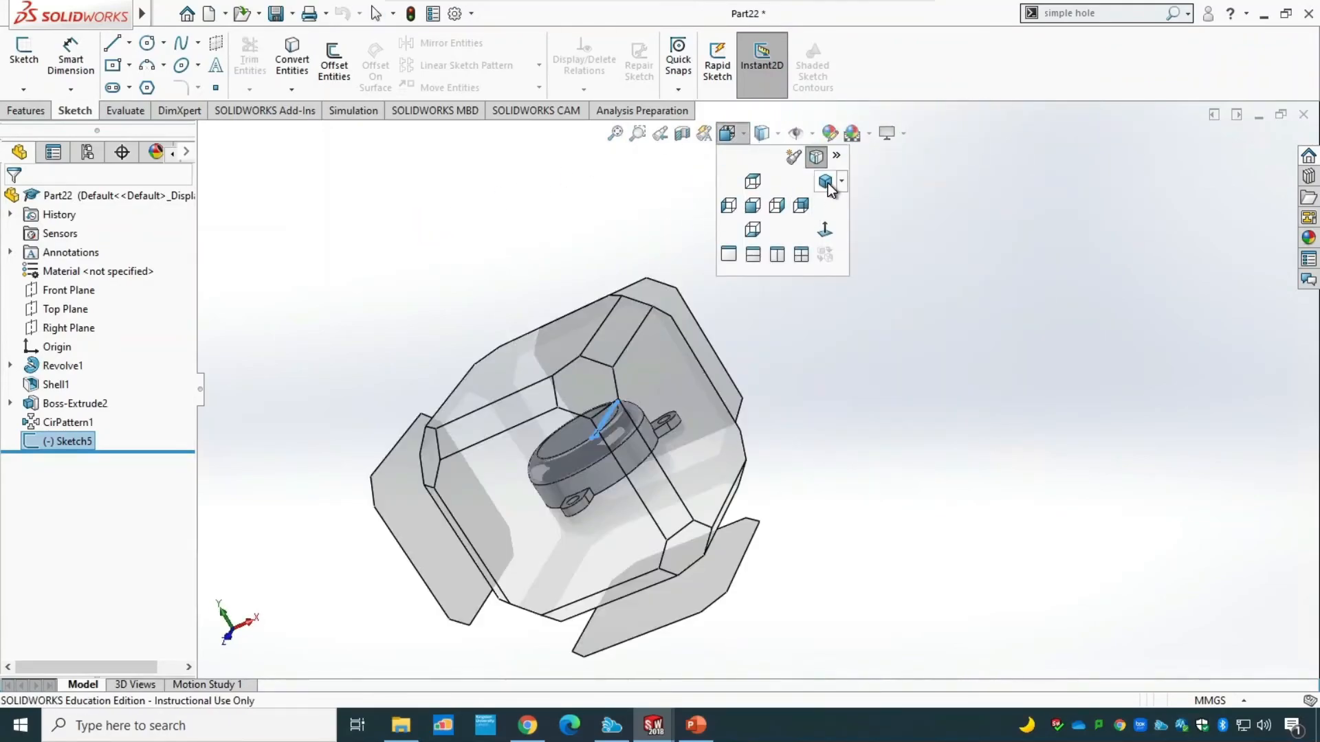
left_click(827, 183)
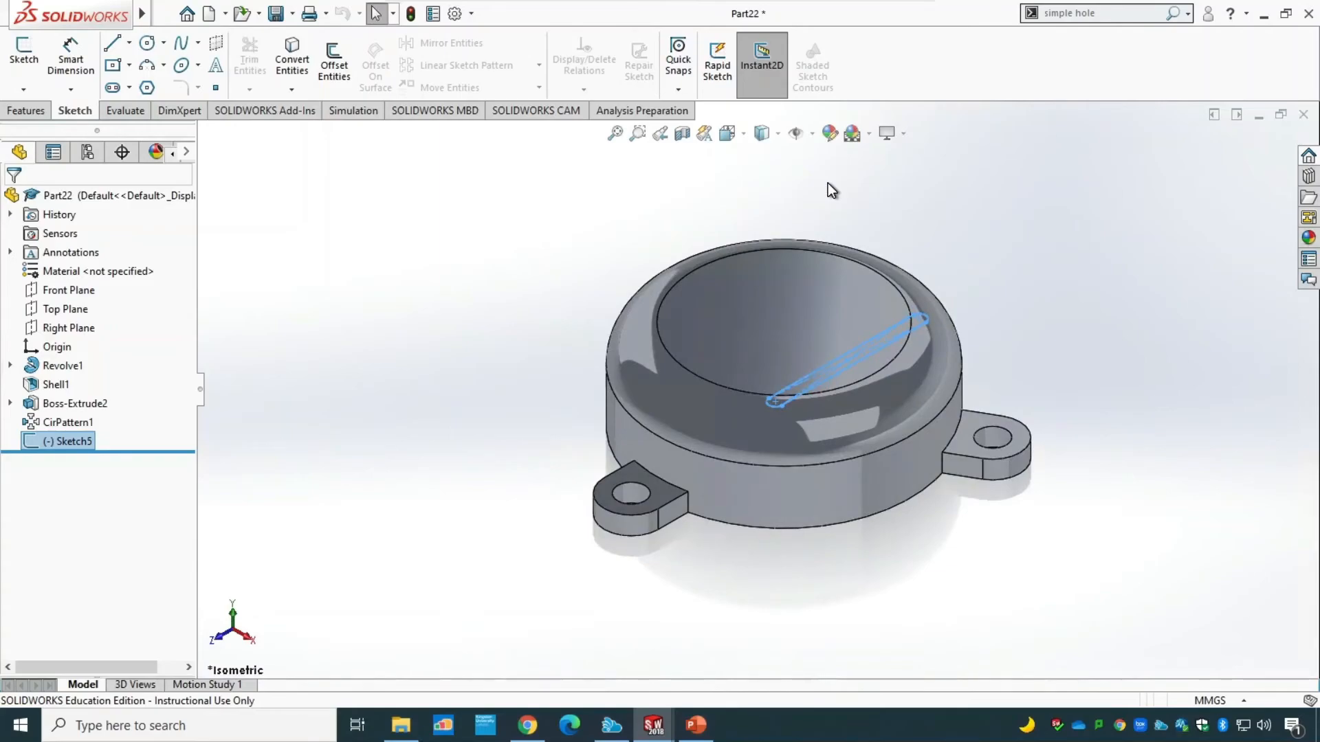
left_click(26, 111)
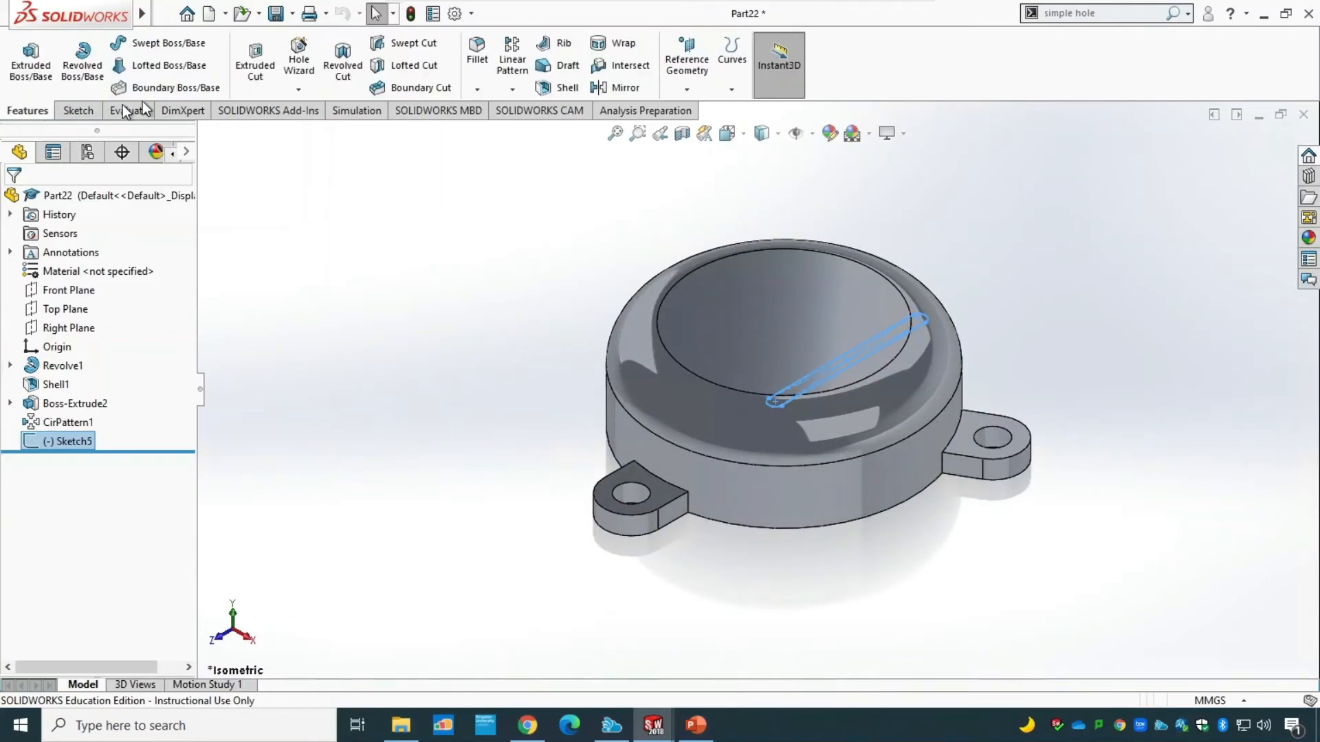
left_click(269, 65)
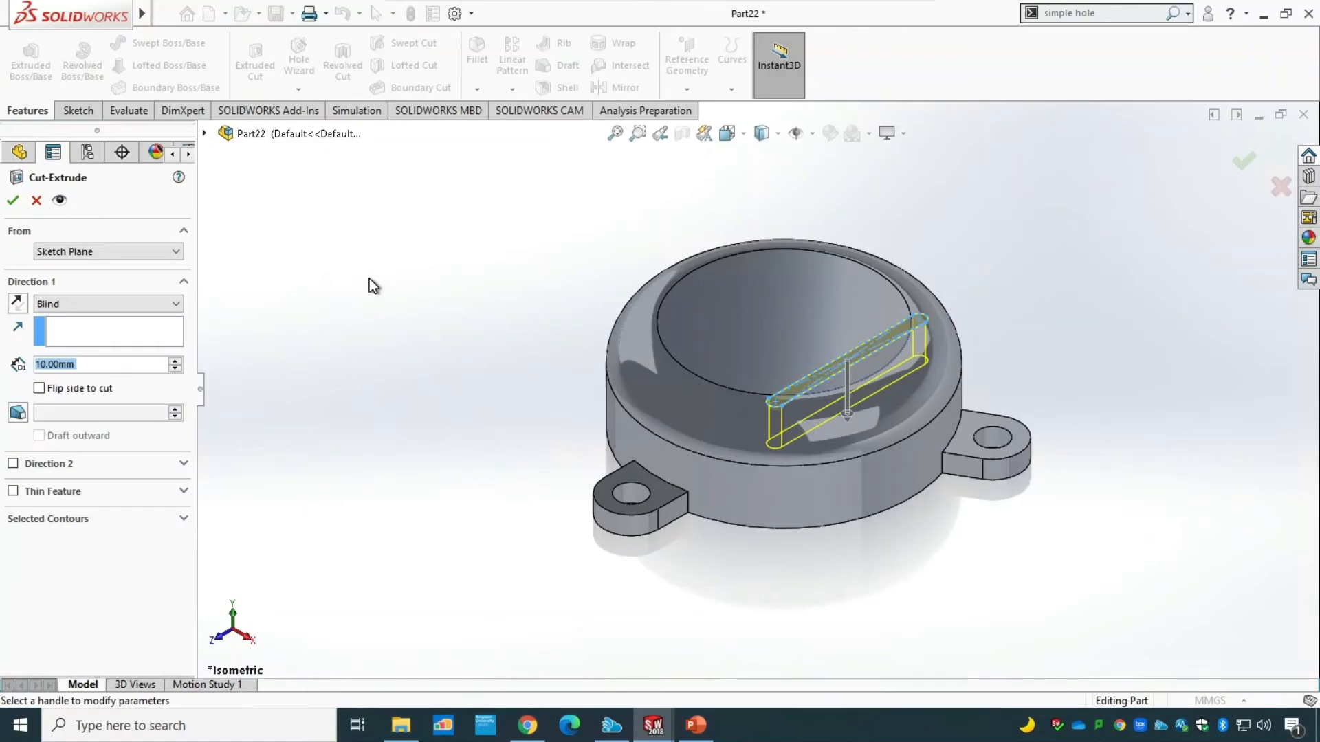
left_click(118, 304)
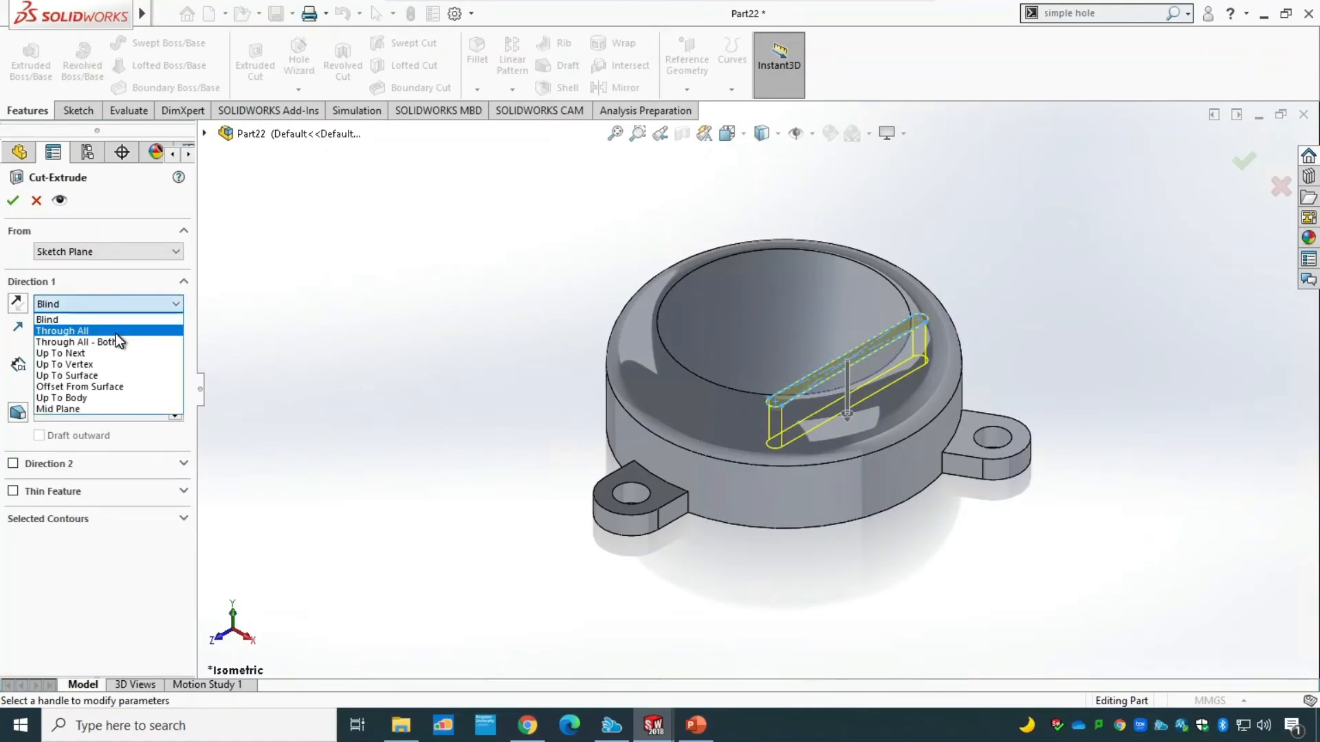
left_click(115, 326)
left_click(13, 201)
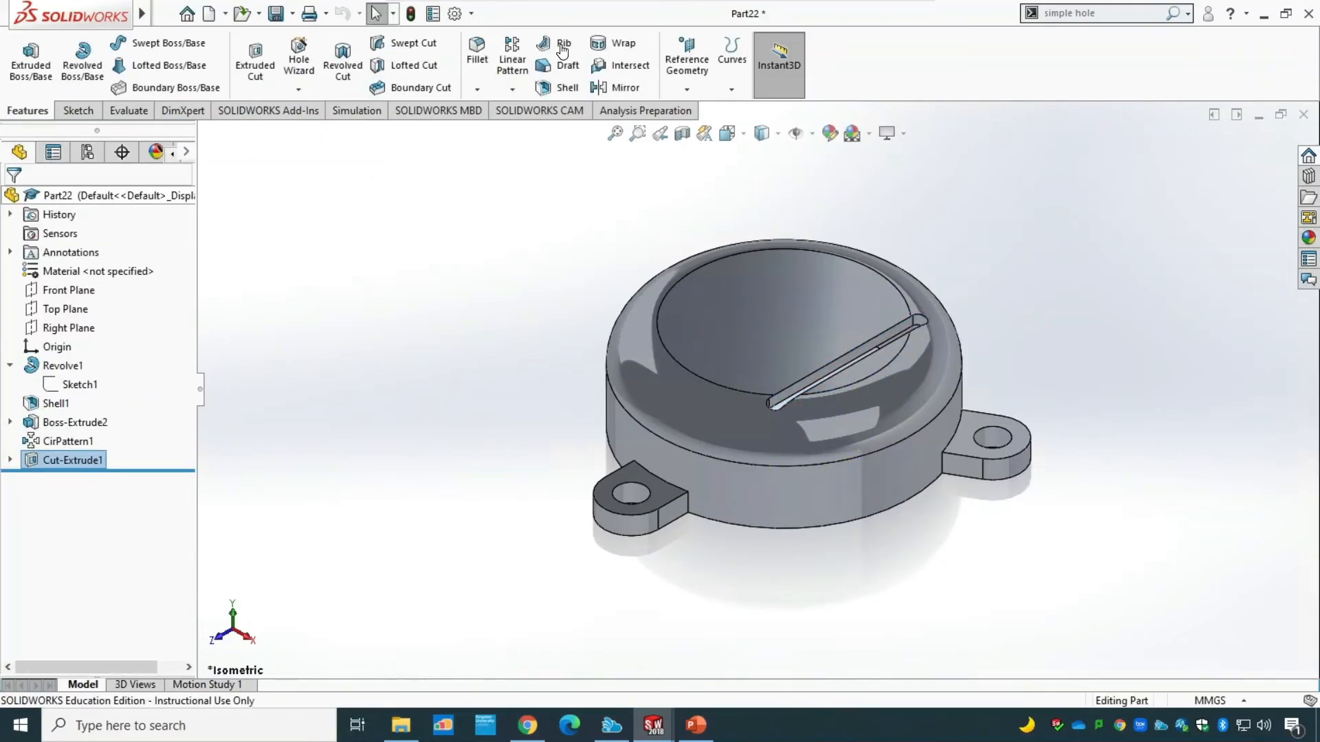
Pattern the slot cut linearly across the cover with 7 instances at 6 mm spacing, using the Right Plane as the reversed direction.
left_click(521, 57)
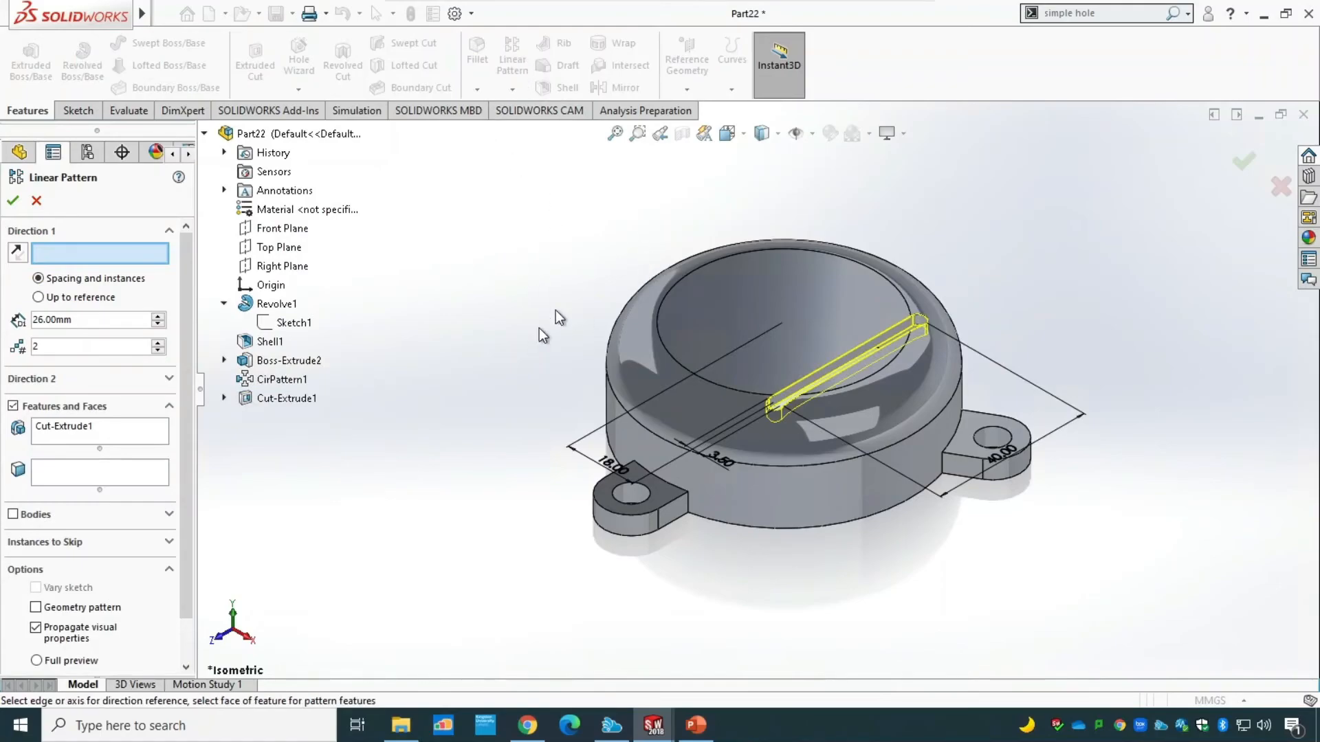
left_click(289, 267)
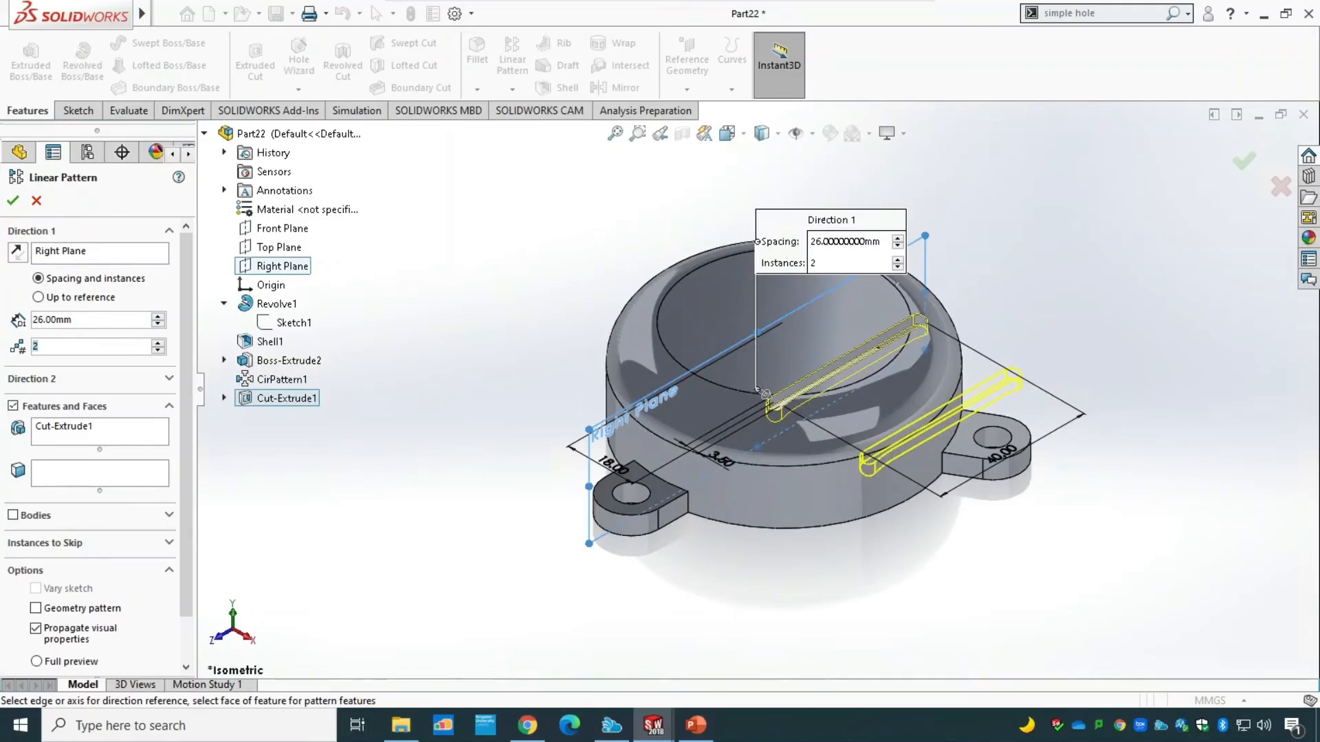
left_click(86, 318)
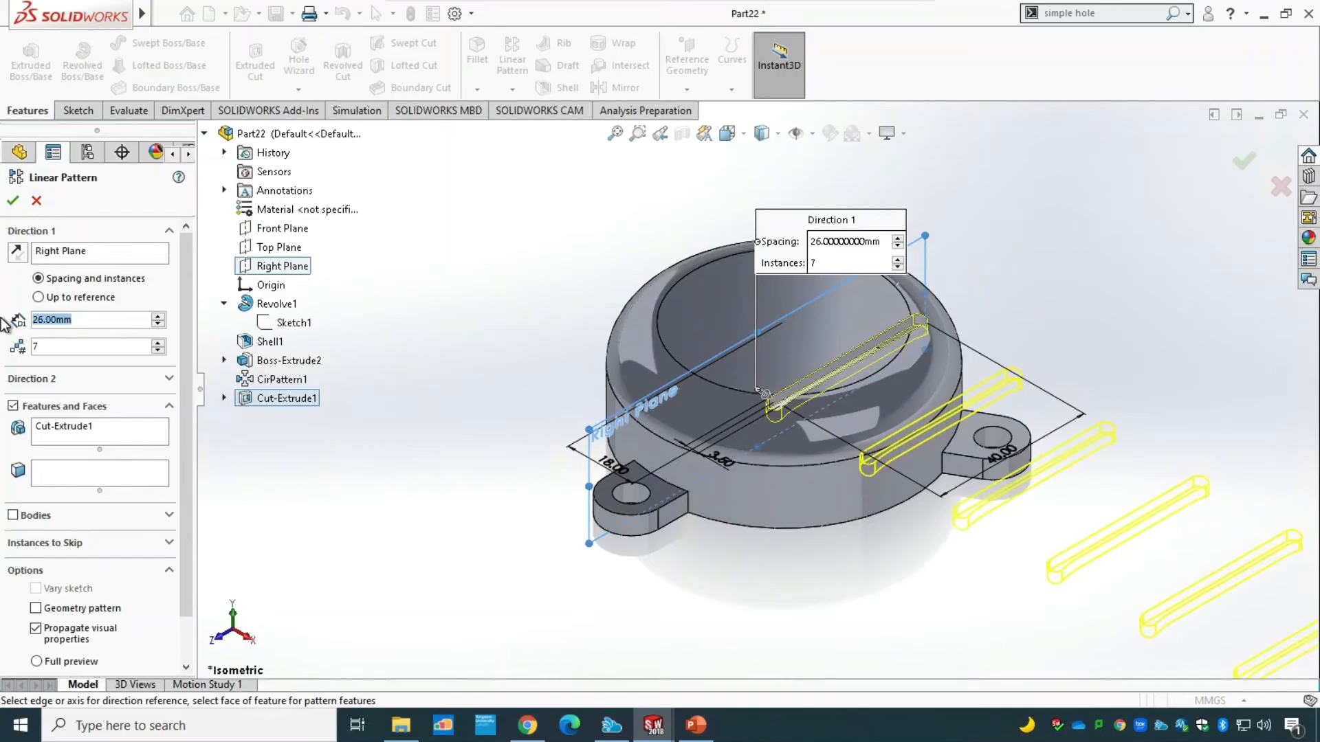
type("6")
key("Return")
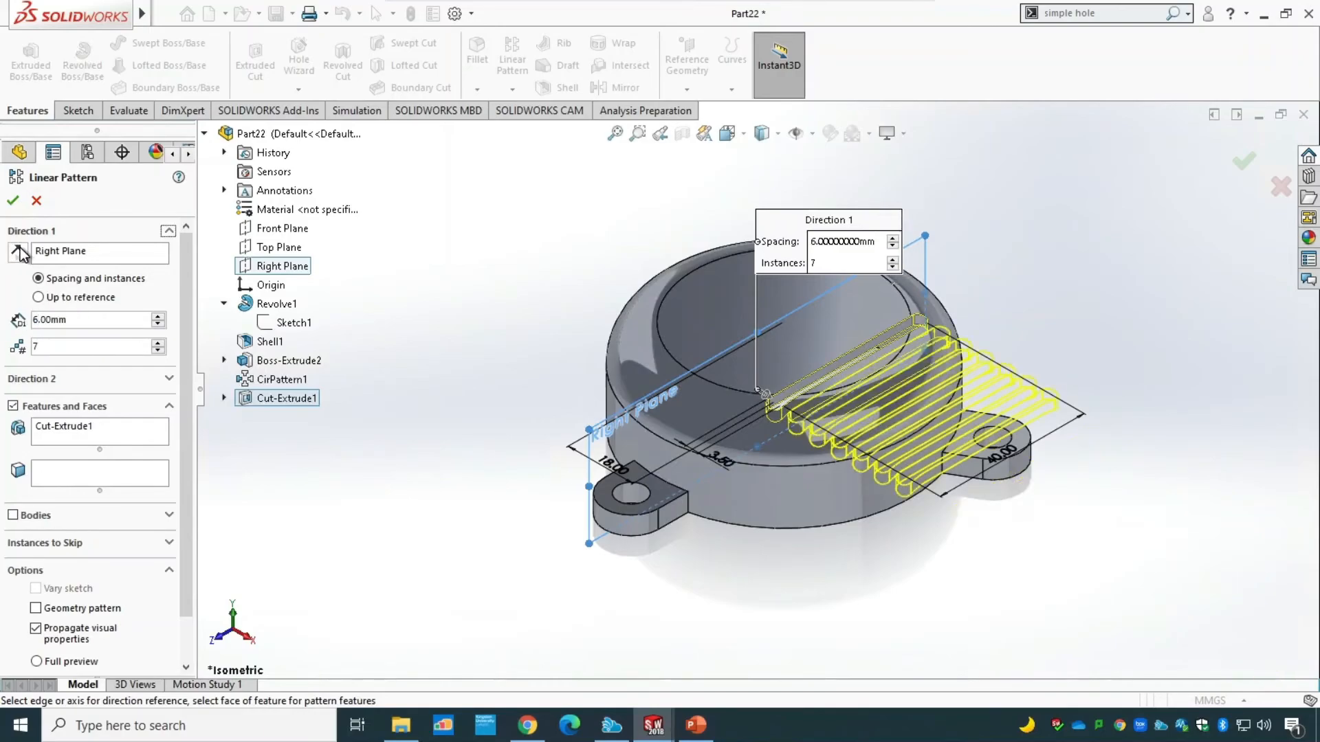
left_click(18, 252)
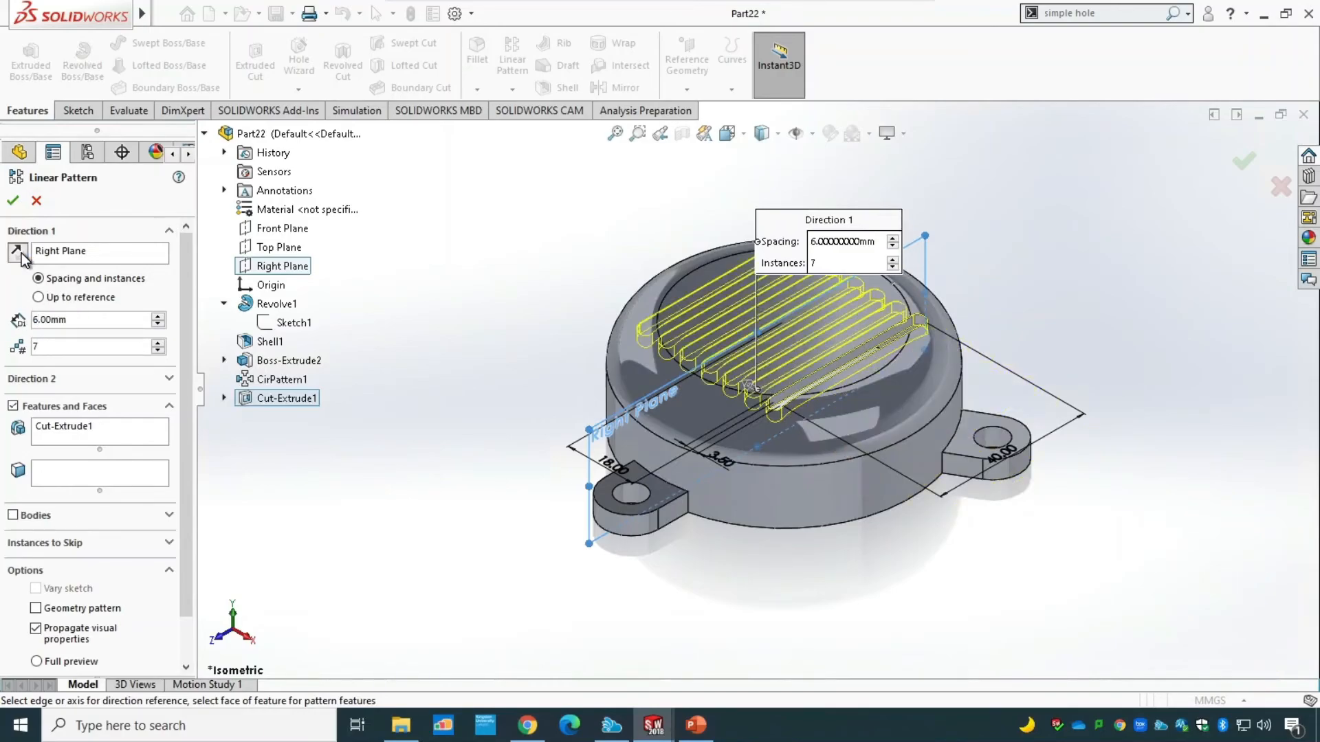
left_click(12, 200)
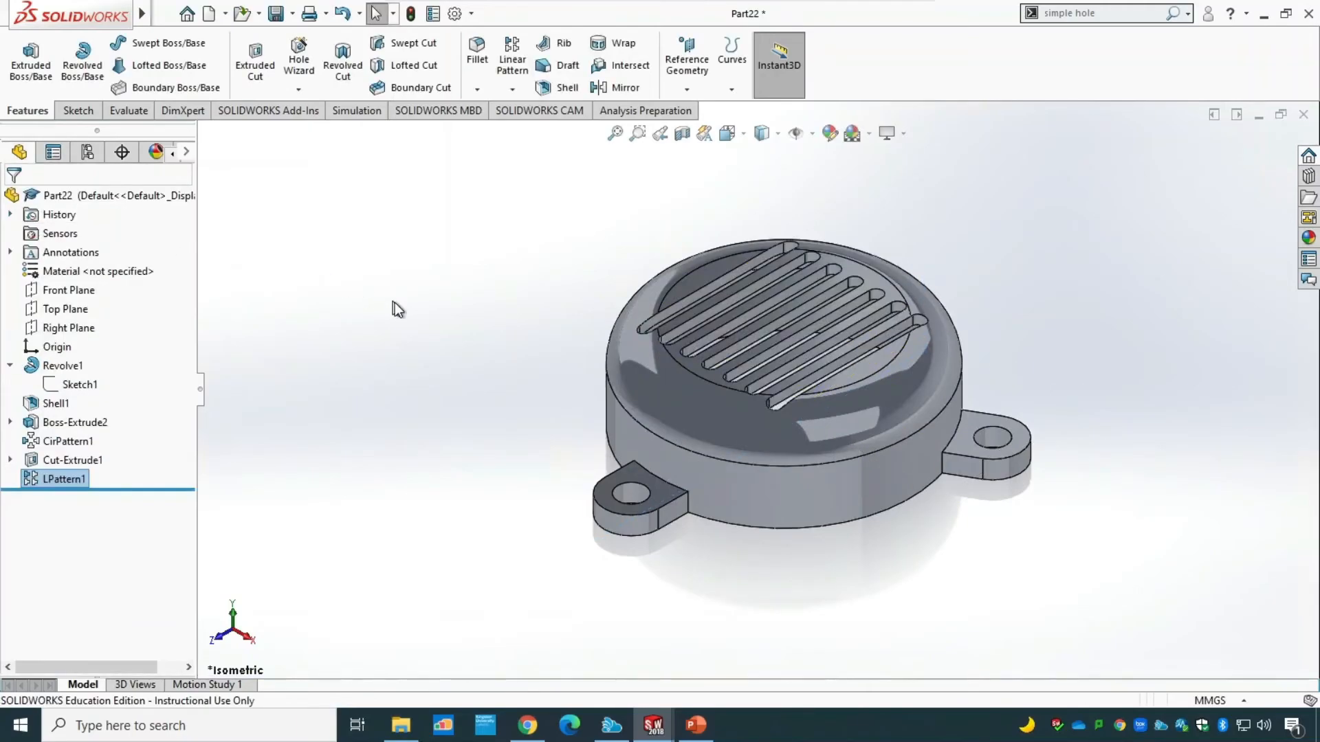
middle_click_drag(516, 407, 521, 533)
middle_click_drag(451, 344, 427, 224)
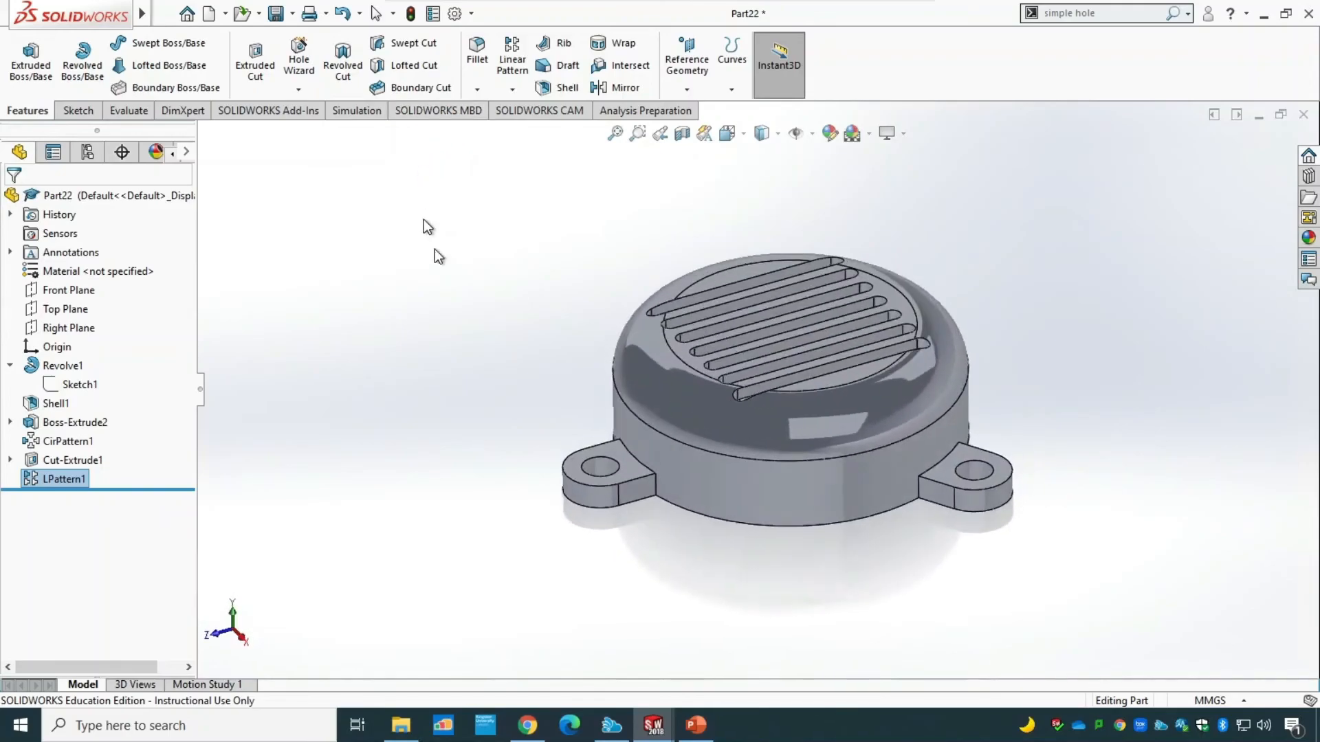
Consult the cover drawing in PowerPoint and, back in SOLIDWORKS, sketch an origin-centred circle about 104.5 mm in diameter on the top face.
left_click(695, 730)
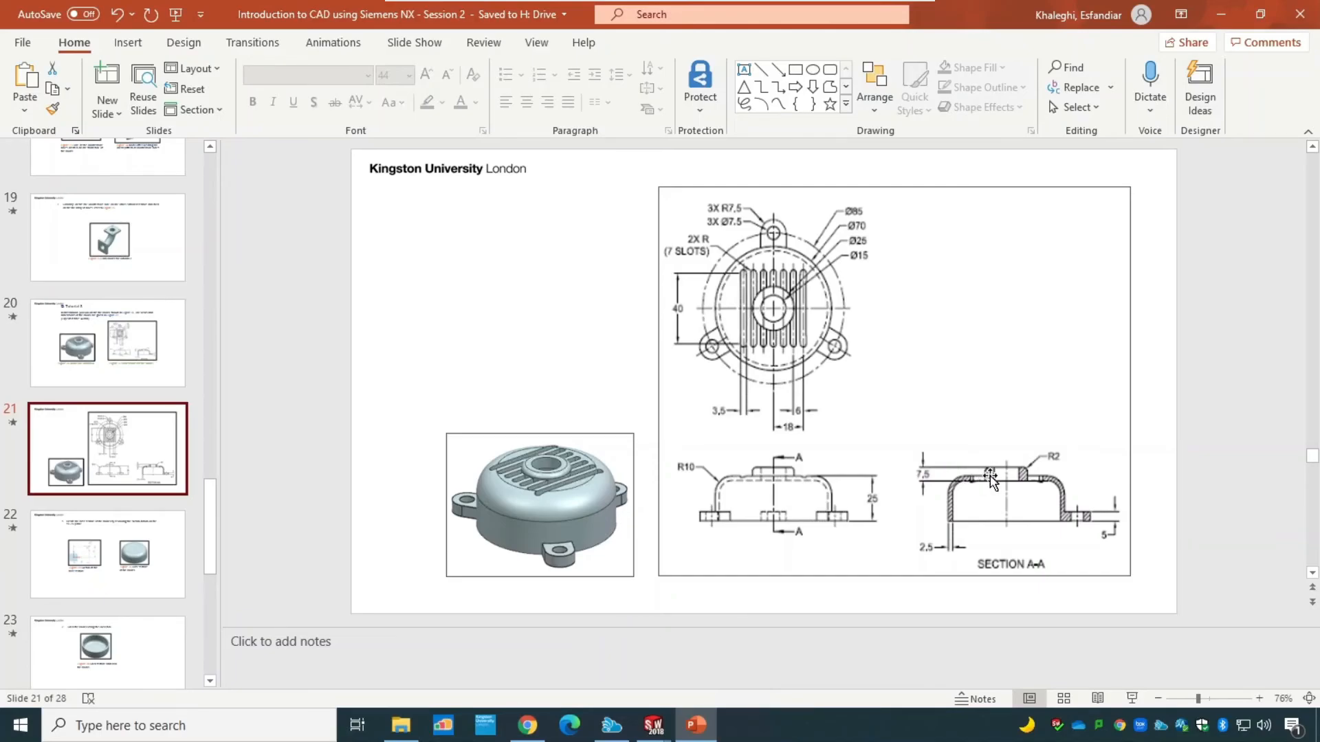
mouse_move(653, 728)
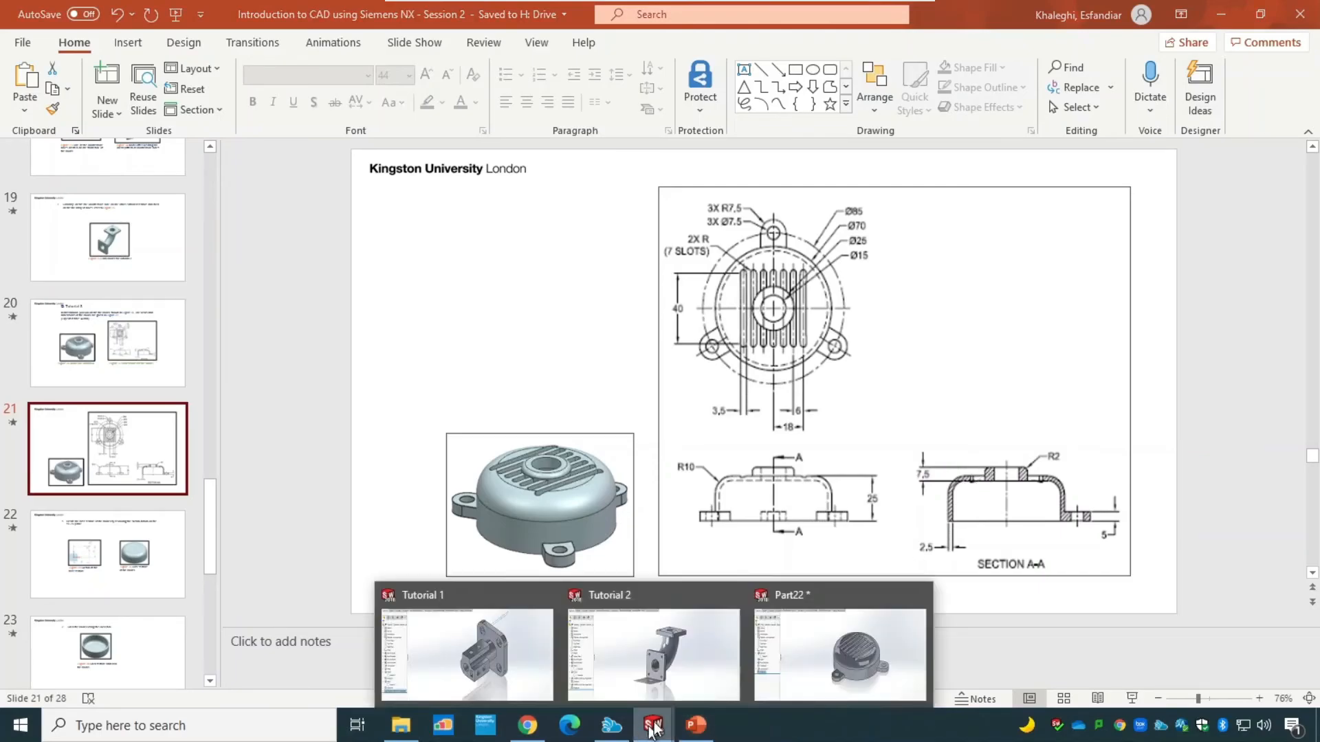
left_click(847, 633)
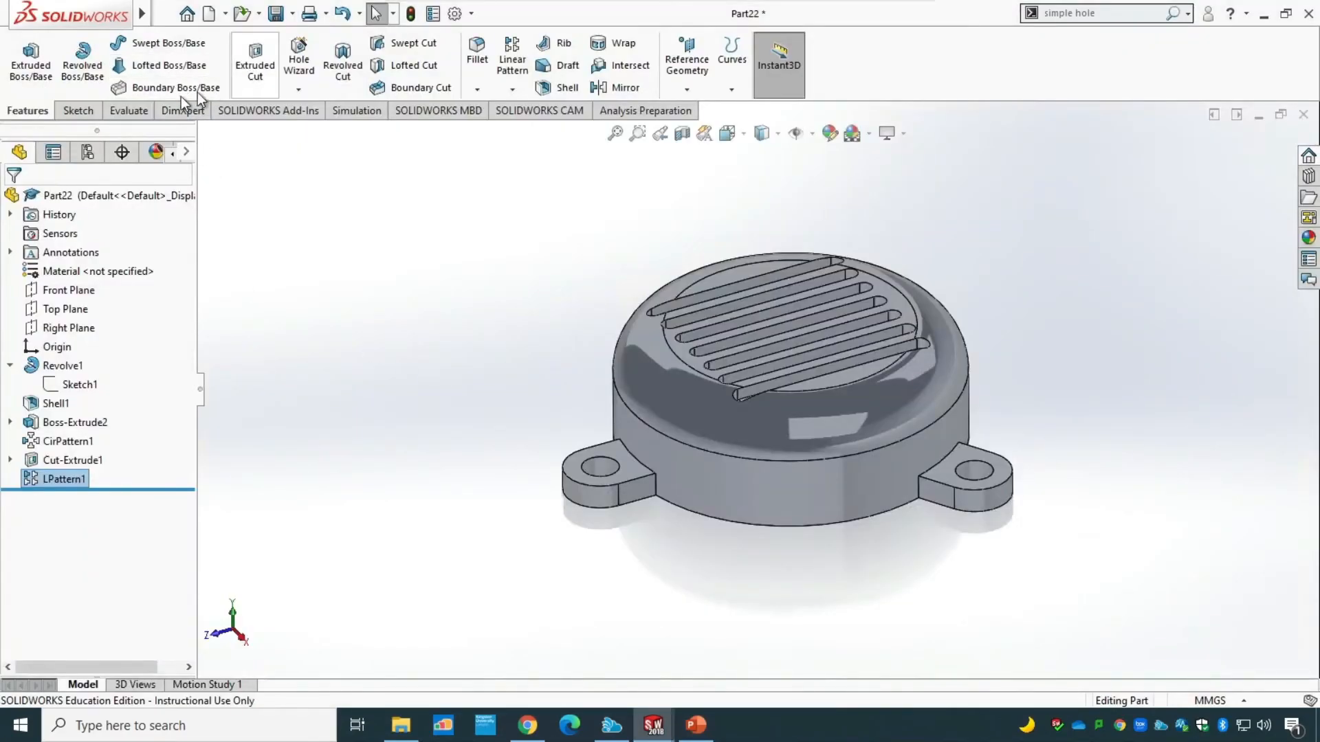
left_click(79, 110)
left_click(31, 55)
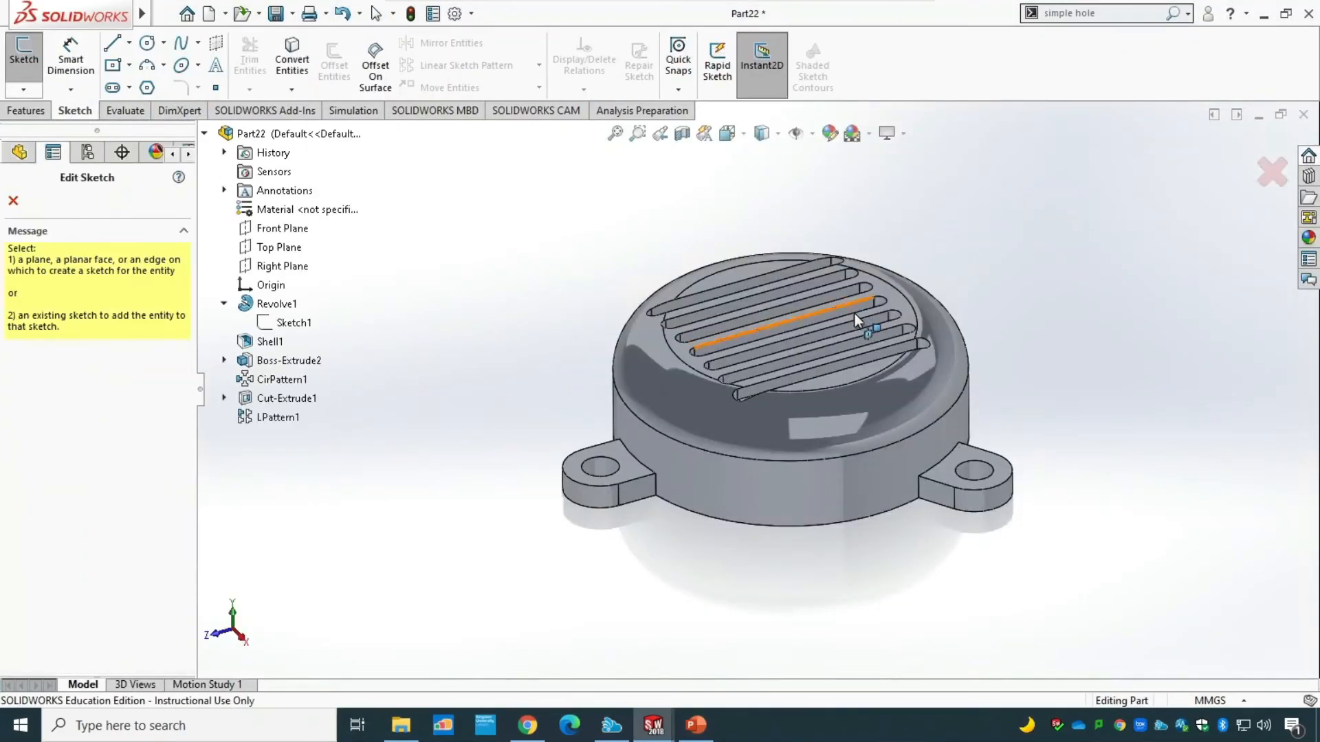
left_click(900, 298)
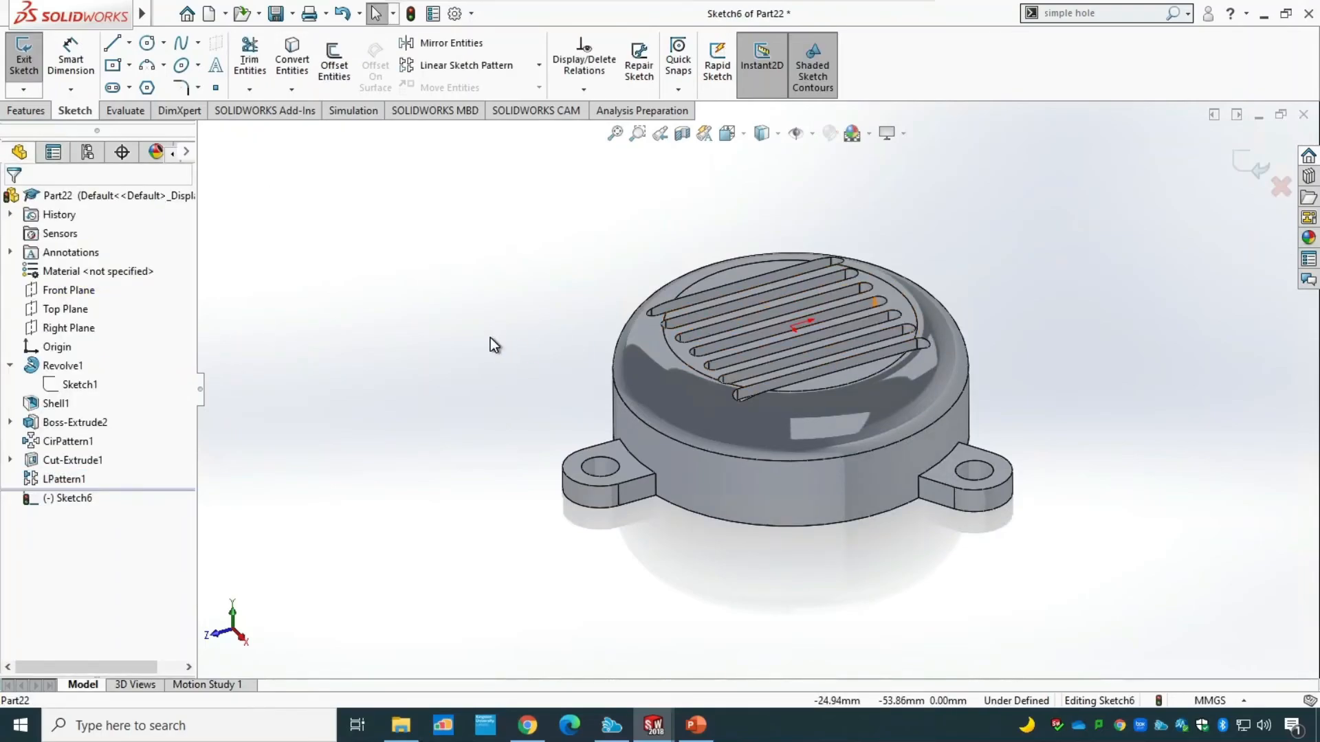
key("ctrl+8")
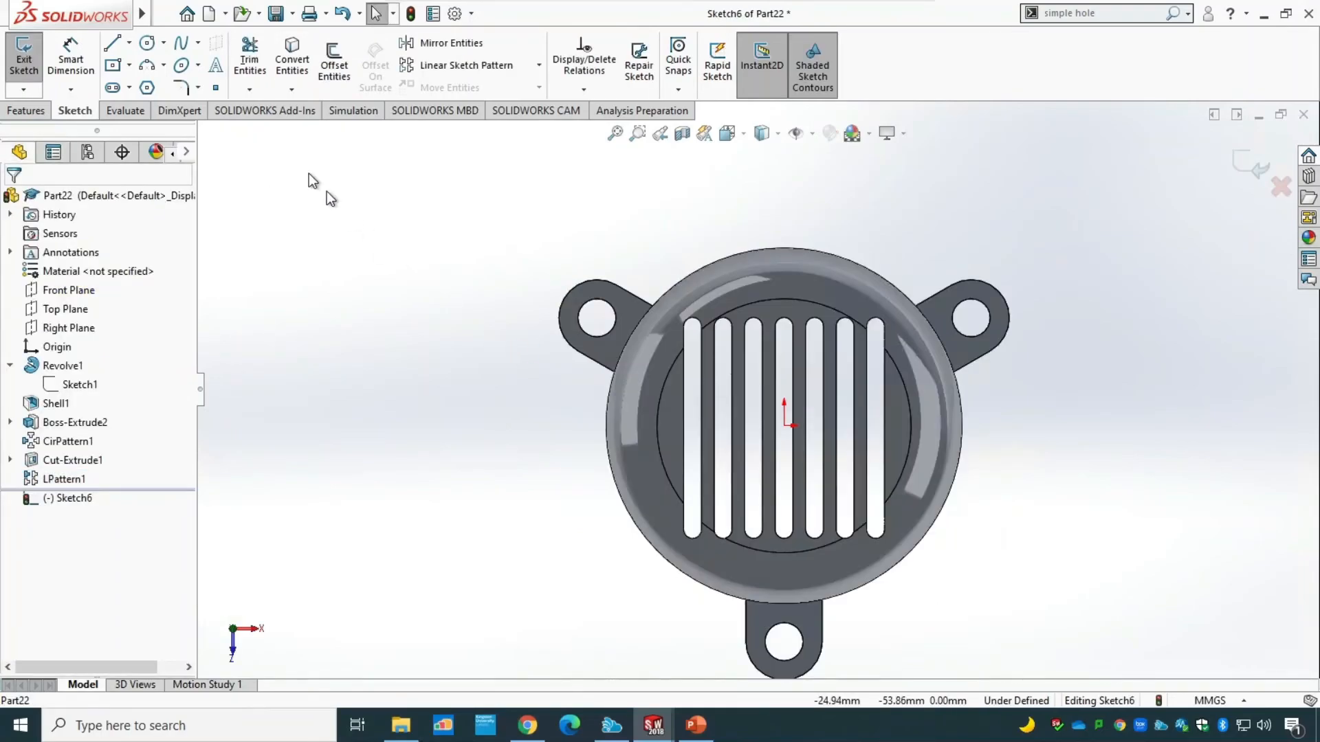
left_click(146, 46)
left_click(784, 427)
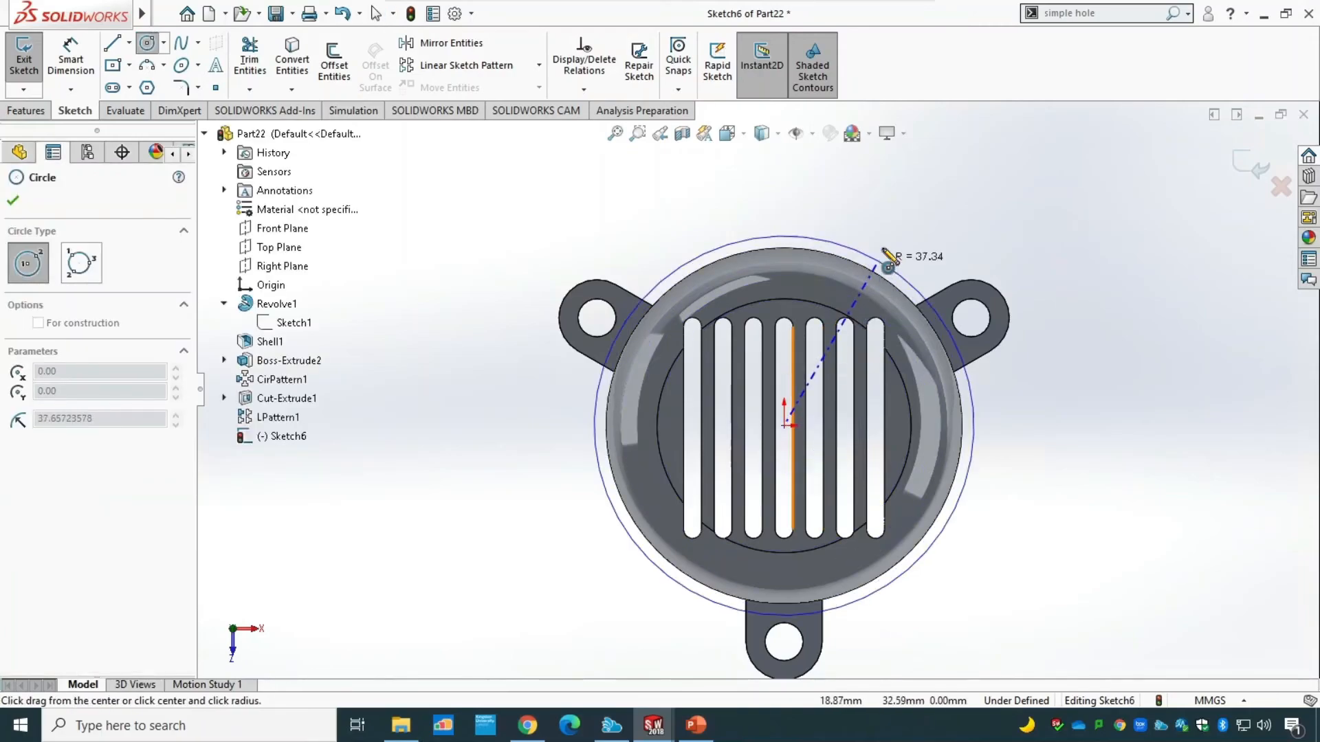
left_click(899, 188)
key("Escape")
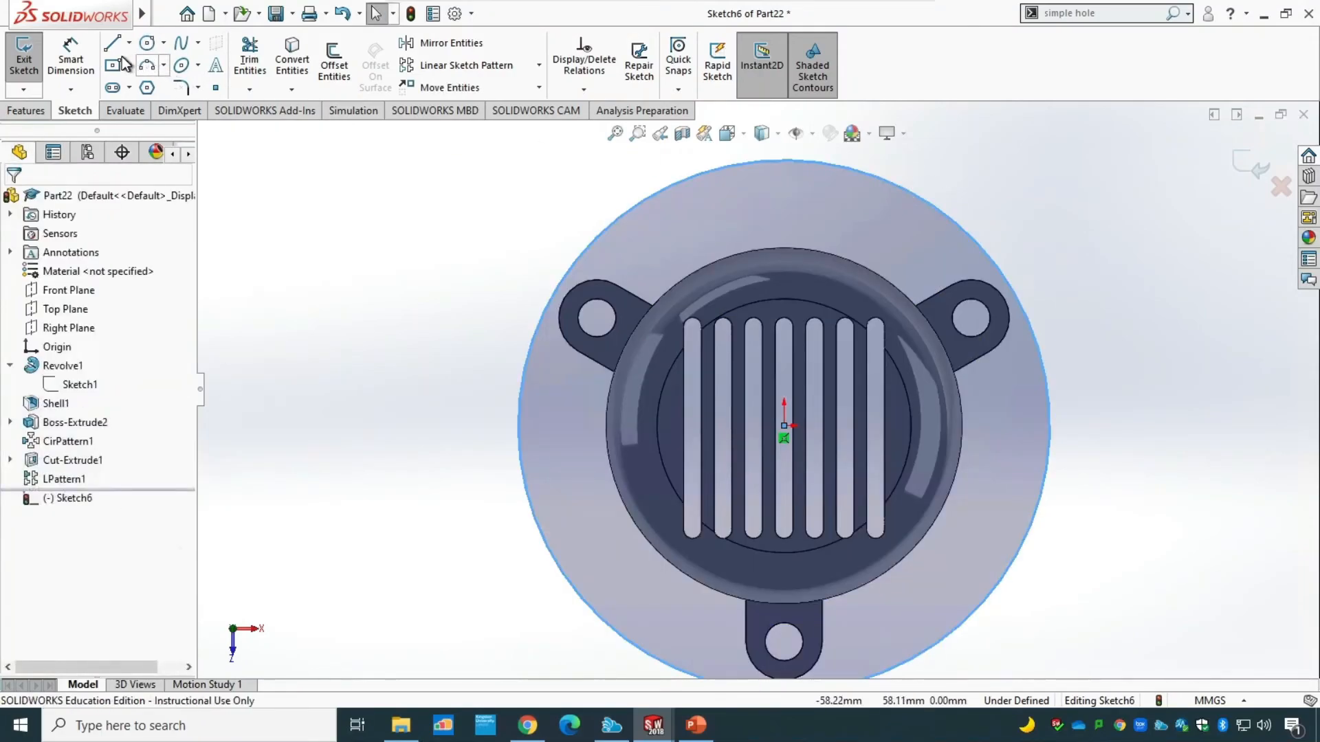
Set the circle's diameter to 25 mm with Smart Dimension and exit the sketch.
left_click(88, 60)
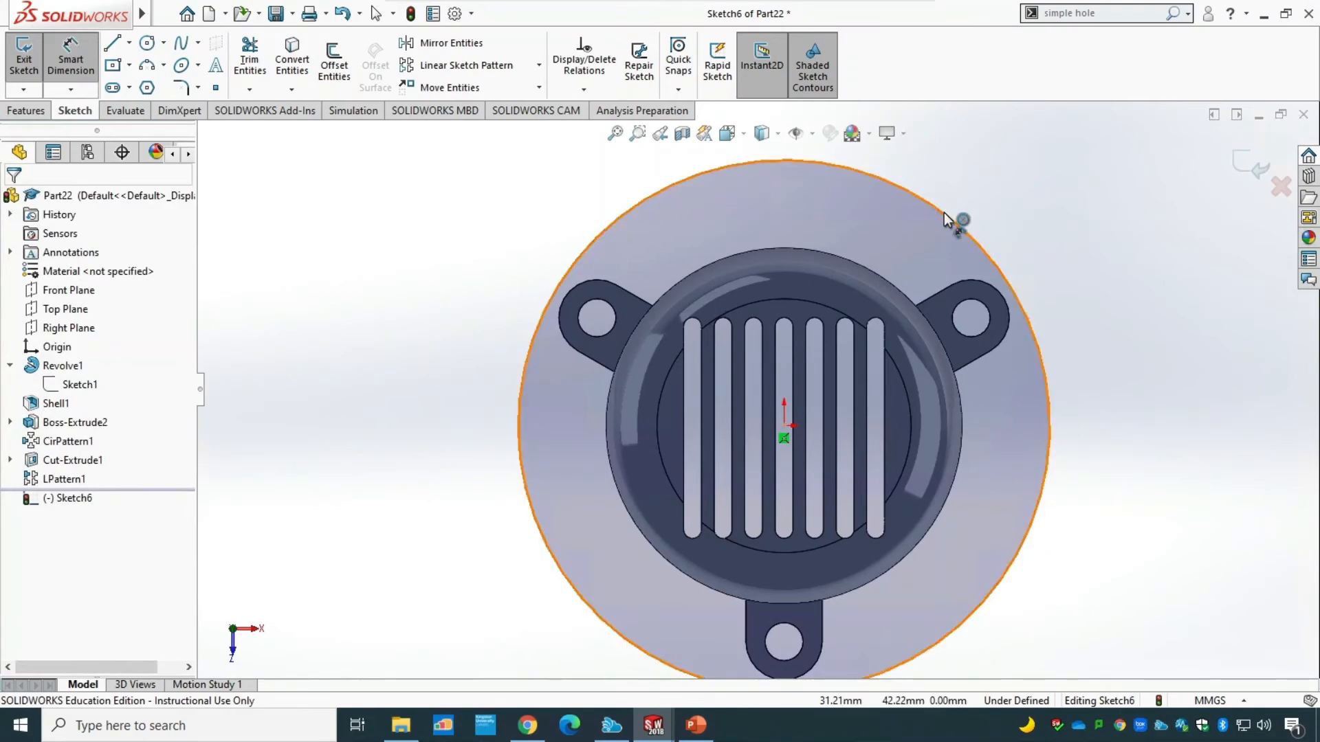
left_click(943, 212)
left_click(1081, 218)
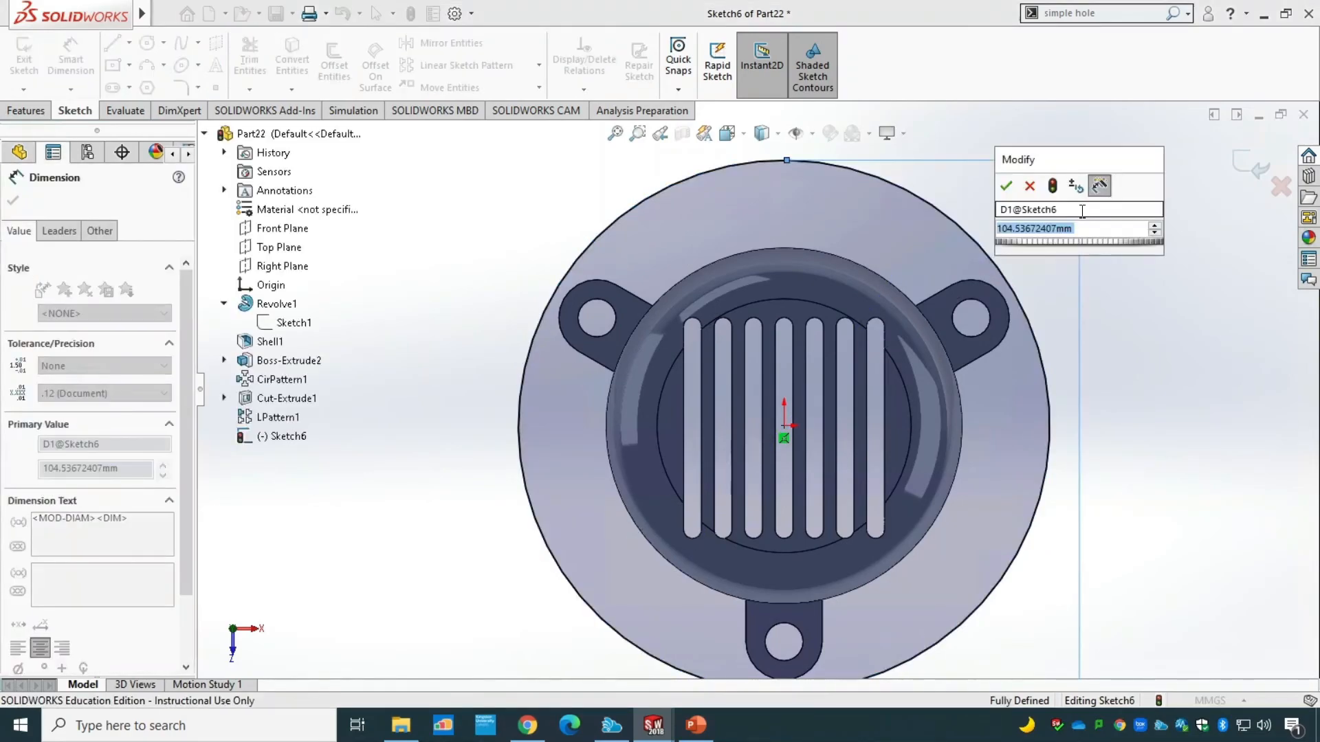
type("25")
key("Return")
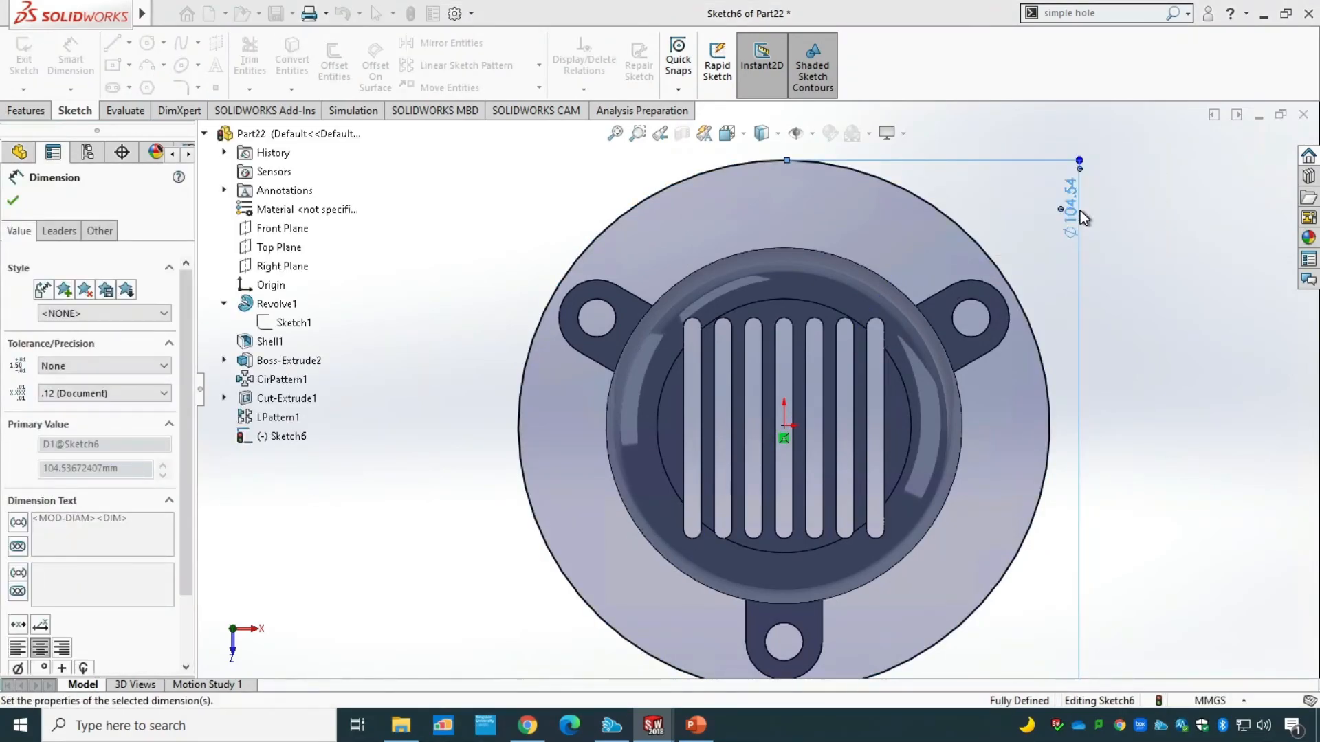
left_click(23, 55)
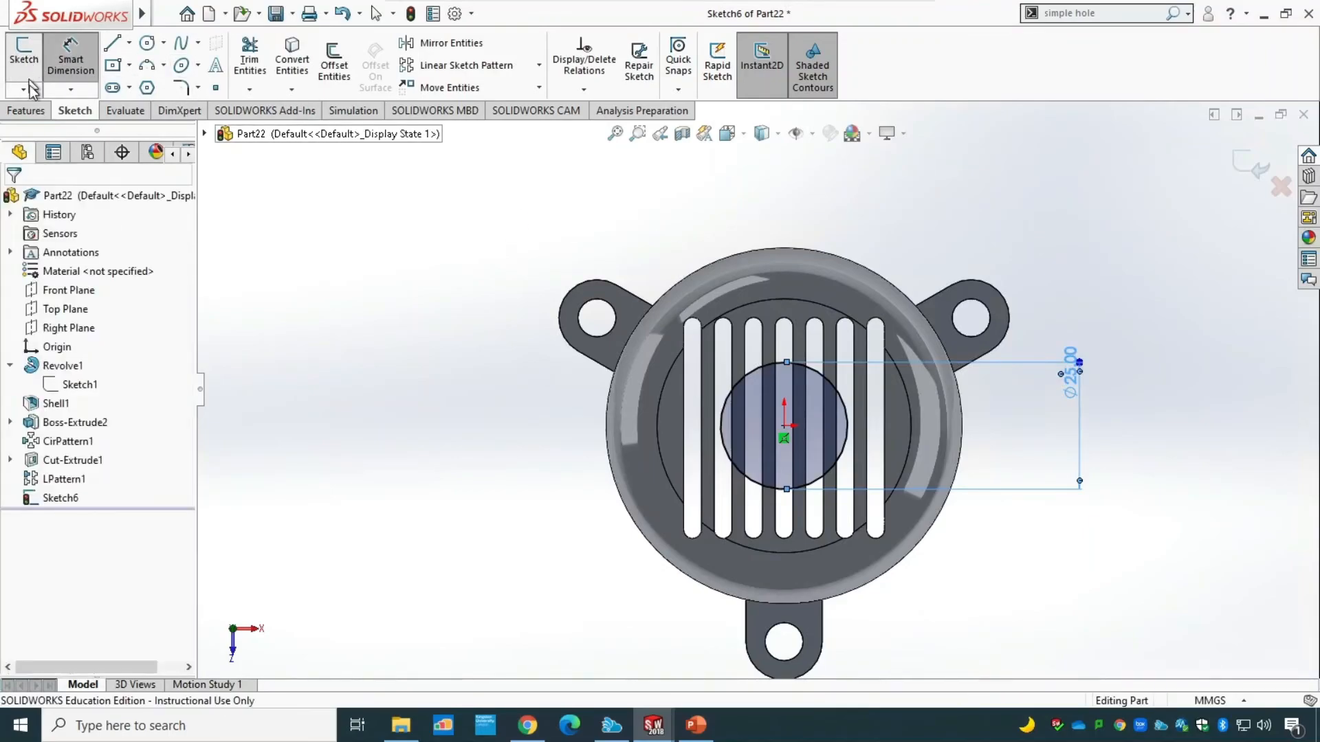
Extrude the 25 mm circle sketch upward 5 mm as a merged boss on the cover's top.
left_click(27, 111)
middle_click_drag(465, 454, 461, 191)
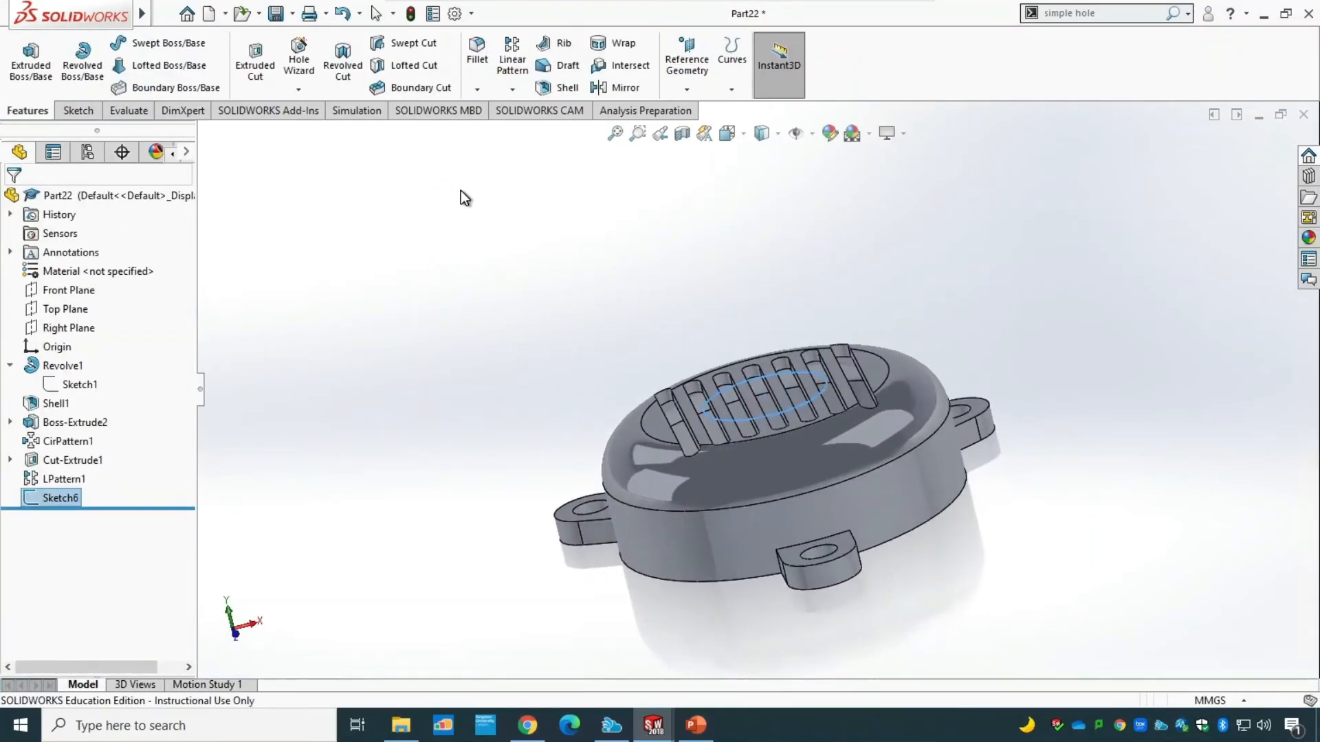
left_click(51, 84)
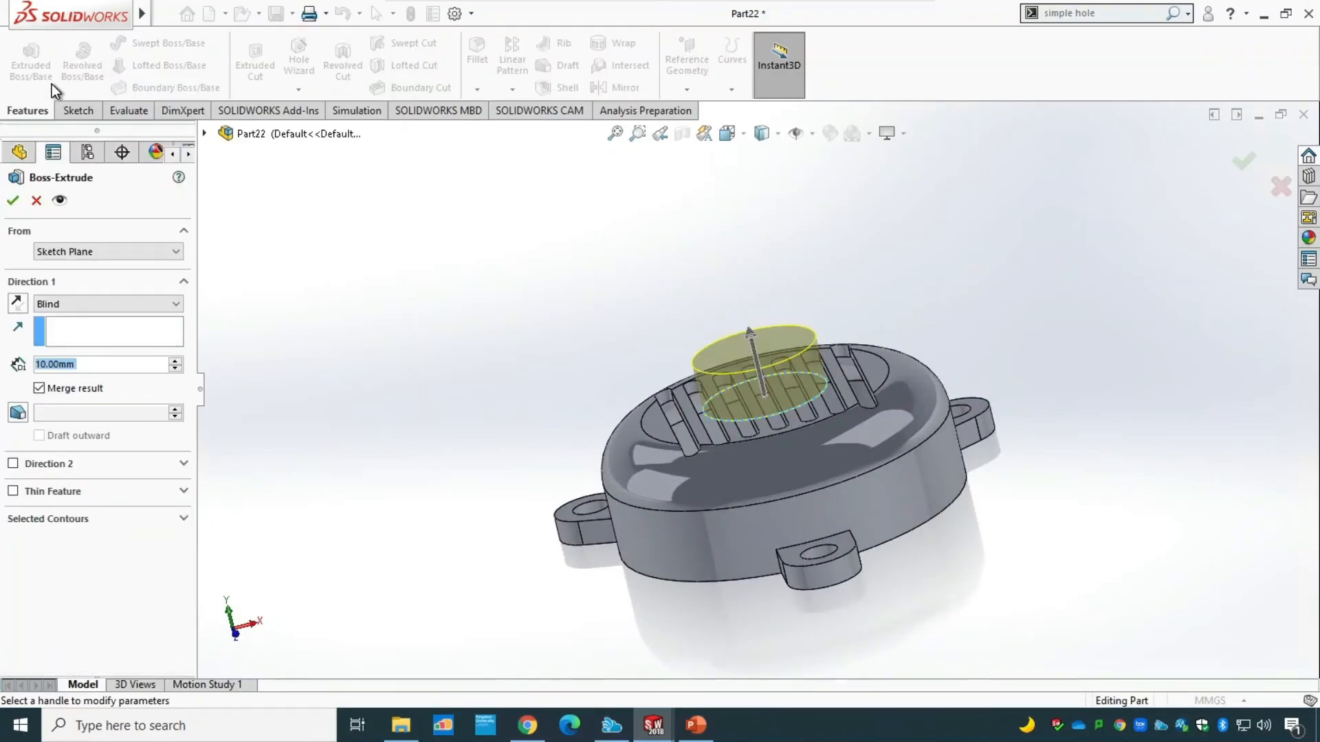
type("5")
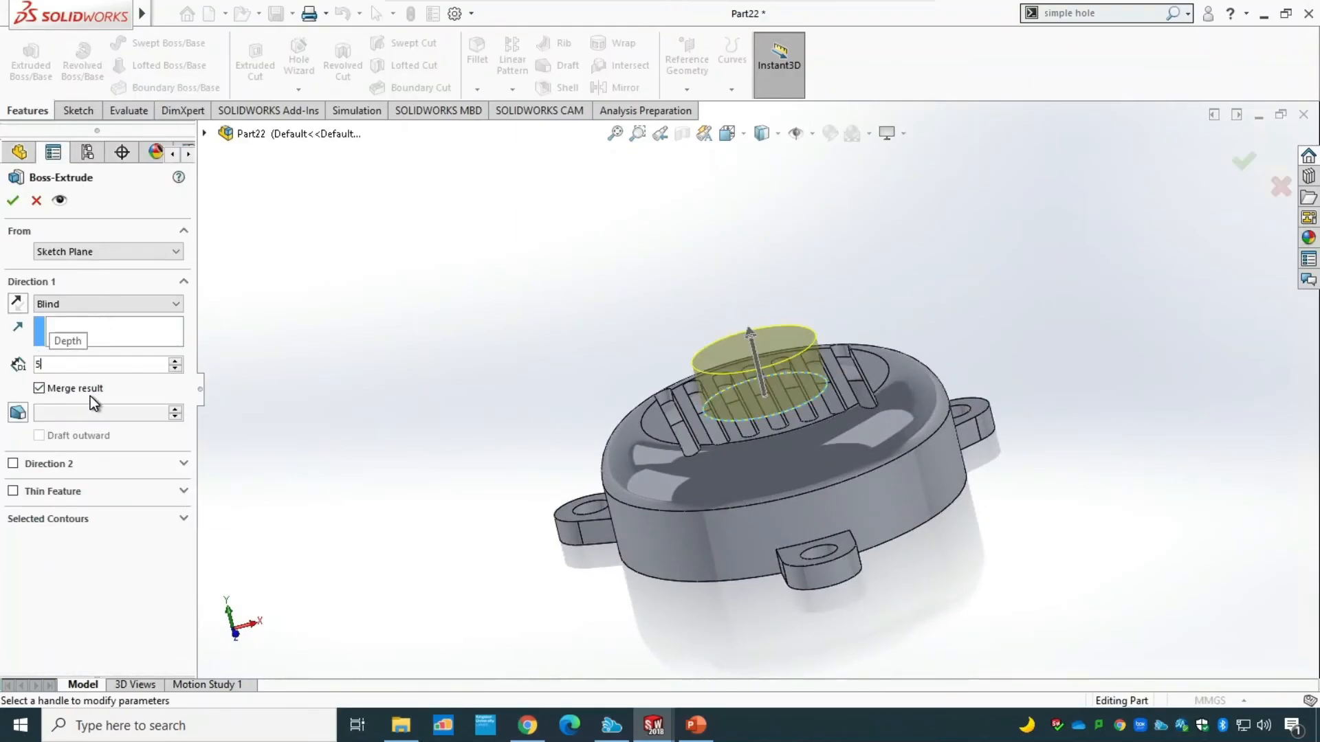
left_click(13, 200)
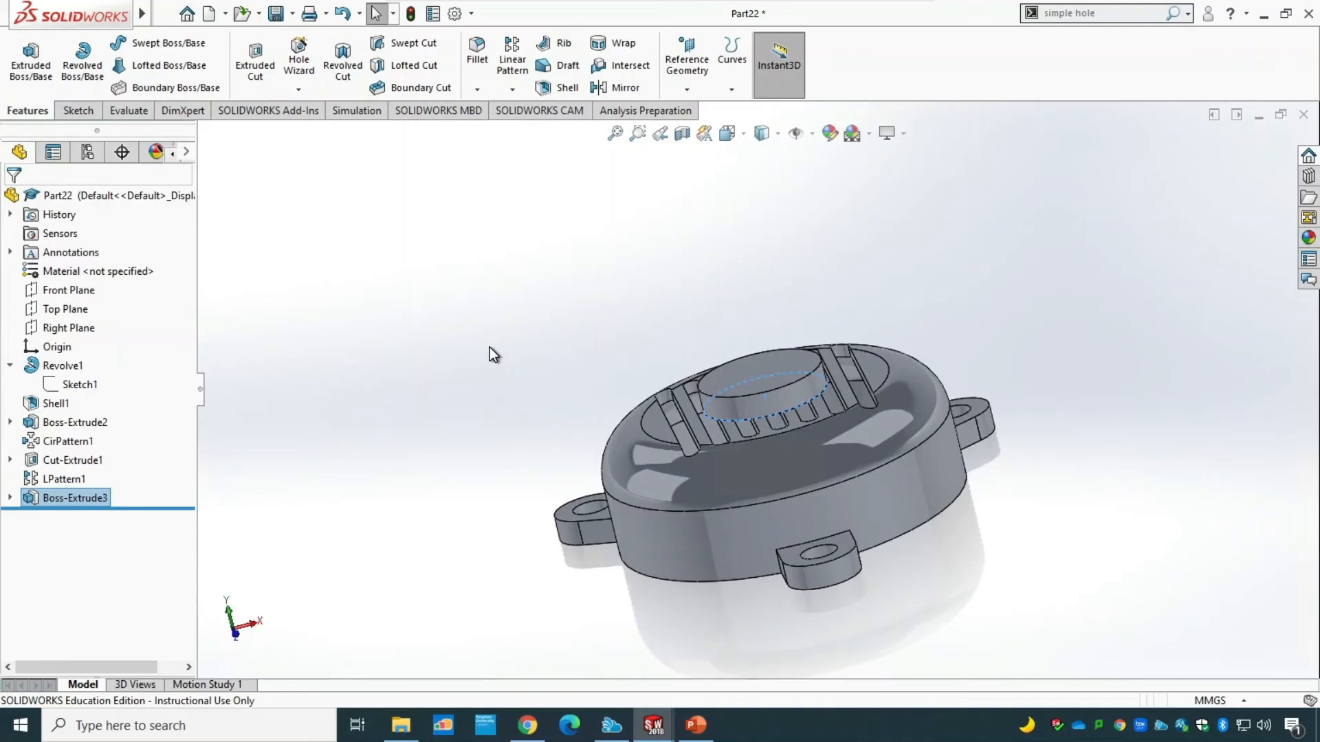
Consult the cover drawing in PowerPoint and, back in SOLIDWORKS, round the boss's top edge with a 2.5 mm constant-size fillet.
left_click(696, 725)
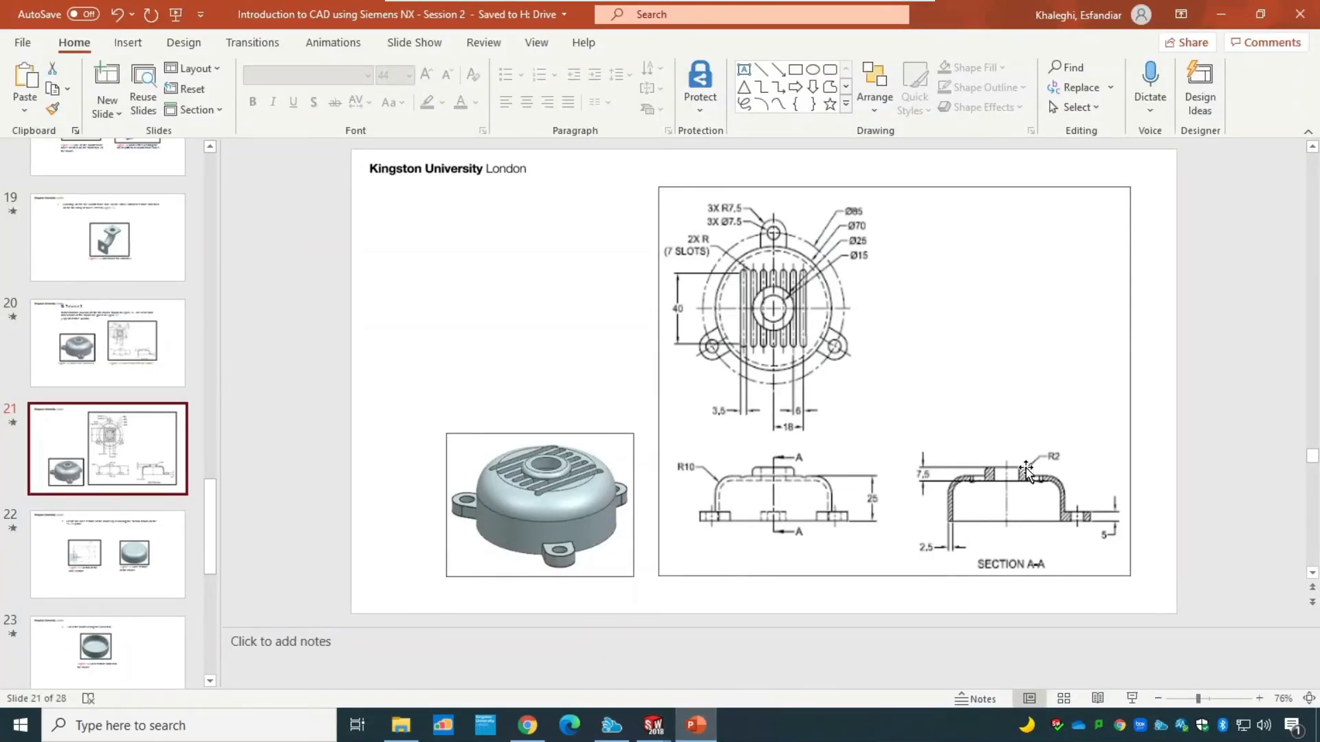
mouse_move(653, 726)
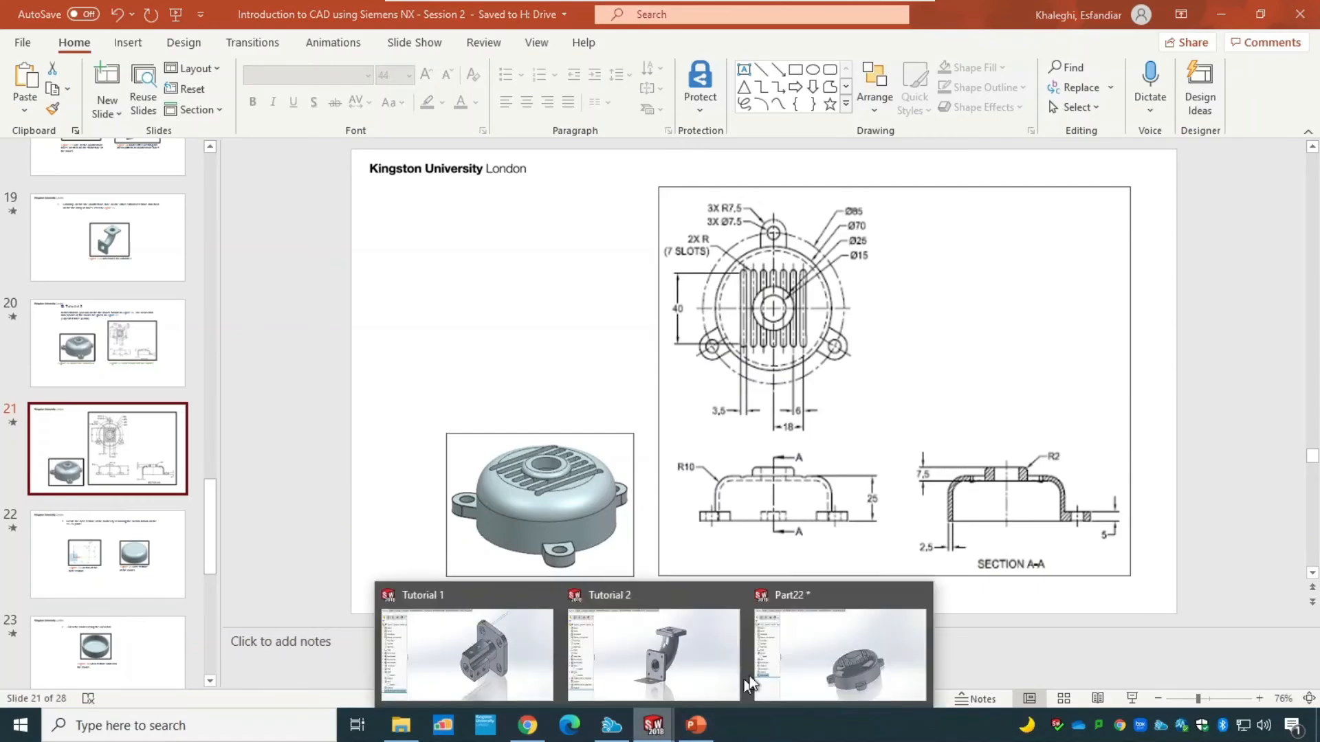
left_click(838, 650)
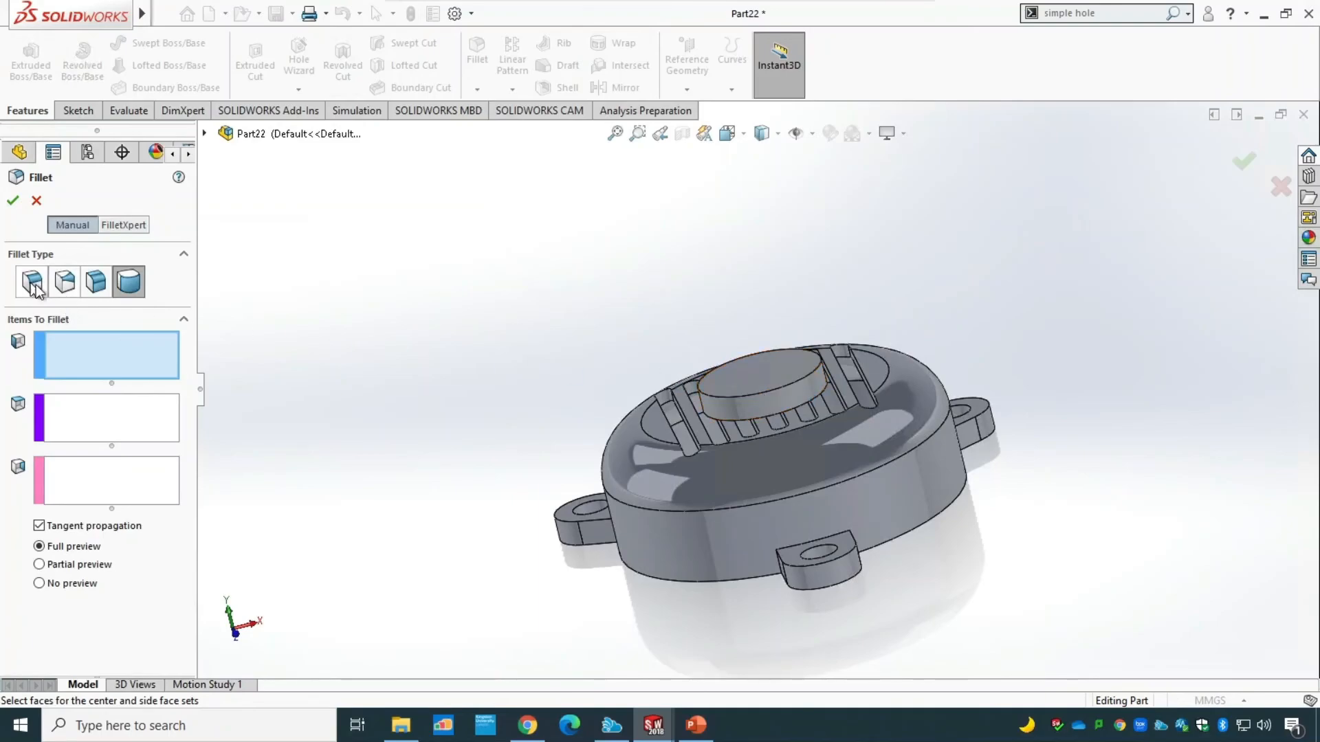
left_click(33, 282)
left_click(780, 388)
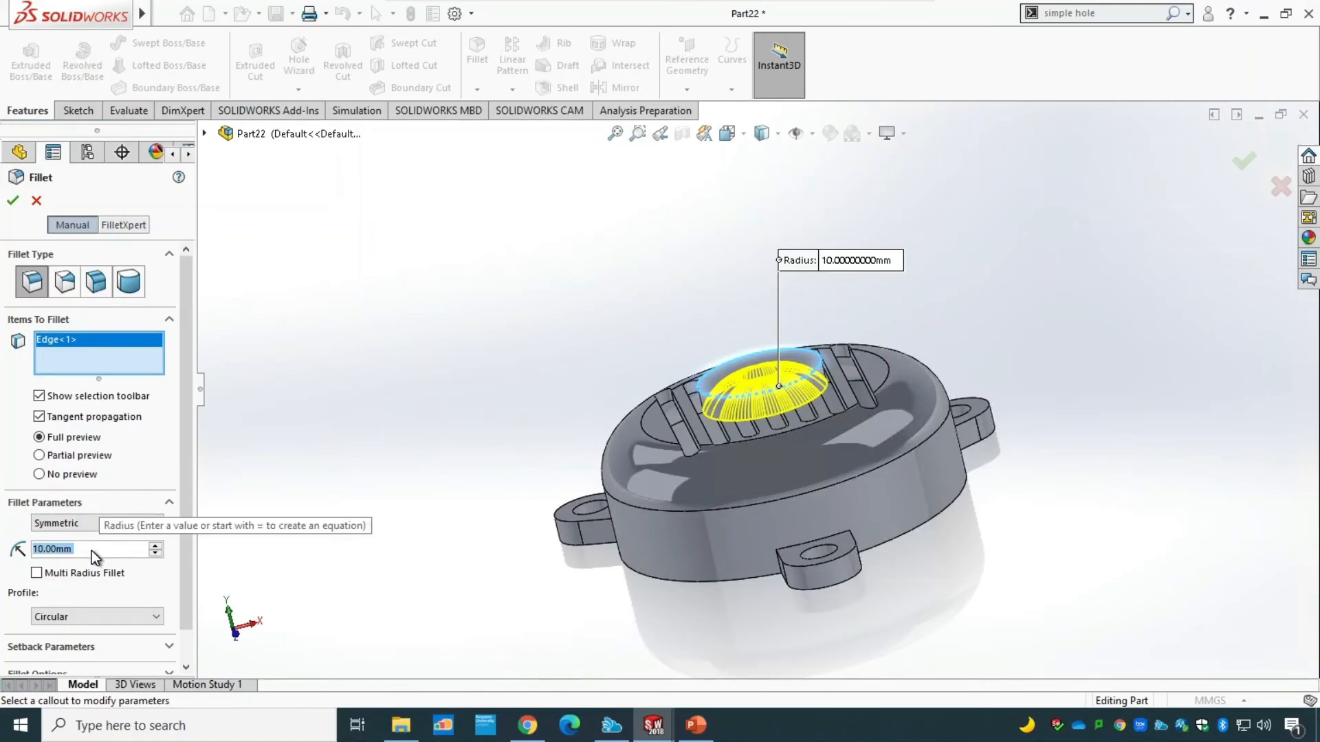
type("2.5")
key("Return")
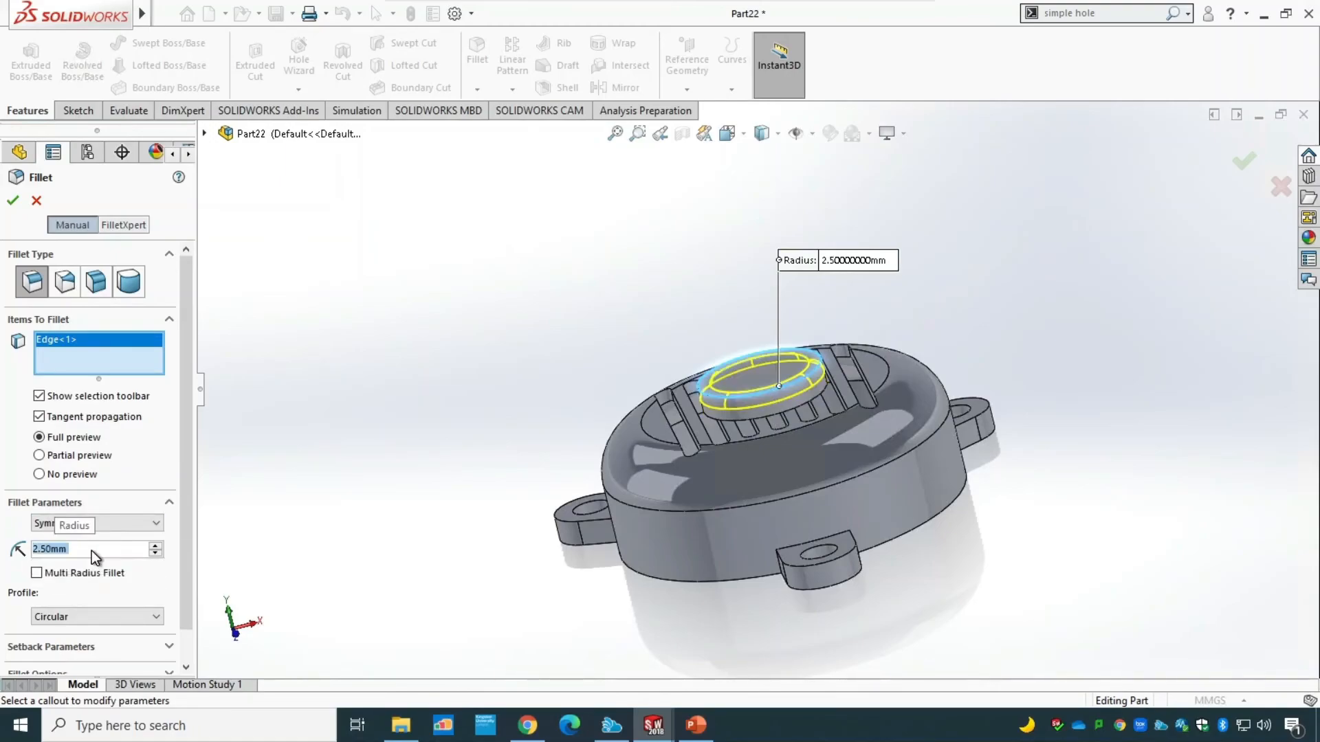
left_click(9, 202)
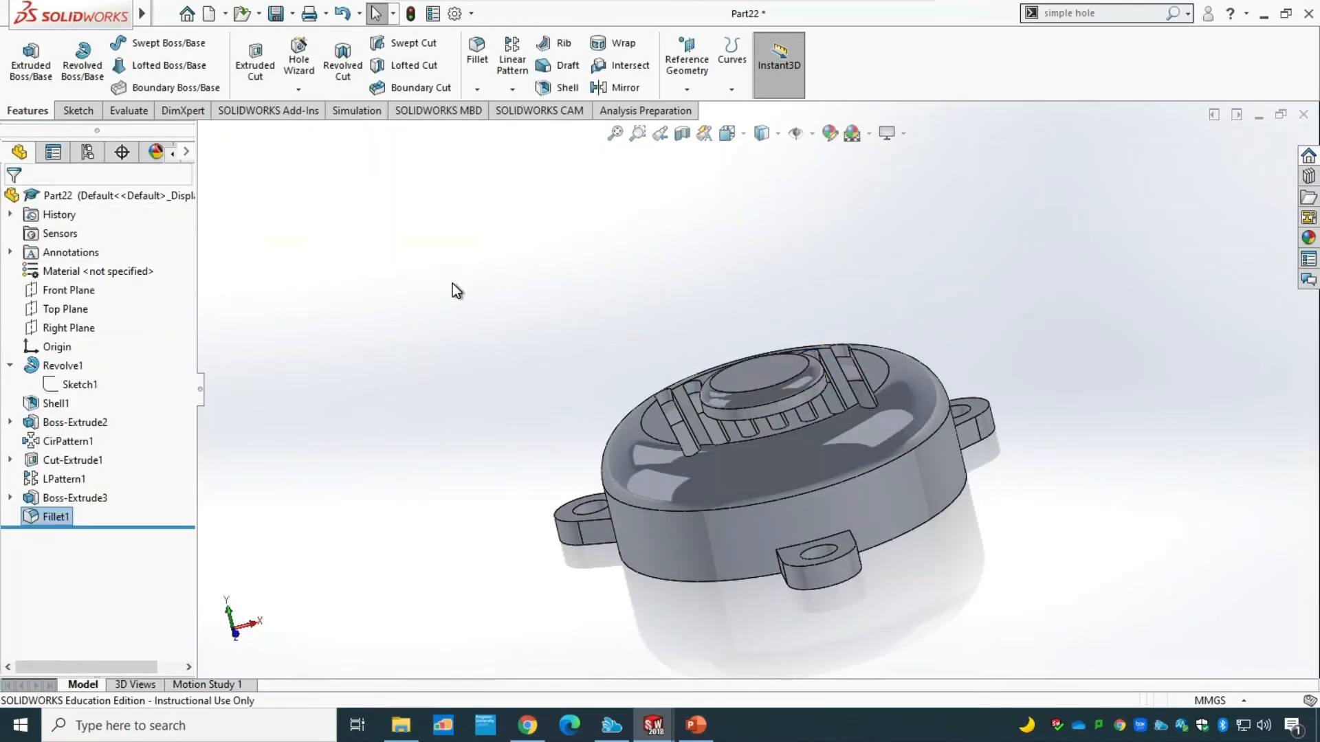
Check the central hole on the PowerPoint drawing and, back in SOLIDWORKS, place a Simple Hole near the centre of the boss's top face.
middle_click_drag(453, 284, 504, 385)
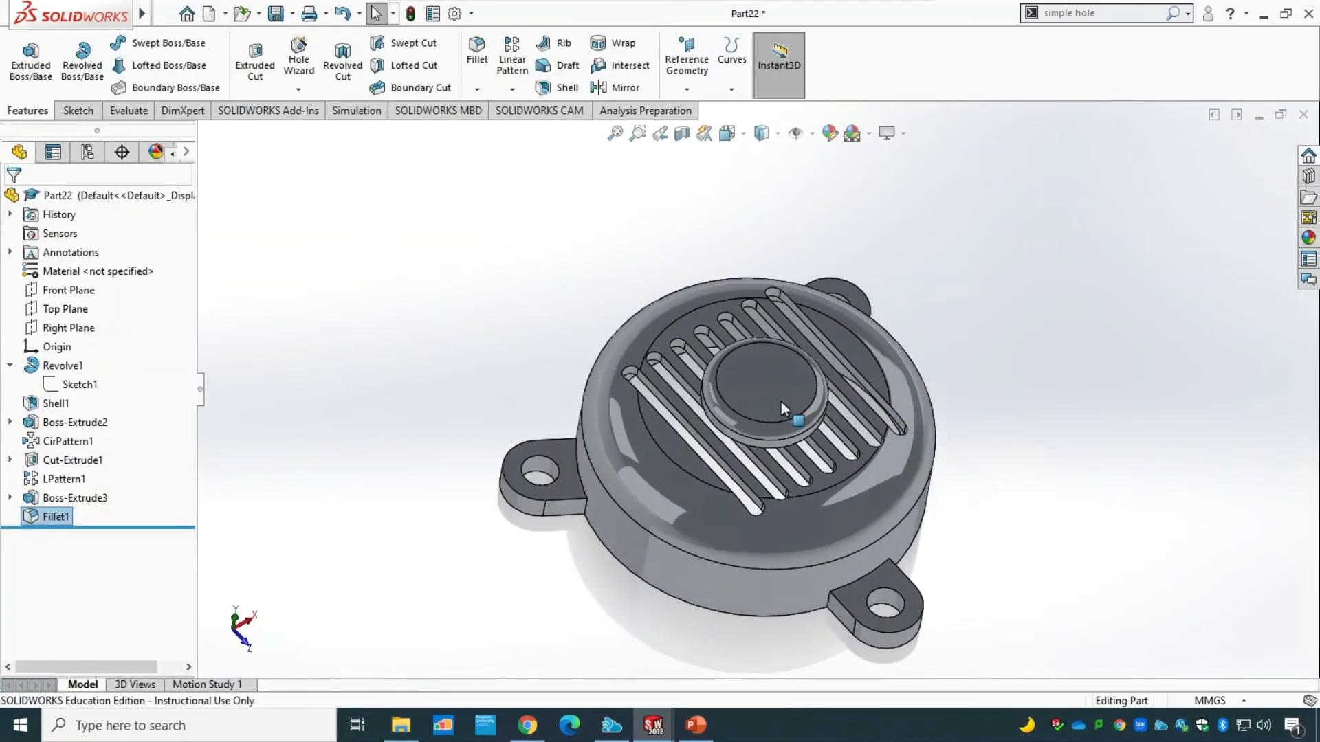
left_click(701, 733)
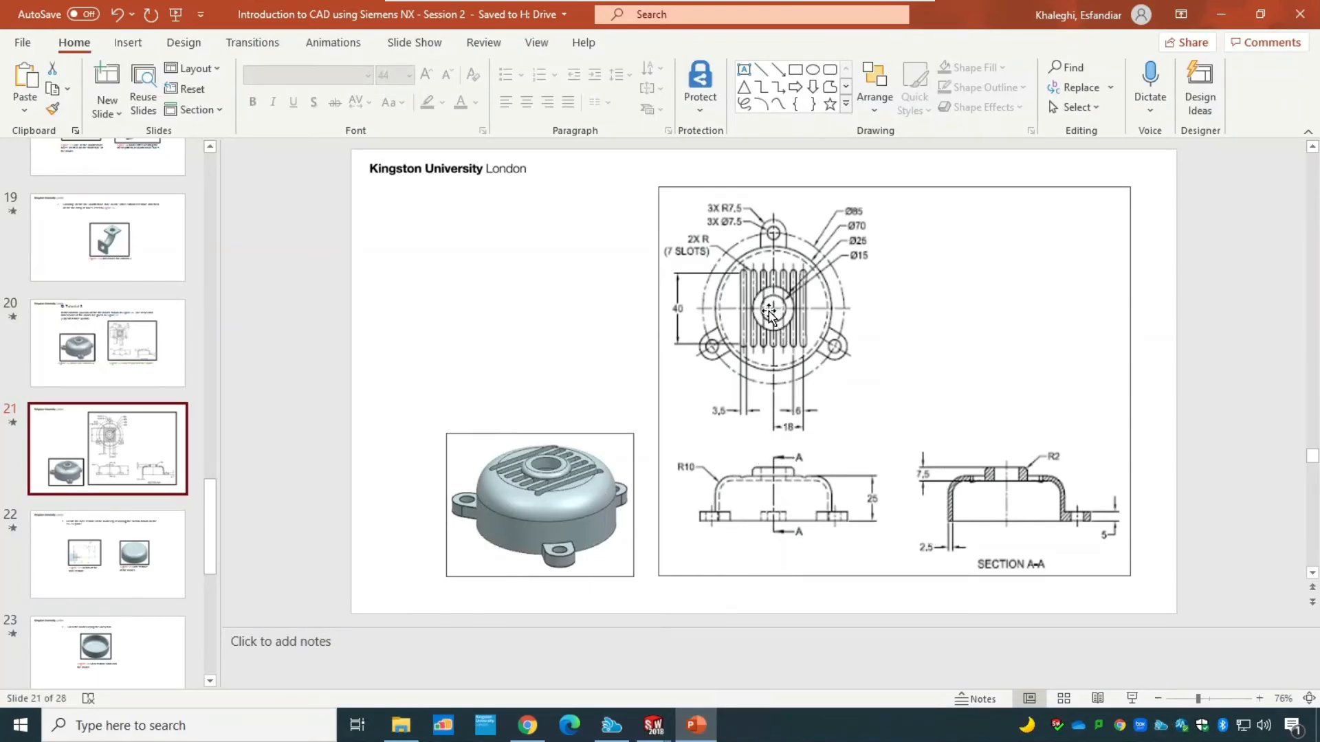
mouse_move(654, 728)
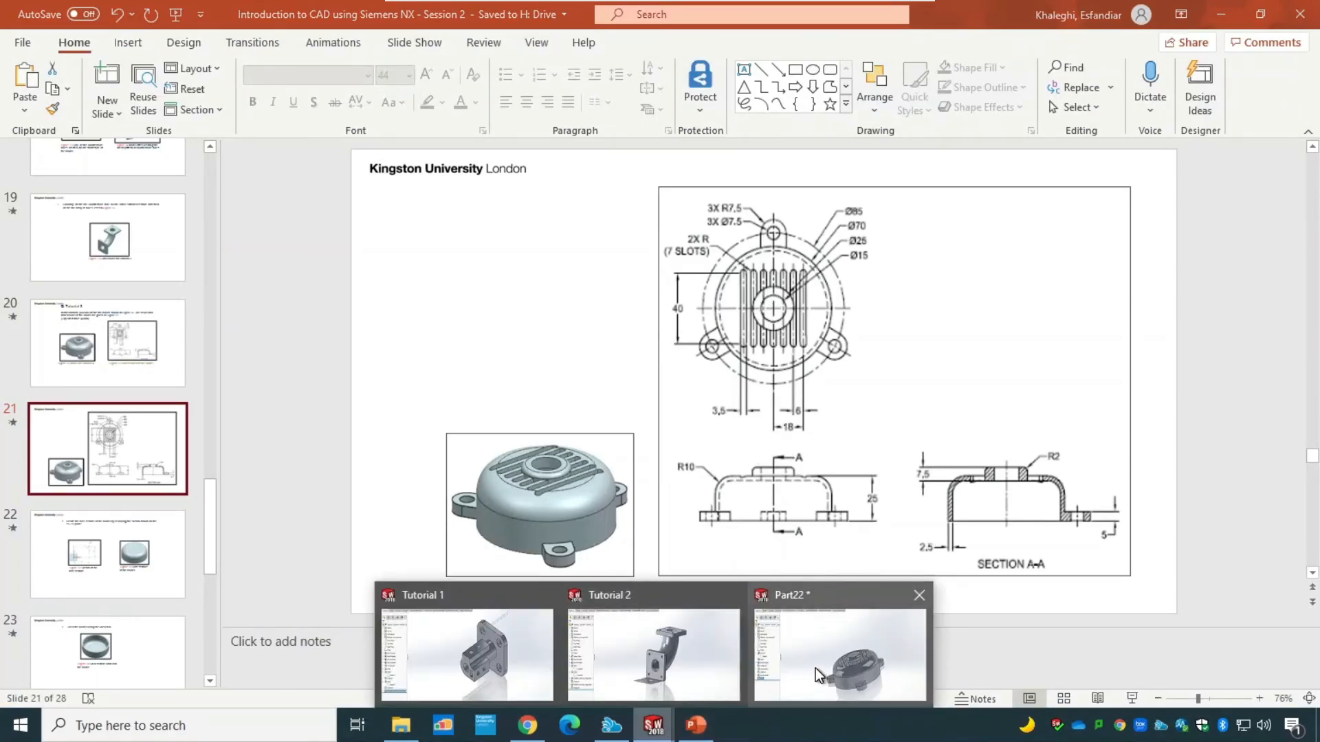
left_click(815, 668)
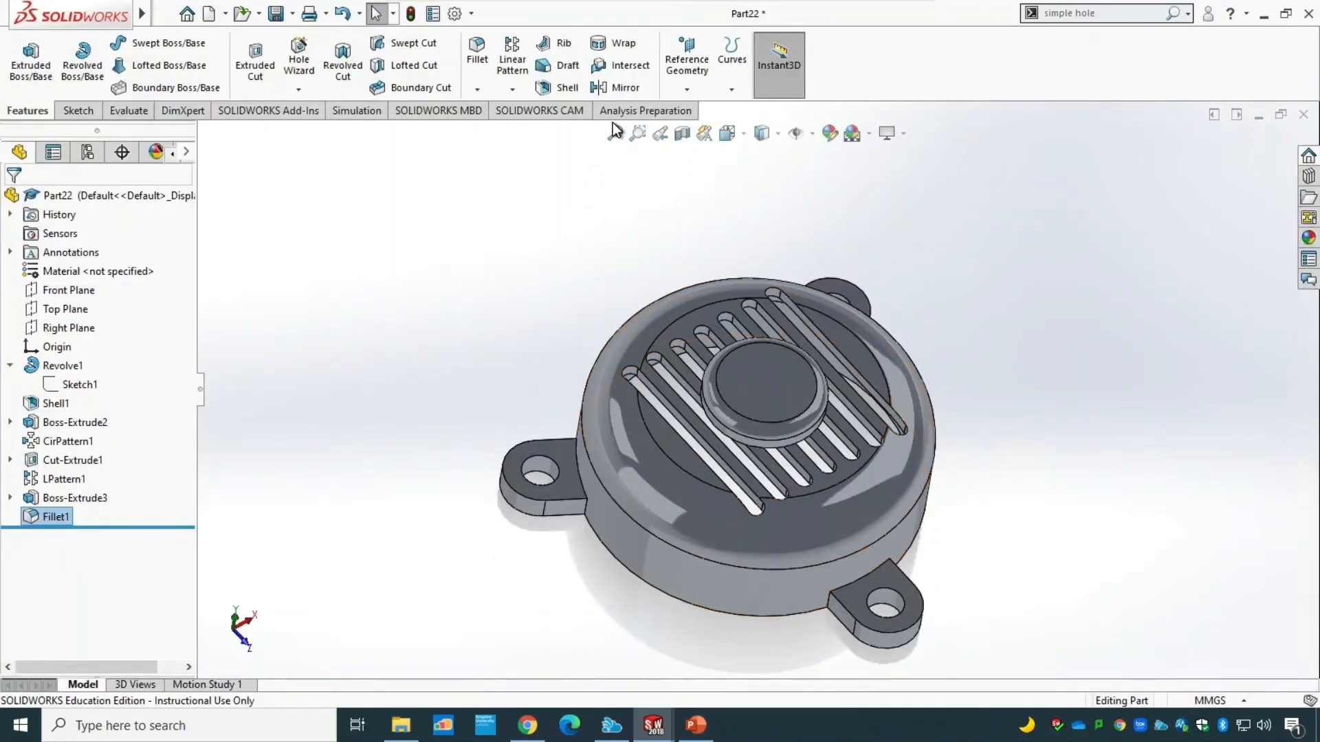
left_click(1107, 13)
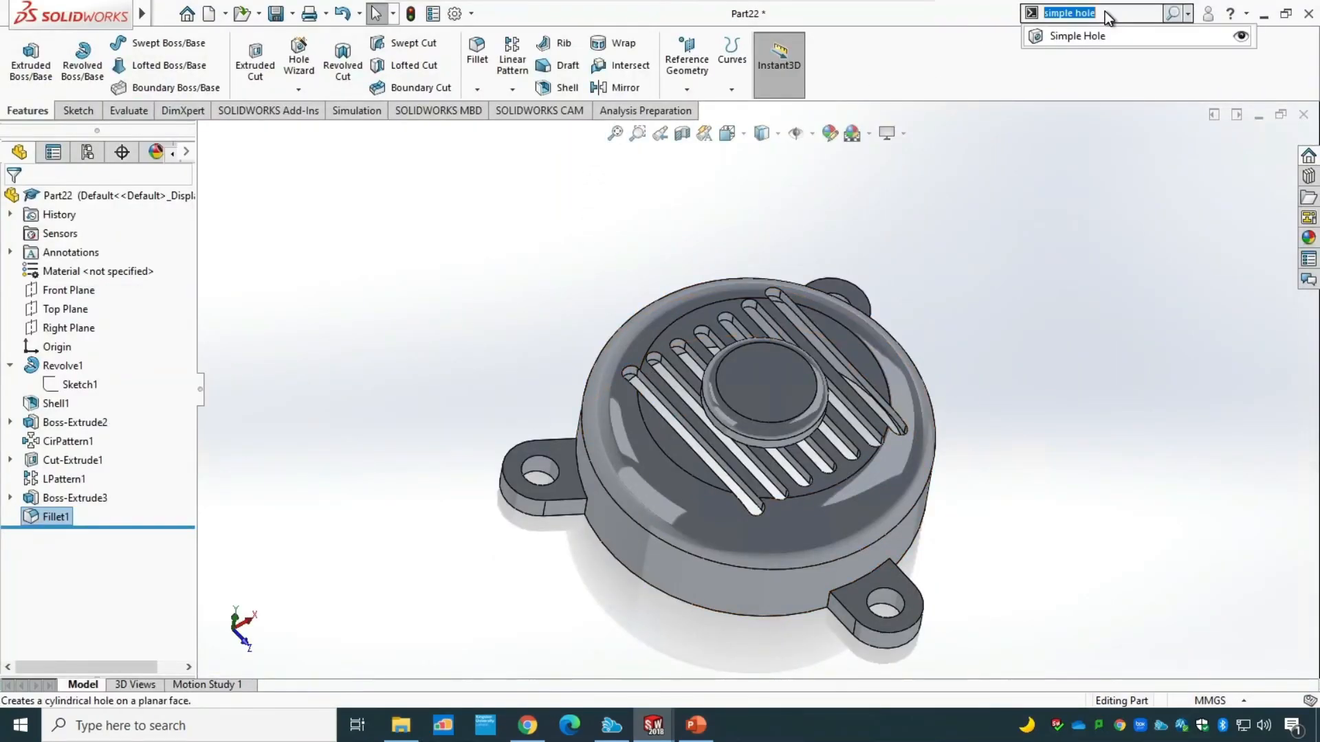
left_click(1104, 39)
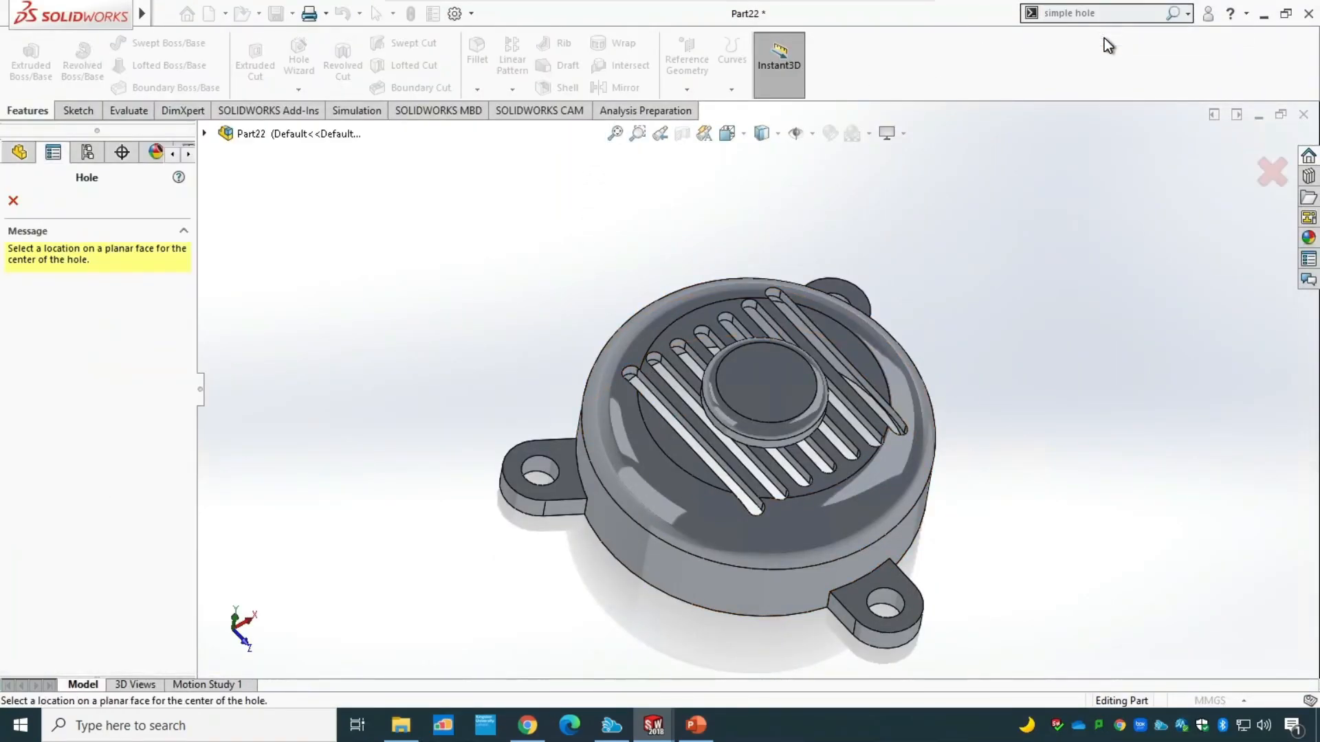
left_click(763, 386)
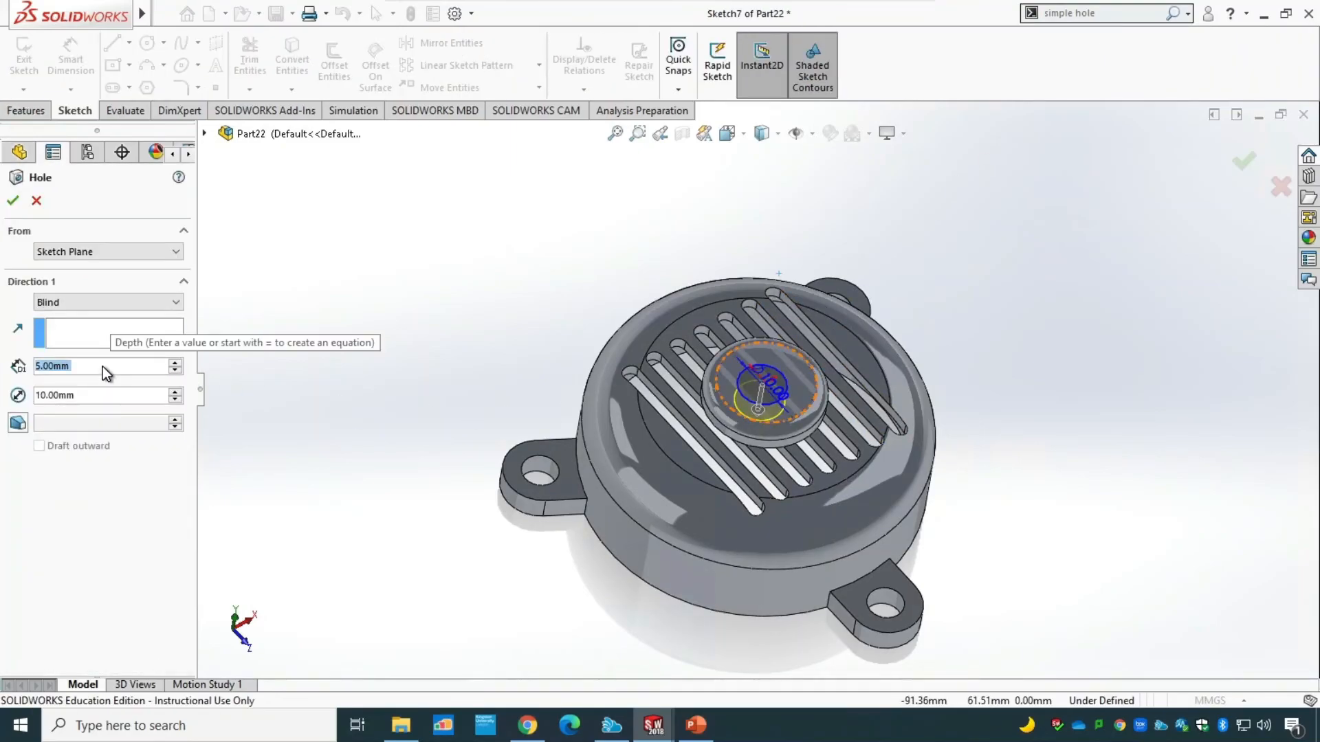
Set the hole's diameter to 15 mm with a Through All end condition and create it.
type("15")
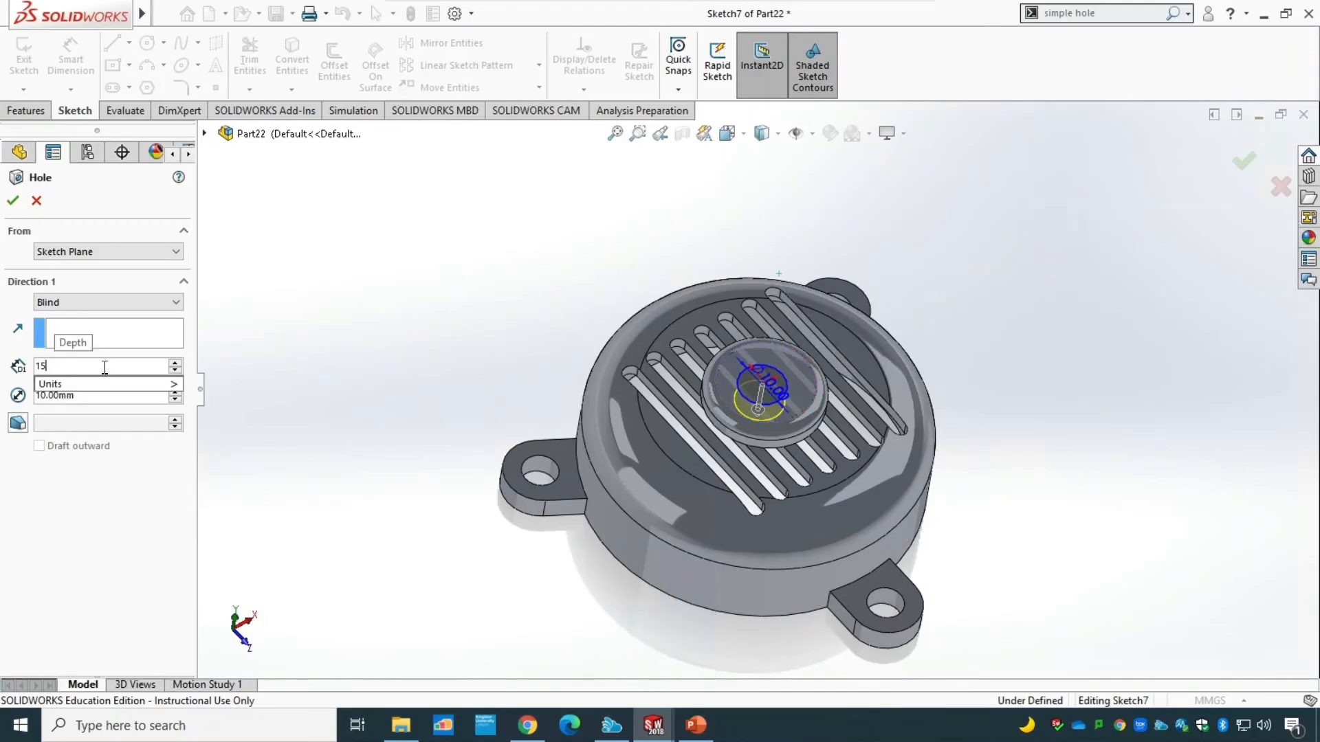
left_click(92, 396)
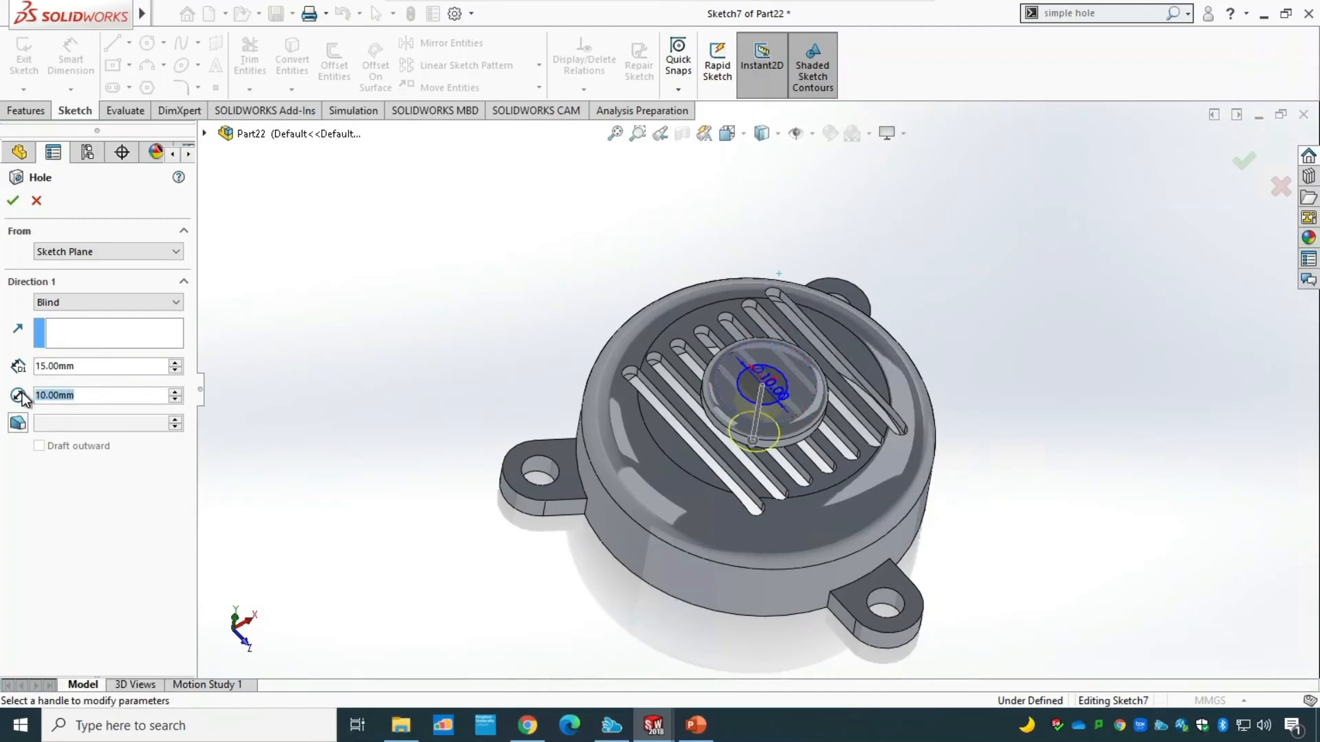
type("15")
left_click(55, 373)
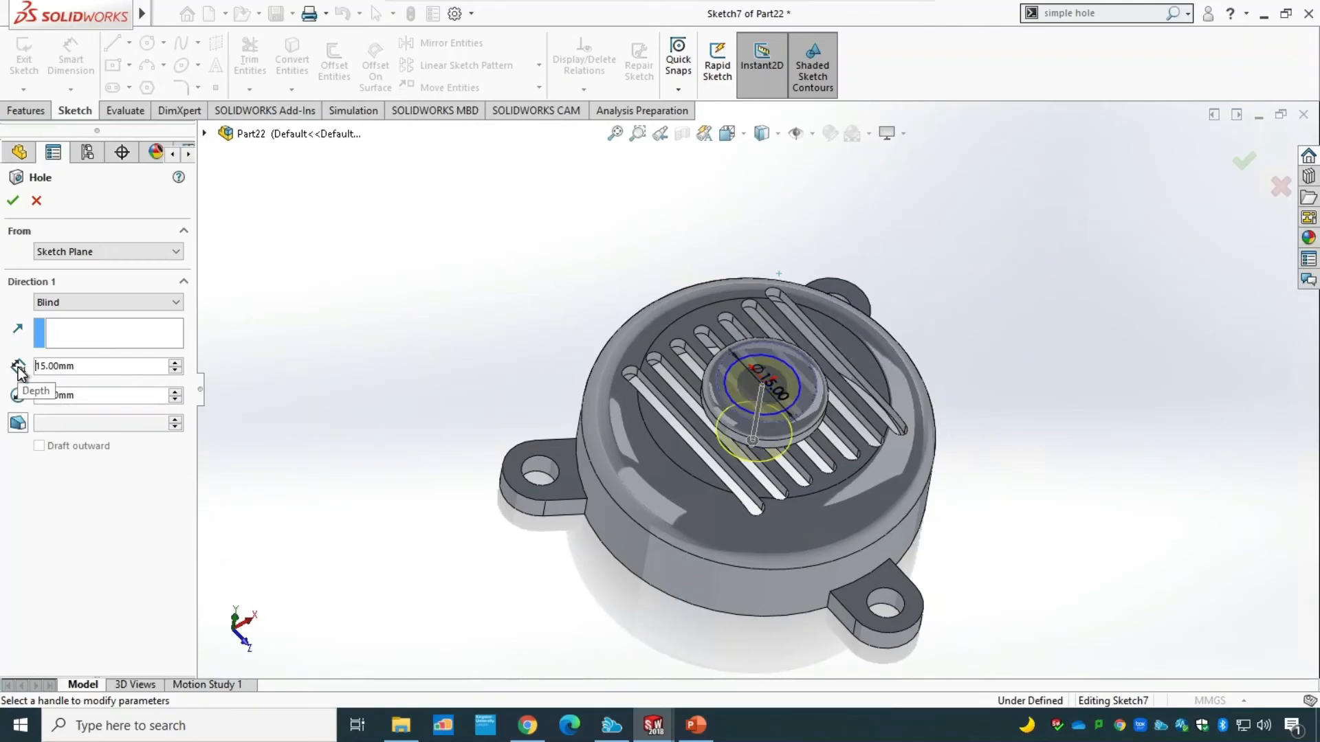
left_click(92, 303)
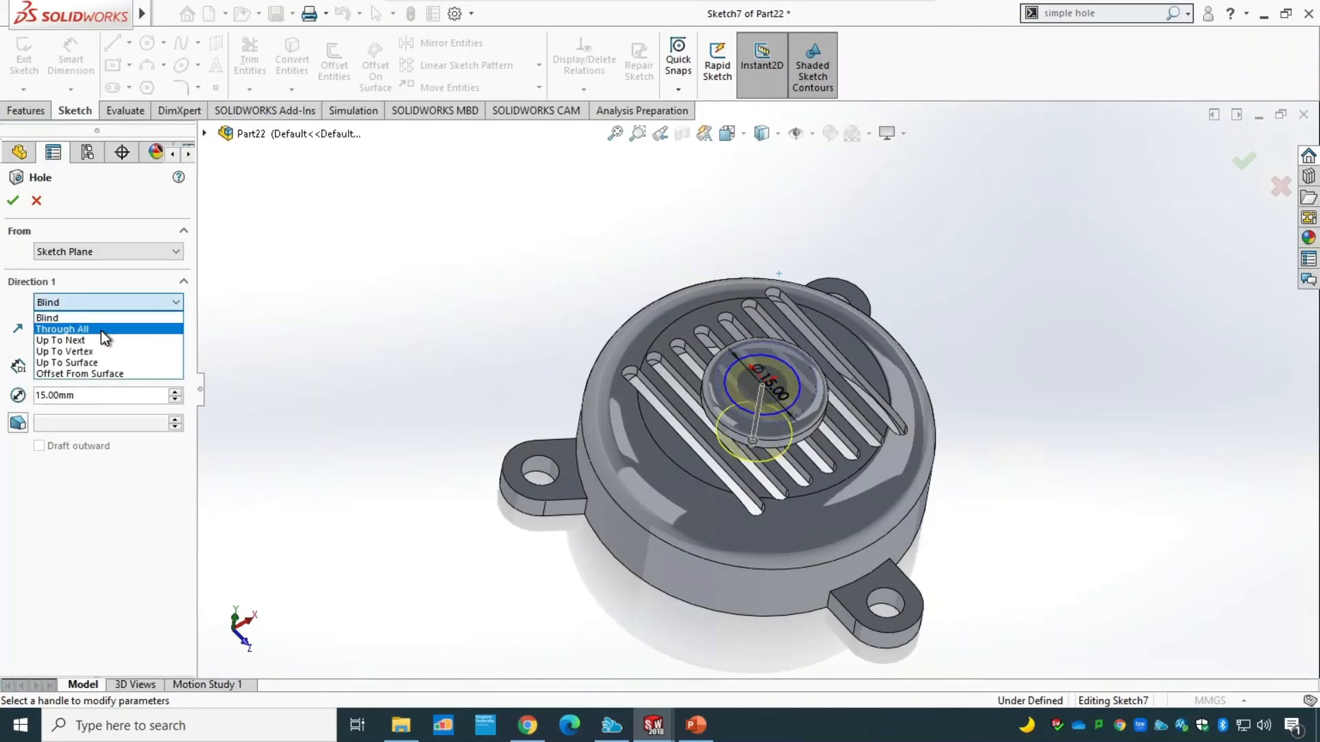
left_click(102, 331)
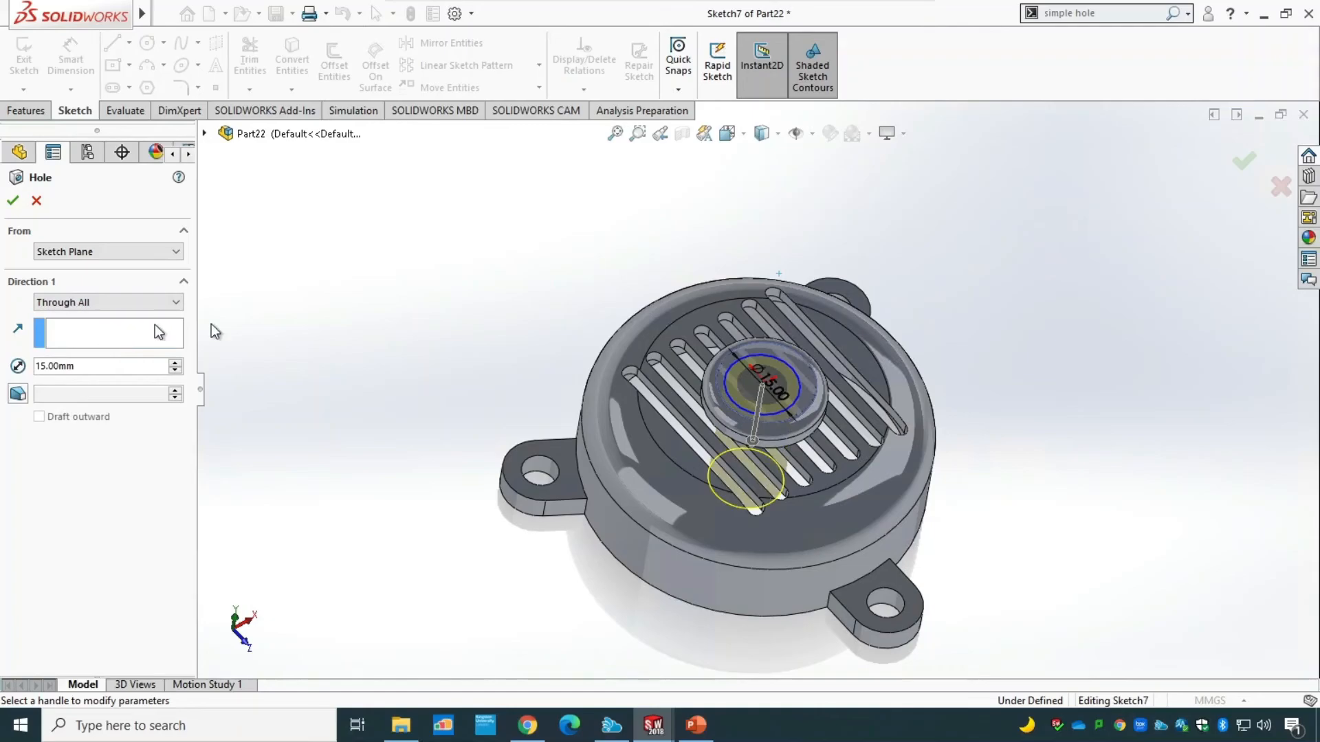
left_click(13, 201)
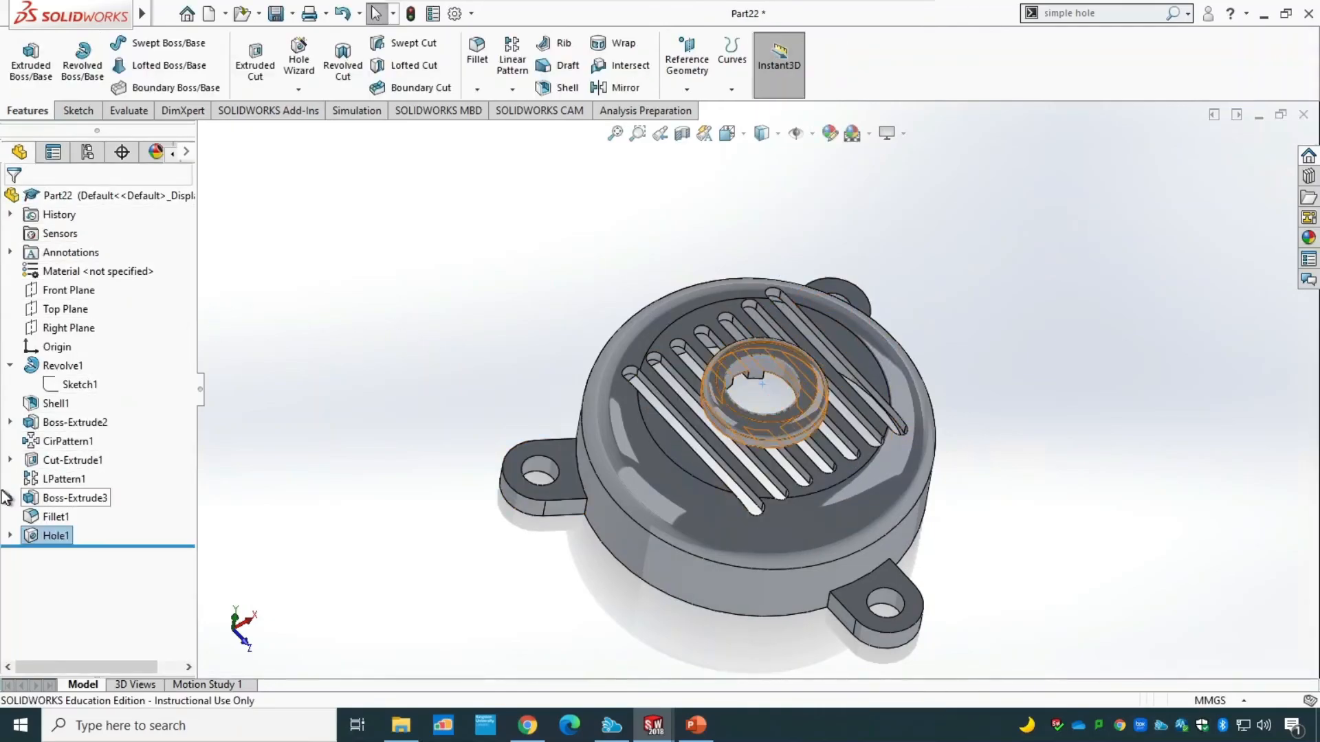
Open the hole's sketch for editing, face it straight on, and move the diameter dimension clear of the circle's centre.
left_click(10, 536)
left_click(56, 554)
right_click(56, 554)
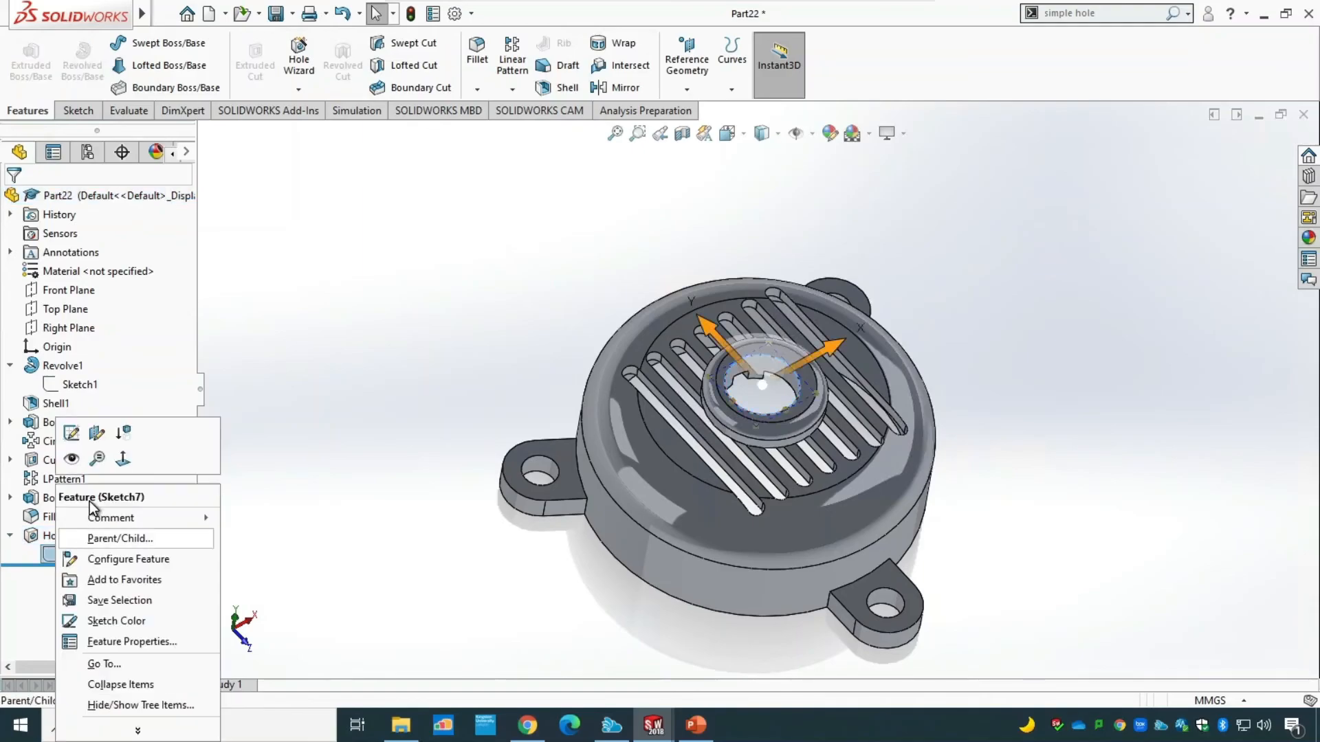
left_click(74, 433)
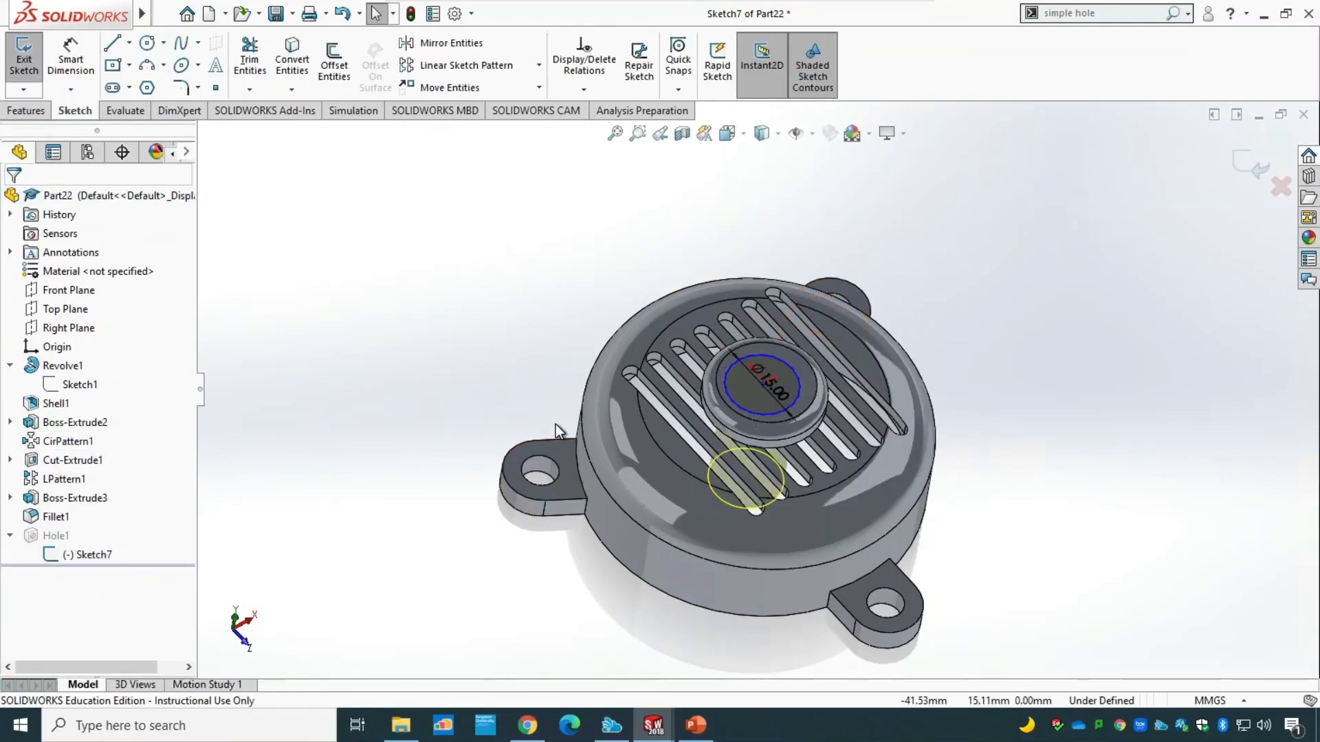
key("ctrl+8")
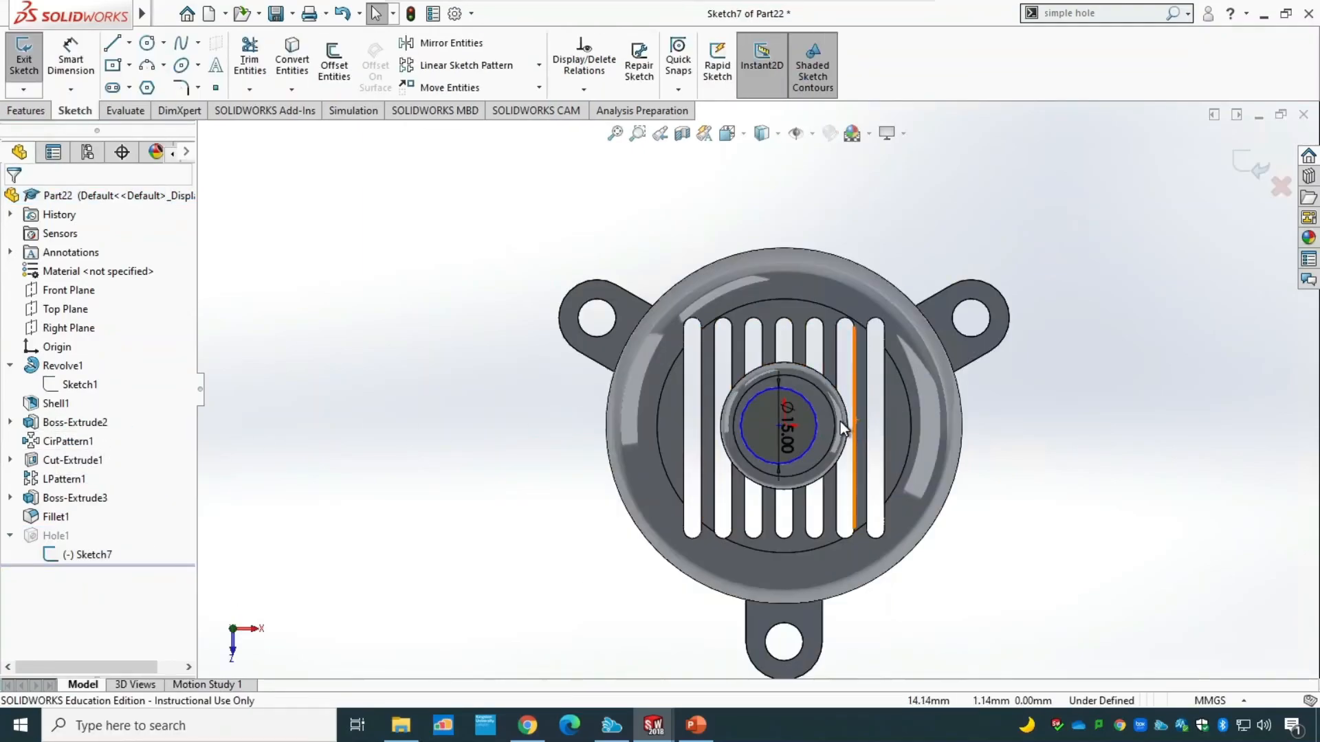
scroll(831, 423, "down", 5)
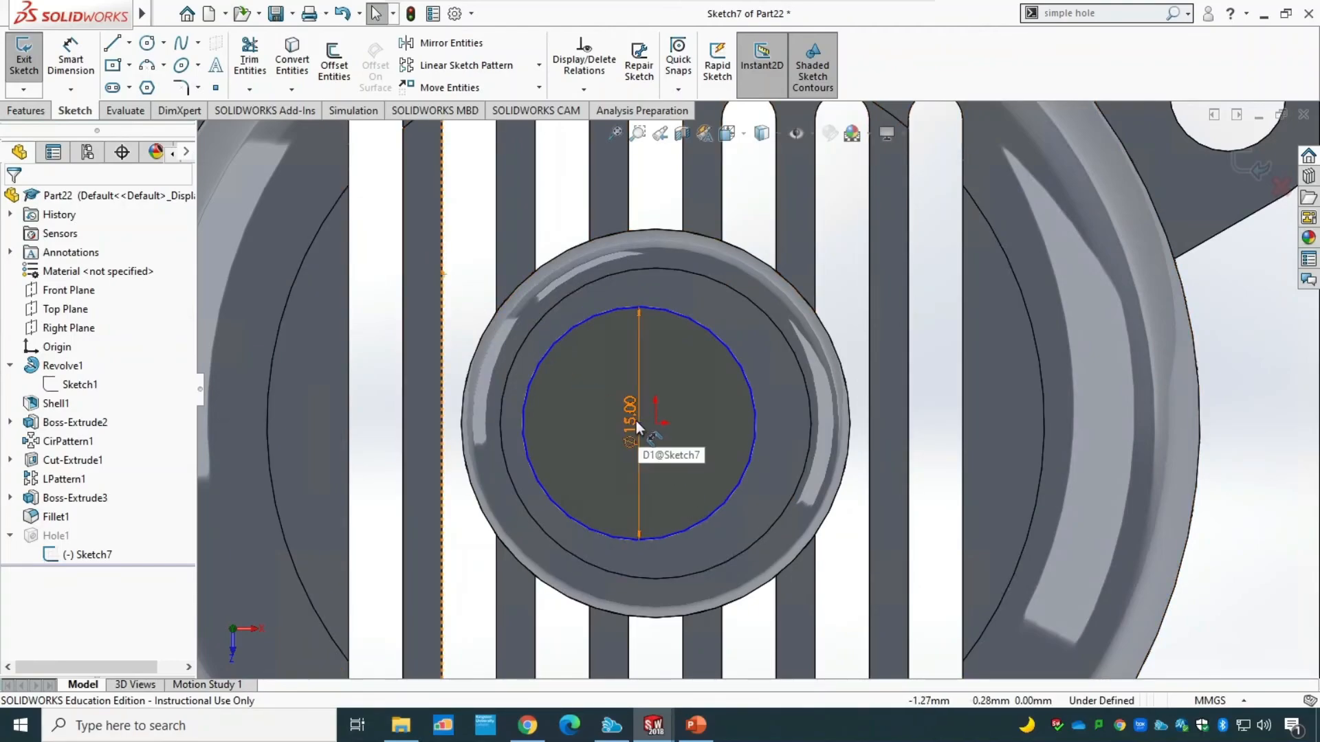
left_click(638, 423)
left_click_drag(602, 424, 675, 210)
key("Escape")
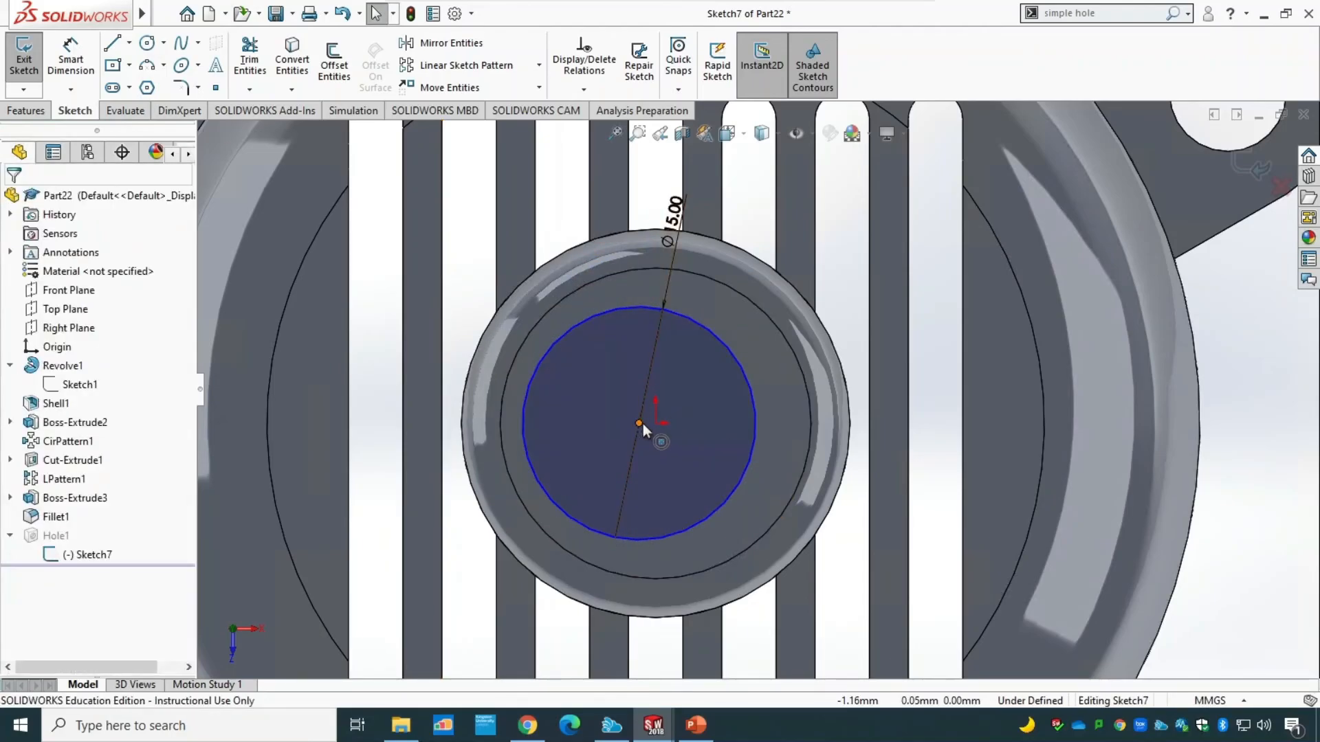
Make the hole circle's centre coincident with the origin and exit the sketch.
left_click_drag(642, 424, 657, 422)
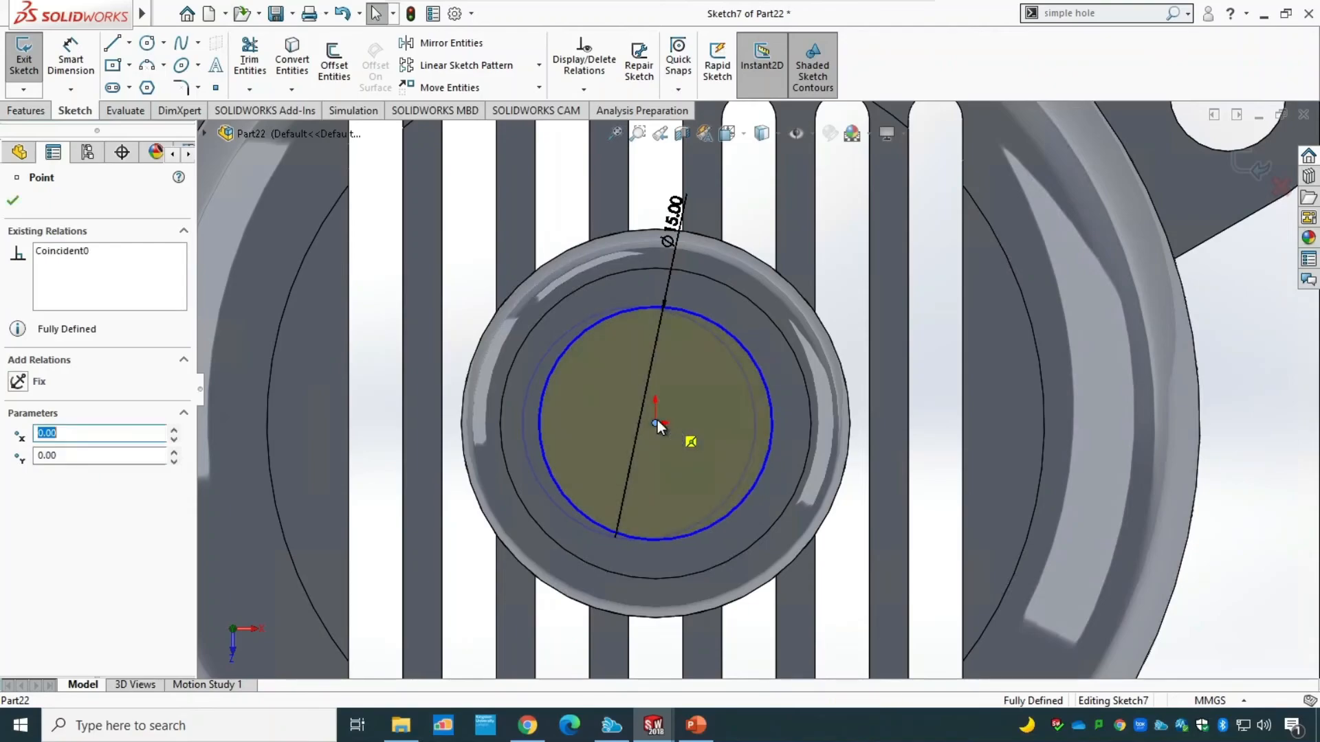
left_click(14, 200)
left_click(35, 68)
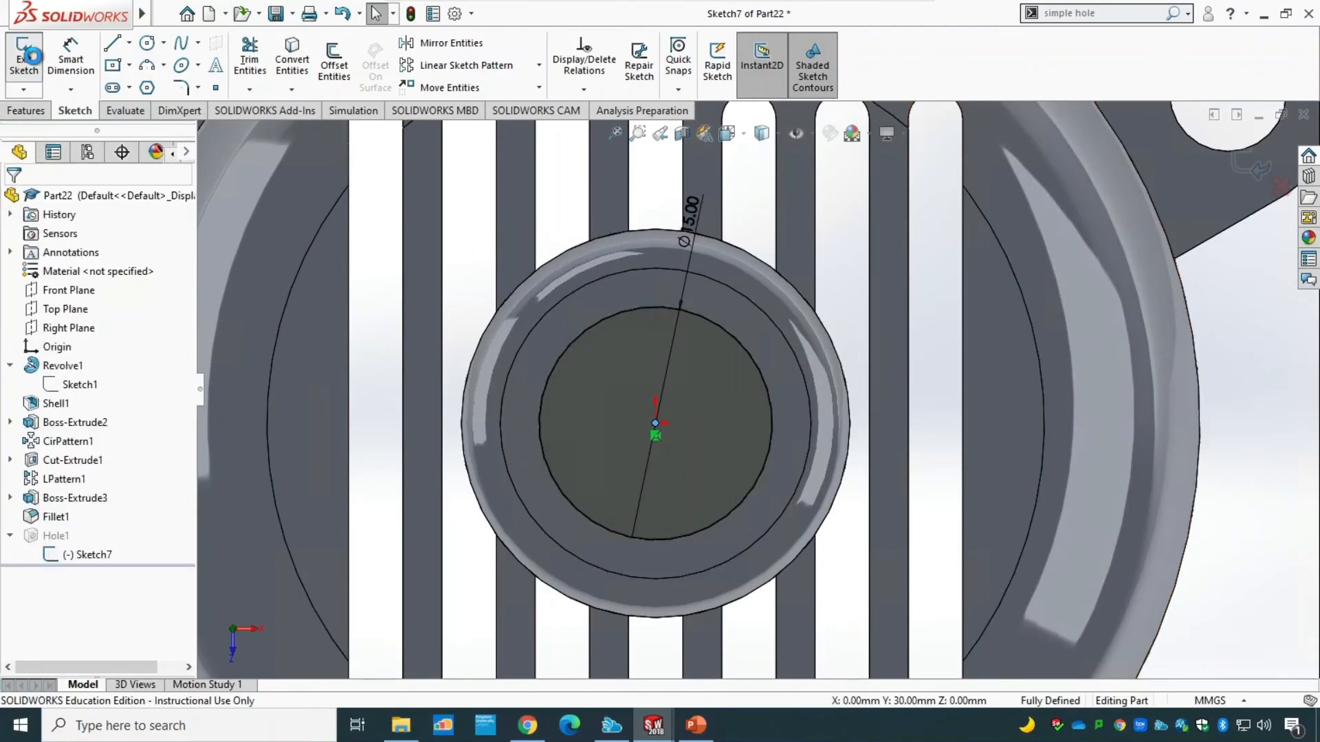
key("f")
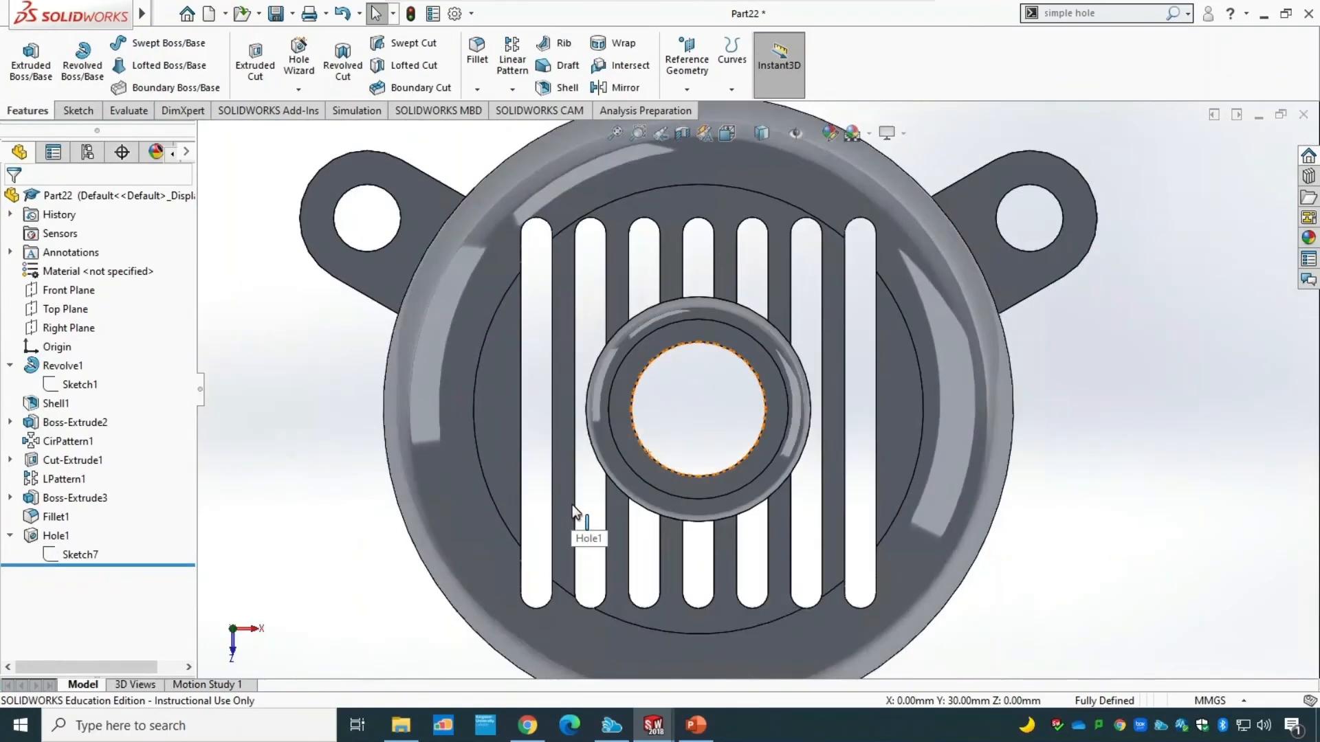
Examine the cover's hollow underside and compare it with the section view of the PowerPoint drawing.
middle_click_drag(969, 495, 885, 356)
middle_click_drag(1047, 369, 989, 415)
middle_click_drag(970, 462, 946, 262)
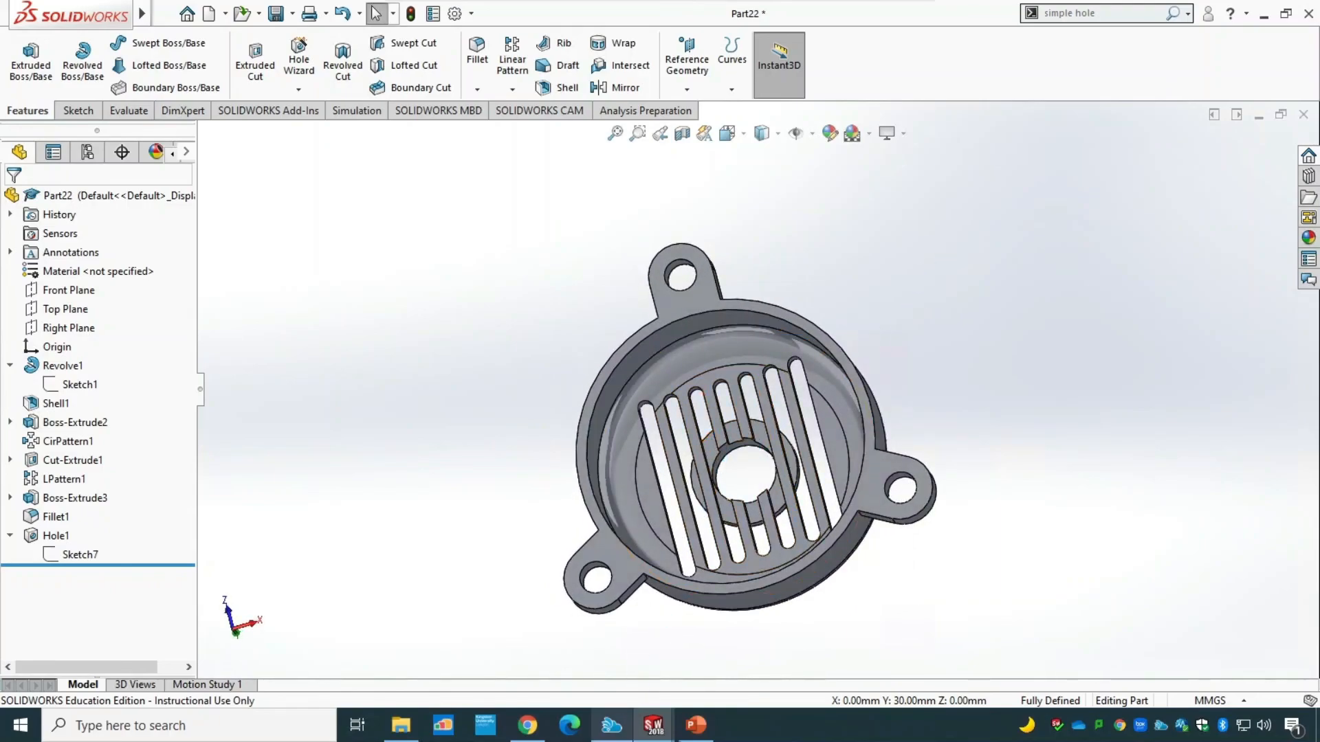
left_click(696, 728)
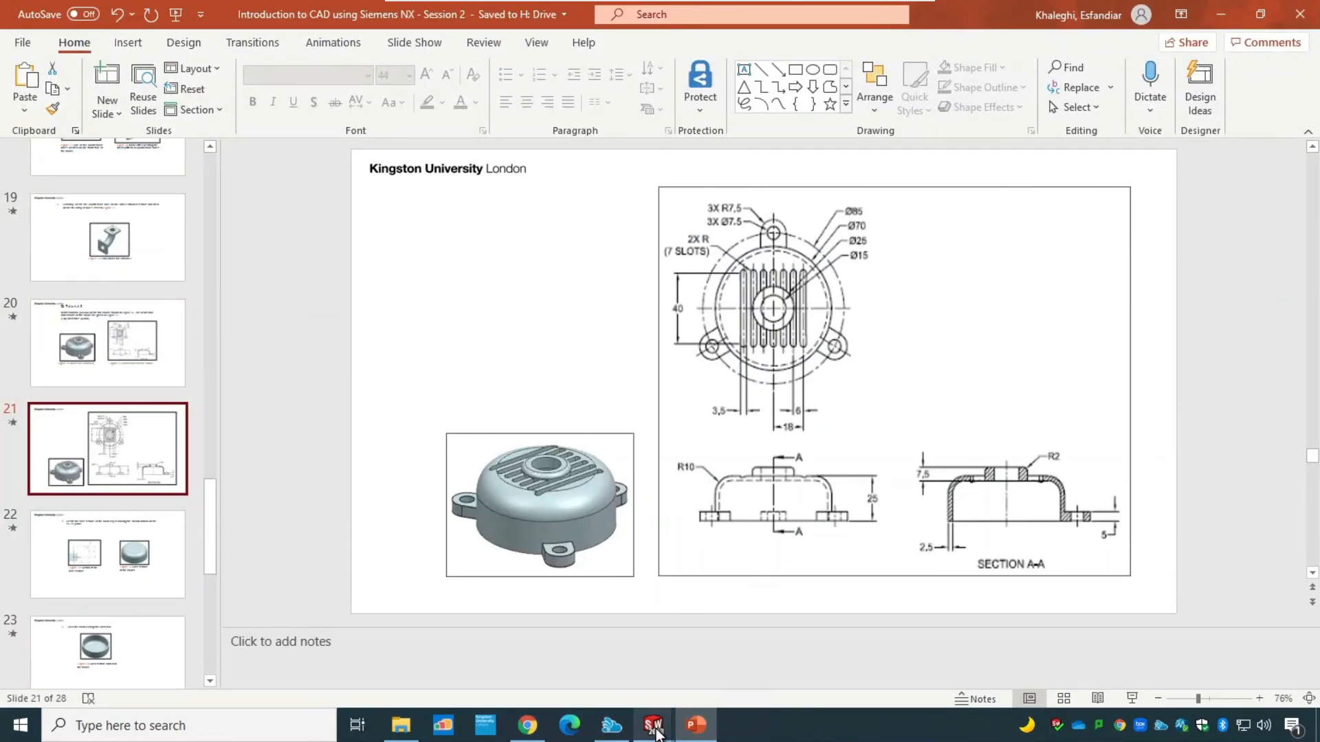
mouse_move(653, 725)
left_click(825, 660)
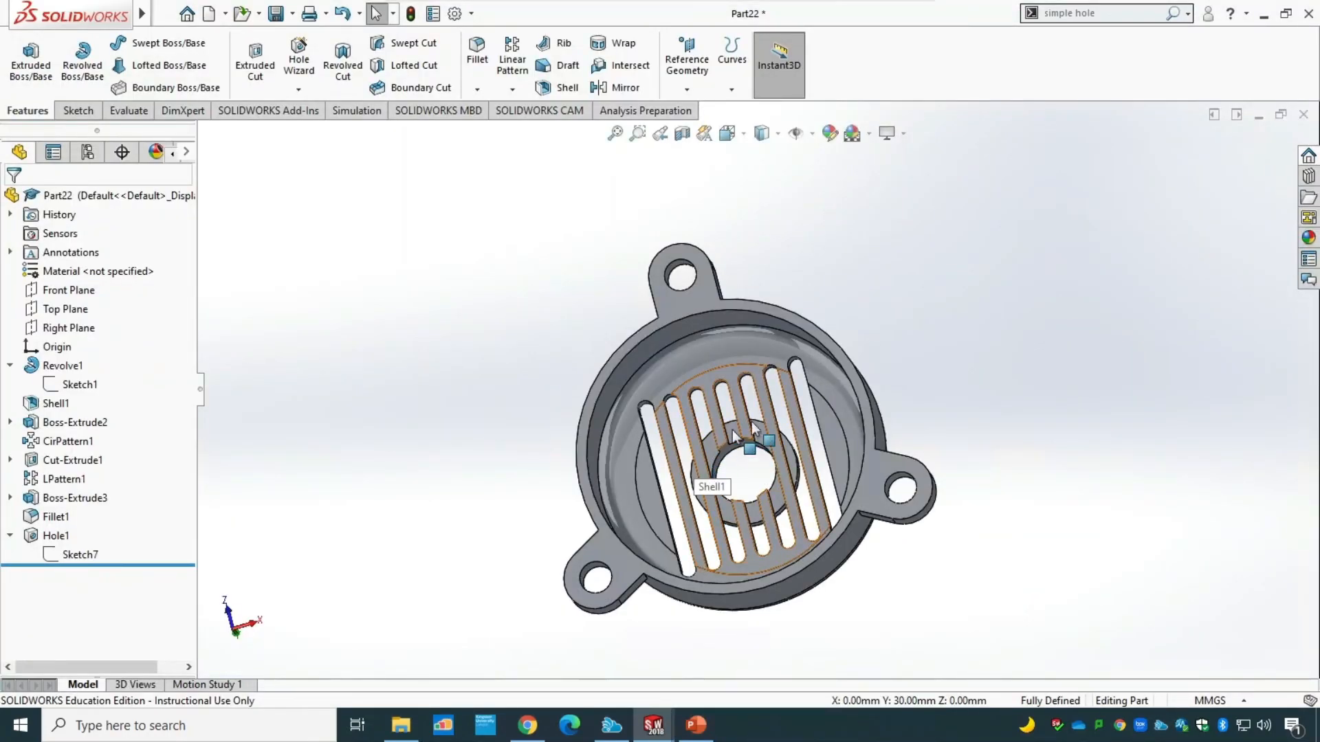
middle_click_drag(978, 551, 923, 551)
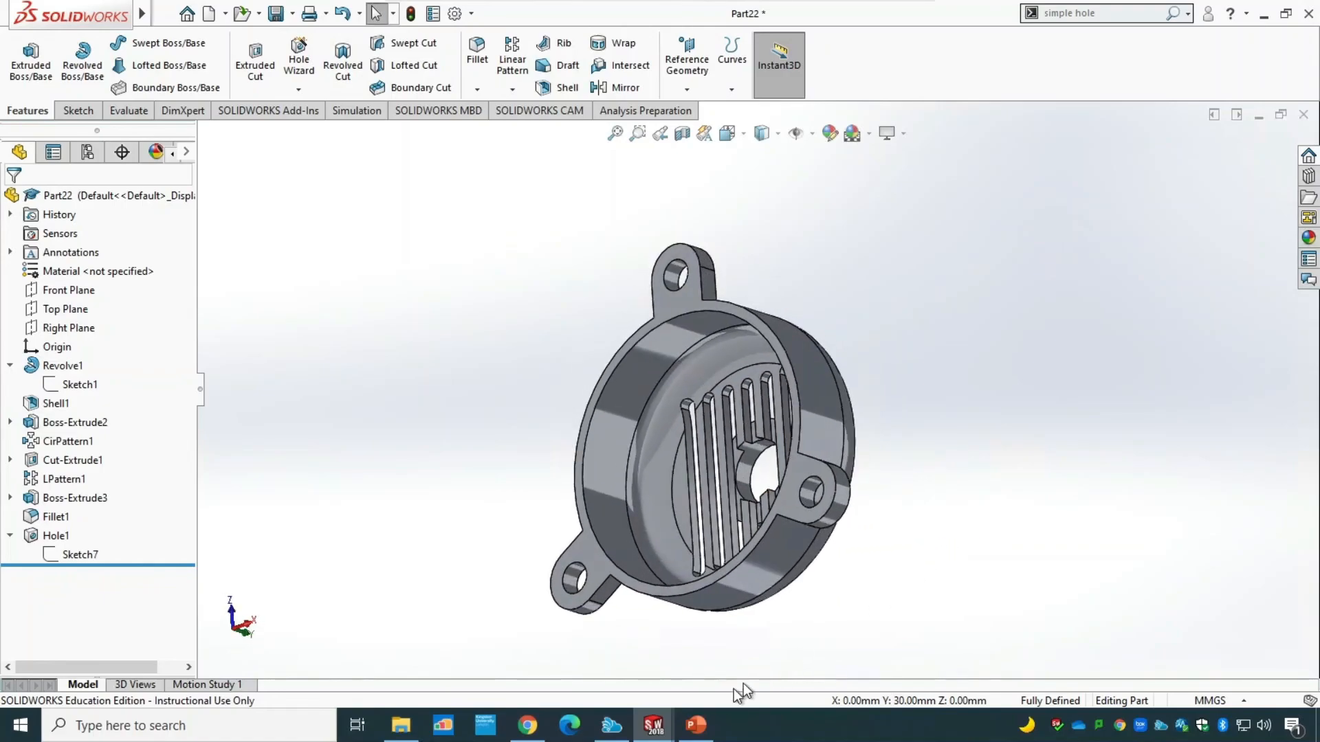
Check the PowerPoint drawing, return to SOLIDWORKS, and section the cover at the Front Plane in front view.
left_click(695, 725)
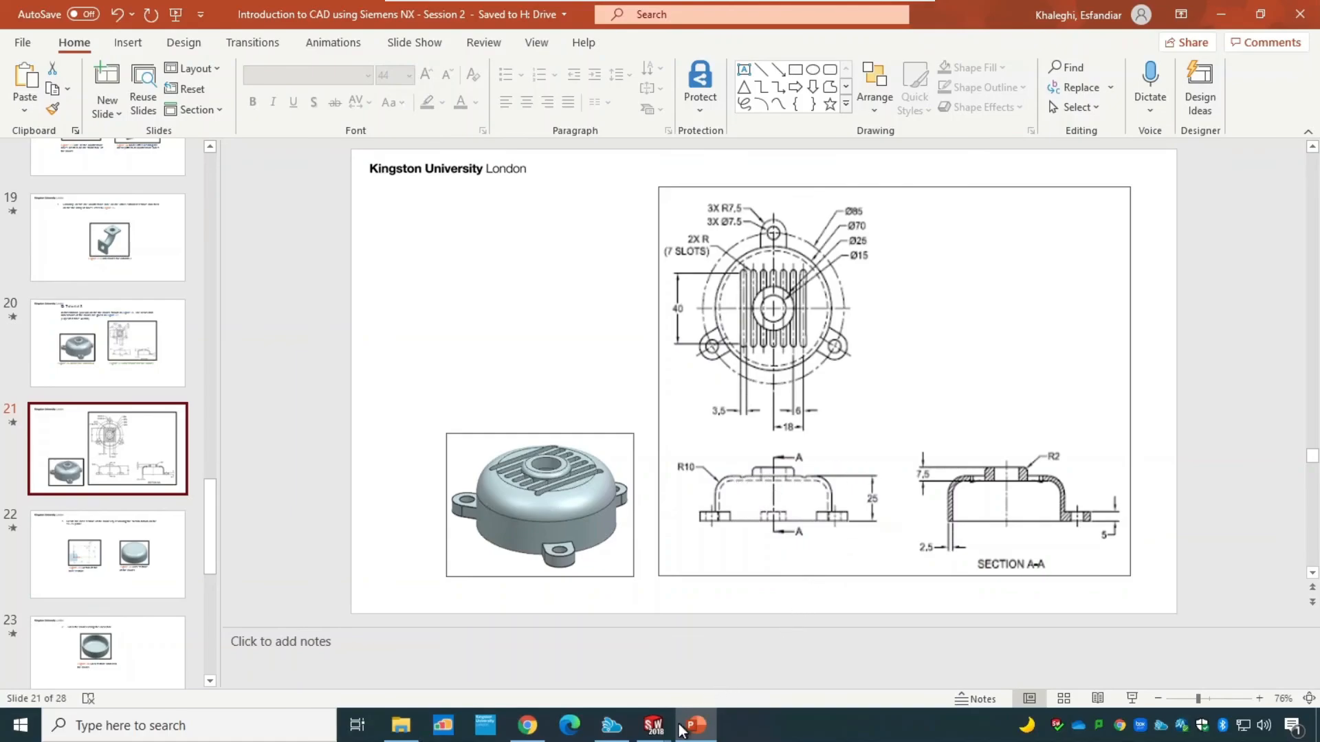
mouse_move(665, 727)
left_click(855, 601)
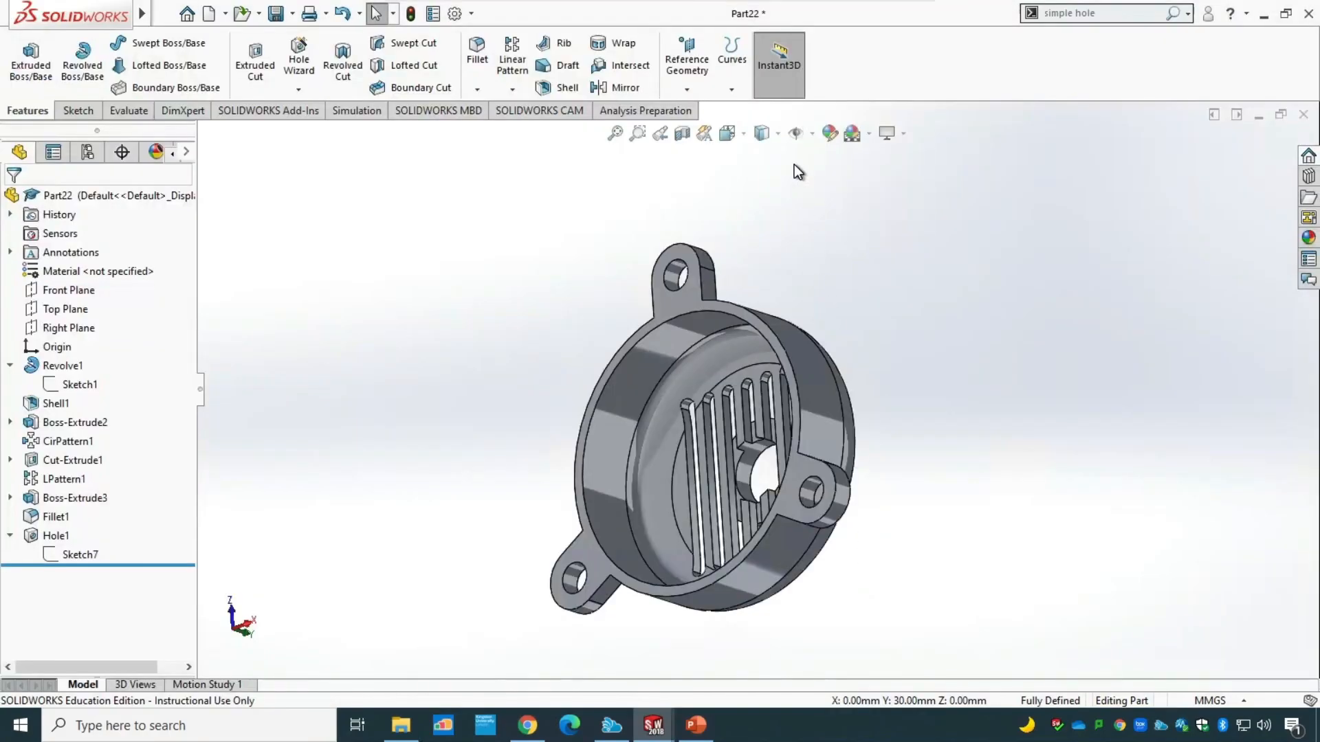
left_click(777, 135)
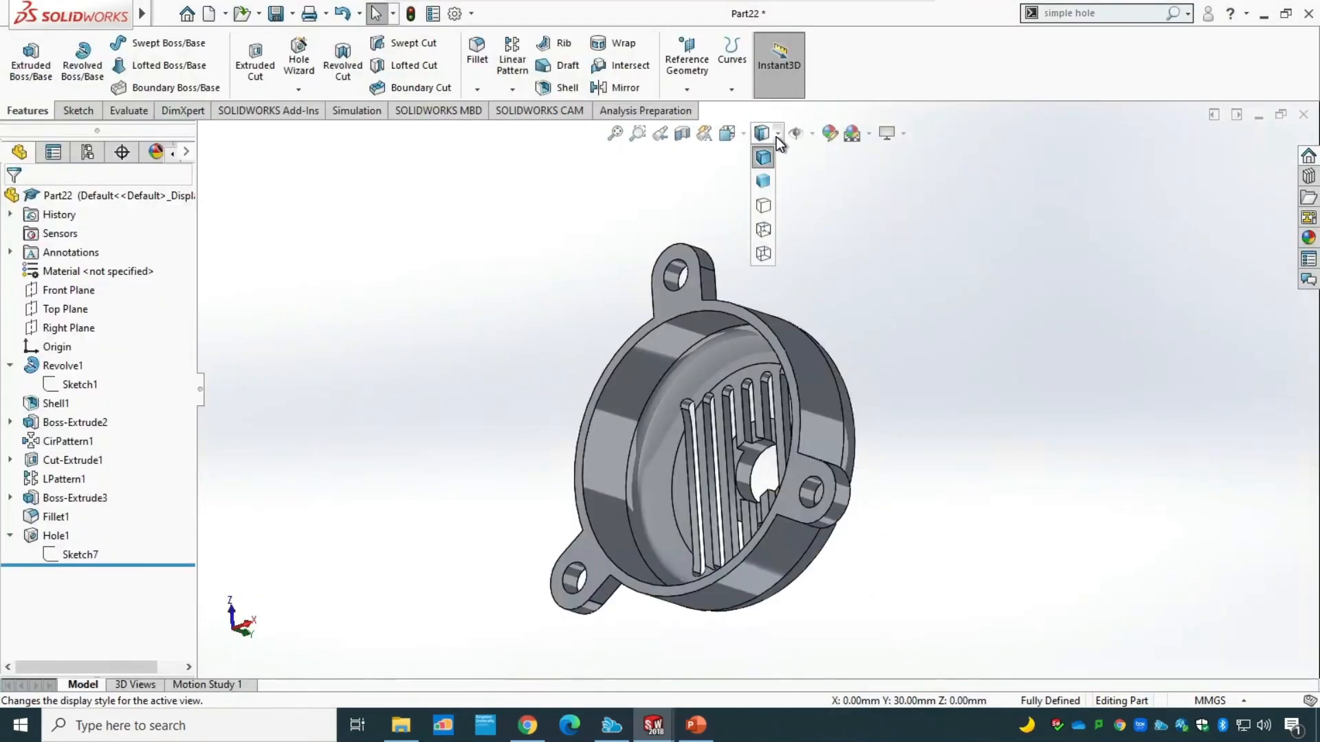
left_click(744, 135)
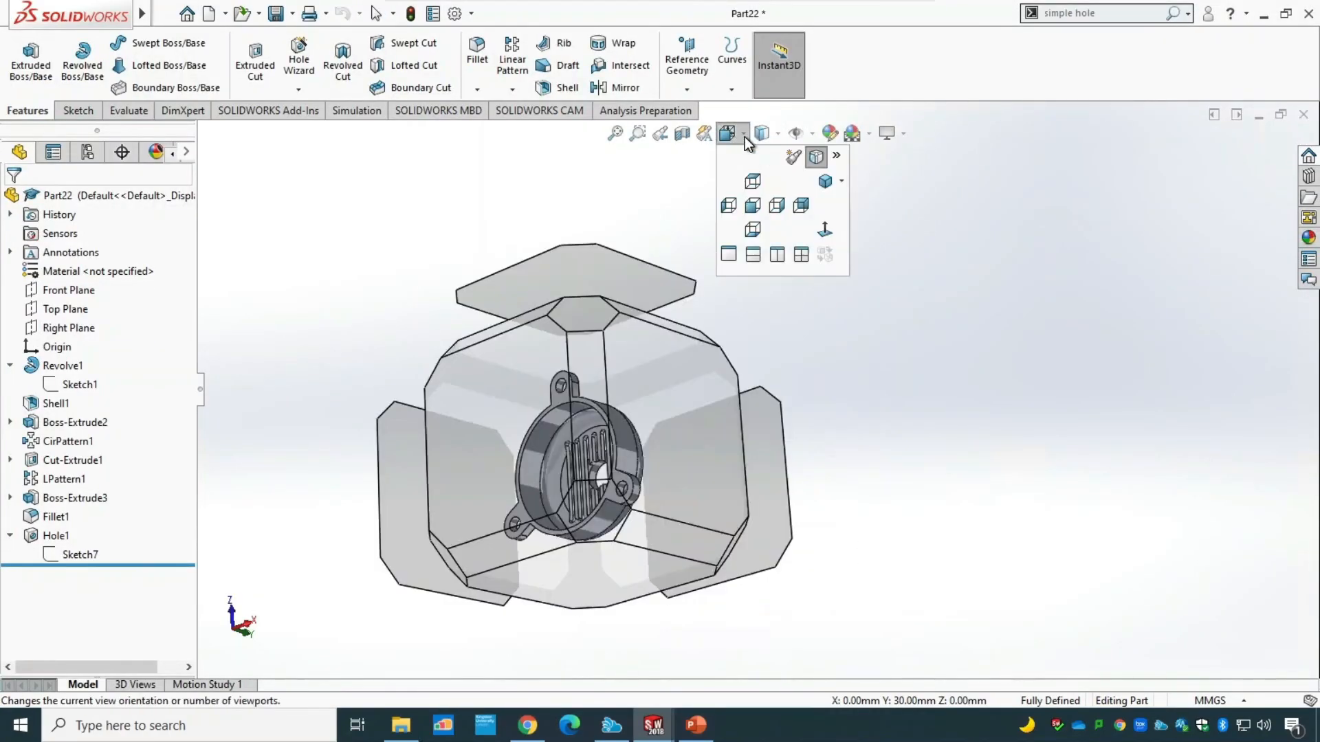
left_click(754, 206)
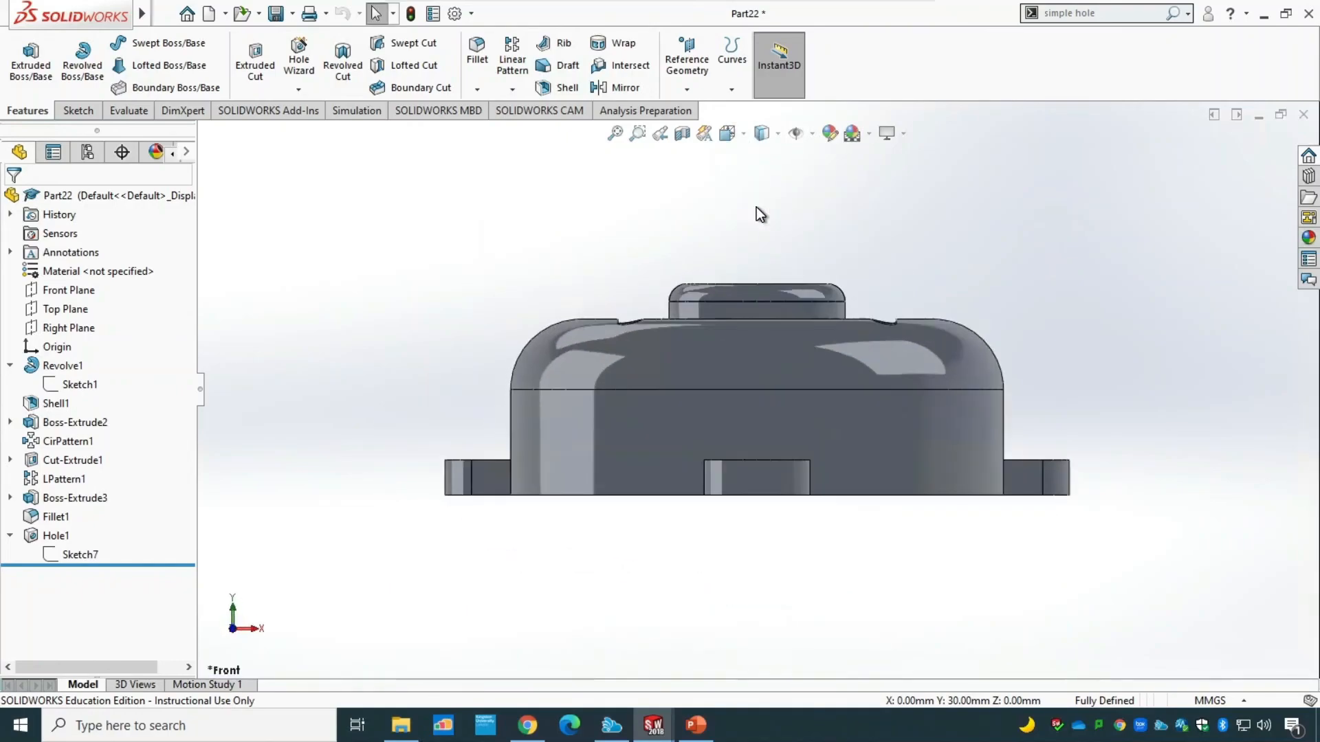
left_click(682, 135)
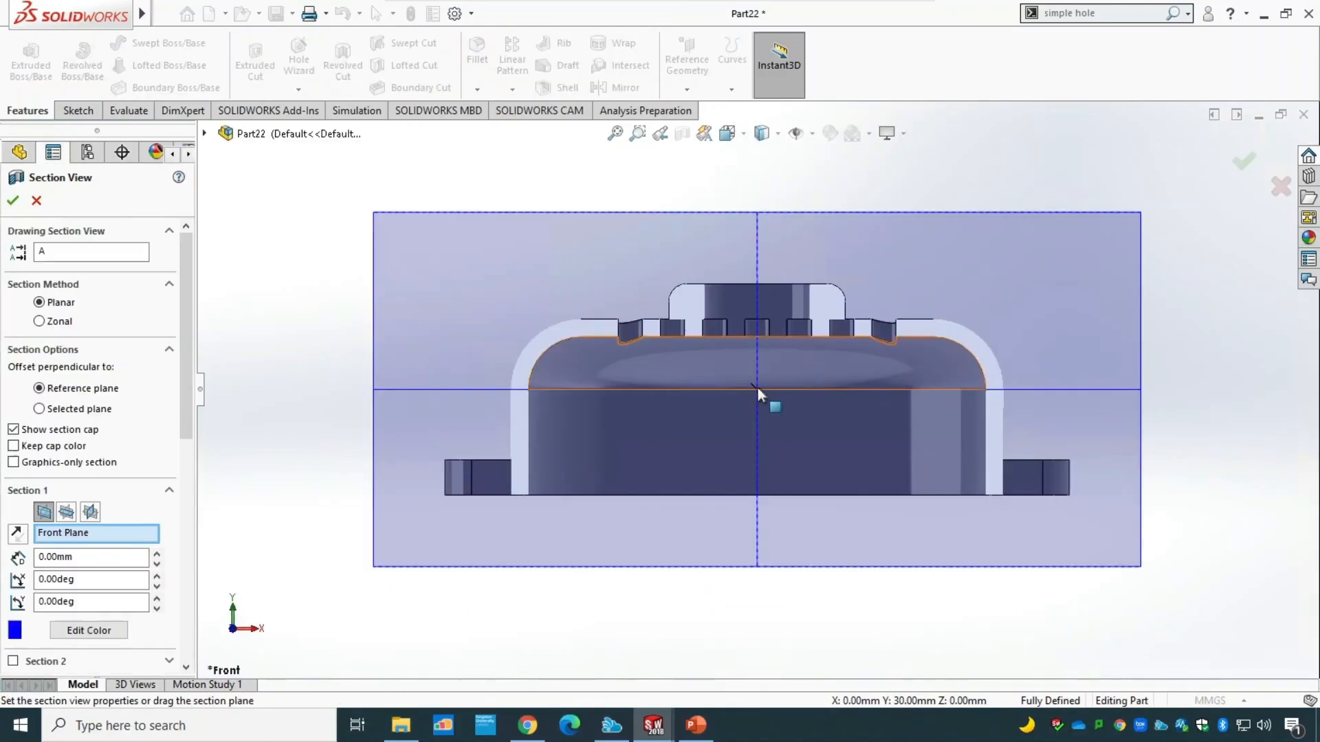
left_click(12, 201)
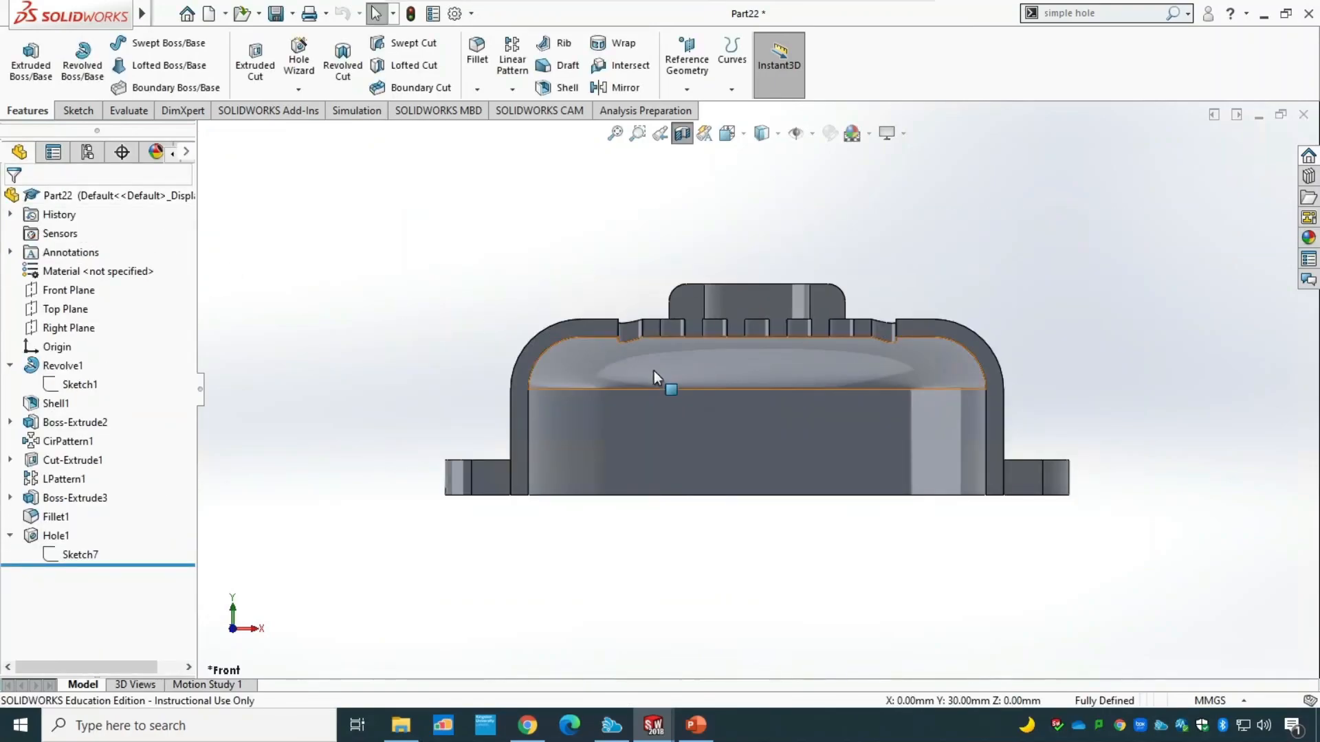
mouse_move(1007, 266)
middle_mouse_down()
mouse_move(1025, 309)
mouse_move(1004, 247)
mouse_move(1008, 263)
middle_mouse_up()
key("Escape")
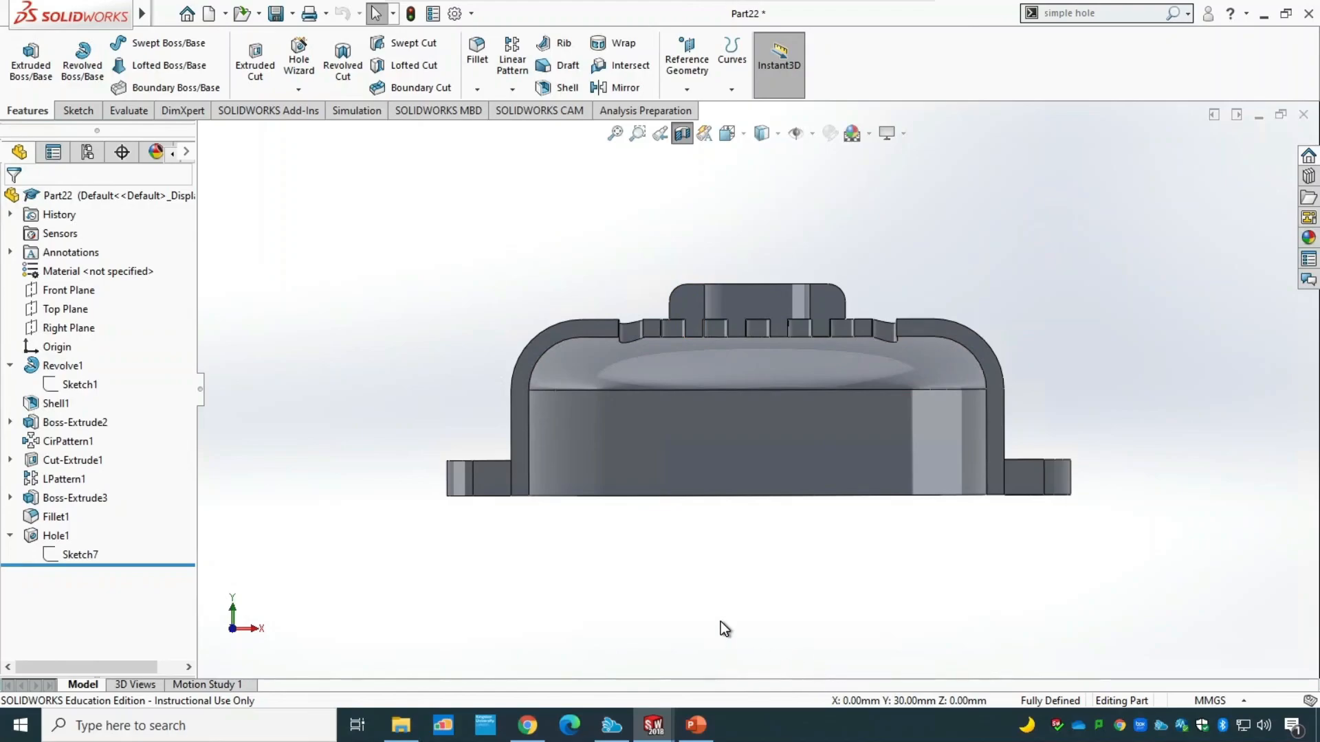
Compare the sectioned cover with Section A-A in the PowerPoint drawing, then examine the boss's underside at the slots in SOLIDWORKS.
left_click(696, 725)
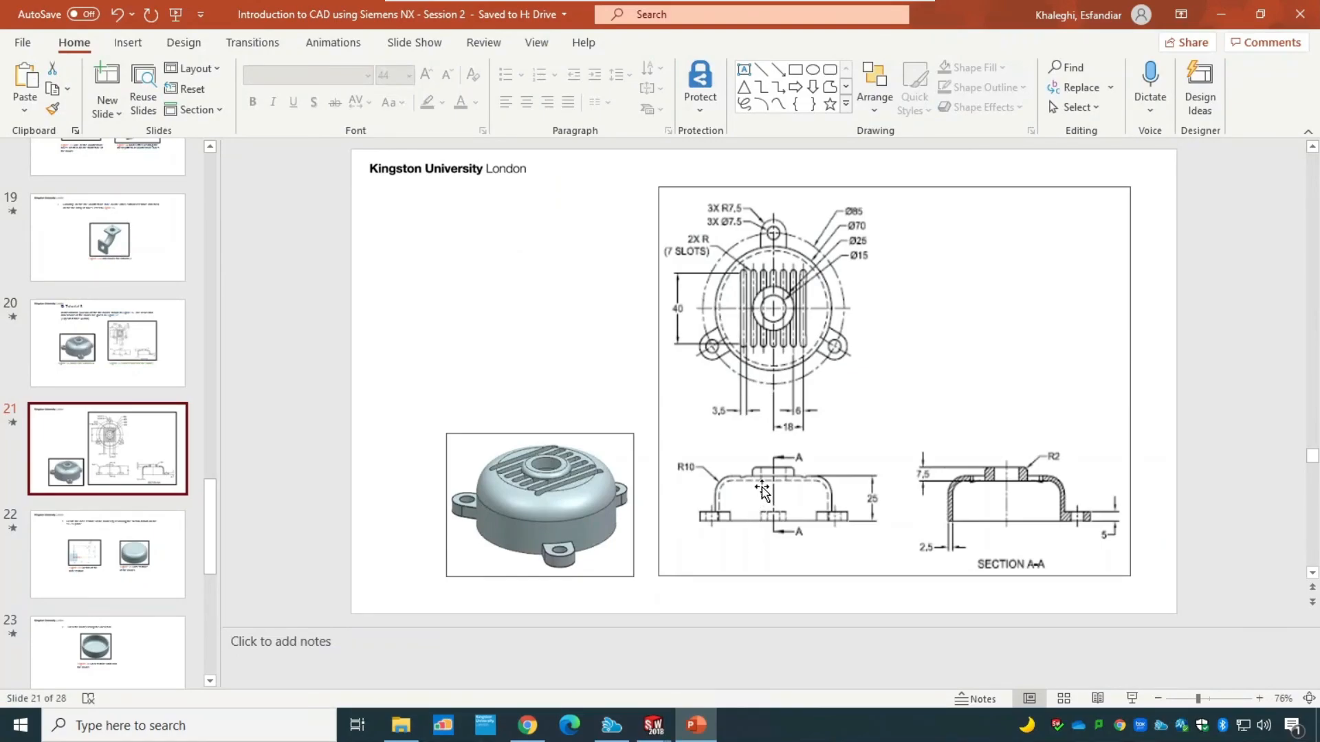
mouse_move(653, 724)
left_click(811, 656)
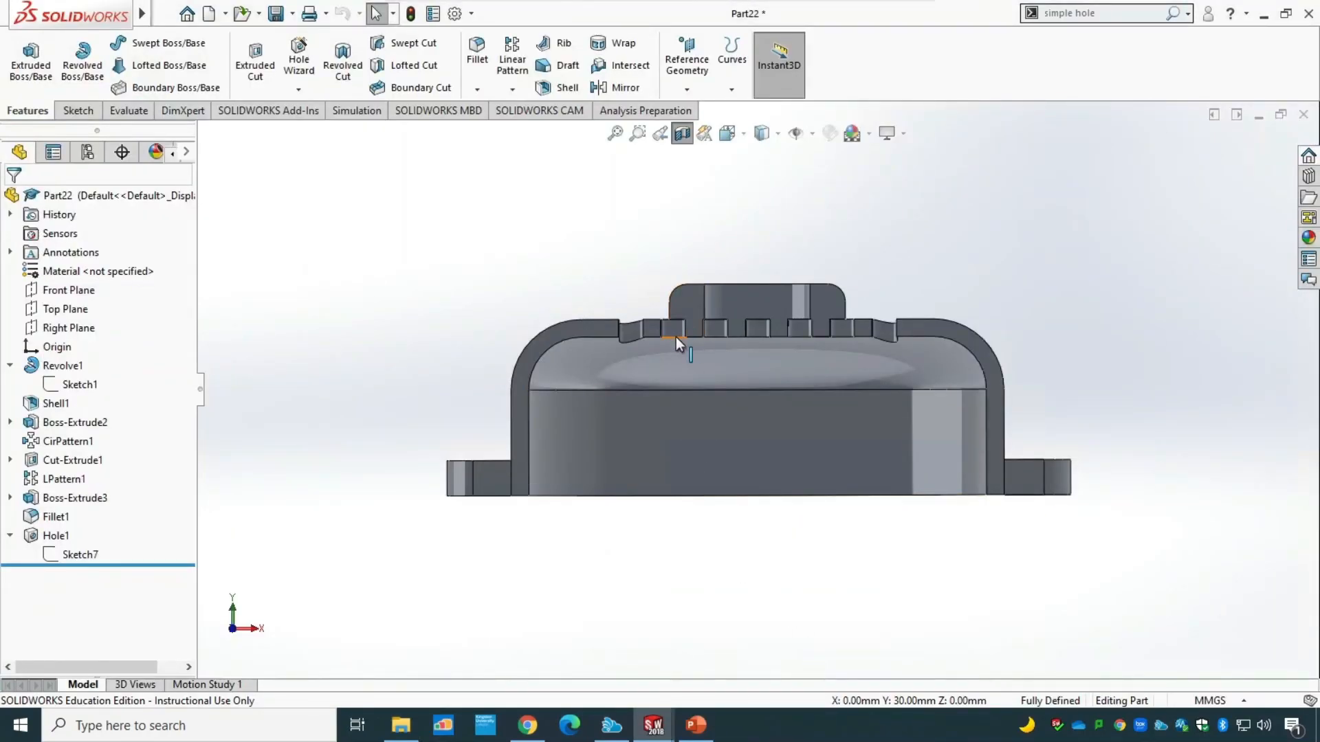
middle_click_drag(957, 247, 931, 222)
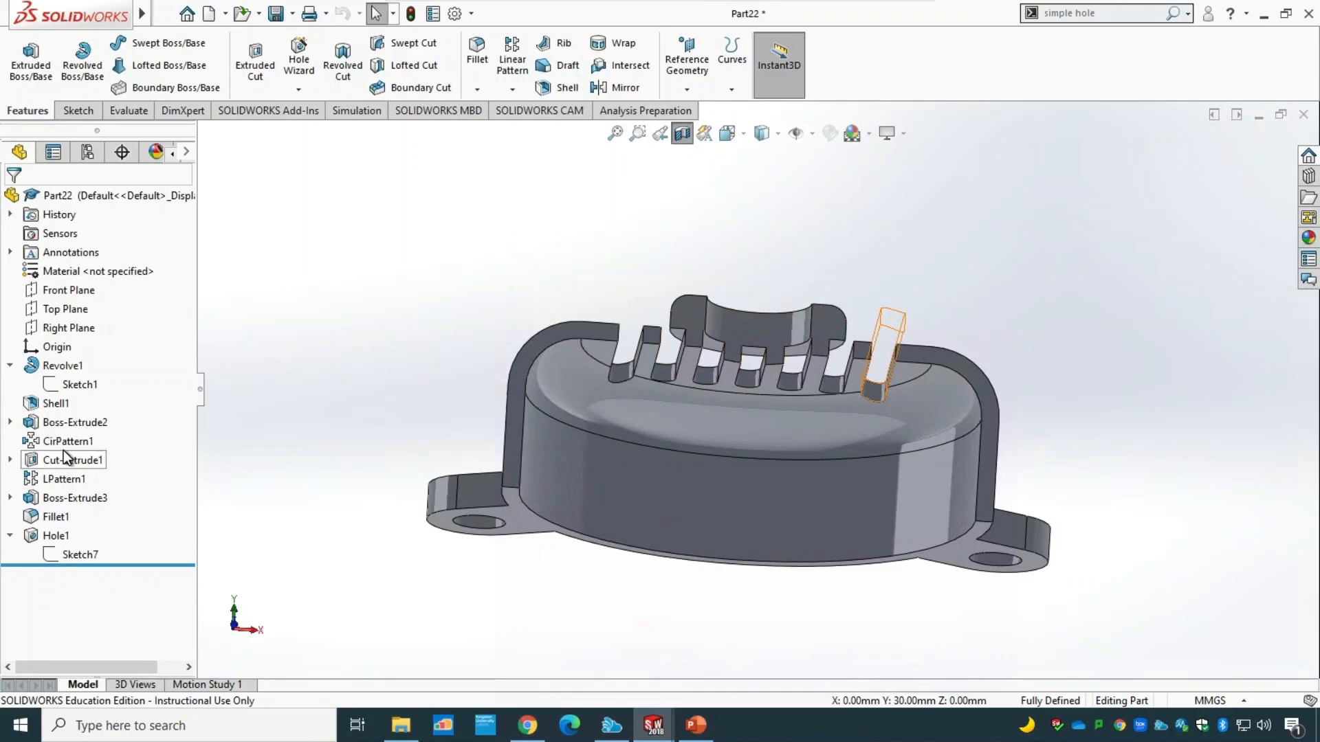
Edit the central boss extrusion to add a second direction with a Blind depth of 2.5 mm.
left_click(60, 503)
right_click(61, 504)
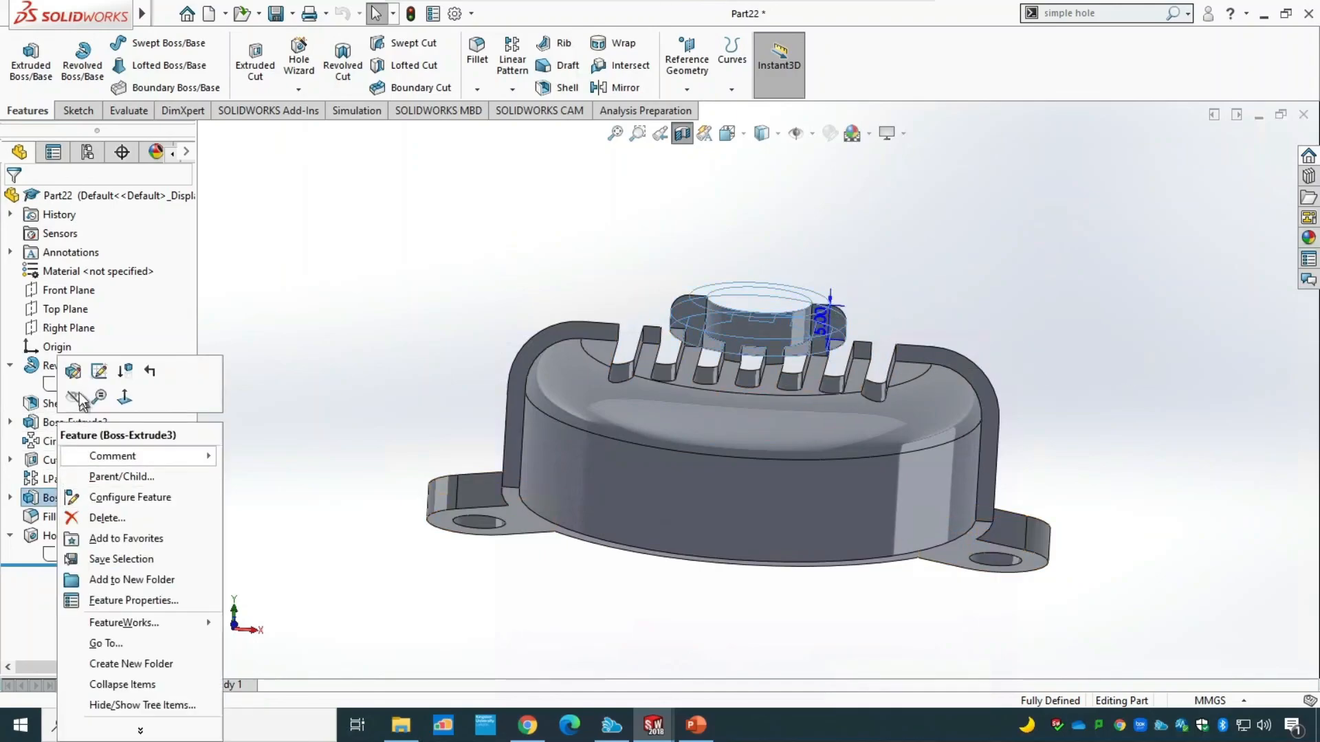
left_click(73, 373)
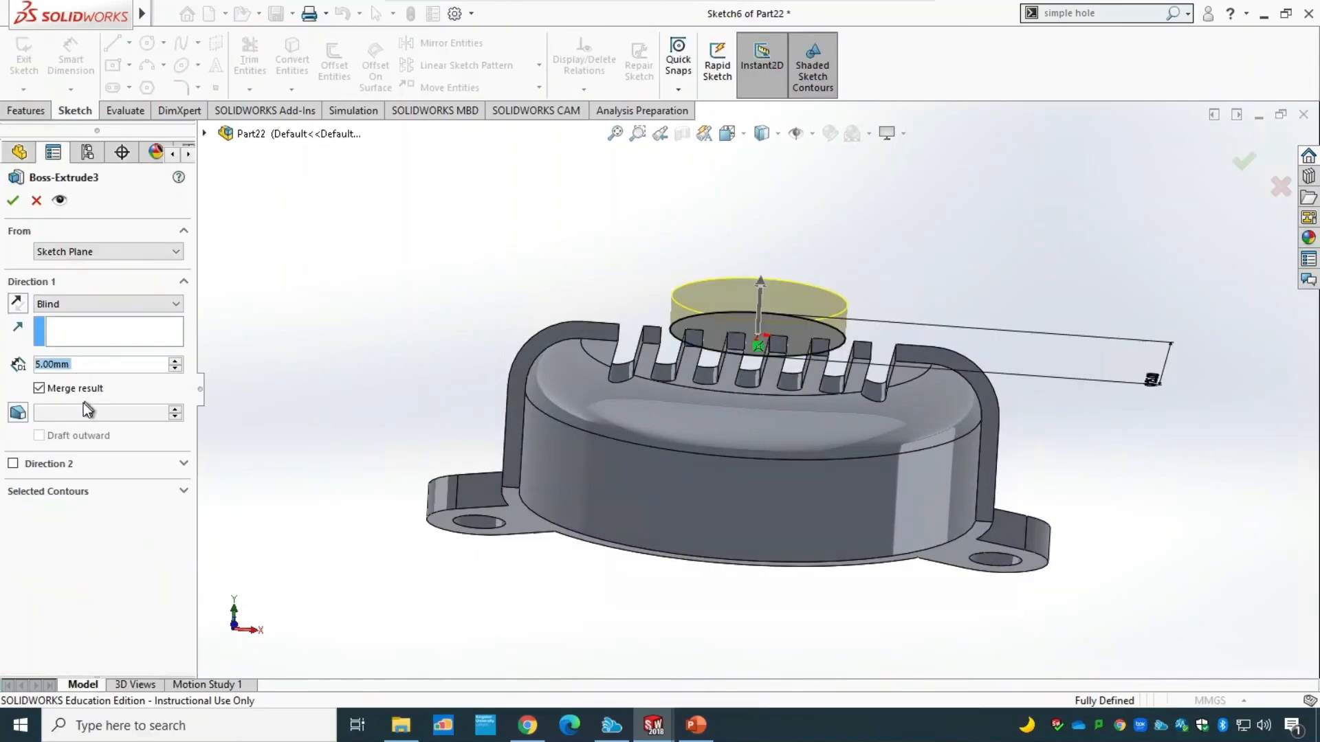
left_click(13, 464)
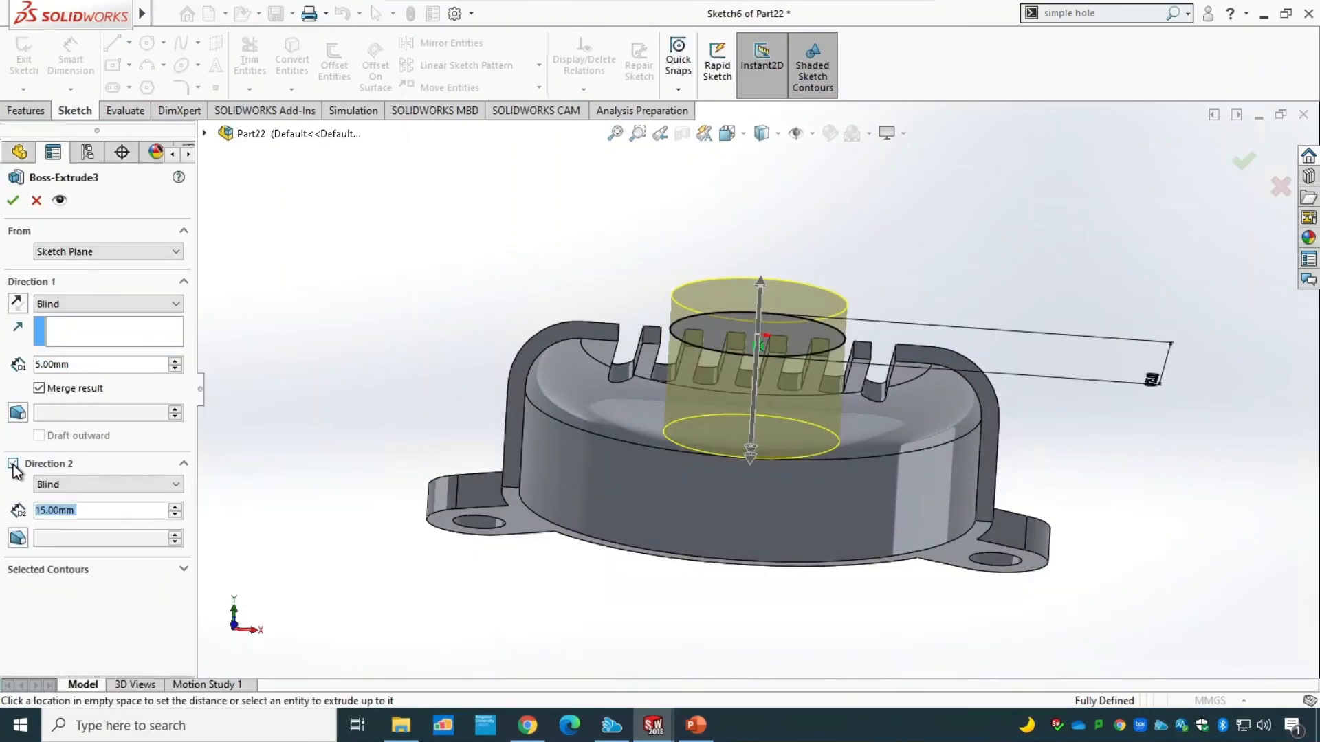
left_click(89, 511)
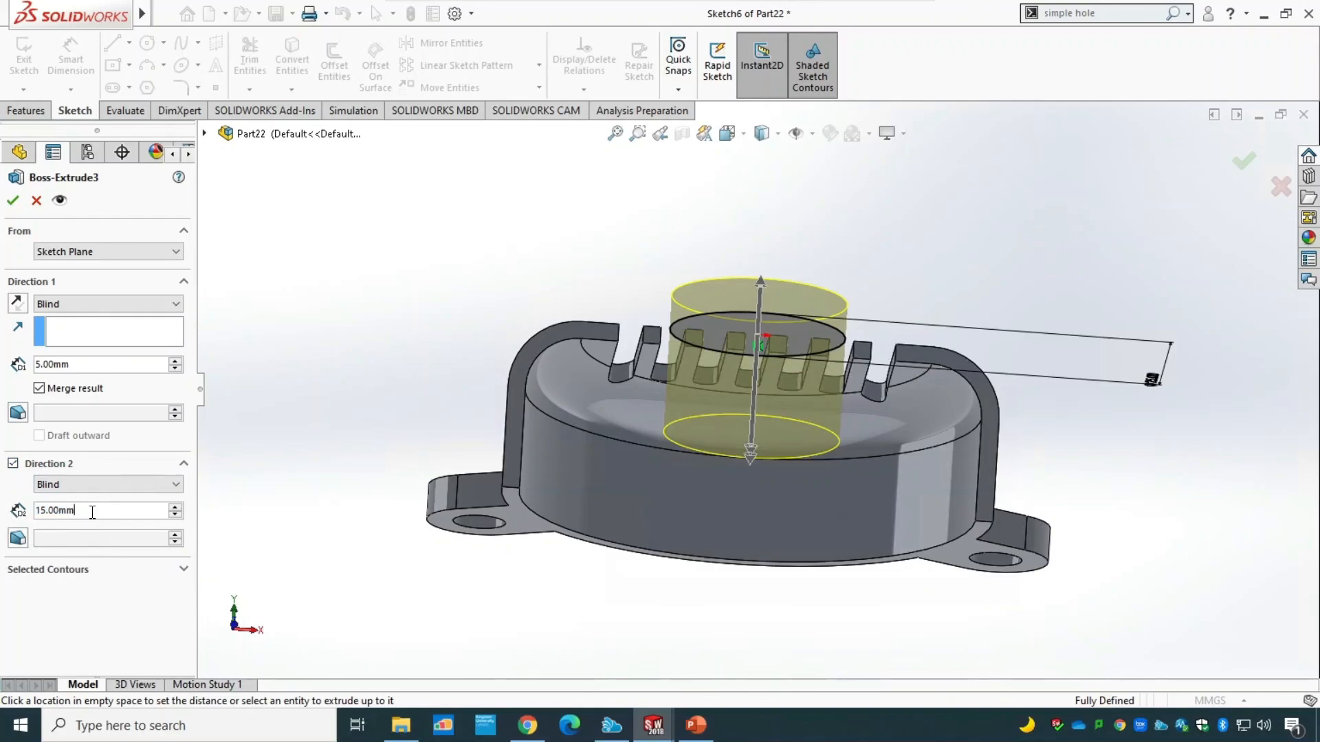
double_click(49, 511)
type("2.5")
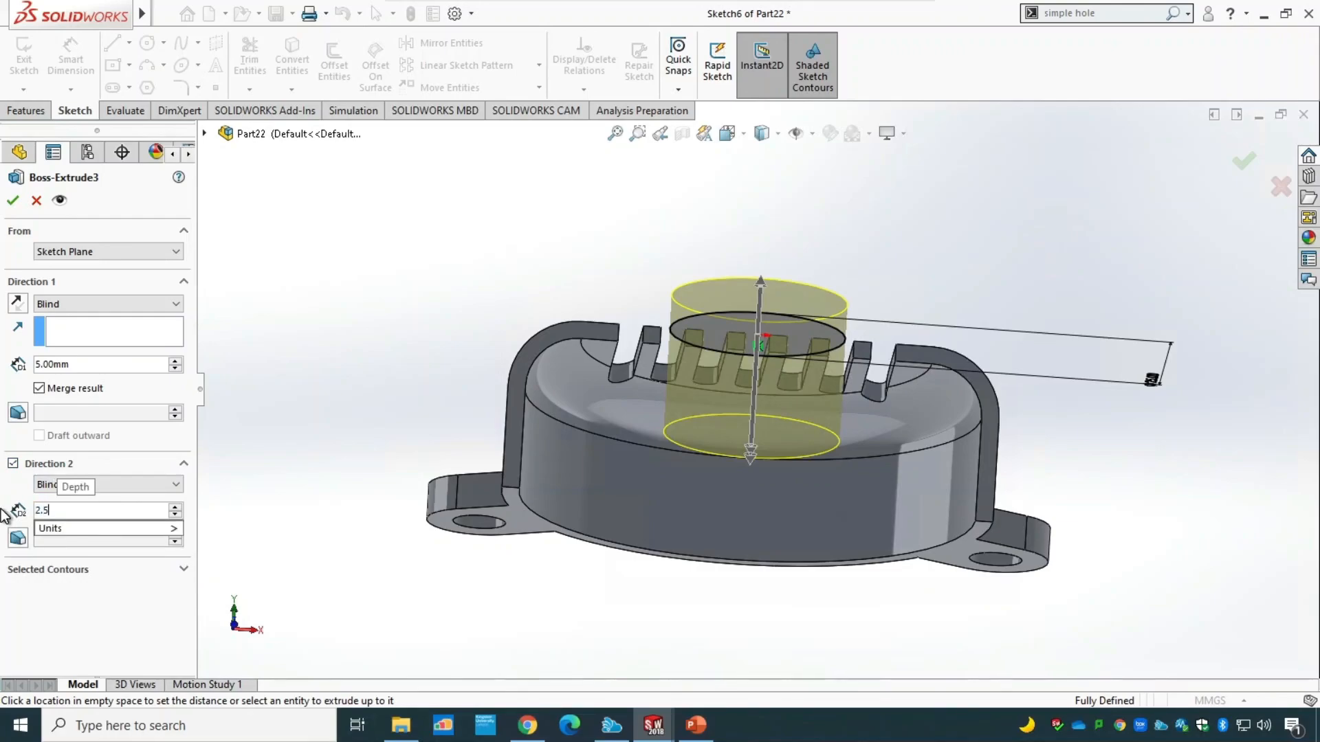
key("Return")
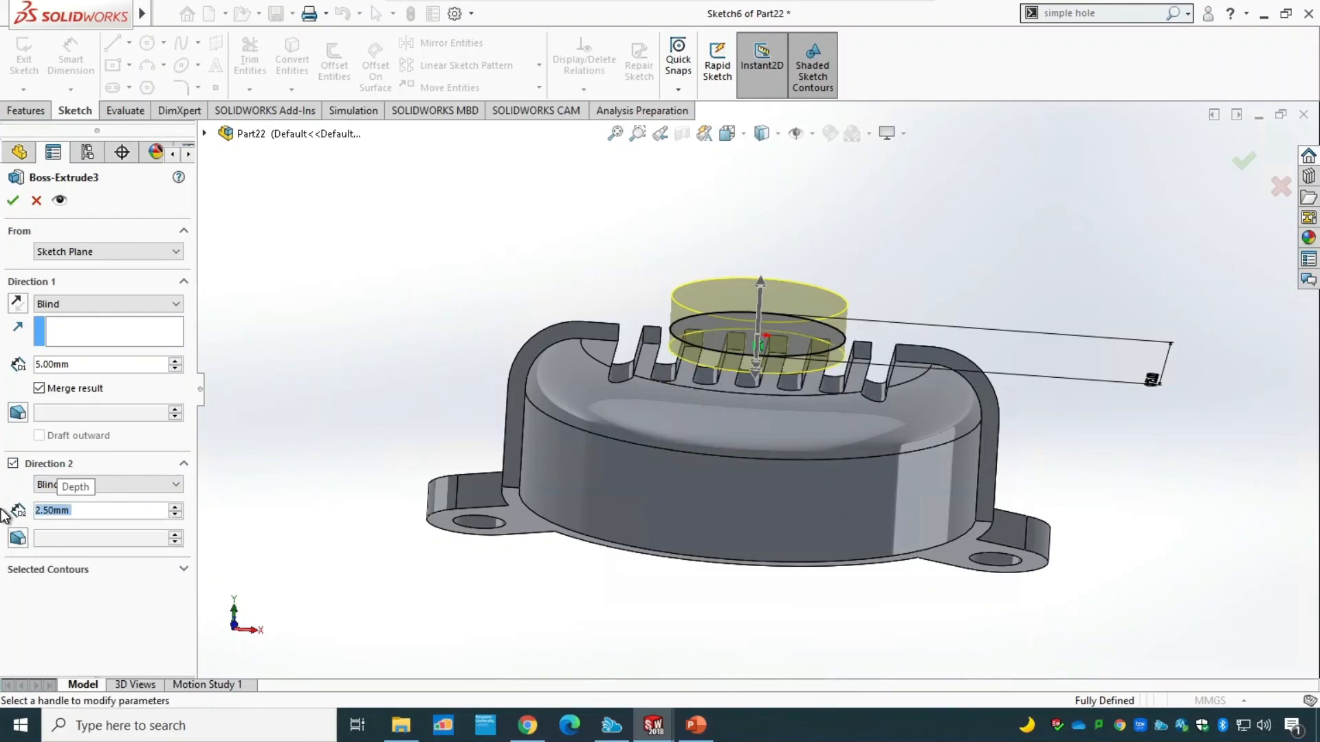
left_click(13, 201)
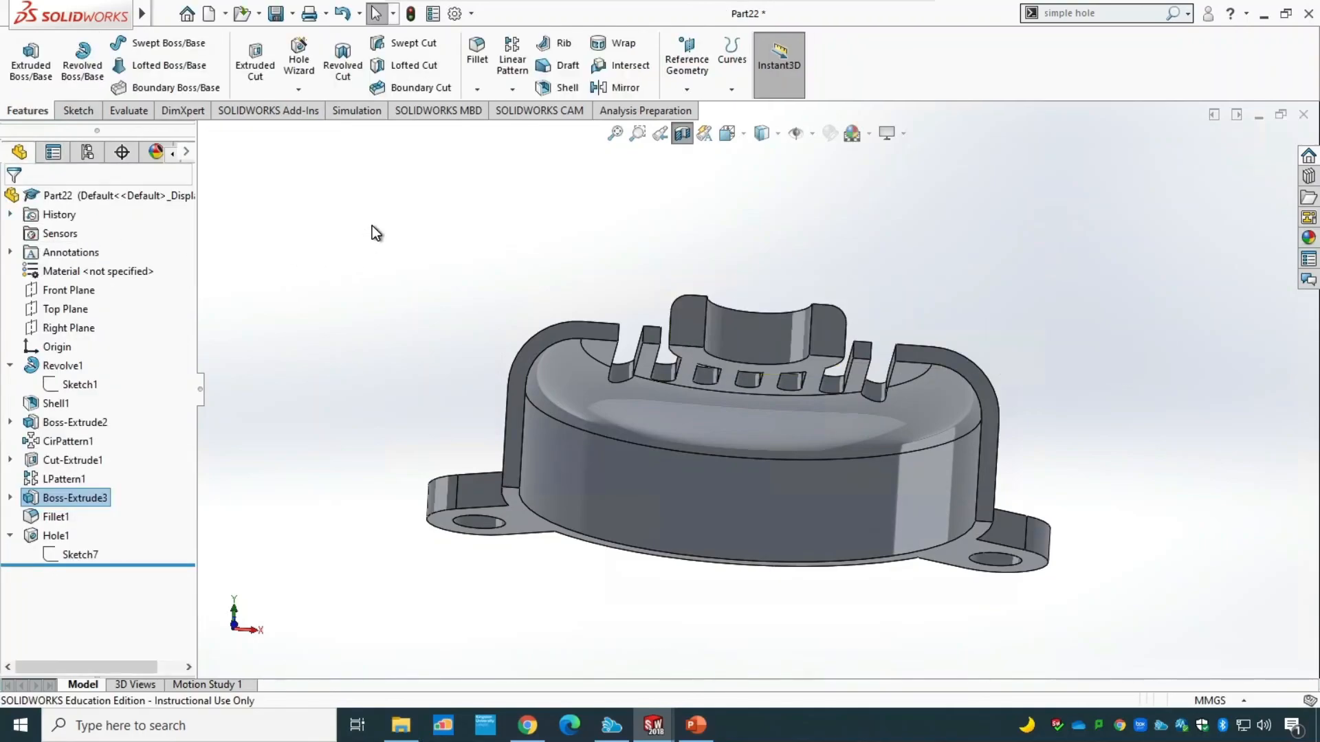
Examine the extended boss in the sectioned cover and turn off the section view.
mouse_move(377, 234)
middle_mouse_down()
mouse_move(396, 430)
mouse_move(348, 210)
mouse_move(480, 258)
middle_mouse_up()
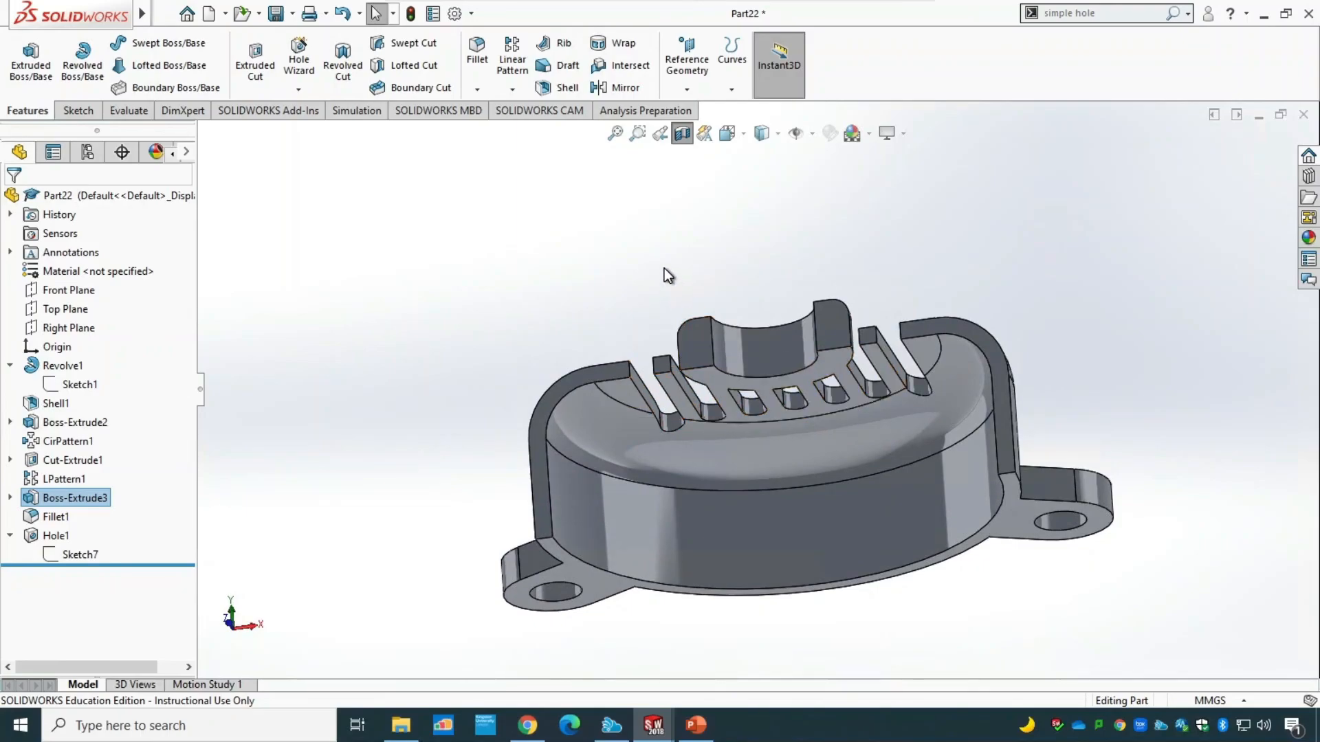
middle_click_drag(637, 256, 609, 316)
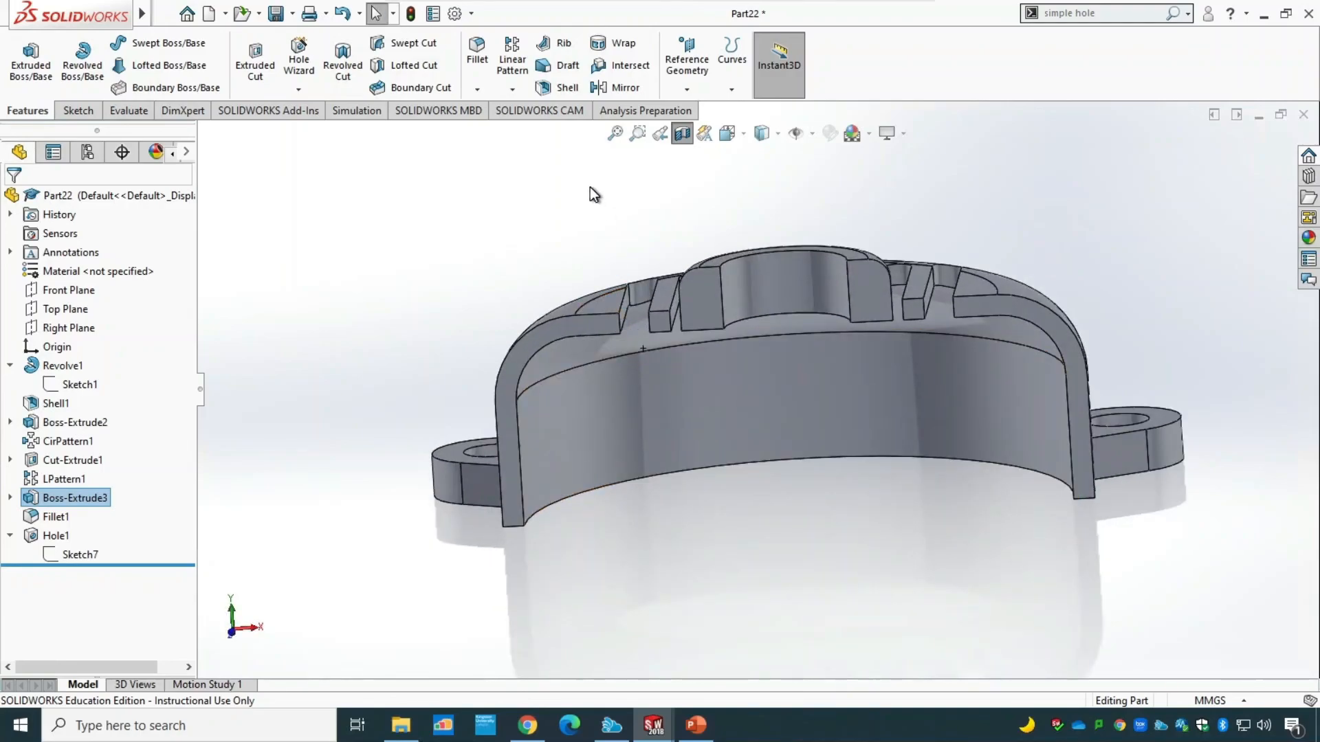
left_click(682, 134)
middle_click_drag(352, 515, 364, 633)
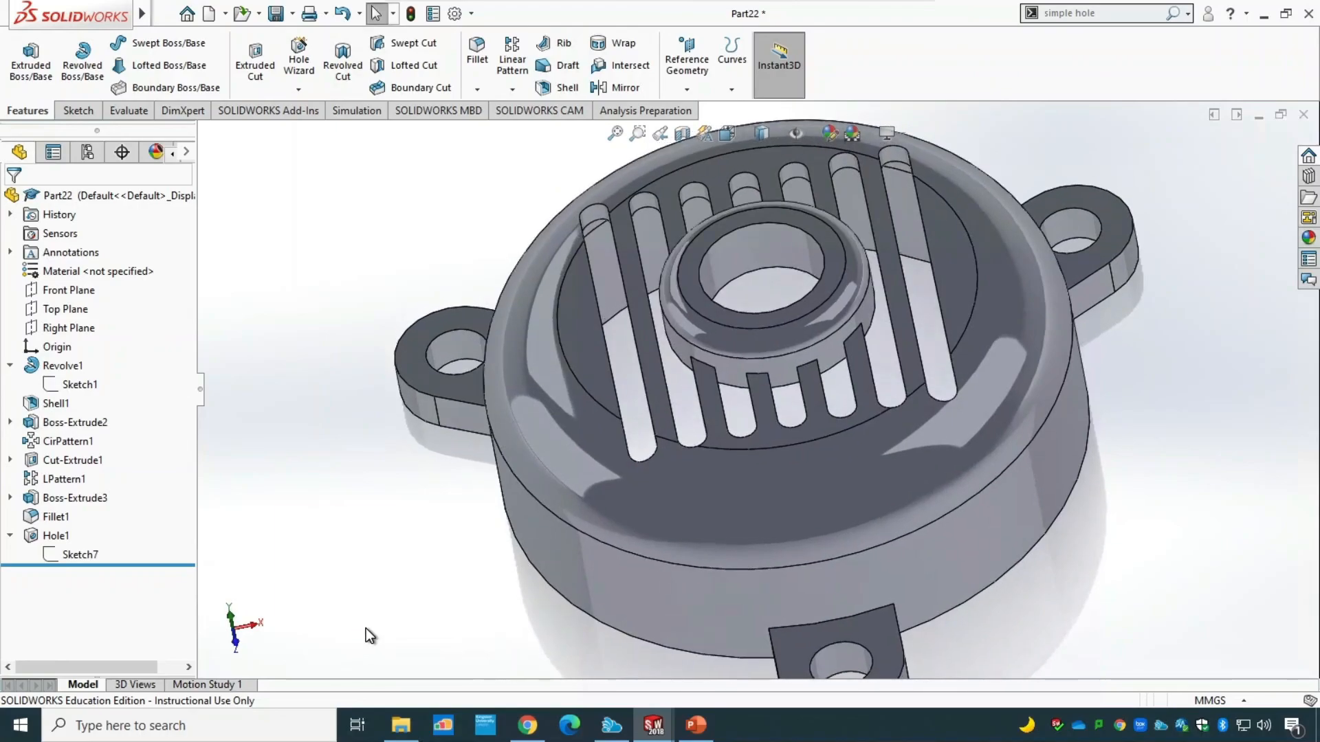
Save the part as Tutorial 3 in the same folder as Tutorial 1 and Tutorial 2.
key("ctrl+s")
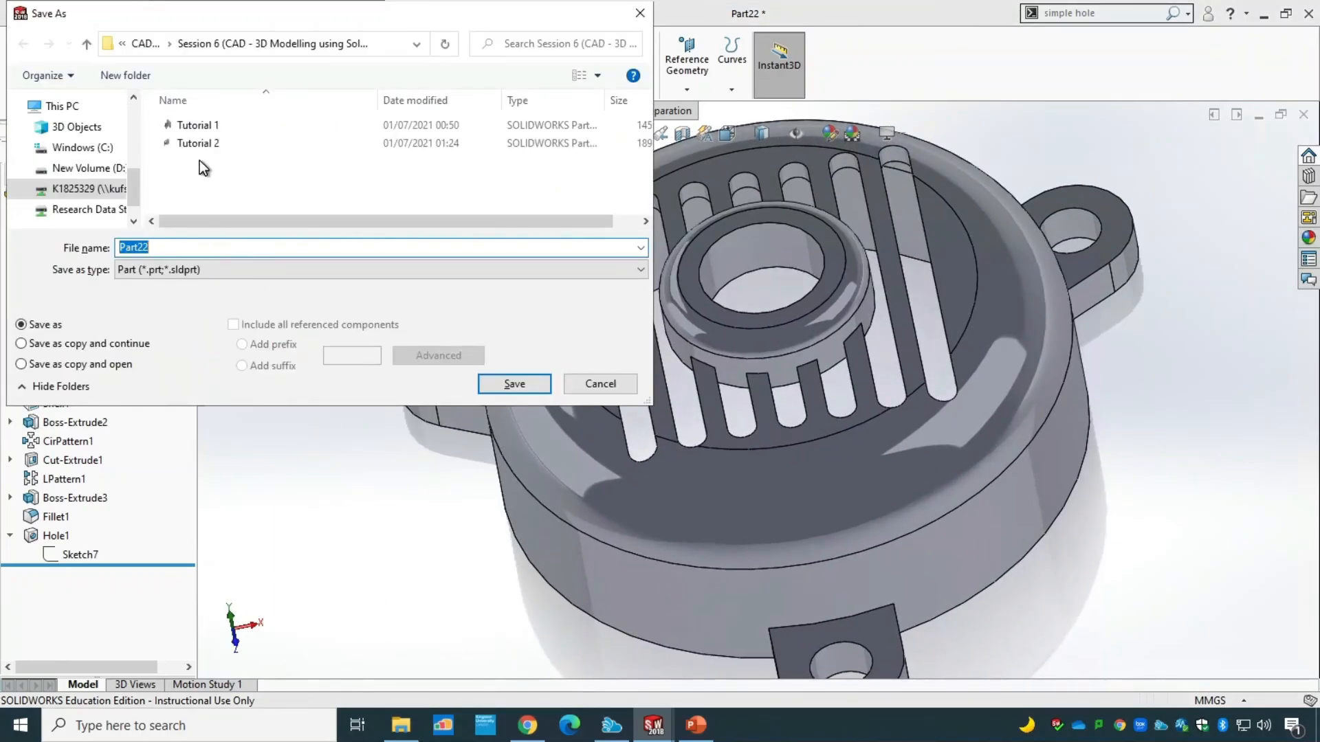
left_click(206, 143)
left_click(186, 249)
left_click(189, 247)
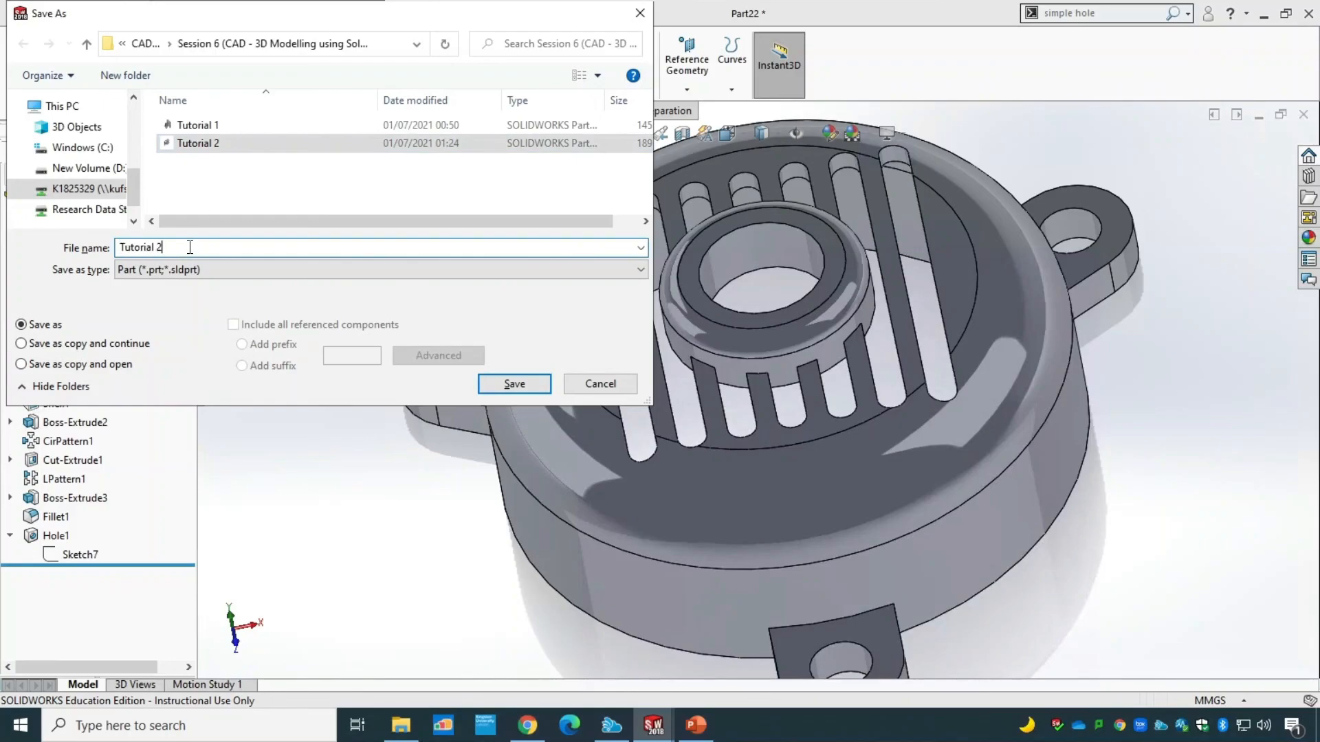
key("BackSpace")
type("3")
key("Return")
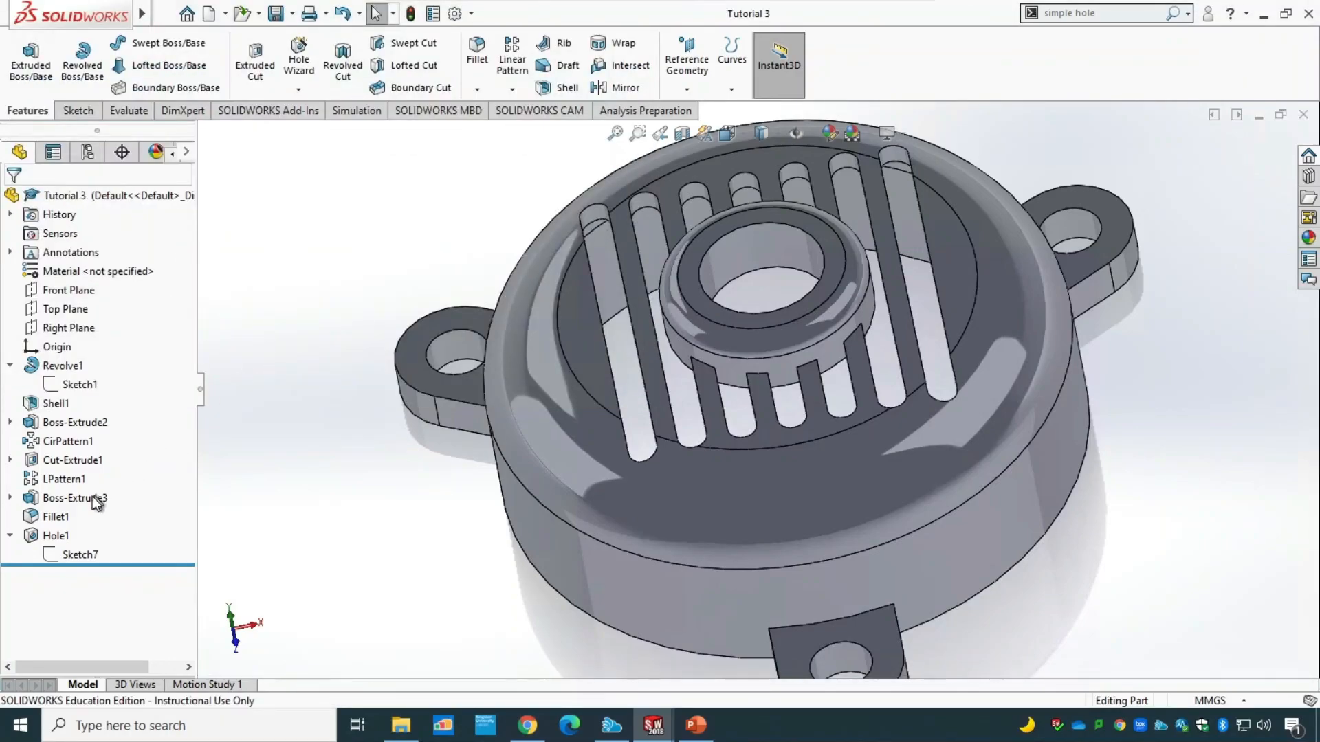
Rebuild the saved part and display the finished cover in isometric view.
left_click(411, 13)
left_click(740, 138)
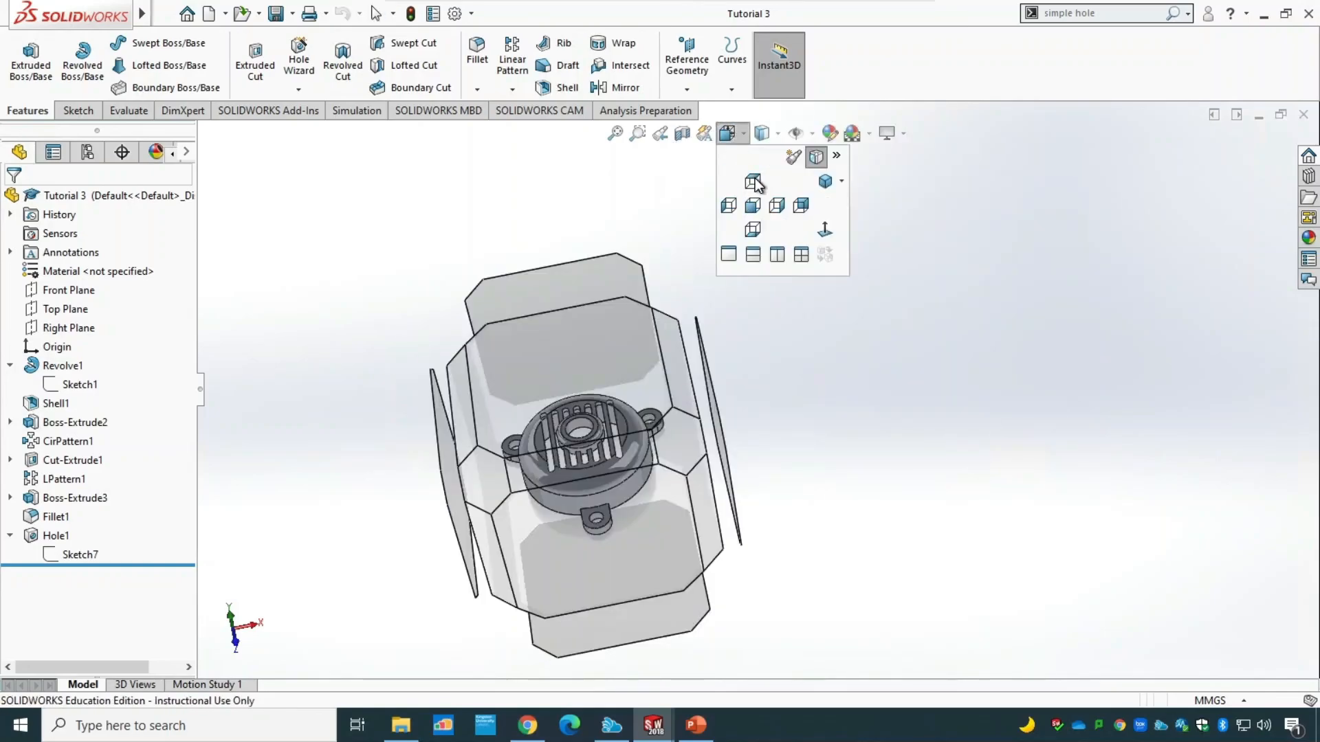
left_click(824, 182)
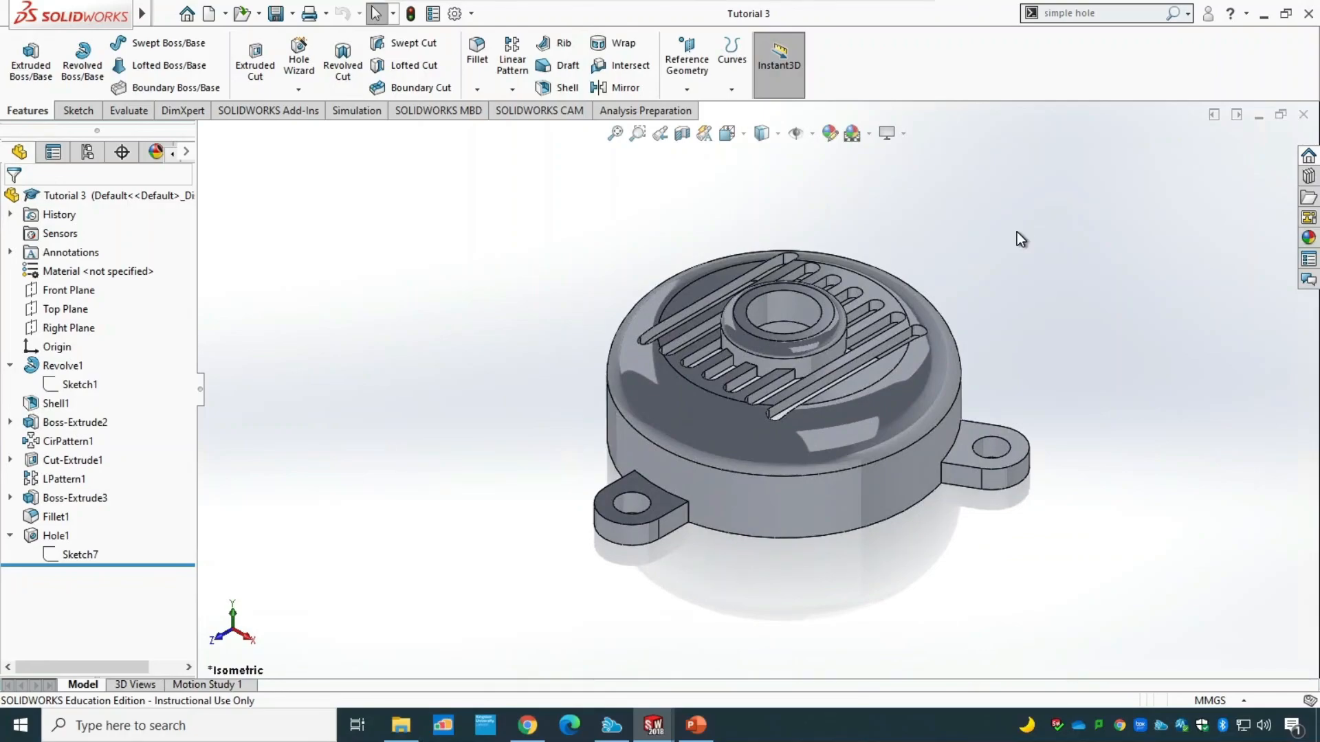
Switch to PowerPoint, go to the closing Thank You! slide, and start the slide show from it.
left_click(703, 718)
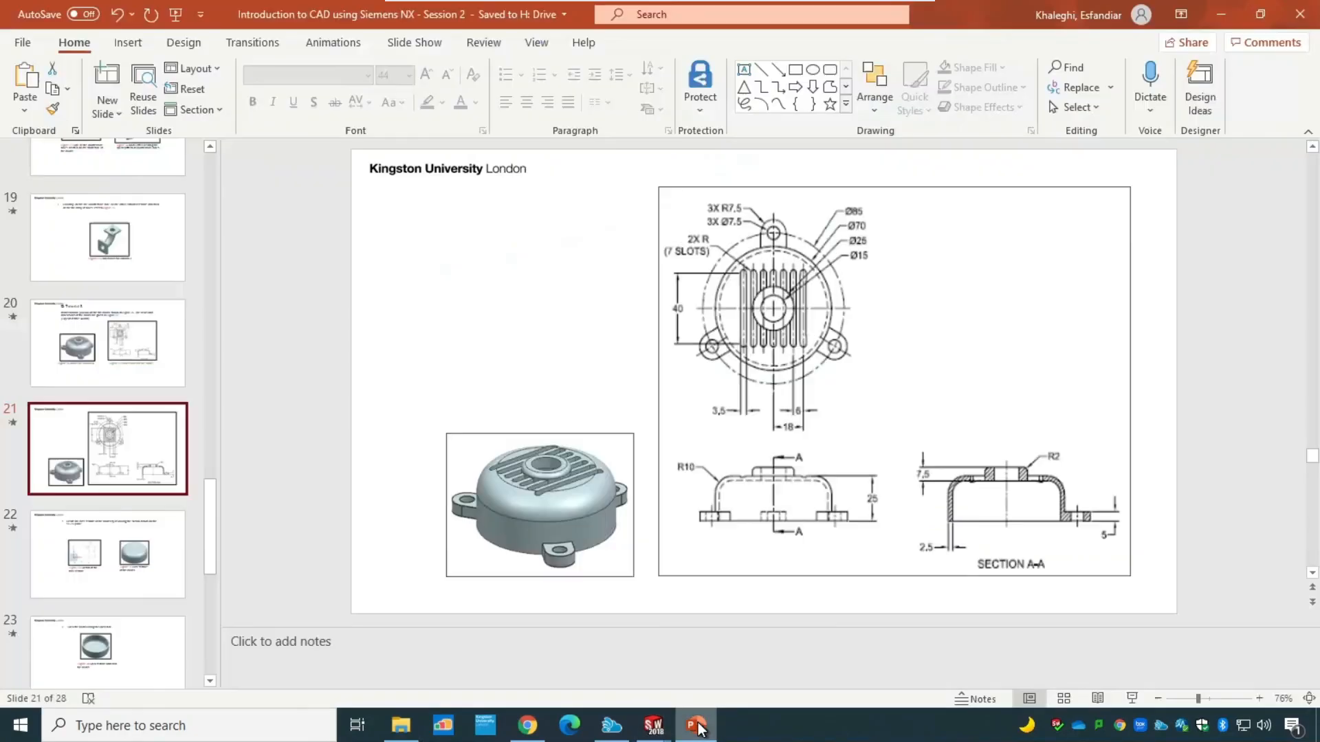
scroll(212, 560, "down", 8)
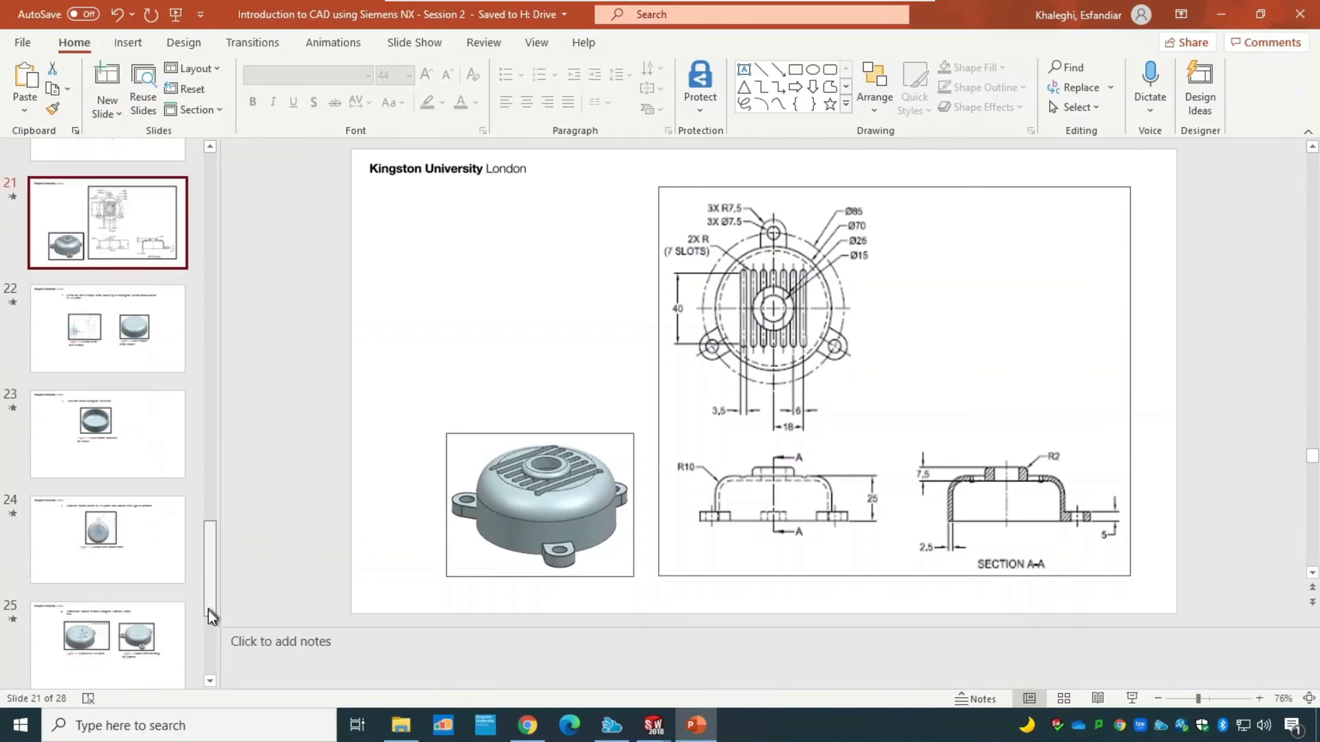
left_click(126, 615)
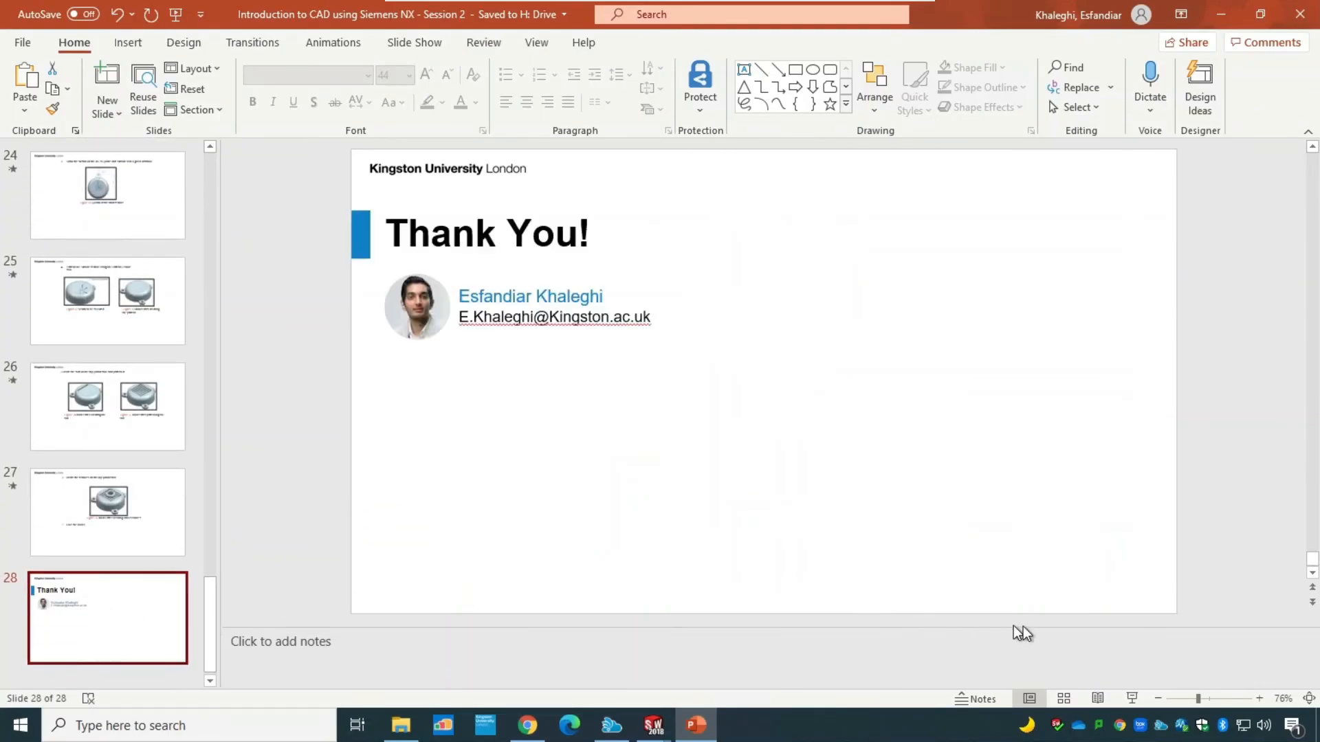
left_click(1132, 699)
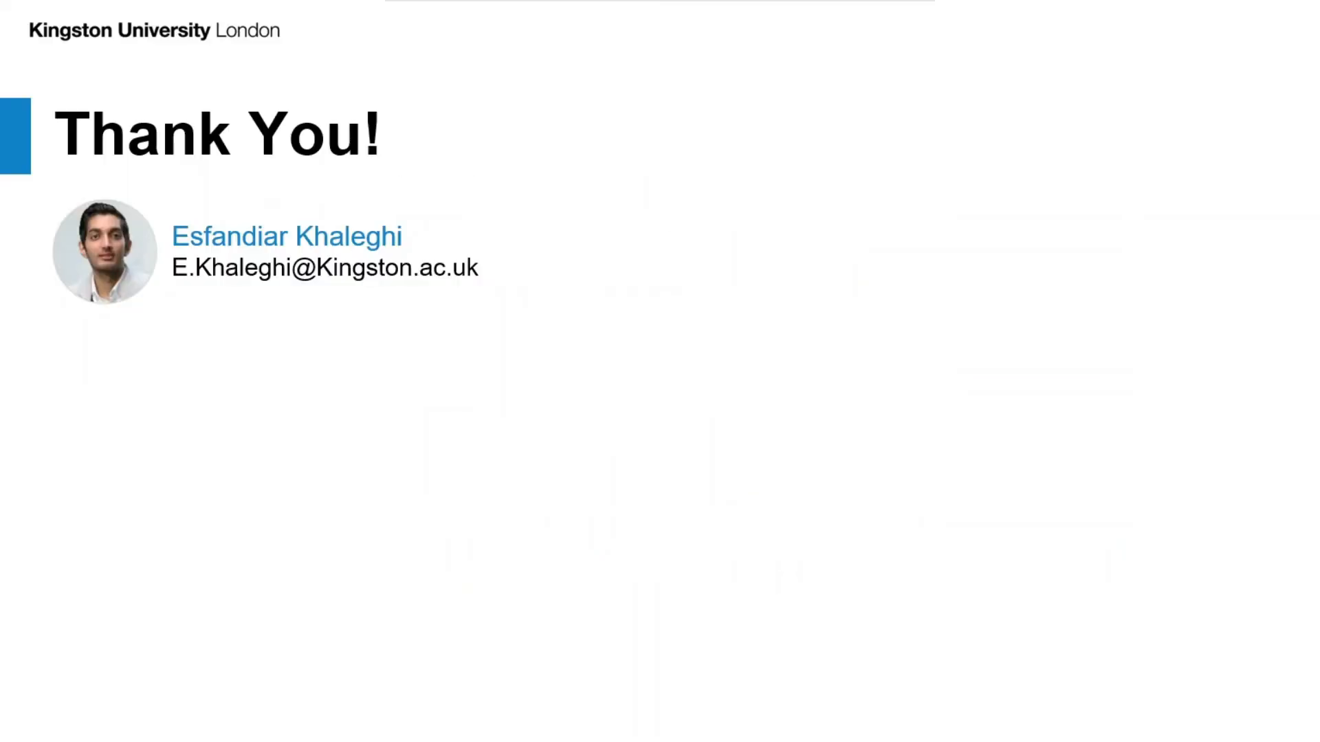